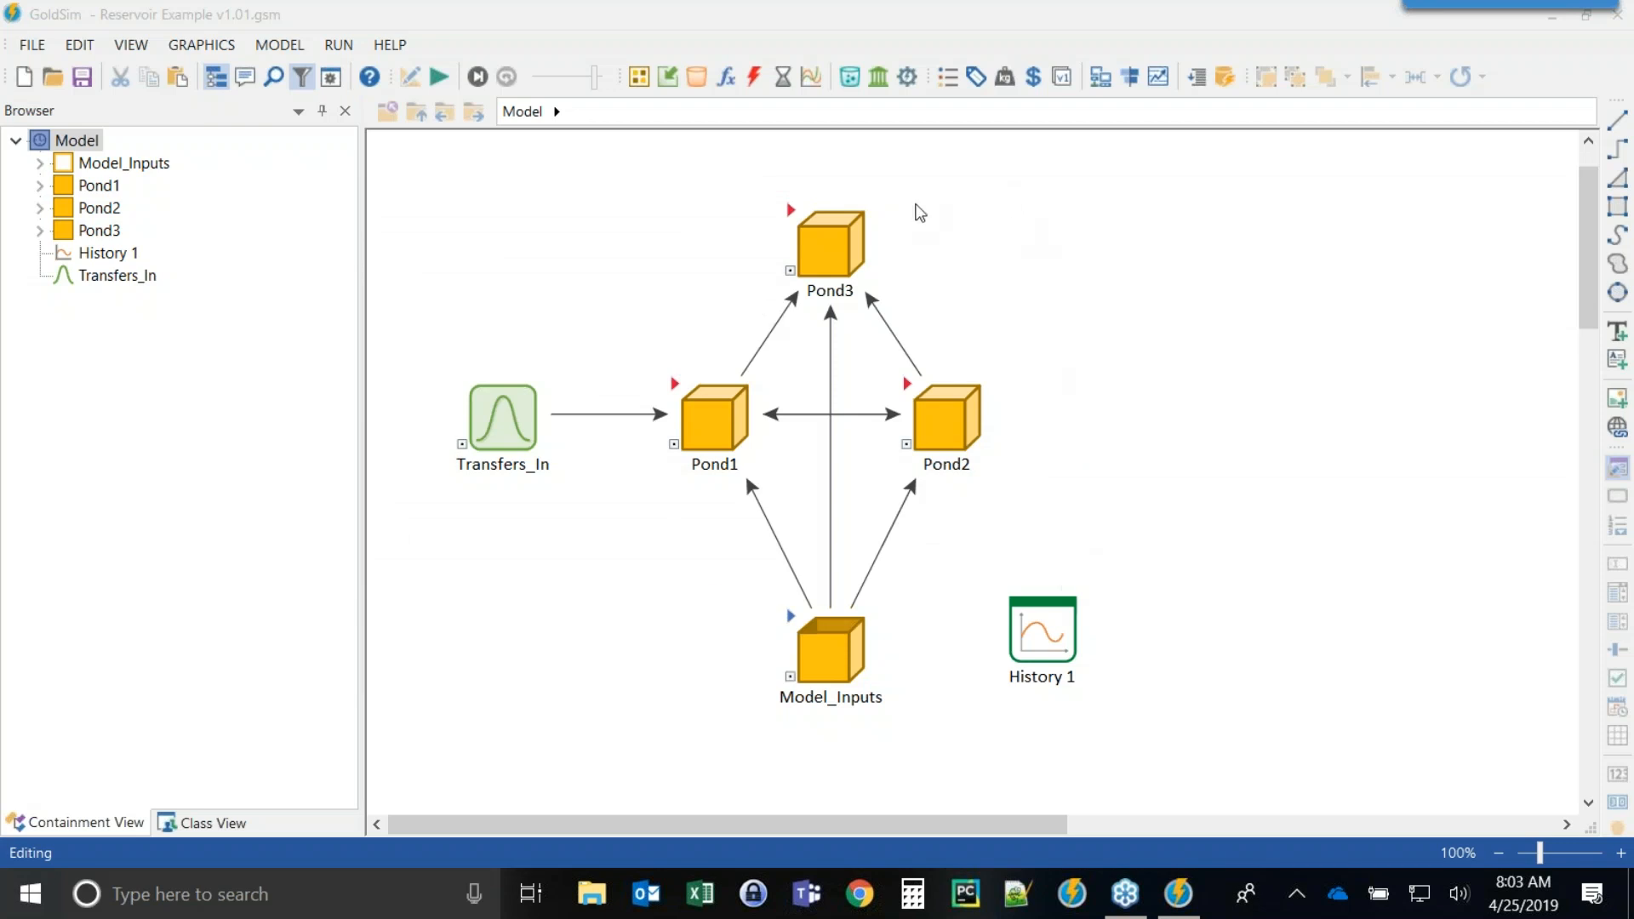
Rearrange the Pond1, Pond2, Pond3 and Transfers_In elements into a wider diamond layout.
drag(948, 431, 1006, 430)
drag(712, 423, 635, 423)
drag(501, 408, 482, 272)
drag(632, 417, 592, 418)
drag(830, 240, 830, 223)
click(1025, 339)
drag(998, 413, 1036, 414)
click(1151, 541)
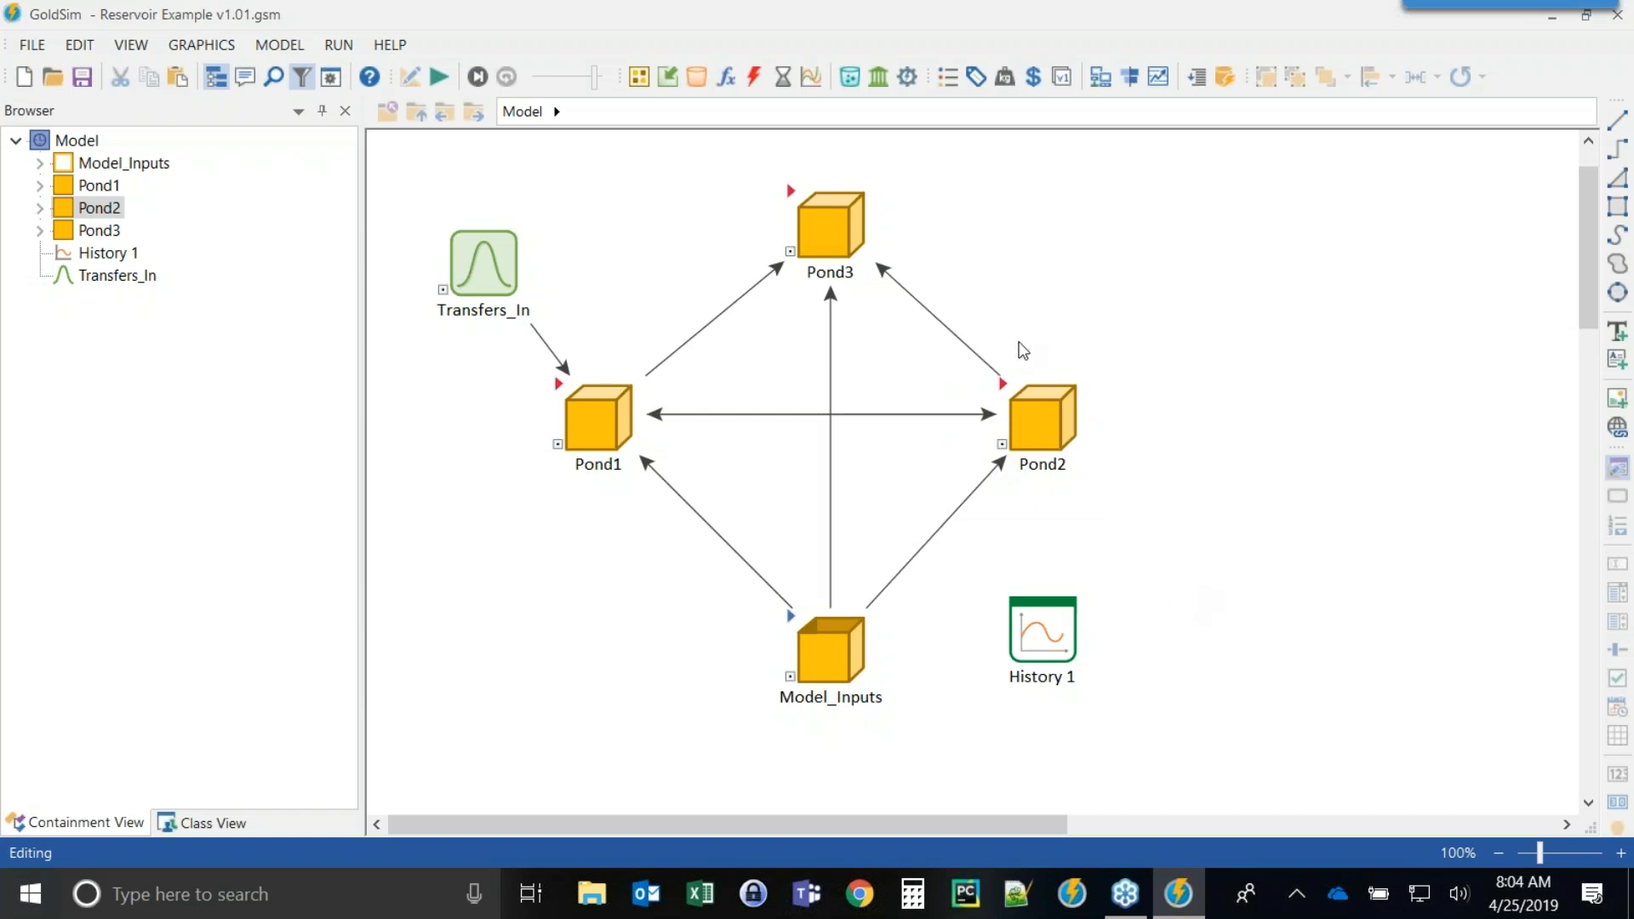
click(483, 260)
drag(484, 260, 463, 243)
click(514, 526)
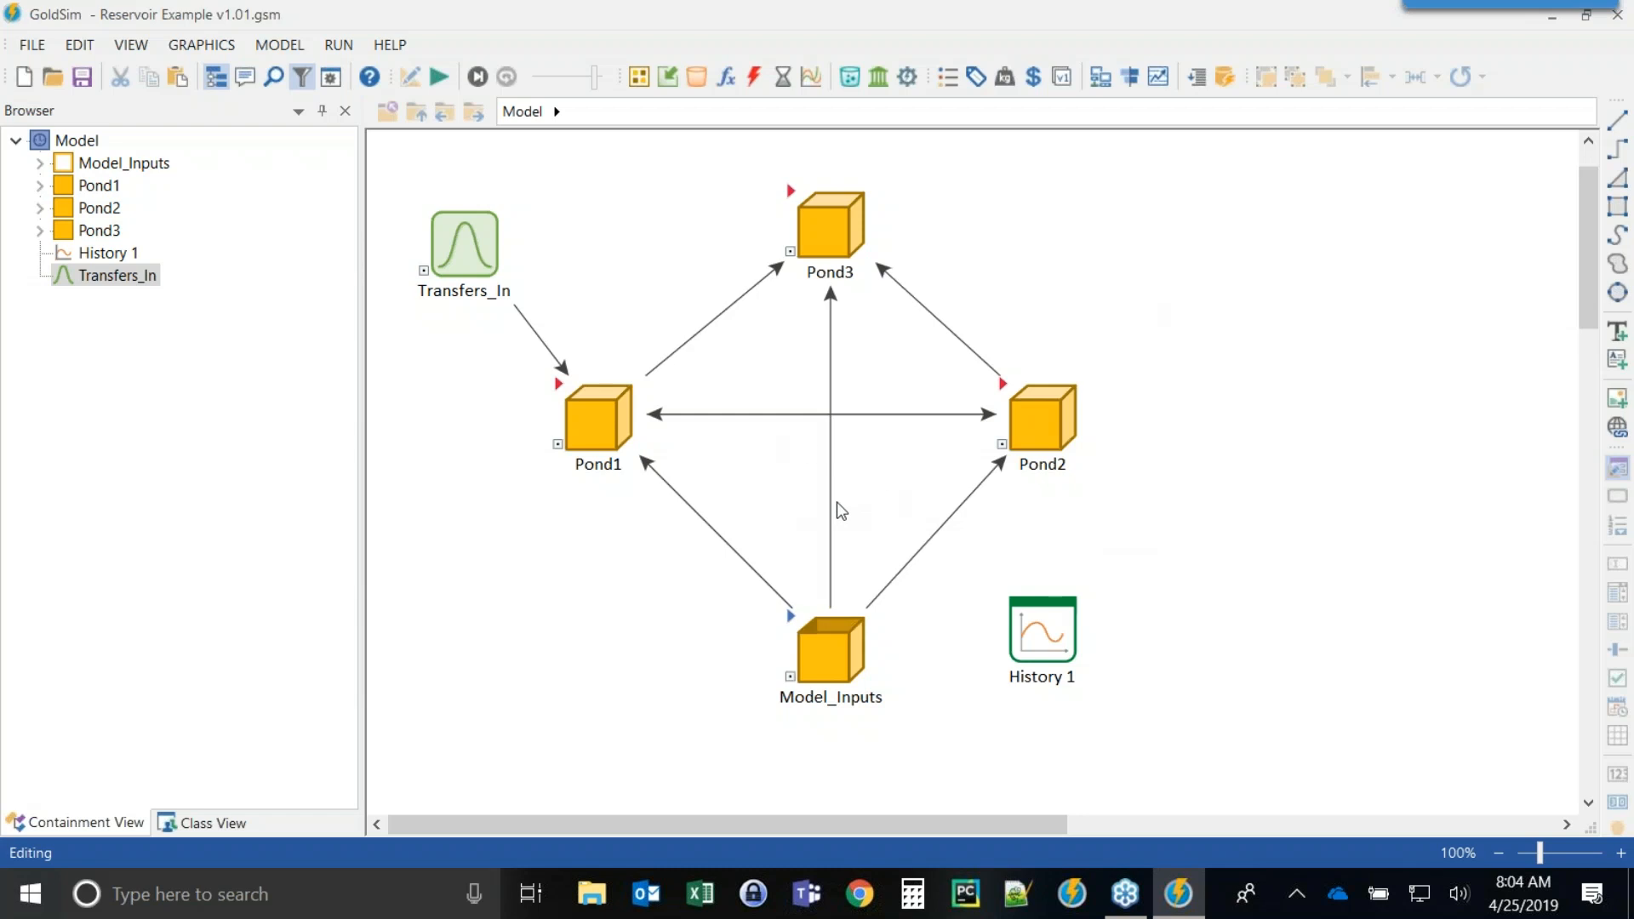
Open a new untitled model and show the browser pane, widening it slightly.
click(1072, 892)
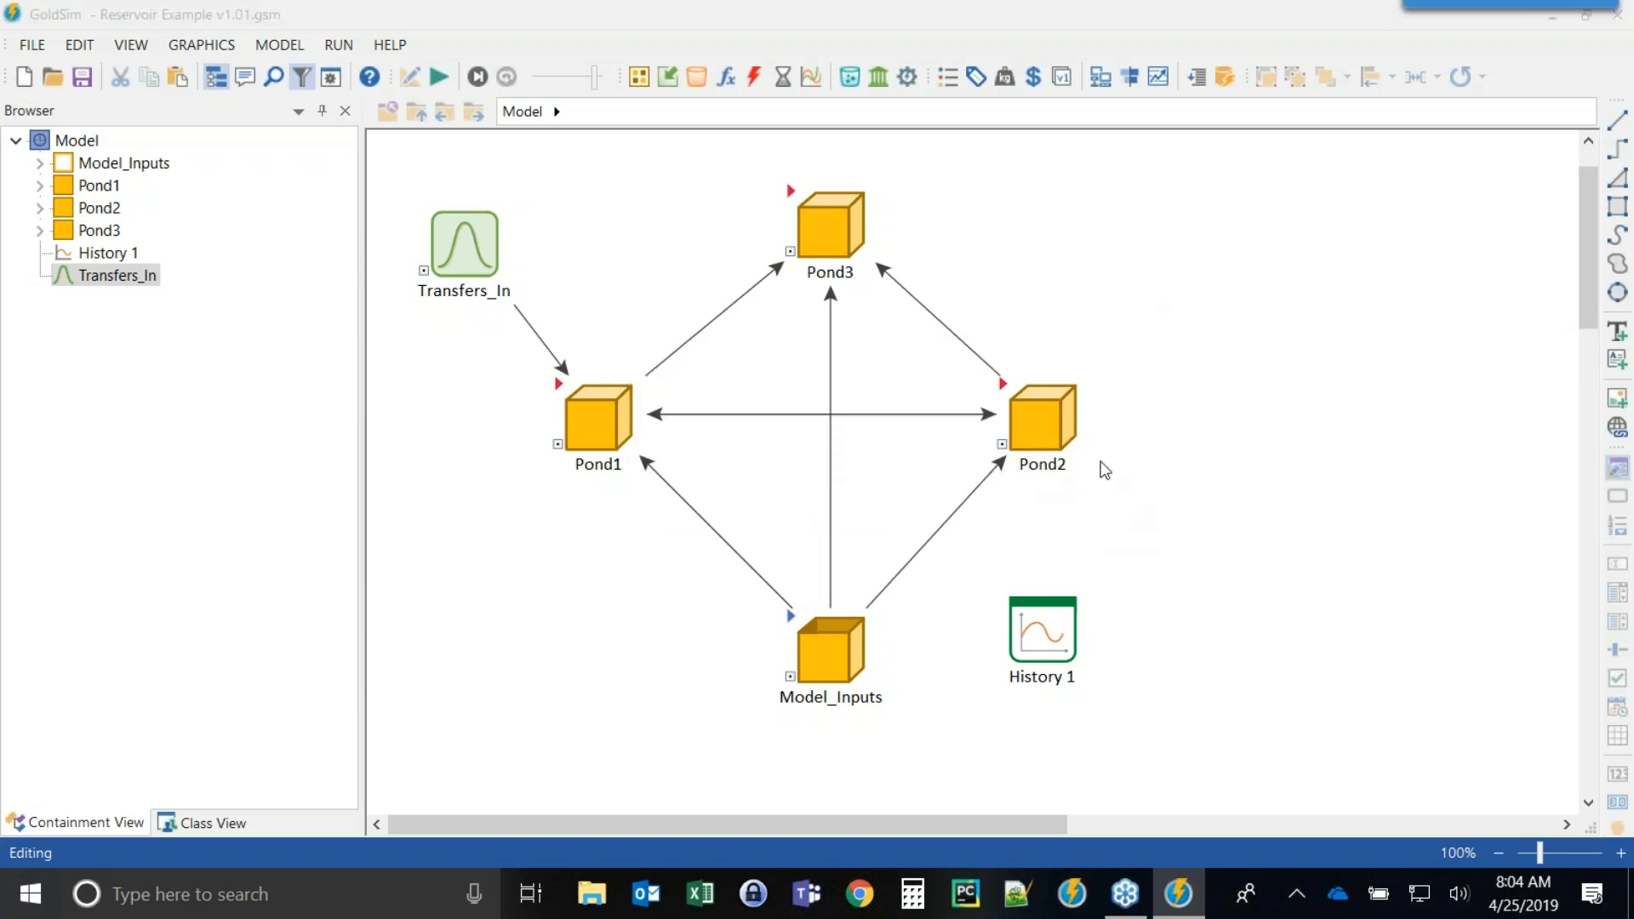
click(541, 170)
click(848, 17)
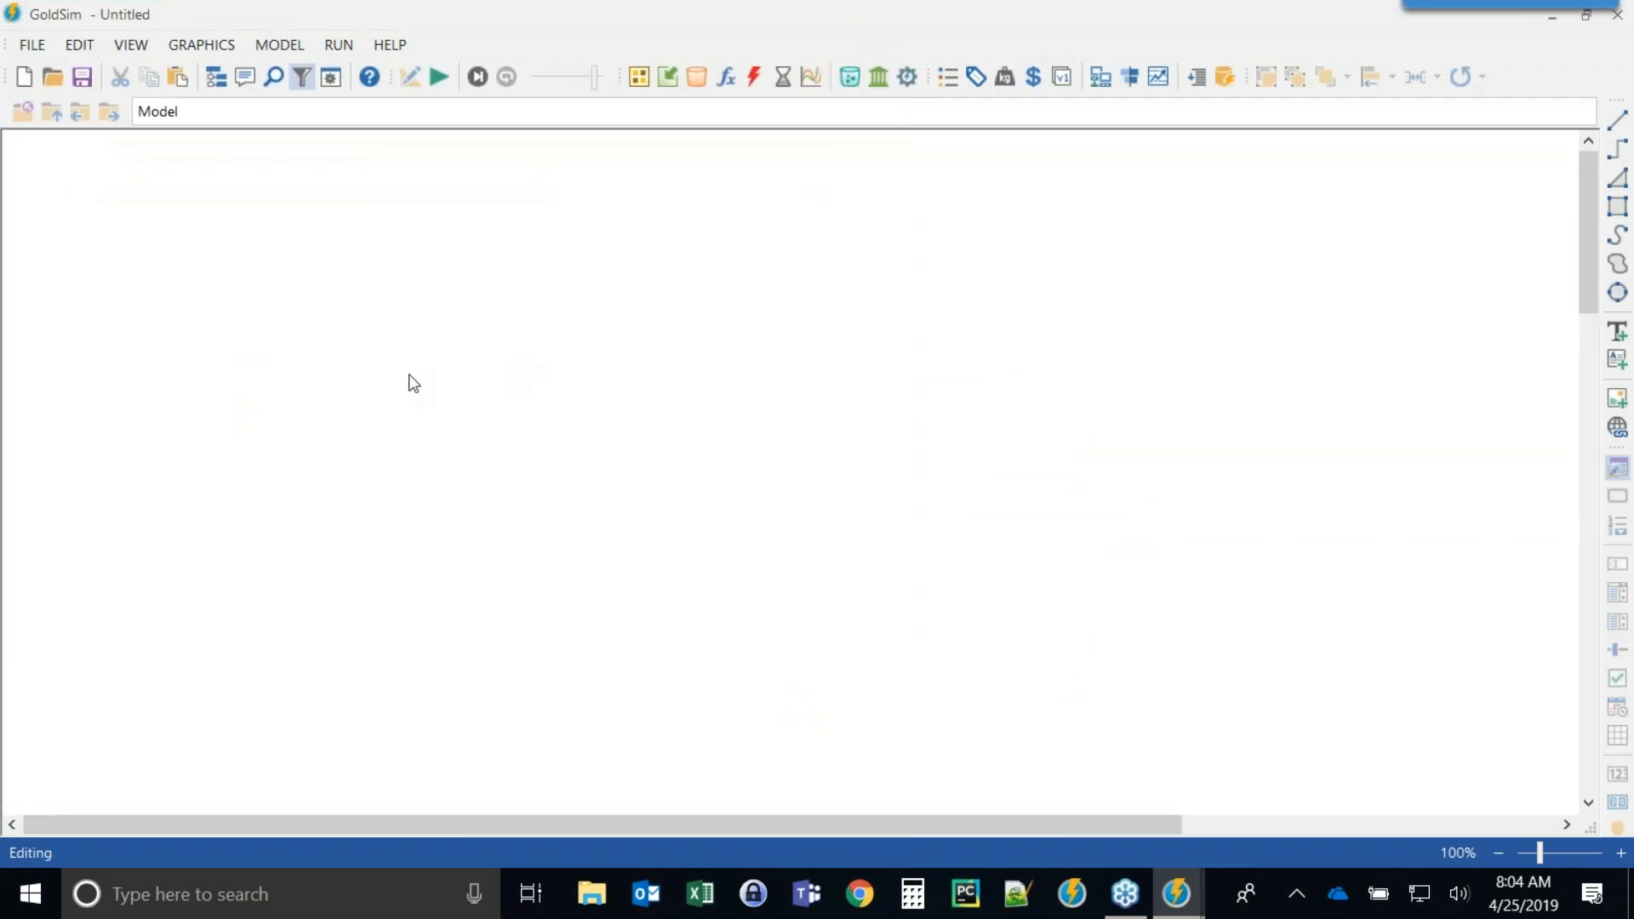
click(216, 77)
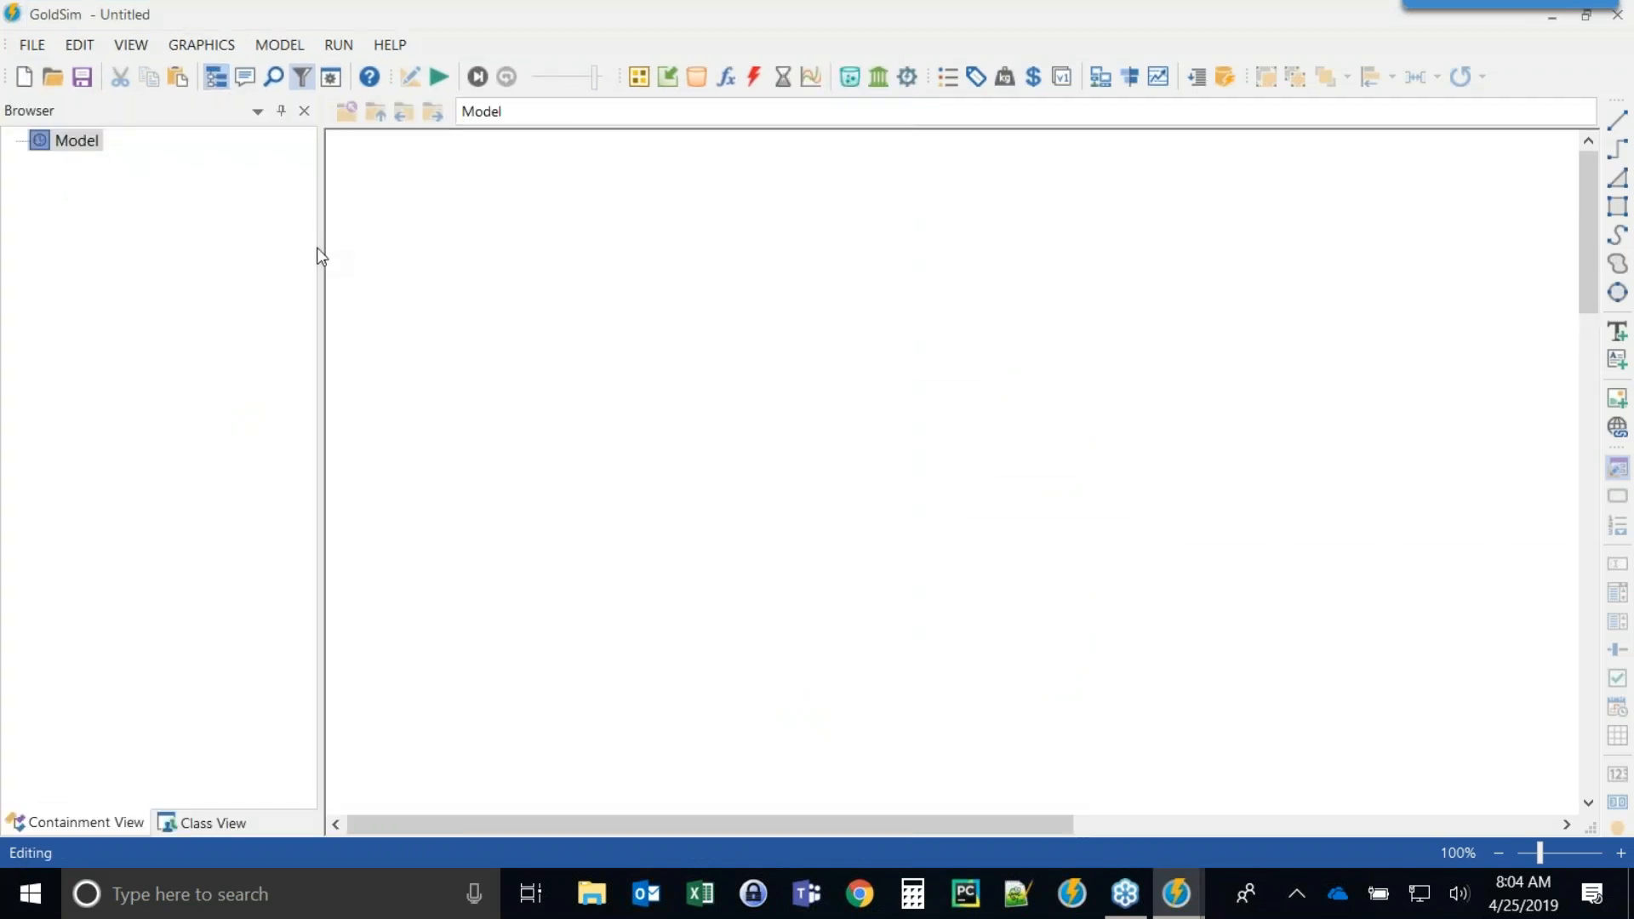
drag(321, 238, 364, 240)
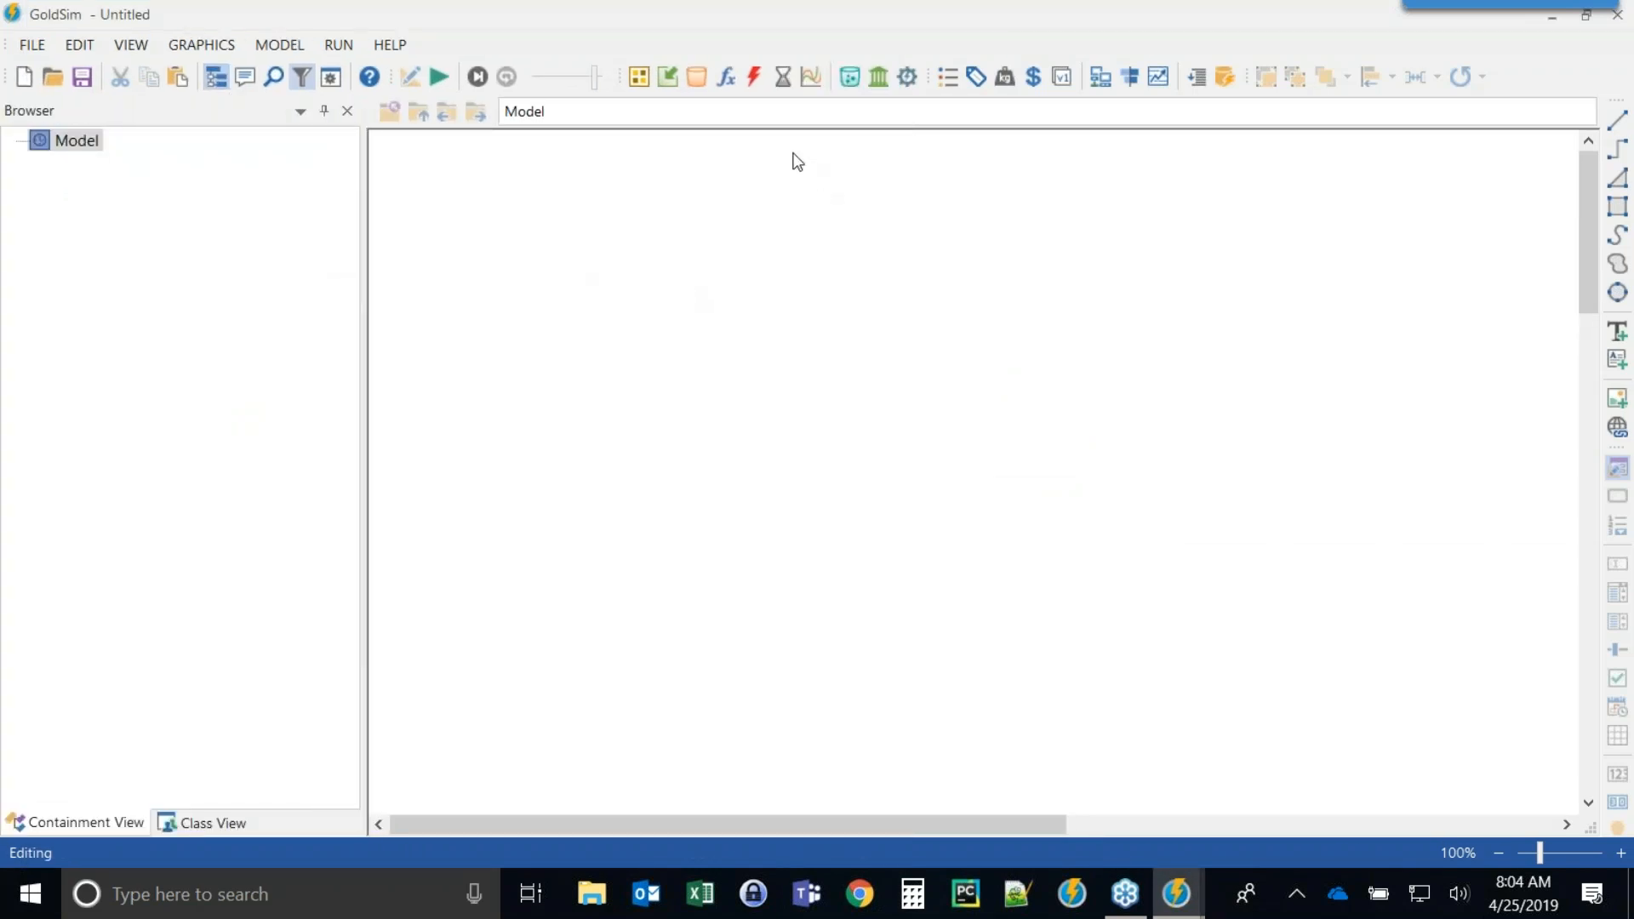
Insert a Stochastic element named Inflow with display units of m3/d.
click(669, 84)
click(662, 74)
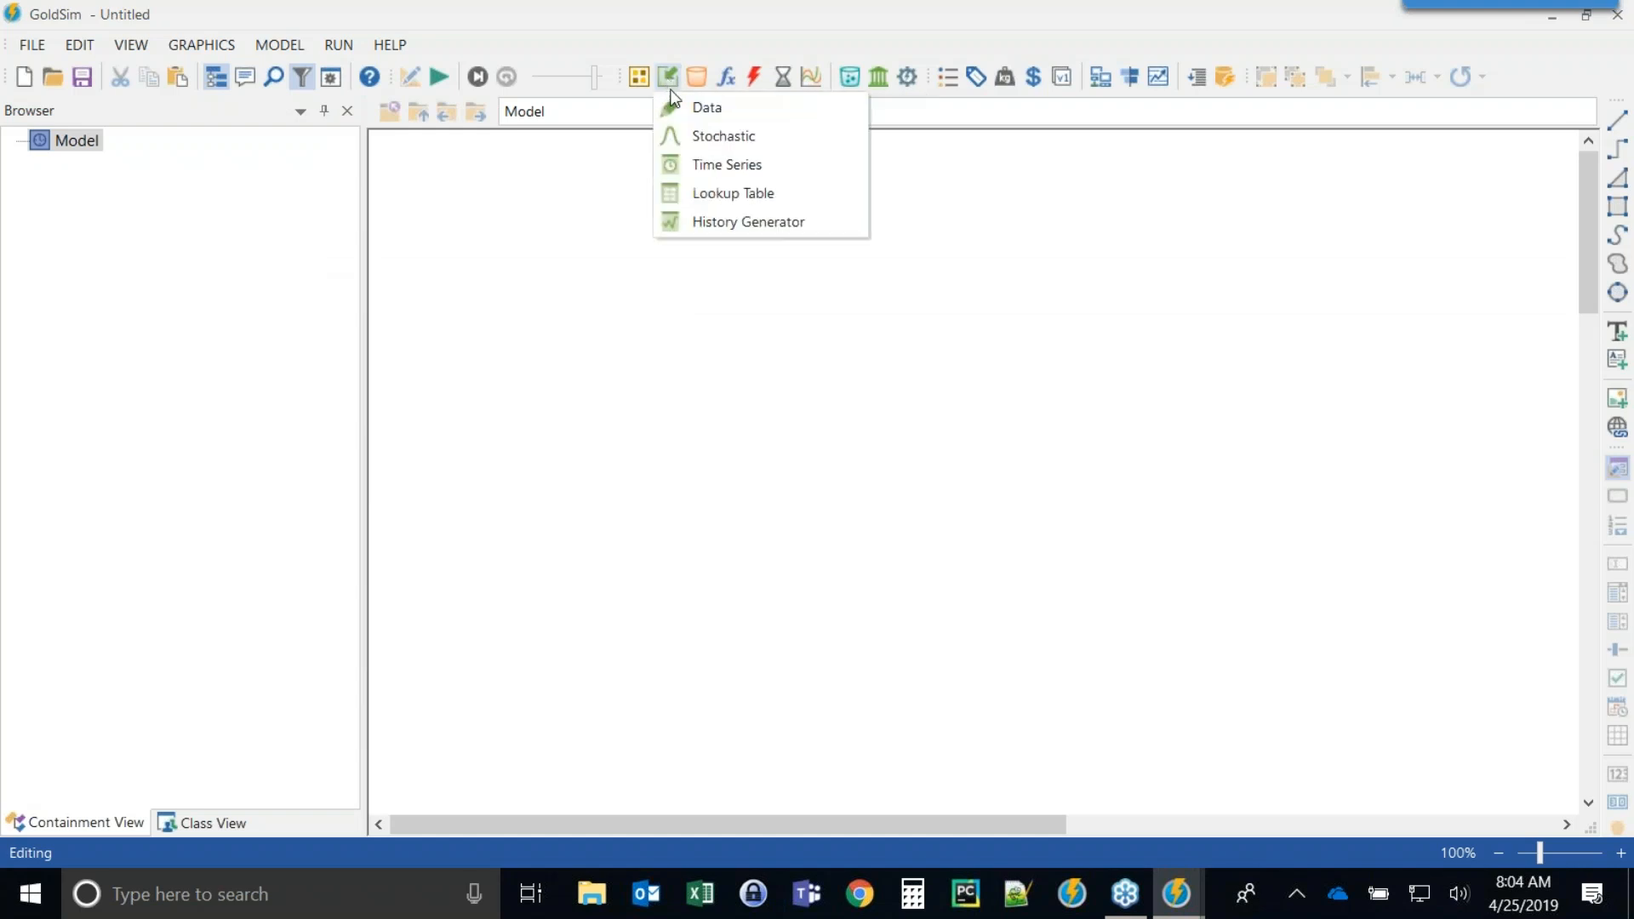
click(698, 138)
click(580, 364)
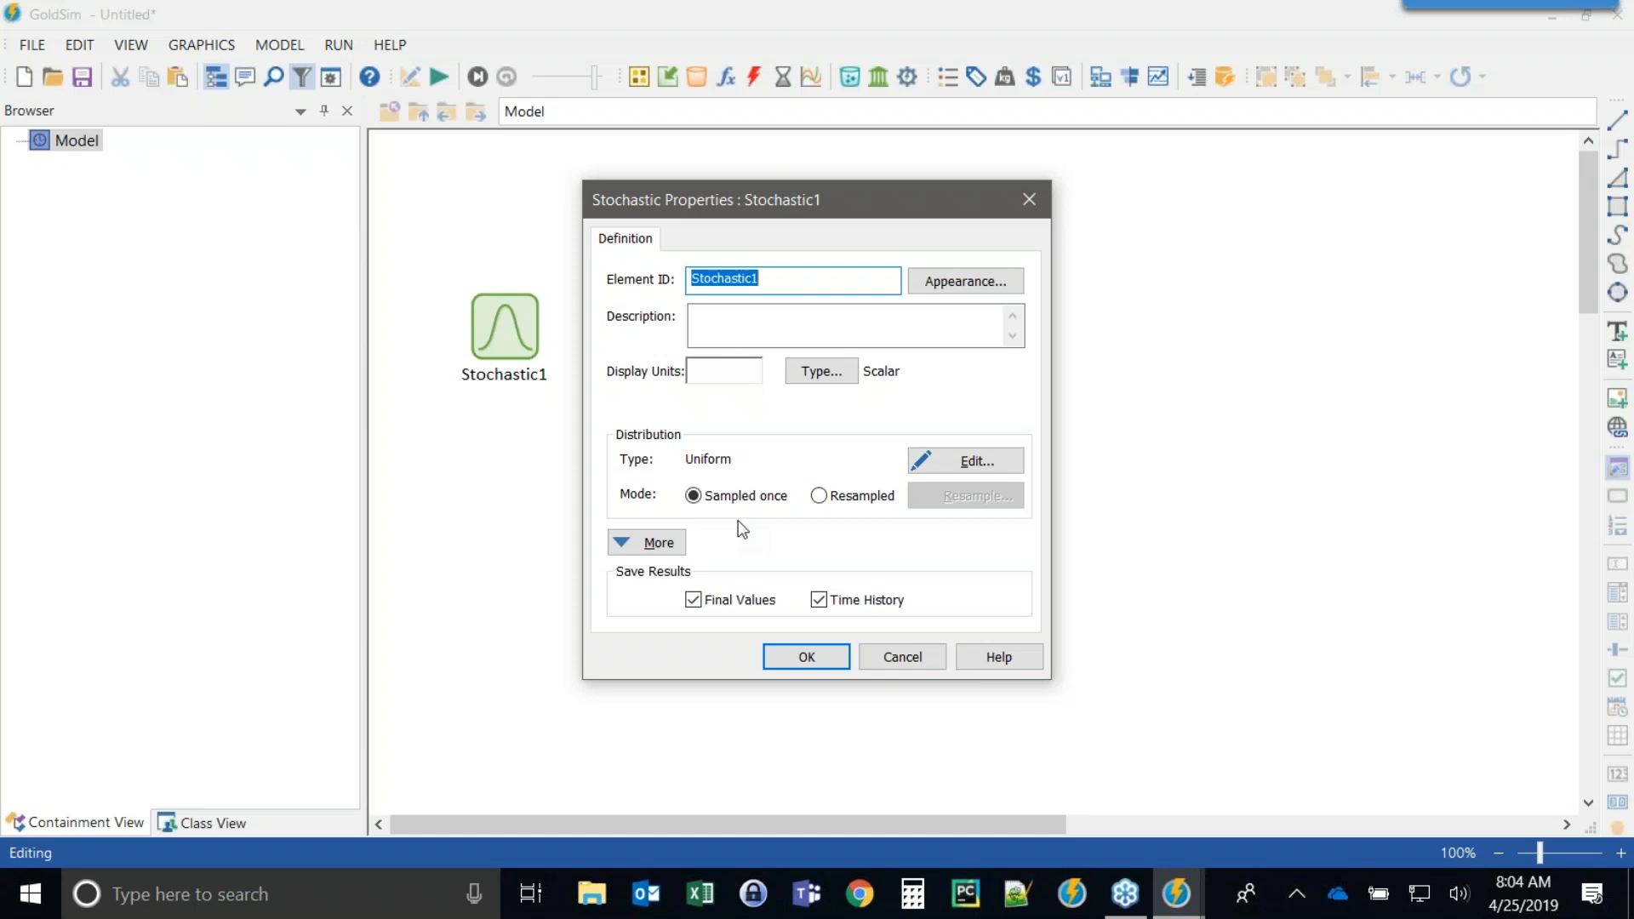
text(Inflow)
key(Tab)
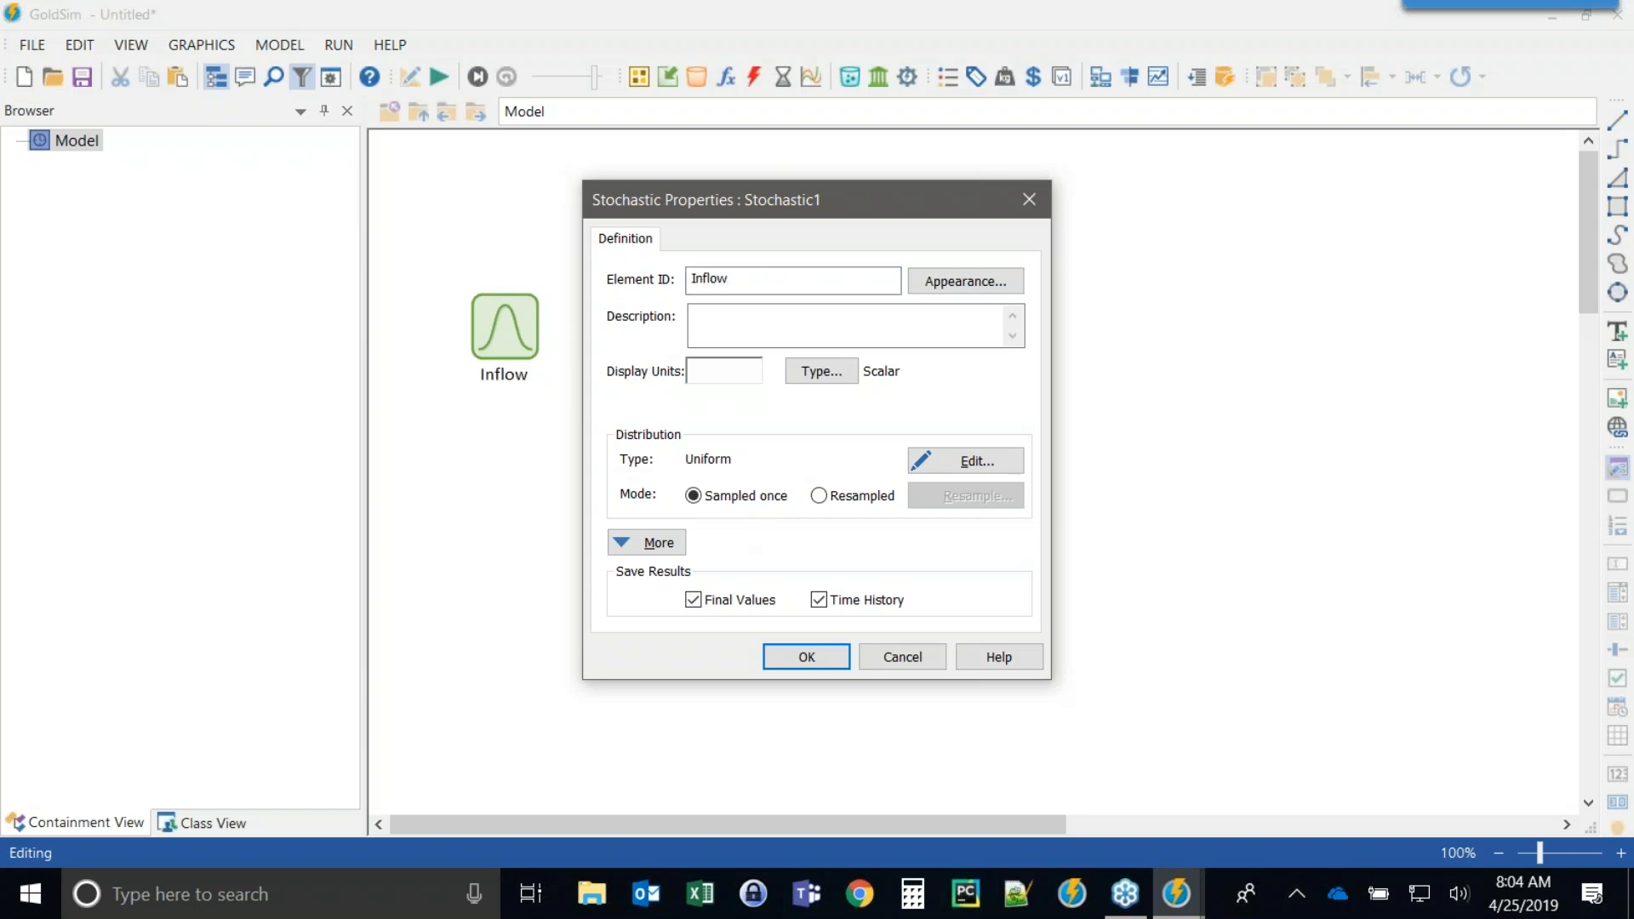
text(m3/d)
Set Inflow's distribution to Log-Normal with a true mean of 10 m3/d and a filled PDF area.
click(948, 463)
click(616, 232)
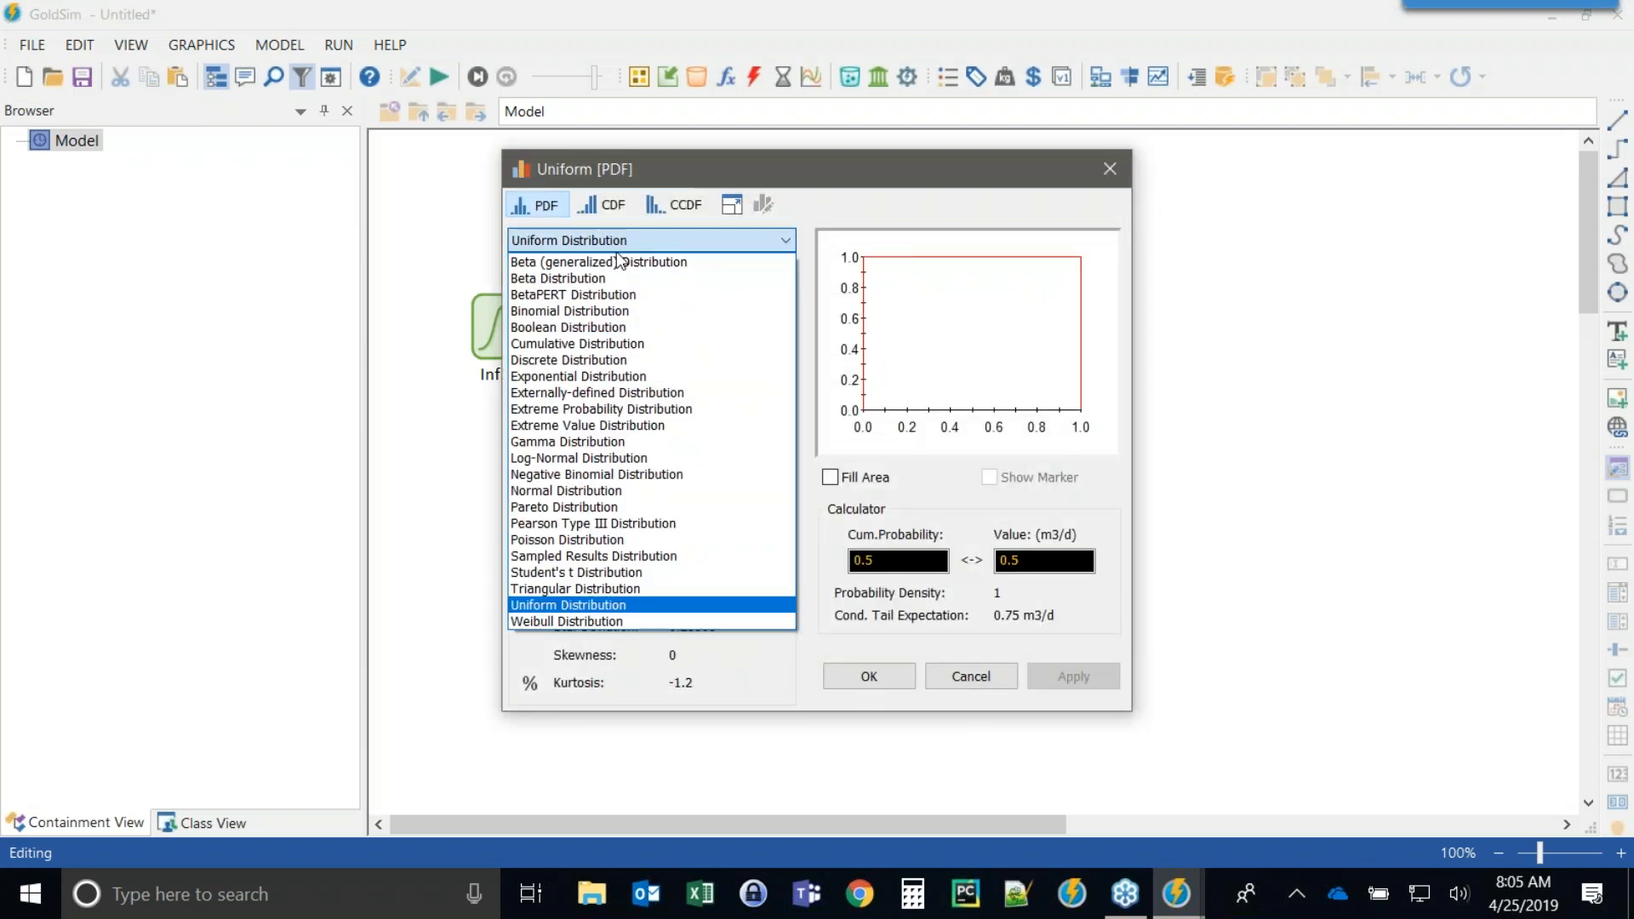
click(566, 460)
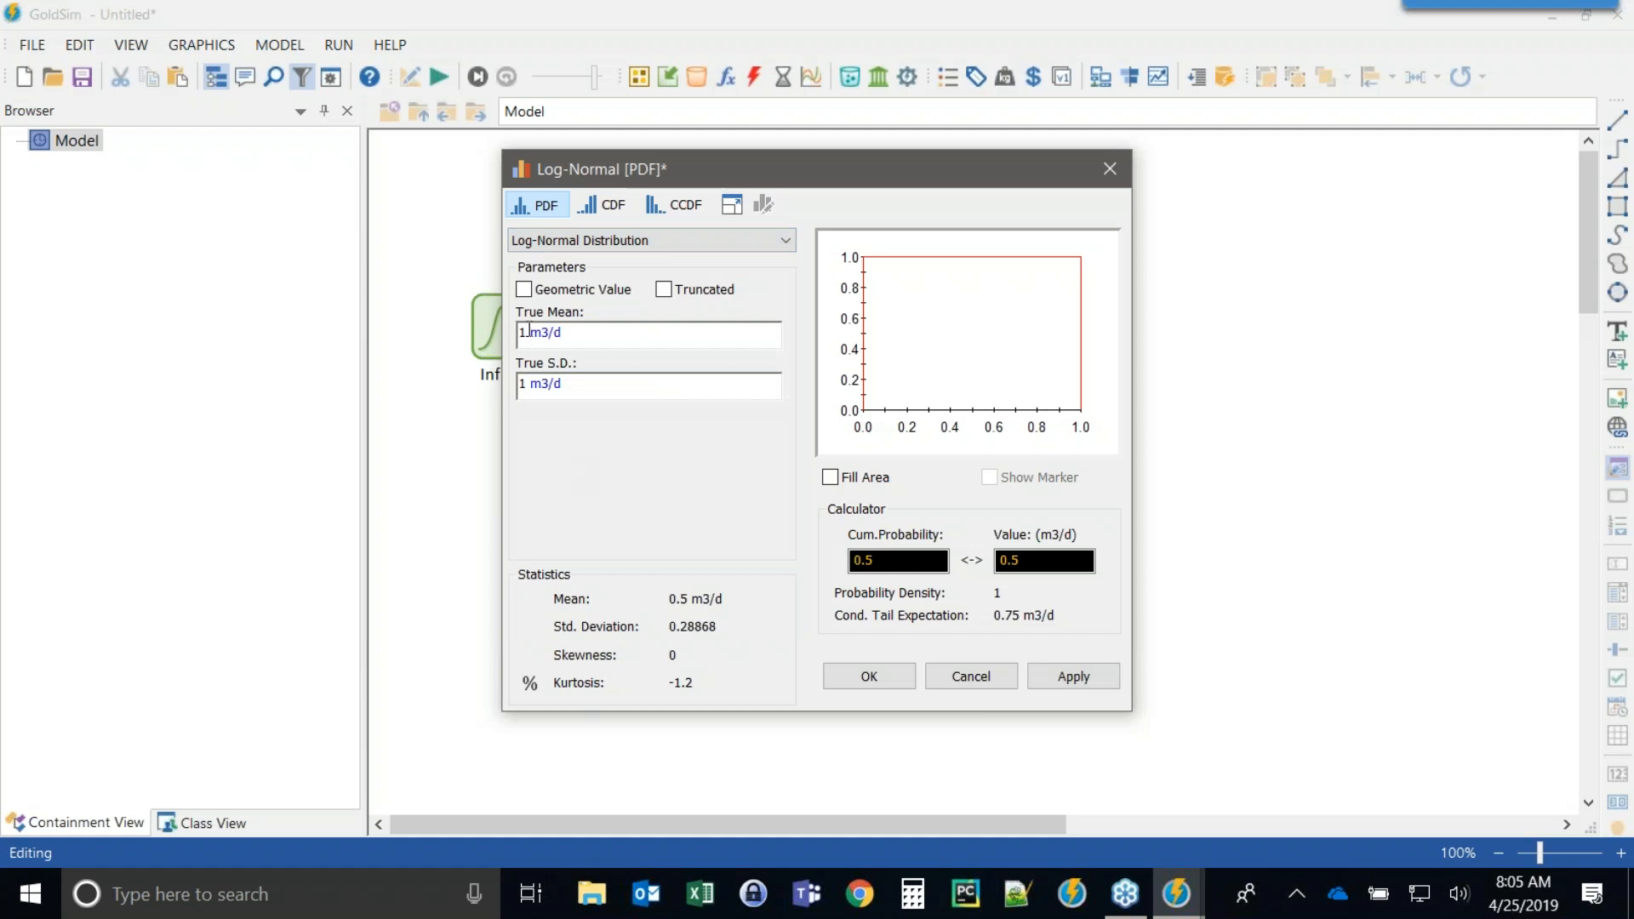
click(529, 335)
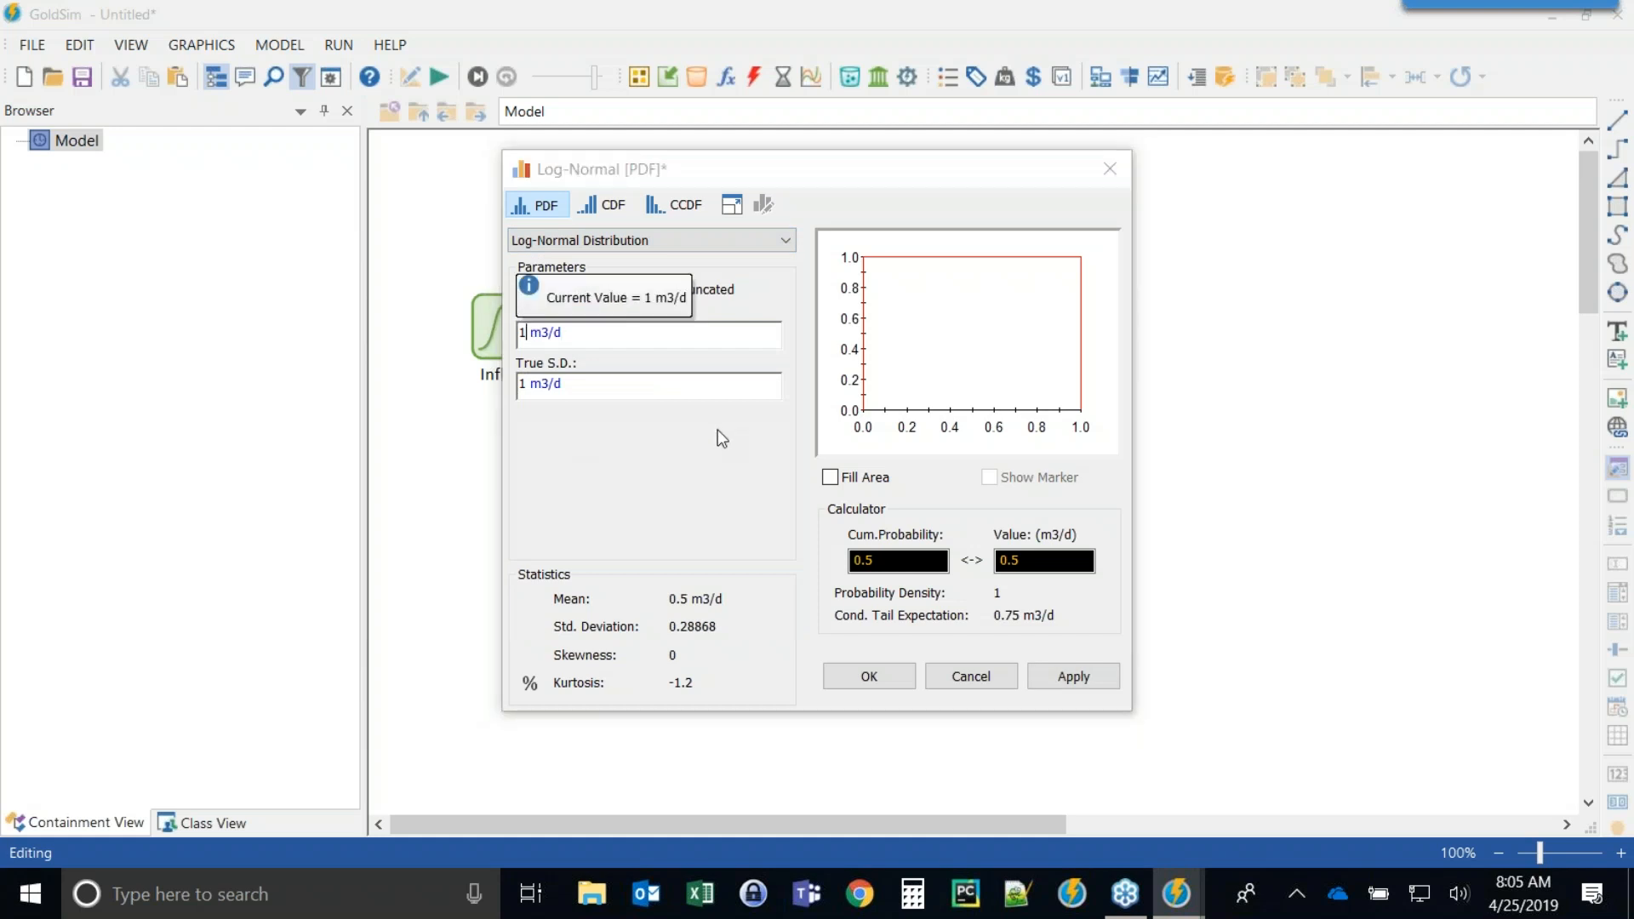
text(0)
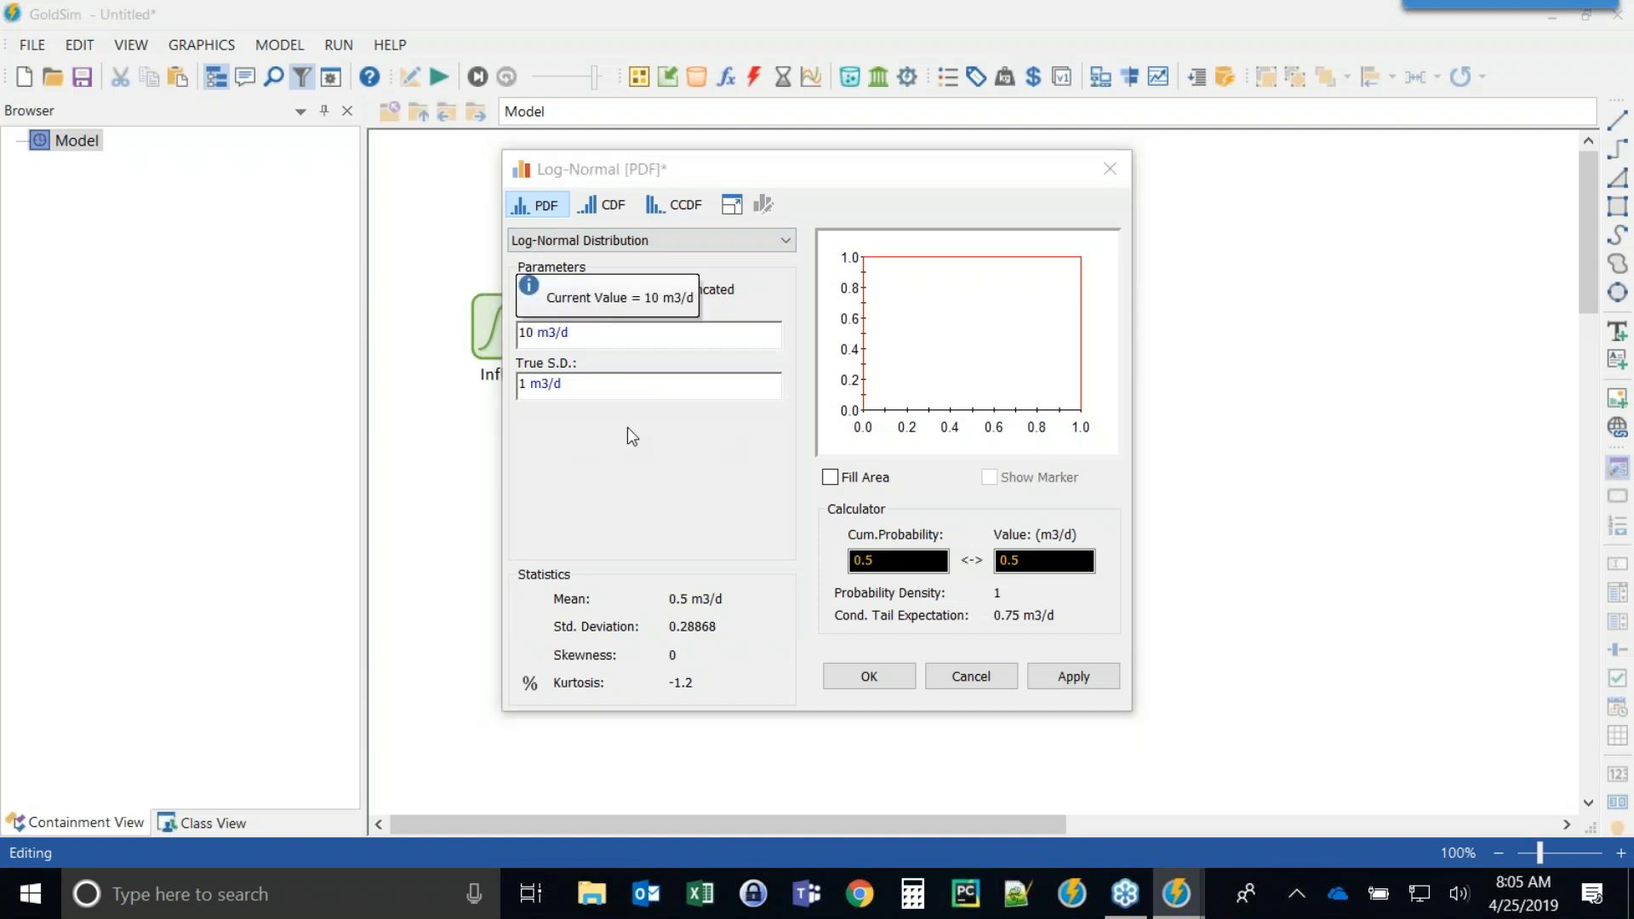
click(1055, 681)
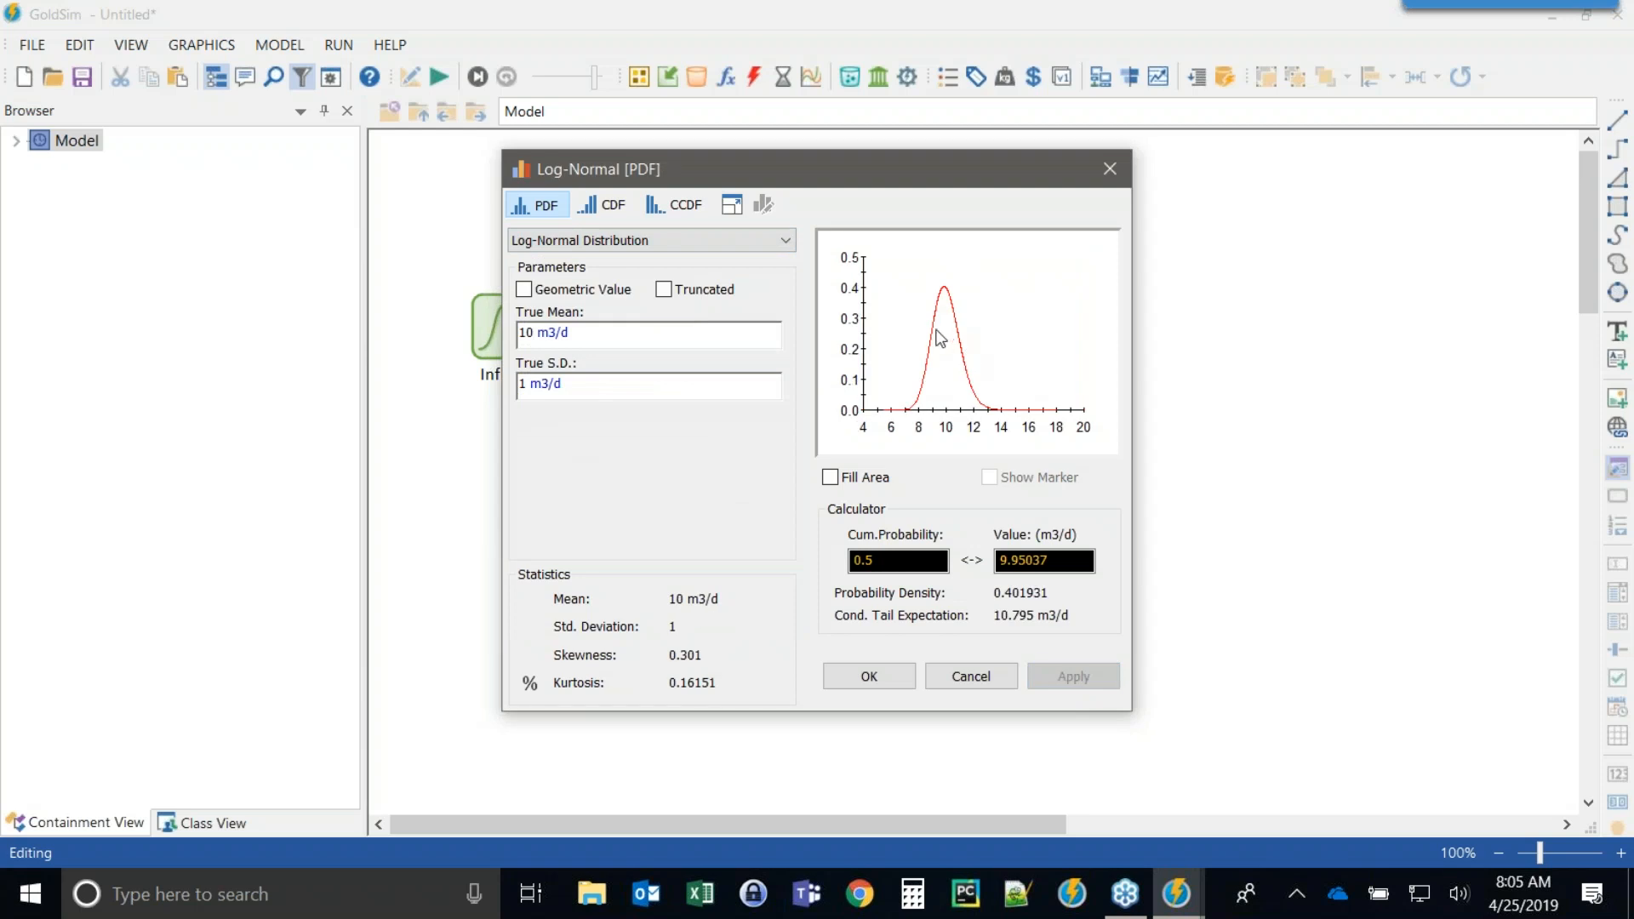
click(831, 478)
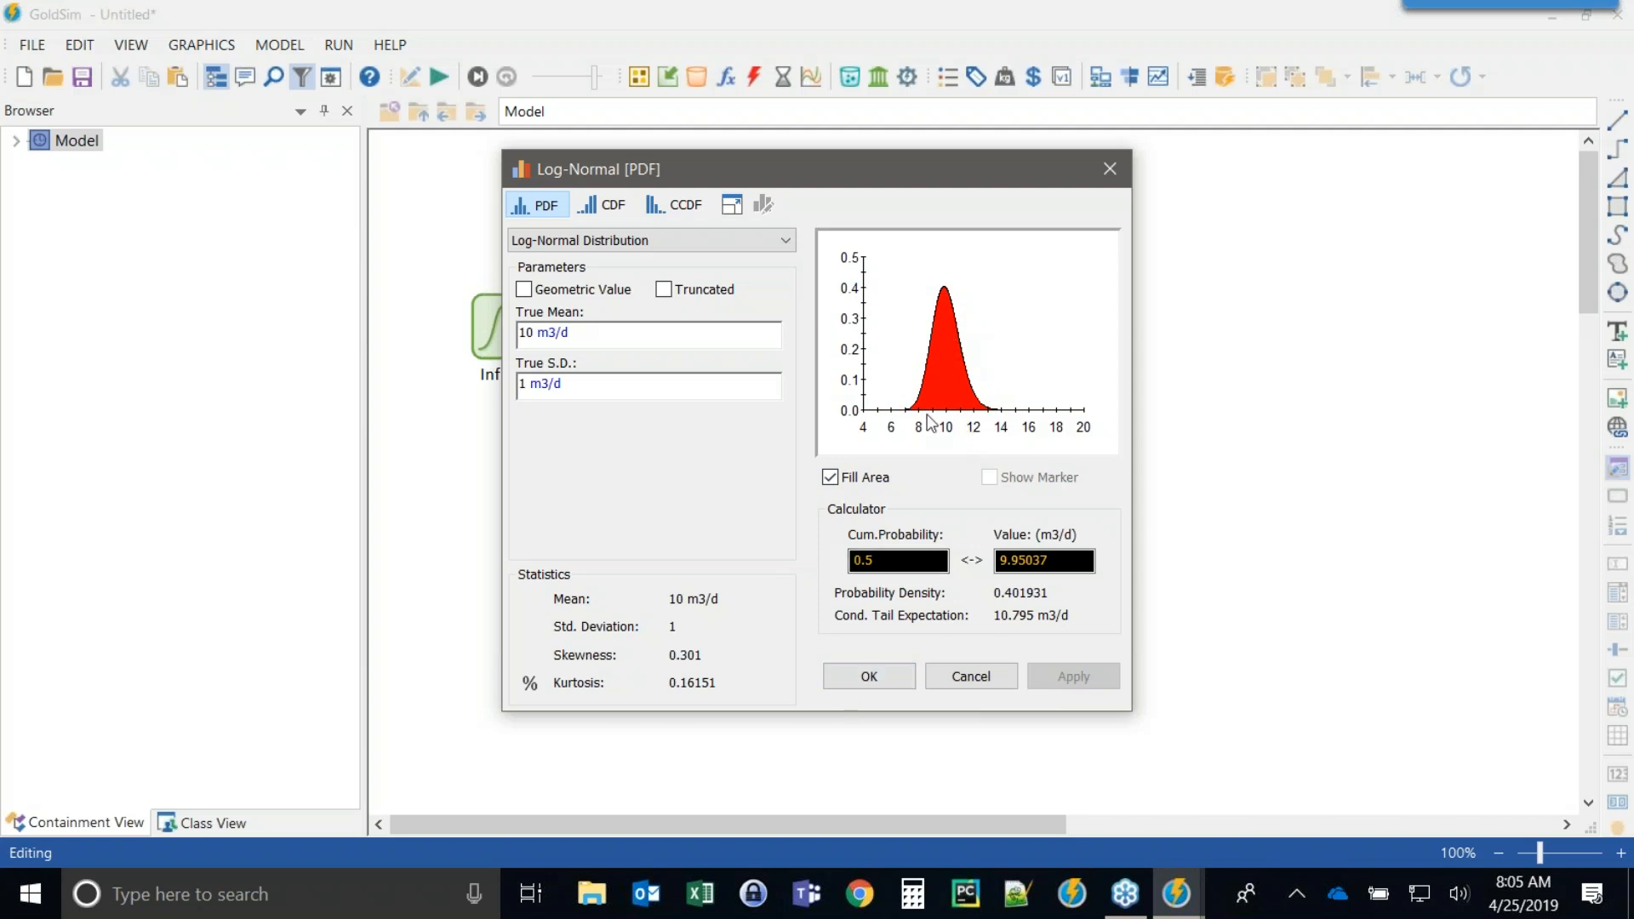
click(864, 676)
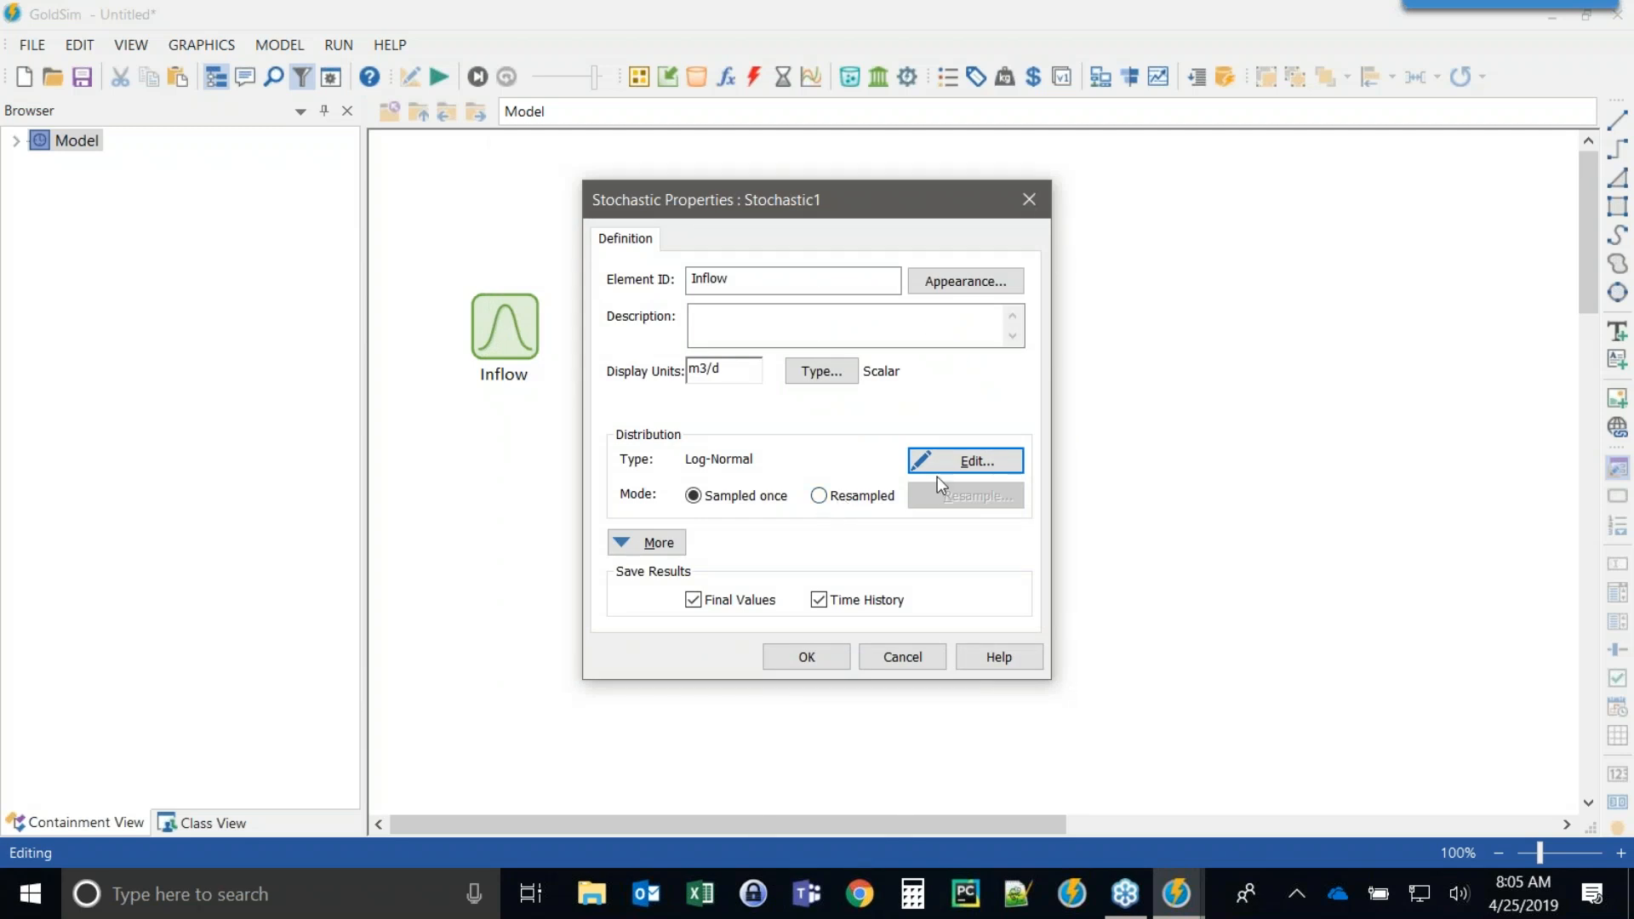
Switch Inflow to Resampled mode with an On Changed trigger on EDay, and close its properties.
click(820, 498)
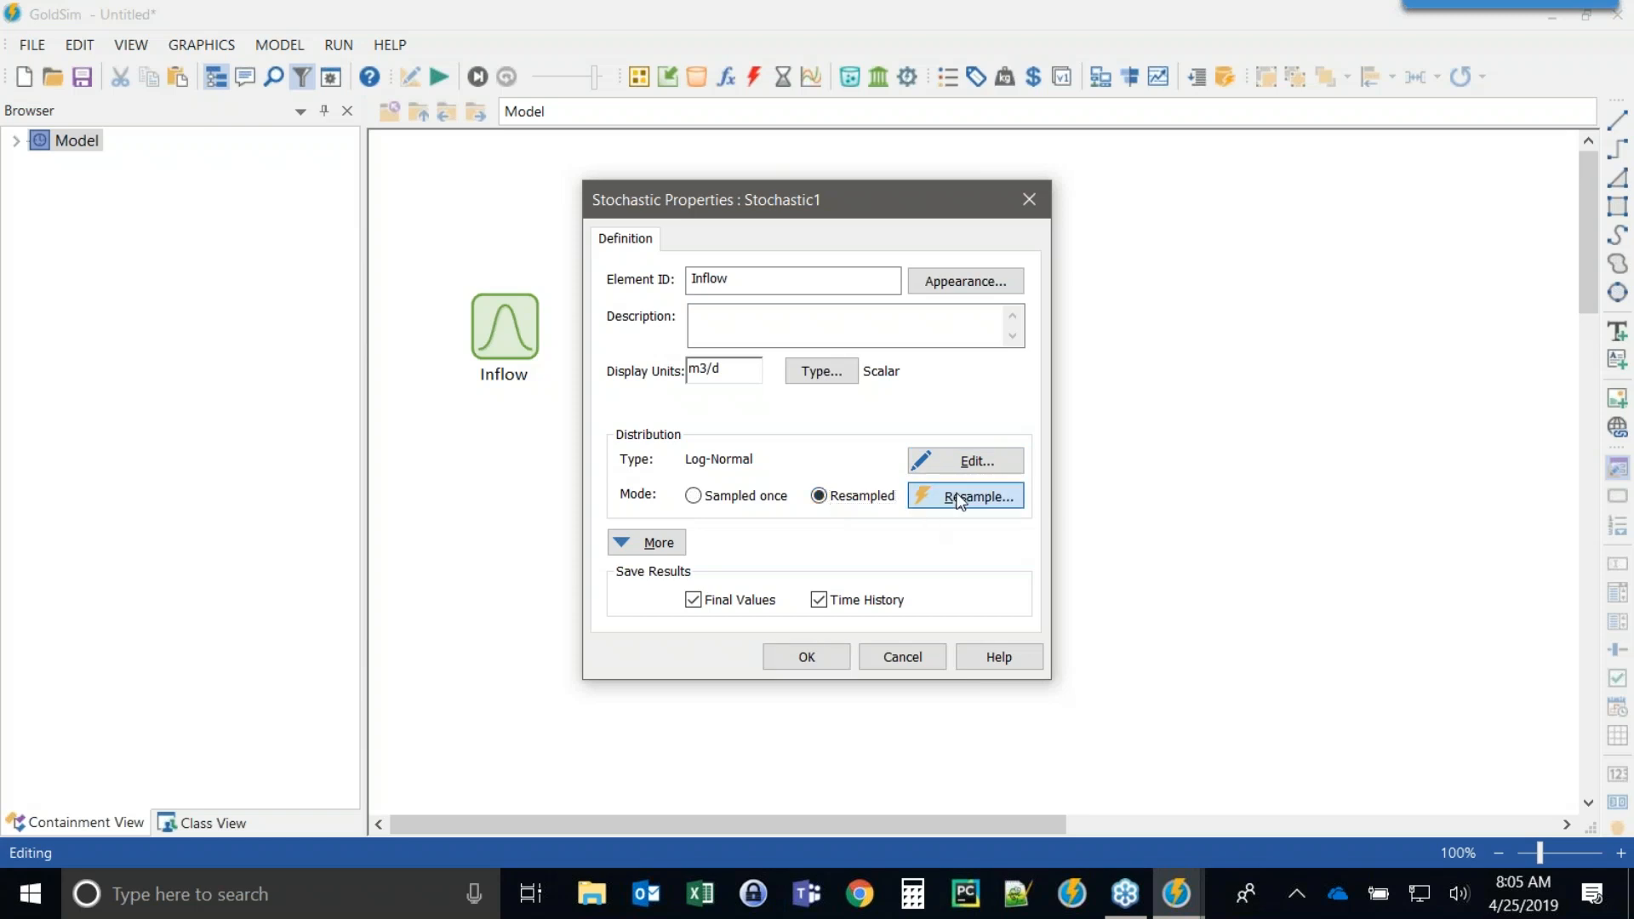
click(956, 497)
click(521, 527)
click(621, 367)
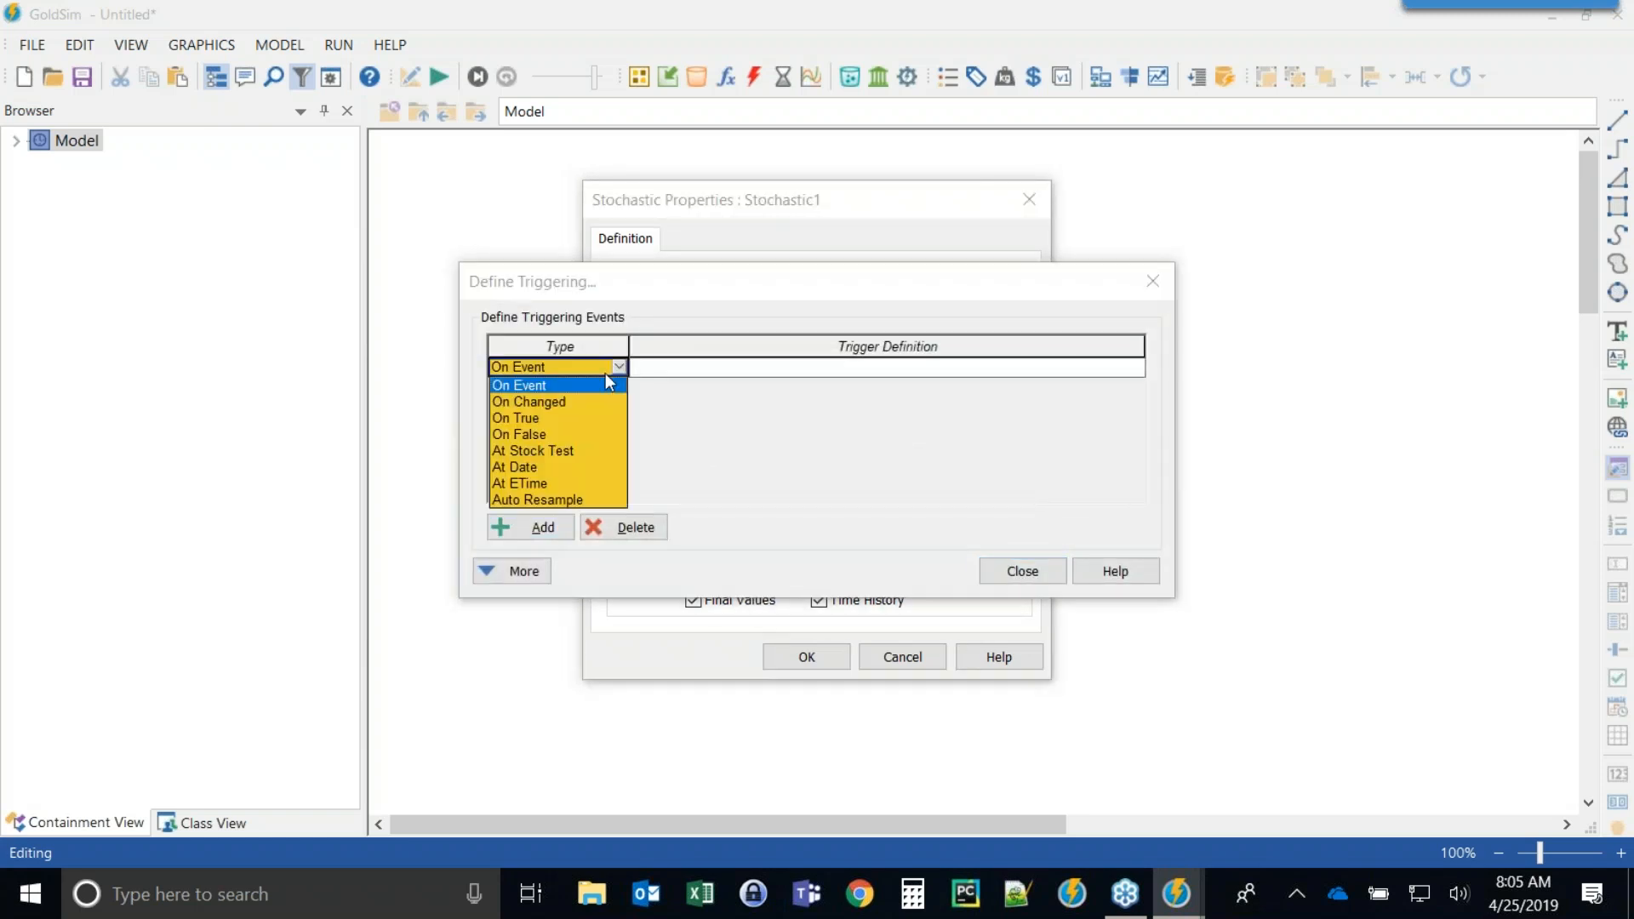
click(560, 395)
click(887, 367)
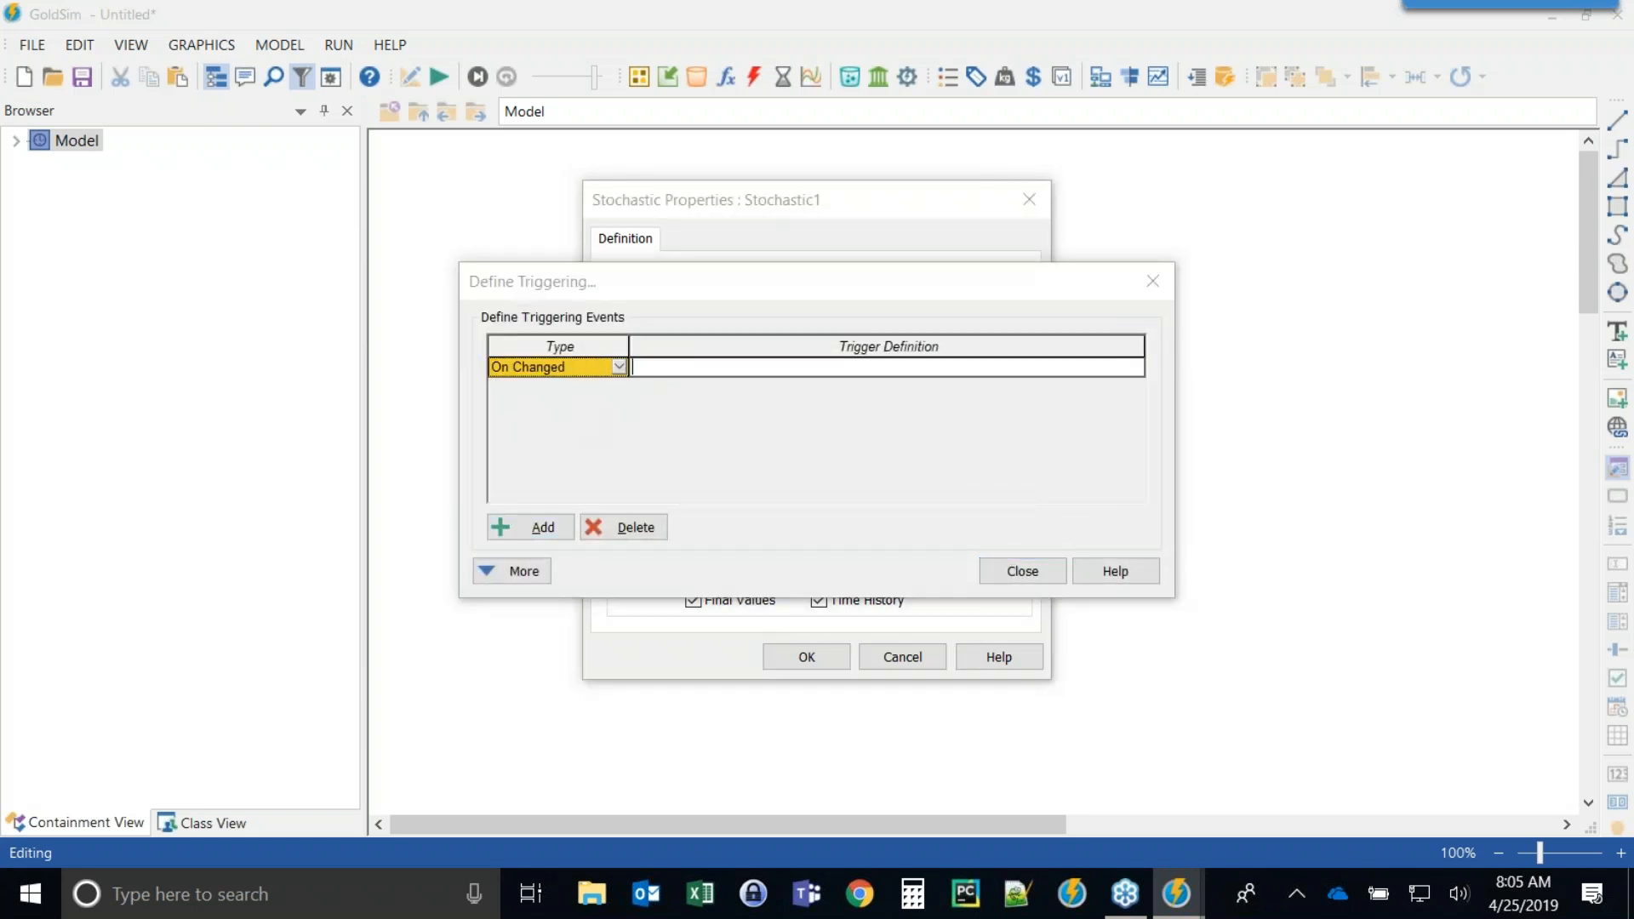
text(eday)
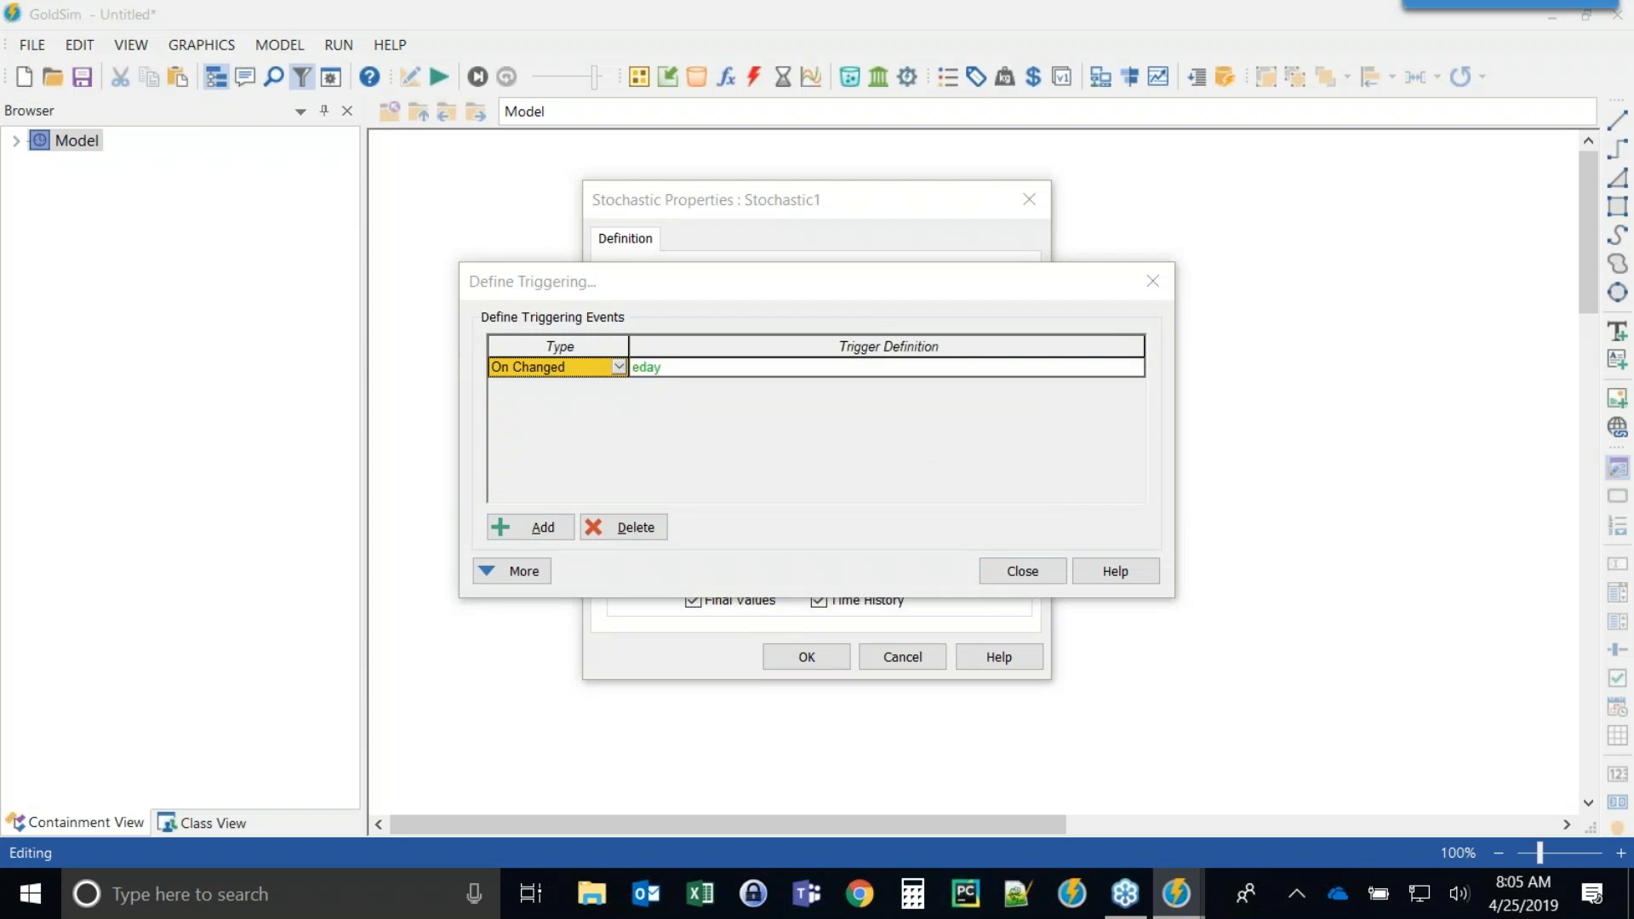
click(777, 543)
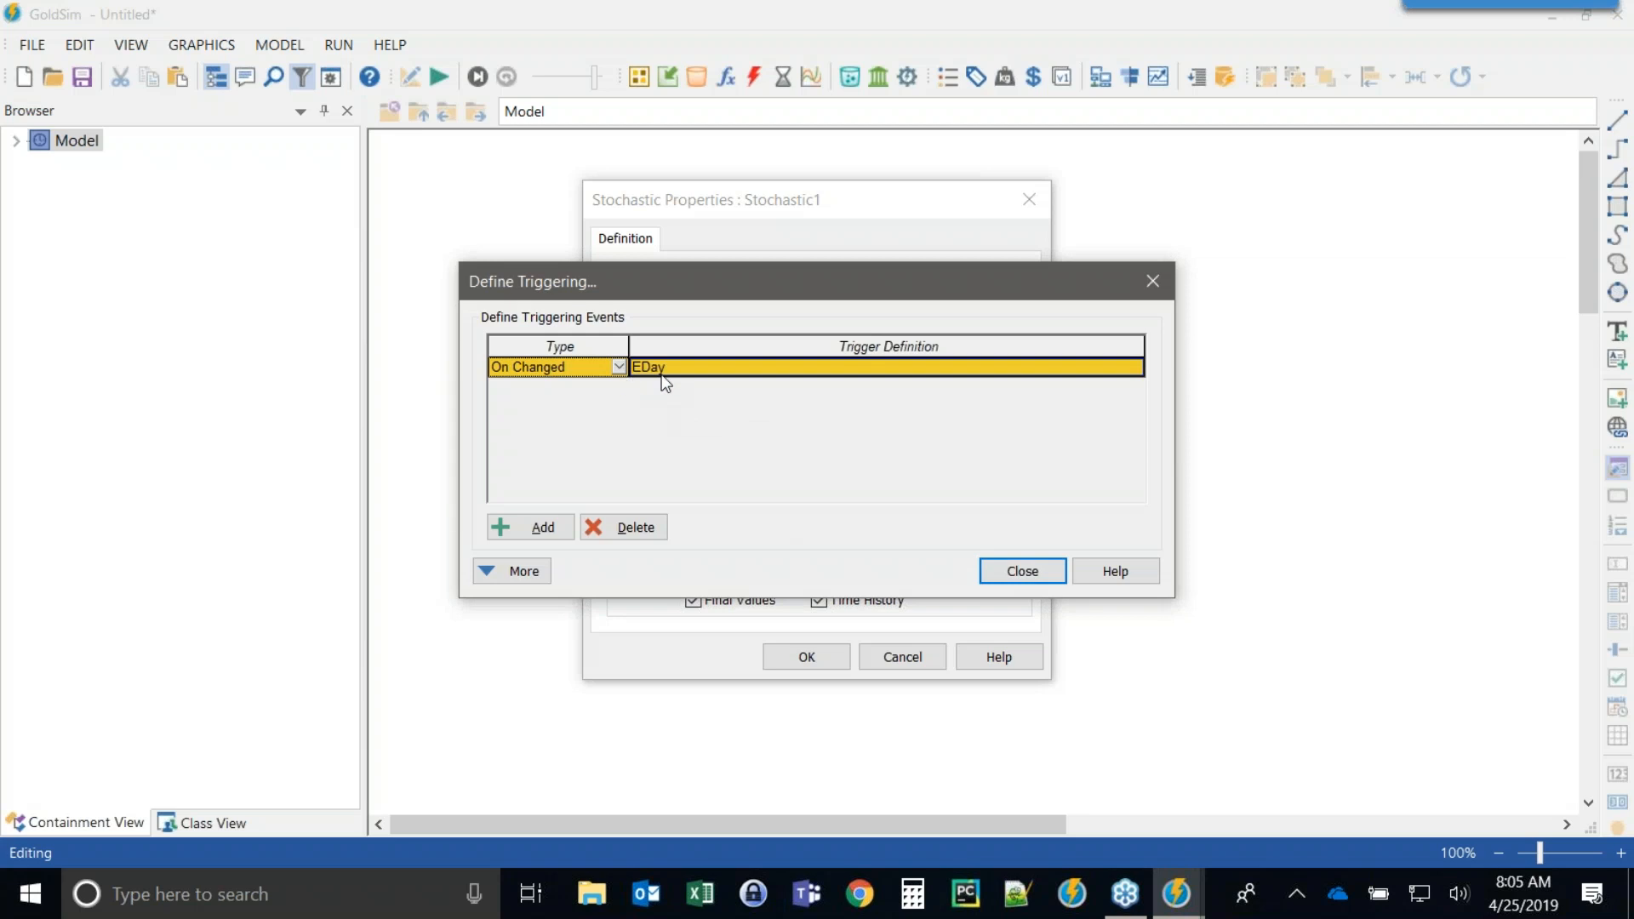
click(1021, 572)
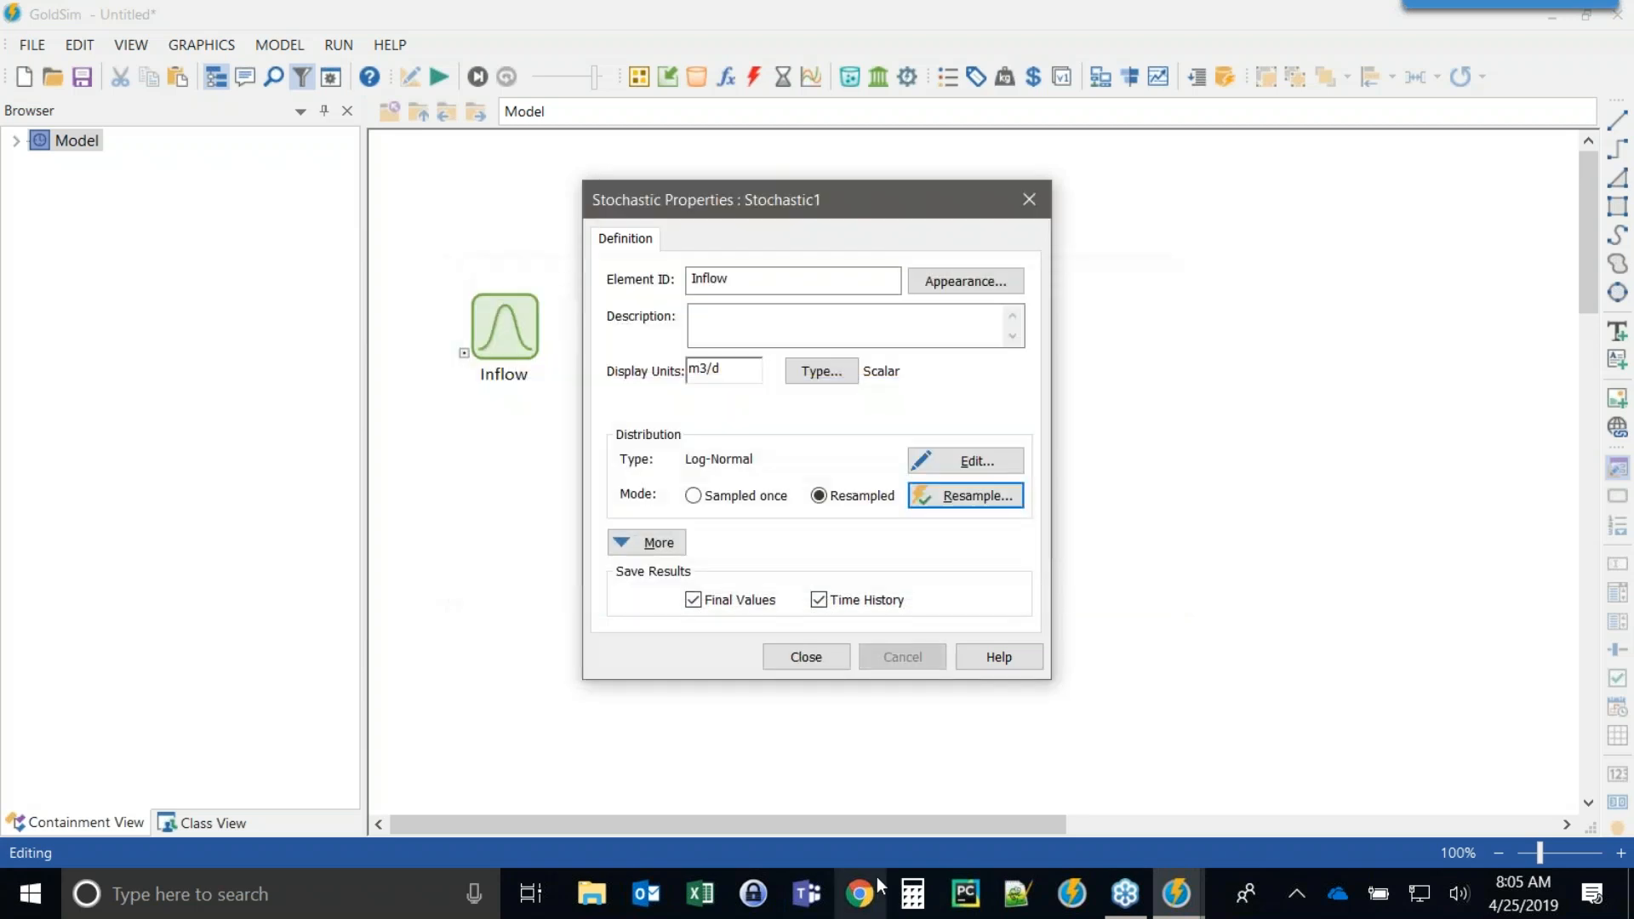
click(806, 656)
Move the Inflow element slightly upward on the canvas.
click(500, 281)
drag(500, 281, 499, 243)
click(755, 412)
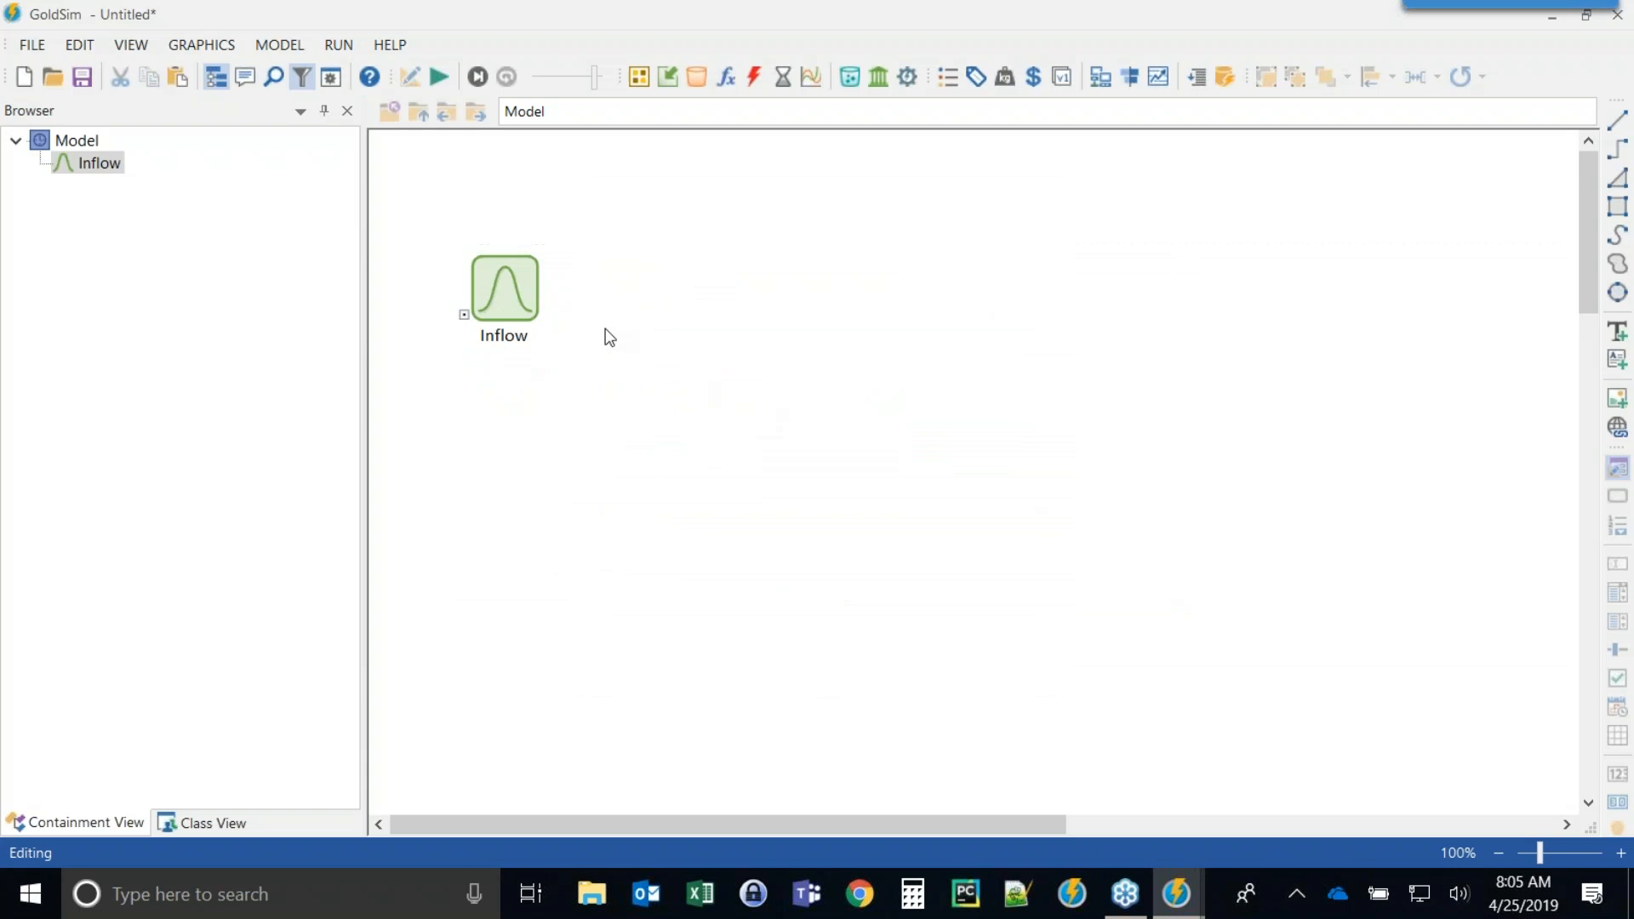
Set the simulation duration to 30 days.
click(331, 77)
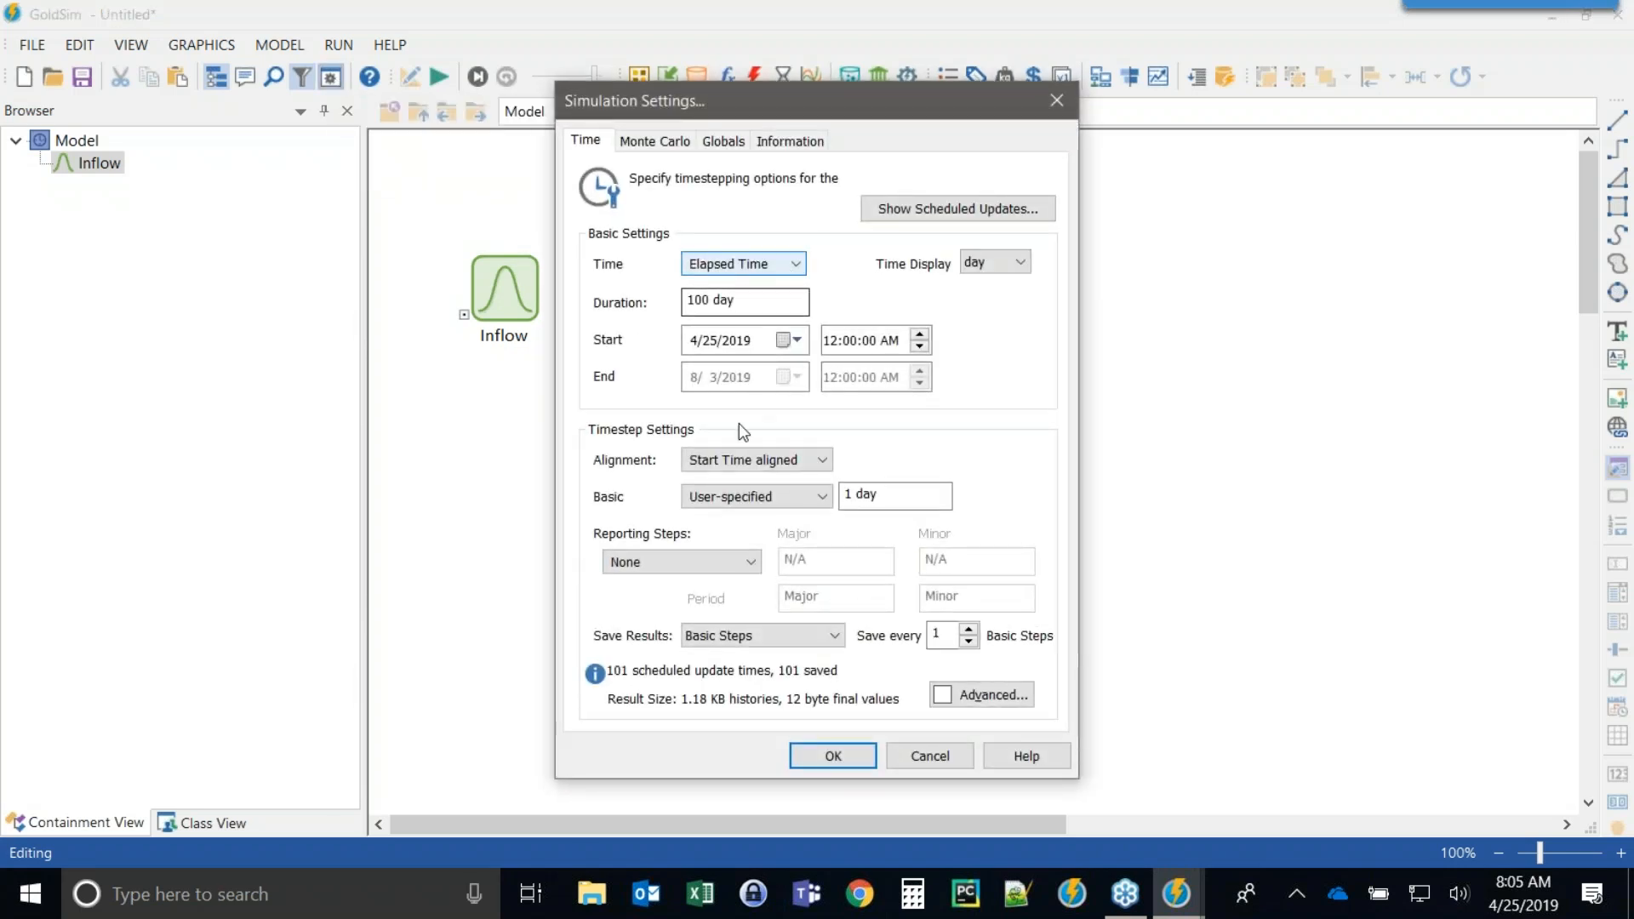
double_click(711, 299)
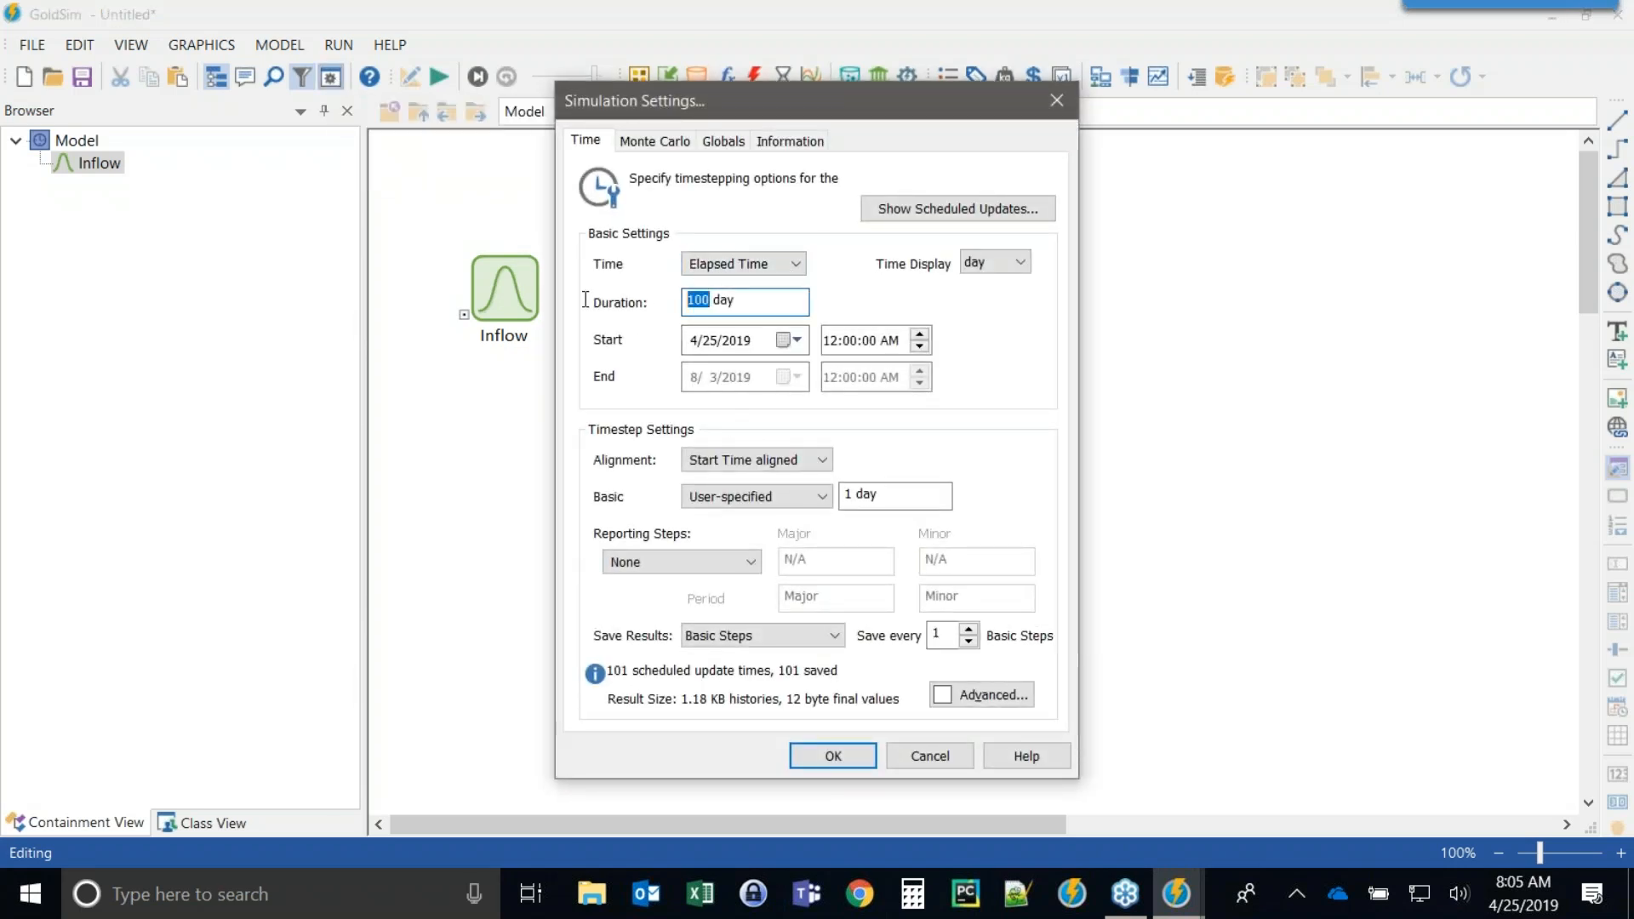
text(30)
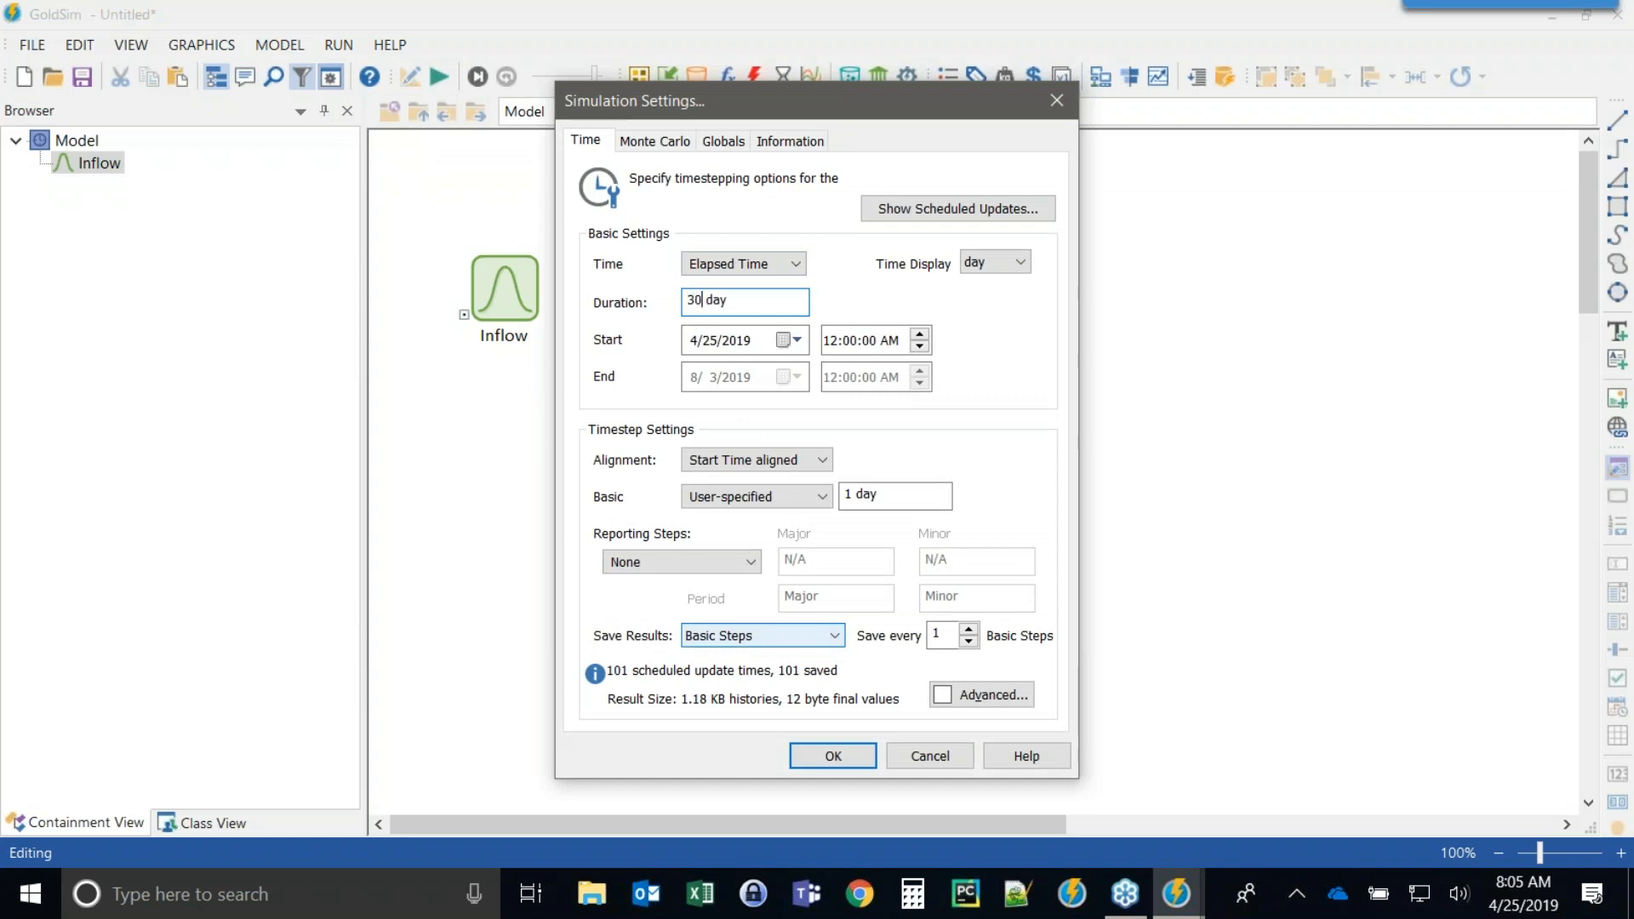
click(830, 757)
Run the simulation and open Inflow's time history result chart.
click(437, 78)
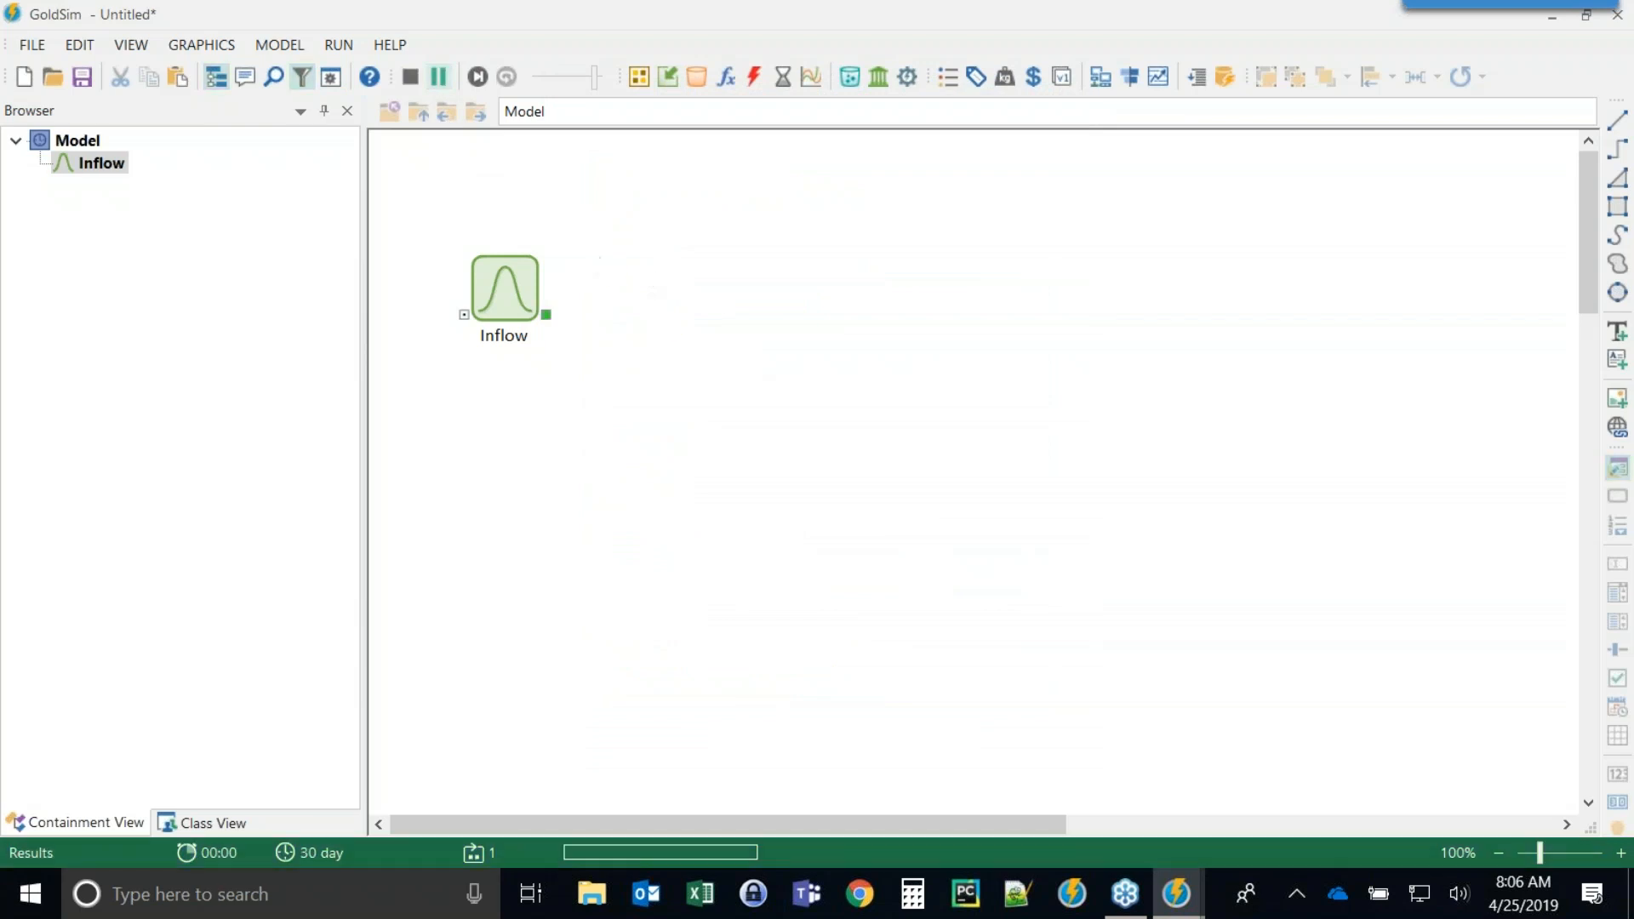
click(819, 483)
right_click(509, 288)
click(548, 299)
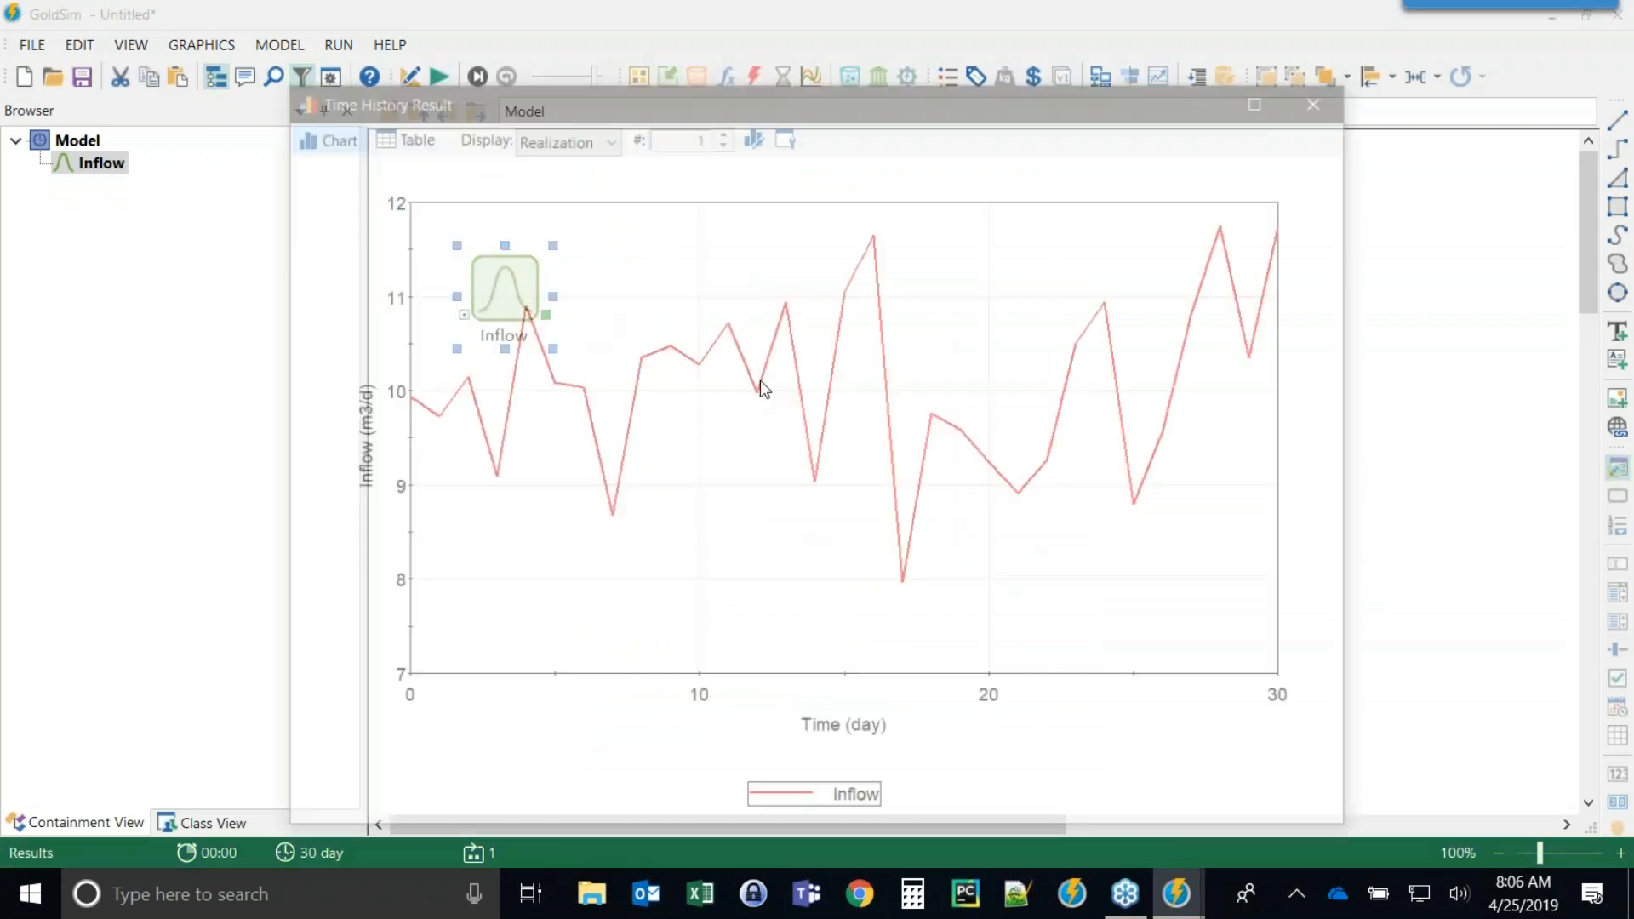
drag(737, 104, 502, 105)
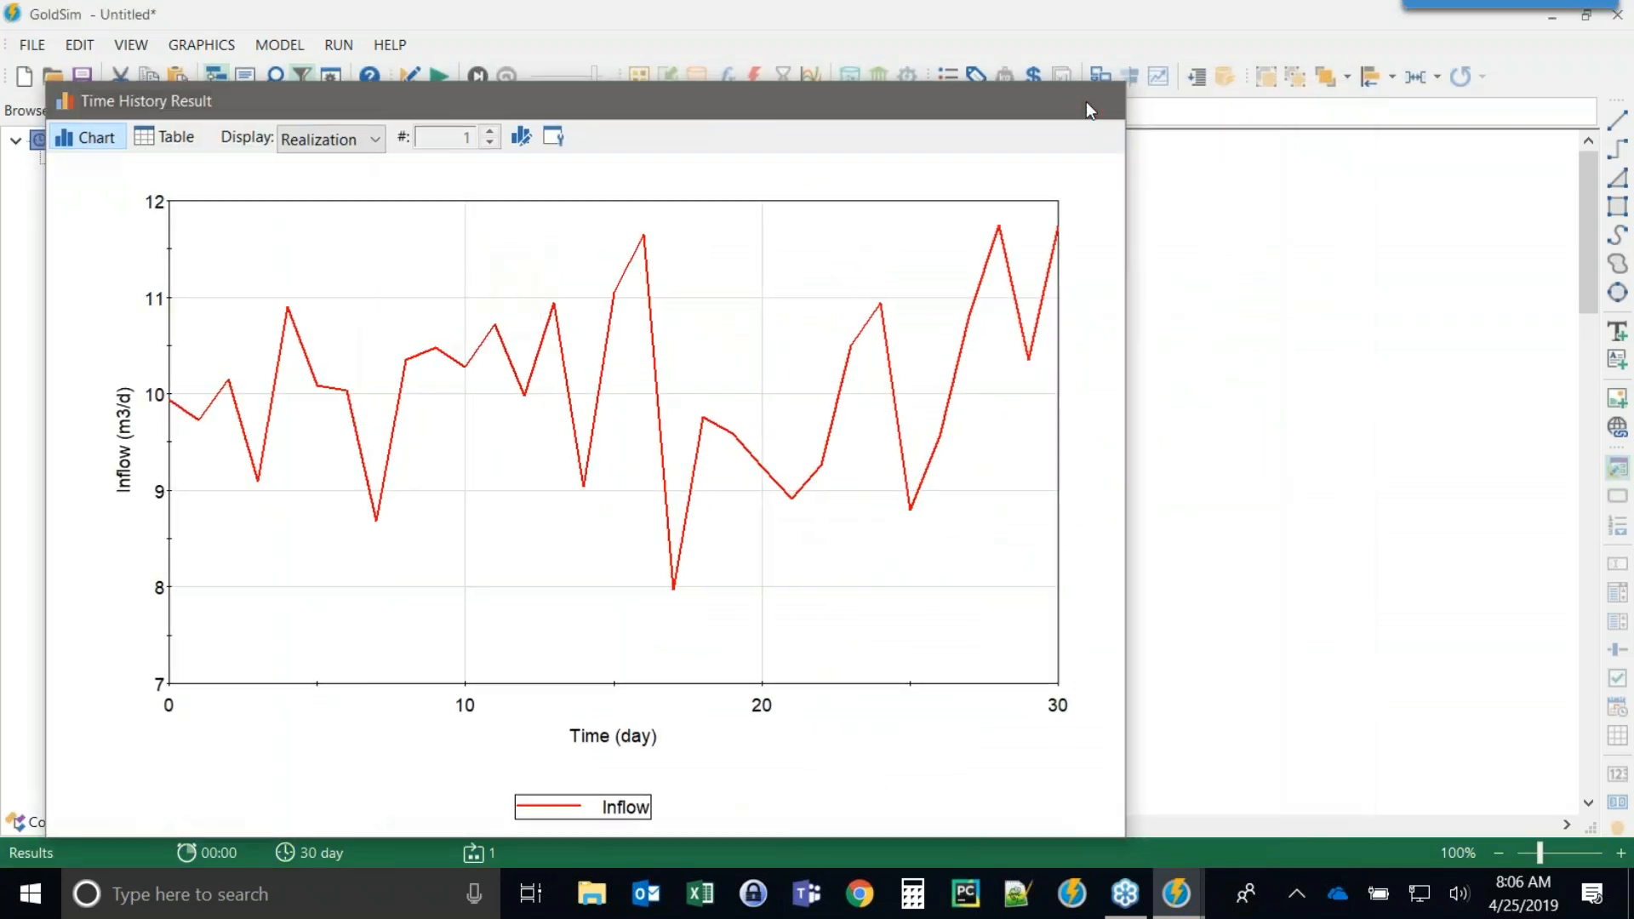
Close the chart and return the model to editing mode.
click(1092, 101)
key(F4)
key(Return)
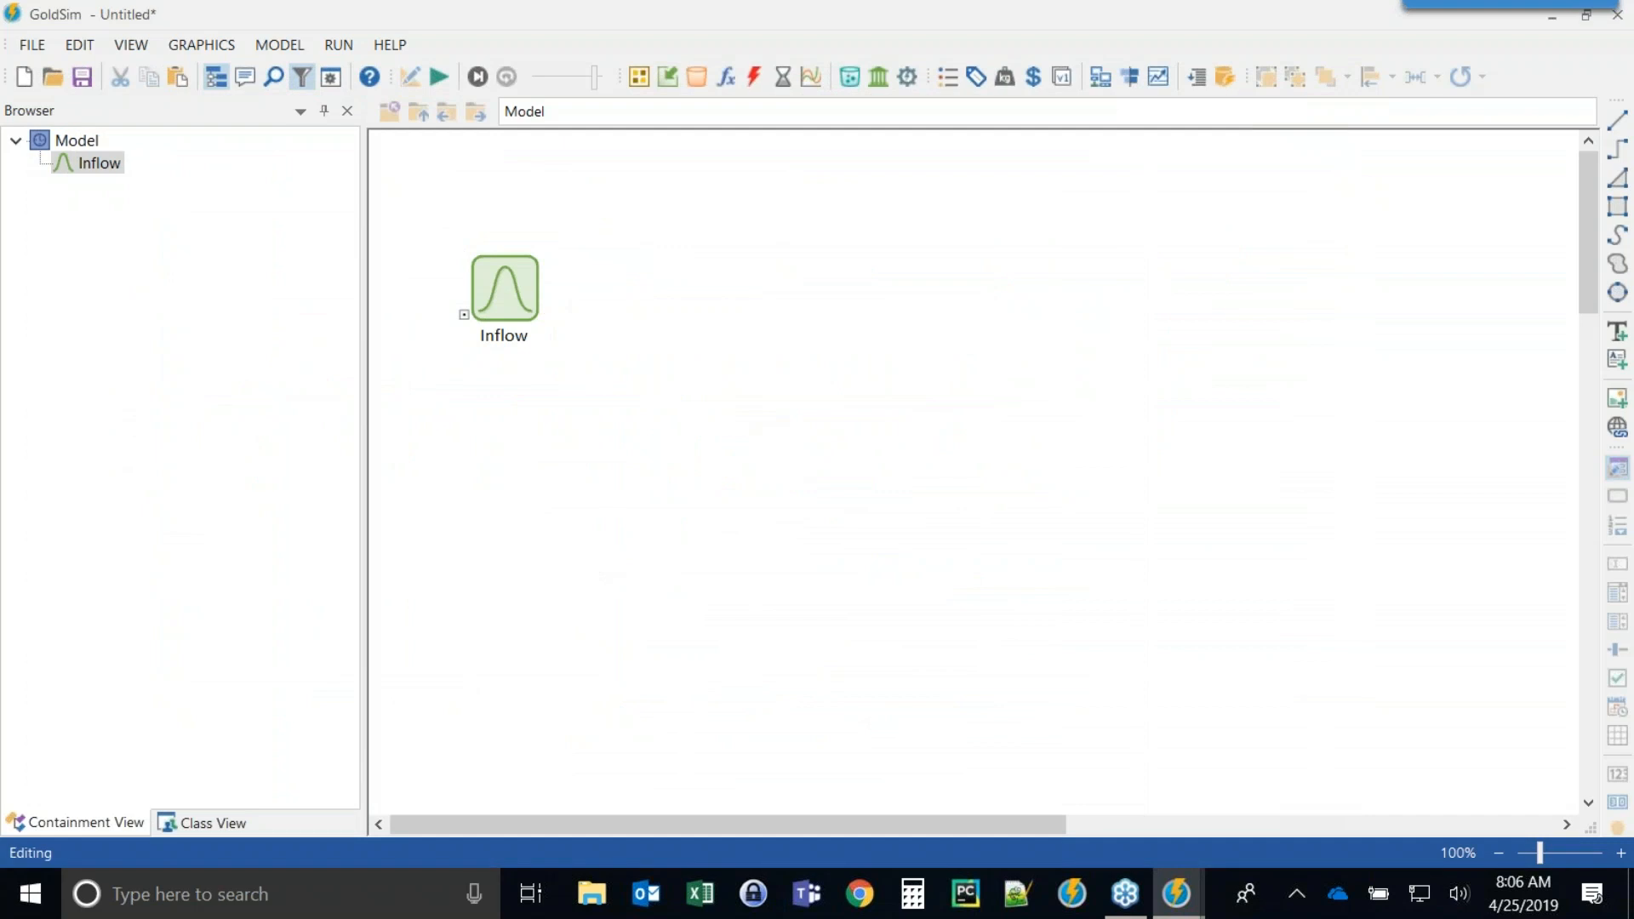
Insert a Reservoir element beside Inflow with display units of m3.
click(694, 77)
click(728, 115)
click(681, 288)
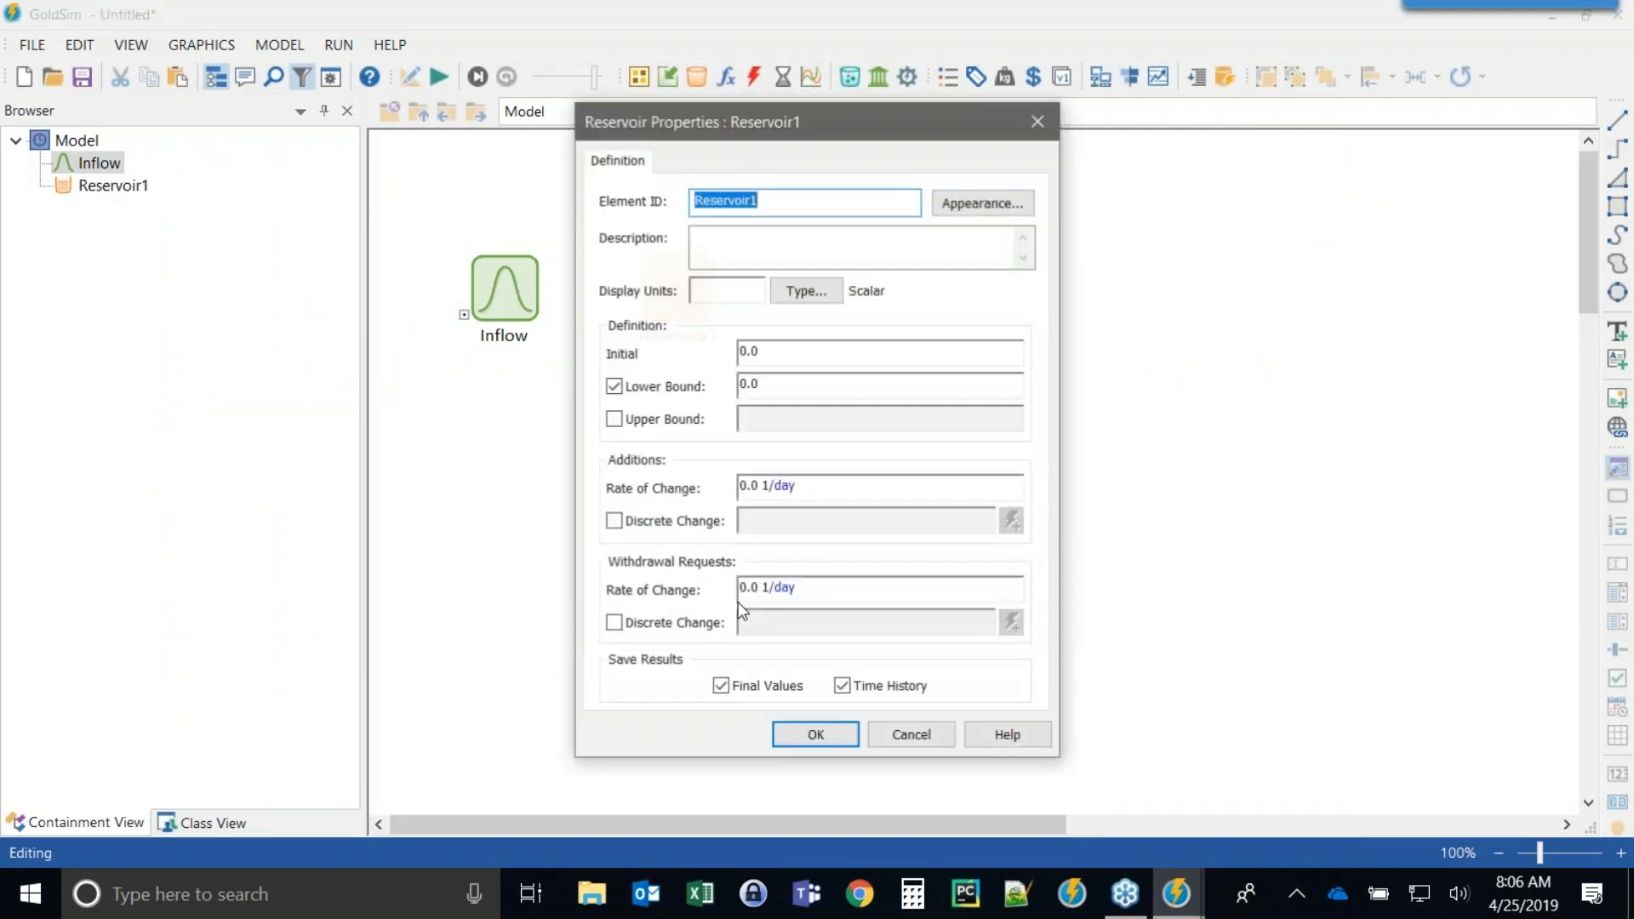
drag(953, 96, 832, 110)
click(818, 281)
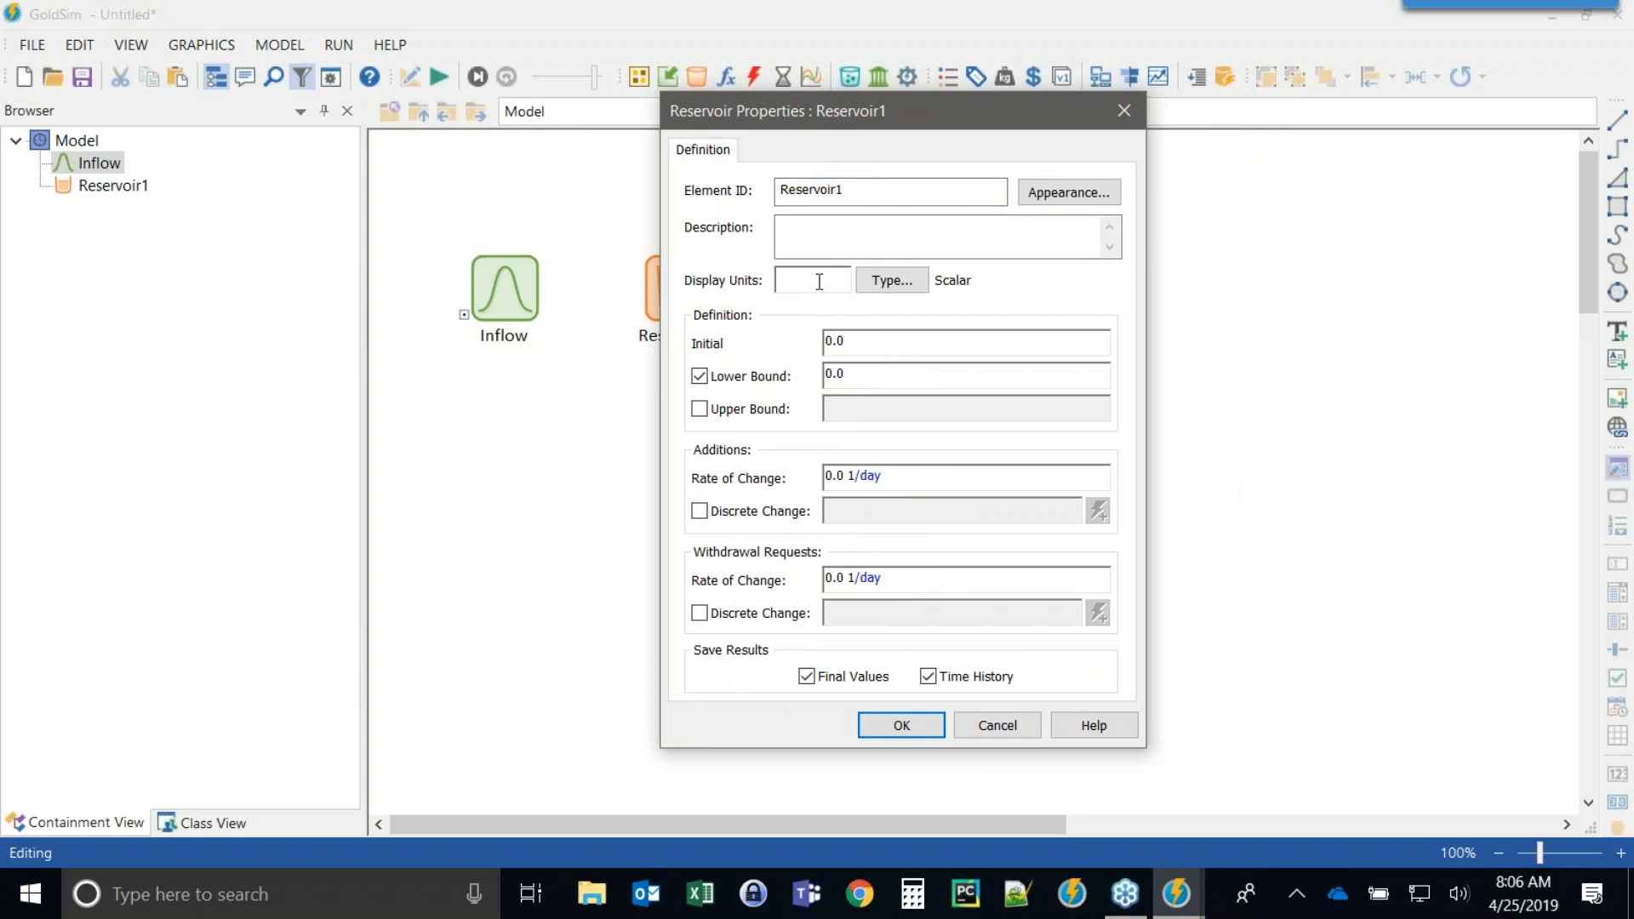
text(m3)
click(907, 725)
Reposition the Reservoir1 and Inflow elements on the canvas.
drag(691, 293, 729, 294)
click(816, 509)
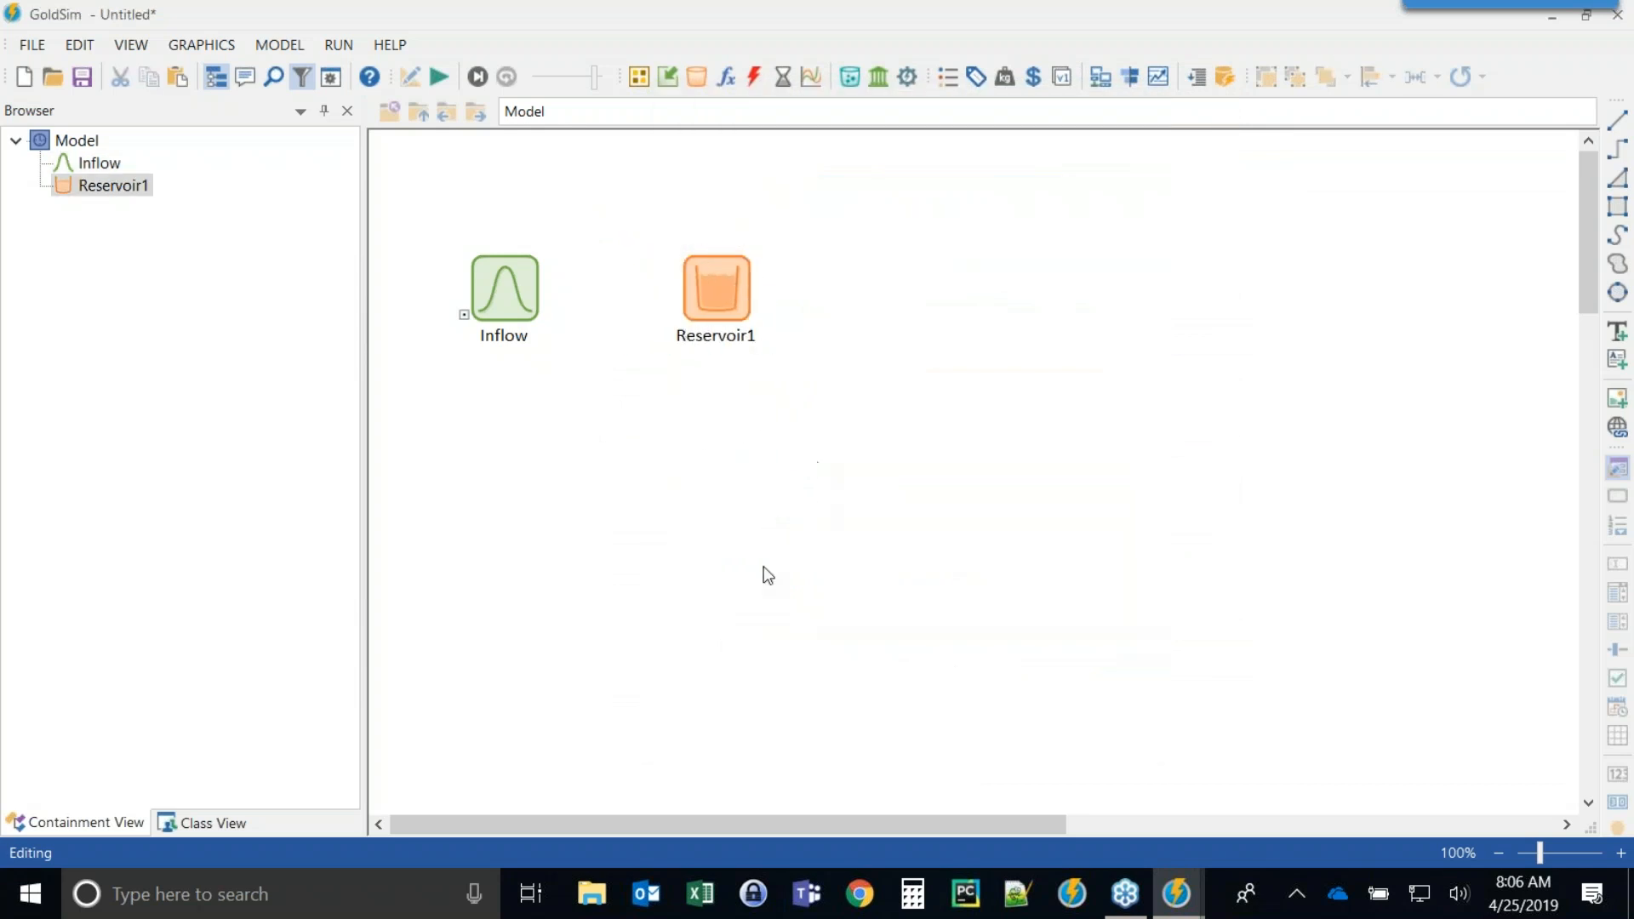
drag(501, 283, 481, 244)
click(573, 449)
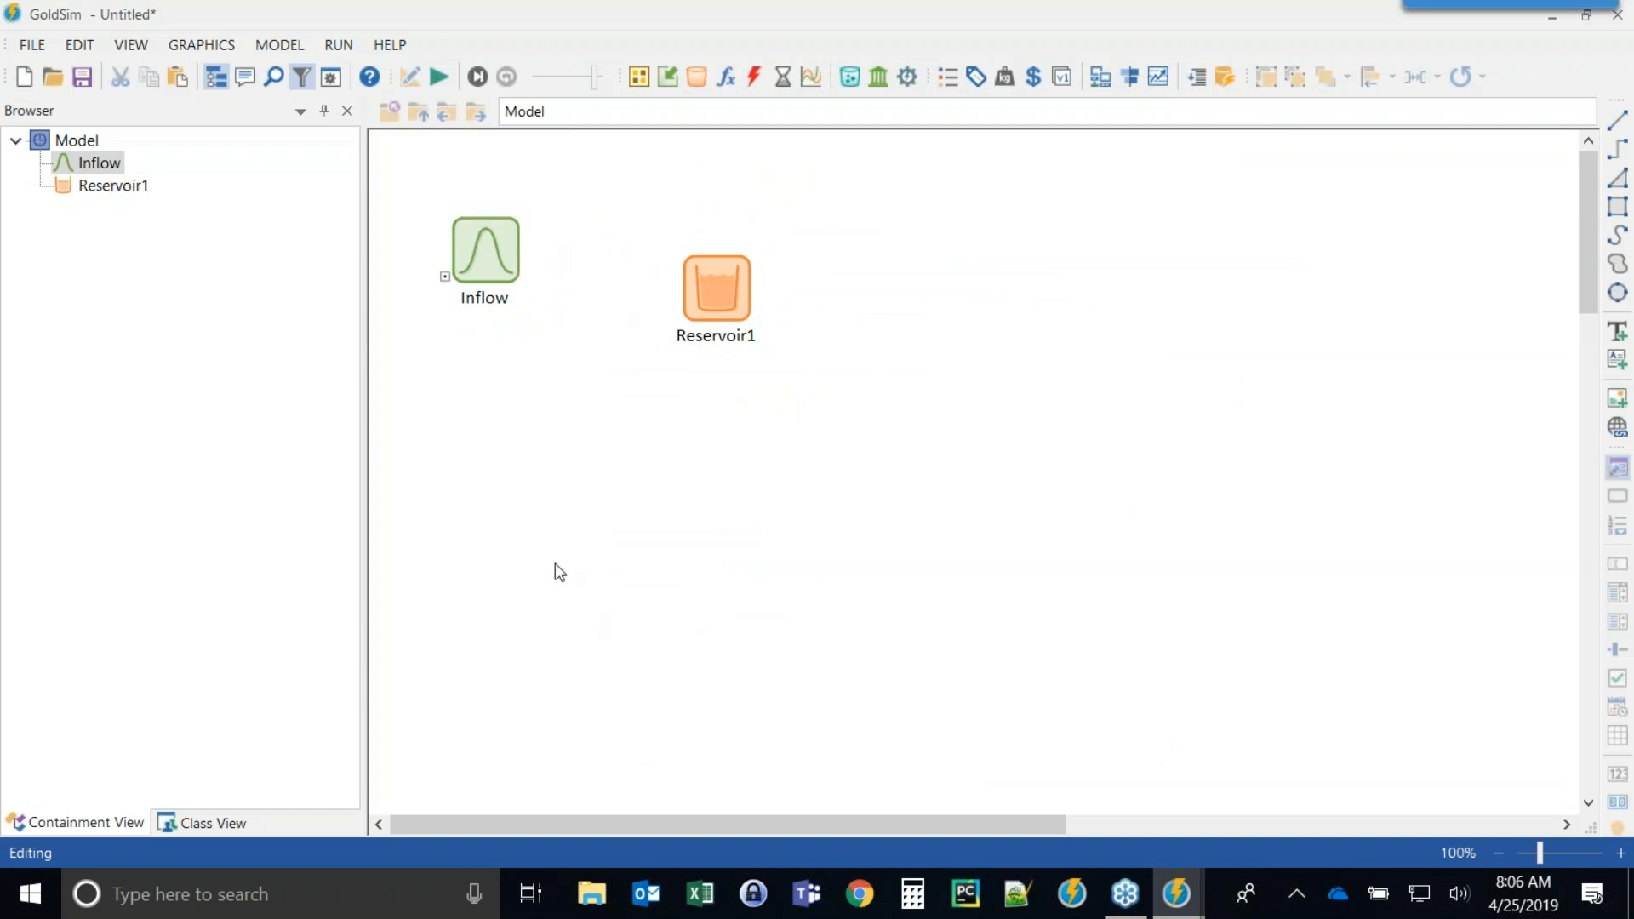
Rename the Inflow element to Transfer_Inflow and nudge it into place.
click(499, 263)
drag(499, 262, 517, 262)
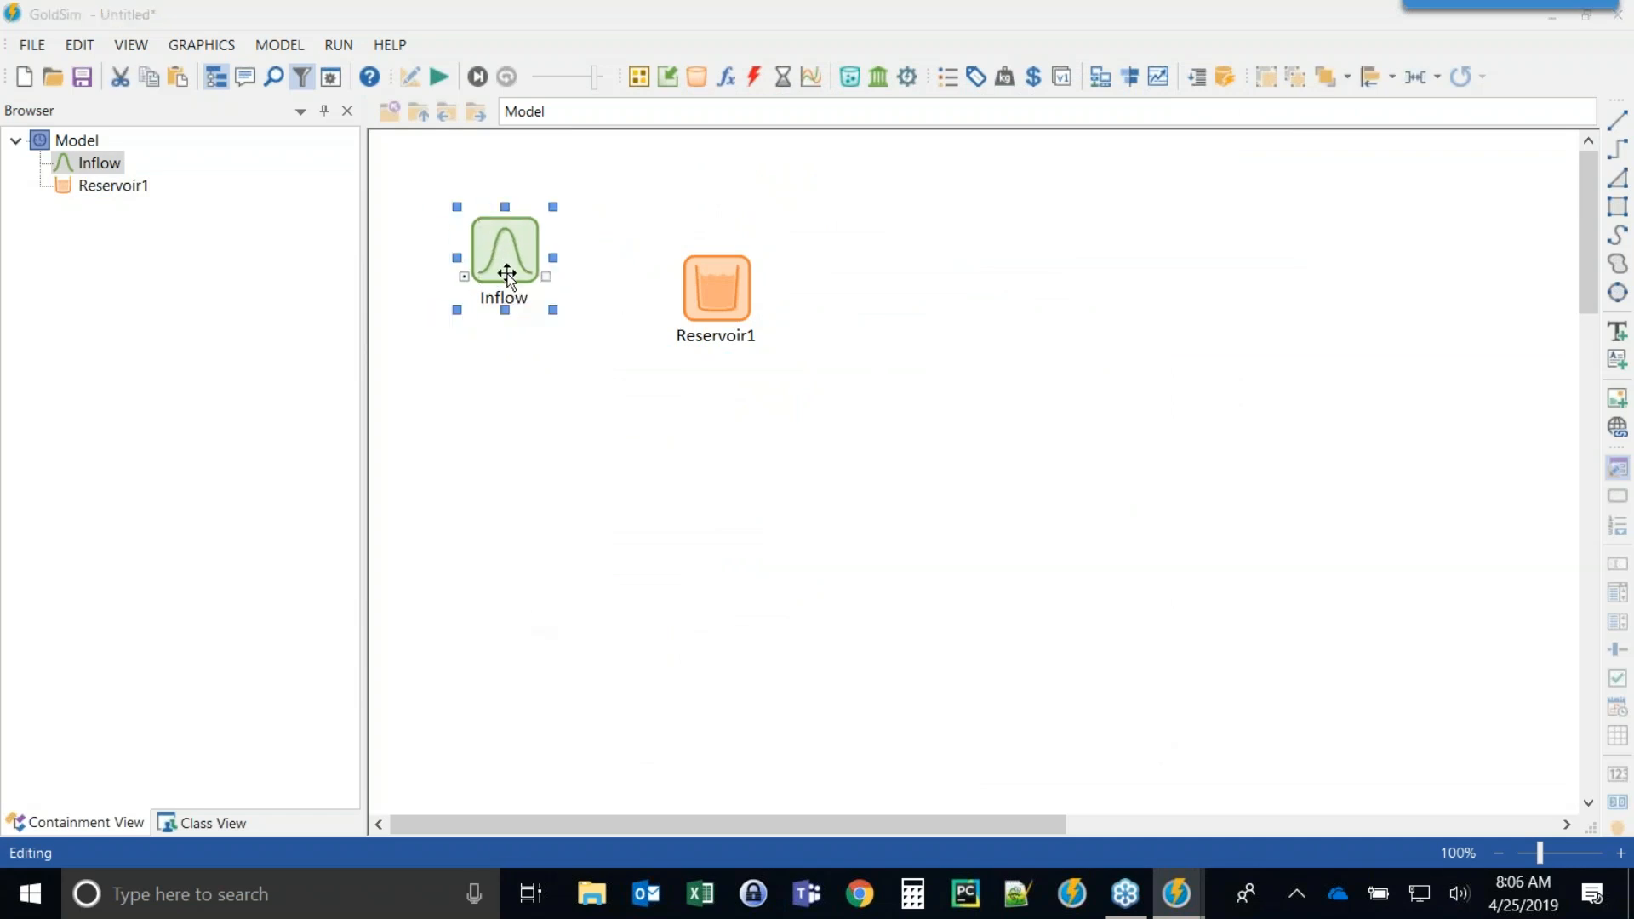
double_click(517, 262)
click(691, 278)
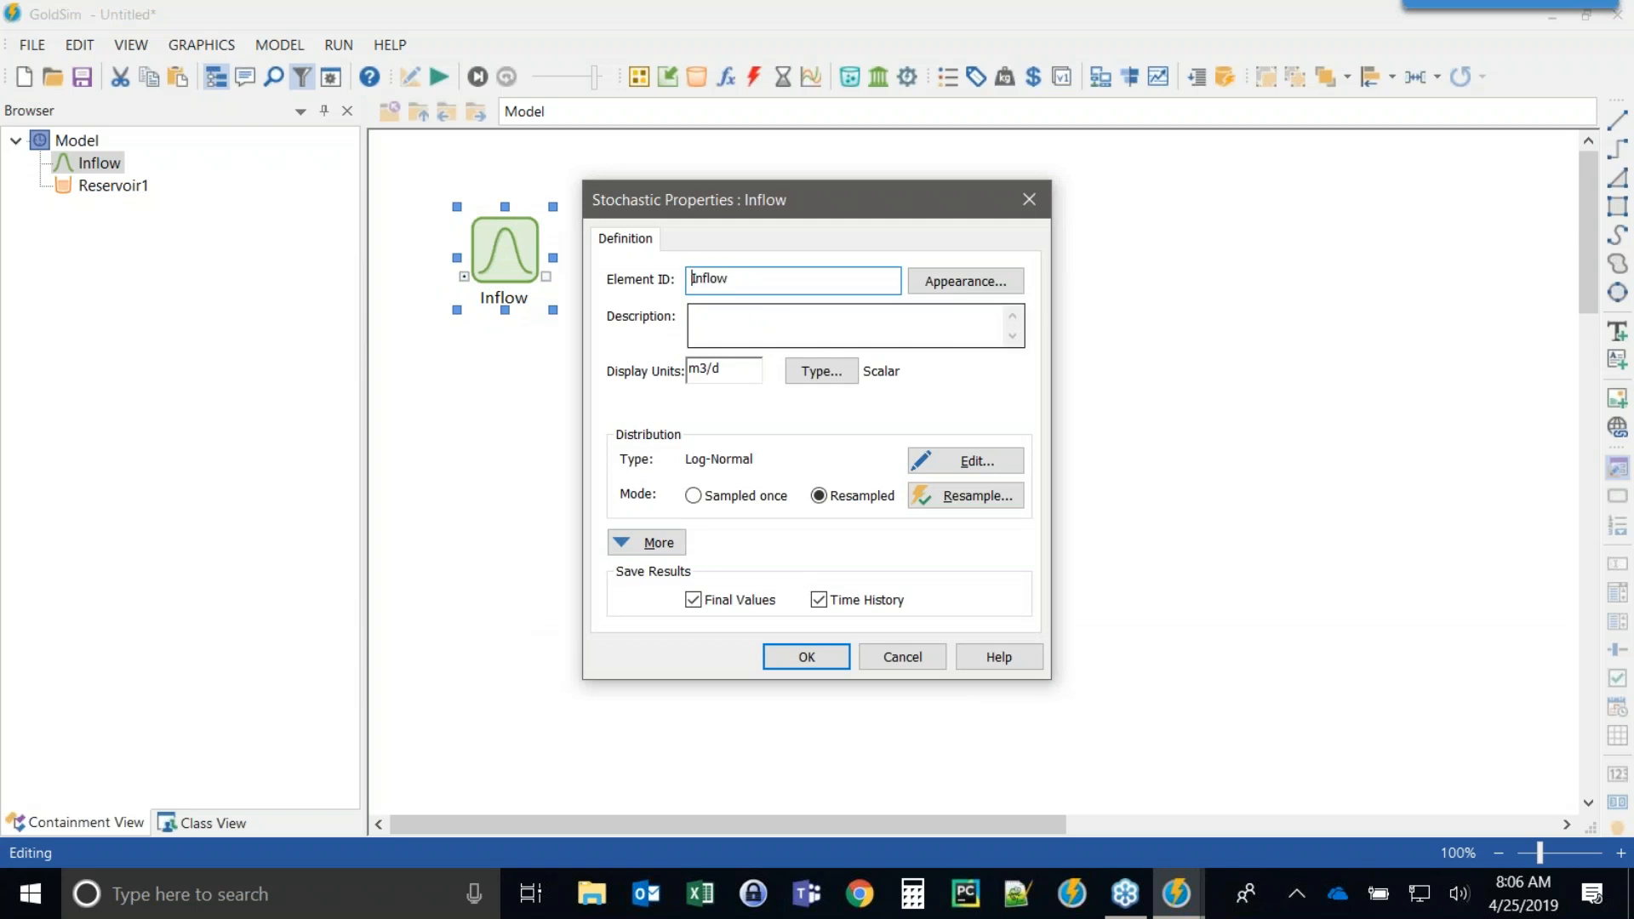
text(Transfer_)
click(805, 658)
mouse_move(506, 264)
mouse_down()
mouse_move(484, 221)
mouse_move(486, 244)
mouse_up()
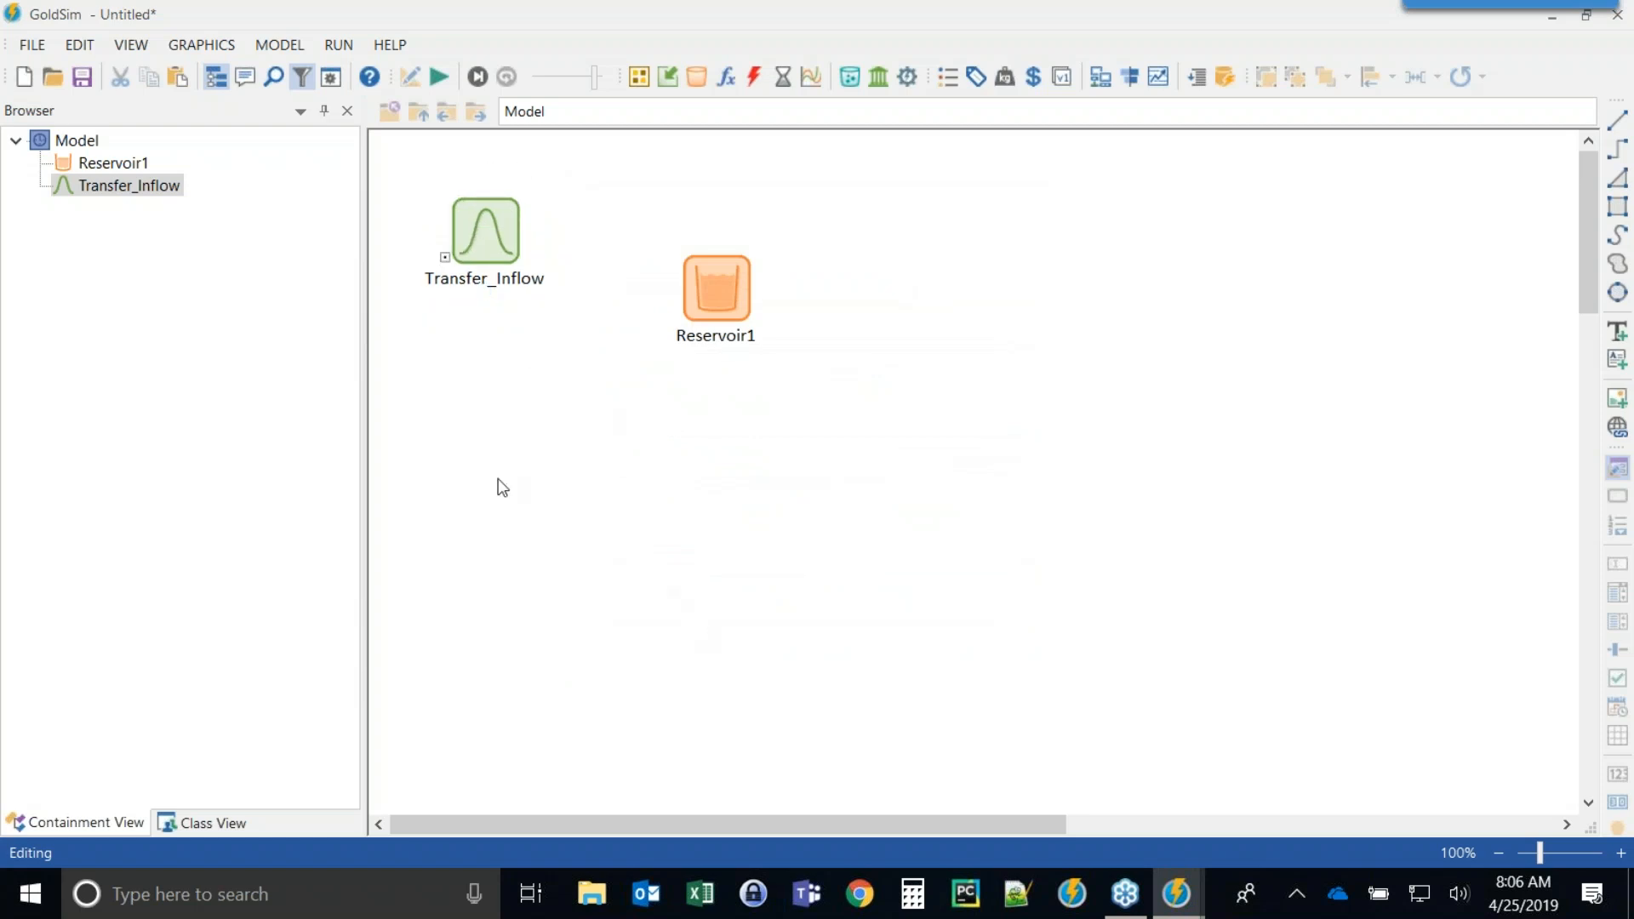
Paste a copy of Transfer_Inflow onto the canvas below it.
click(537, 203)
click(646, 535)
key(ctrl+v)
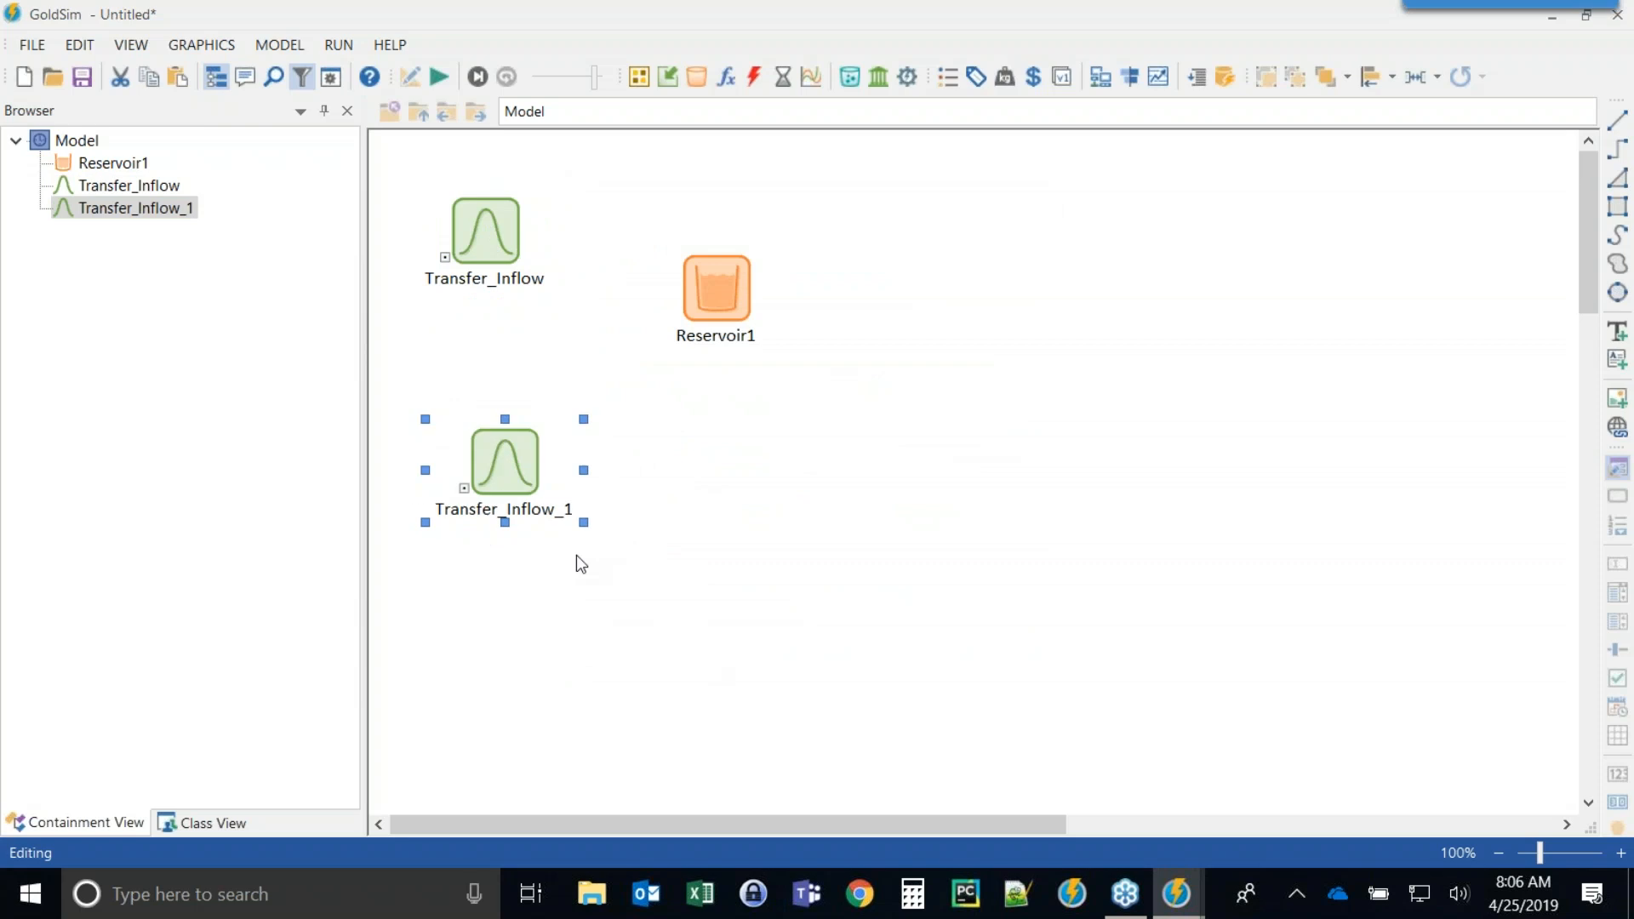
Rename the copy Runoff_Inflow and give it an Autocorrelated correlation with value 0.9.
double_click(503, 460)
text(Runoff_Inflow)
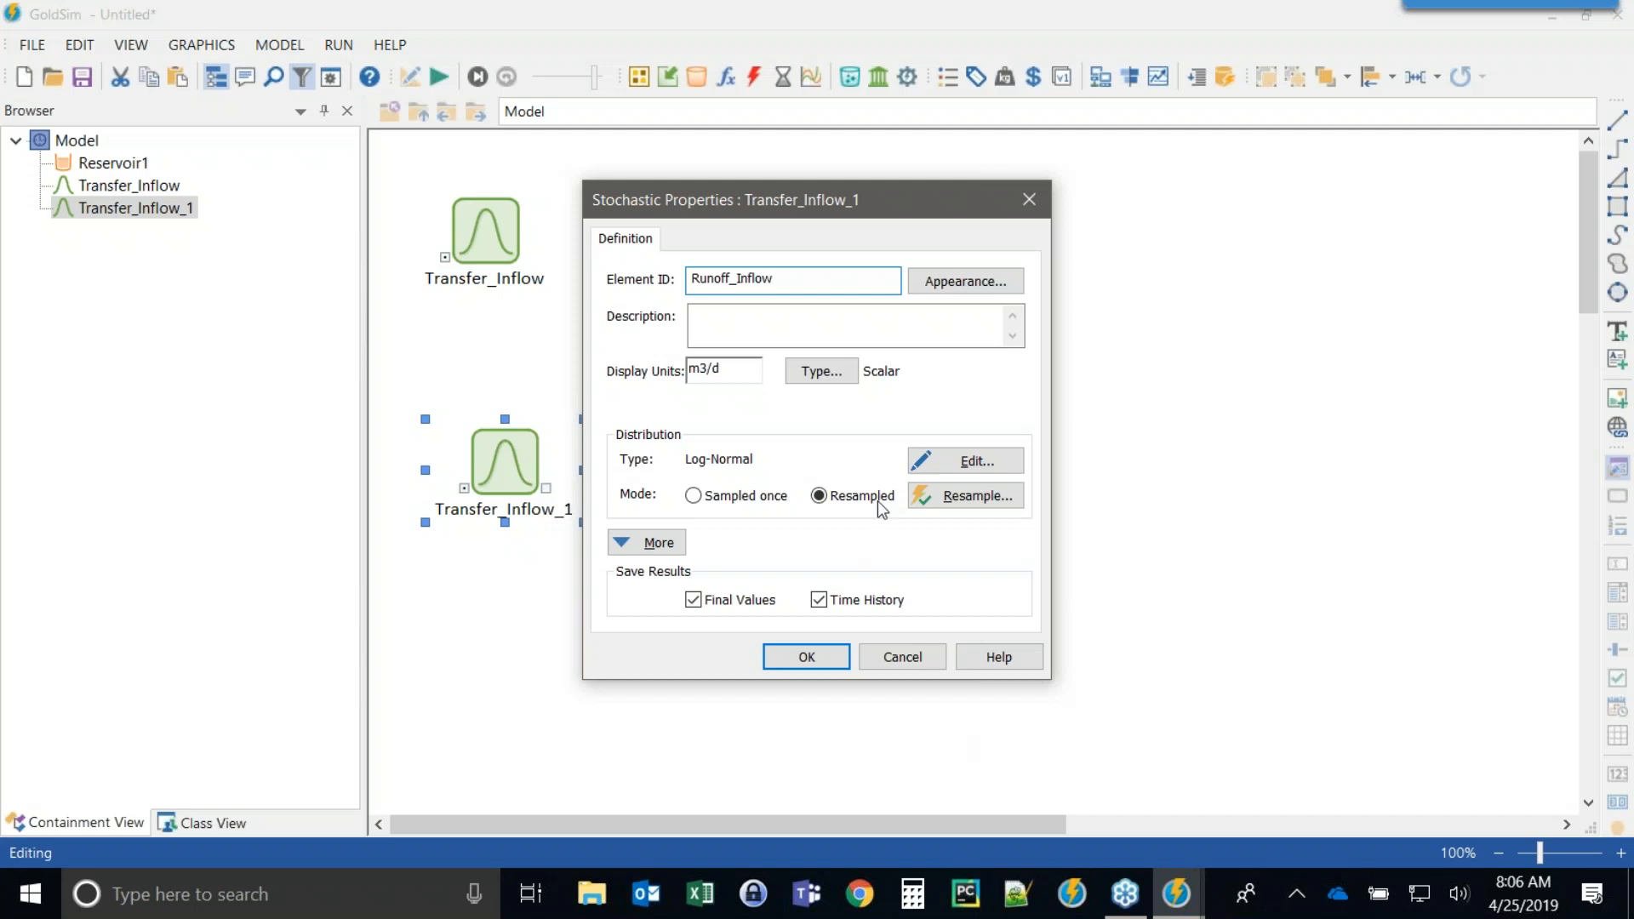
click(649, 543)
click(668, 612)
click(660, 650)
click(946, 611)
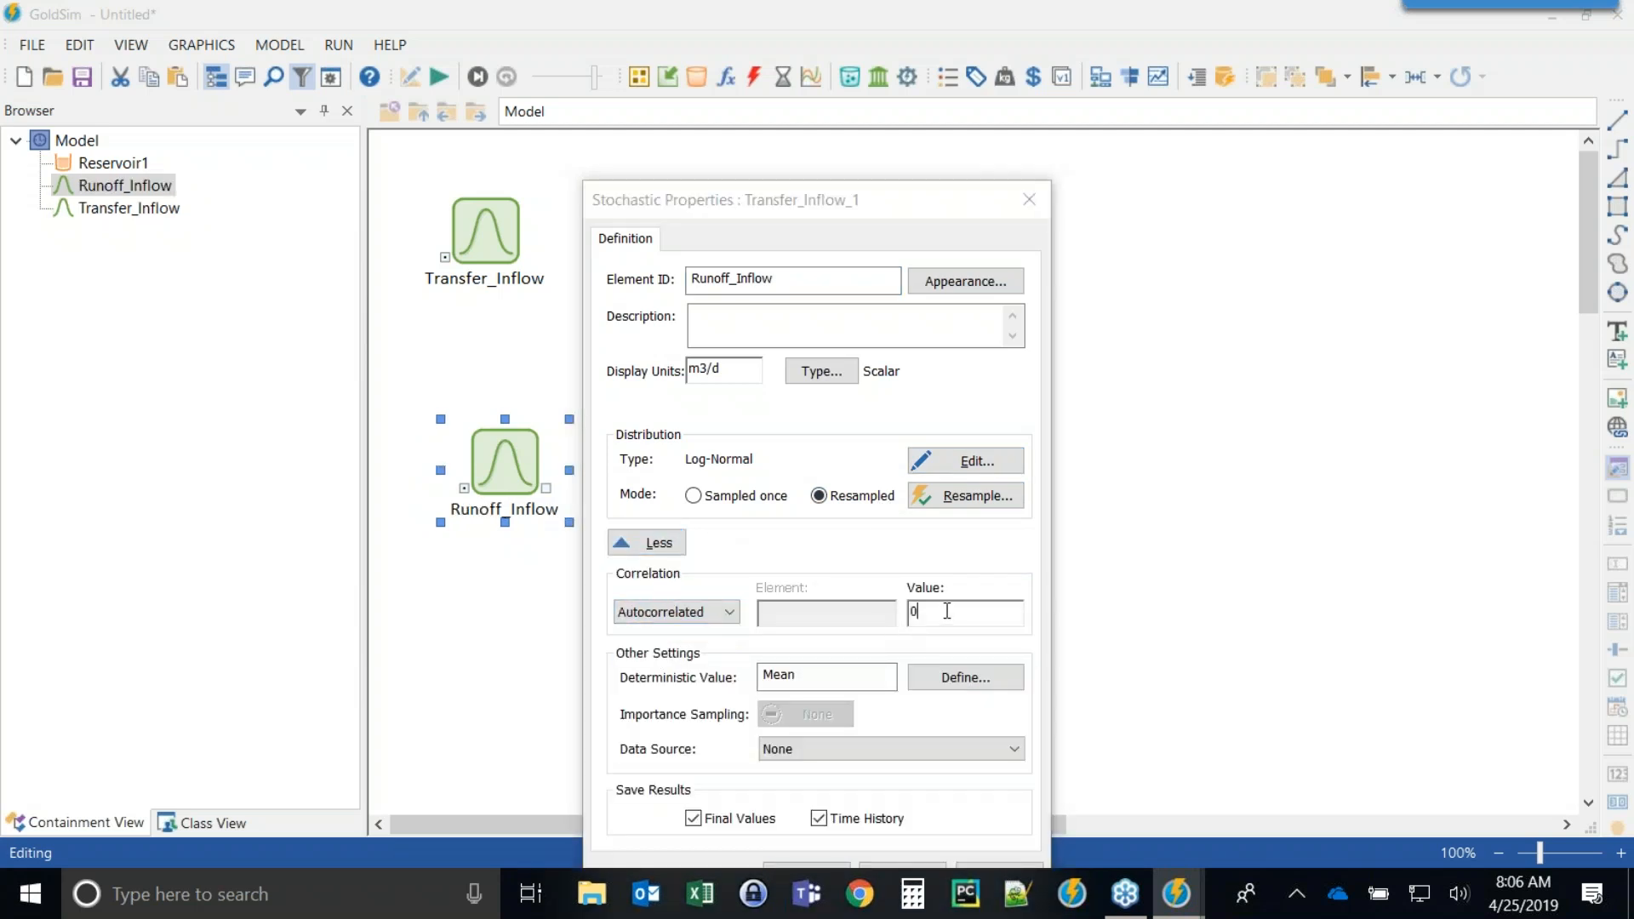
text(.9)
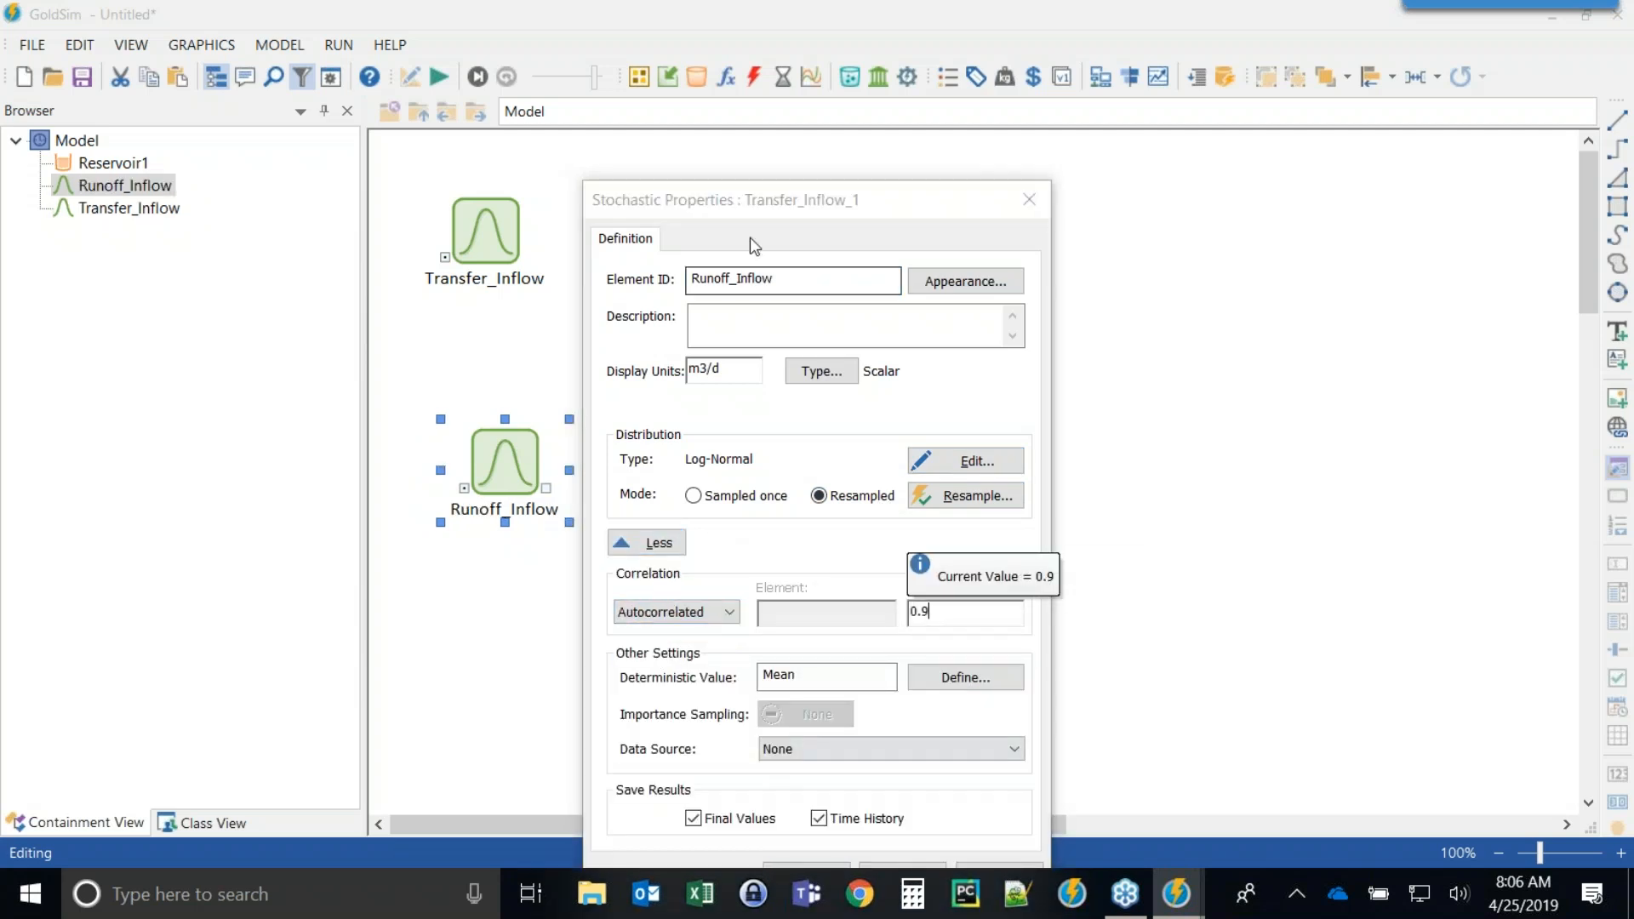
drag(754, 192, 786, 101)
click(833, 765)
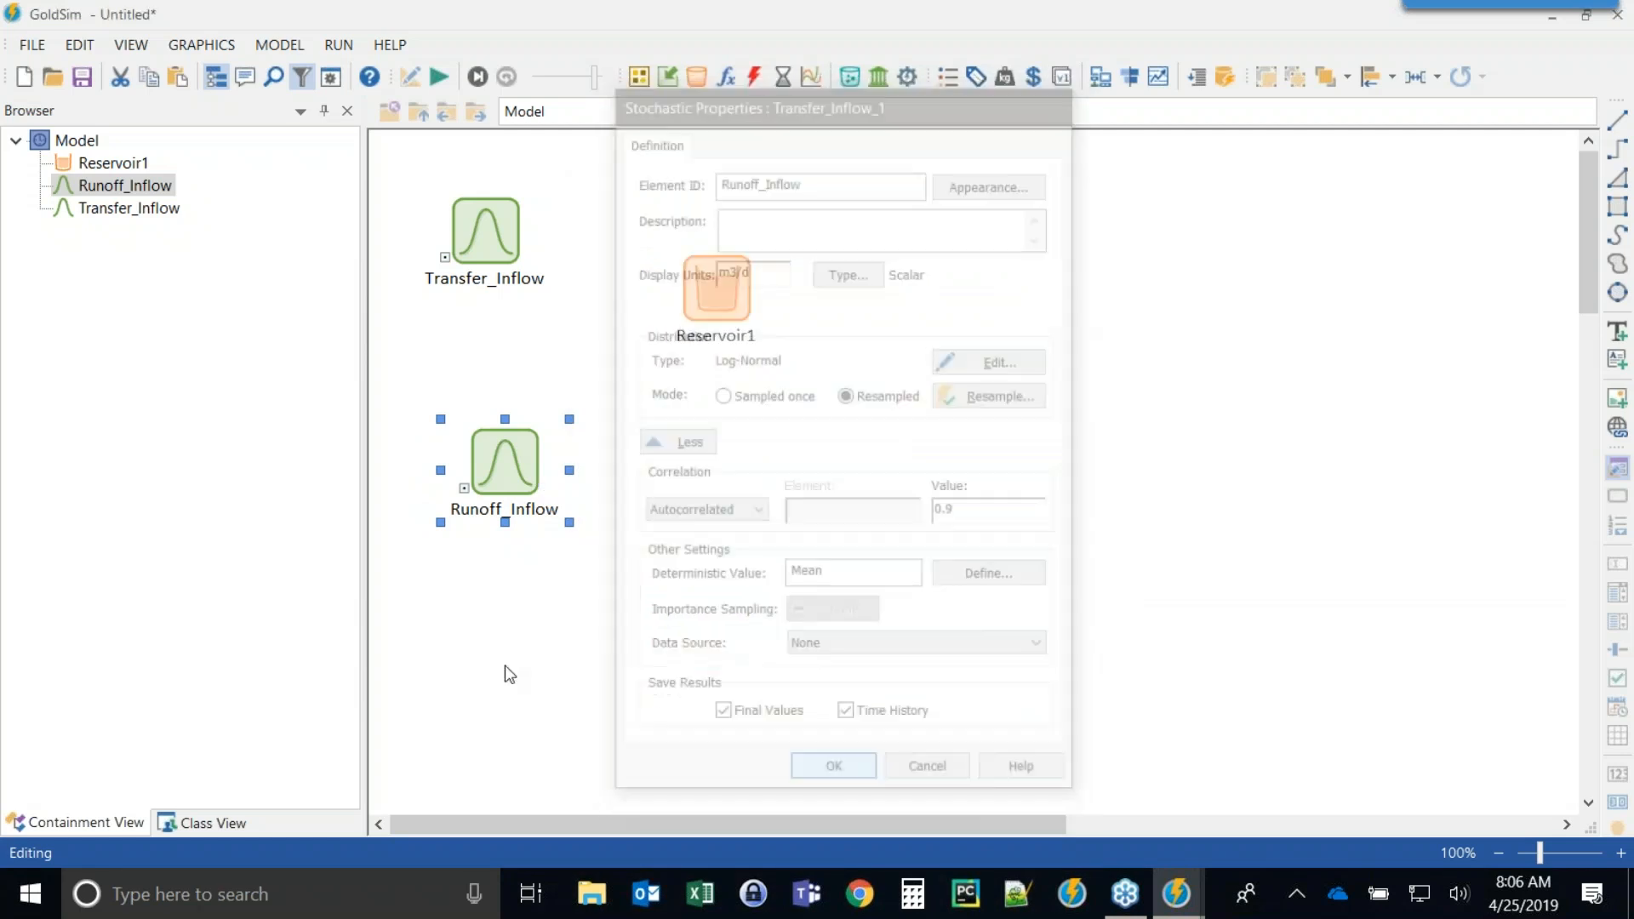
Run the simulation and view Runoff_Inflow's time history result chart.
click(437, 79)
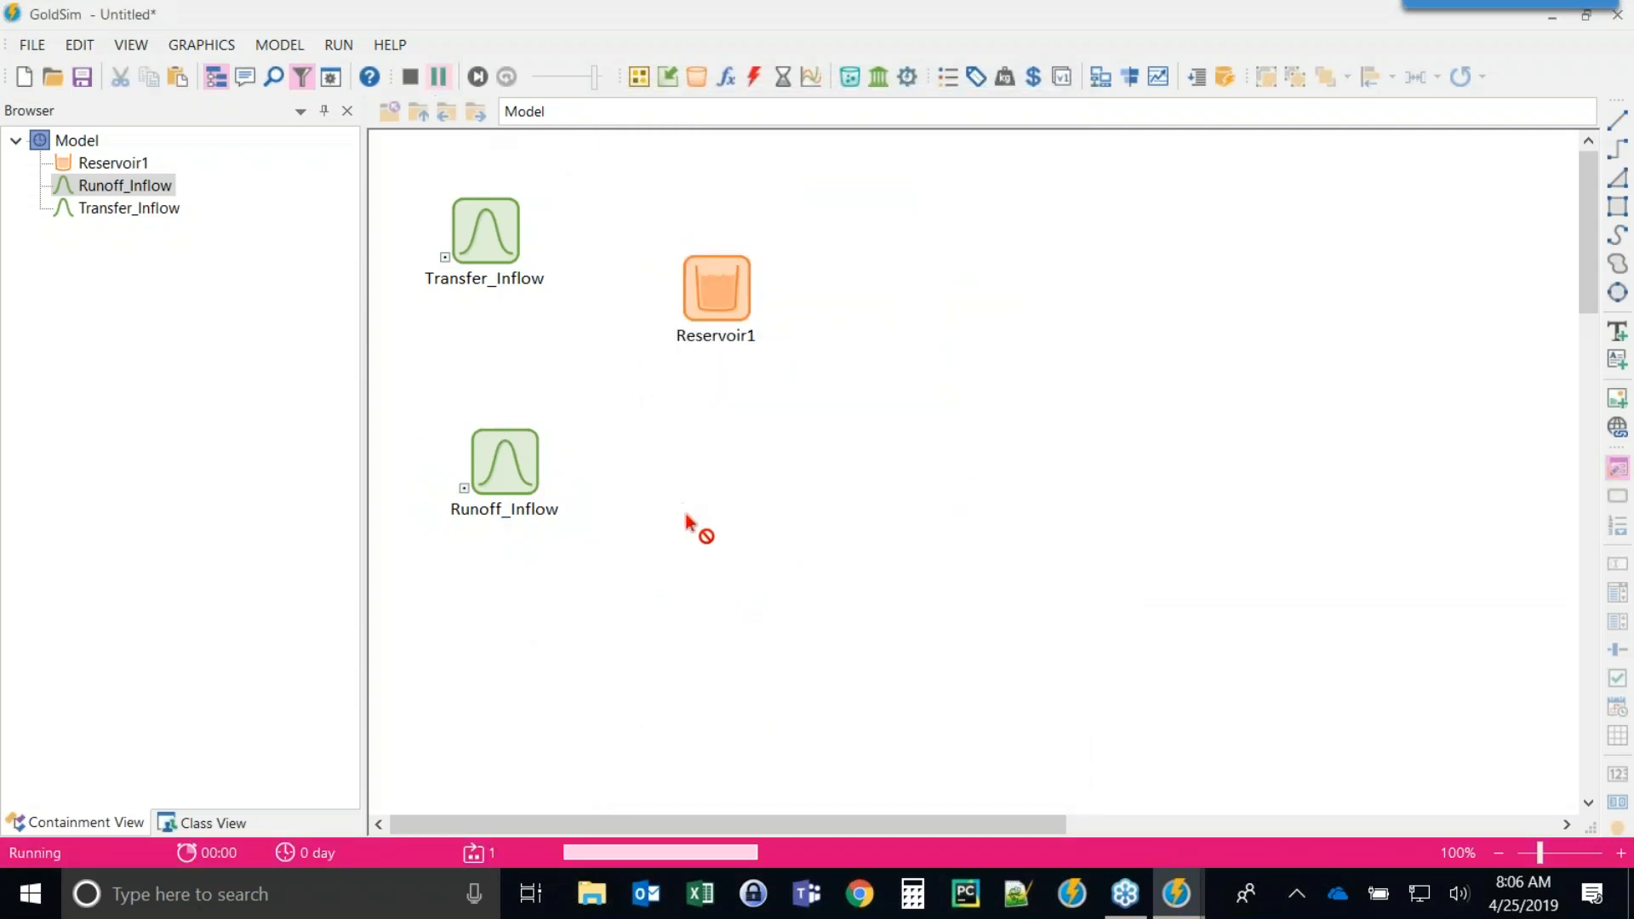
click(771, 486)
click(490, 457)
right_click(490, 457)
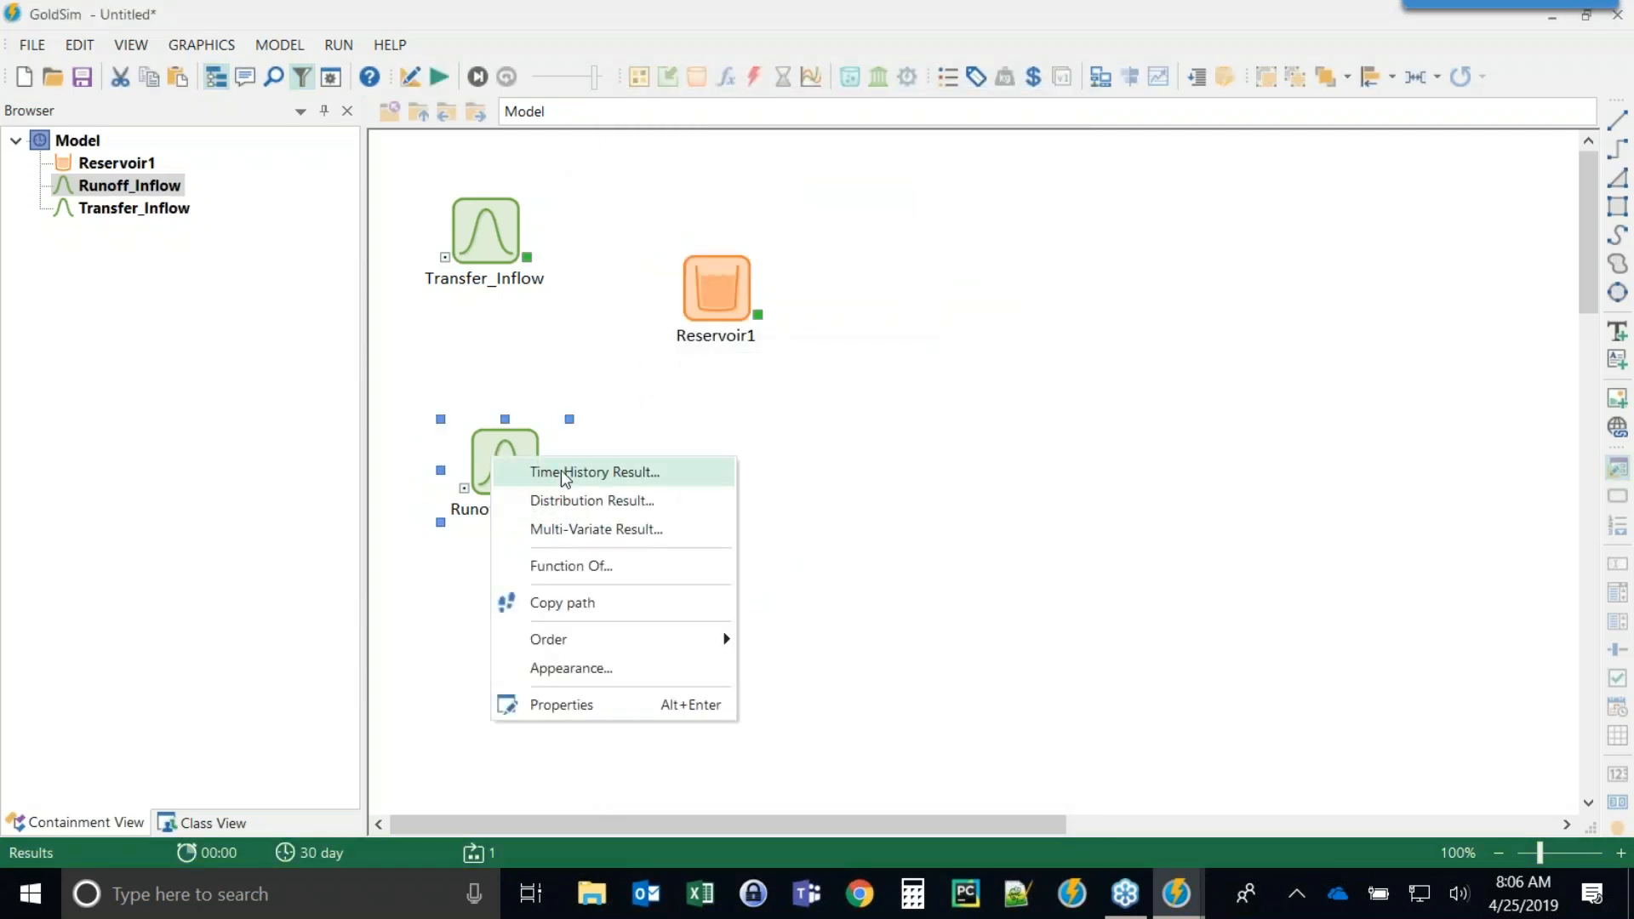
click(549, 471)
drag(707, 97, 507, 61)
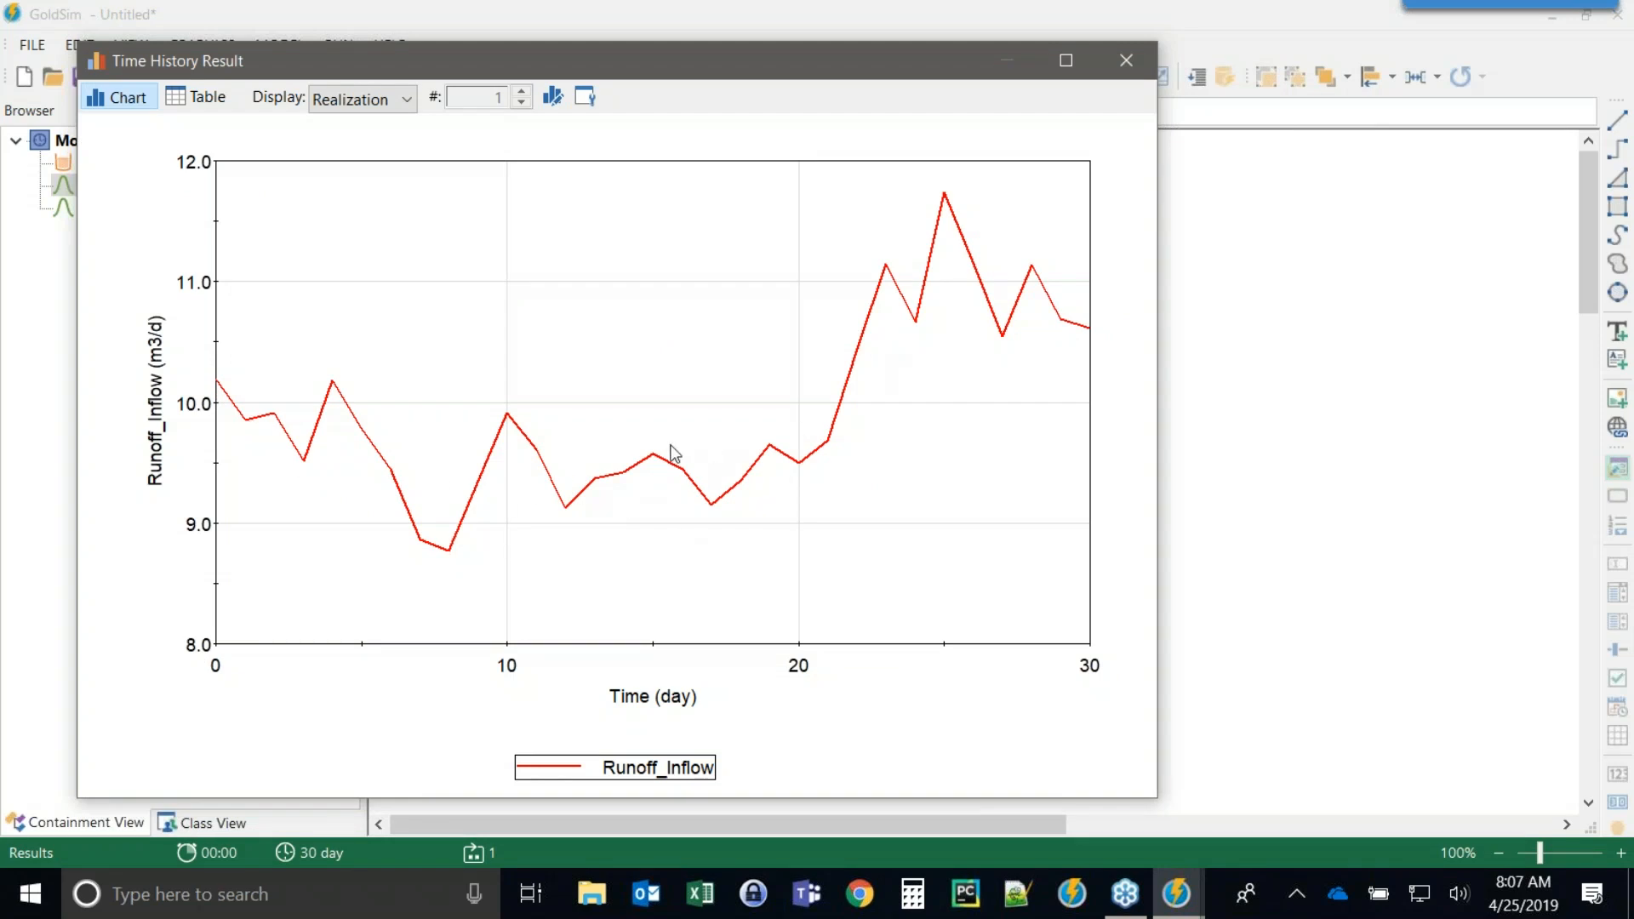
click(1126, 60)
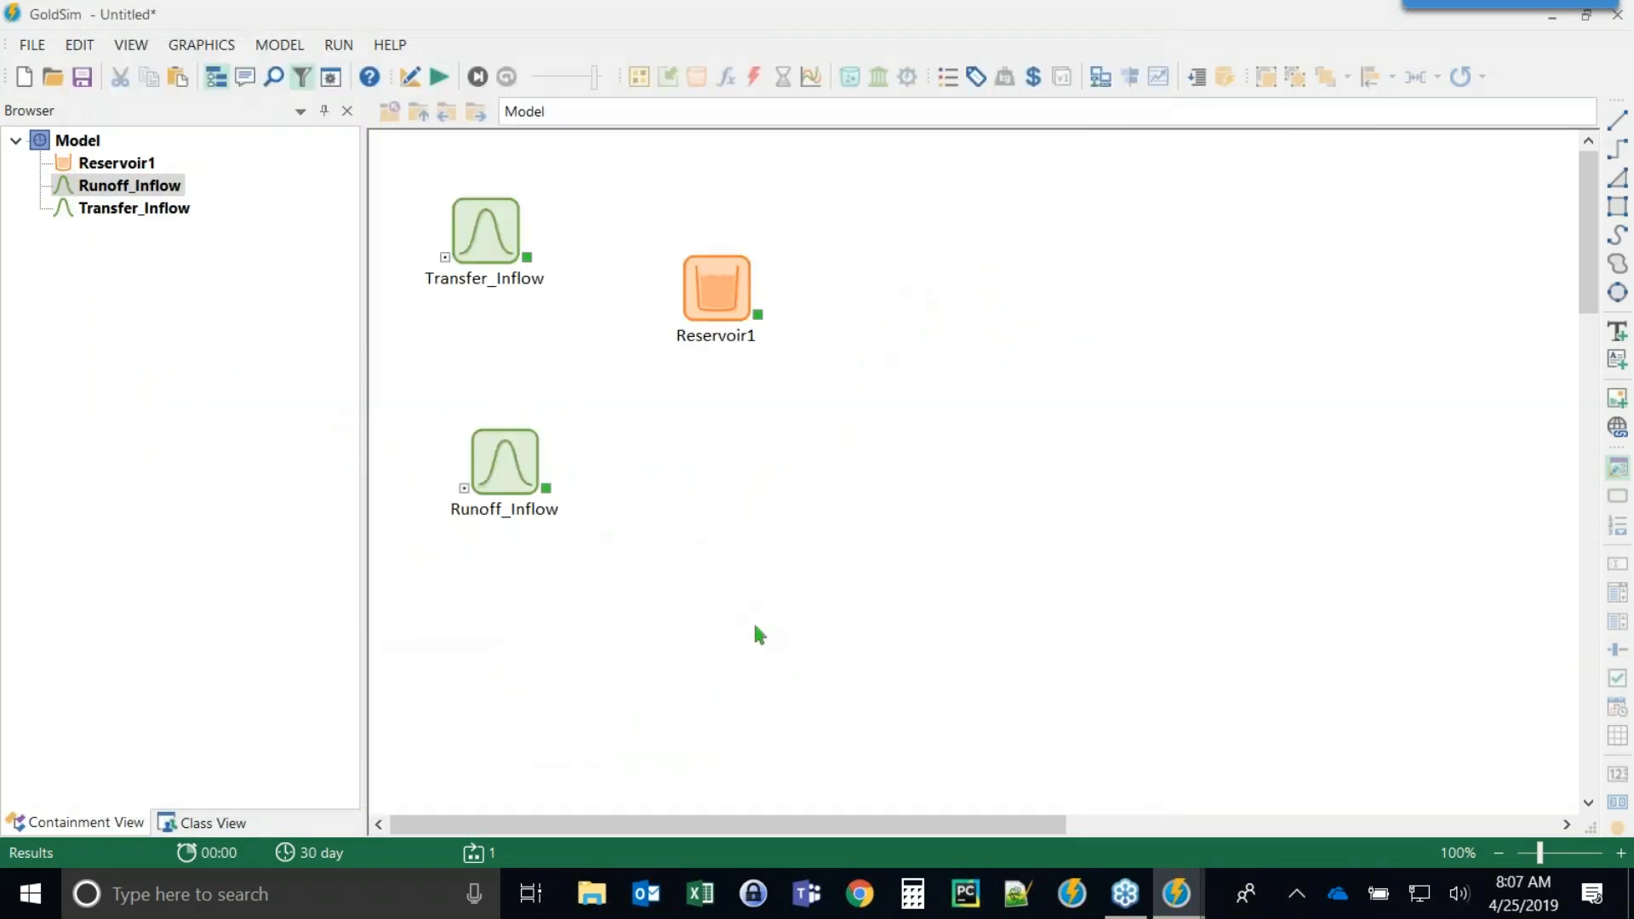
Return to editing and reposition Reservoir1 and Runoff_Inflow on the canvas.
click(662, 530)
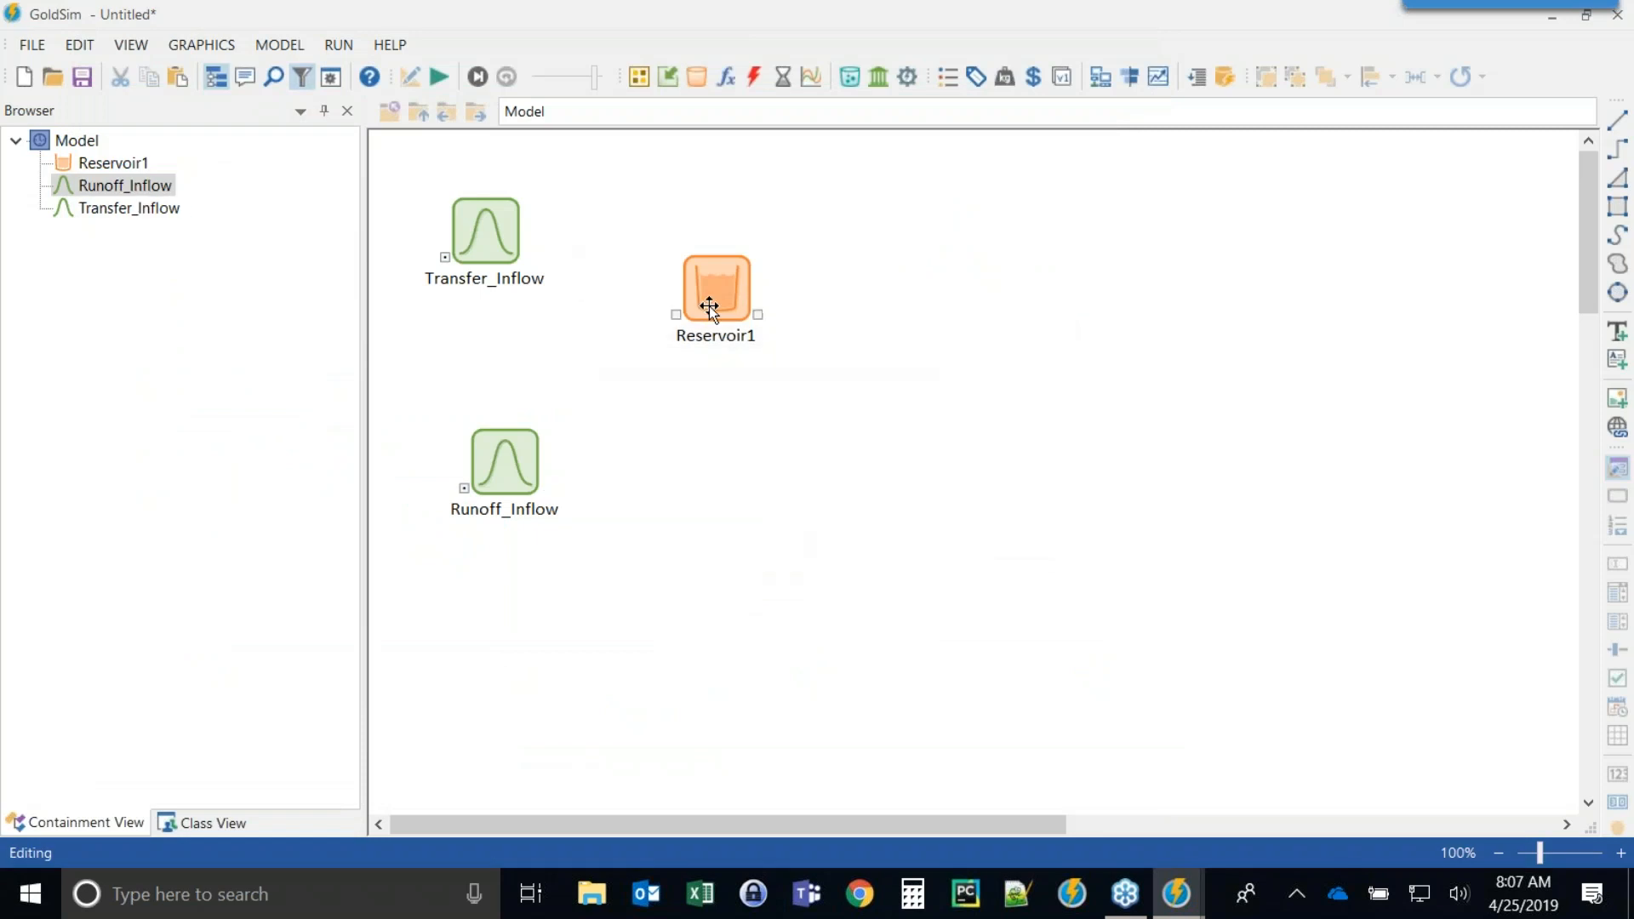
drag(711, 307, 769, 345)
click(503, 463)
drag(503, 463, 483, 466)
click(642, 412)
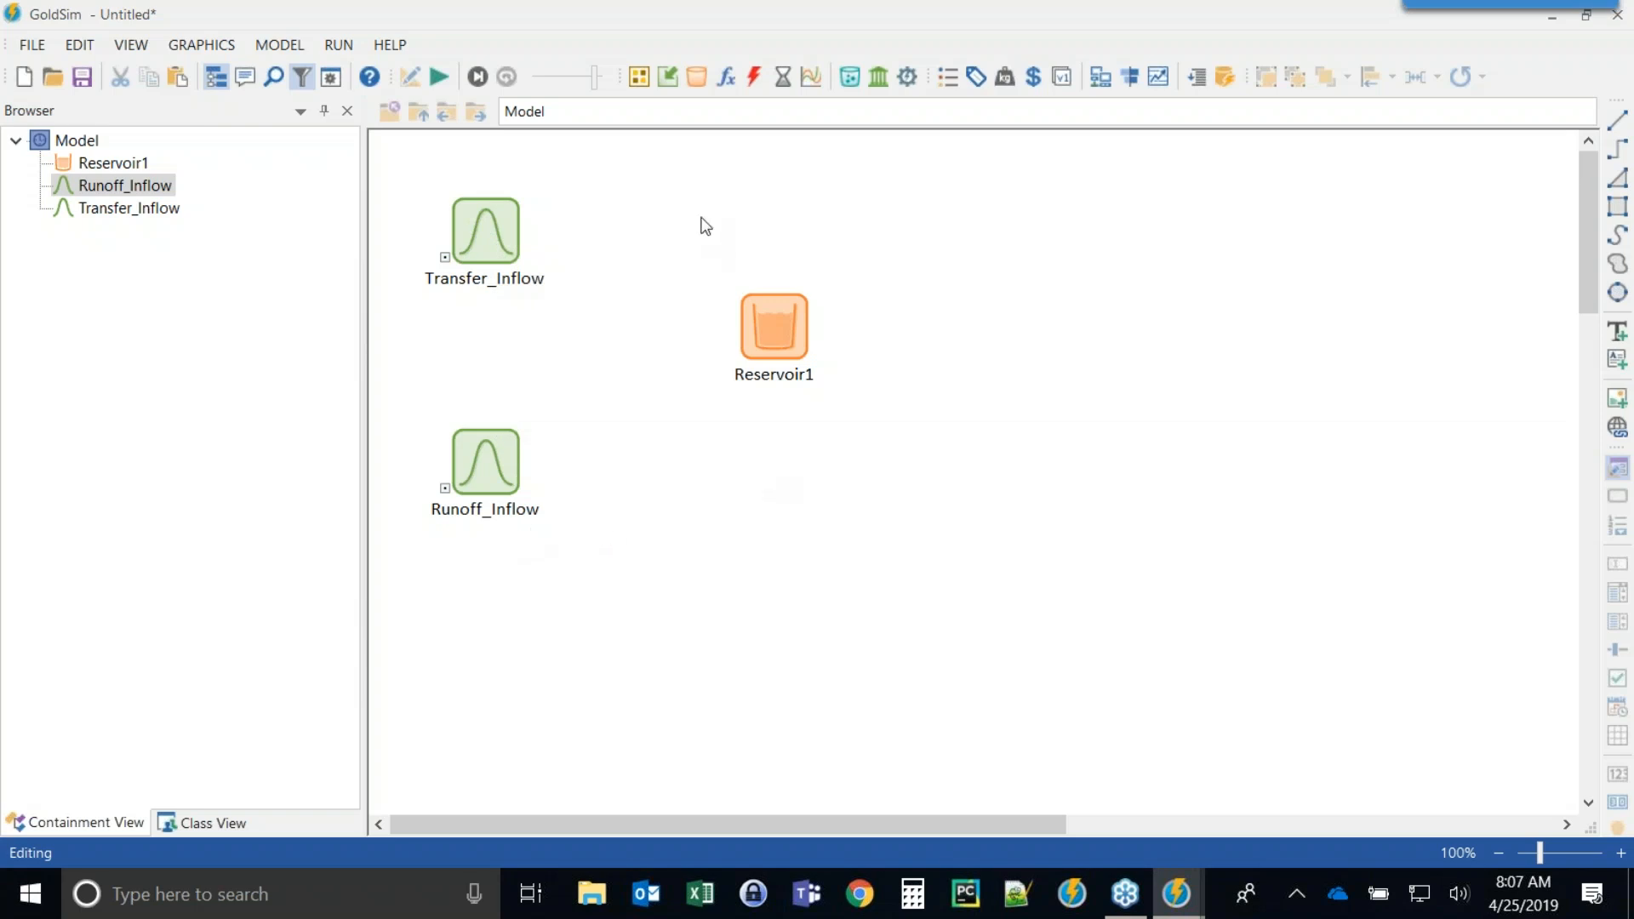
Insert a Sum element named Total_Inflows with display units of m3/d.
click(726, 77)
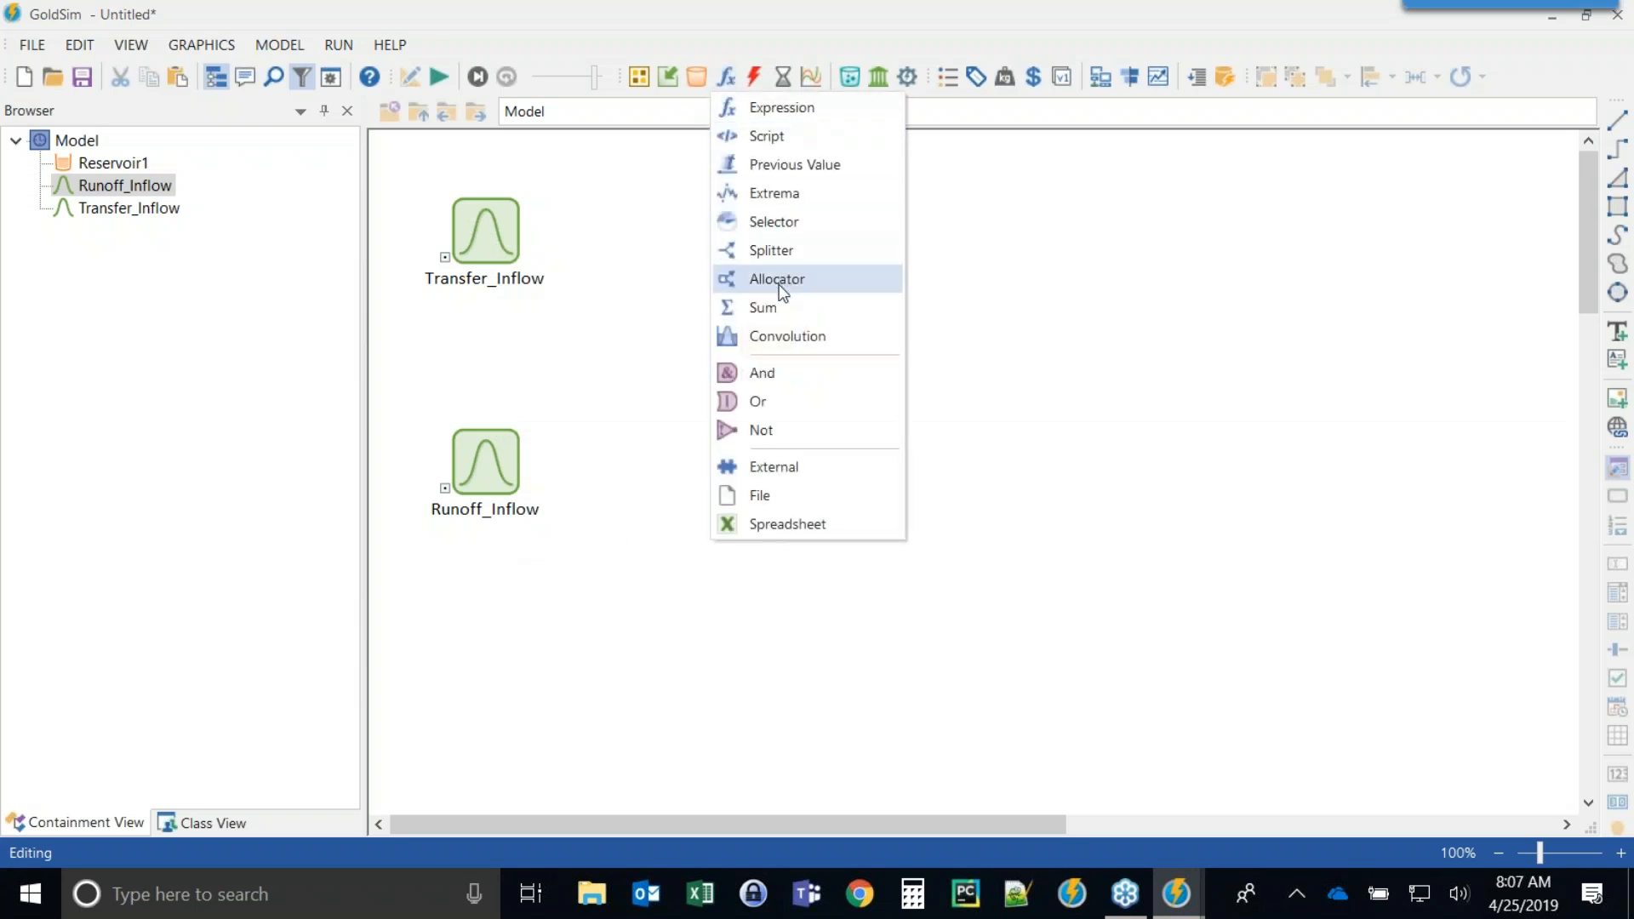
click(762, 307)
click(620, 375)
drag(711, 156, 837, 114)
text(Total_Inflow)
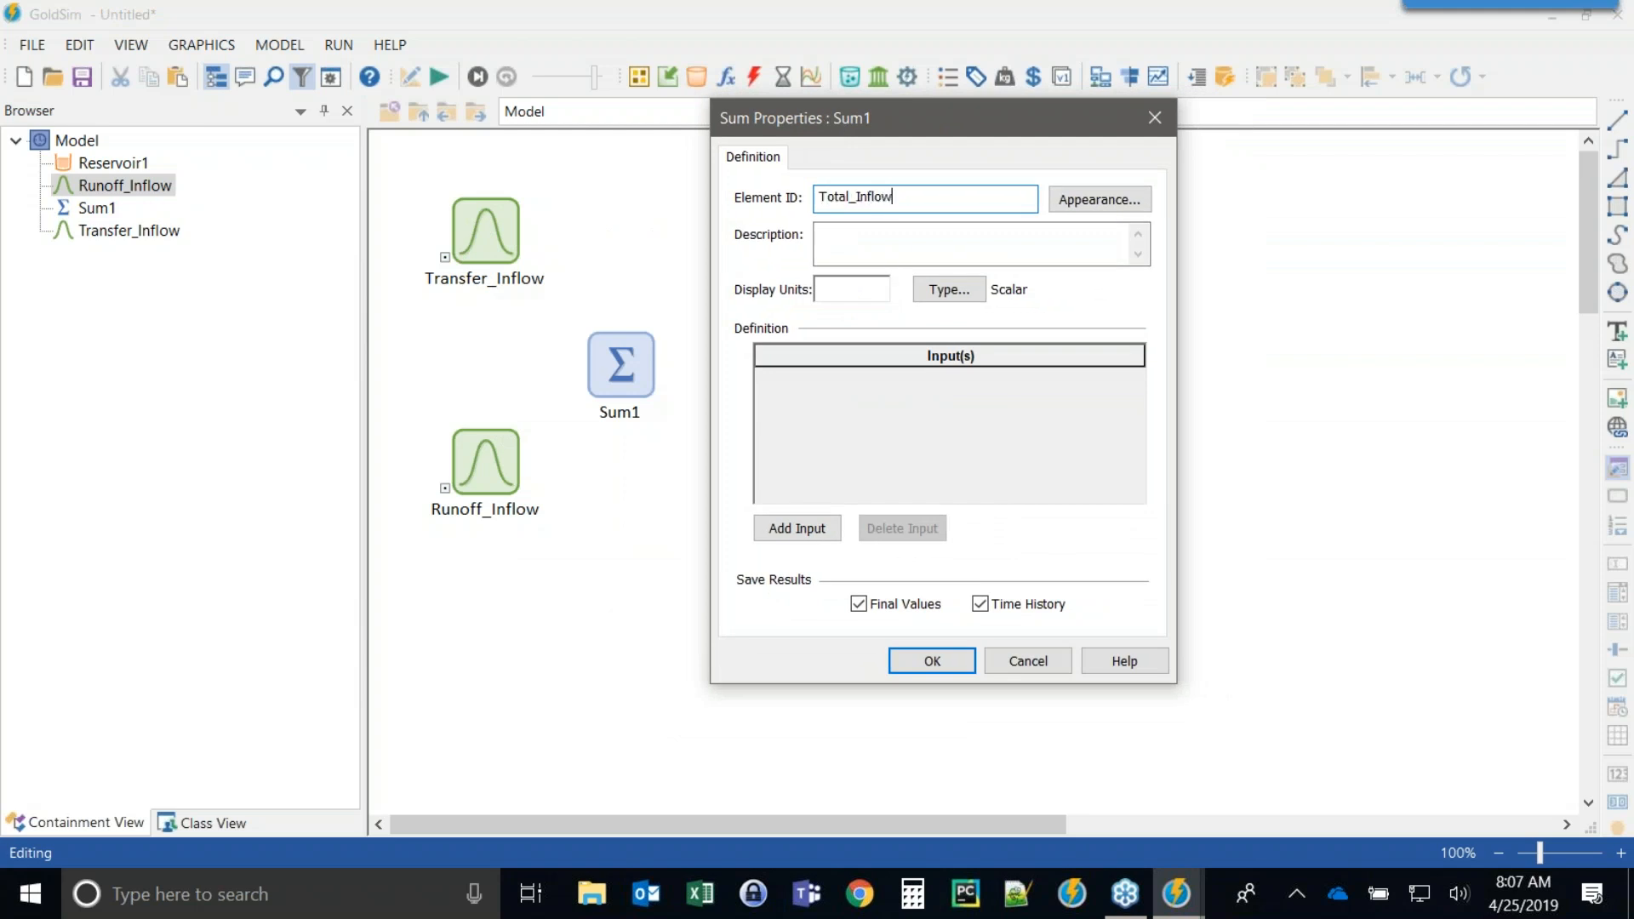
key(Tab)
key(Tab)
key(Tab)
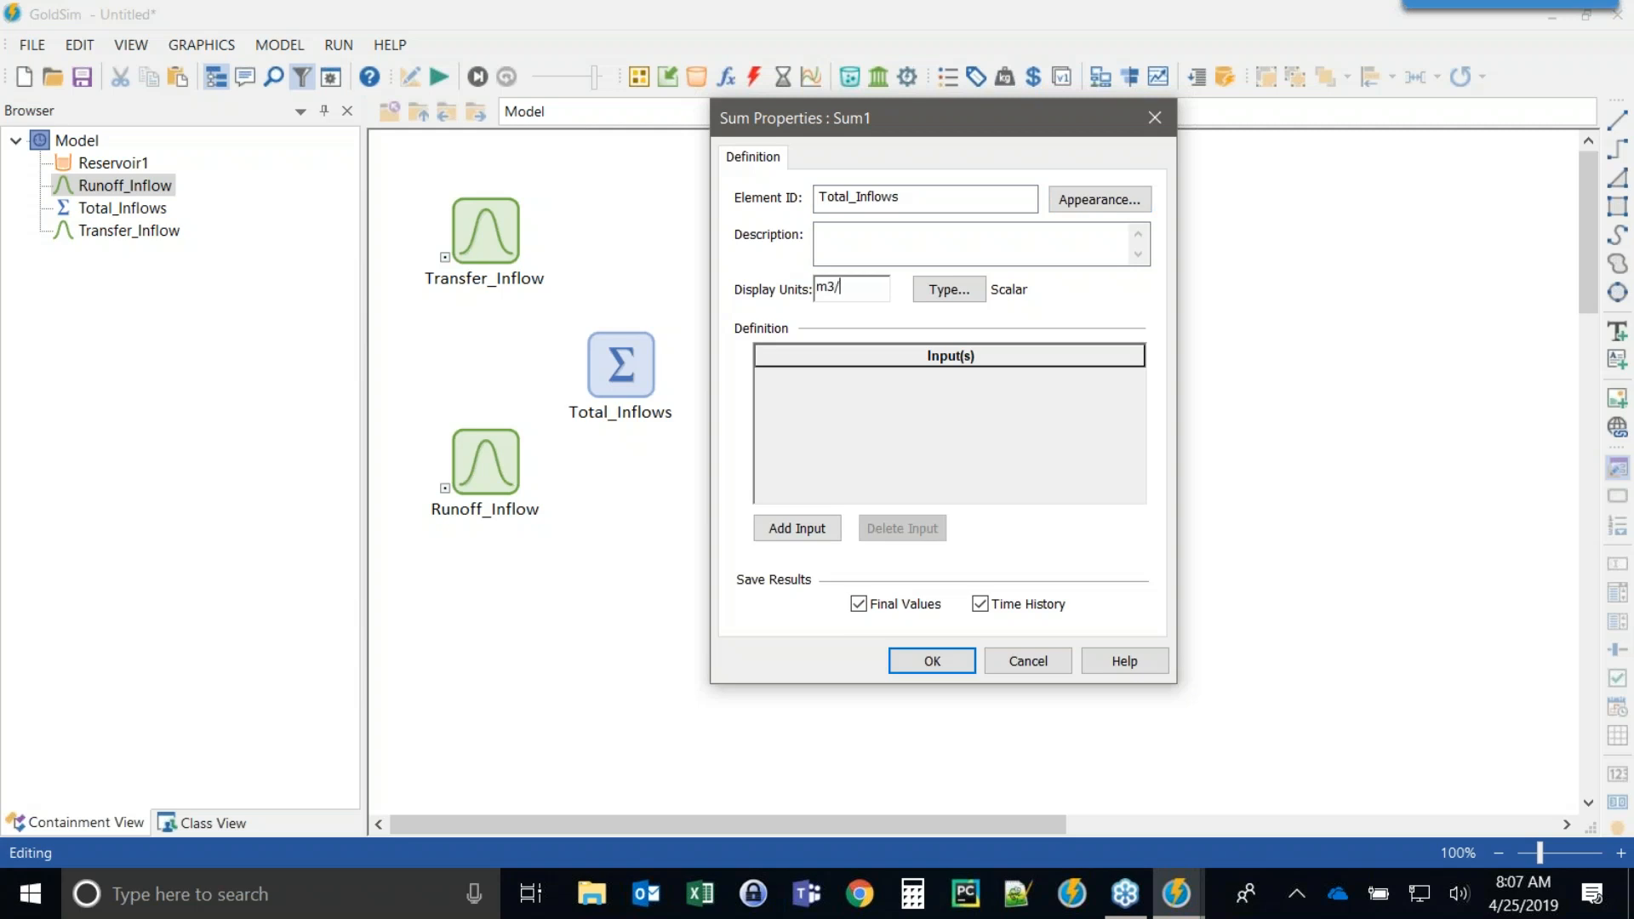
Add Runoff_Inflow and Transfer_Inflow as the inputs of Total_Inflows.
click(798, 528)
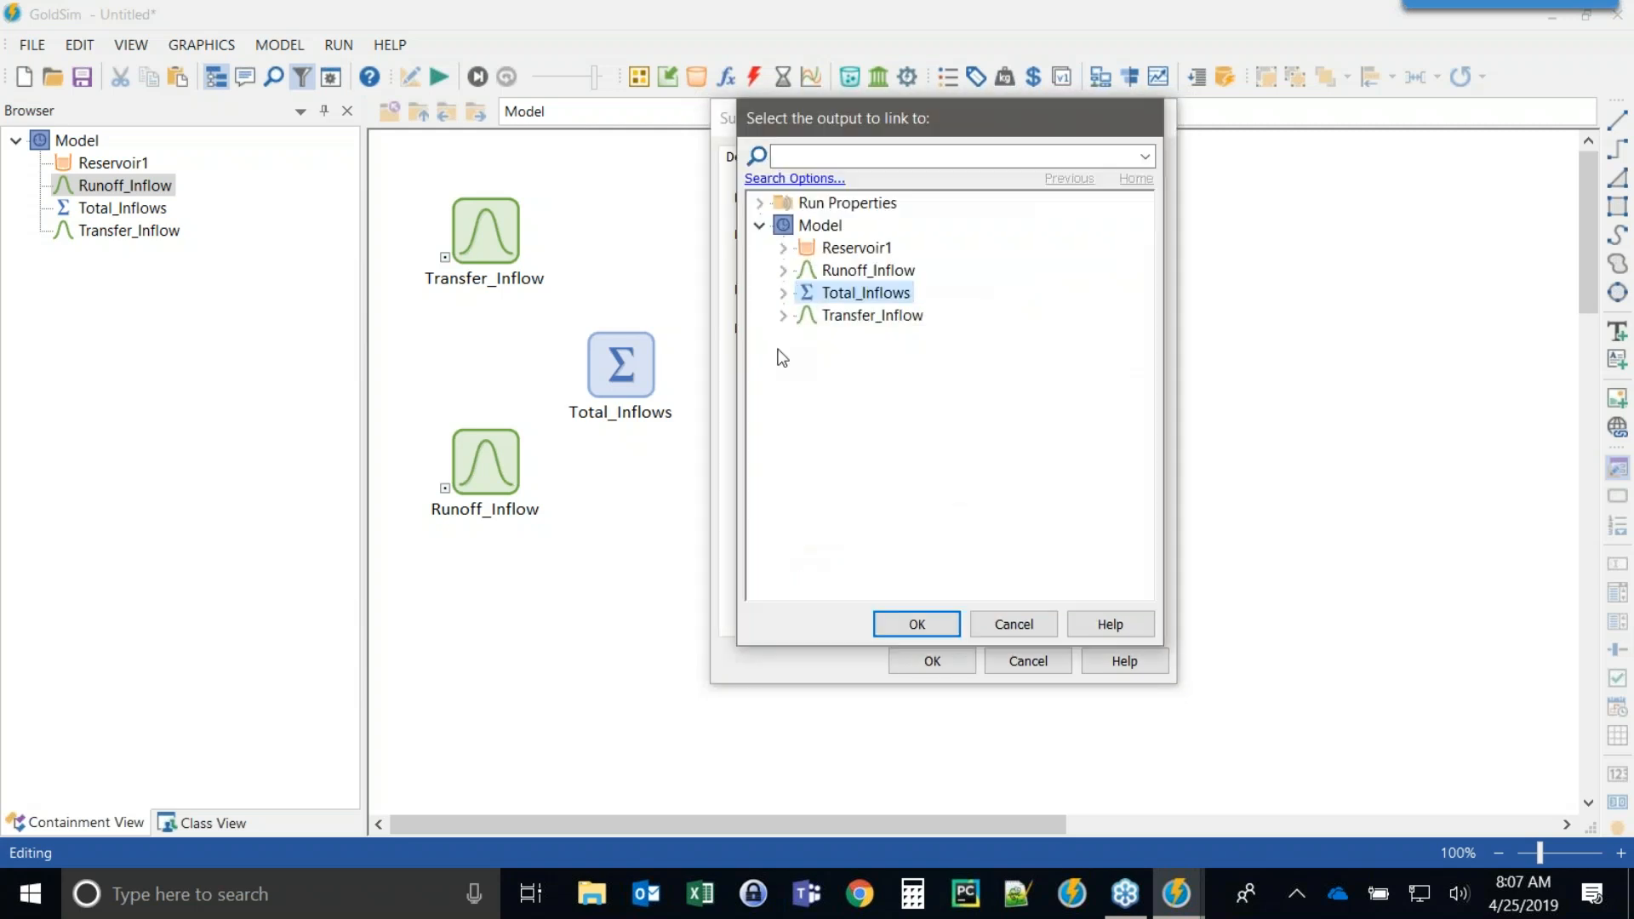
double_click(859, 270)
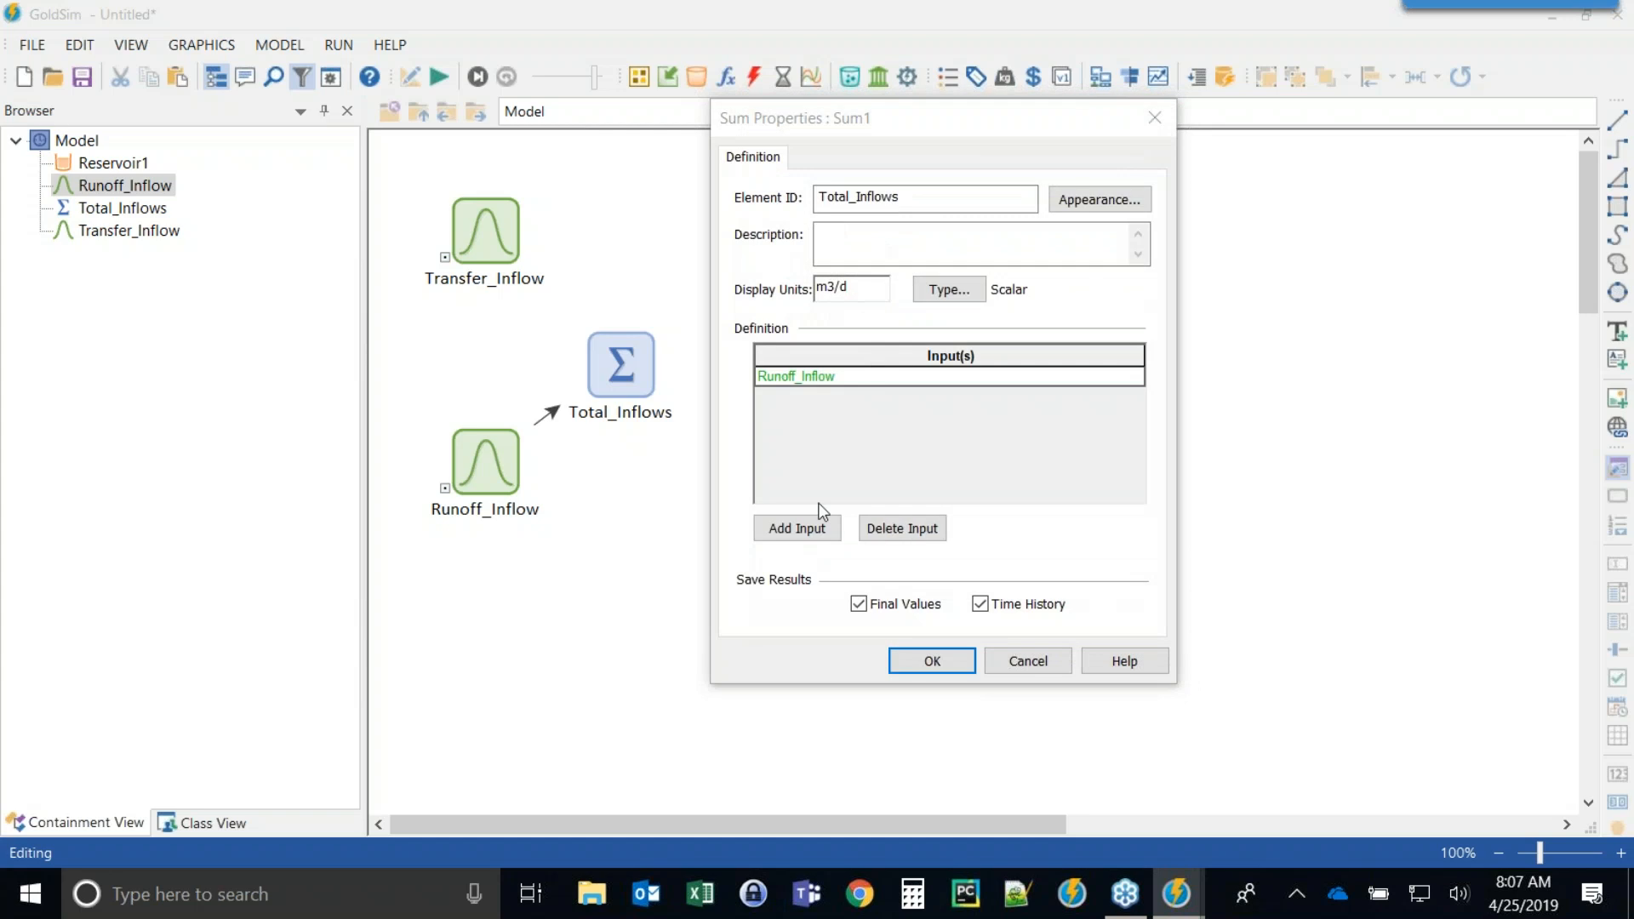
click(806, 528)
double_click(851, 335)
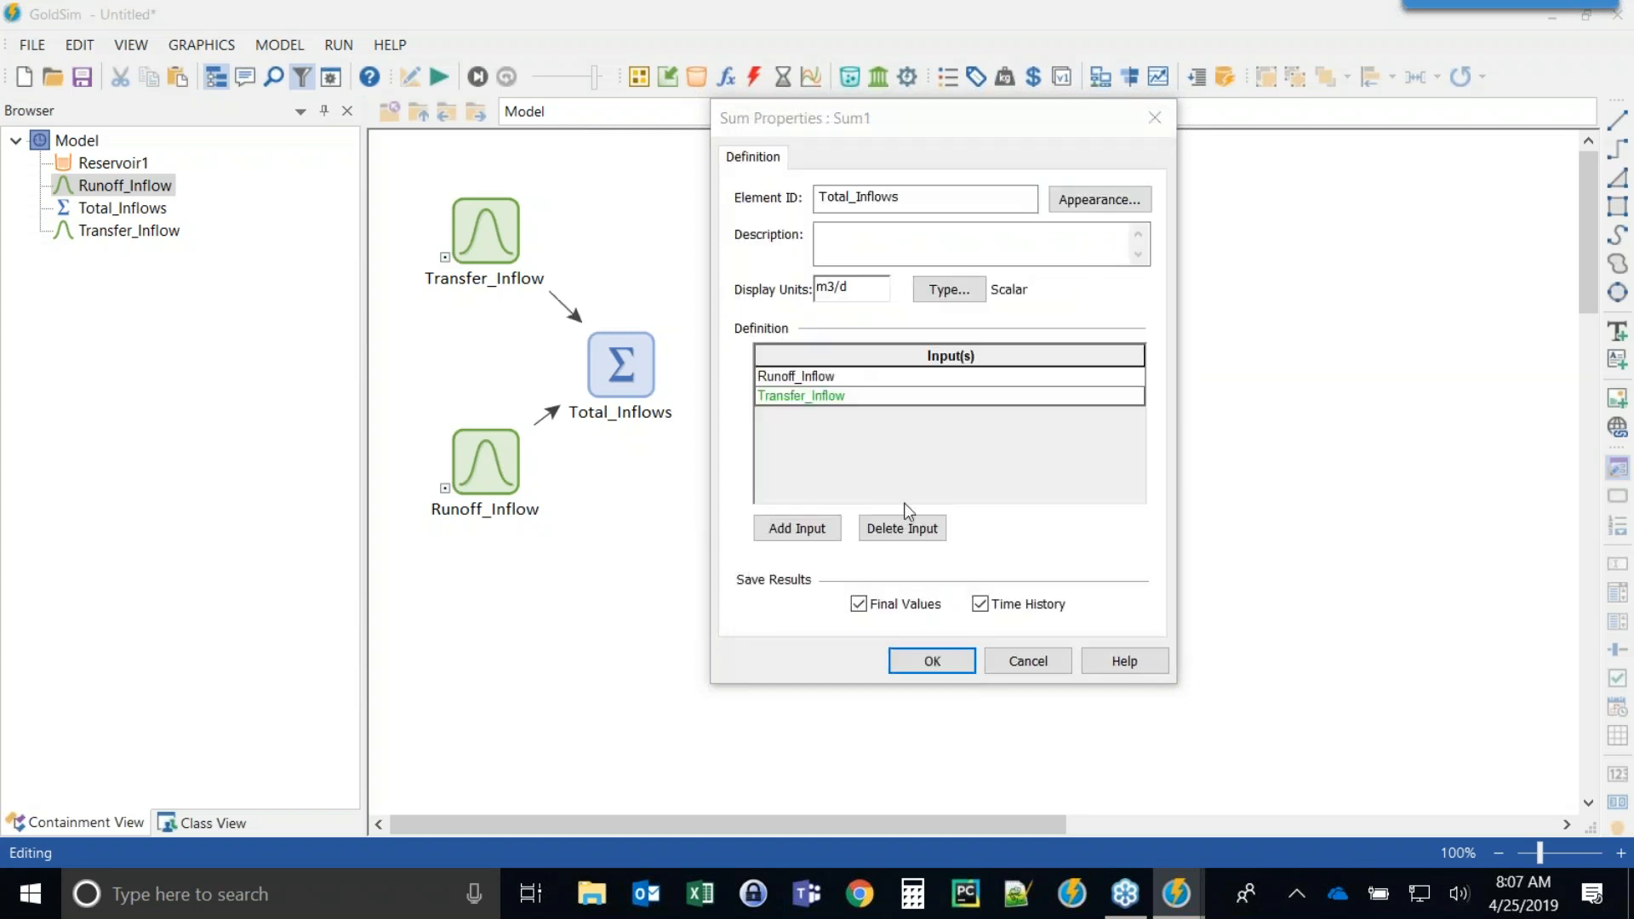
click(936, 652)
Move Reservoir1 to the right and set its addition rate of change to Total_Inflows.
drag(785, 340, 828, 385)
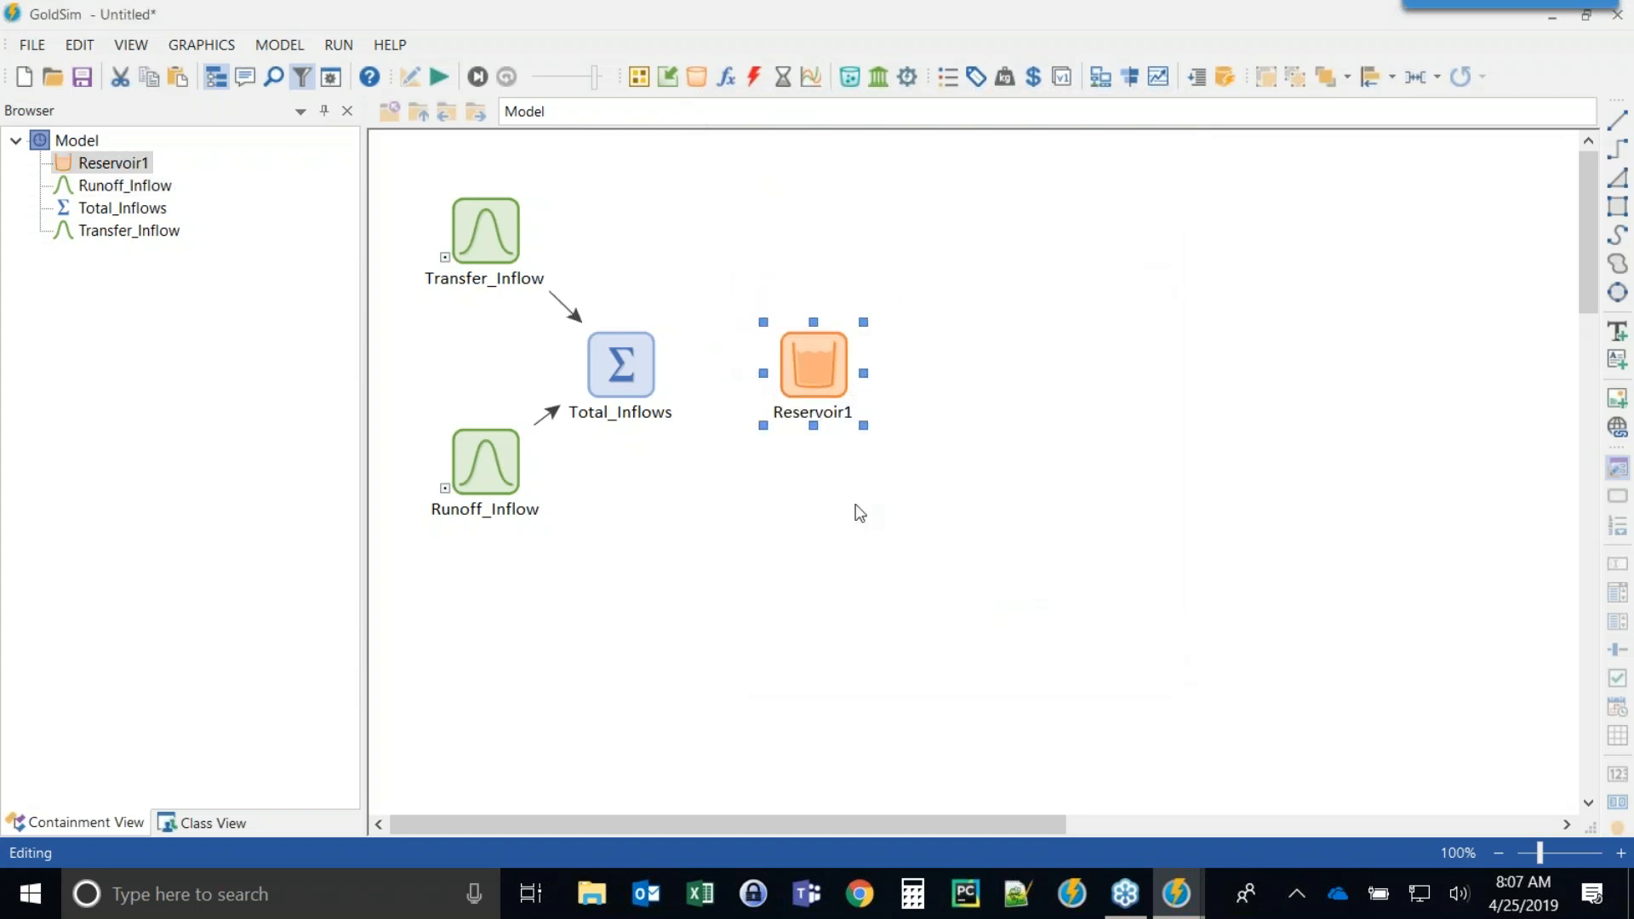
double_click(809, 365)
drag(831, 485, 708, 479)
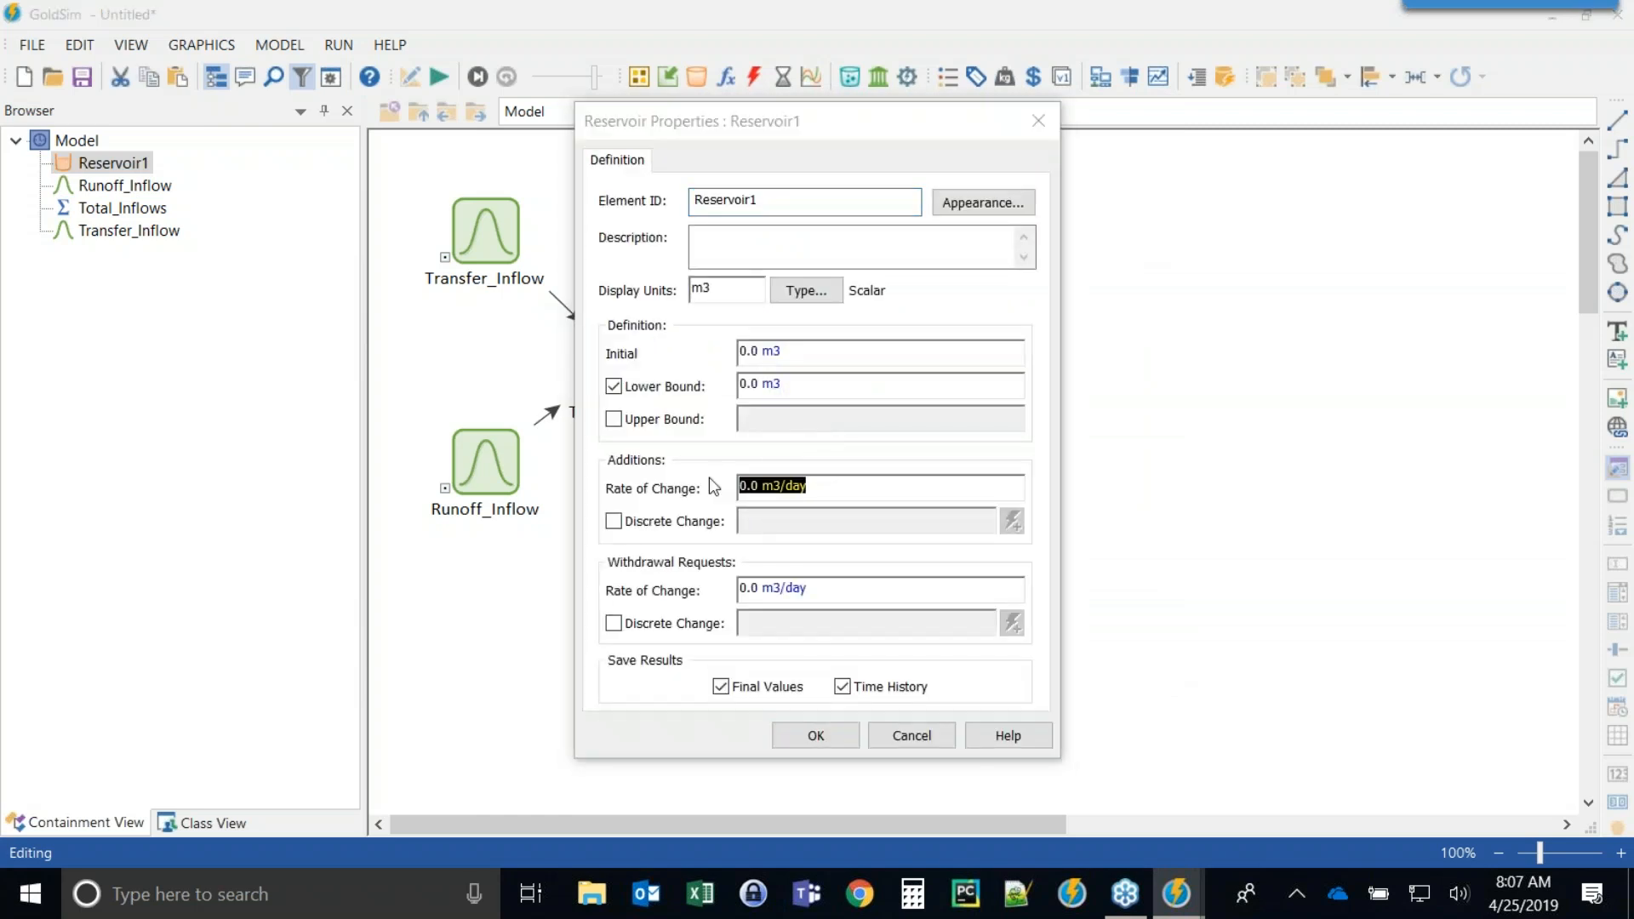
text(tot)
key(Return)
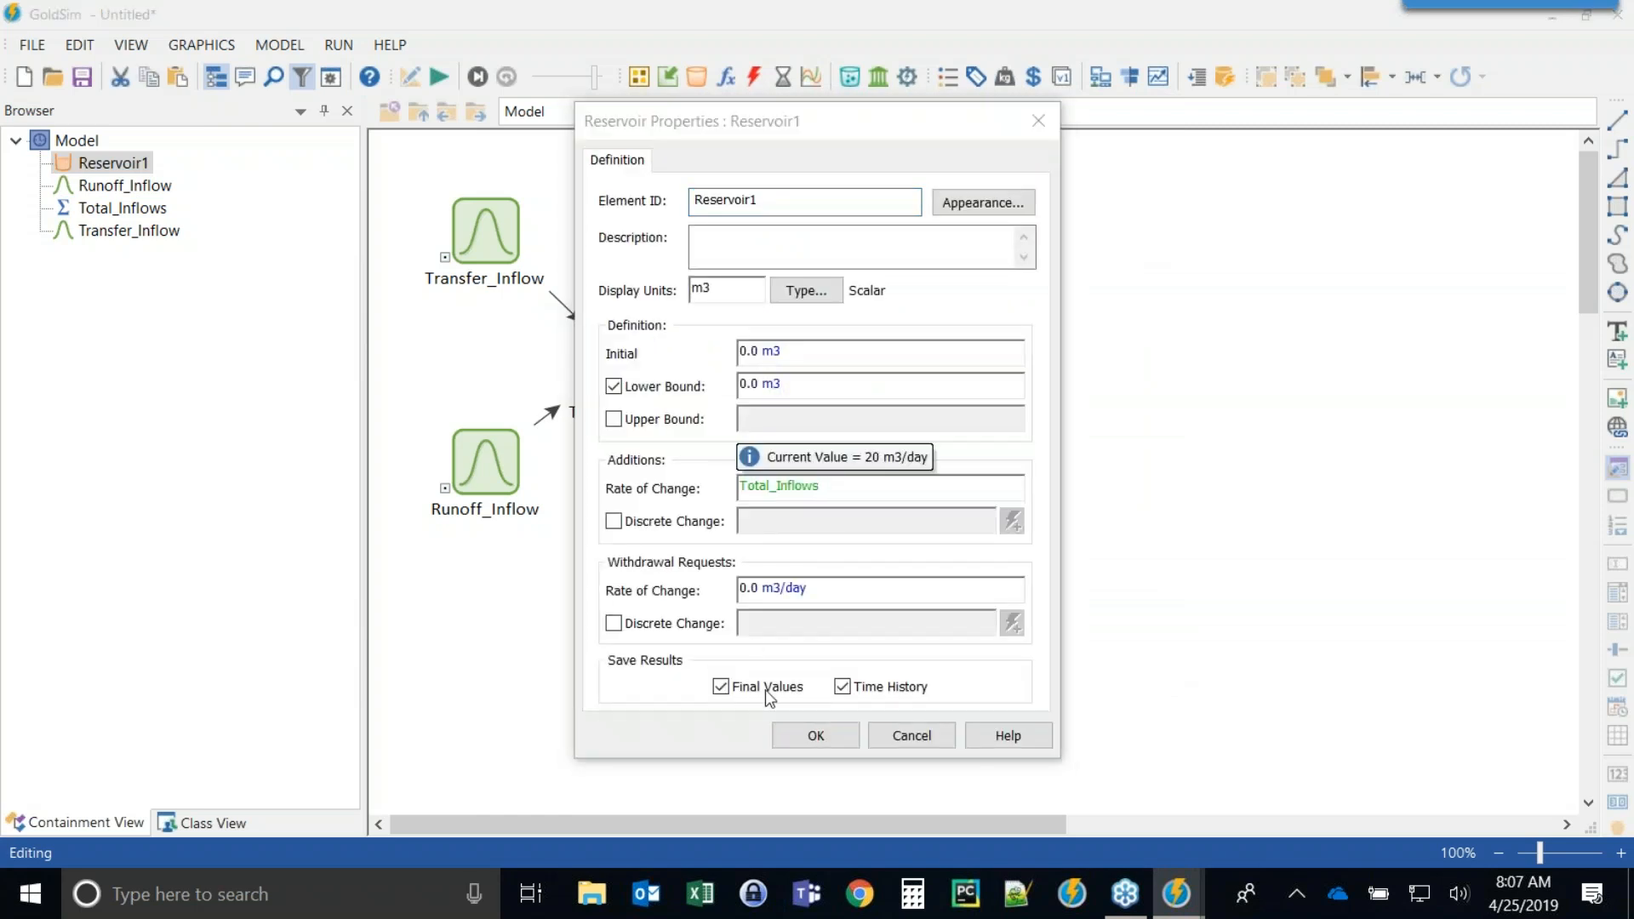
click(813, 736)
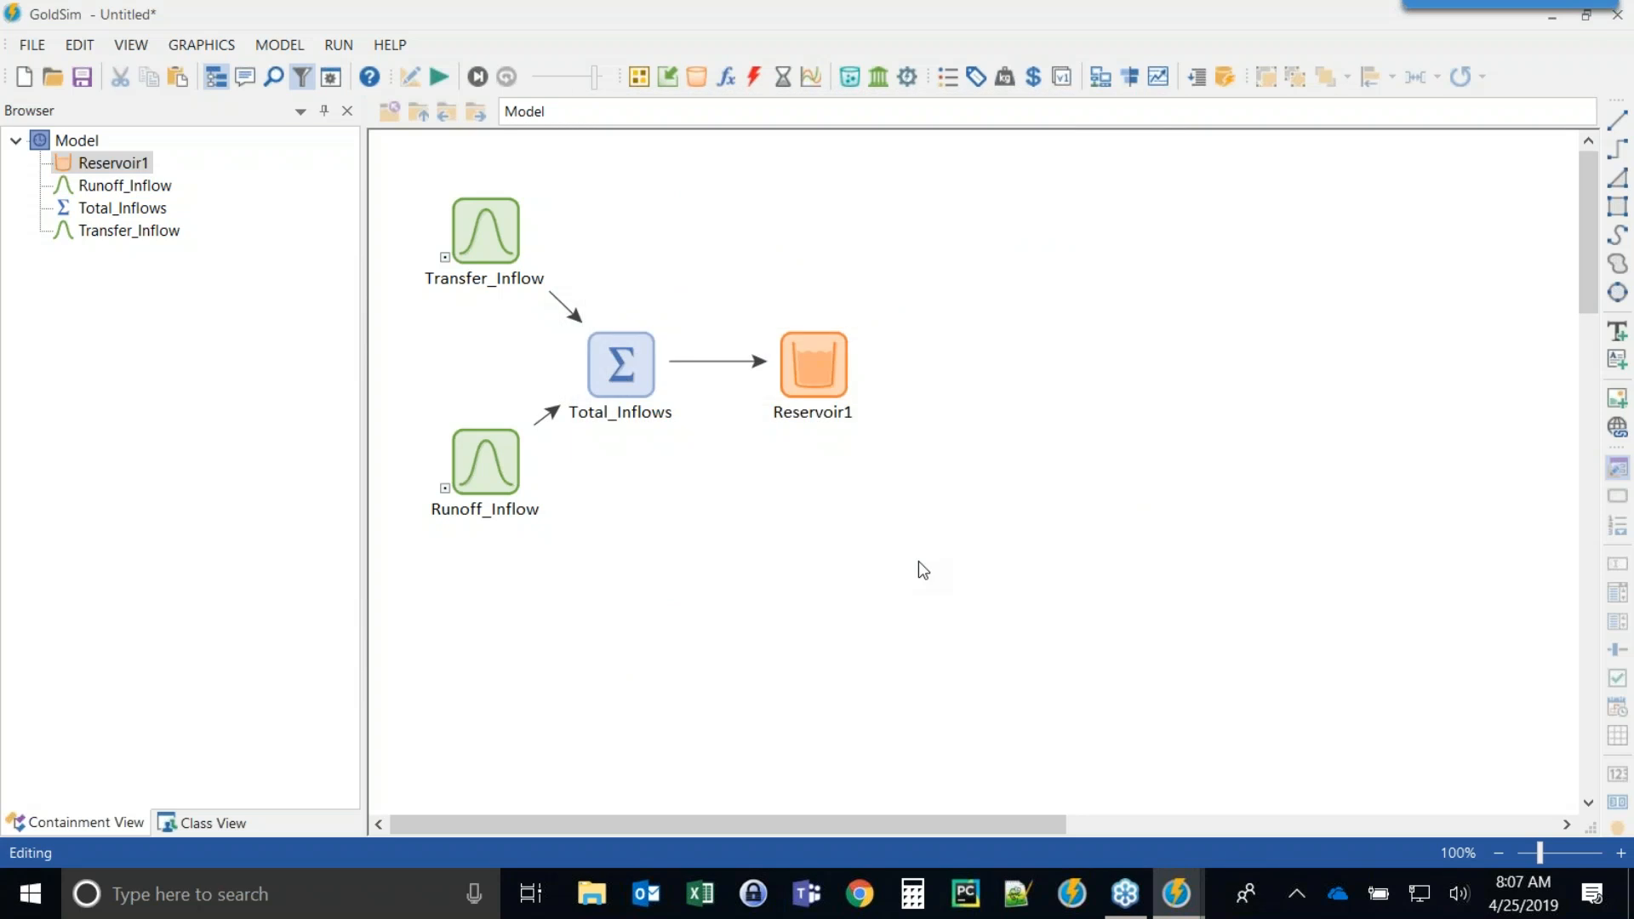
Run the simulation and view Reservoir1's time history result chart.
drag(622, 364, 641, 365)
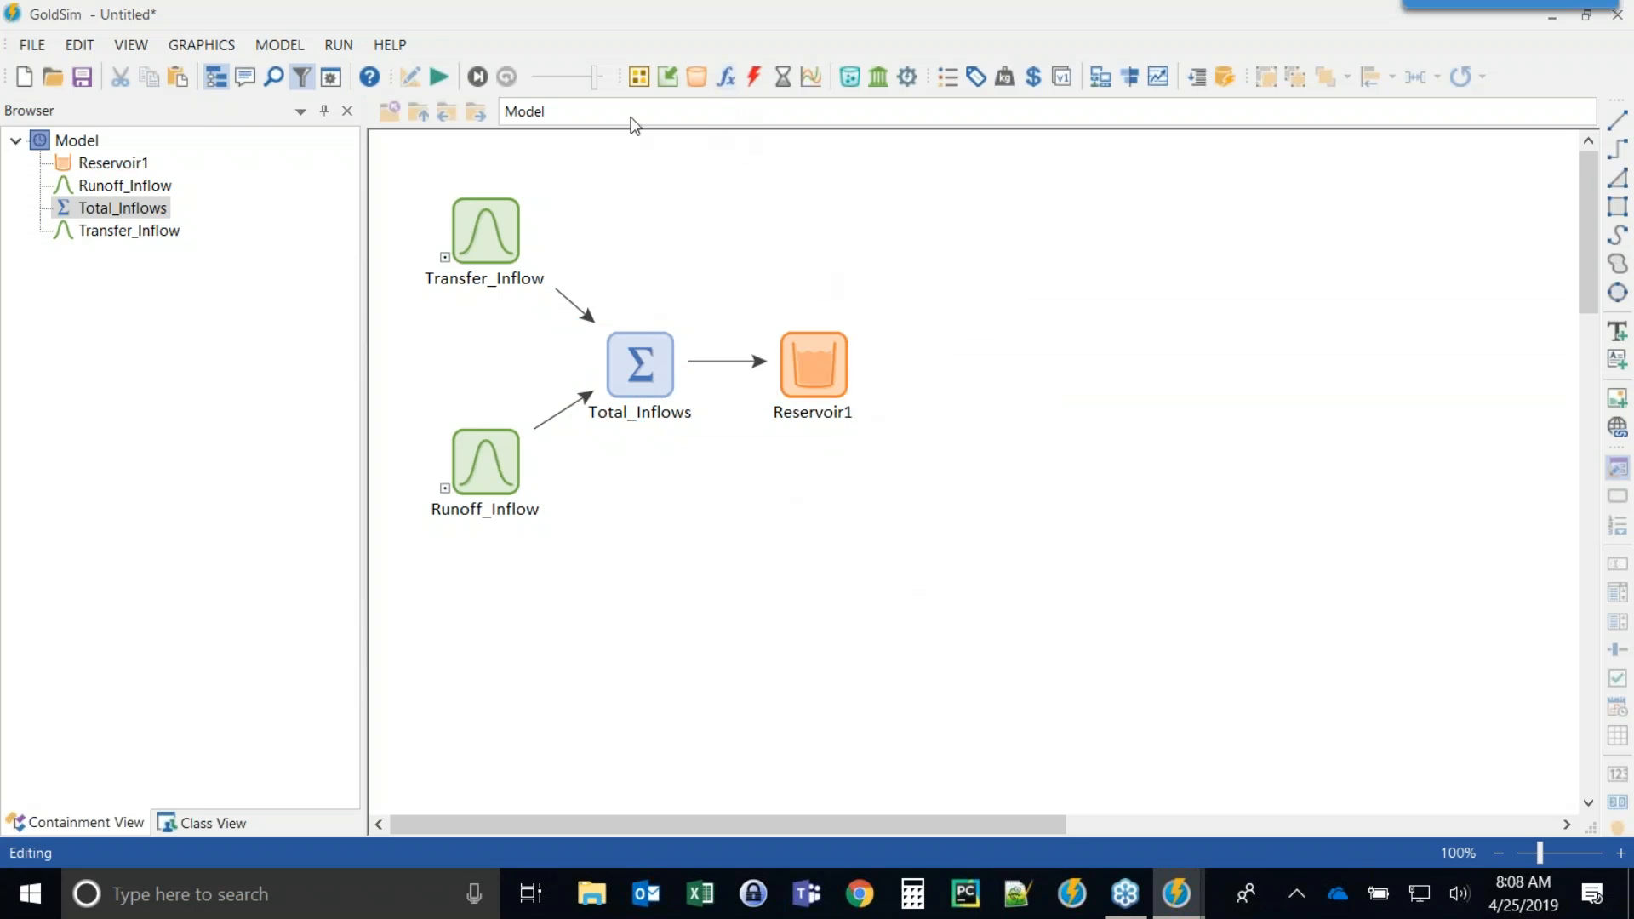
click(439, 79)
click(817, 477)
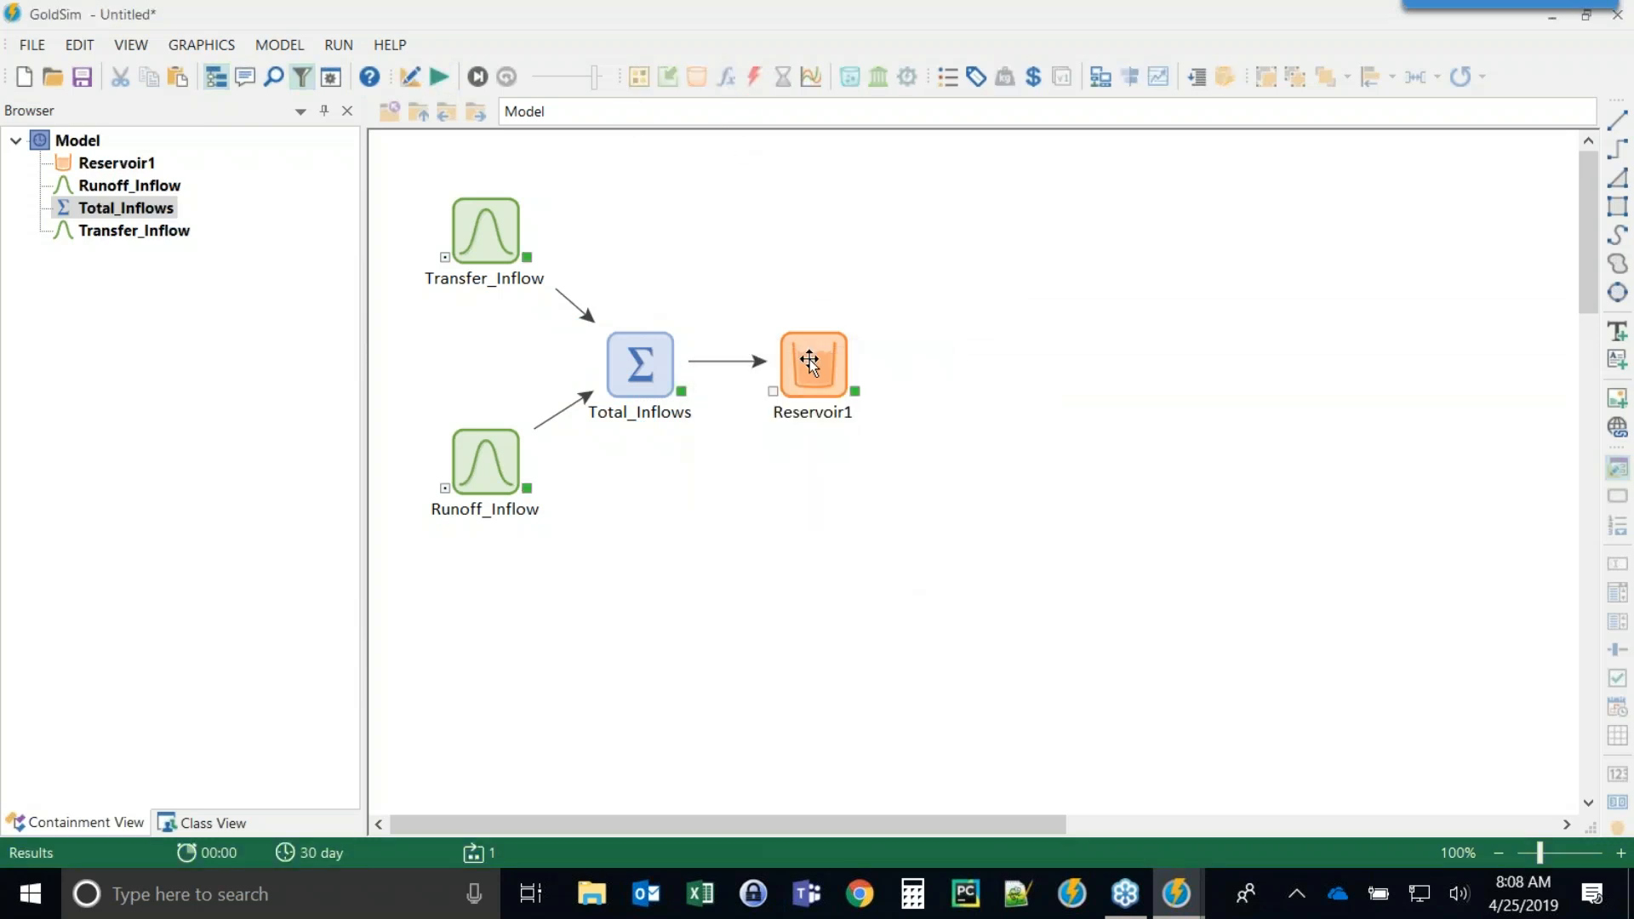
right_click(809, 359)
click(870, 378)
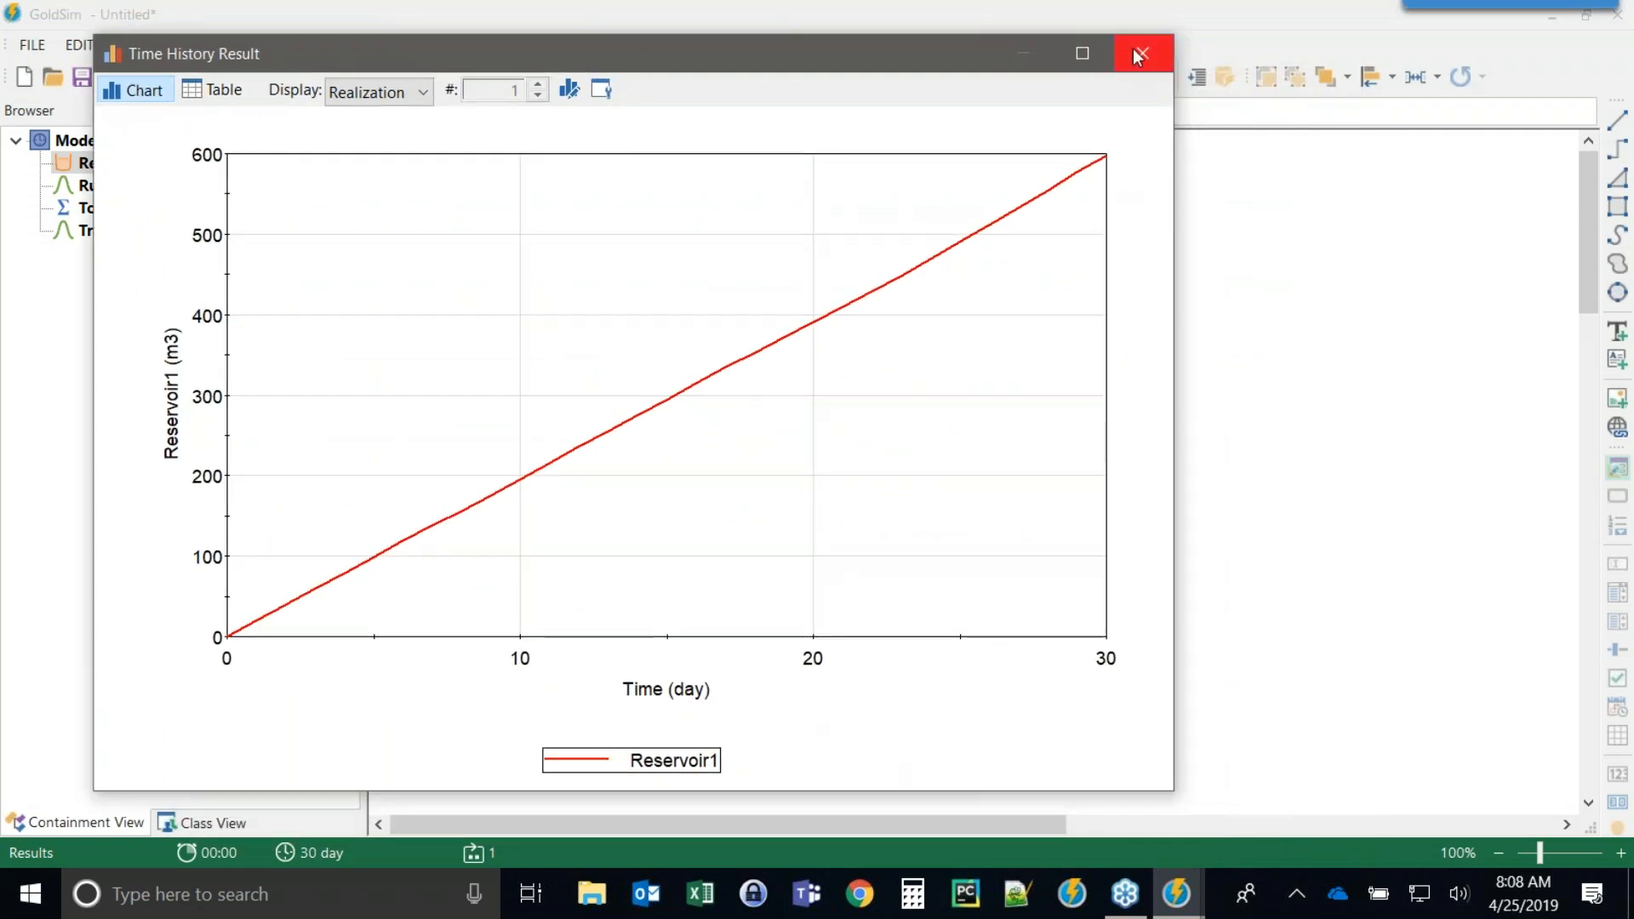
click(1138, 56)
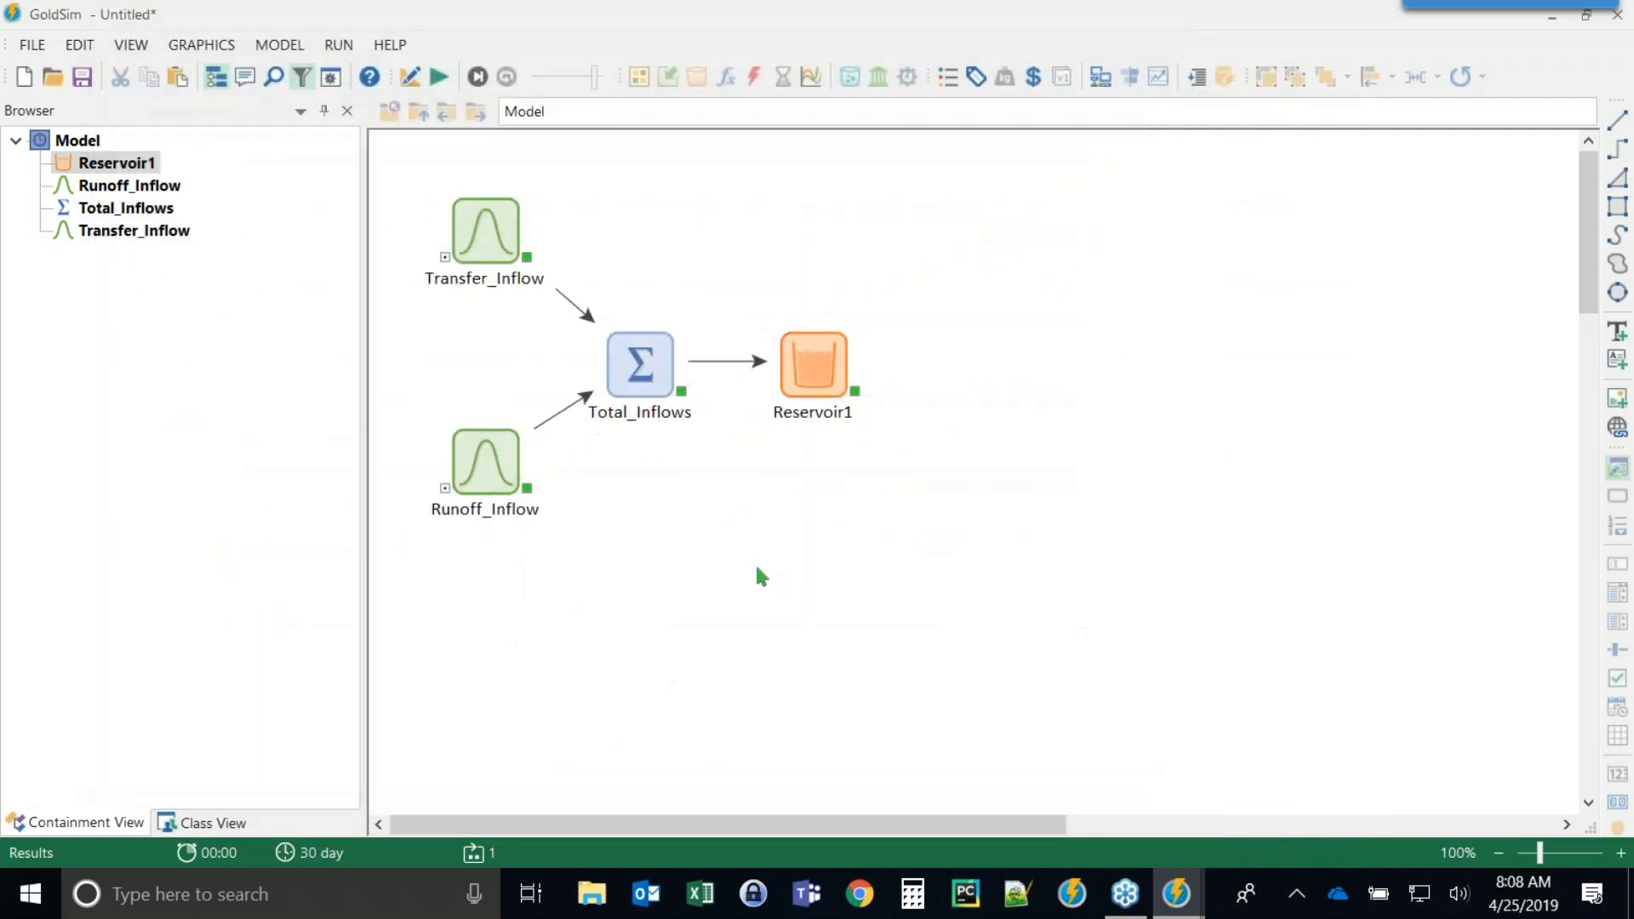
Set Reservoir1's withdrawal rate of change to Reservoir1 * 5%/d.
key(F4)
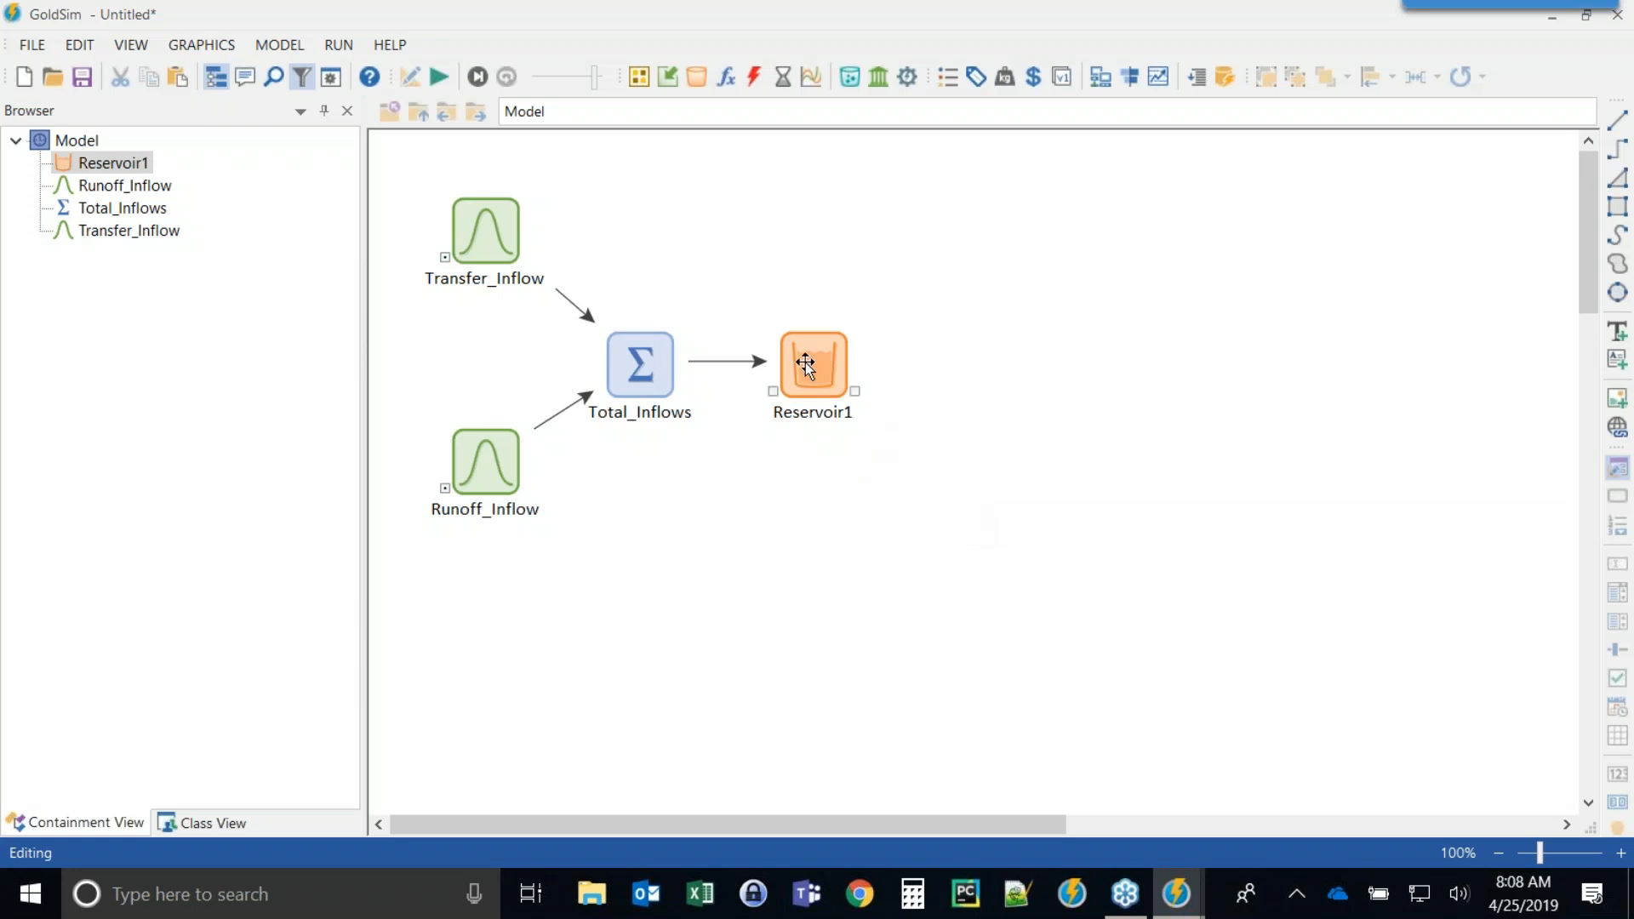
mouse_move(805, 364)
click(836, 356)
double_click(813, 358)
drag(734, 126, 773, 122)
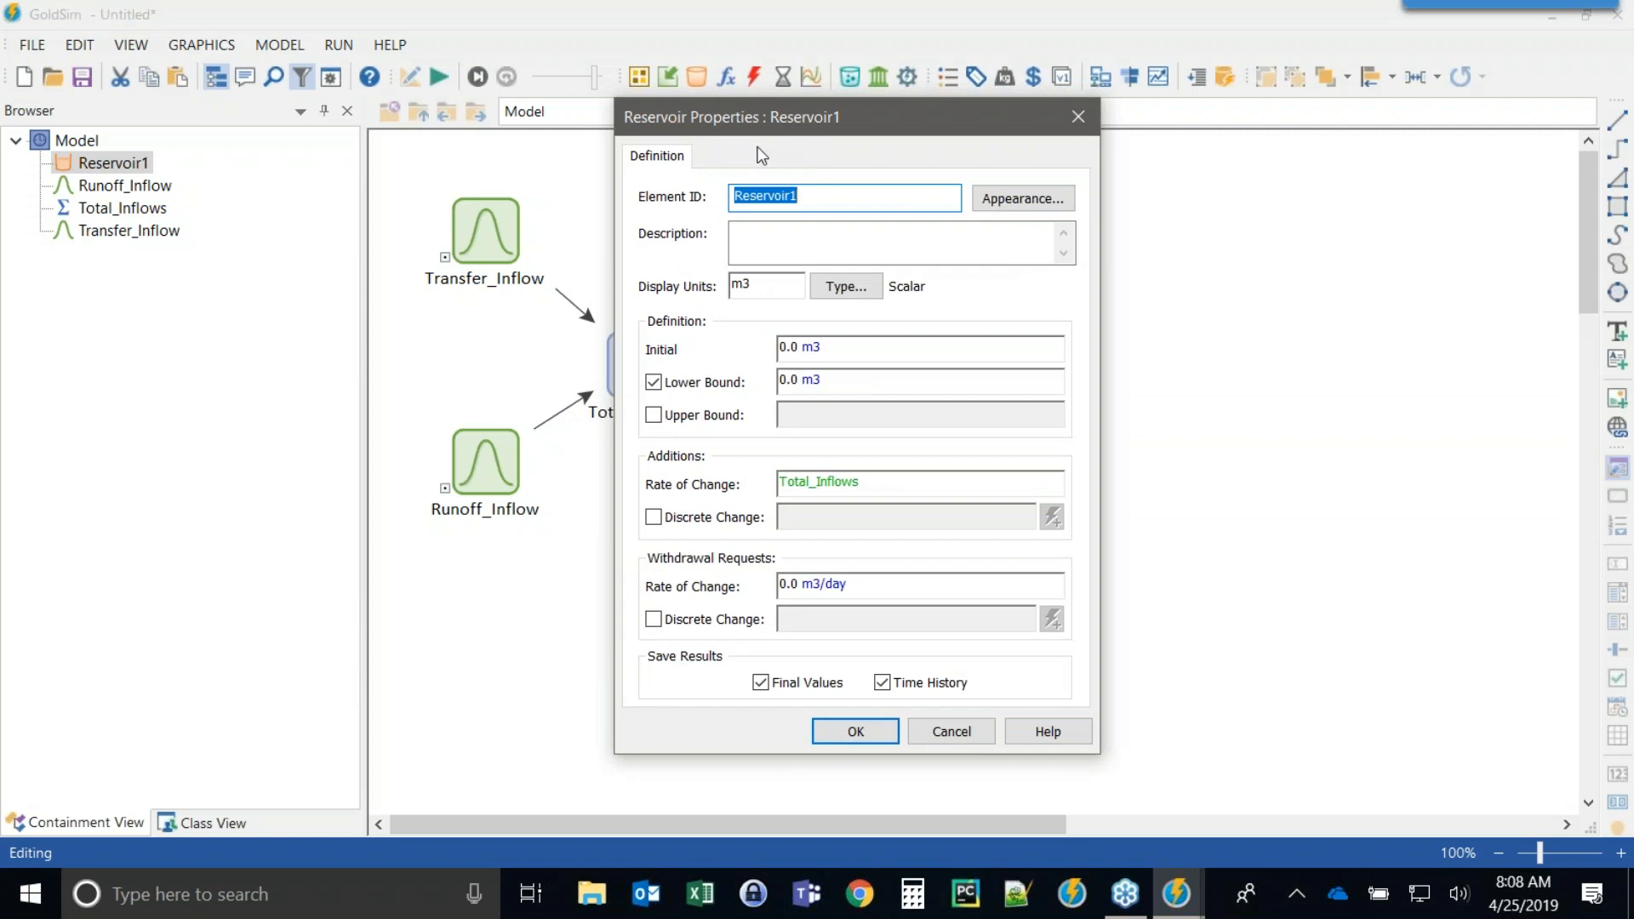
drag(744, 116, 782, 32)
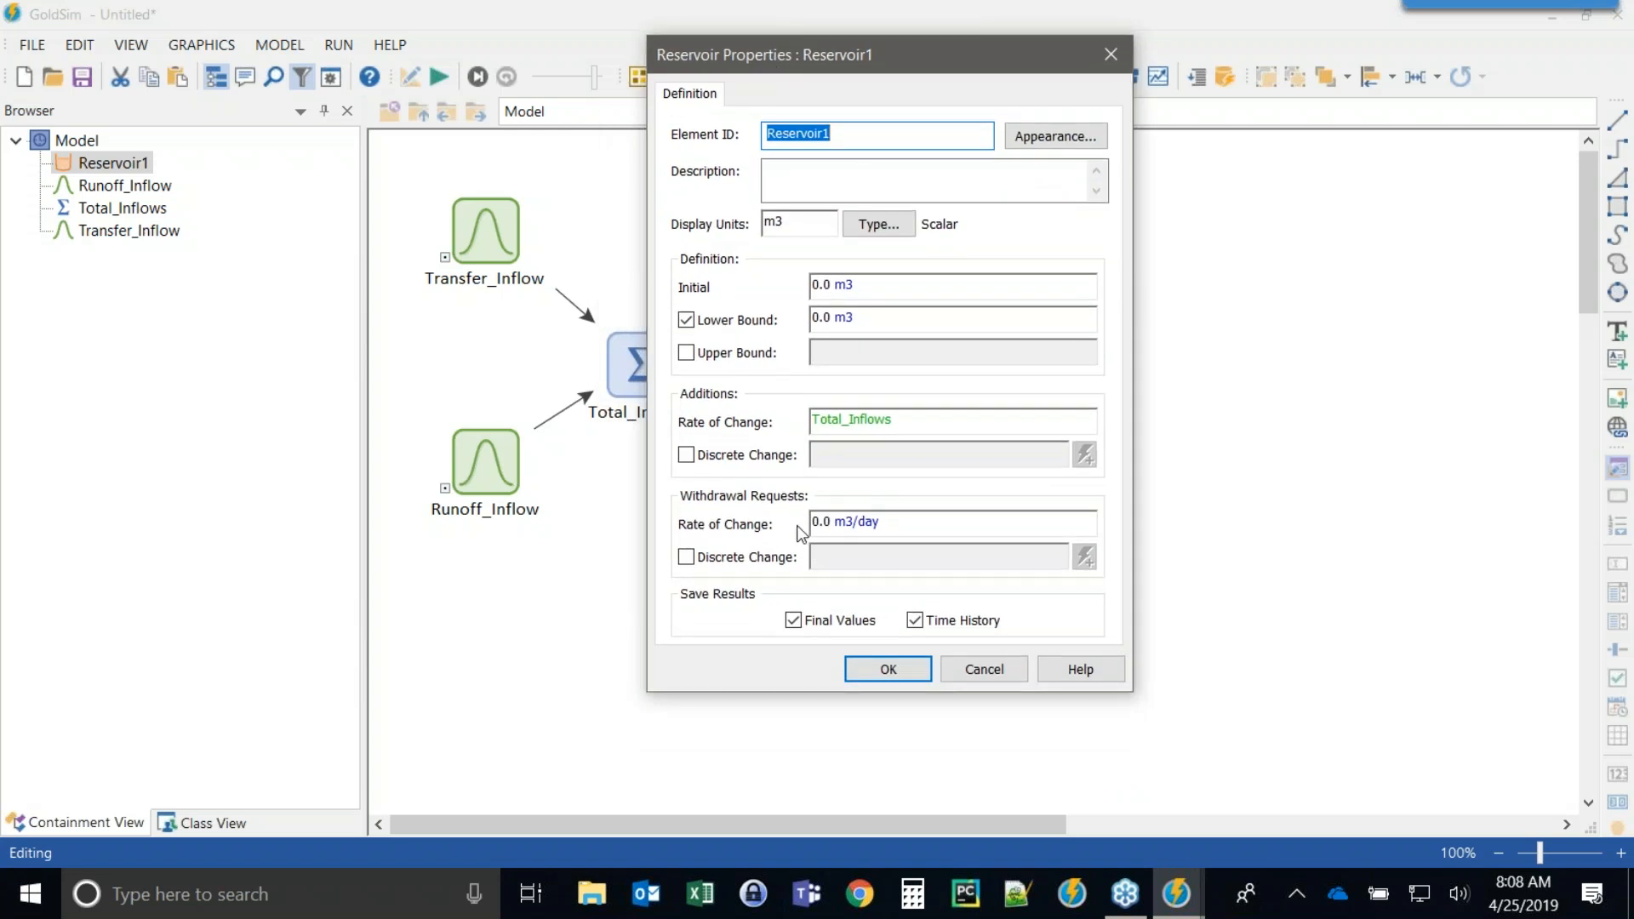
click(888, 527)
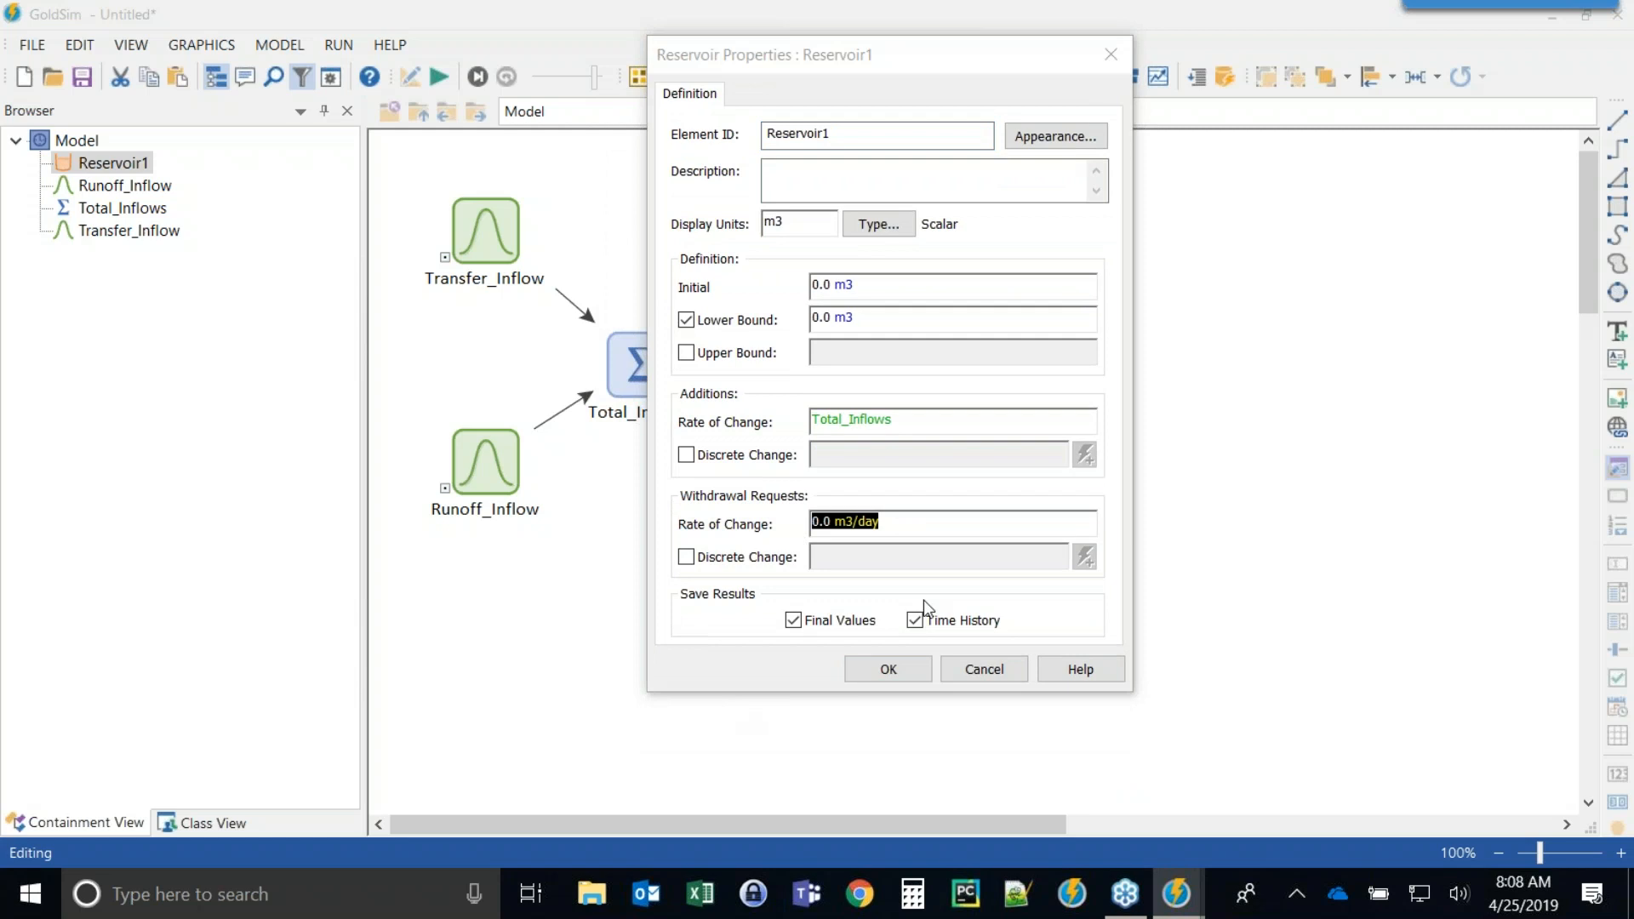
text(Re)
key(Return)
text(*)
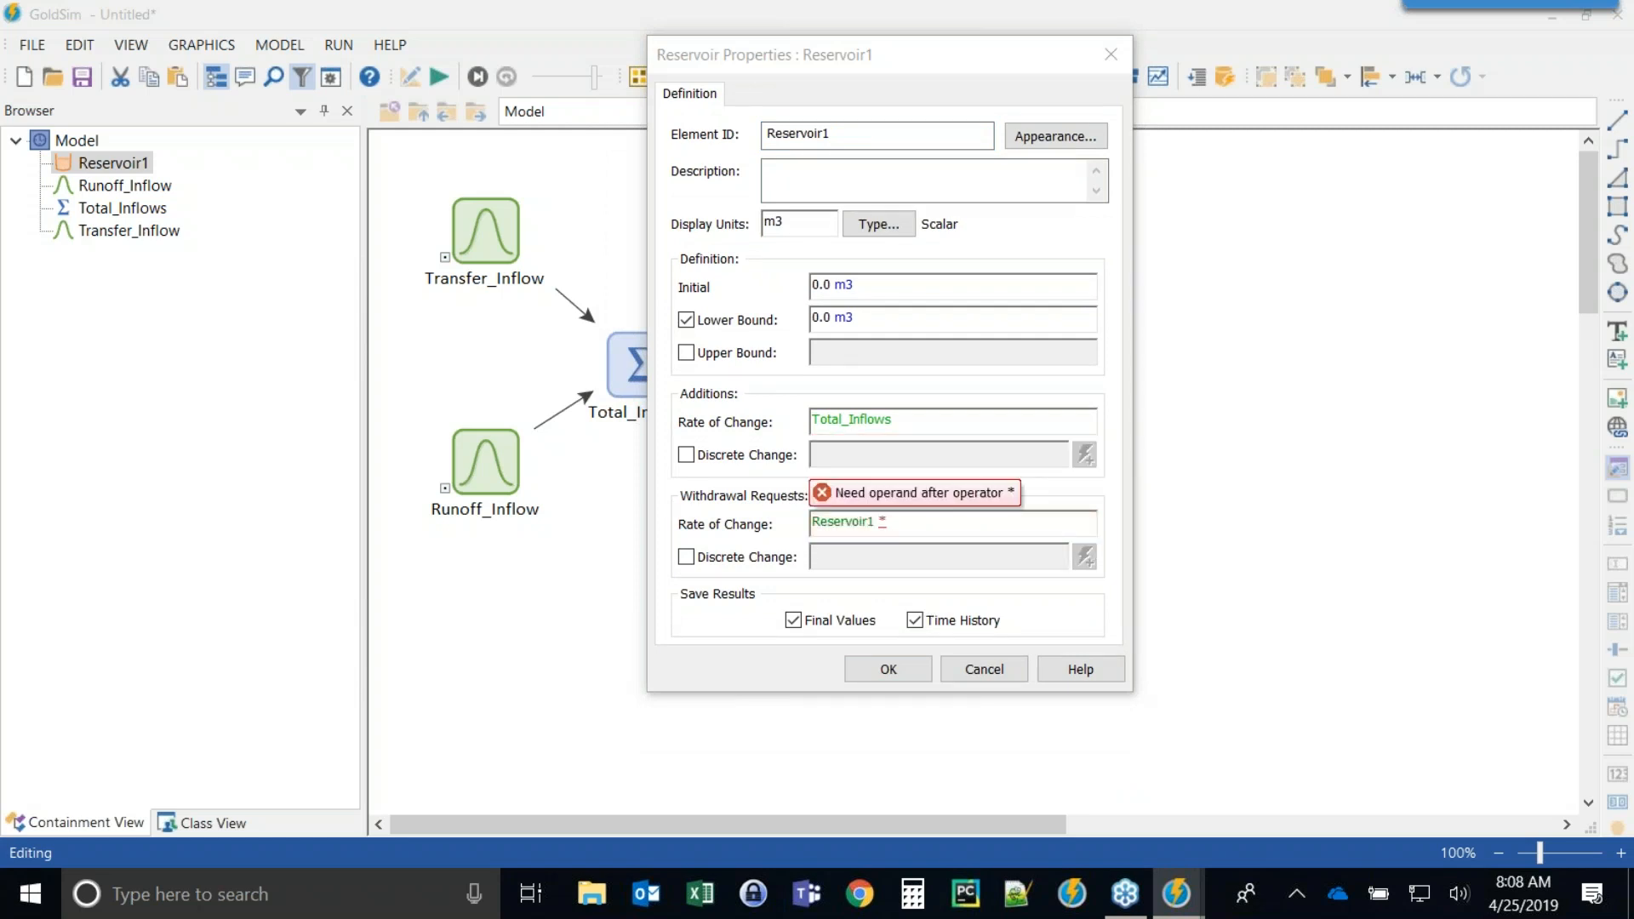
text( 5%/d)
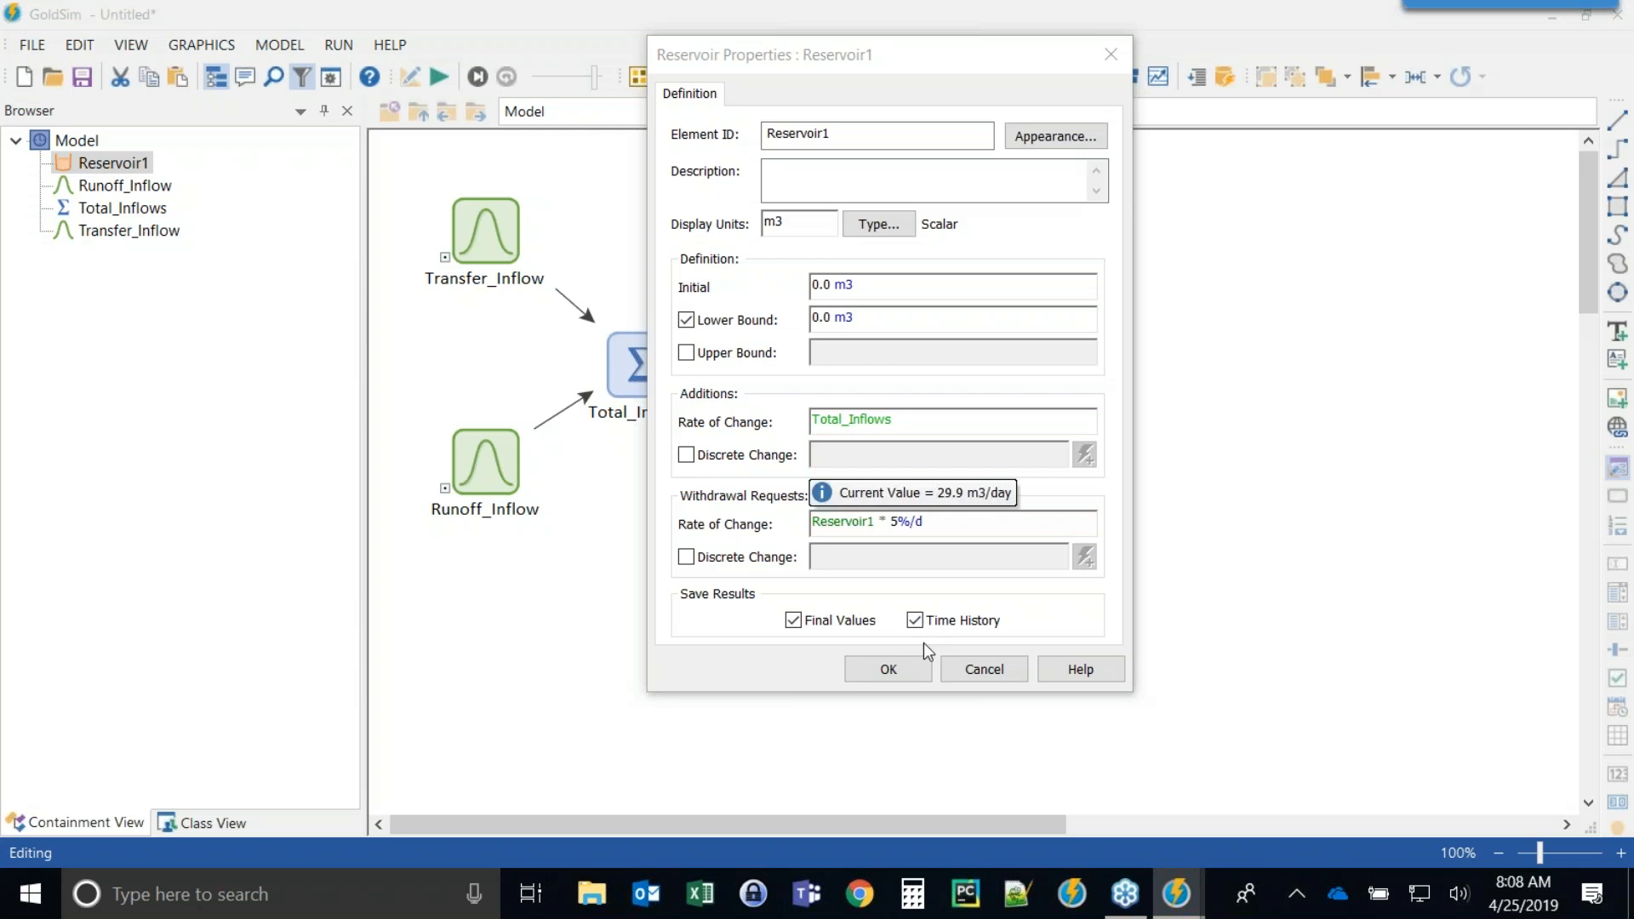
double_click(897, 521)
click(943, 519)
click(882, 669)
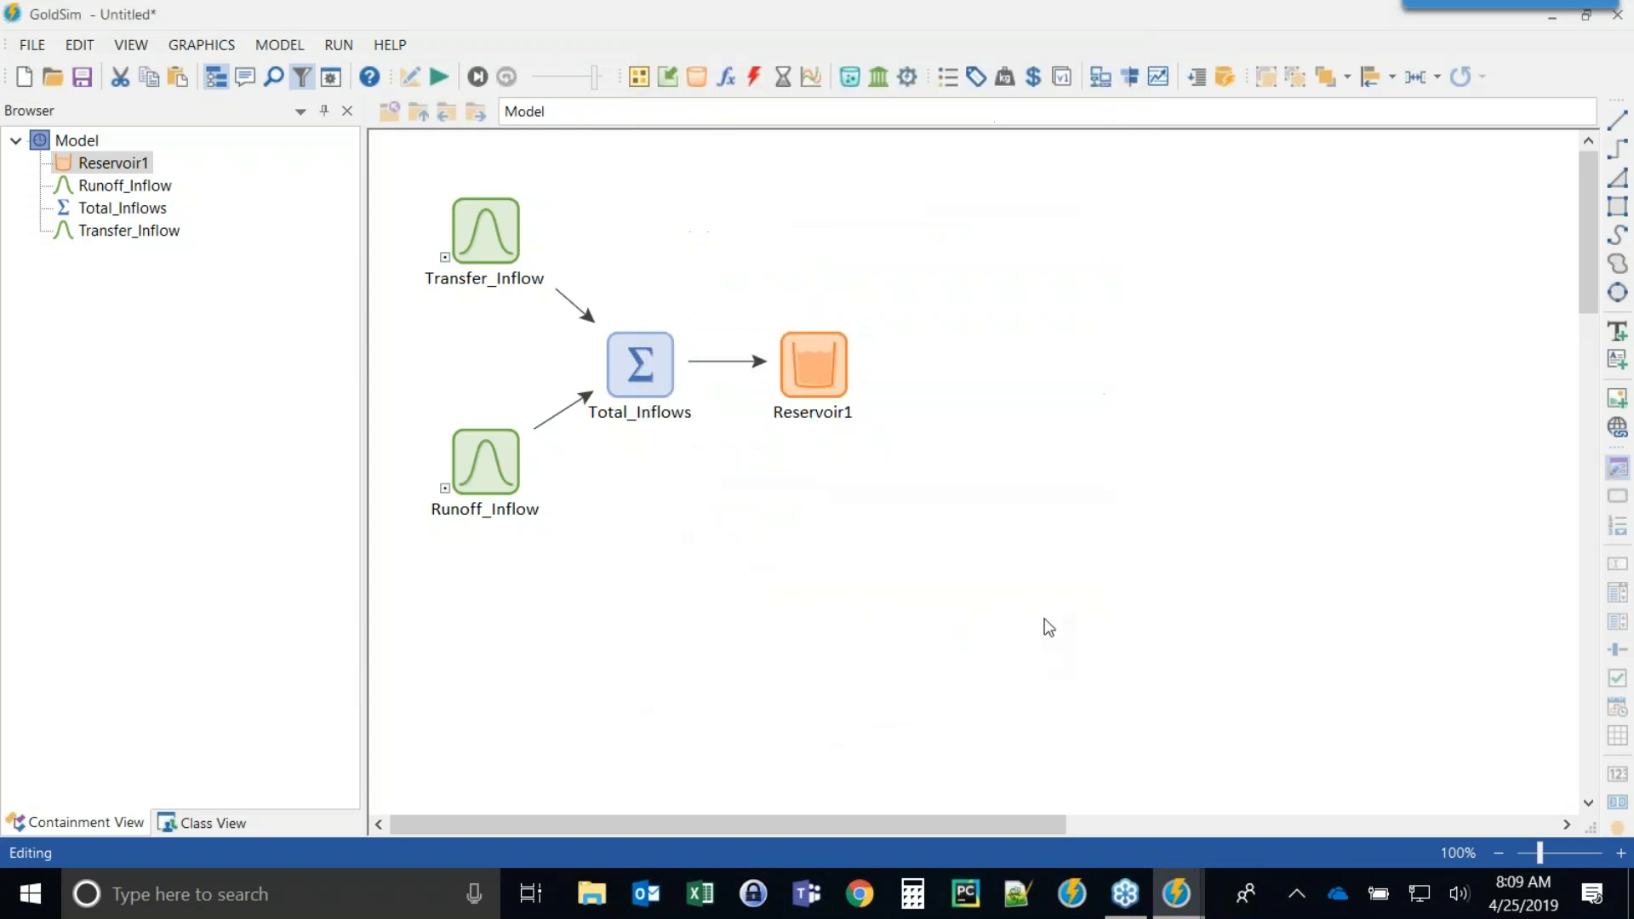
Run the simulation and open Reservoir1's time history chart to check the withdrawal effect.
click(440, 81)
click(829, 484)
click(814, 381)
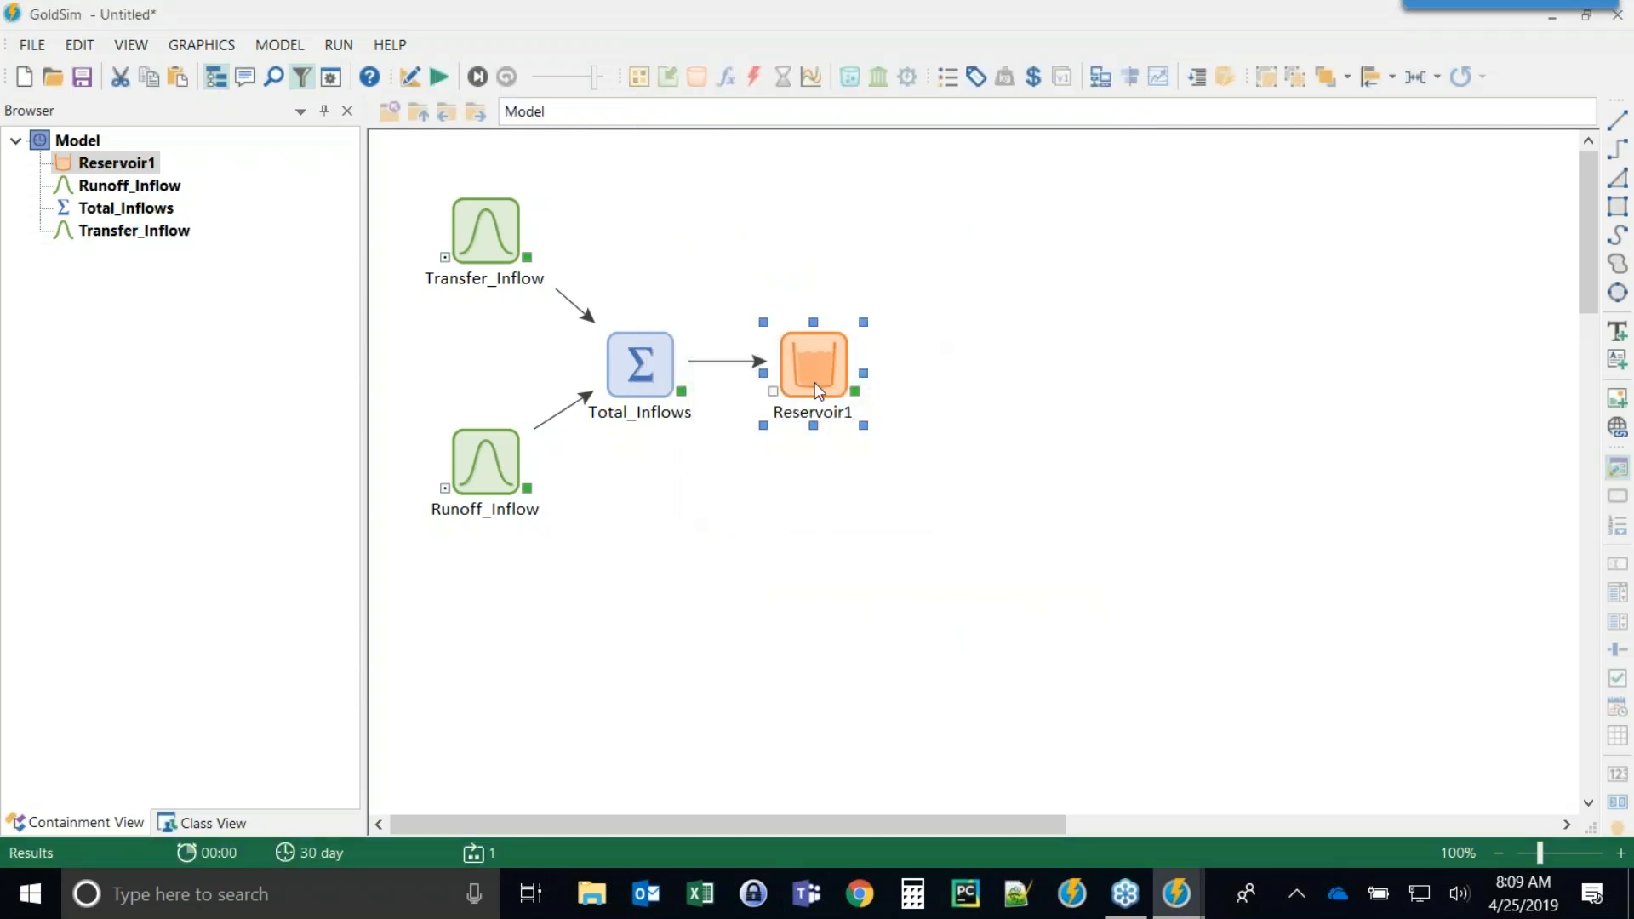
click(856, 394)
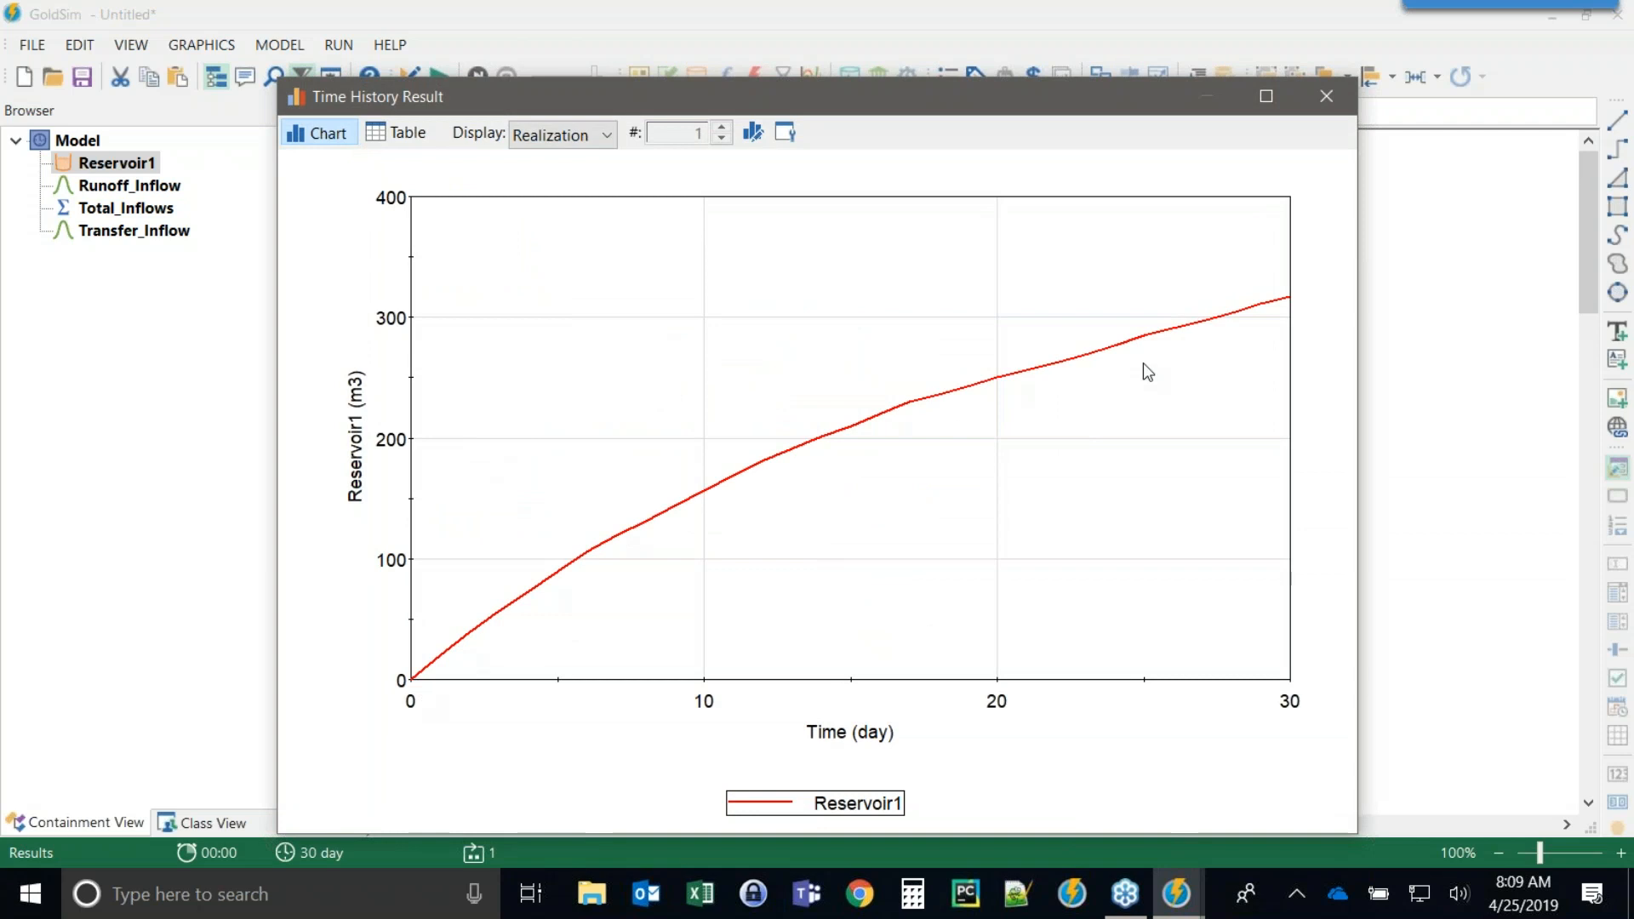
drag(789, 100, 581, 47)
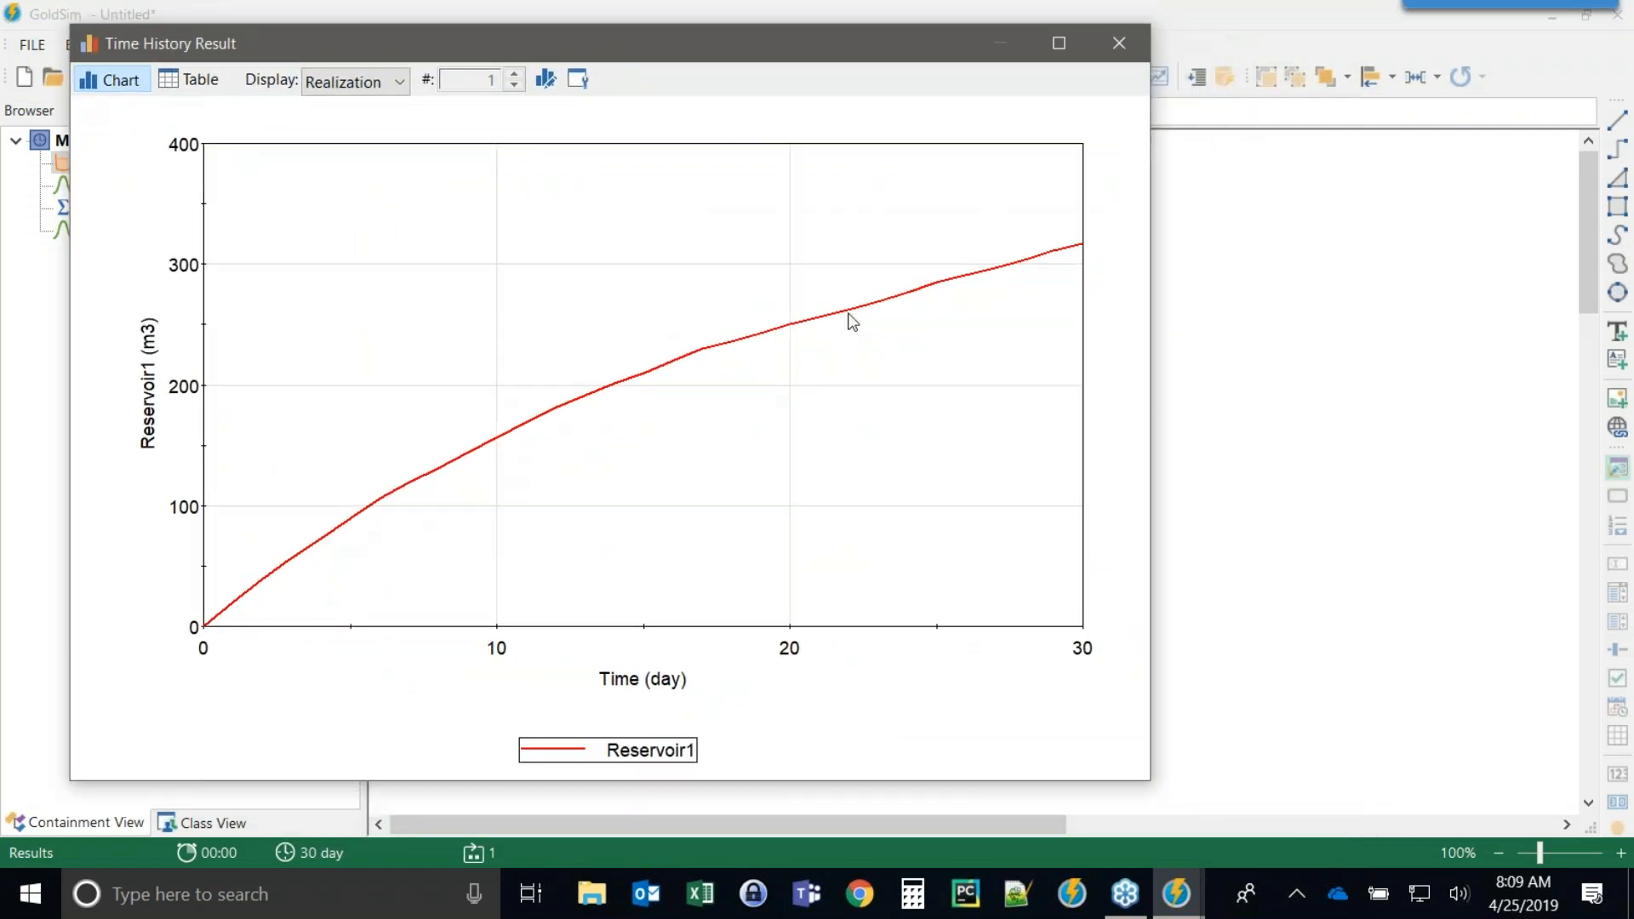
click(1116, 48)
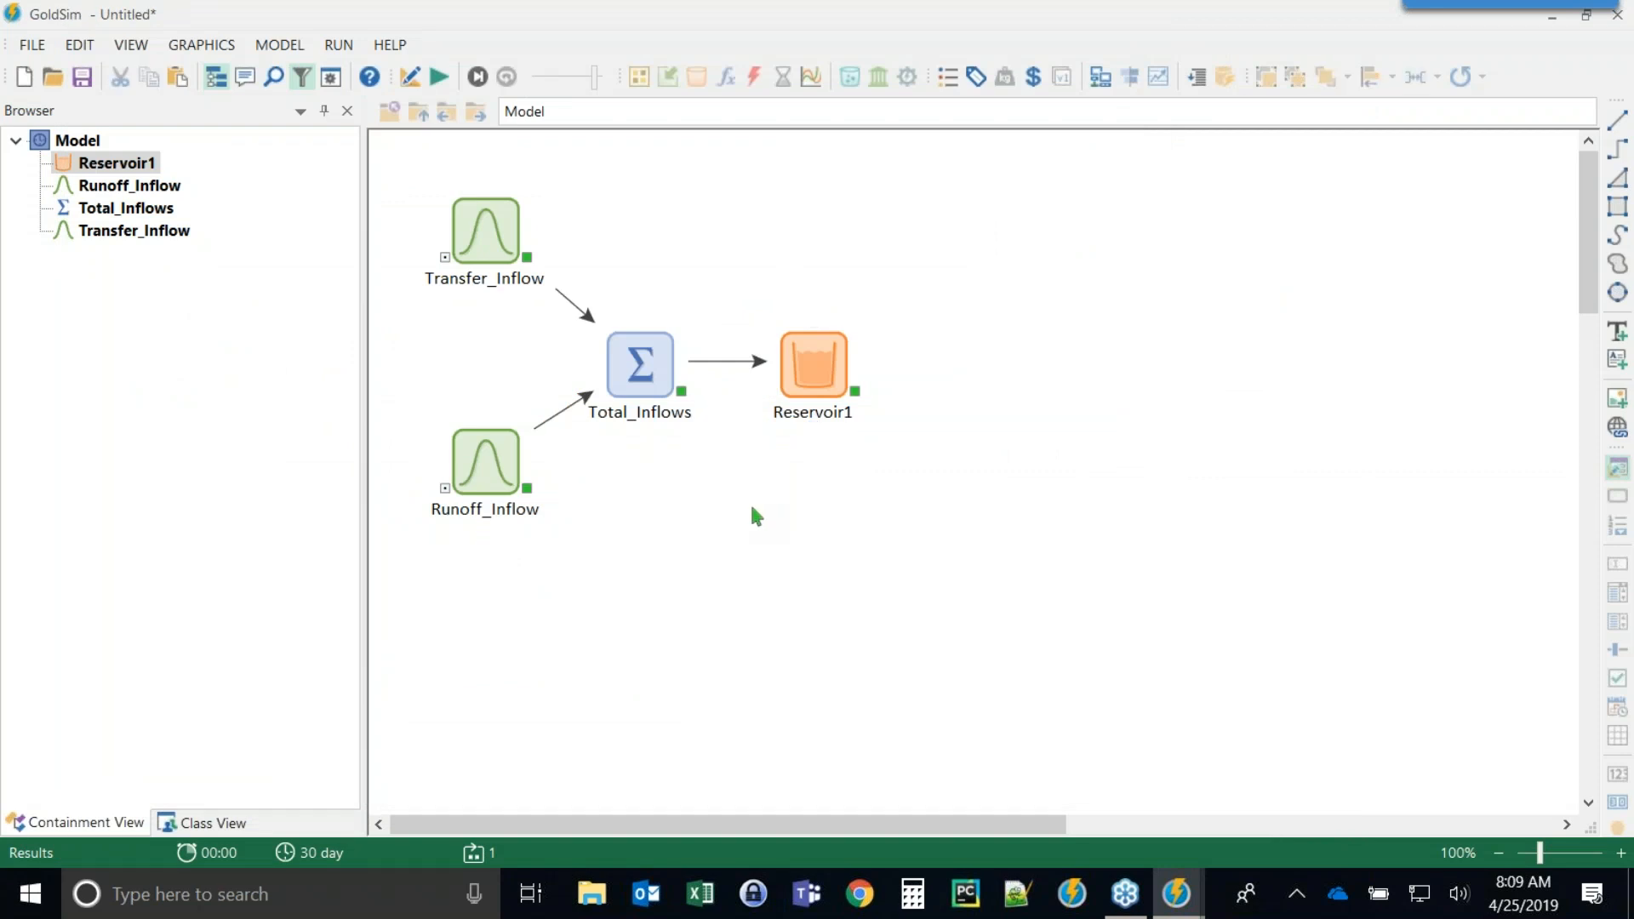
Clear Reservoir1's withdrawal rate of change.
key(F4)
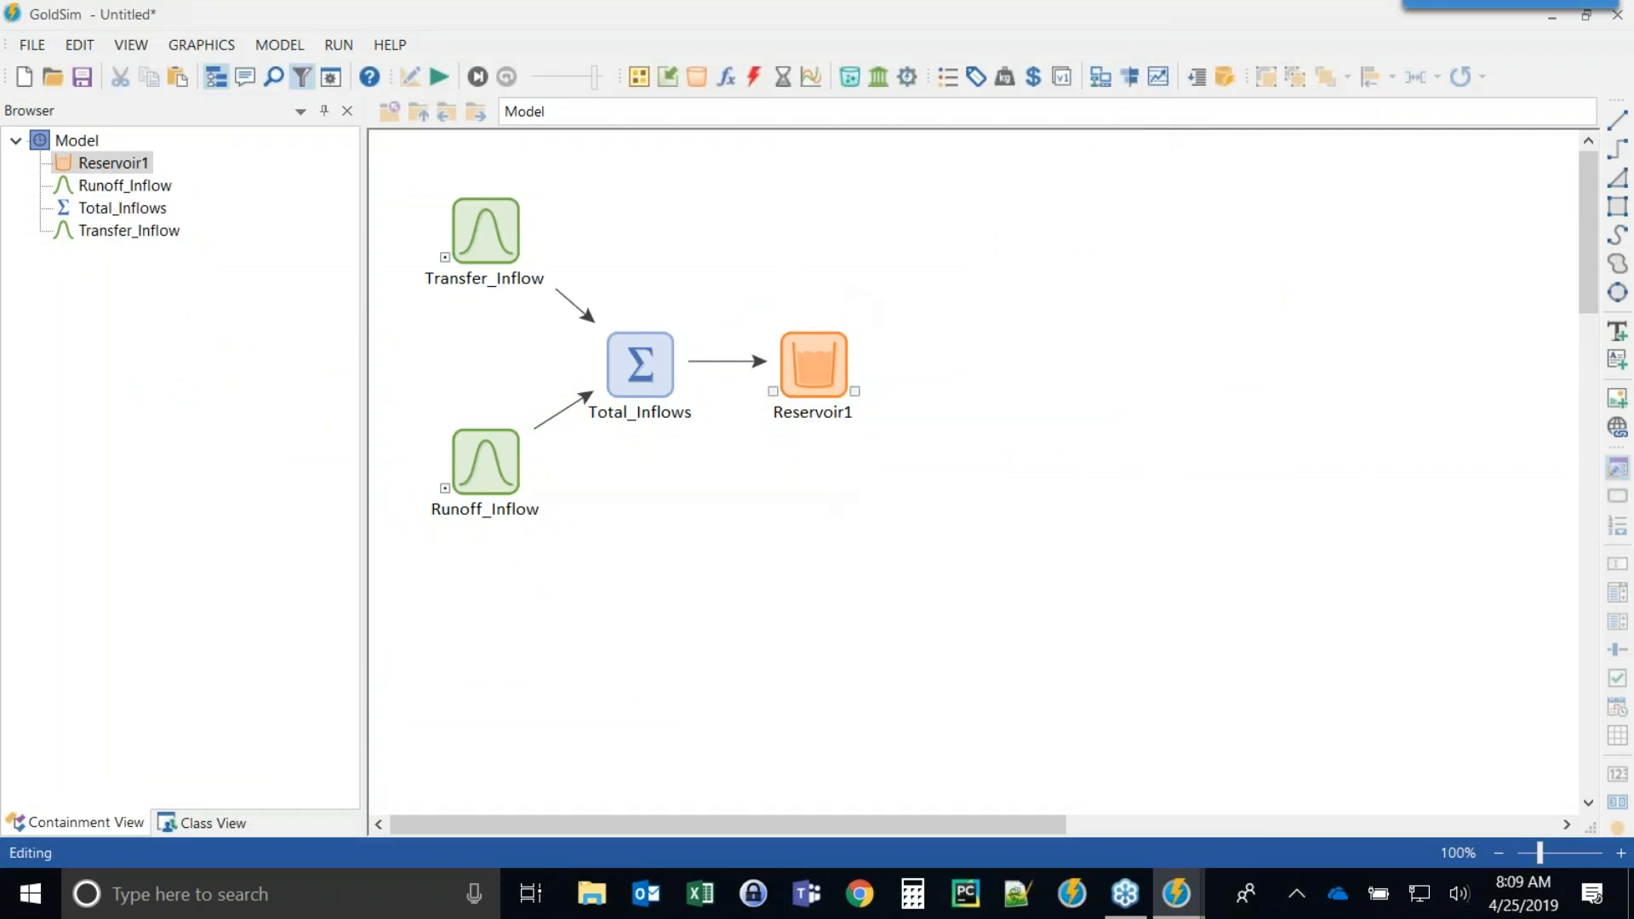
double_click(815, 366)
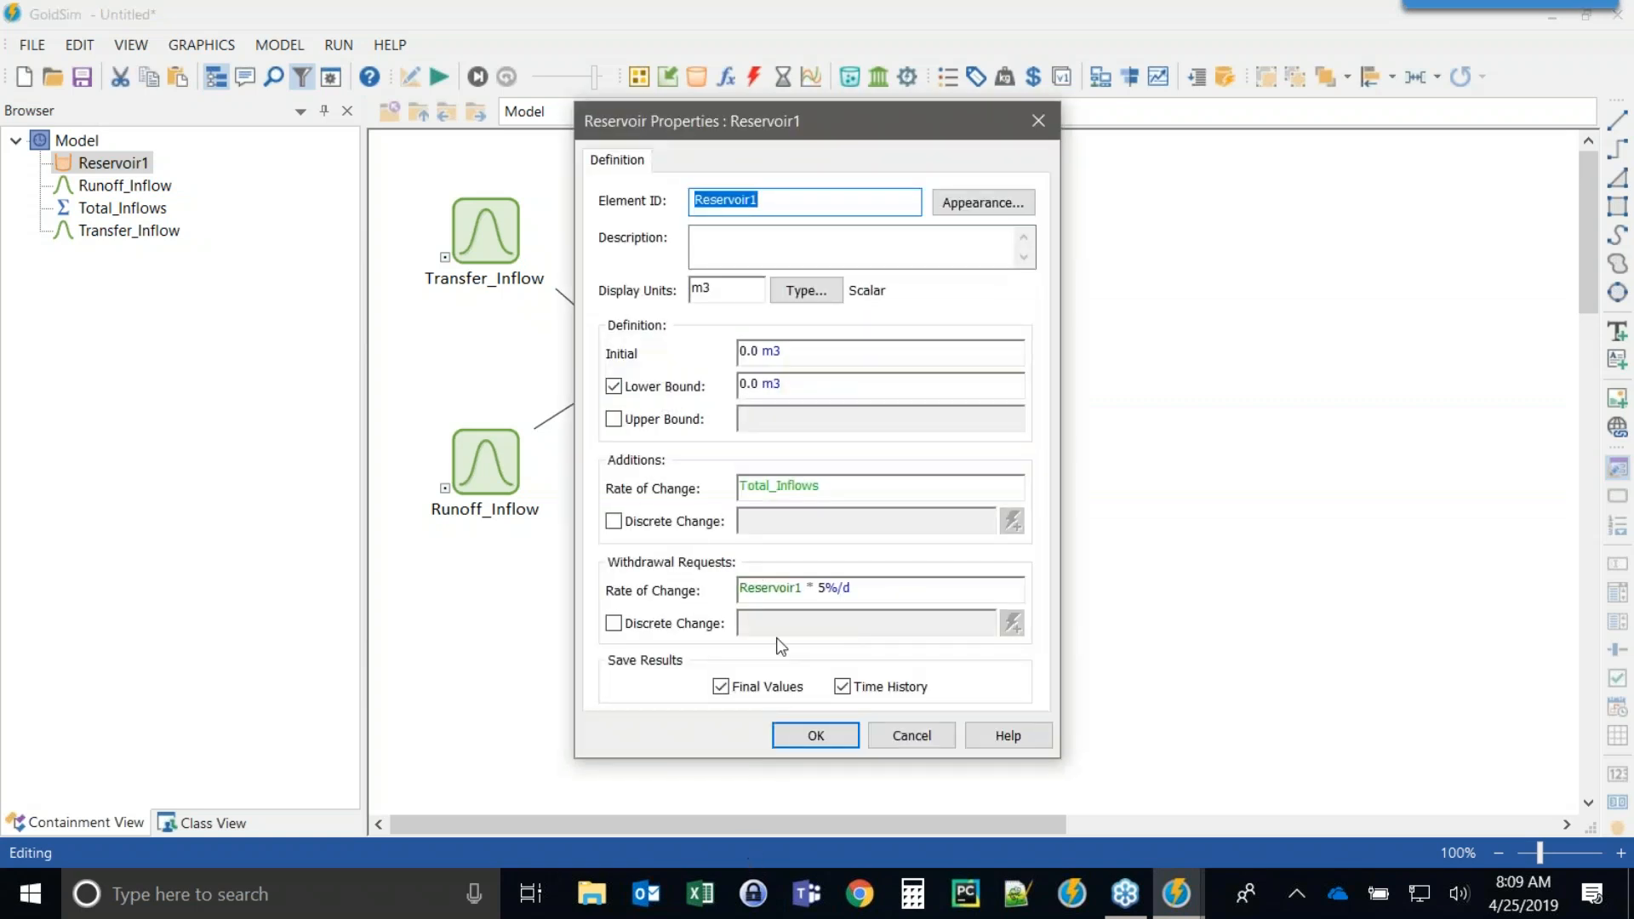
click(830, 591)
key(ctrl+c)
key(Delete)
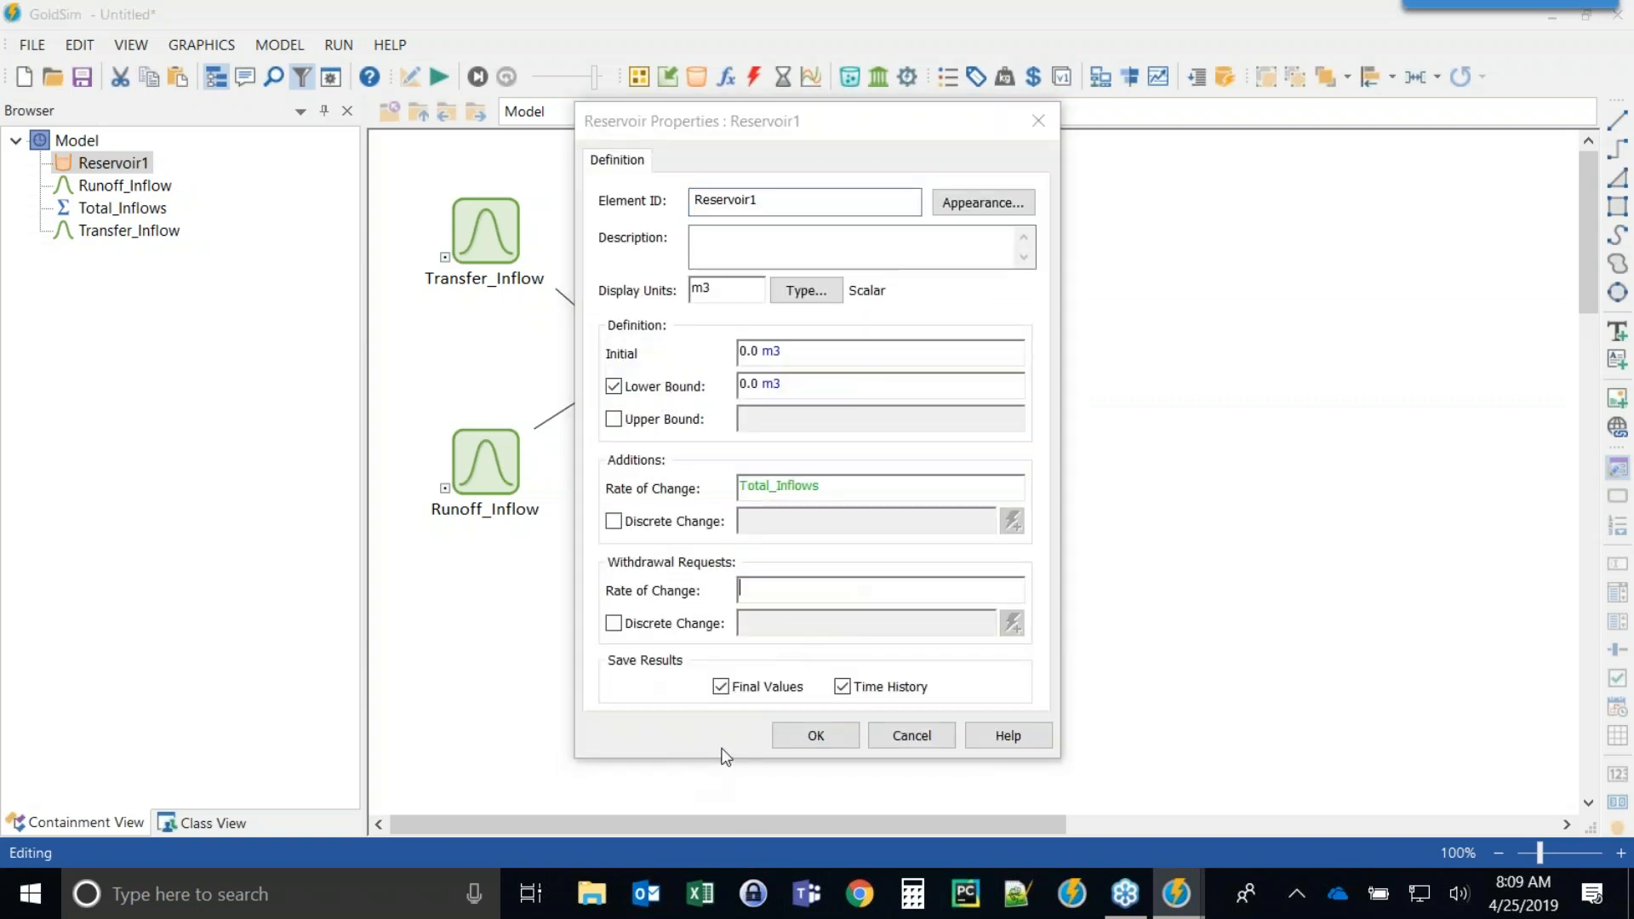
click(807, 736)
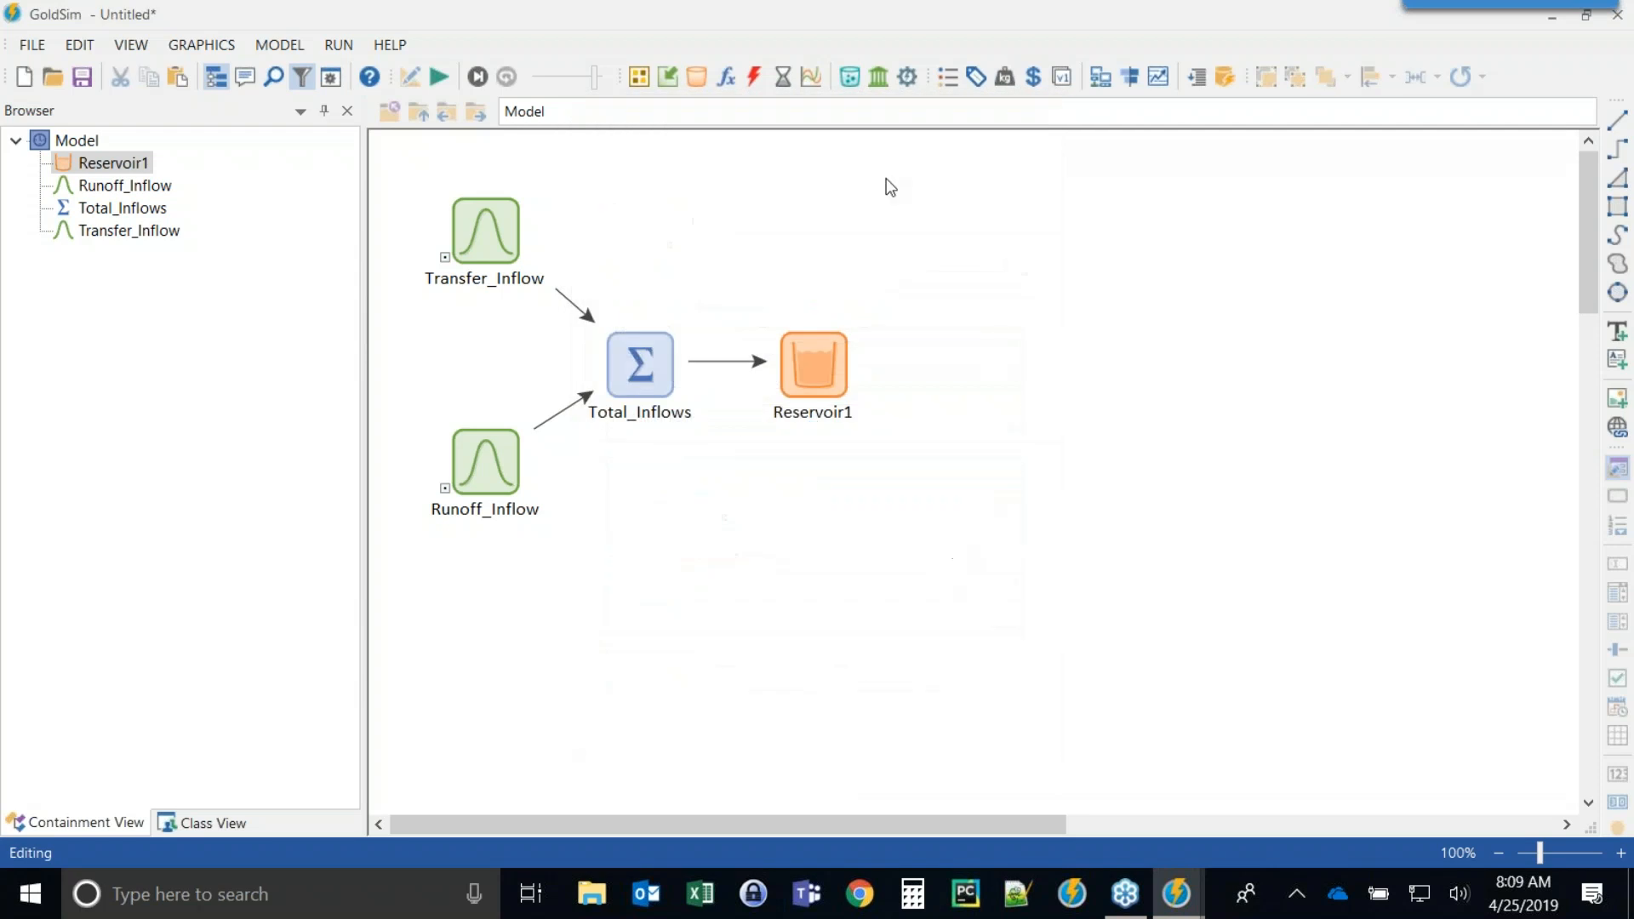
Insert an Expression named Loss_Rate with m3/d units and equation Reservoir1 * 5%/d, and curve its link from Reservoir1.
click(725, 77)
click(777, 105)
click(1005, 217)
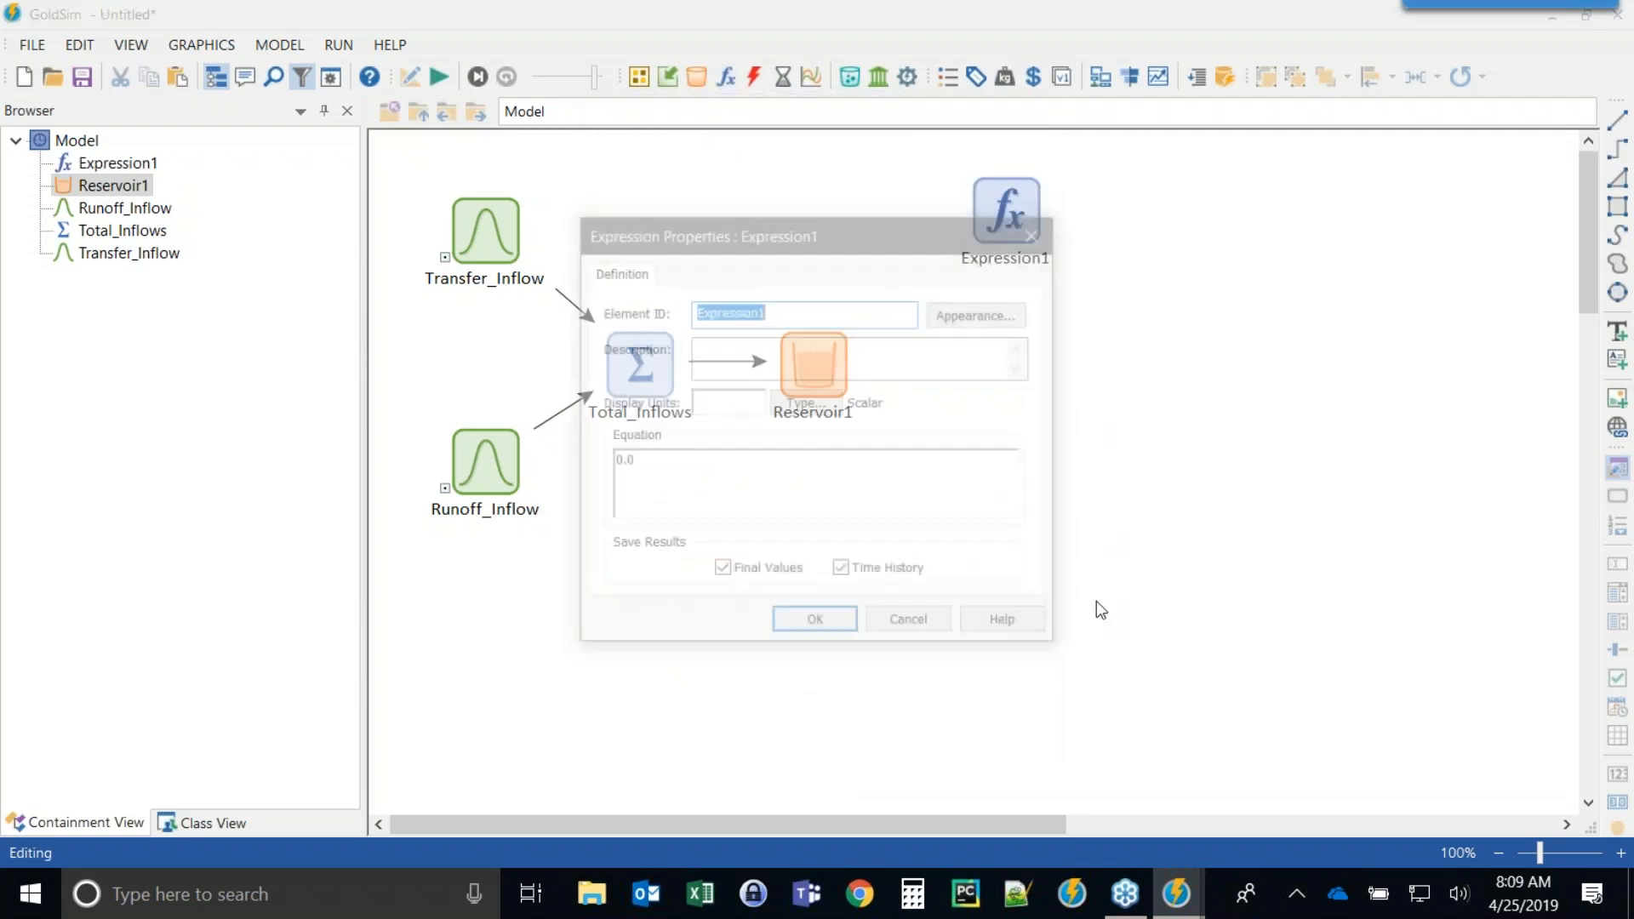
text(Loss)
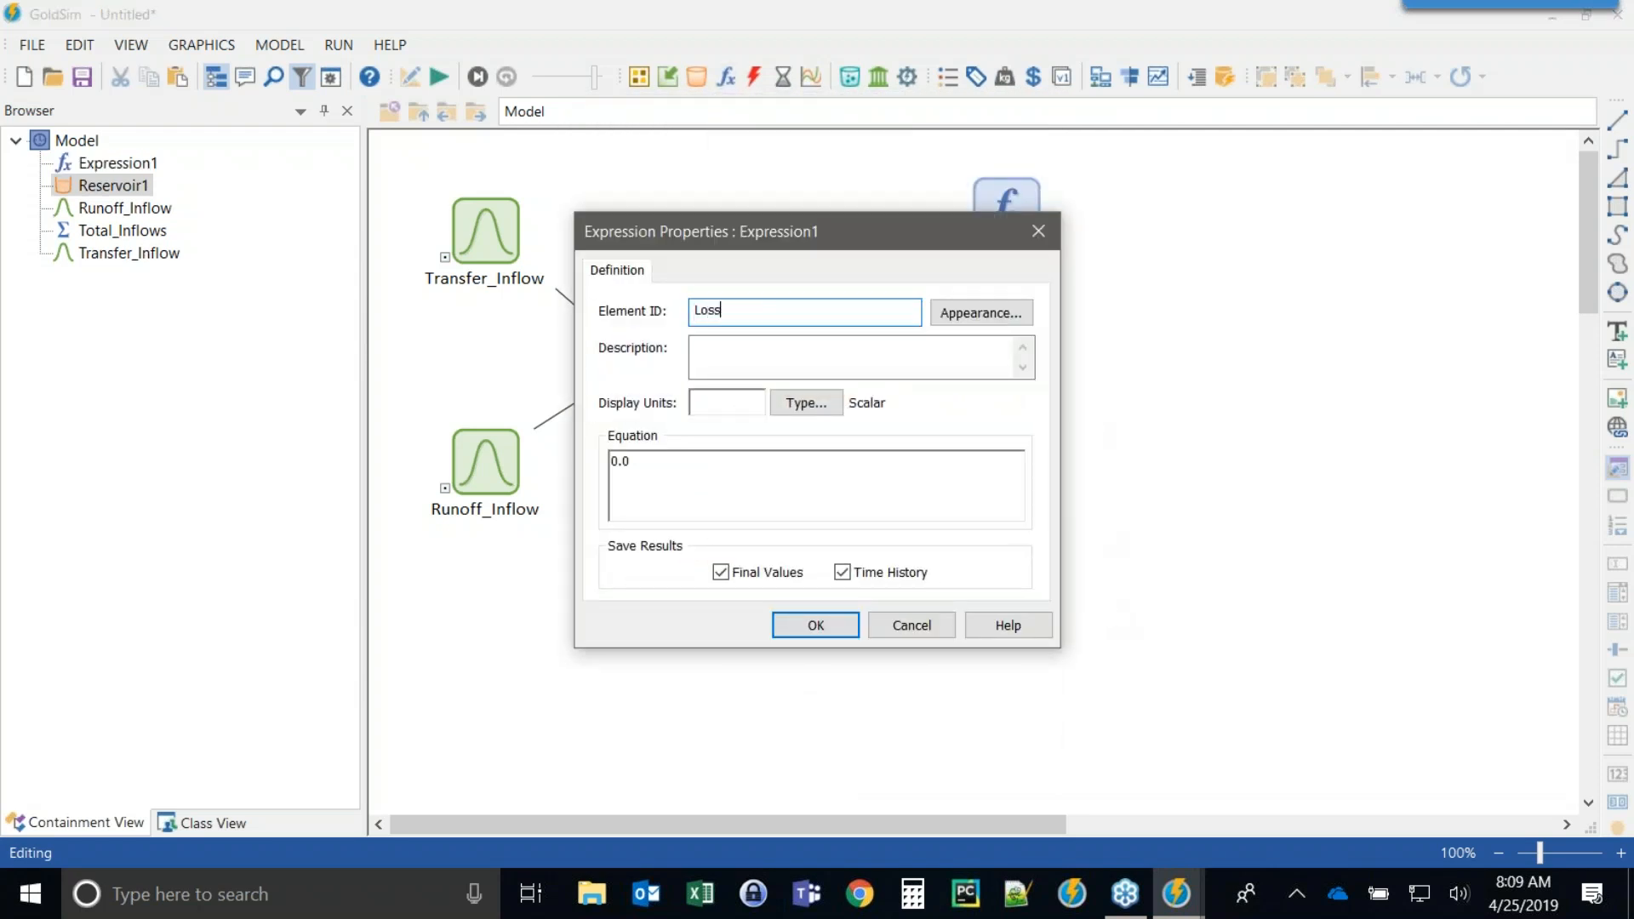
text(_Rate)
key(Tab)
key(Tab)
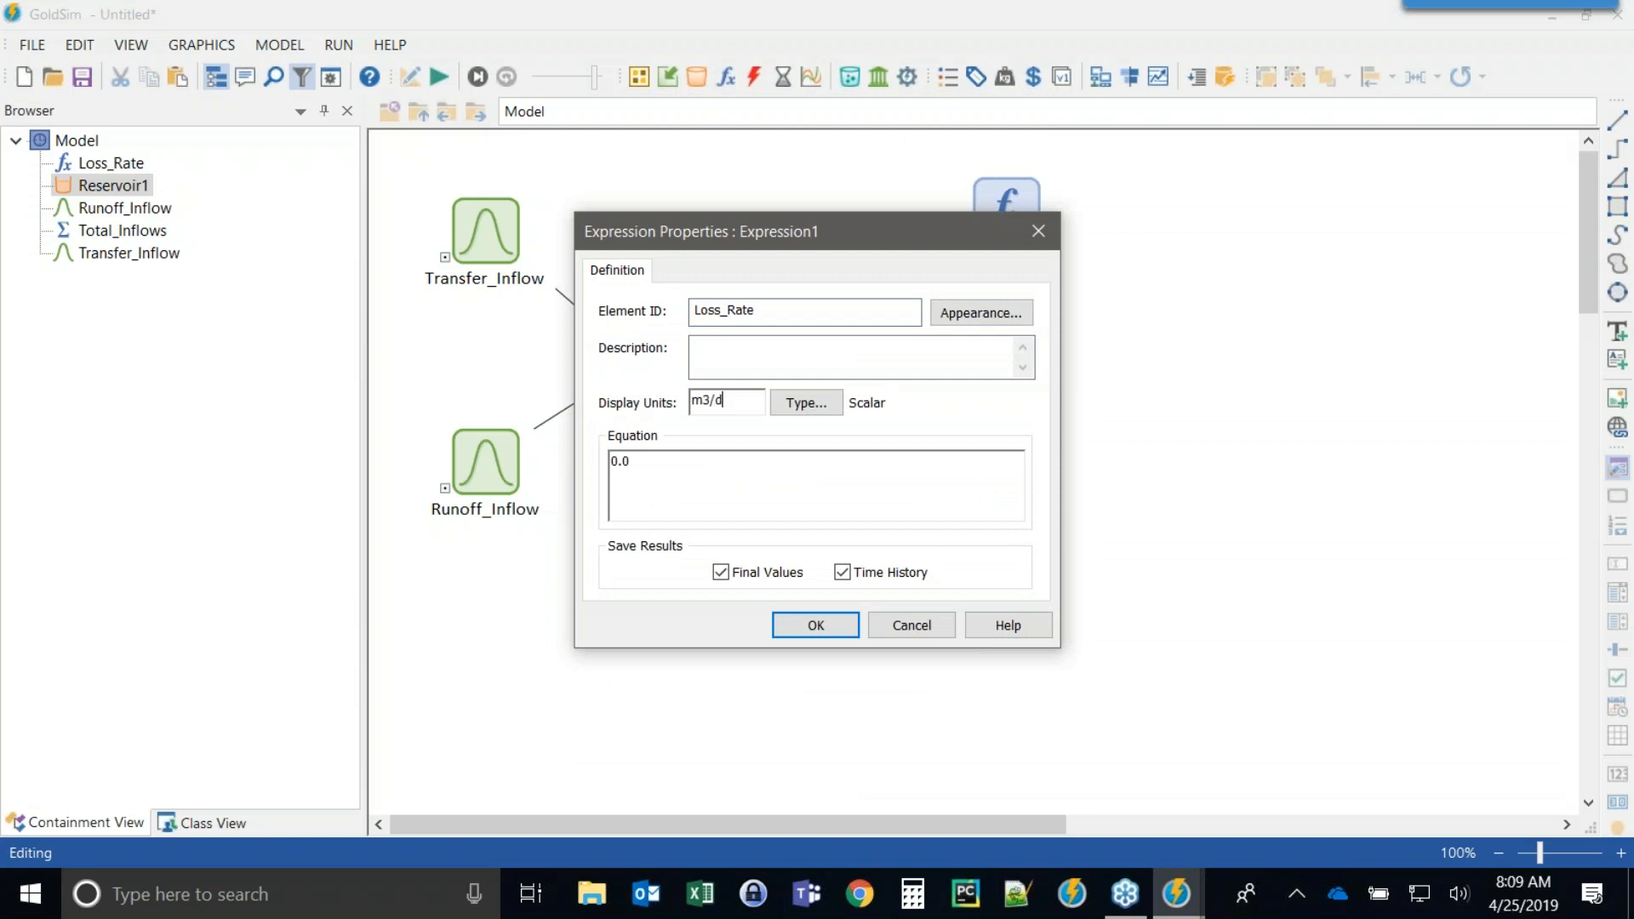
drag(815, 232, 458, 119)
drag(380, 358, 195, 358)
key(ctrl+v)
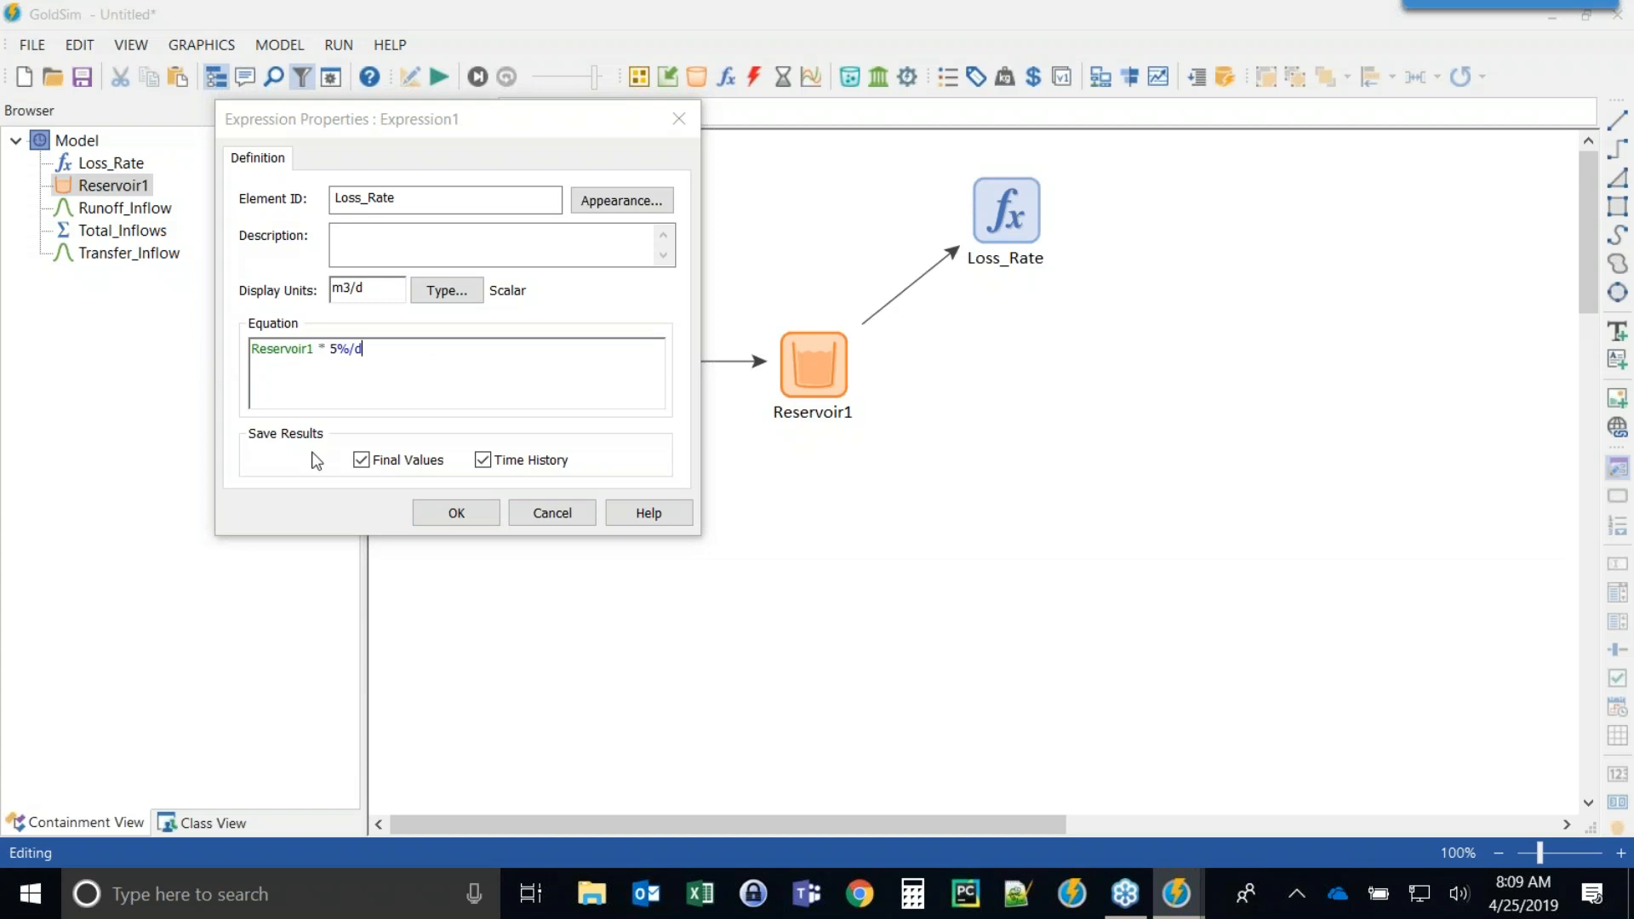
click(444, 515)
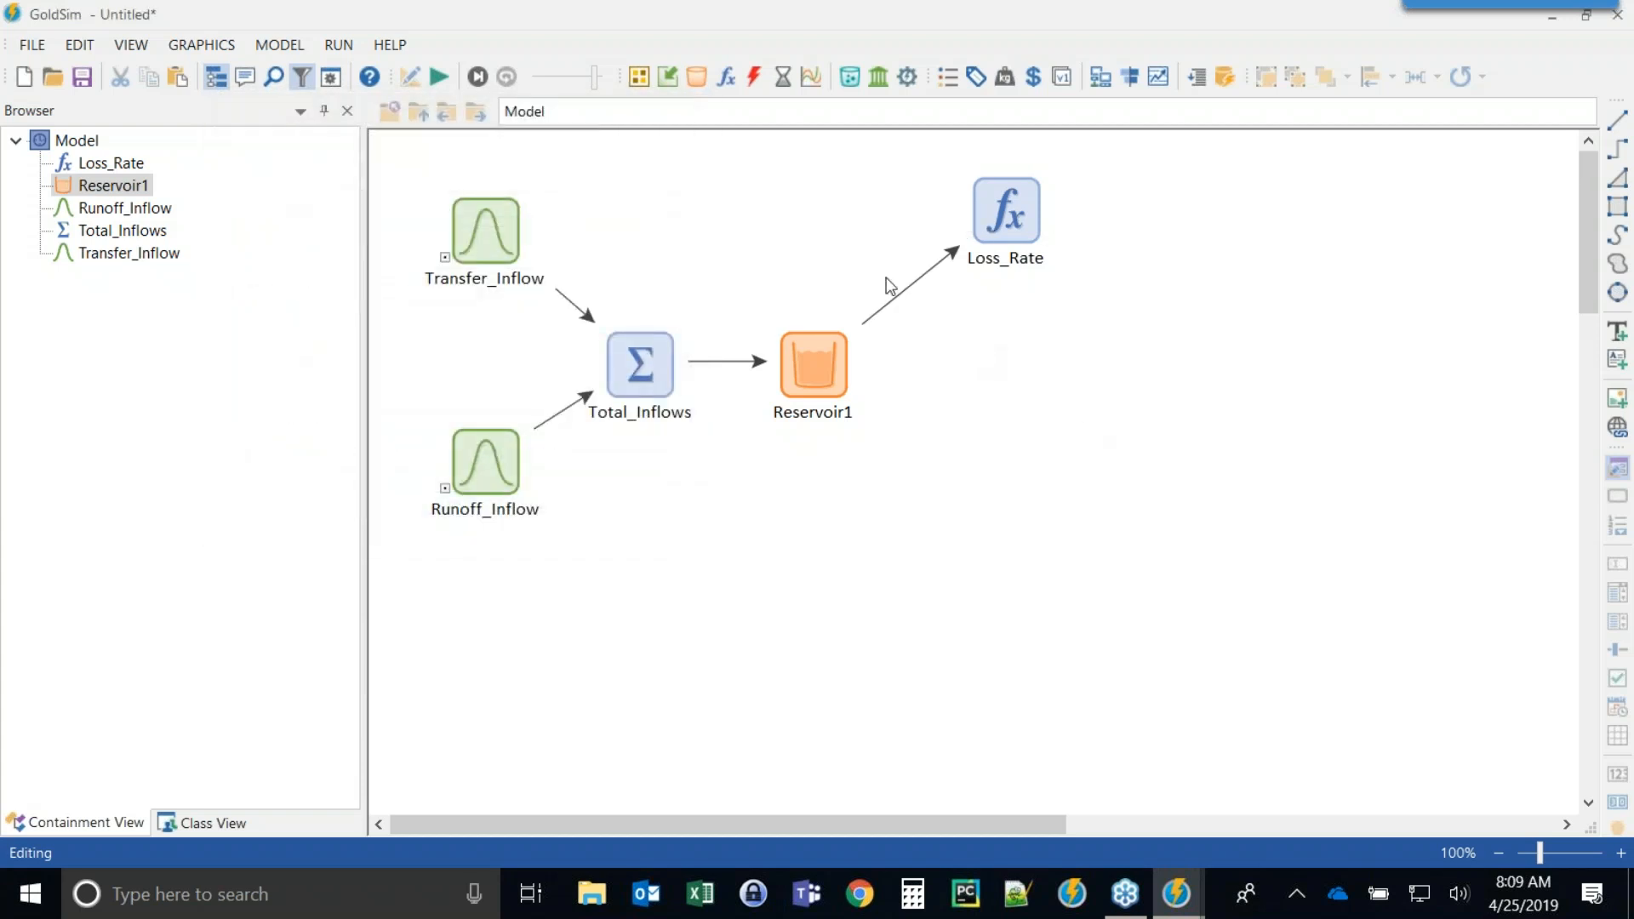
click(907, 284)
drag(908, 284, 885, 252)
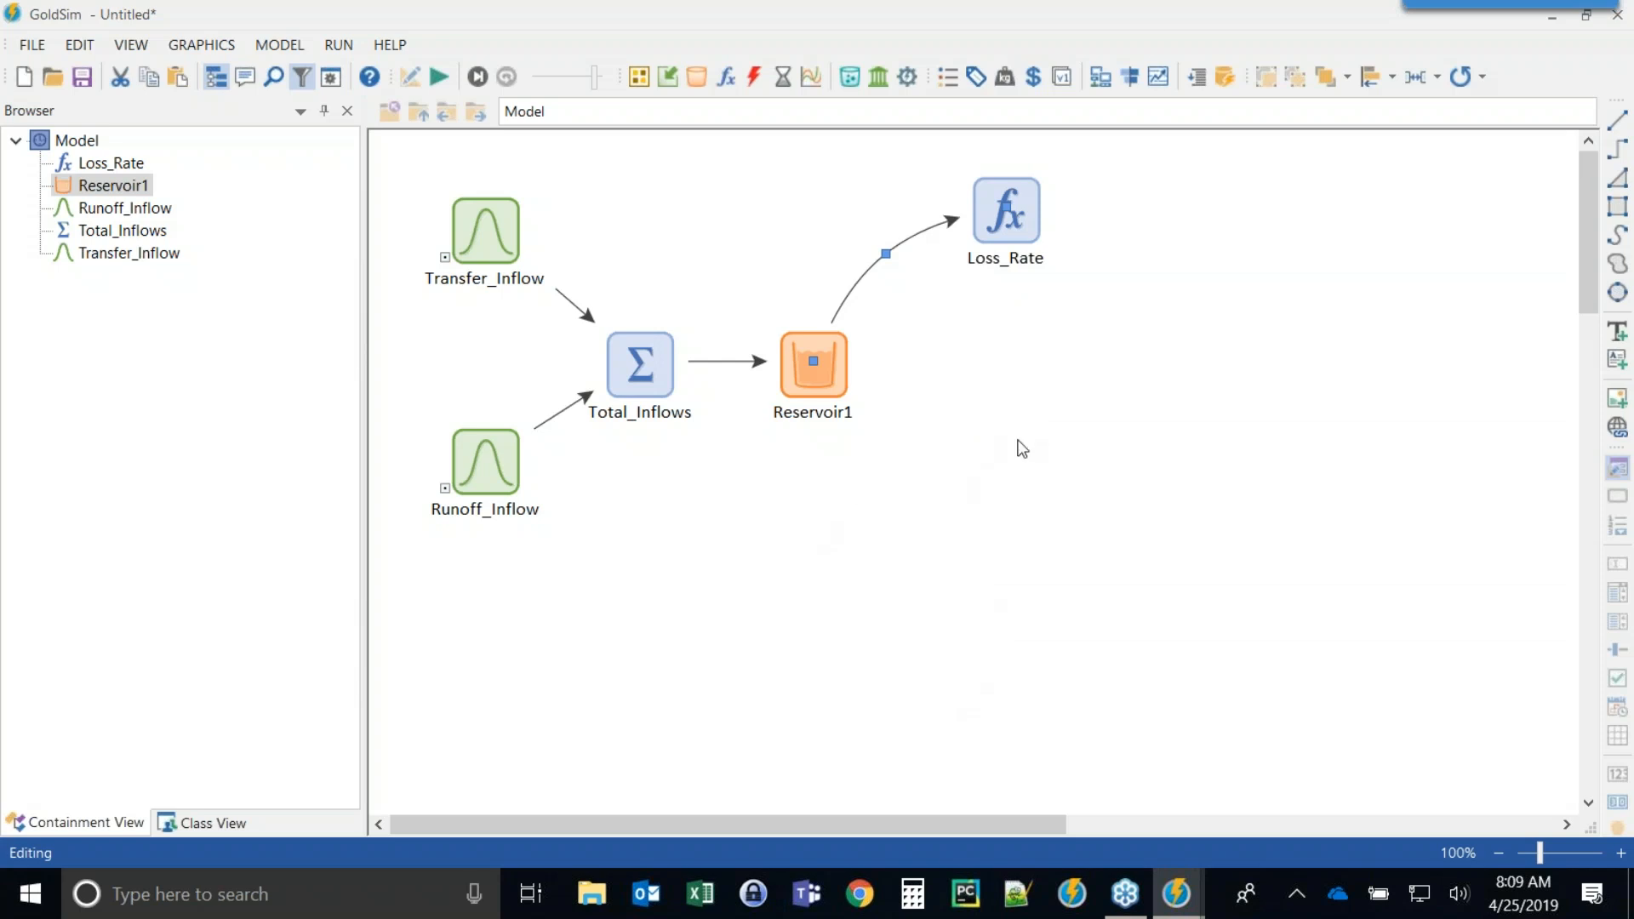
Insert a Data element named Mill_Demand with display units of m3/d below Reservoir1.
click(667, 83)
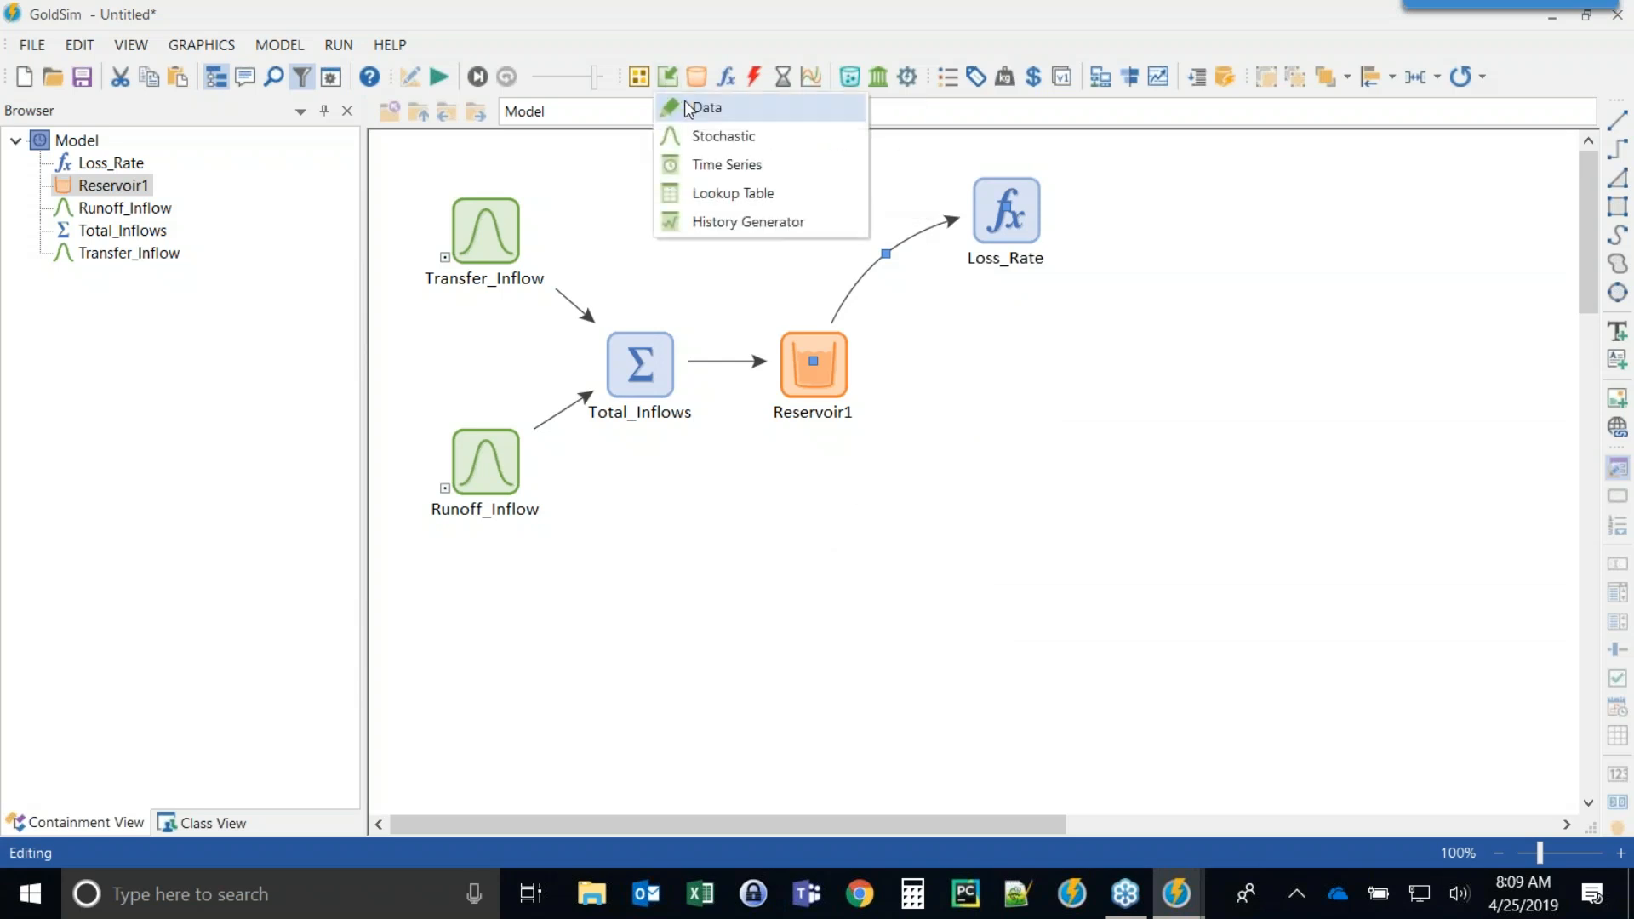
click(691, 107)
click(868, 660)
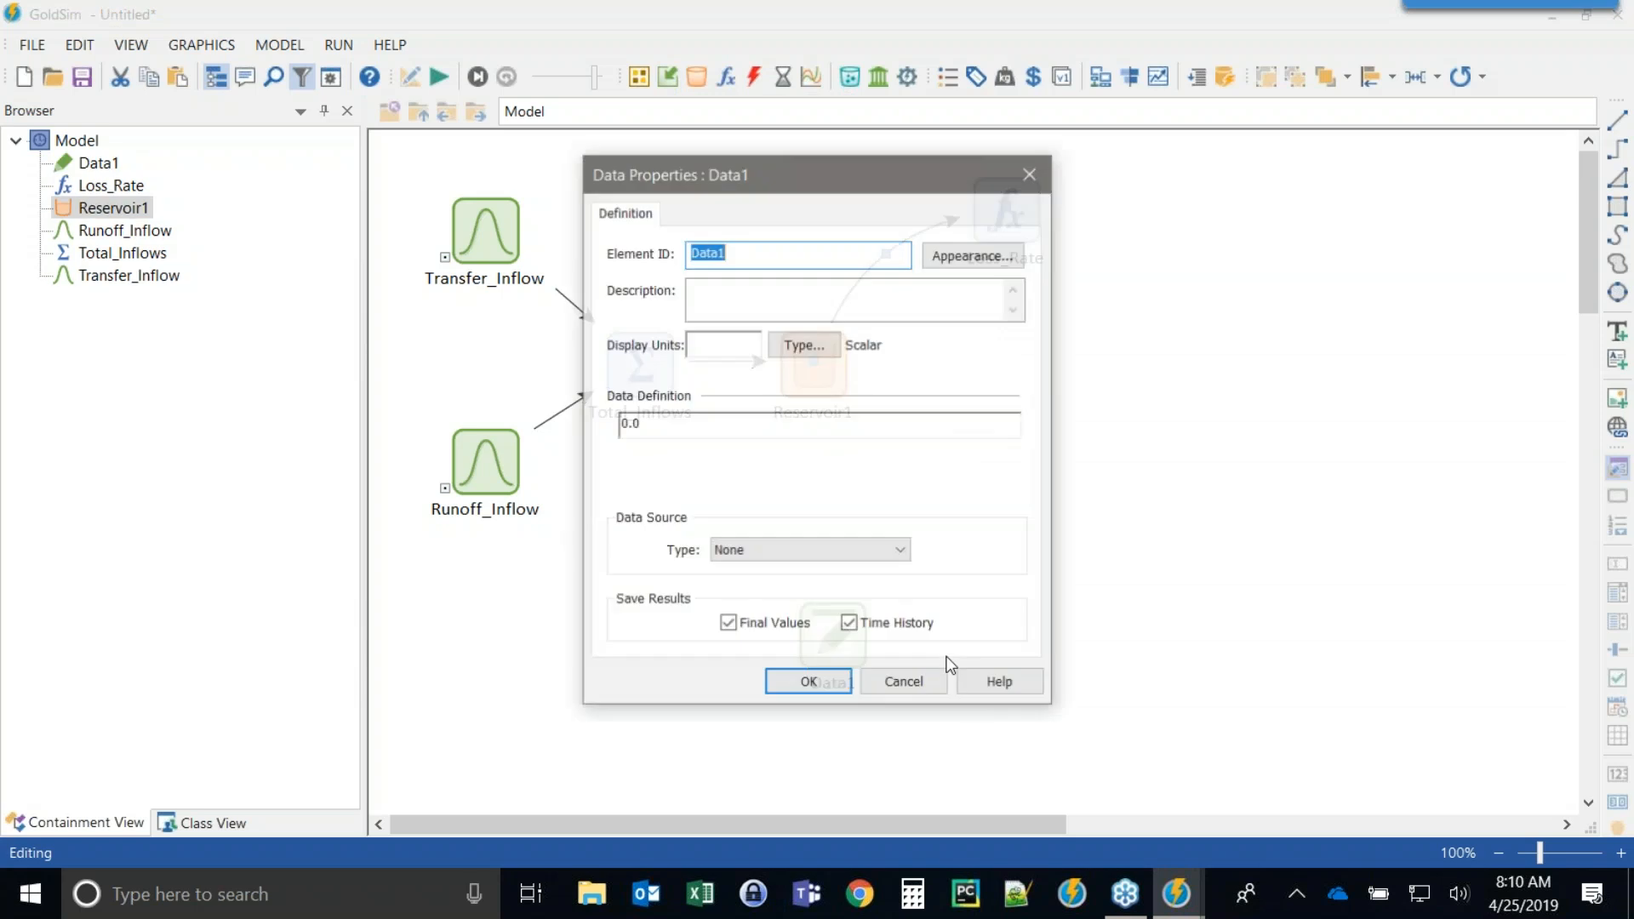
text(Mill_Demand)
click(730, 337)
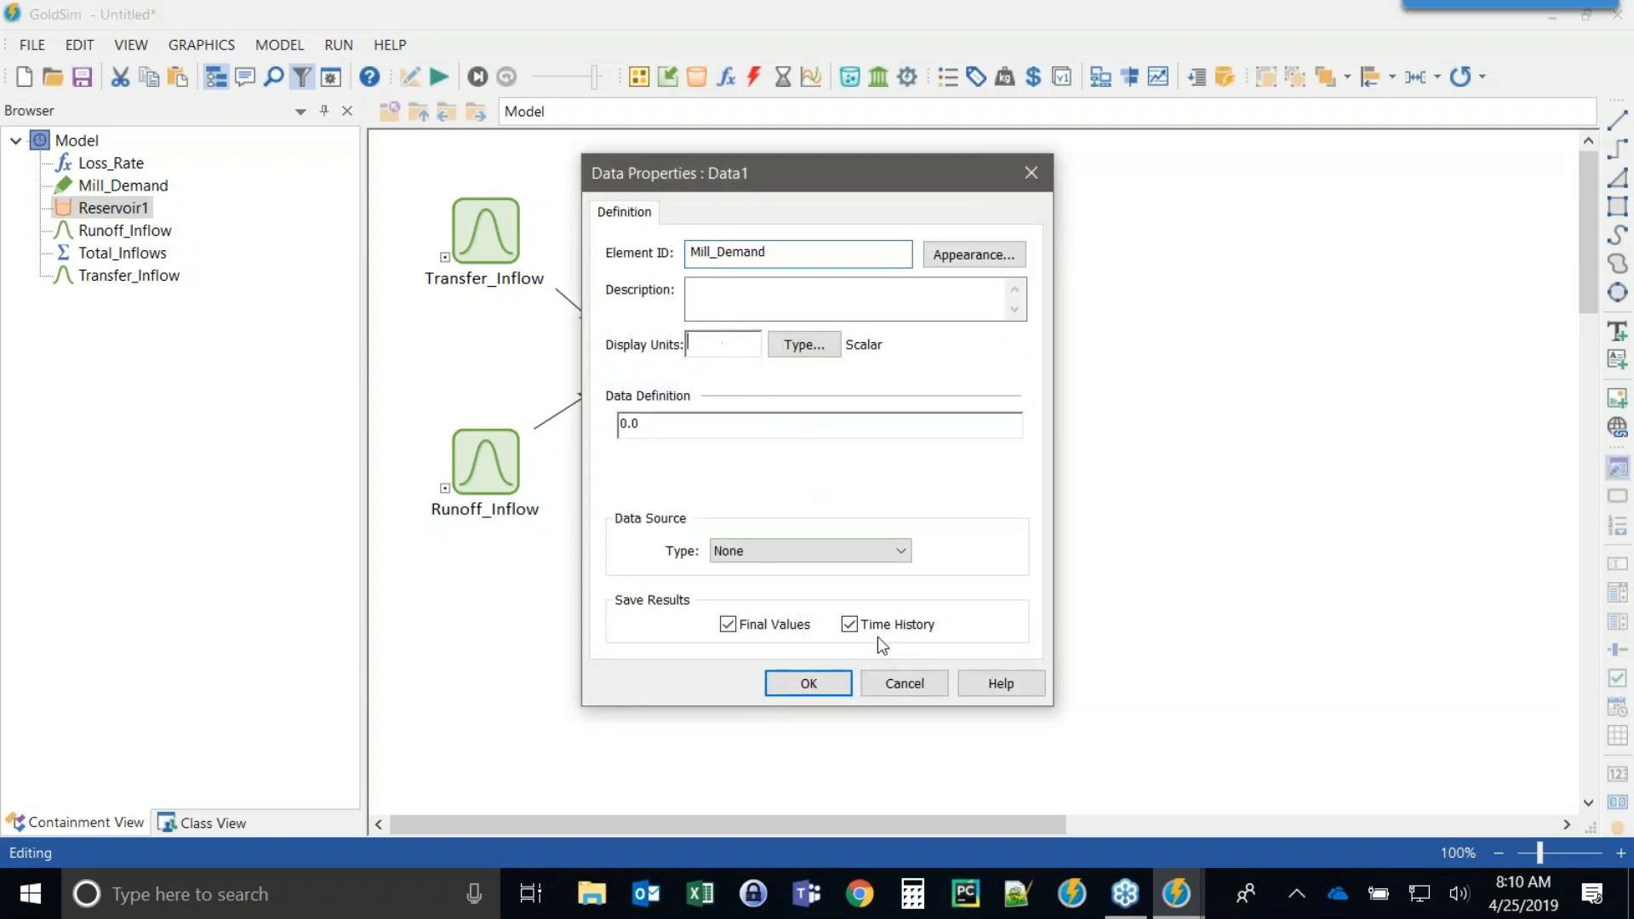
text(m)
drag(825, 182, 400, 111)
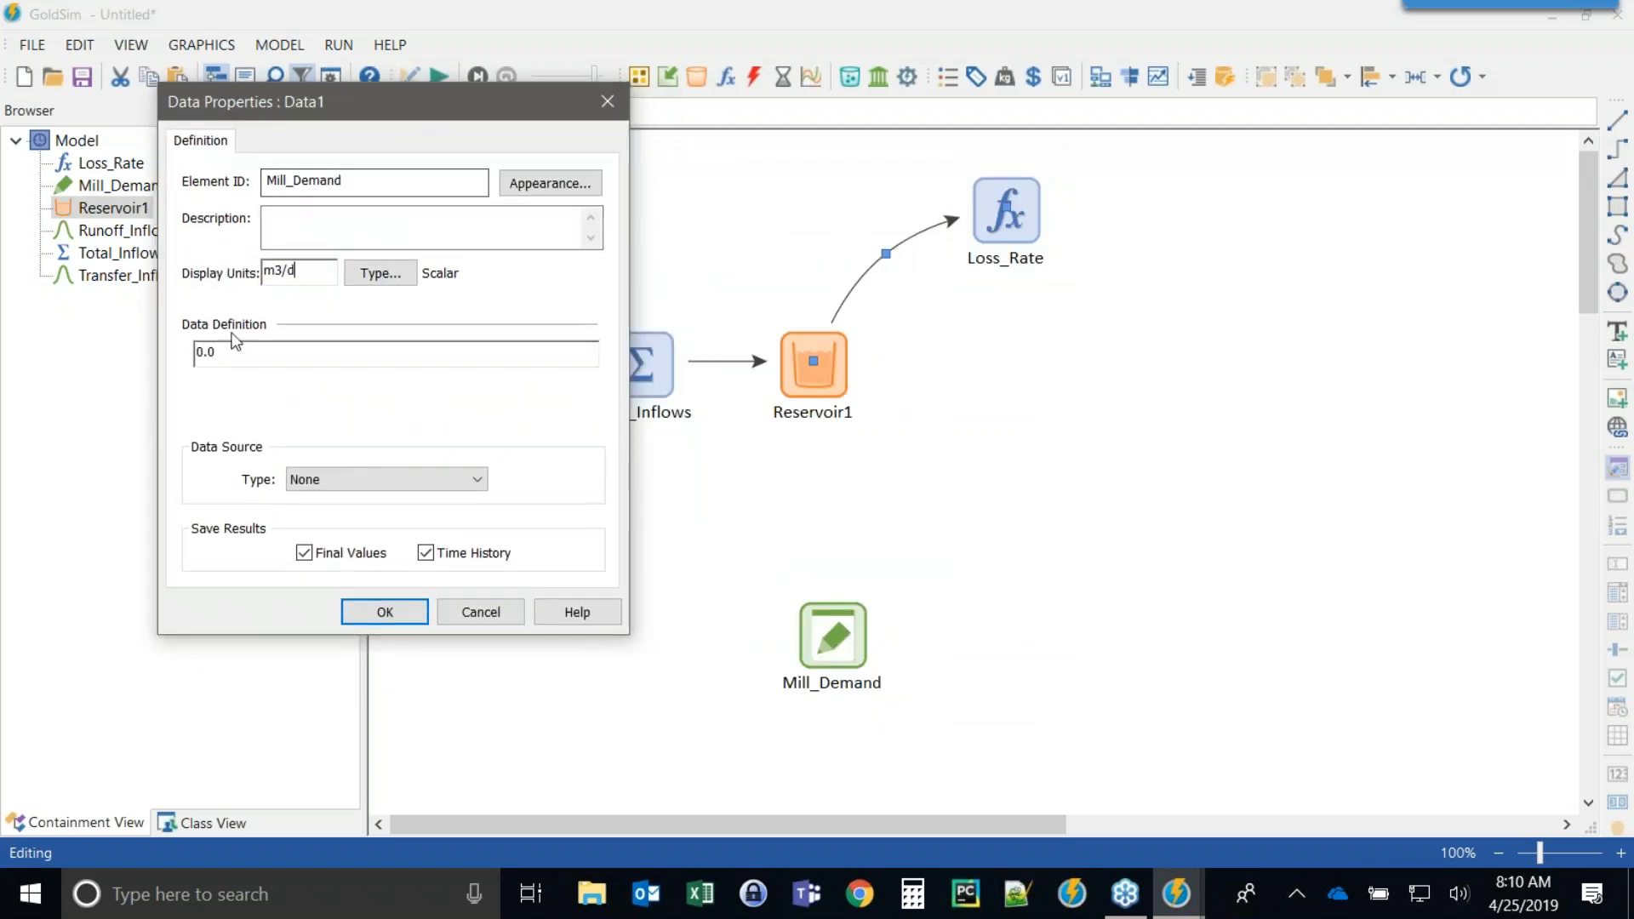
click(448, 612)
drag(809, 354, 777, 432)
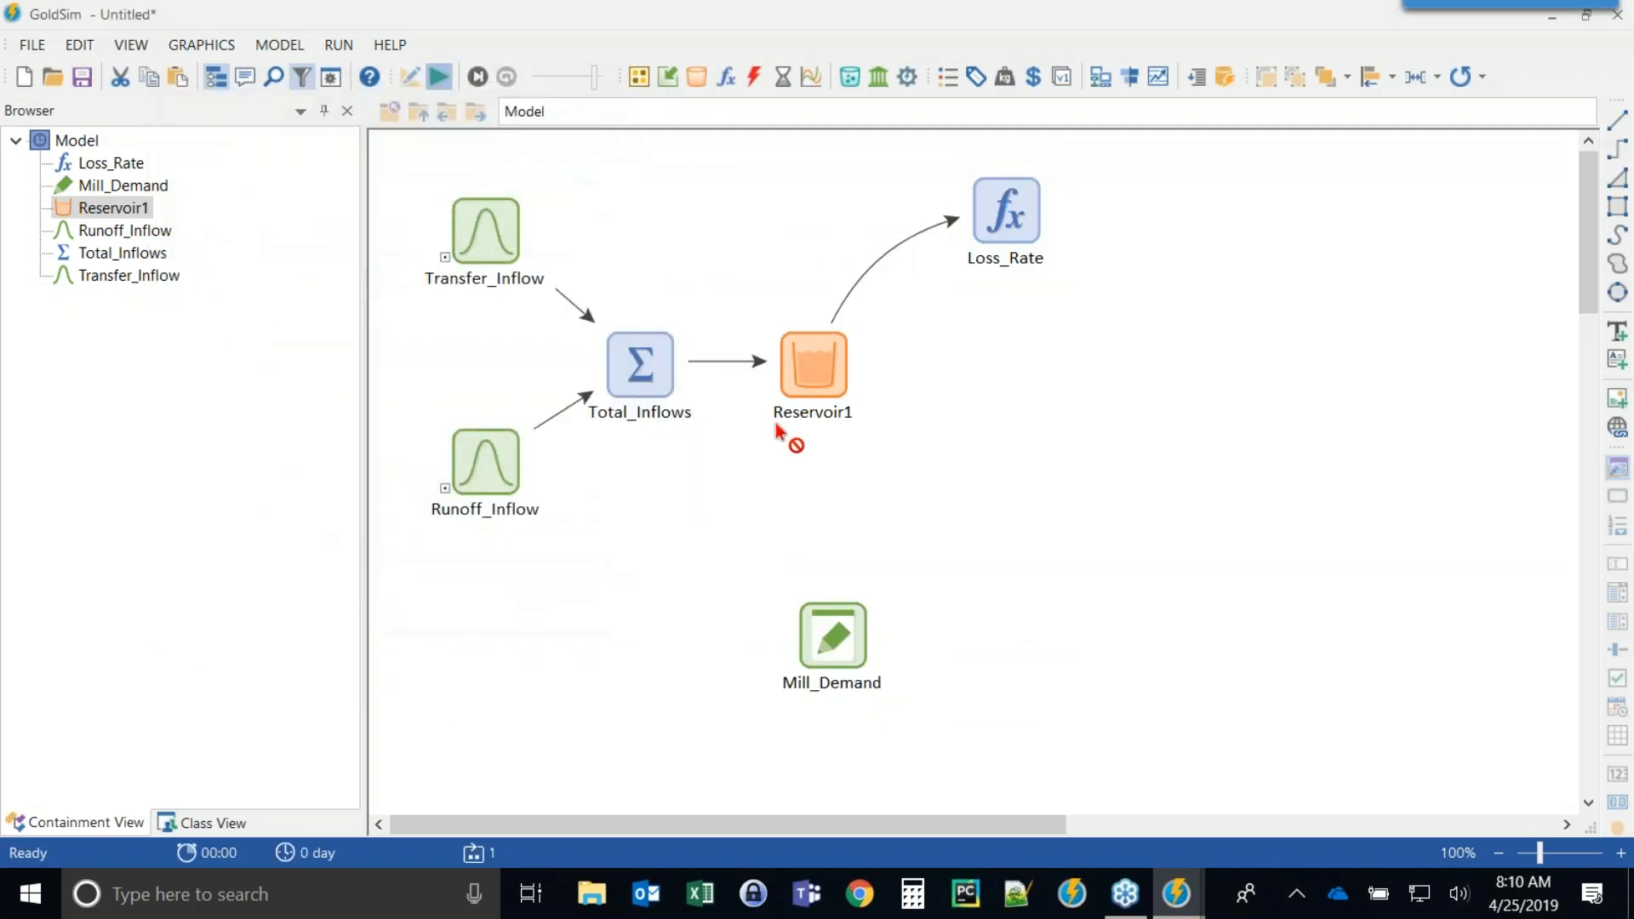
Run the simulation and view Total_Inflows' time history result chart.
key(F5)
click(811, 478)
click(640, 365)
right_click(627, 371)
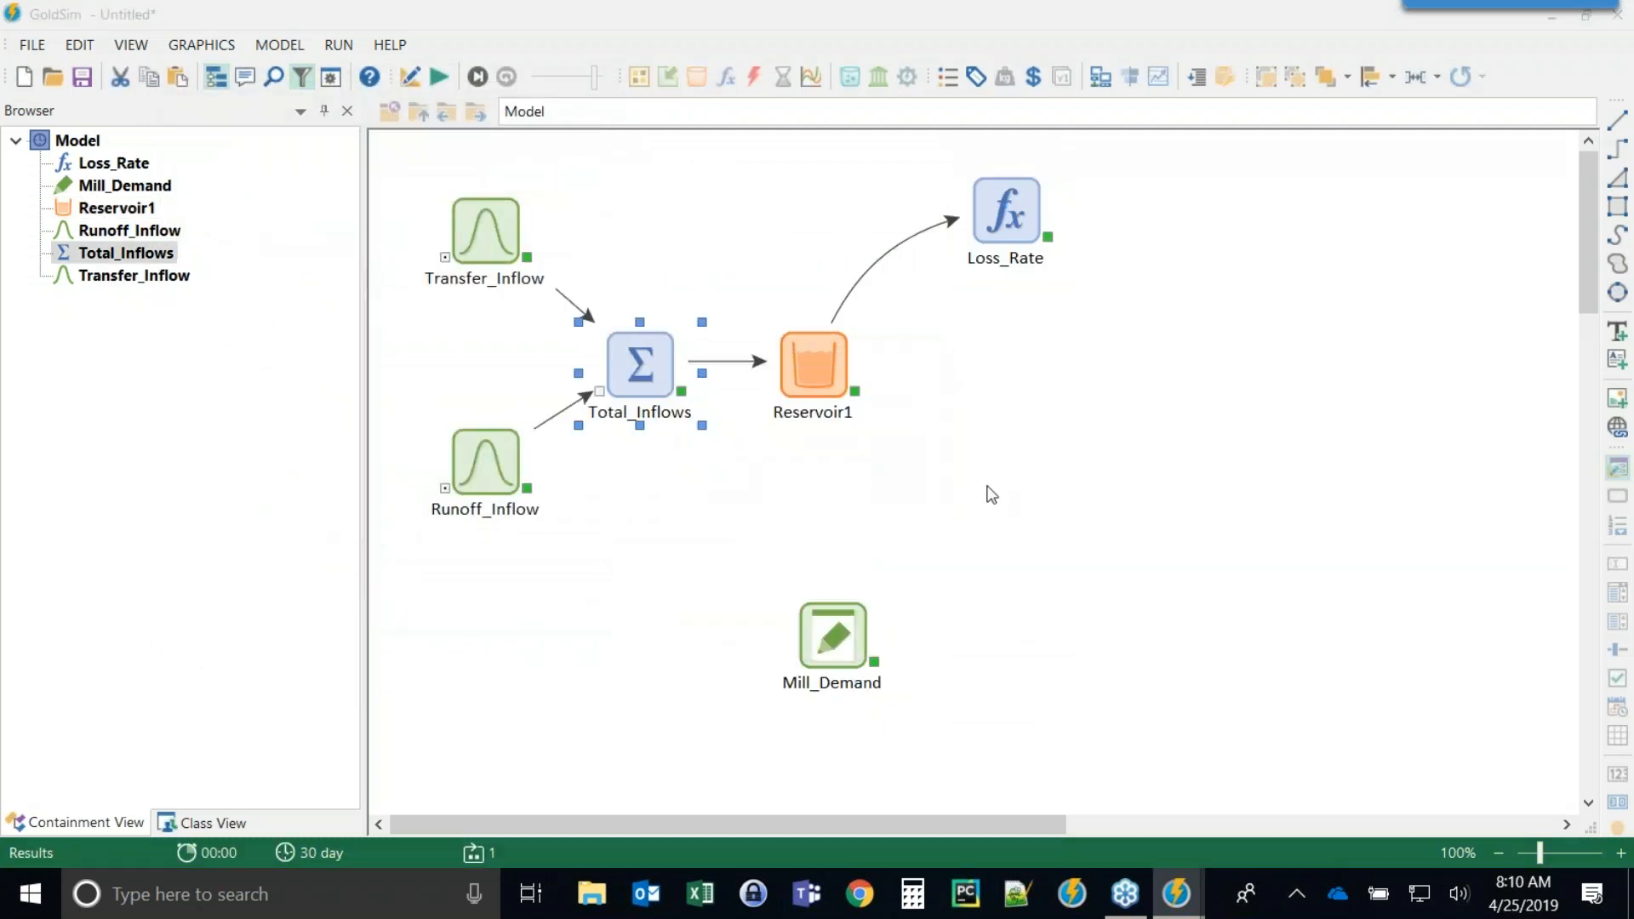
click(688, 392)
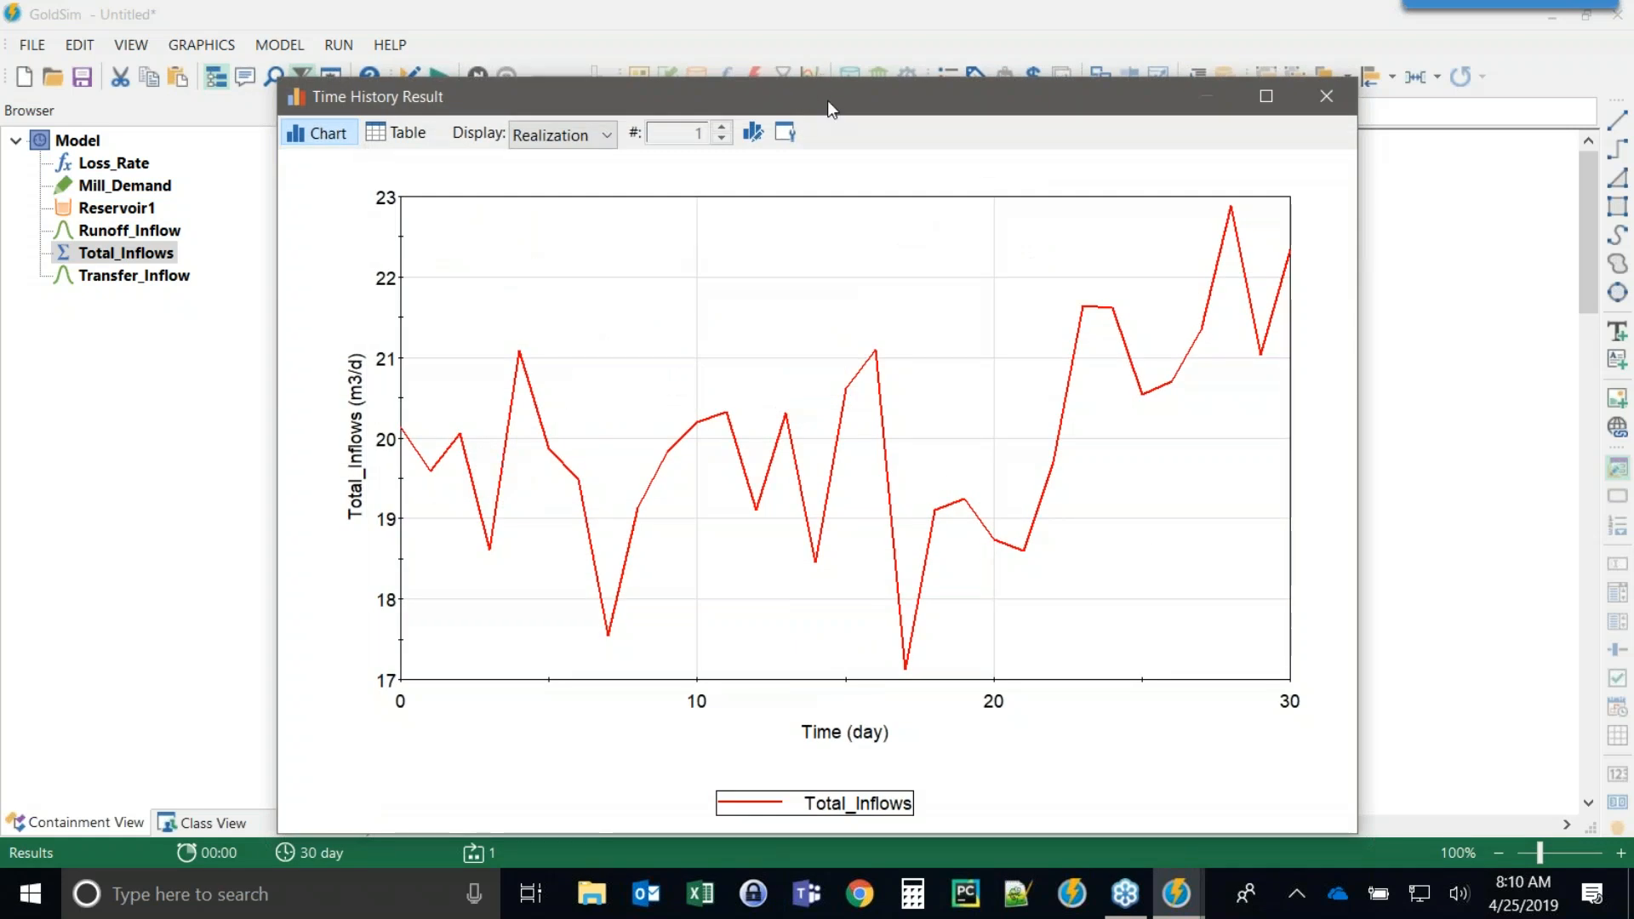
drag(832, 100, 540, 63)
click(1037, 56)
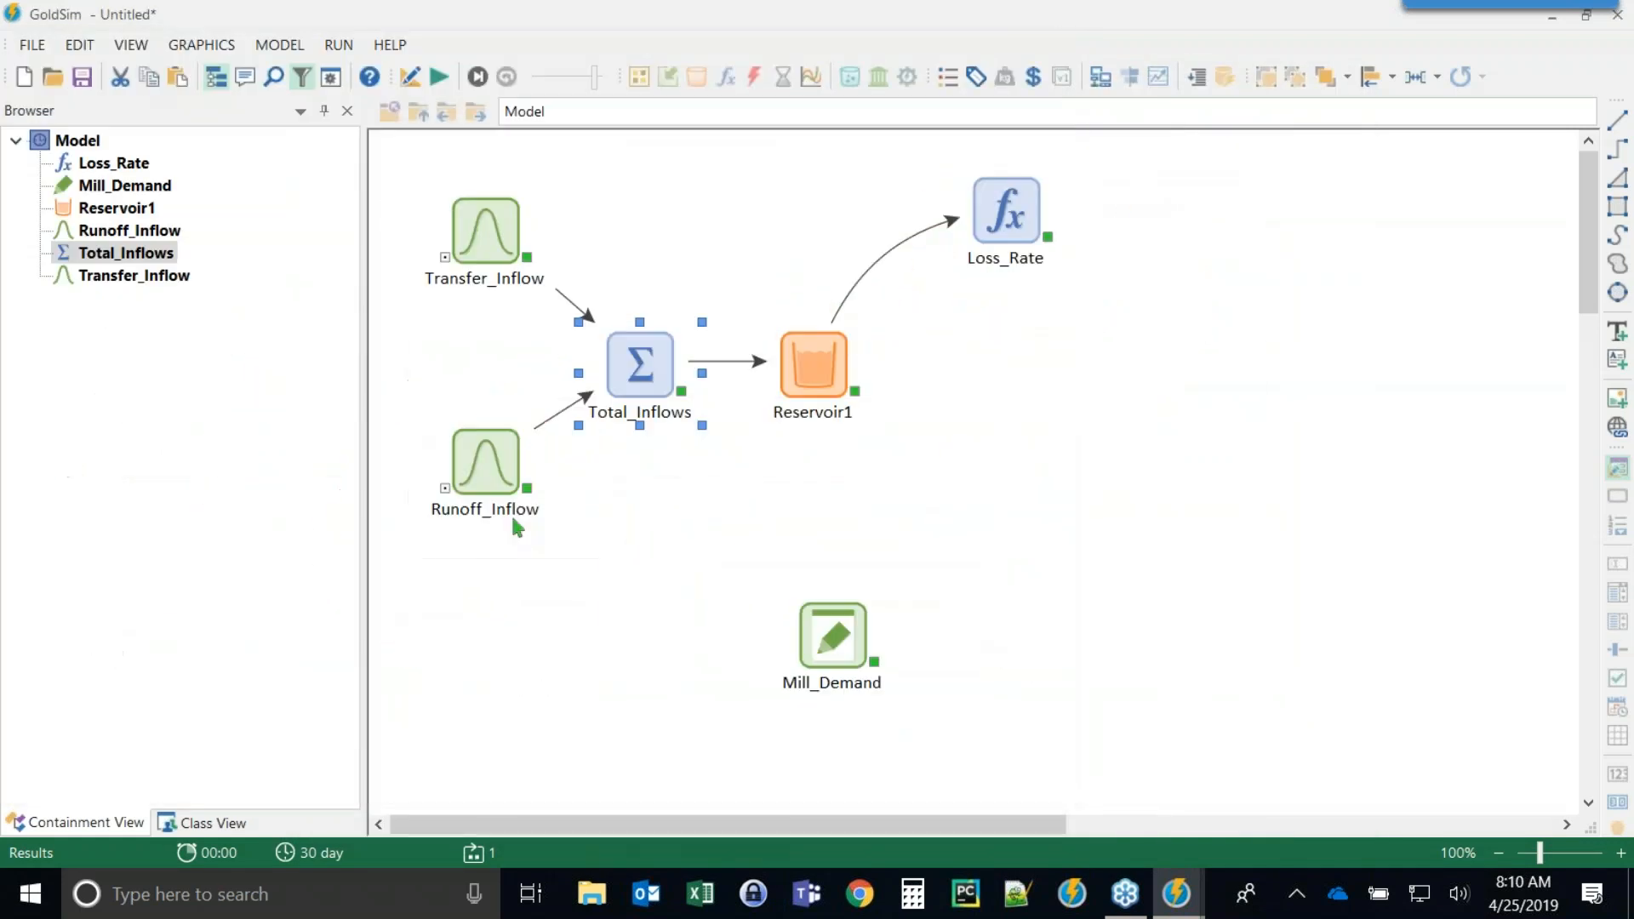
Set Mill_Demand's data definition to 18 m3/d and move it below Loss_Rate.
click(464, 568)
double_click(812, 640)
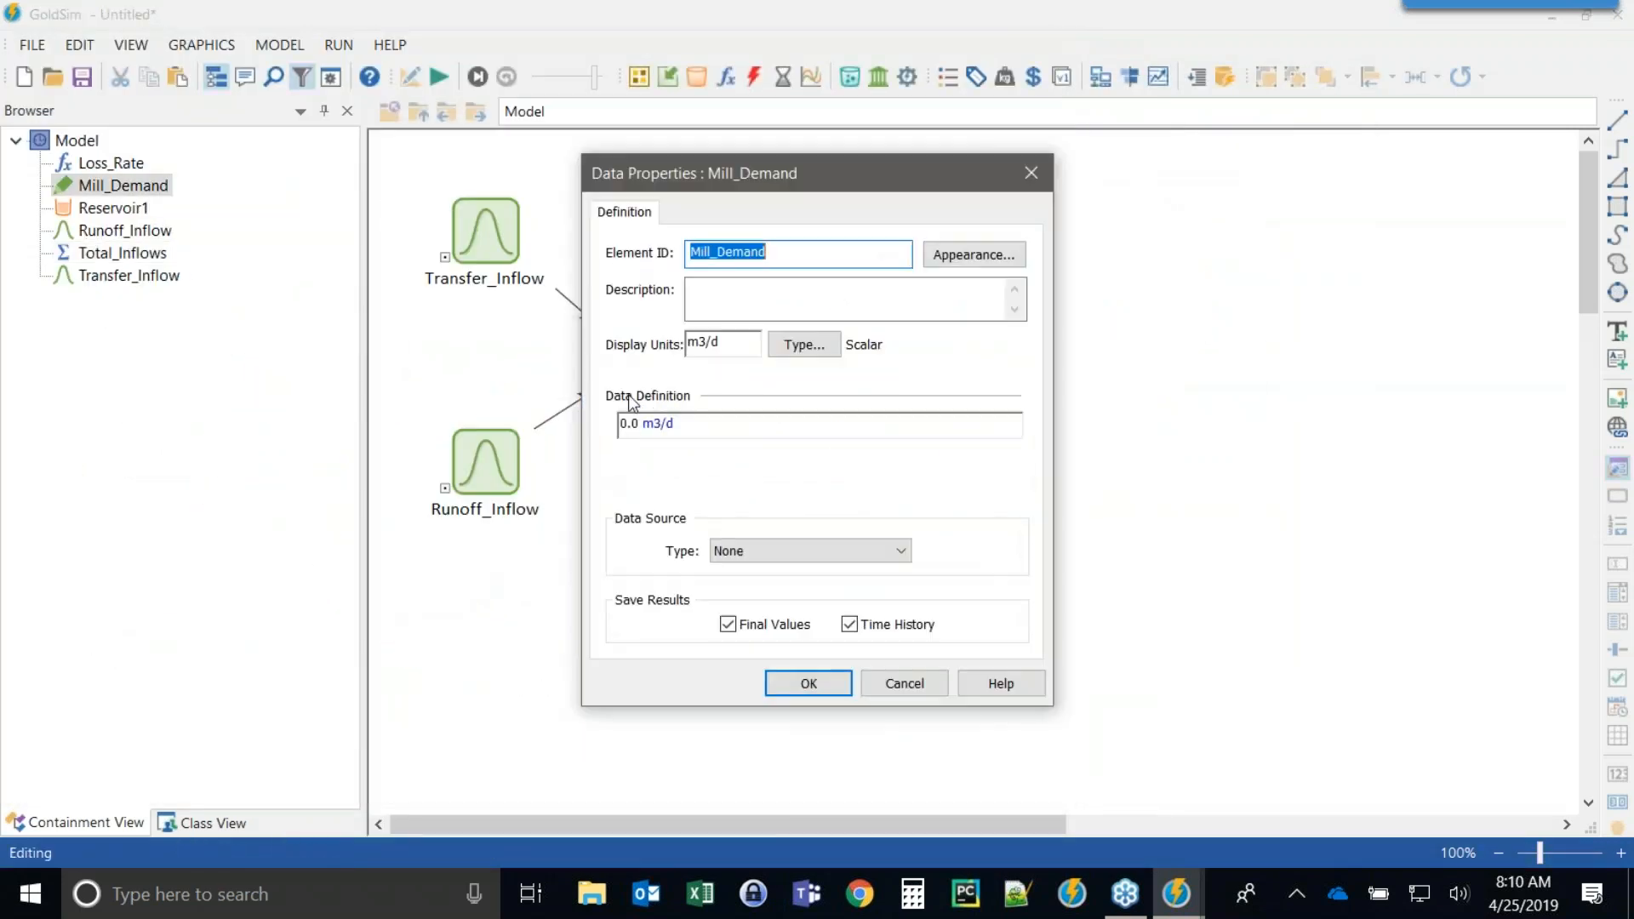
double_click(629, 423)
text(18)
click(824, 691)
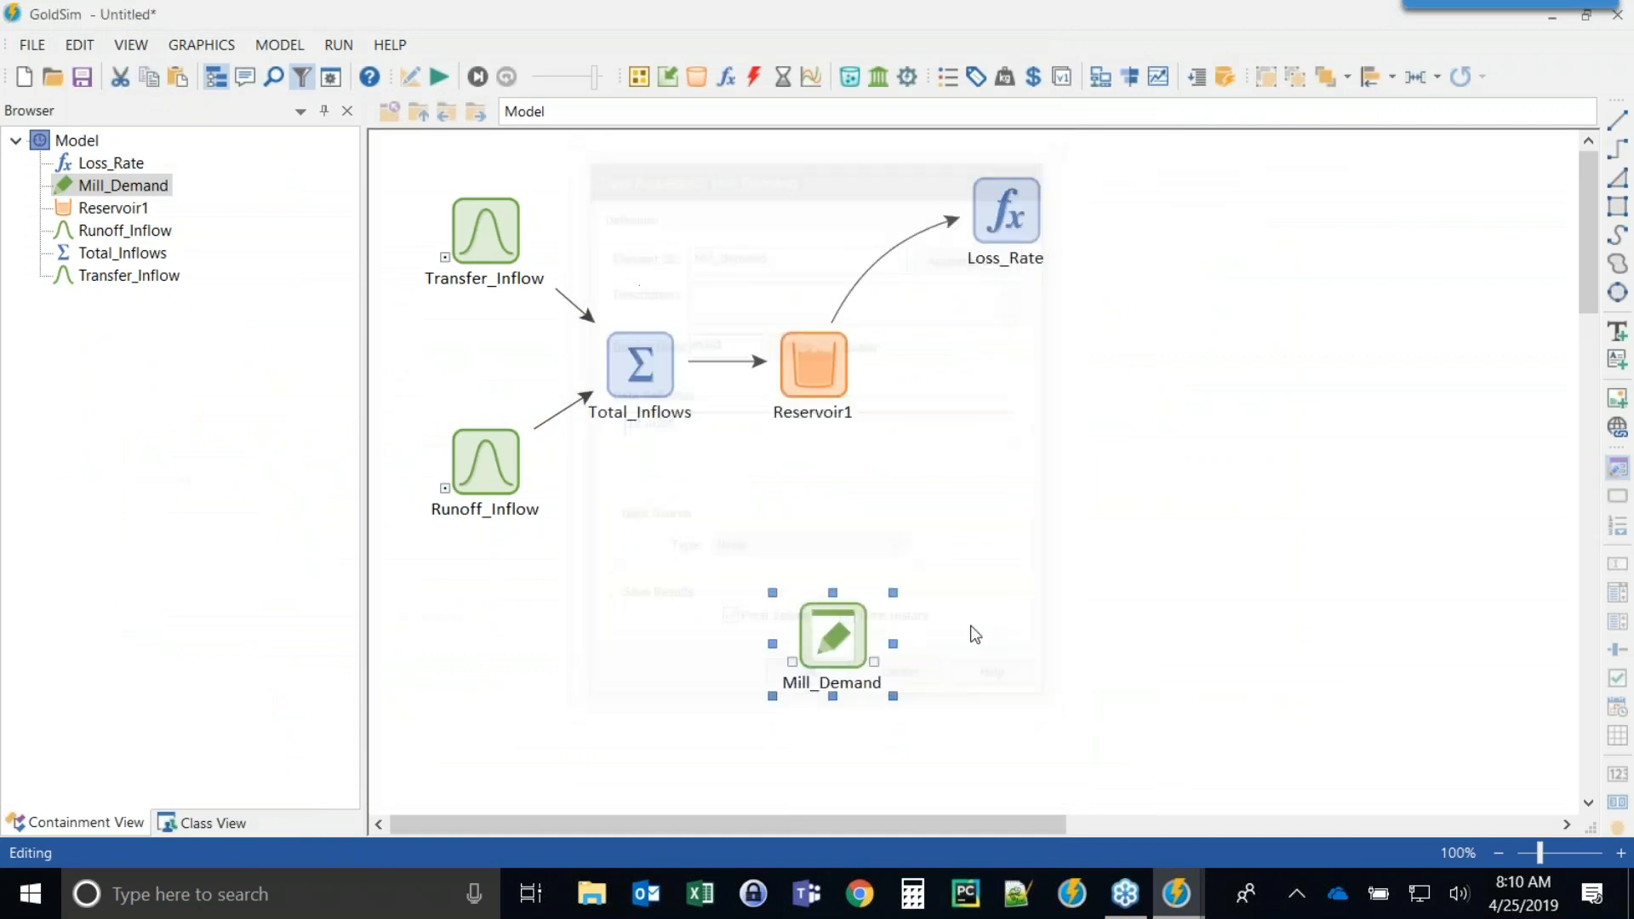
drag(837, 621, 1012, 488)
click(1099, 481)
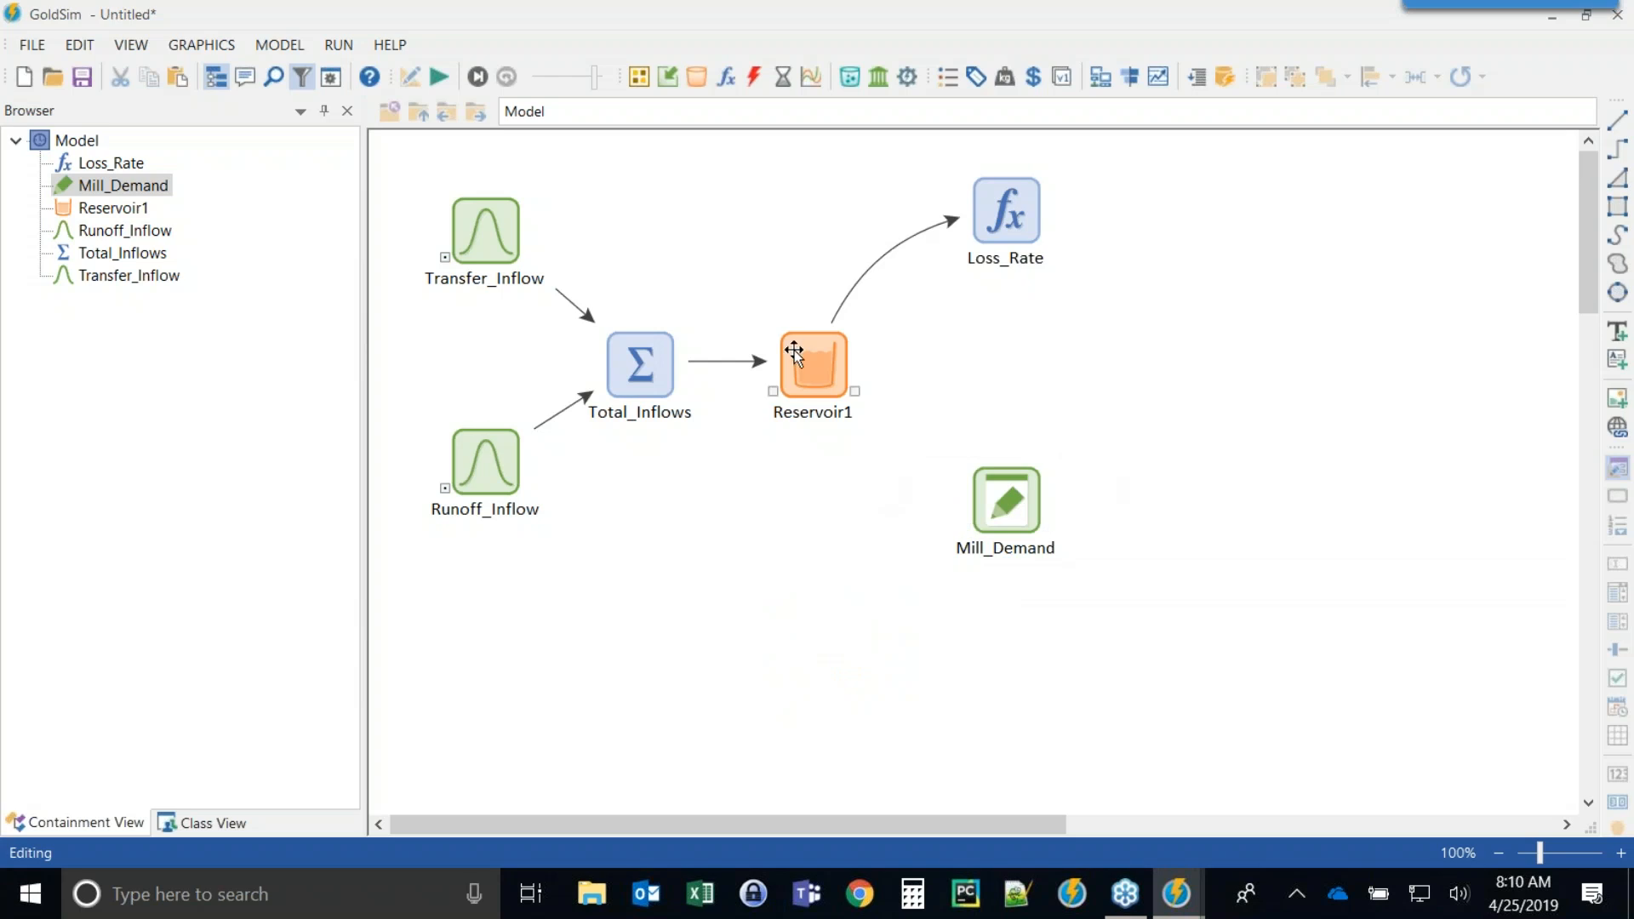
Set Reservoir1's withdrawal rate of change to Loss_Rate + Mill_Demand.
double_click(822, 349)
drag(826, 134, 460, 35)
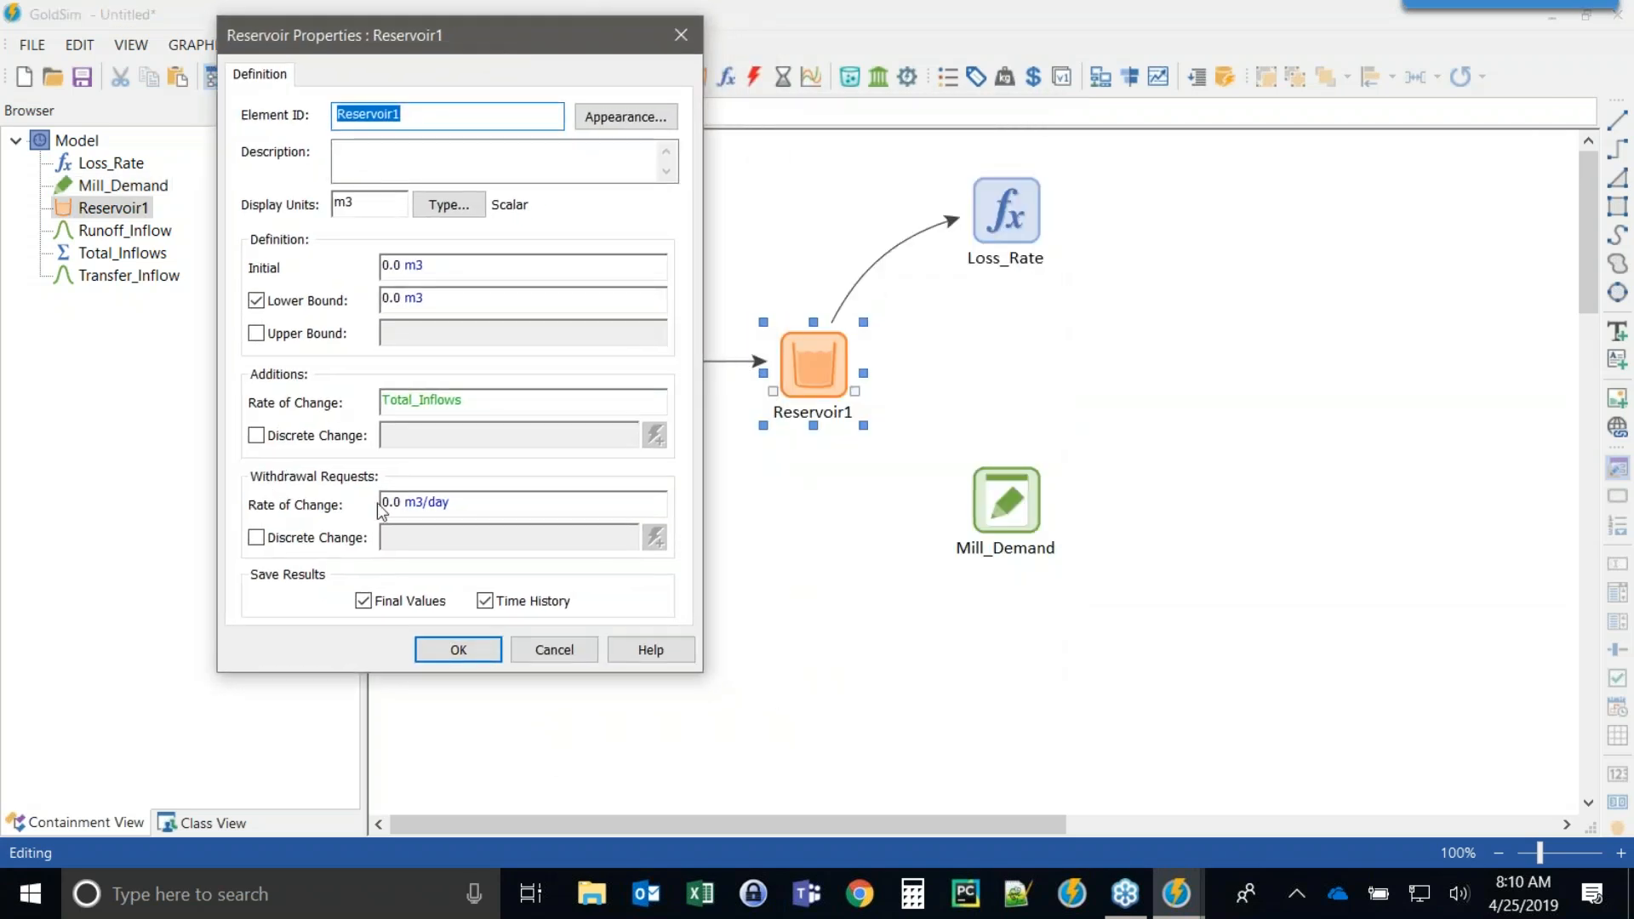
click(466, 502)
text(Loss_Rate)
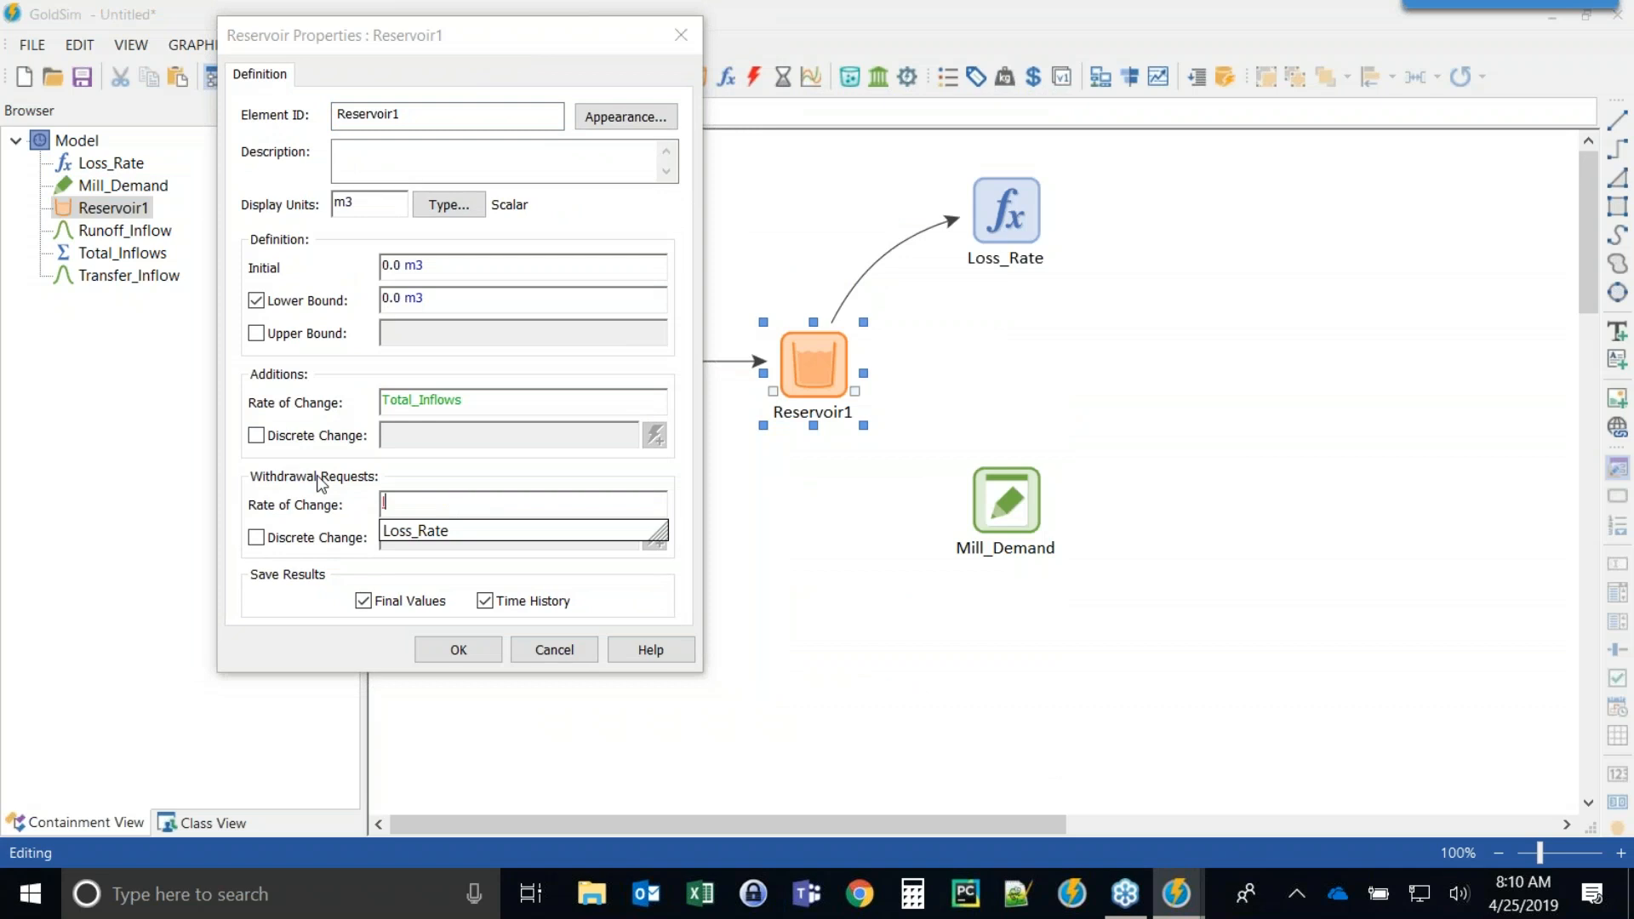
text( + )
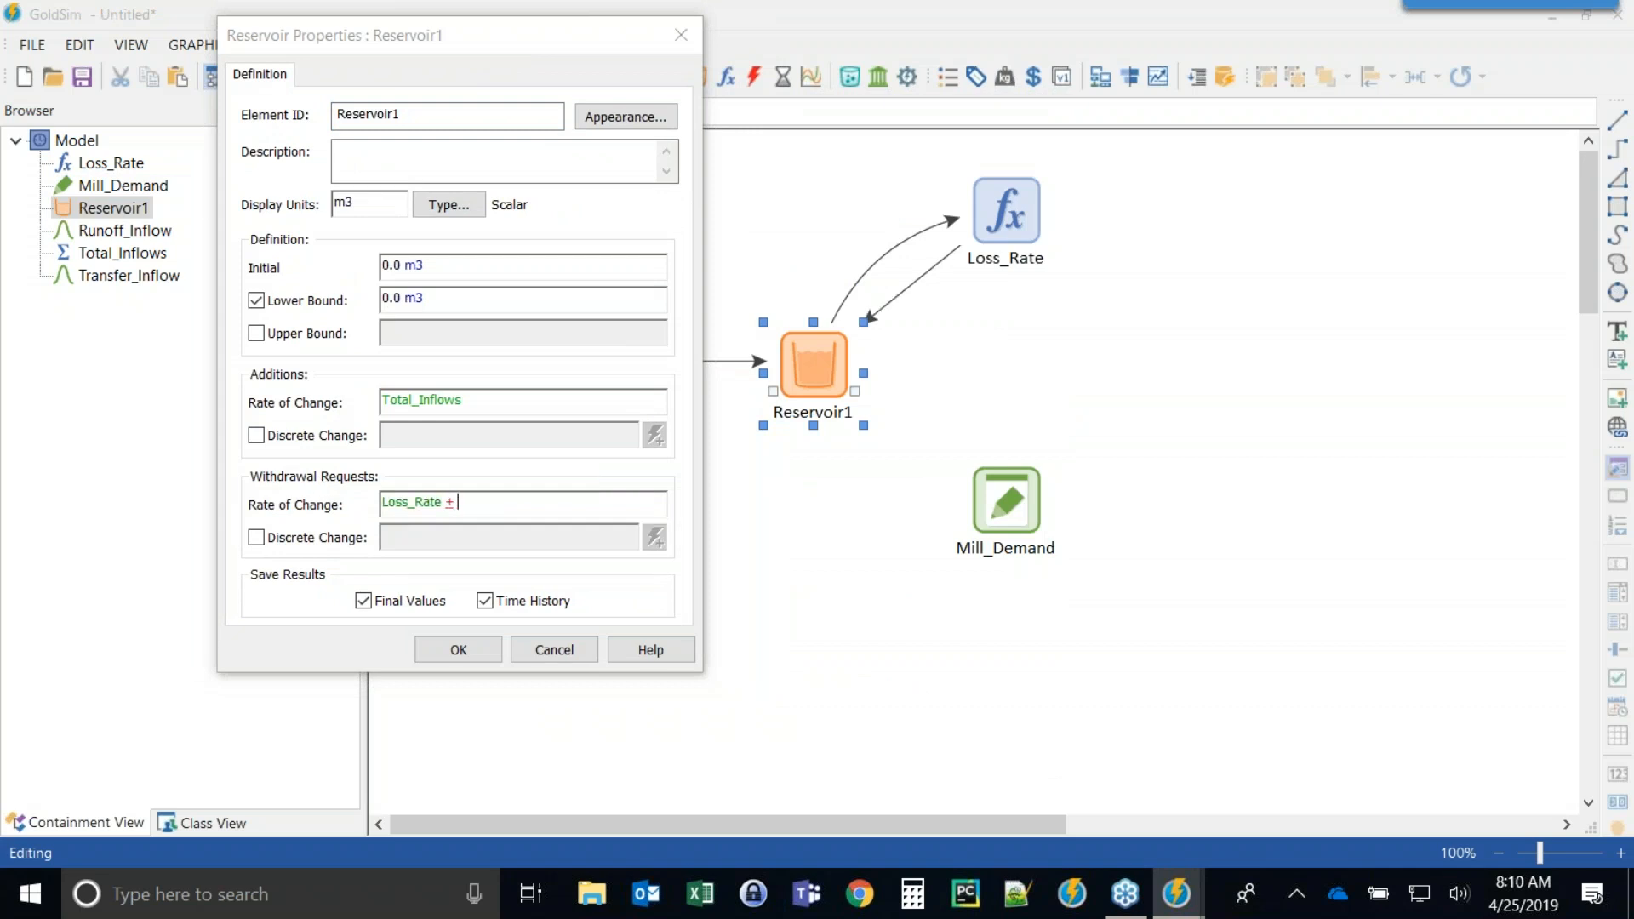
text(Mill_Demand)
key(Return)
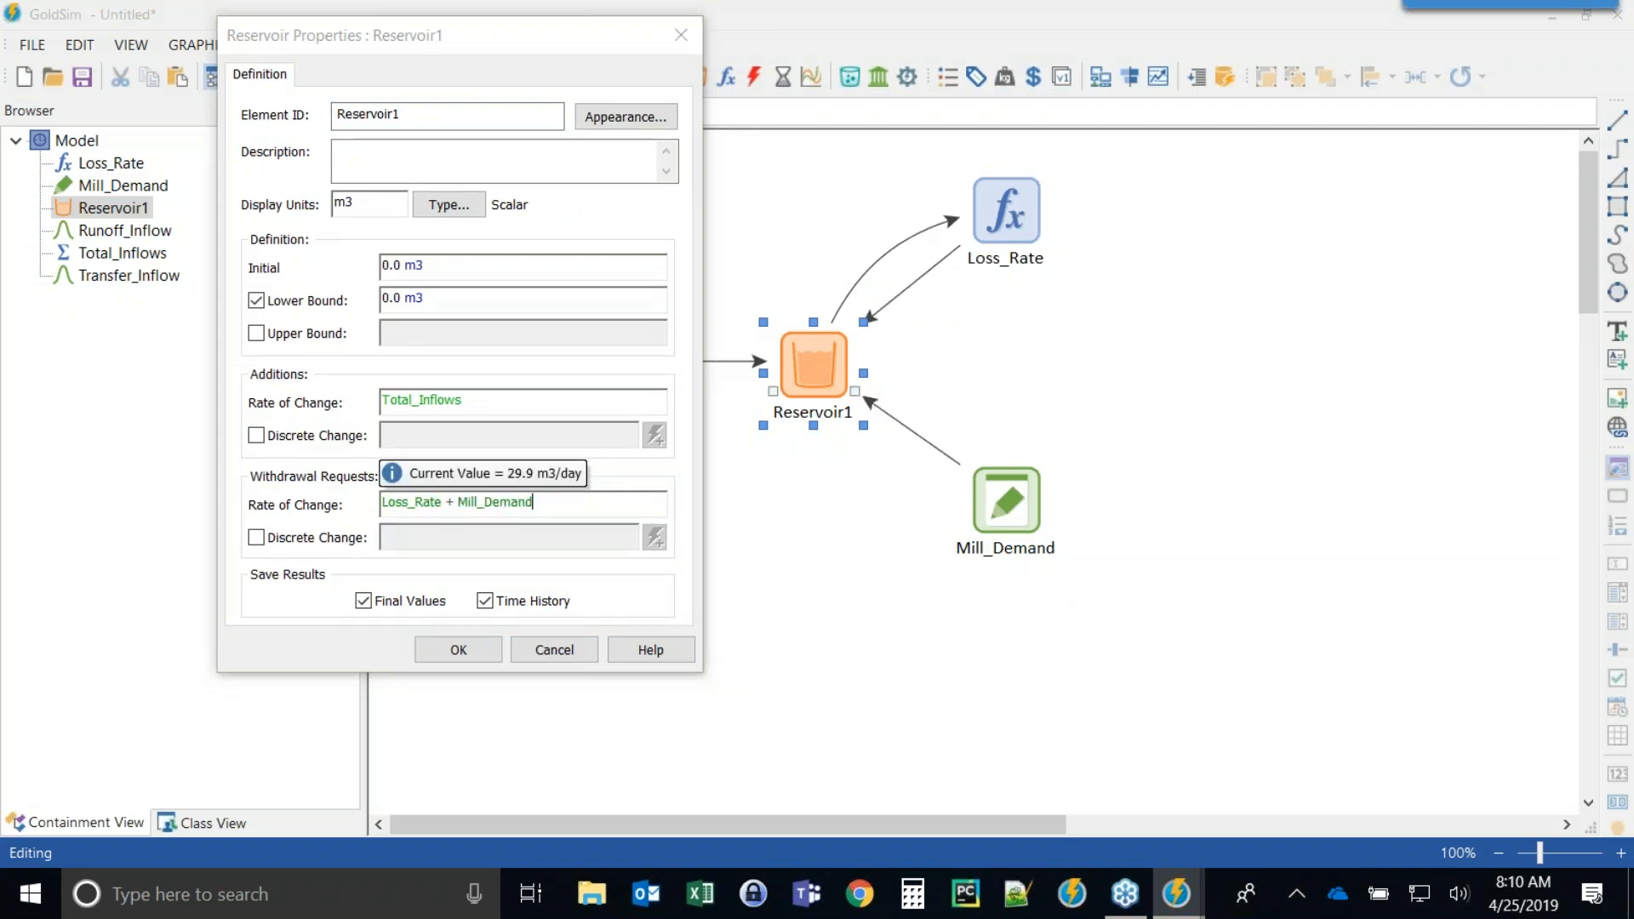
click(434, 651)
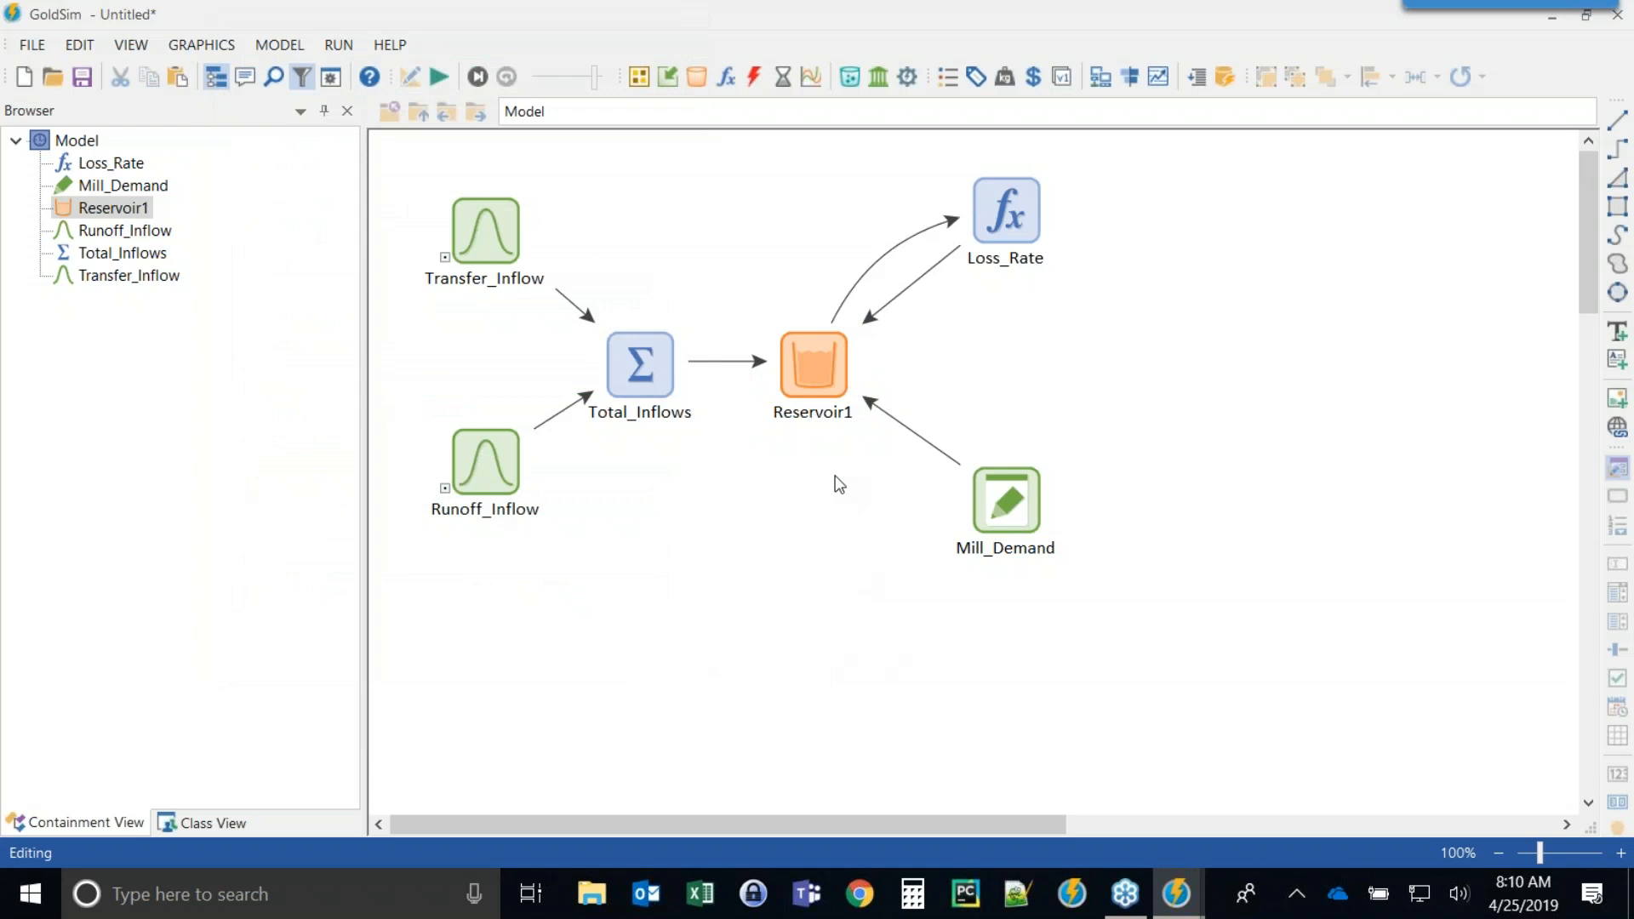
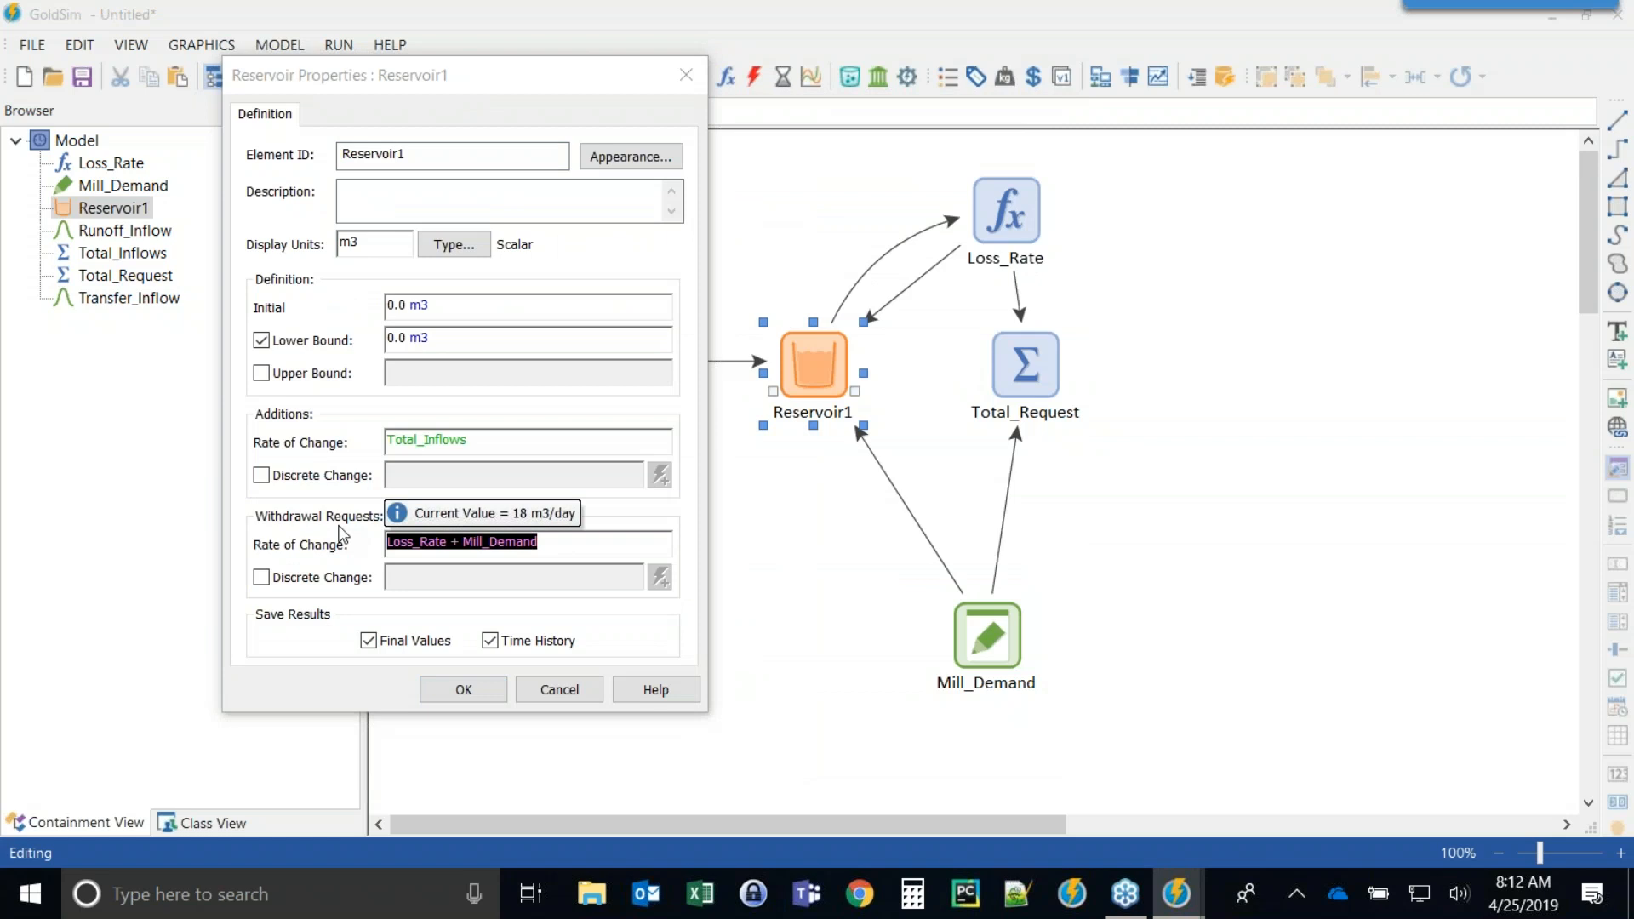
Set Reservoir1's withdrawal rate of change to Total_Request.
text(tot)
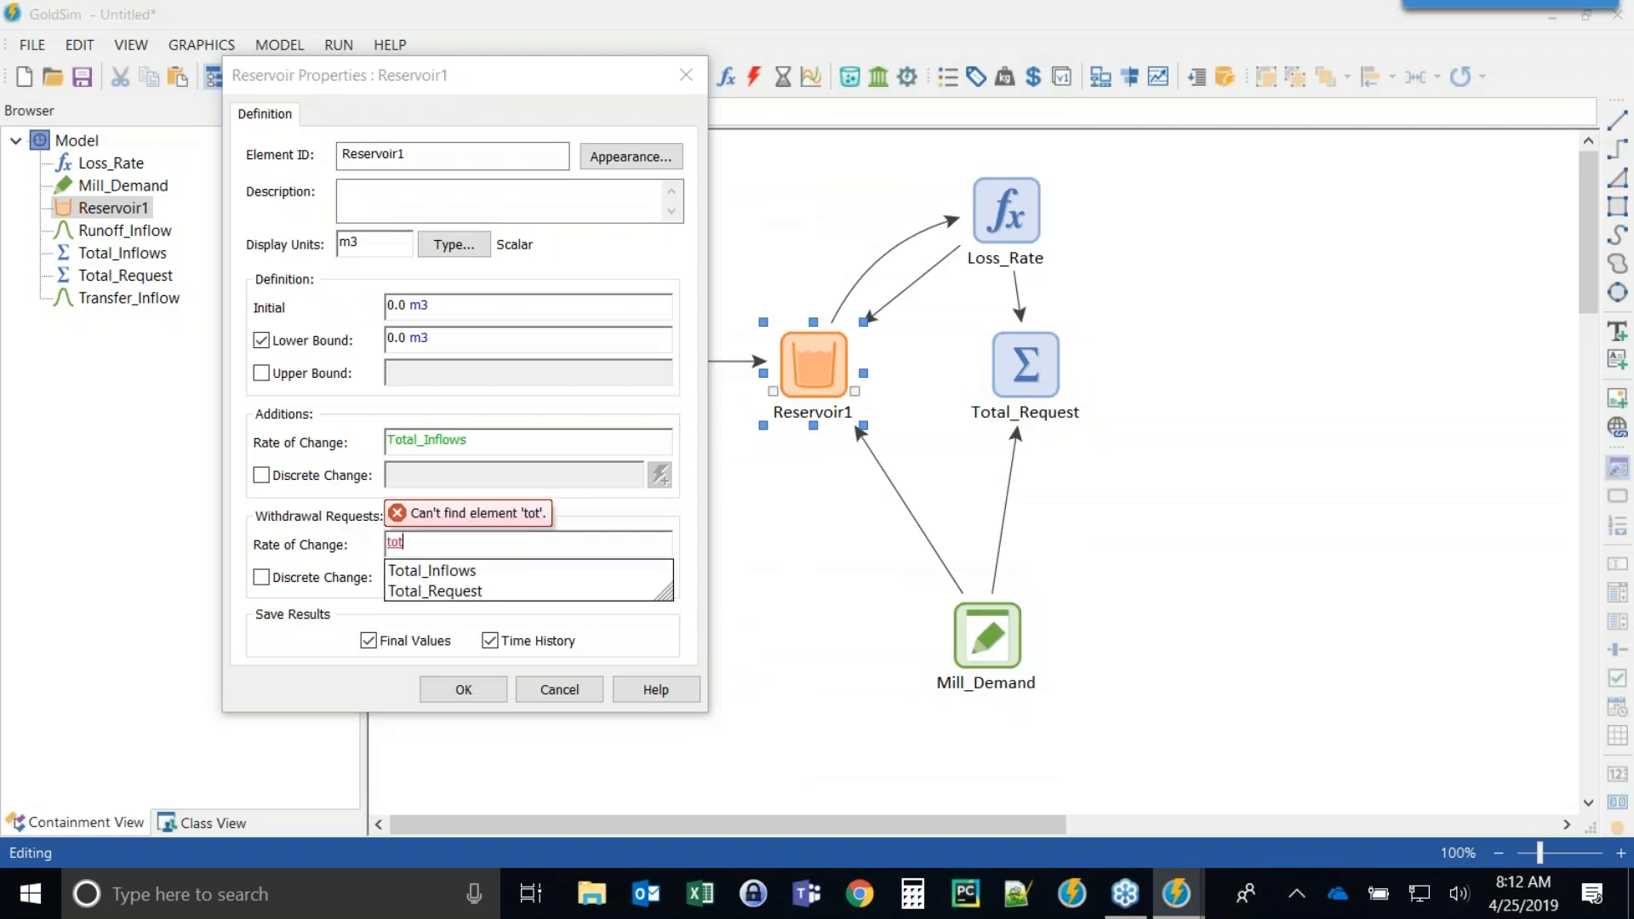
click(446, 593)
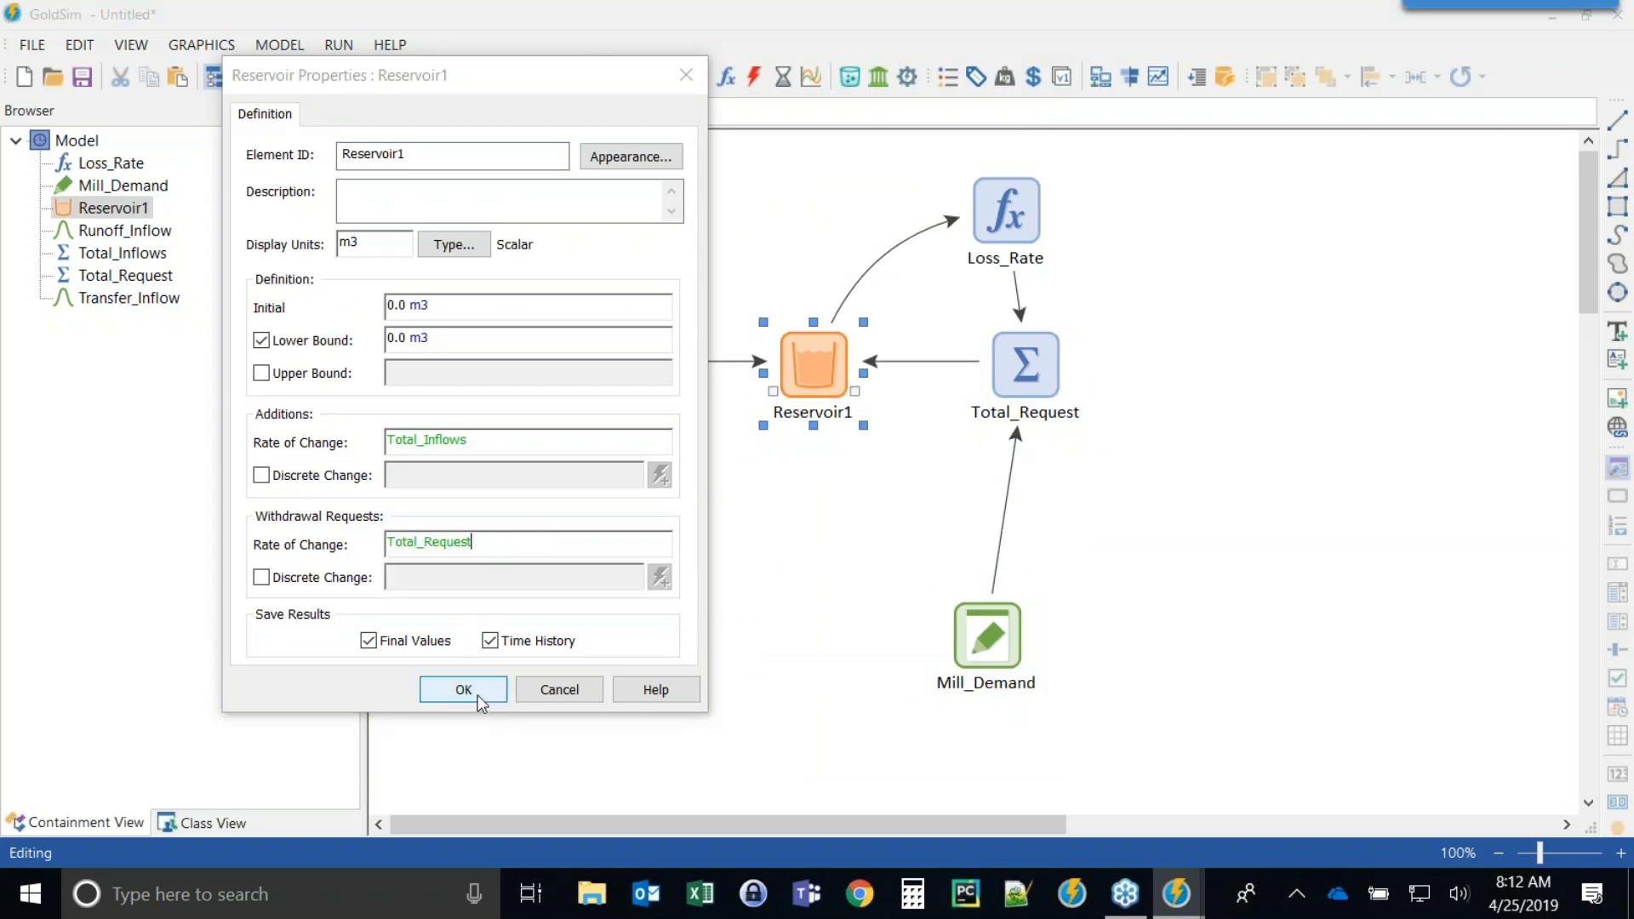
click(477, 696)
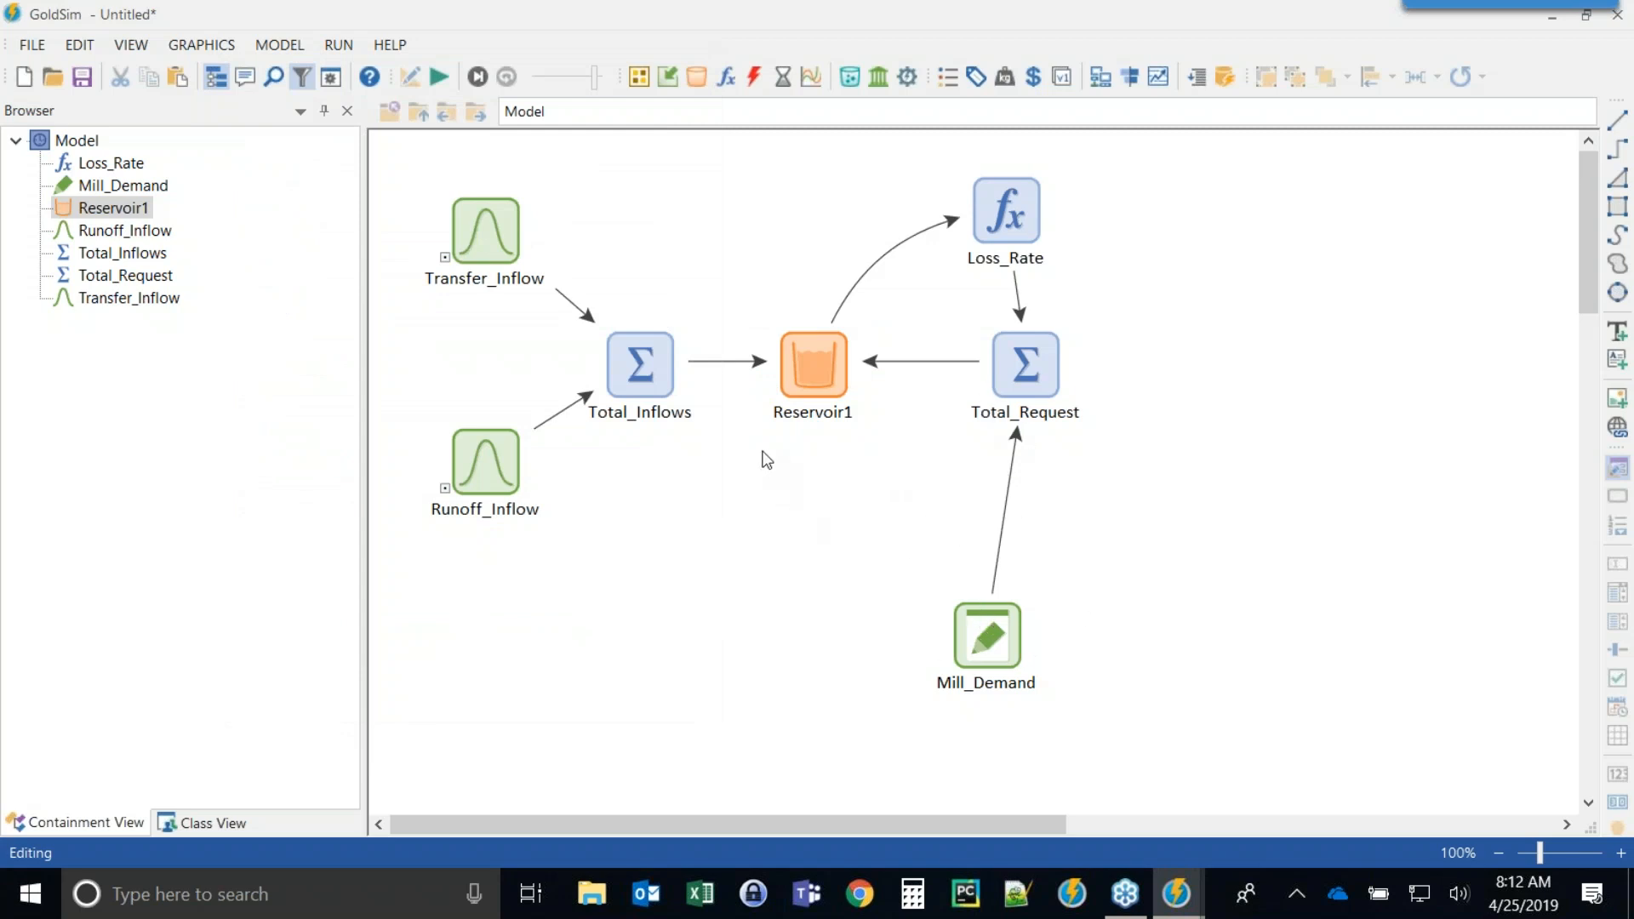
Run the simulation and view Reservoir1's time history result chart.
click(439, 79)
click(817, 482)
click(802, 372)
right_click(802, 372)
click(846, 383)
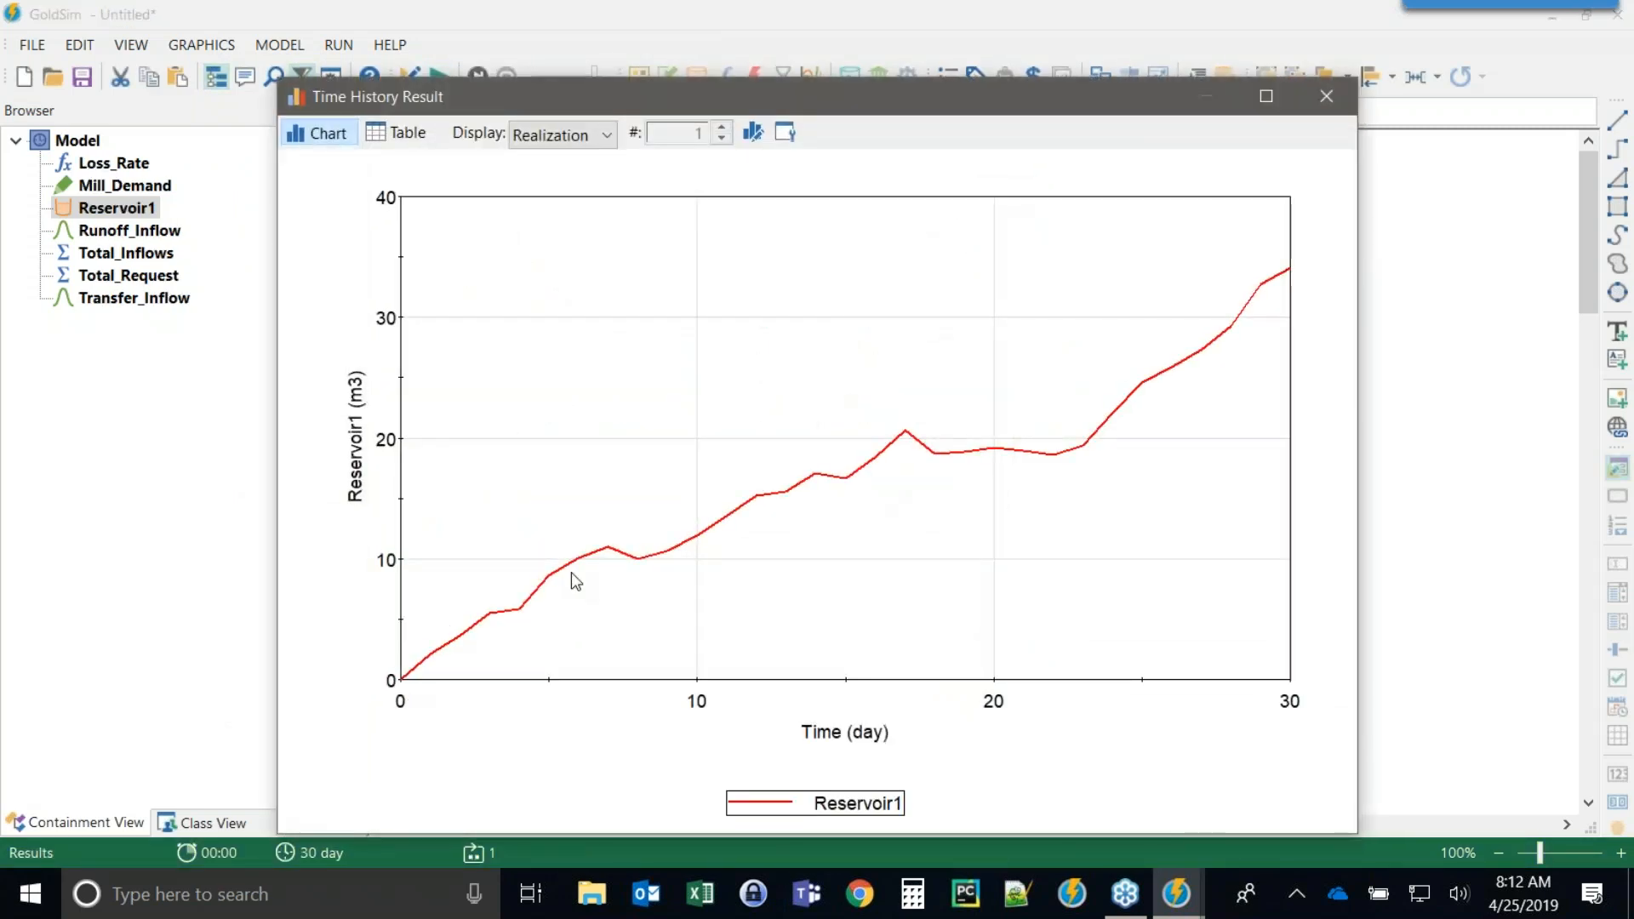
drag(1022, 106, 830, 51)
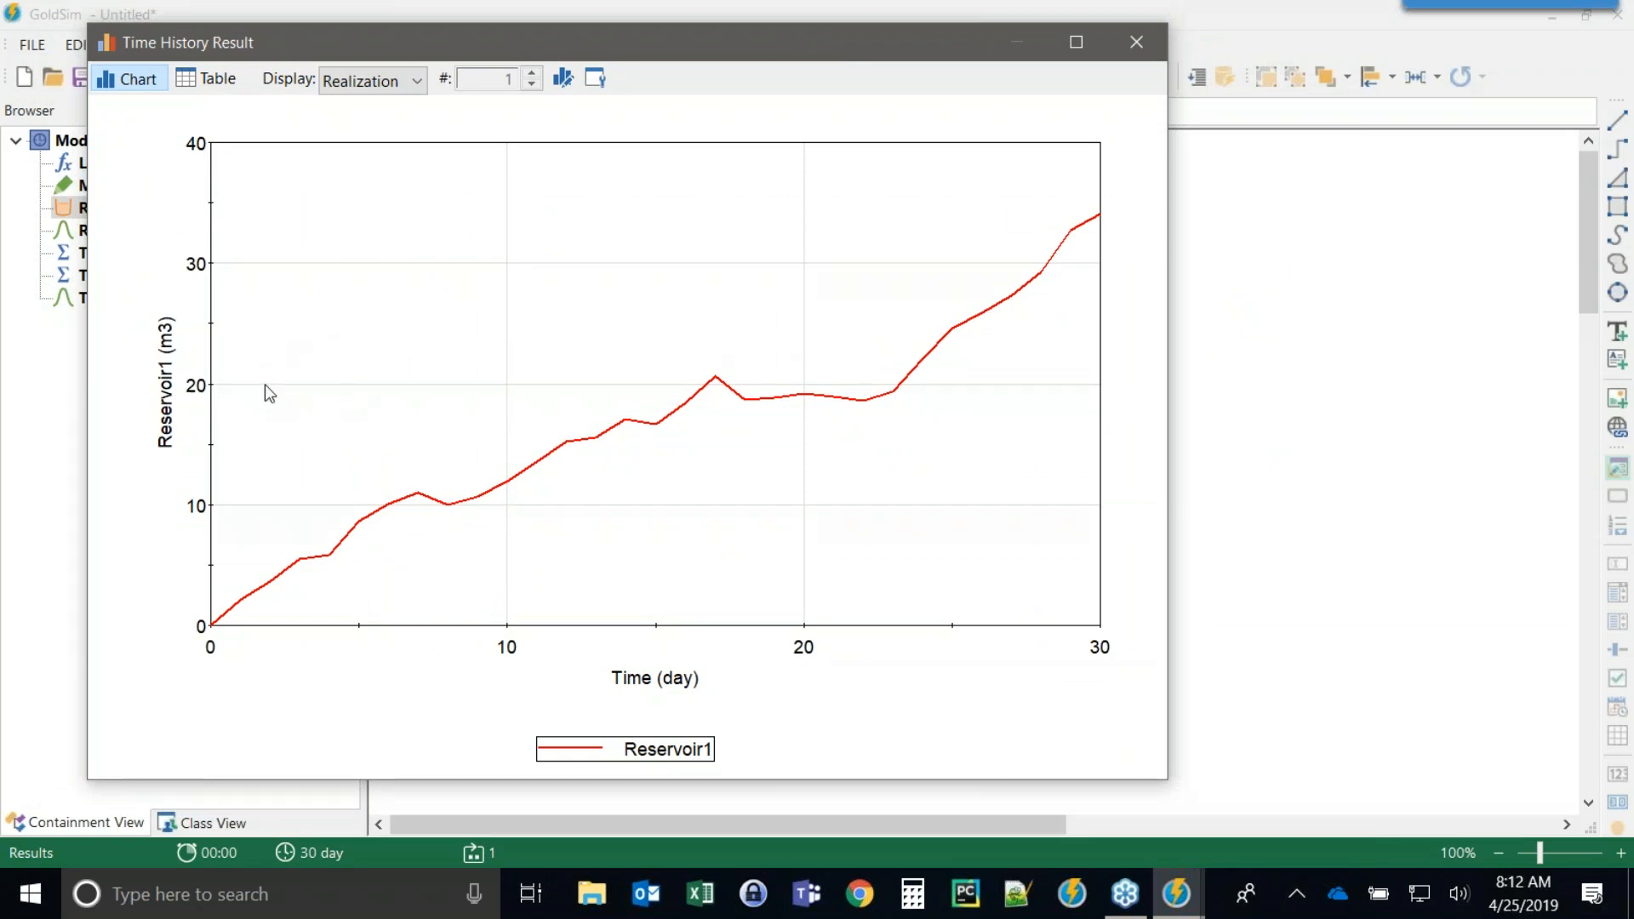
click(1135, 43)
click(884, 621)
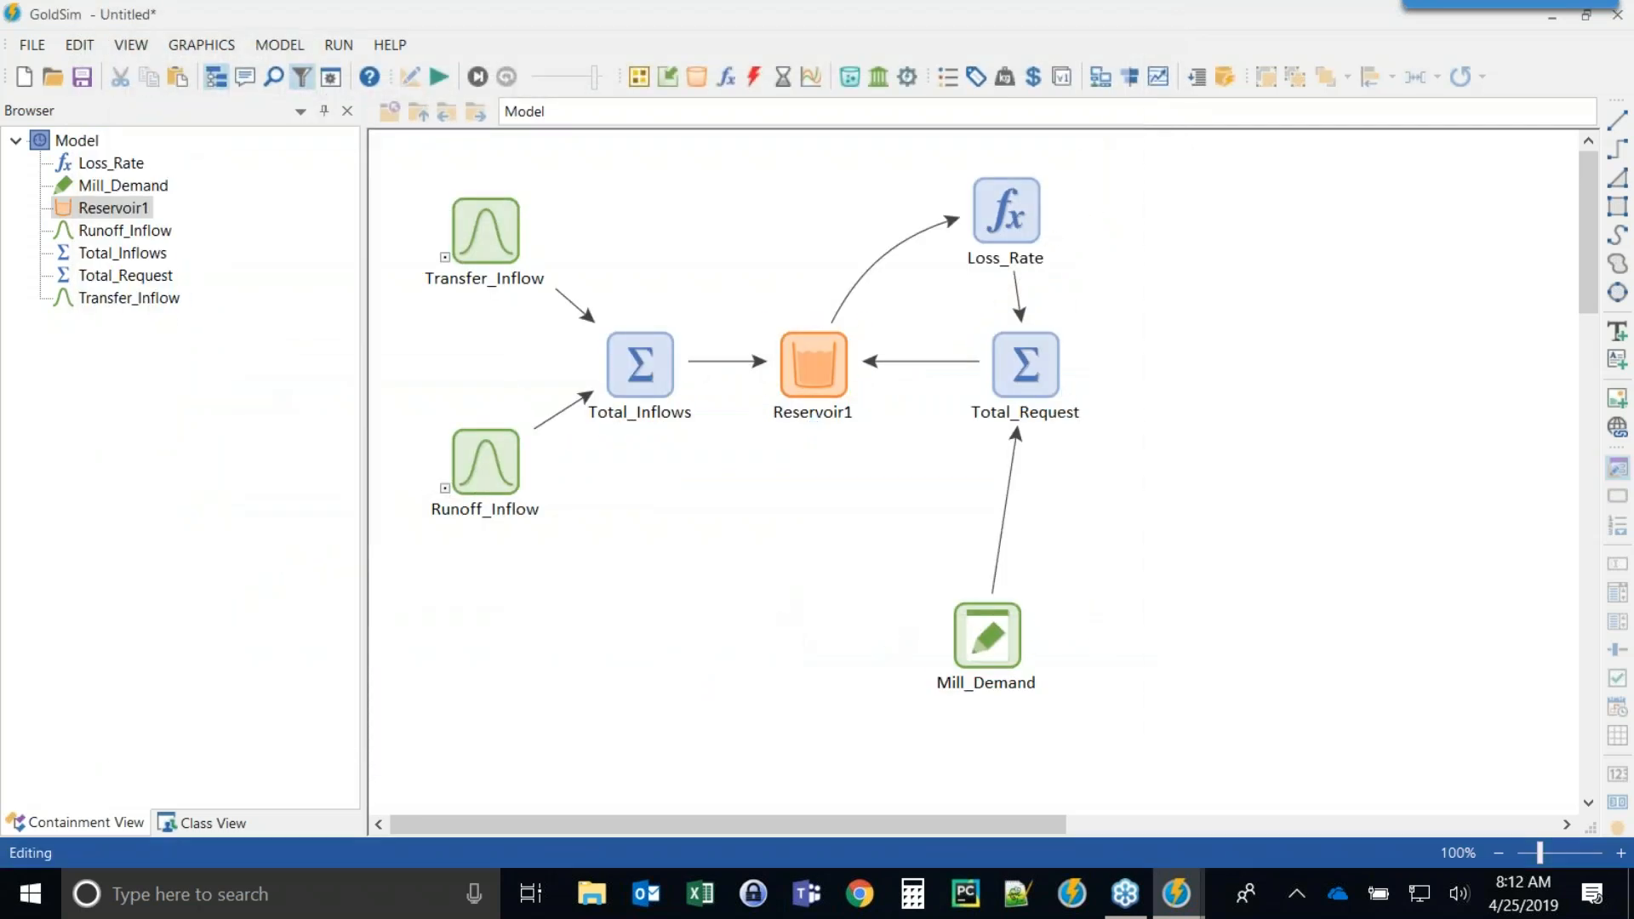
Insert a Data element above Reservoir1 named Pond_Cap with the description Pond capacity.
click(668, 77)
click(719, 107)
click(716, 170)
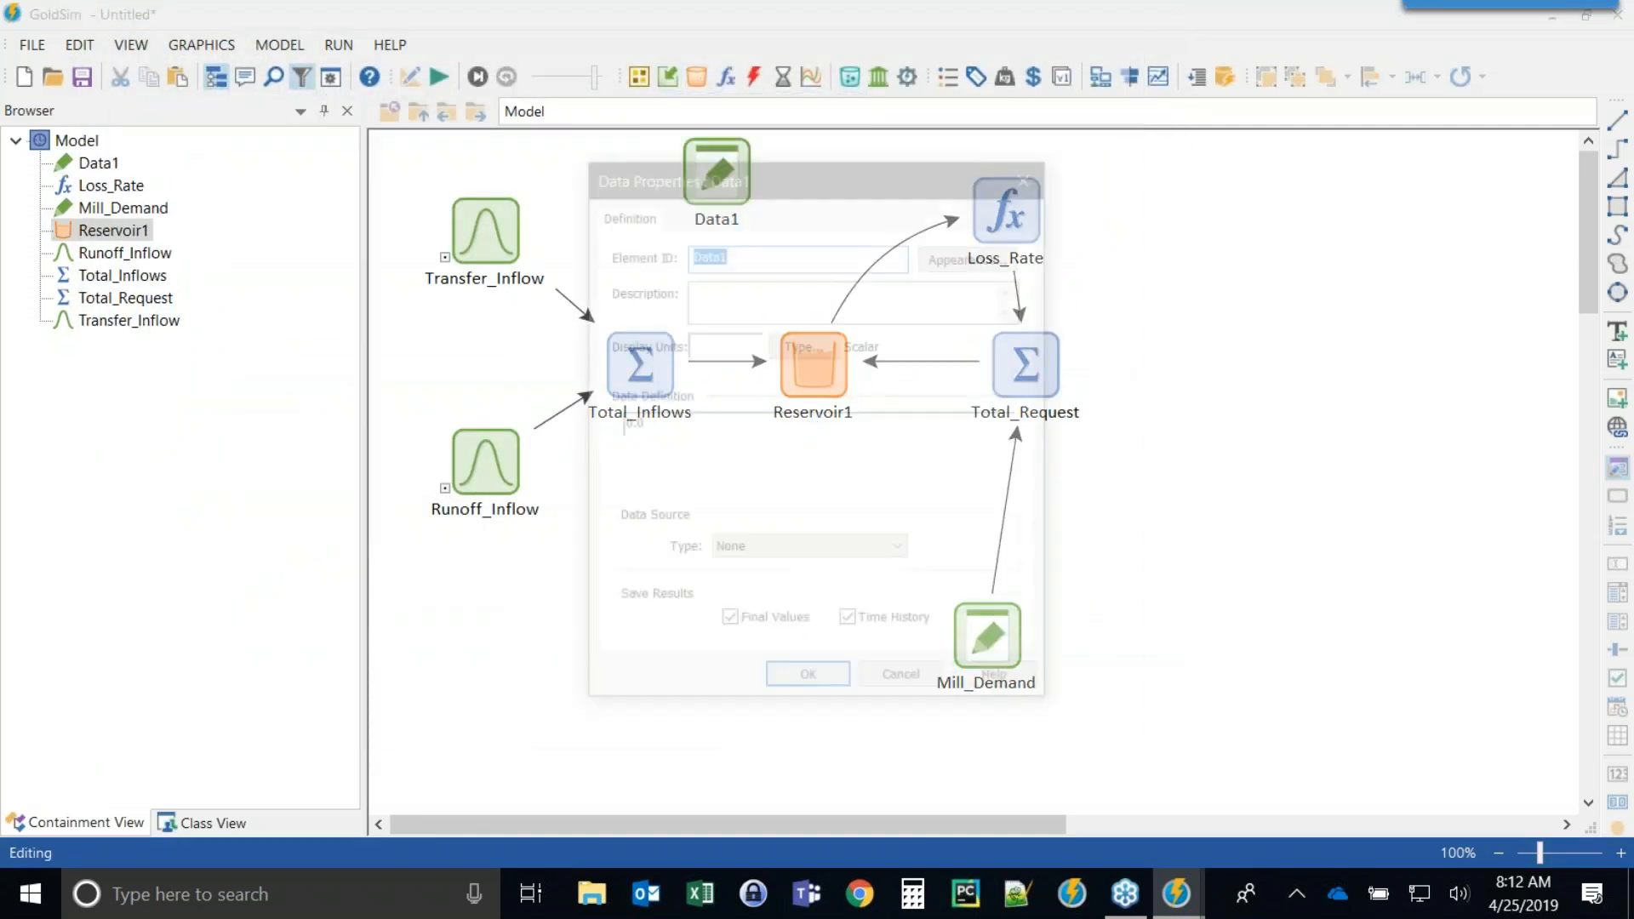
text(Re)
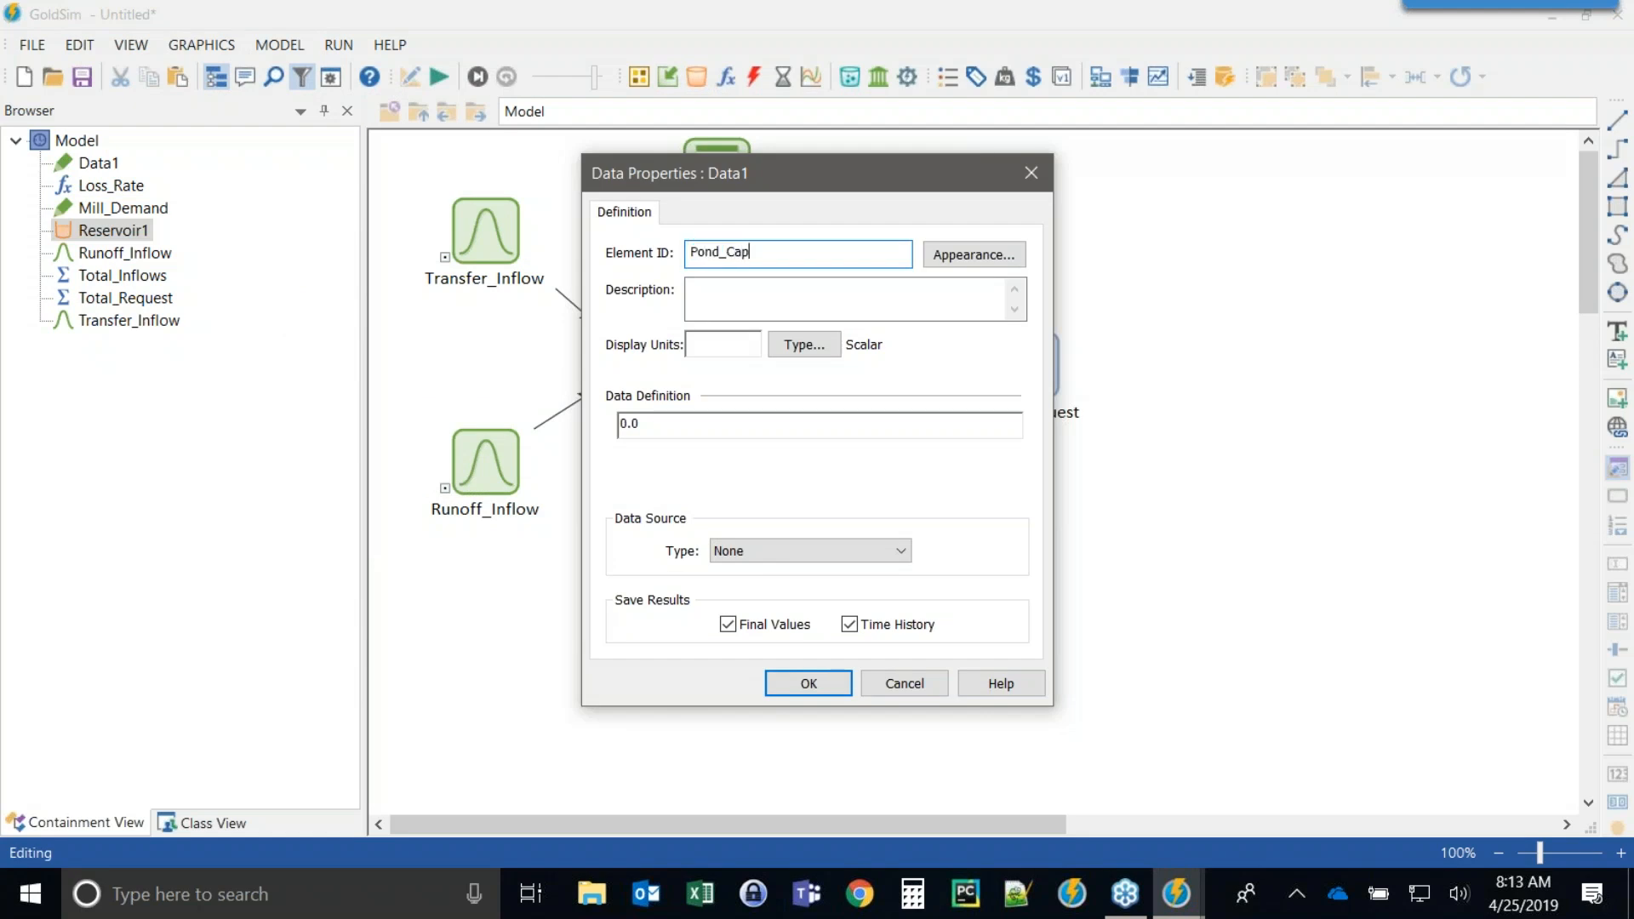
key(Tab)
key(Tab)
text(P)
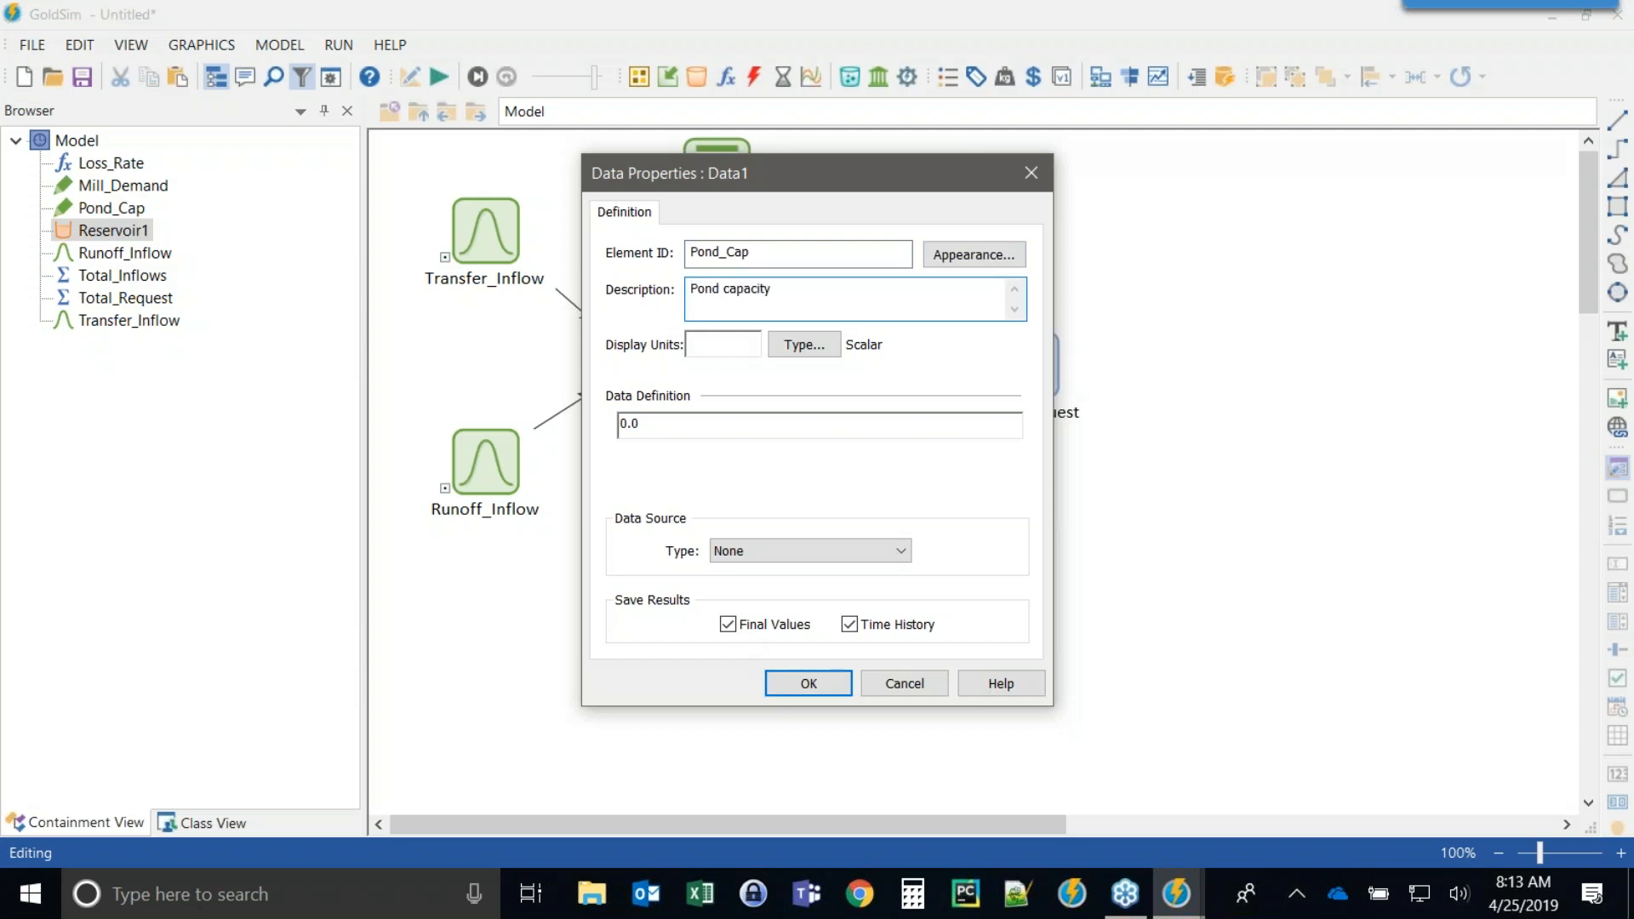
Set Pond_Cap's display units to m3 and its data definition to 20.
click(709, 344)
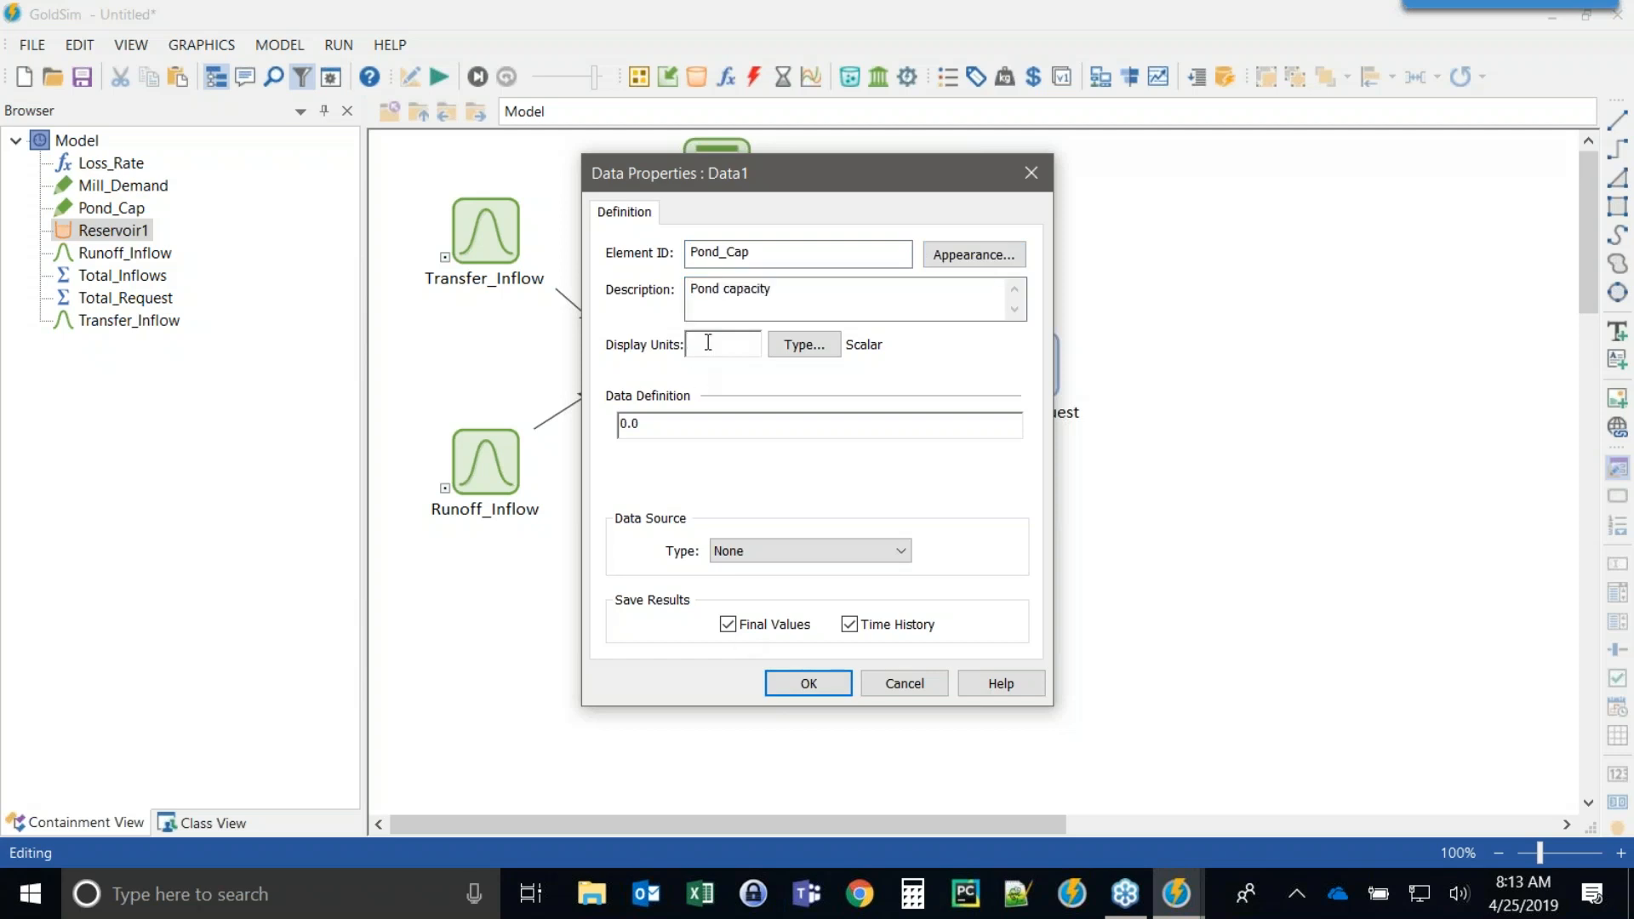
click(737, 437)
drag(726, 423, 555, 423)
text(20)
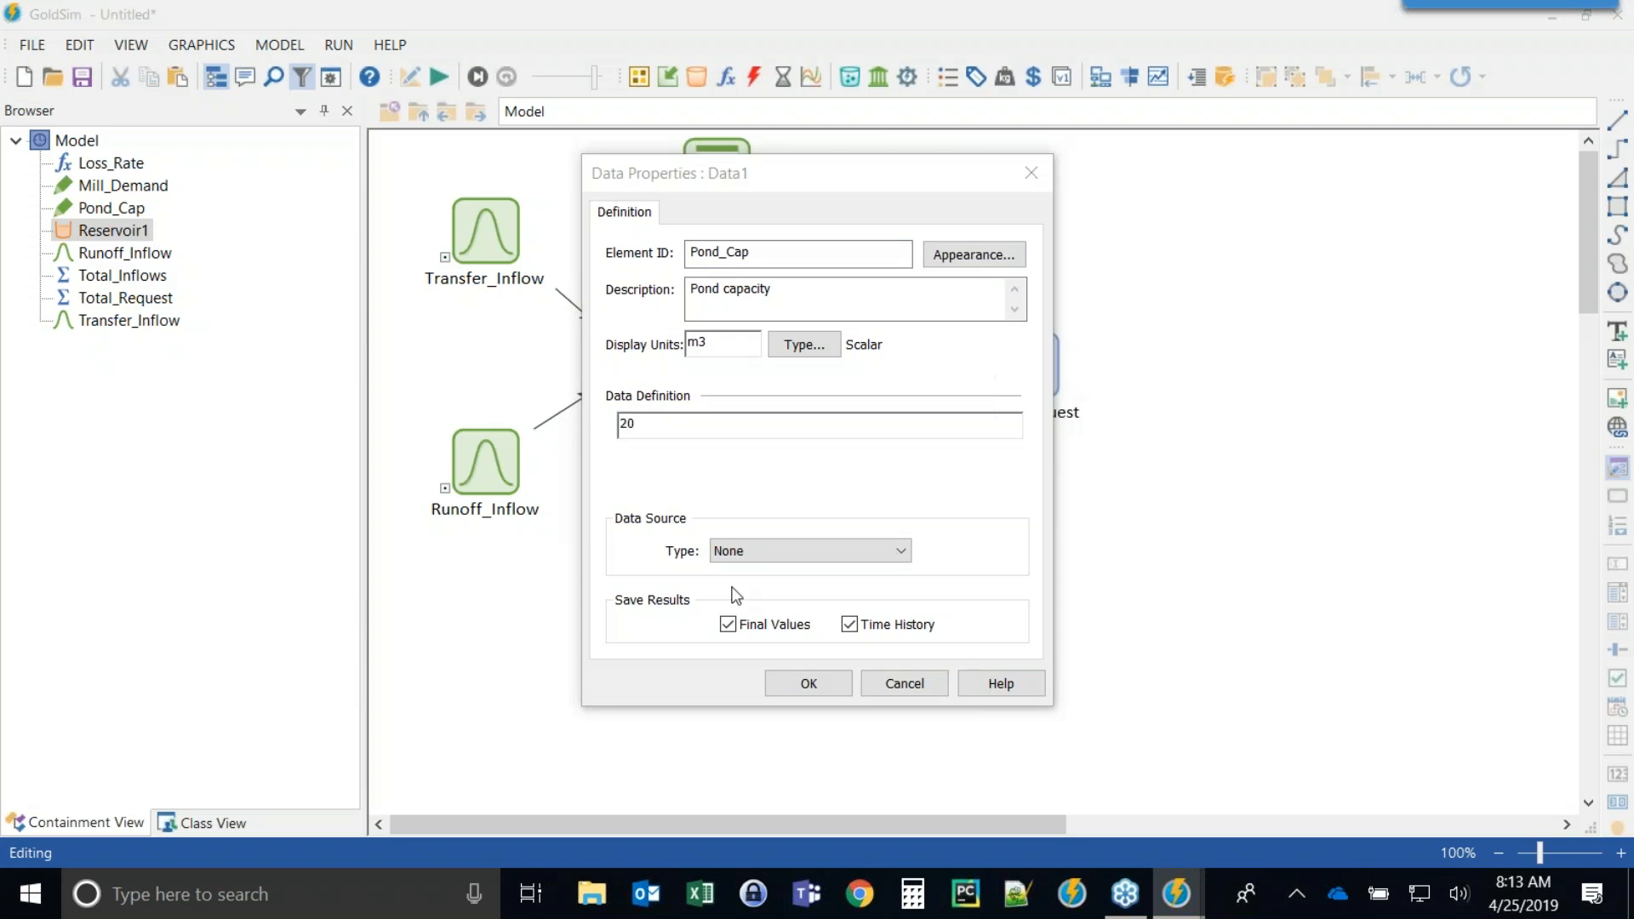
click(818, 682)
Enable Reservoir1's upper bound and set it to Pond_Cap.
click(800, 340)
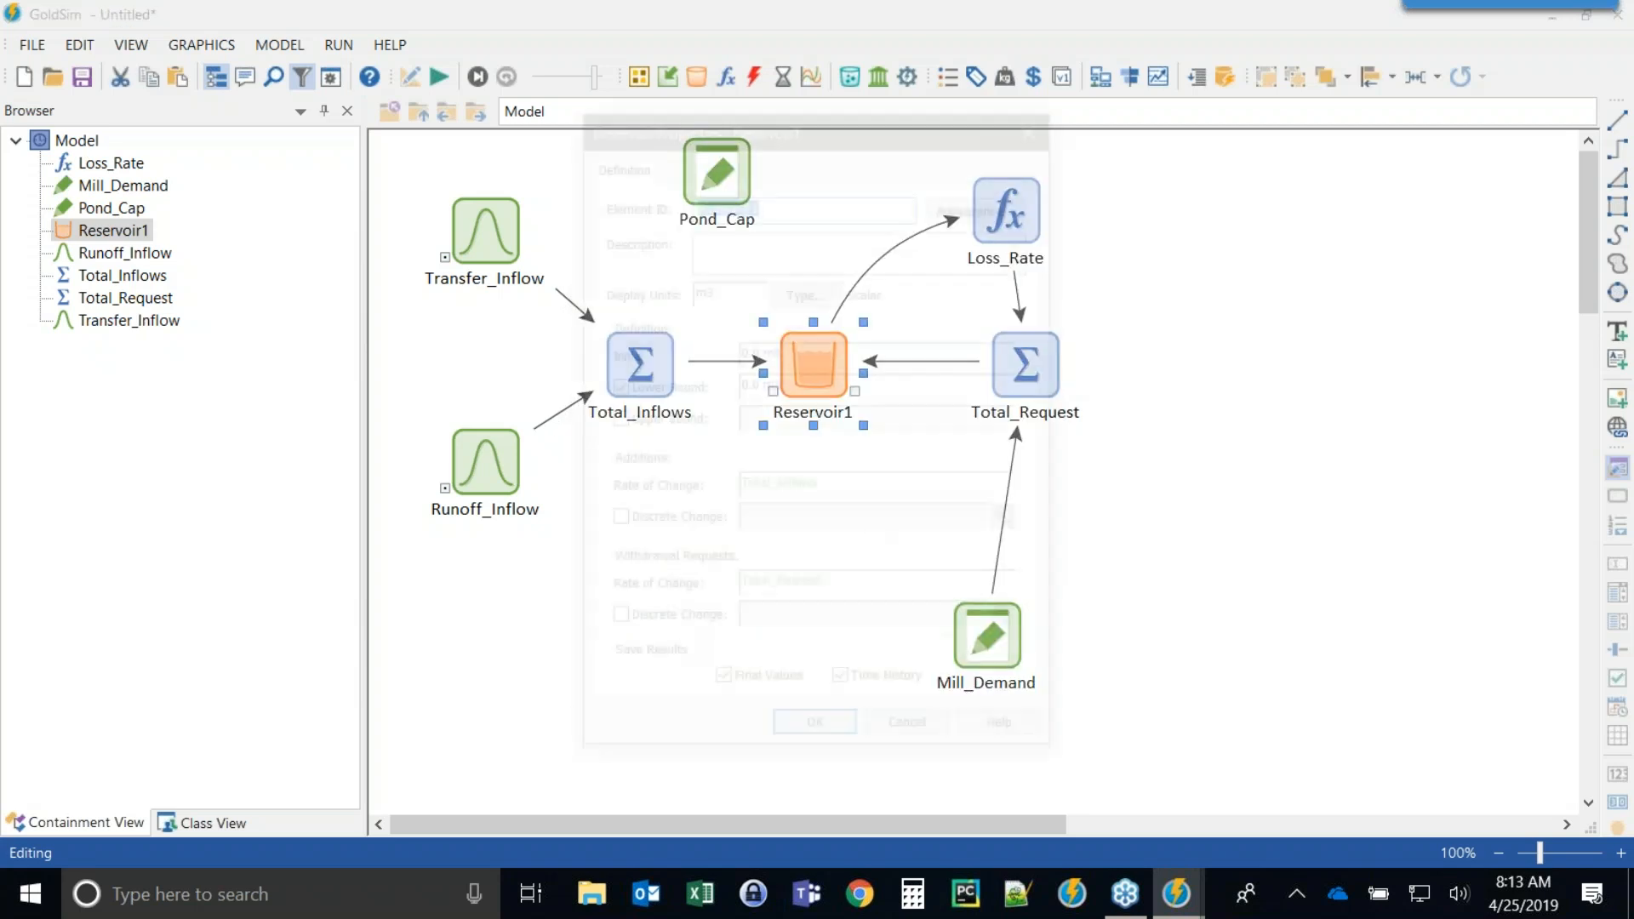
double_click(800, 340)
drag(760, 116, 283, 73)
click(157, 377)
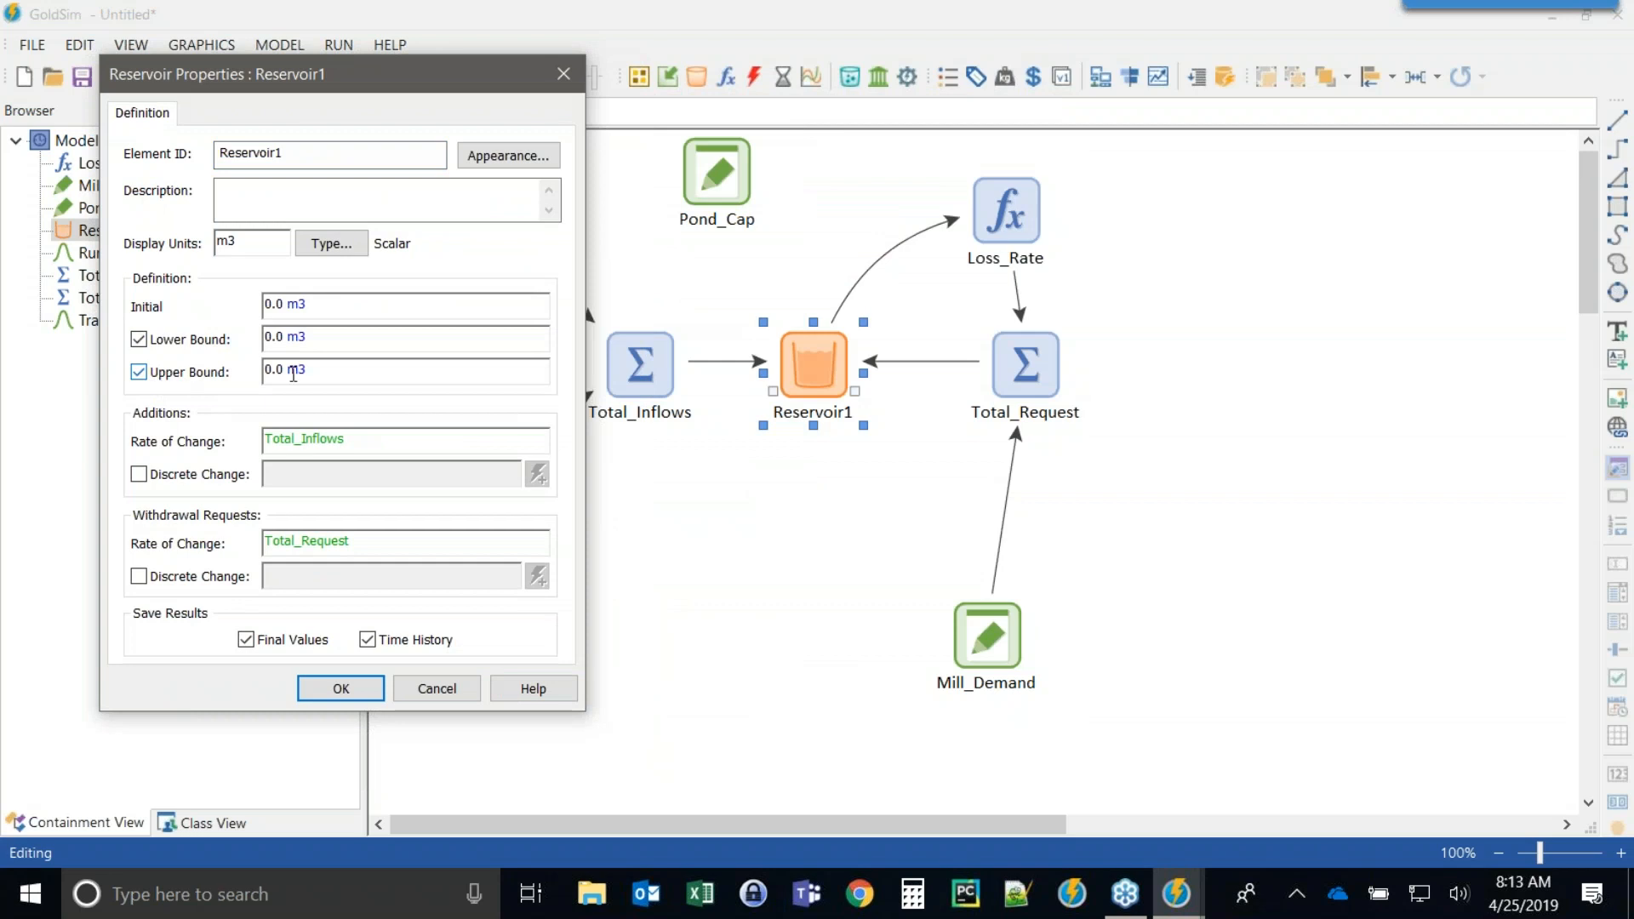
drag(307, 374, 192, 375)
text(pon)
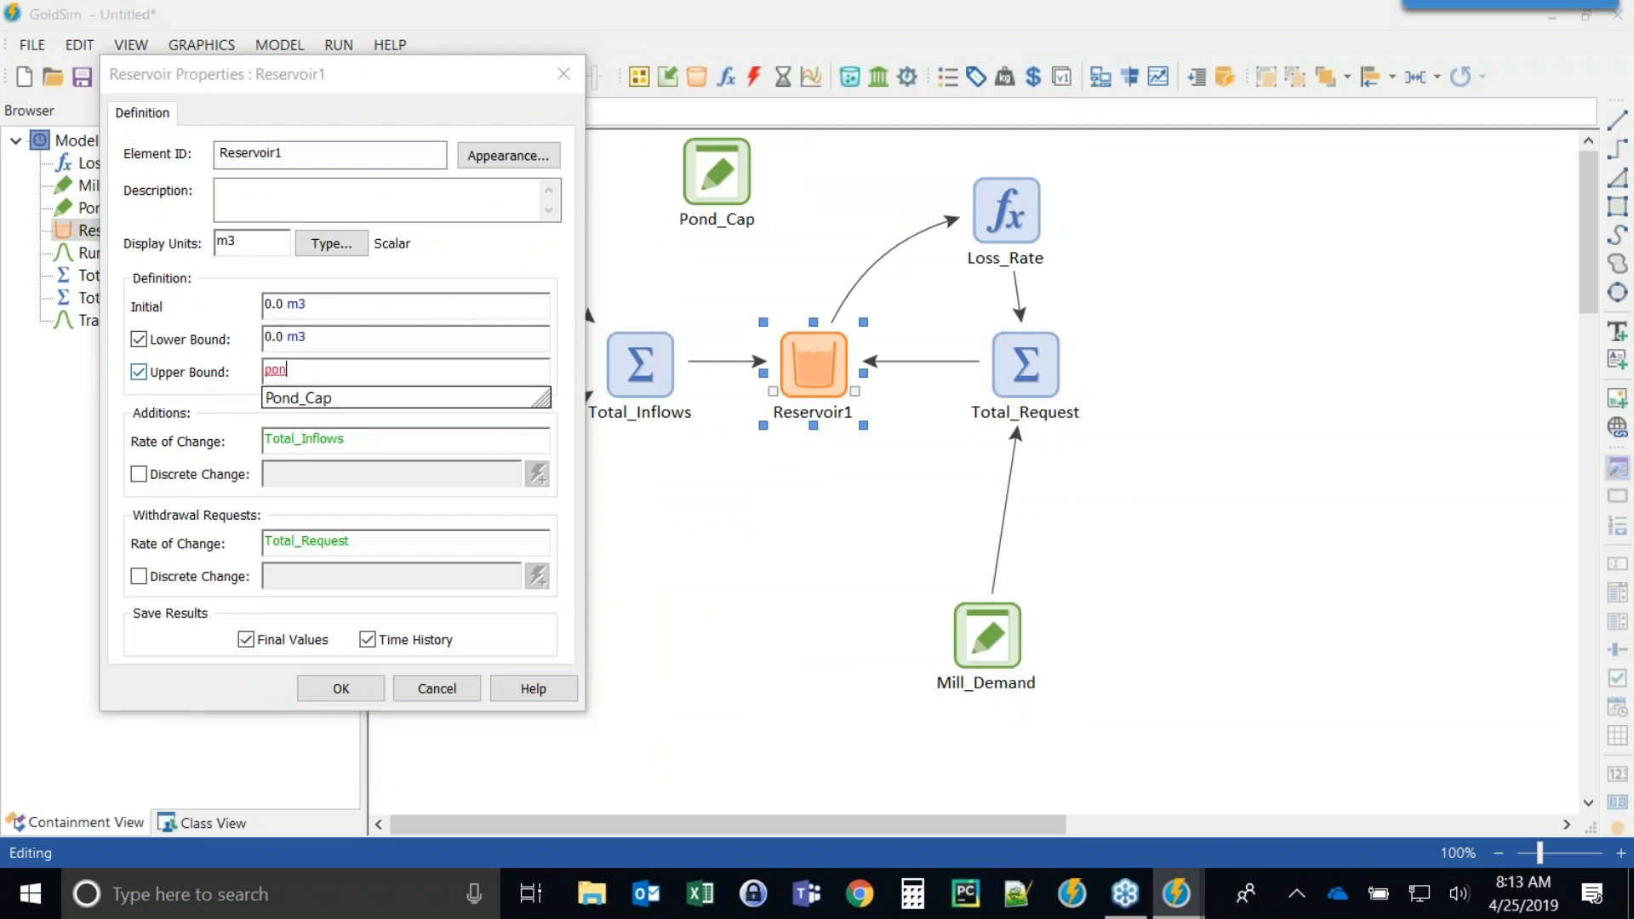
click(275, 398)
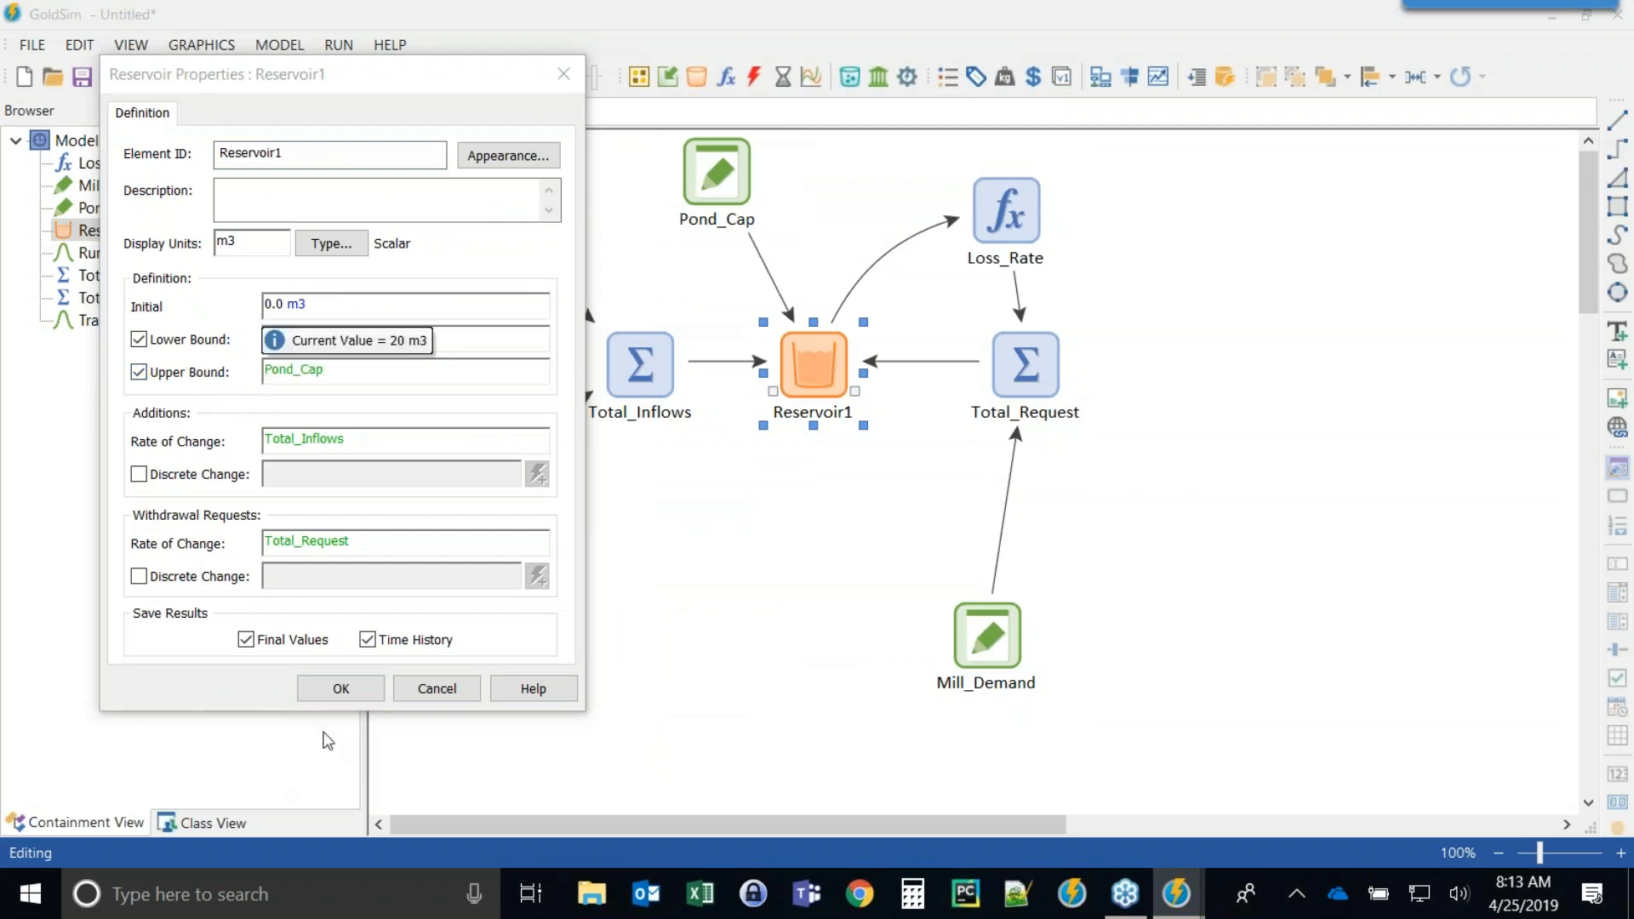
click(317, 690)
Run the simulation and open the run log to read its warnings and errors.
click(438, 77)
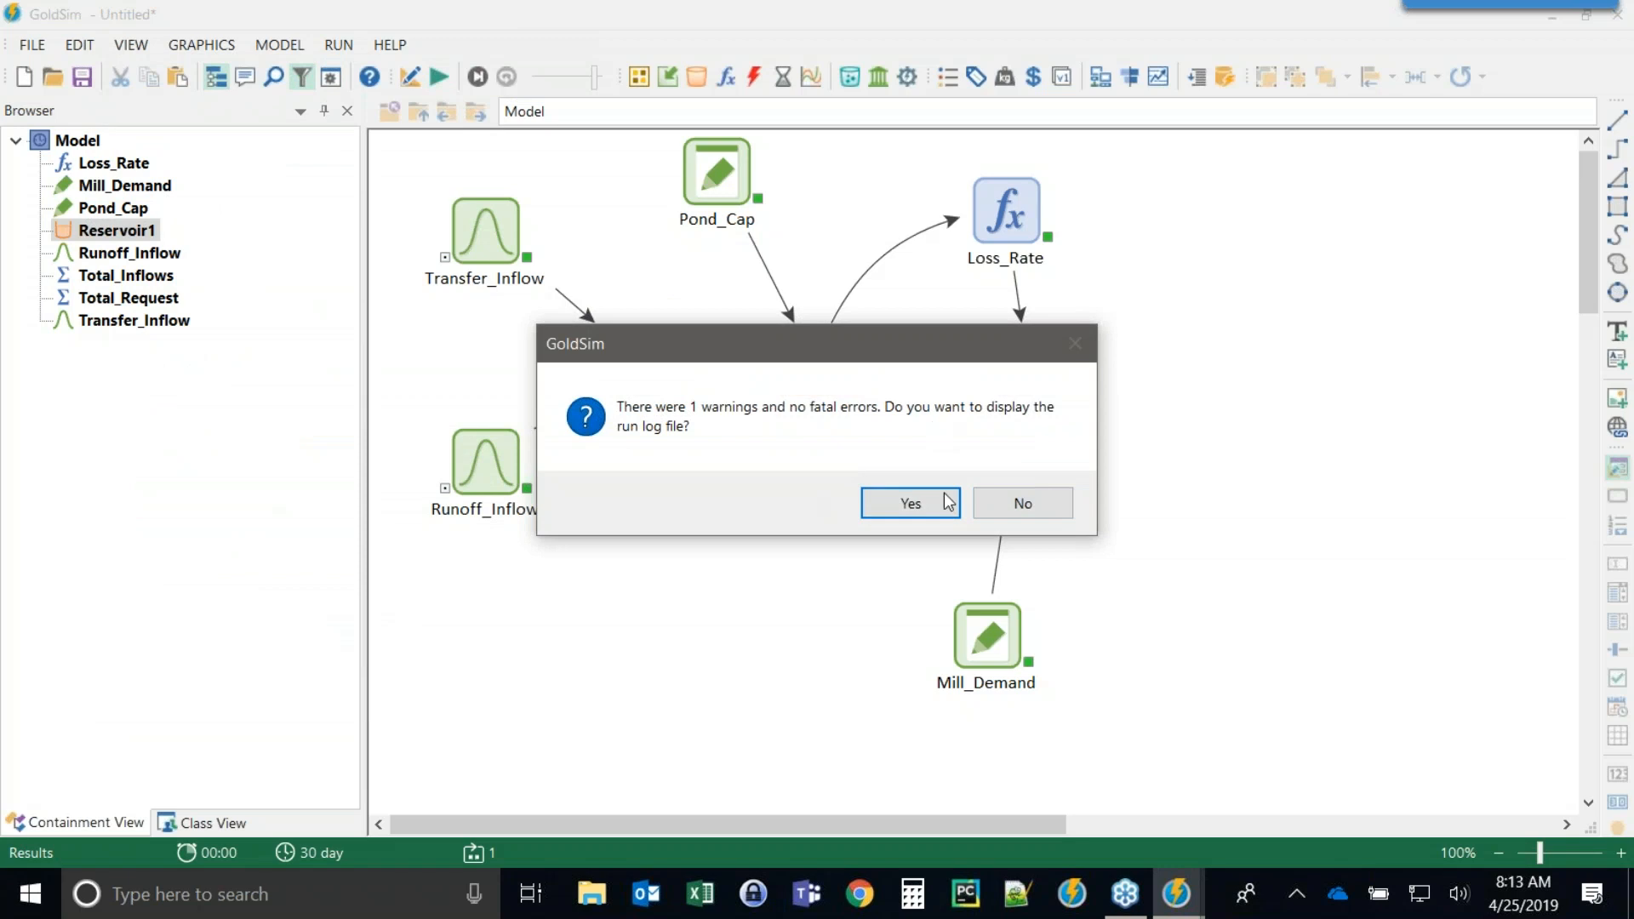
click(902, 508)
mouse_move(652, 143)
mouse_down()
mouse_move(634, 226)
mouse_move(617, 219)
mouse_move(594, 109)
mouse_move(592, 763)
mouse_move(620, 191)
mouse_move(672, 146)
mouse_up()
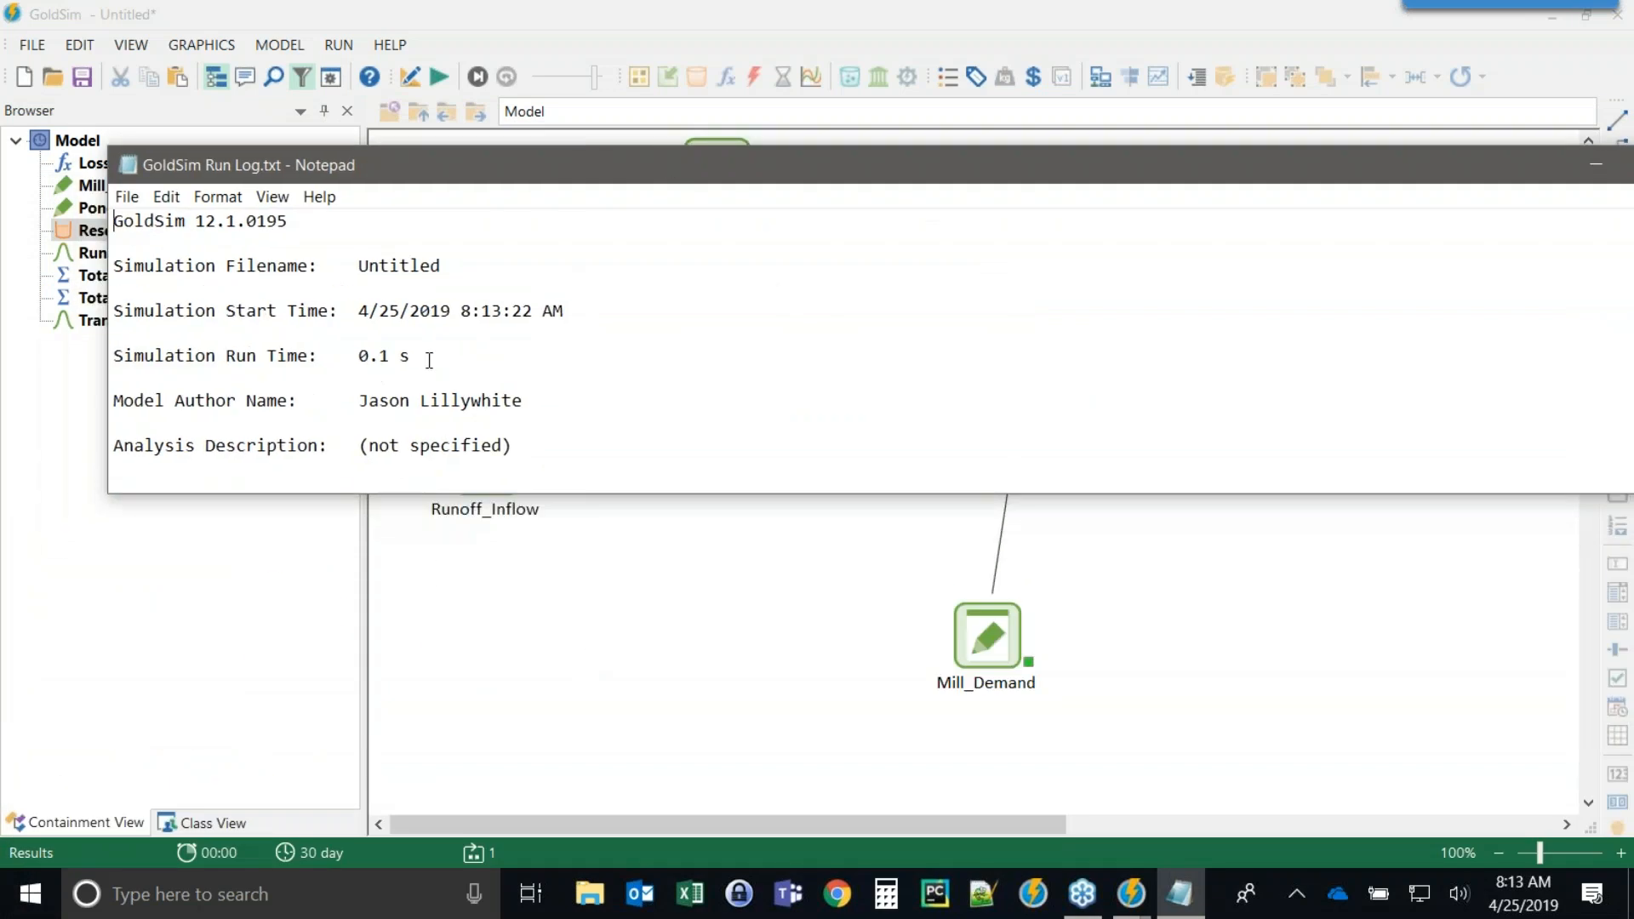
drag(983, 165, 348, 44)
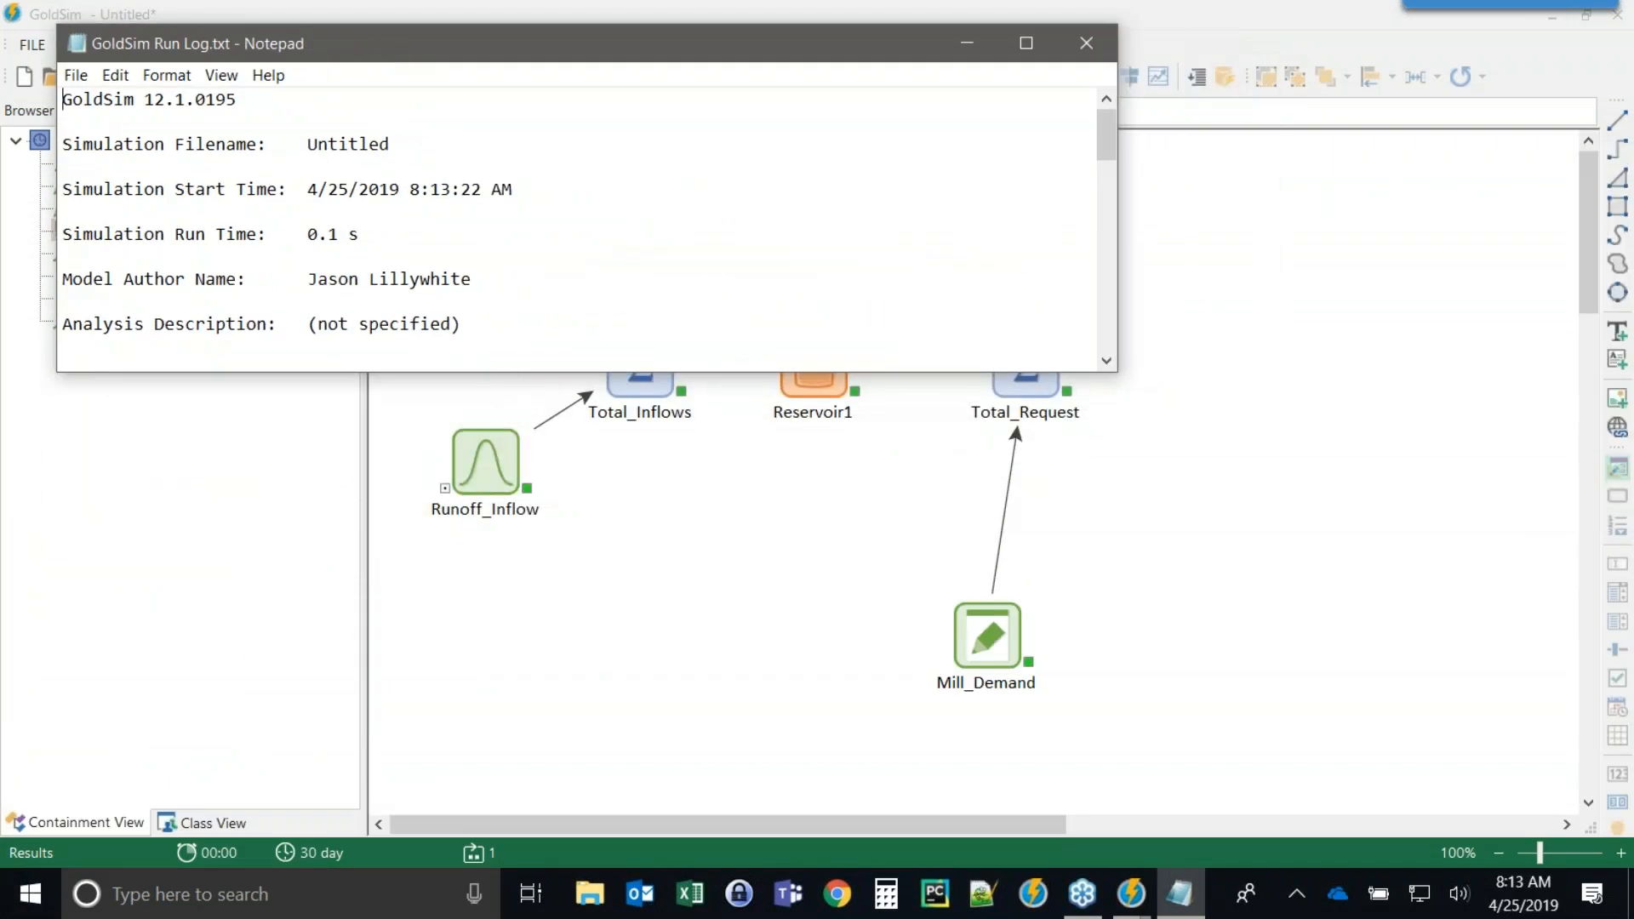
drag(545, 255, 567, 358)
click(569, 292)
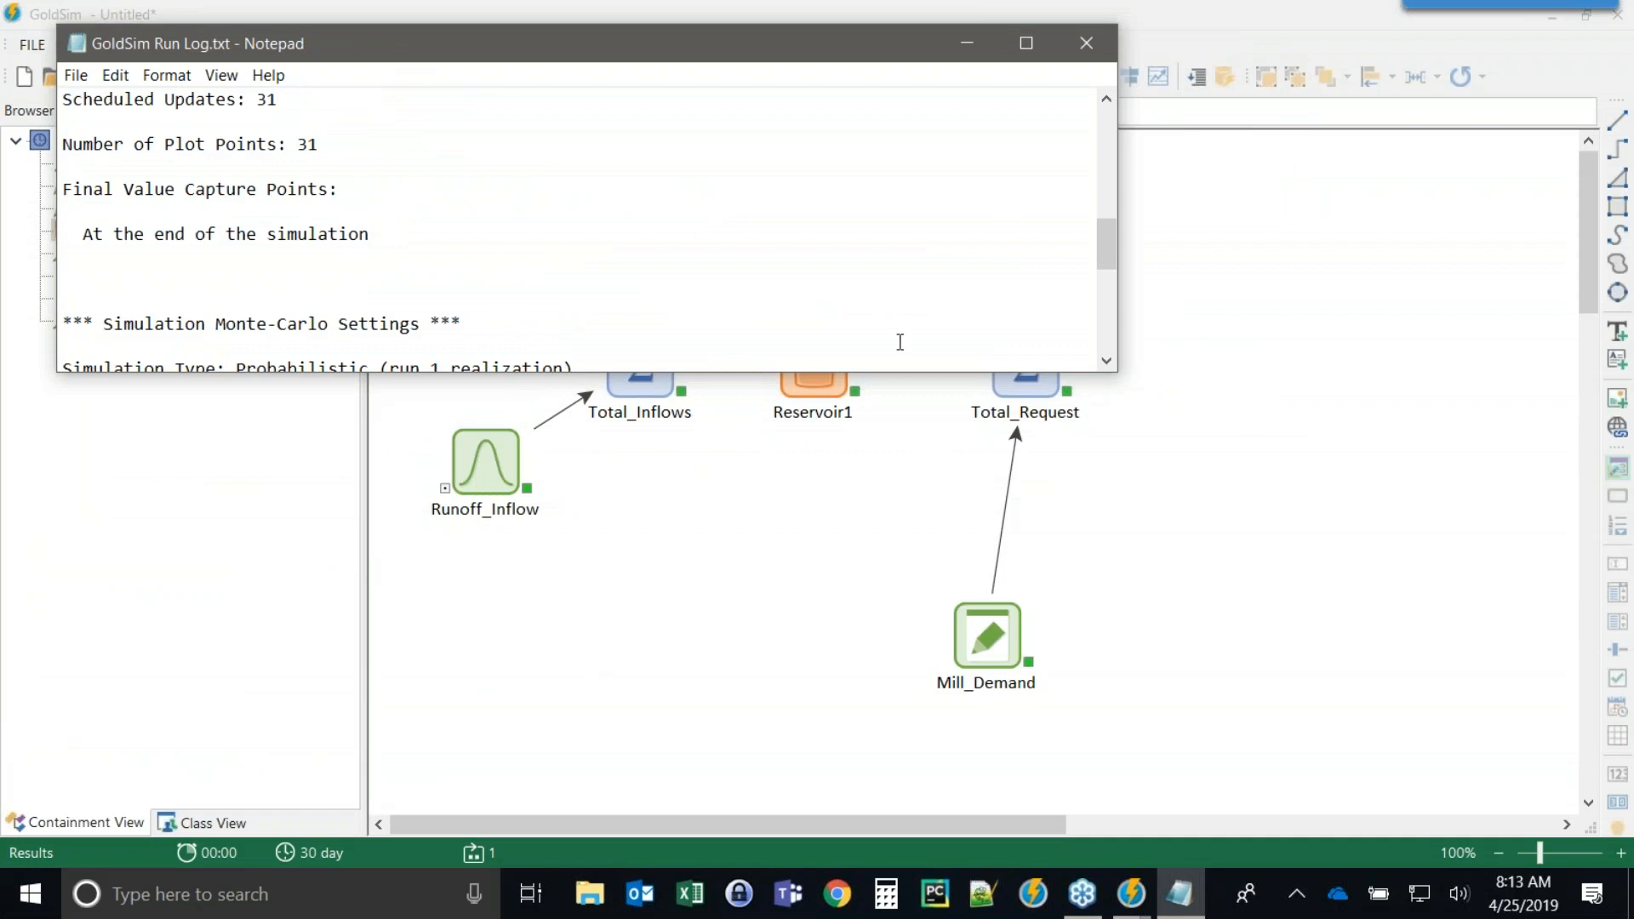
drag(881, 372, 877, 628)
drag(1098, 485, 1107, 545)
drag(496, 576, 444, 588)
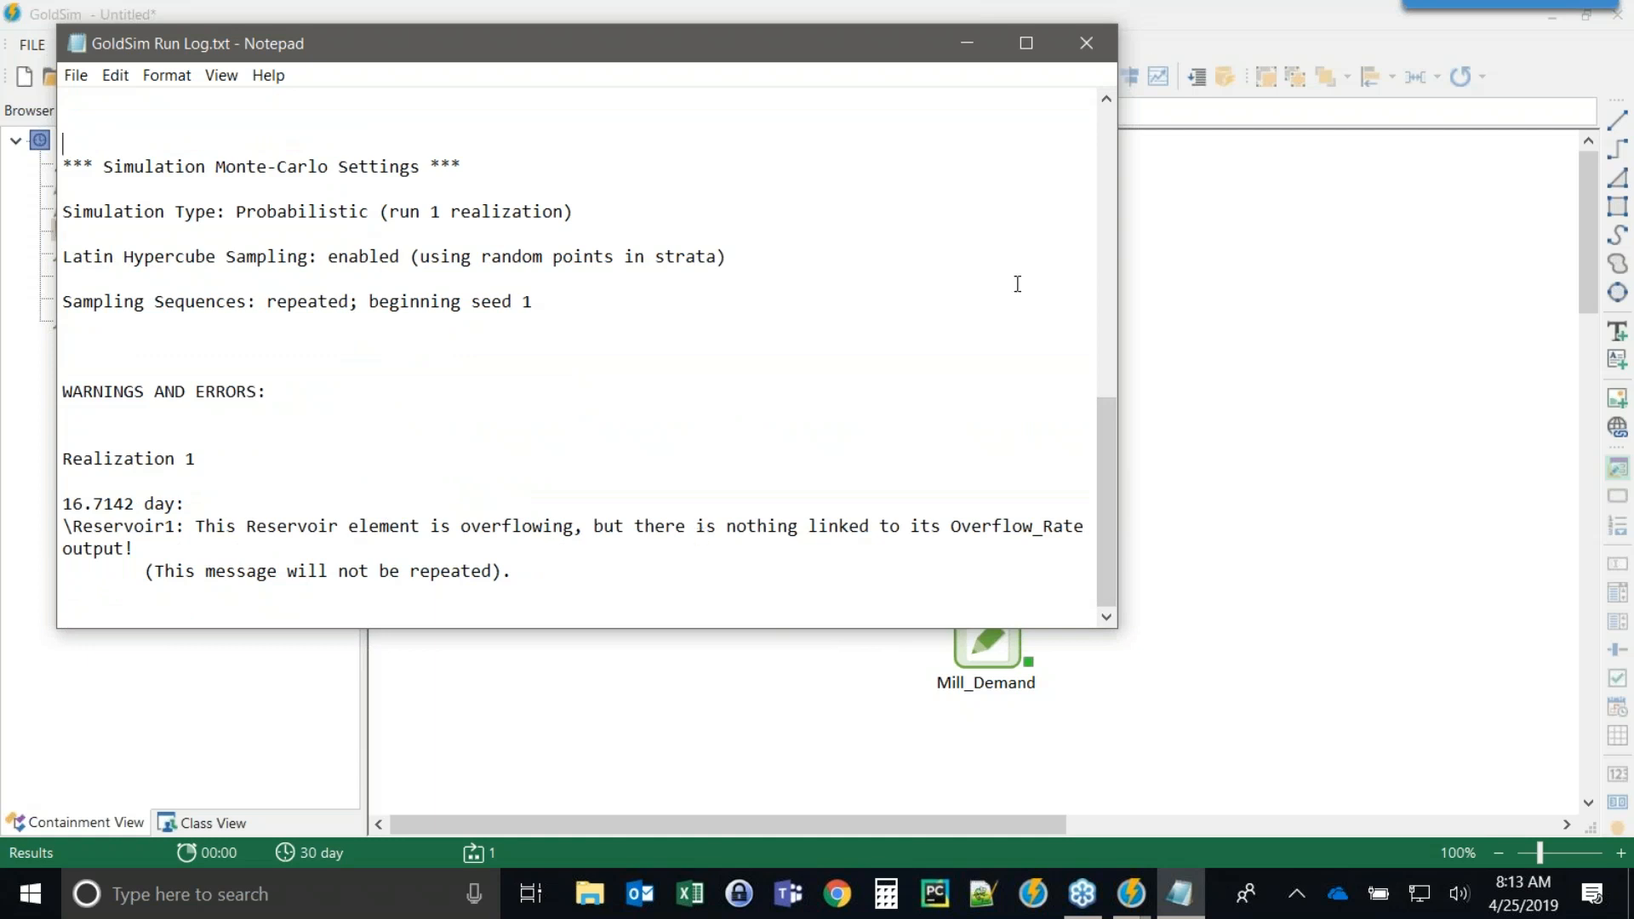
click(1086, 42)
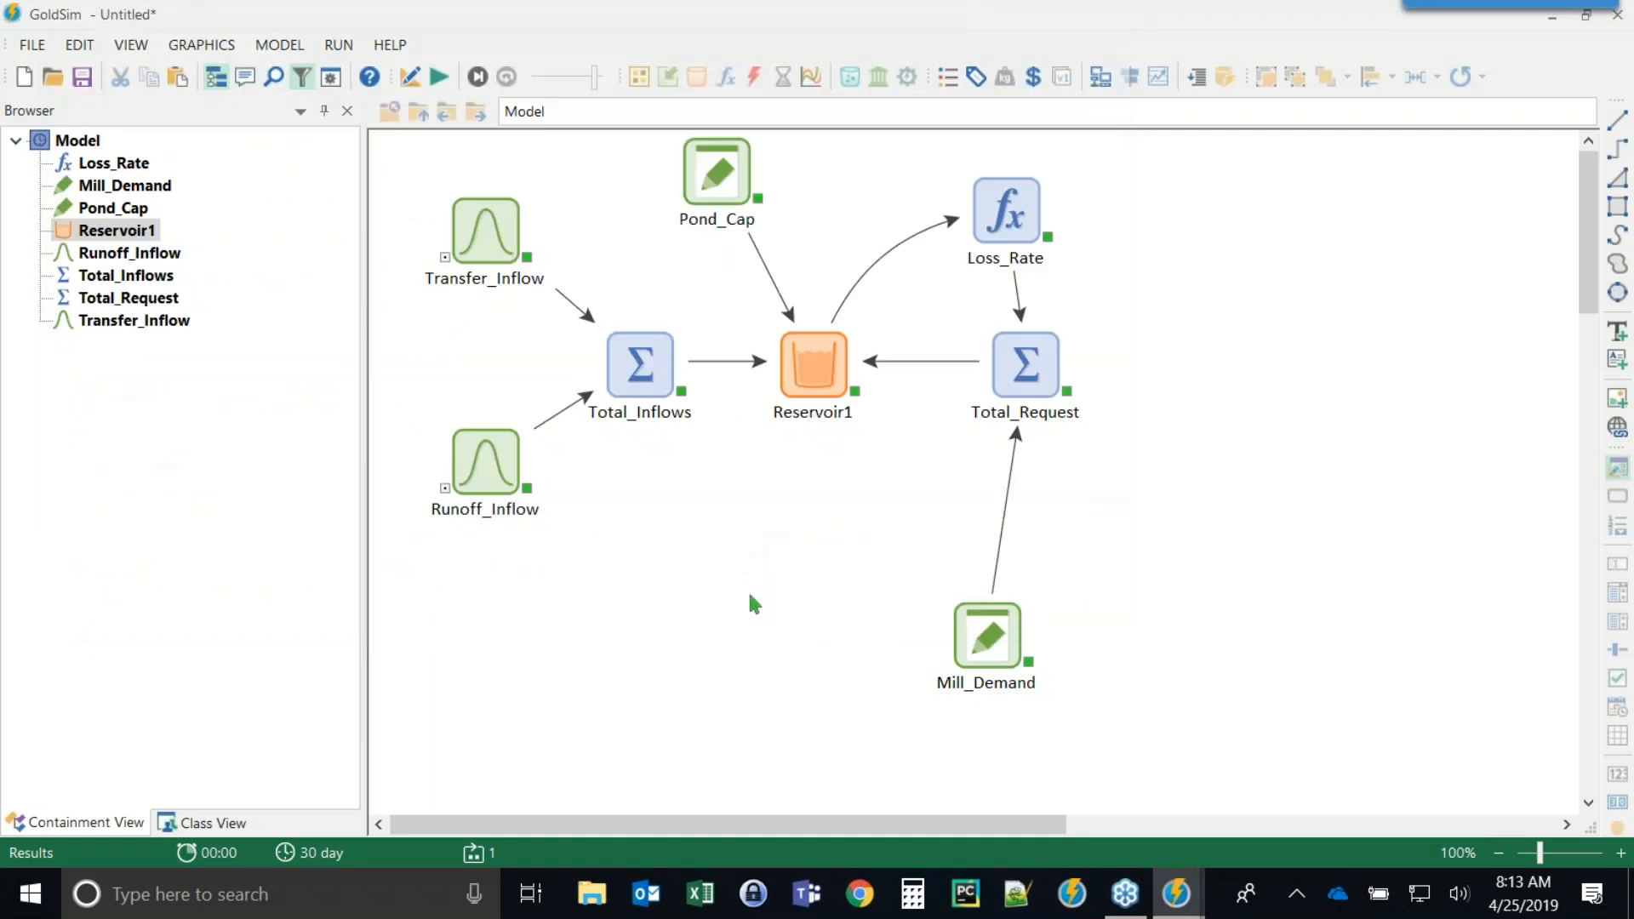
Insert an Expression element named Overflow with units m3/d and equation Reservoir1.Overflow_Rate.
key(F4)
right_click(692, 603)
mouse_move(766, 609)
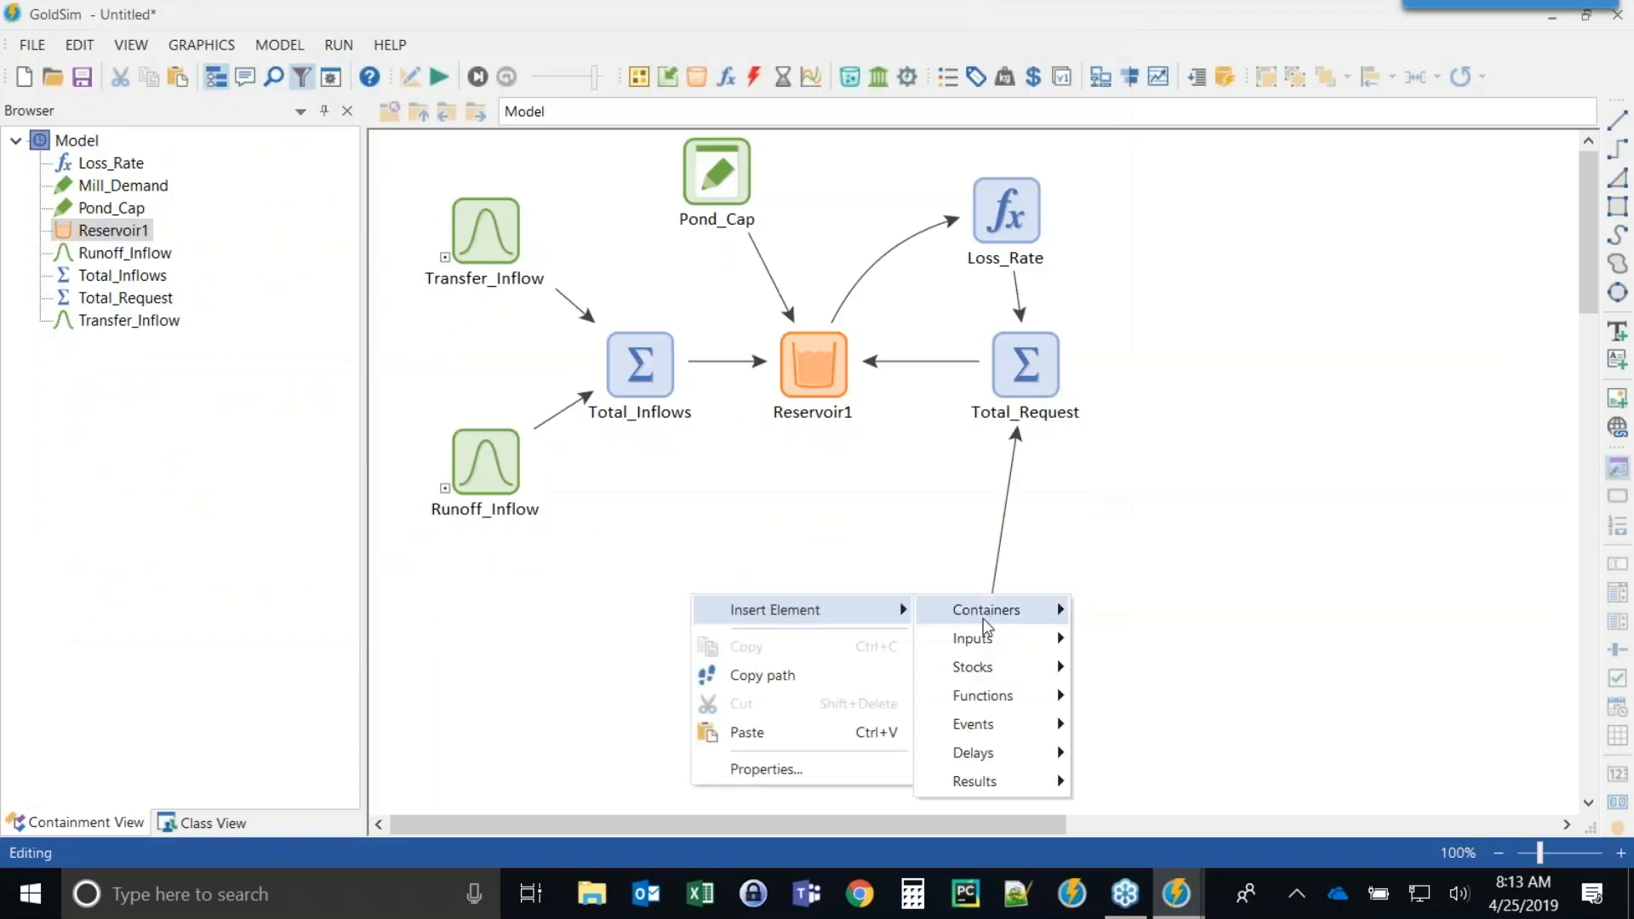
mouse_move(983, 695)
click(1124, 280)
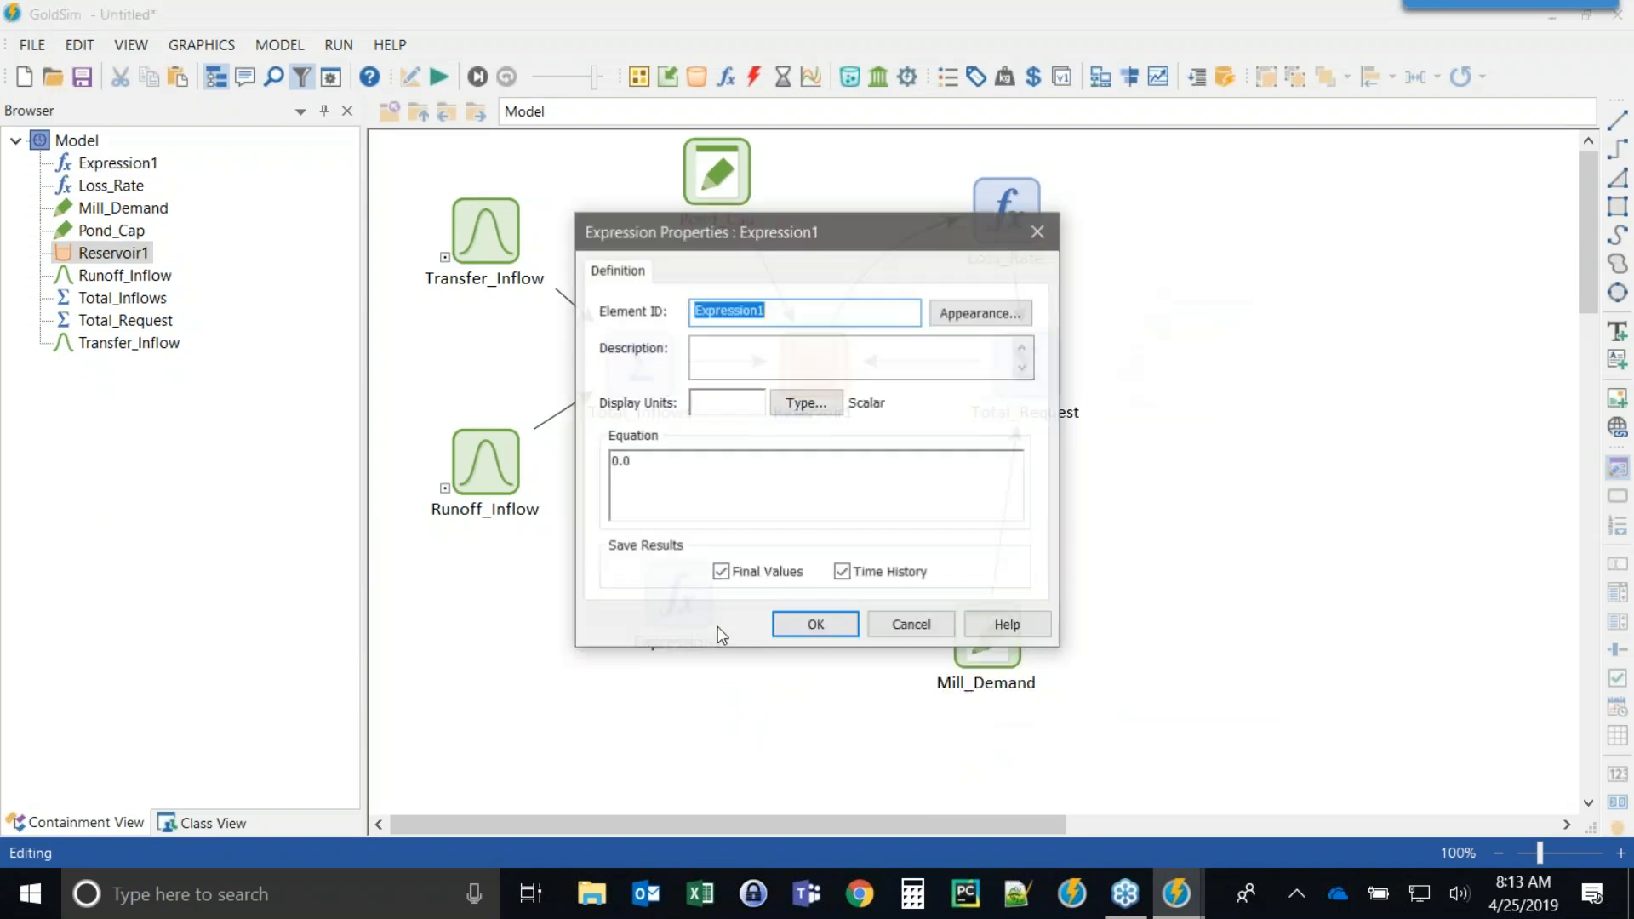
text(Overflow)
key(Tab)
key(Tab)
key(Tab)
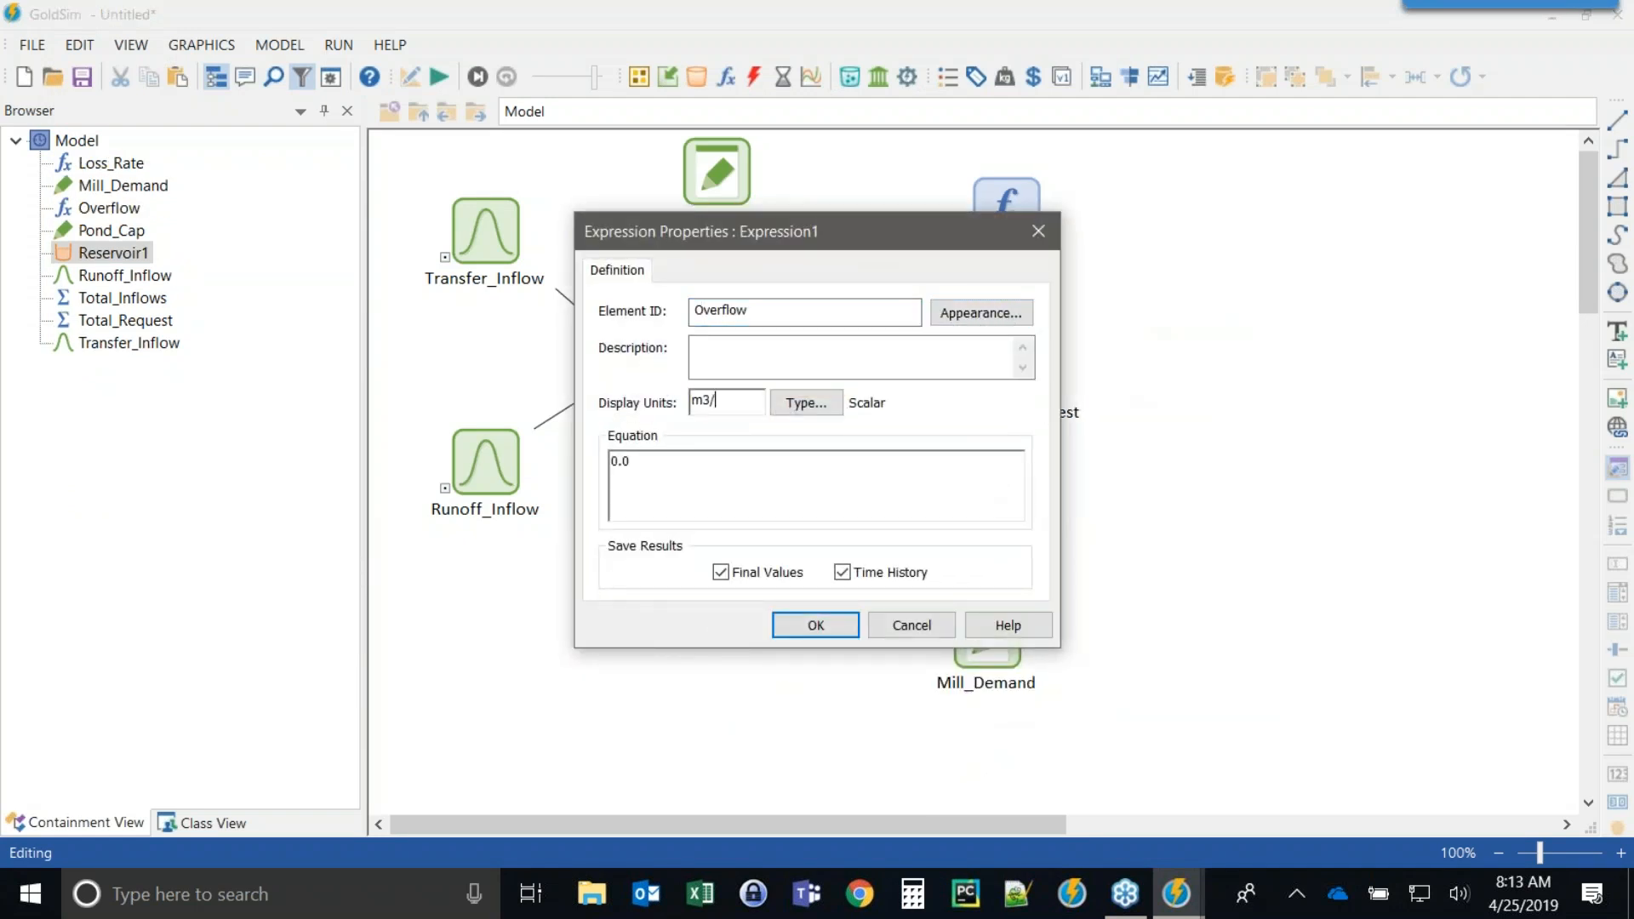
drag(730, 234, 187, 141)
drag(188, 367, 59, 396)
text(re)
key(Return)
text(.o)
key(Return)
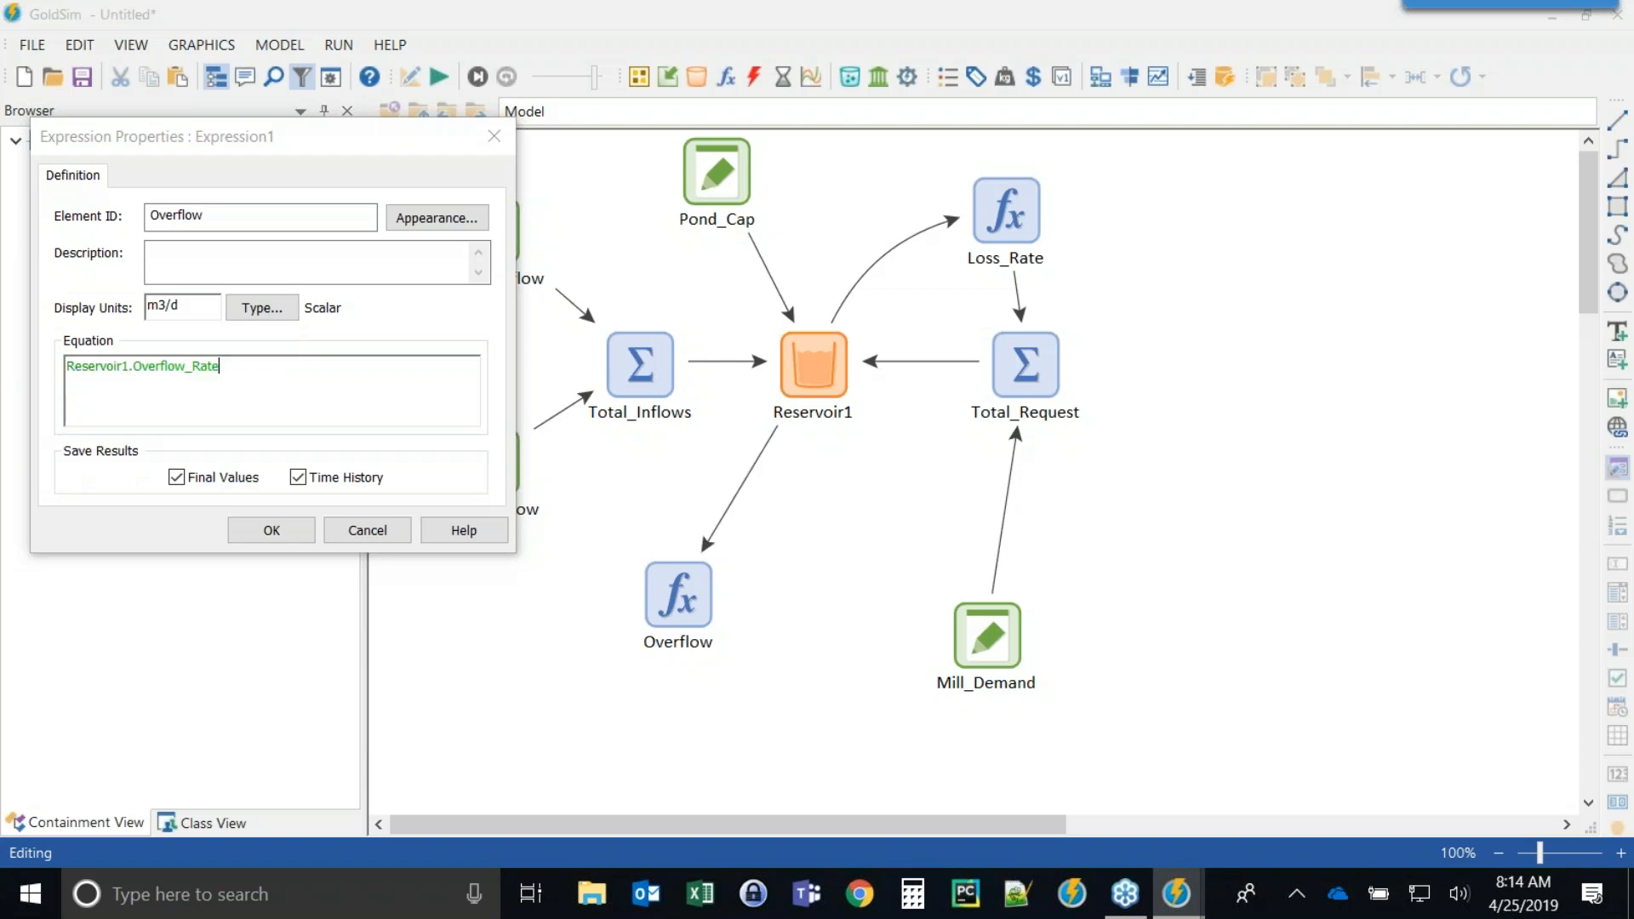
click(290, 534)
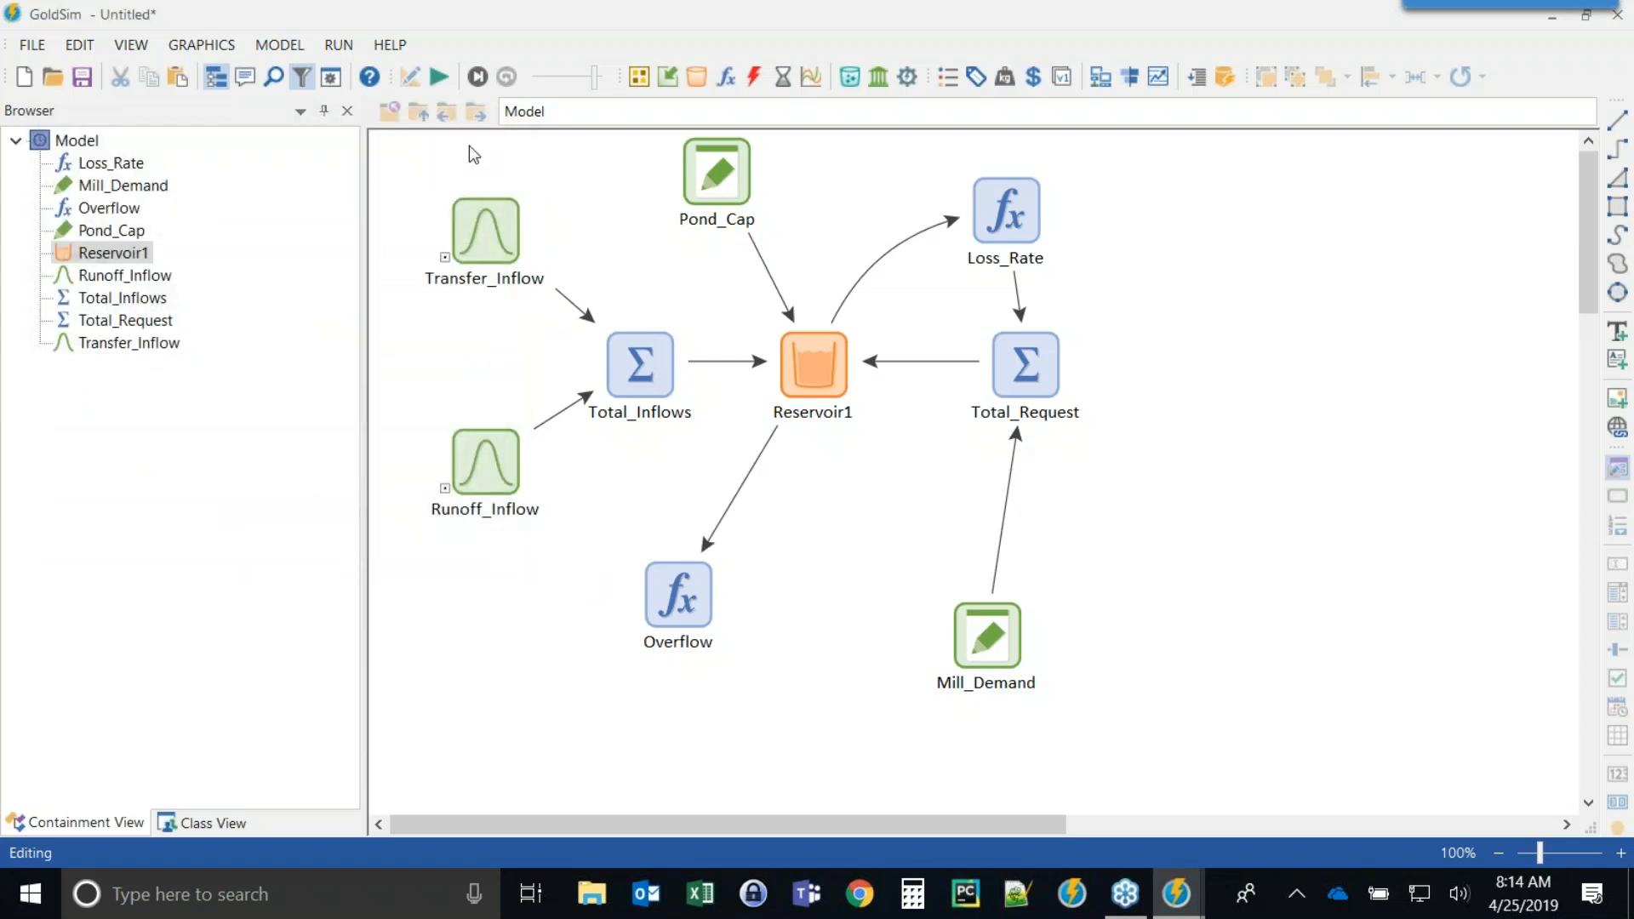
Run the simulation and view Reservoir1's time history result chart.
click(439, 77)
click(792, 477)
right_click(815, 373)
click(900, 390)
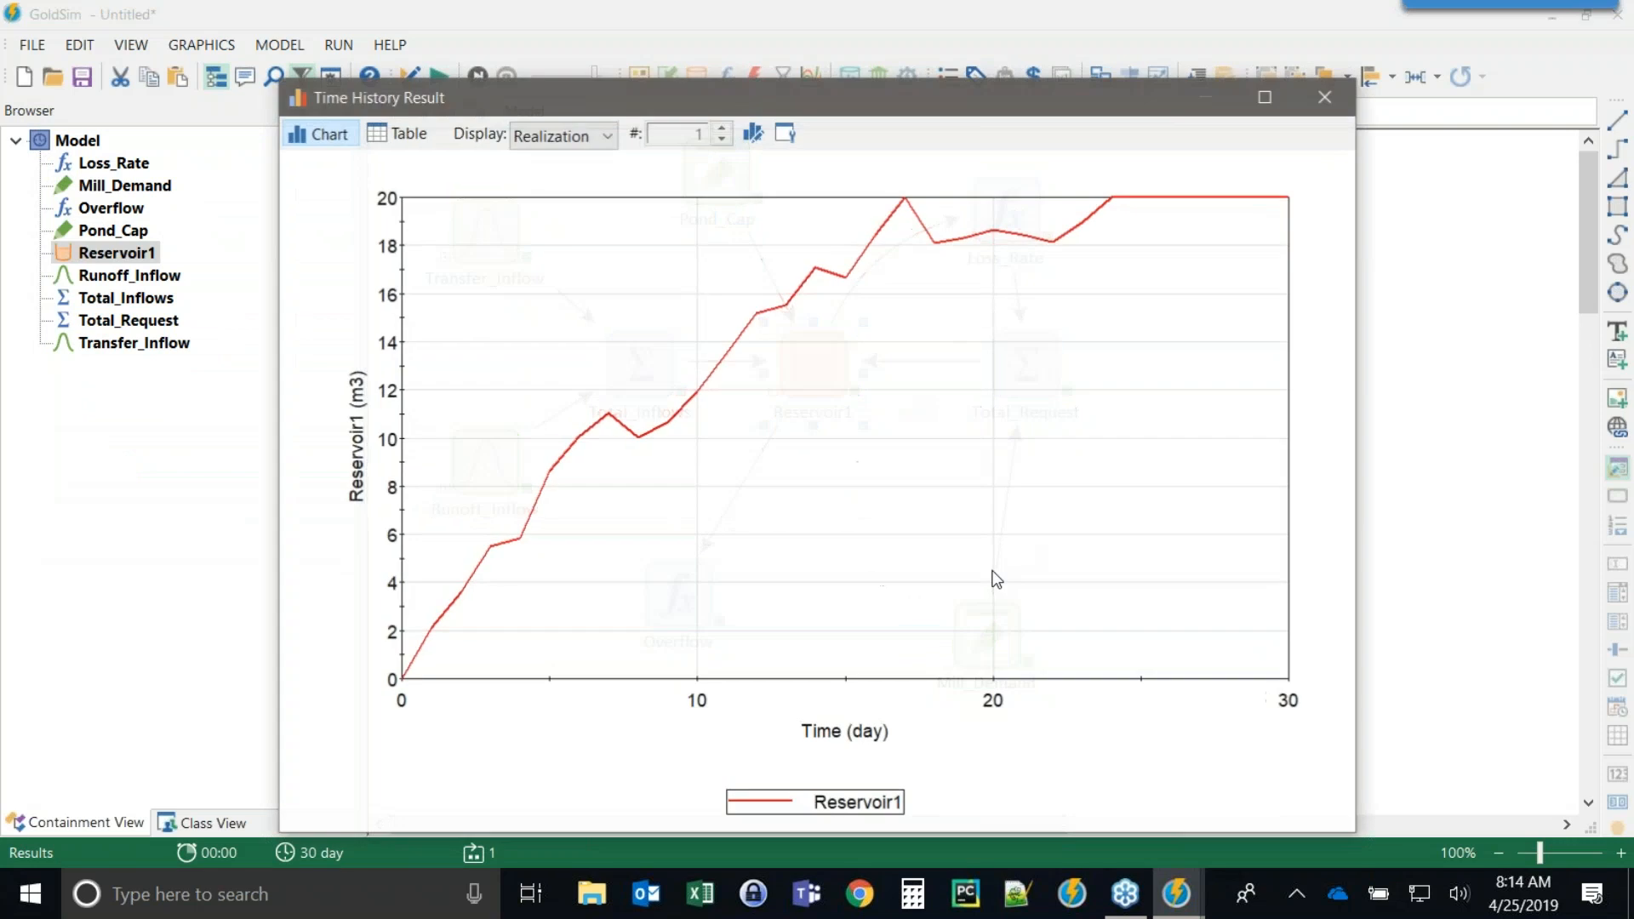
drag(877, 95, 640, 40)
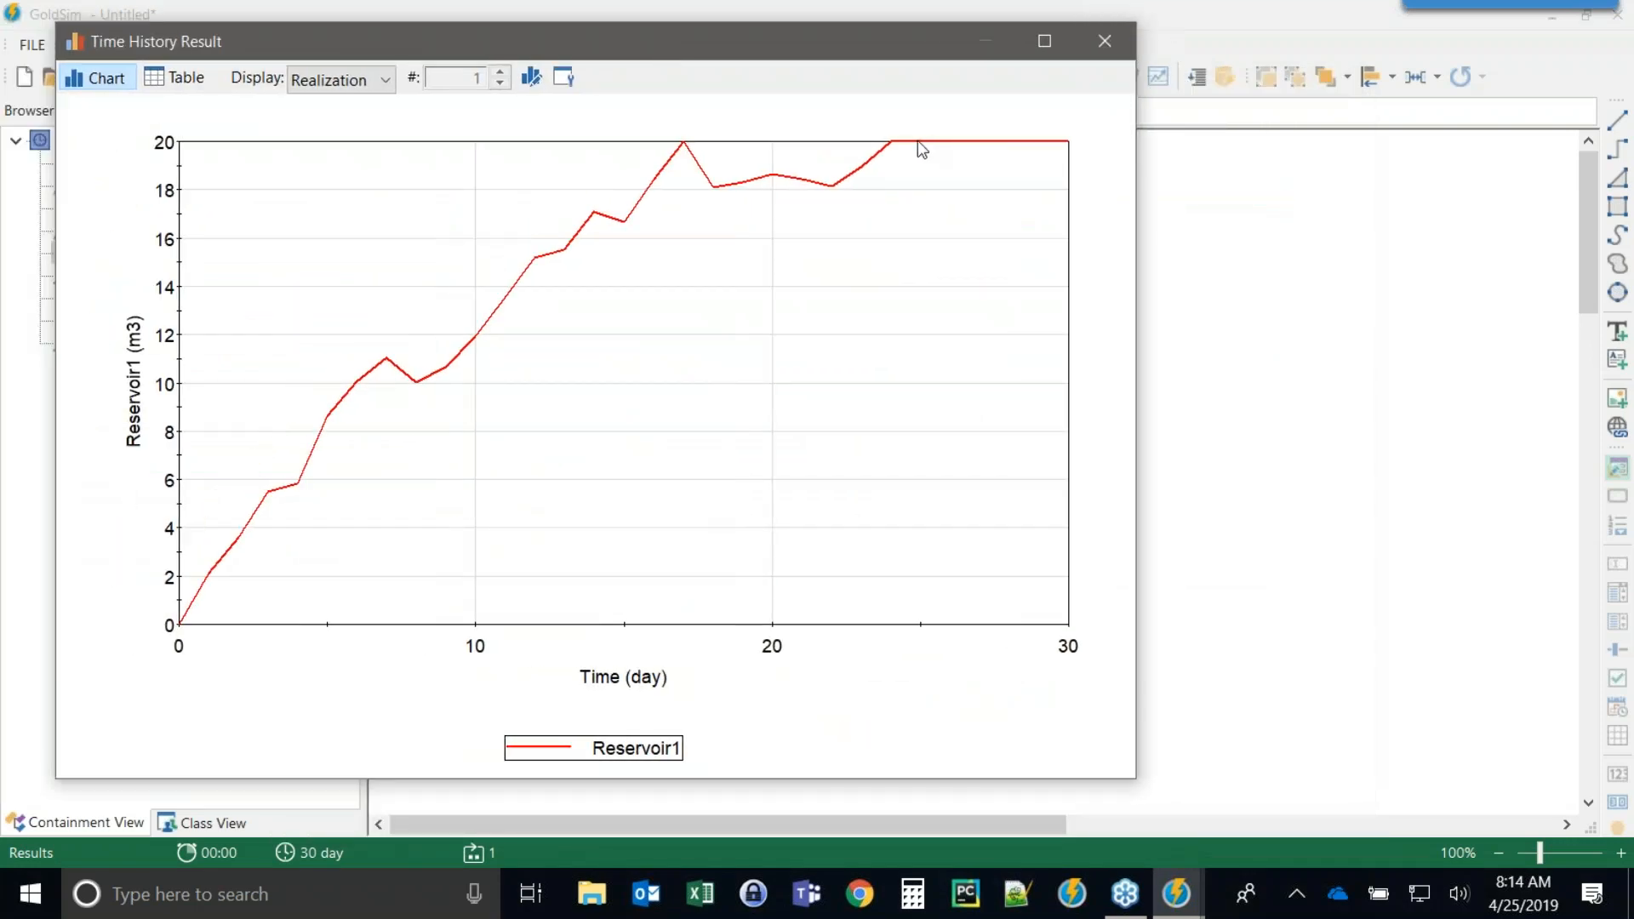
click(1100, 42)
Set Mill_Demand's data definition to 20 m3/d.
click(796, 632)
key(F4)
key(Return)
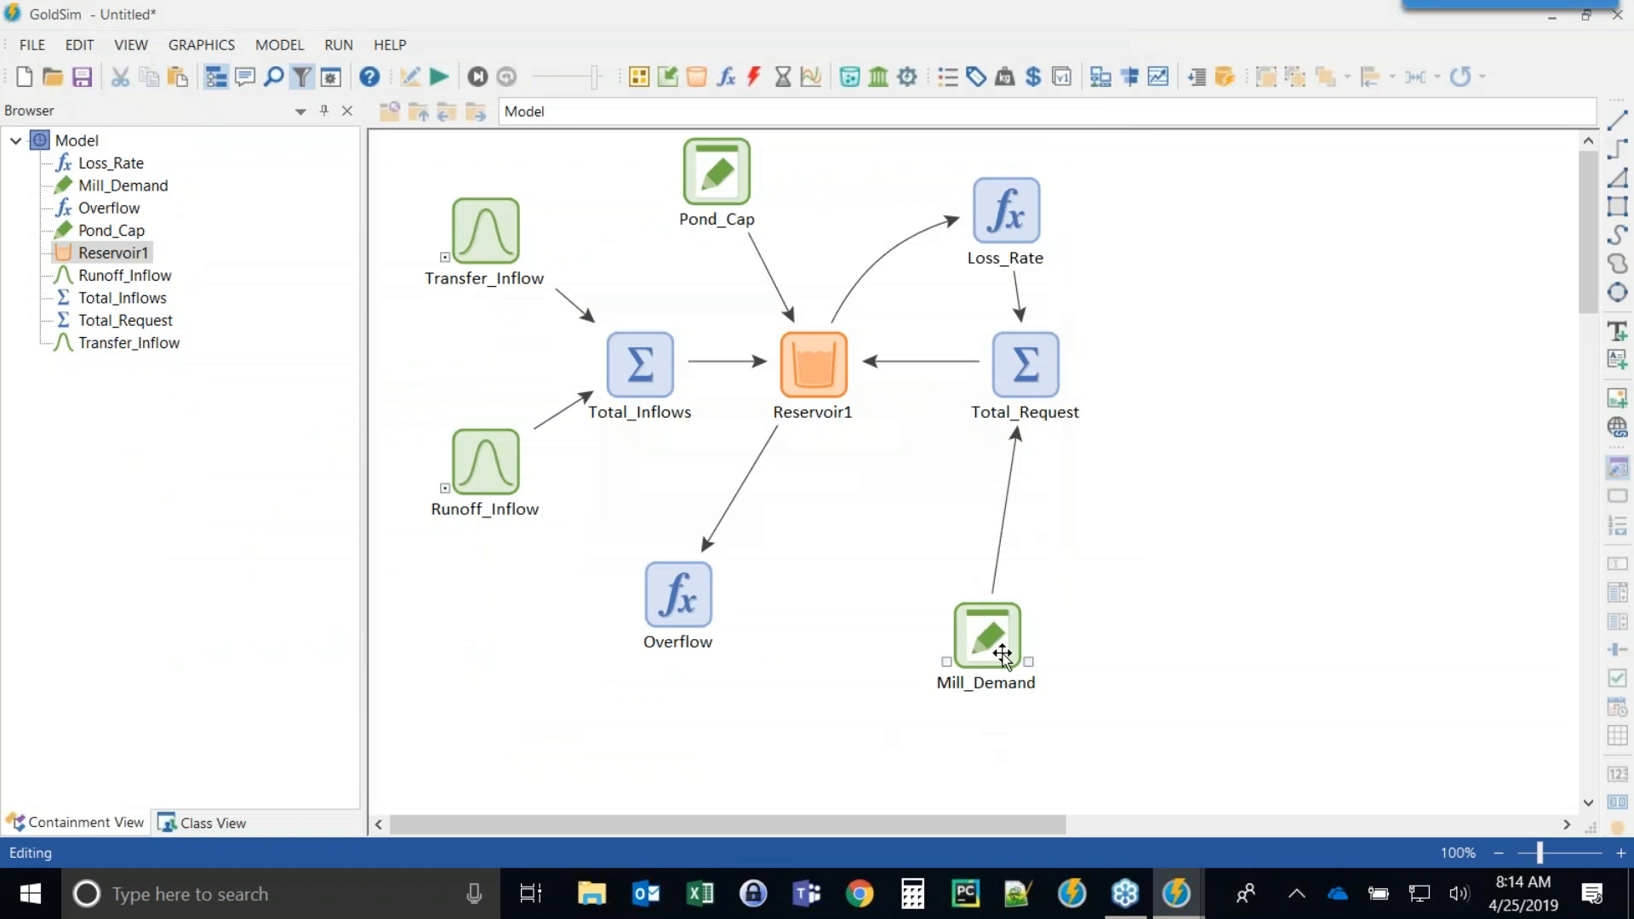
double_click(987, 640)
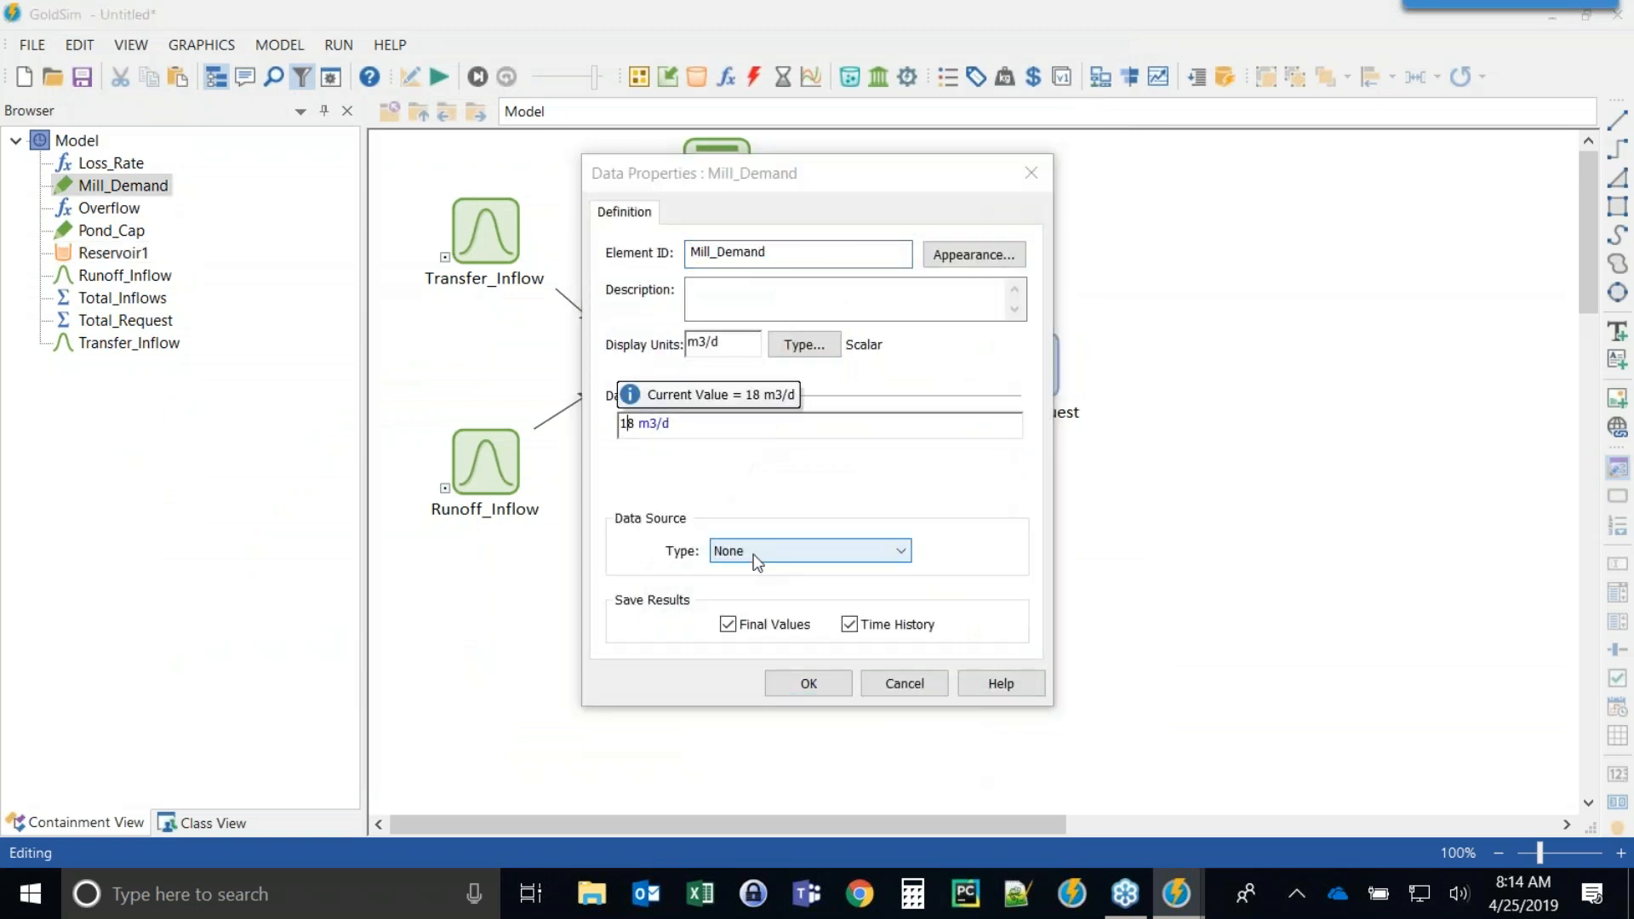
key(BackSpace)
key(BackSpace)
text(20)
click(808, 684)
Run the simulation and scroll the run log to its warnings and errors section.
click(439, 76)
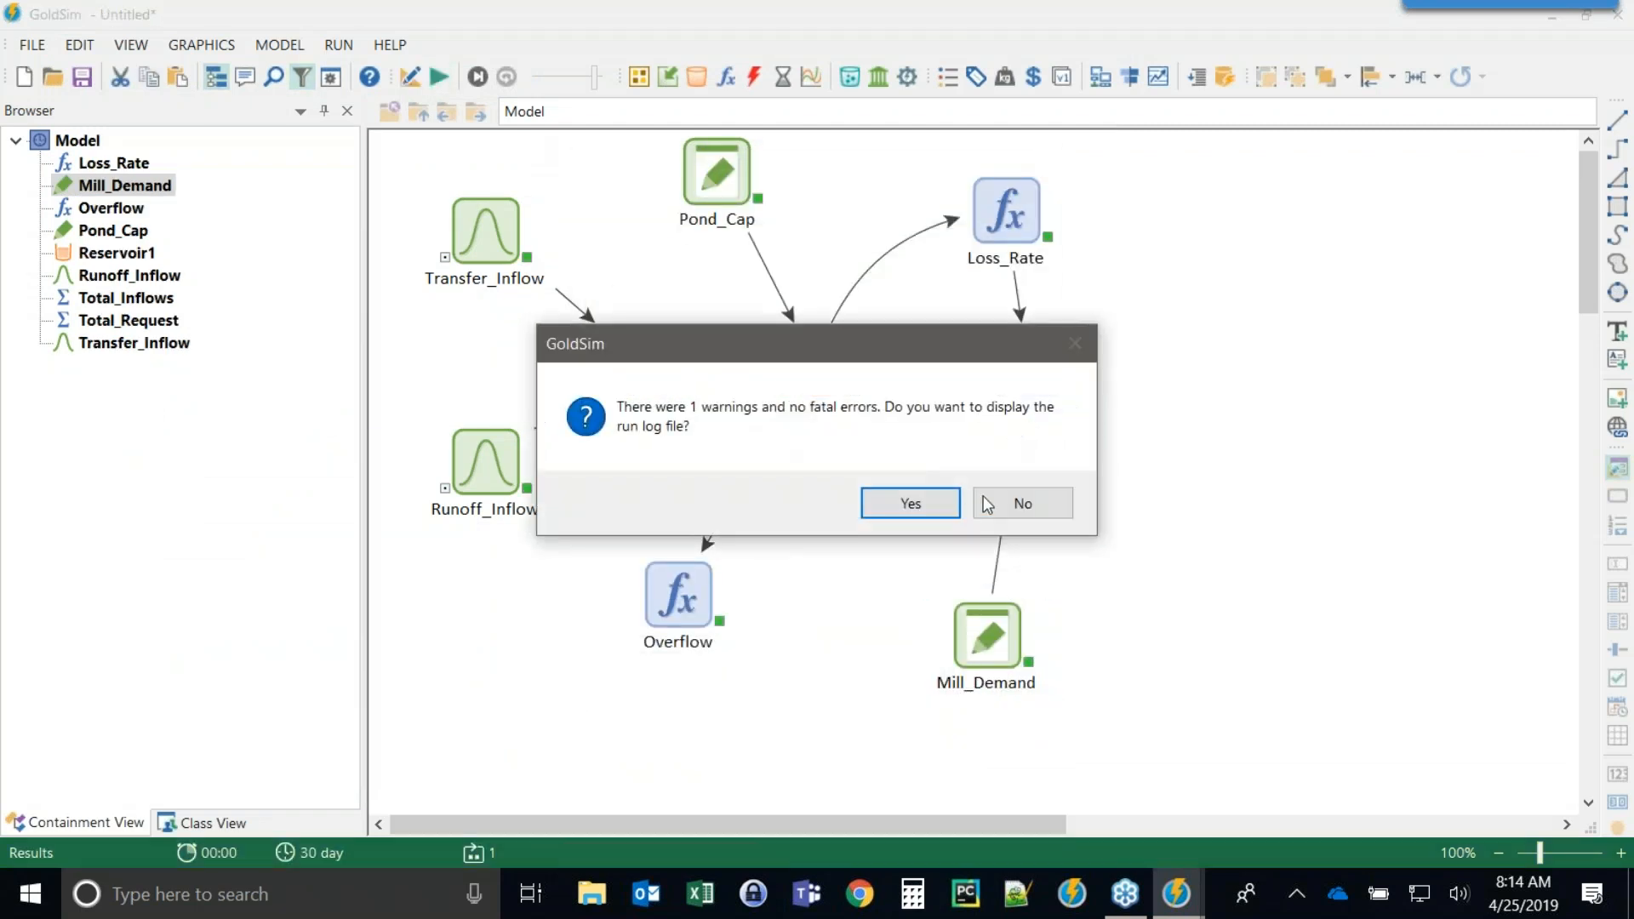
key(Return)
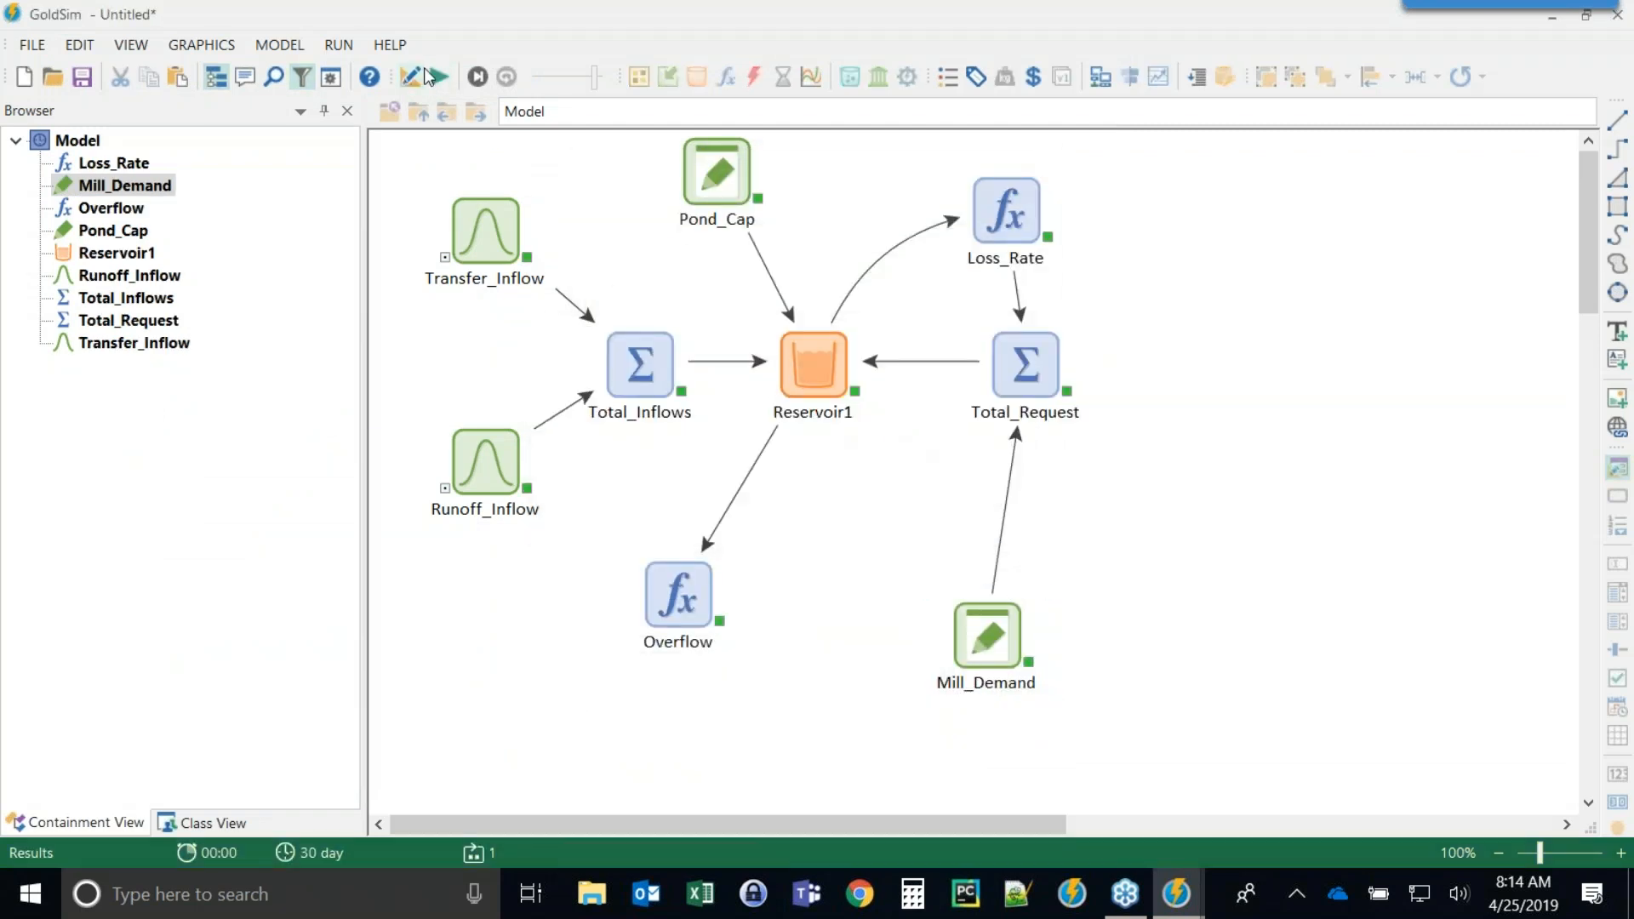
click(337, 45)
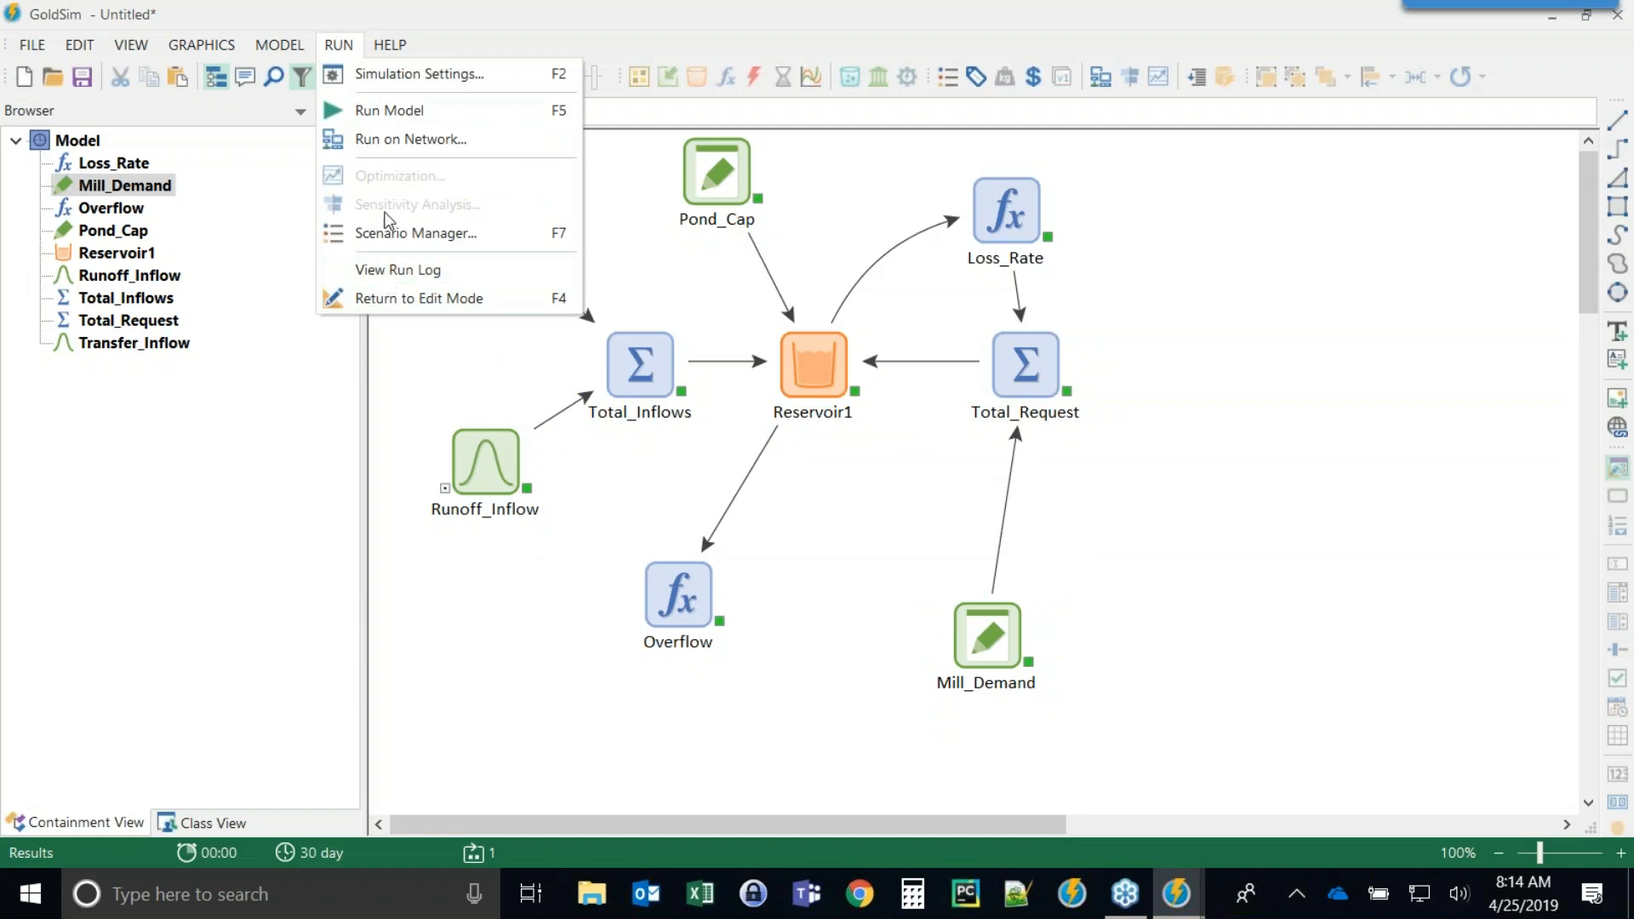
click(387, 273)
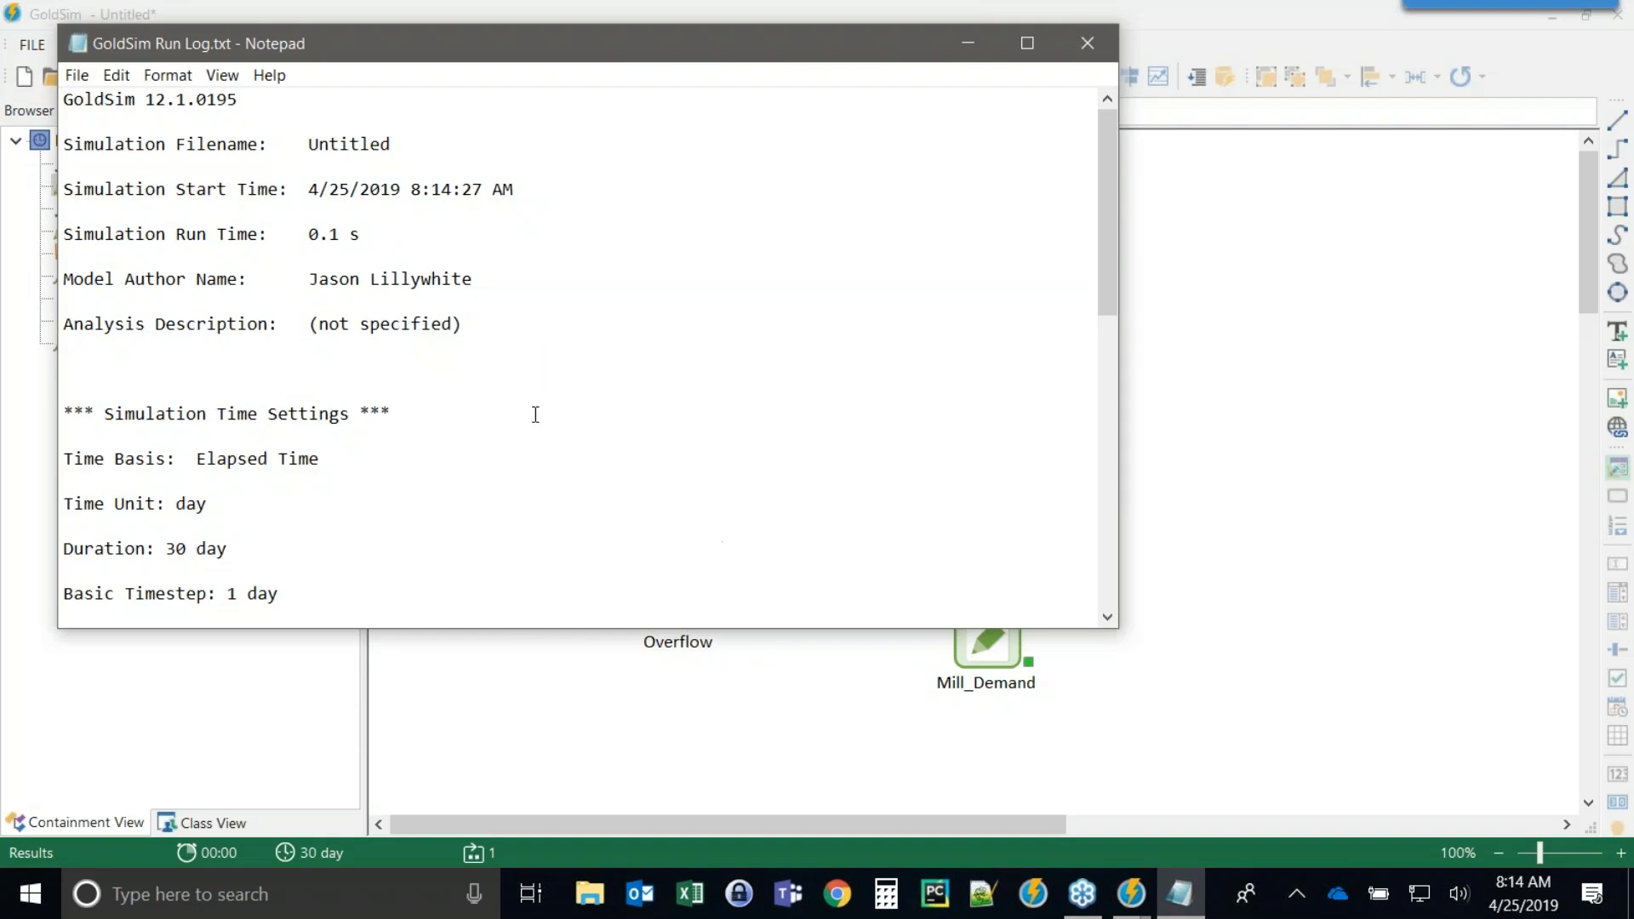
scroll(534, 414, down, 3)
scroll(535, 417, down, 7)
scroll(262, 531, down, 1)
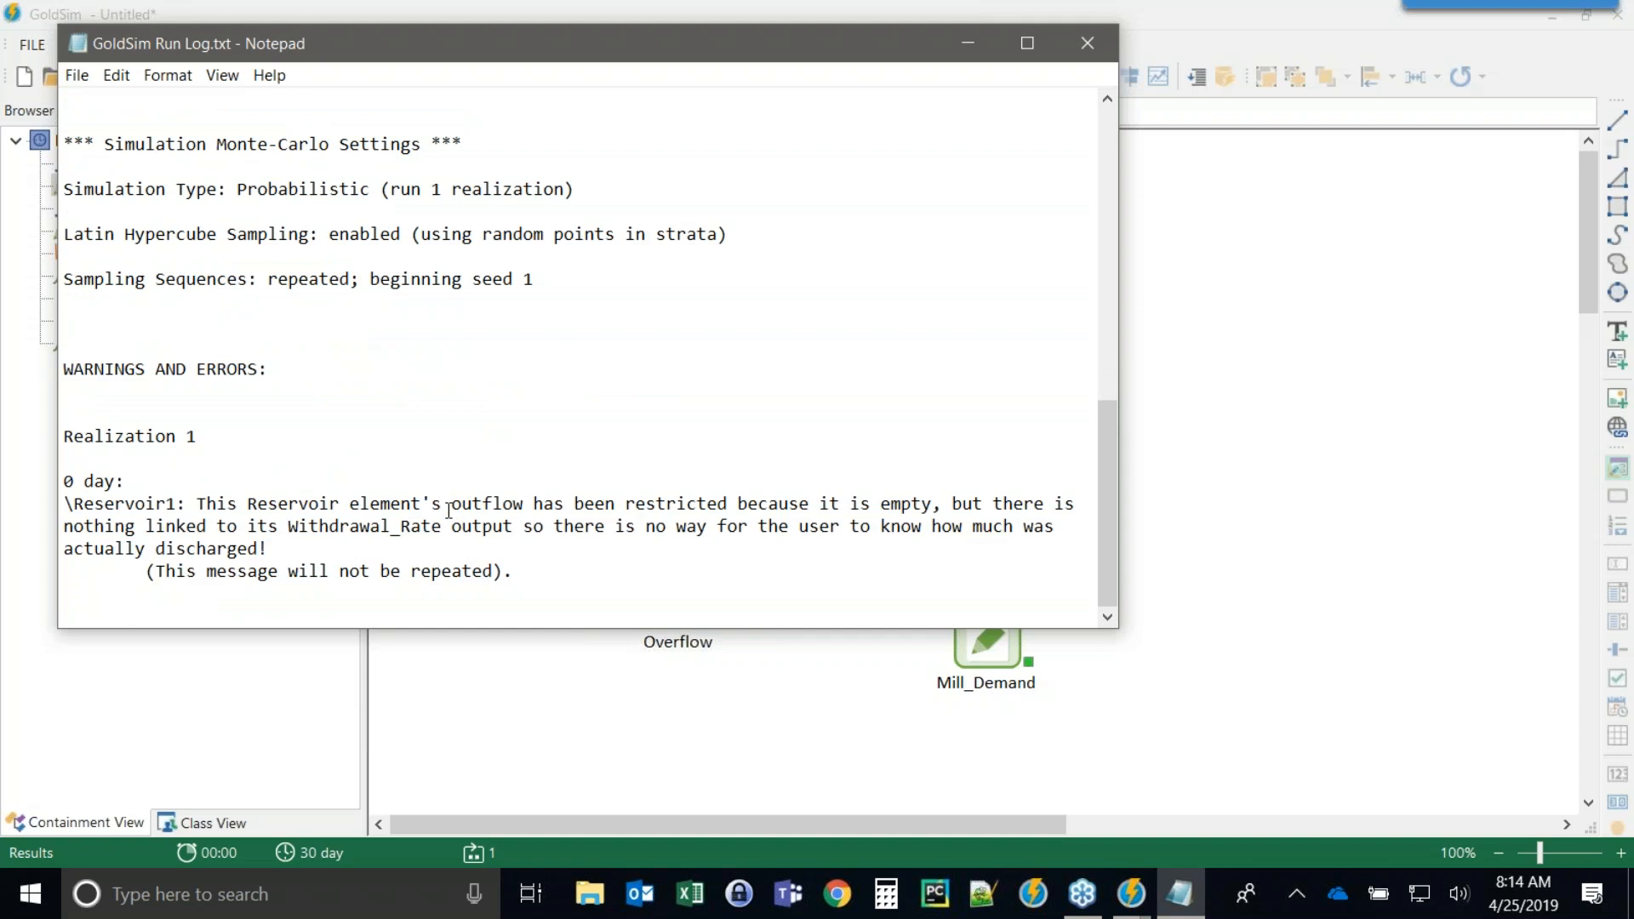
Close the run log and inspect Total_Request's value and Reservoir1's outputs, including Withdrawal_Rate.
click(1085, 44)
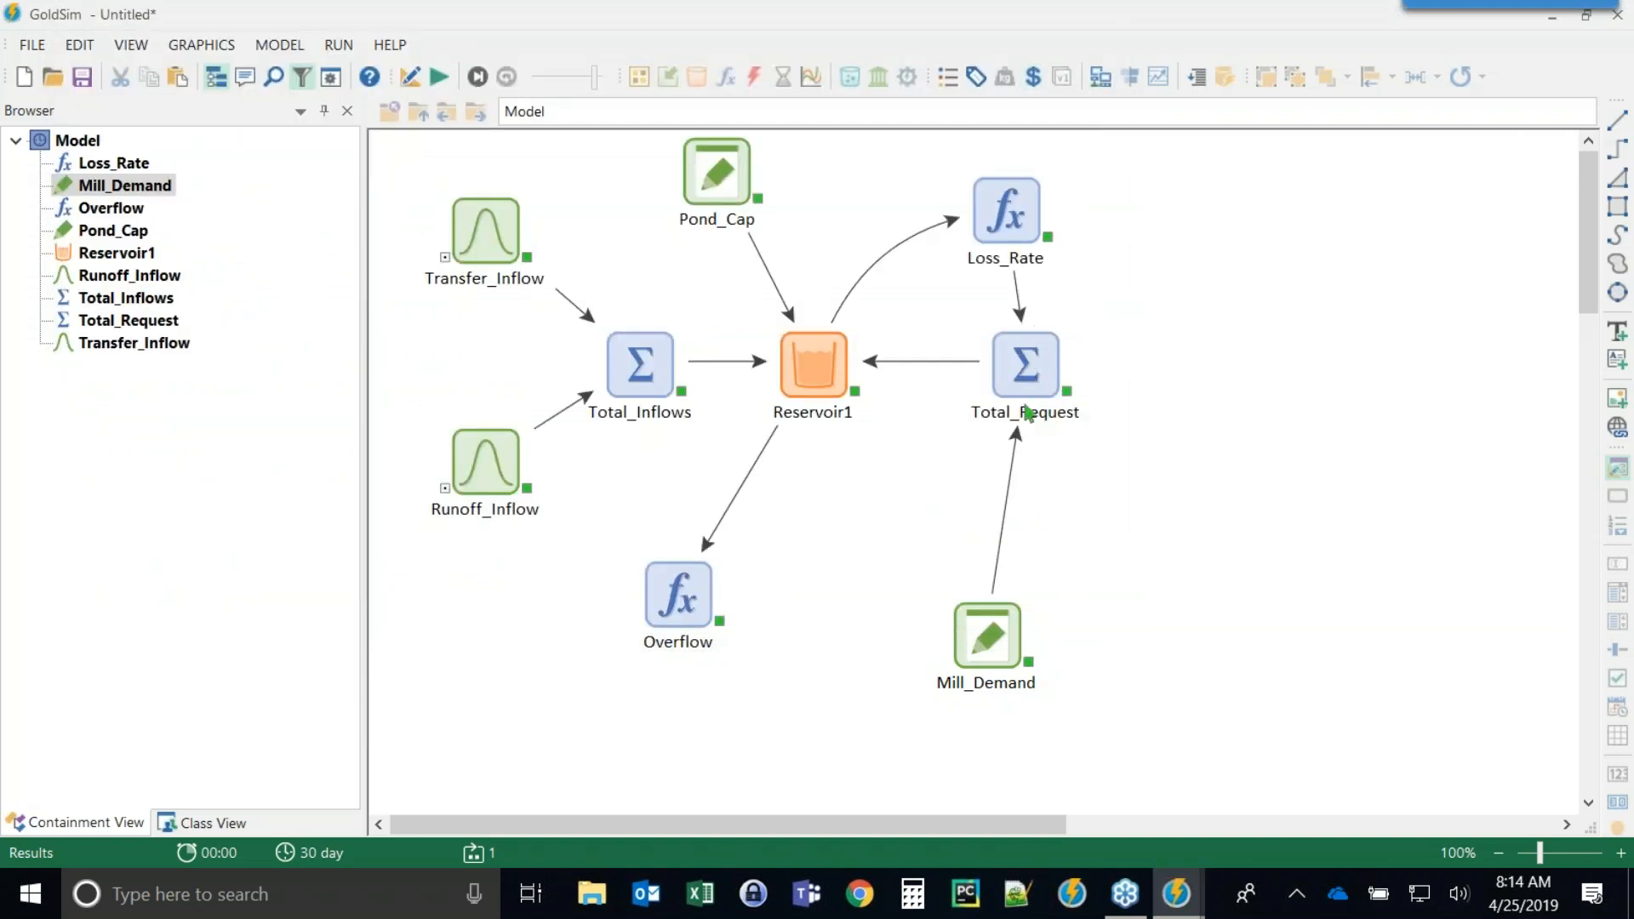
mouse_move(1028, 362)
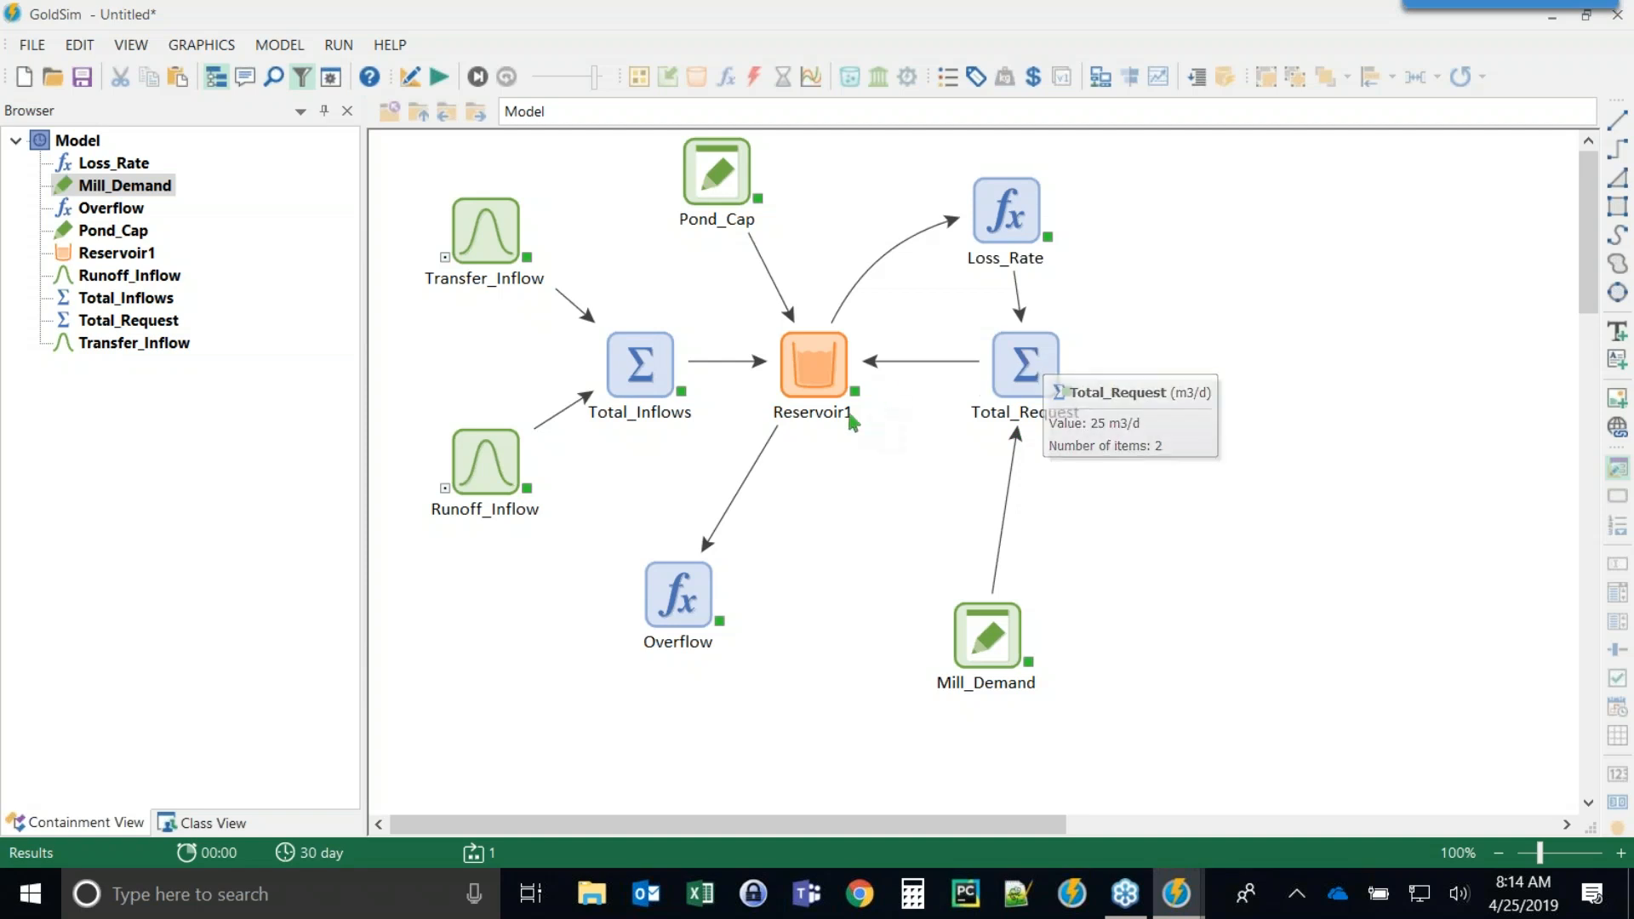
click(854, 391)
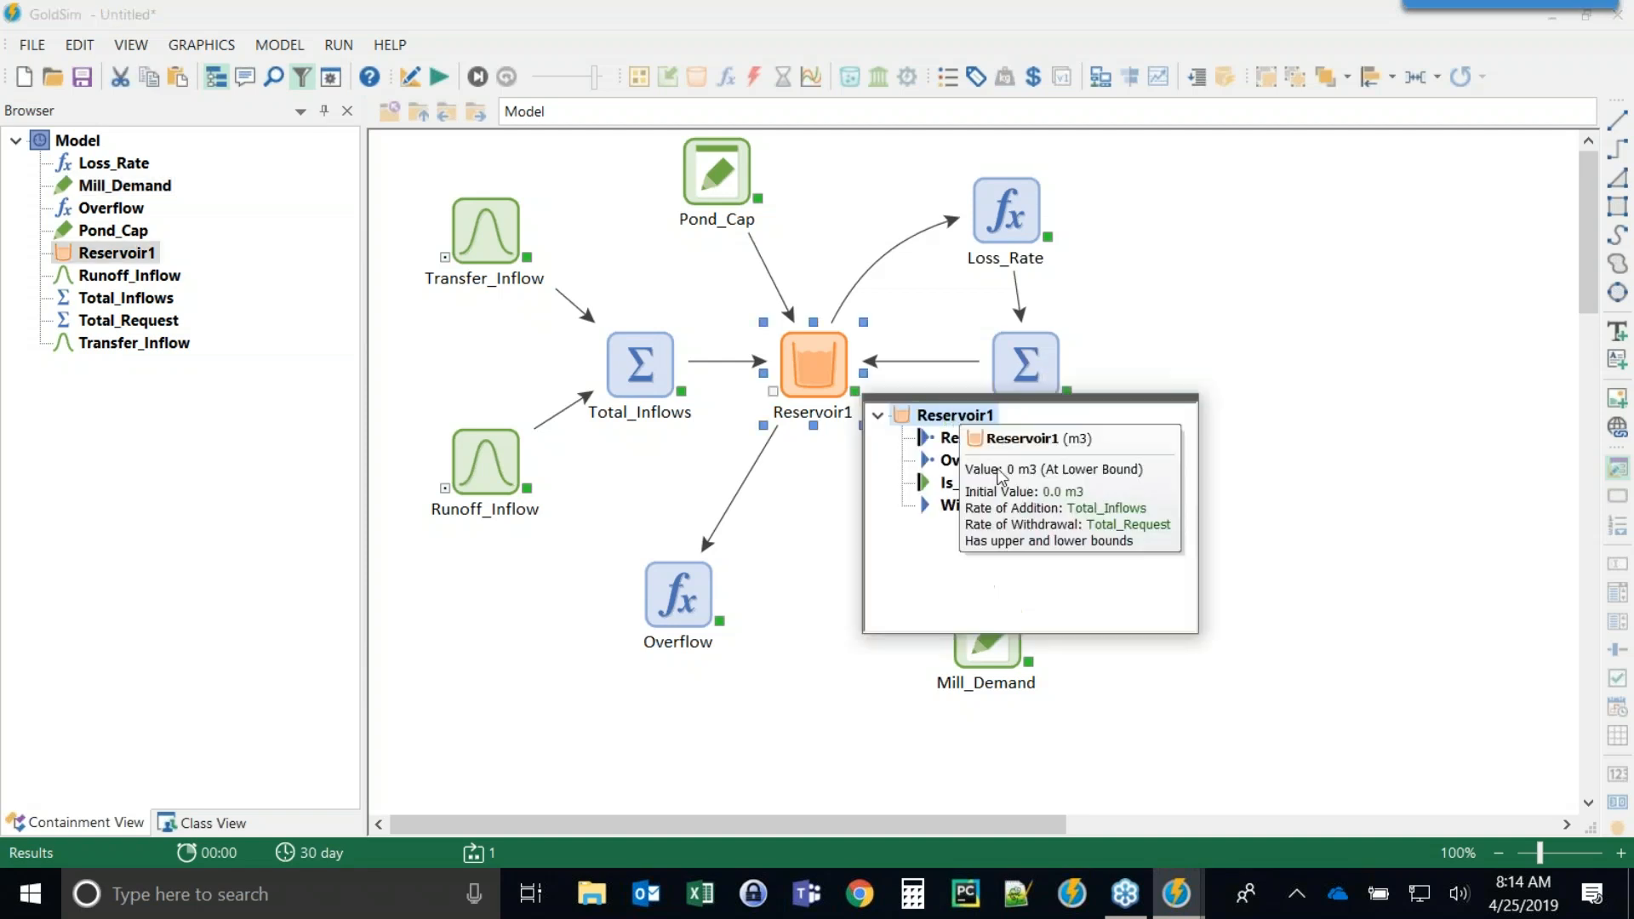
mouse_move(980, 512)
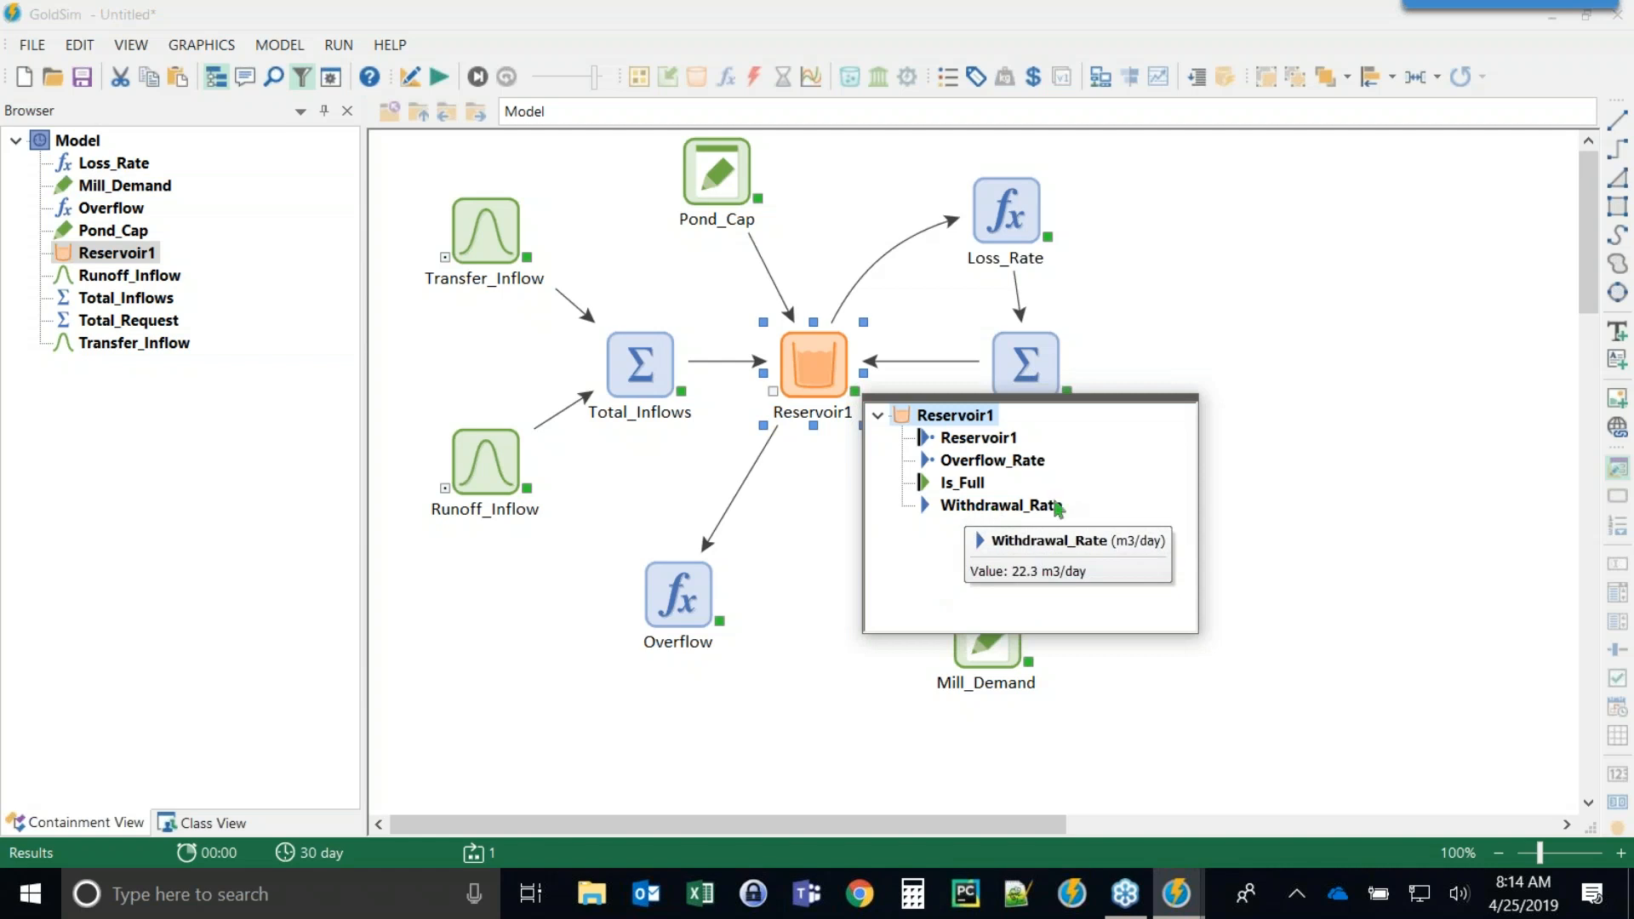
click(824, 509)
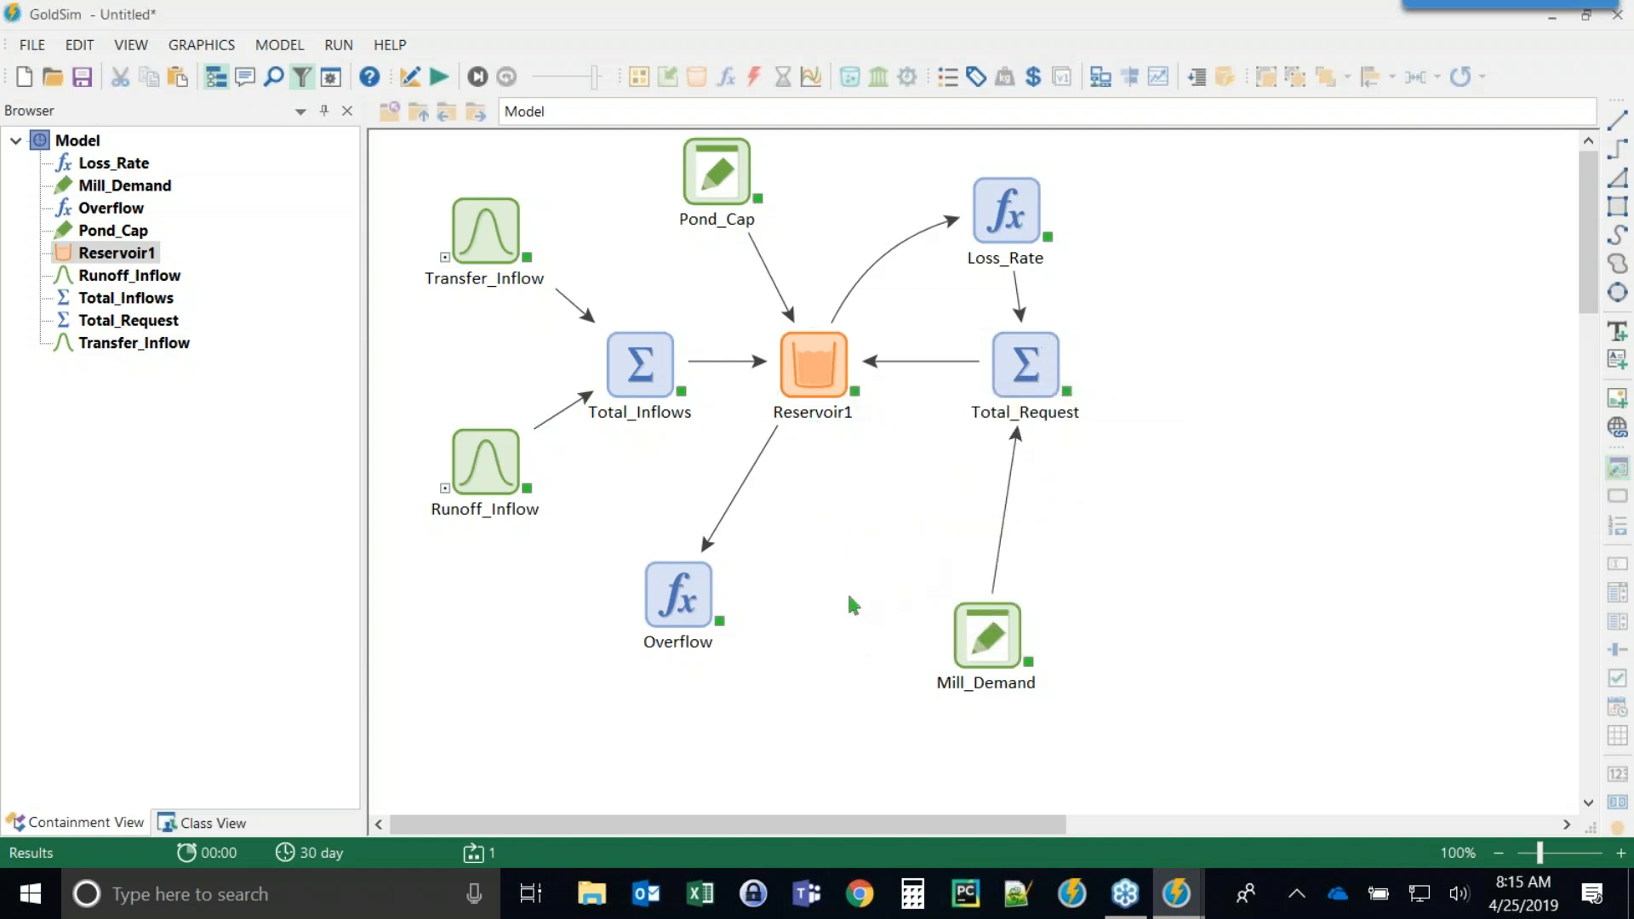
Insert a Time History Result element plotting Total_Request and Reservoir1's Withdrawal_Rate.
right_click(836, 537)
mouse_move(936, 550)
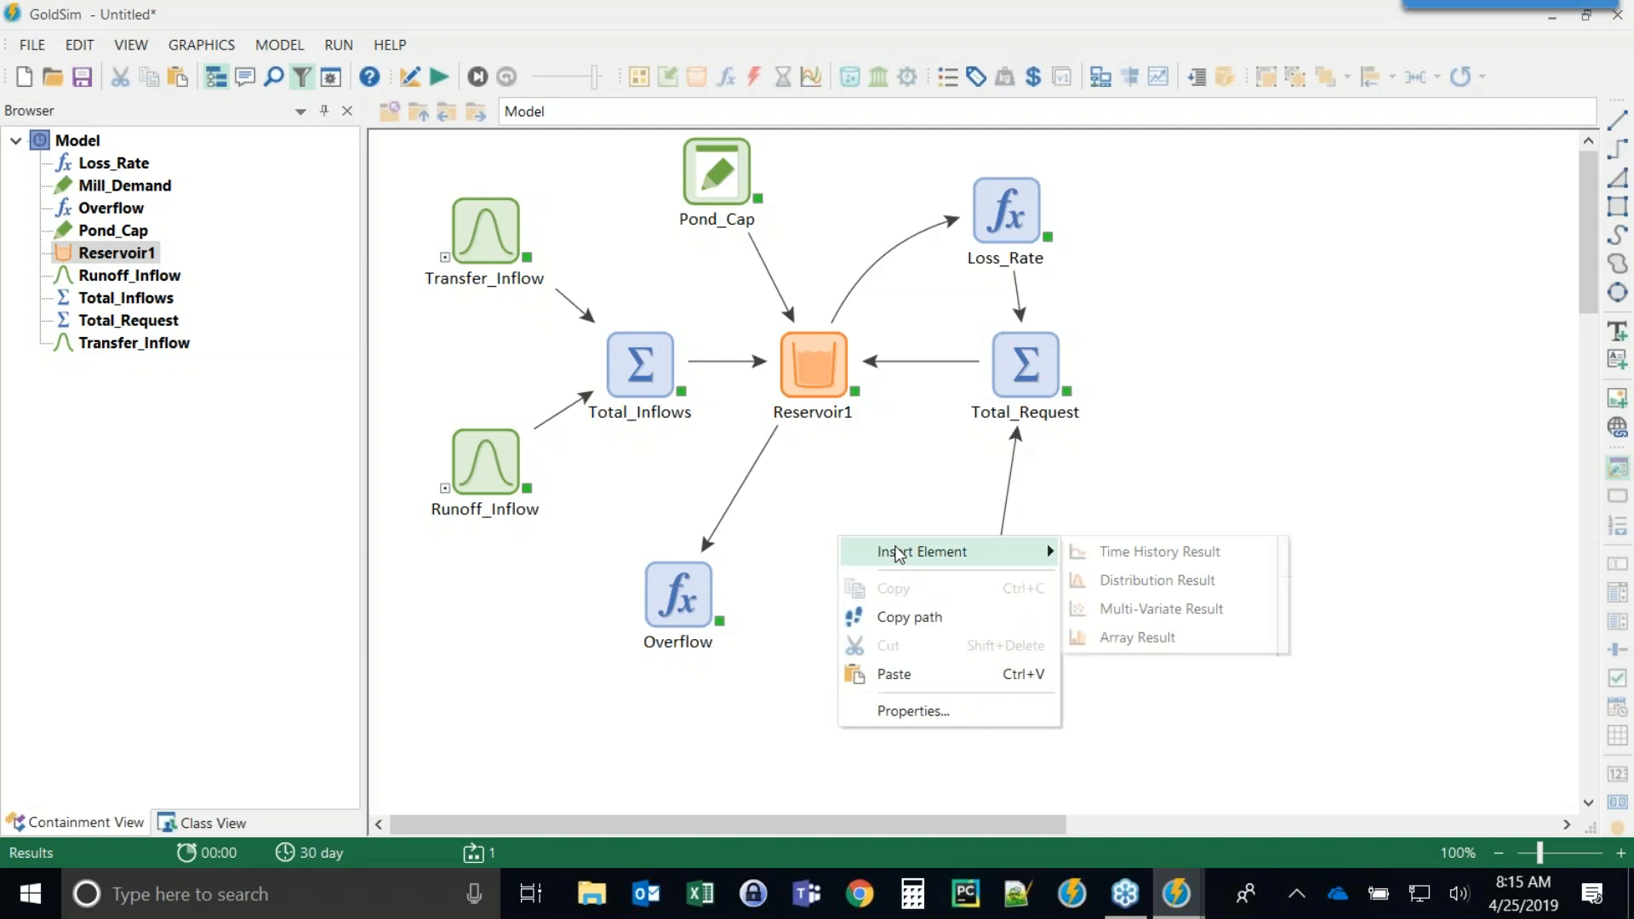
click(1145, 555)
click(538, 663)
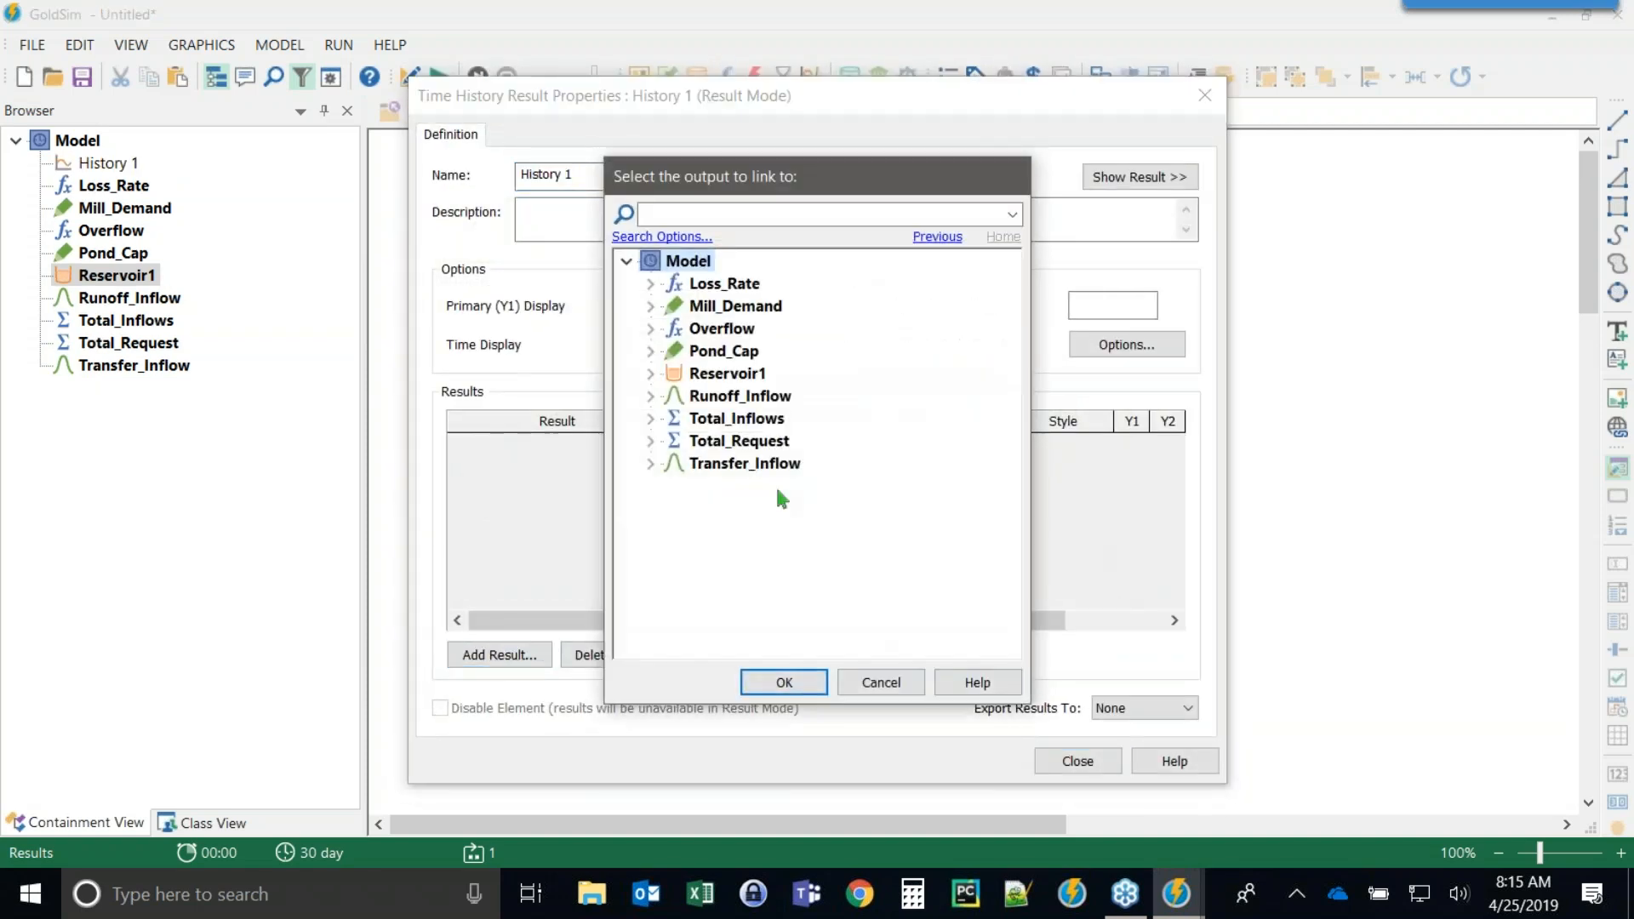
double_click(721, 440)
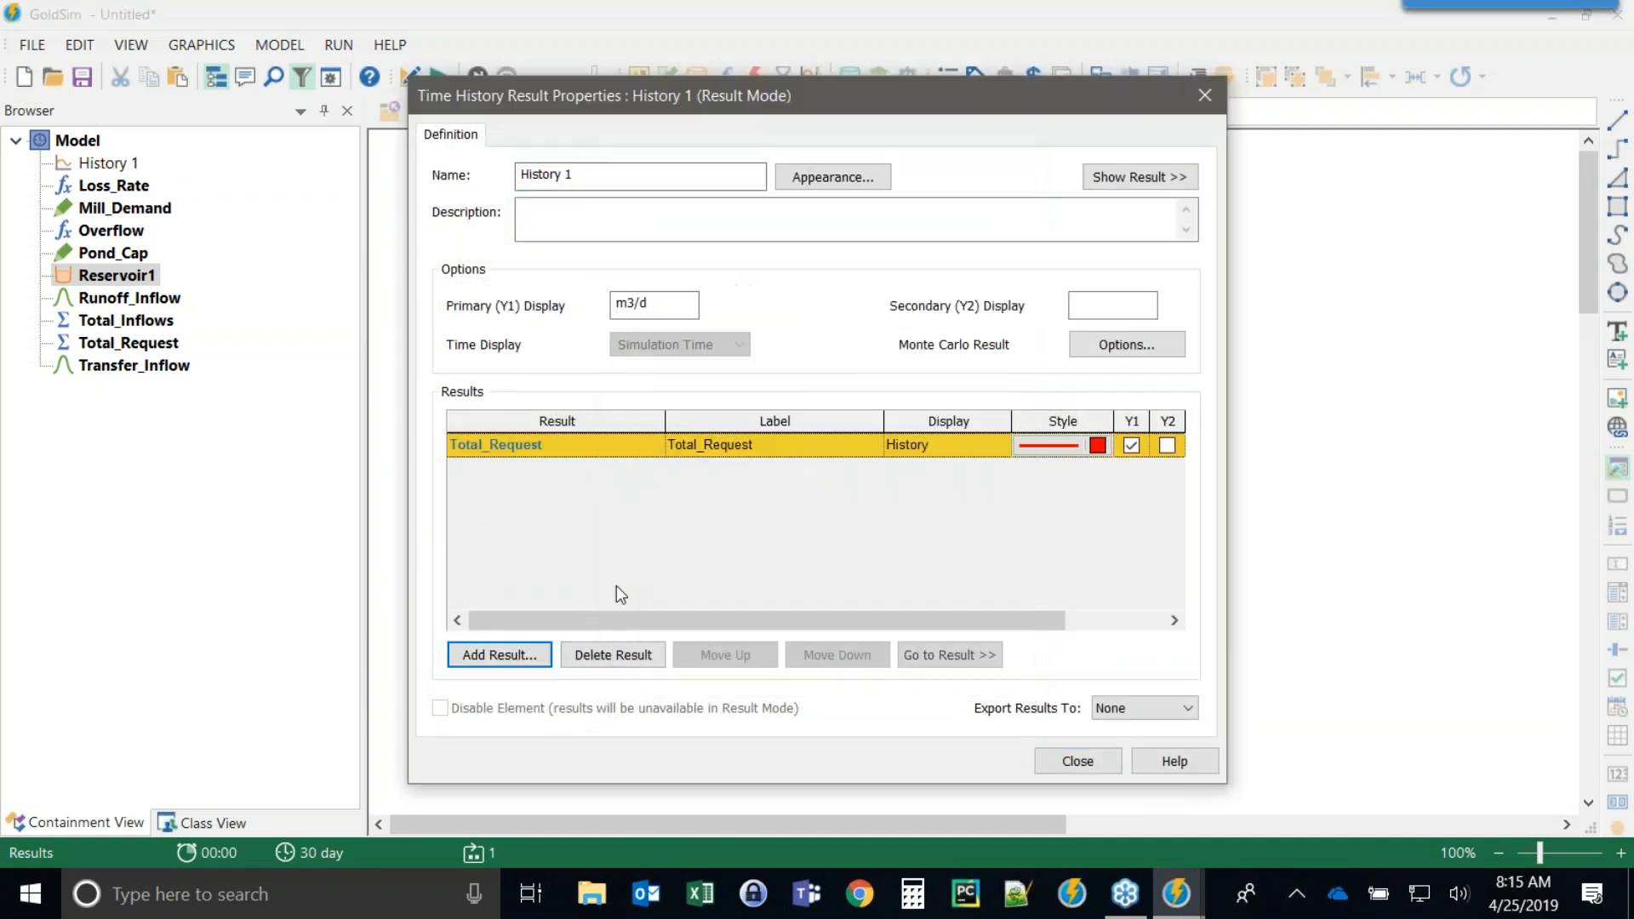
click(504, 661)
click(650, 373)
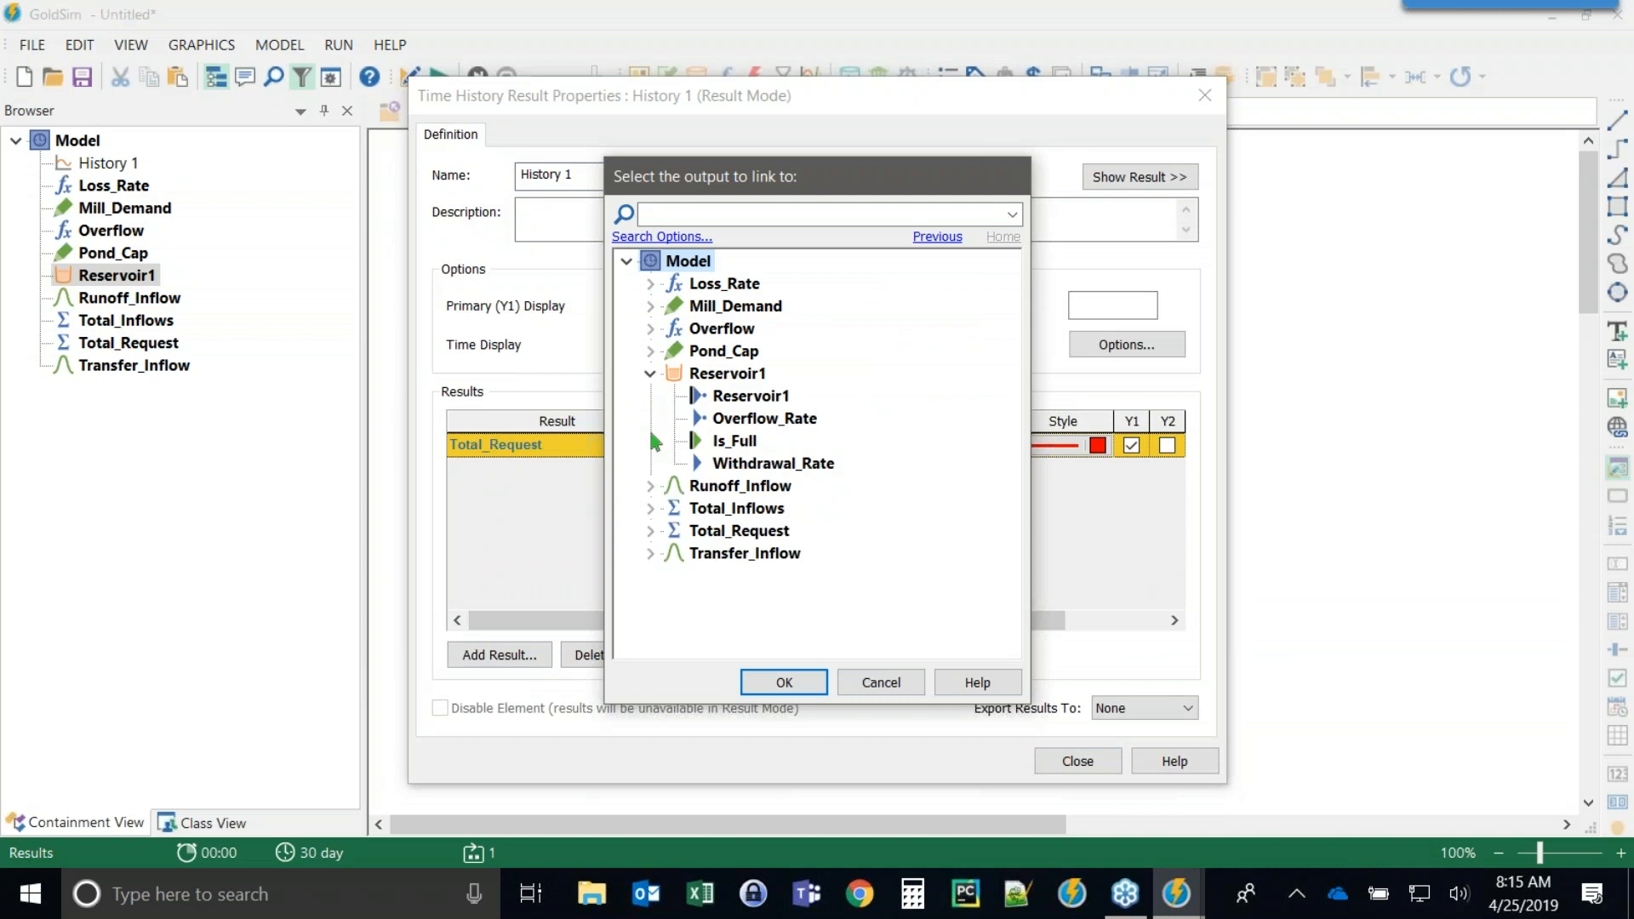
double_click(745, 462)
click(1095, 759)
Open the History 1 chart to compare the request with the withdrawal rate.
double_click(828, 553)
drag(784, 88, 589, 37)
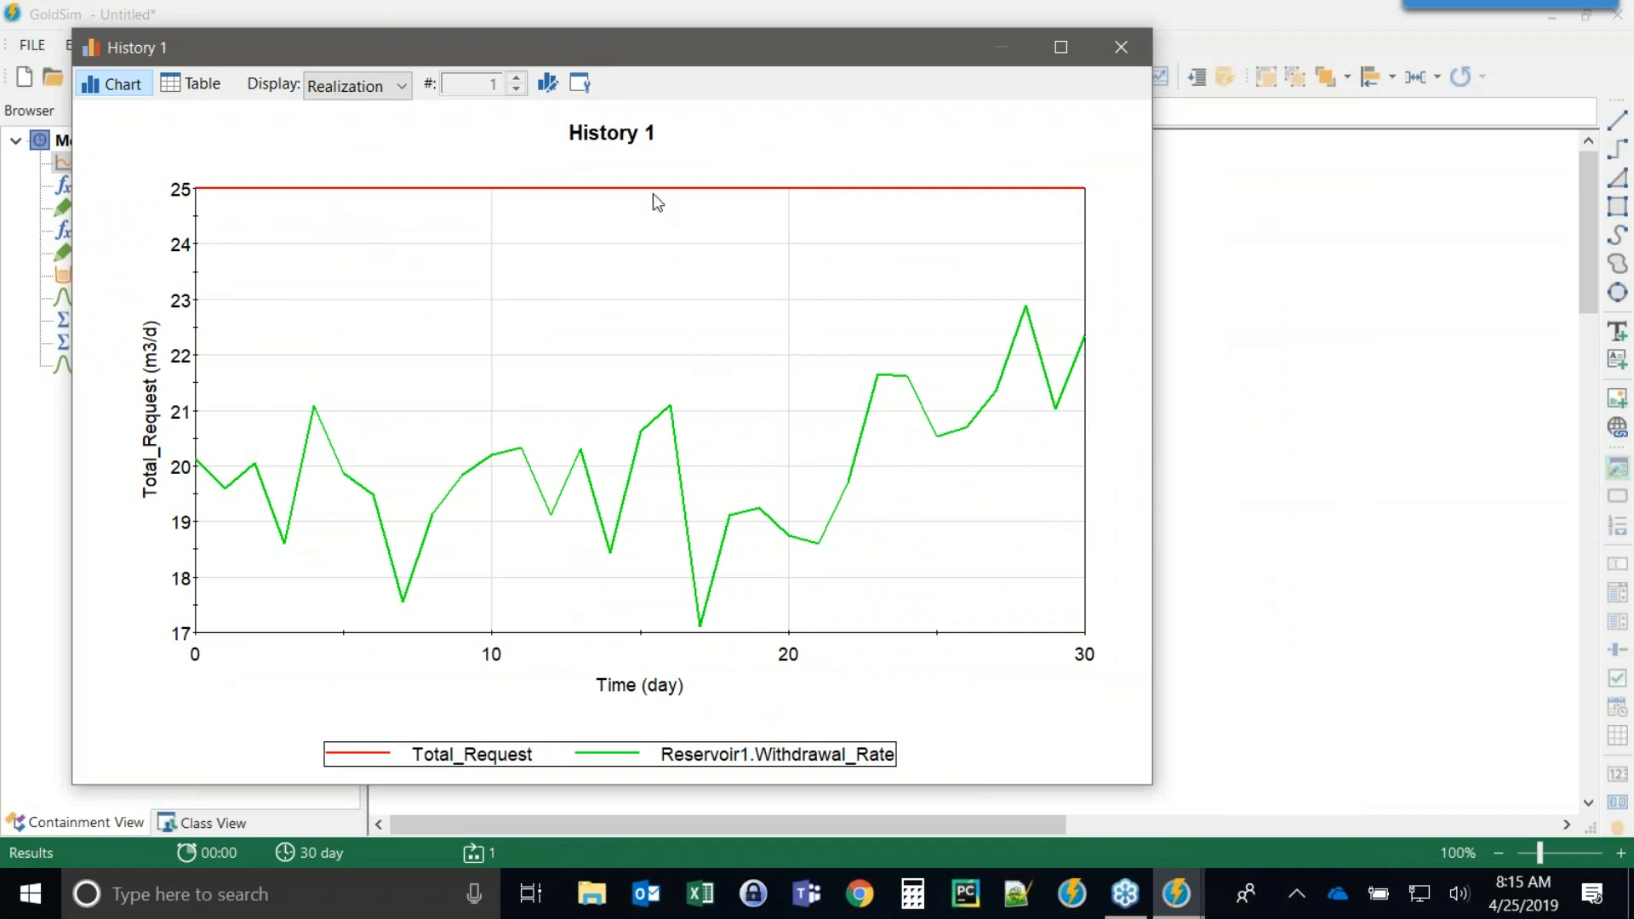
click(1121, 47)
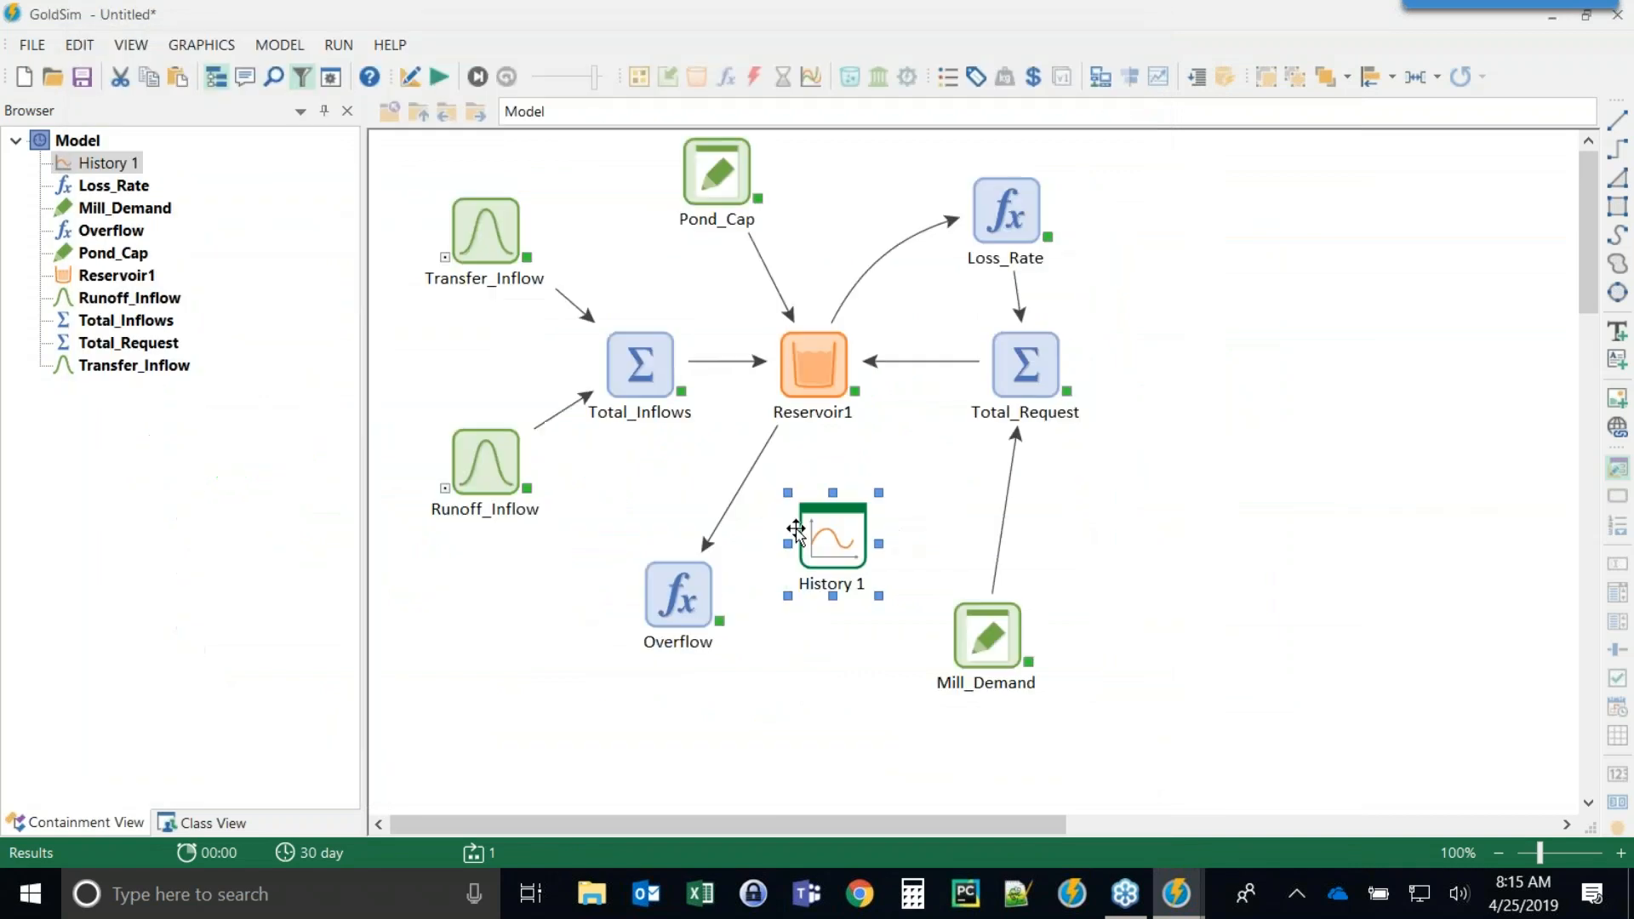
View Reservoir1's time history result chart.
right_click(816, 368)
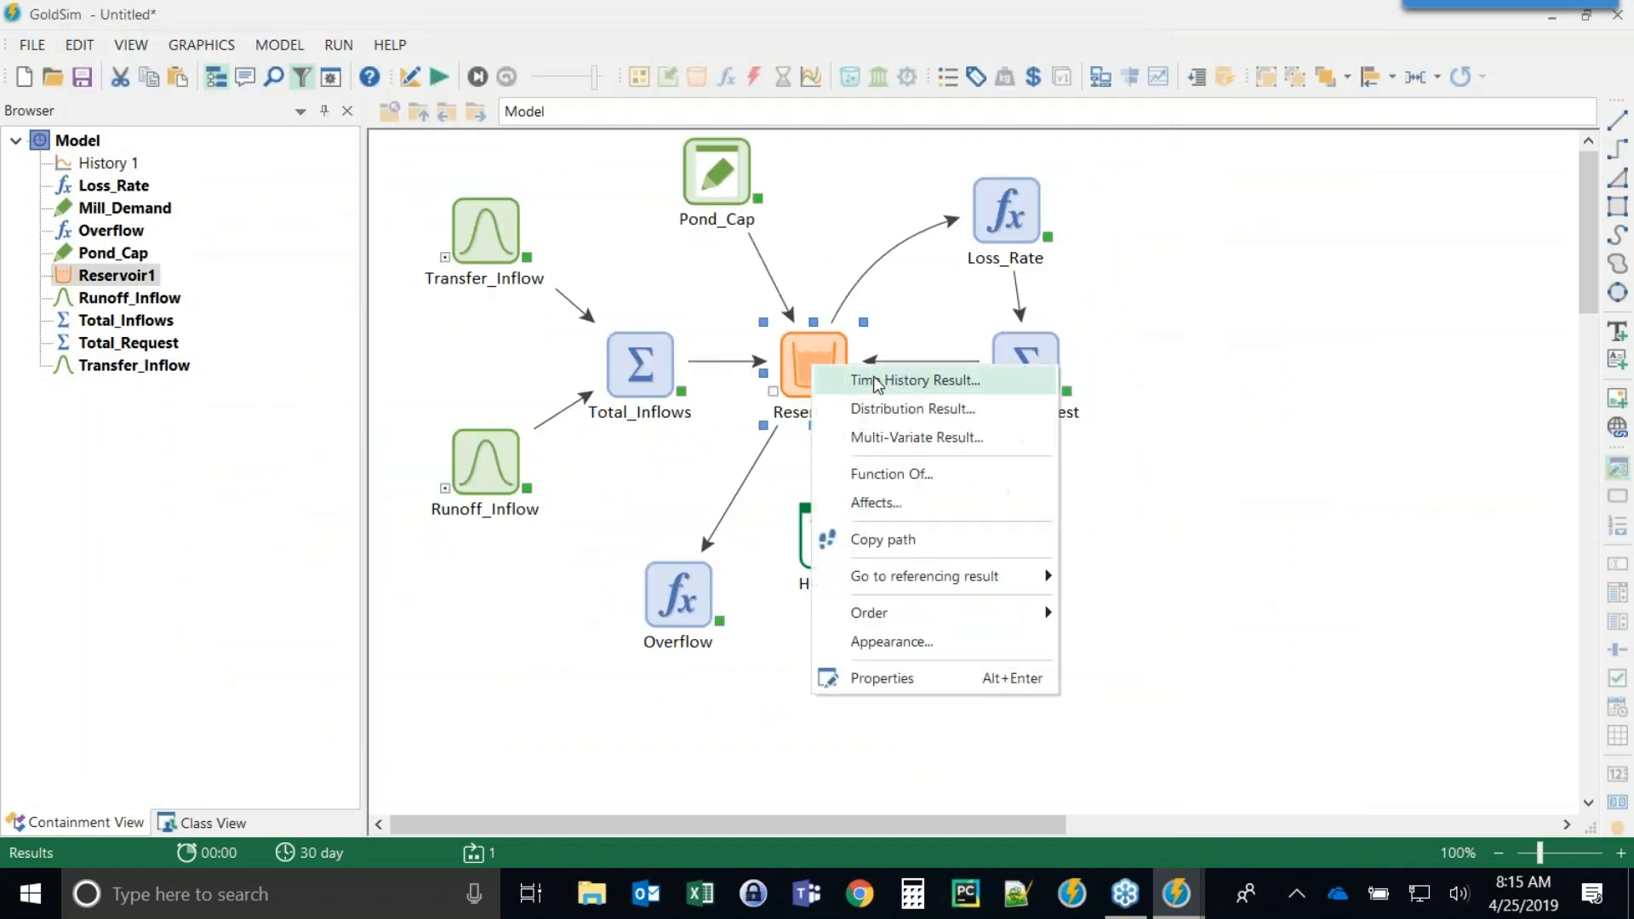
click(881, 376)
drag(772, 92, 536, 37)
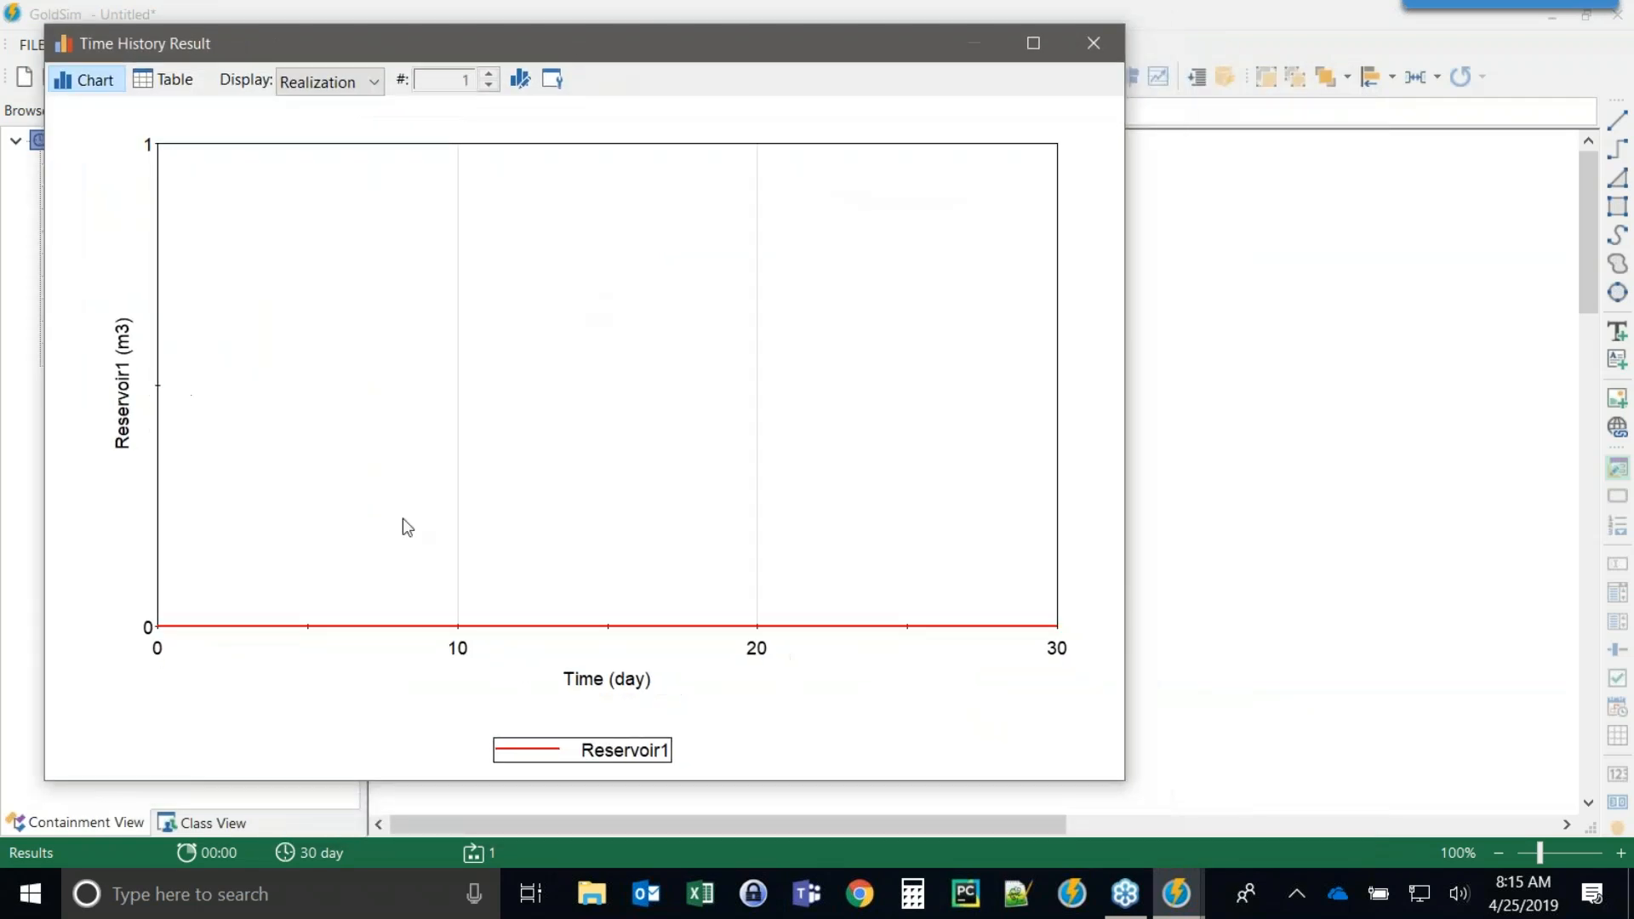
click(1084, 51)
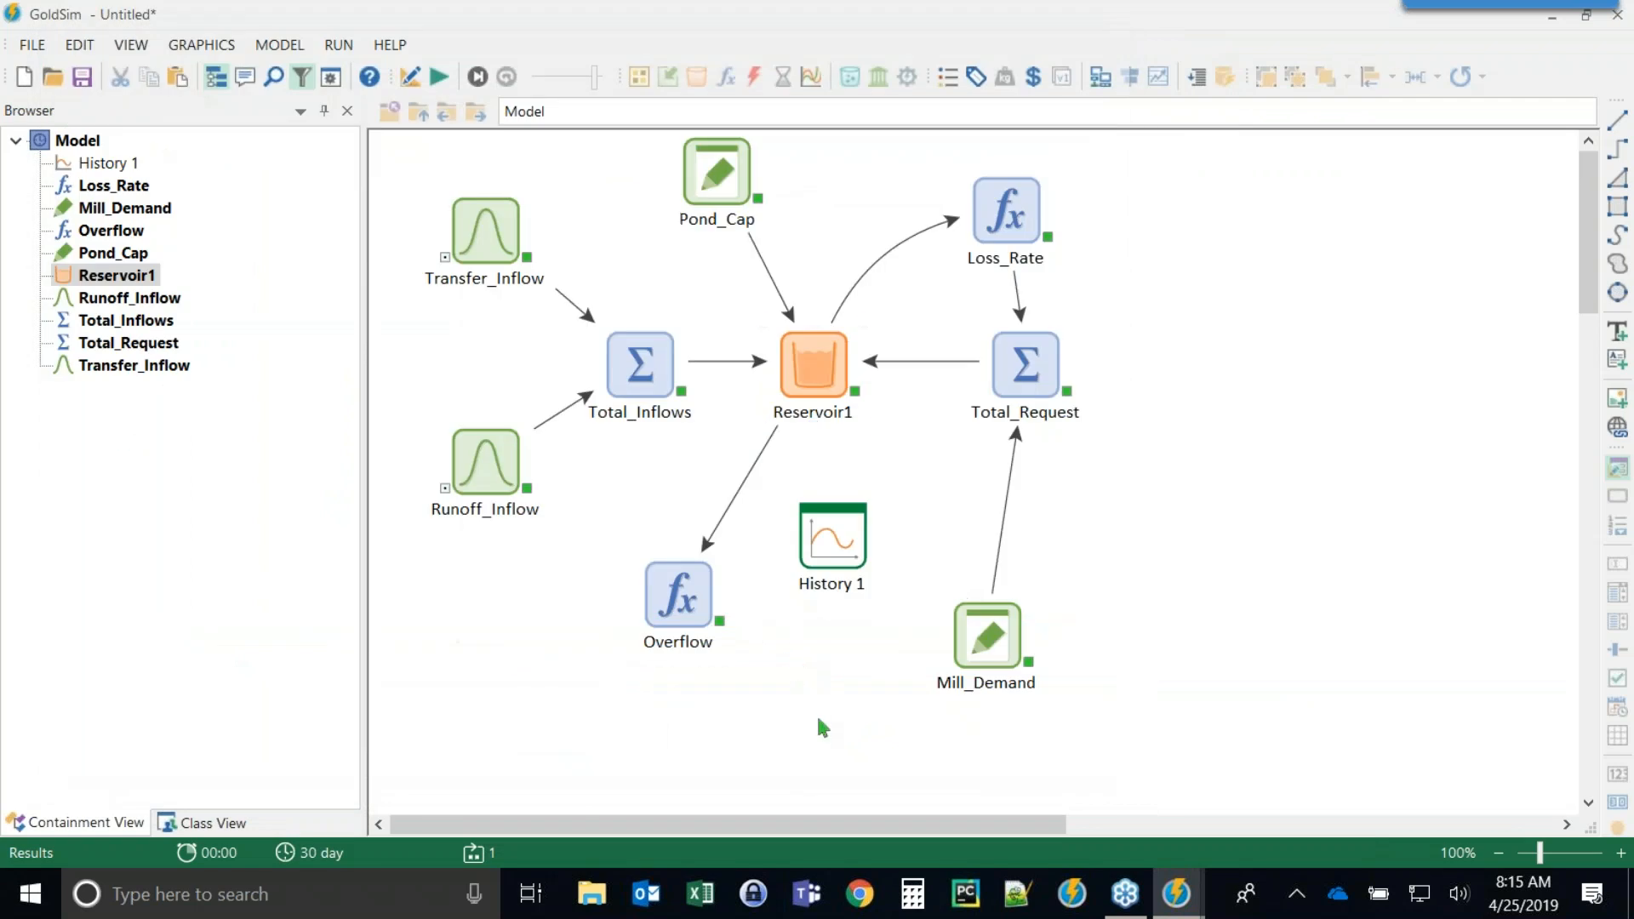
Return to edit mode, open Mill_Demand's properties, and rerun the simulation.
key(F4)
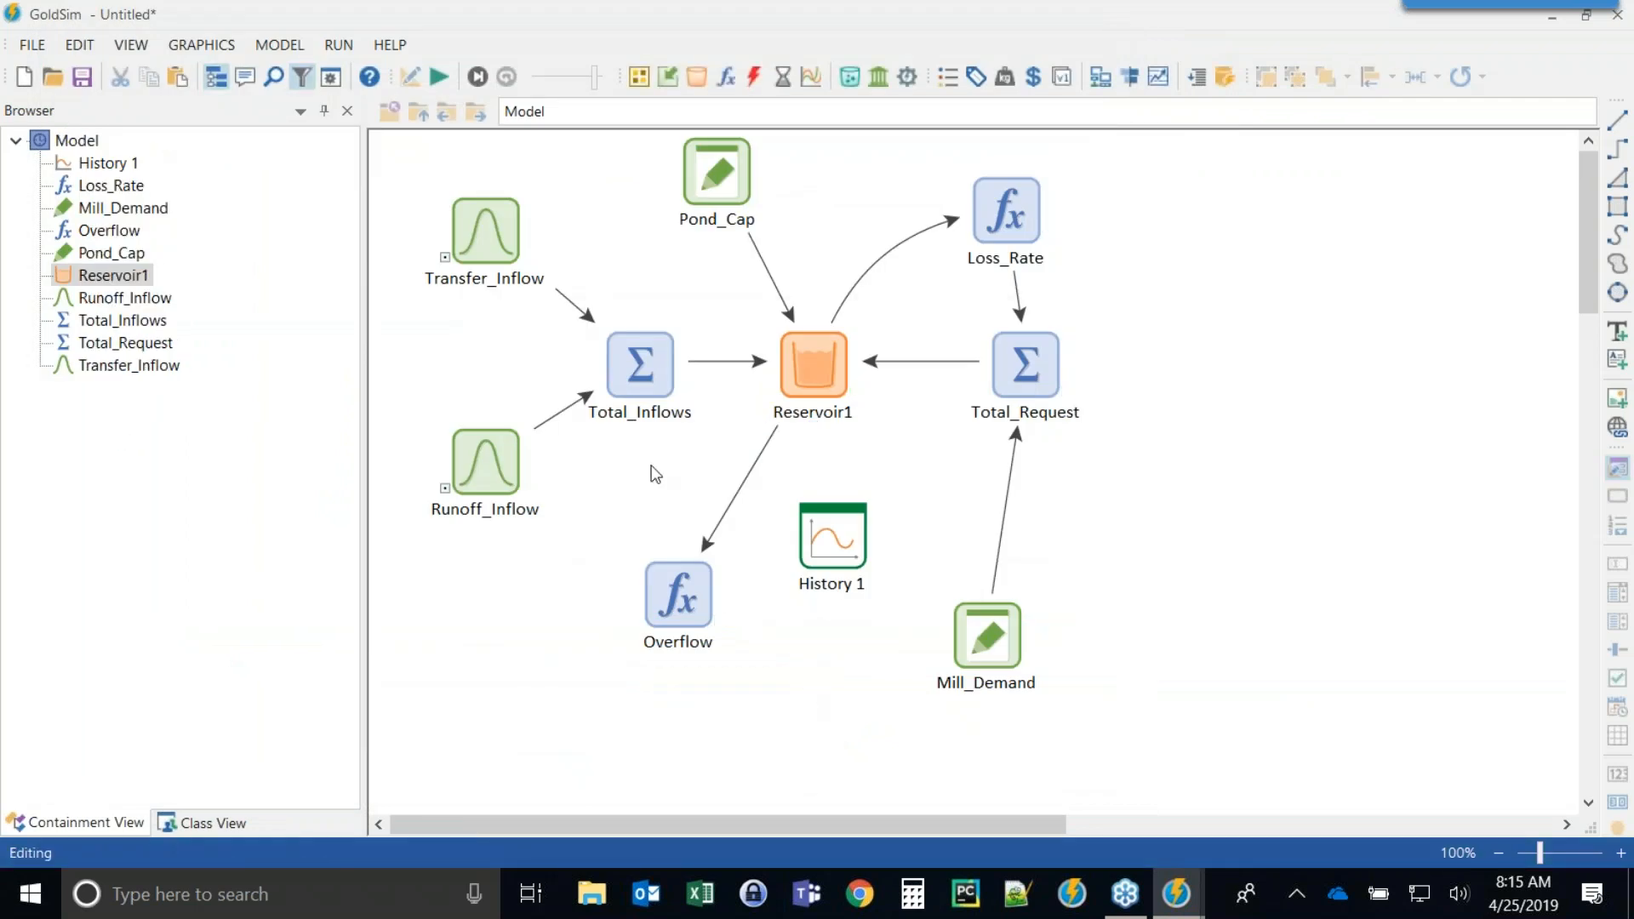
double_click(986, 635)
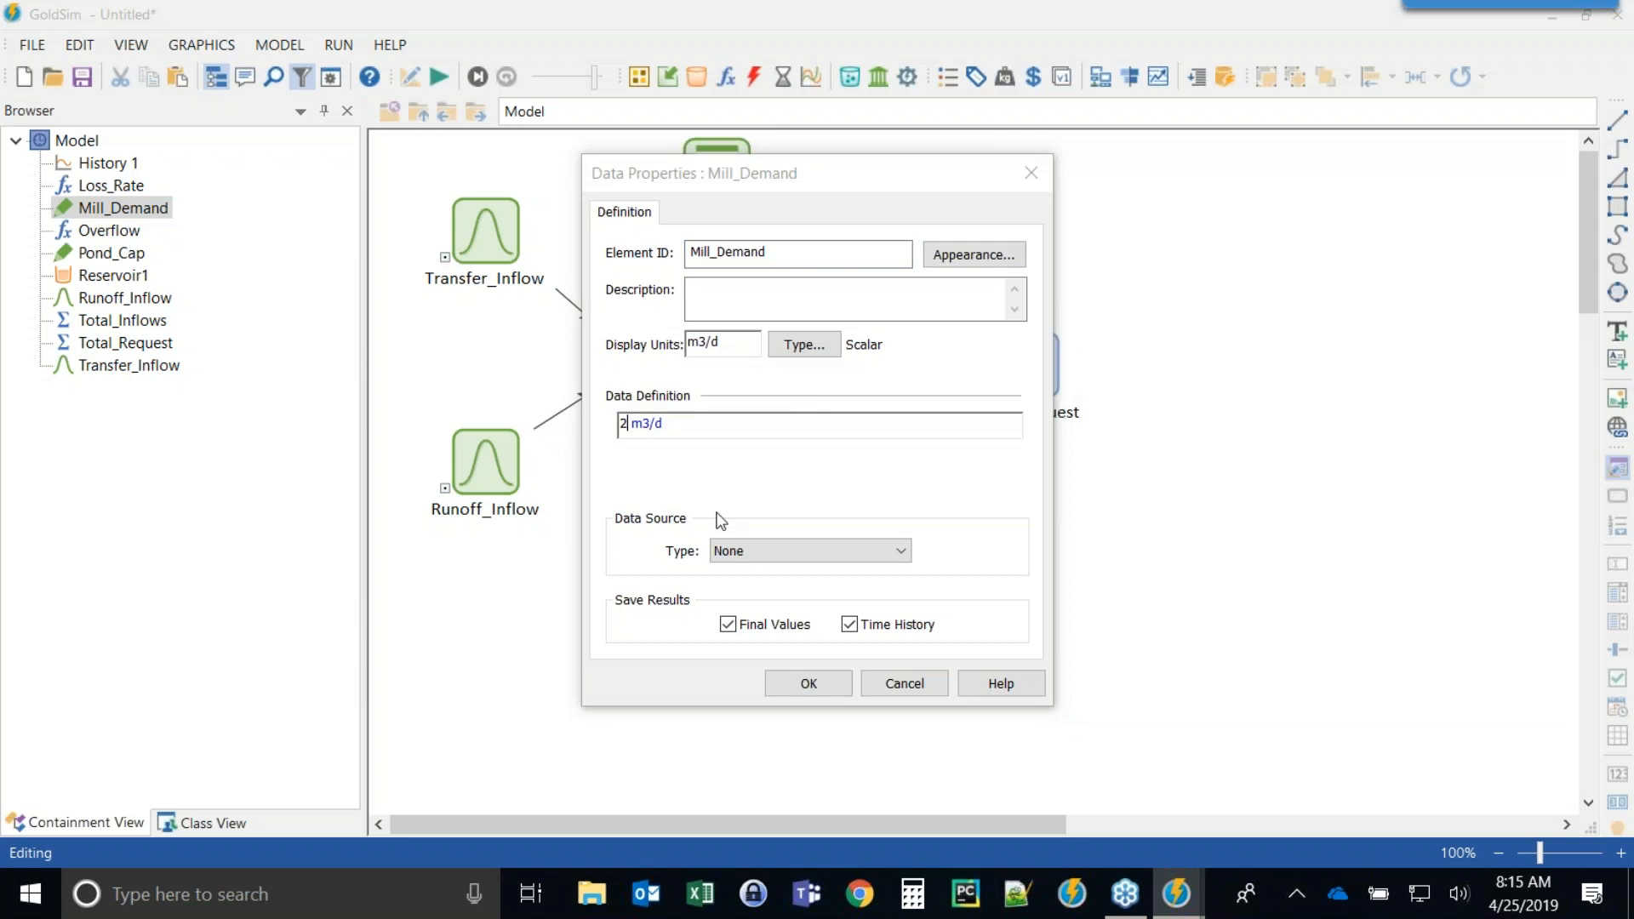
click(812, 684)
click(438, 77)
Open the History 1 chart to compare the request with the withdrawal rate.
click(999, 511)
double_click(856, 513)
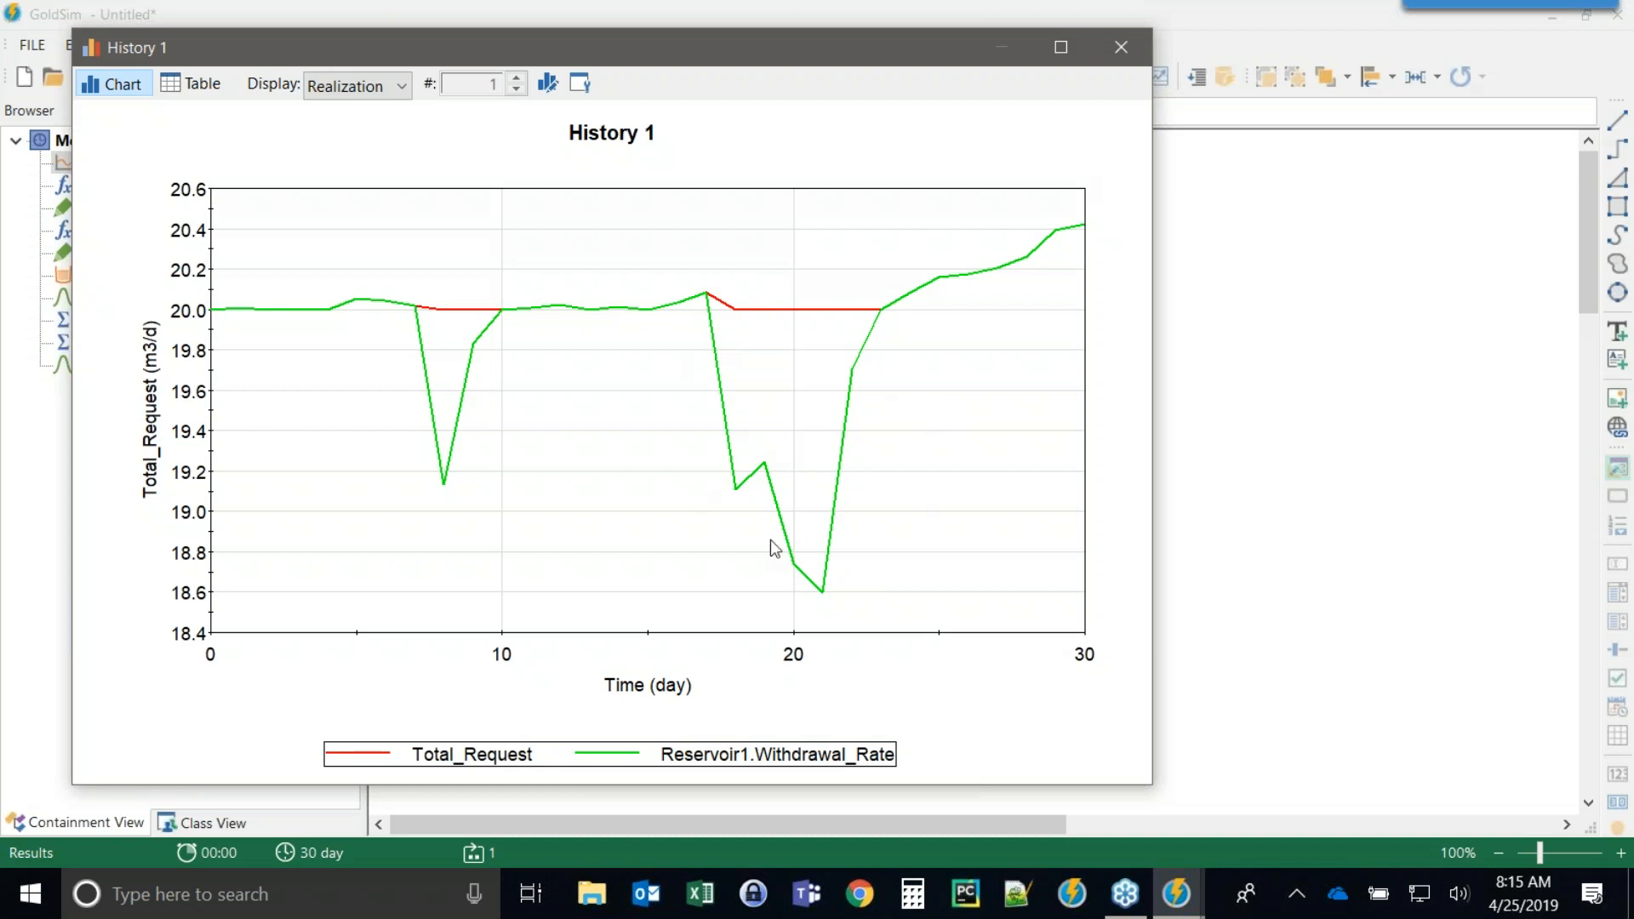
click(1125, 47)
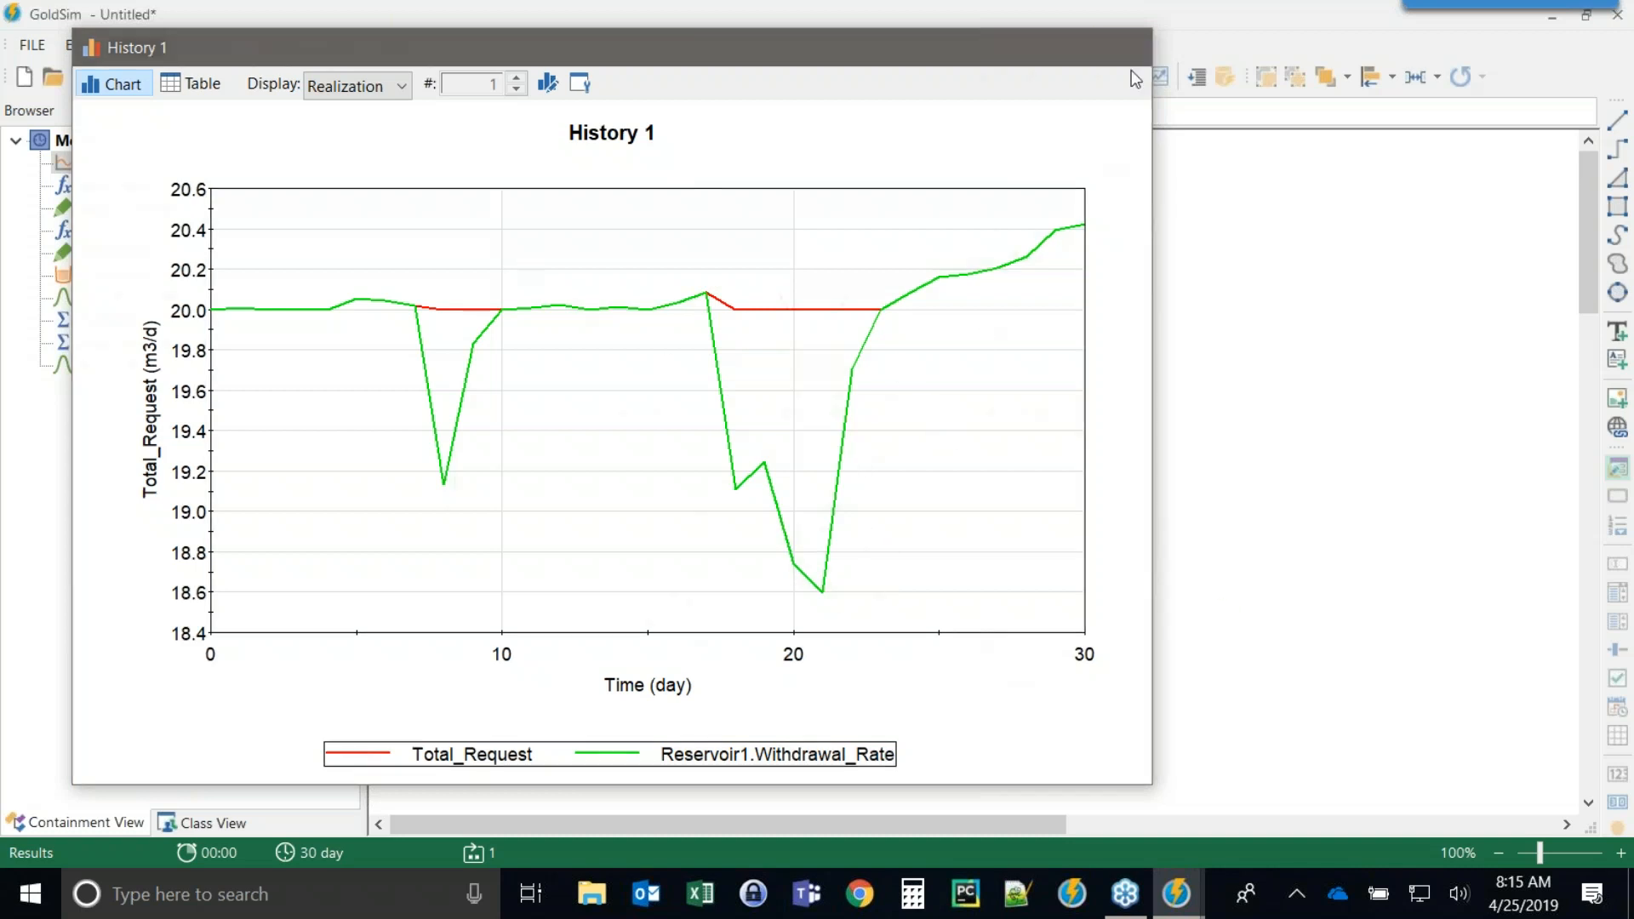
View Reservoir1's time history result chart.
right_click(814, 338)
click(877, 354)
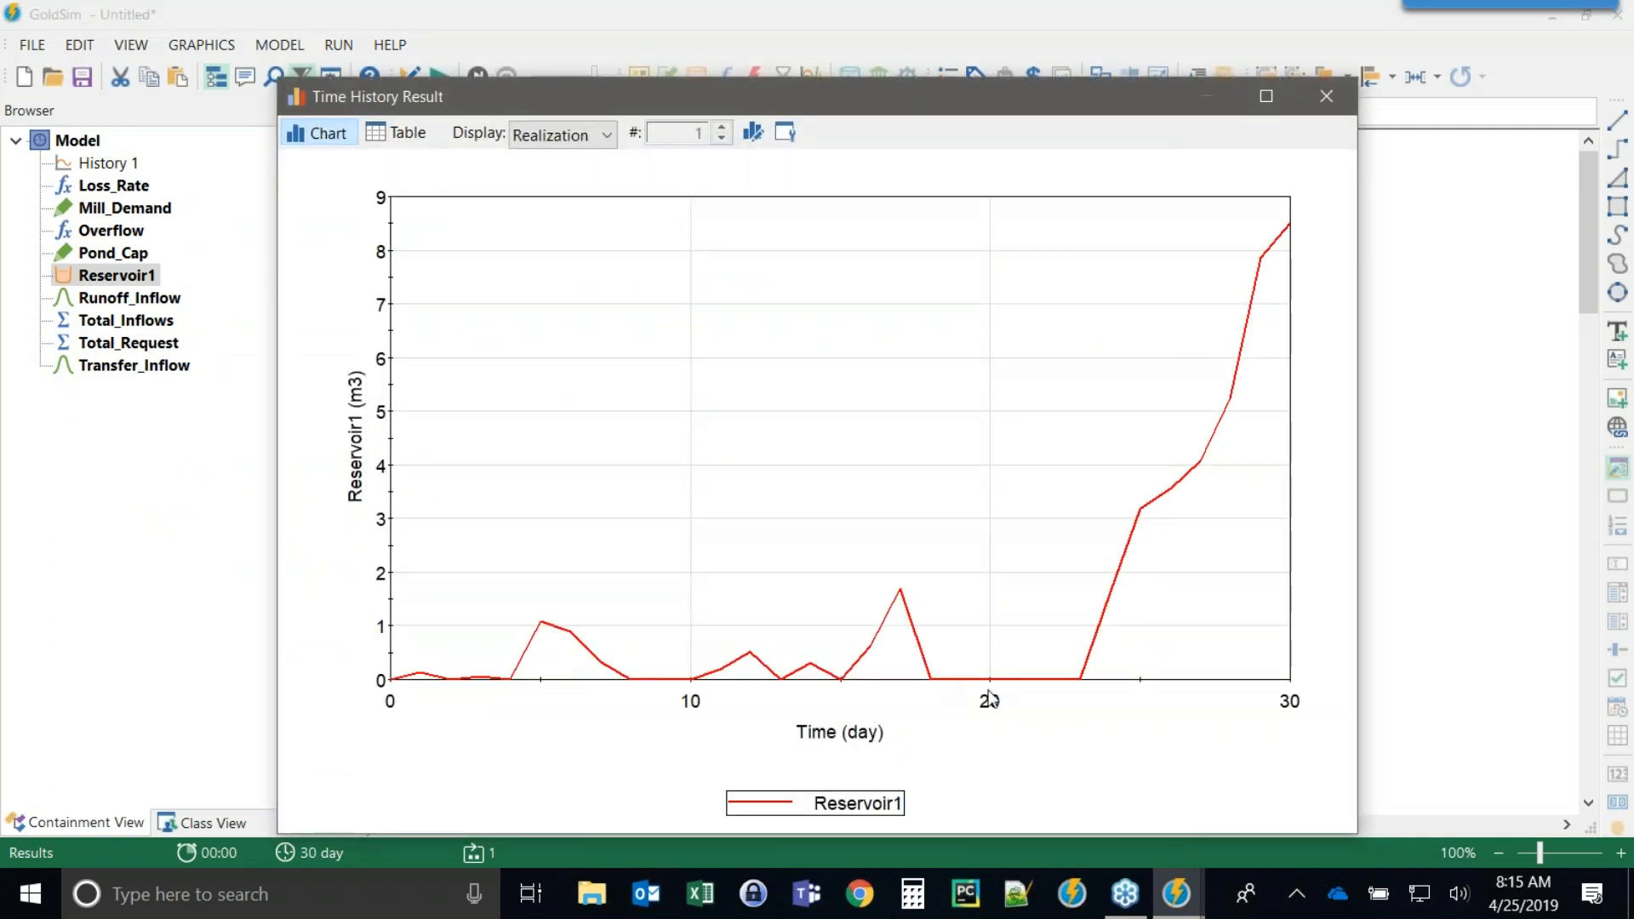
drag(869, 97, 602, 56)
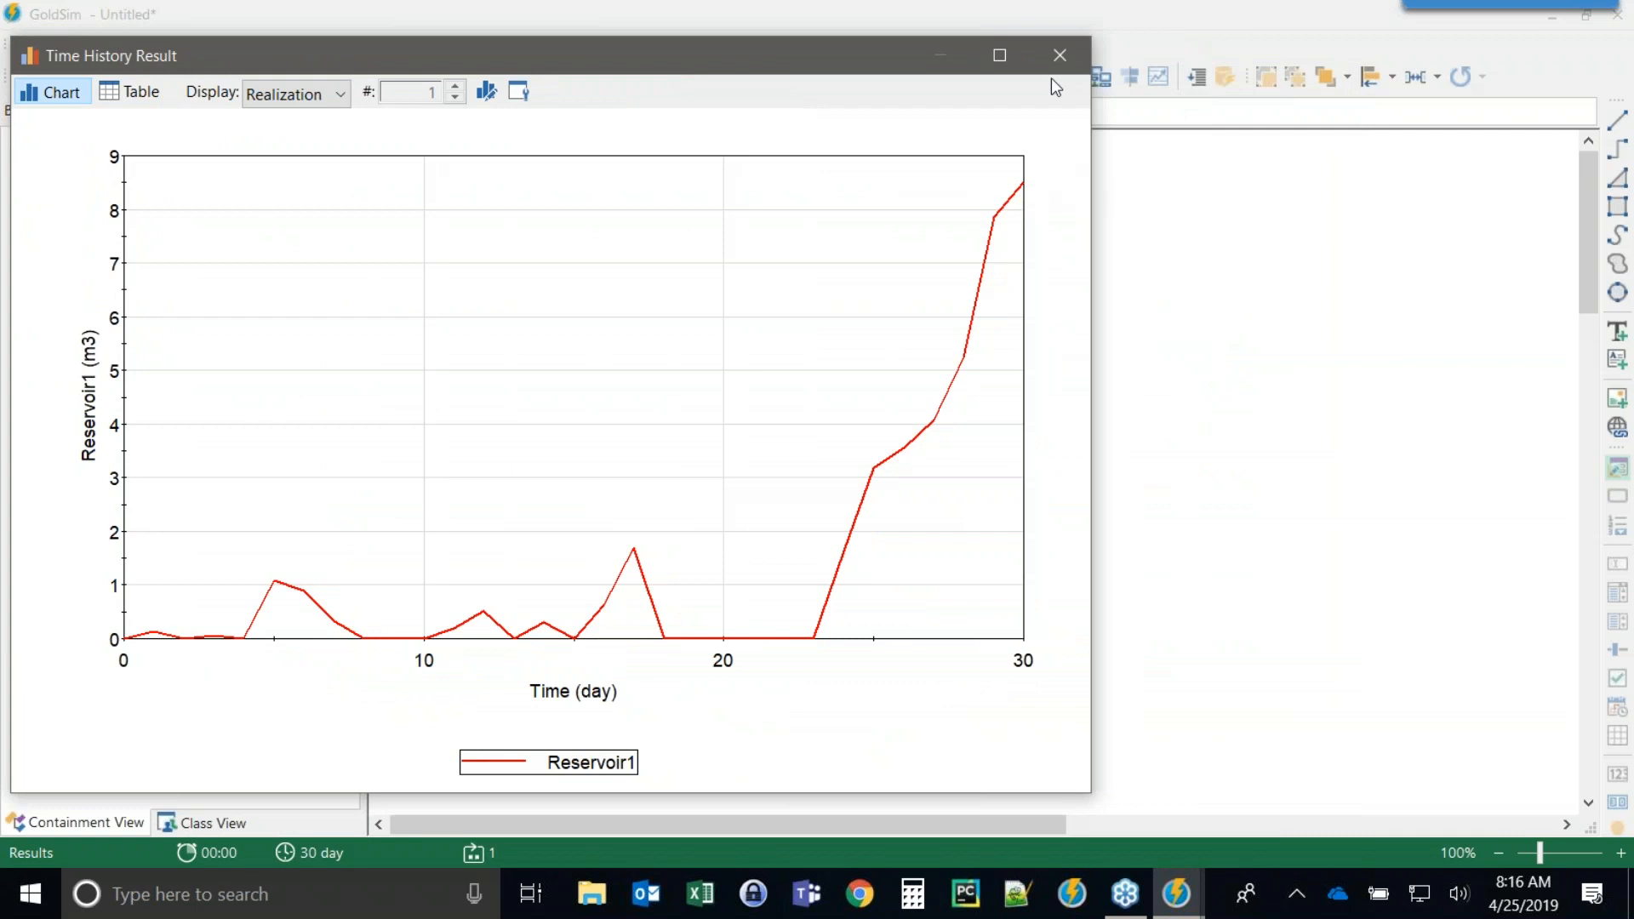
click(1060, 49)
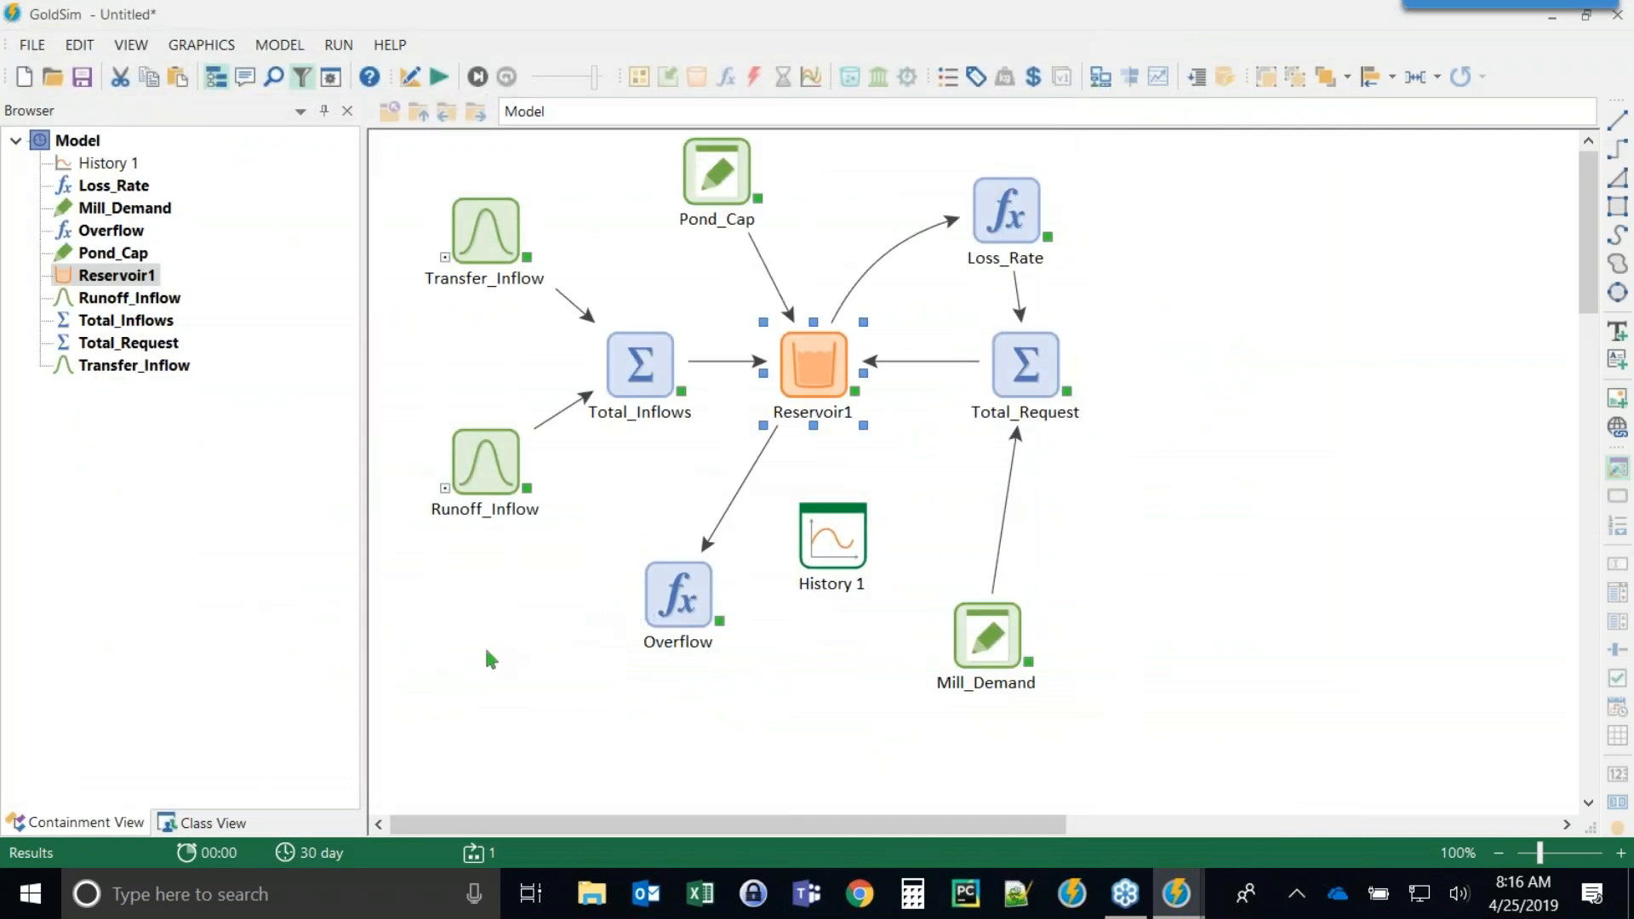
Return to edit mode and paste a copy of the Mill_Demand element beside it.
key(F4)
key(Return)
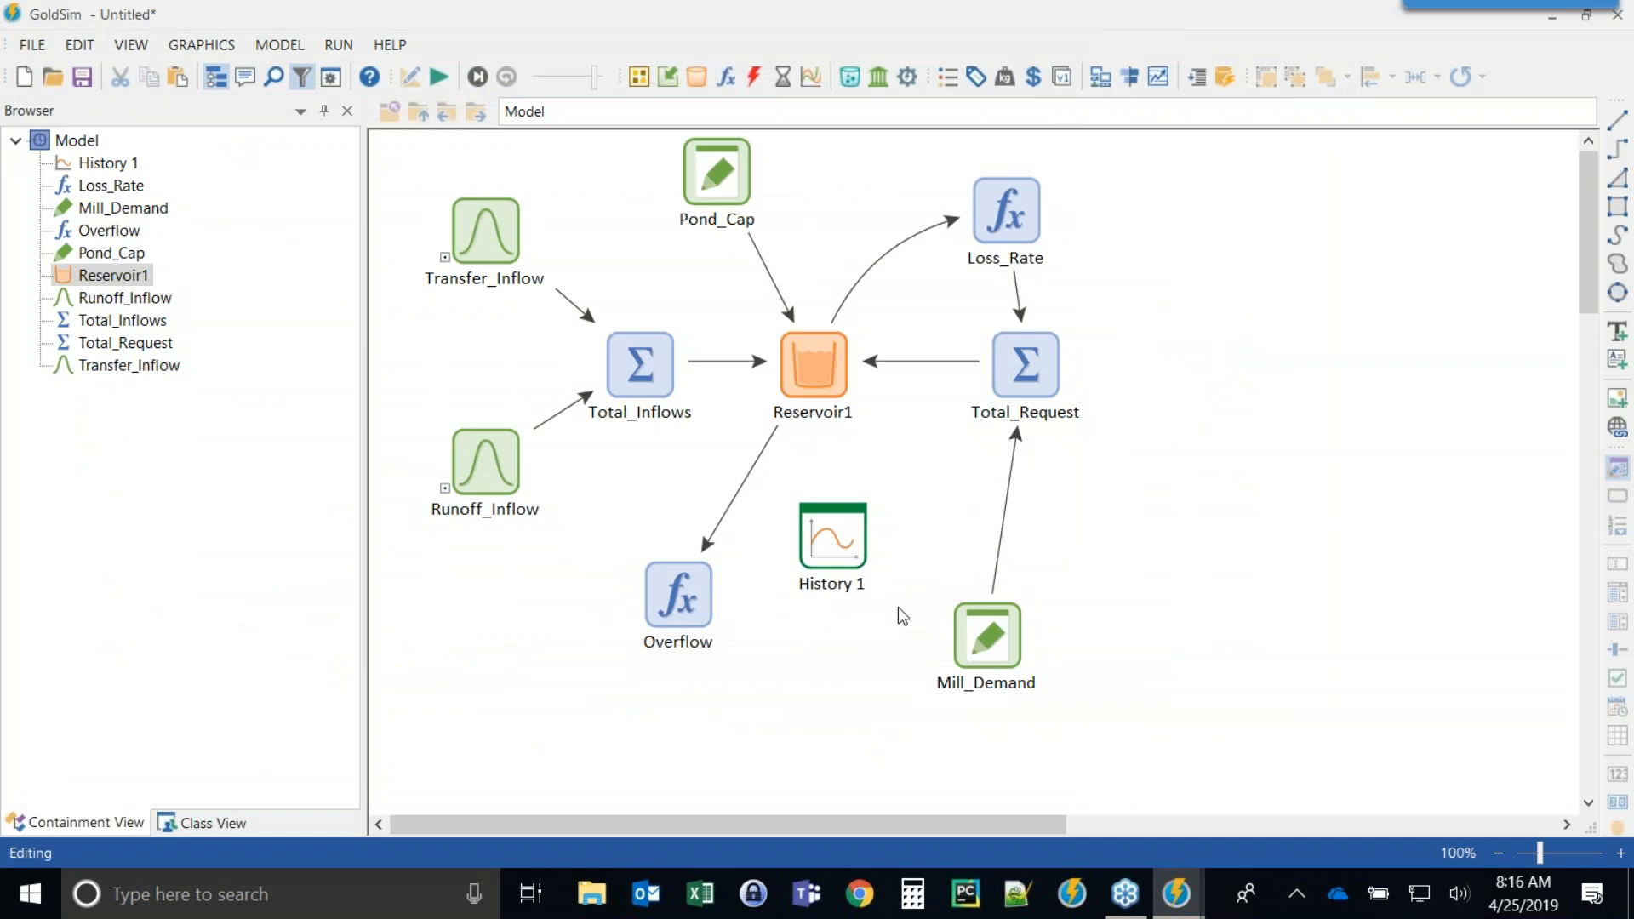
click(978, 602)
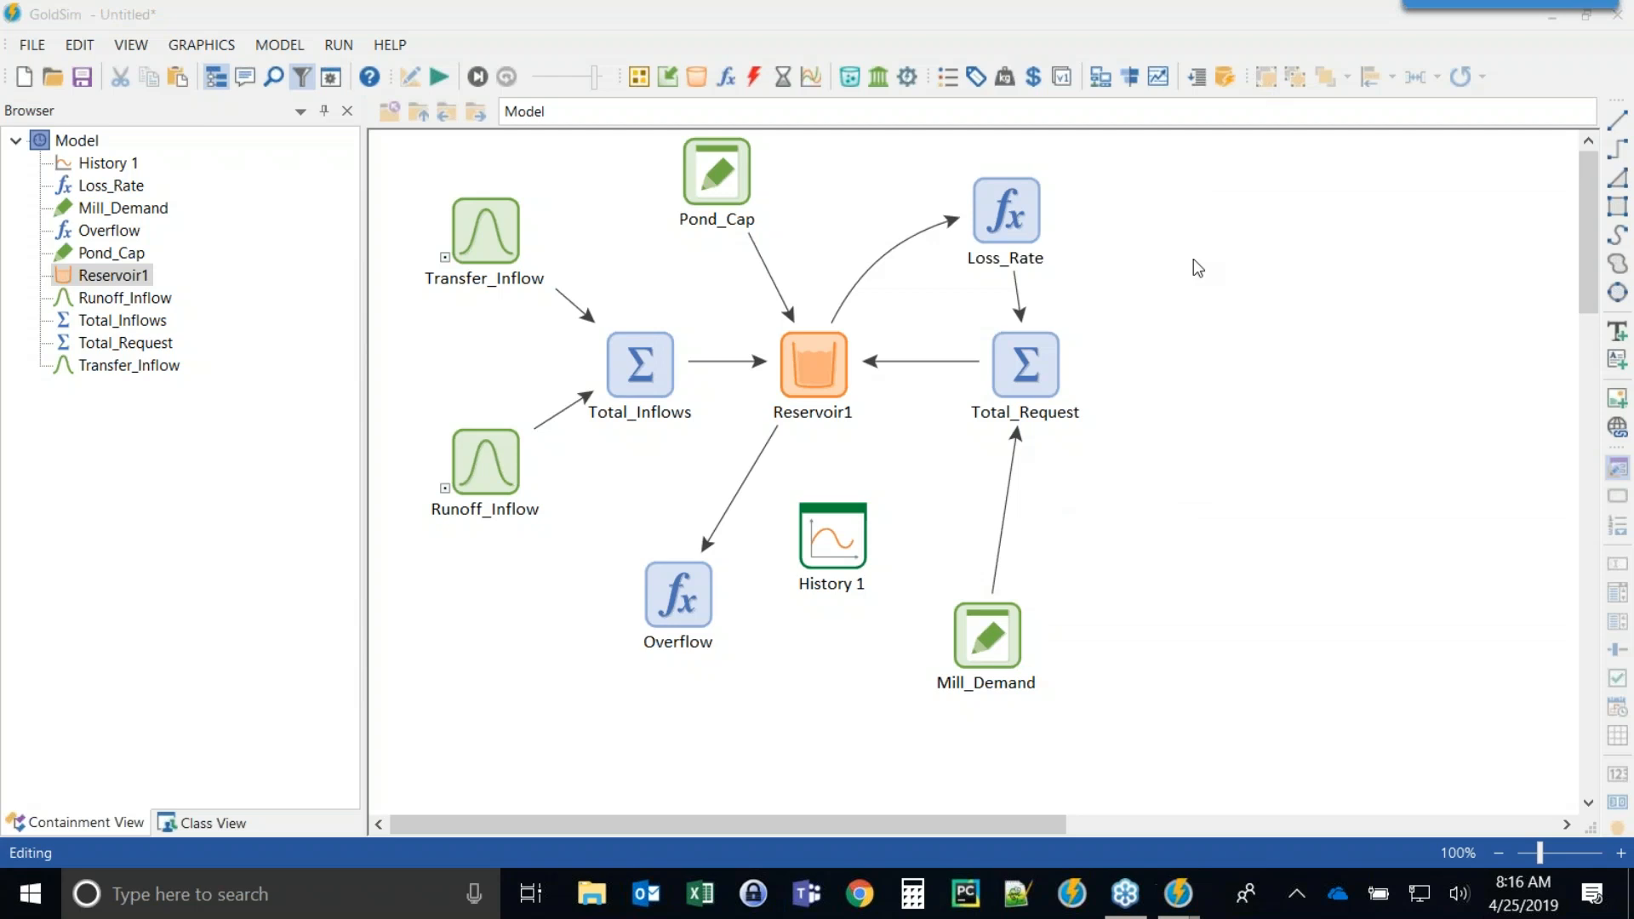
click(994, 632)
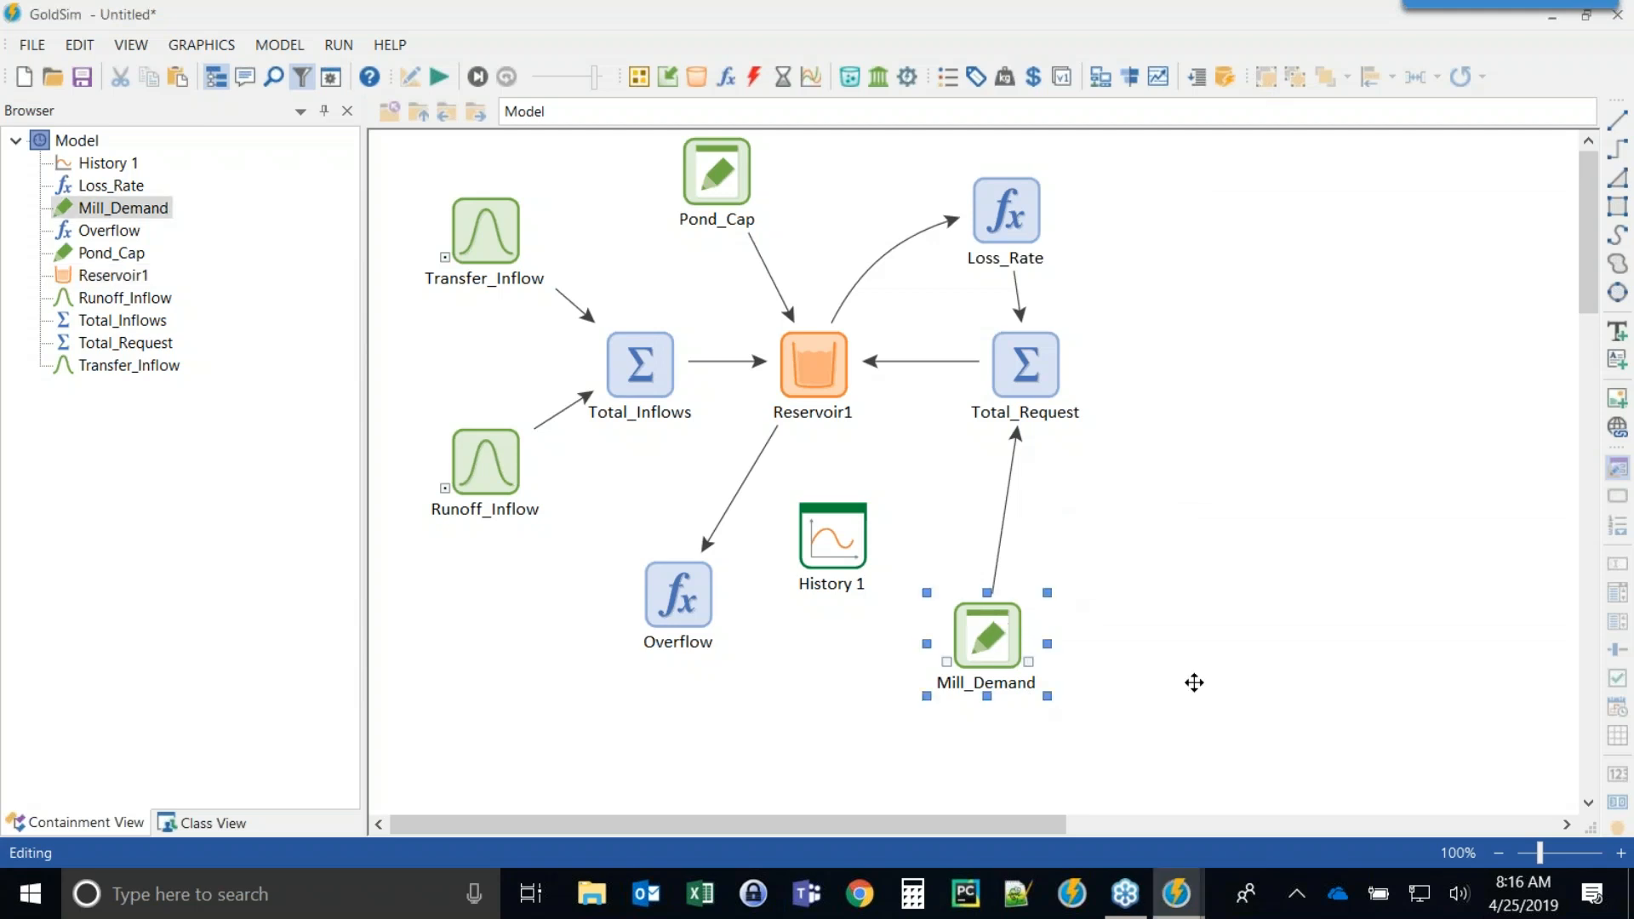
mouse_move(973, 633)
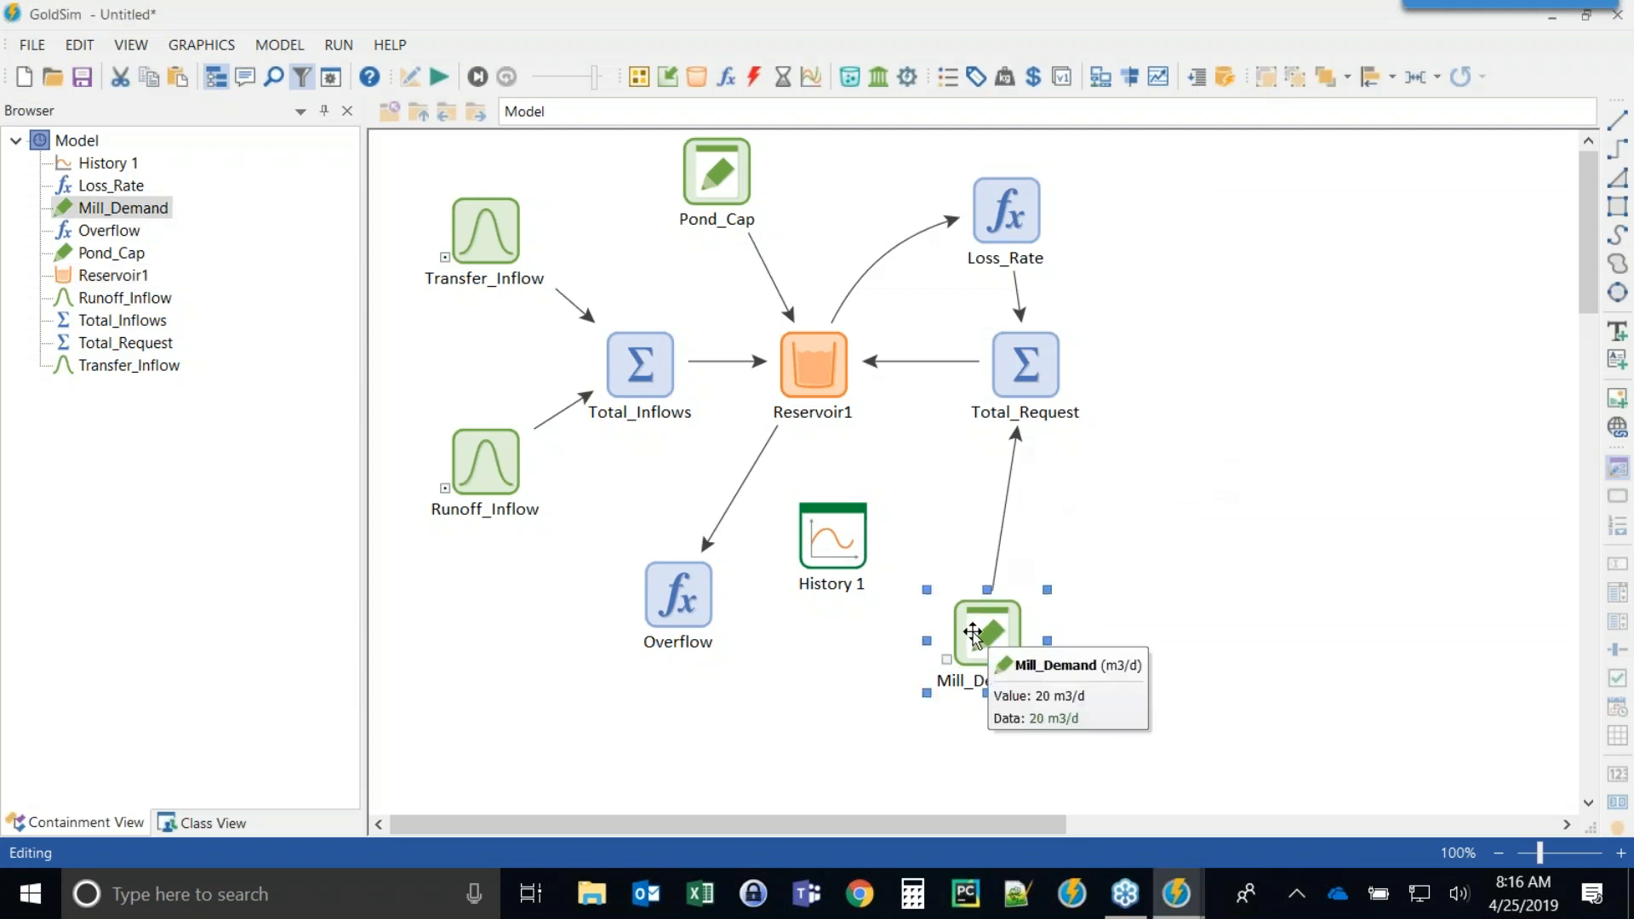
click(1197, 628)
key(ctrl+v)
Rename the copied element Truck_Dem and set its data definition to 10 m3/d.
double_click(1191, 639)
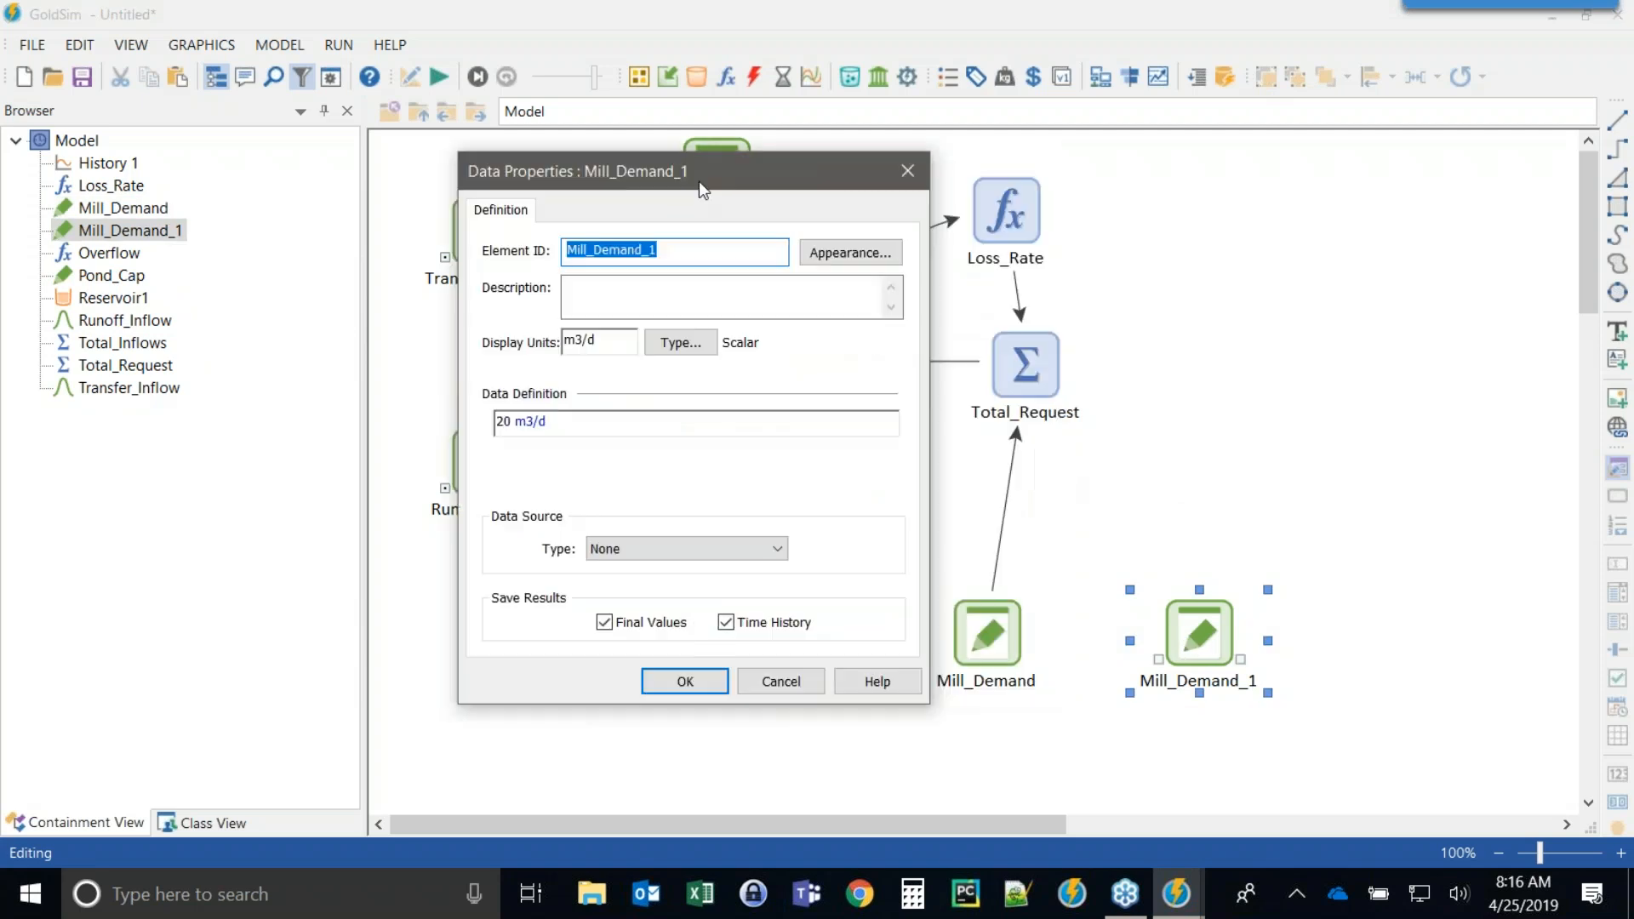
drag(698, 180, 563, 167)
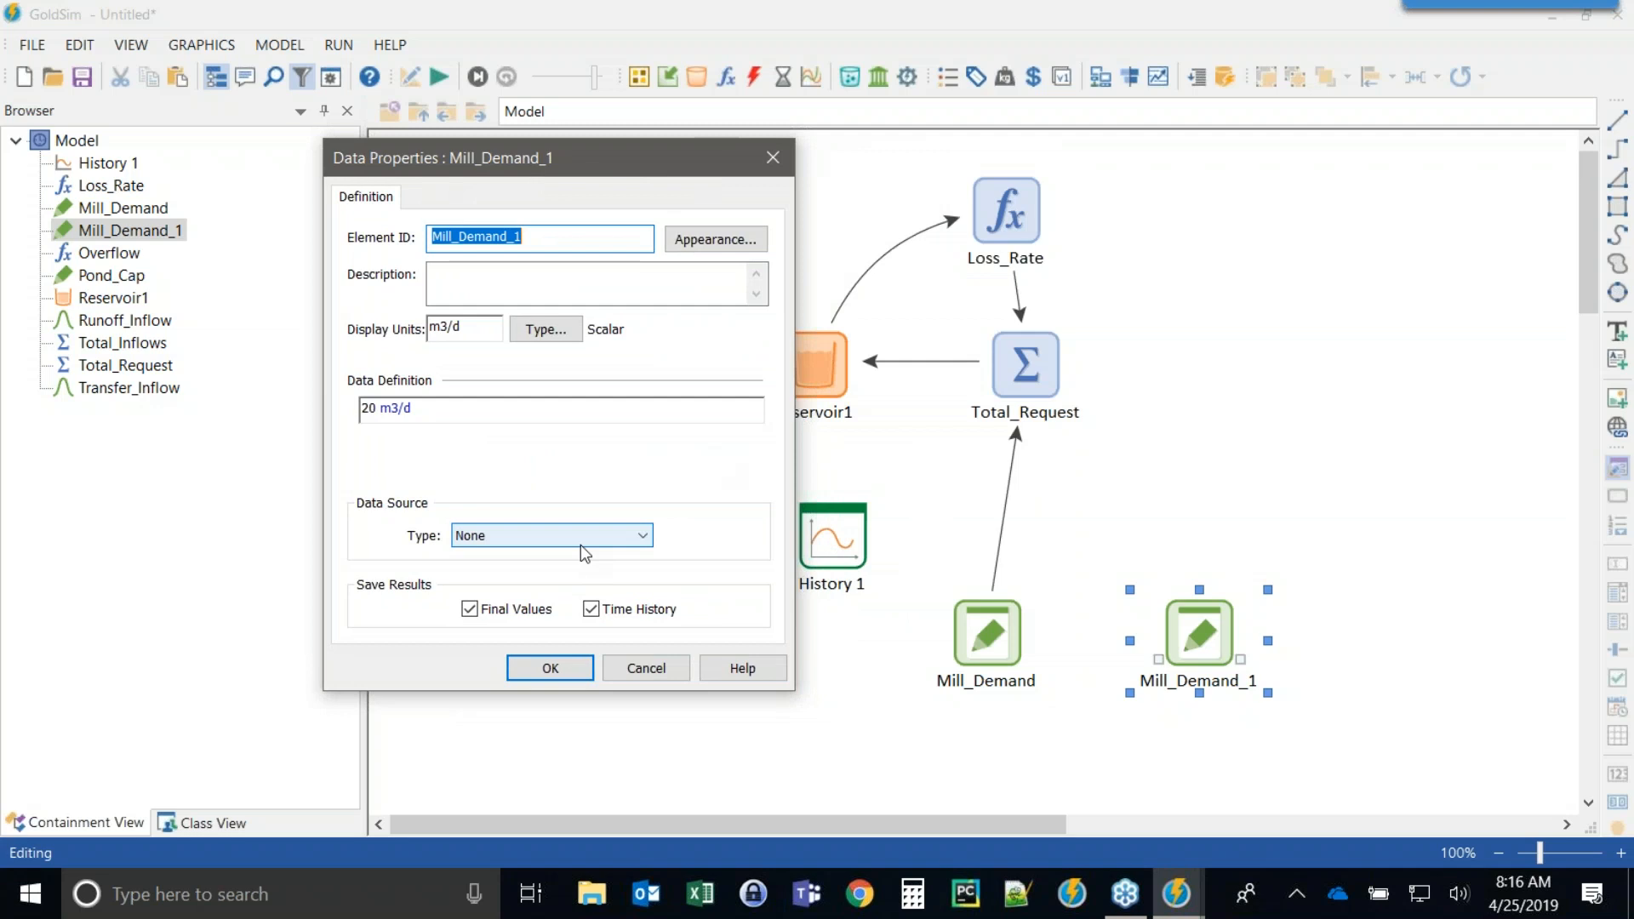
text(Truck_Dem)
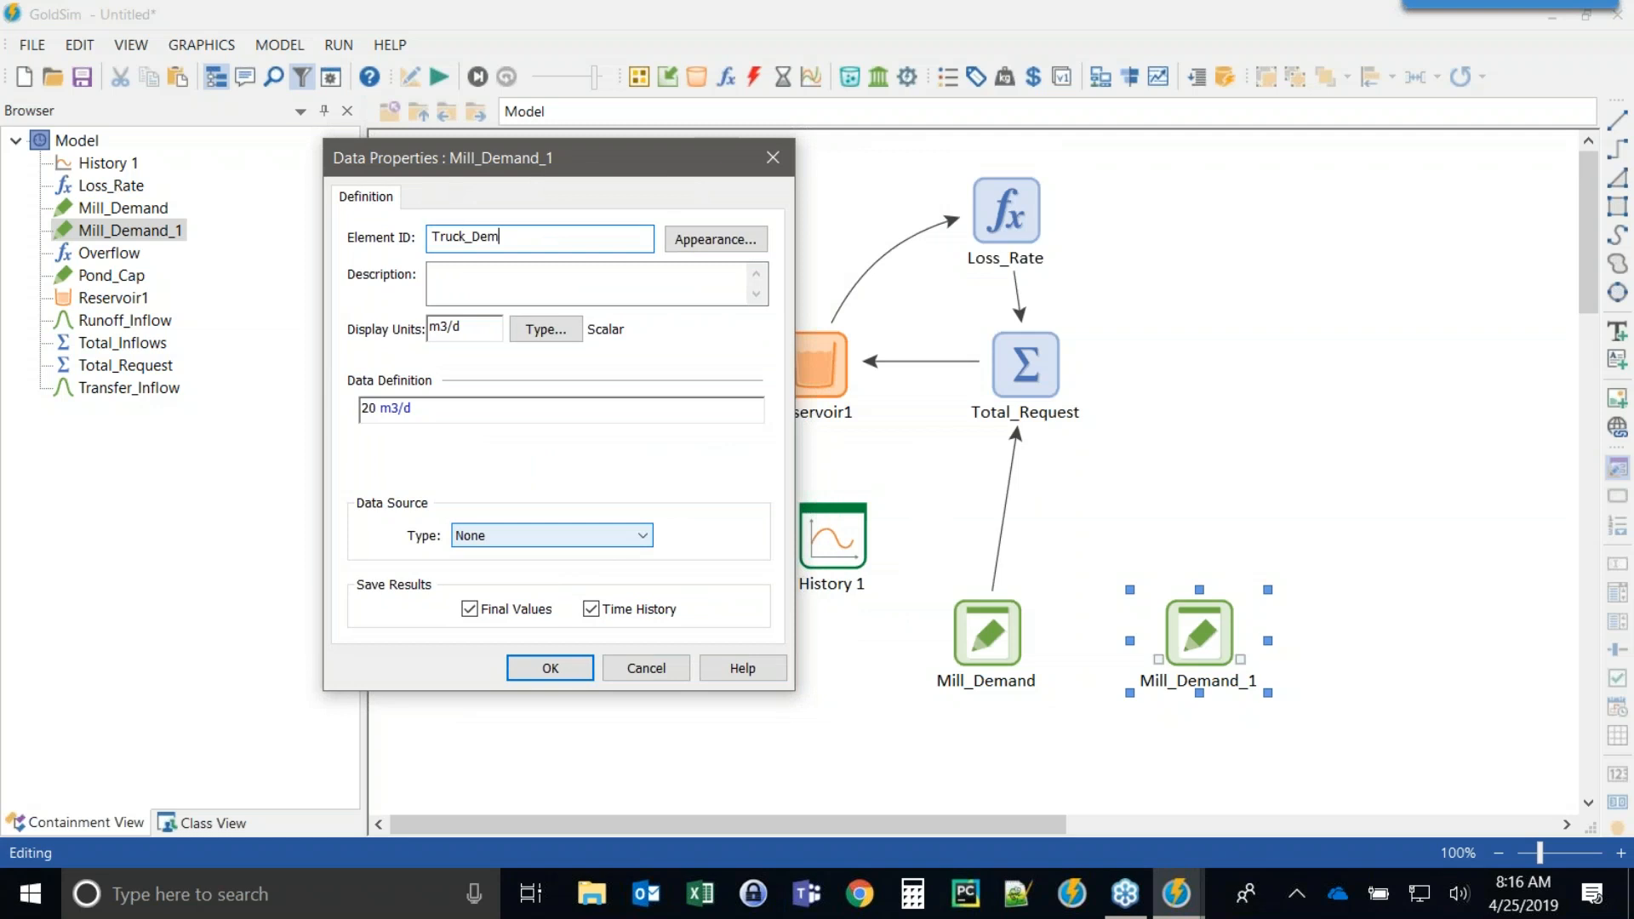
click(368, 413)
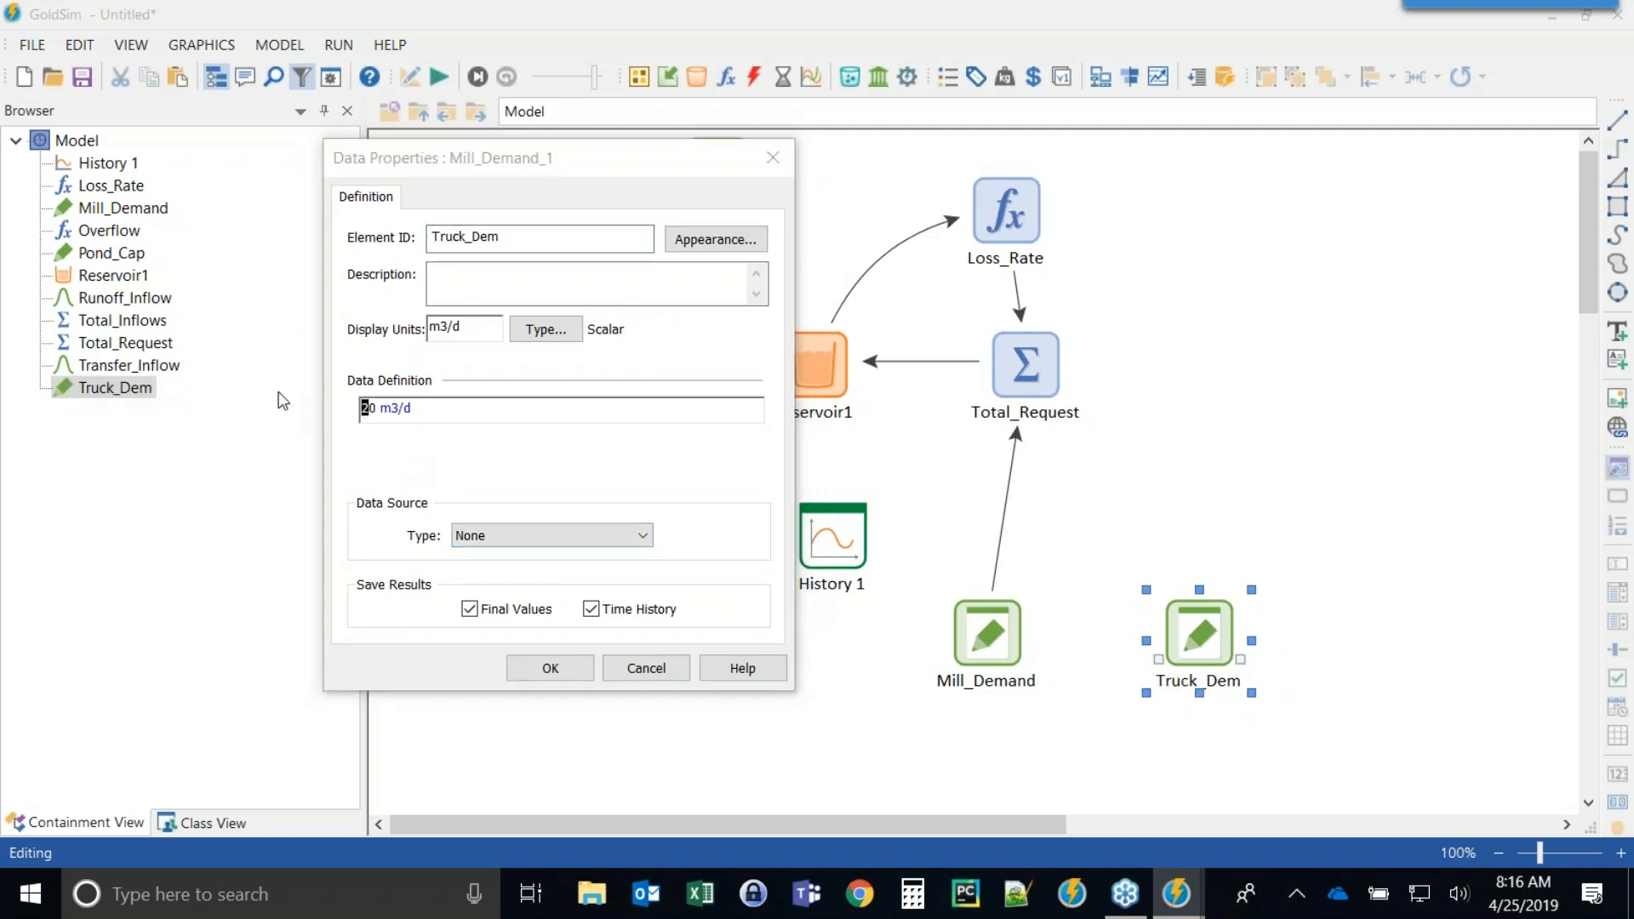
text(1)
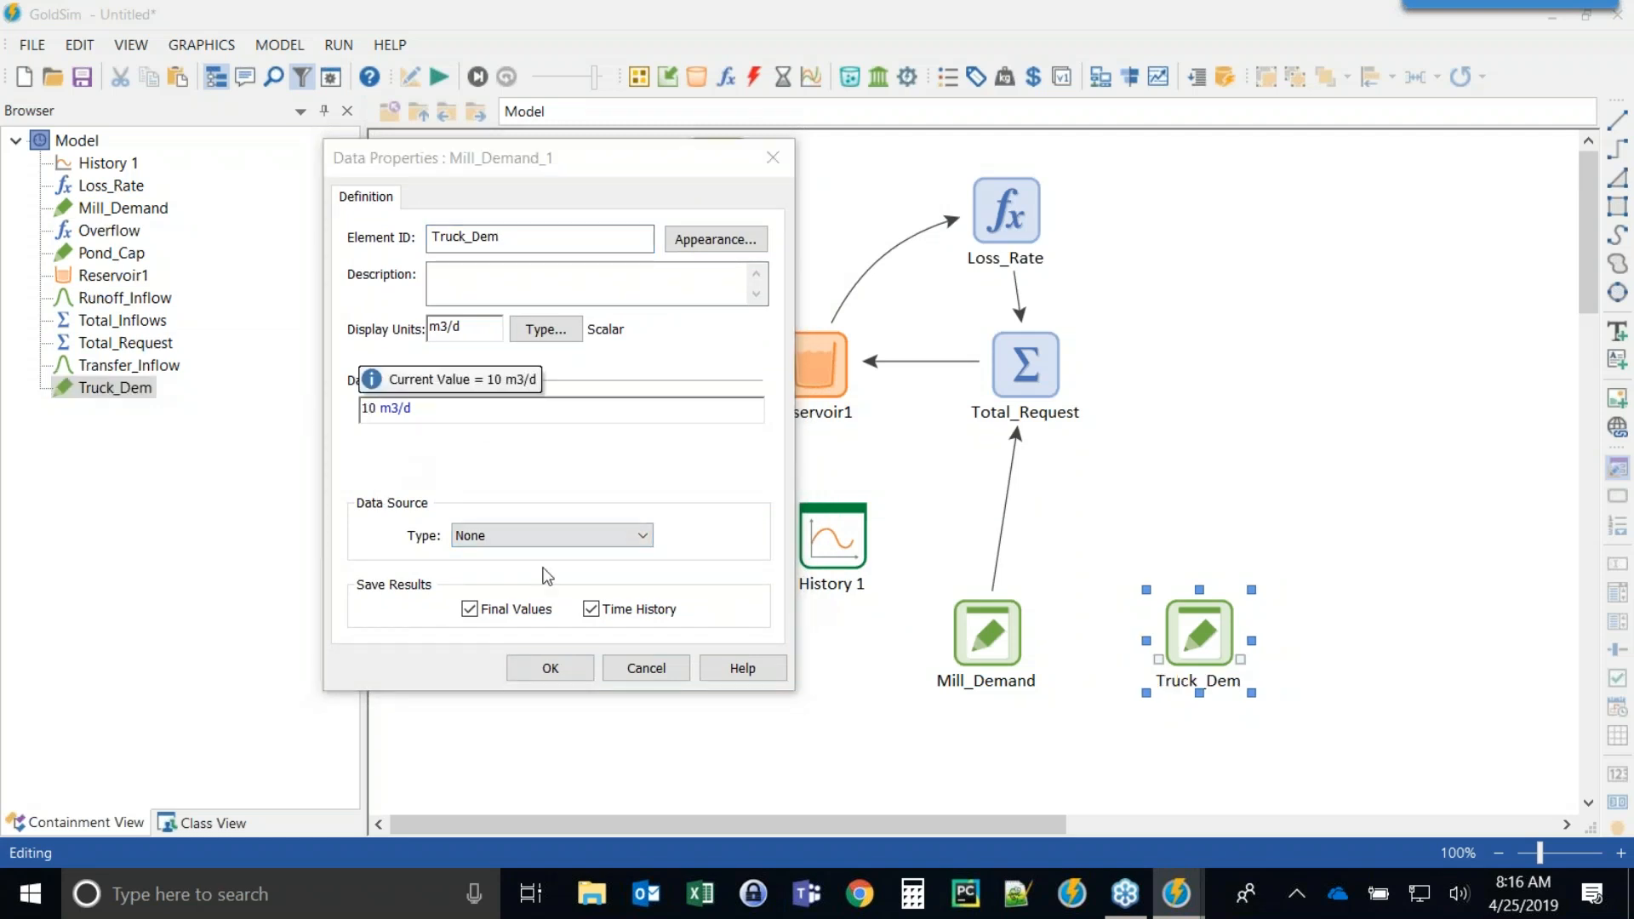
click(530, 667)
Set Mill_Demand's data definition to 10 m3/d.
double_click(974, 643)
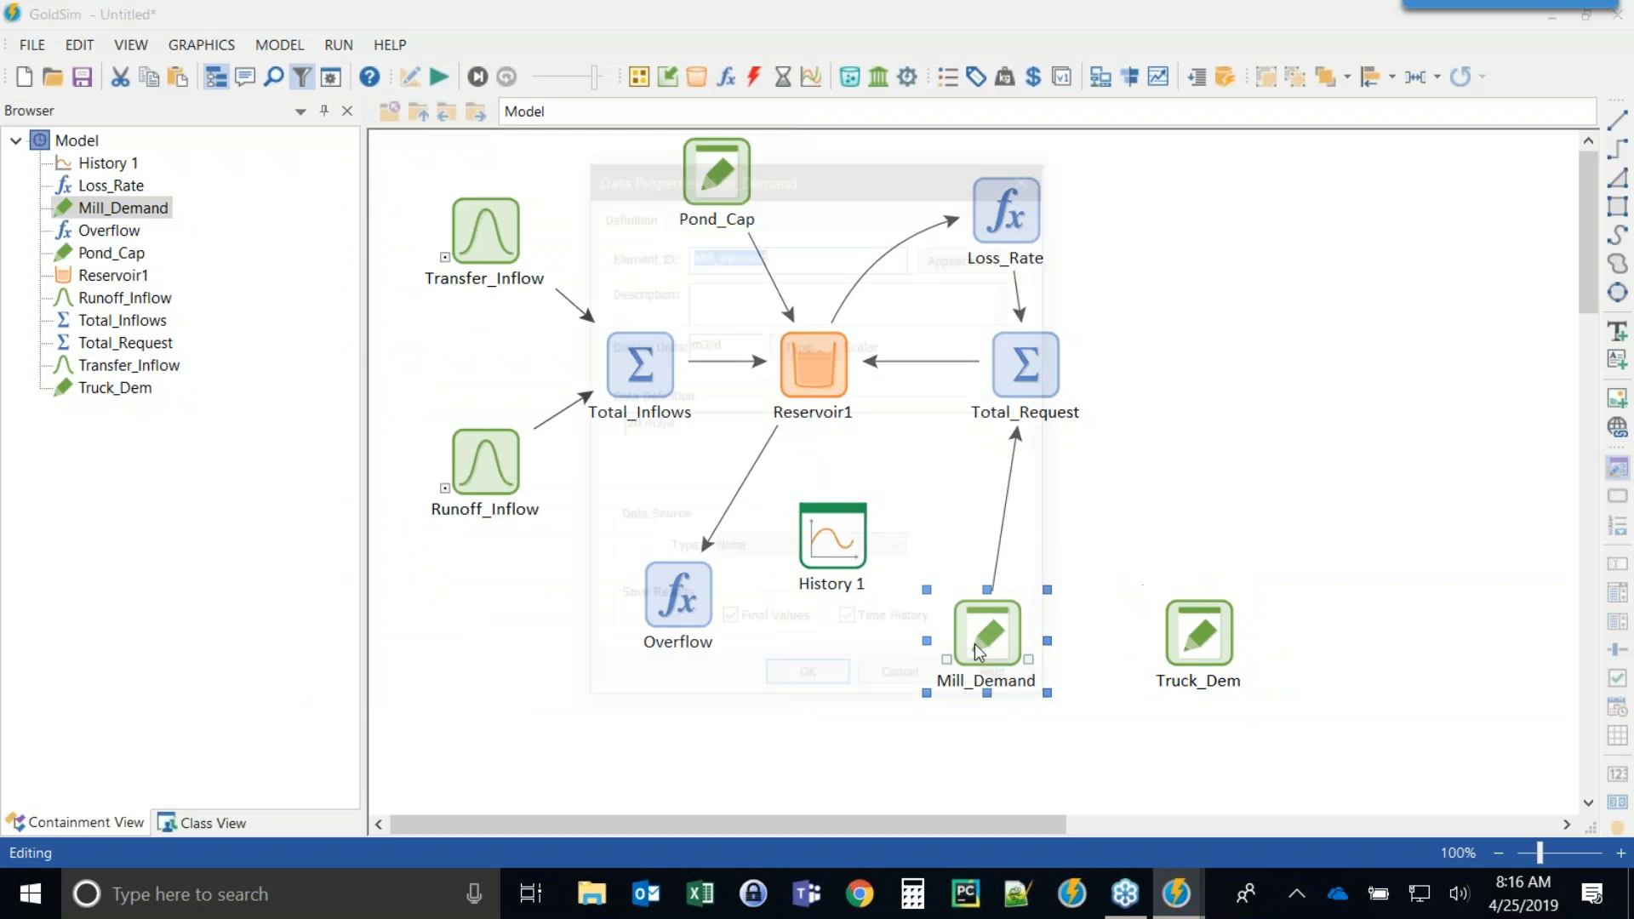
click(625, 423)
key(shift+Left)
text(1)
click(808, 684)
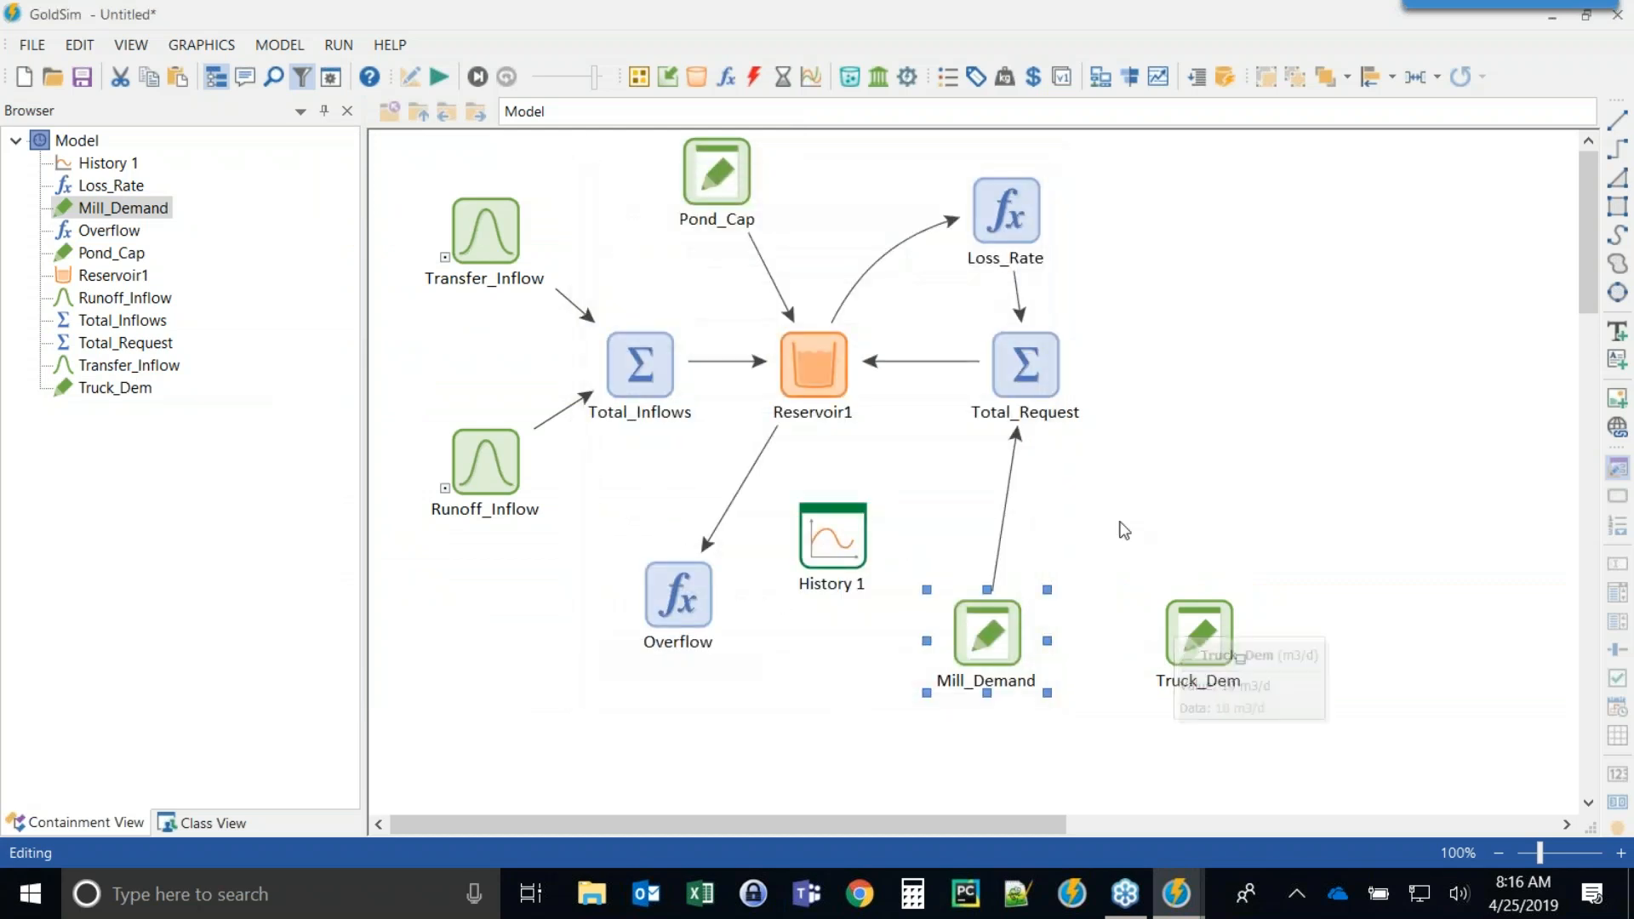
Add Truck_Dem as an input to the Total_Request sum.
double_click(1034, 360)
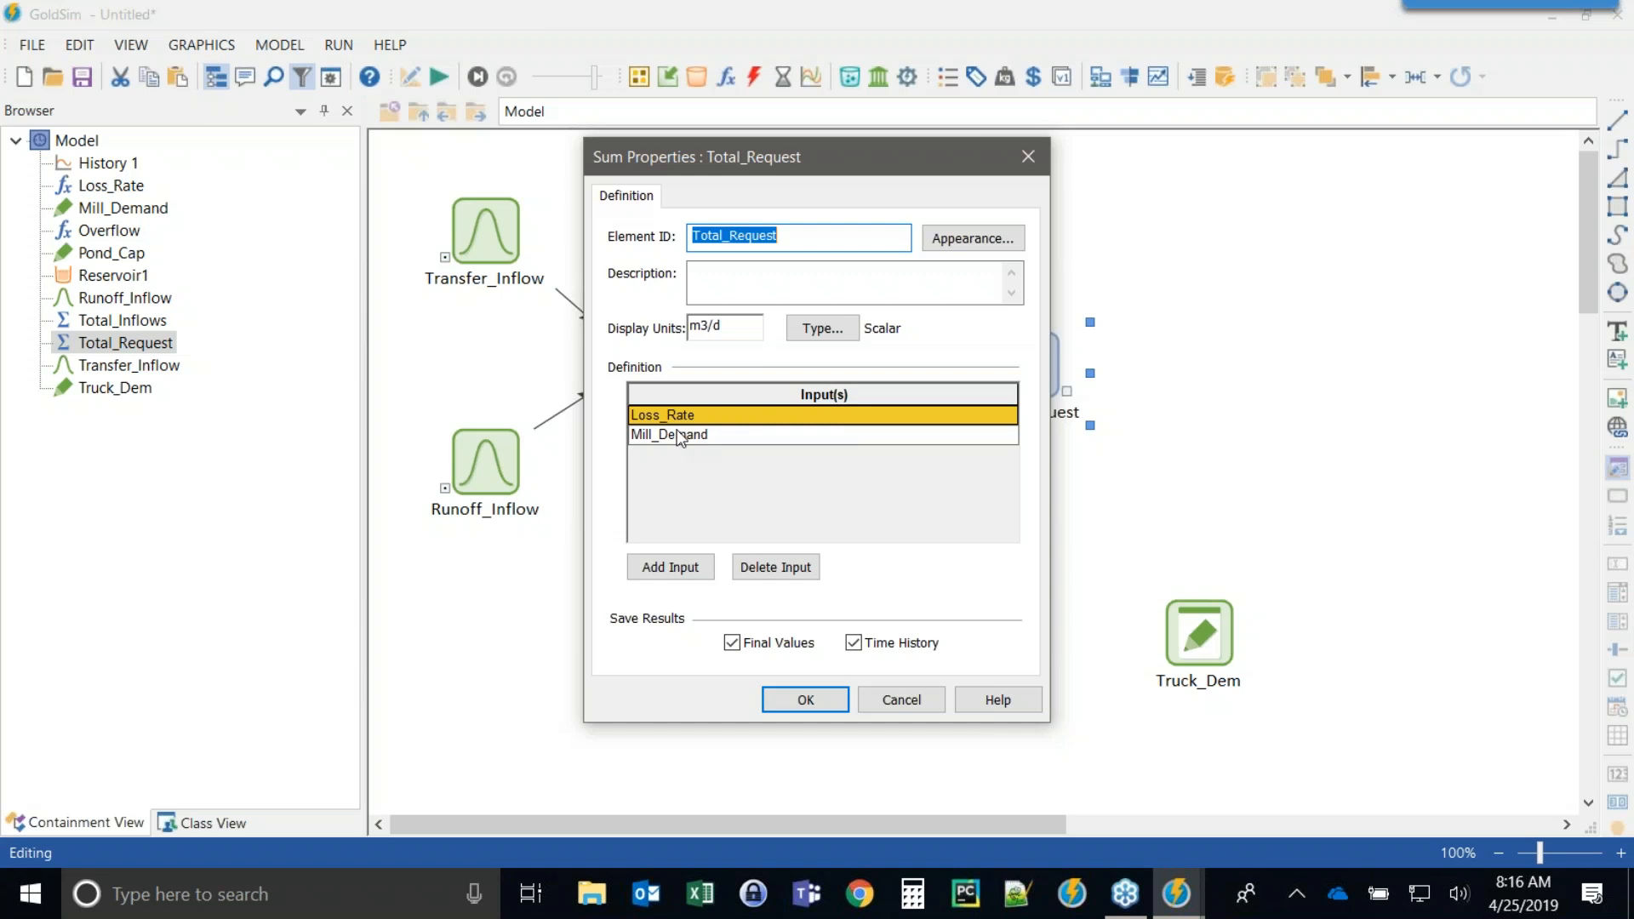
click(683, 569)
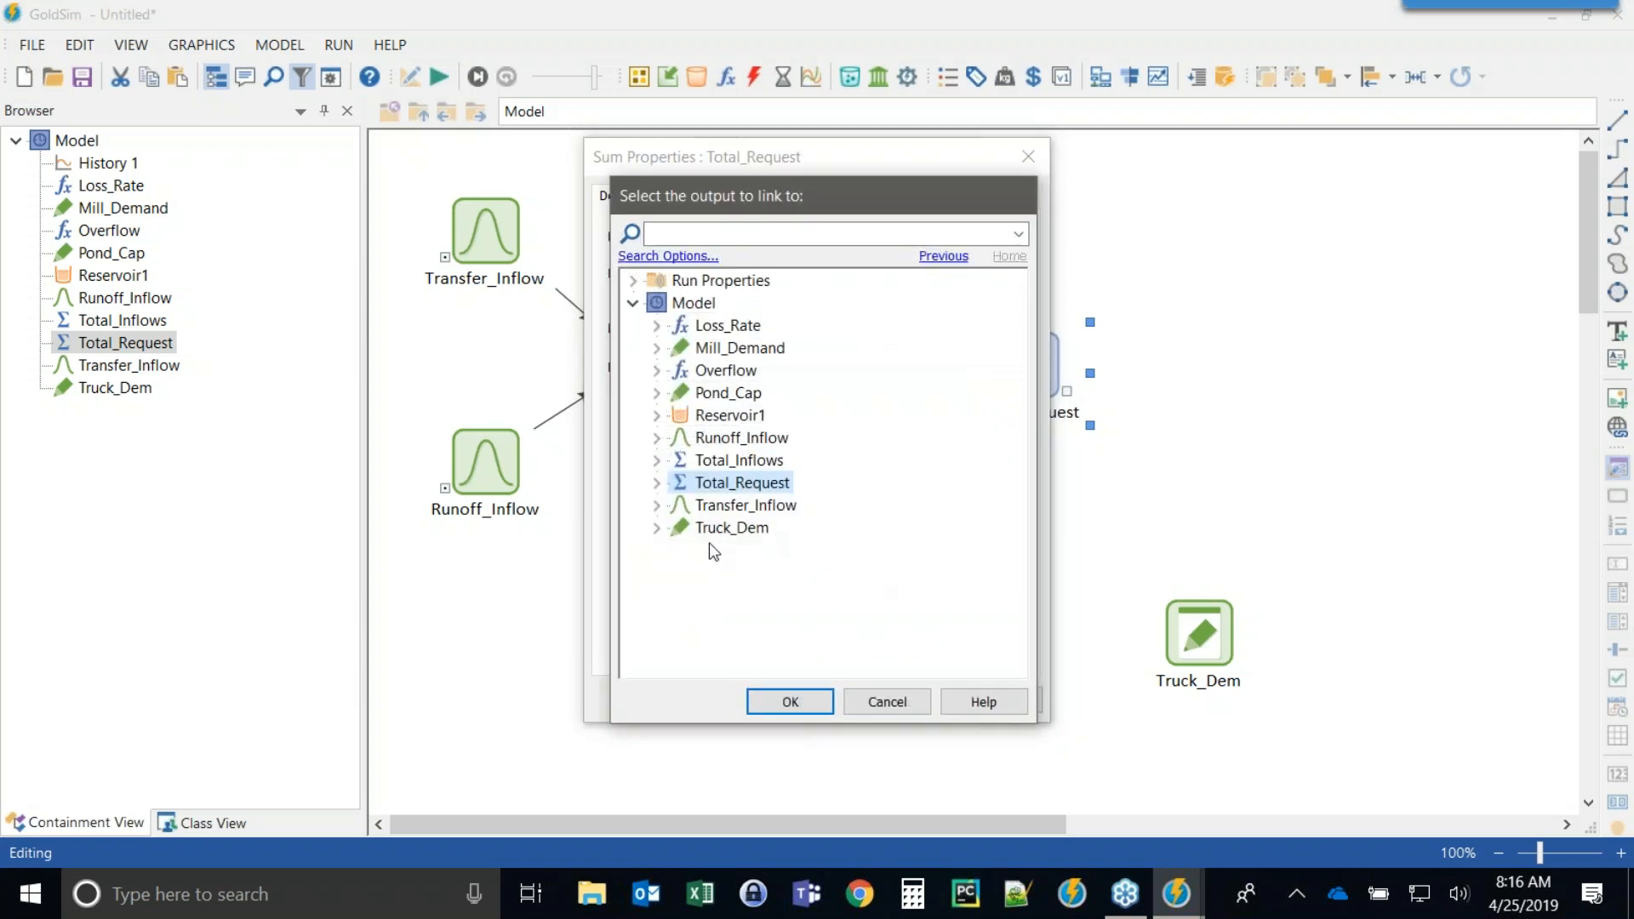
click(731, 528)
click(800, 702)
click(802, 698)
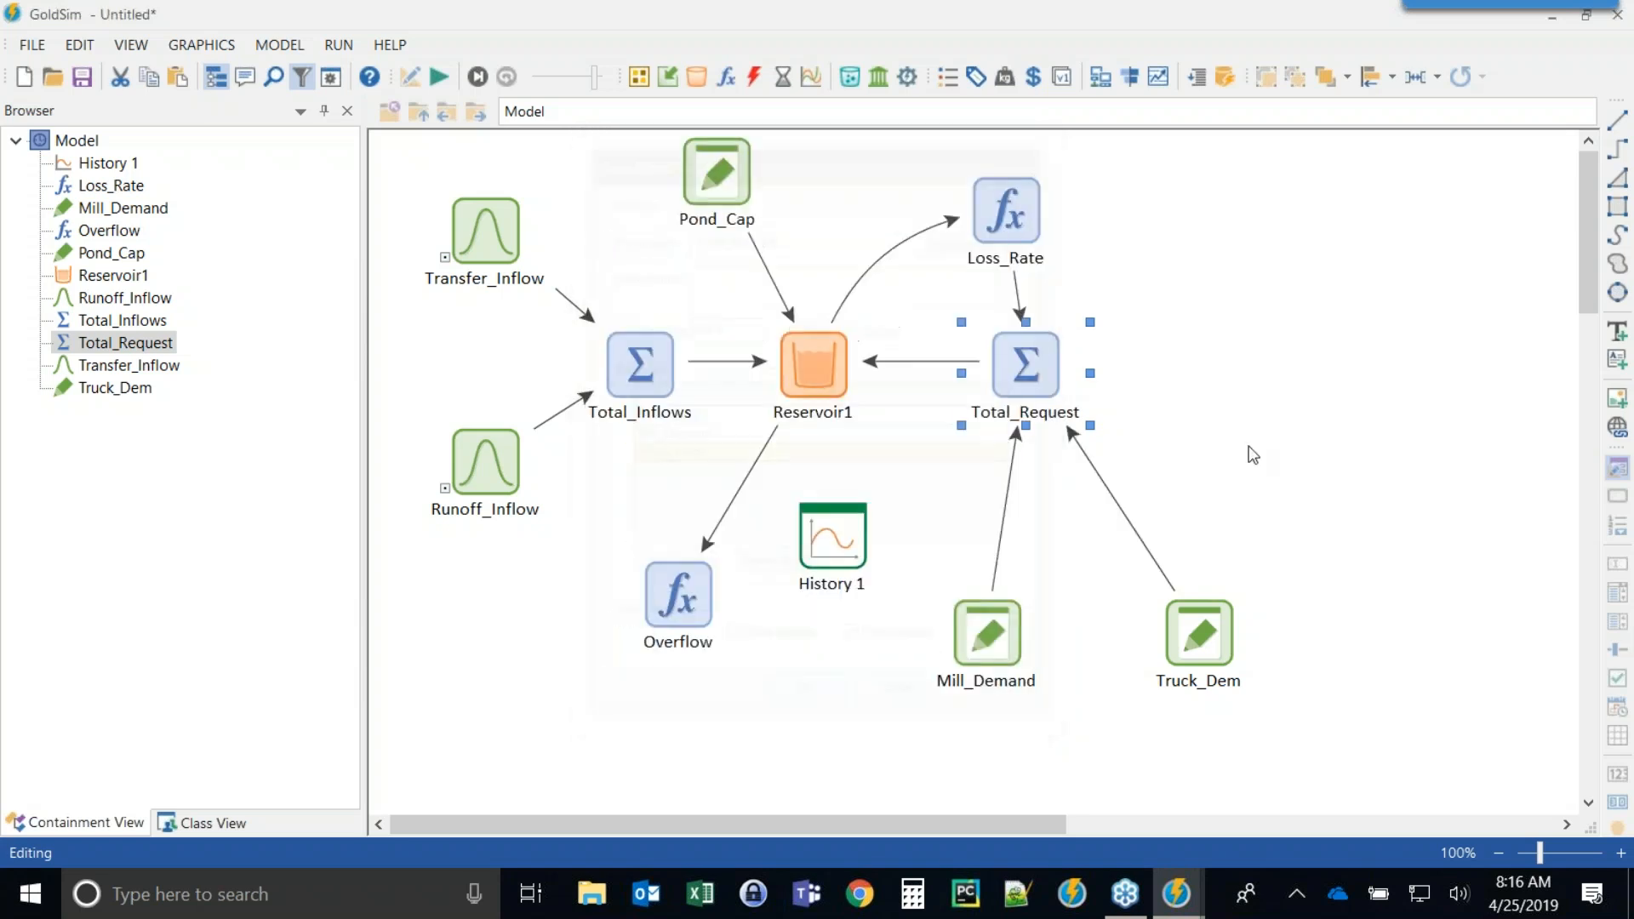
Move Truck_Dem closer to Mill_Demand below Total_Request.
click(785, 380)
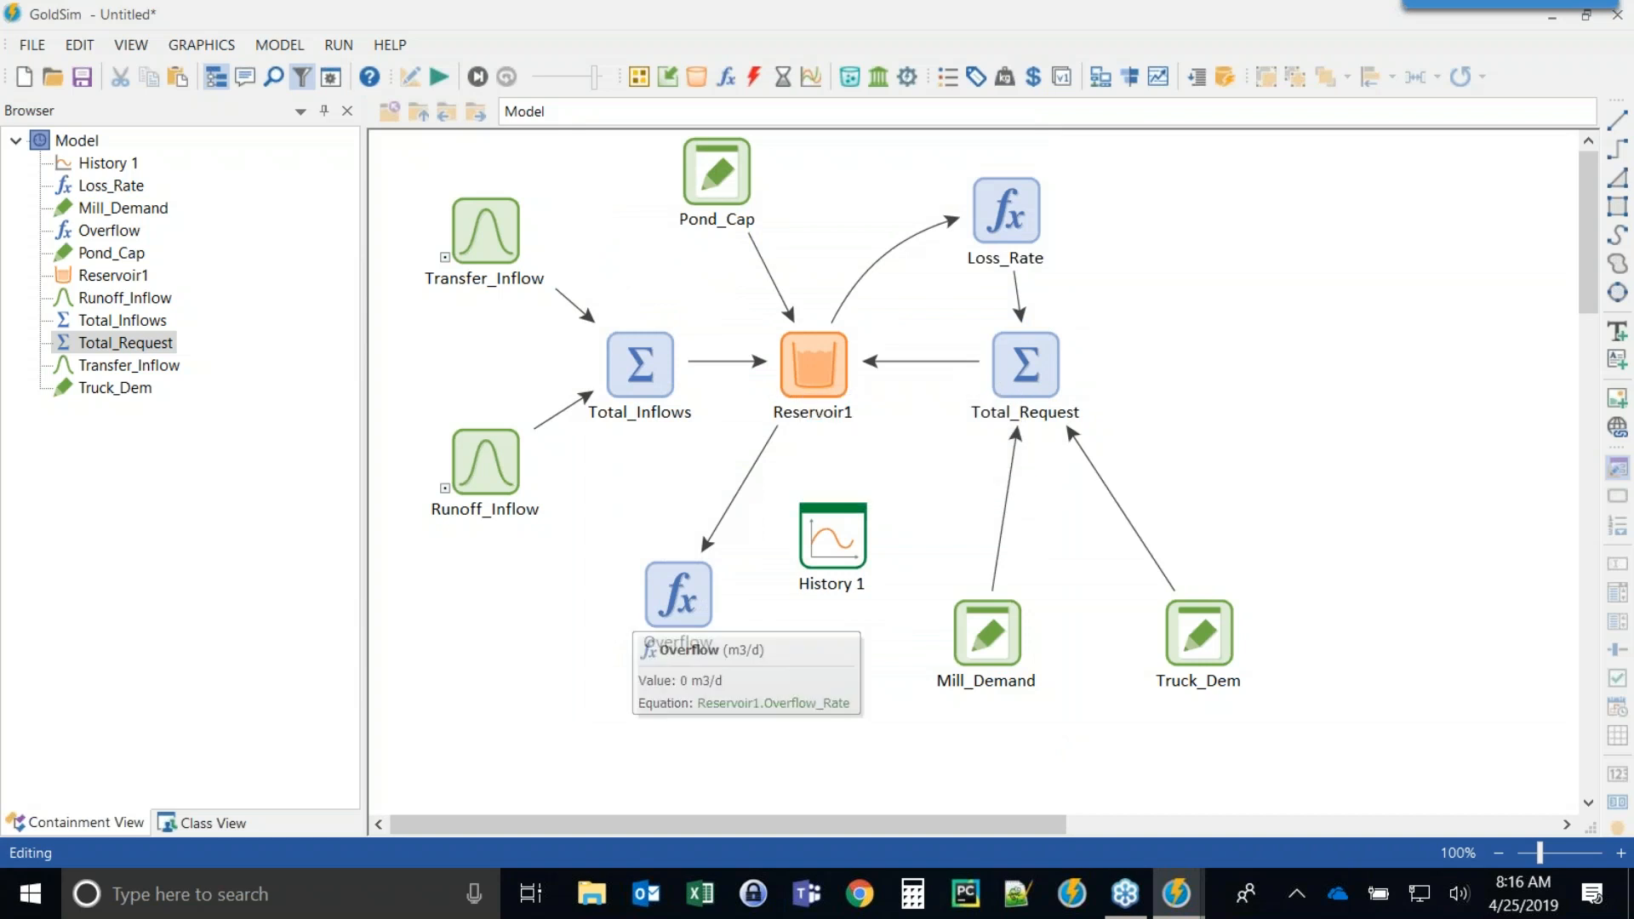
drag(1200, 640, 1142, 634)
click(970, 629)
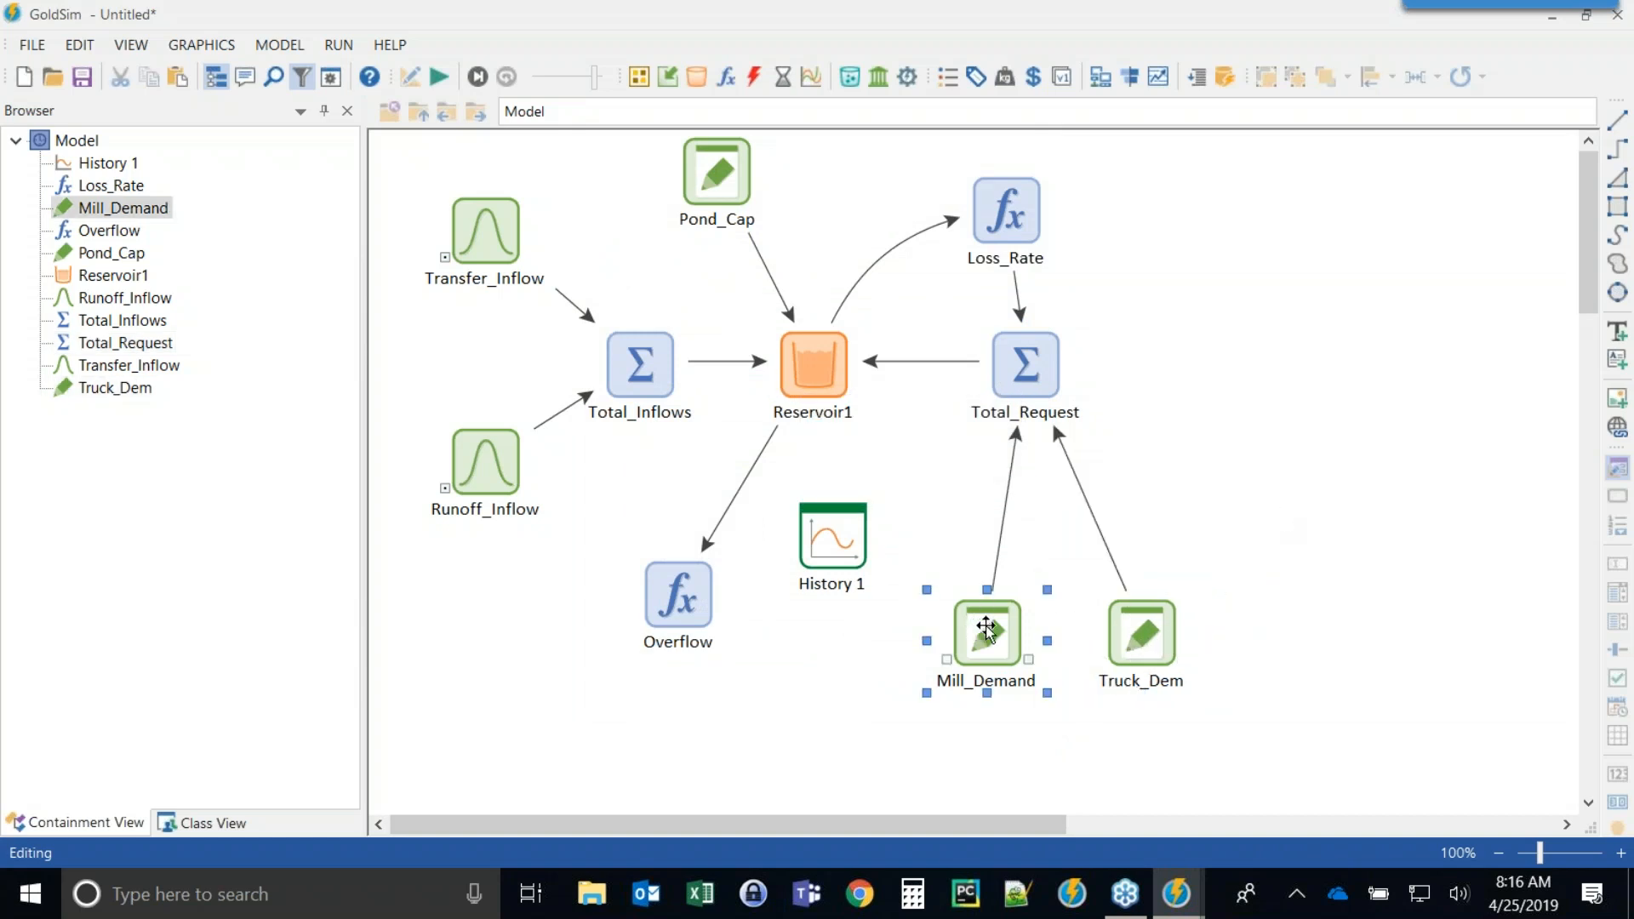
click(1149, 634)
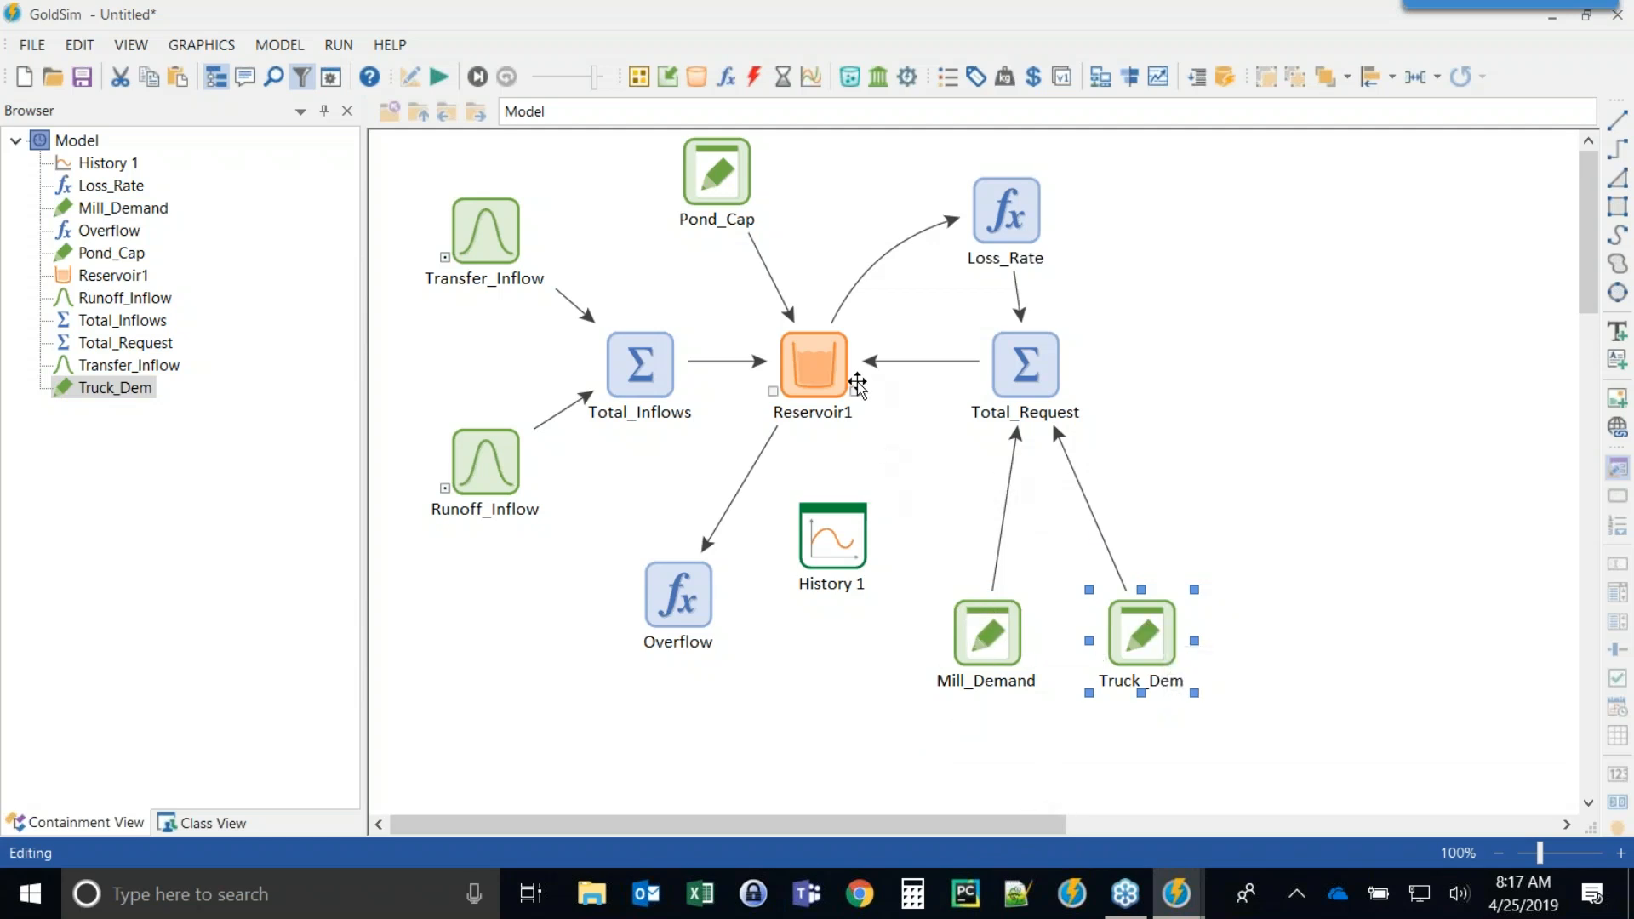
Insert an Allocator element to the right of Total_Request and set its display units to m3/d.
mouse_move(850, 391)
click(726, 76)
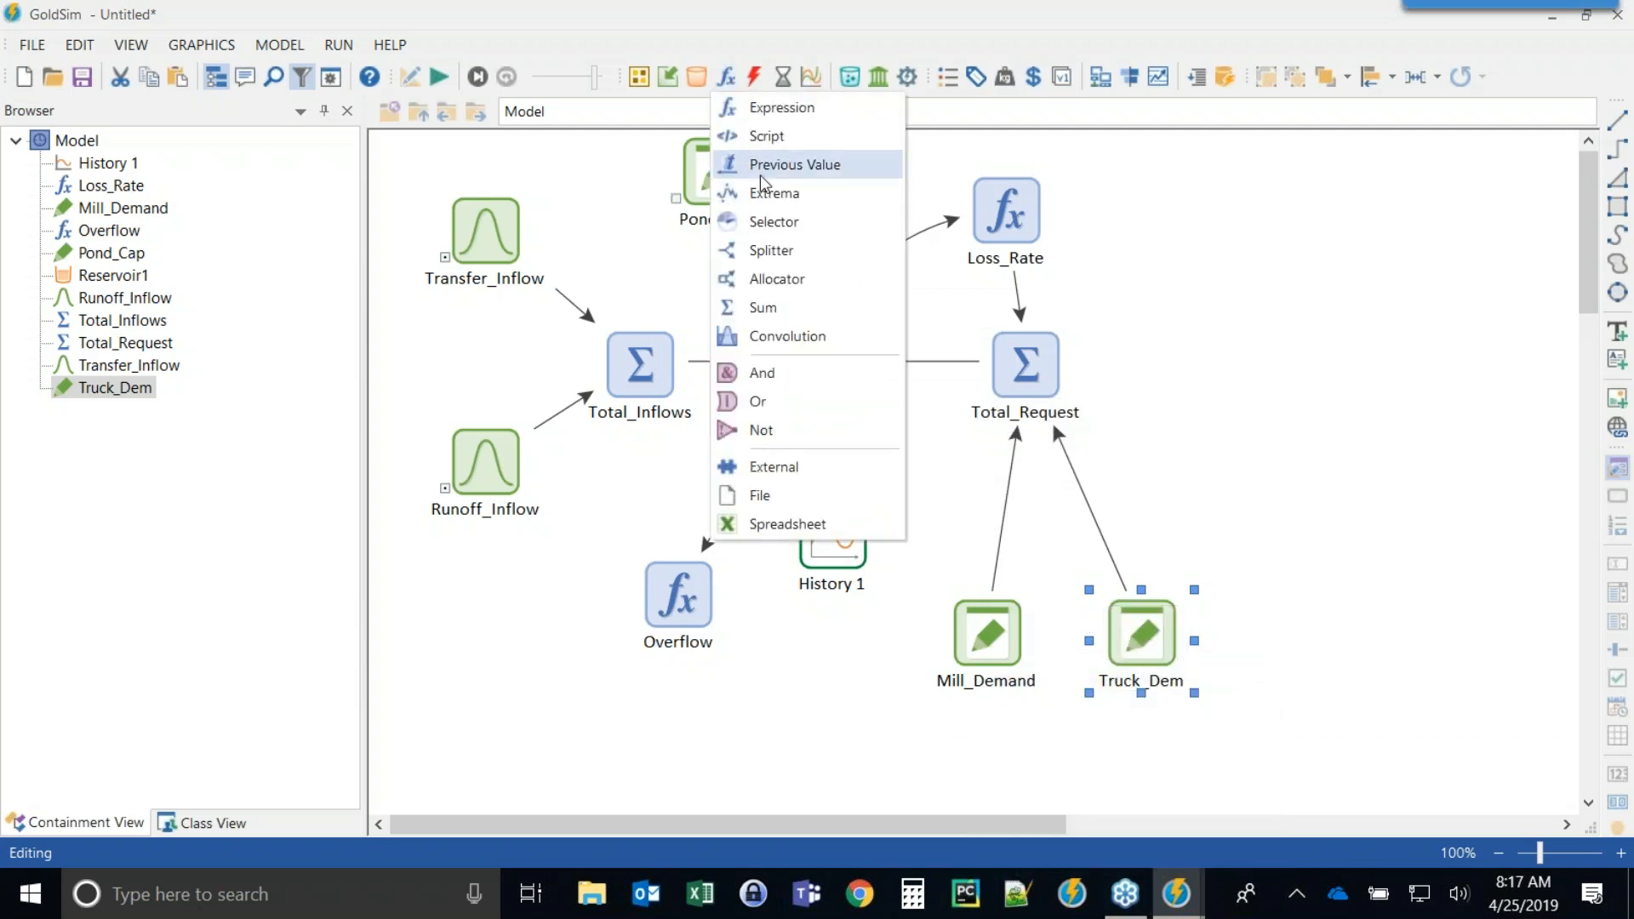
click(776, 279)
click(1182, 364)
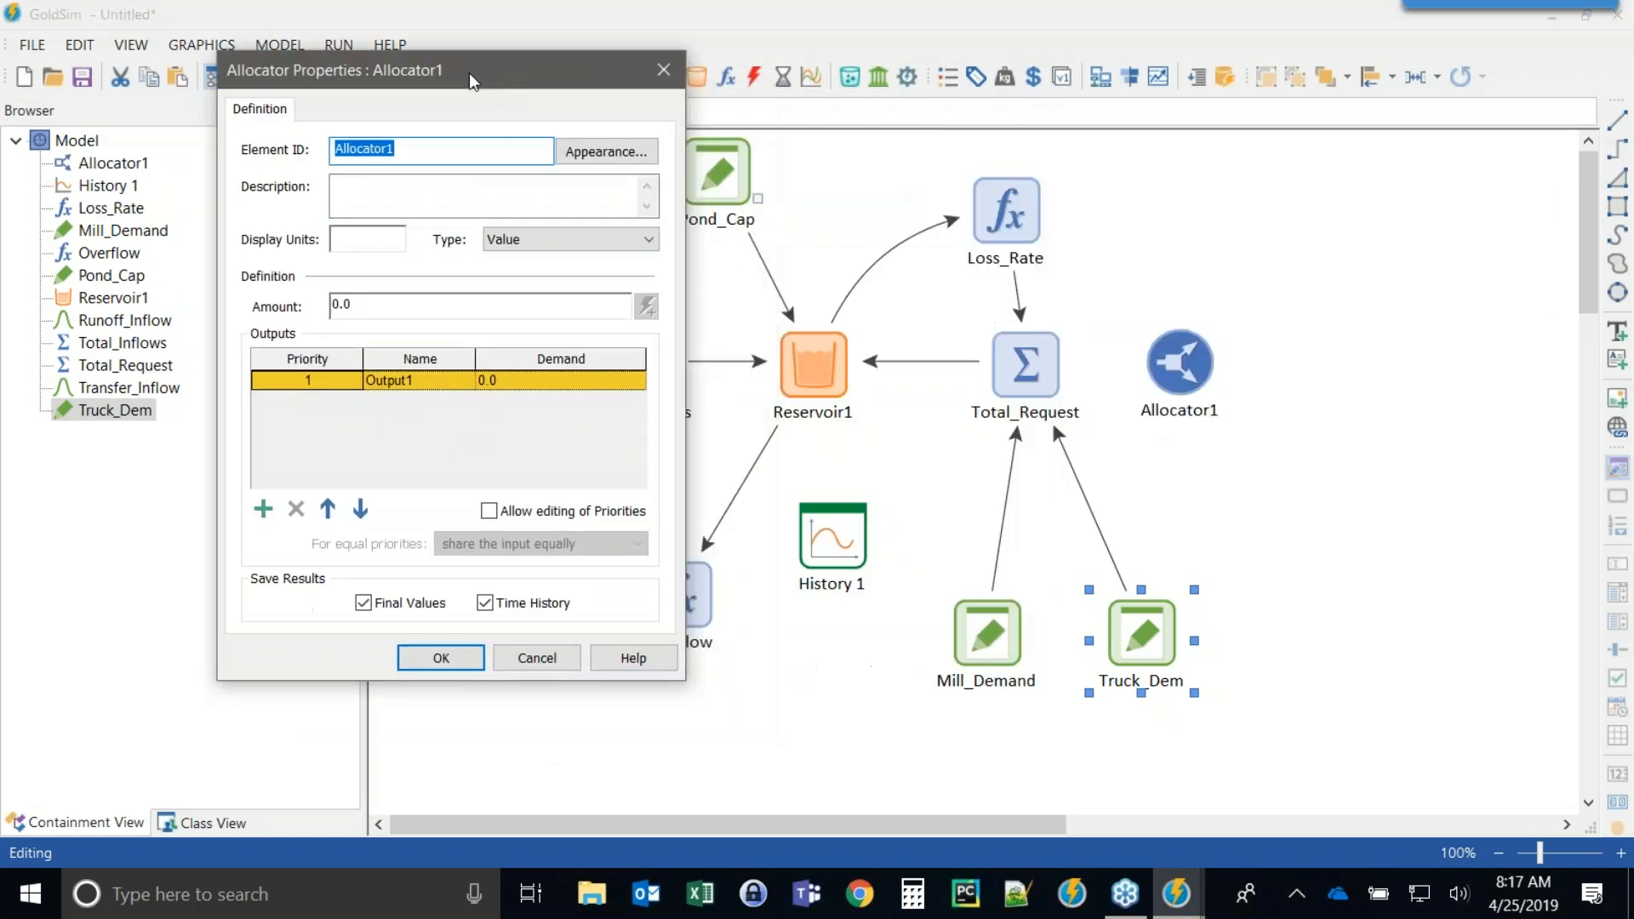
click(346, 242)
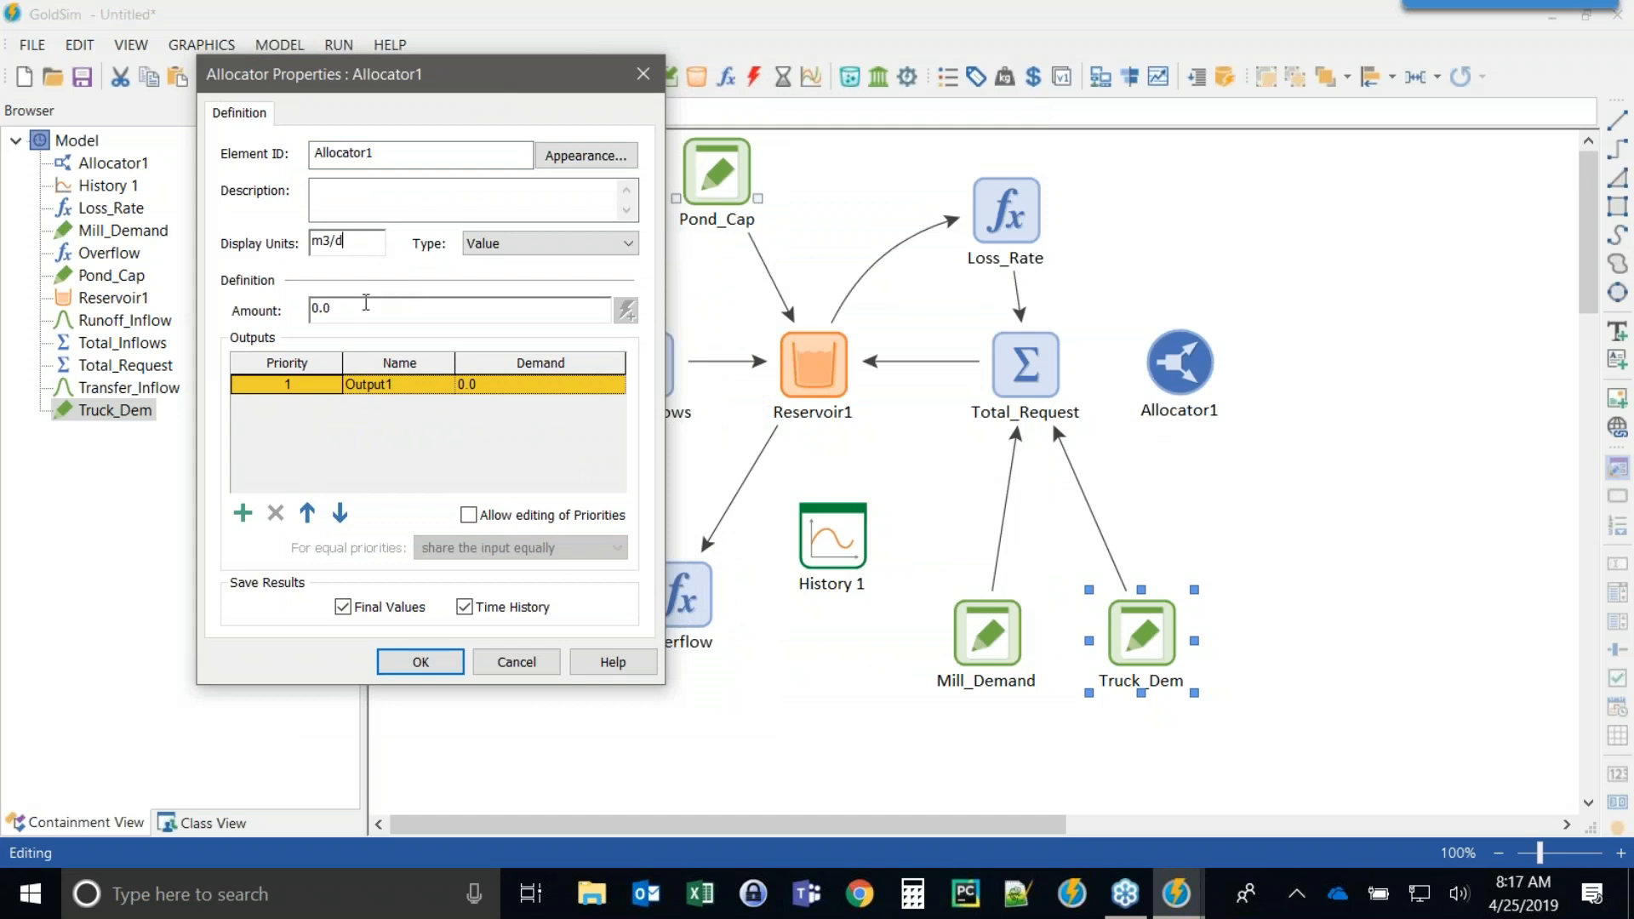
drag(436, 68, 339, 73)
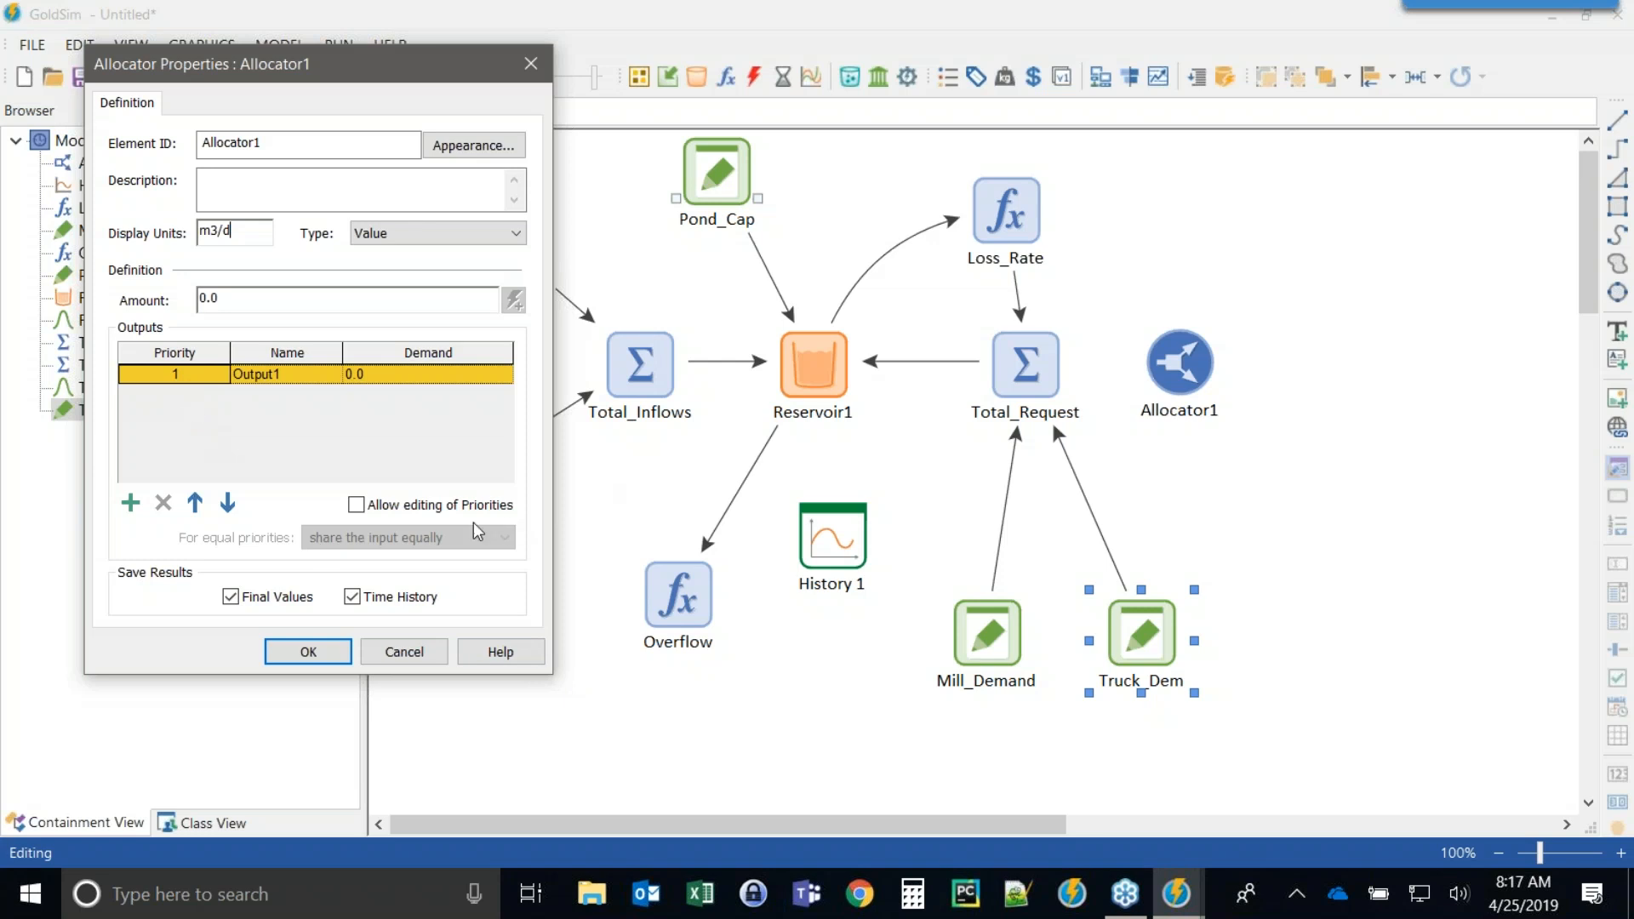
Add two more allocator outputs and name the three outputs Loss, To_Mill and To_Trucks.
click(130, 502)
click(130, 502)
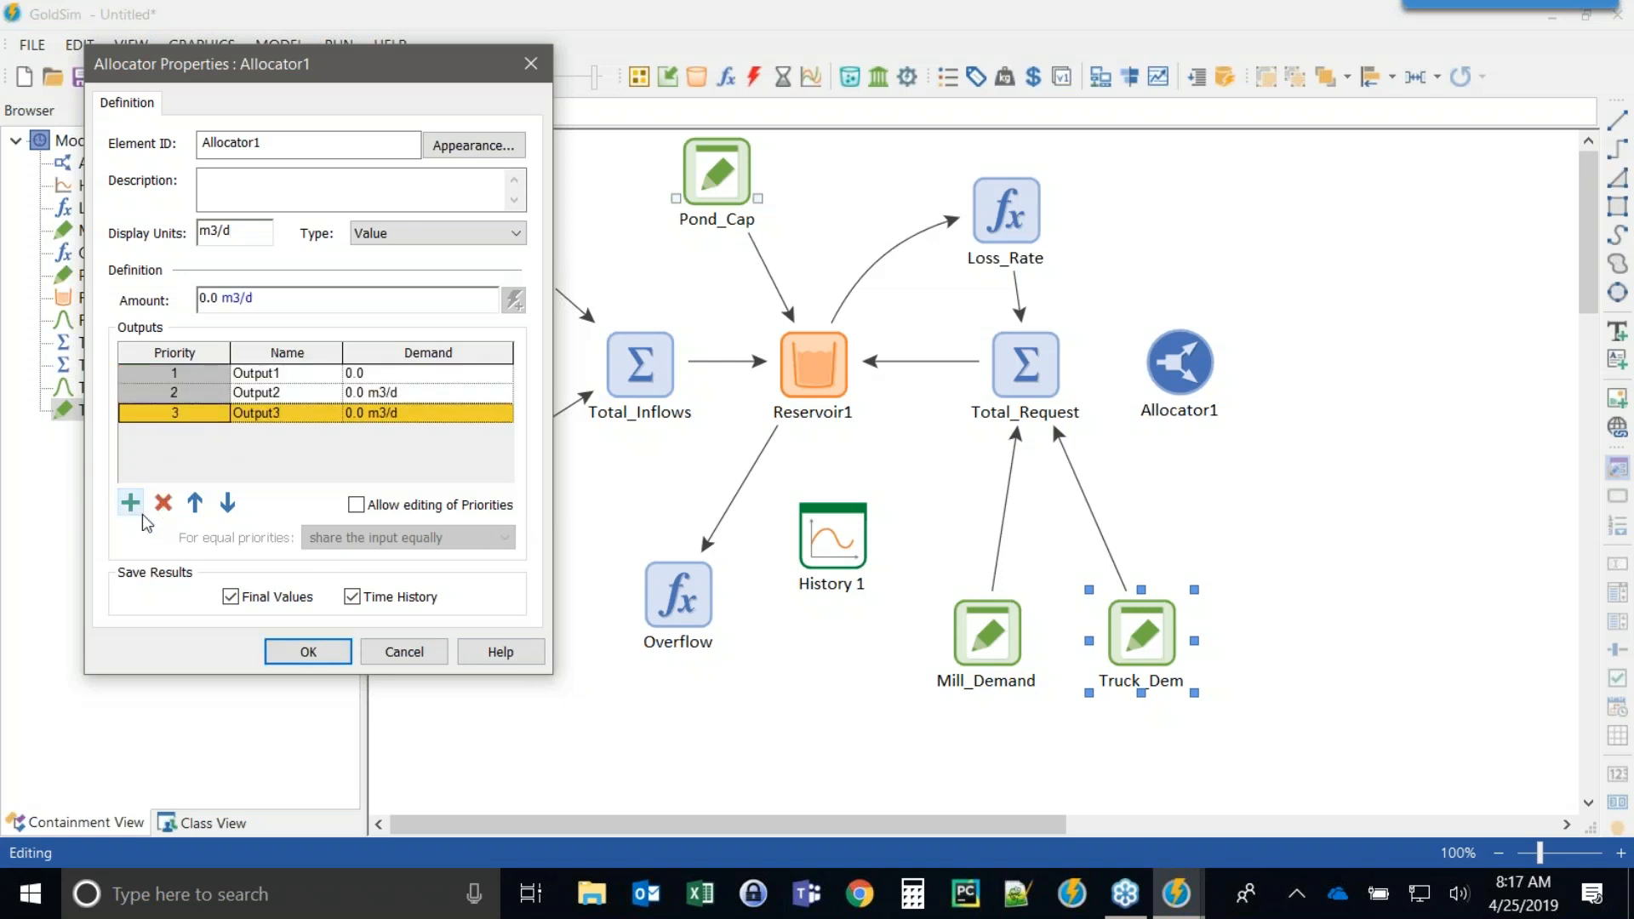
click(255, 373)
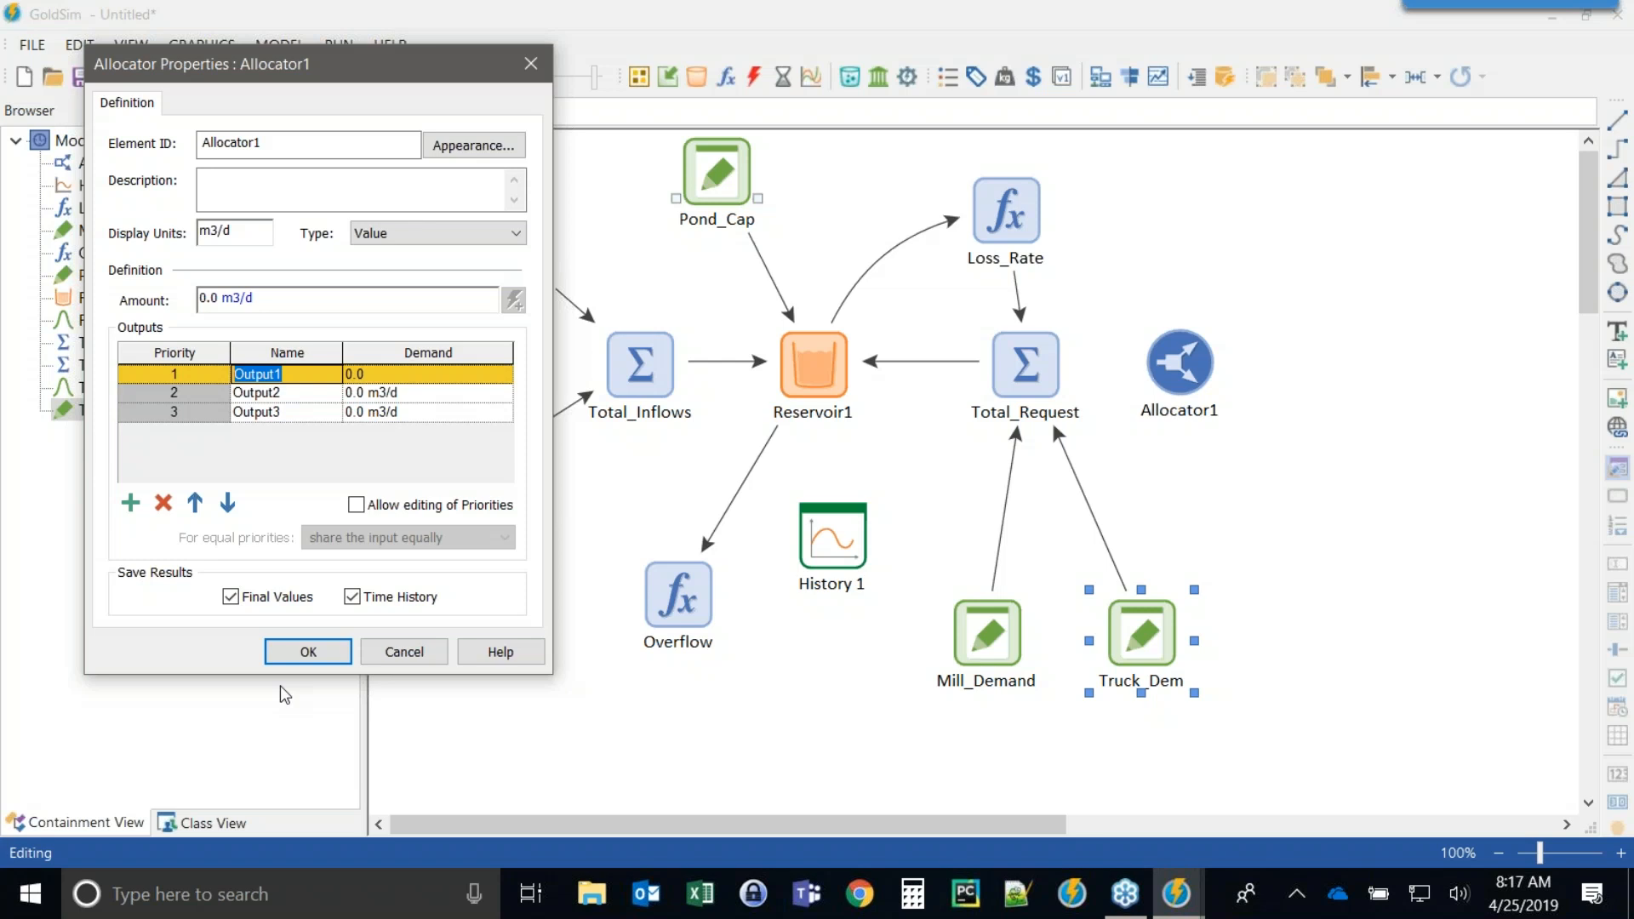
text(Loss)
click(401, 374)
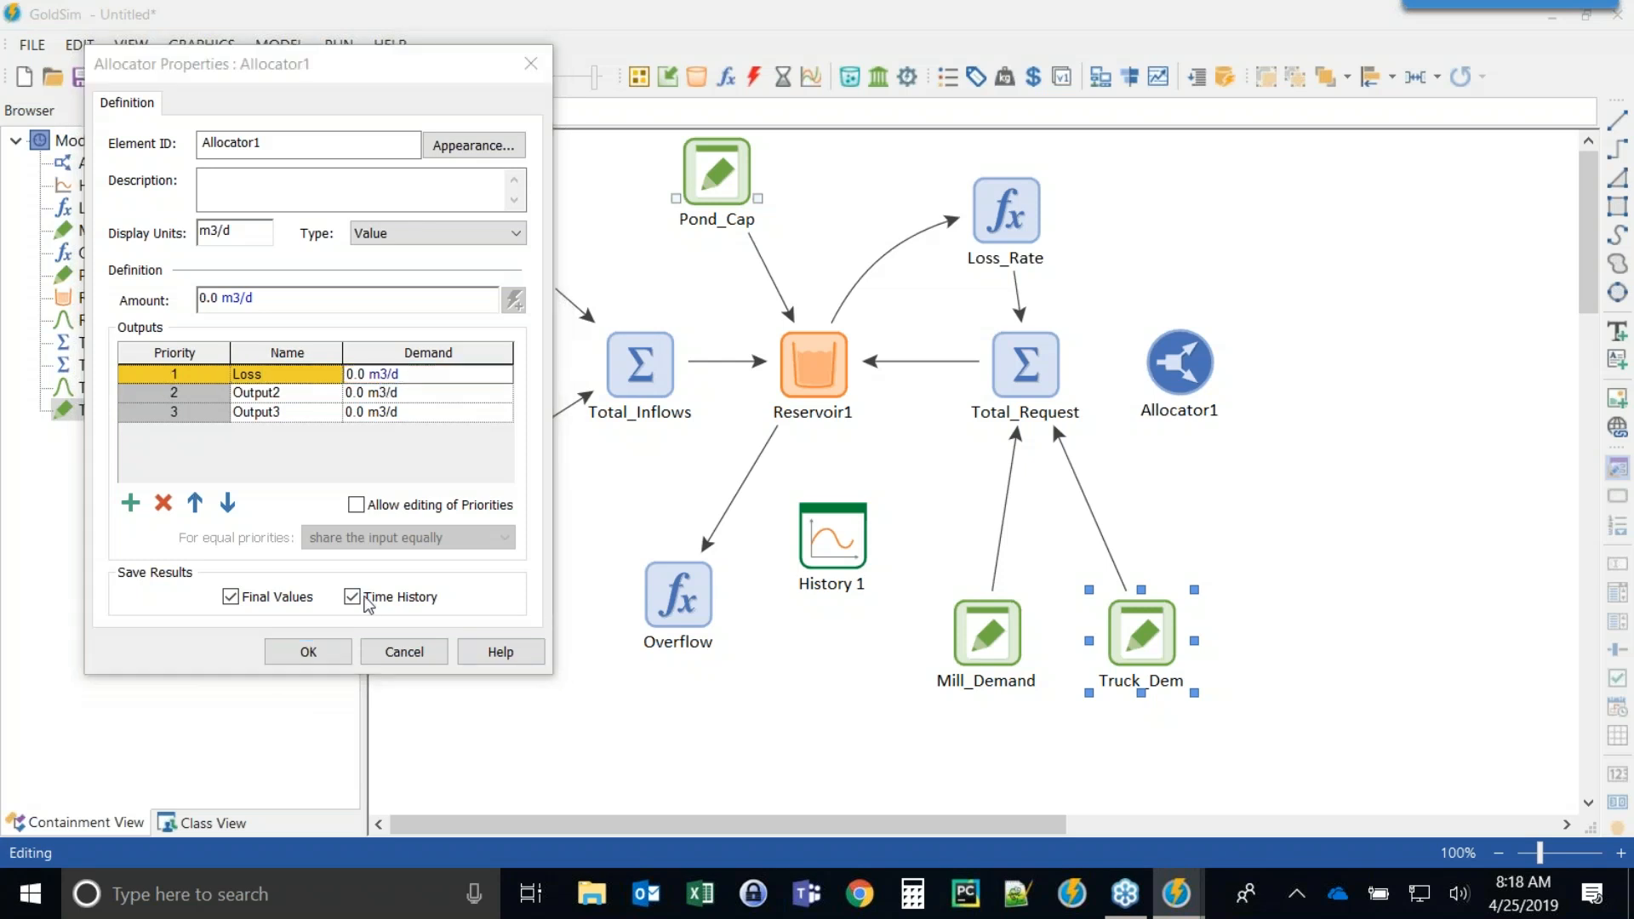
click(272, 393)
text(To_Mill)
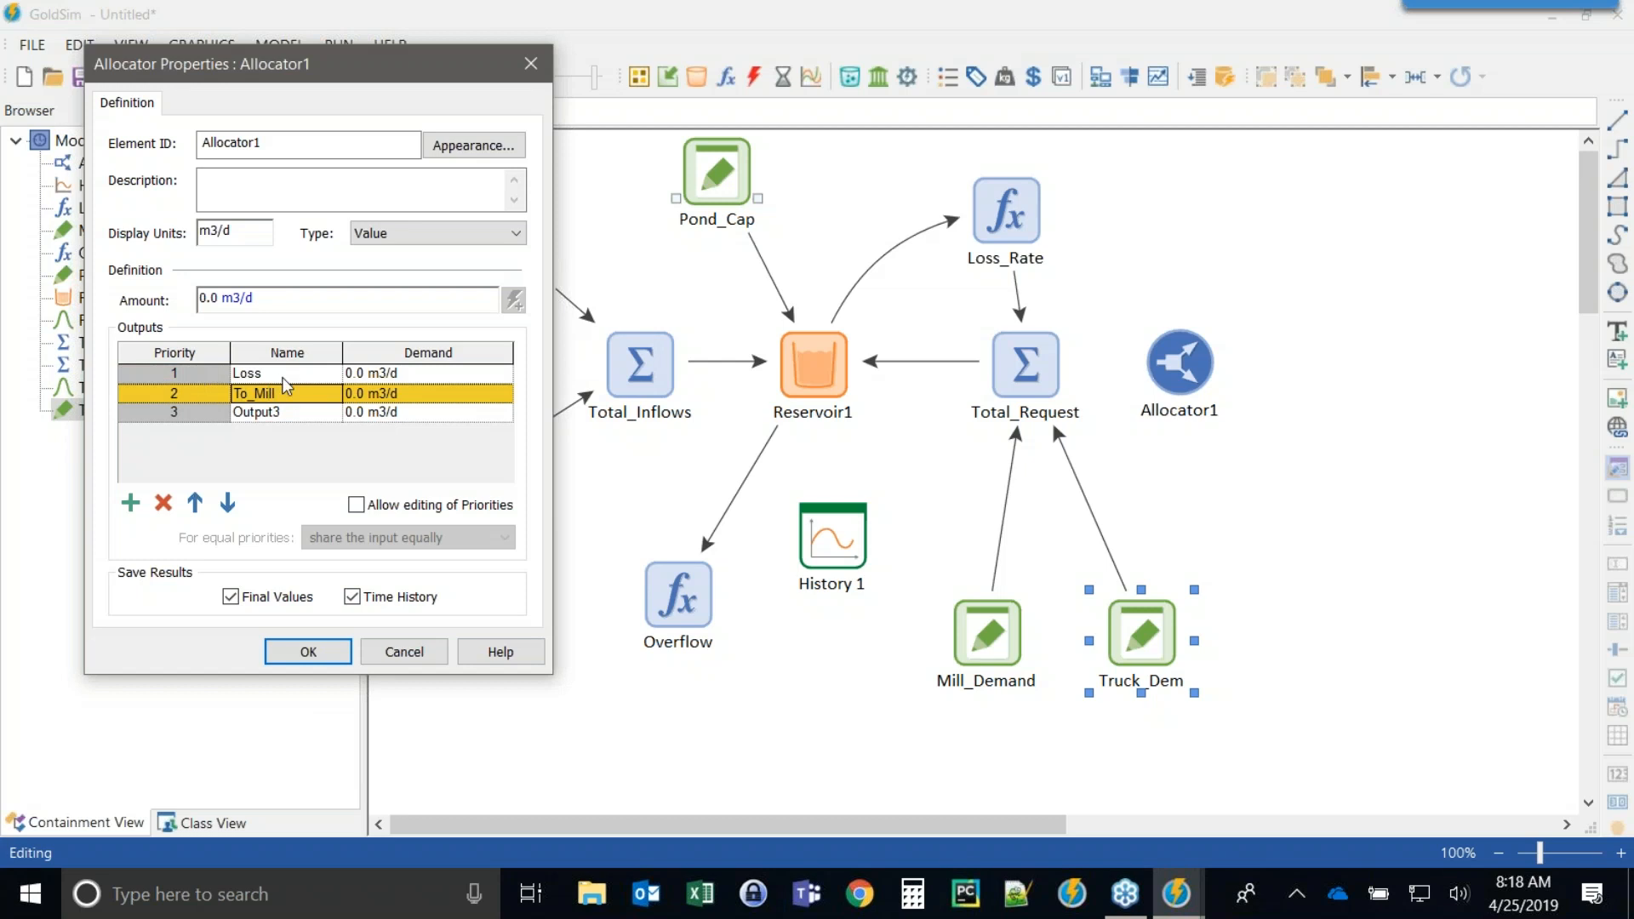
key(Down)
text(To)
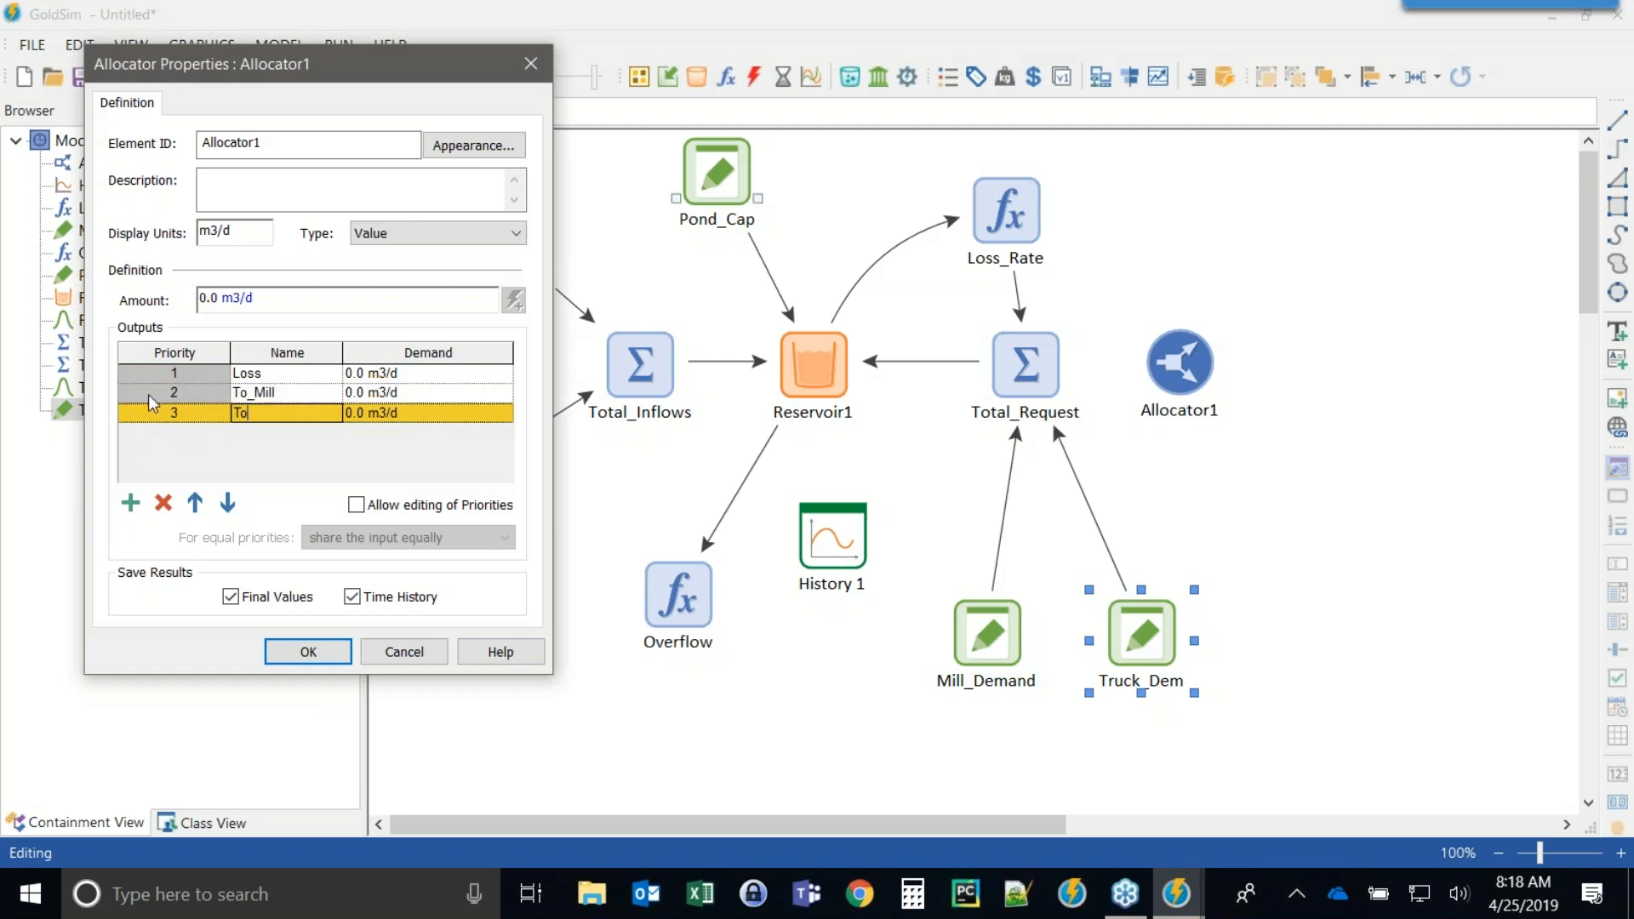
text(_Trucks)
Set the demands of To_Mill, To_Trucks and Loss to Mill_Demand, Truck_Dem and Loss_Rate, and confirm the dialog.
click(346, 394)
click(388, 393)
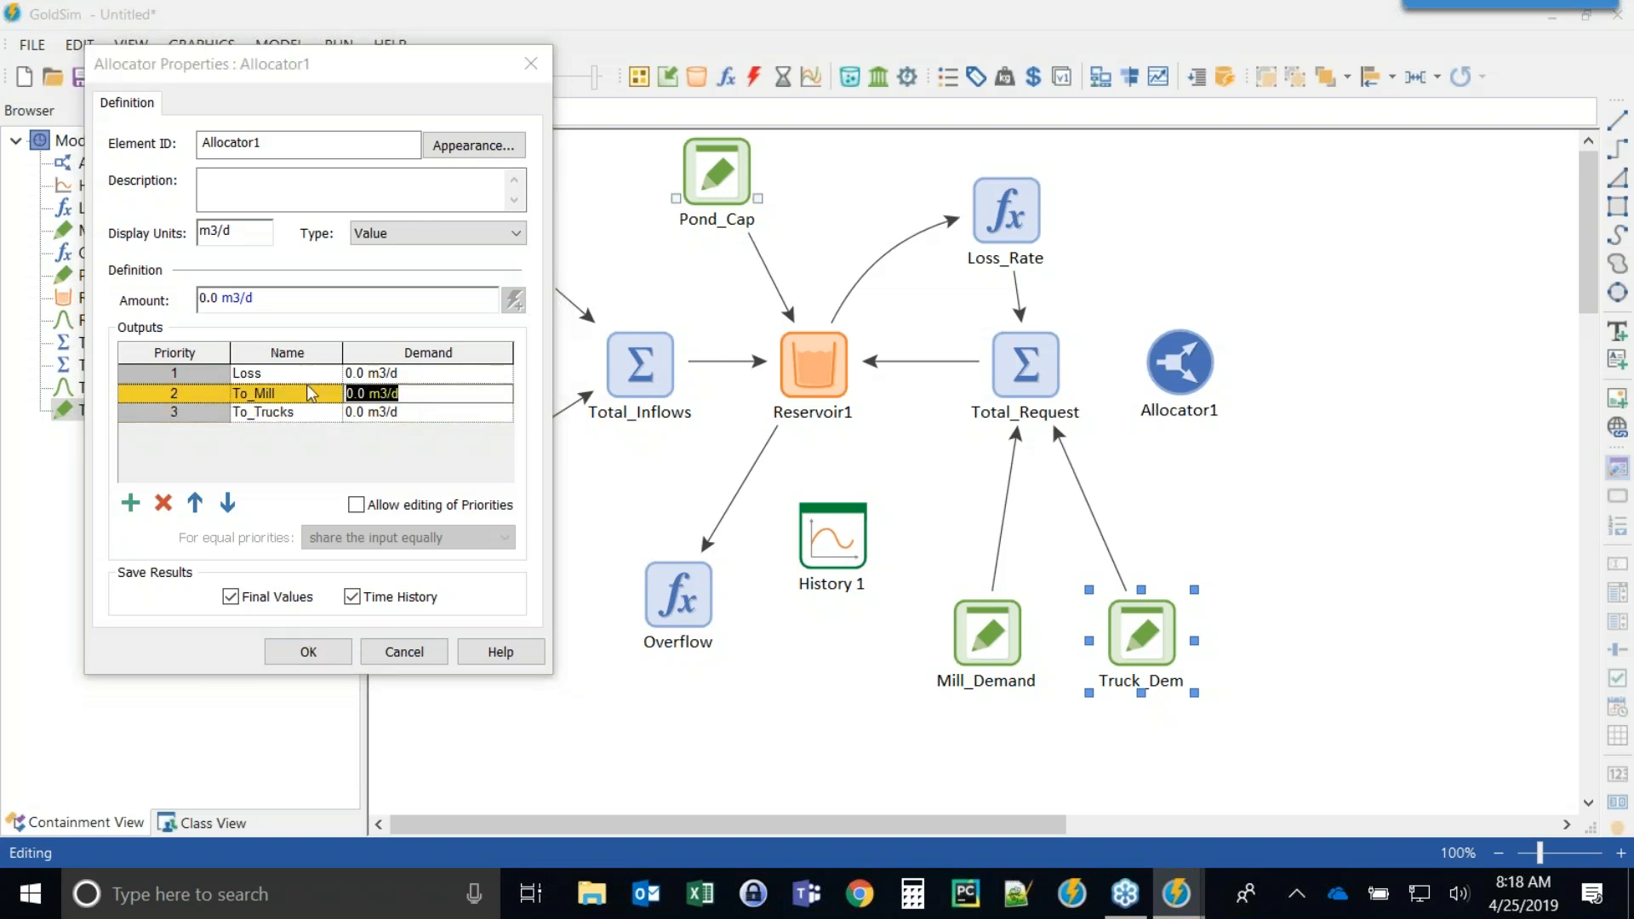
text(mil)
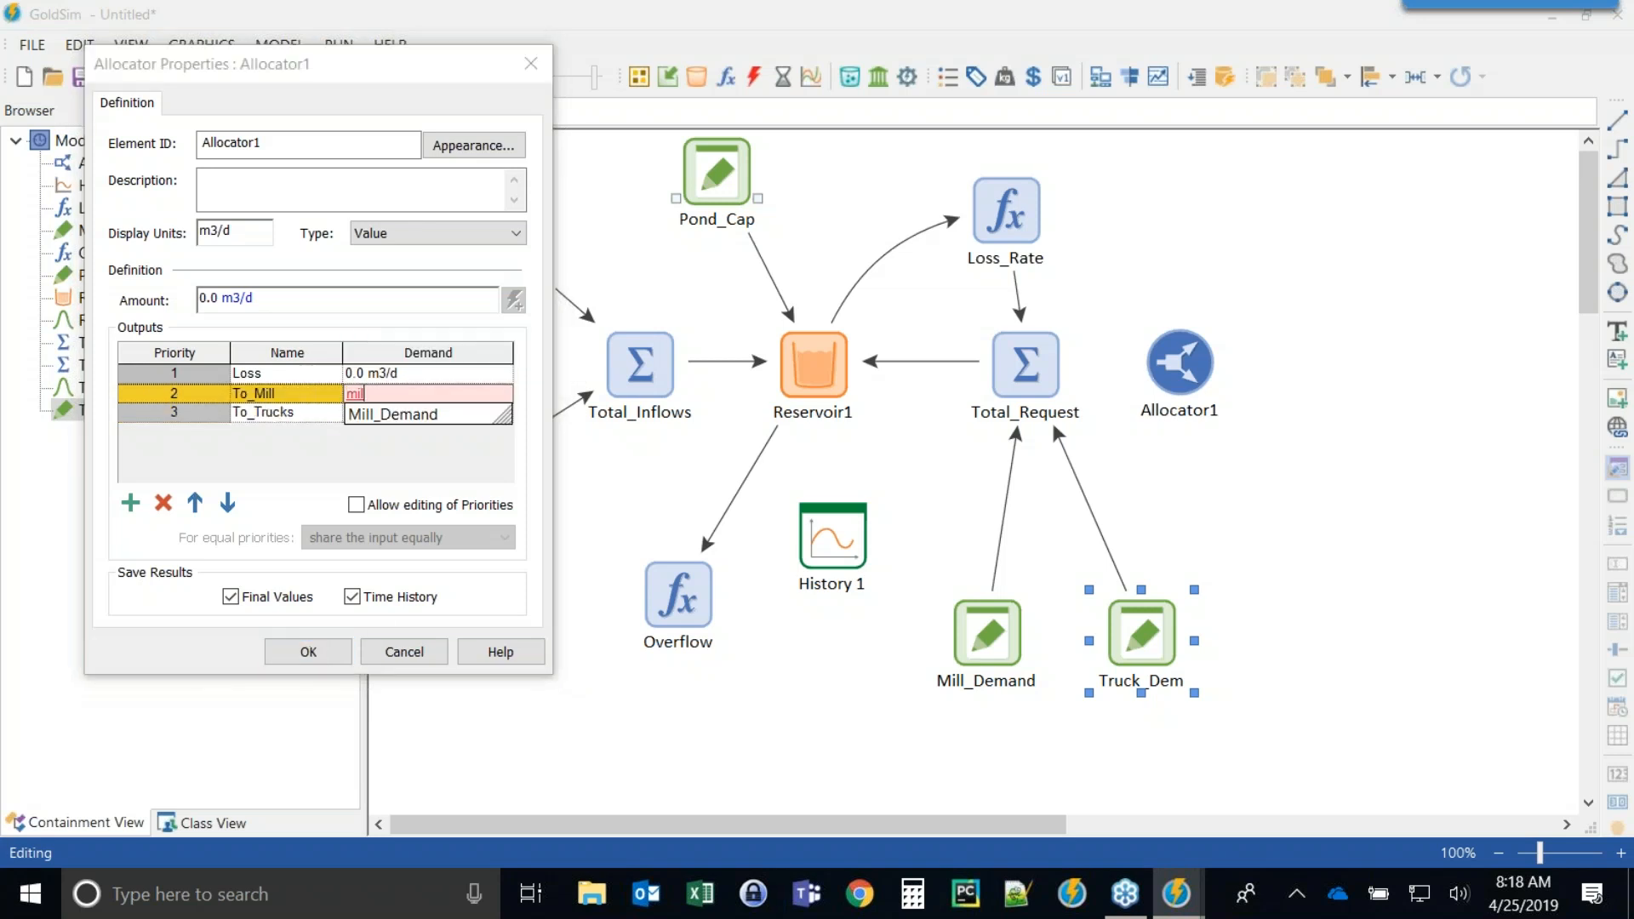
click(390, 414)
click(428, 413)
click(293, 411)
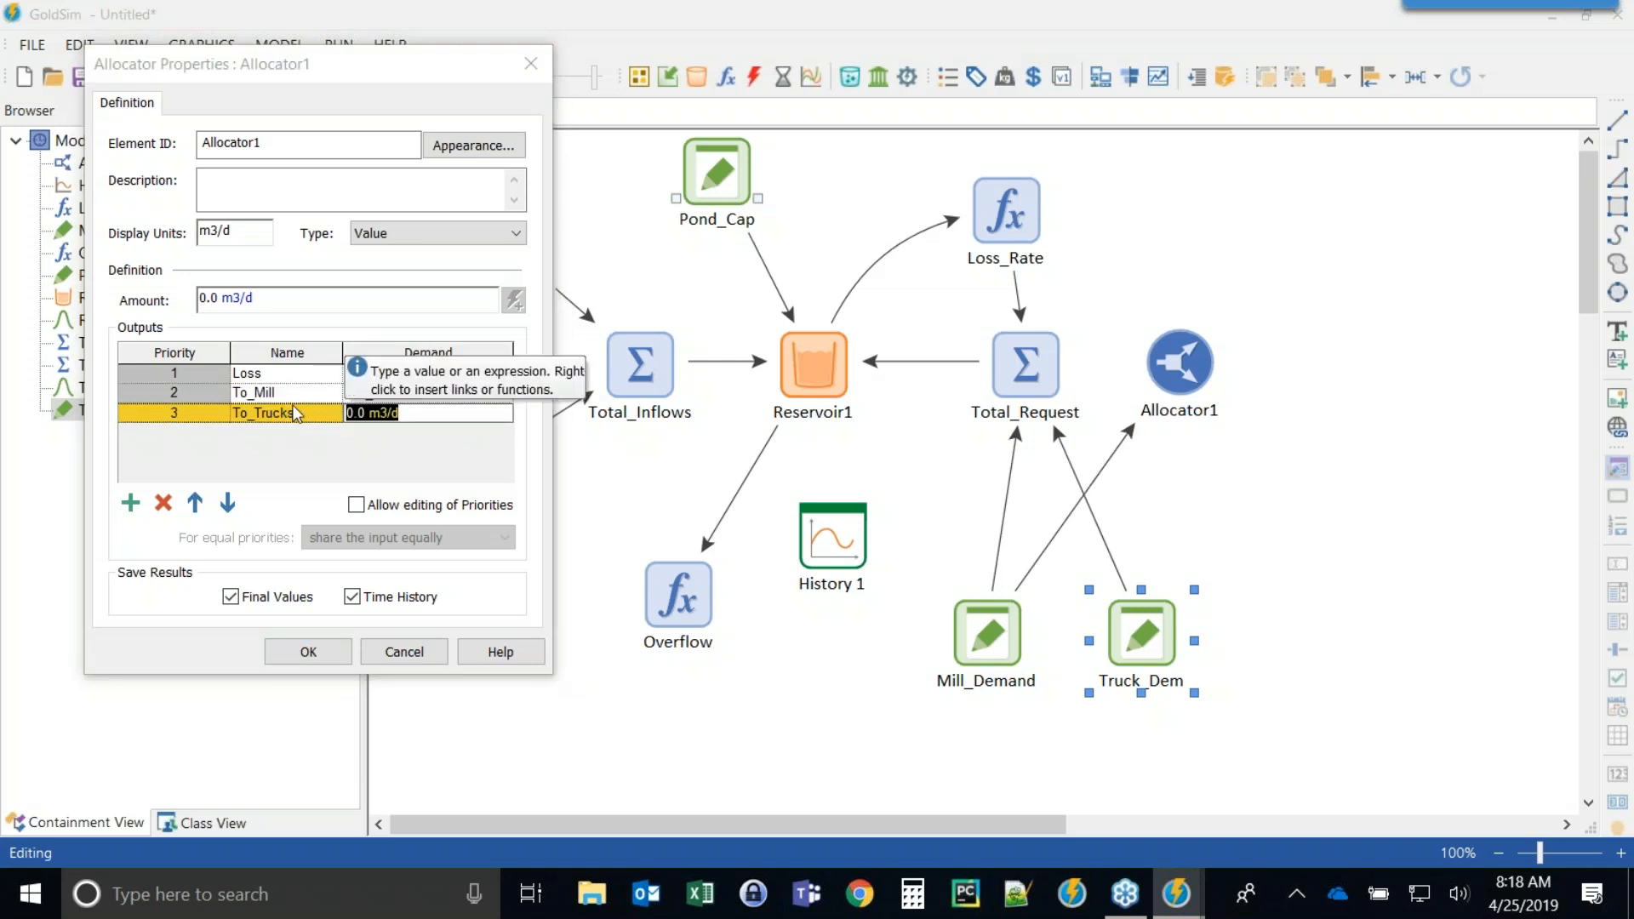
click(417, 412)
drag(417, 411, 330, 403)
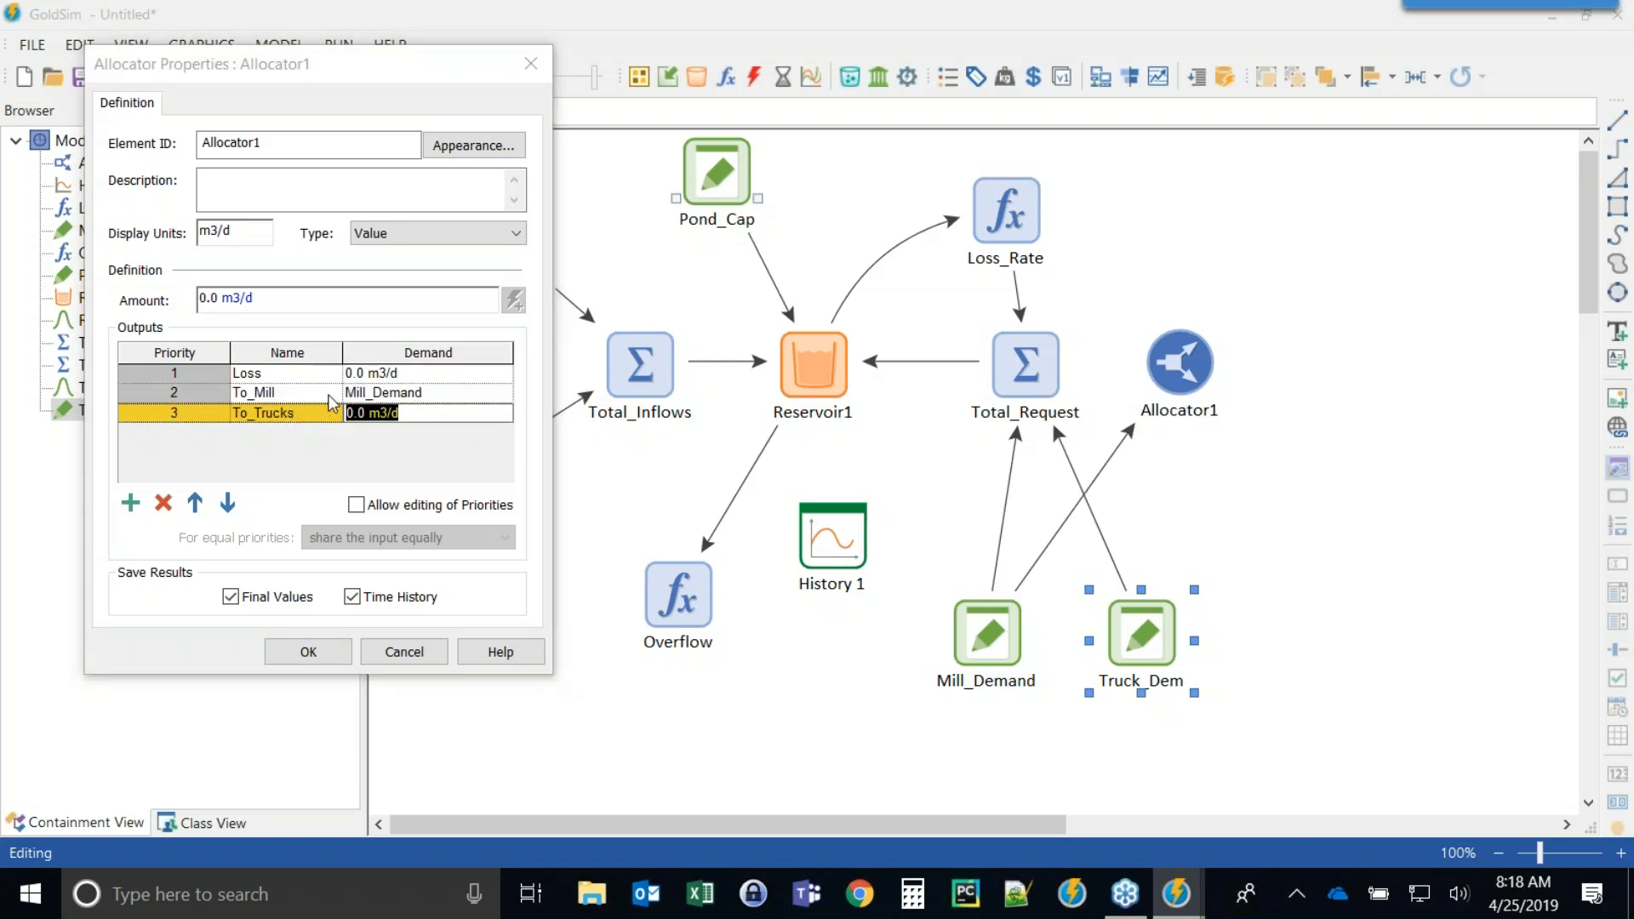
text(Truck_Dem)
key(Down)
key(Return)
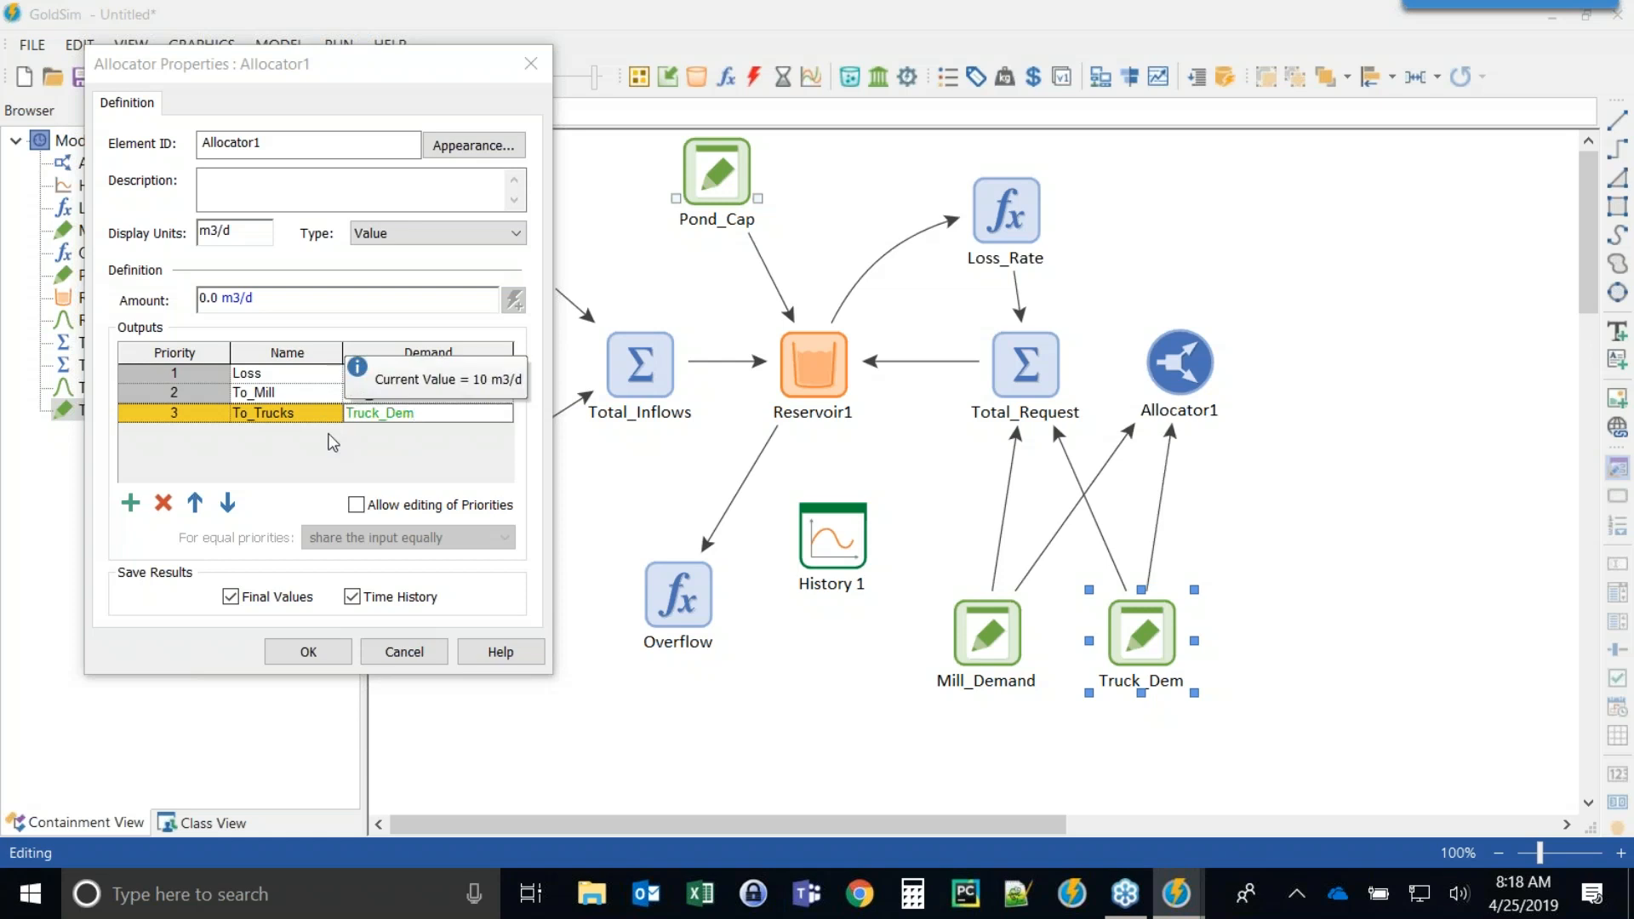
click(326, 375)
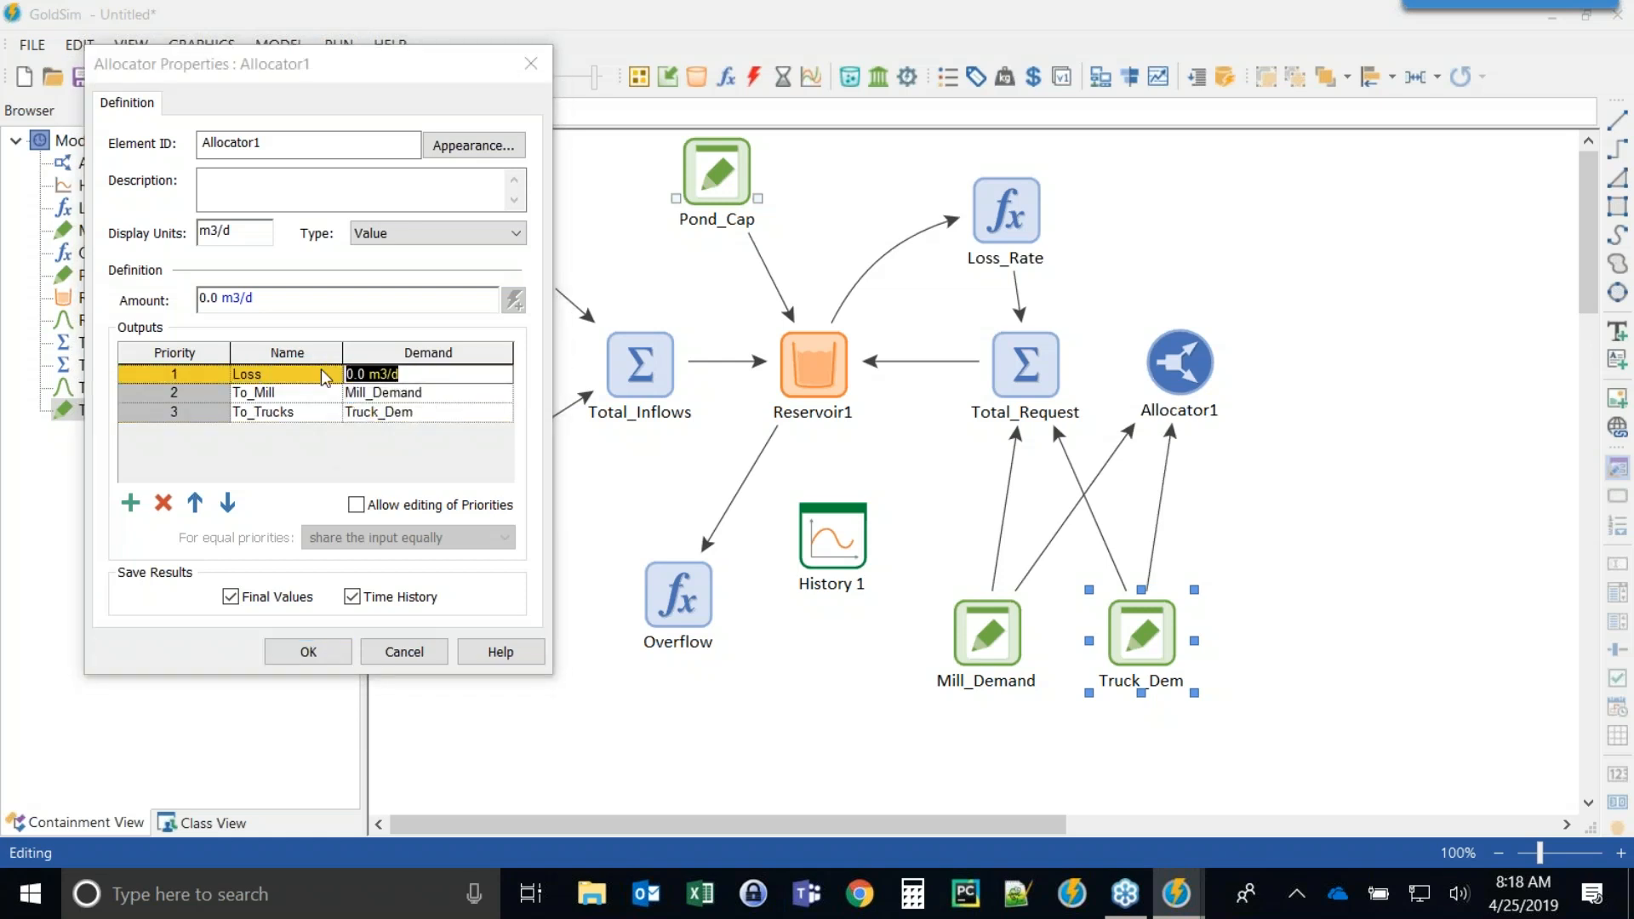
text(Loss_Rate)
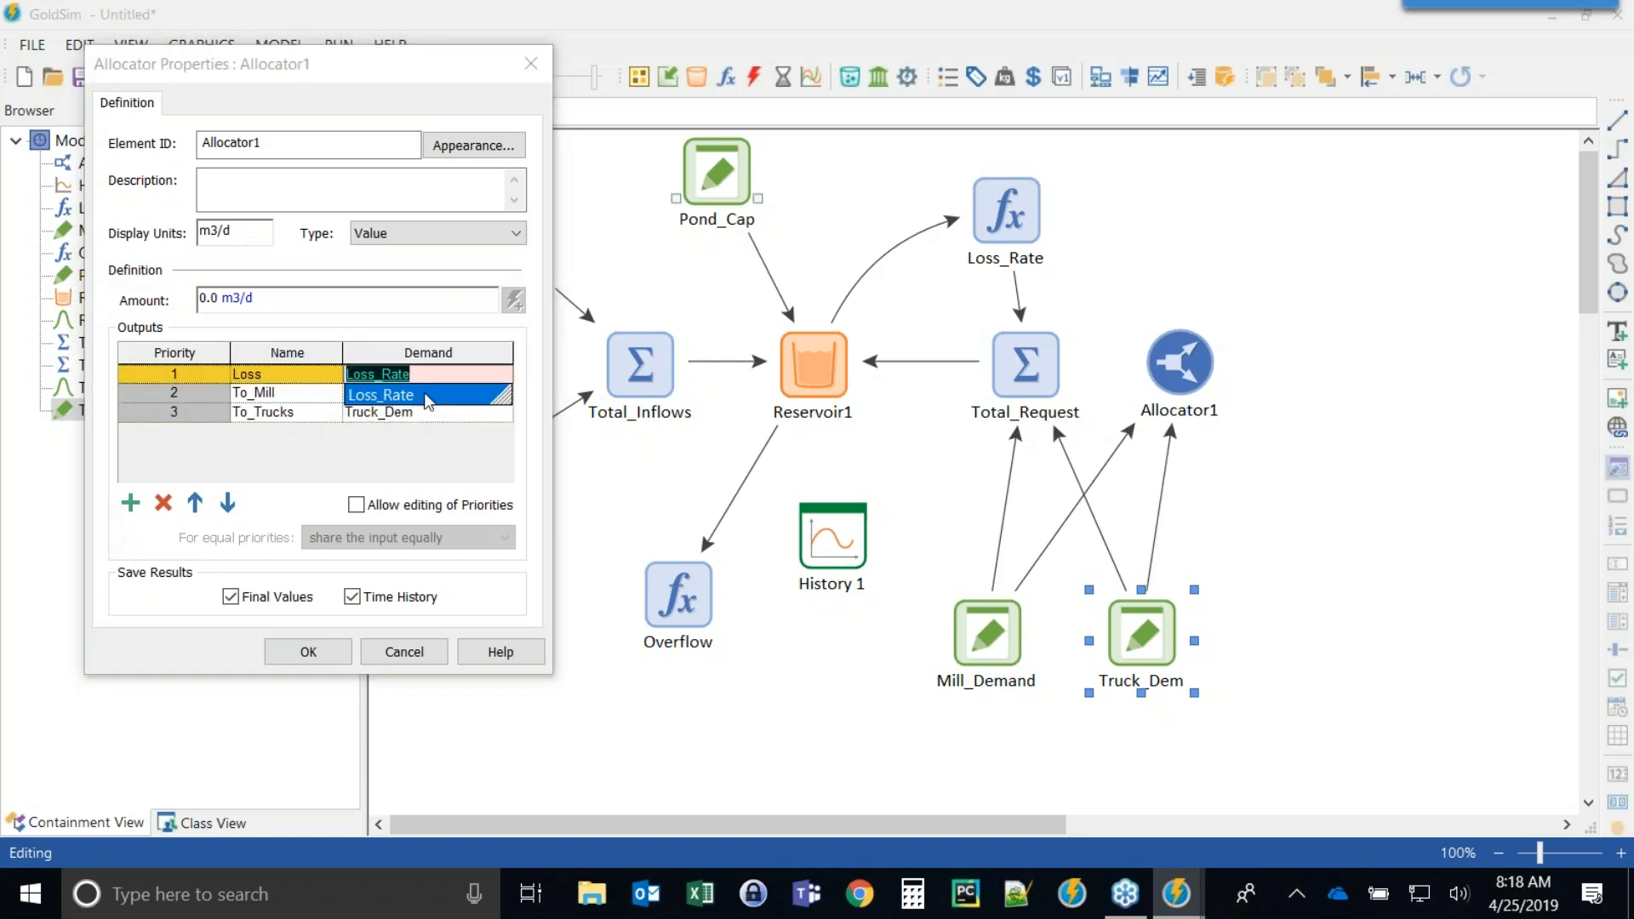
click(317, 652)
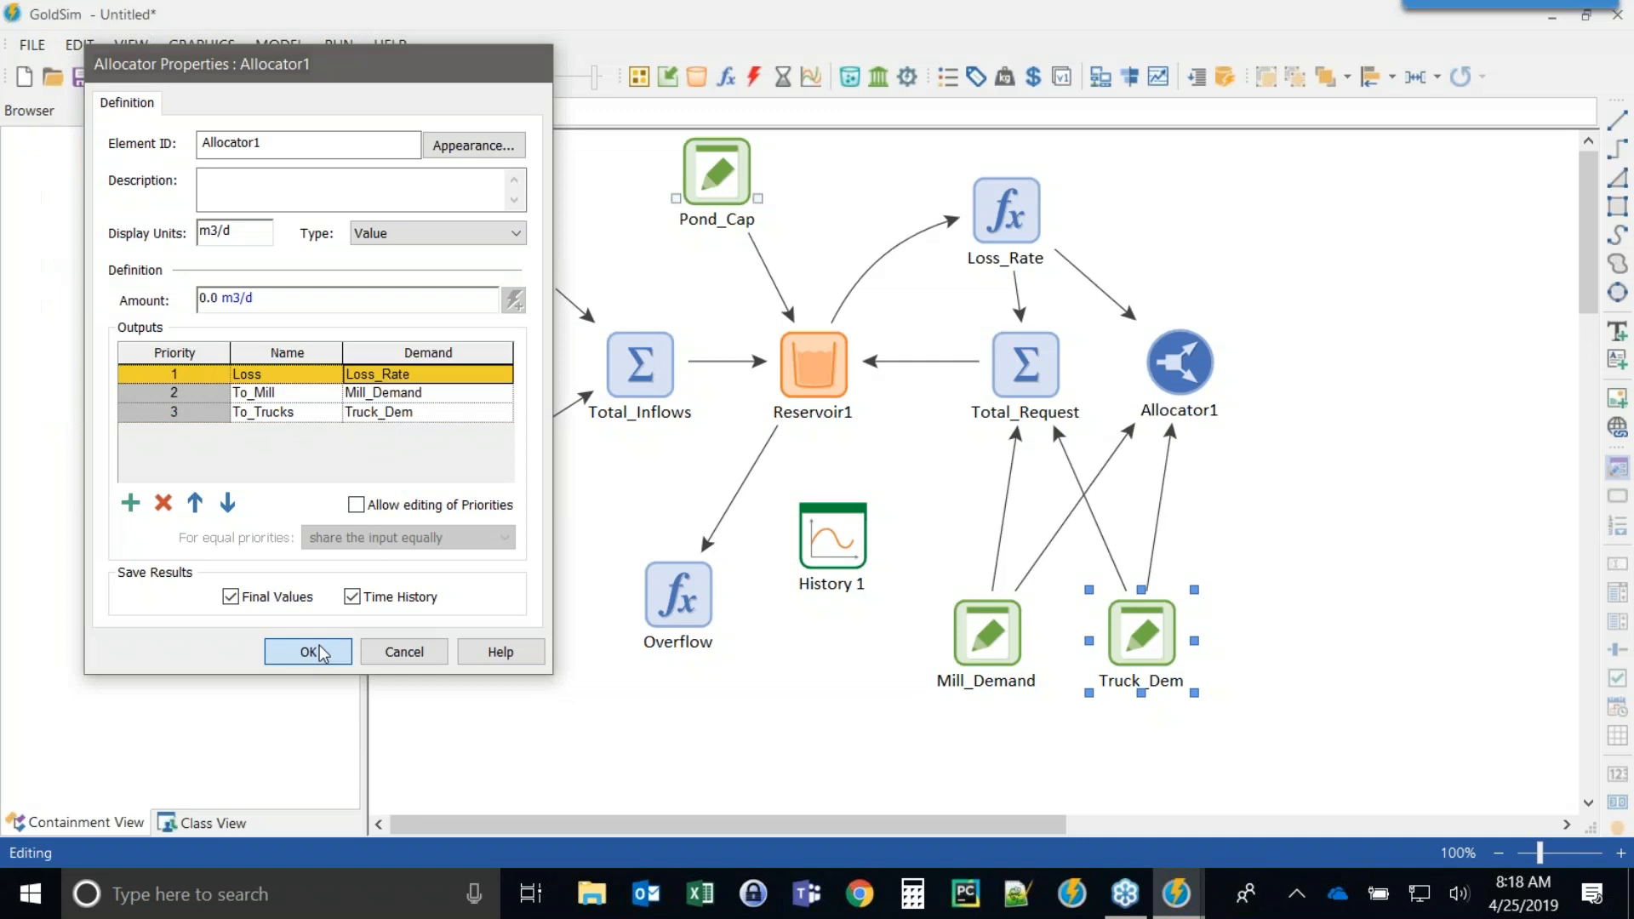
Rearrange the diagram, moving History 1, Total_Request and Overflow lower and Allocator1 beneath Loss_Rate.
click(1223, 482)
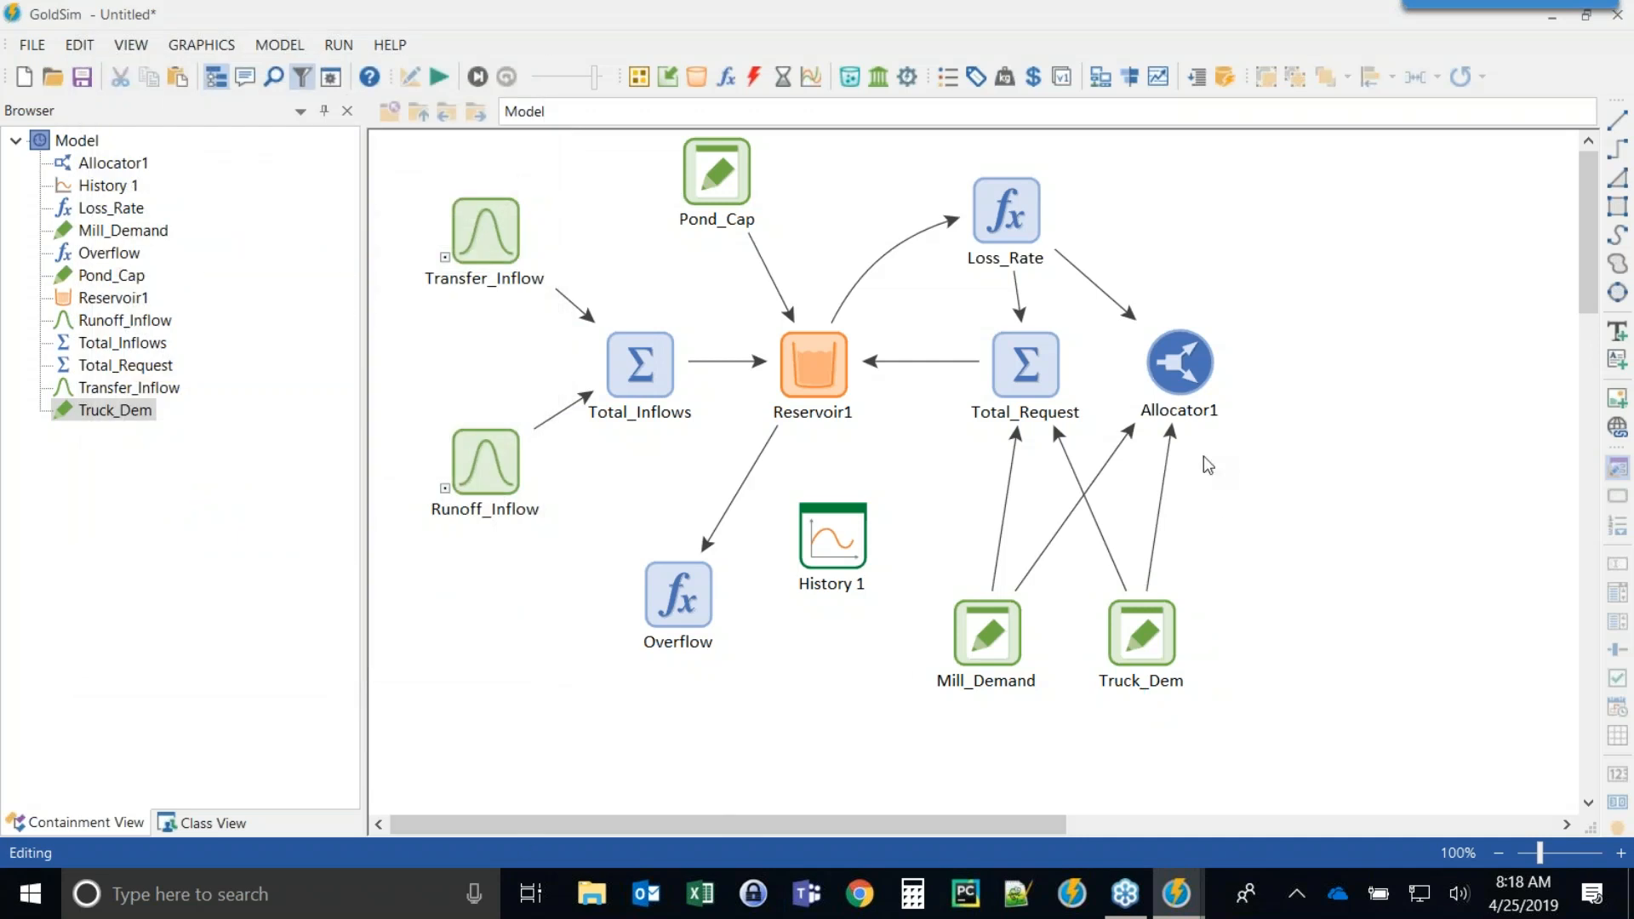
mouse_move(1180, 366)
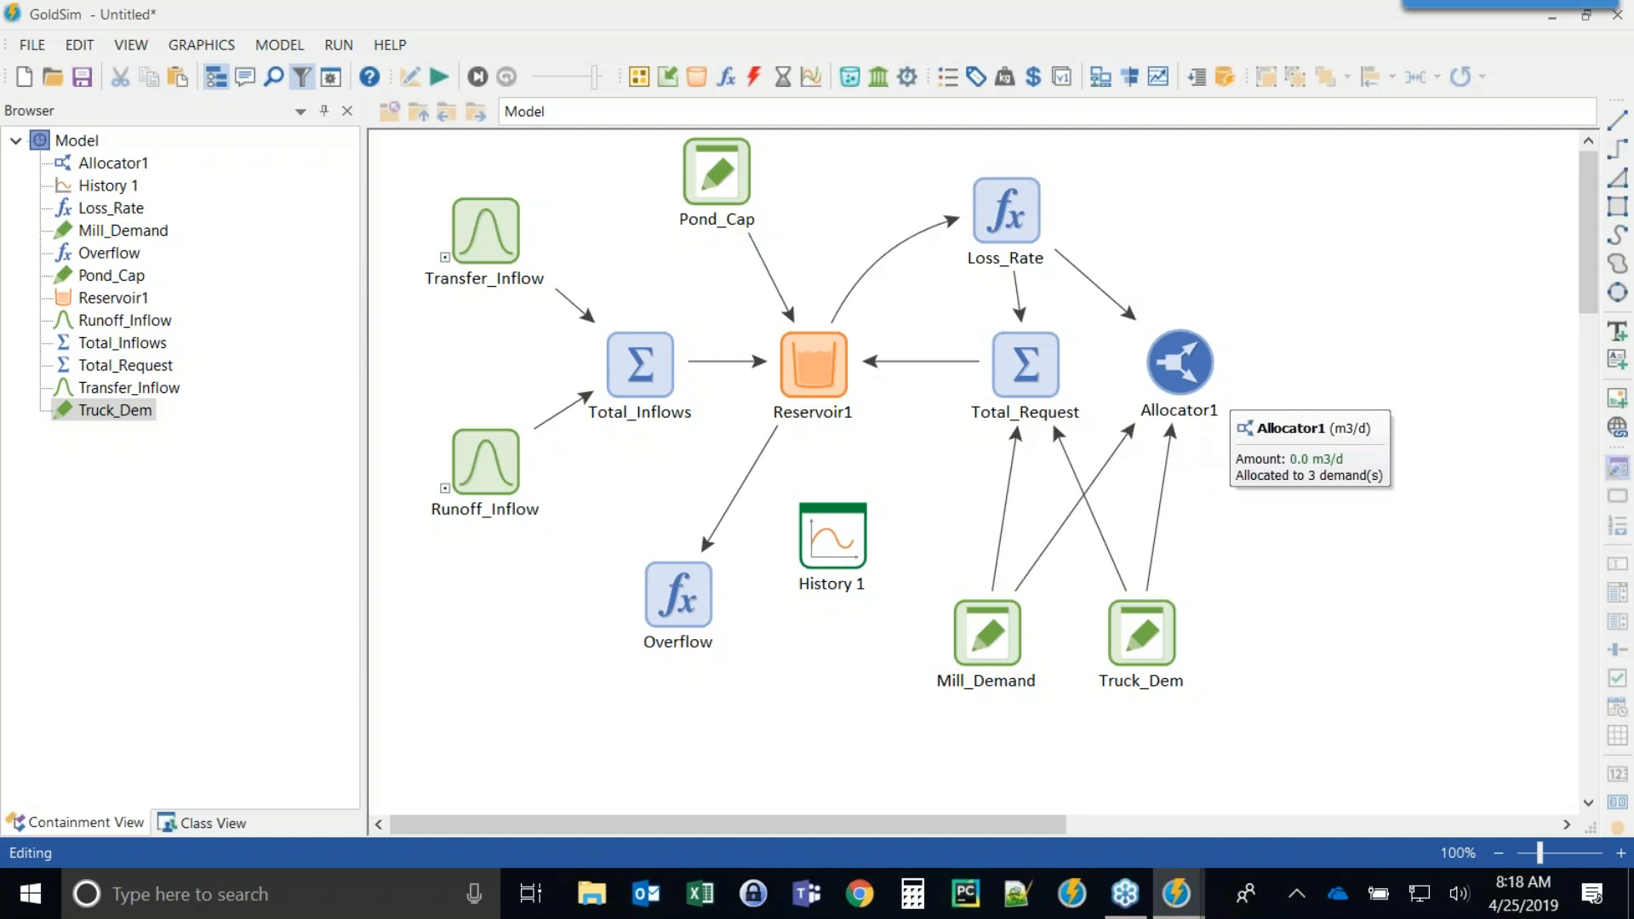
click(822, 356)
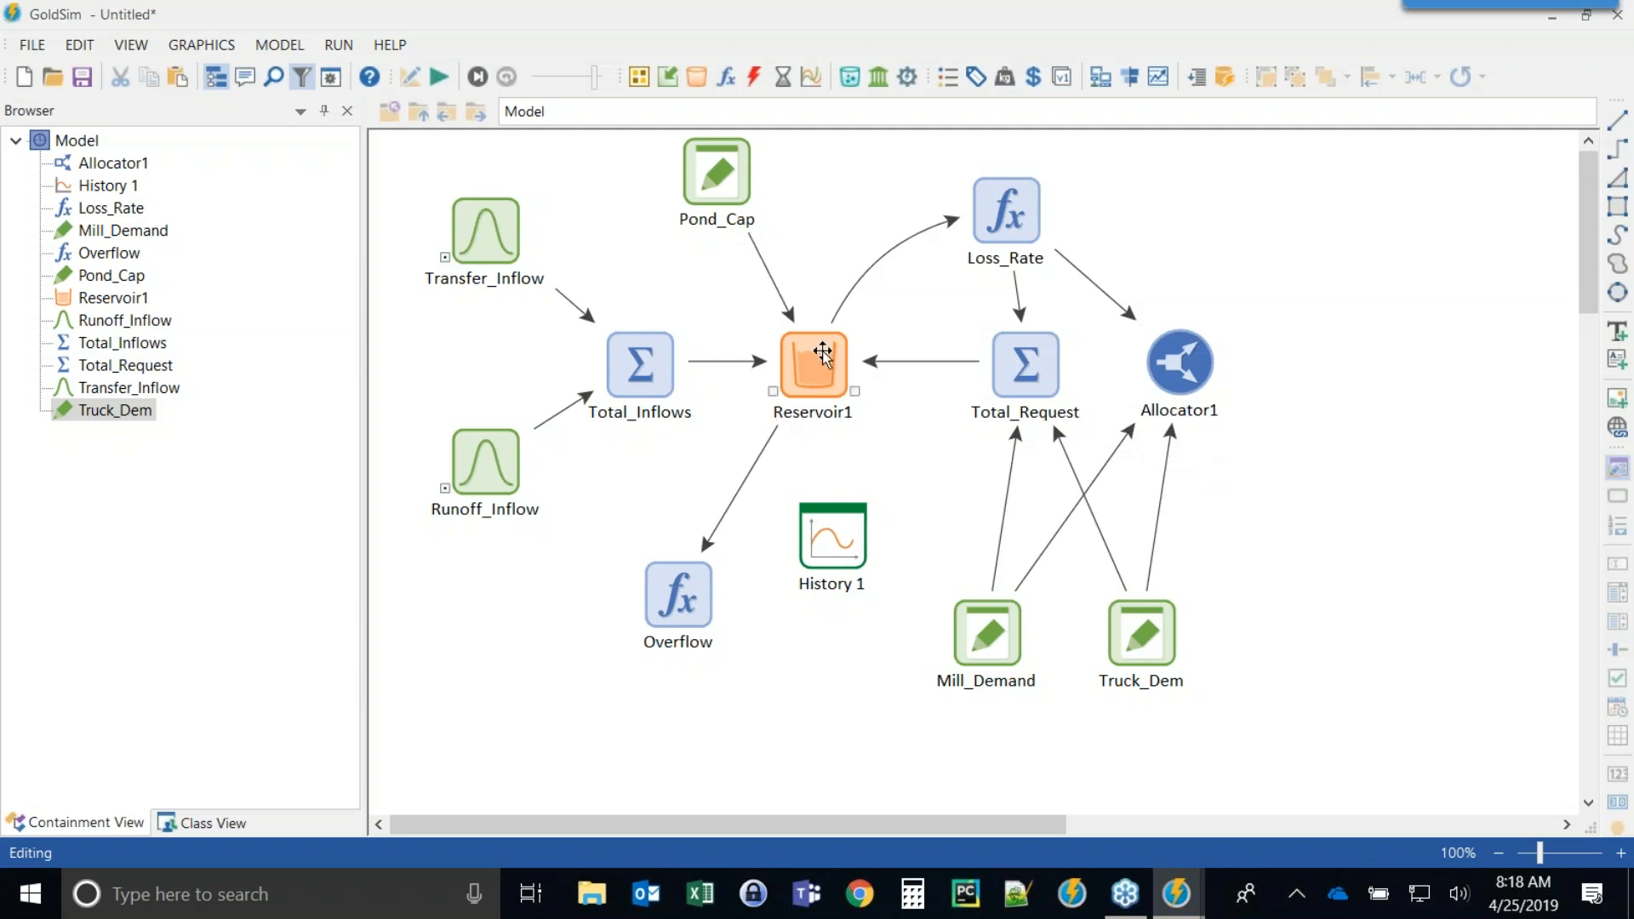
drag(830, 540, 502, 632)
drag(1026, 372, 813, 564)
drag(659, 593, 644, 555)
click(751, 649)
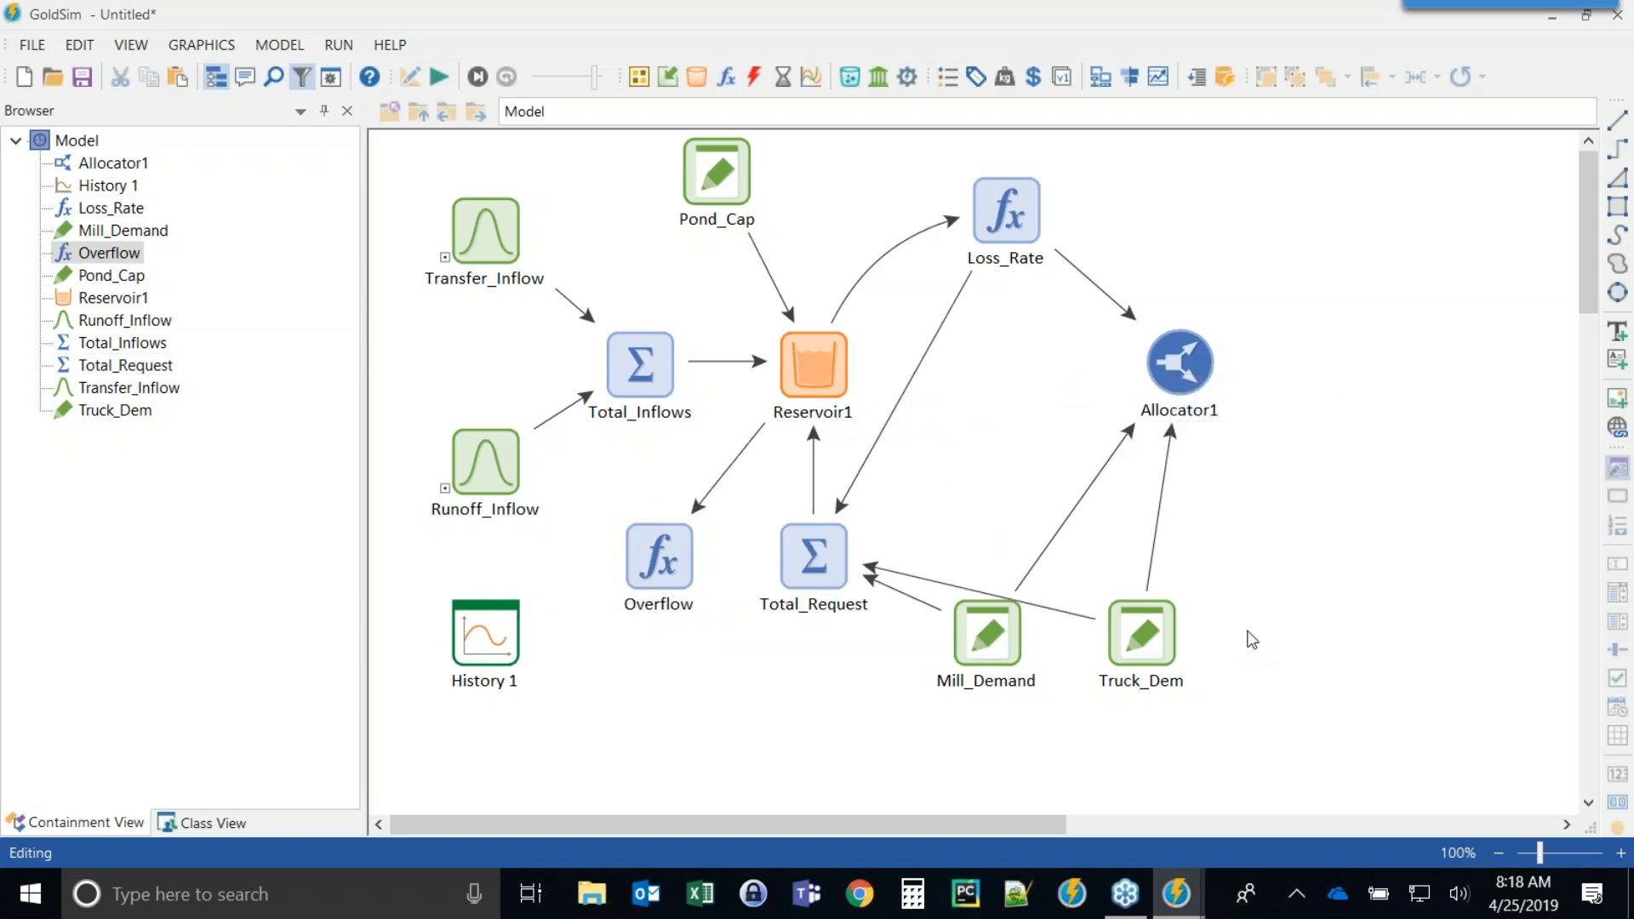
drag(1179, 366, 1006, 366)
click(1059, 593)
Set Allocator1's amount to Reservoir1.Withdrawal_Rate.
click(854, 391)
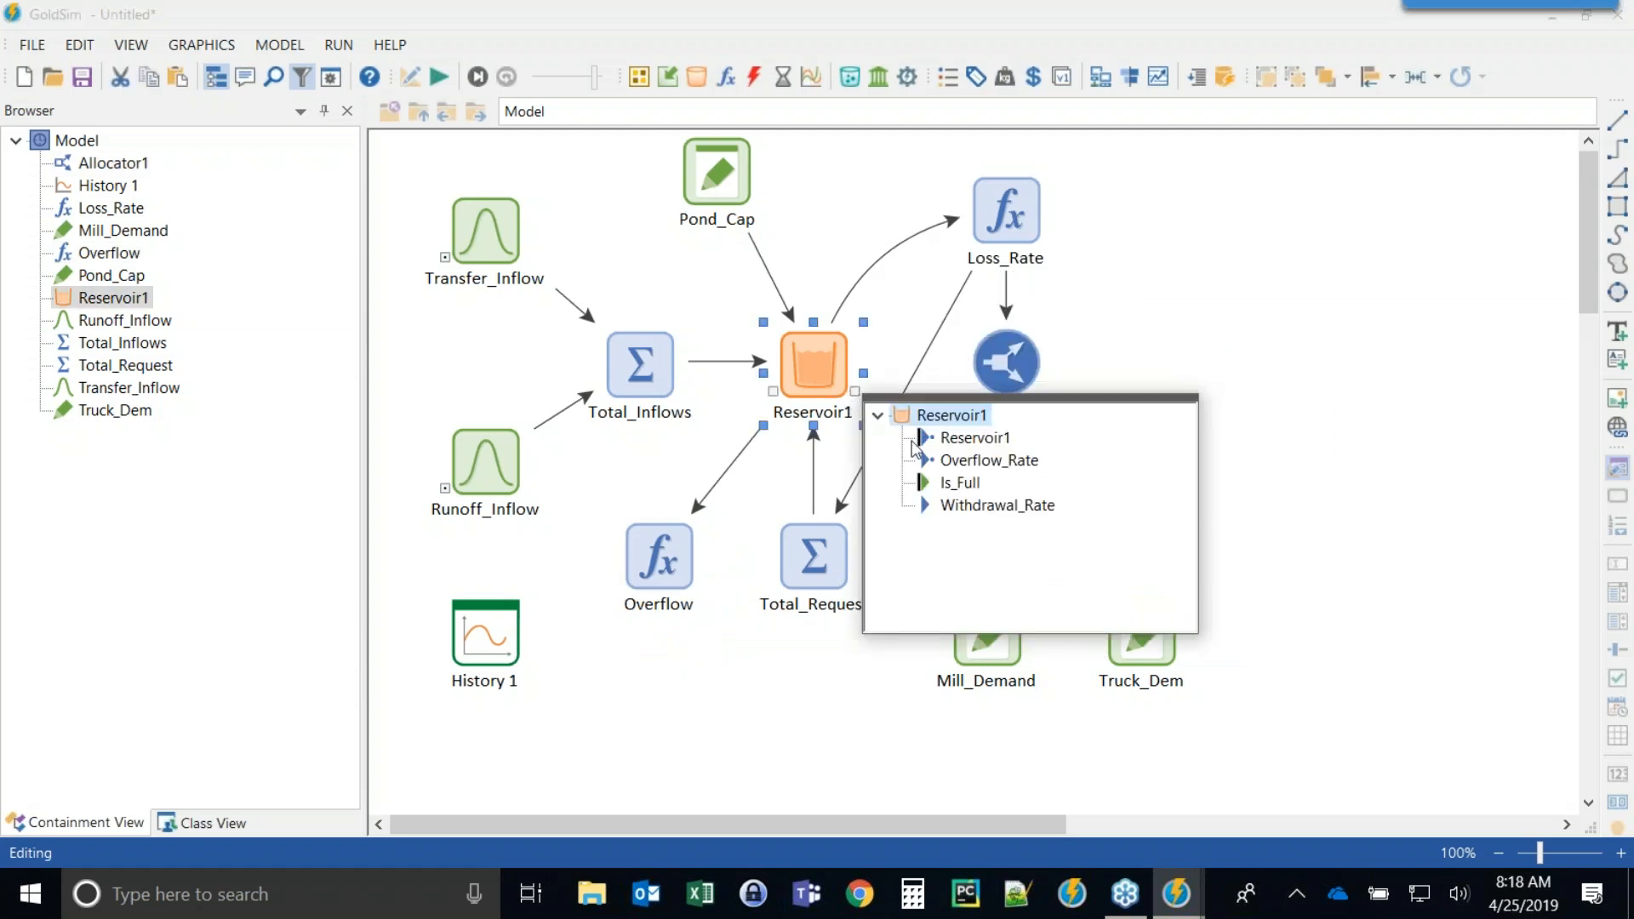
mouse_move(981, 521)
click(987, 505)
click(1009, 364)
double_click(1011, 364)
drag(809, 140, 1288, 87)
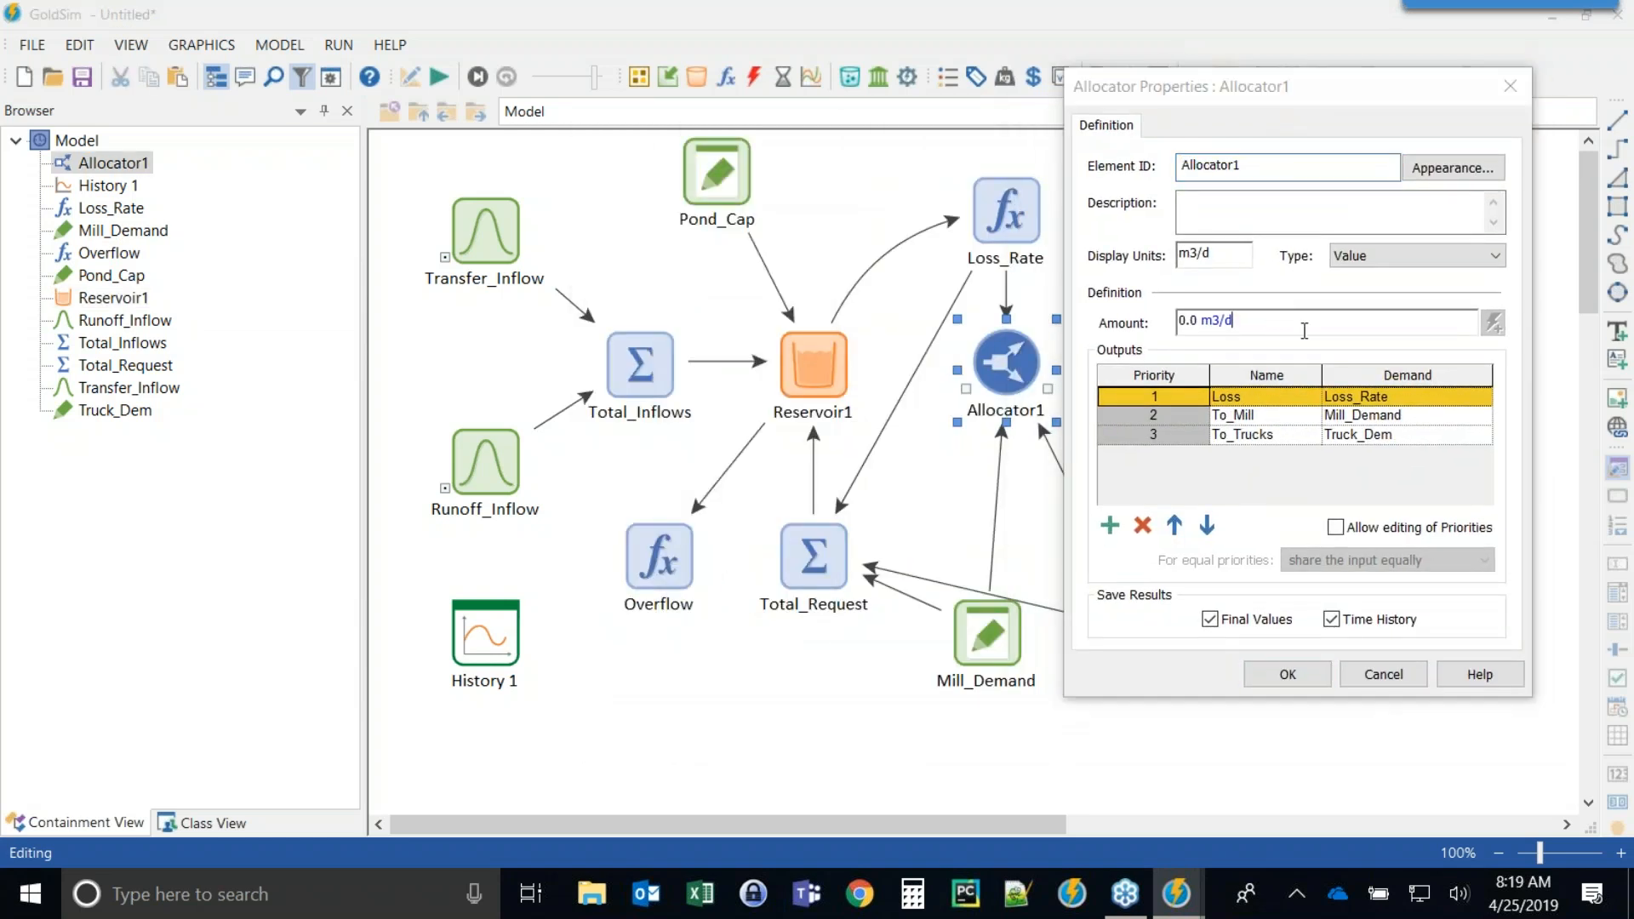
drag(1281, 321, 1176, 322)
text(Reservoir1.)
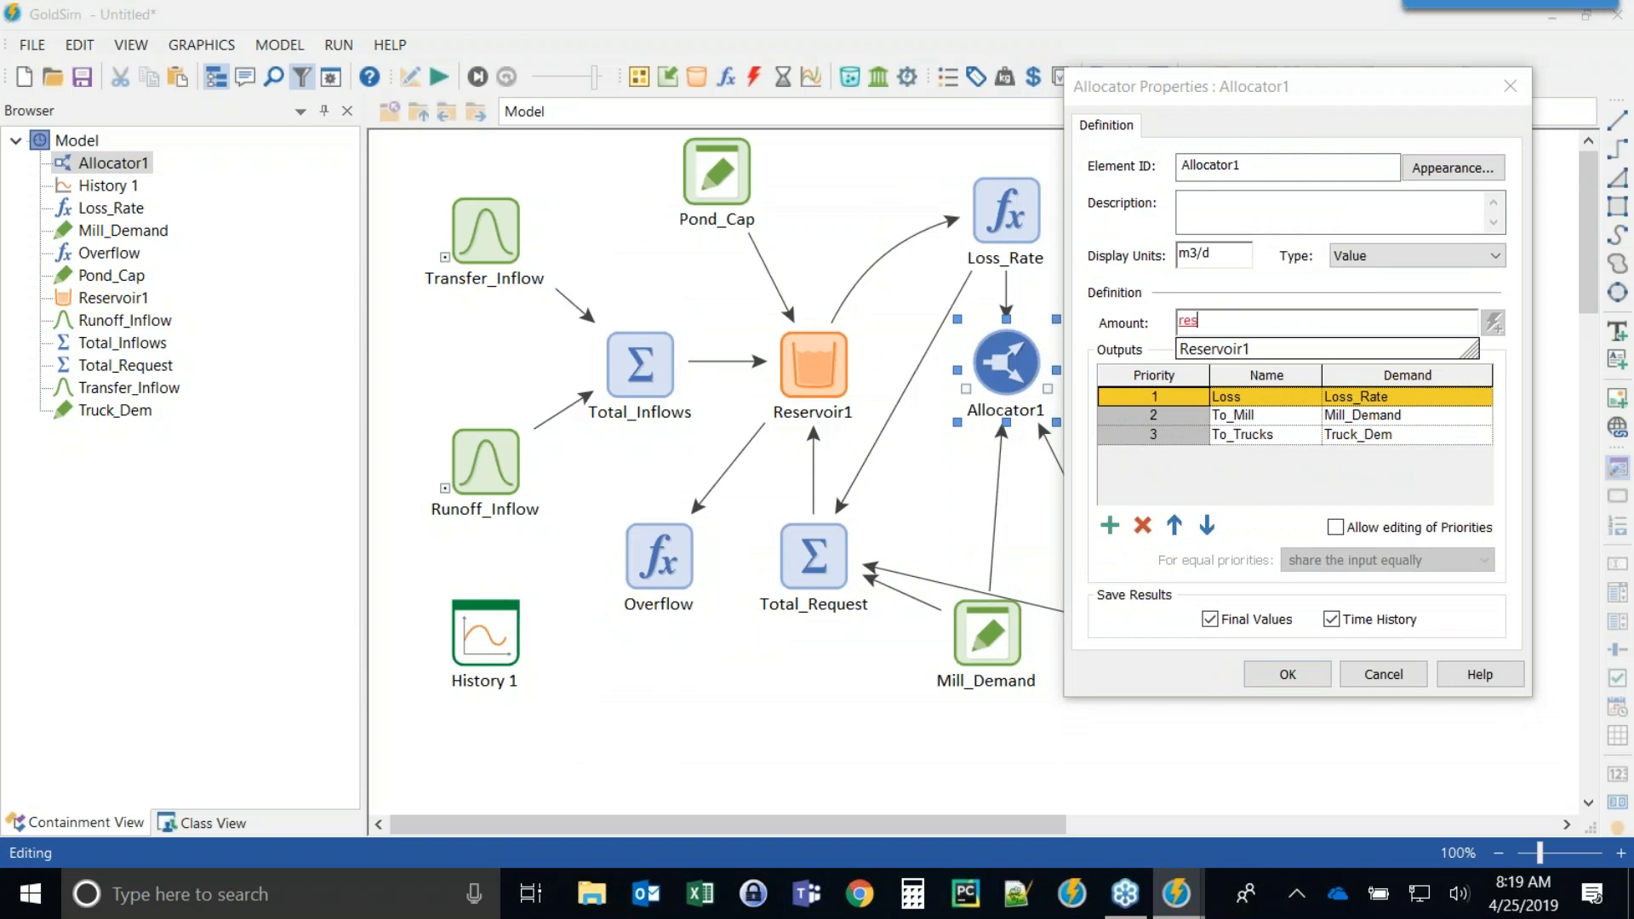
text(Withdrawal_Rate)
key(Tab)
click(1287, 674)
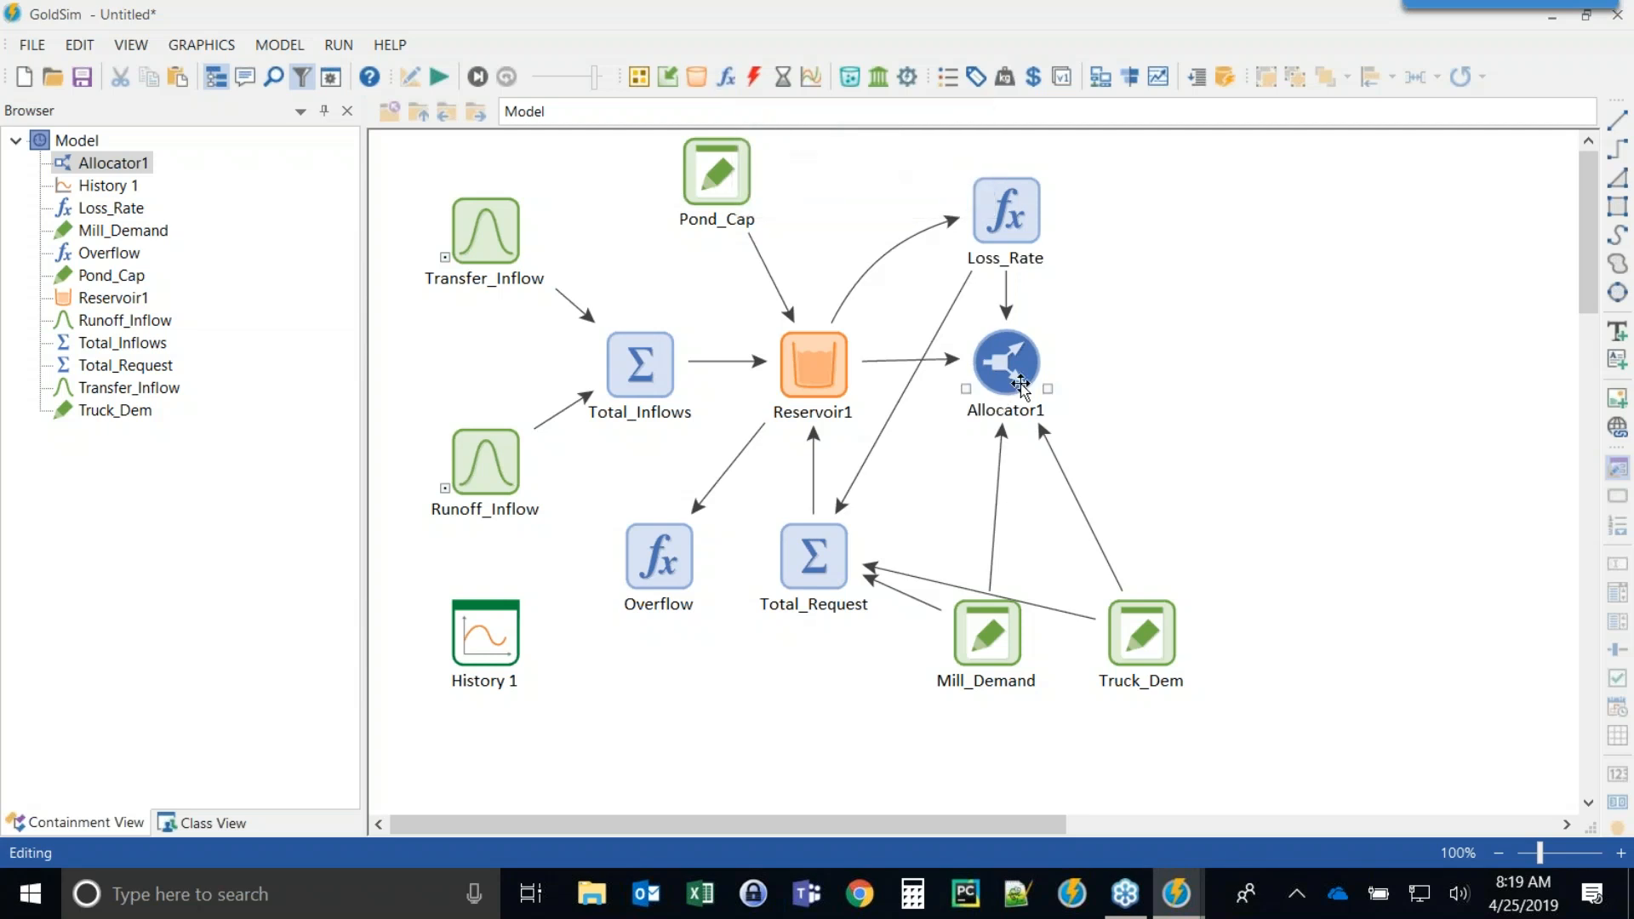
Insert a new Time History Result element on the canvas.
click(992, 667)
right_click(1222, 315)
mouse_move(1302, 326)
mouse_move(1509, 503)
click(1371, 496)
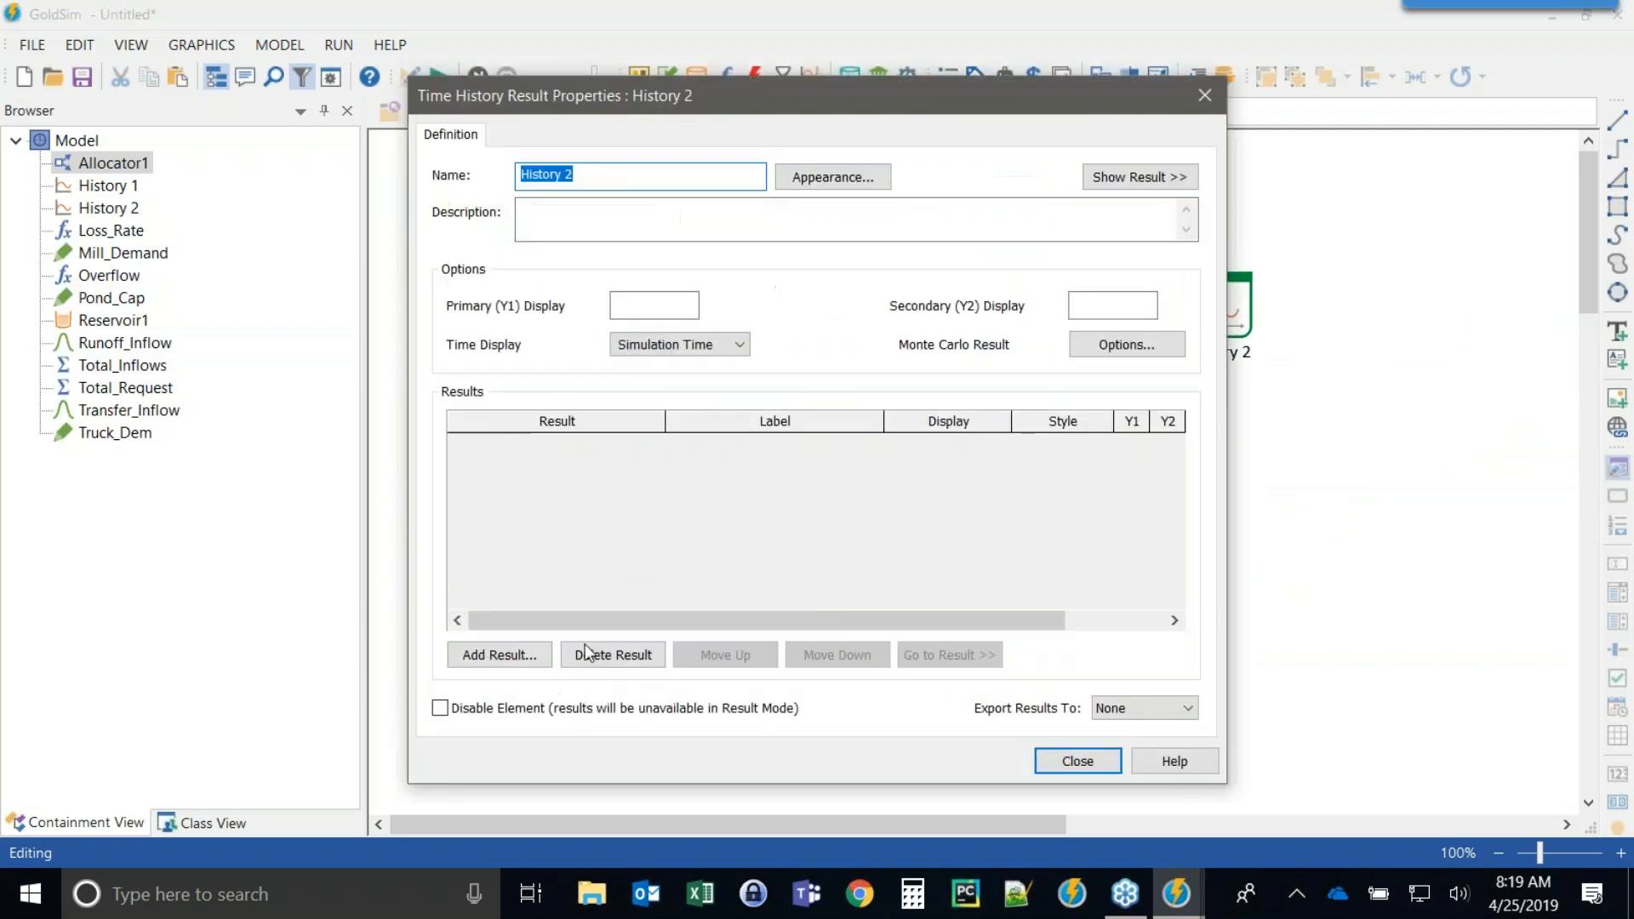
Add Mill_Demand and Truck_Dem as results to plot in the new time history element.
click(473, 653)
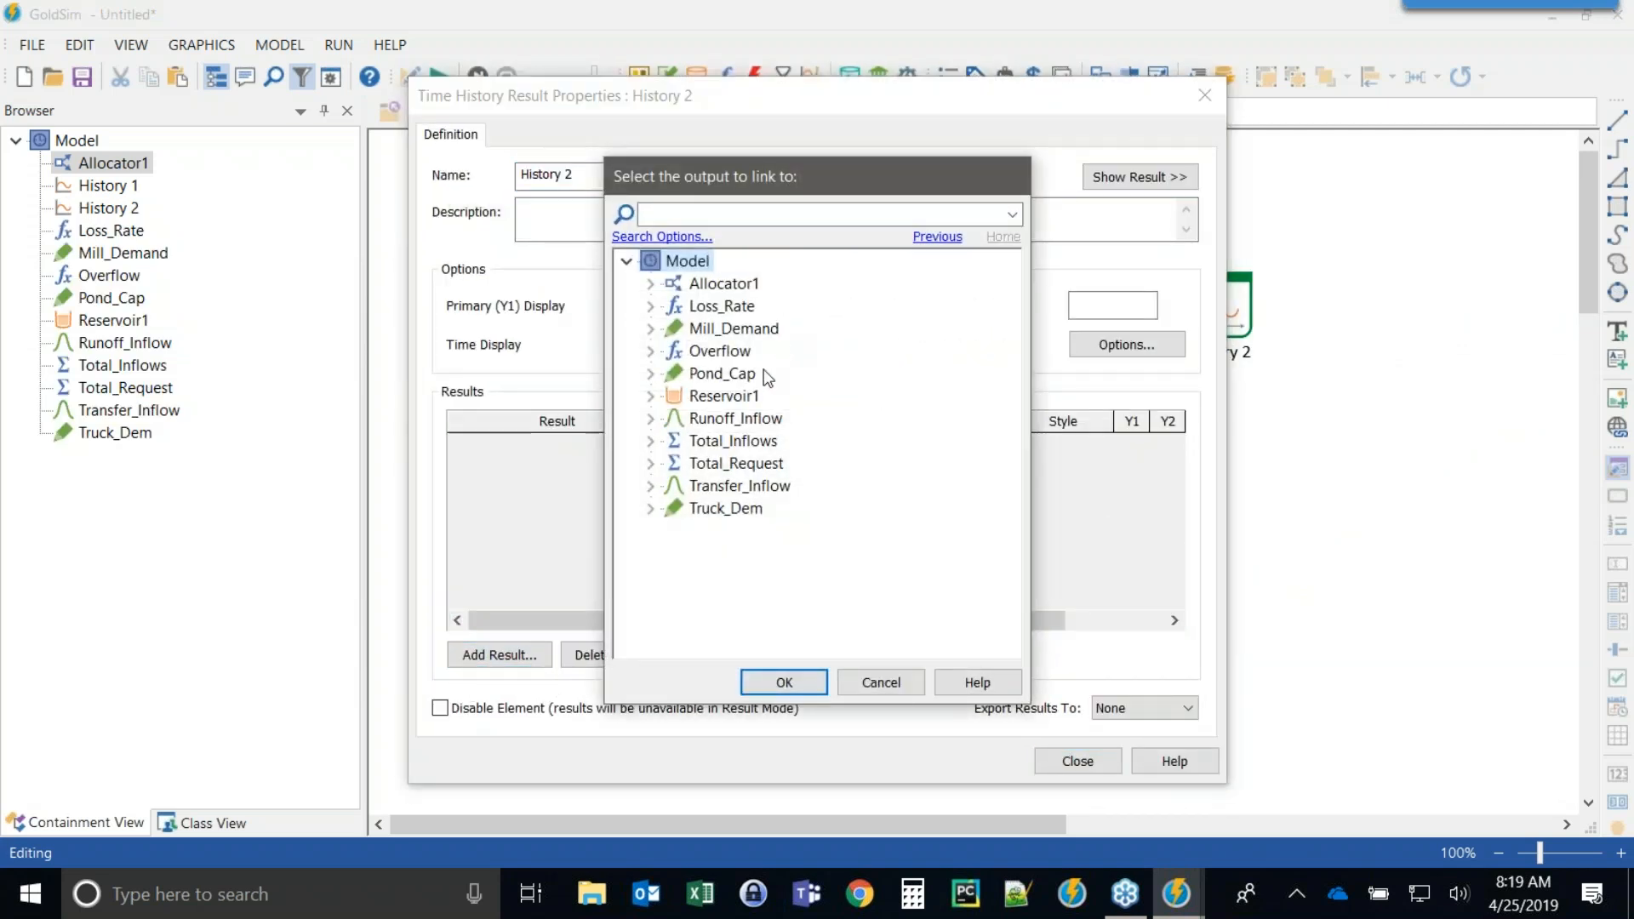
mouse_move(713, 437)
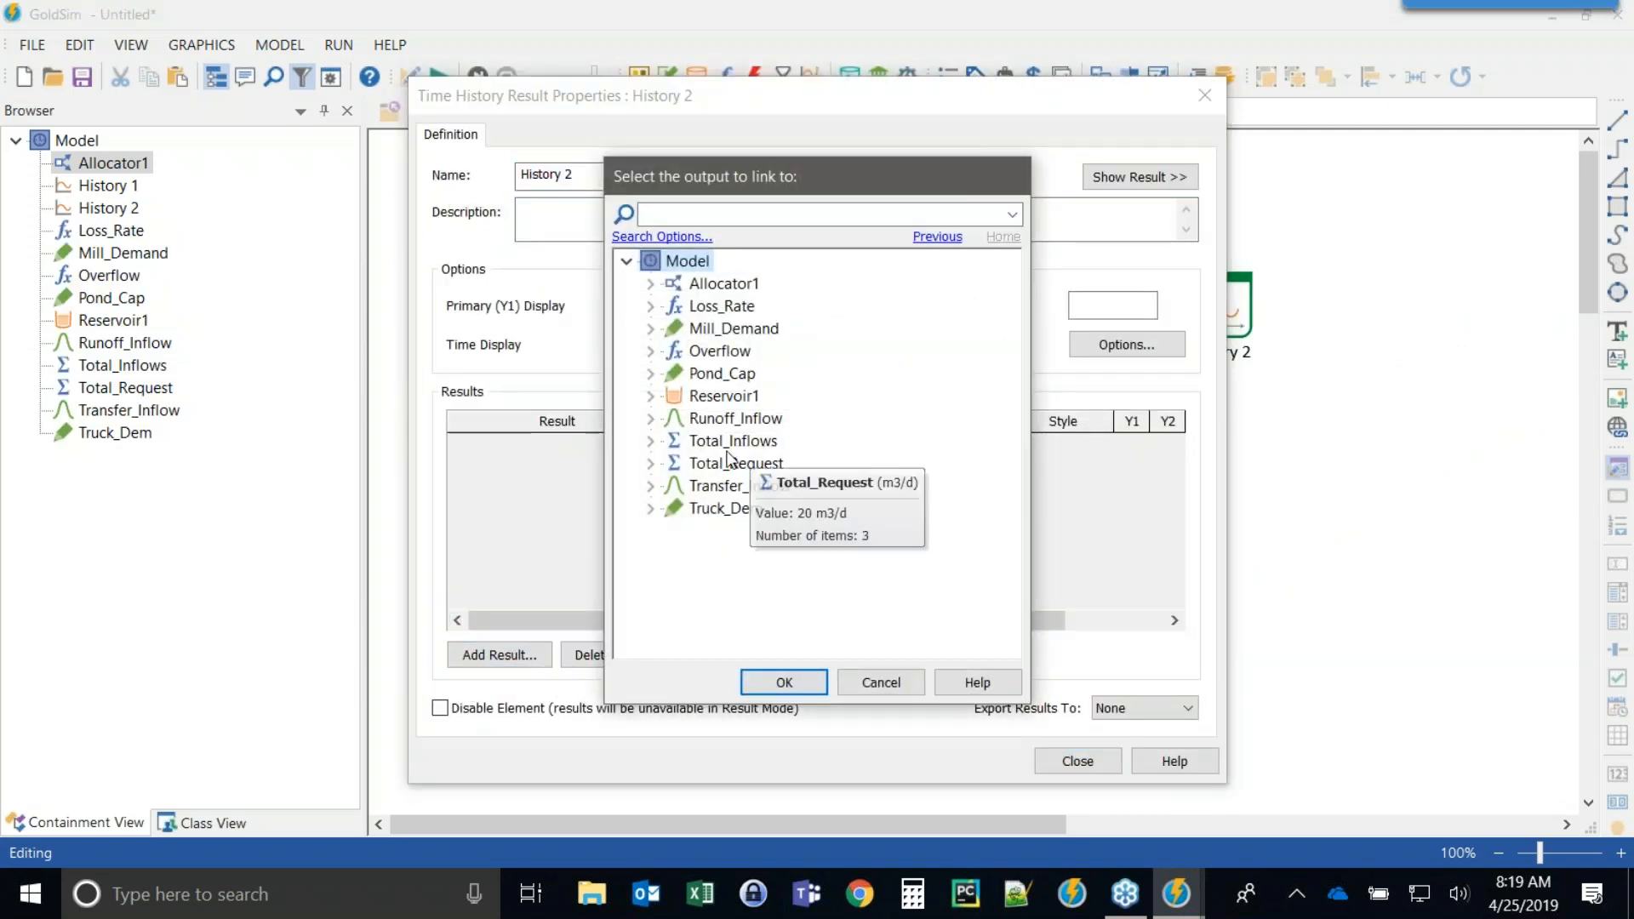
double_click(713, 334)
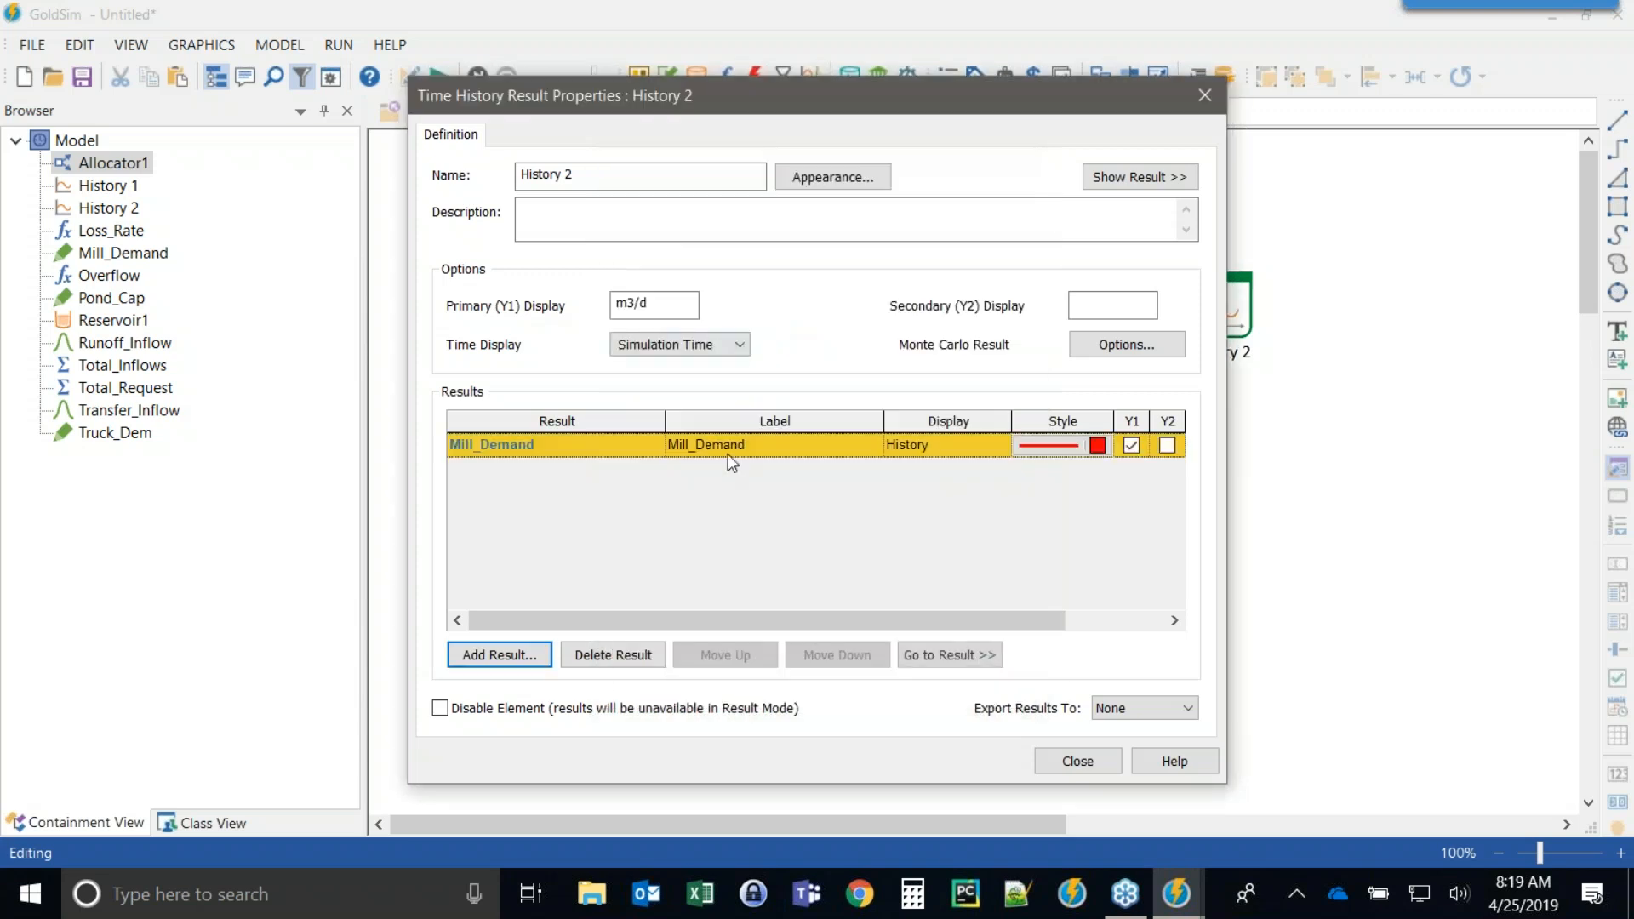
click(498, 656)
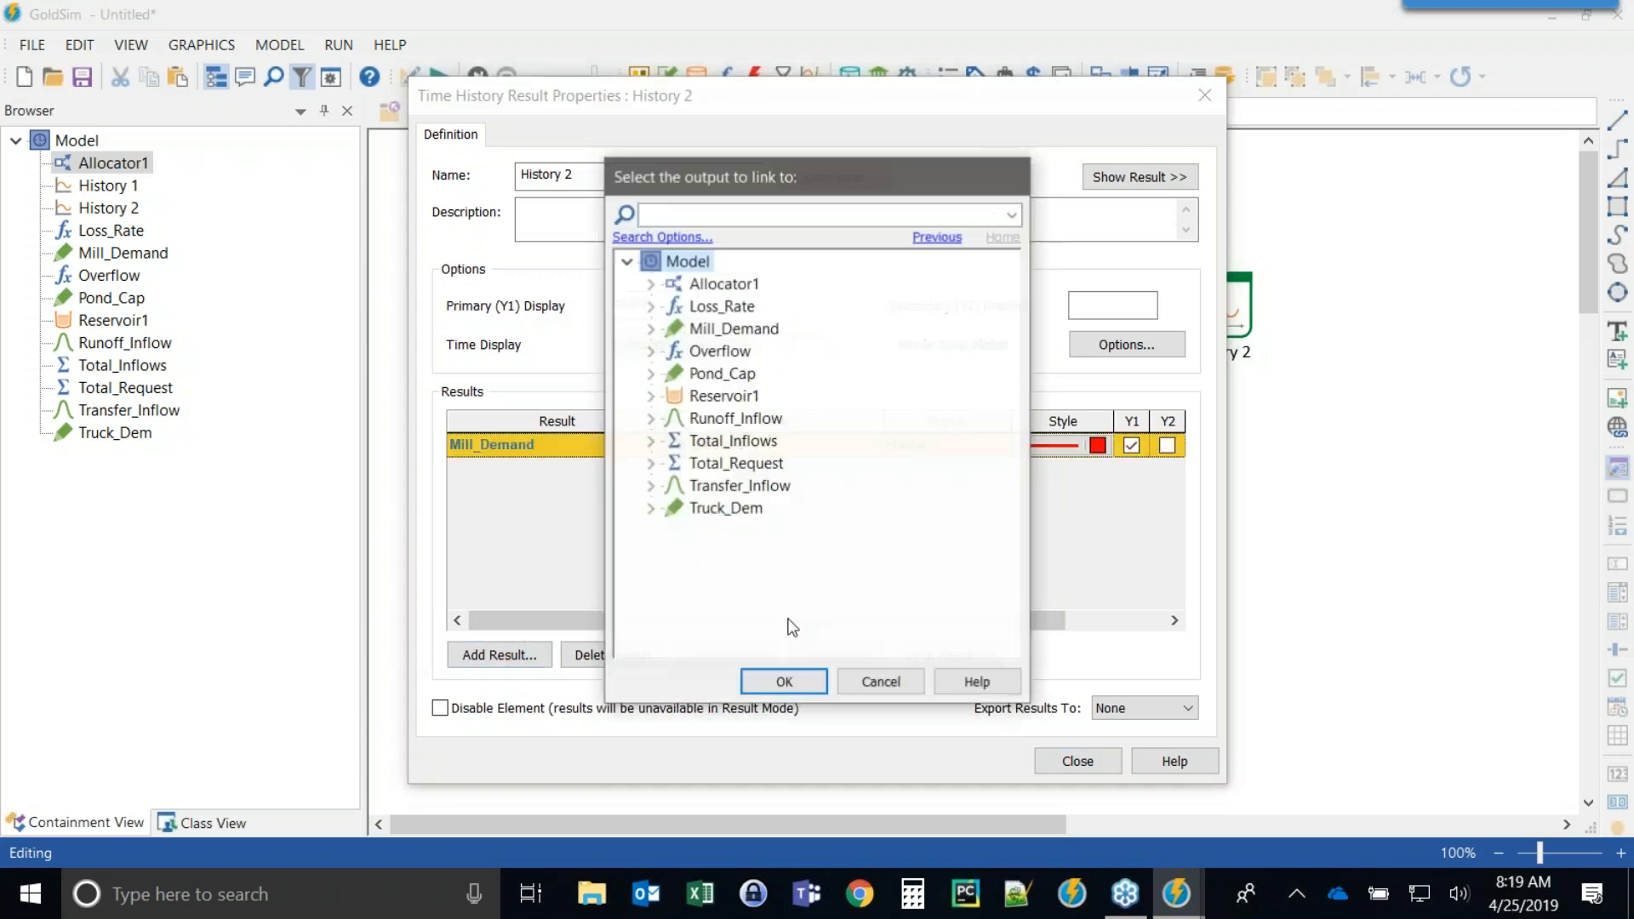
double_click(713, 509)
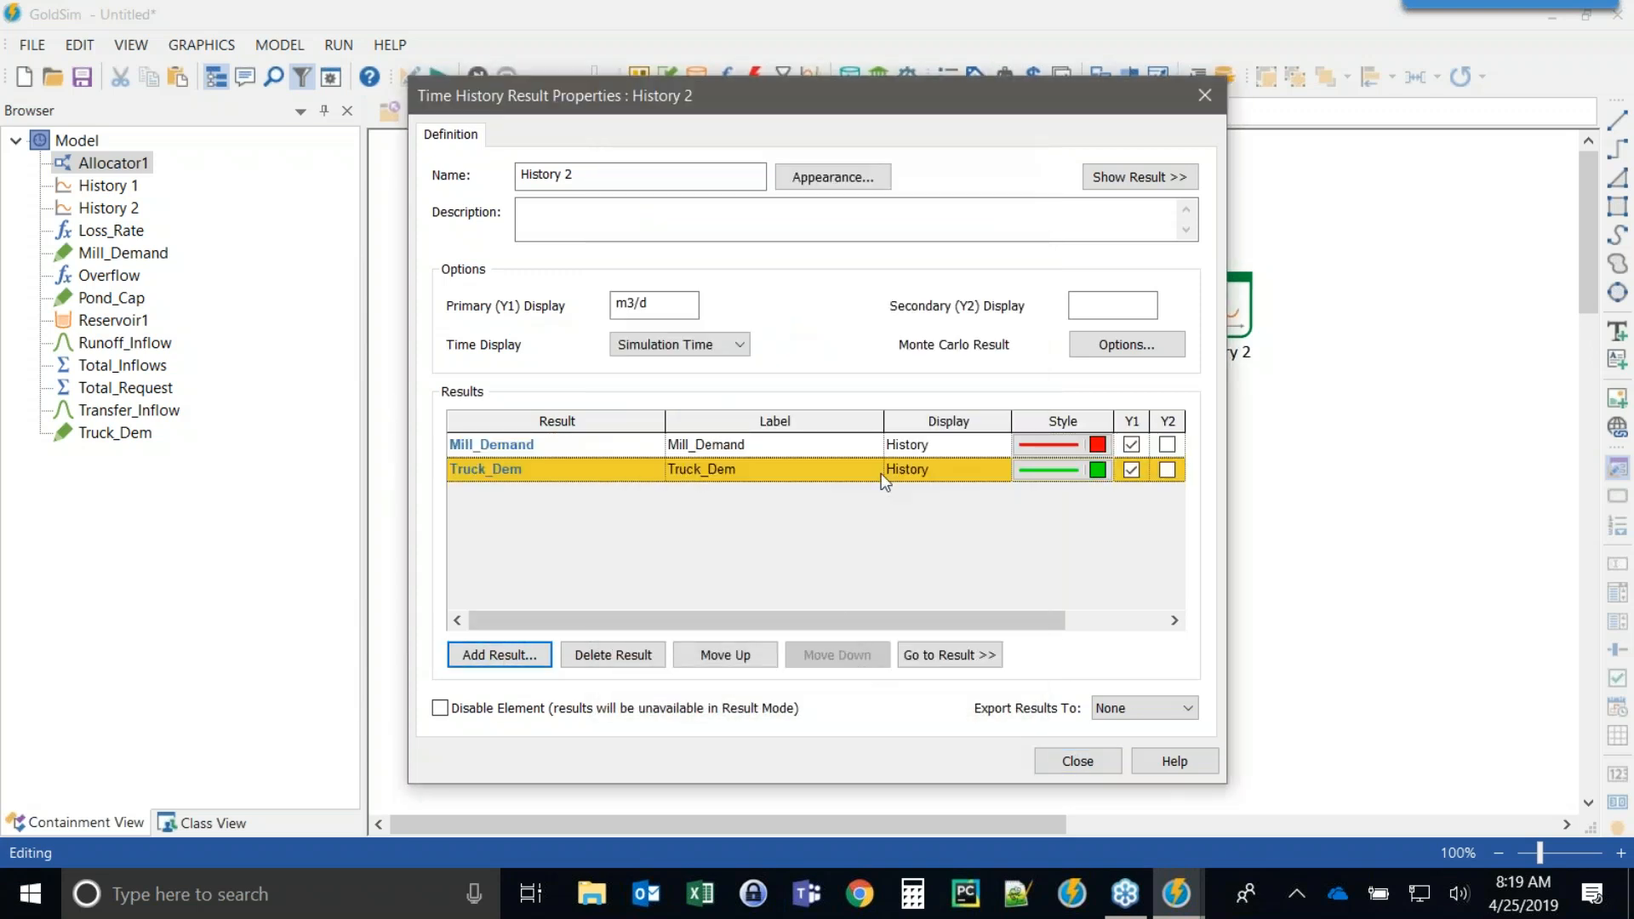
click(500, 446)
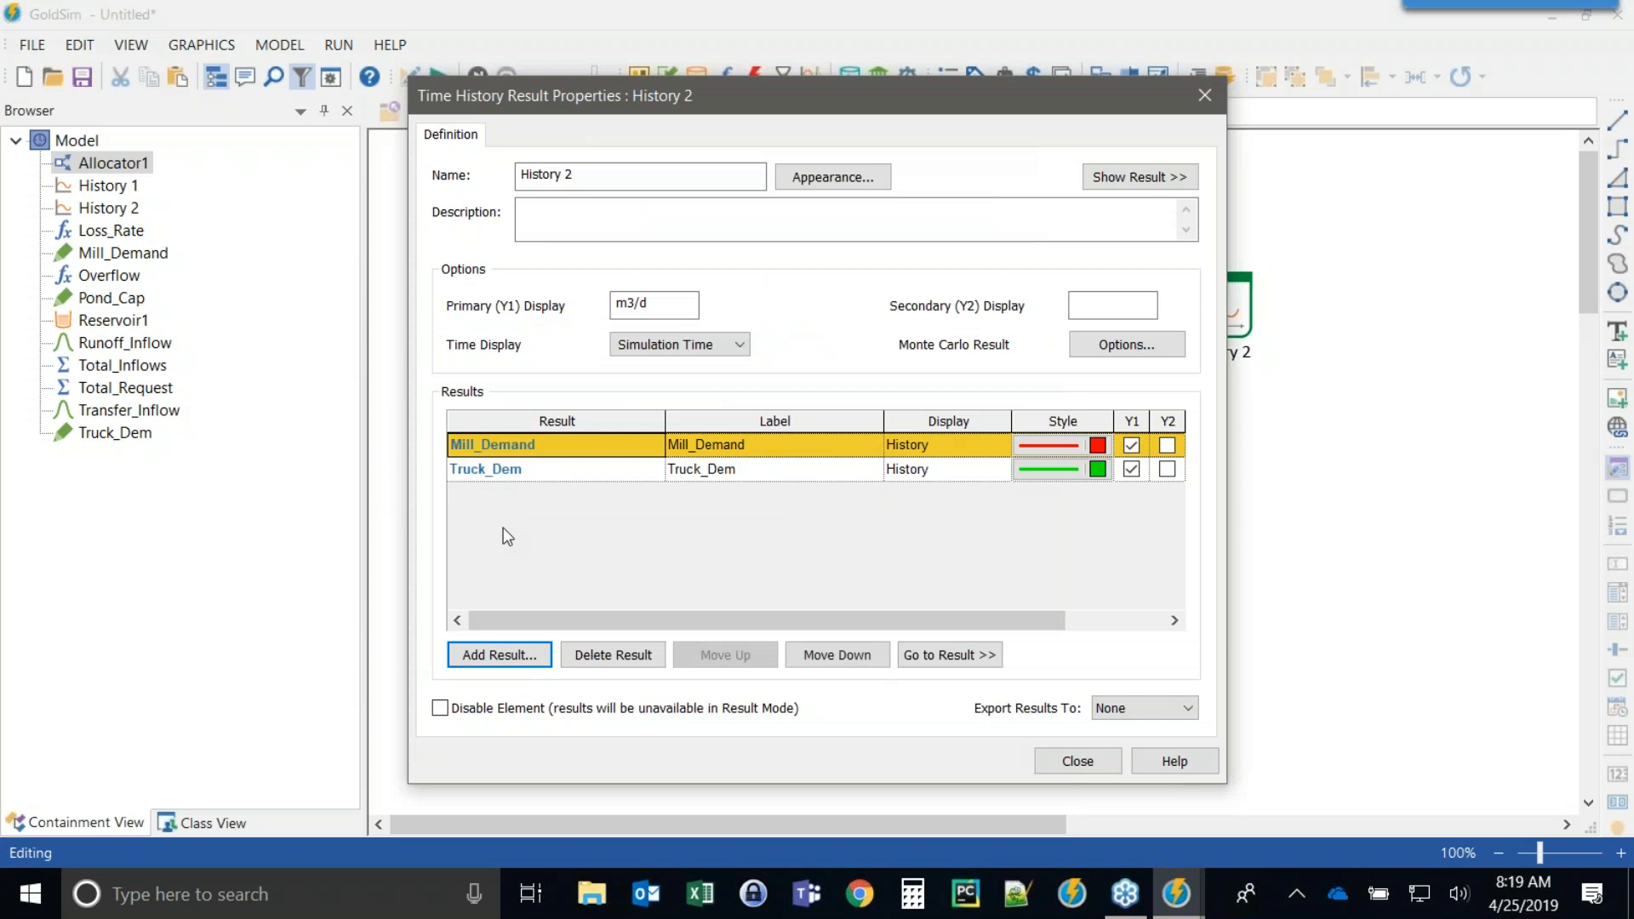
Add Allocator1.To_Mill and Allocator1.To_Trucks as results in the History 2 time history element.
click(498, 656)
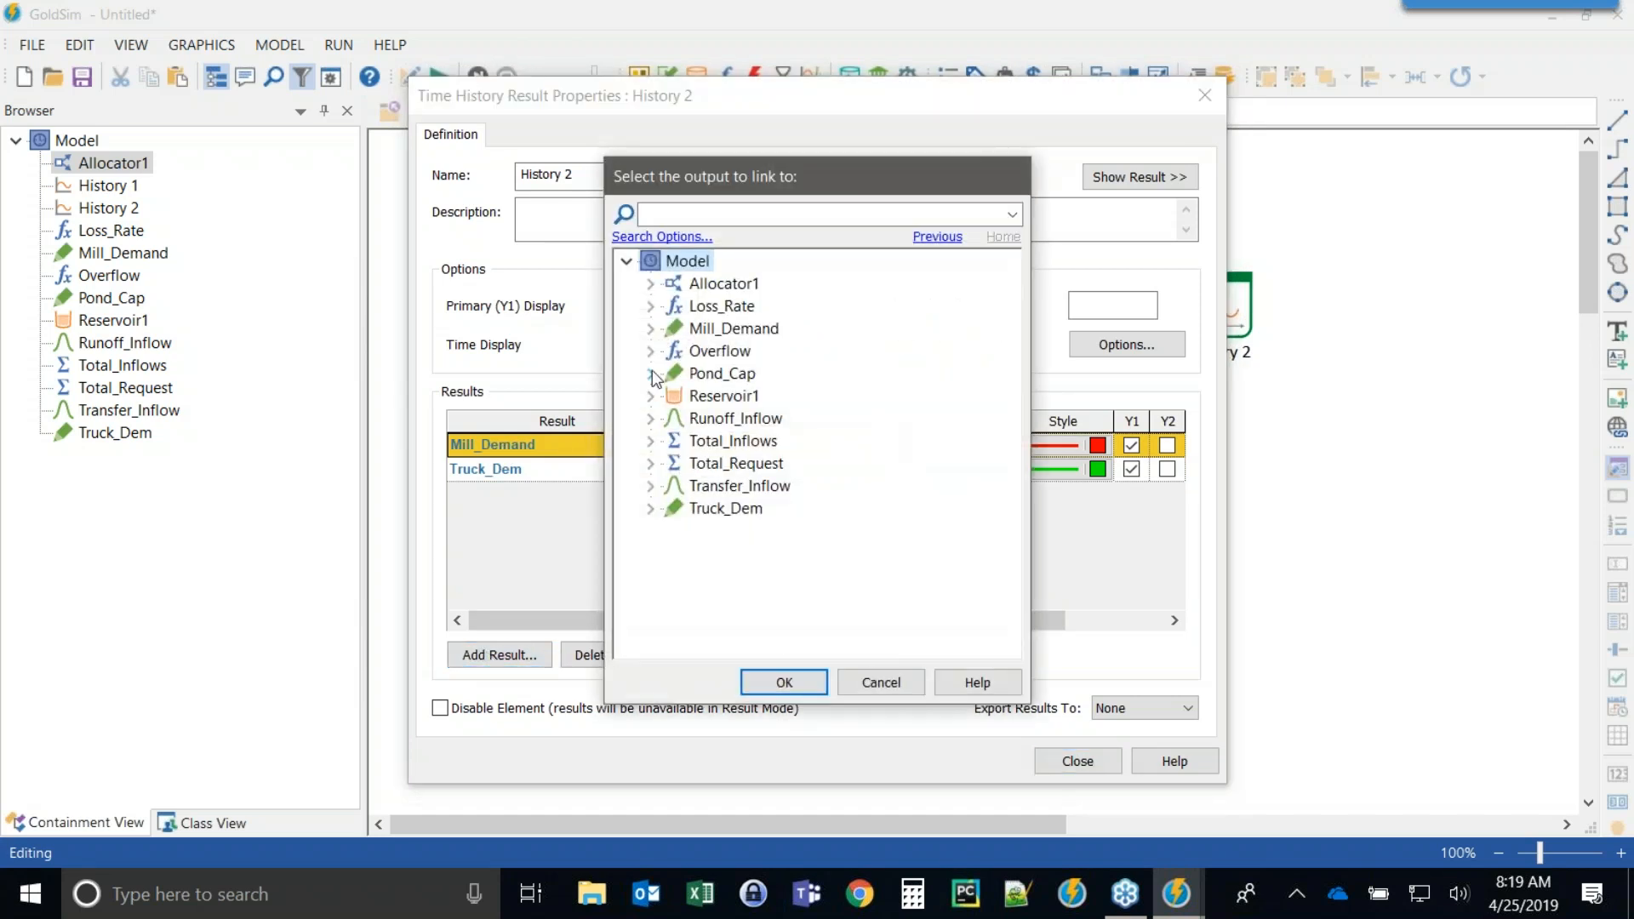
click(650, 283)
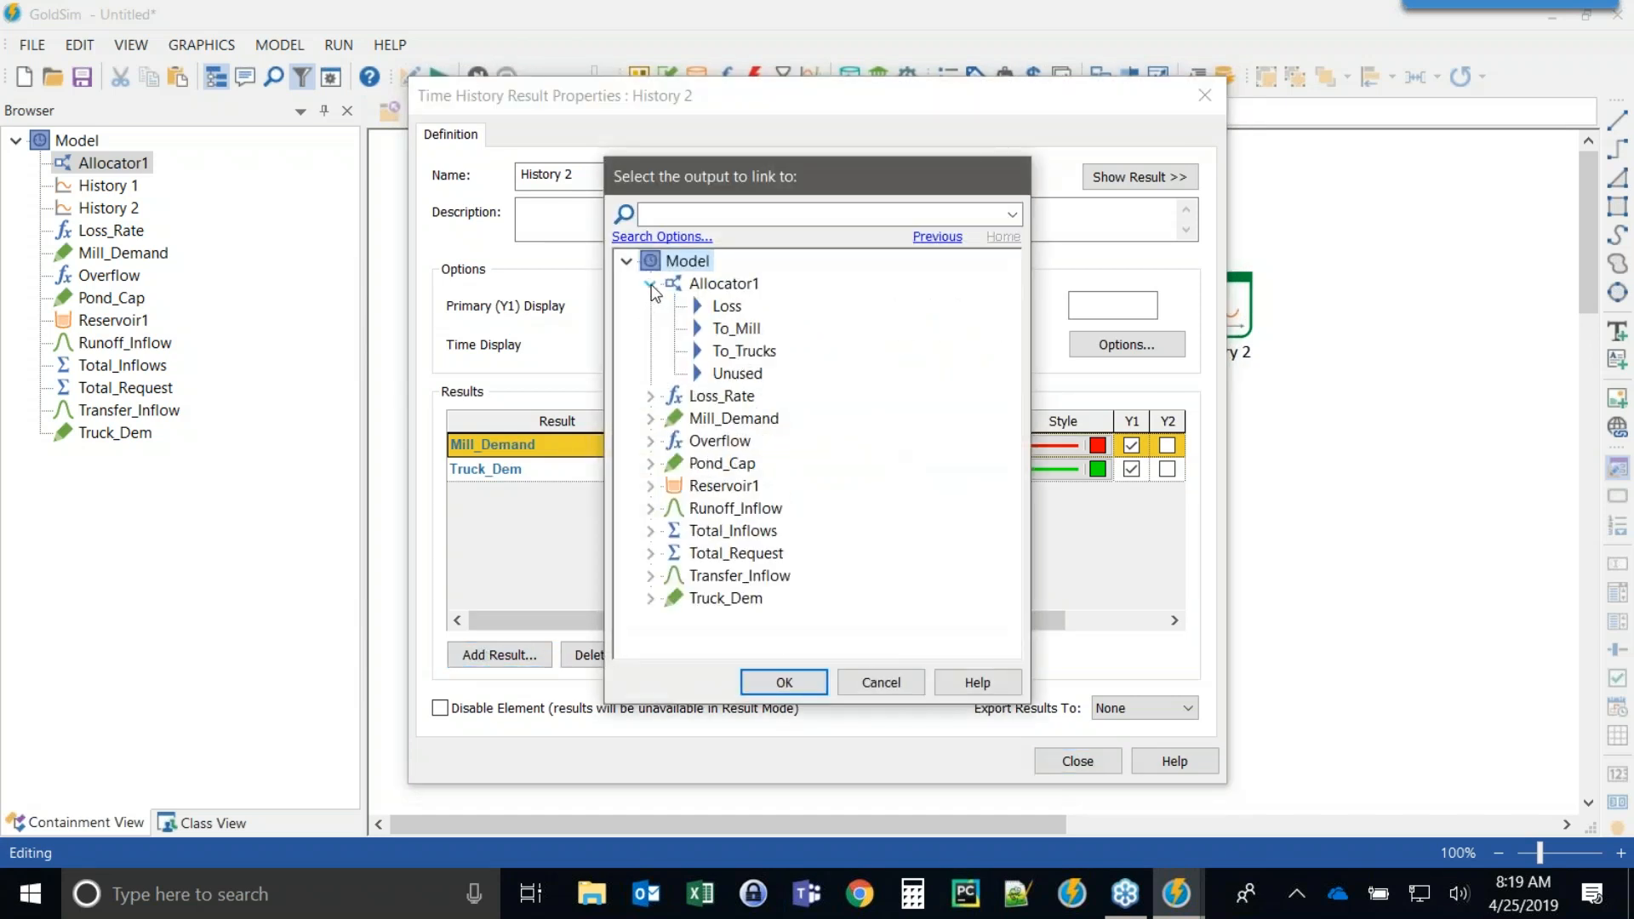
click(735, 328)
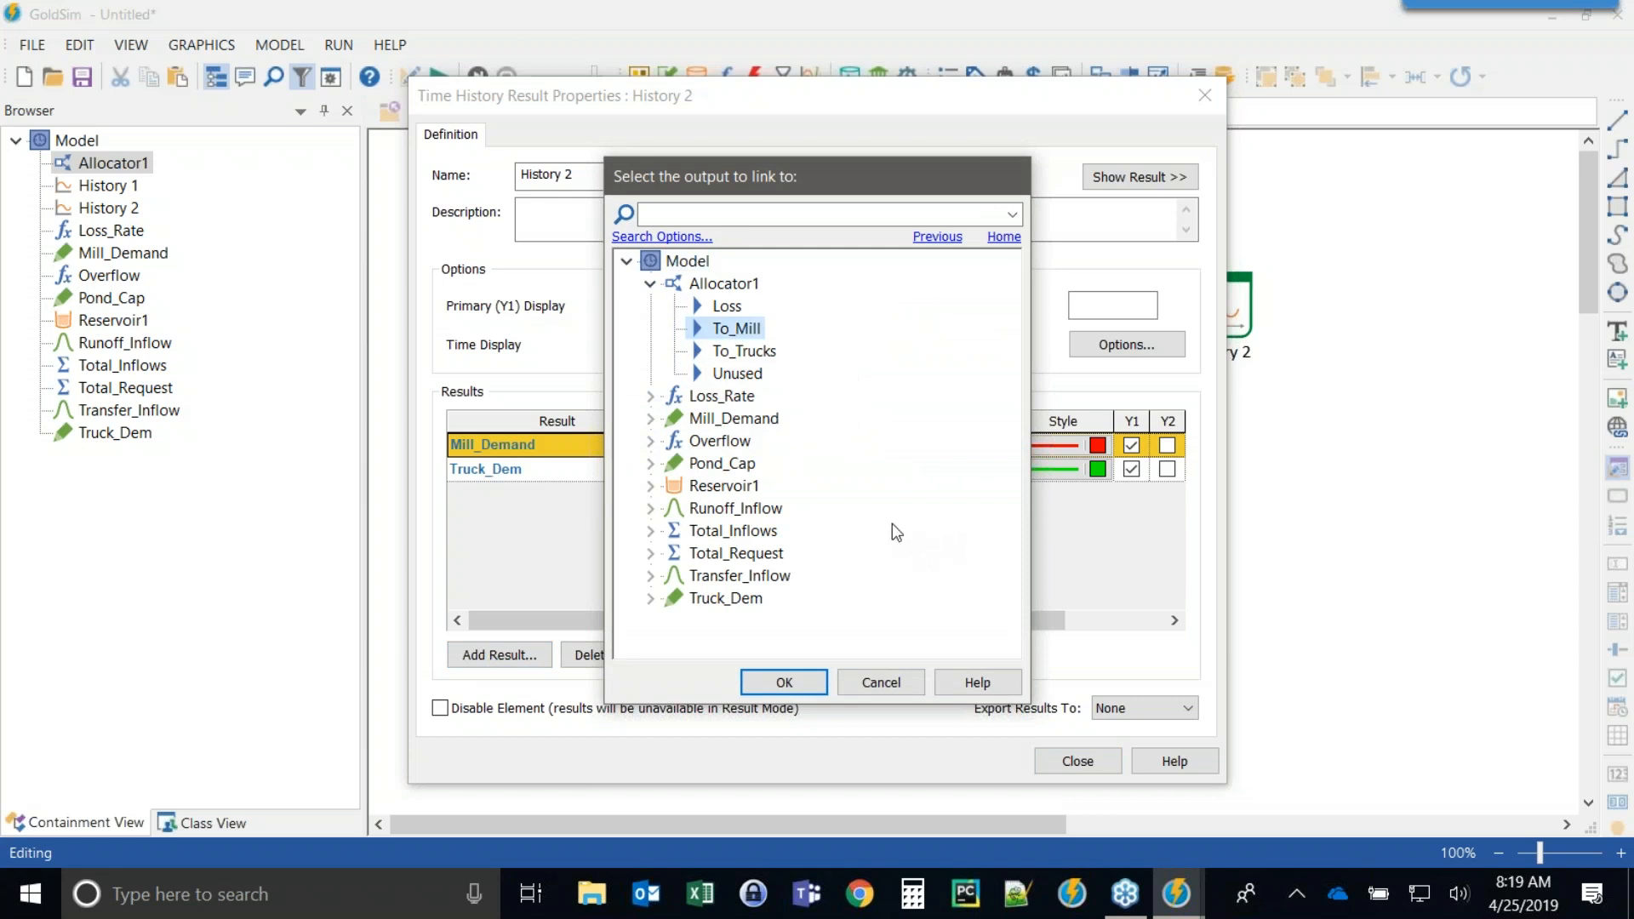
click(771, 681)
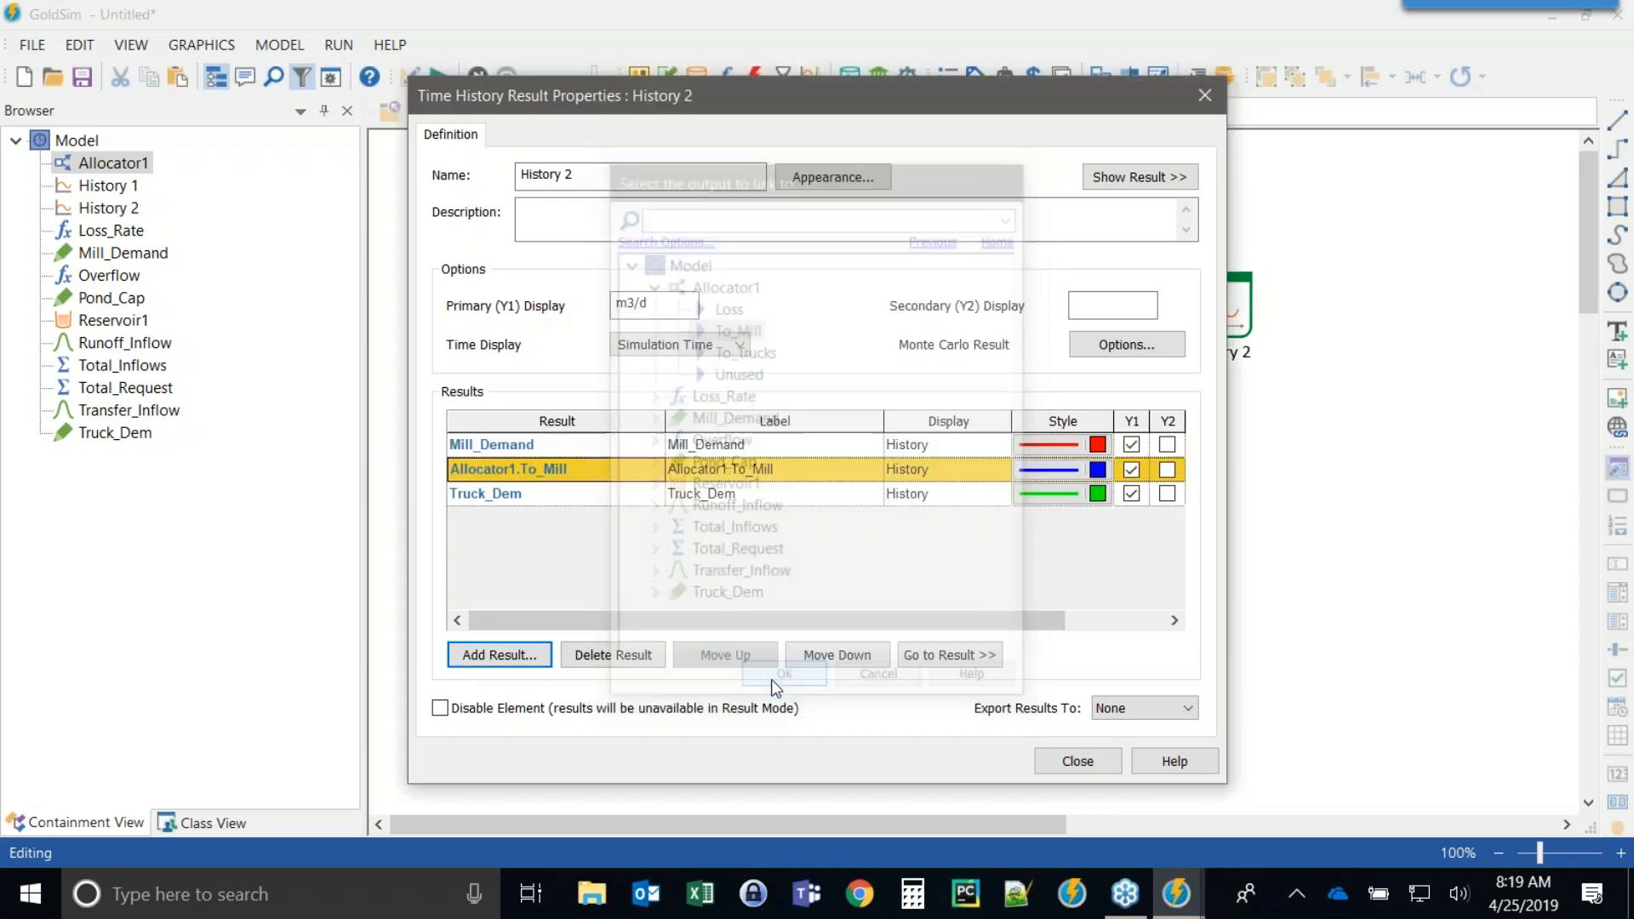
click(502, 498)
click(468, 655)
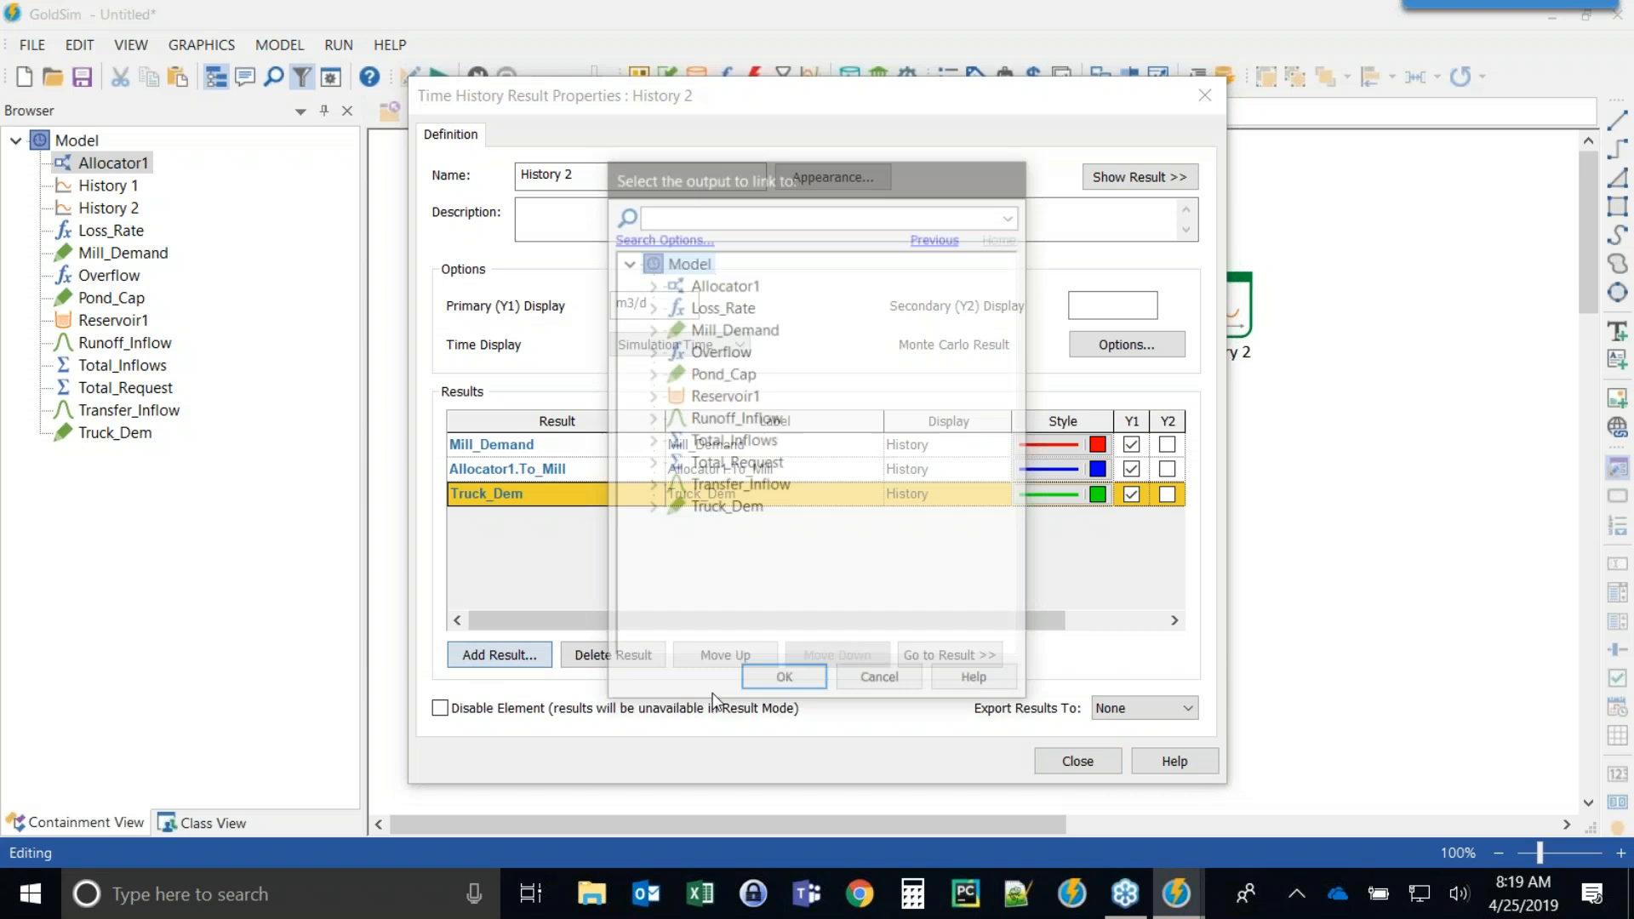
click(648, 283)
double_click(737, 352)
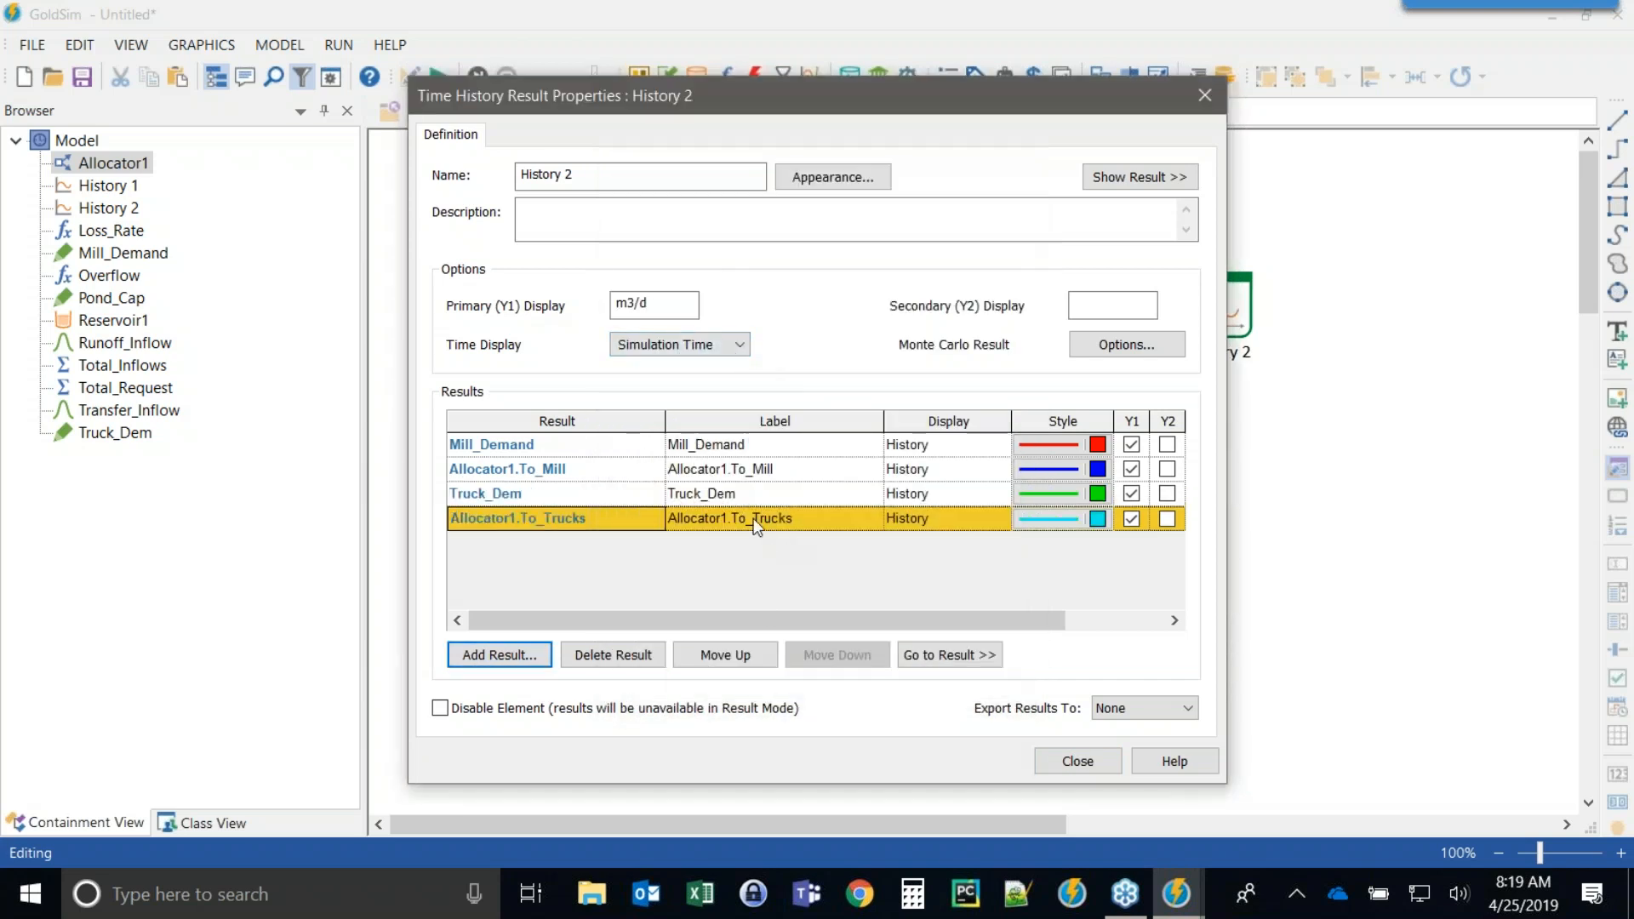
Style the Allocator1.To_Mill result as a red dashed line.
double_click(1014, 469)
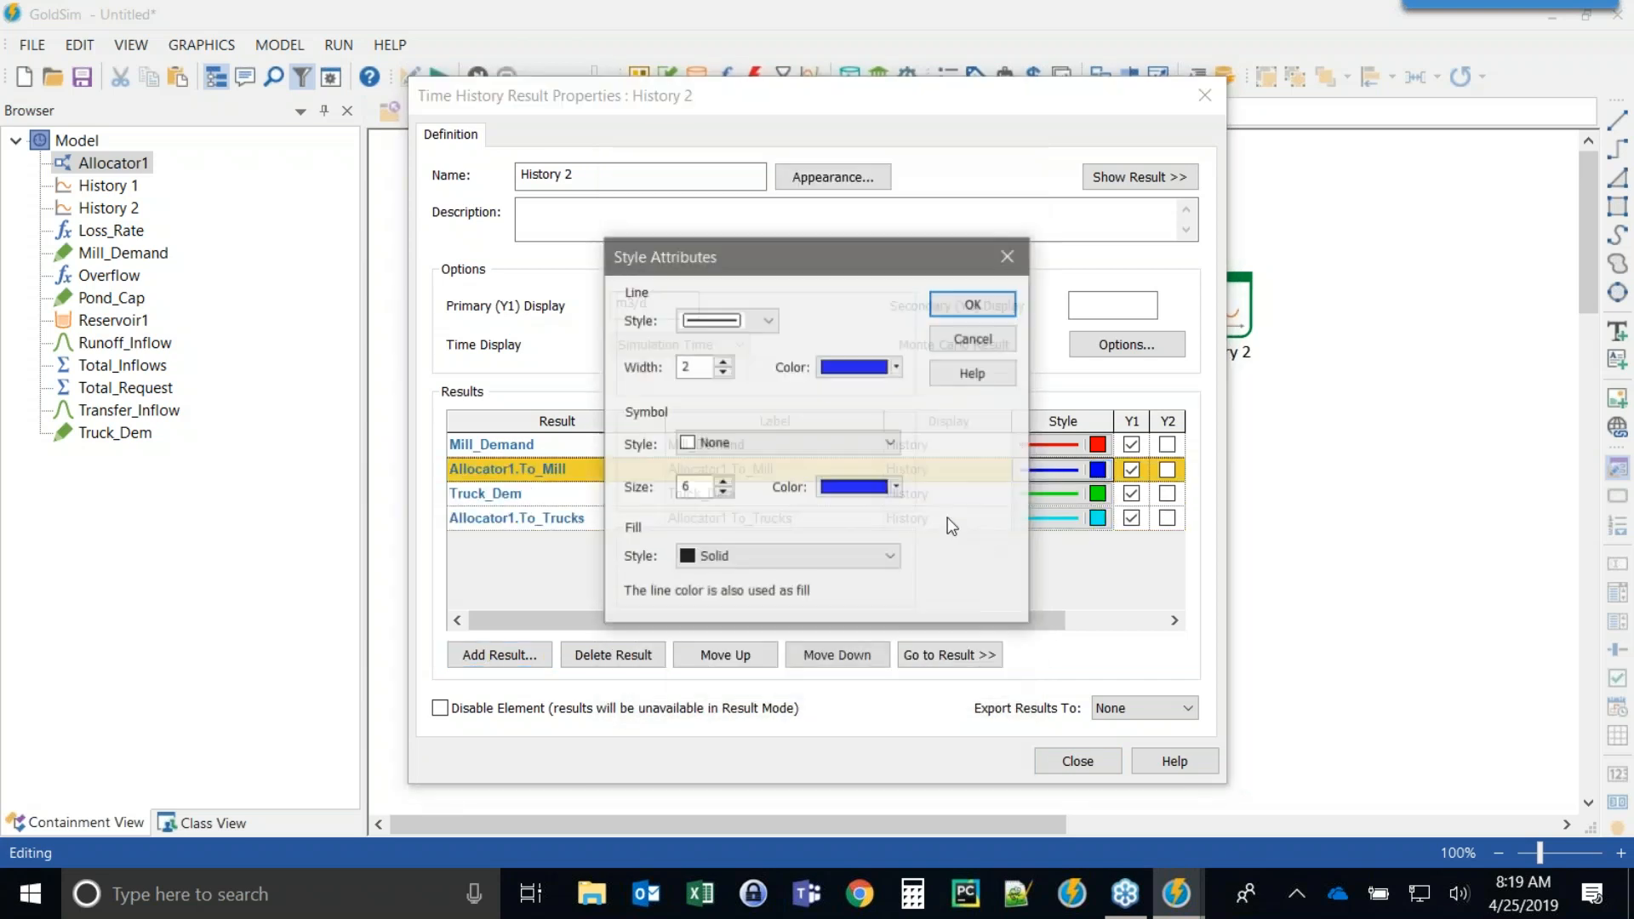
click(836, 366)
click(849, 461)
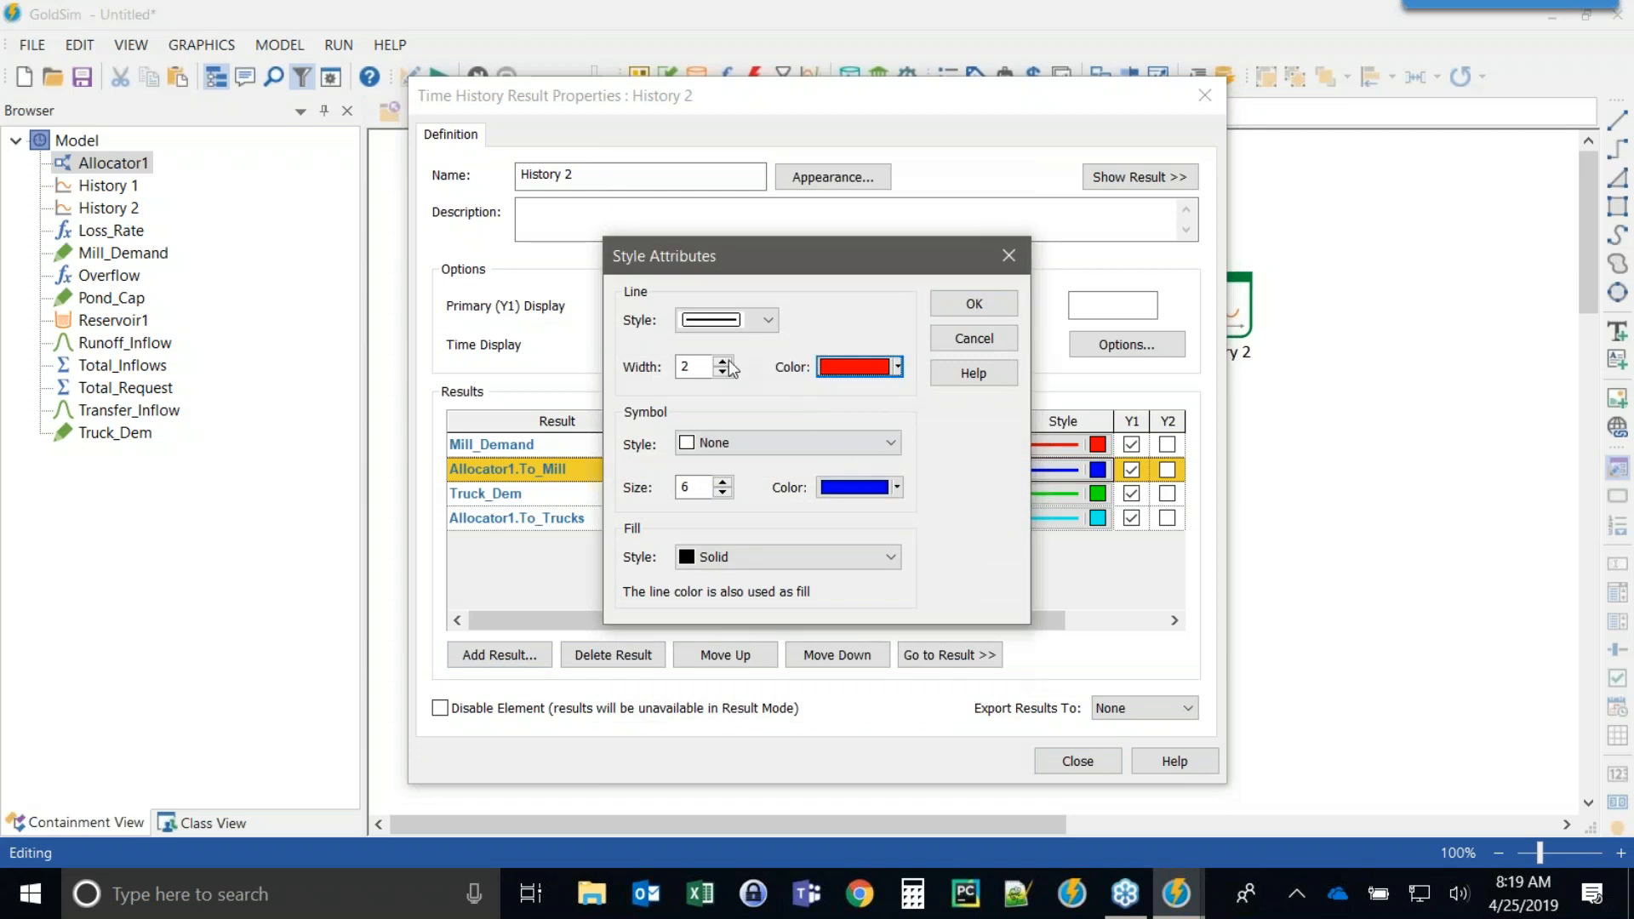
click(765, 321)
click(723, 381)
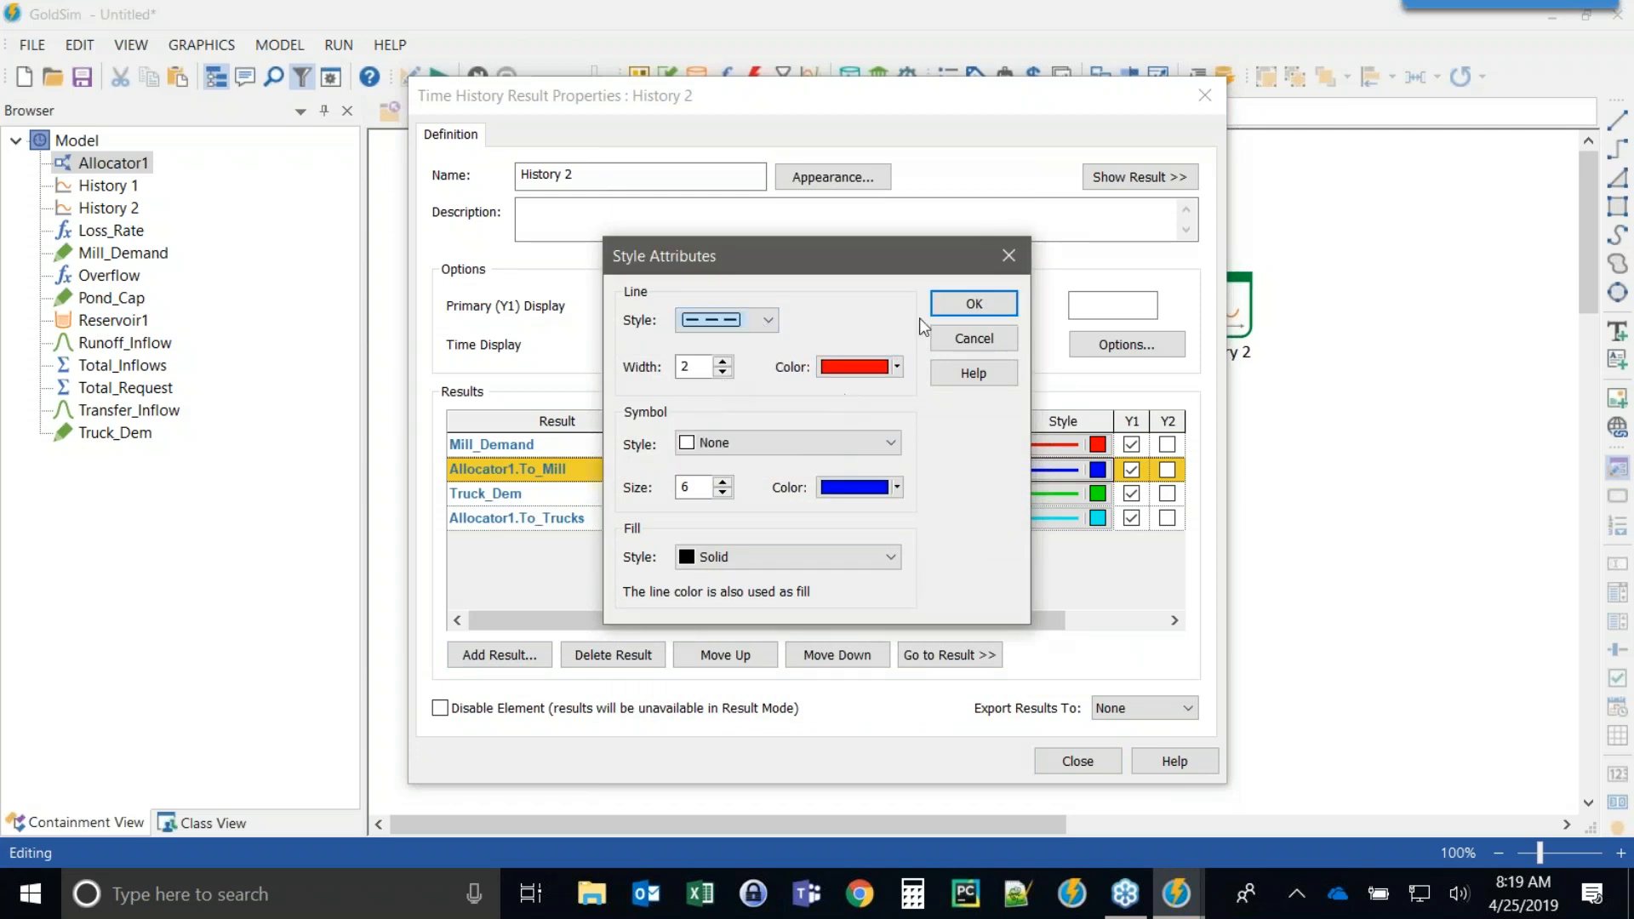
click(957, 306)
Style the Allocator1.To_Trucks result as a dark green dashed line and close the History 2 properties.
double_click(1042, 514)
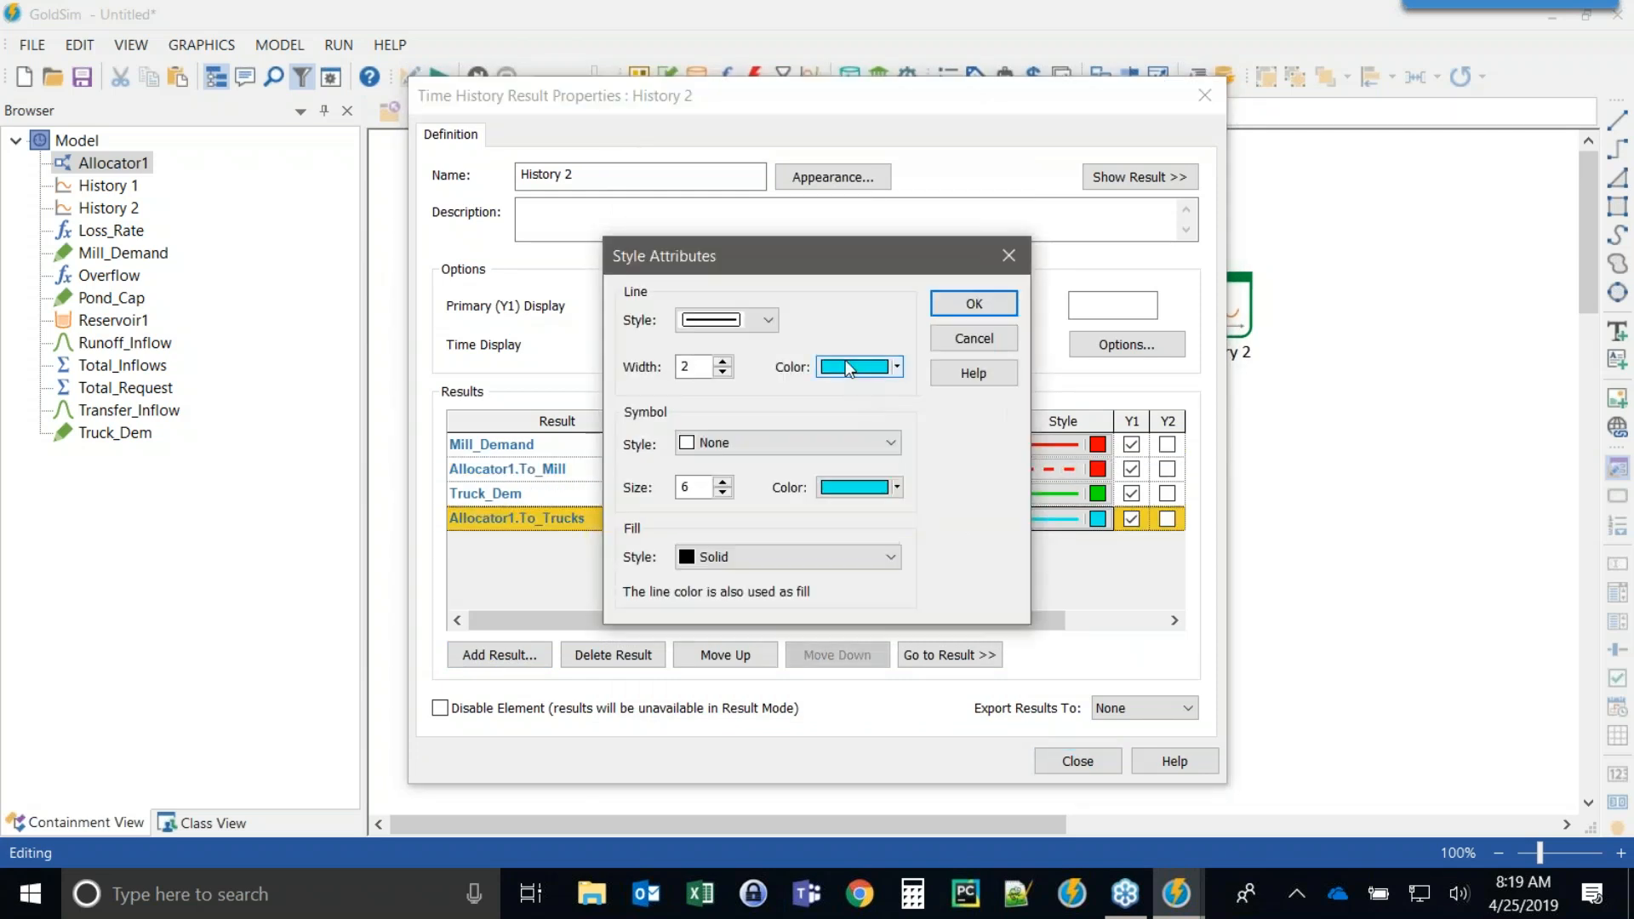
click(853, 366)
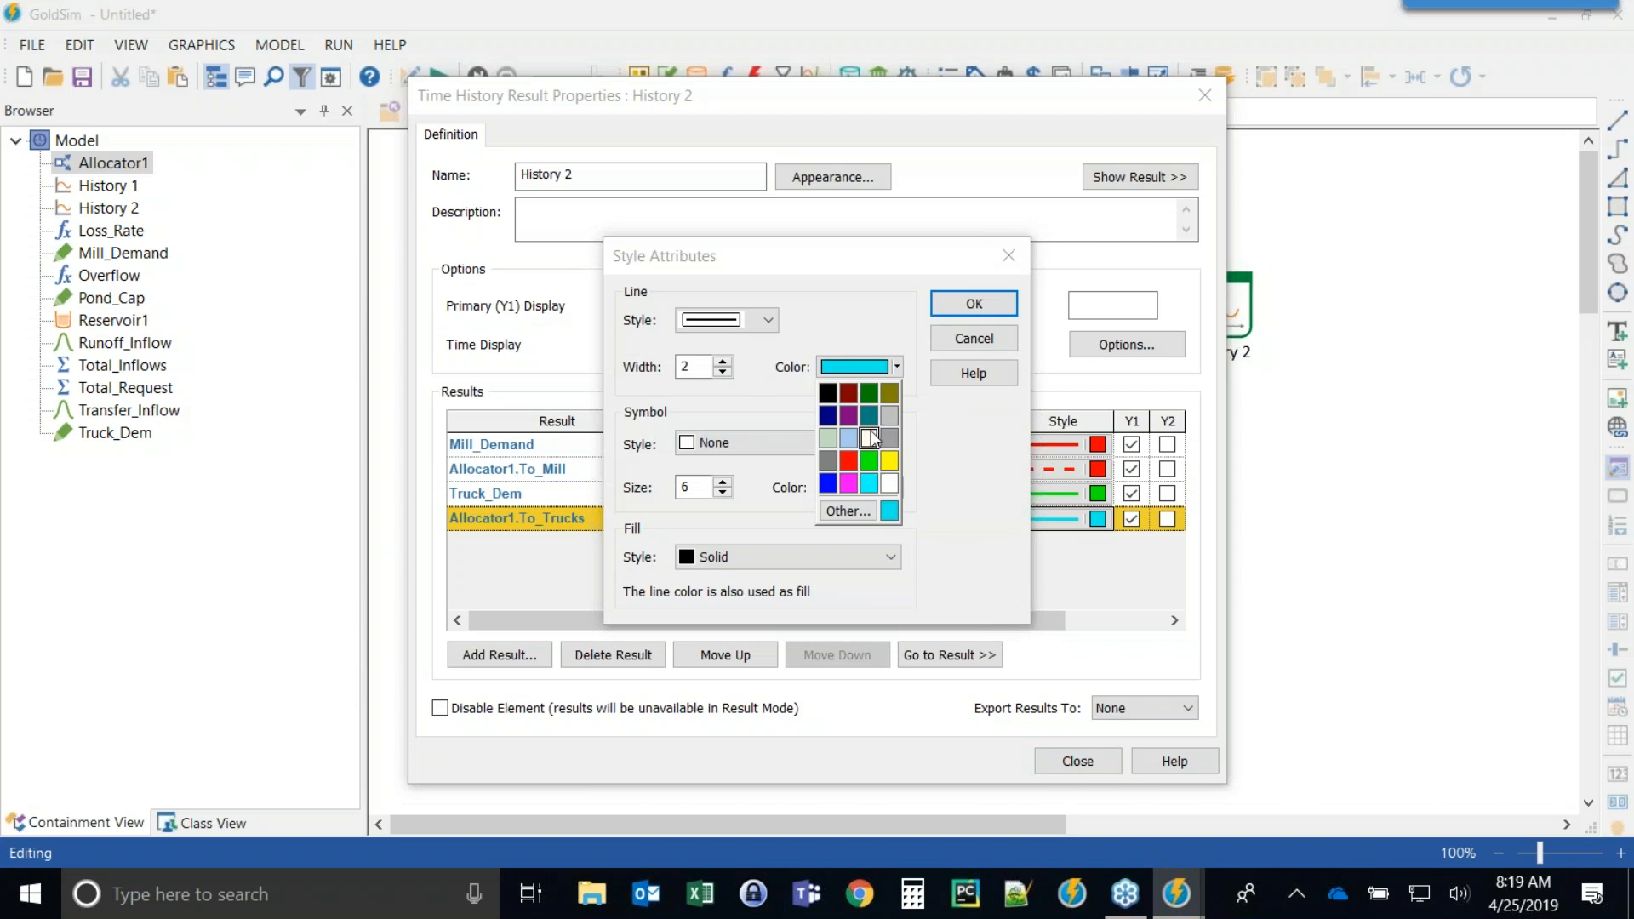
click(867, 392)
click(727, 320)
click(723, 383)
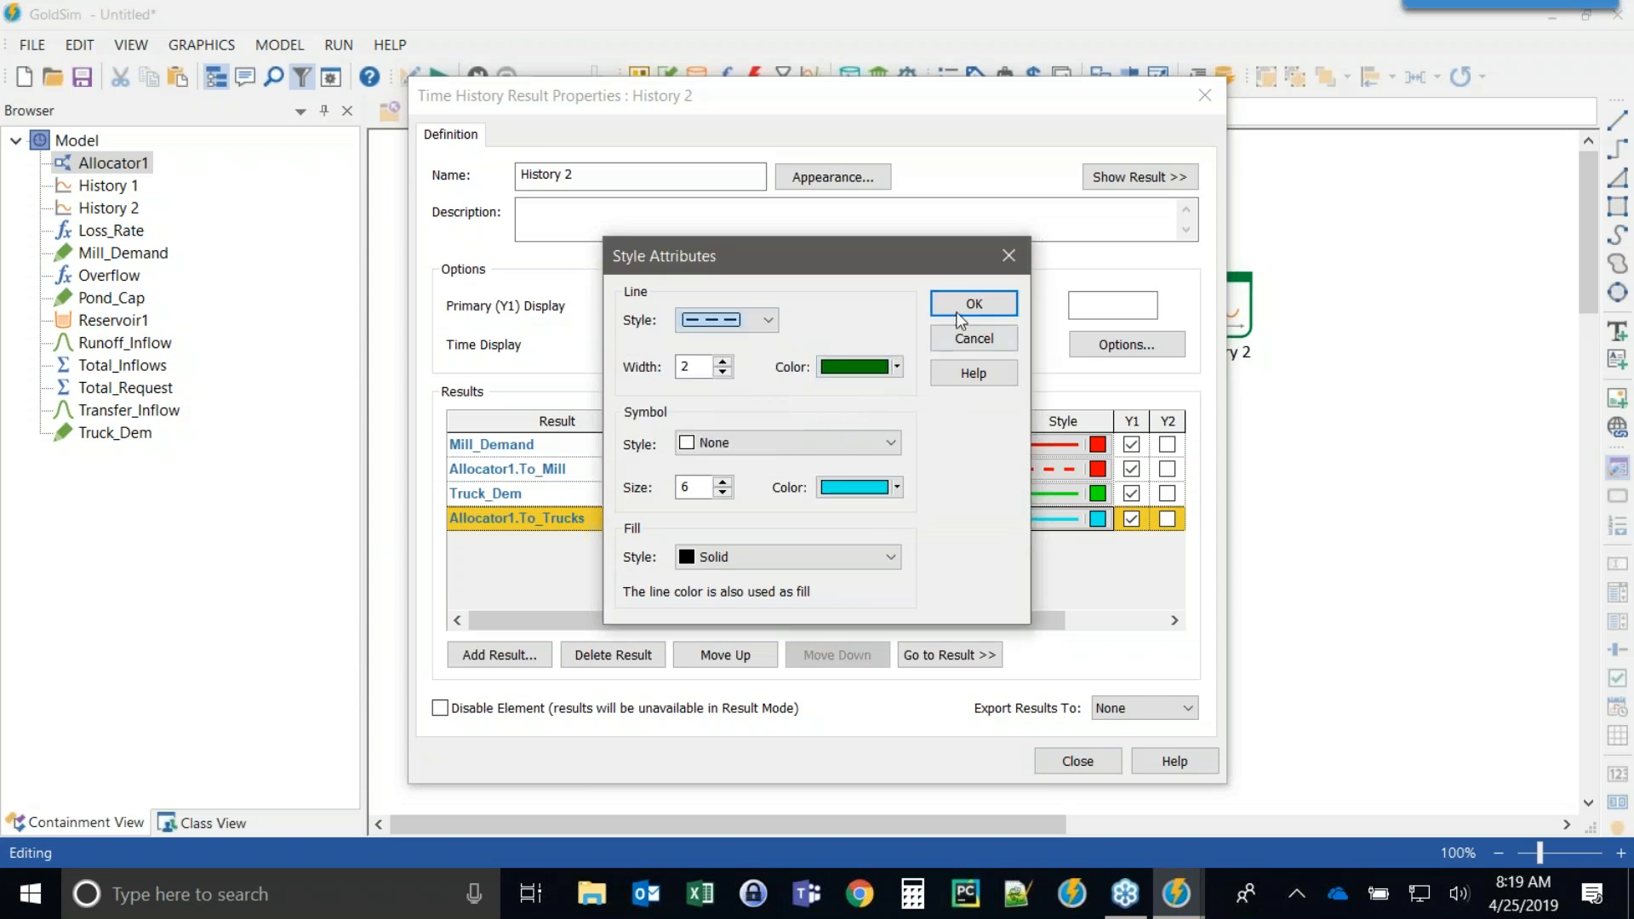
click(1004, 305)
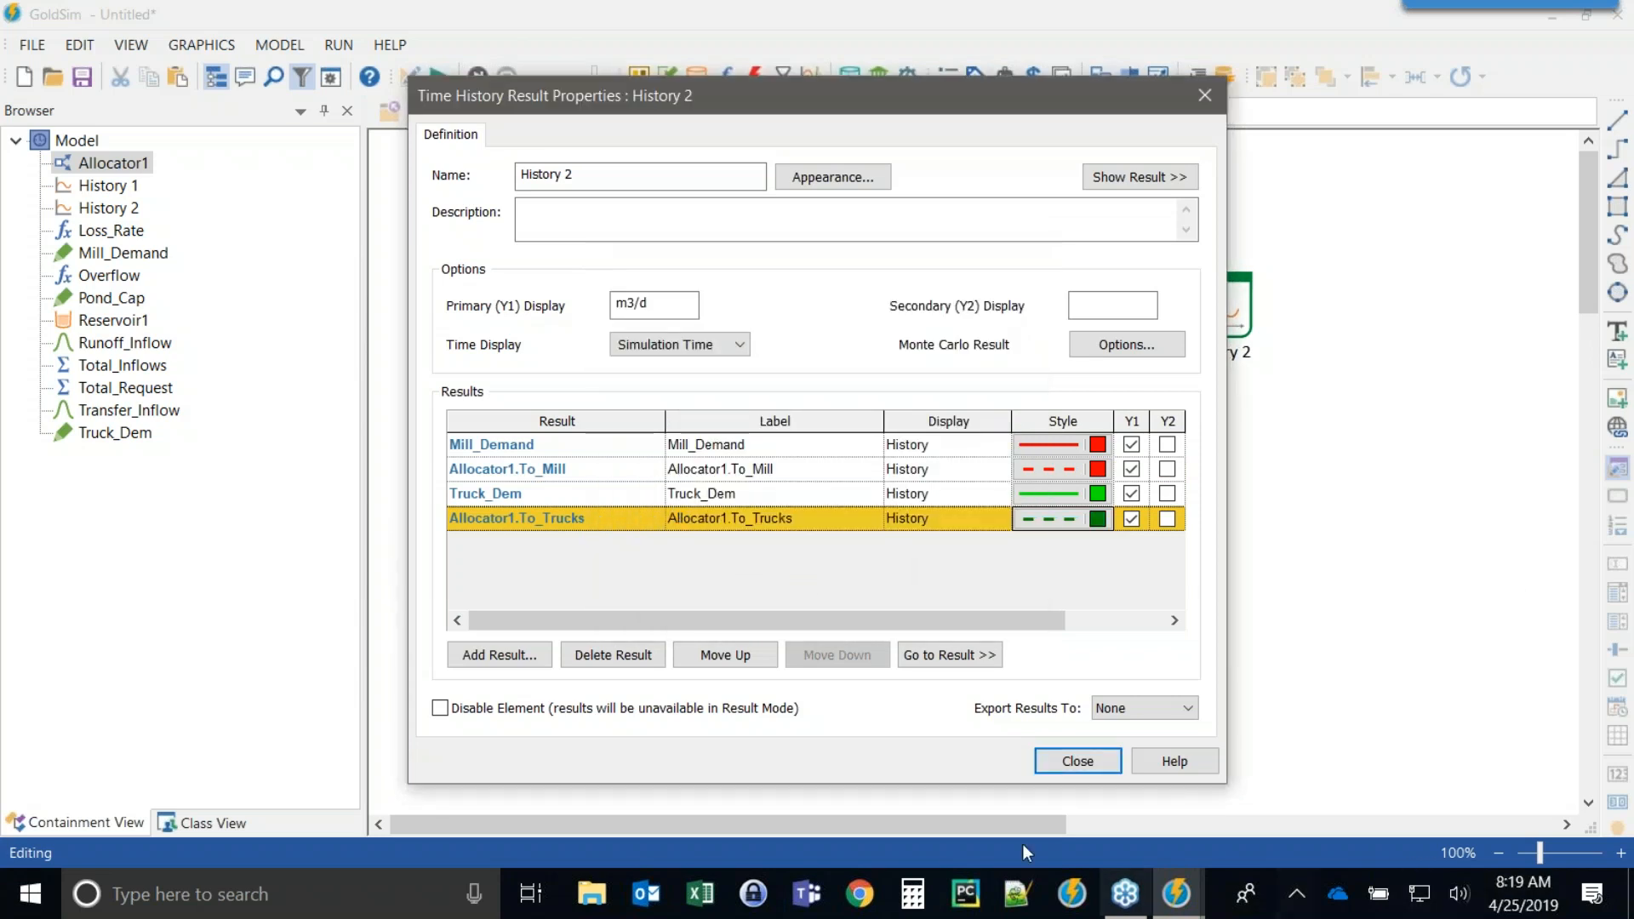
click(1079, 763)
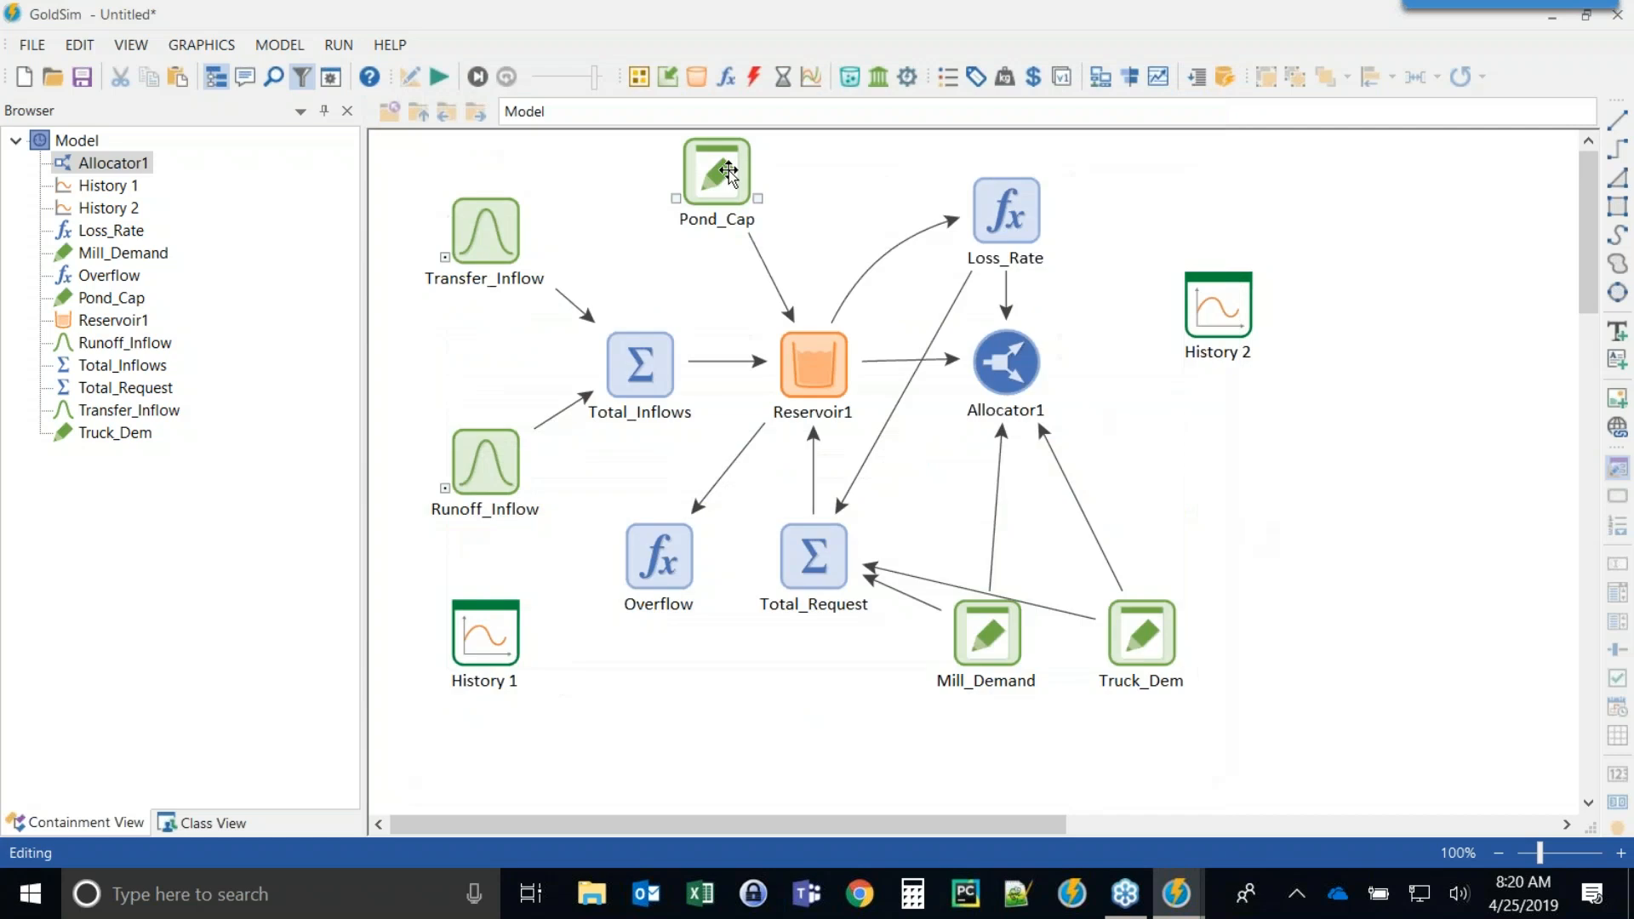
Run the simulation and view the History 2 chart.
click(442, 78)
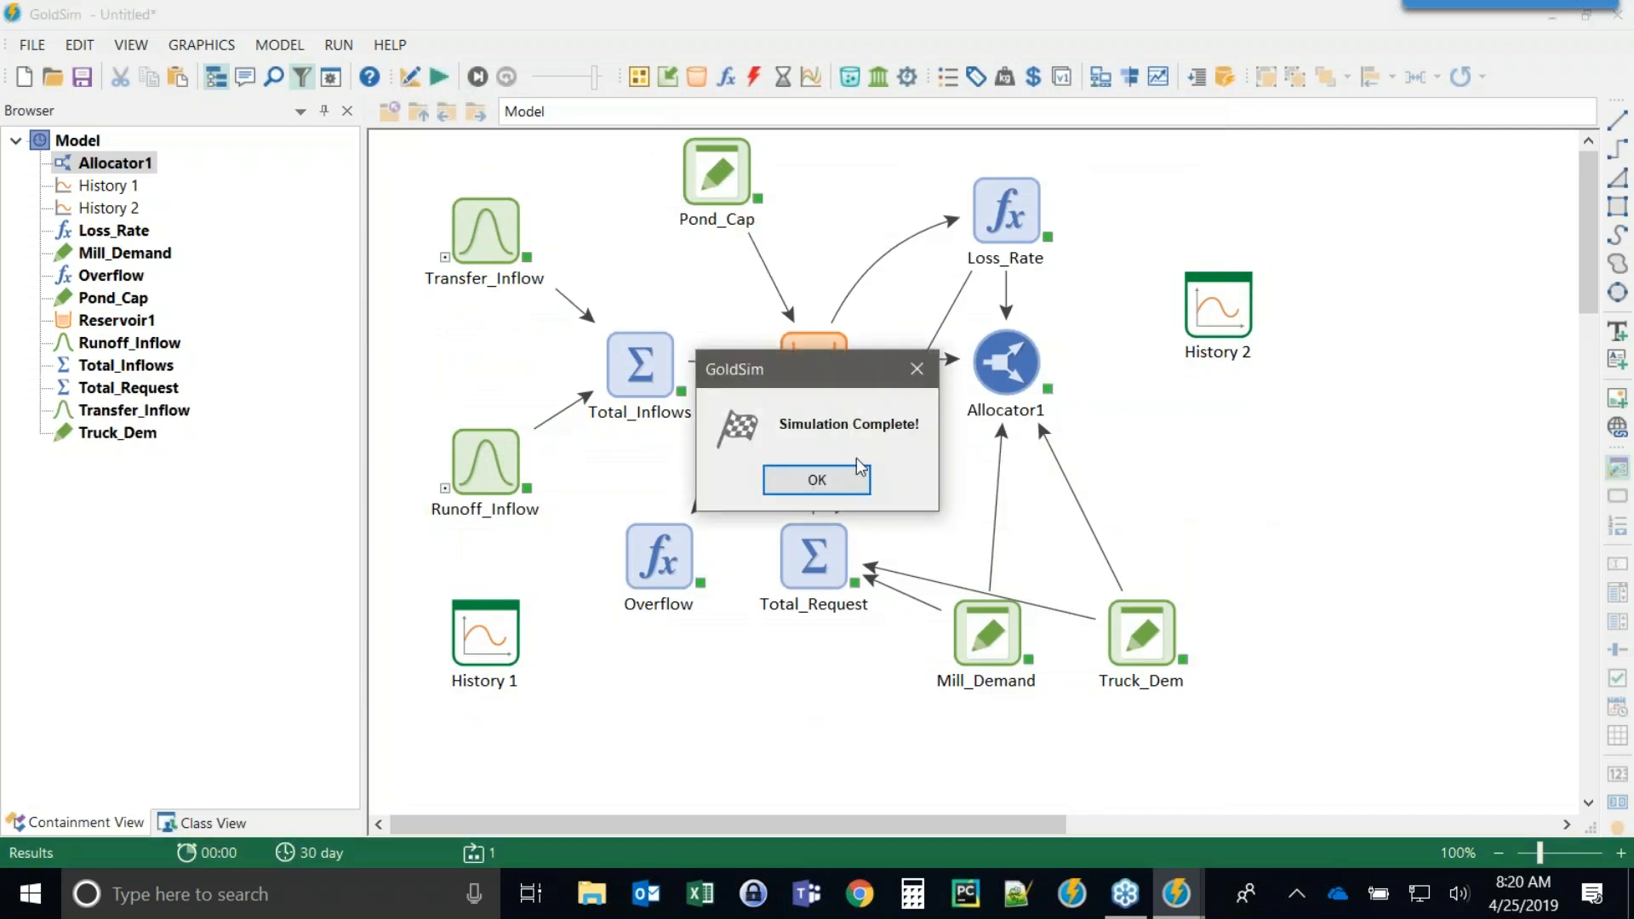
click(844, 474)
click(1215, 304)
double_click(1215, 305)
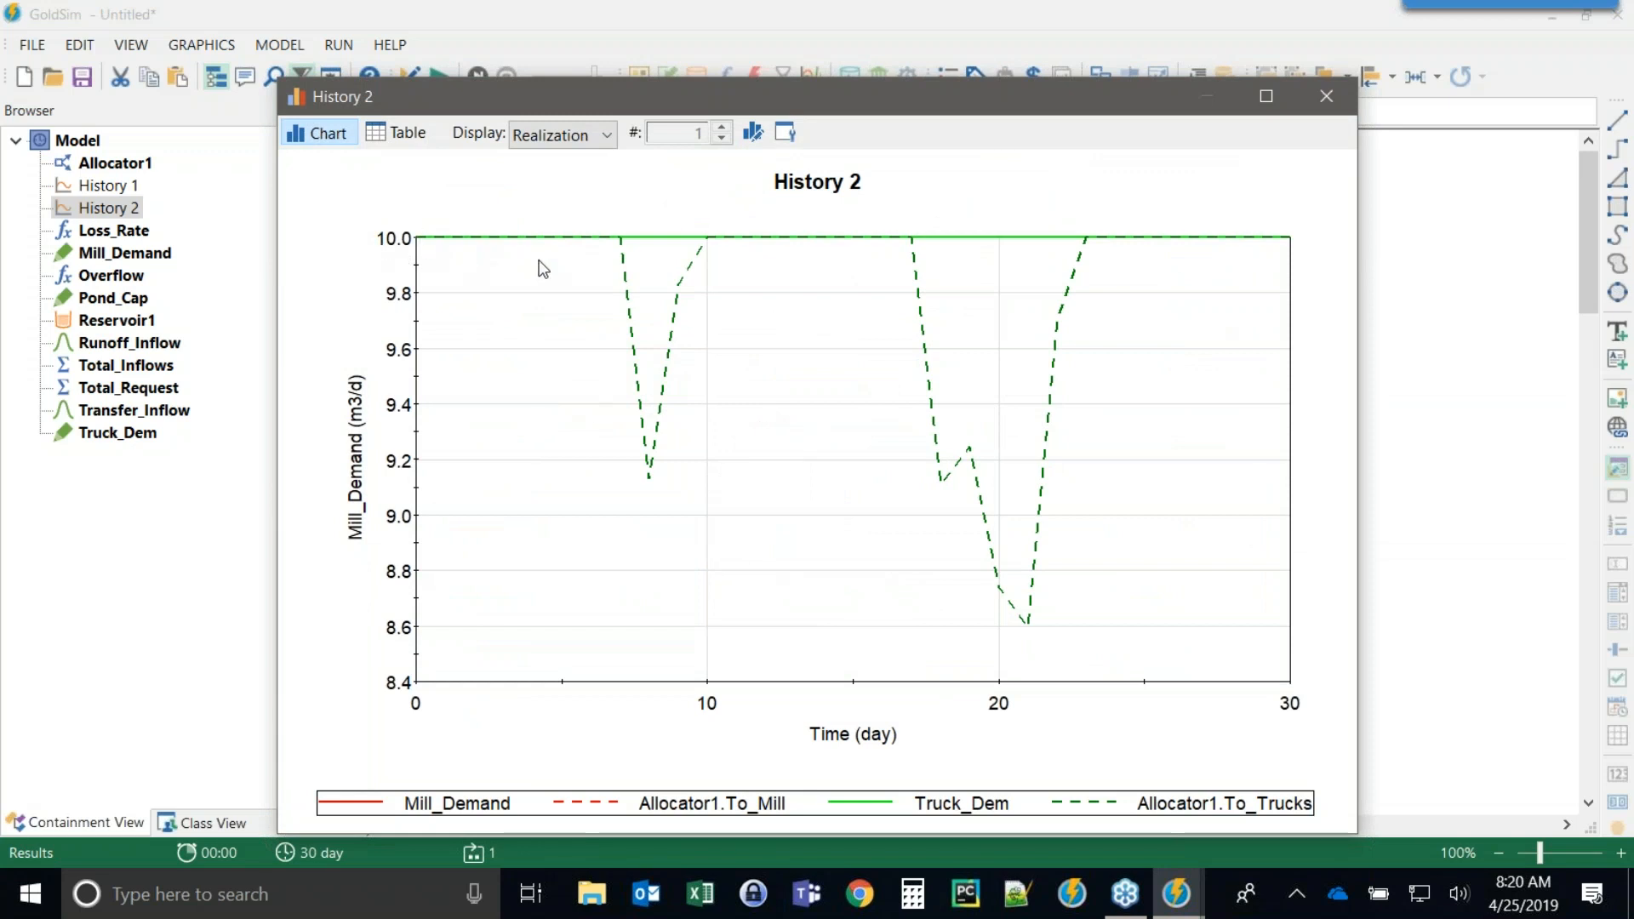
click(1326, 95)
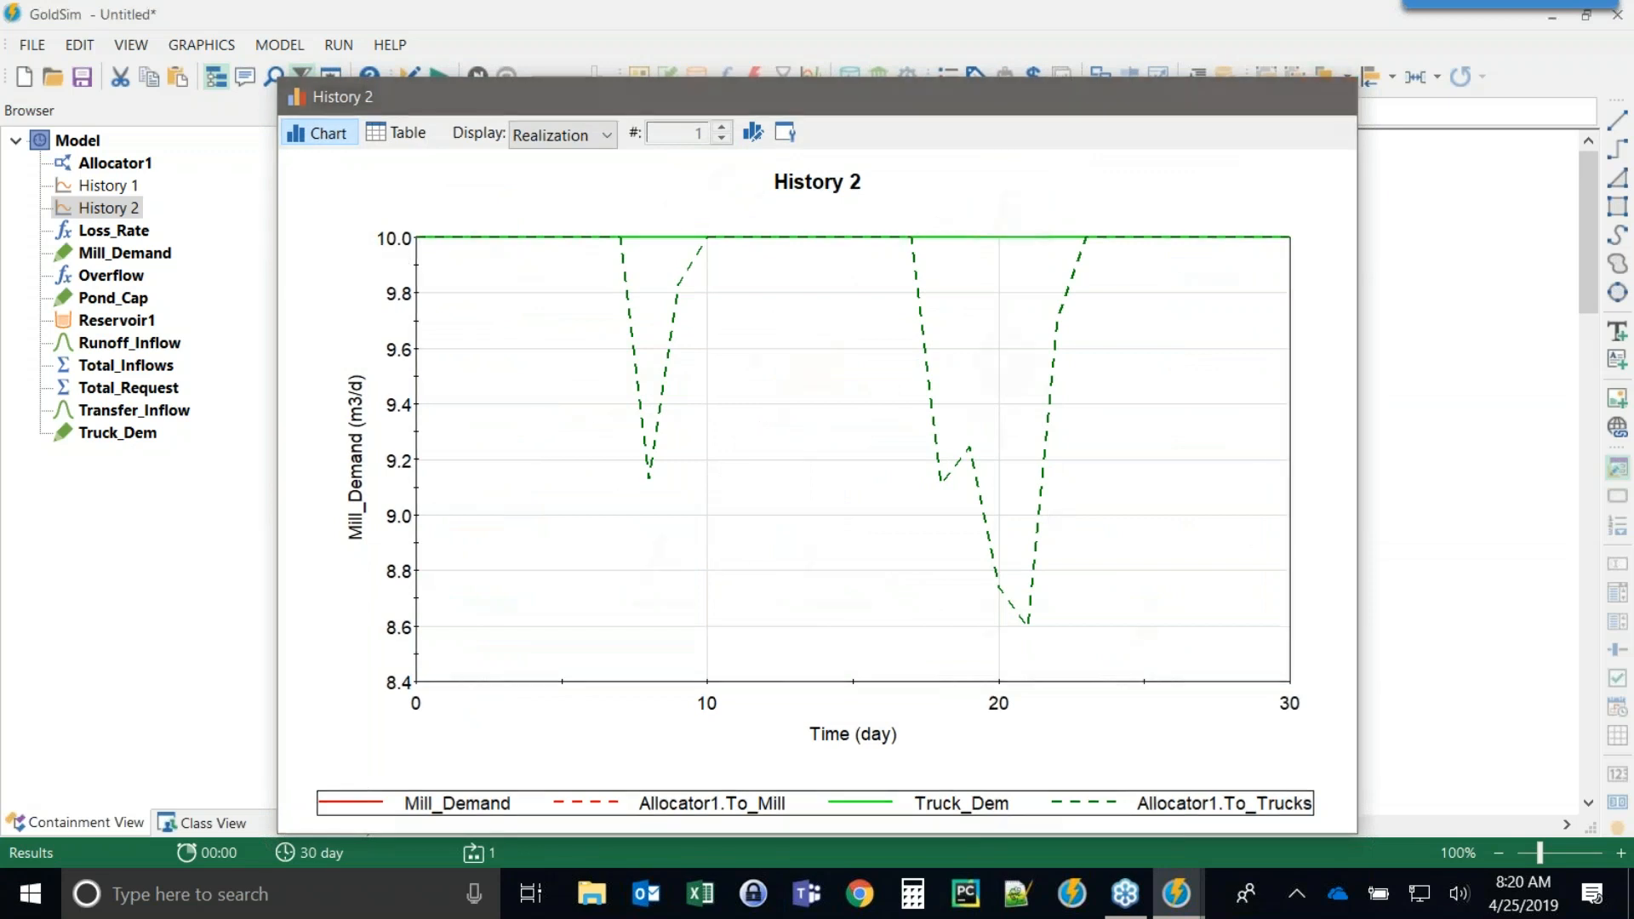
Return to edit mode and set Mill_Demand to 12 m3/d.
key(F4)
double_click(986, 632)
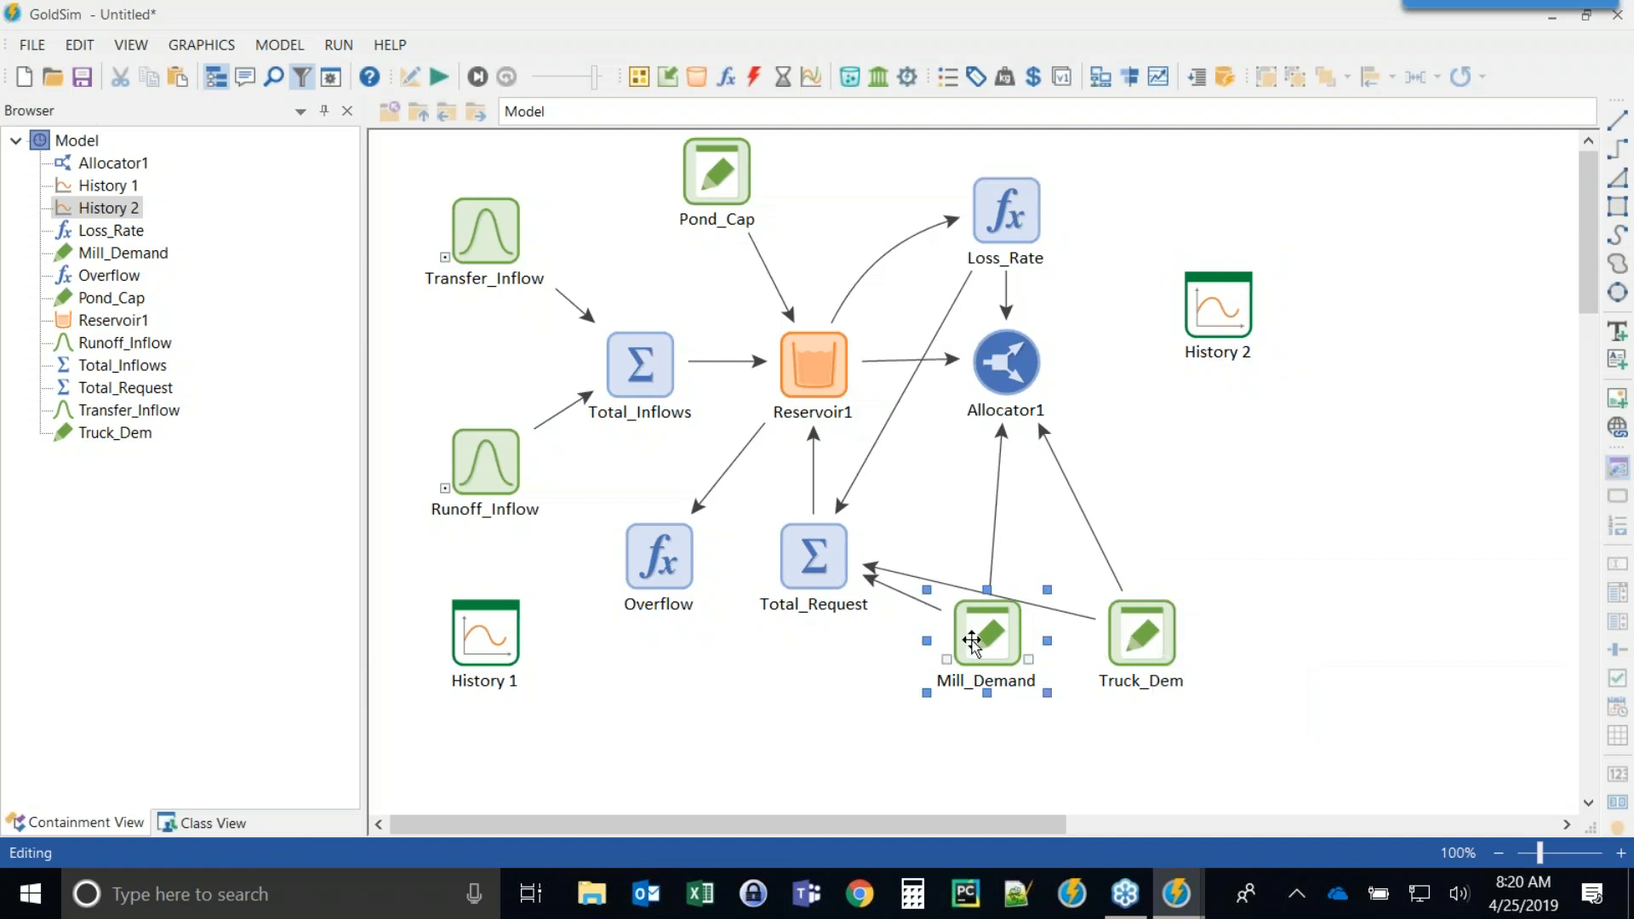
click(624, 423)
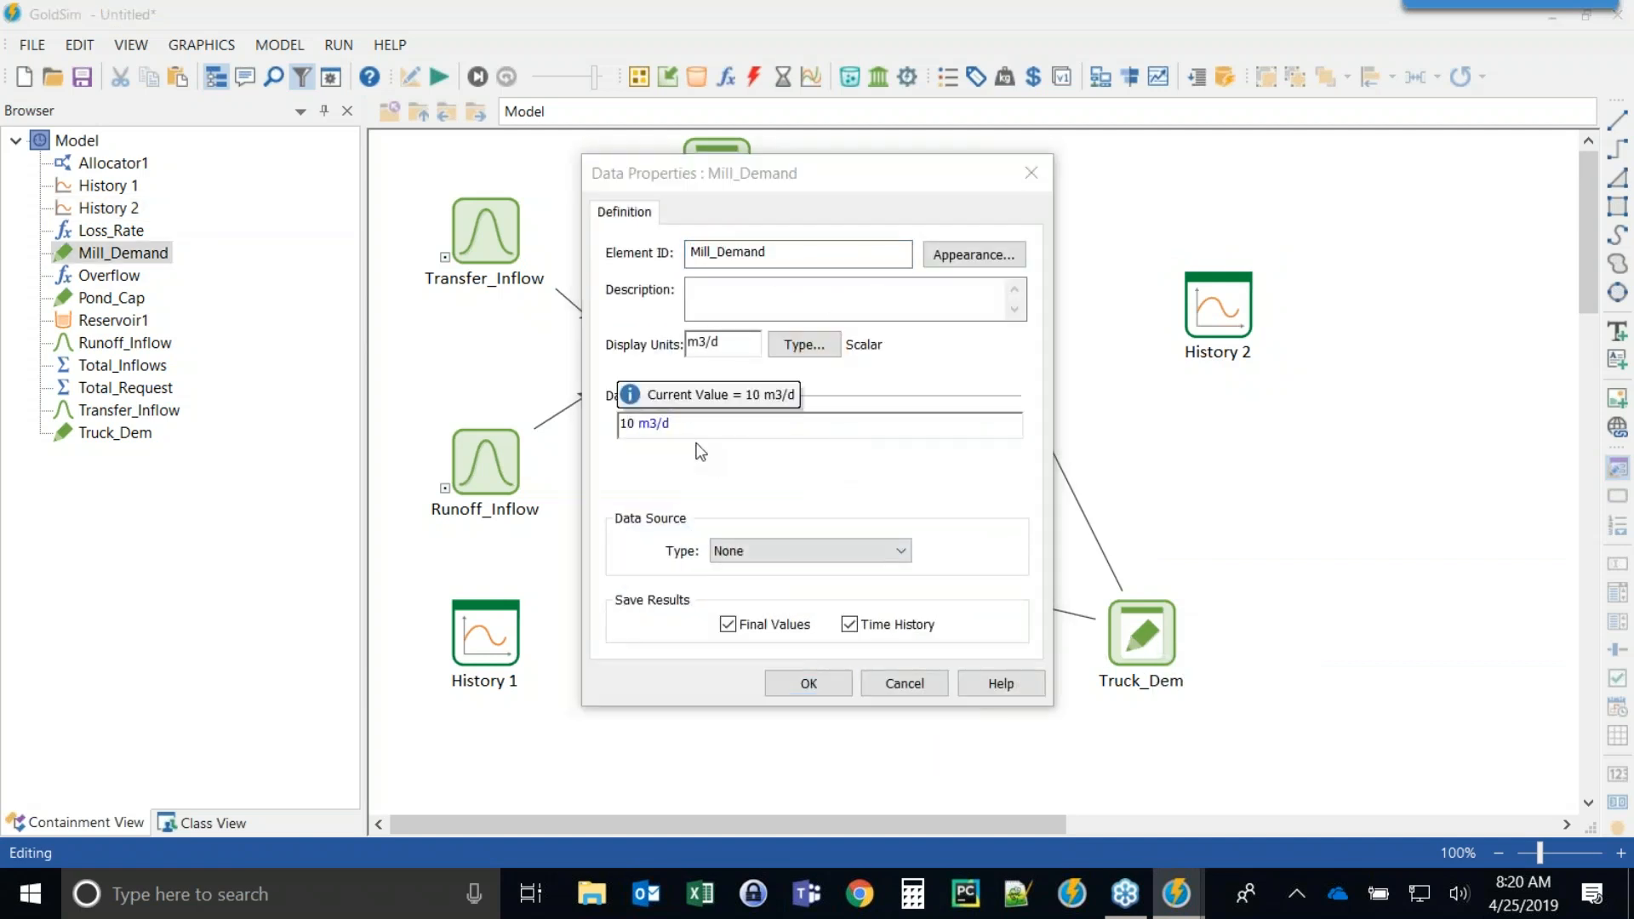
click(809, 682)
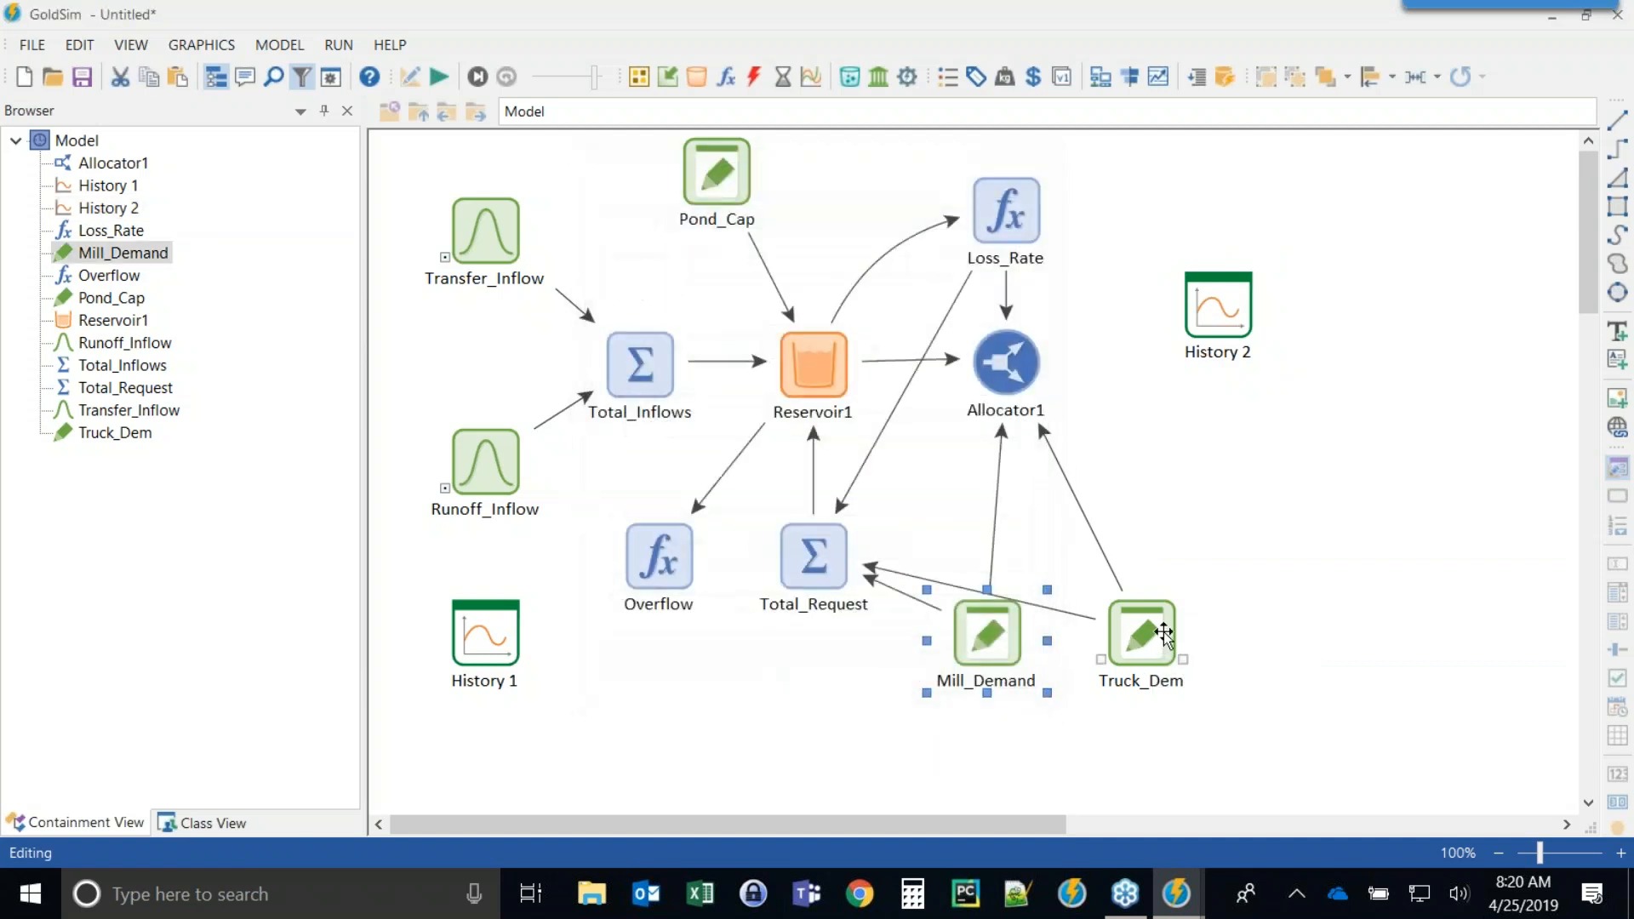
Set Truck_Dem's value to 8 m3/d.
double_click(1085, 639)
drag(636, 425, 552, 420)
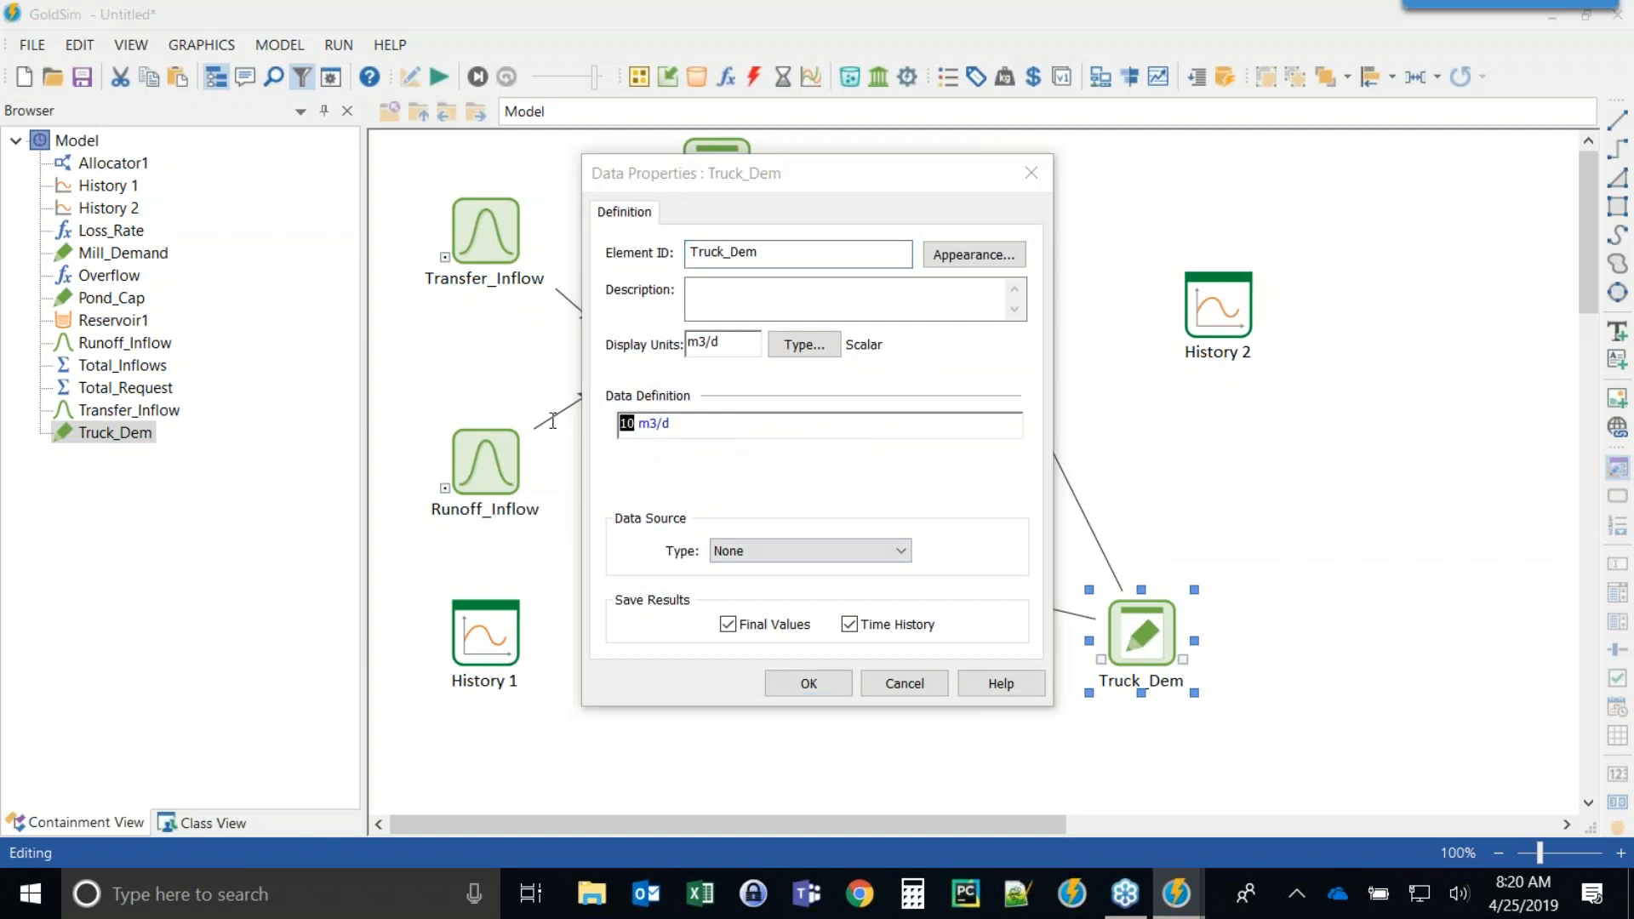
key(Return)
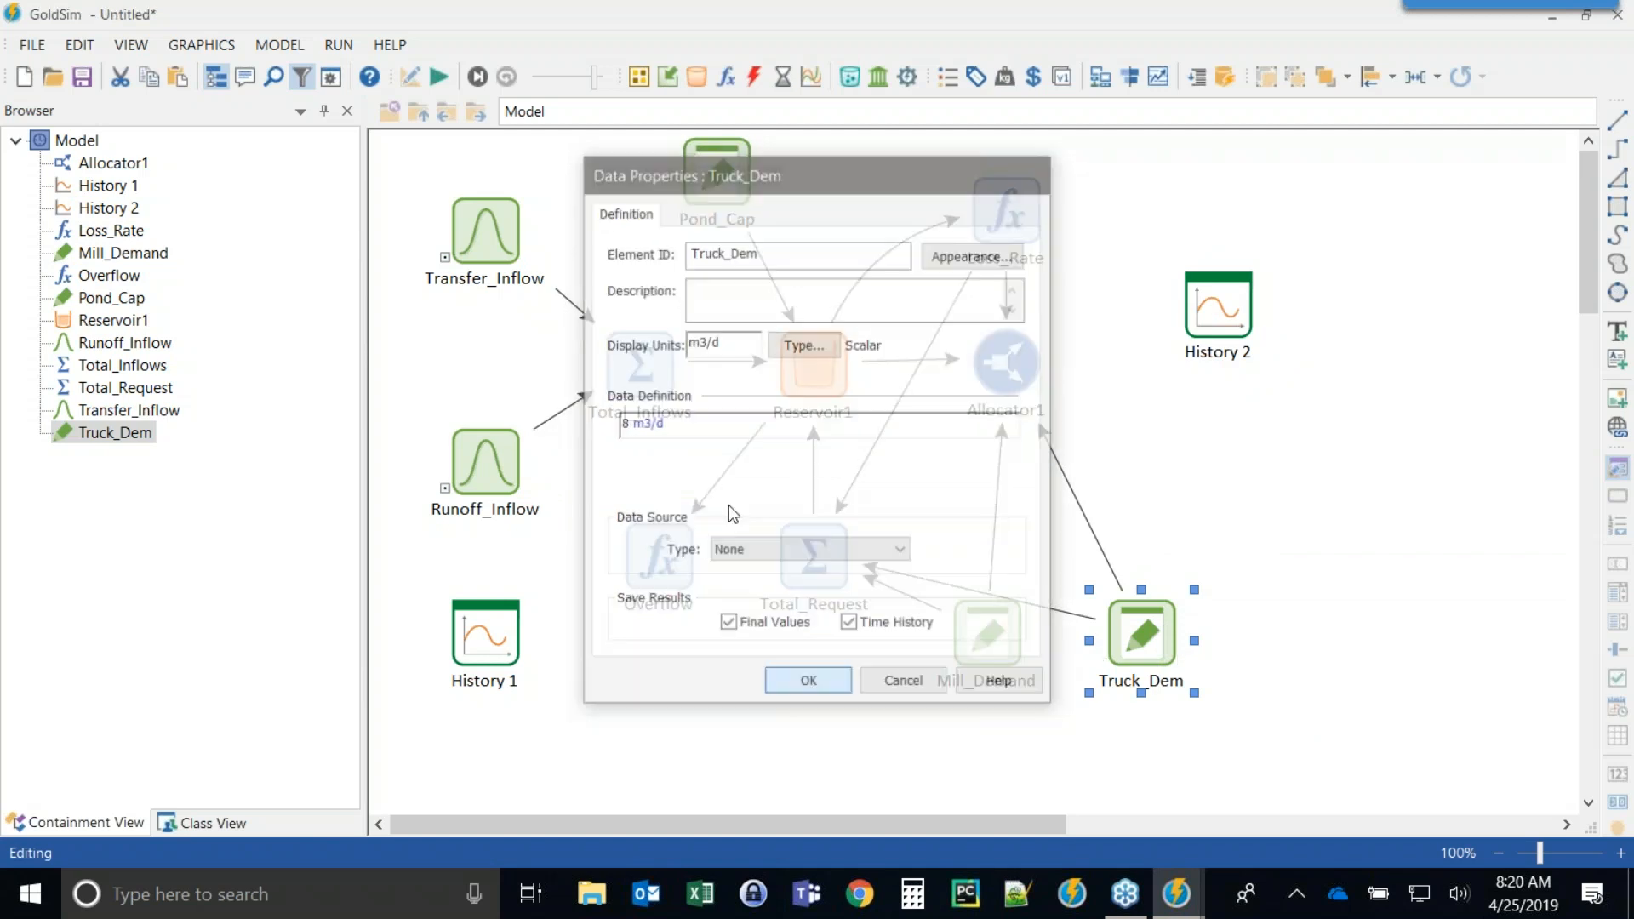
Rerun the simulation and review the History 2 chart and Allocator1's properties.
click(448, 75)
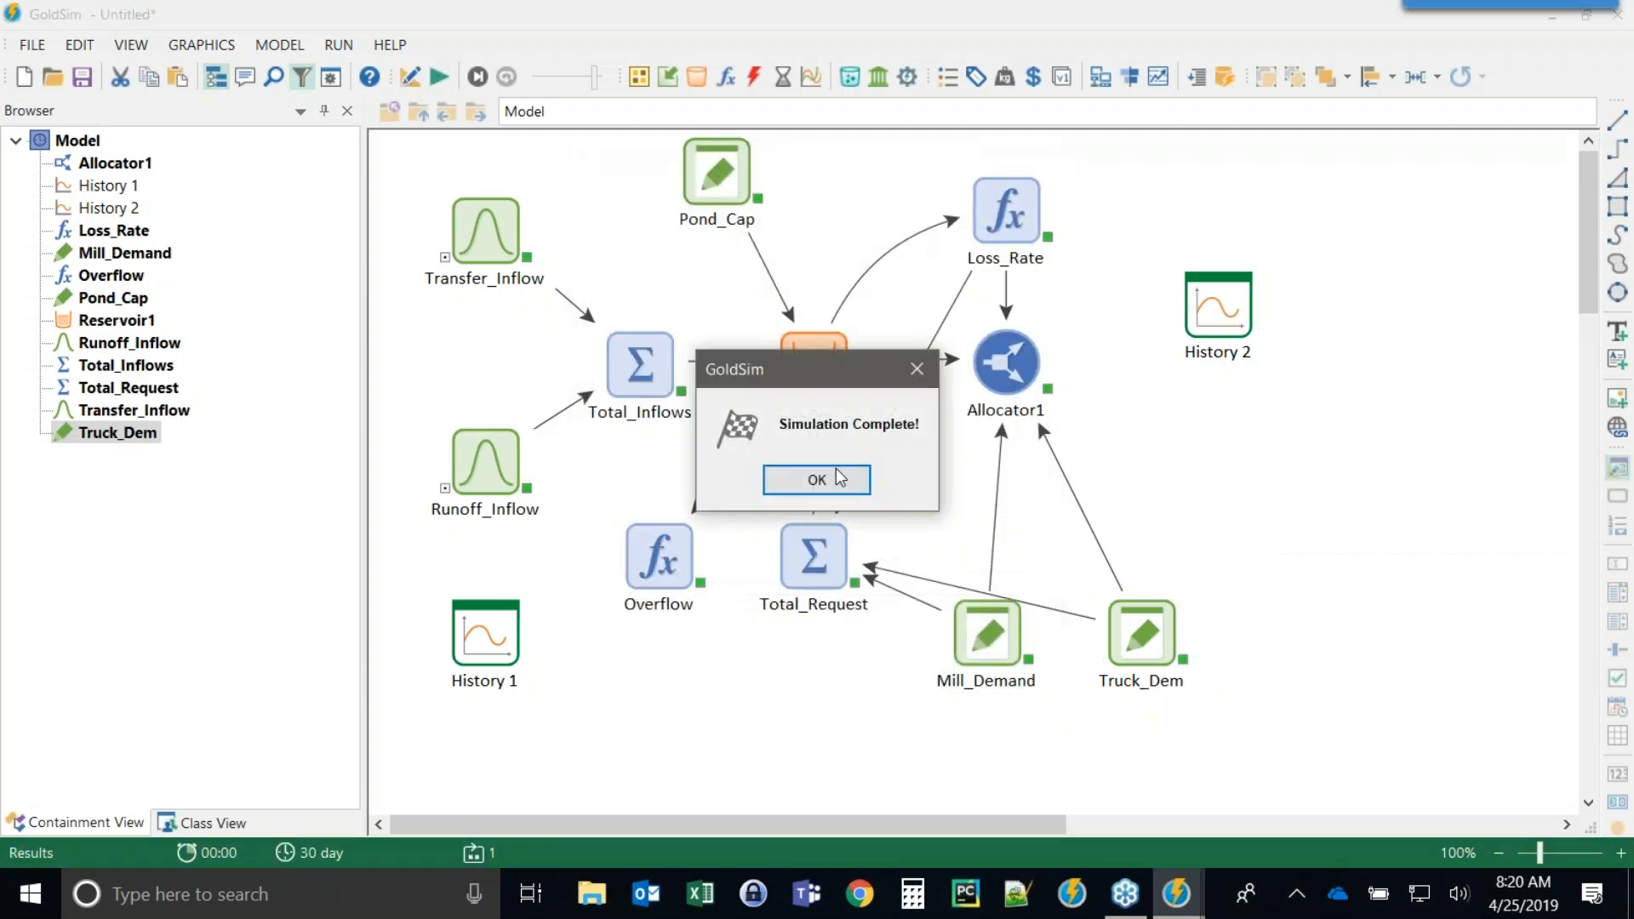
click(867, 480)
double_click(1218, 308)
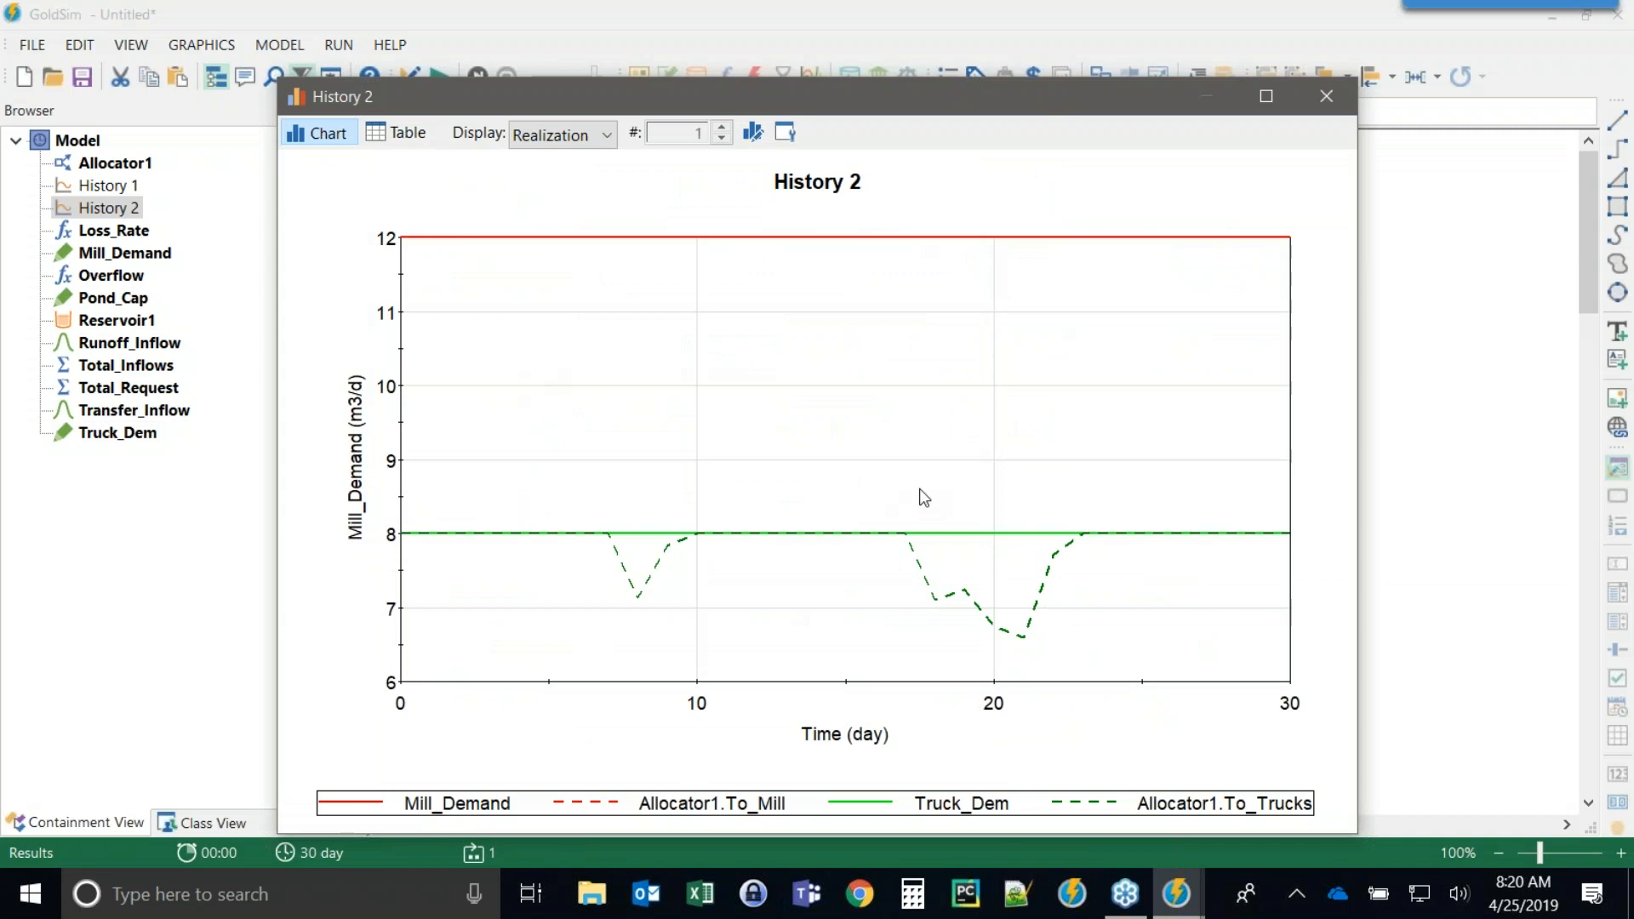
click(1326, 100)
double_click(1022, 370)
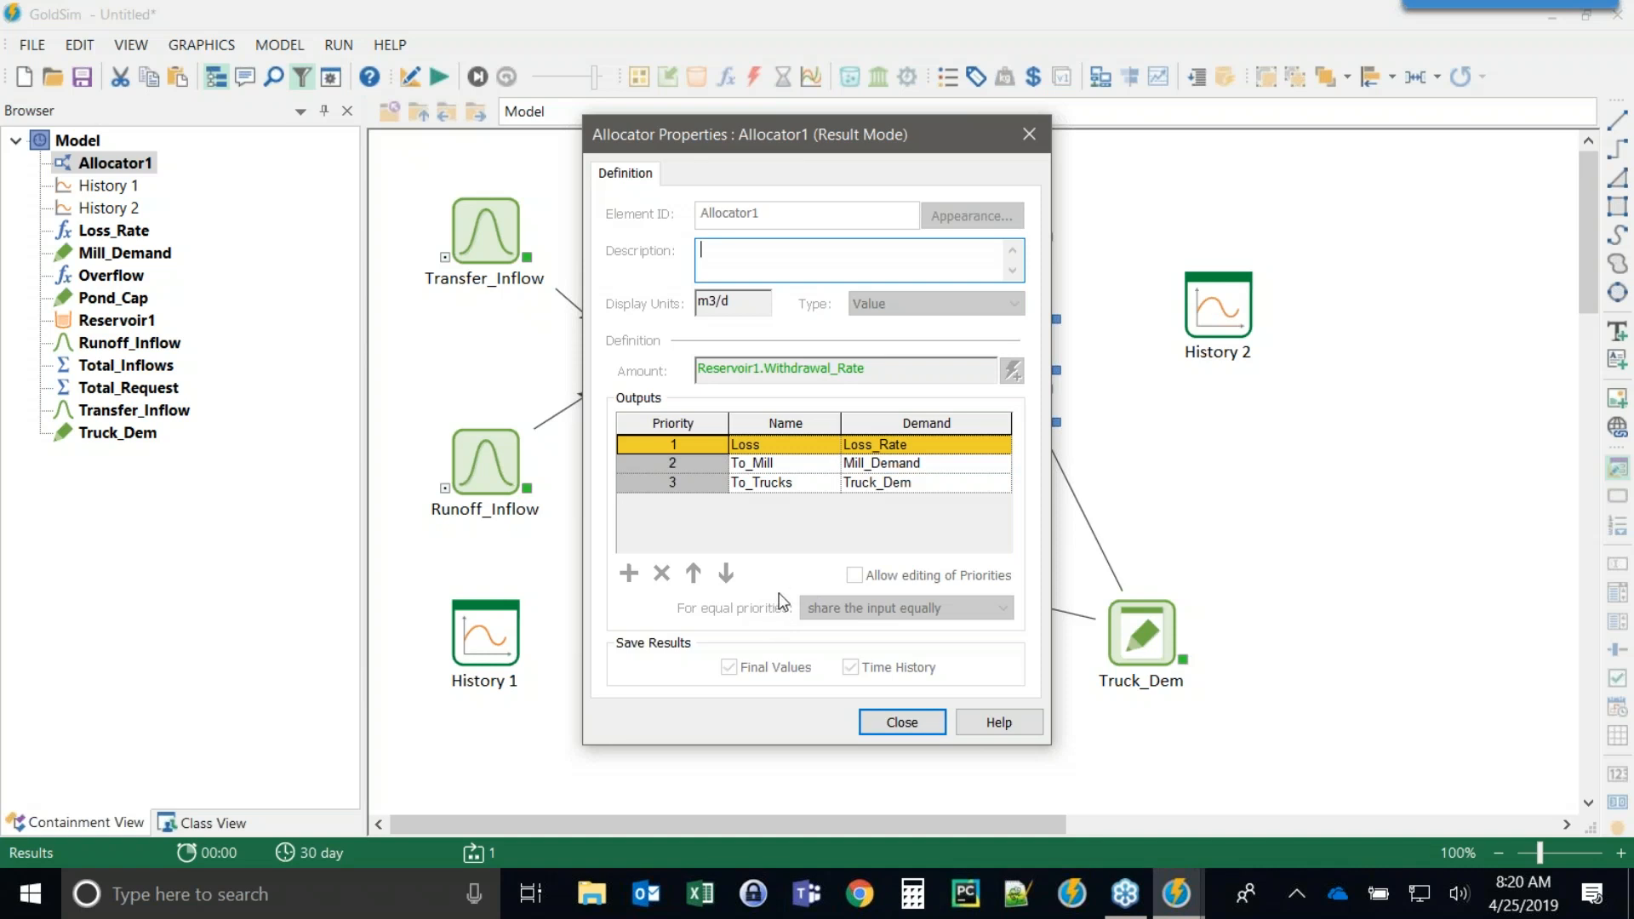
click(902, 722)
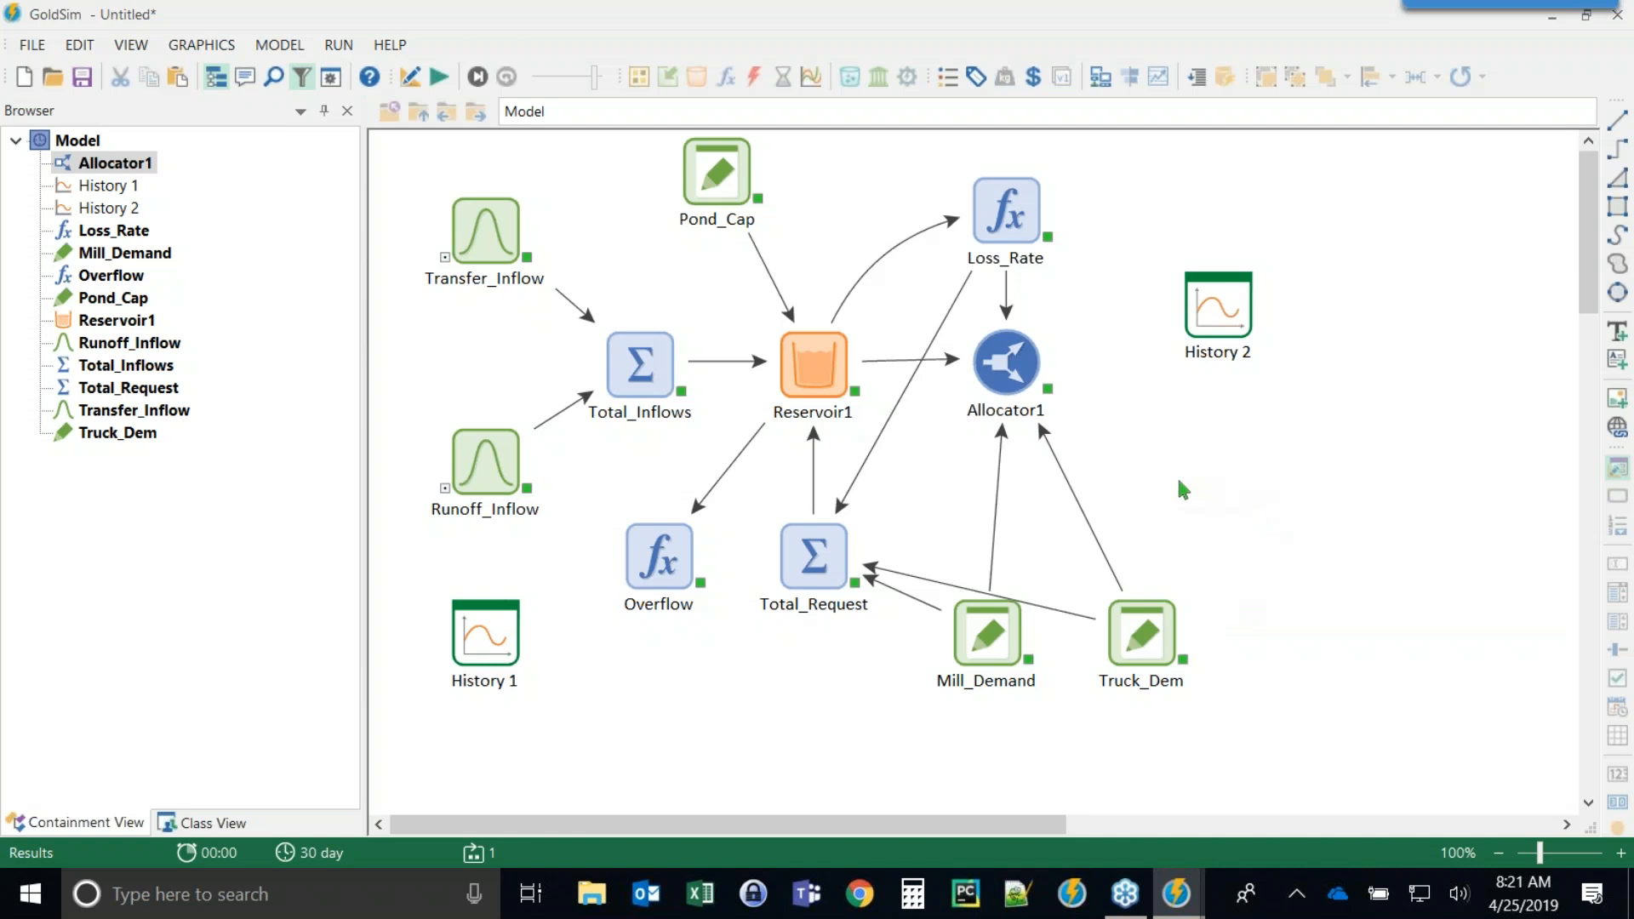
Return to edit mode and insert a Pool element right of Allocator1, accepting its default properties.
key(F4)
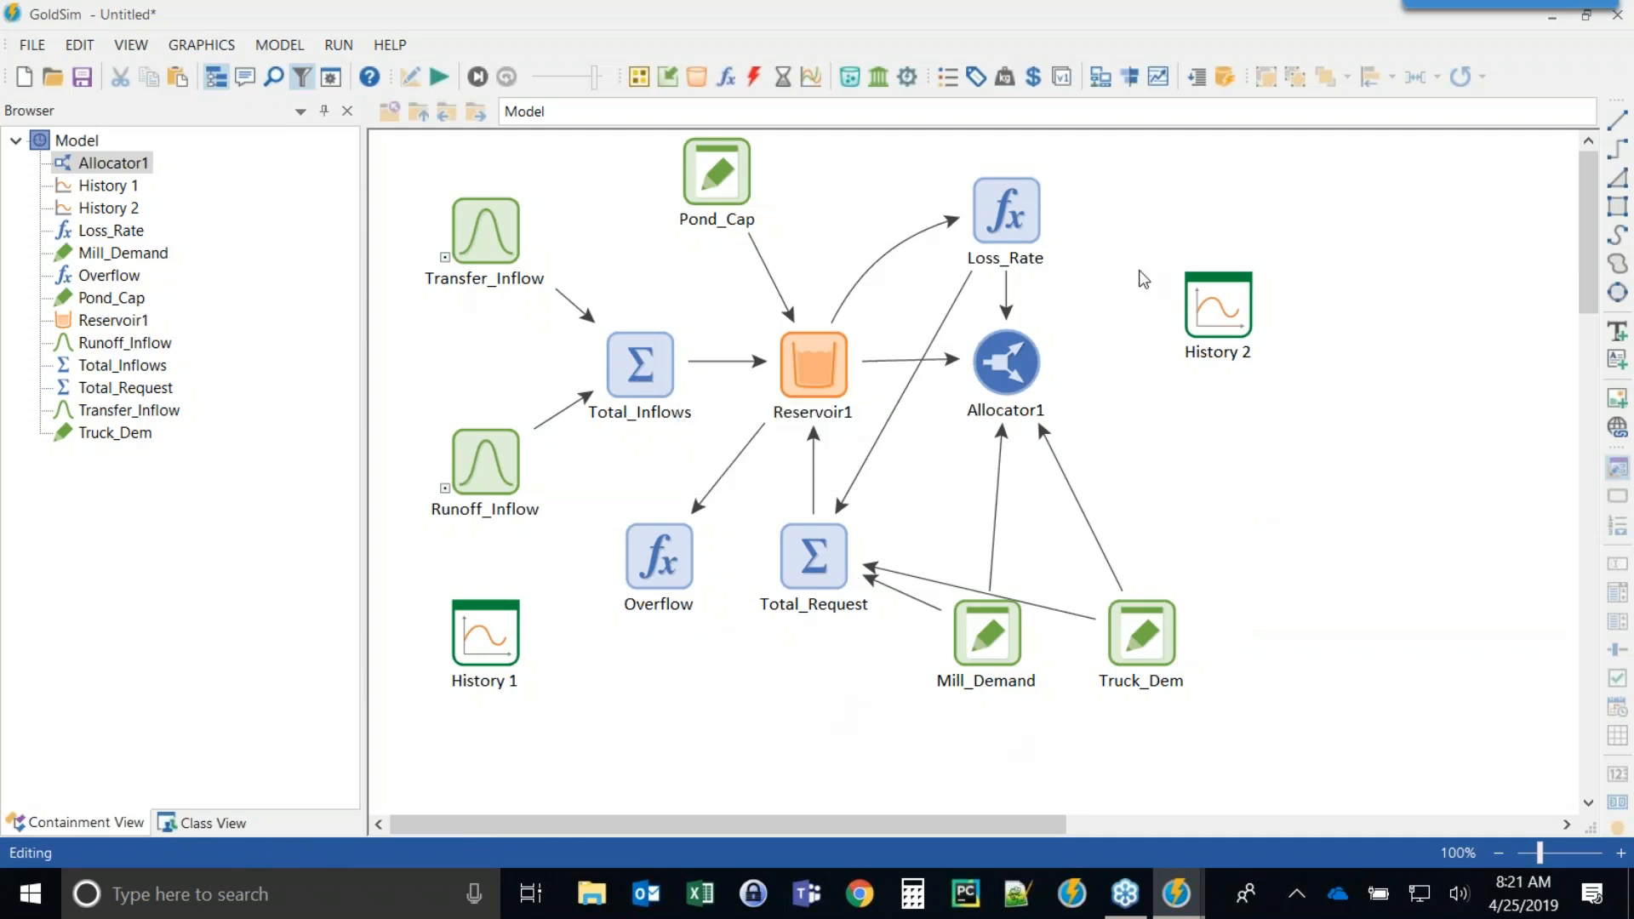
click(695, 75)
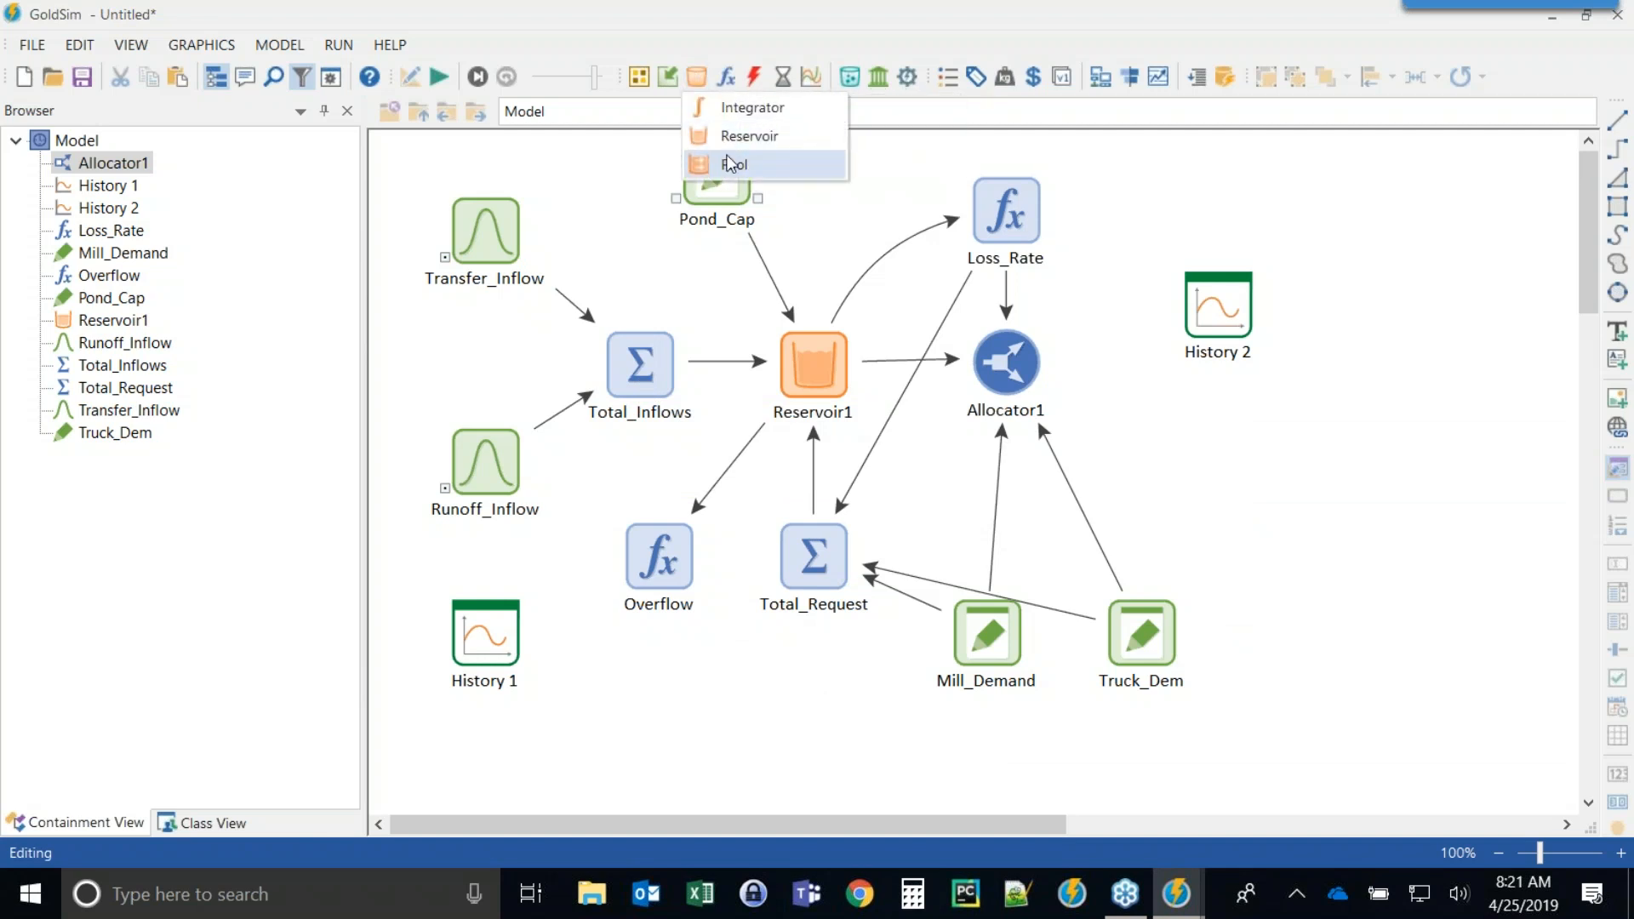
click(728, 161)
click(1199, 459)
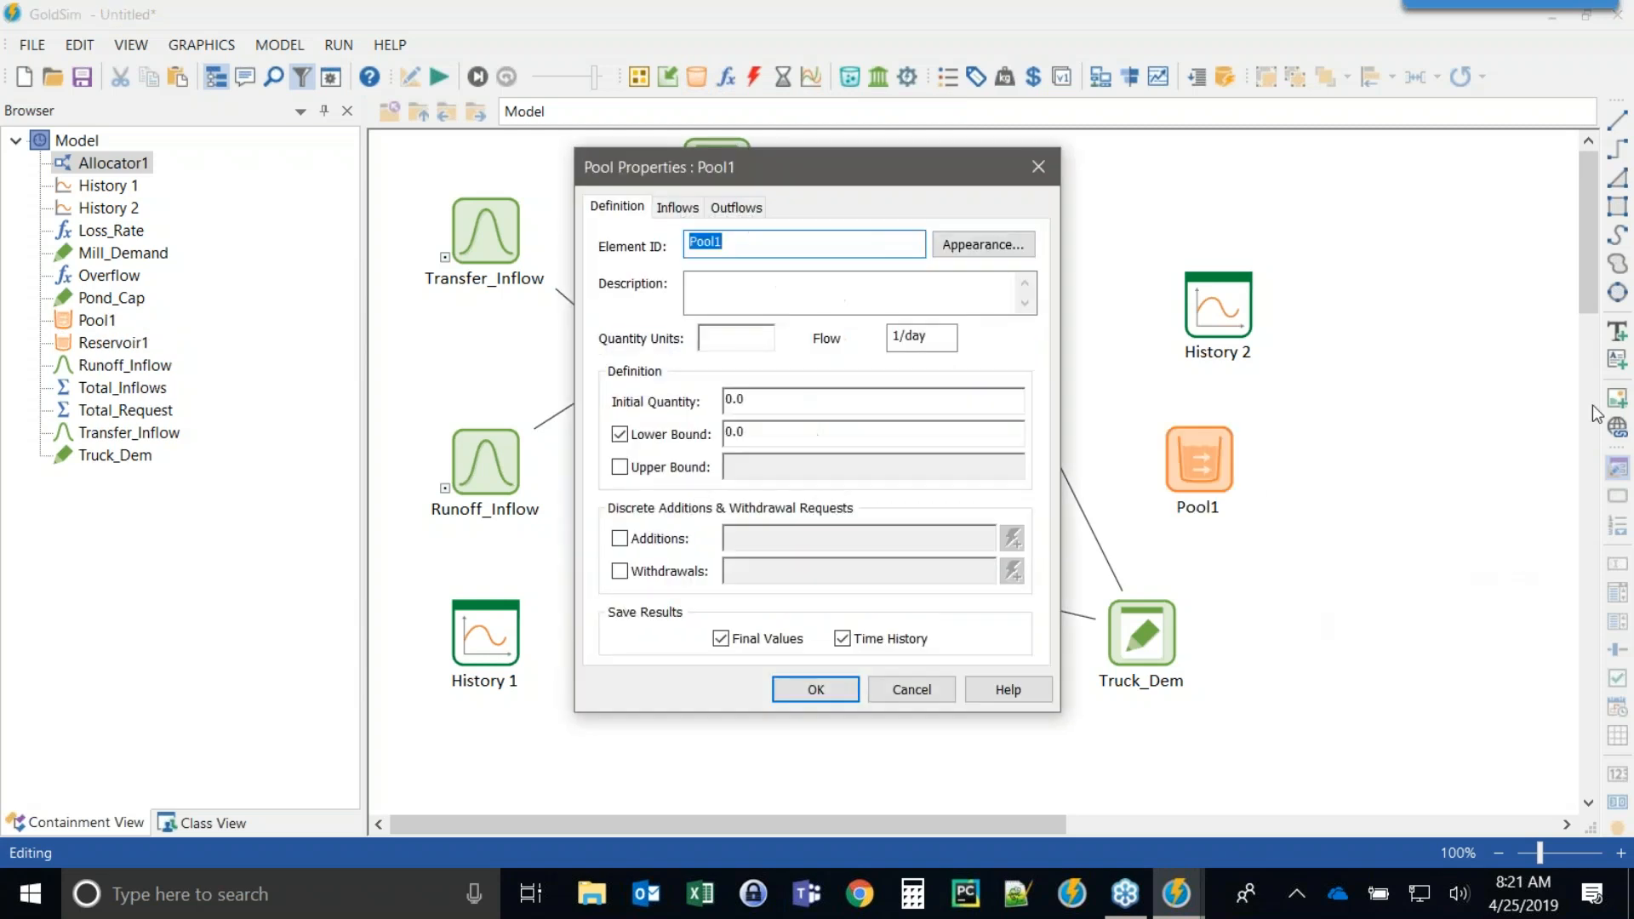
click(1615, 416)
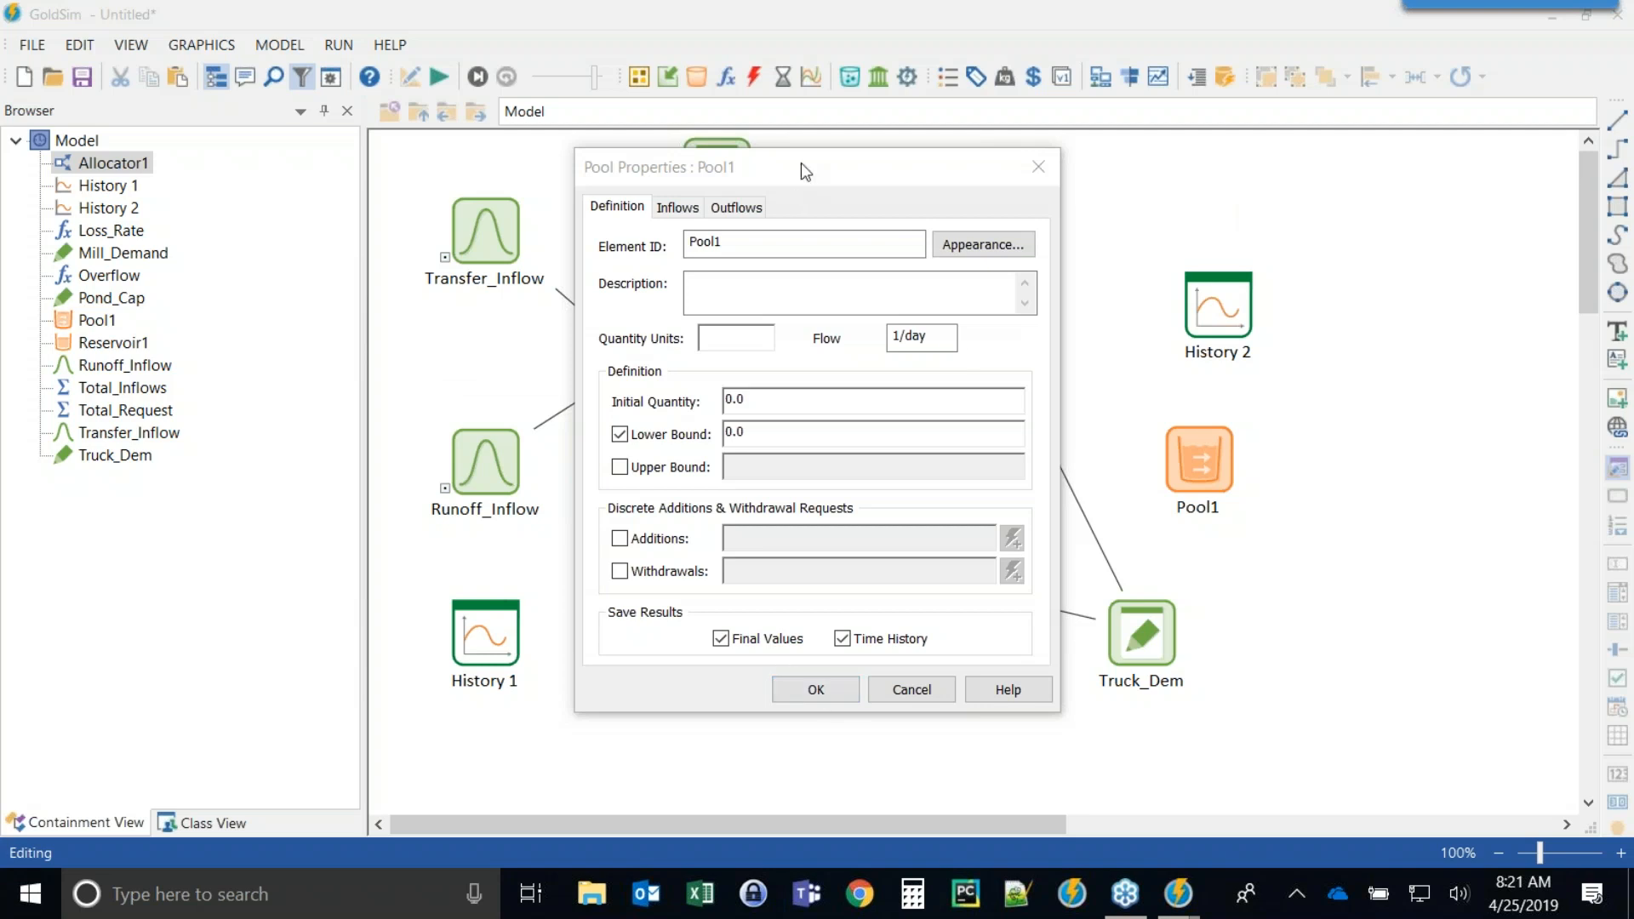
drag(811, 168, 349, 151)
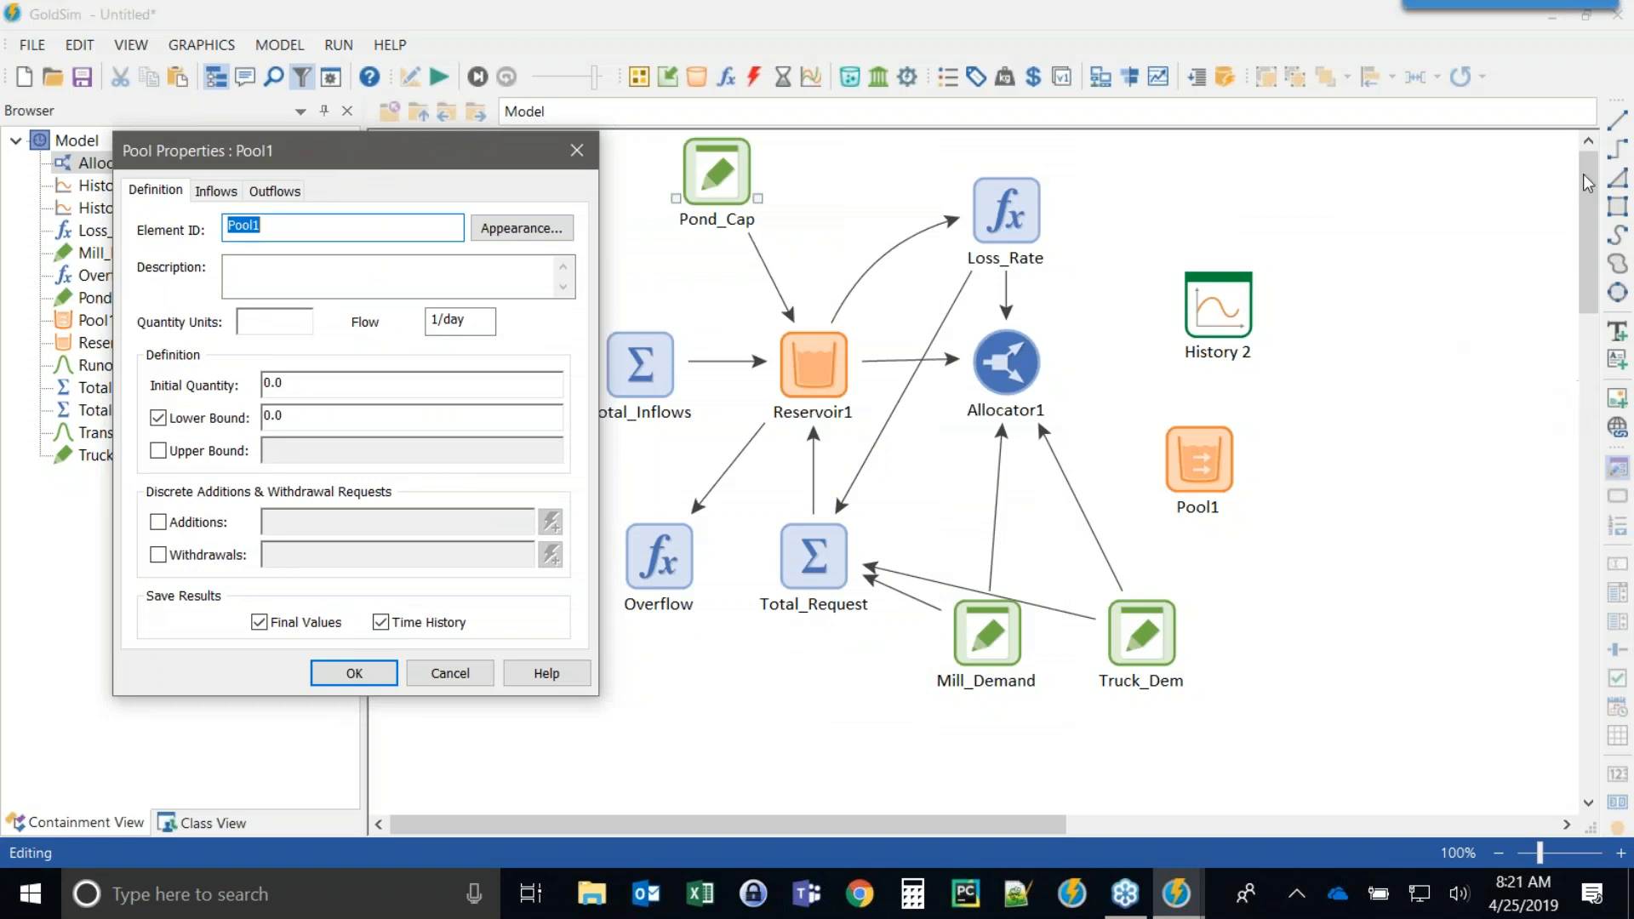
click(1616, 78)
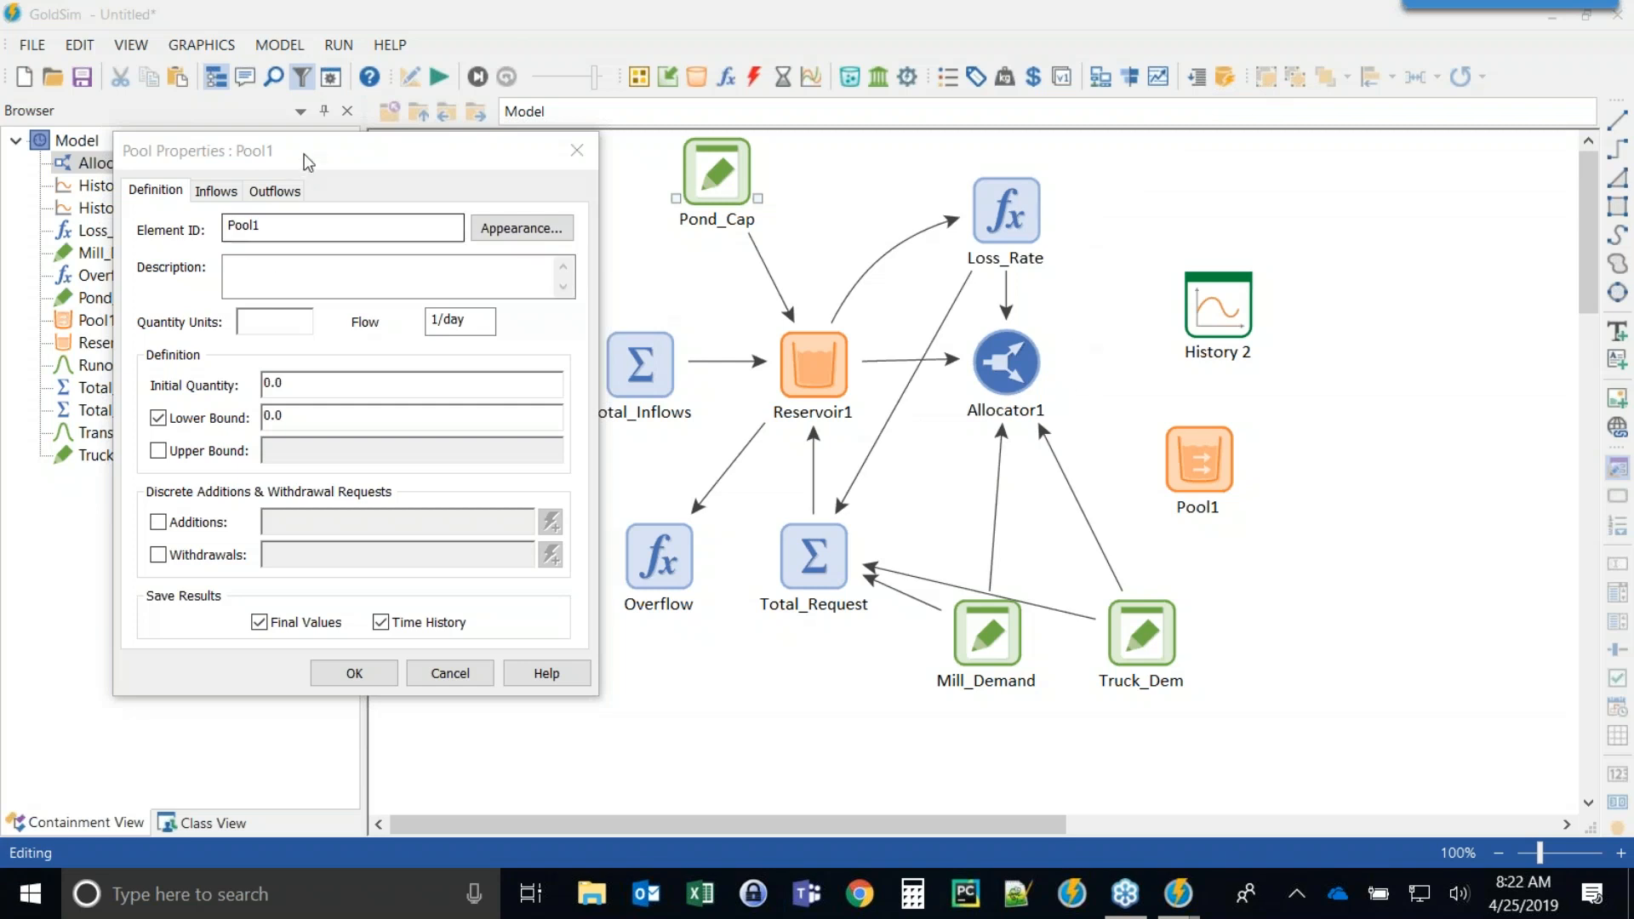
drag(304, 158, 279, 141)
click(269, 214)
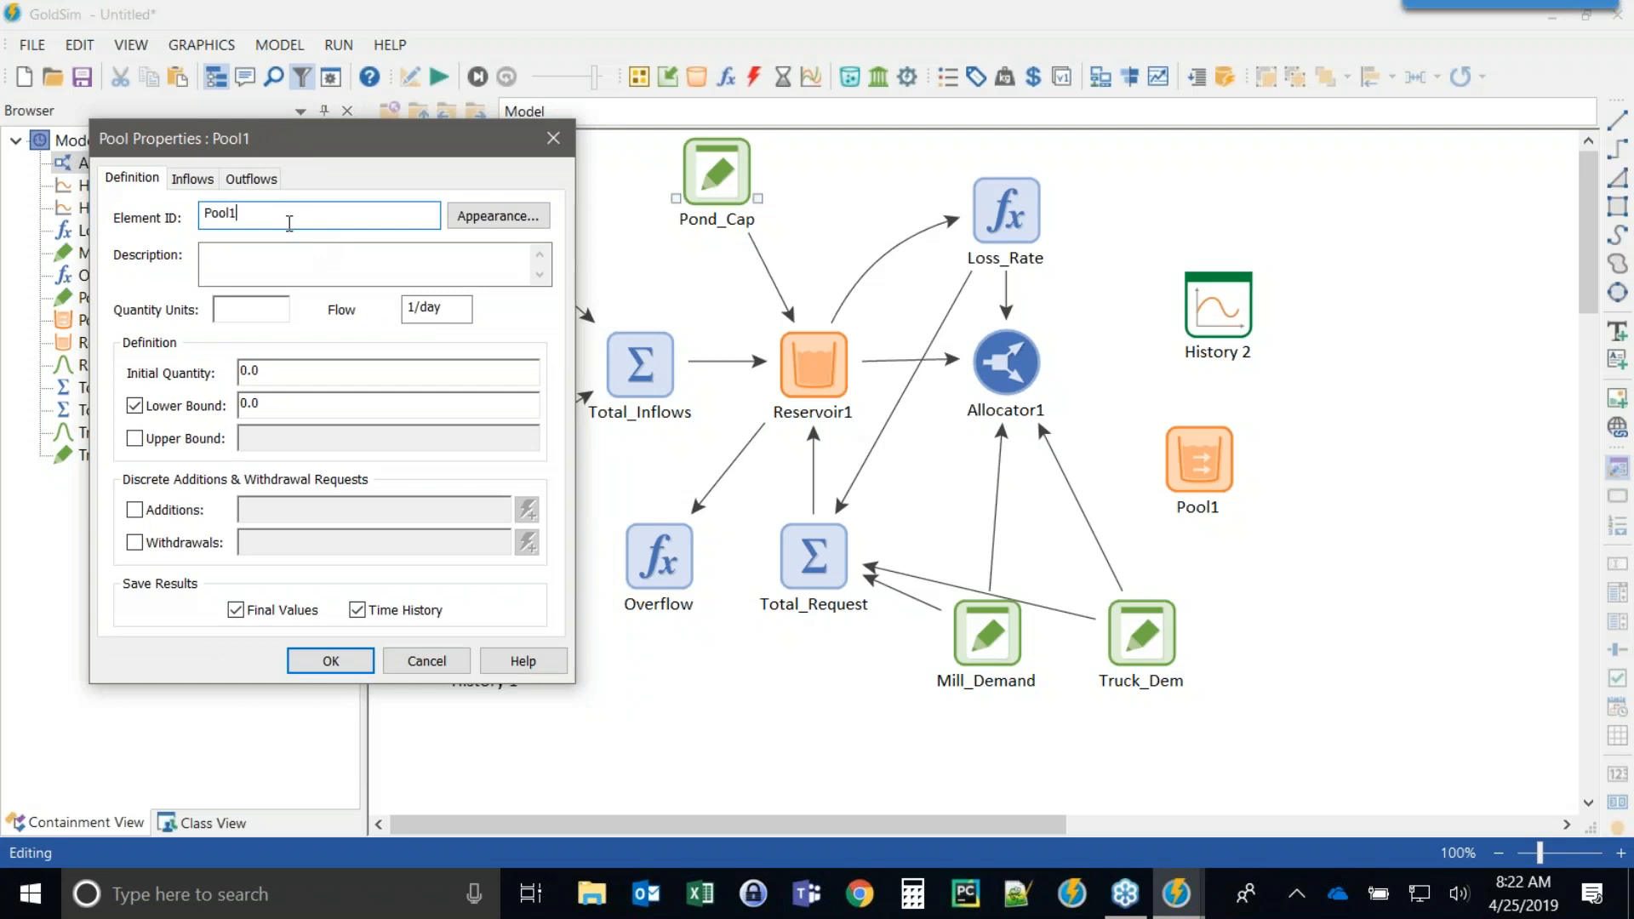
click(329, 660)
click(800, 336)
click(835, 466)
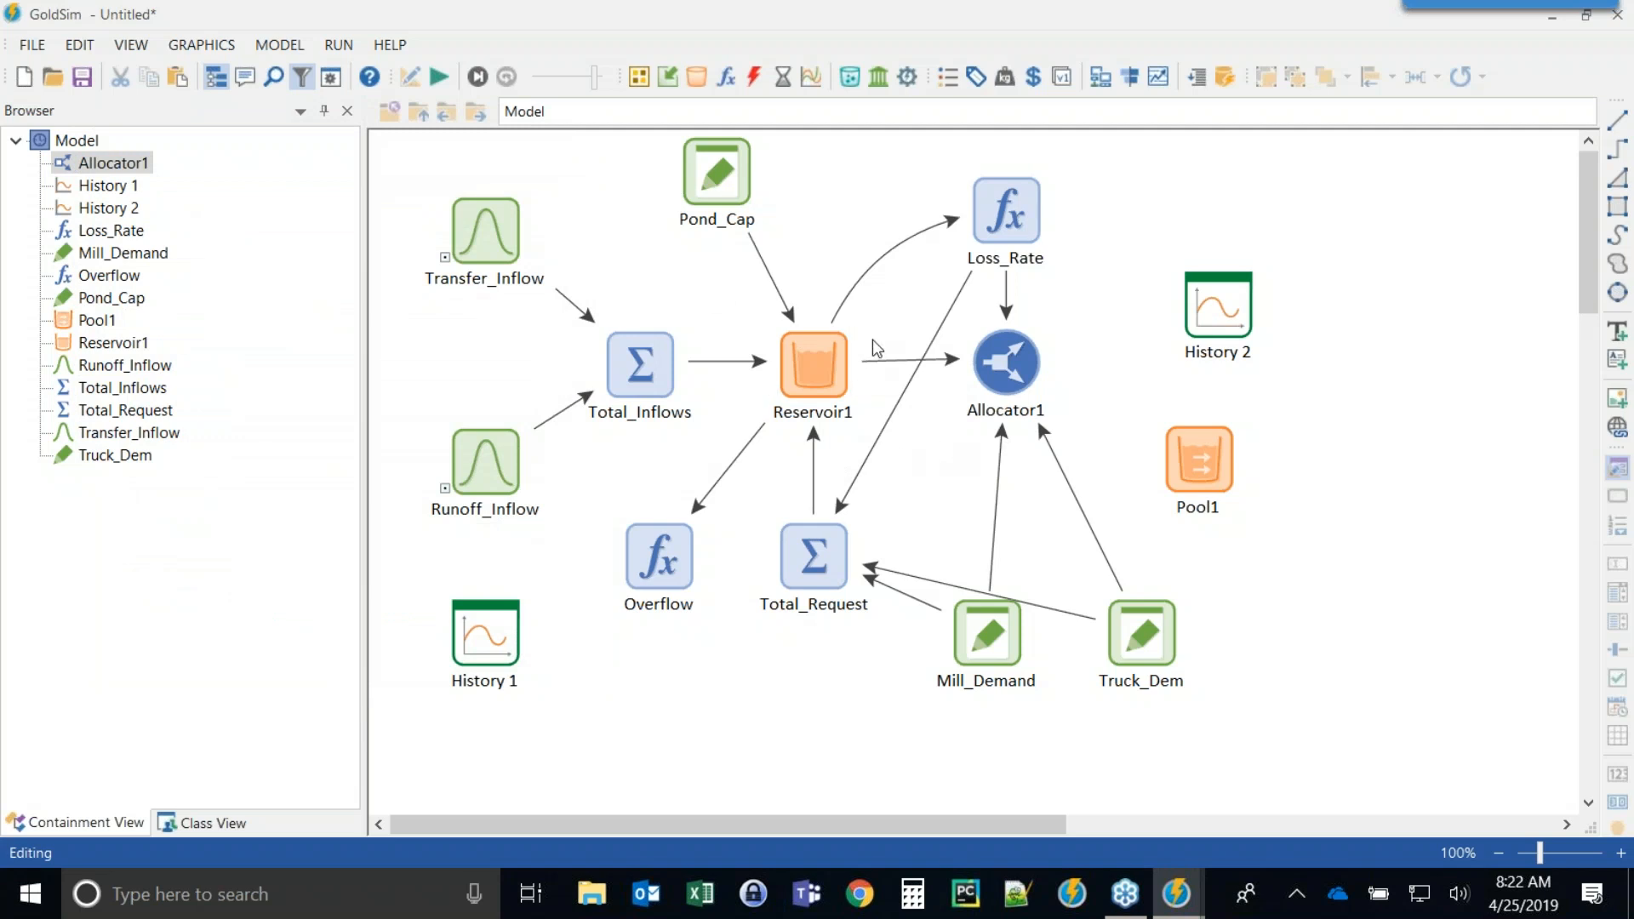
mouse_move(803, 349)
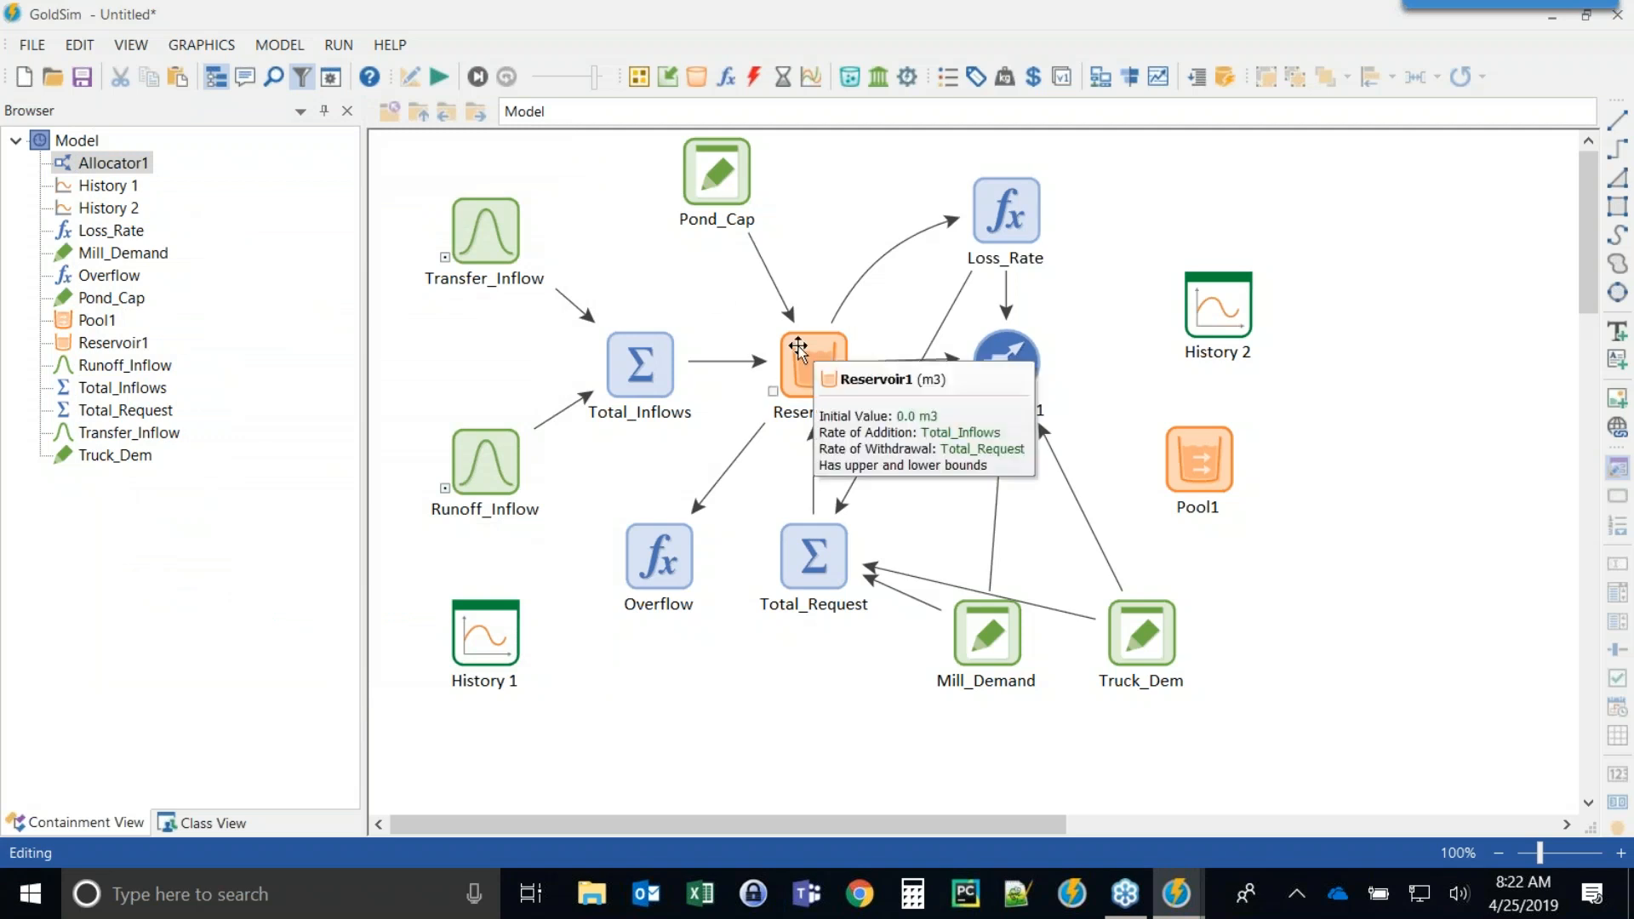
click(644, 377)
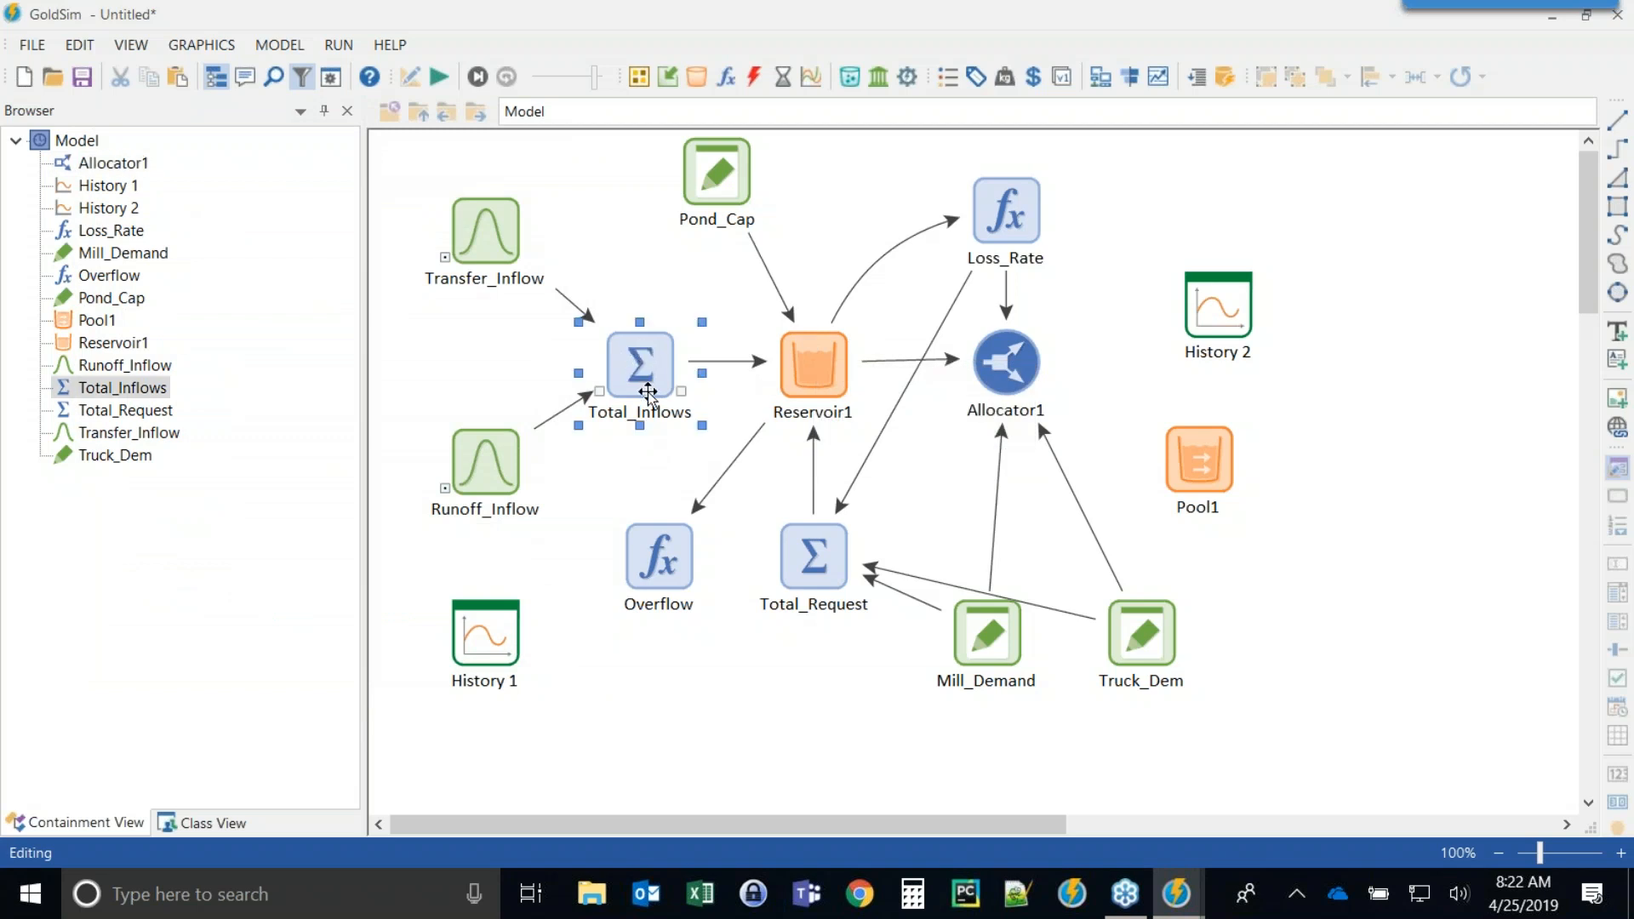
mouse_move(644, 376)
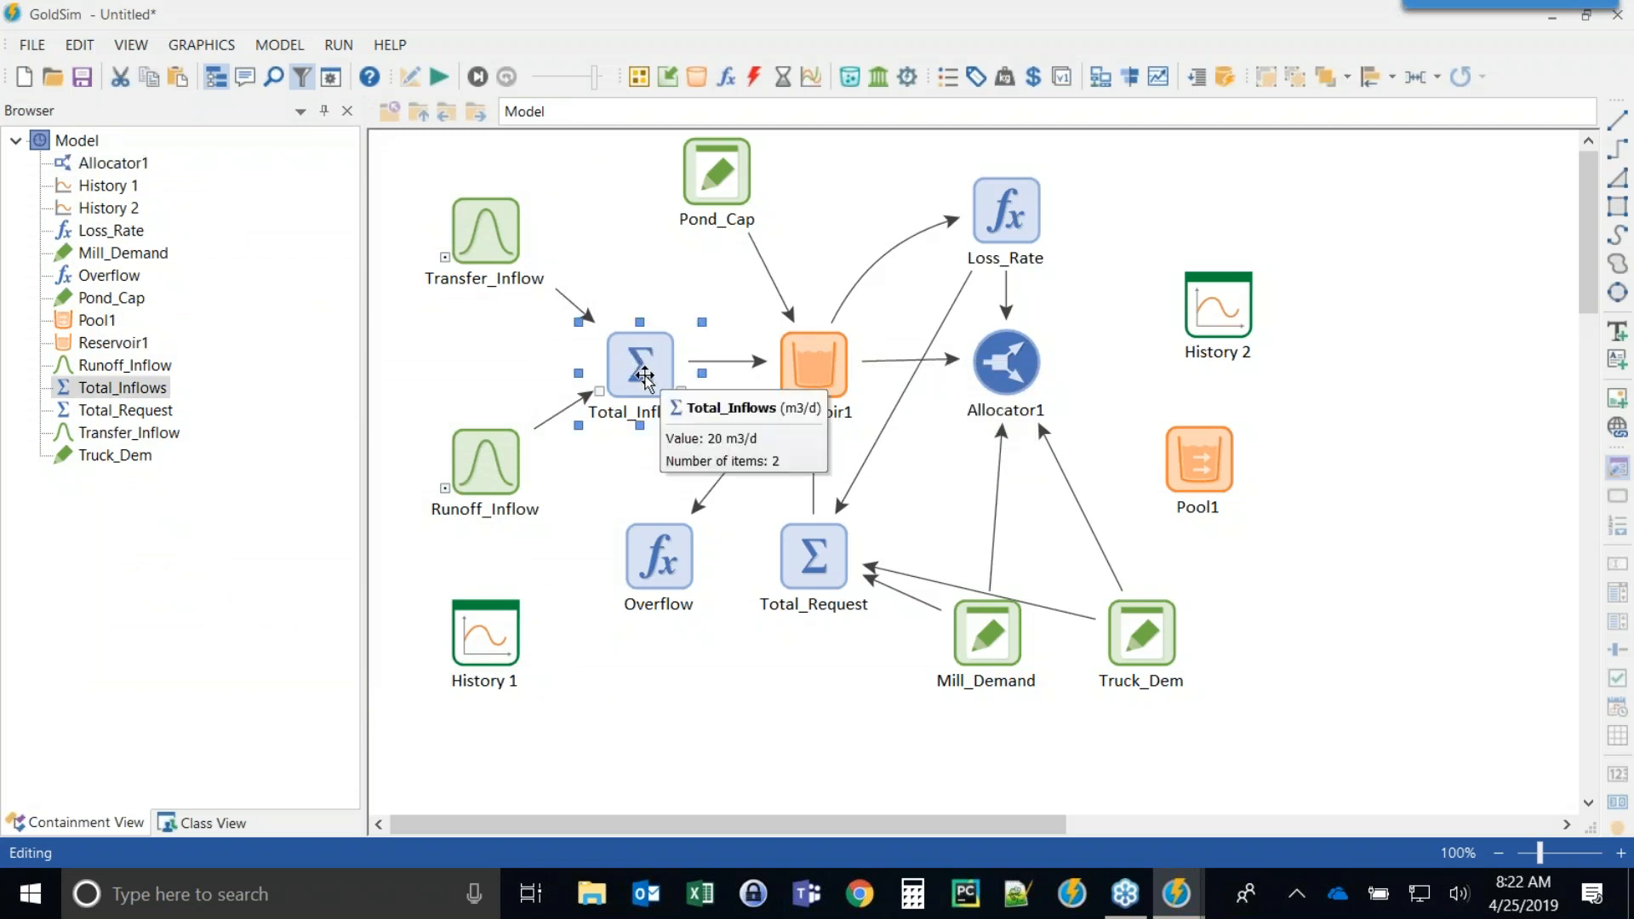
click(1013, 374)
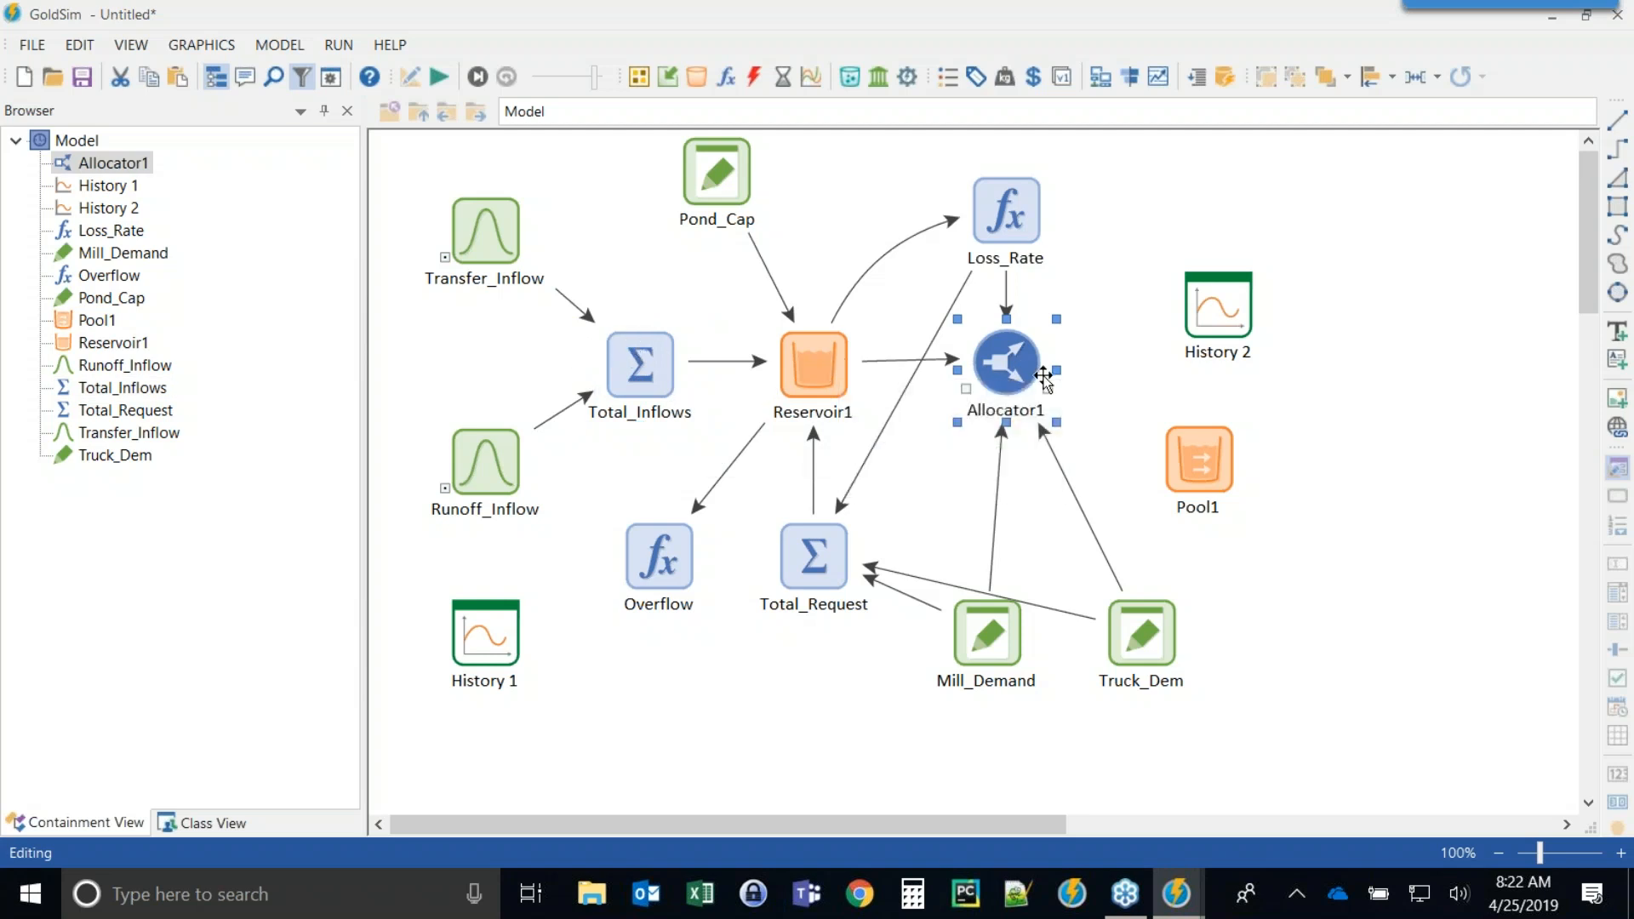
click(1611, 62)
click(1617, 206)
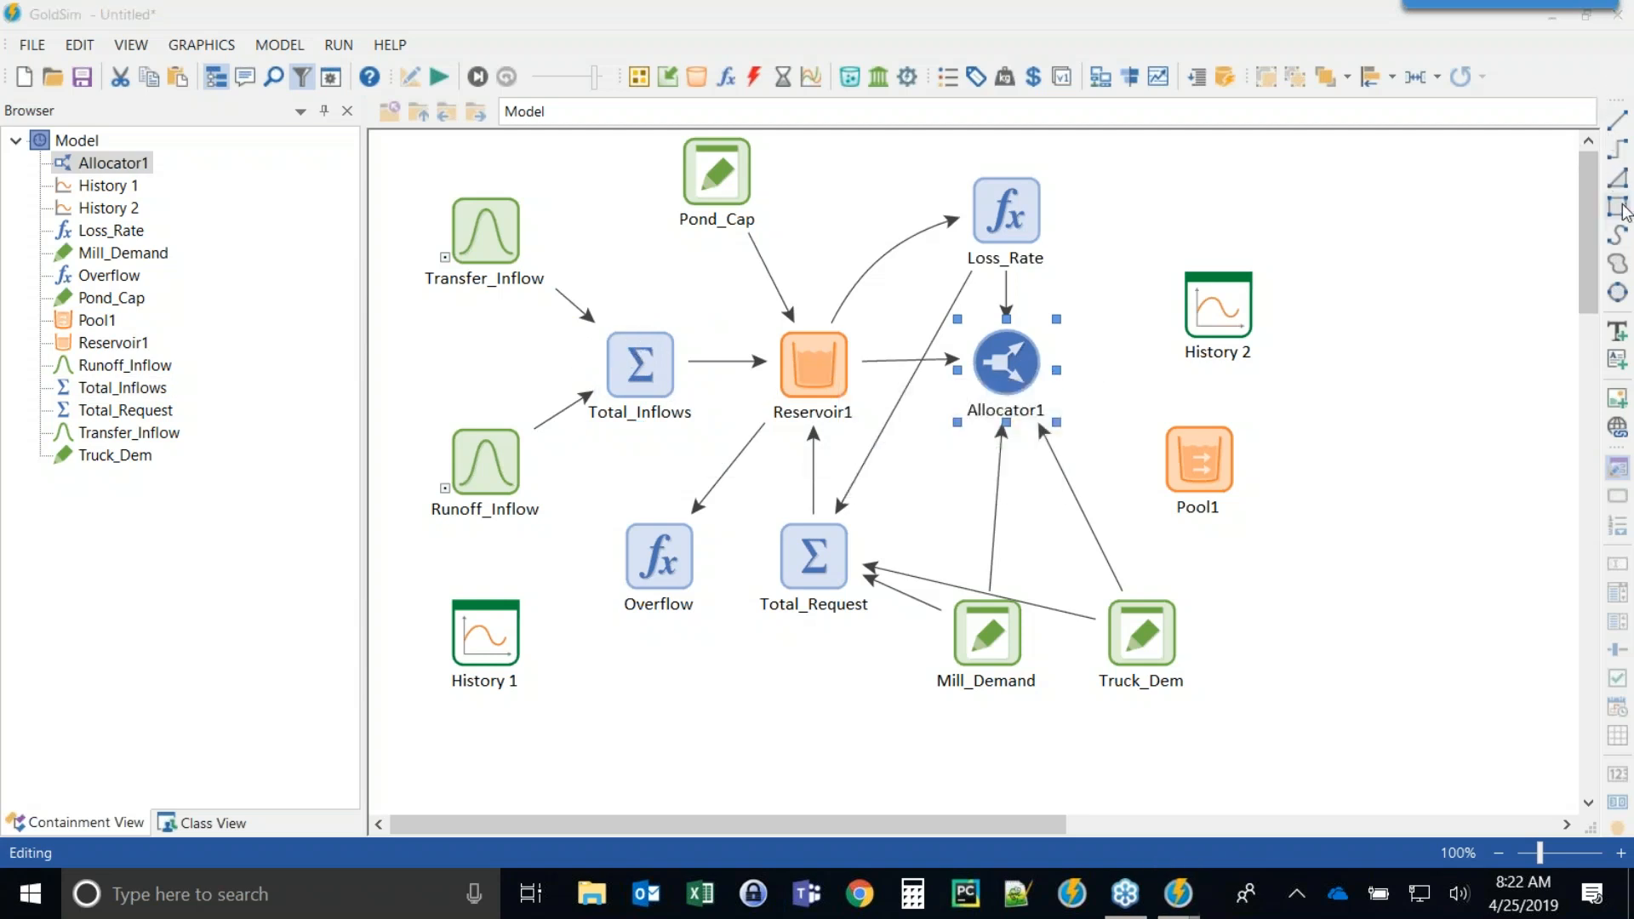
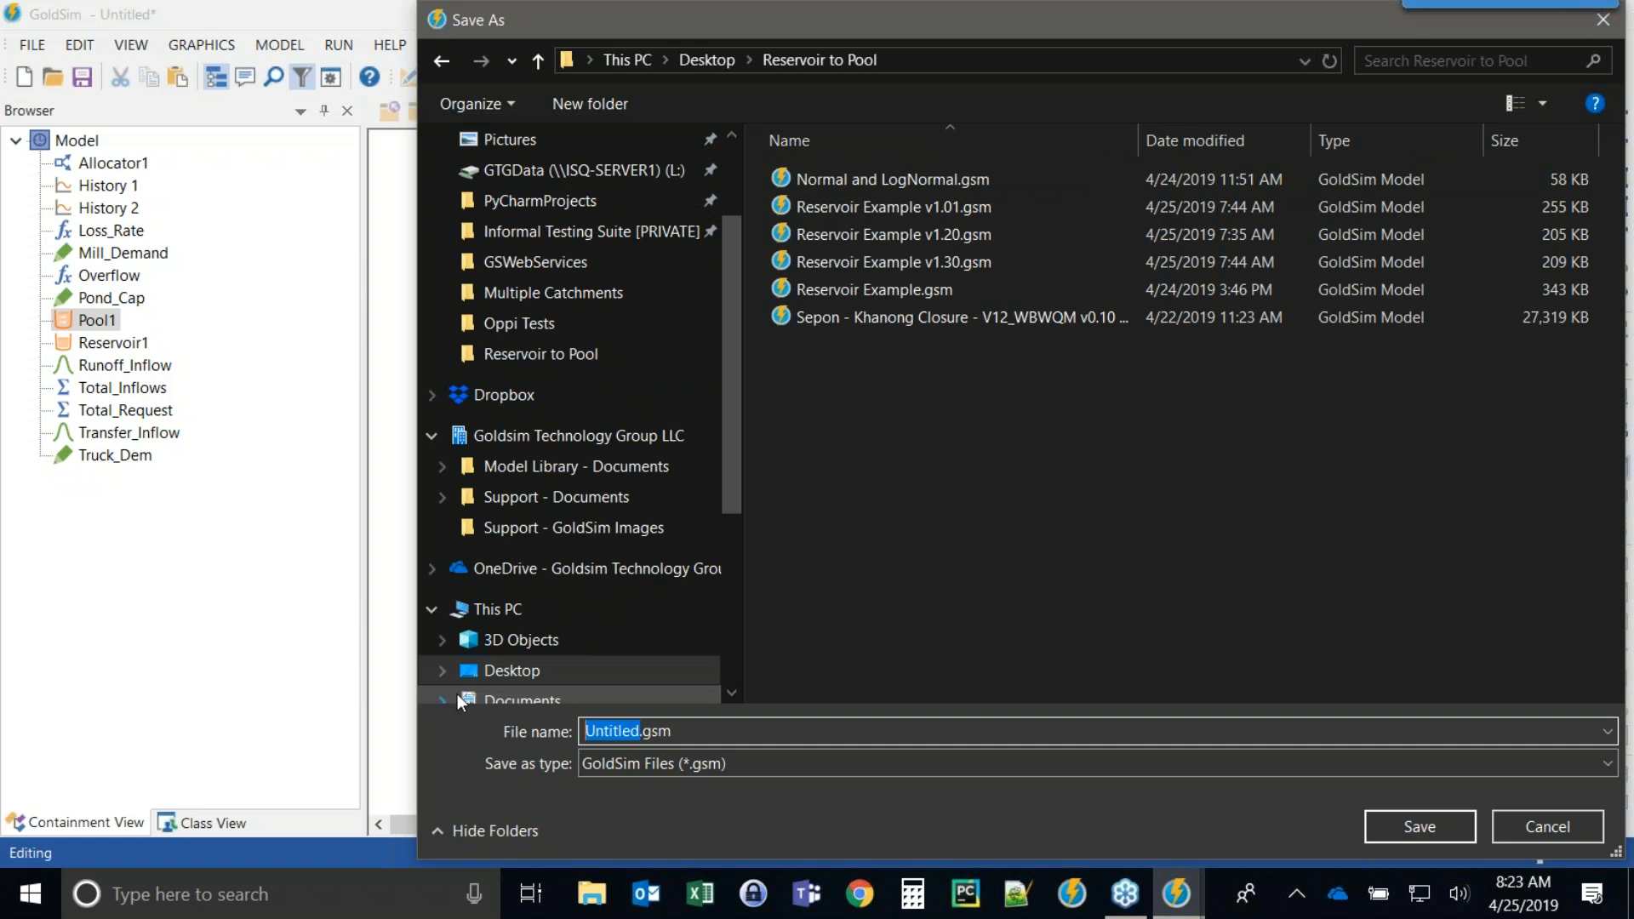
Save the model as "Webinar Reservoir Model.gsm".
text(Reservoir Mo)
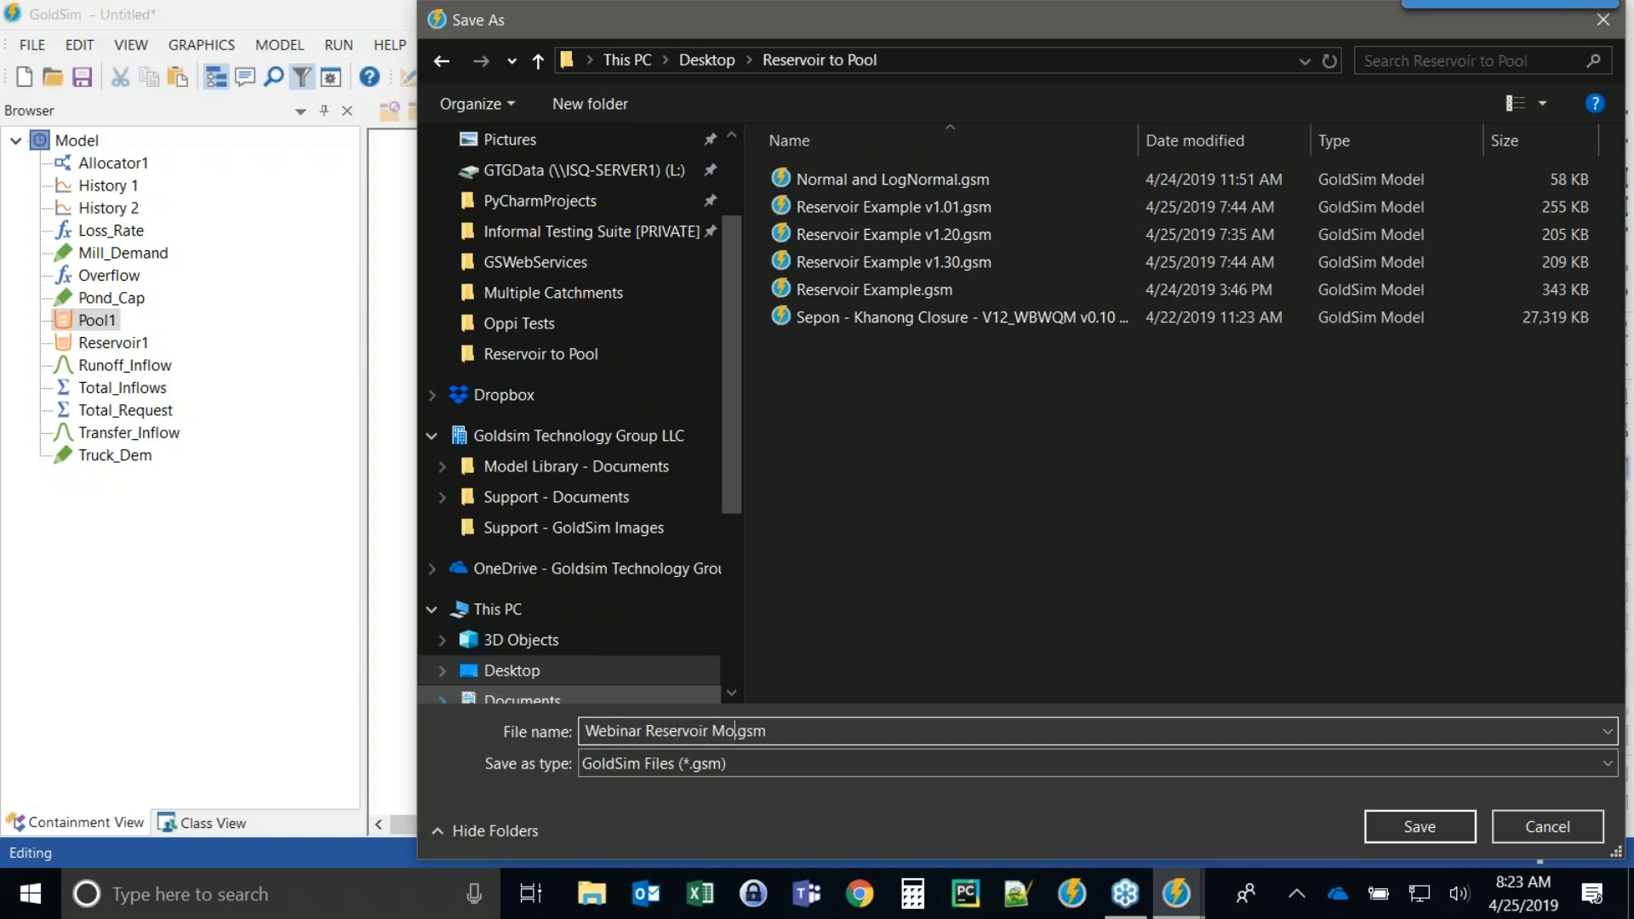
text(del)
key(Return)
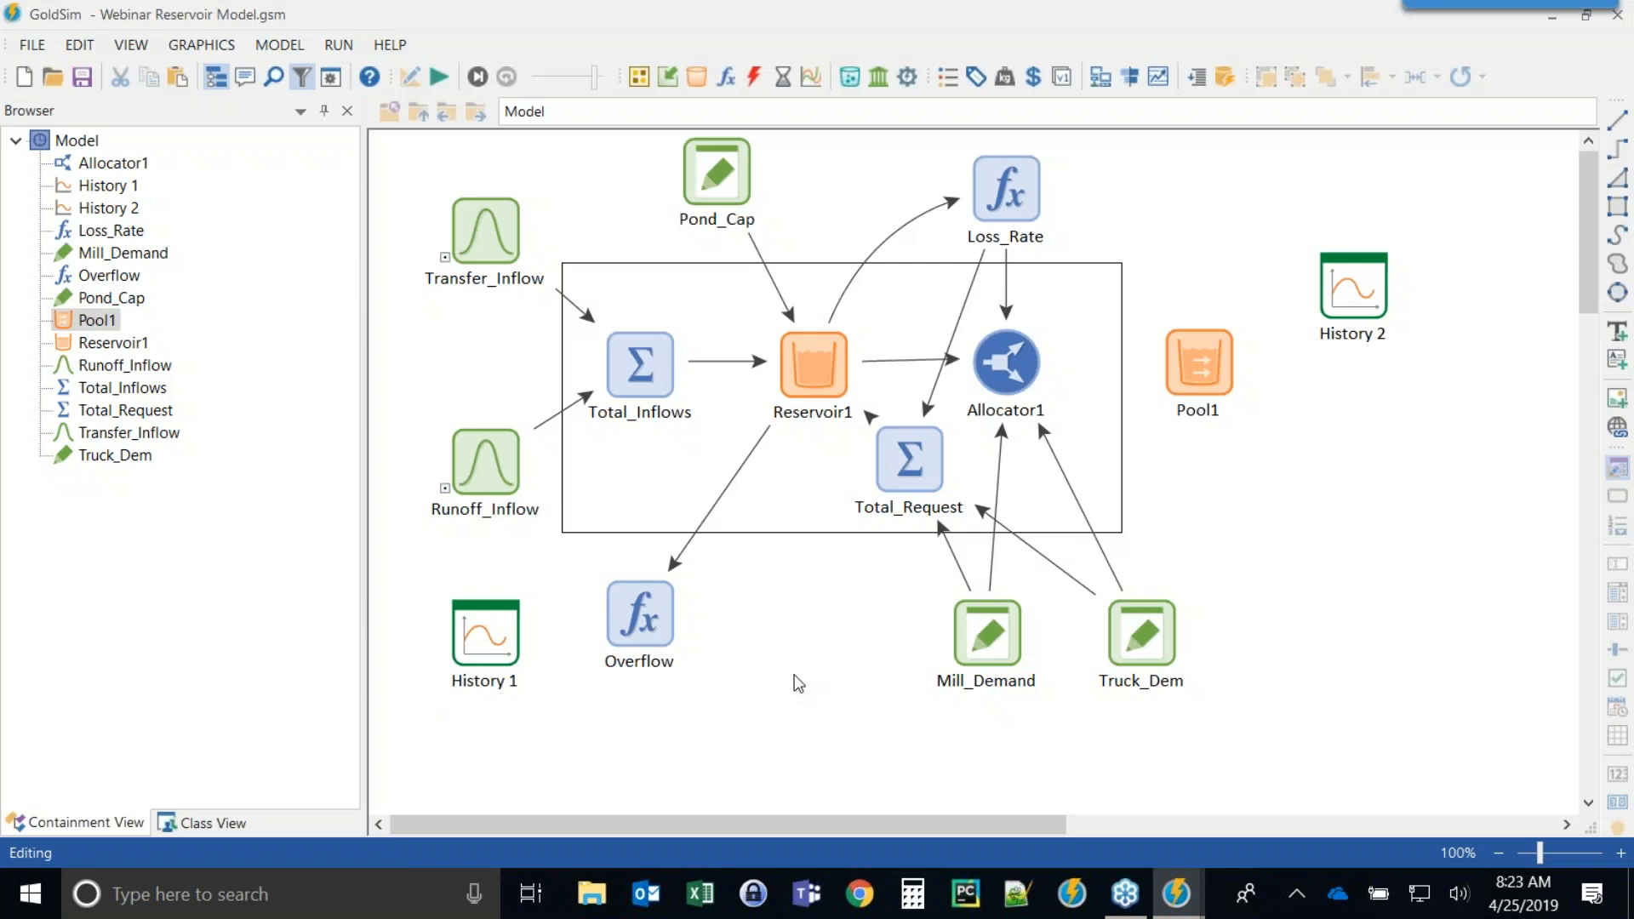
Save a copy of the model under the name "Webinar Pool Model.gsm".
click(34, 46)
click(78, 196)
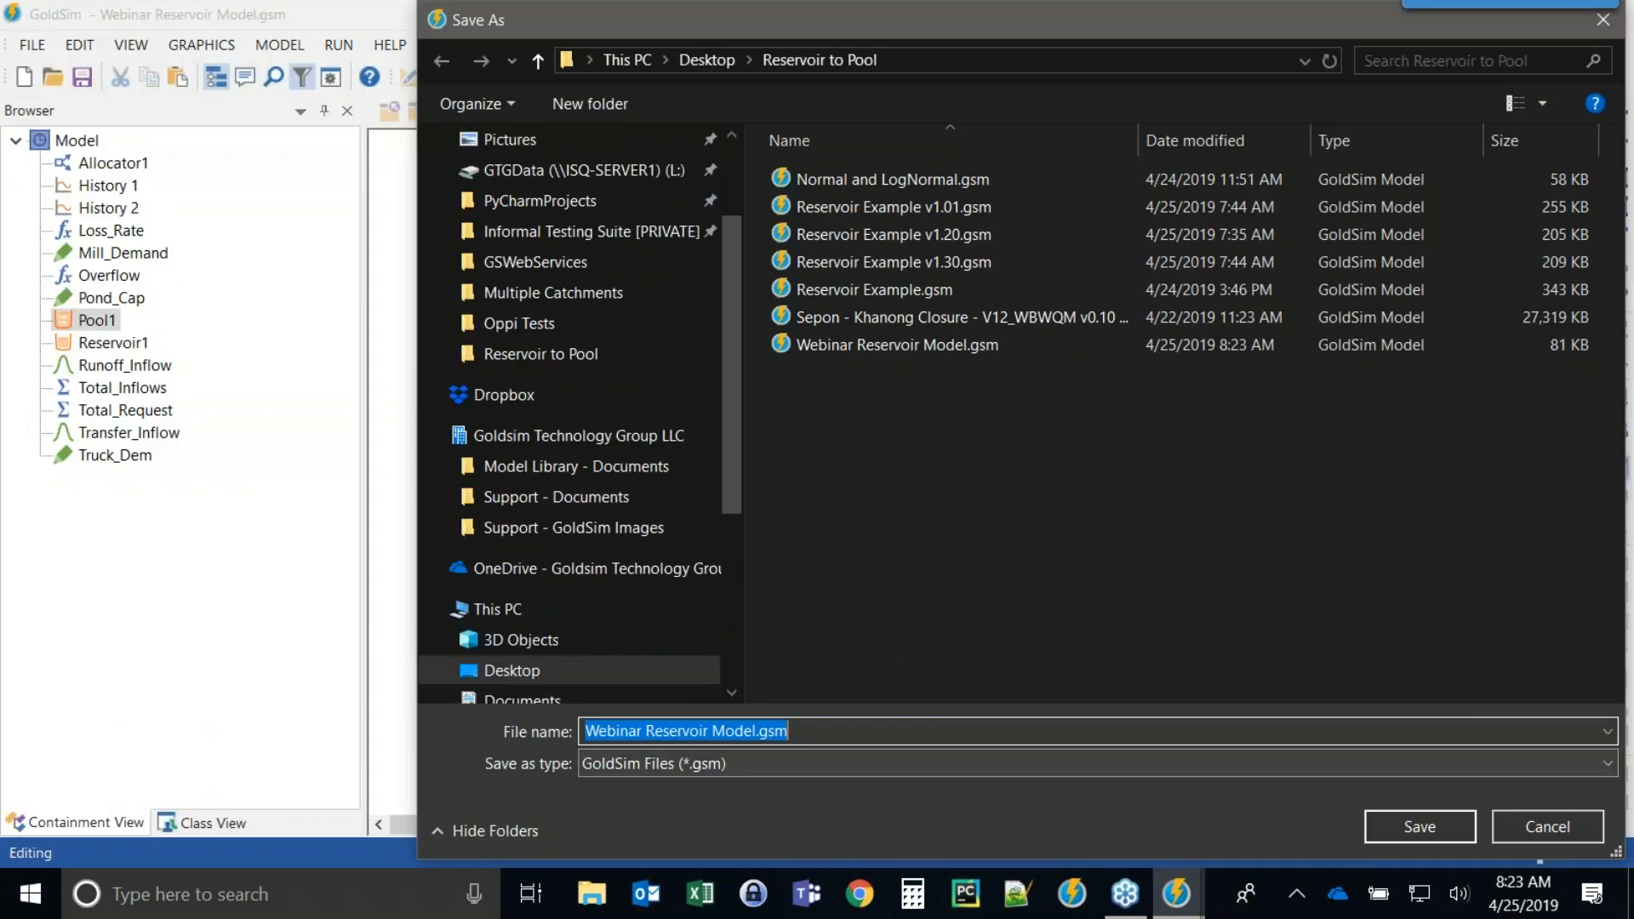
click(703, 732)
double_click(707, 732)
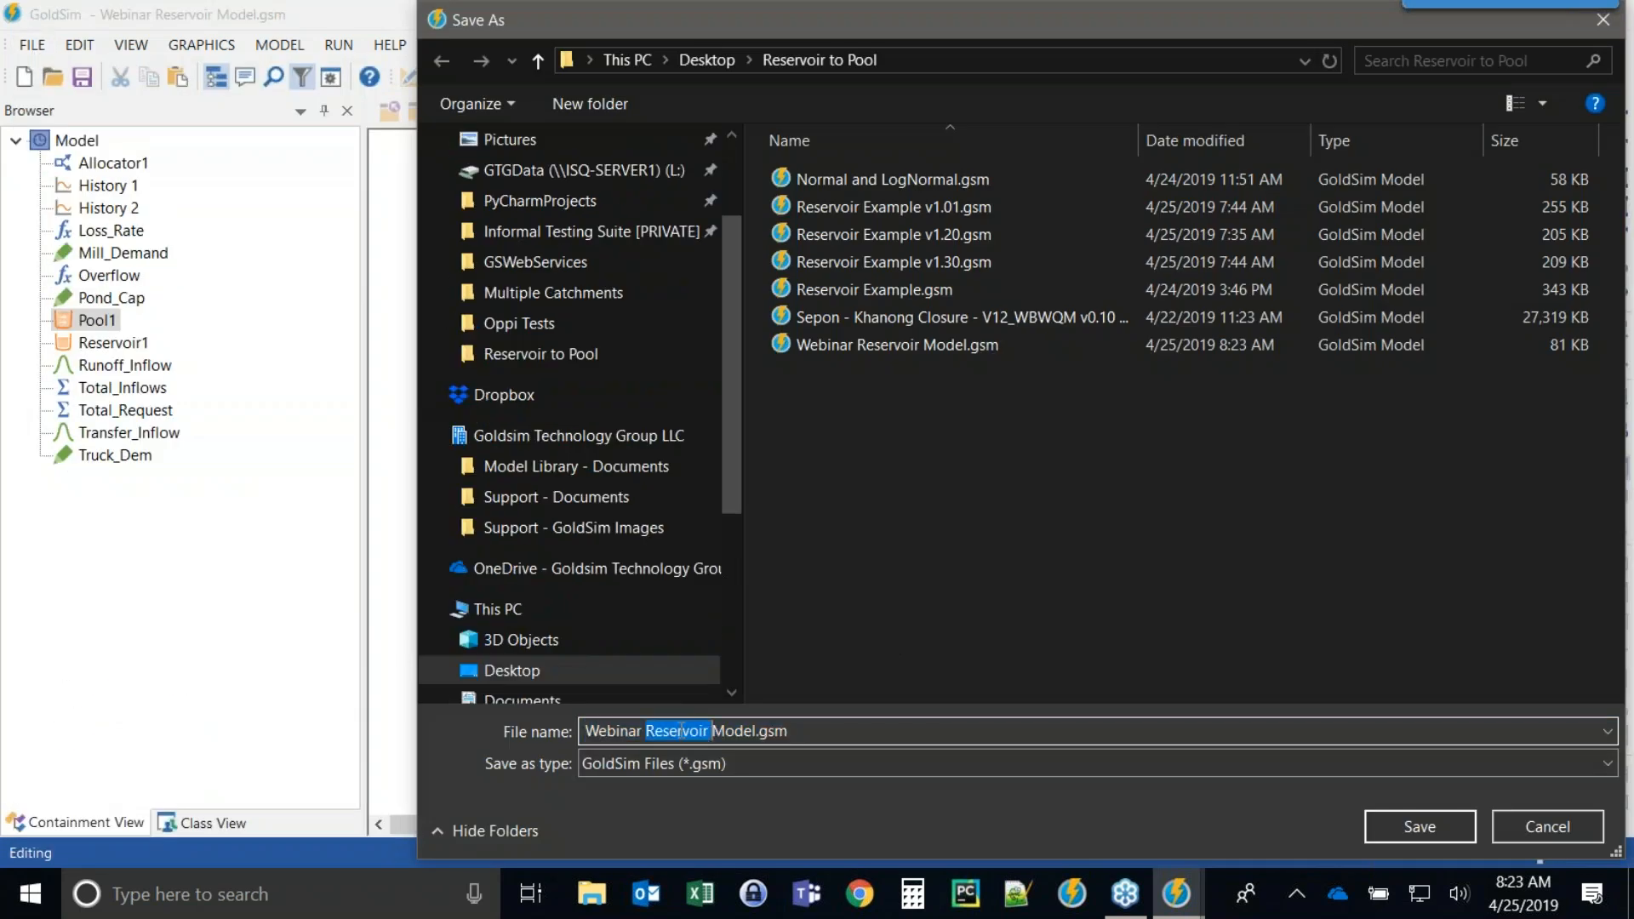
text(Pool)
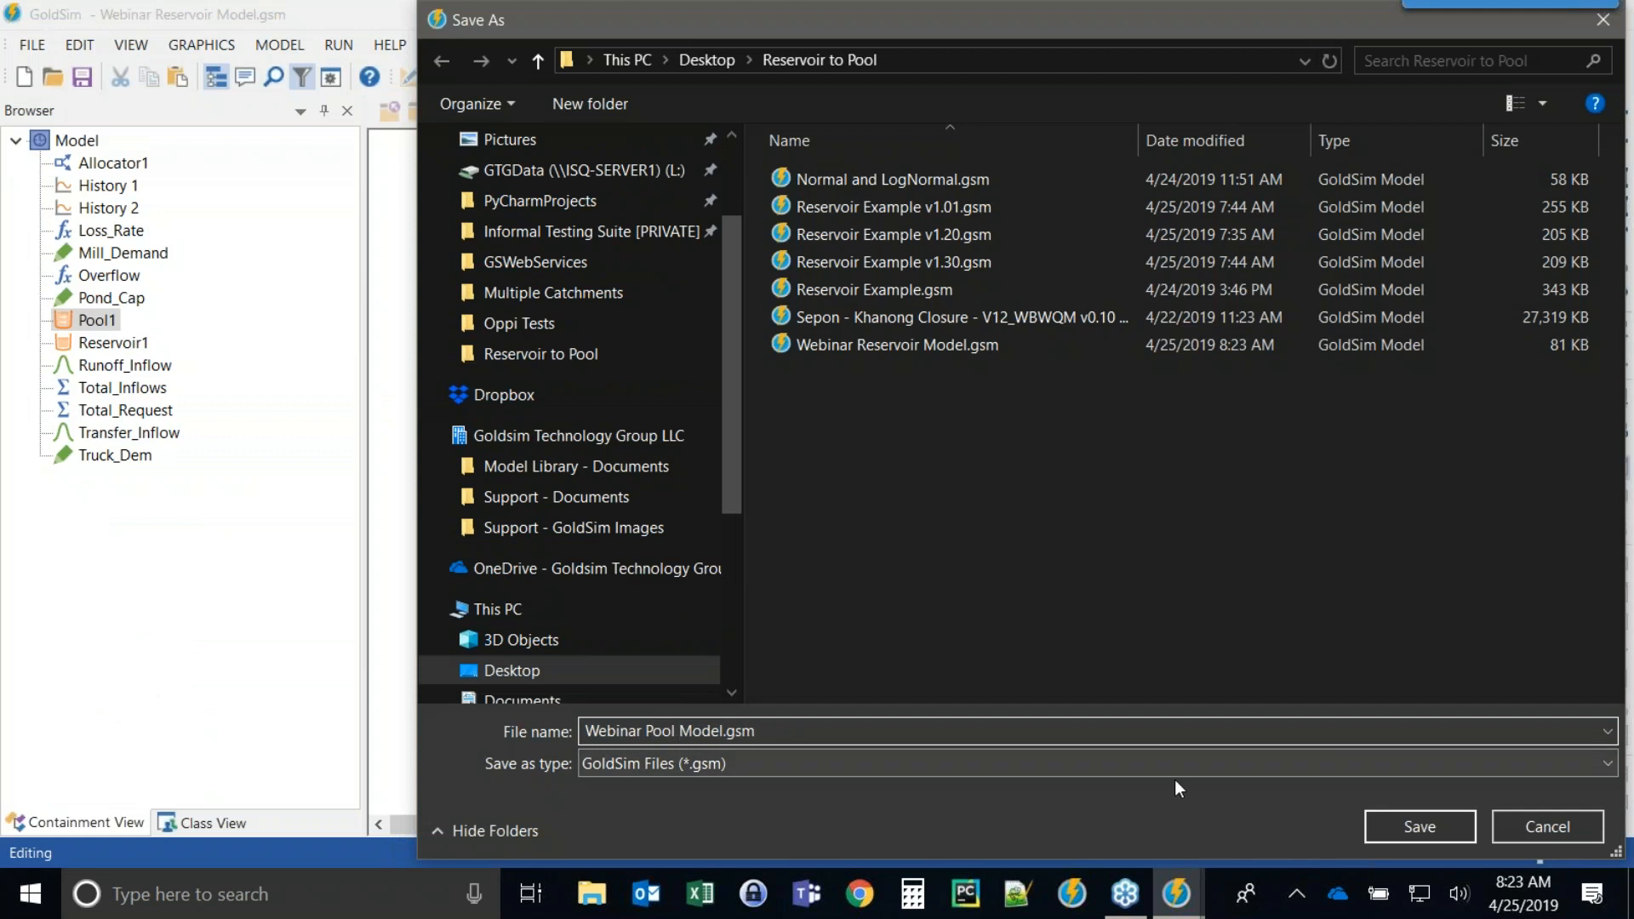
click(1402, 826)
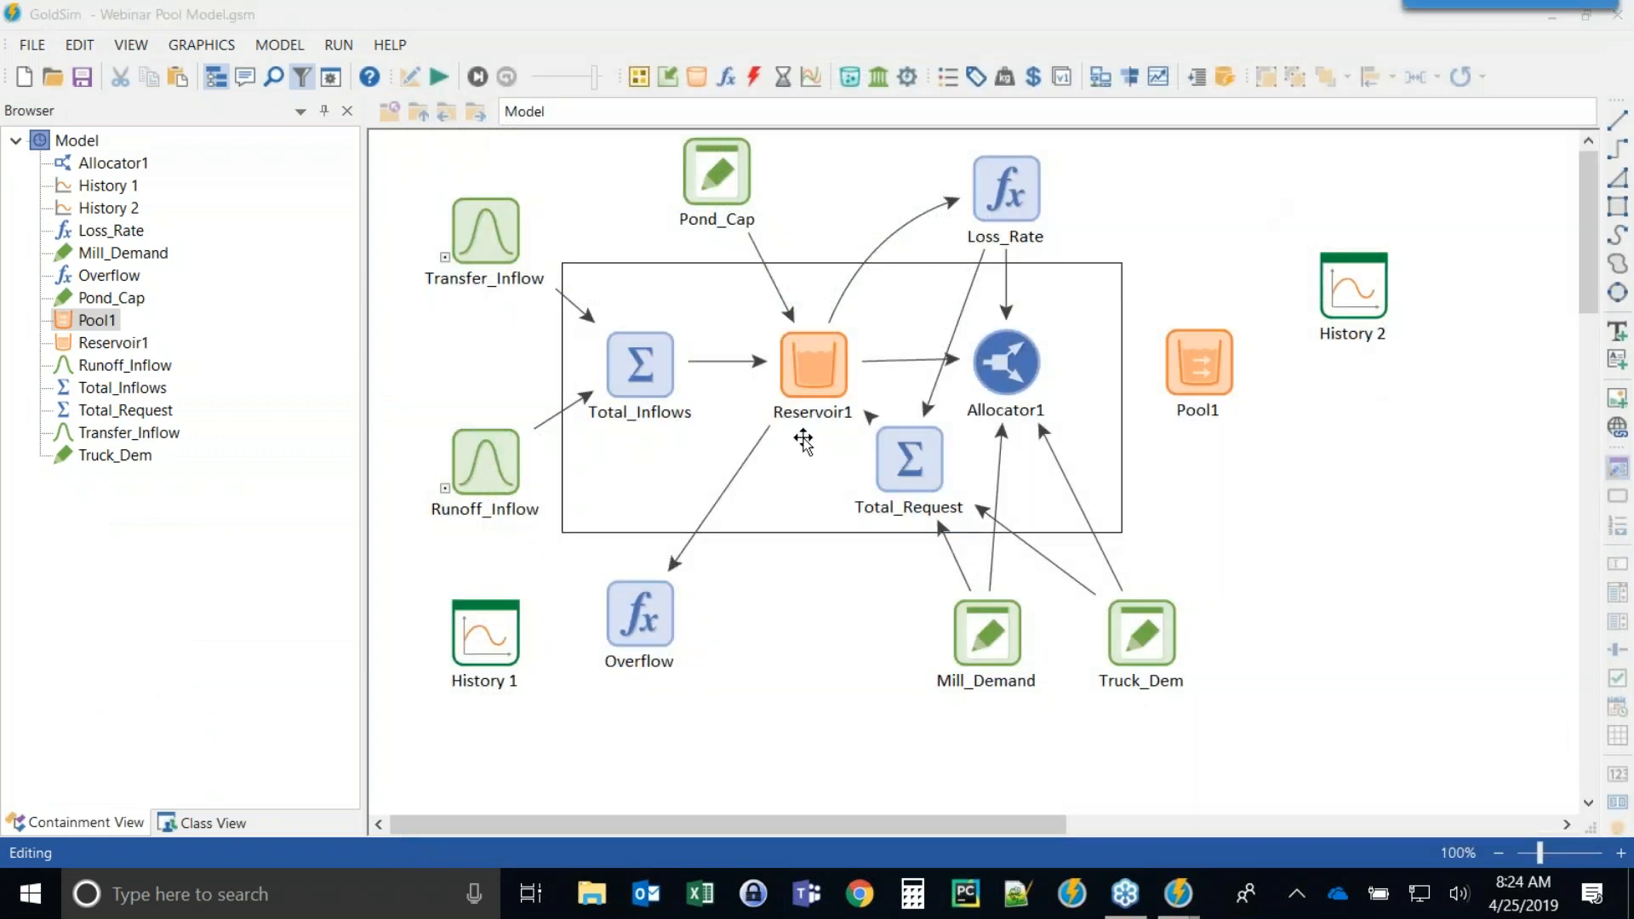
Narrow the browser panel to widen the model canvas and move History 2 higher on the canvas.
click(1266, 539)
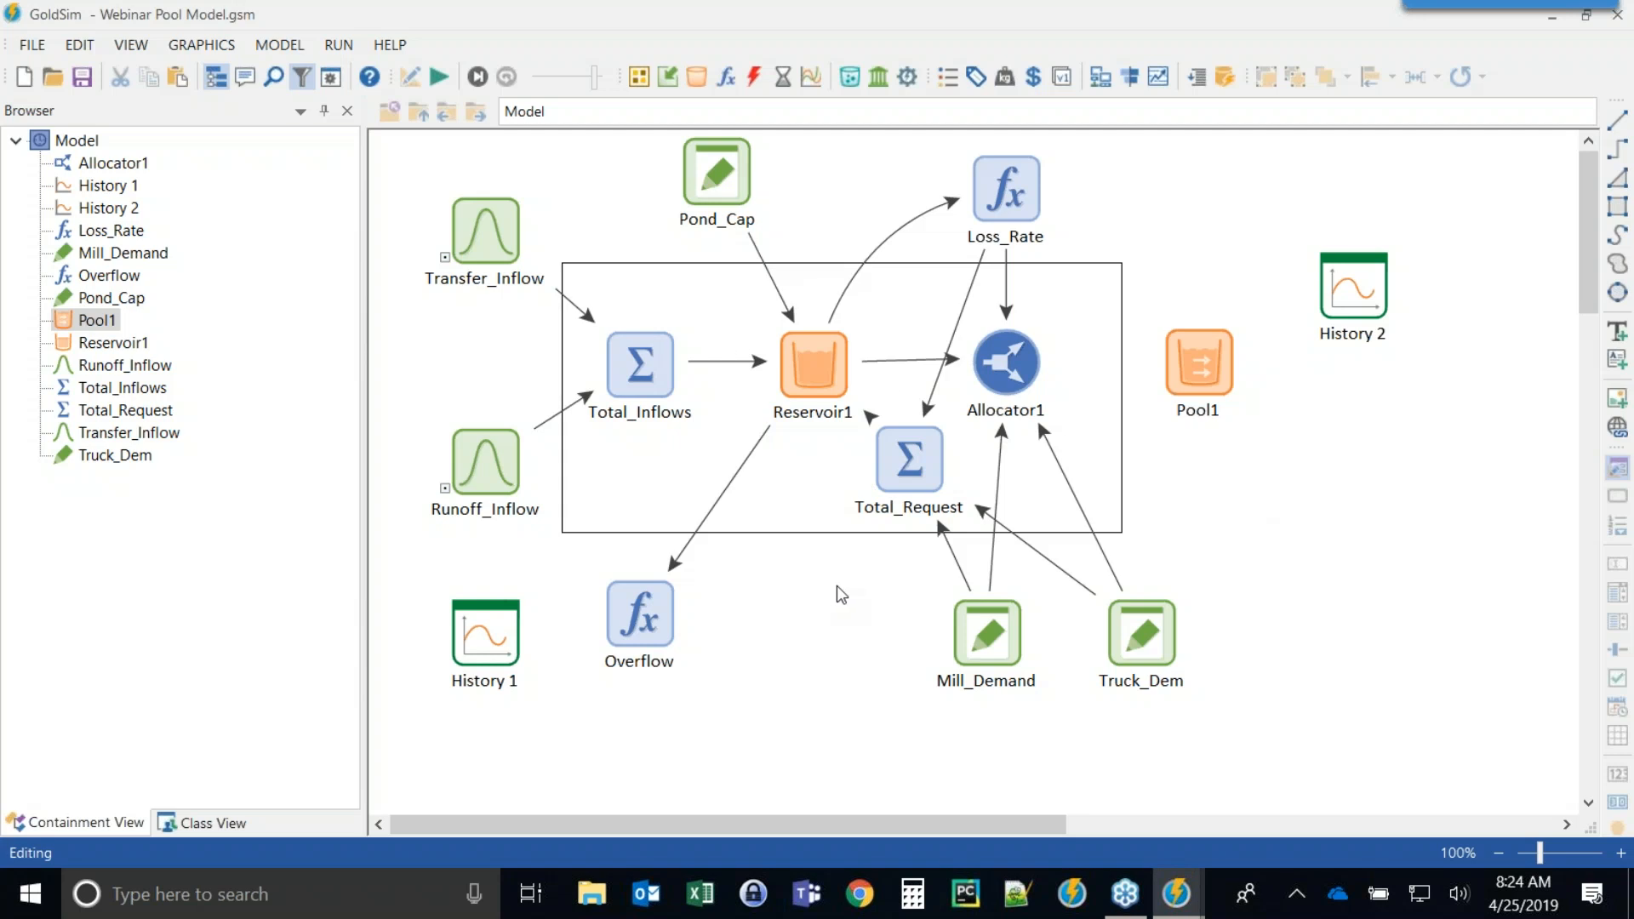
drag(363, 383, 247, 378)
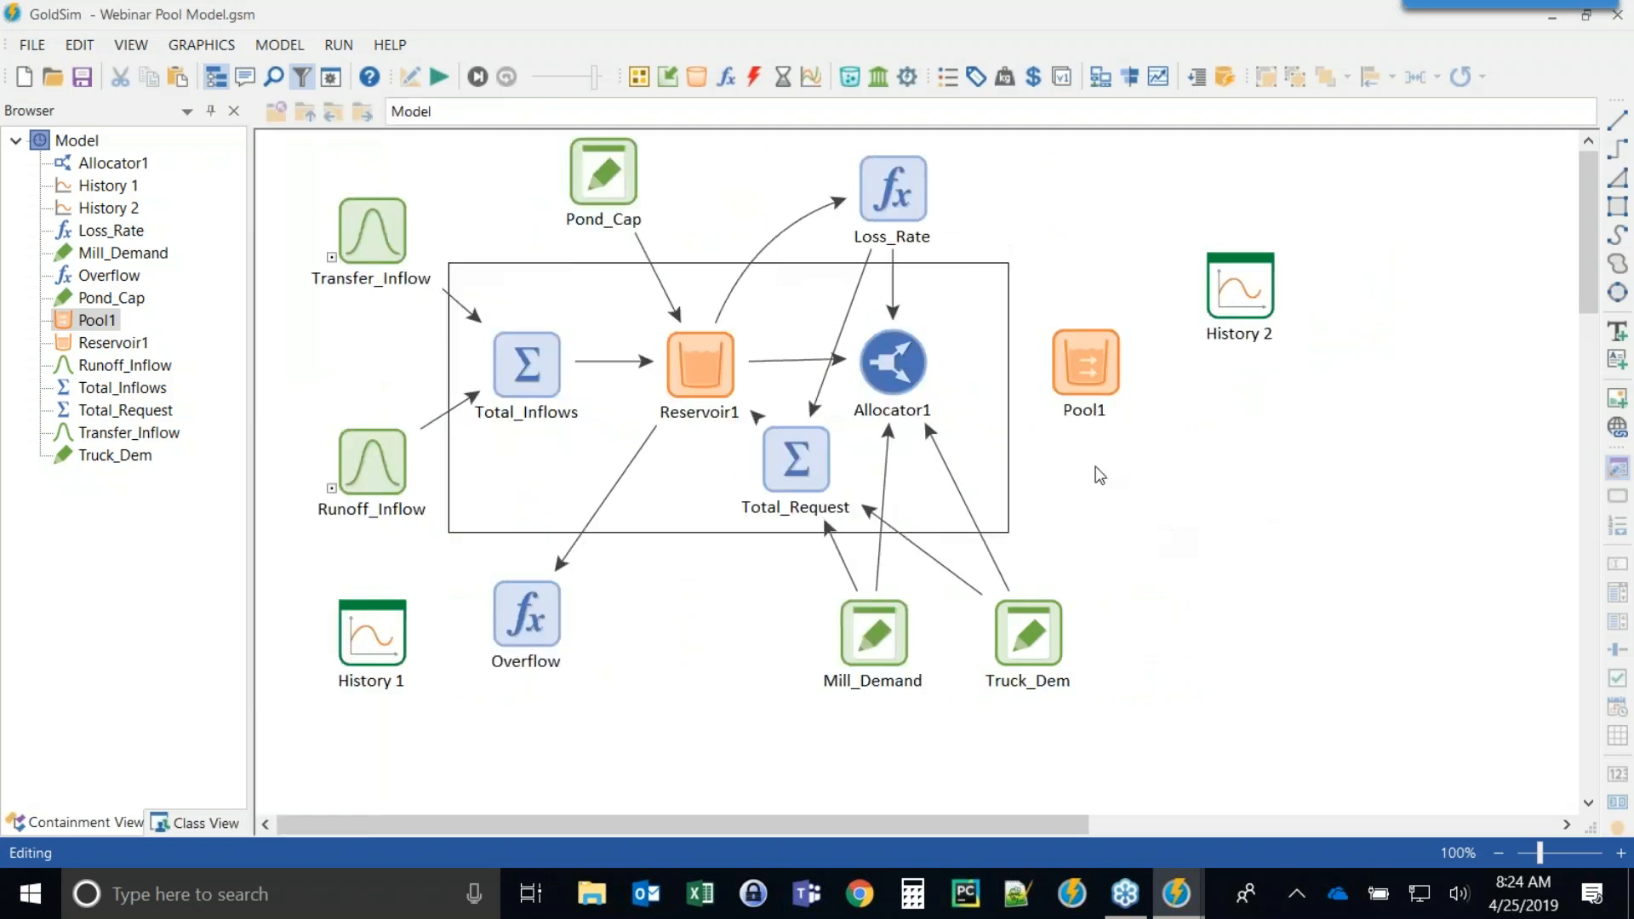
drag(1221, 296, 1297, 219)
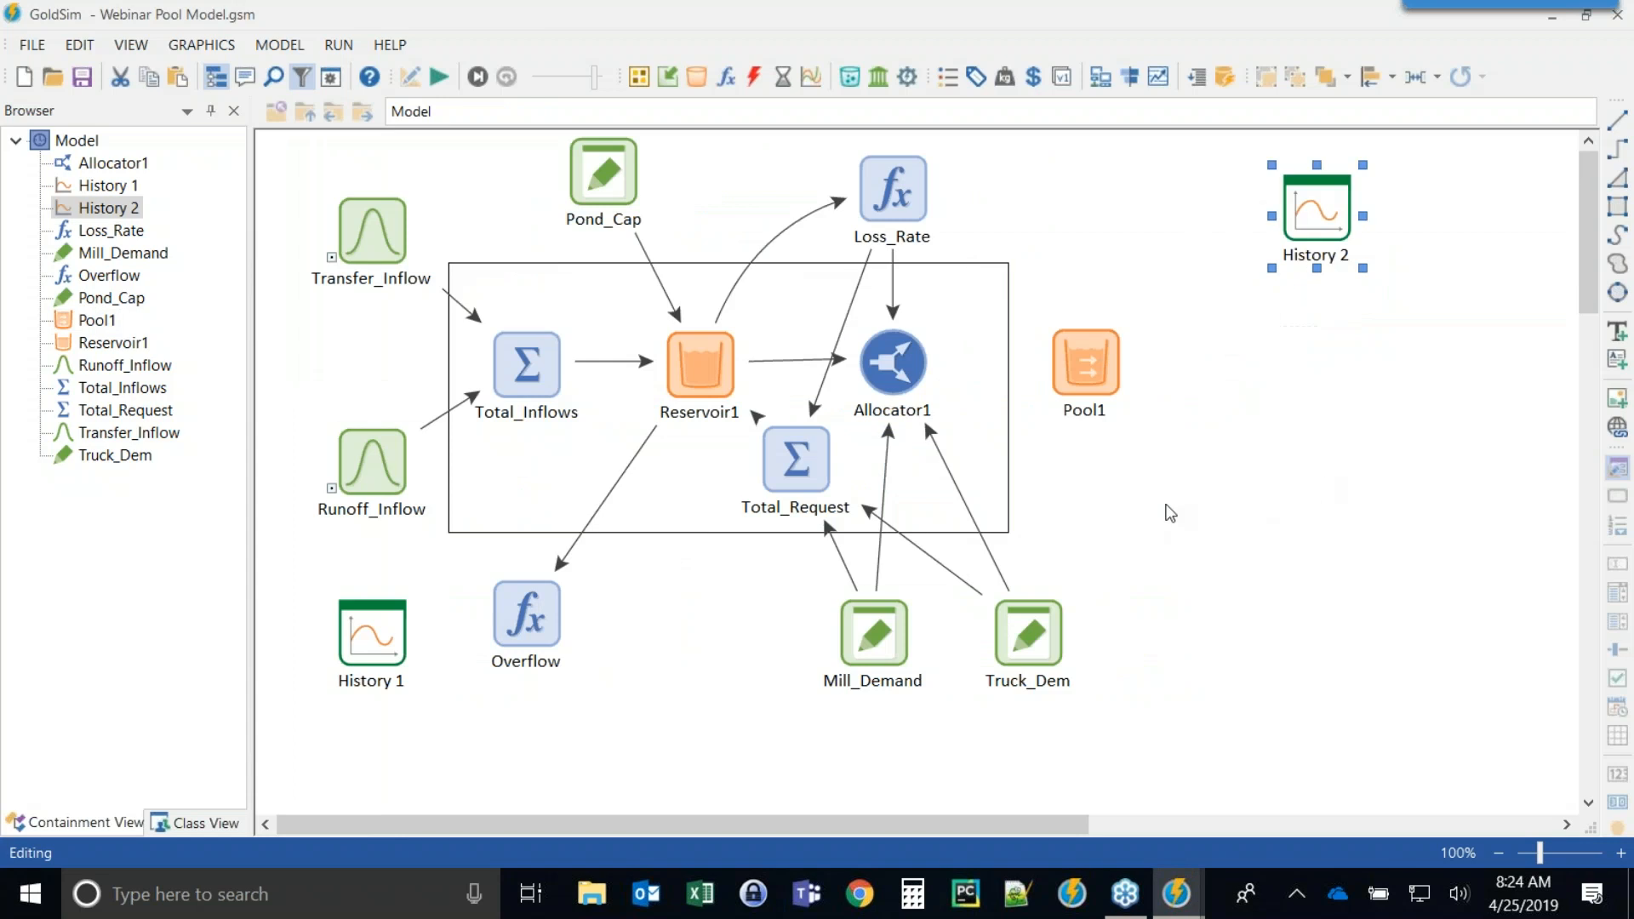
drag(1078, 352, 1074, 300)
mouse_move(707, 346)
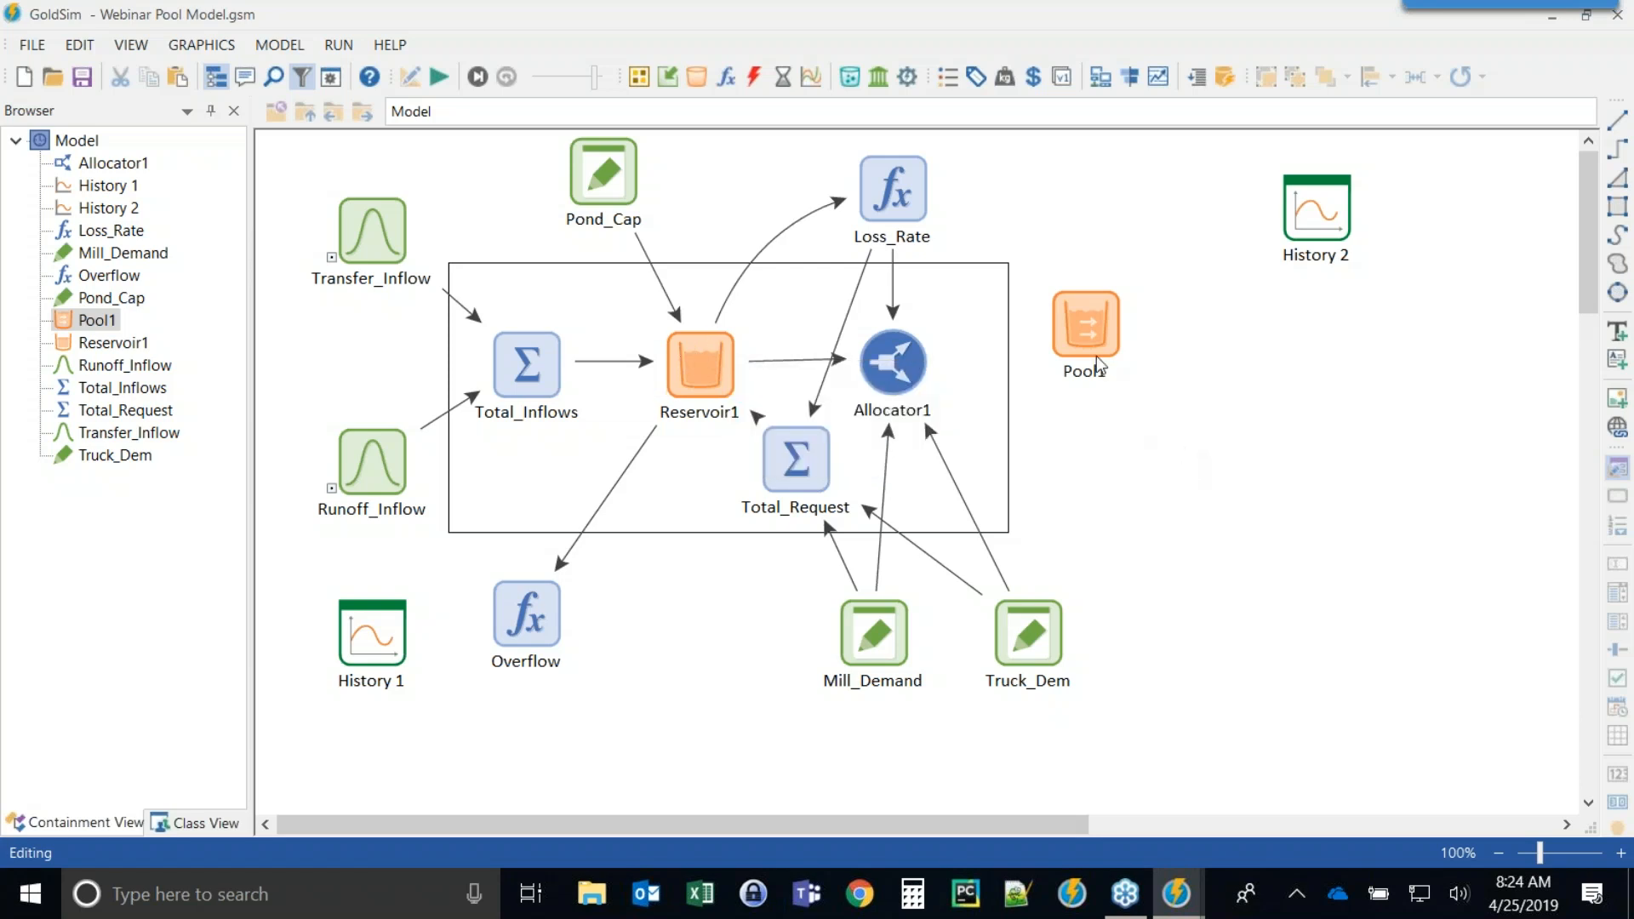
drag(1098, 328, 1098, 388)
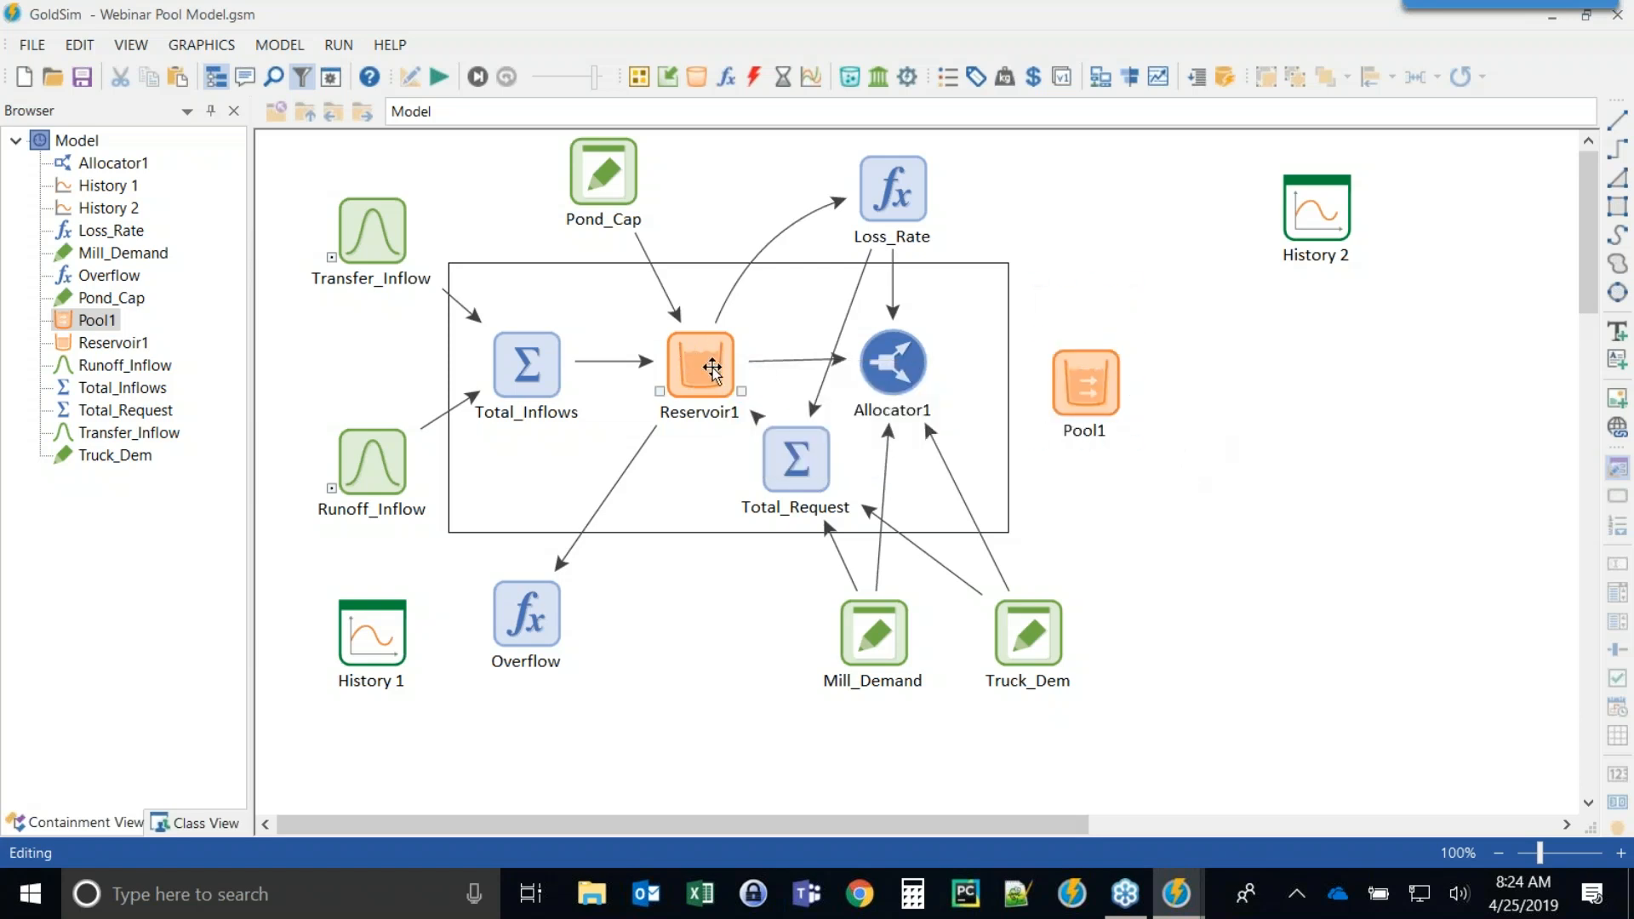
mouse_move(763, 403)
drag(1088, 400, 1076, 375)
click(1163, 549)
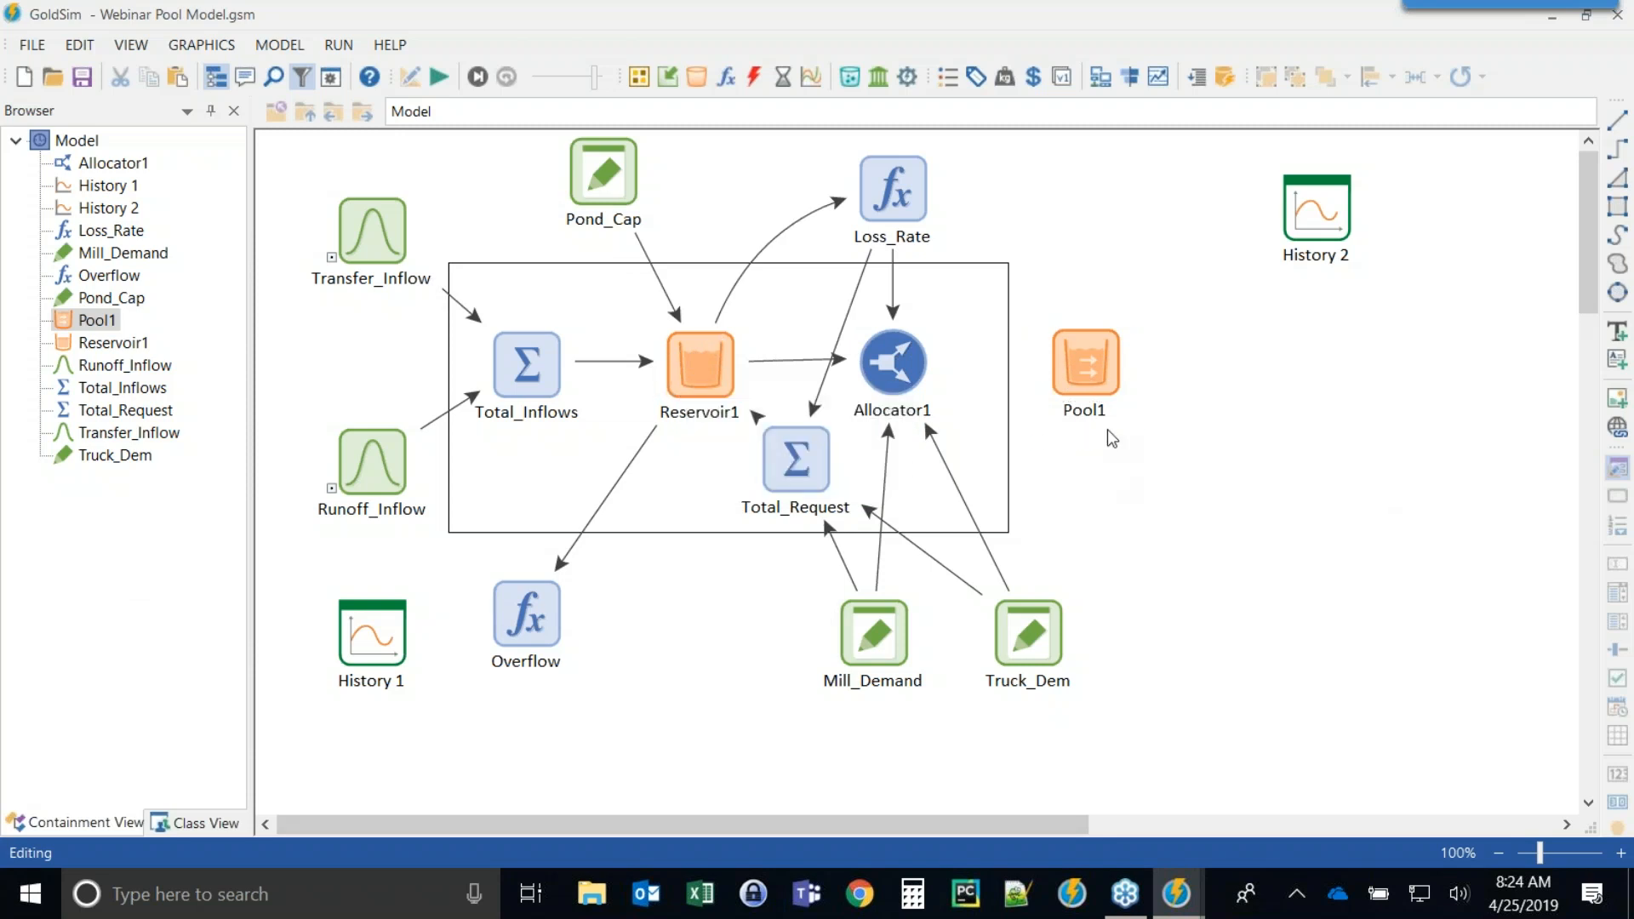
Inspect the inputs of Total_Inflows and close its properties.
double_click(534, 371)
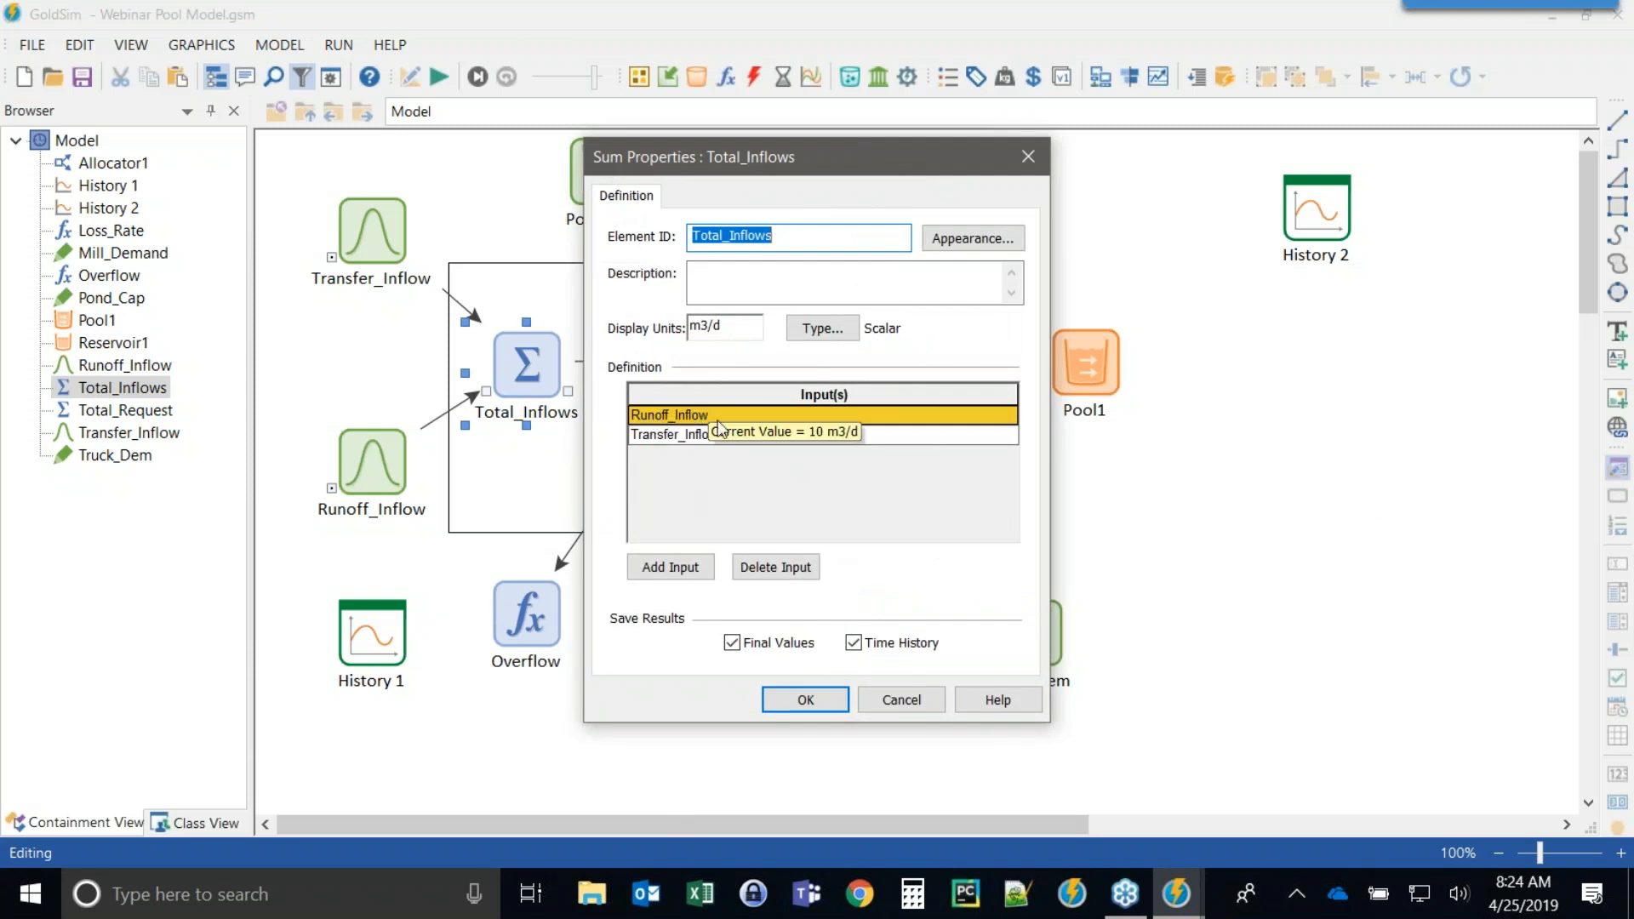
click(811, 700)
Rename Pool1 to Pool and set its quantity units to m3.
double_click(1088, 365)
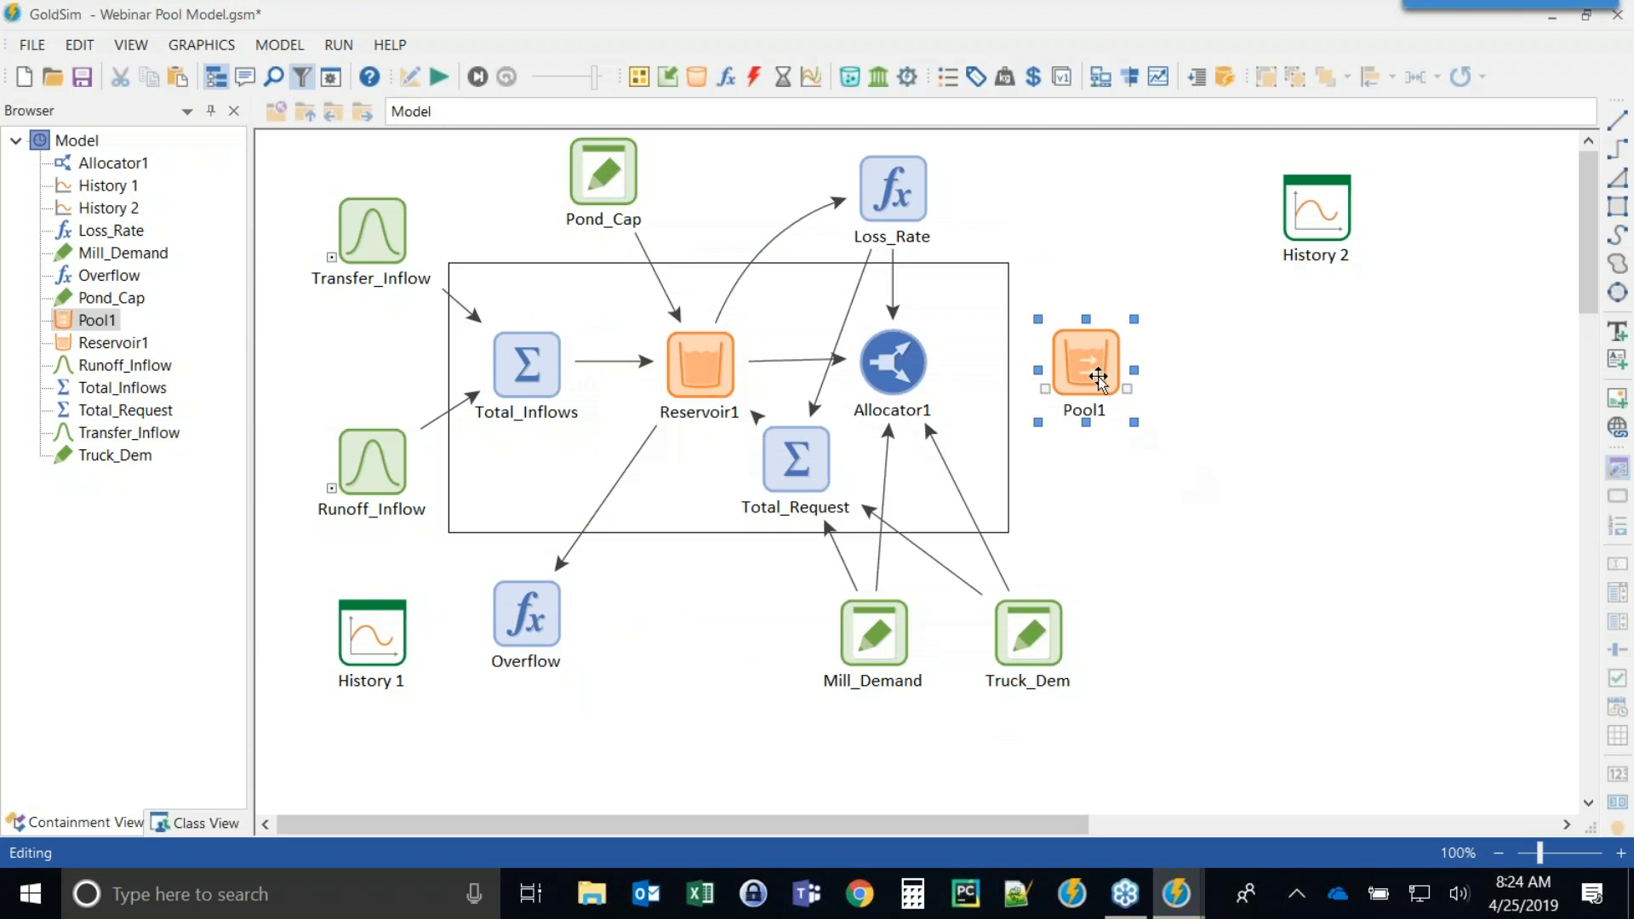
drag(788, 166, 725, 95)
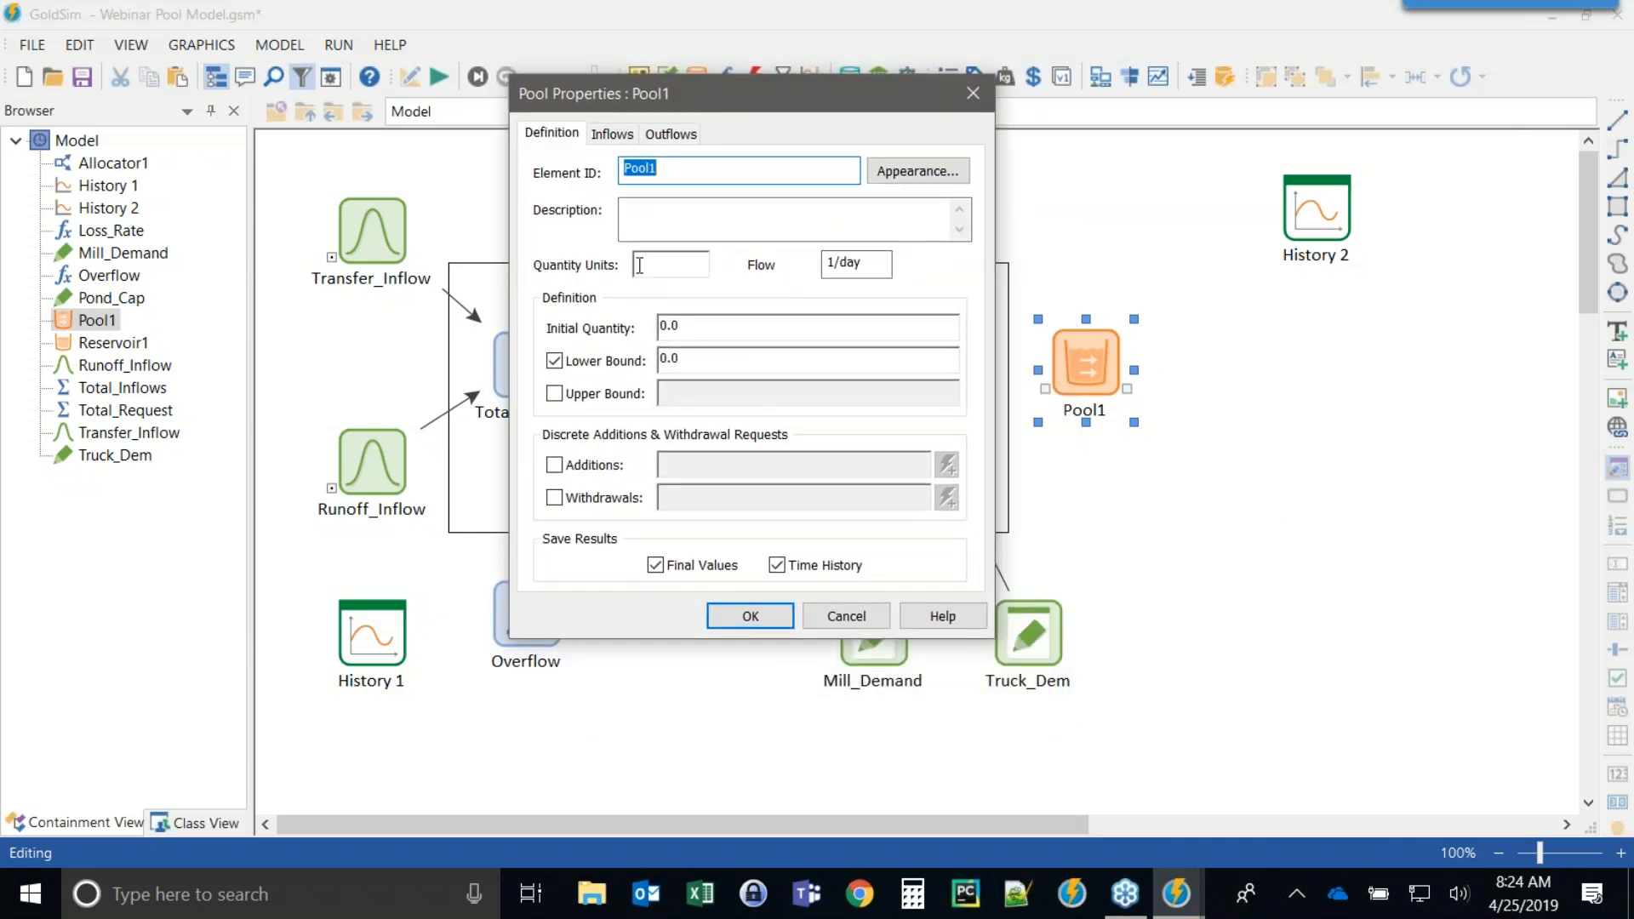
click(679, 163)
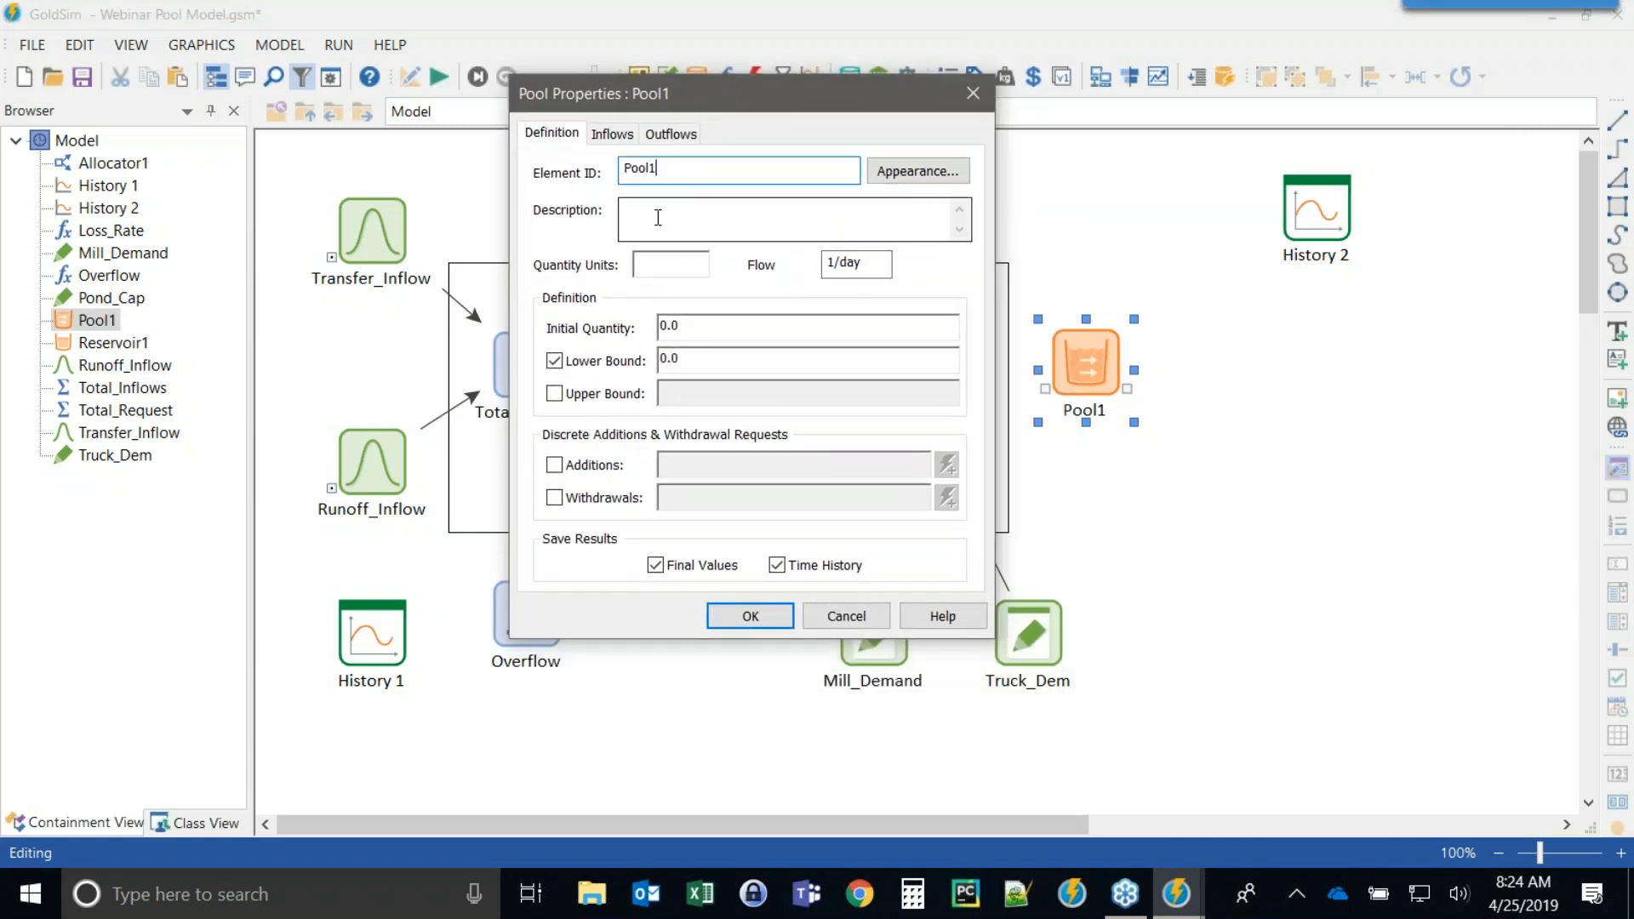
click(668, 267)
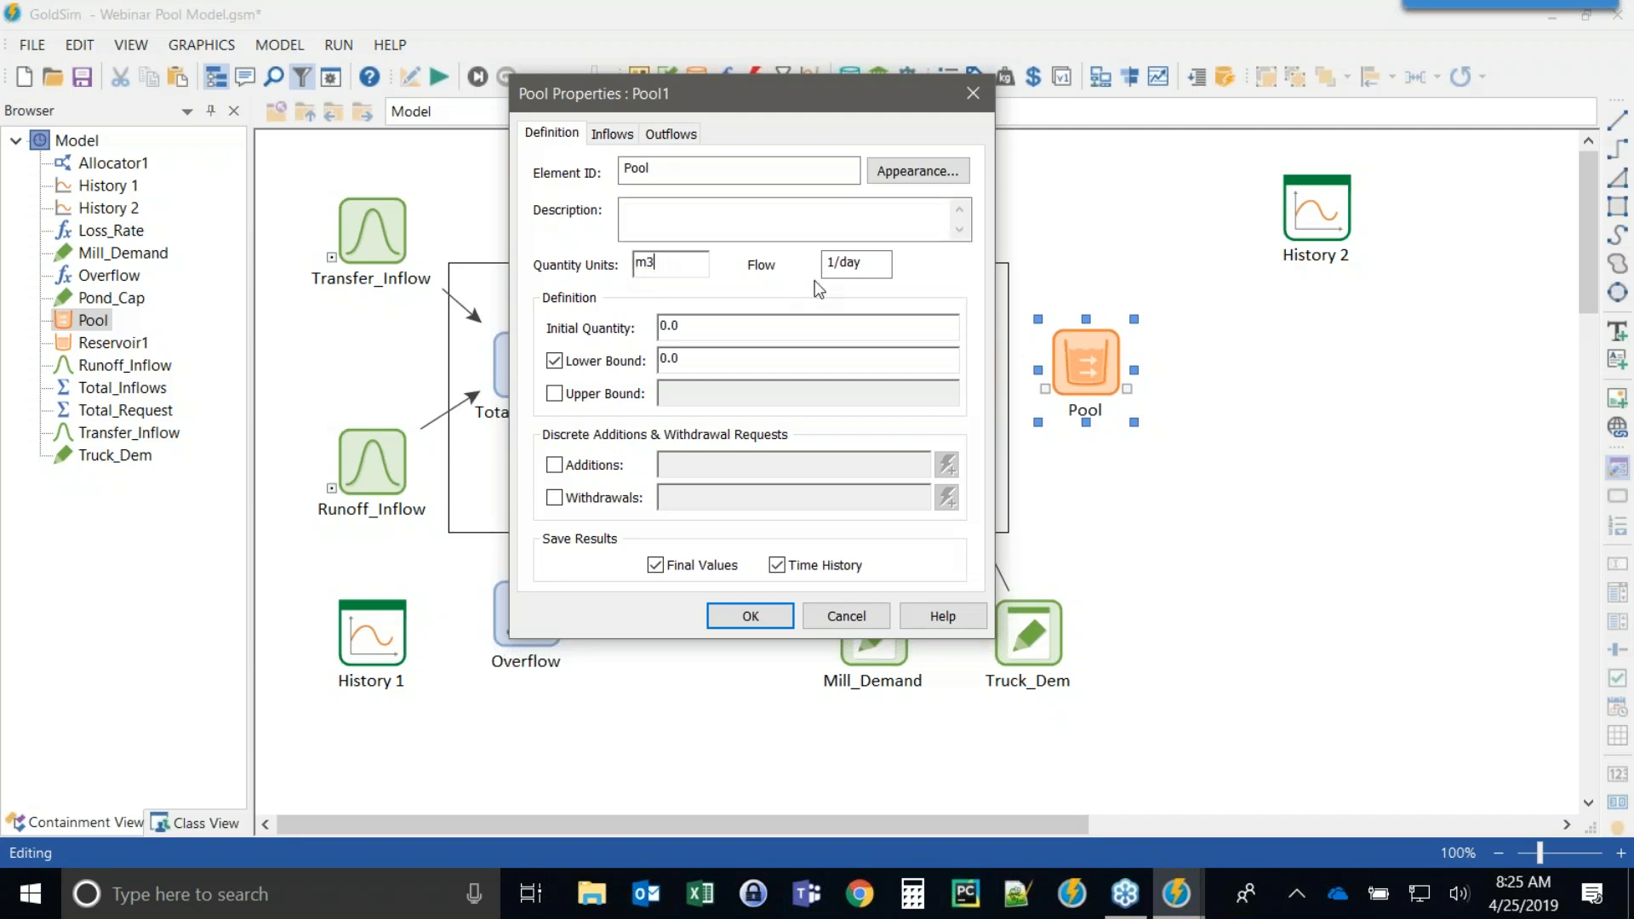
click(839, 265)
text(m3)
click(817, 326)
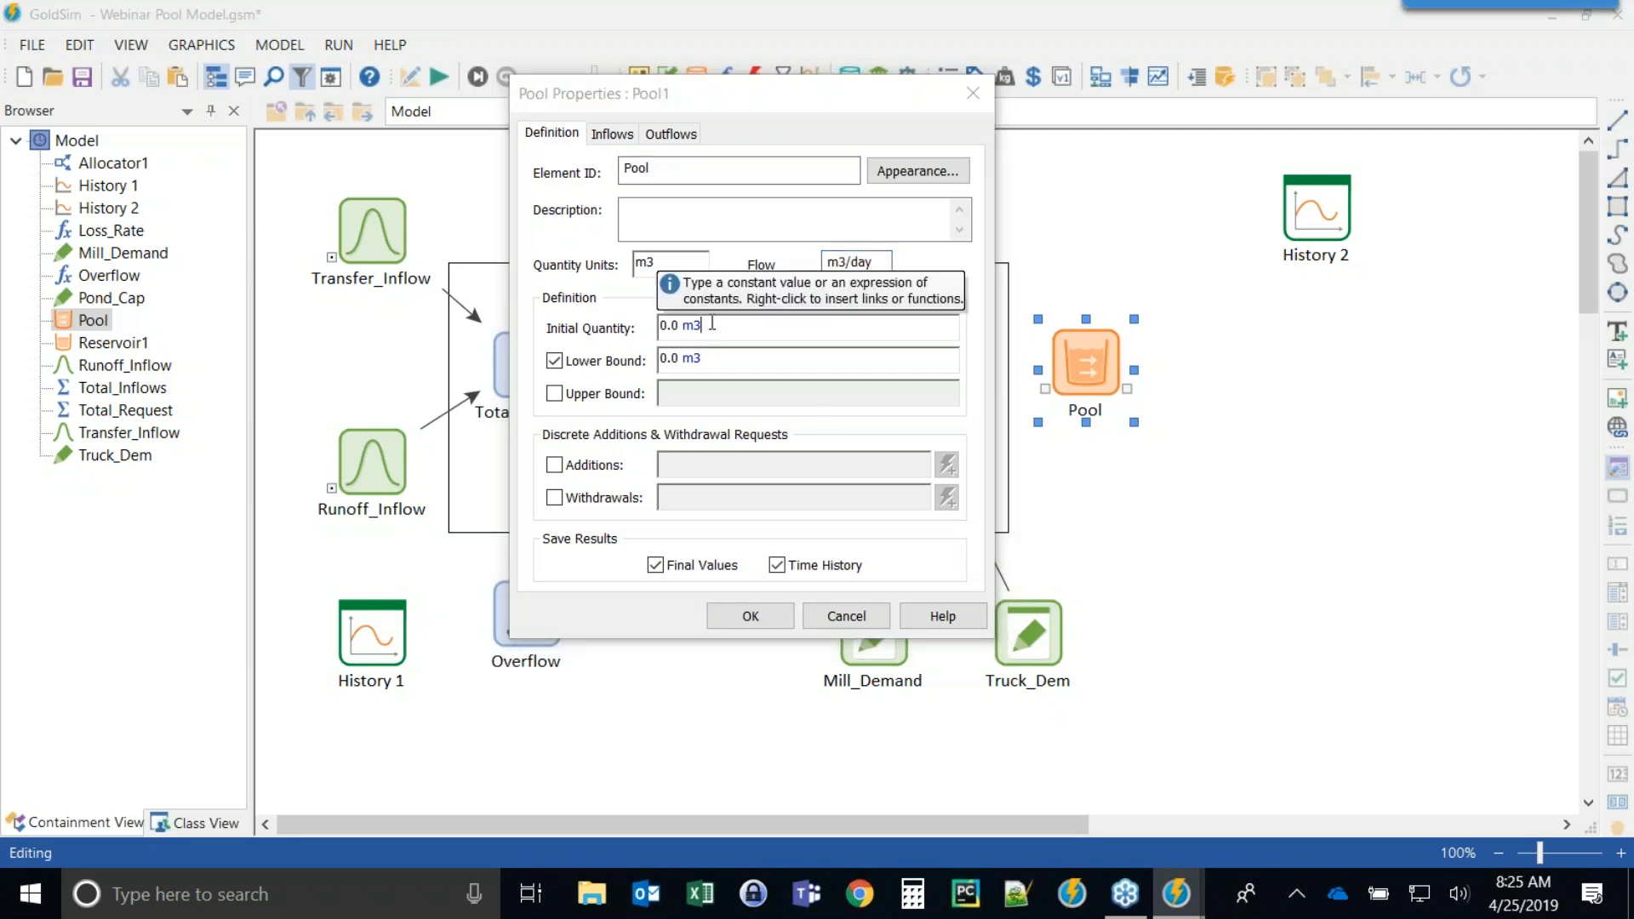
drag(618, 93, 765, 94)
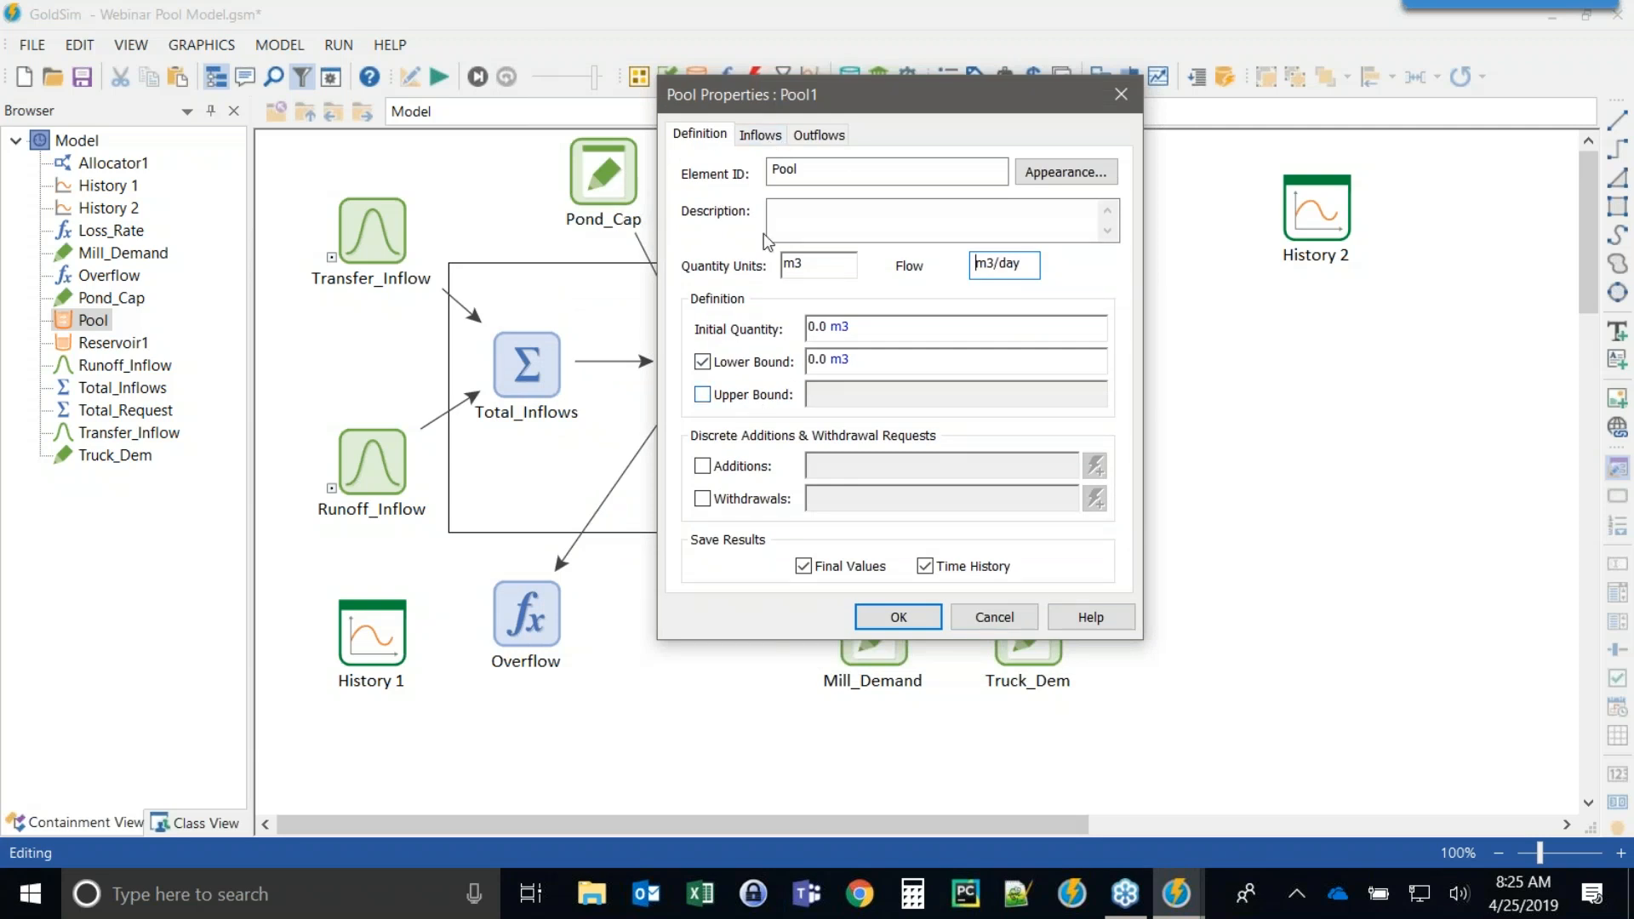
click(758, 136)
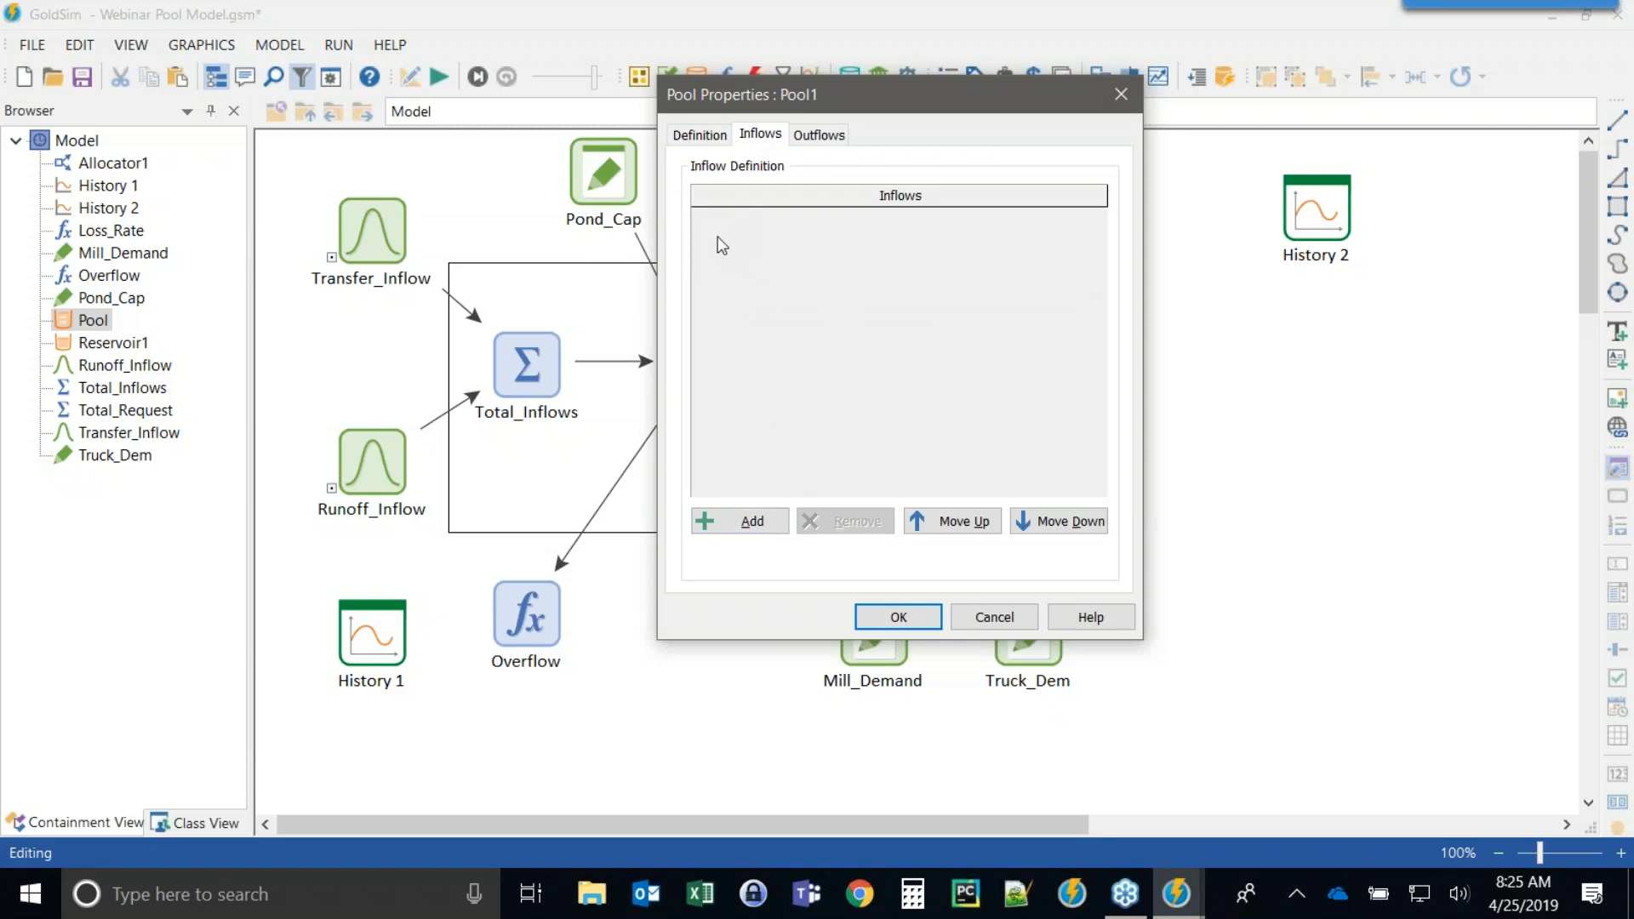
click(742, 521)
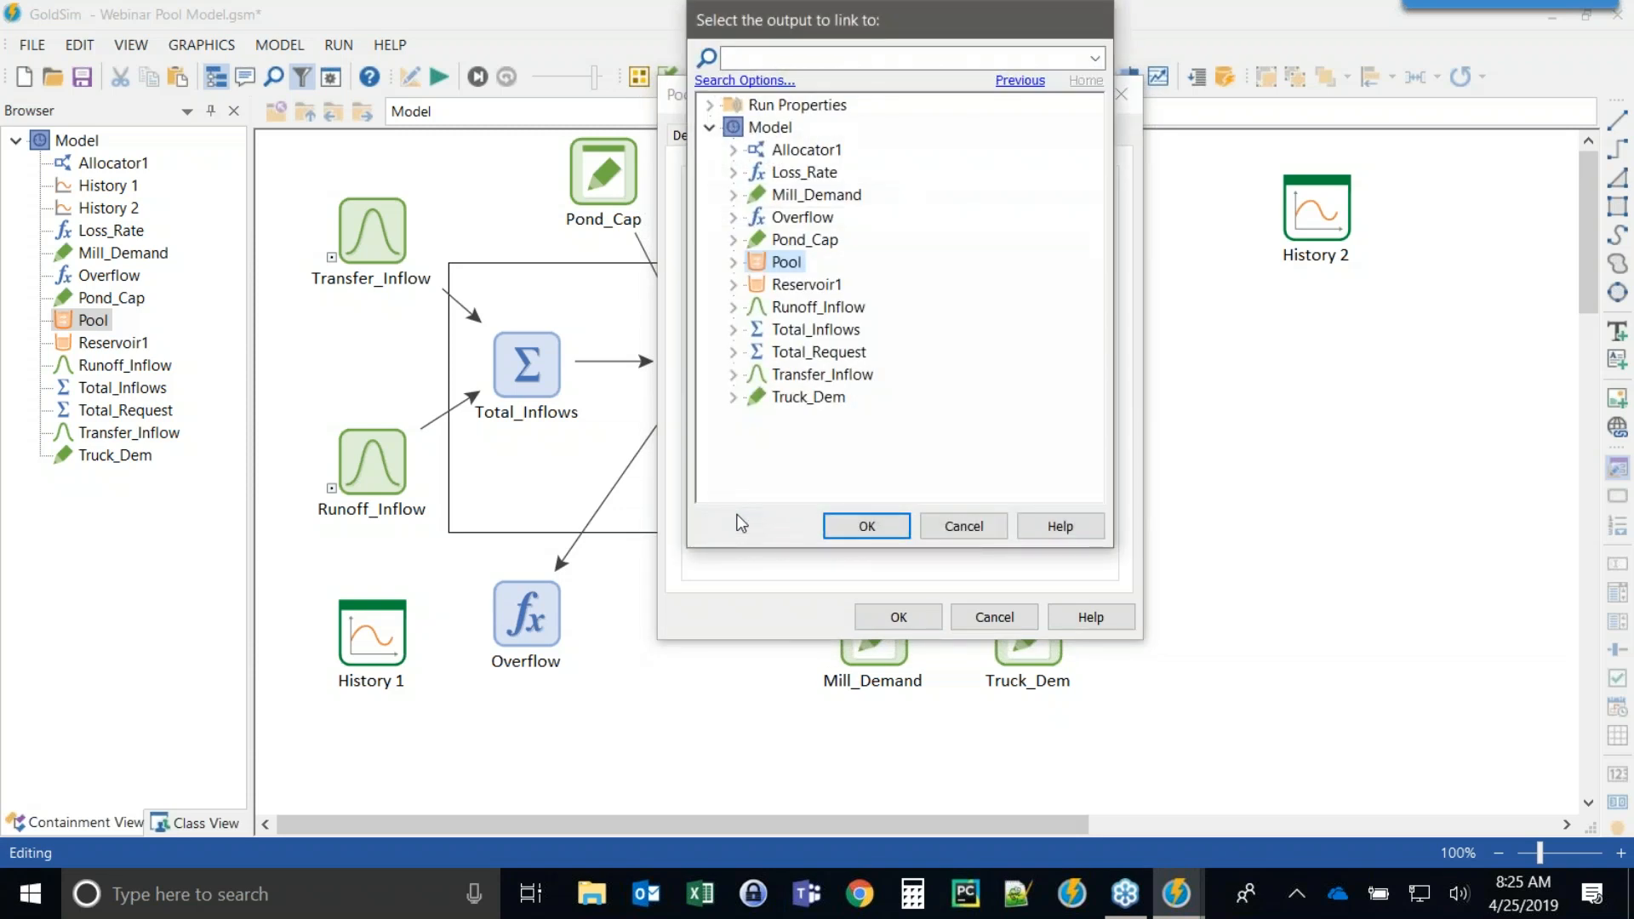
key(Escape)
click(743, 521)
key(Escape)
click(742, 521)
click(743, 521)
click(743, 521)
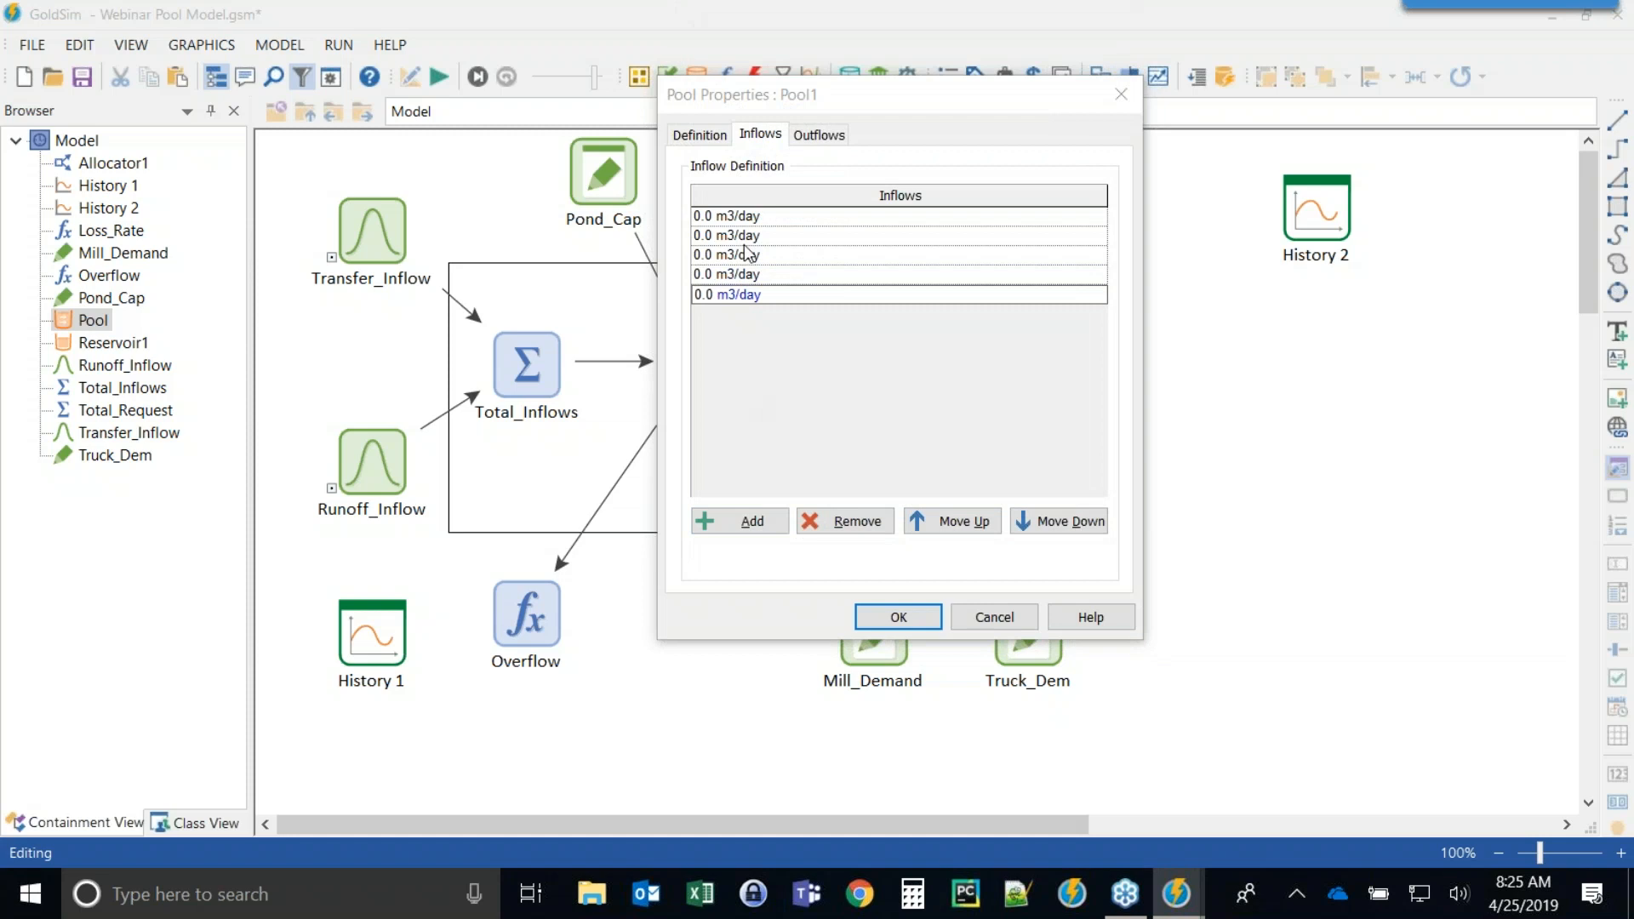
click(851, 519)
click(851, 519)
click(851, 519)
click(851, 519)
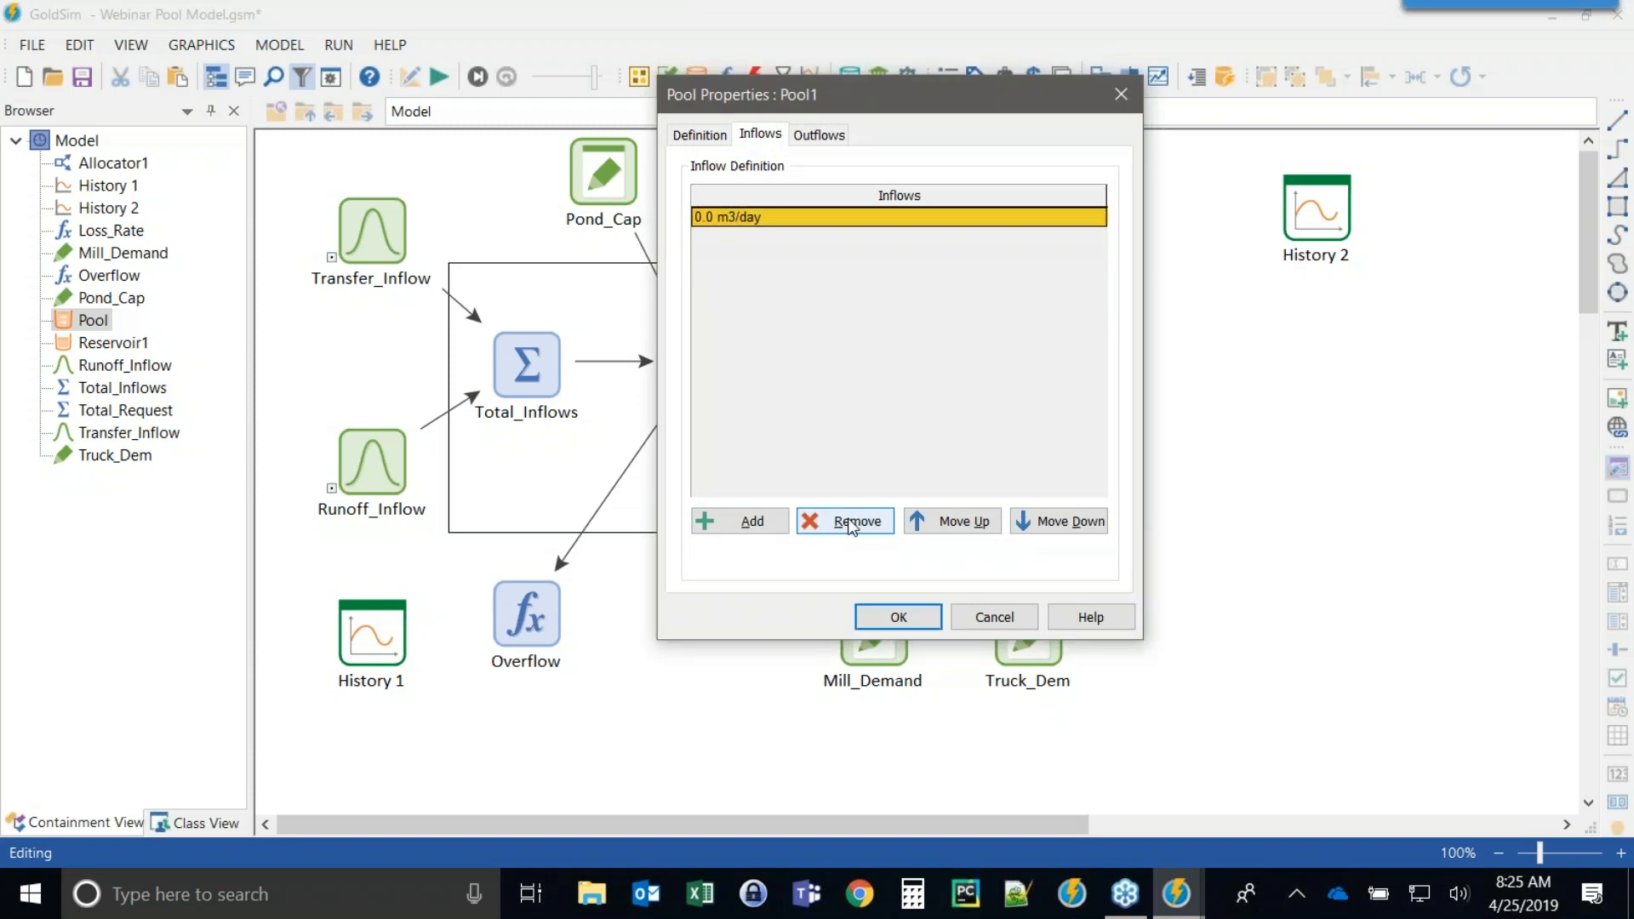
click(851, 521)
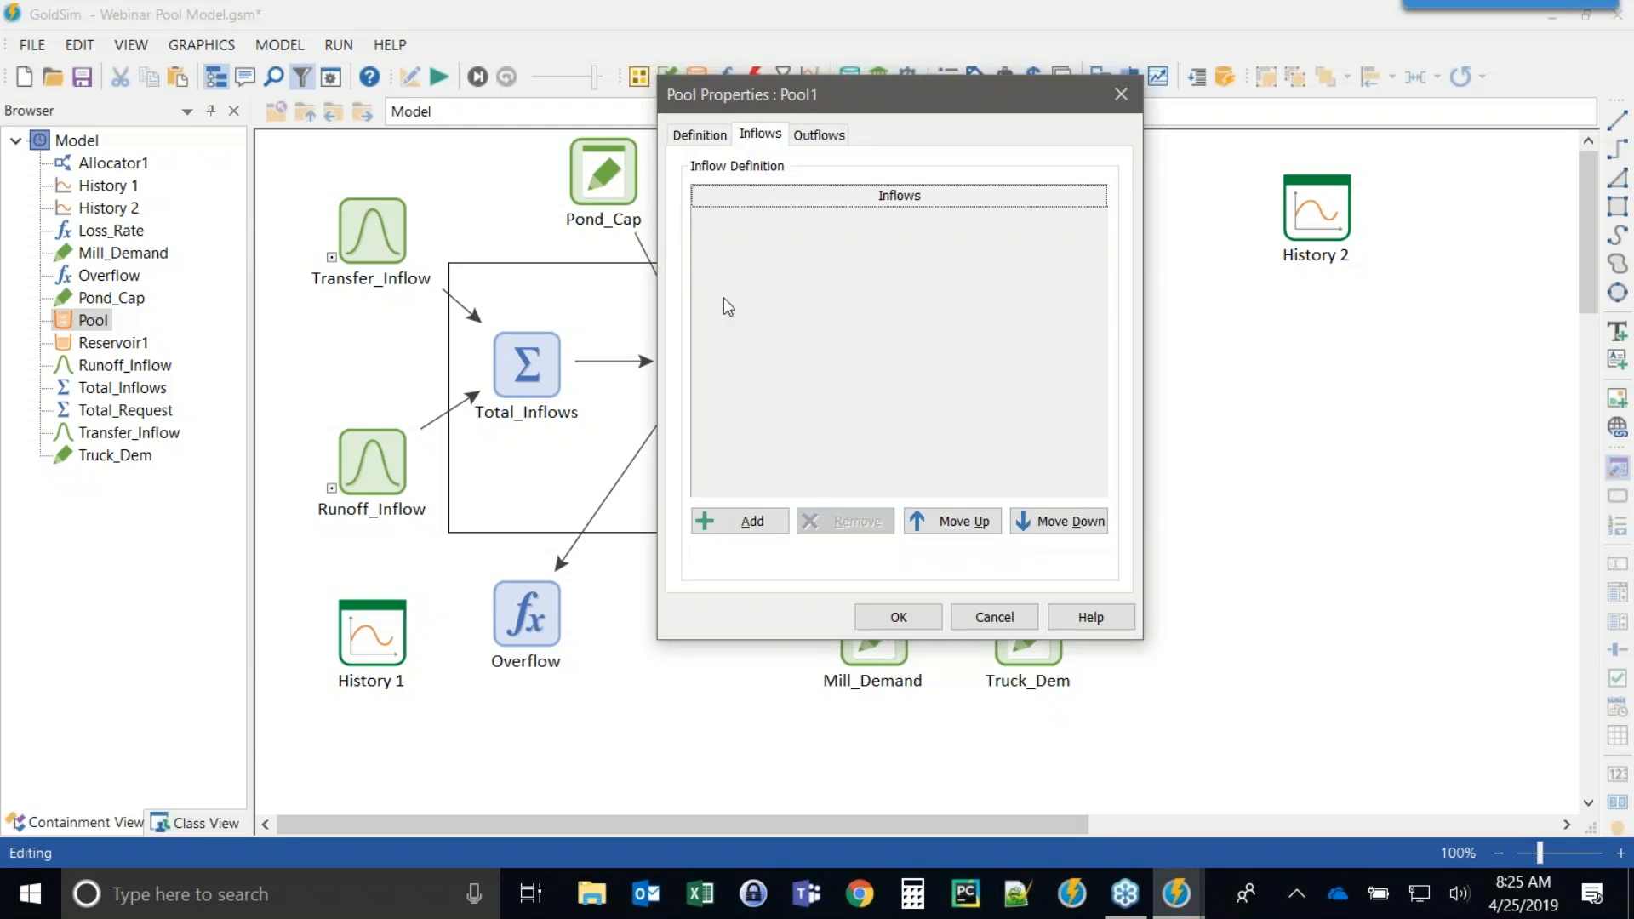
Add Transfer_Inflow and Runoff_Inflow as the Pool's inflows and confirm the properties.
click(754, 521)
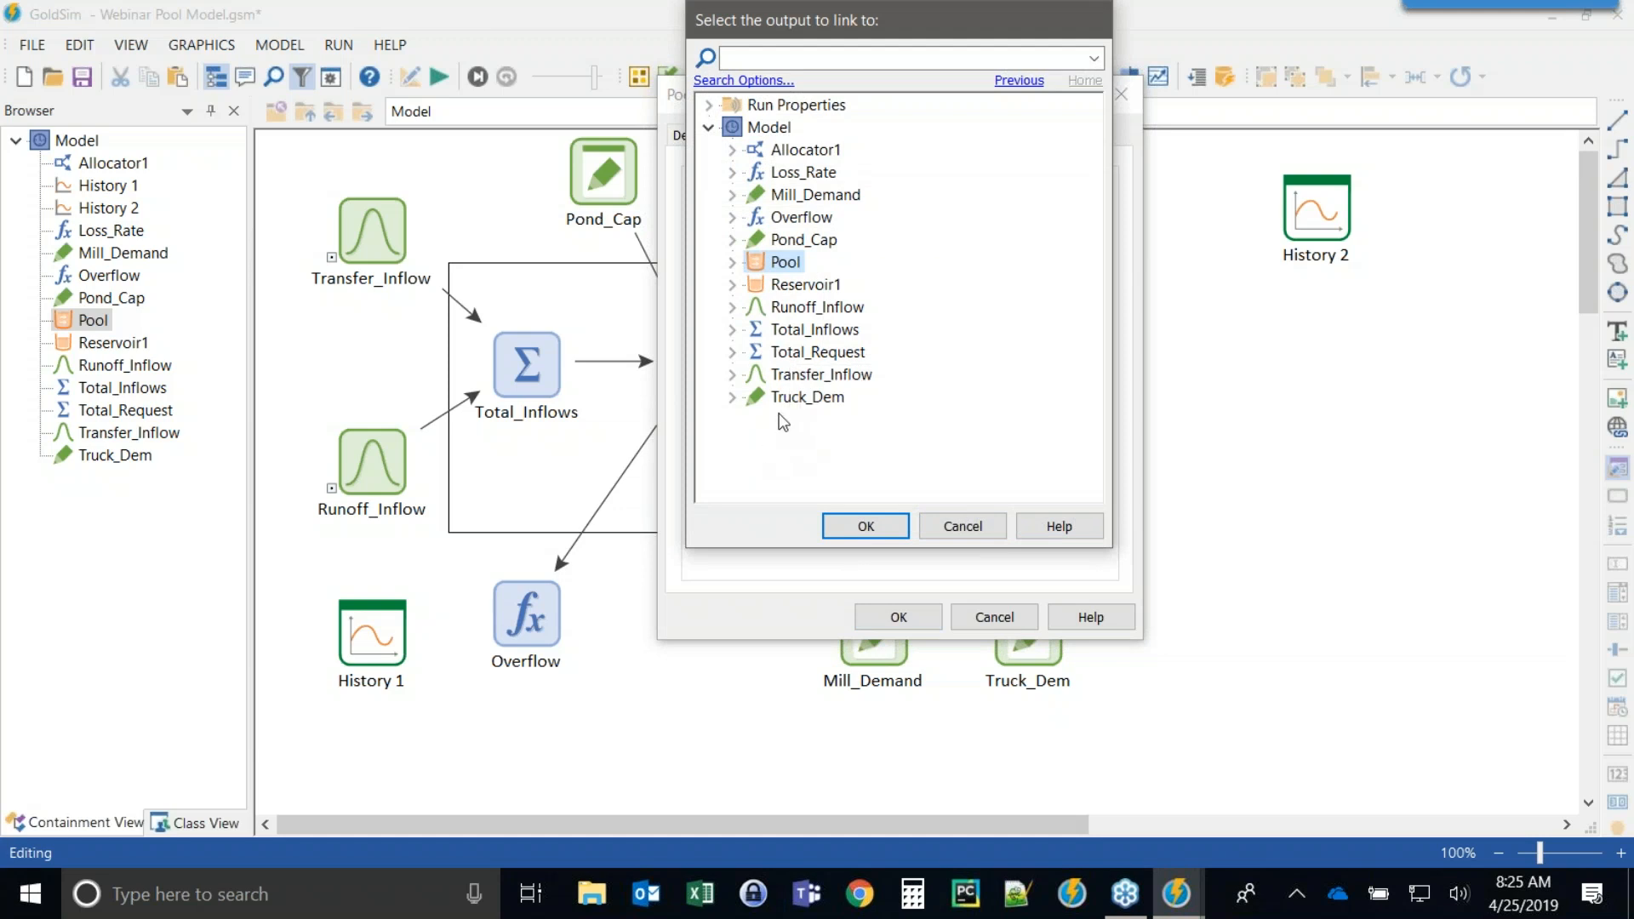
double_click(803, 382)
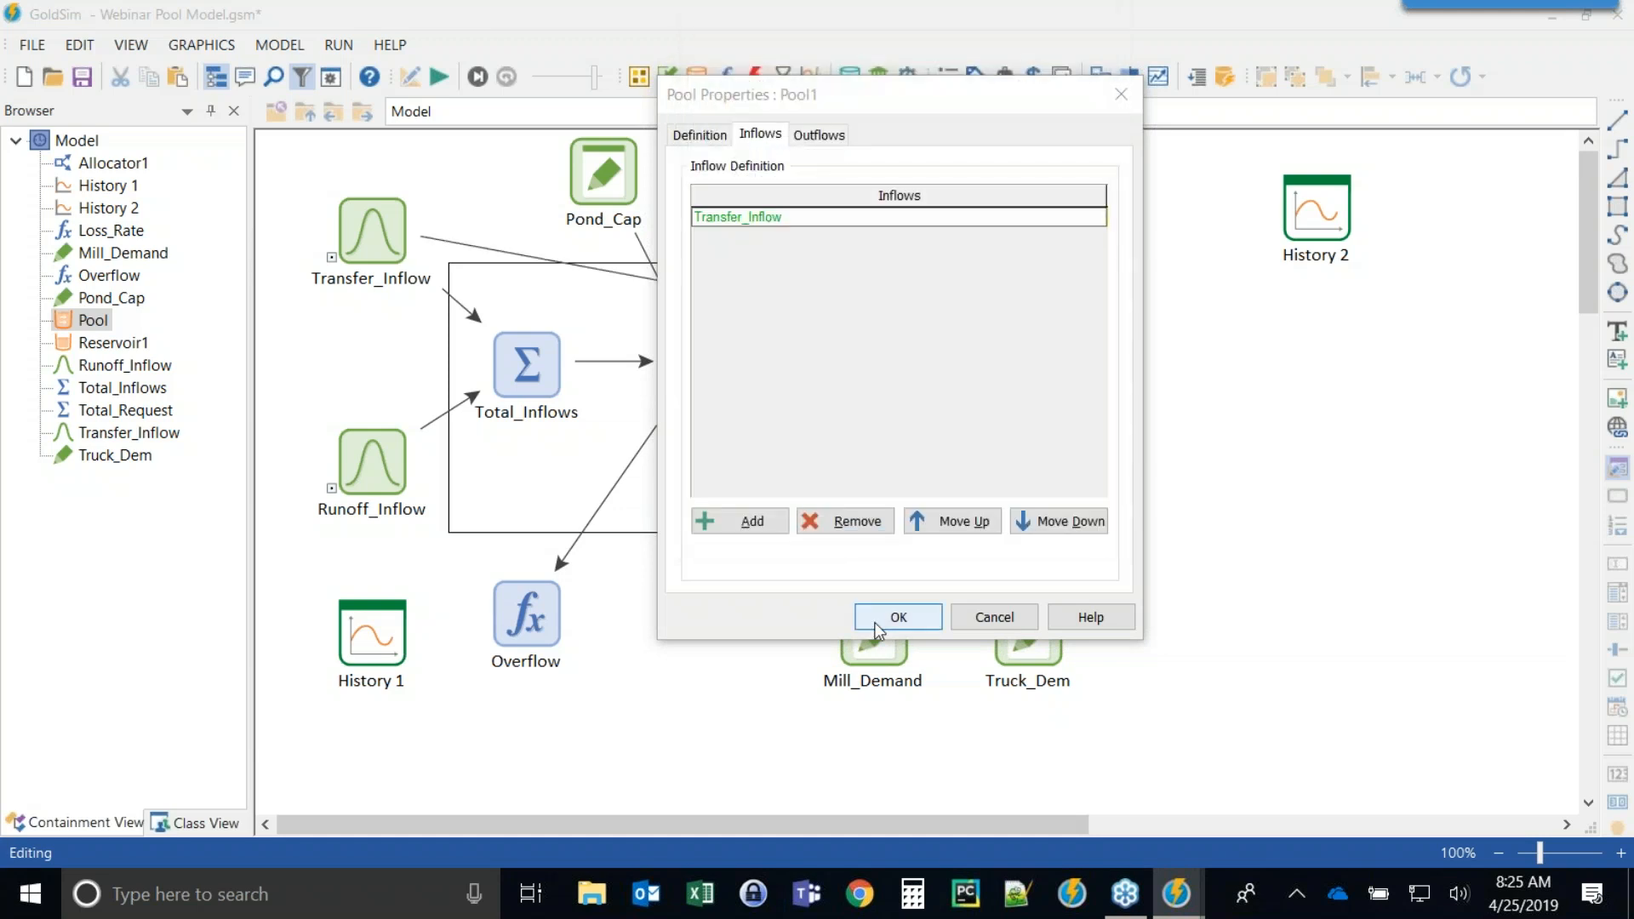
click(713, 521)
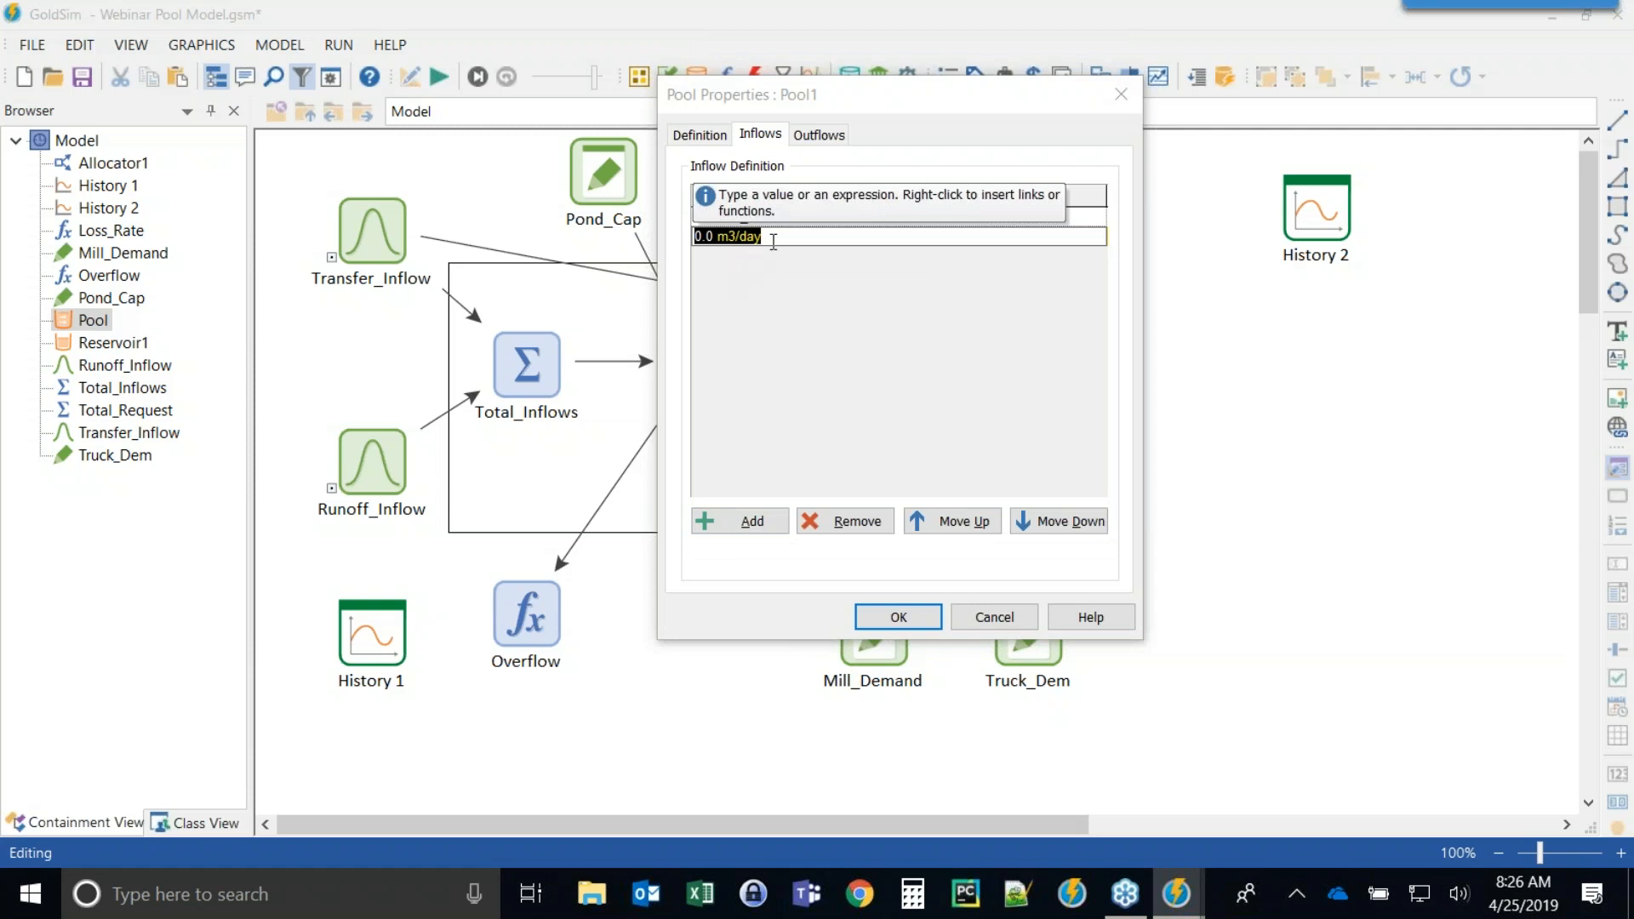
text(run)
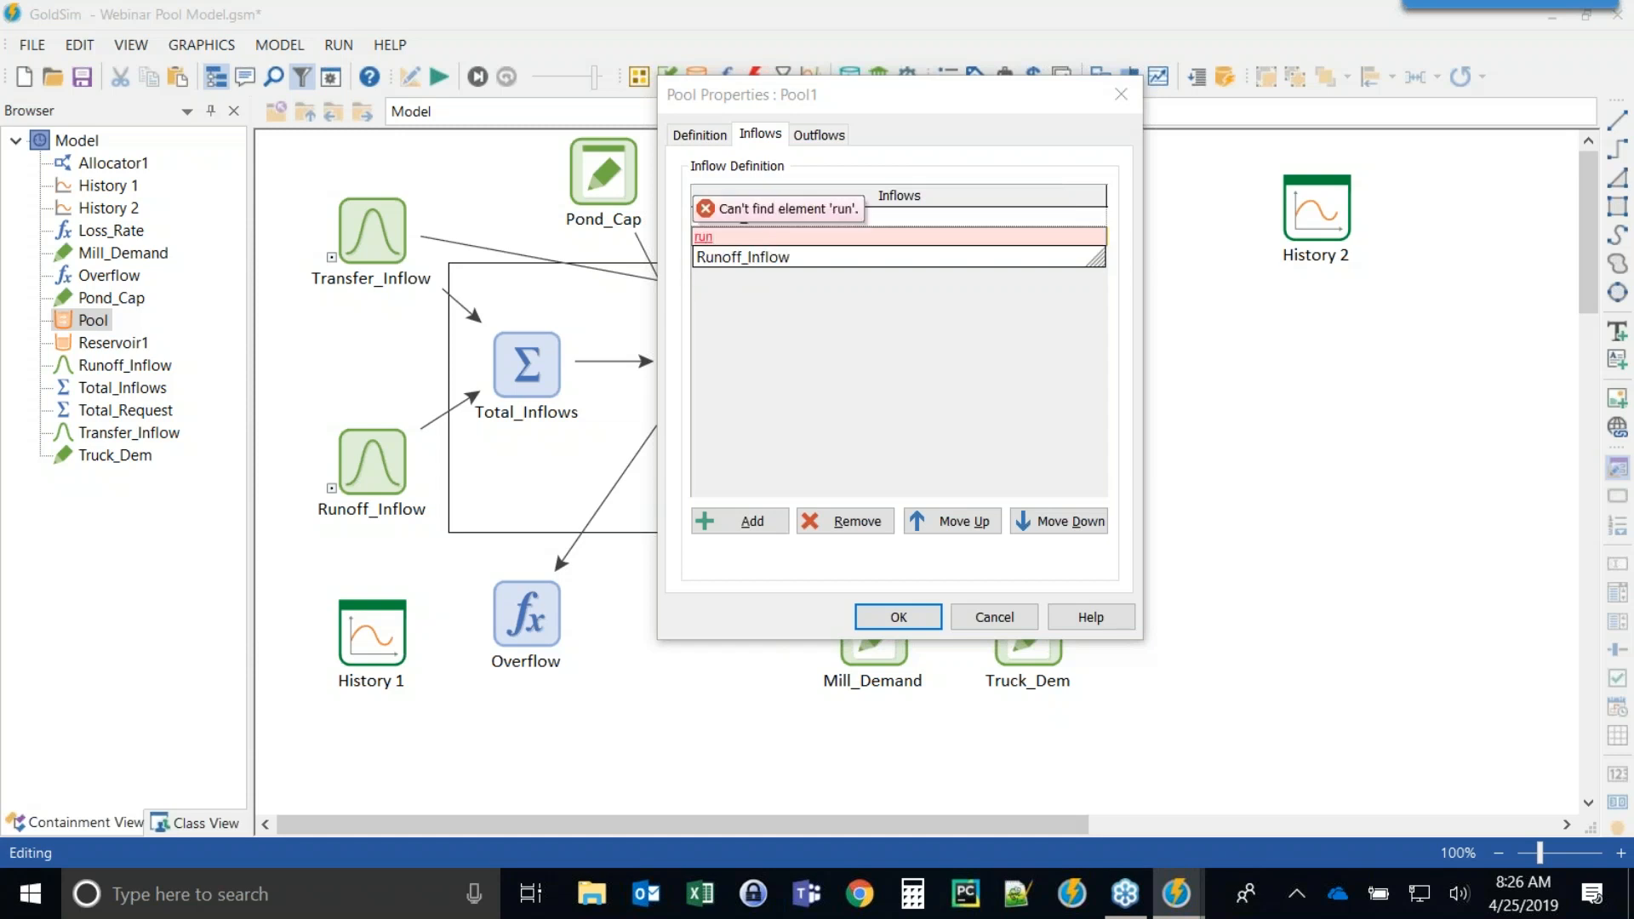
click(778, 258)
click(809, 366)
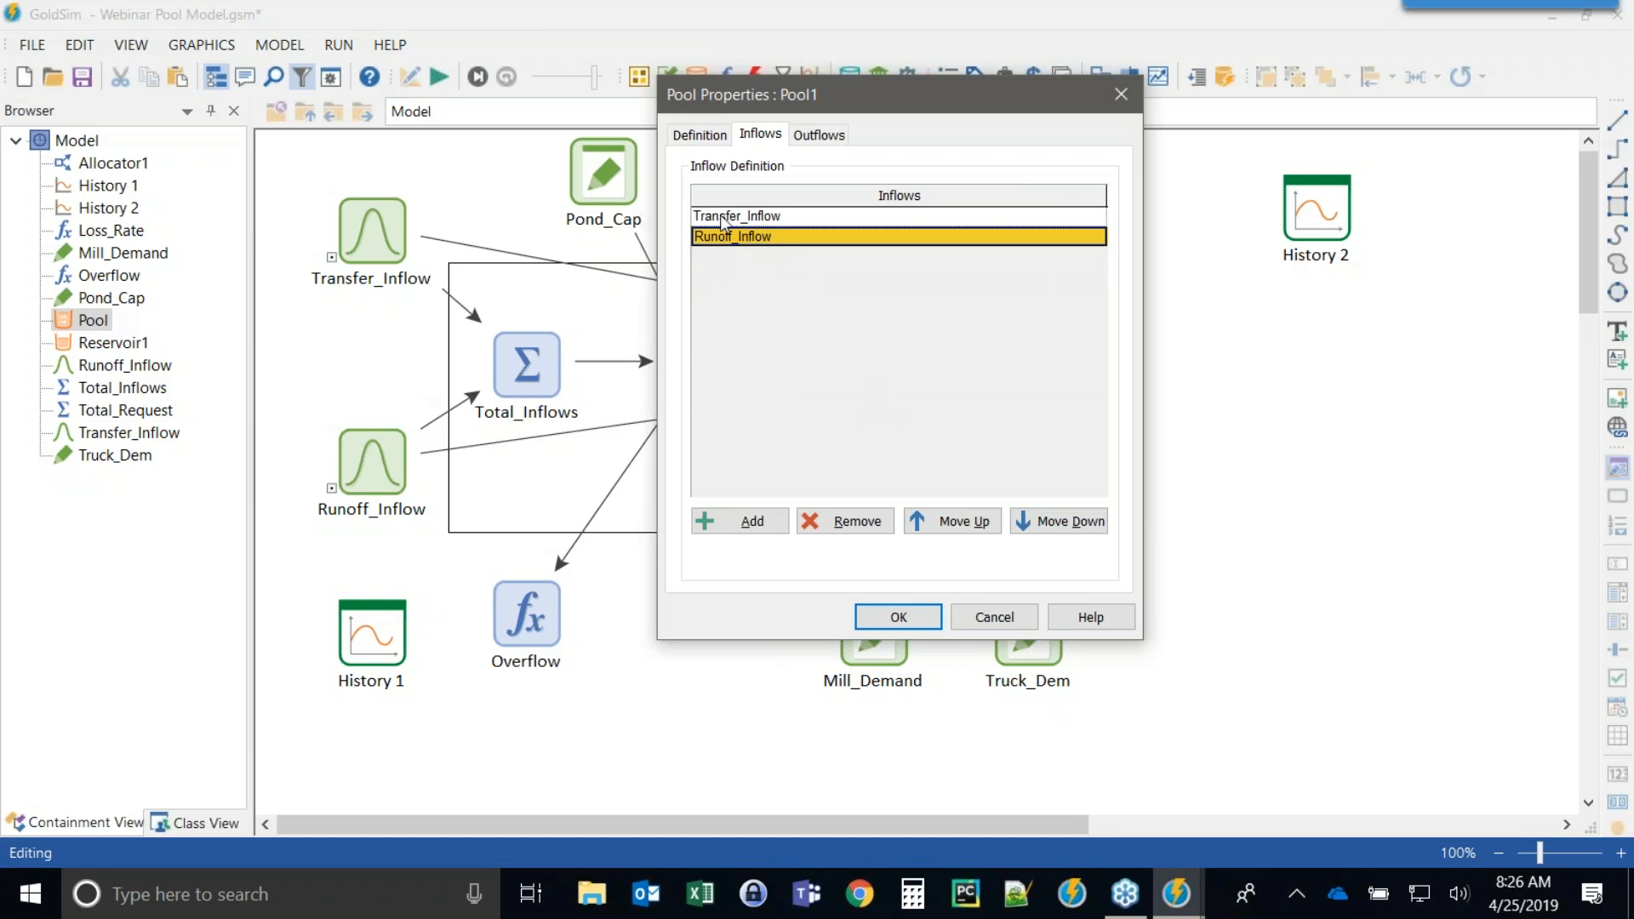
click(951, 525)
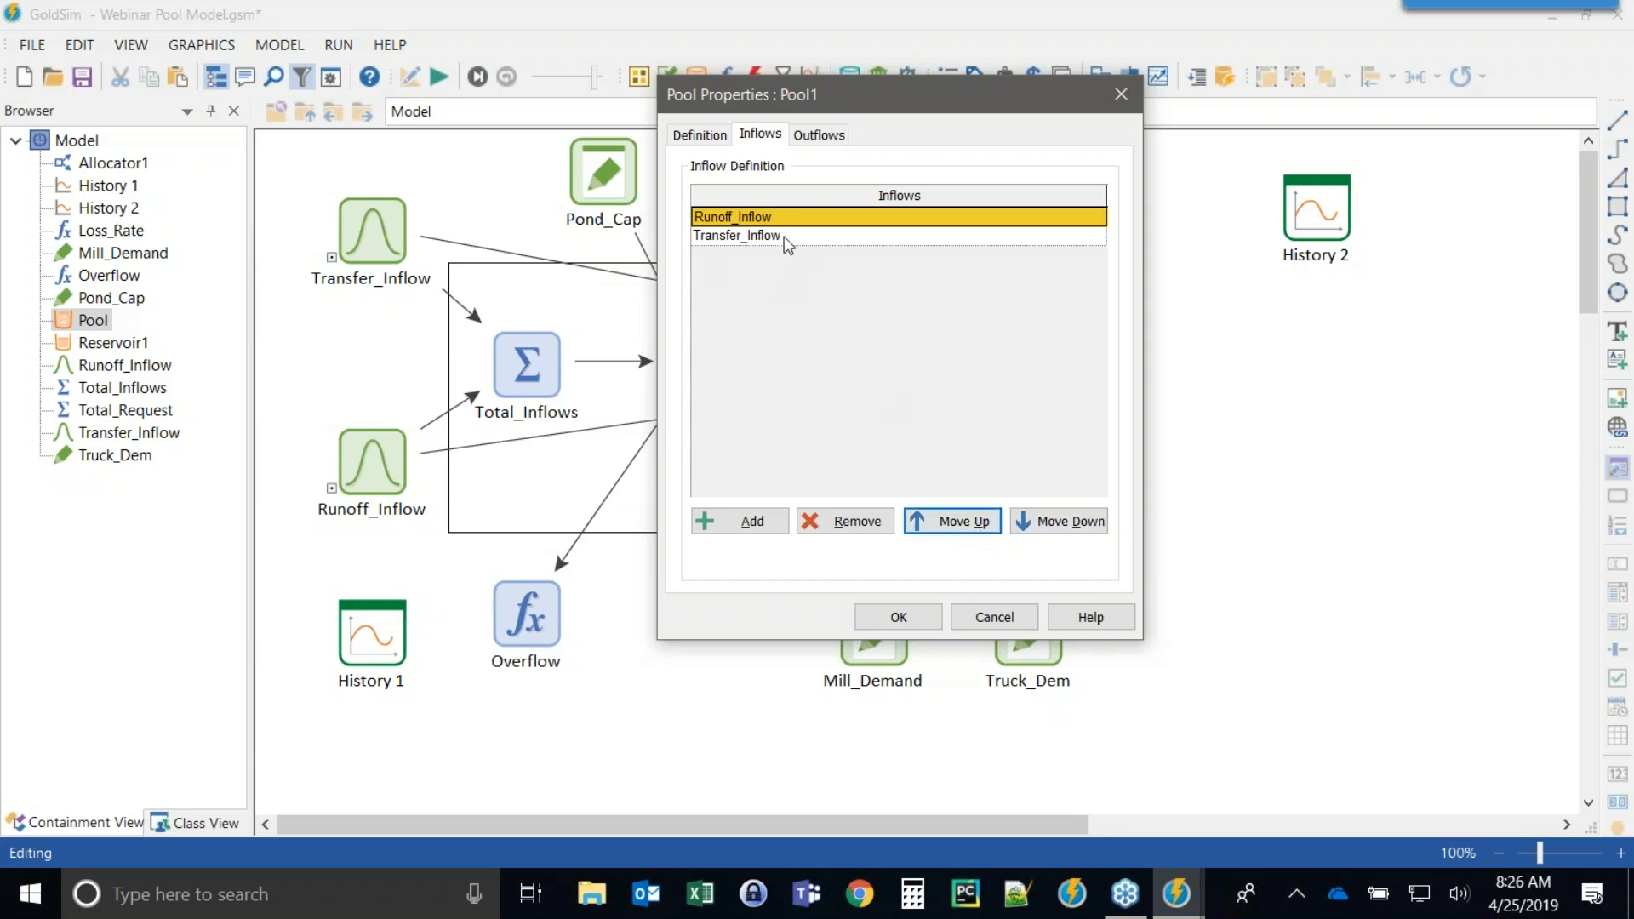
click(1058, 521)
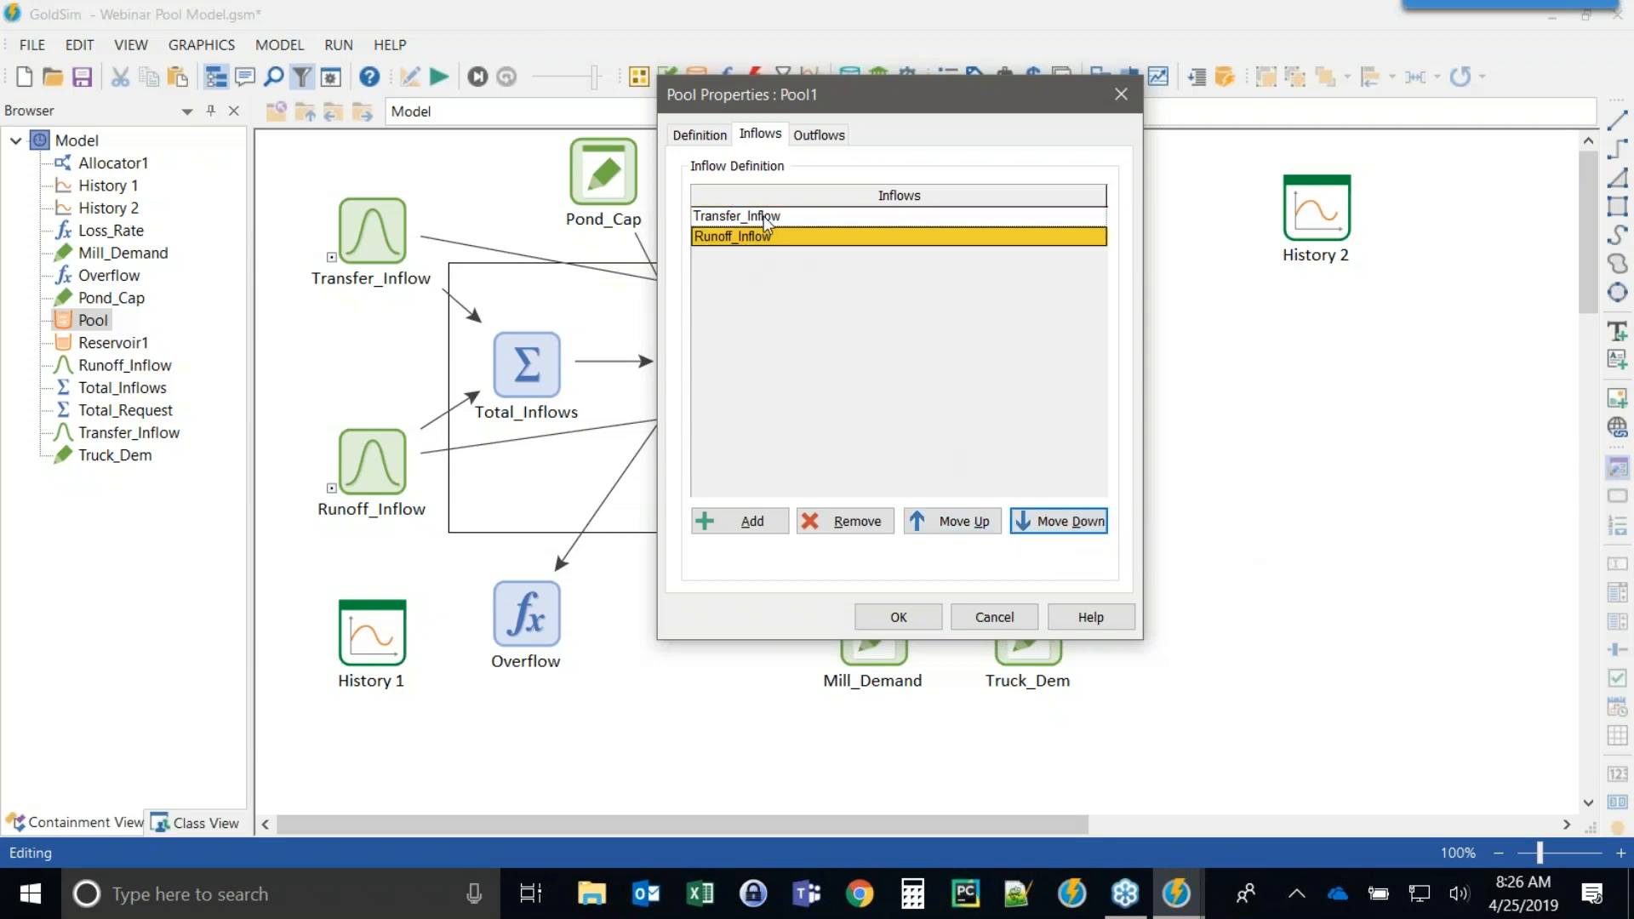
drag(733, 94, 871, 97)
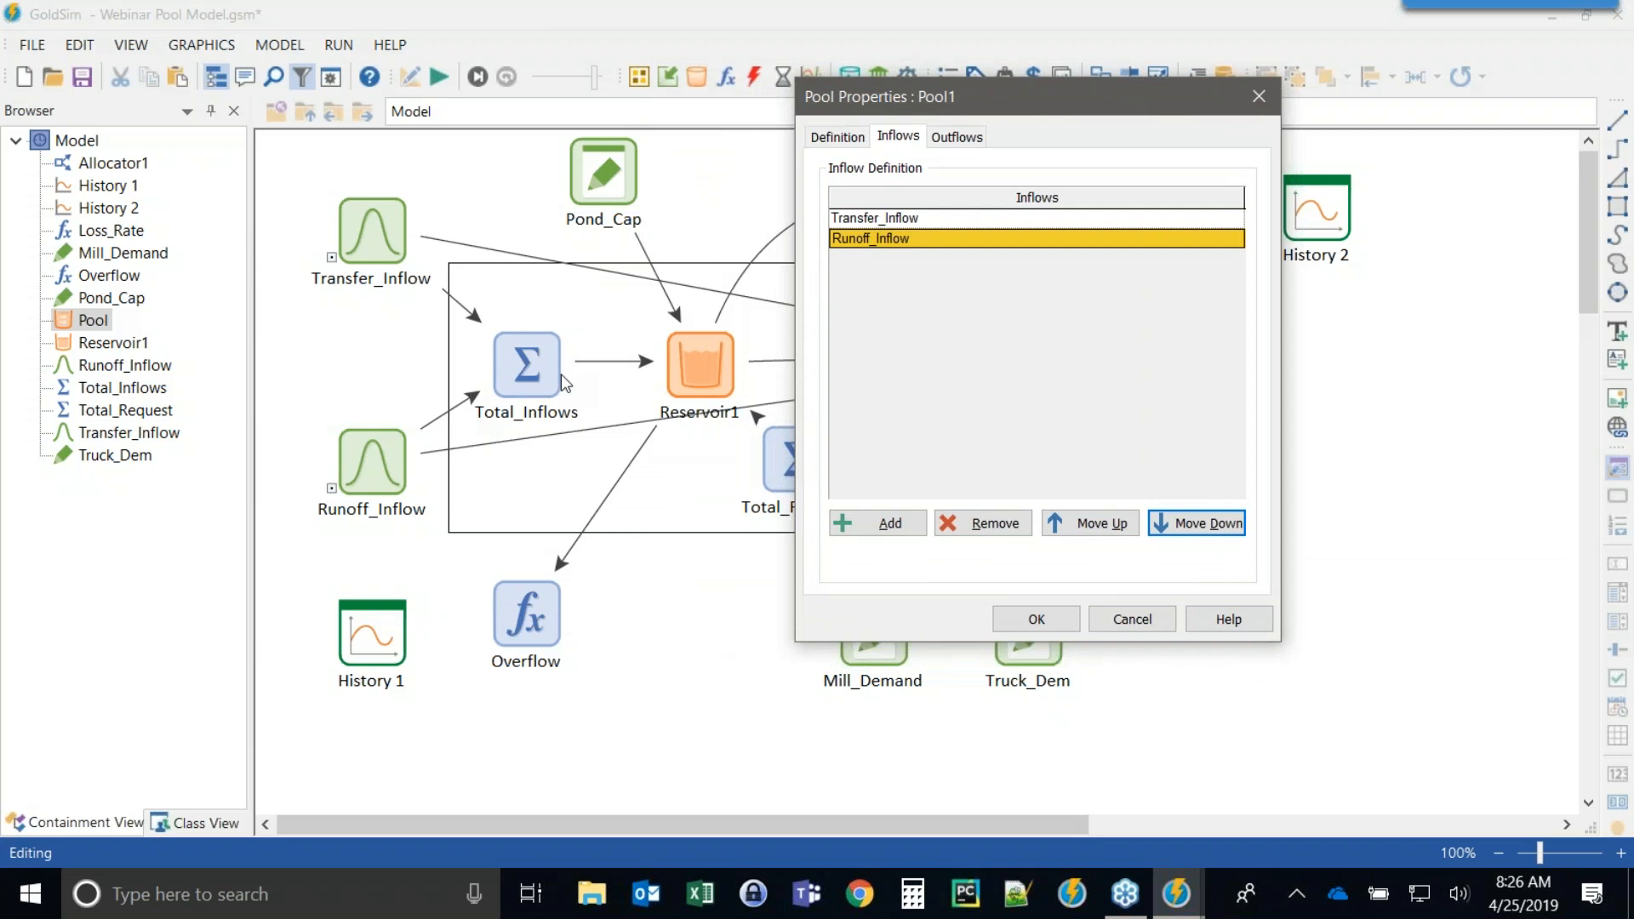
click(1036, 619)
Open the Pool's output list to examine its available outputs.
click(1246, 481)
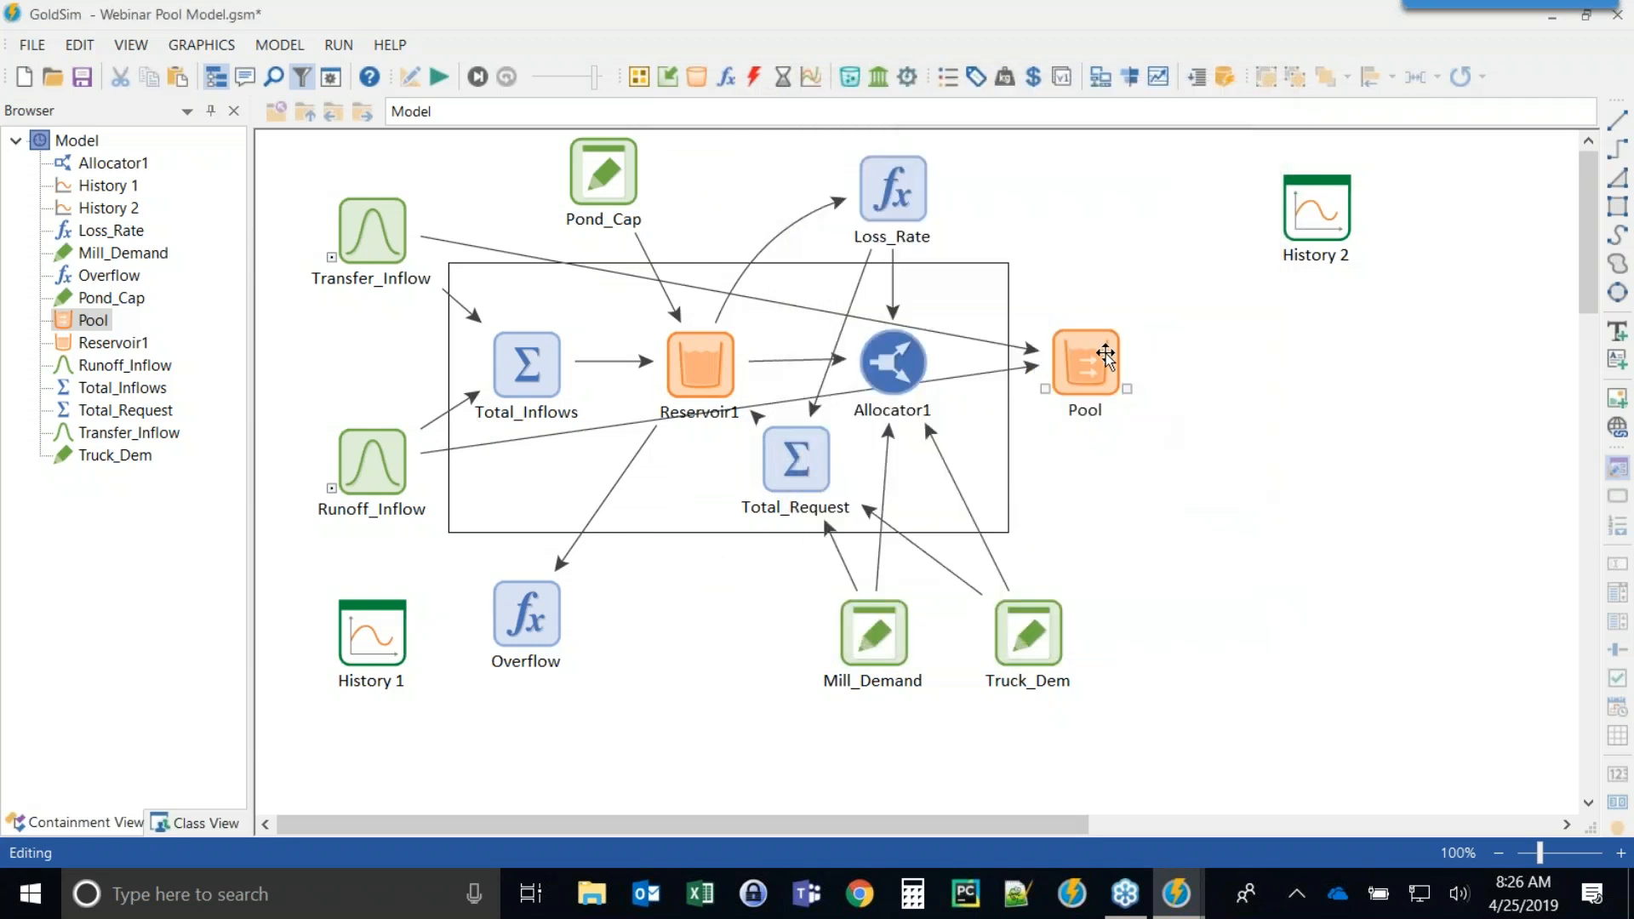
click(1127, 390)
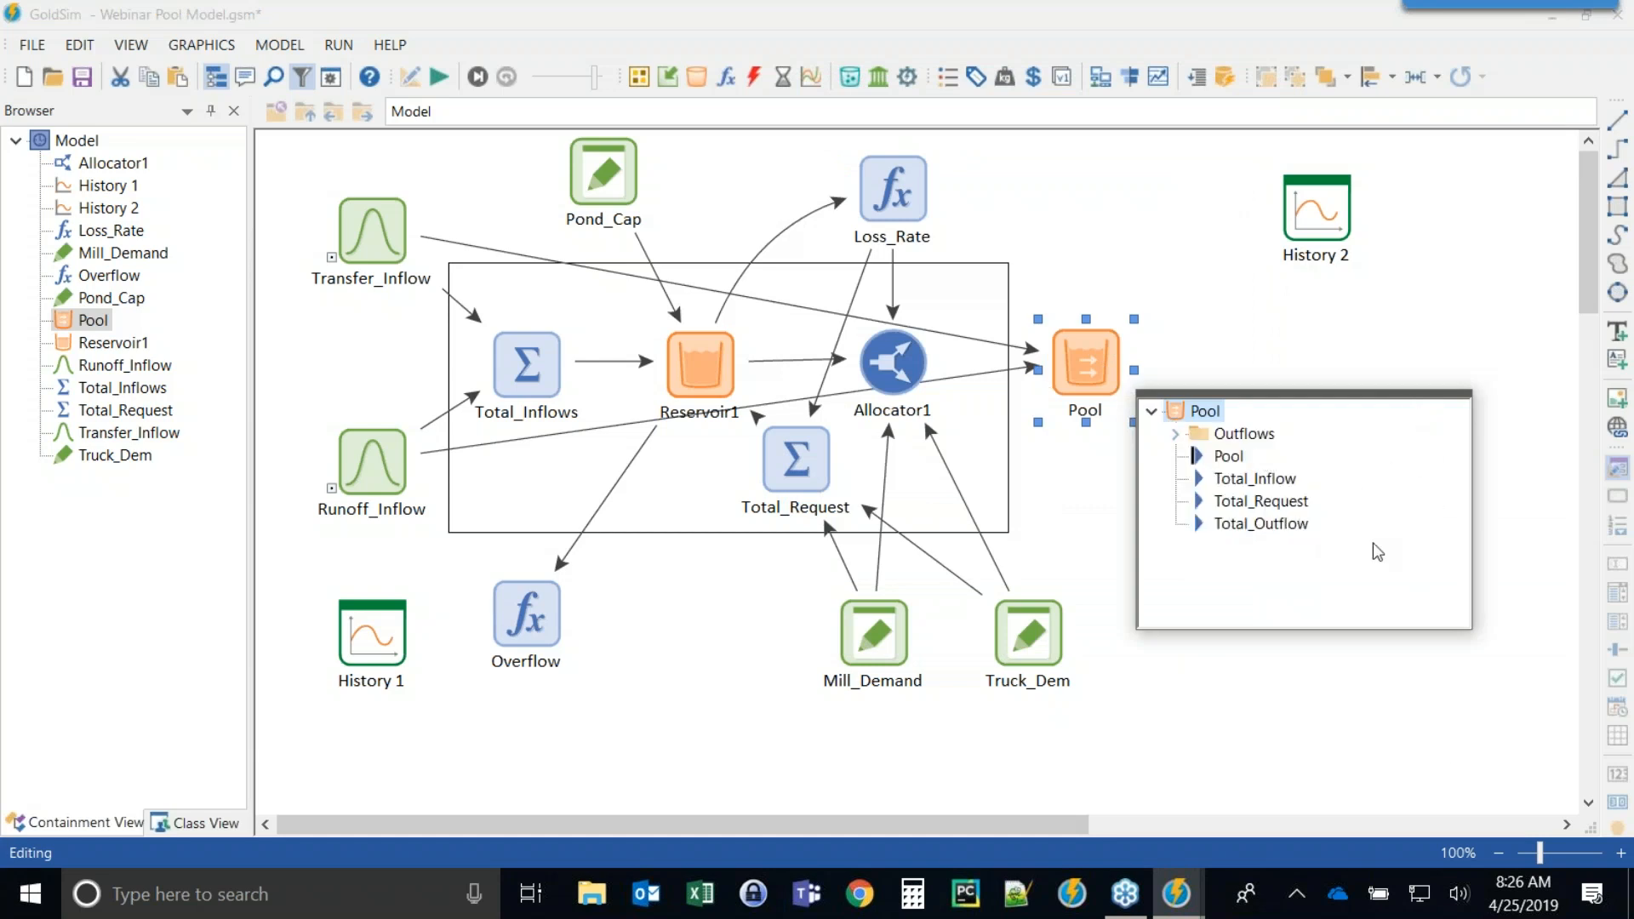
mouse_move(1255, 483)
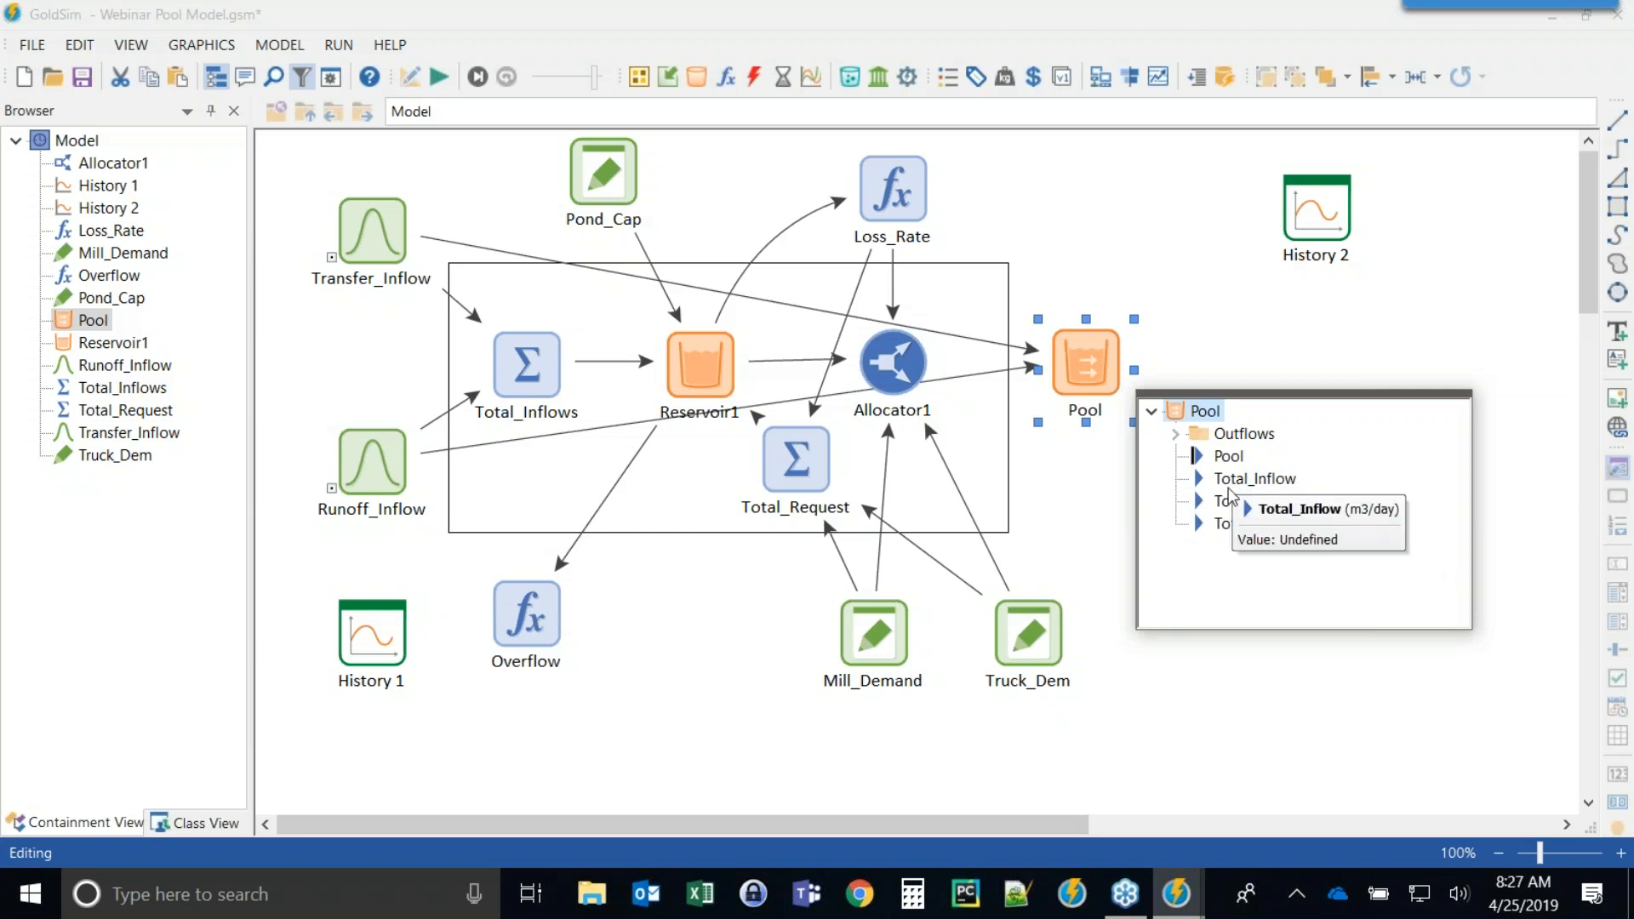
Delete the Total_Inflows element and move the Pool into the box in its place.
click(1229, 290)
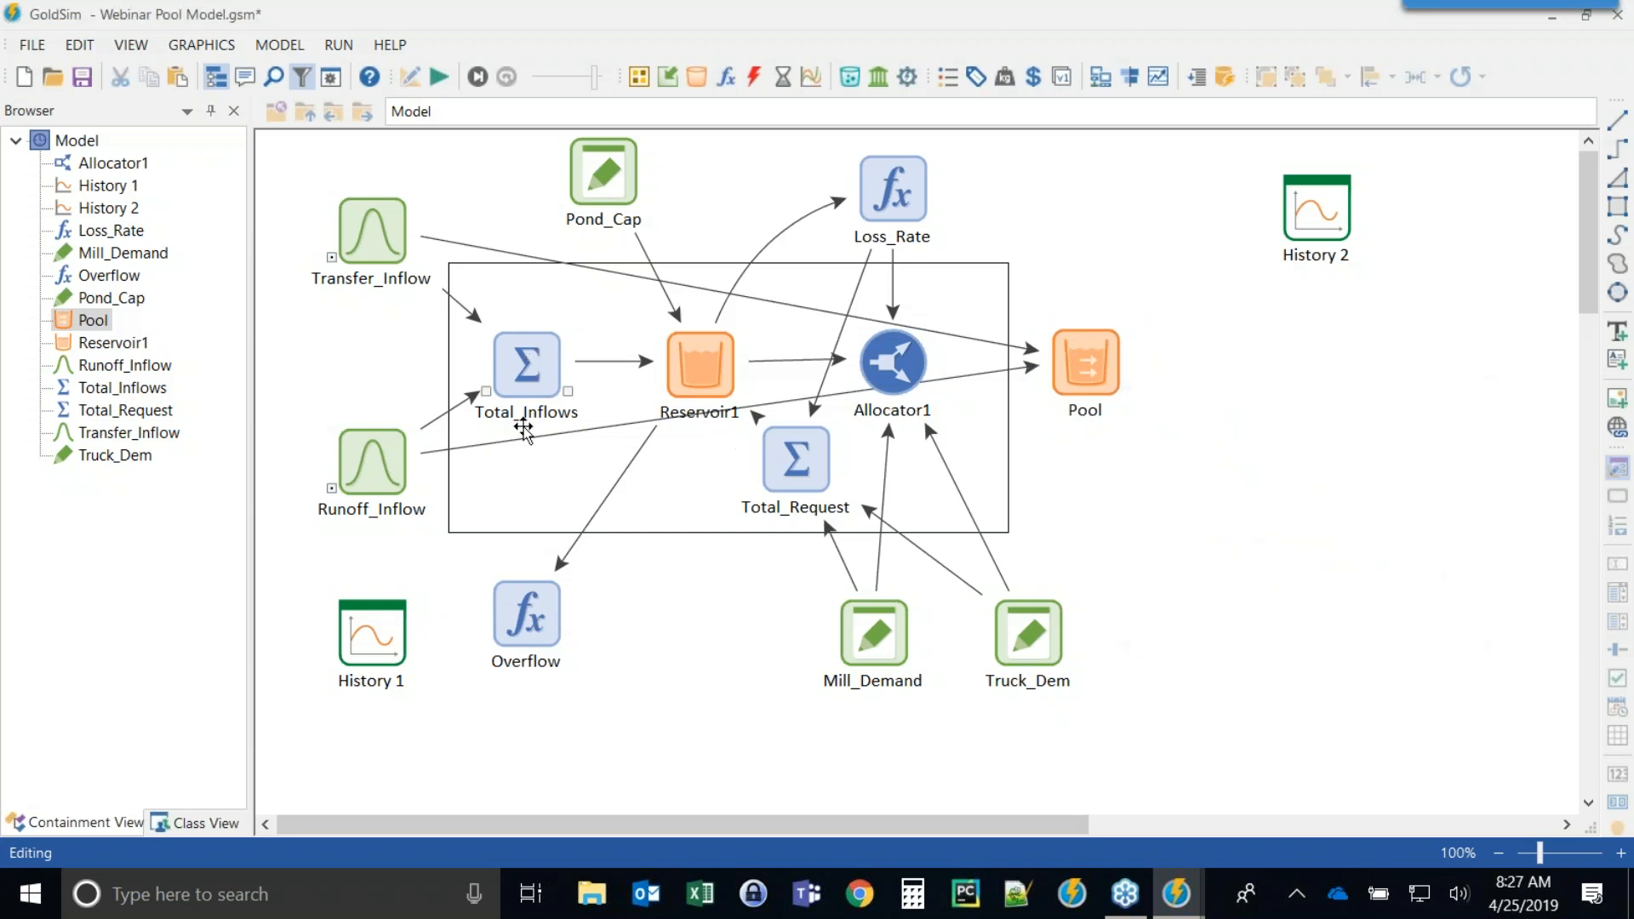
mouse_move(515, 363)
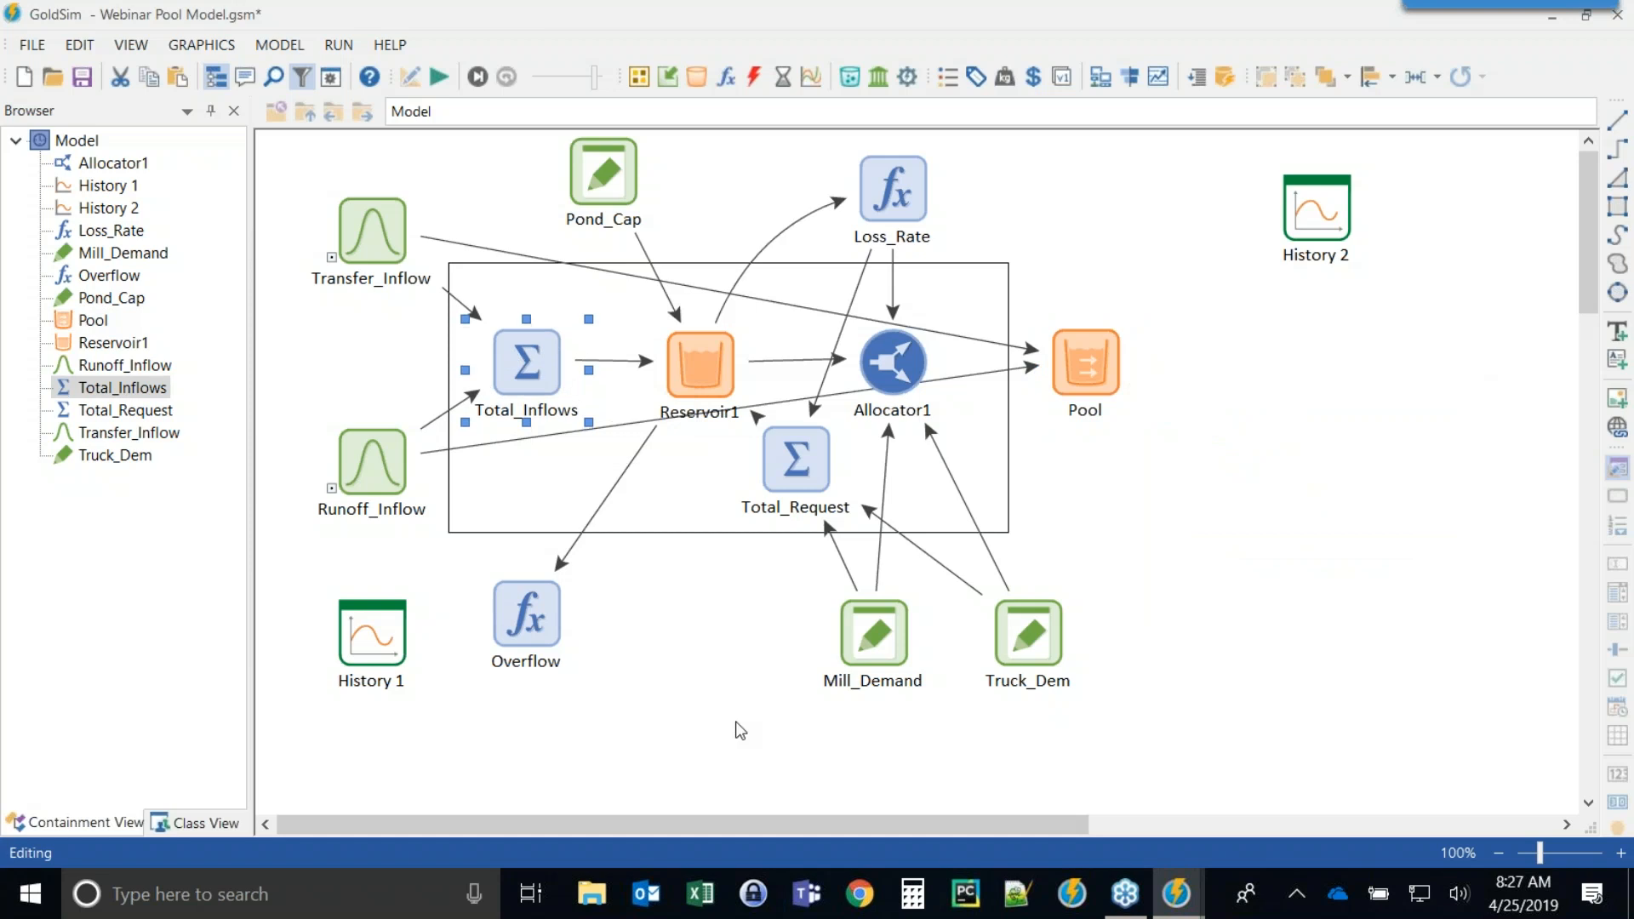
key(Delete)
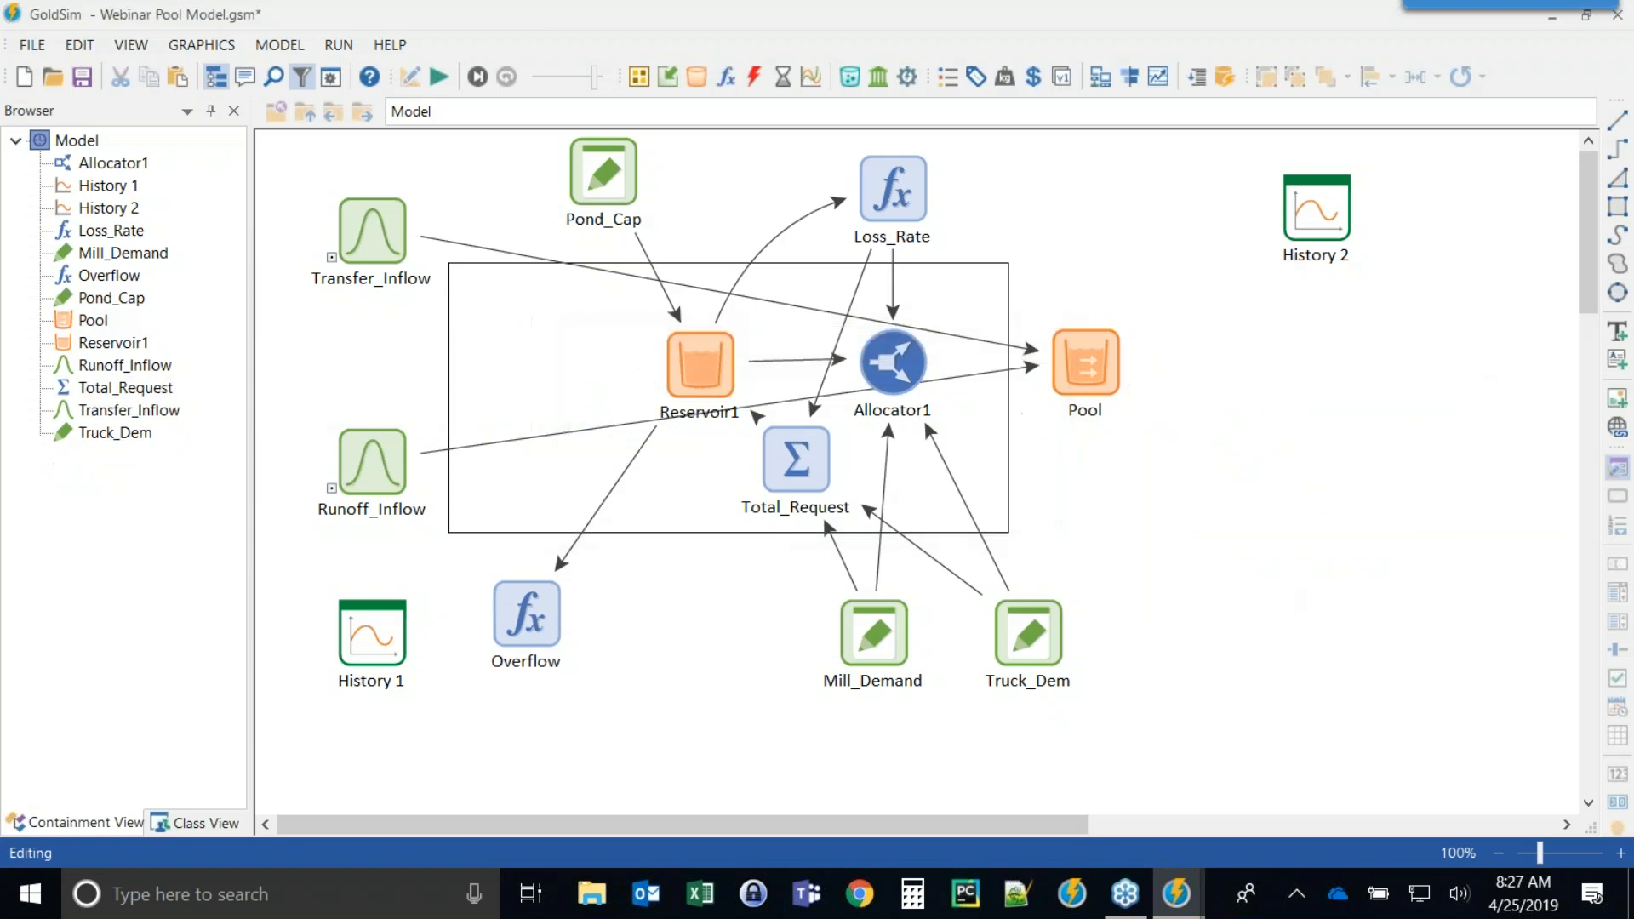
click(698, 366)
click(1085, 361)
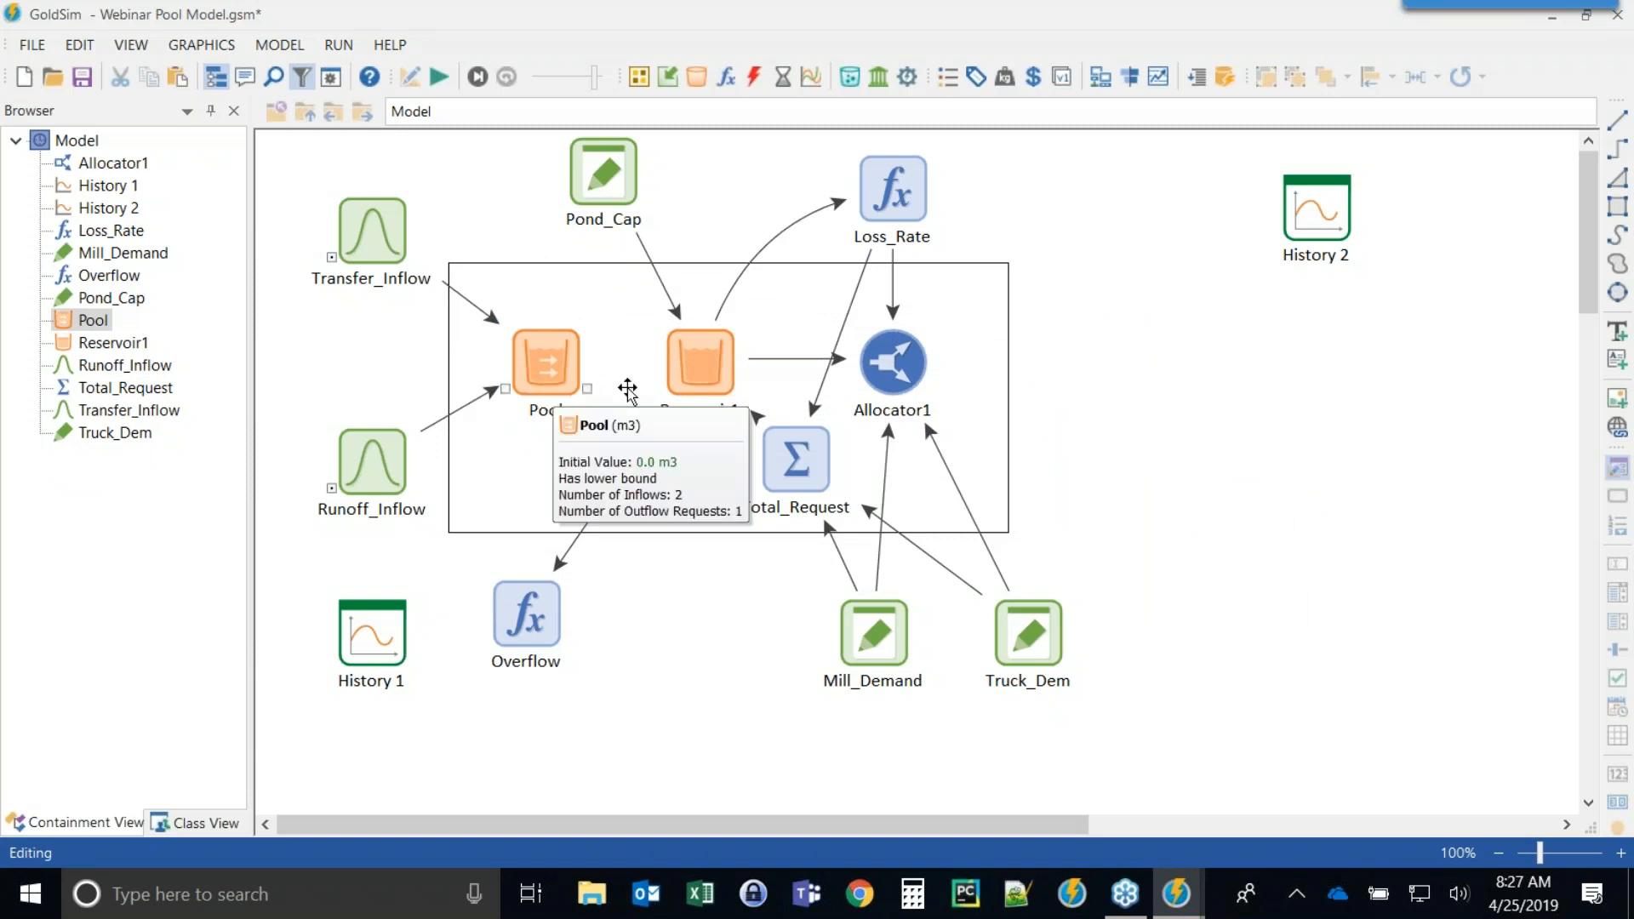
Inspect Reservoir1's properties and close them without changes.
click(699, 360)
double_click(698, 359)
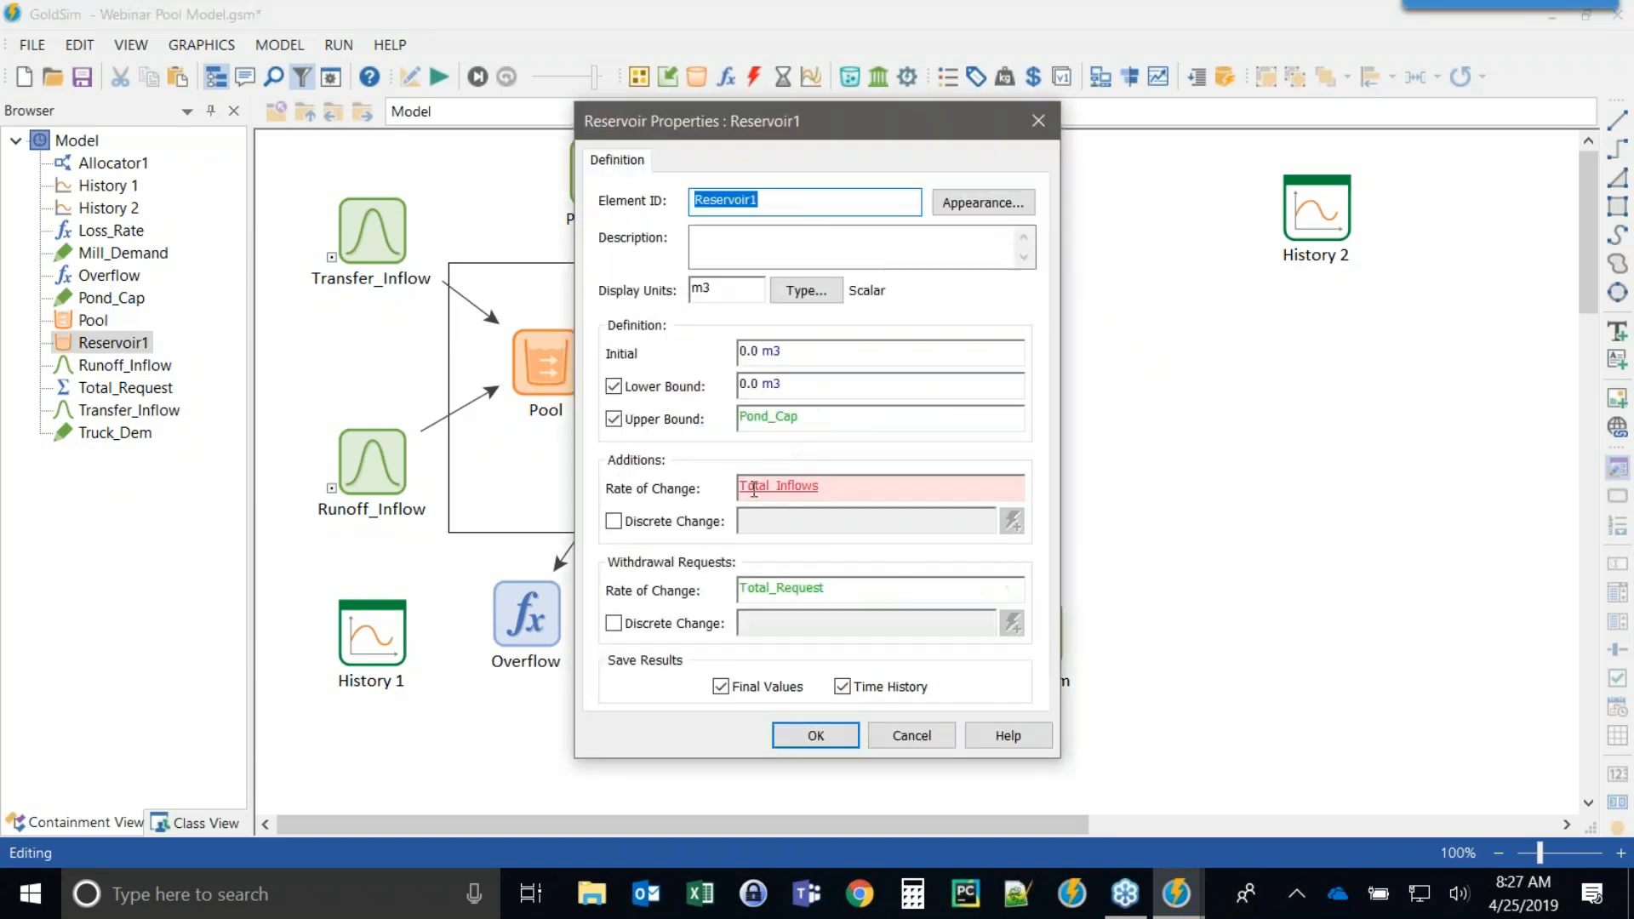
click(907, 737)
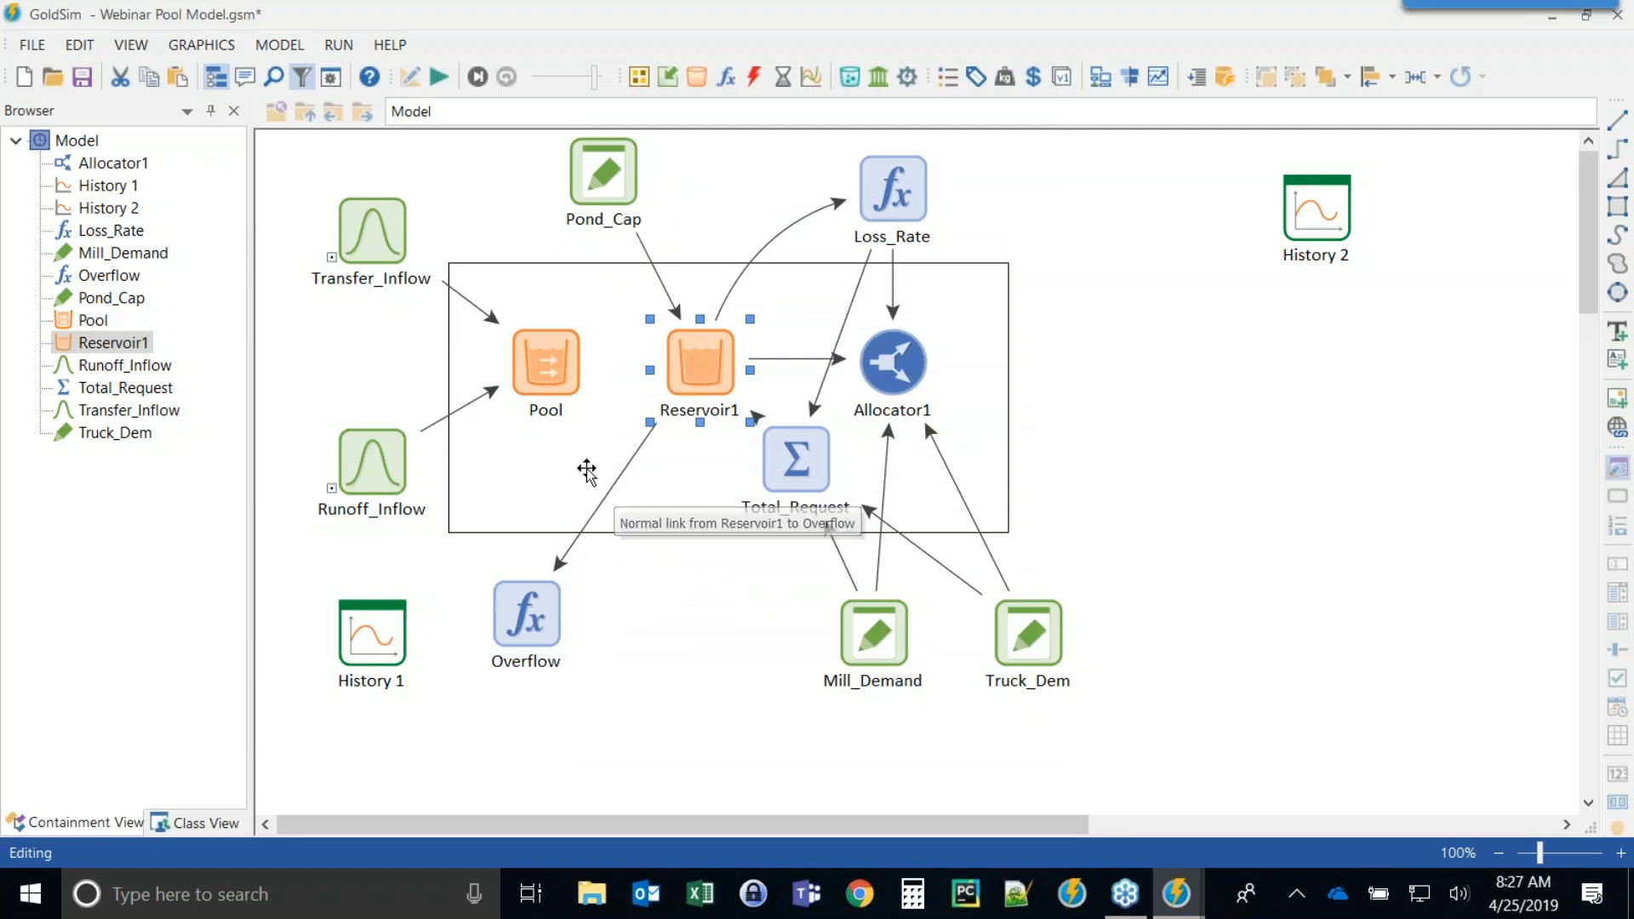
mouse_move(550, 333)
click(1145, 514)
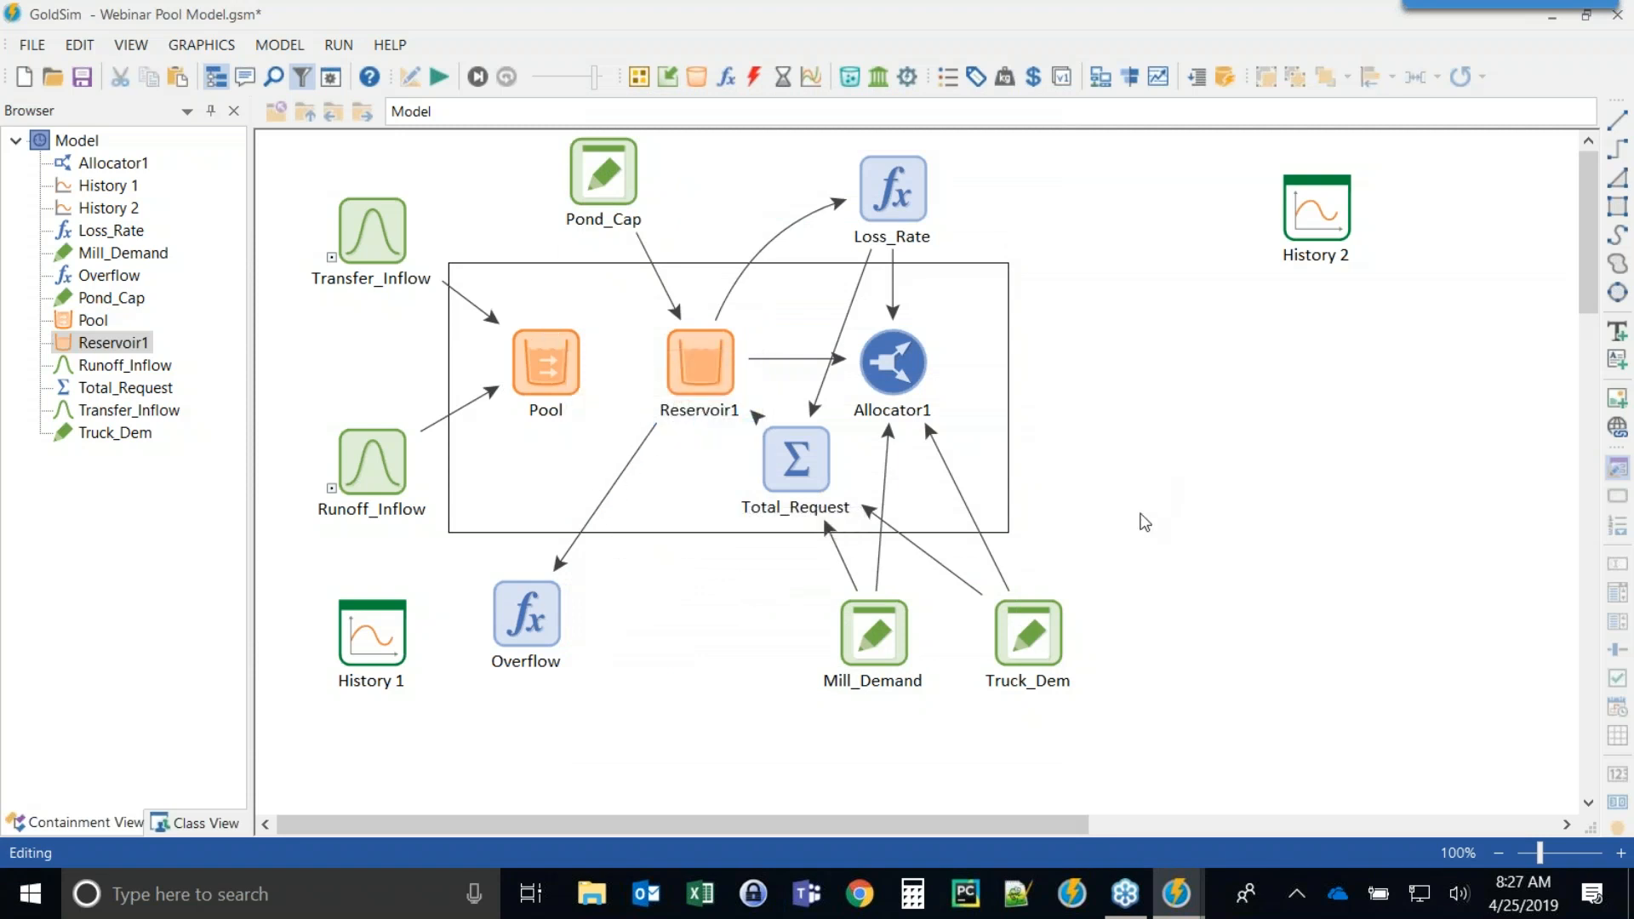
Enable the Pool's upper bound and set it to Pond_Cap.
double_click(549, 349)
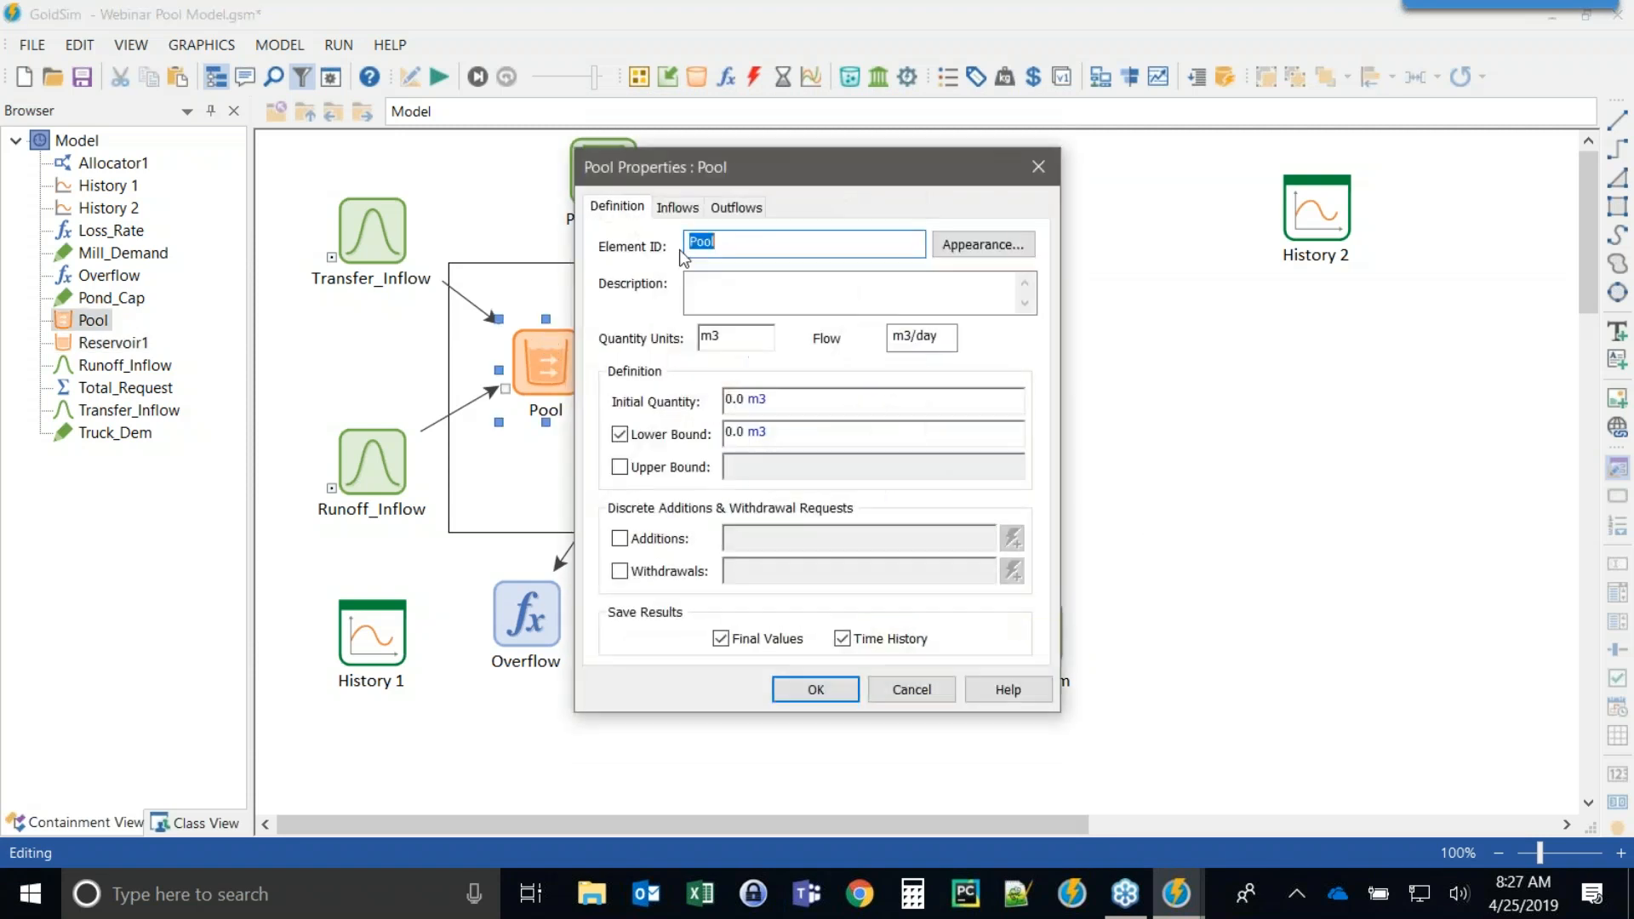
click(620, 467)
key(Tab)
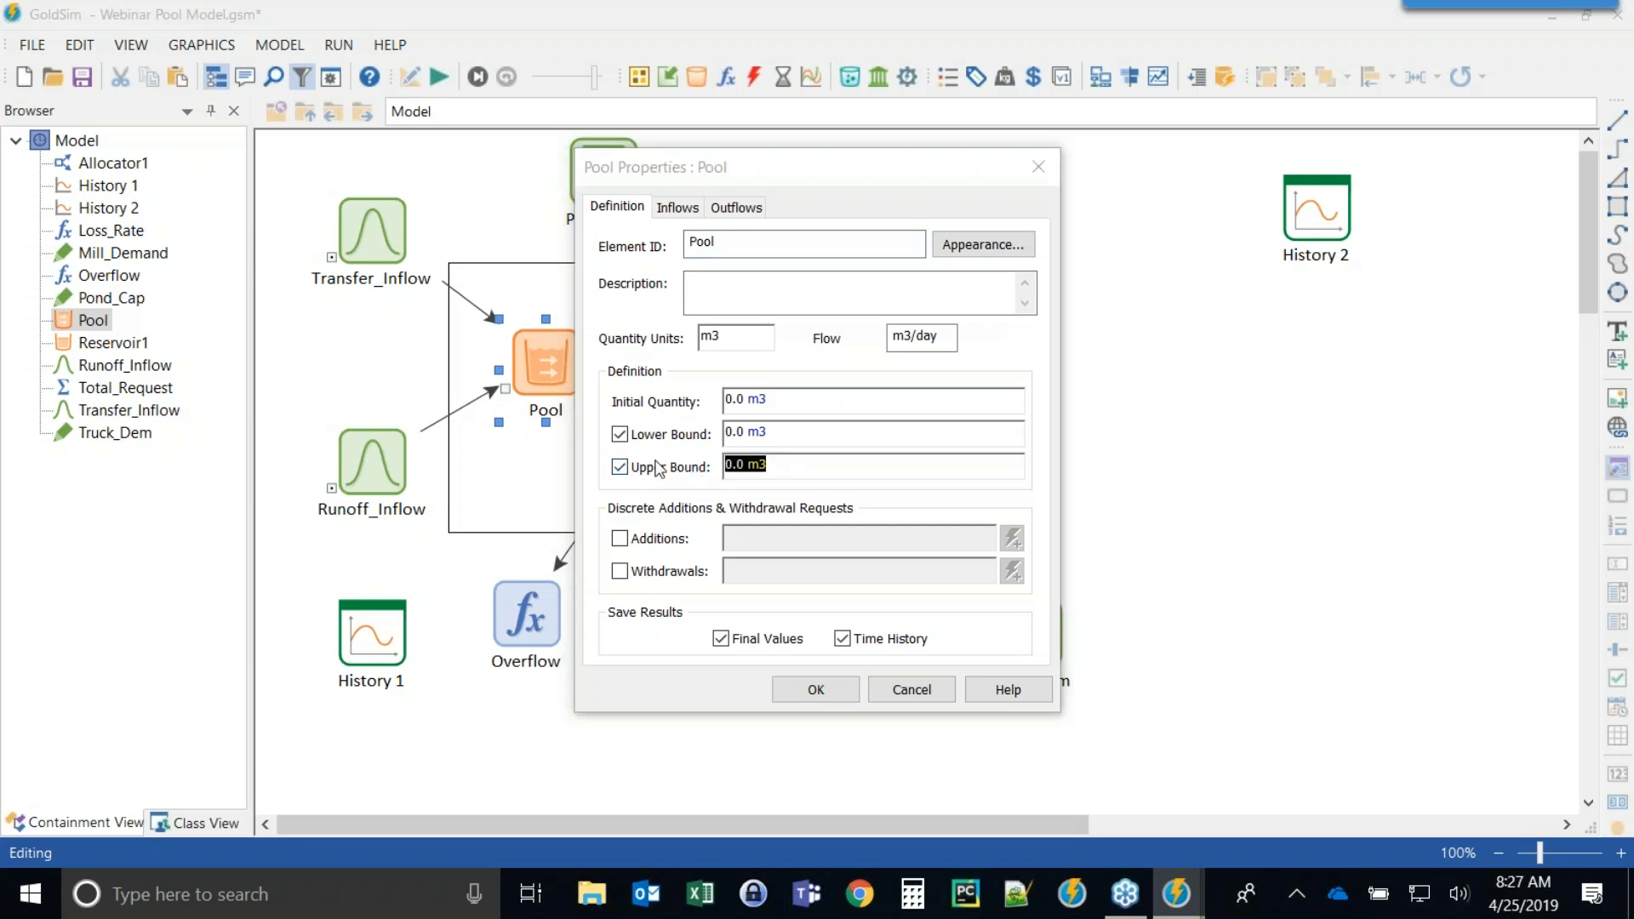
text(po)
key(Return)
click(802, 689)
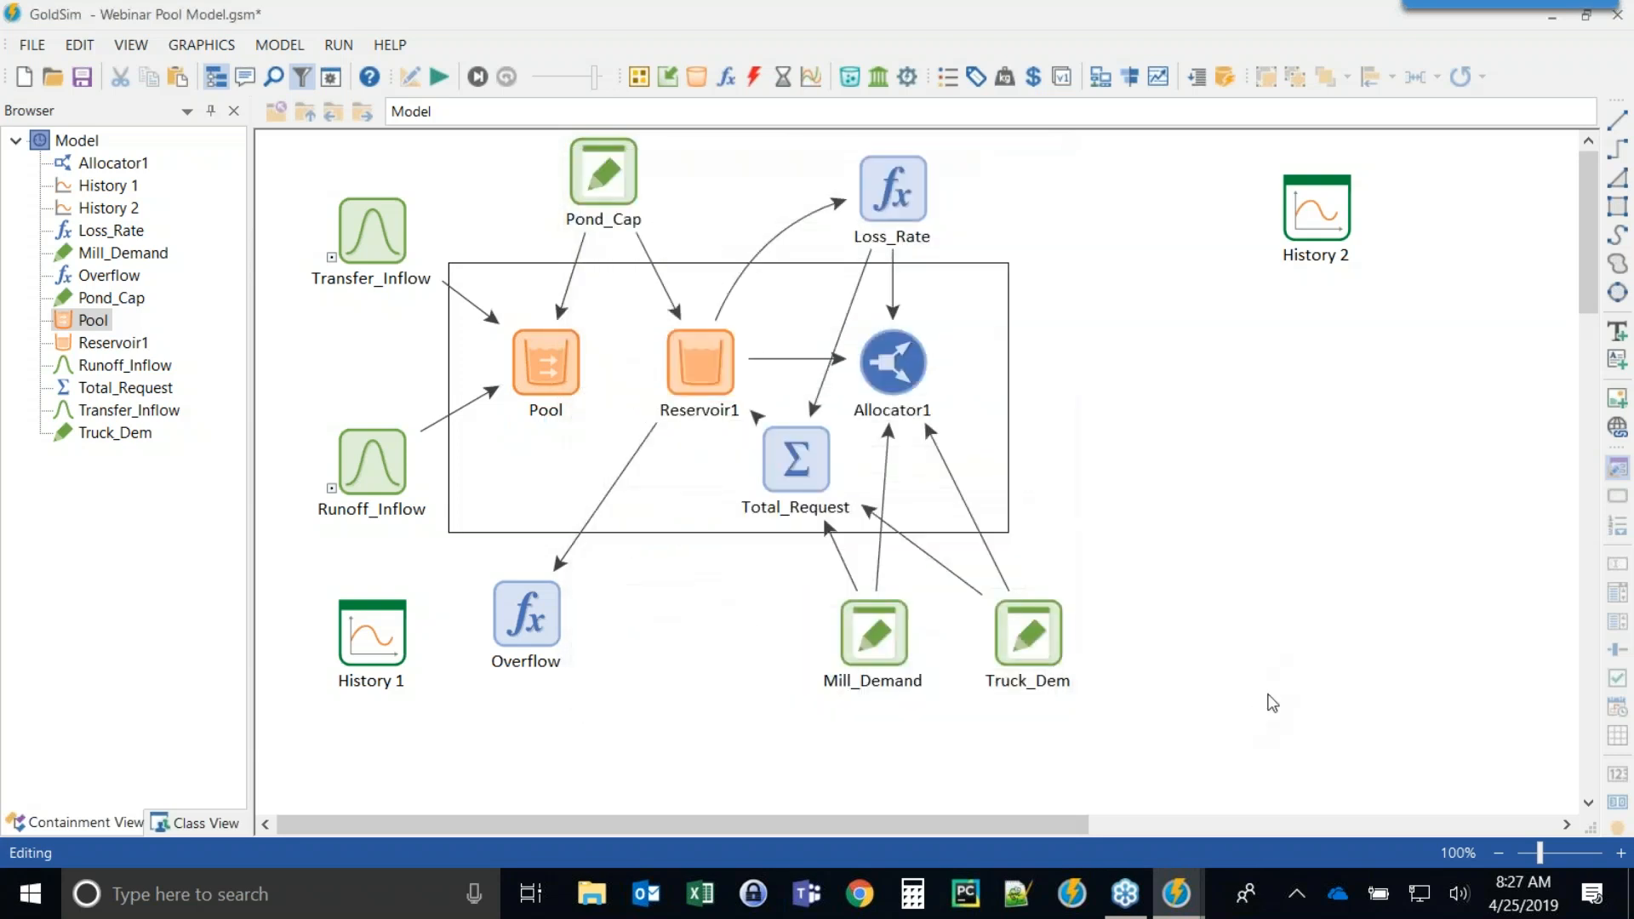
Inspect Allocator1's amount definition and close its properties.
double_click(894, 353)
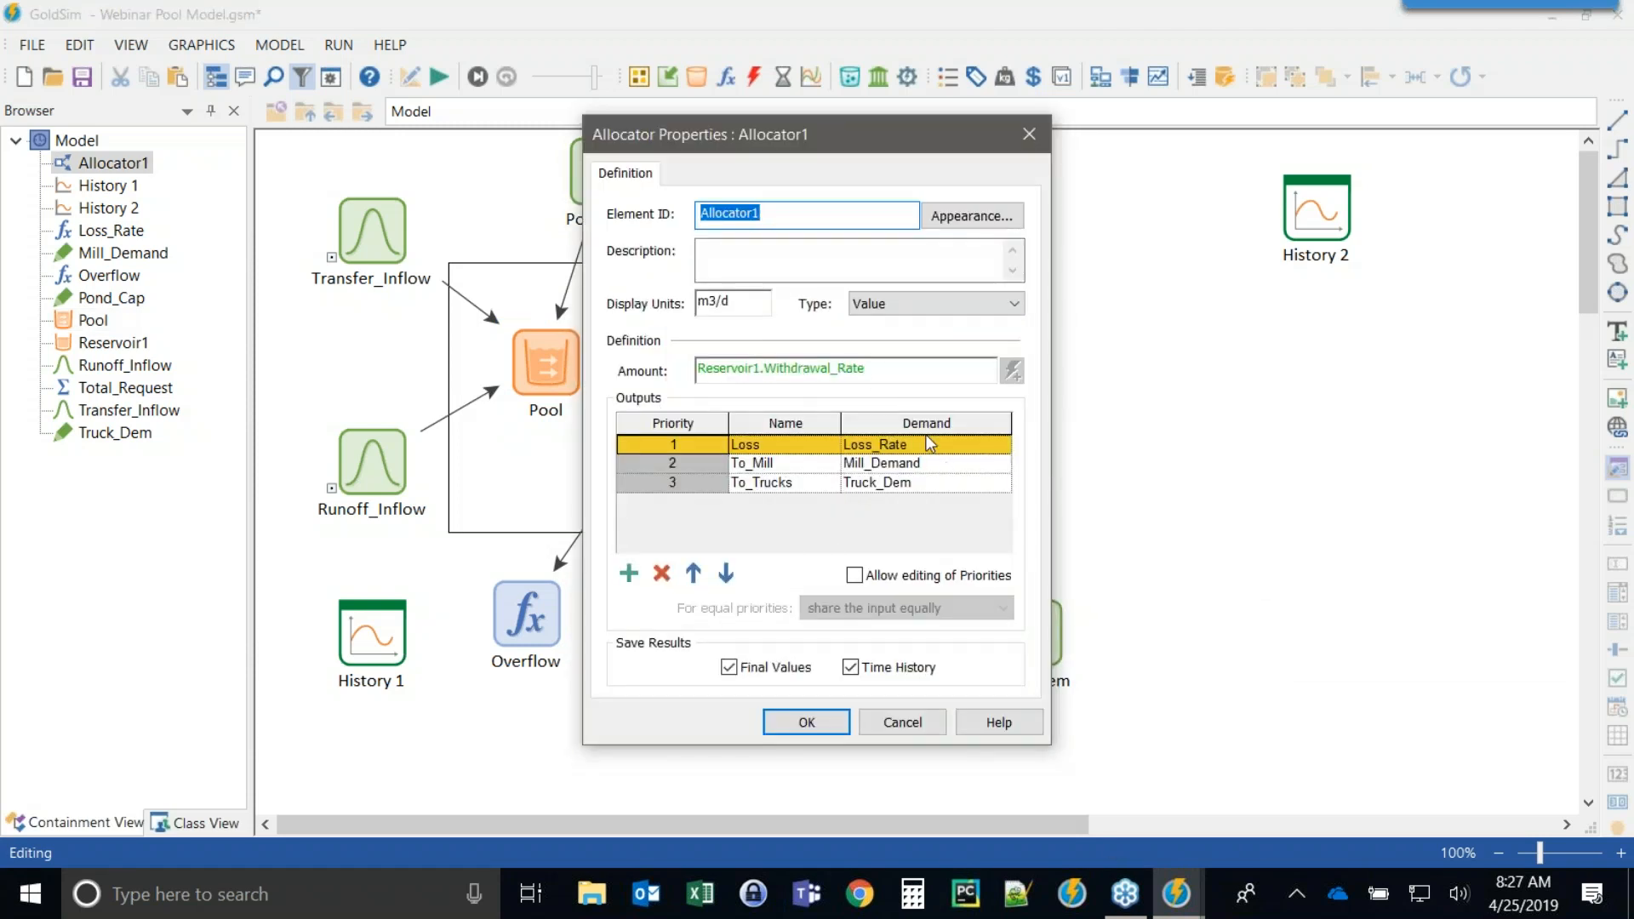
click(758, 370)
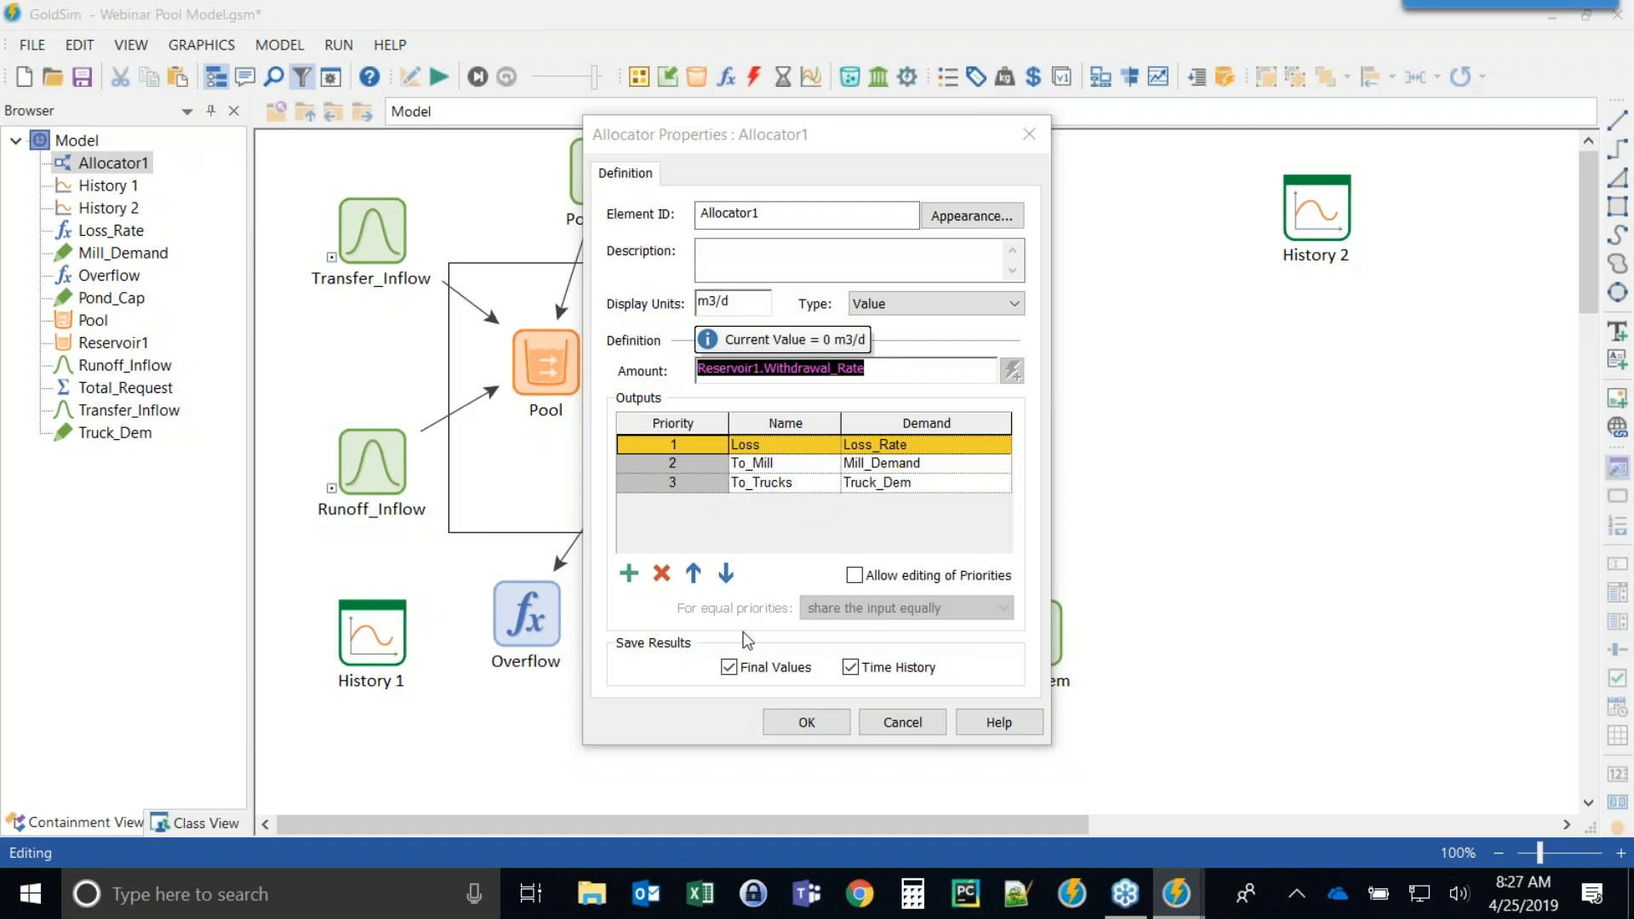
click(792, 730)
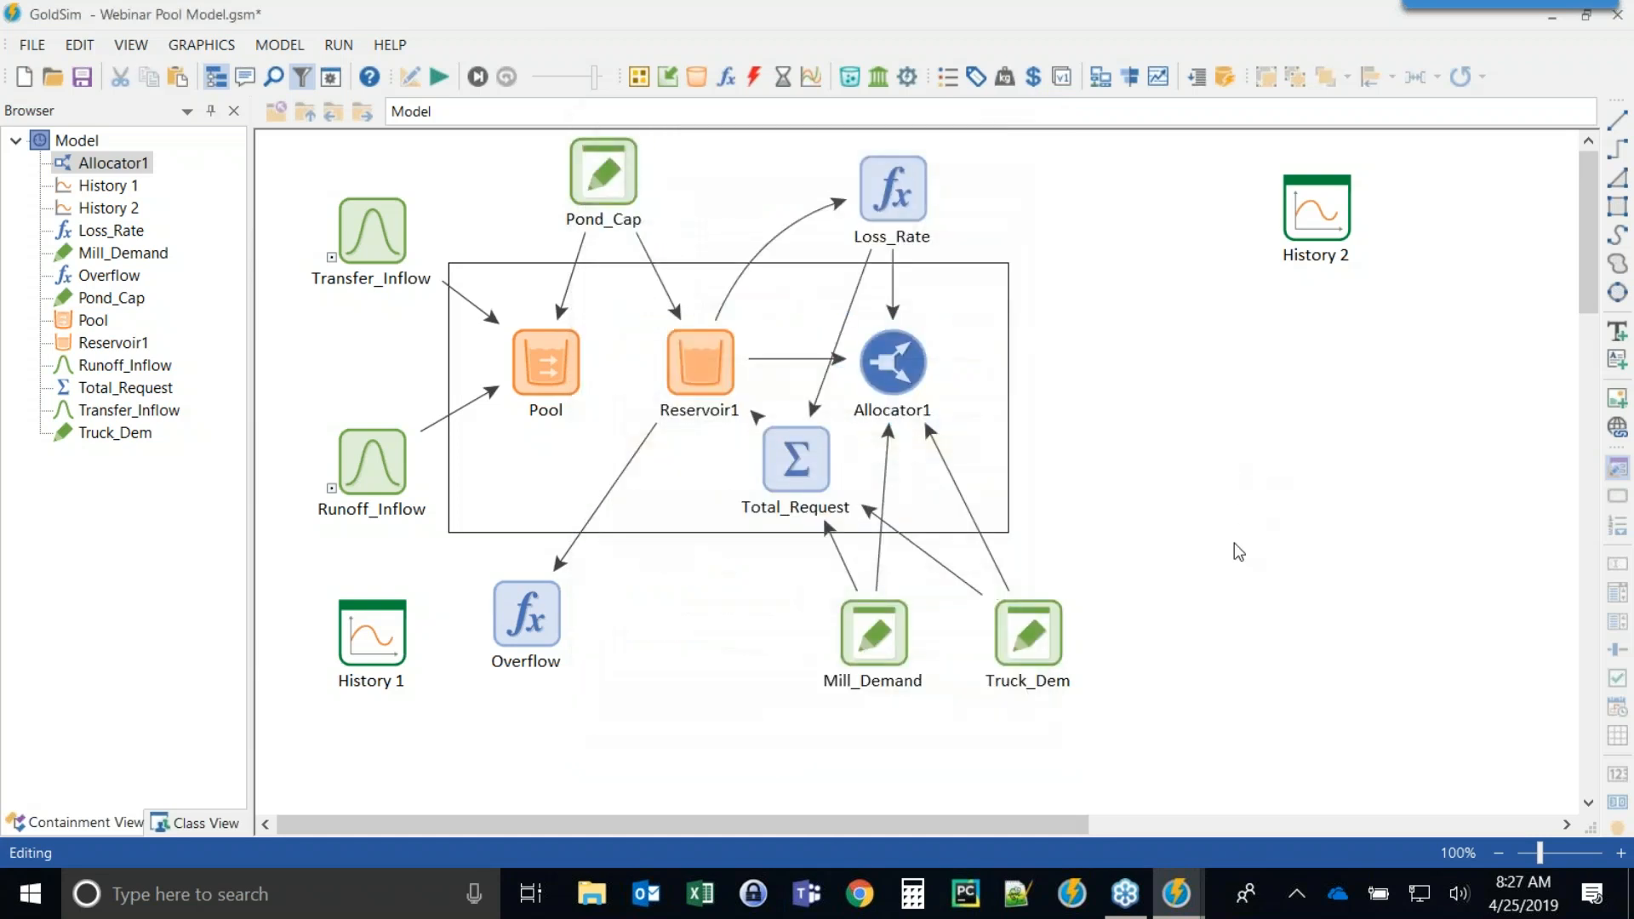
Open the Pool's outflows and add two more outflow requests.
double_click(533, 367)
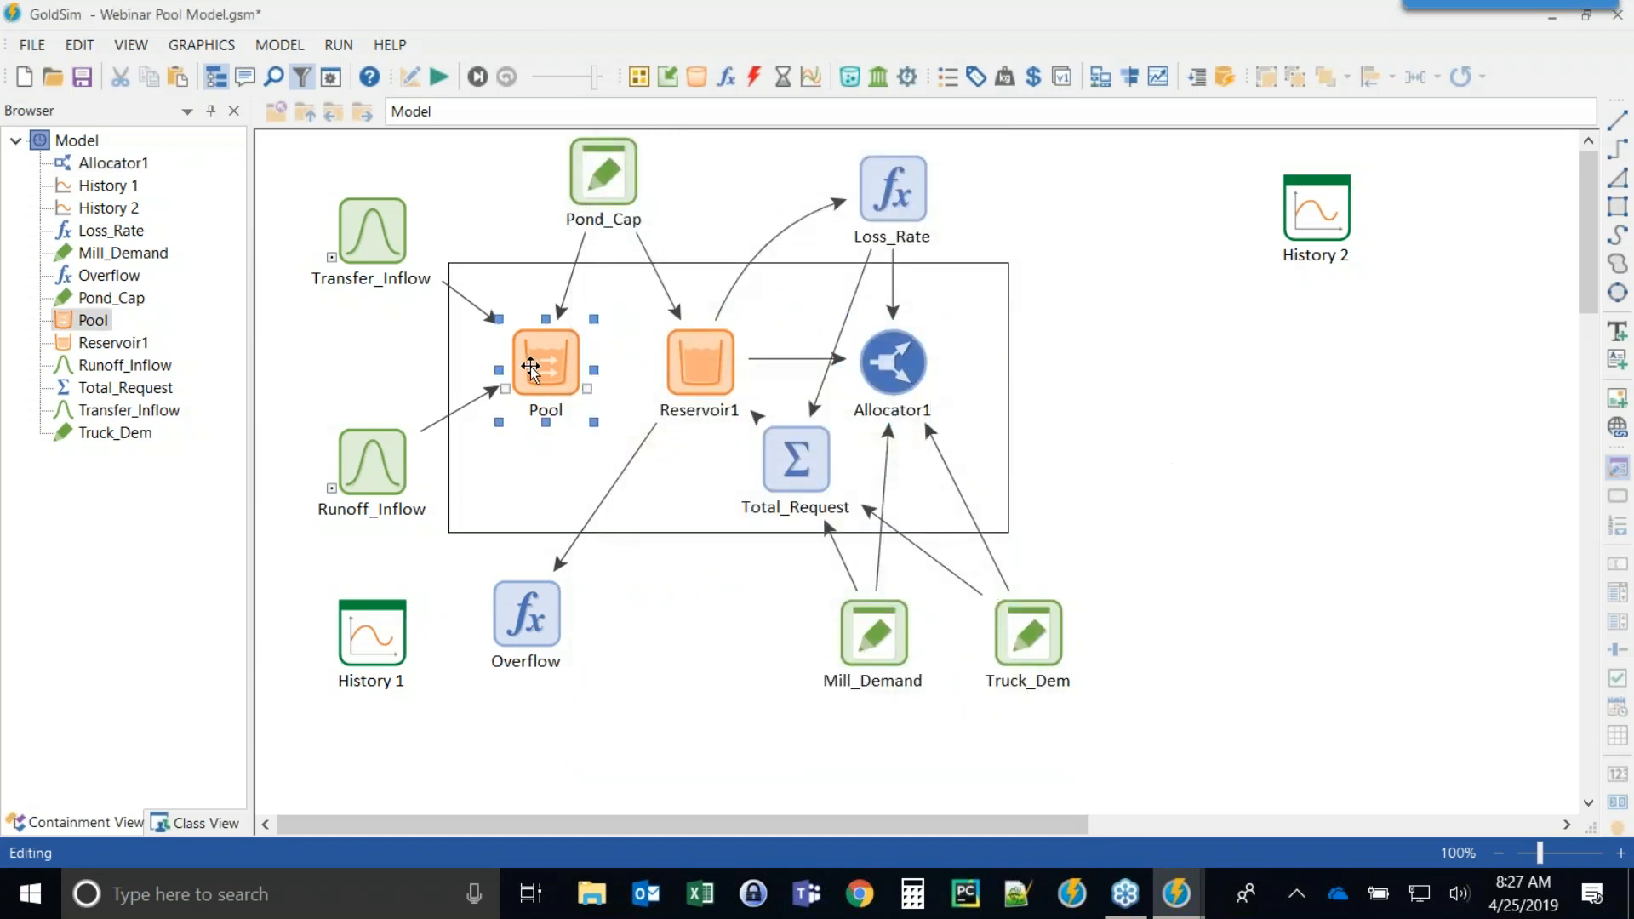
drag(711, 158, 221, 122)
click(225, 178)
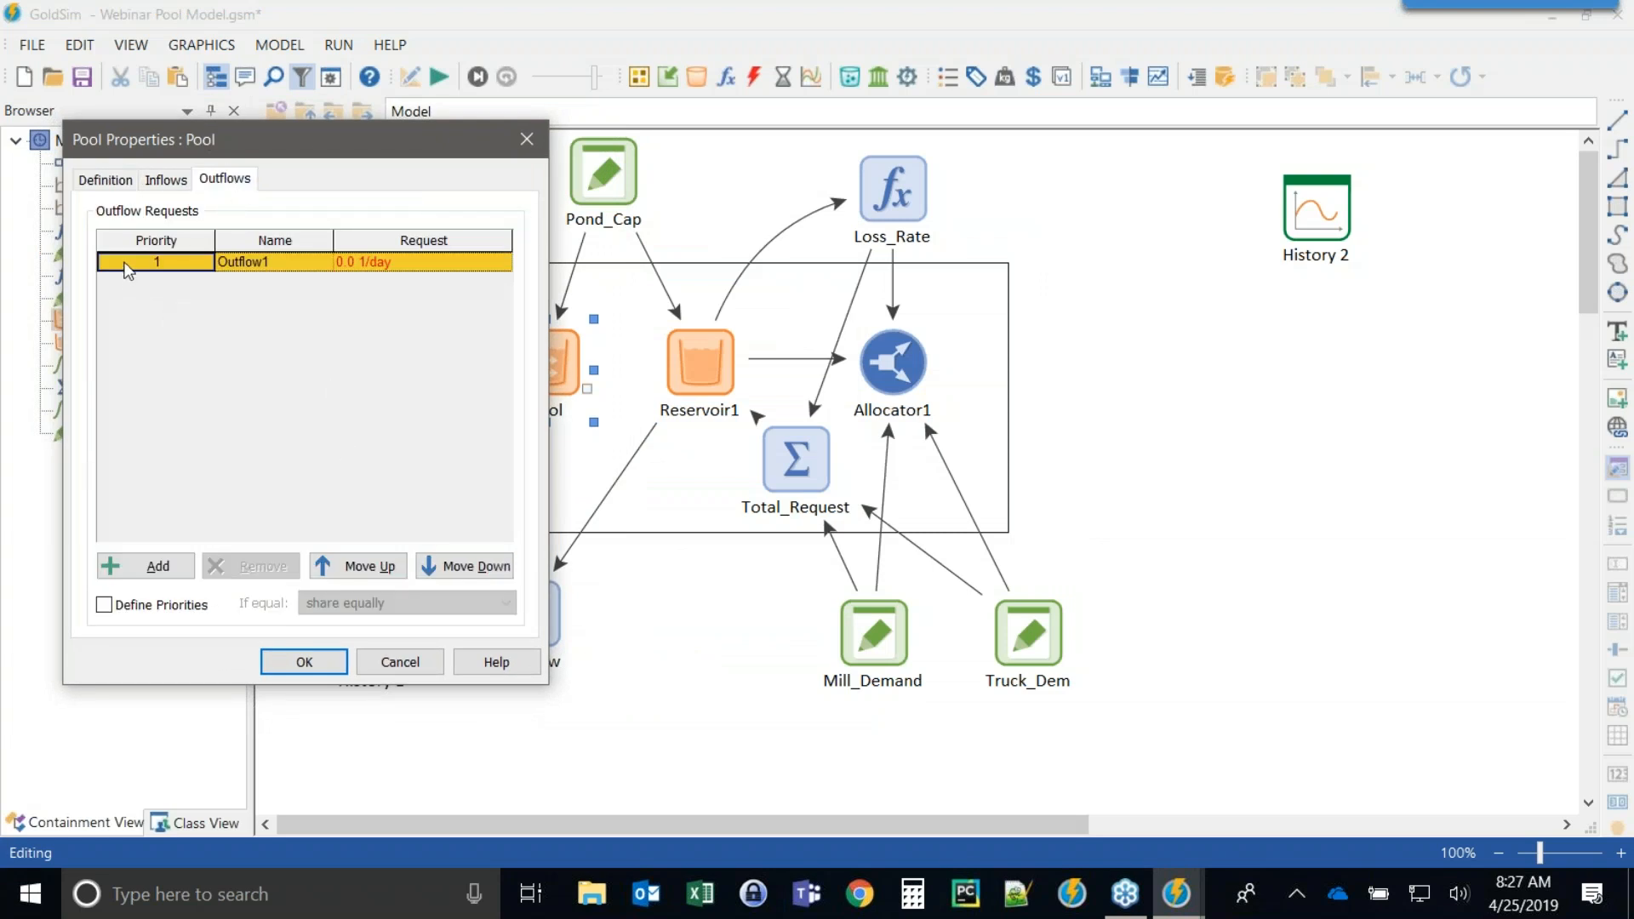
click(158, 567)
click(158, 567)
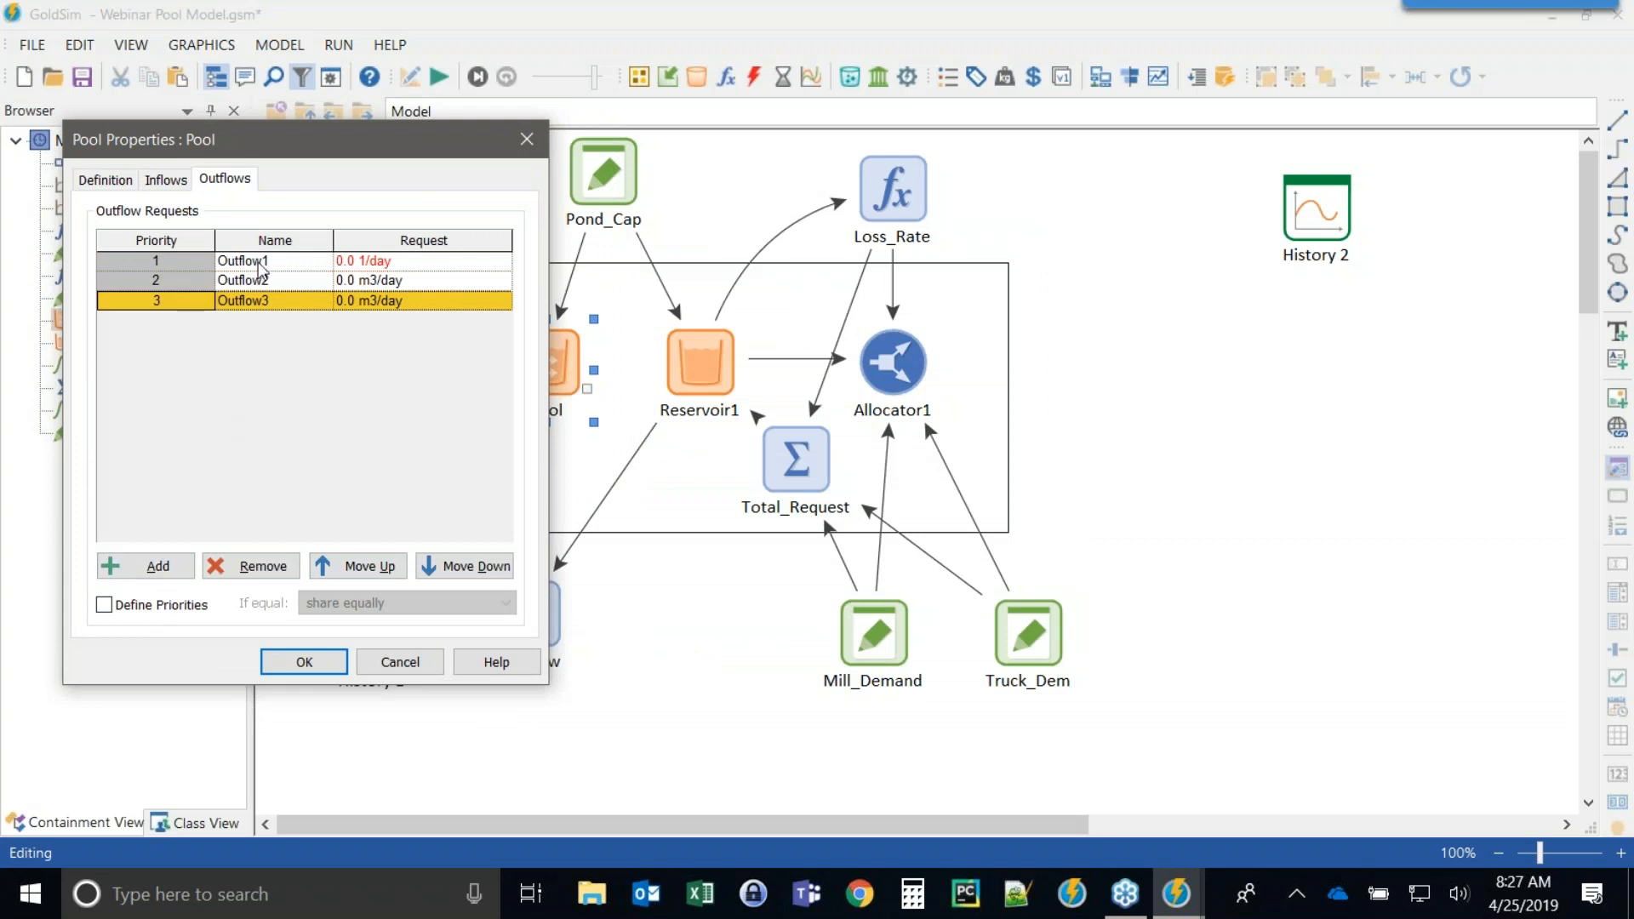
Name the Pool's three outflows Losses, To_Mill and To_Trucks.
click(149, 260)
text(Evaporation)
key(BackSpace)
key(BackSpace)
key(BackSpace)
key(BackSpace)
key(BackSpace)
key(BackSpace)
key(BackSpace)
key(BackSpace)
key(BackSpace)
key(BackSpace)
key(BackSpace)
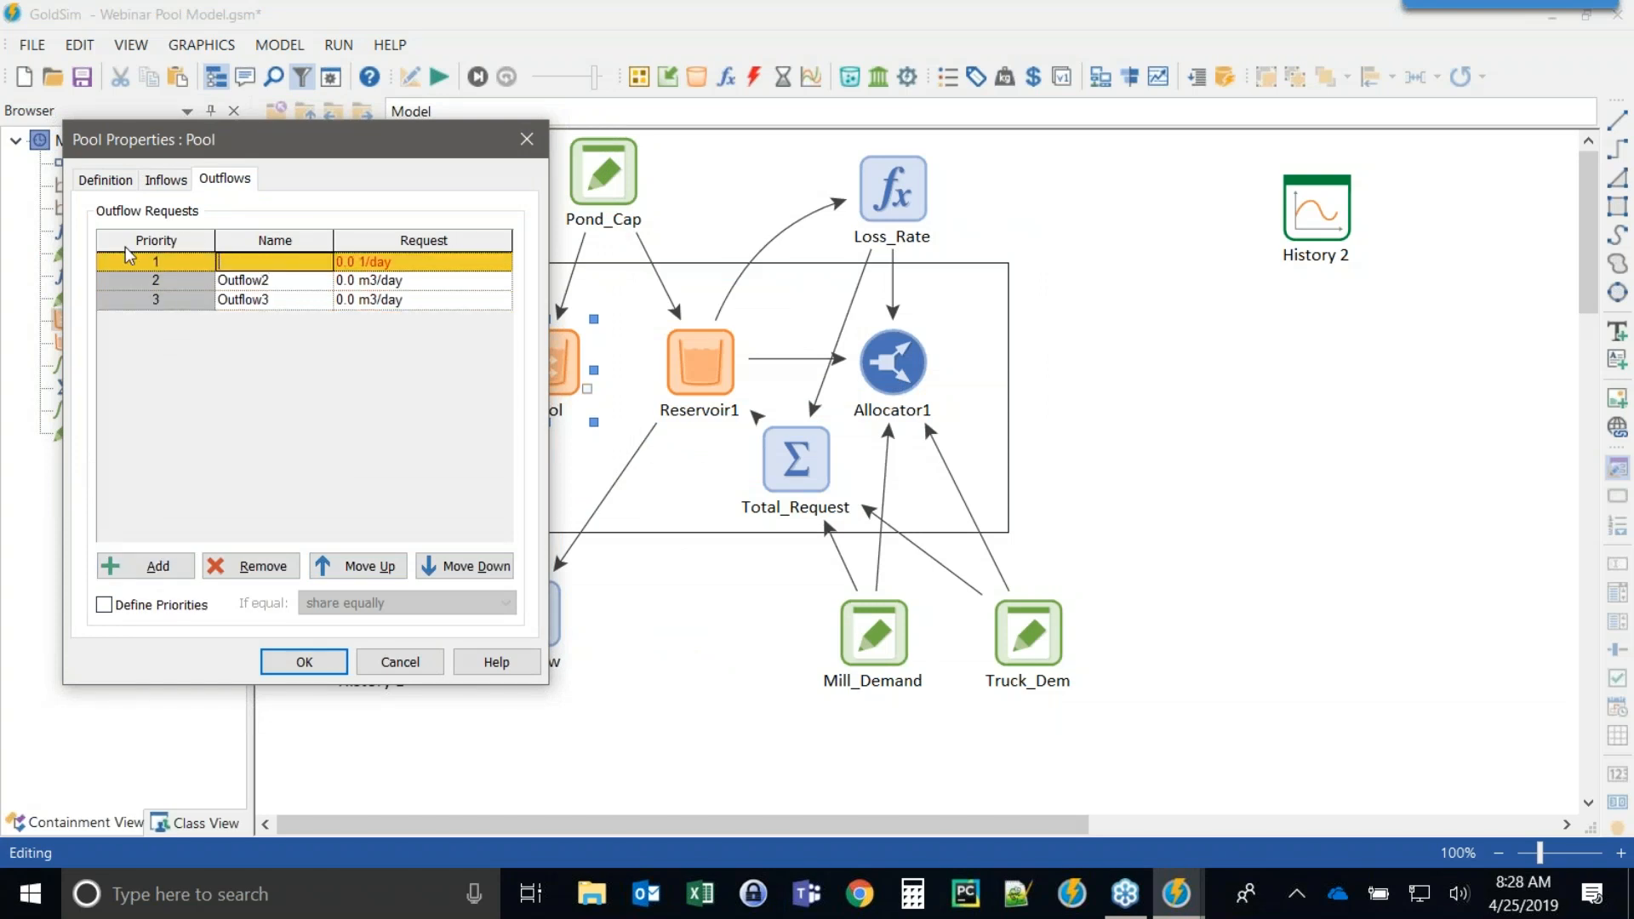
text(Losses)
click(279, 281)
double_click(279, 280)
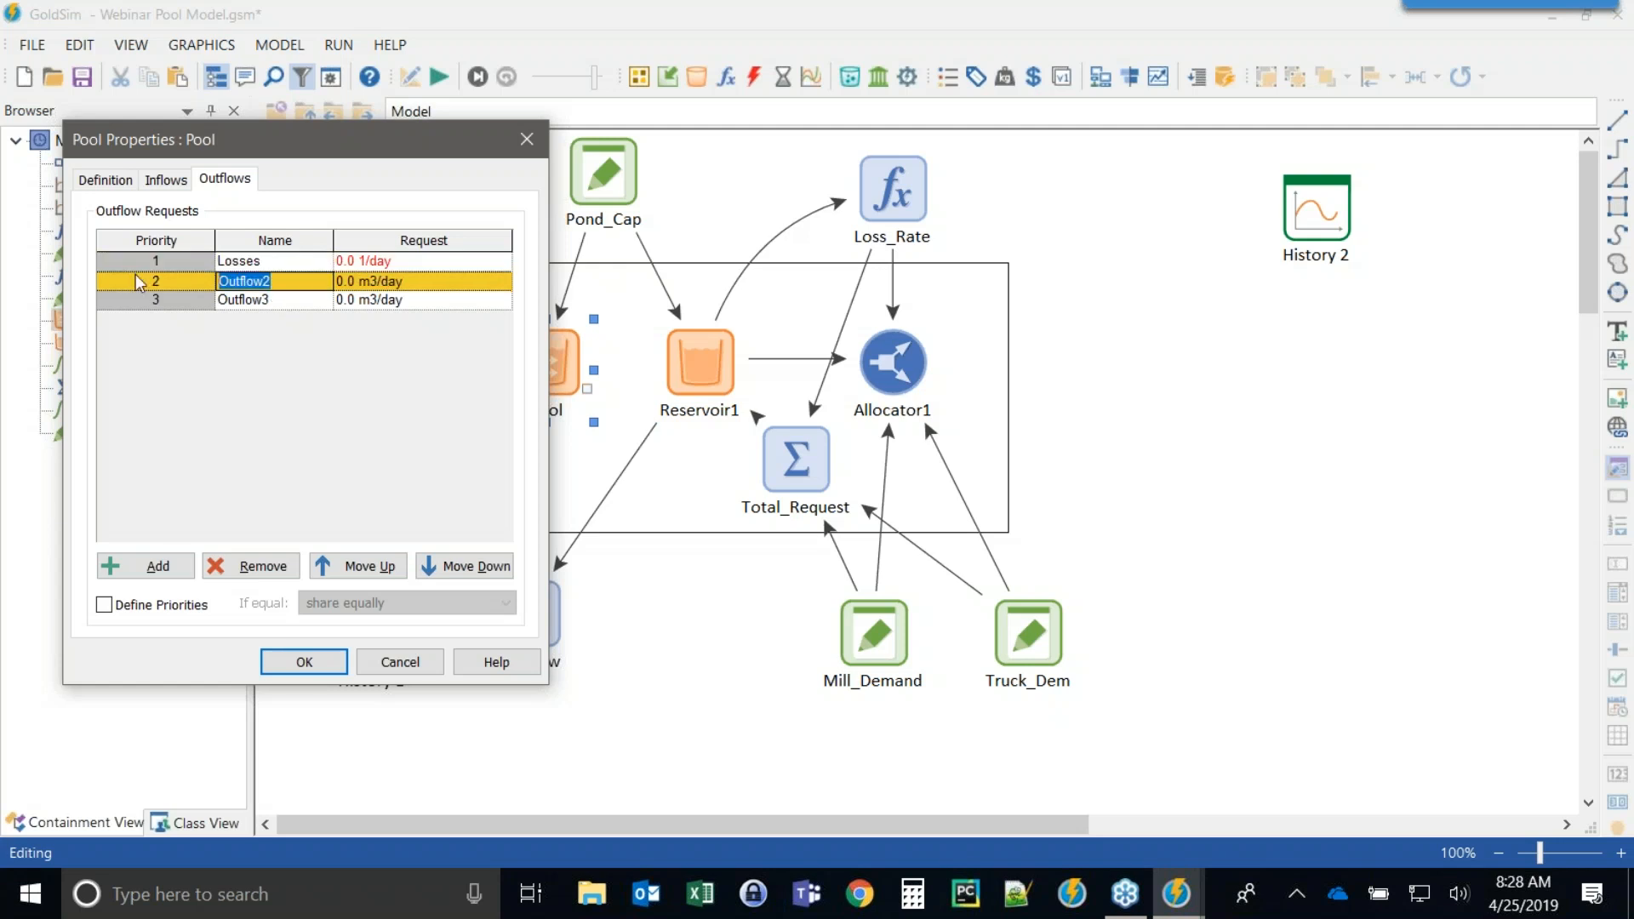
text(M)
key(BackSpace)
key(BackSpace)
text(To_Mil)
double_click(269, 305)
drag(283, 301, 150, 292)
text(T)
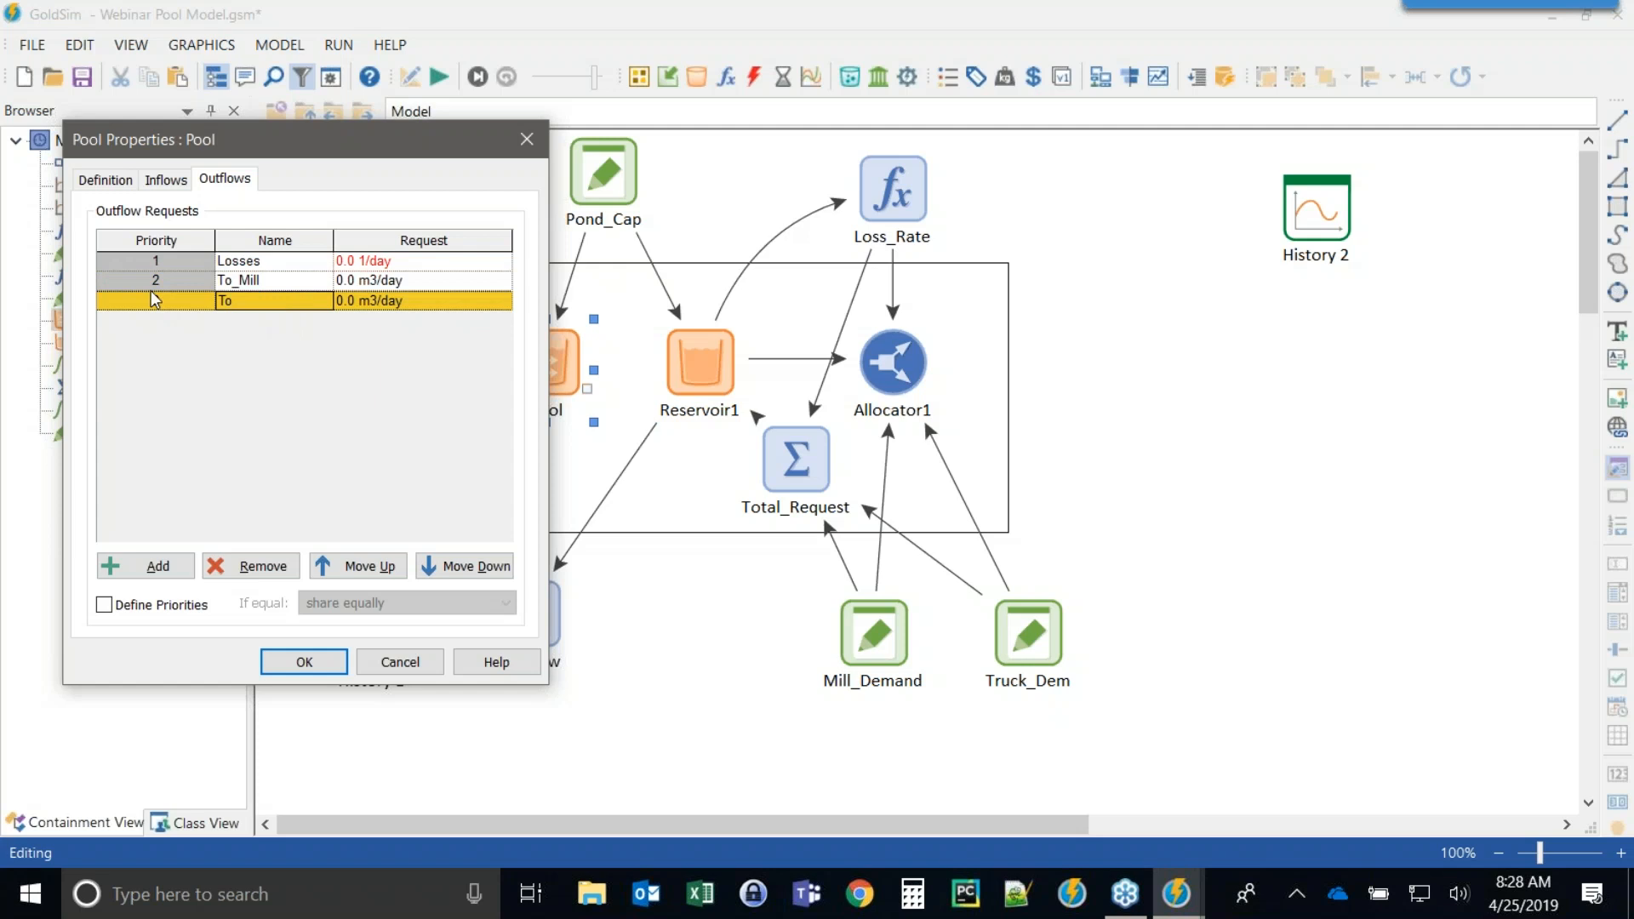
text(o_)
text(Trucks)
Set the Losses outflow request to Loss_Rate and confirm the Pool properties.
click(394, 262)
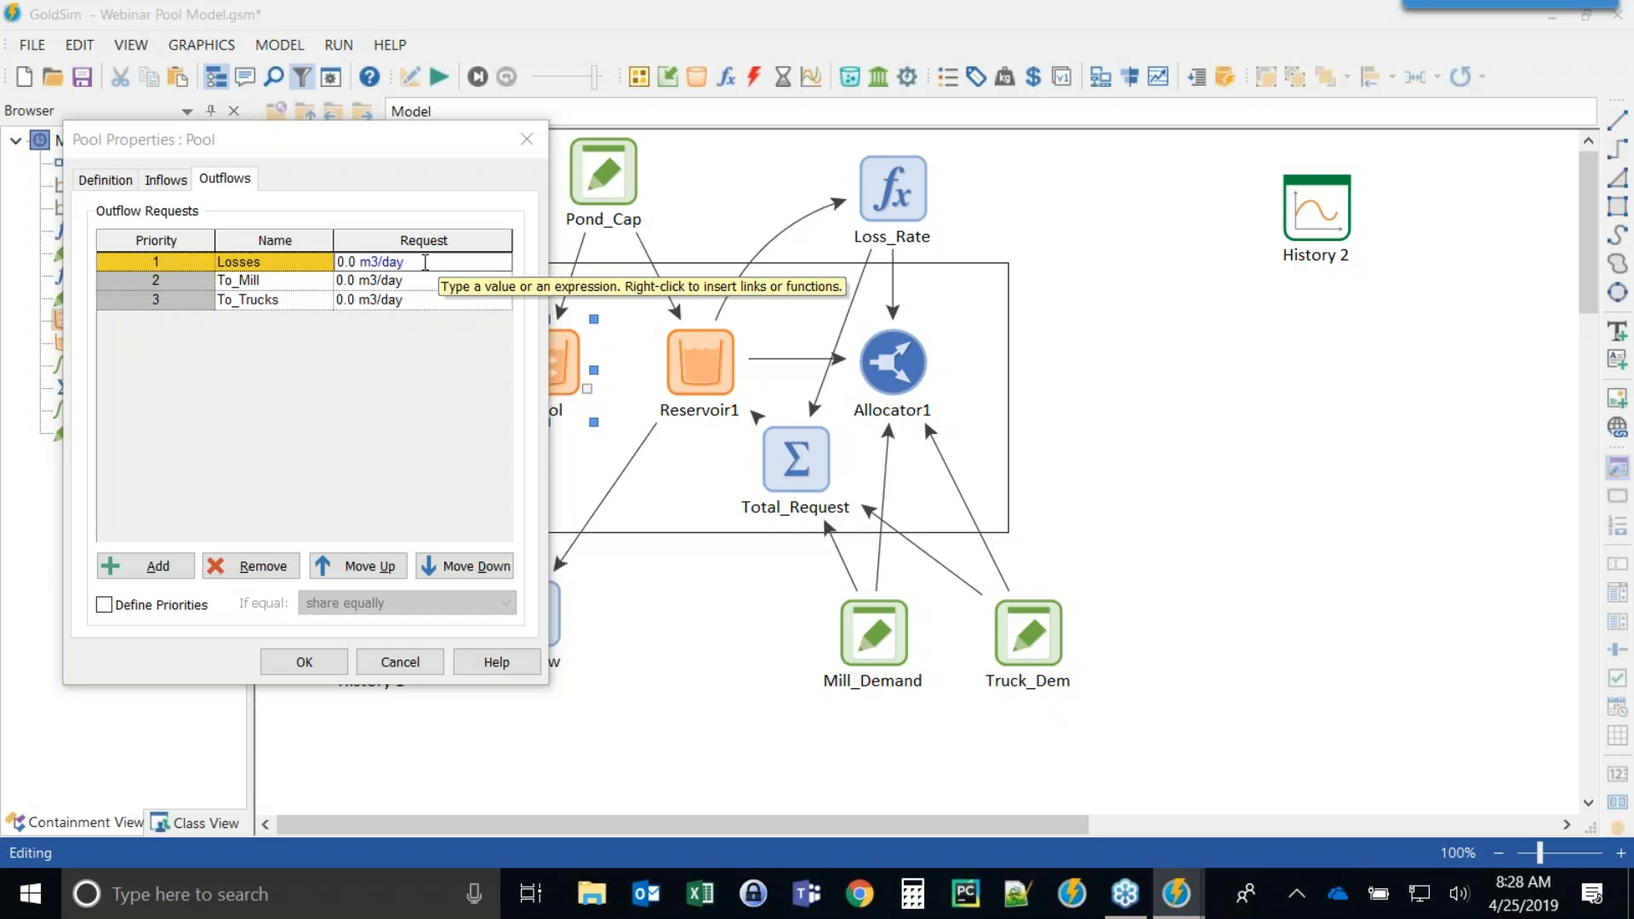
drag(425, 263, 317, 276)
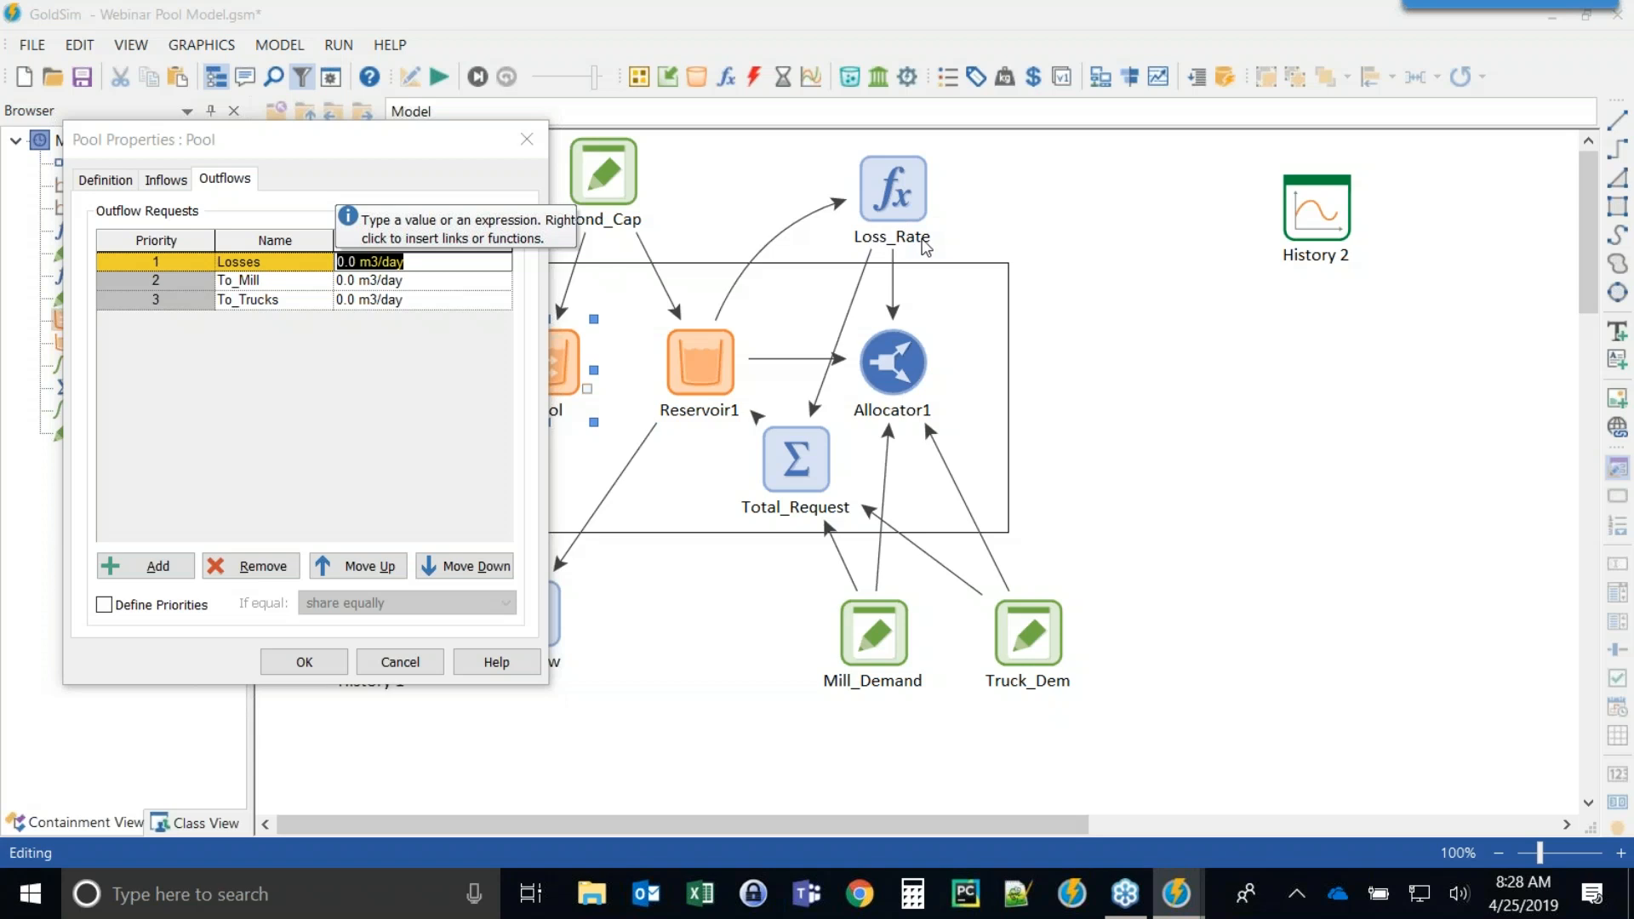
text(loss)
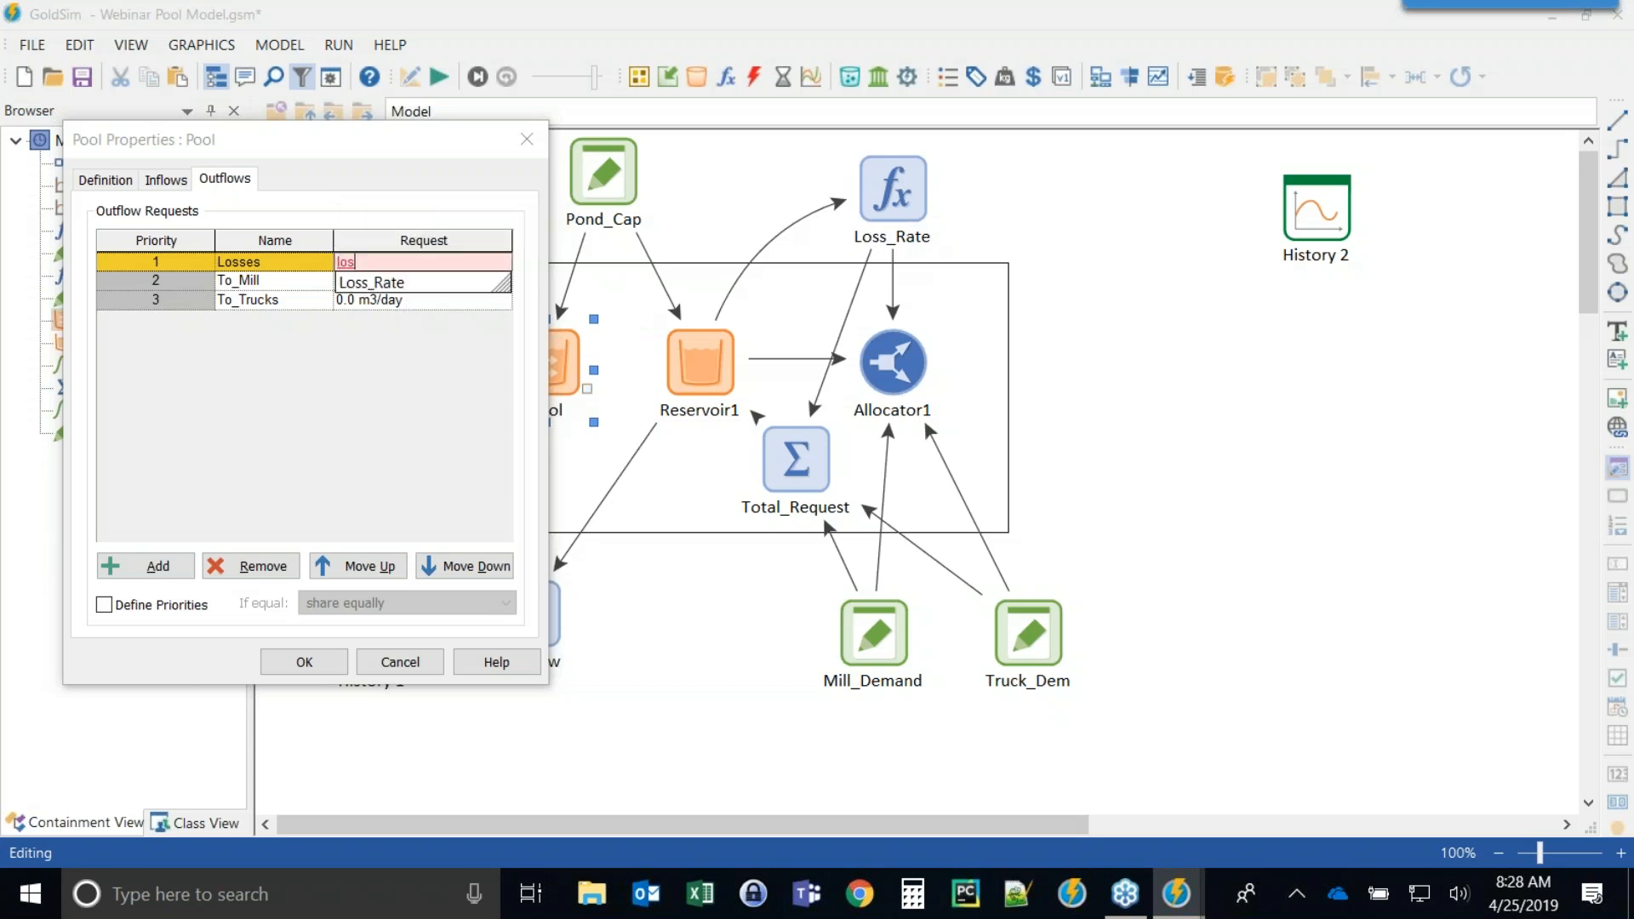
click(376, 283)
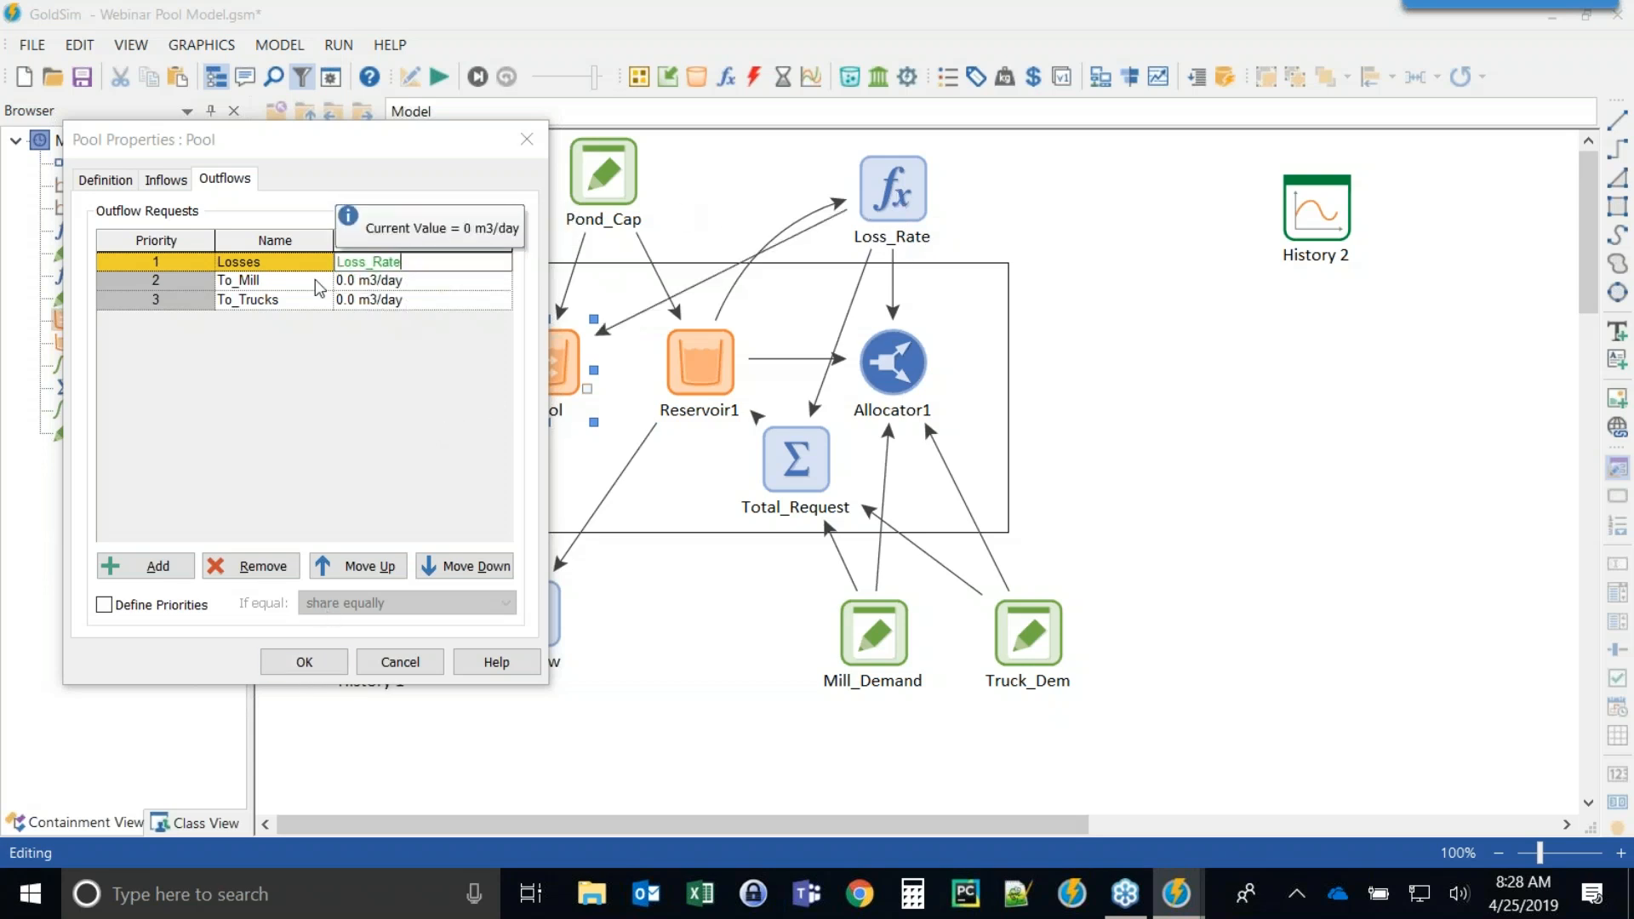
click(303, 663)
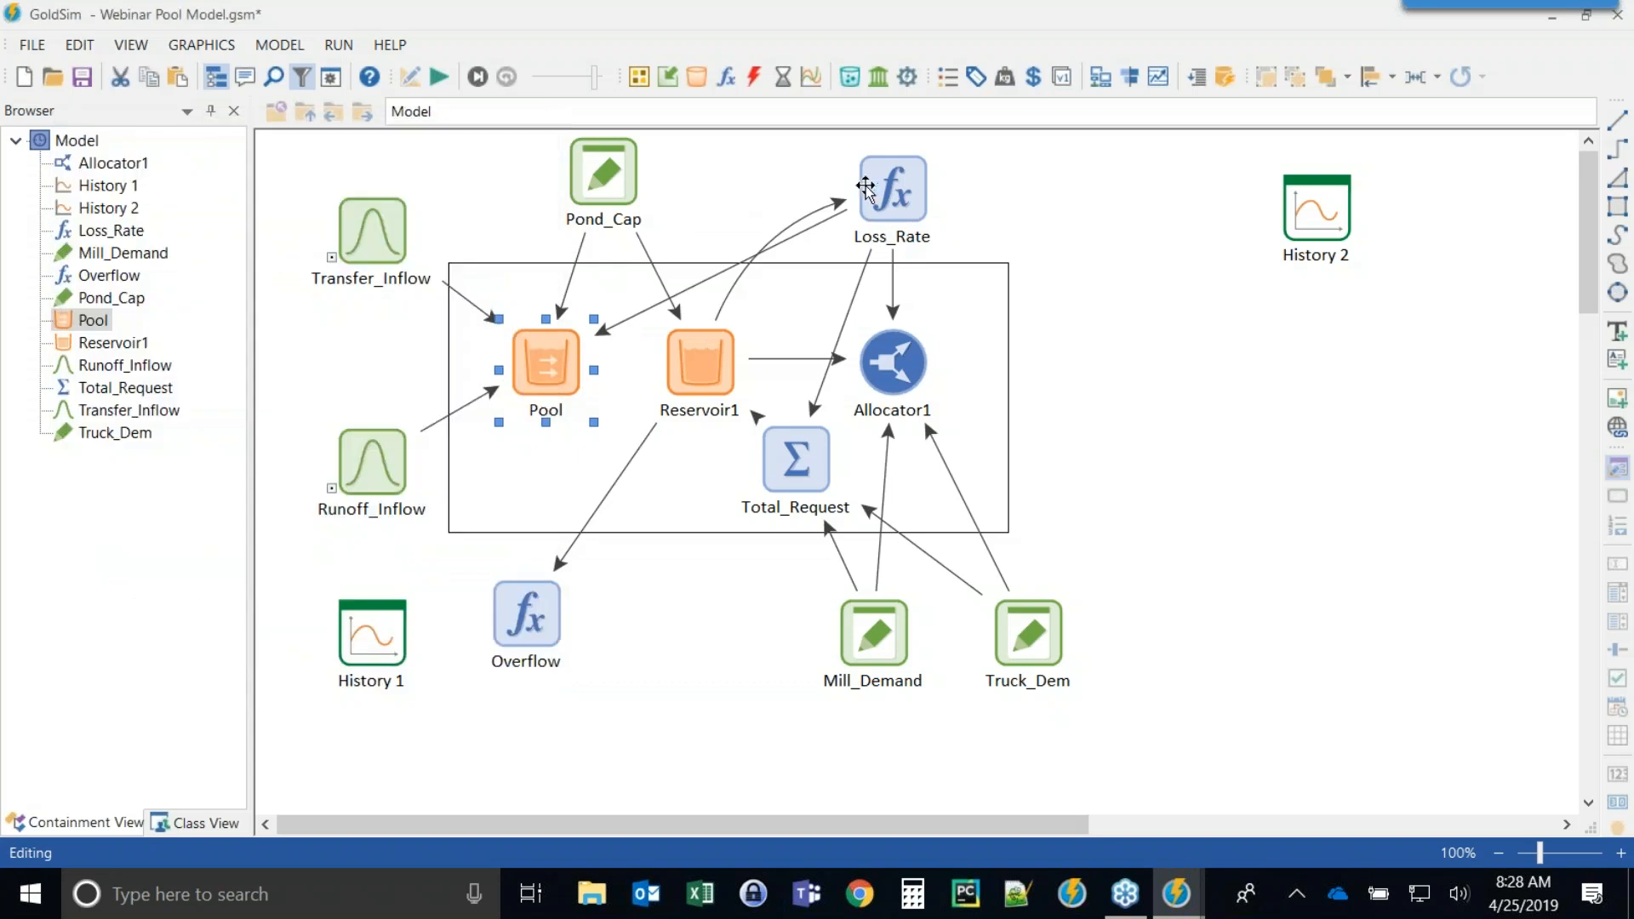
Copy the equation of the Loss_Rate expression and close it.
mouse_move(885, 189)
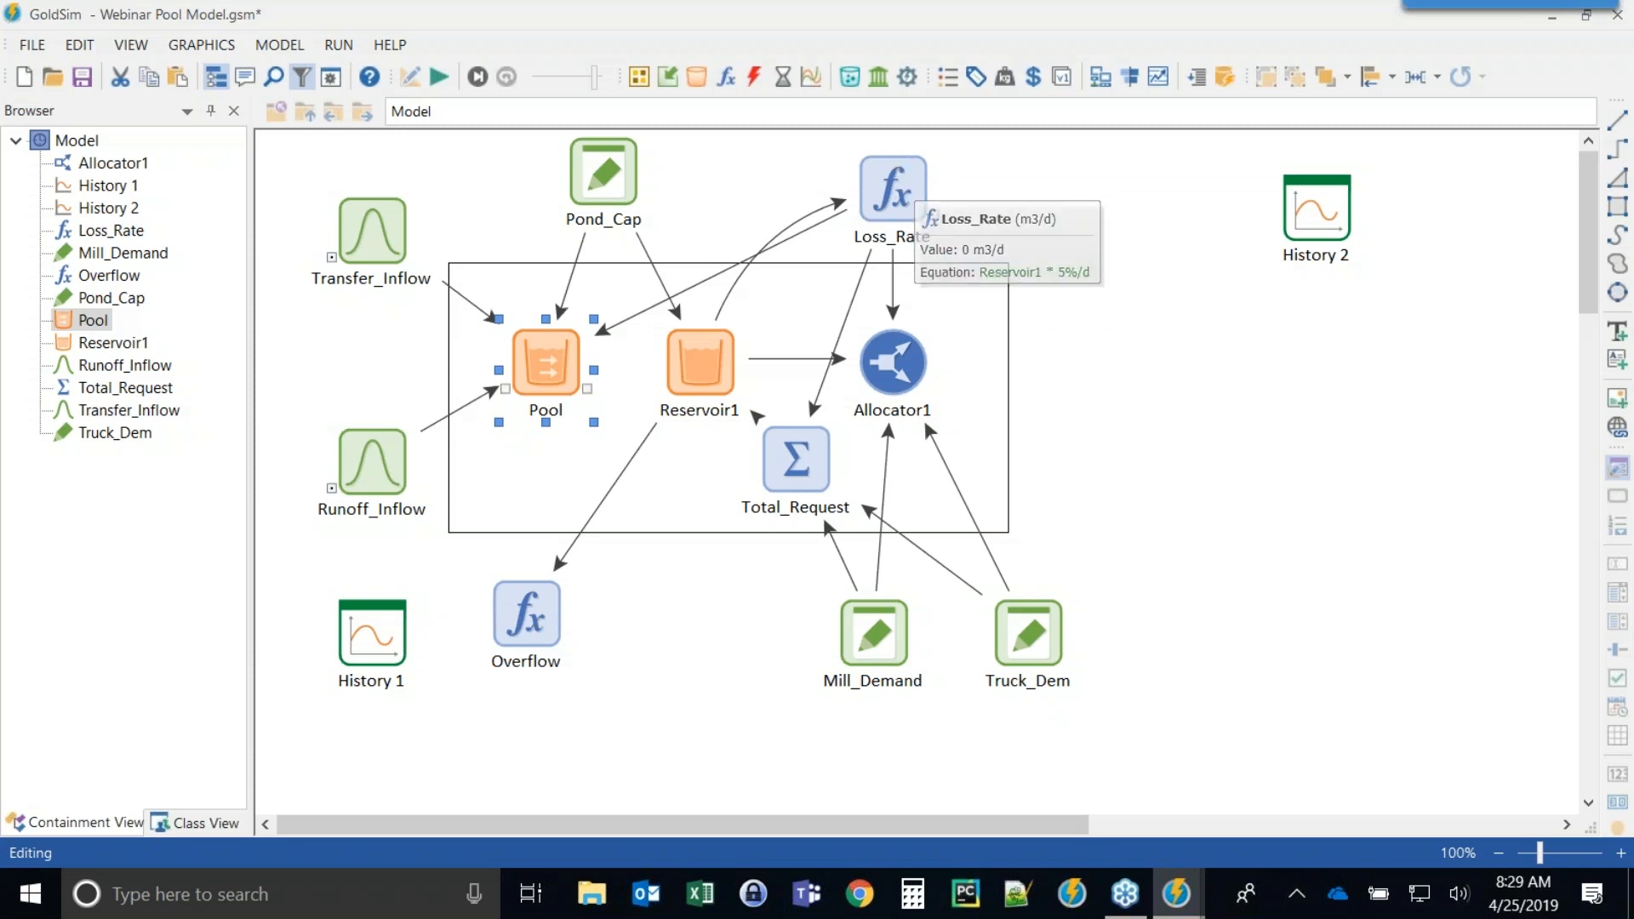
mouse_move(555, 375)
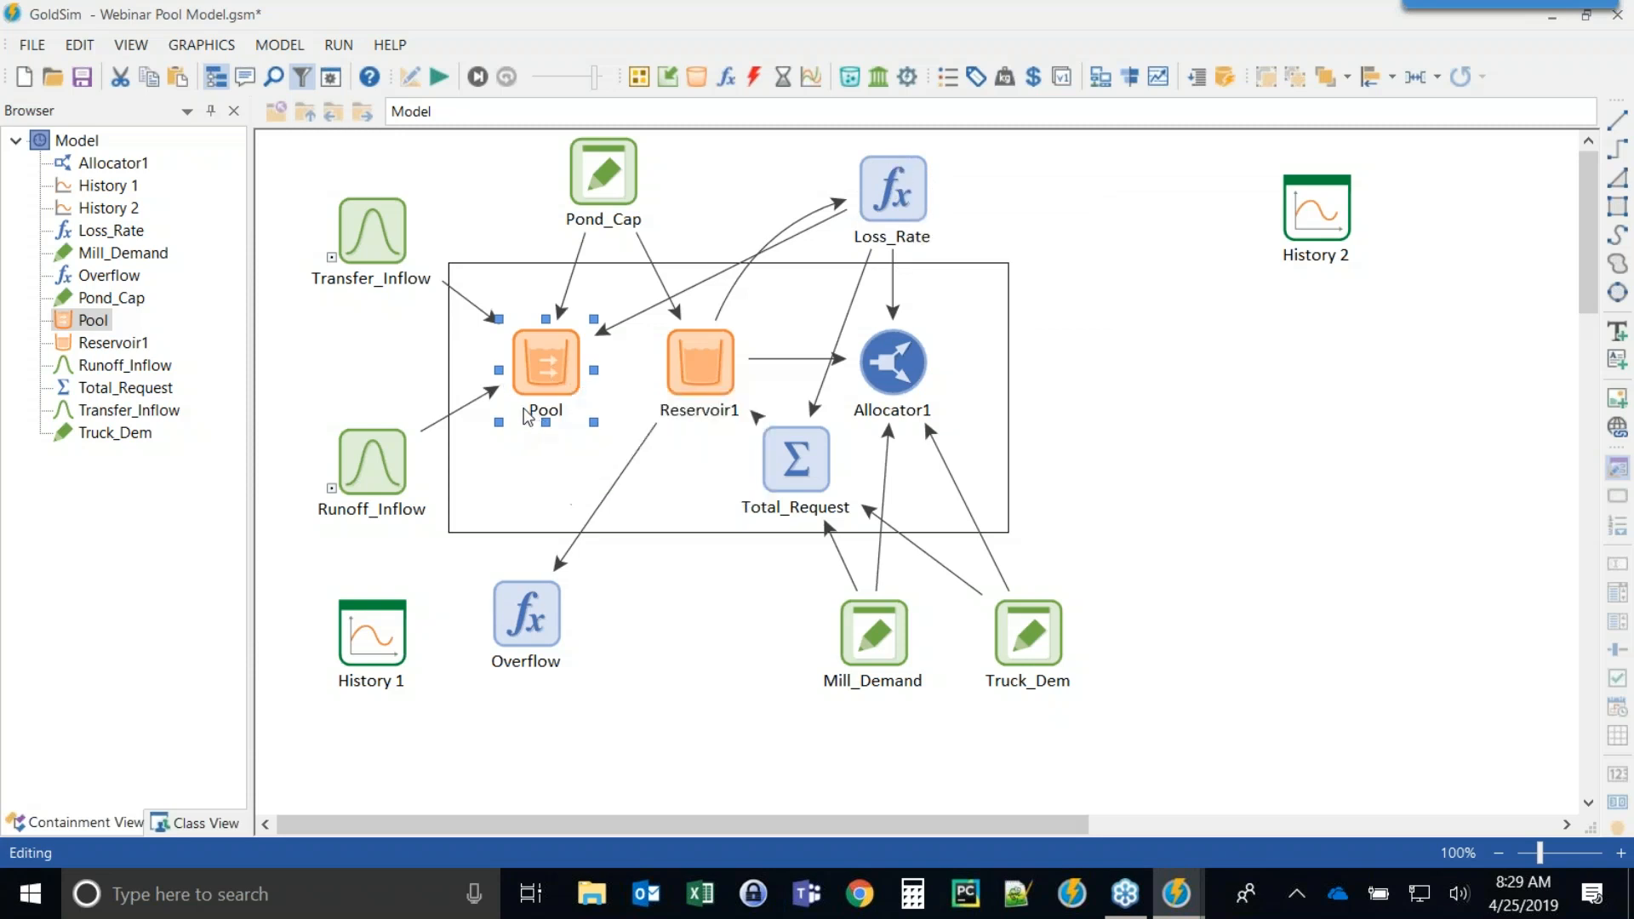
double_click(891, 189)
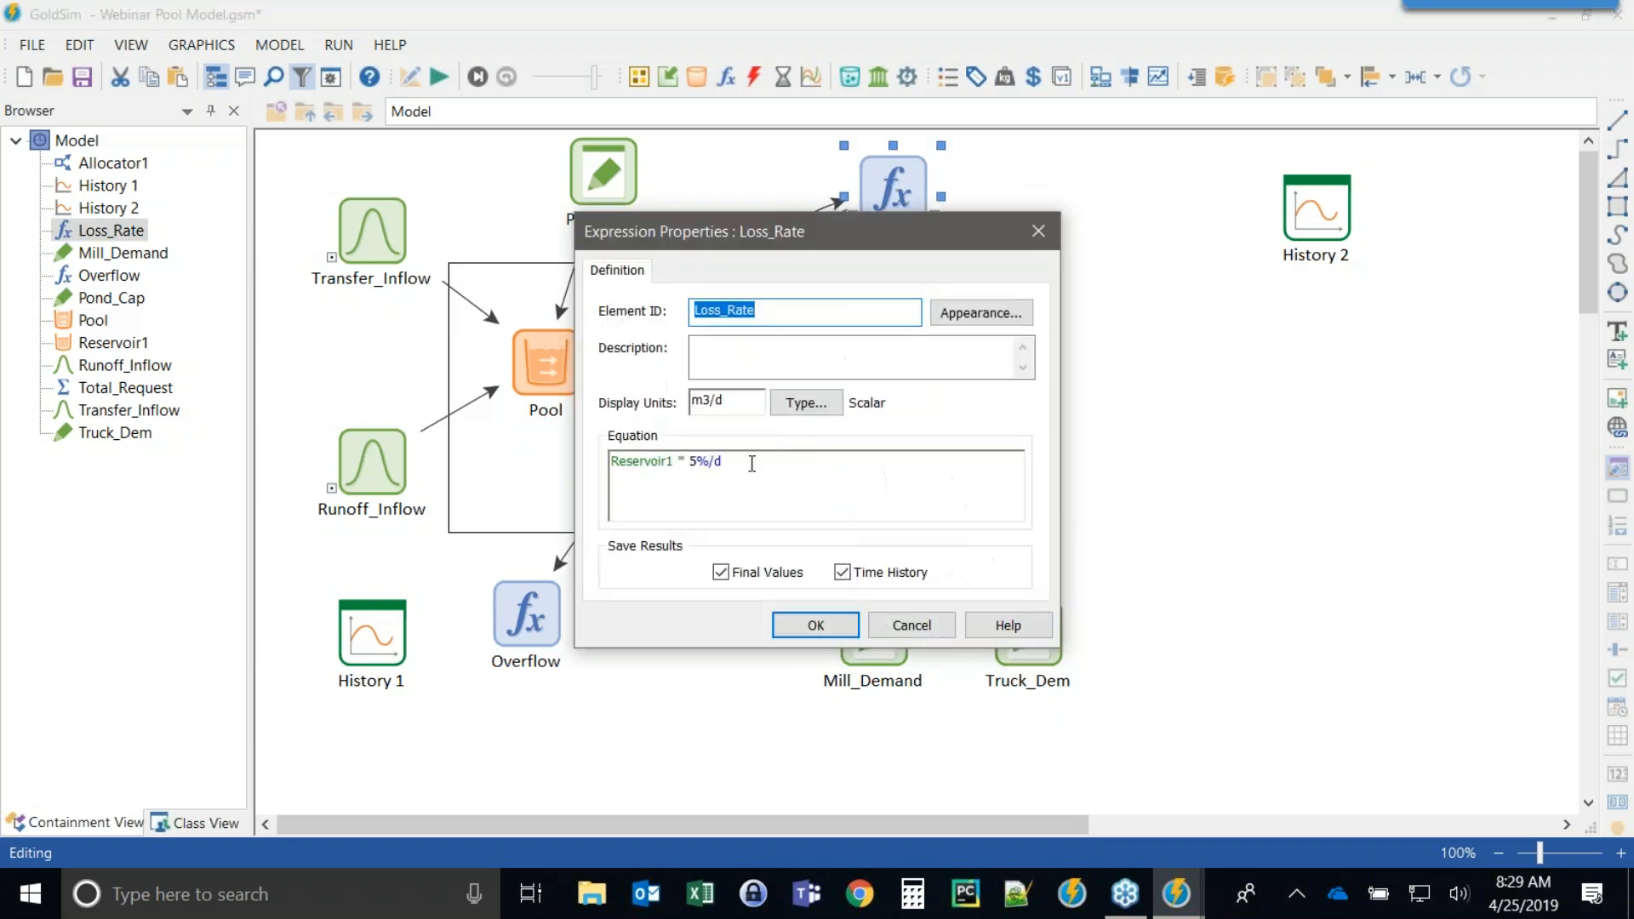
click(751, 463)
key(ctrl+c)
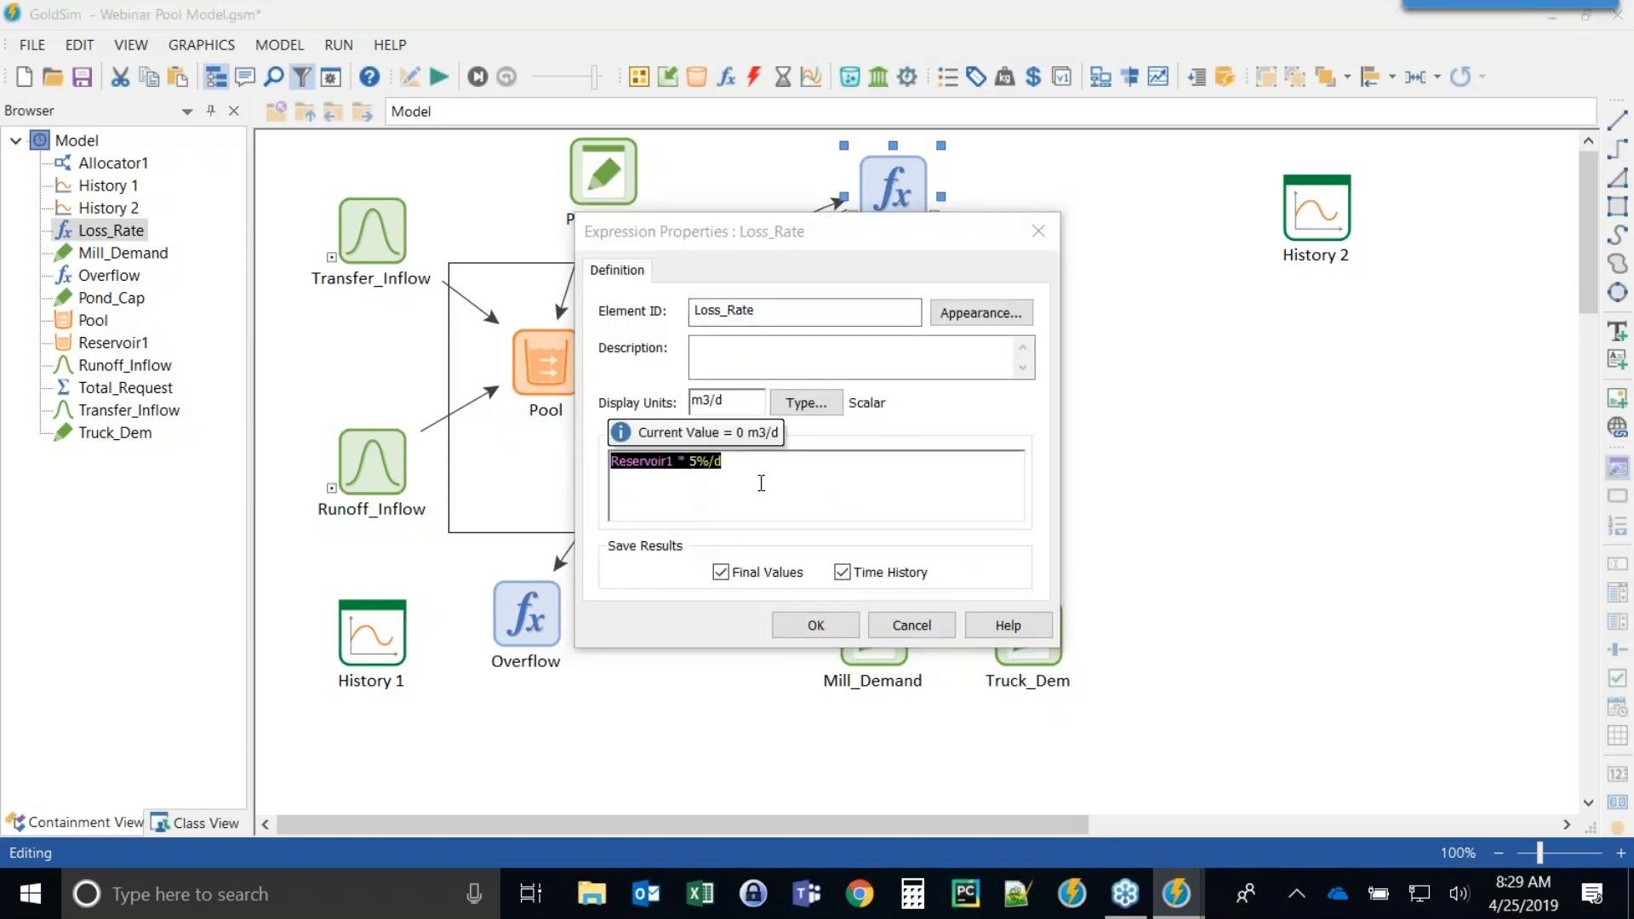
click(811, 627)
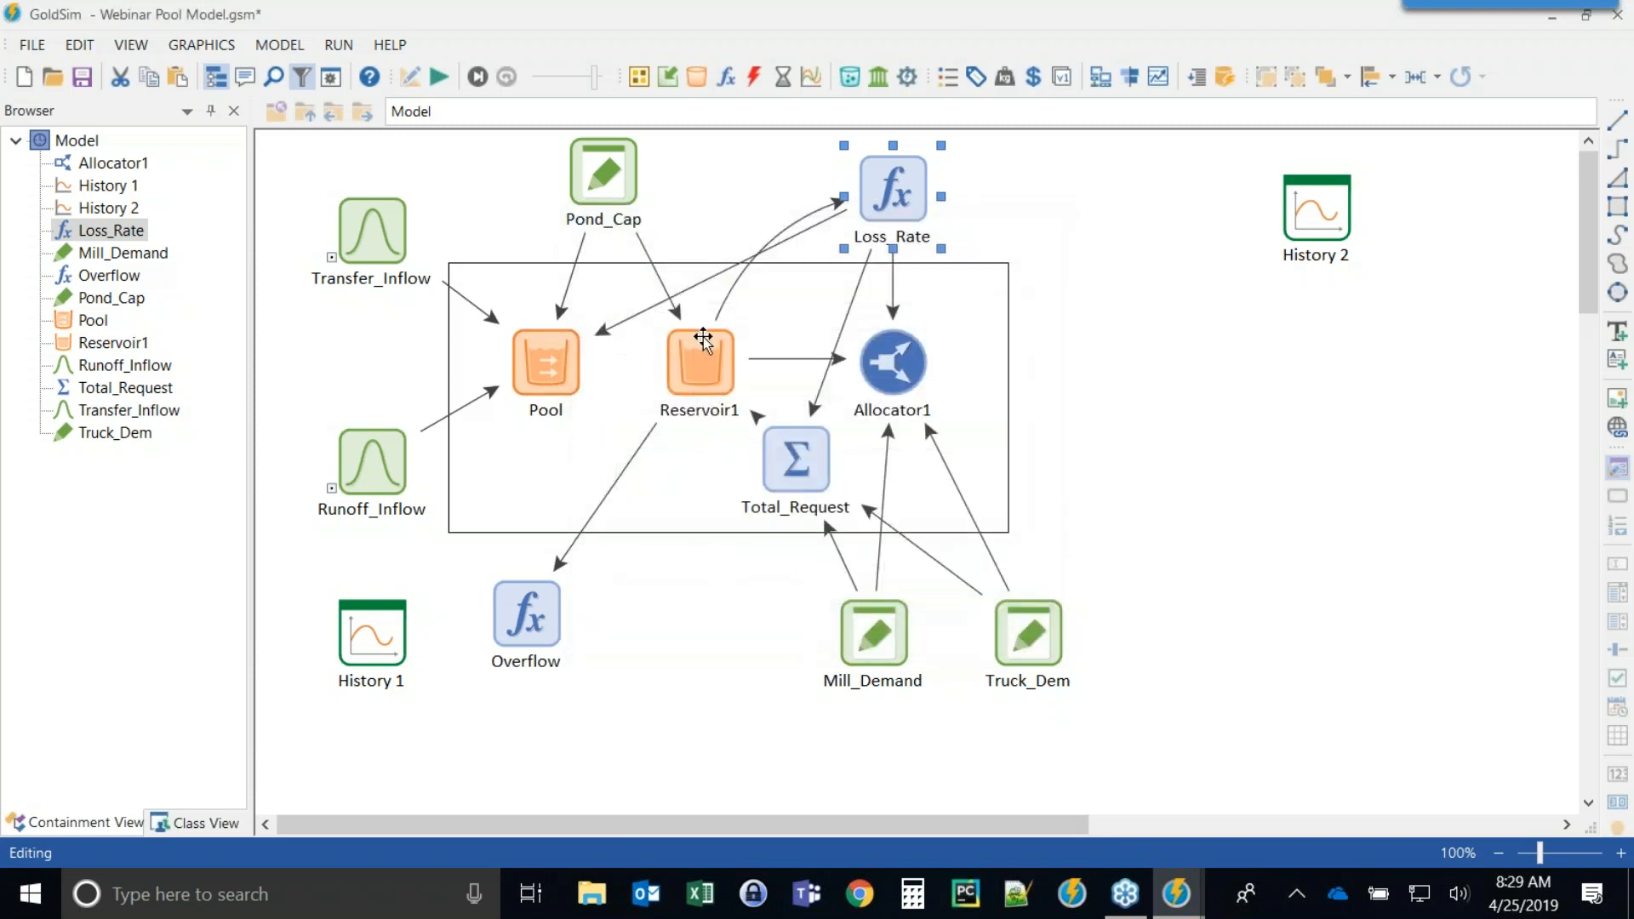
Set the Pool's Losses outflow request to Pool * 5%/d using the copied equation.
double_click(539, 365)
drag(703, 170, 1088, 123)
click(1122, 159)
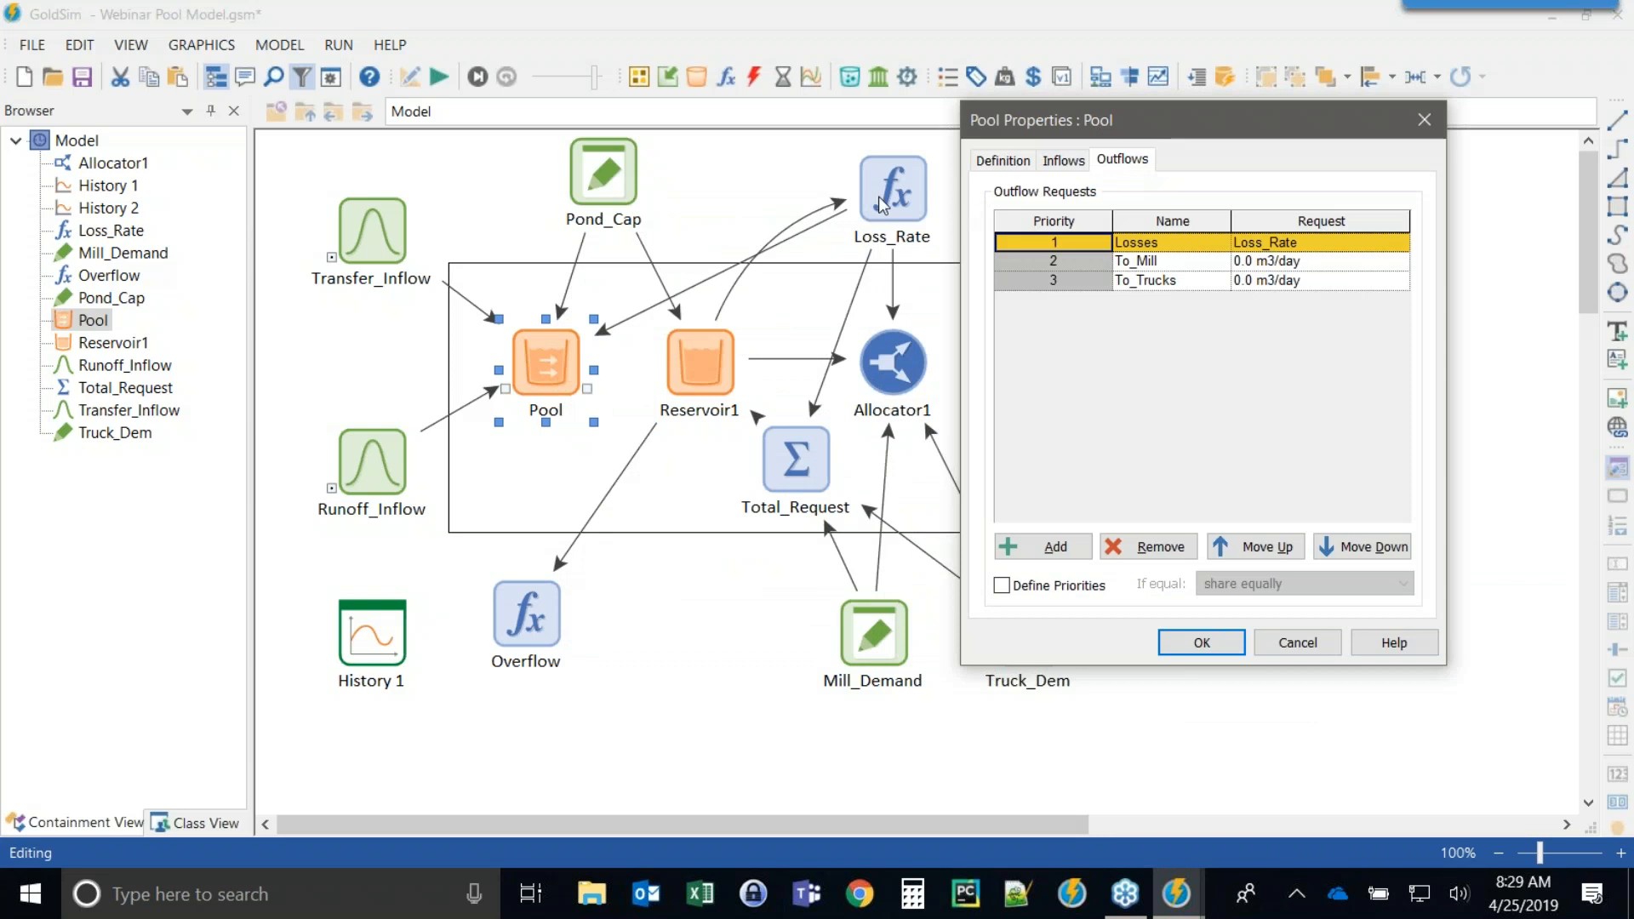
click(1290, 247)
drag(1322, 247, 1234, 244)
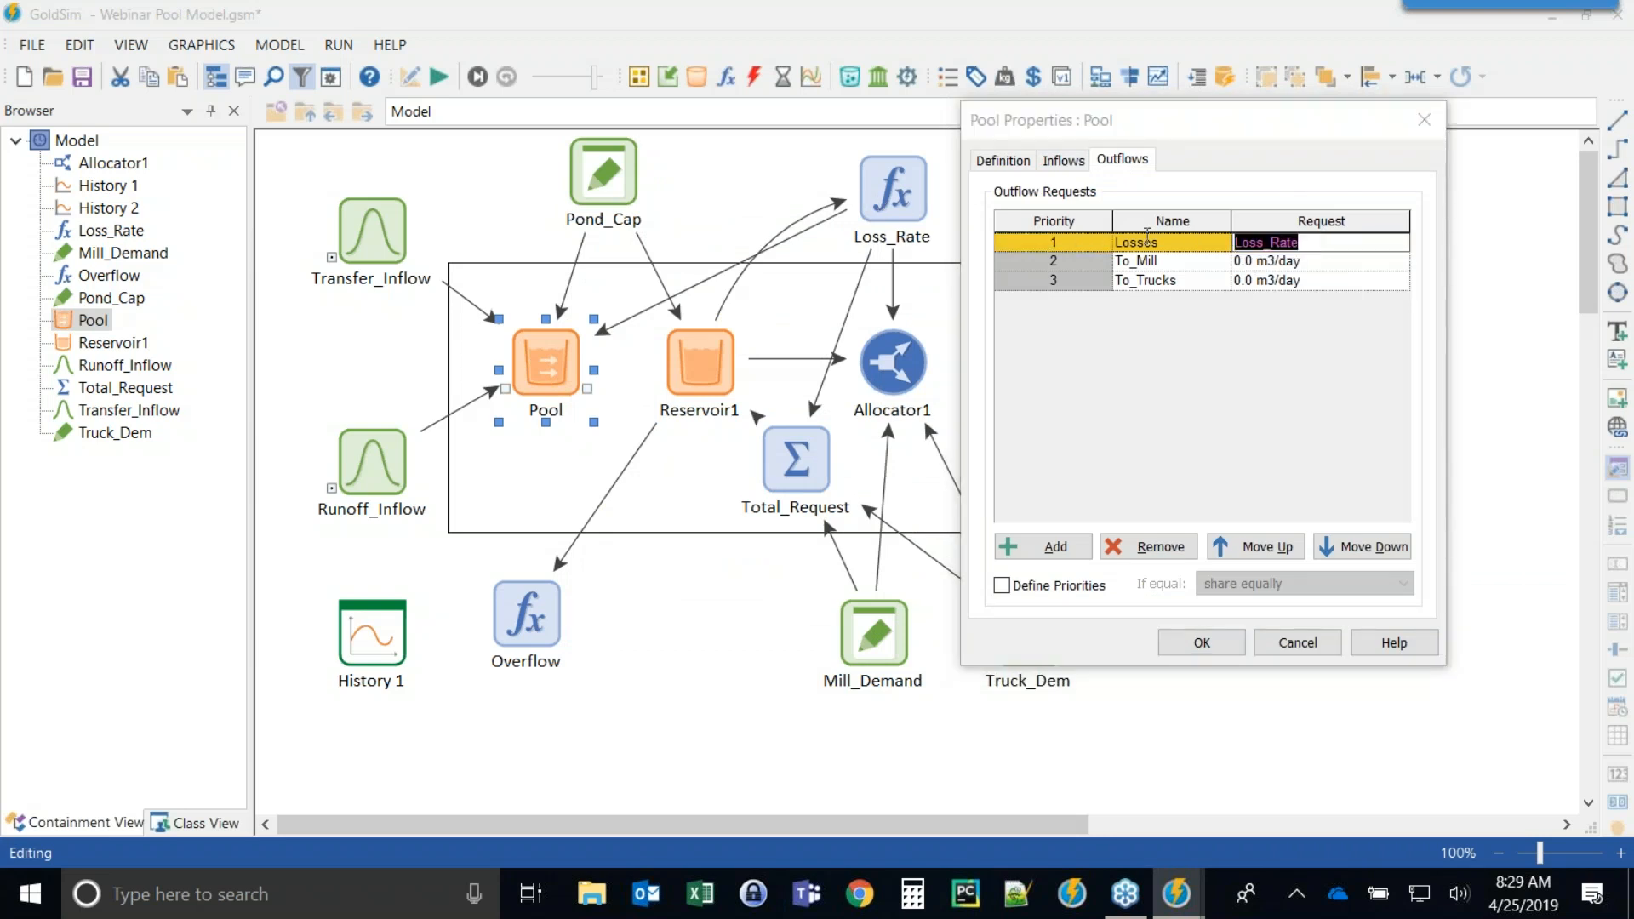
key(ctrl+v)
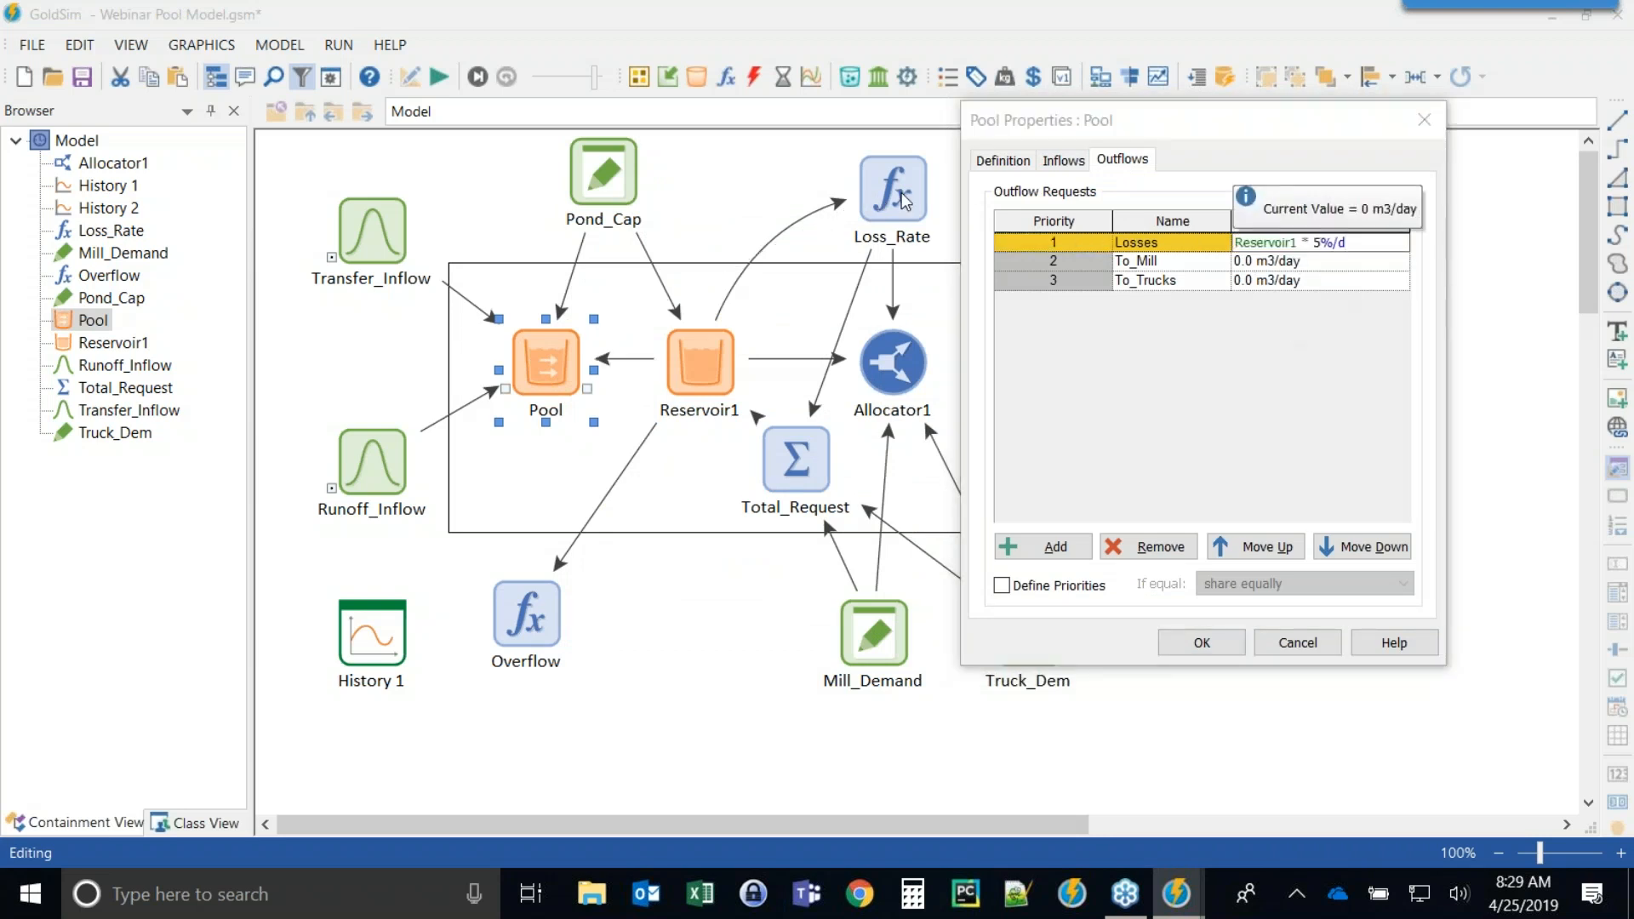
double_click(1260, 242)
text(poo)
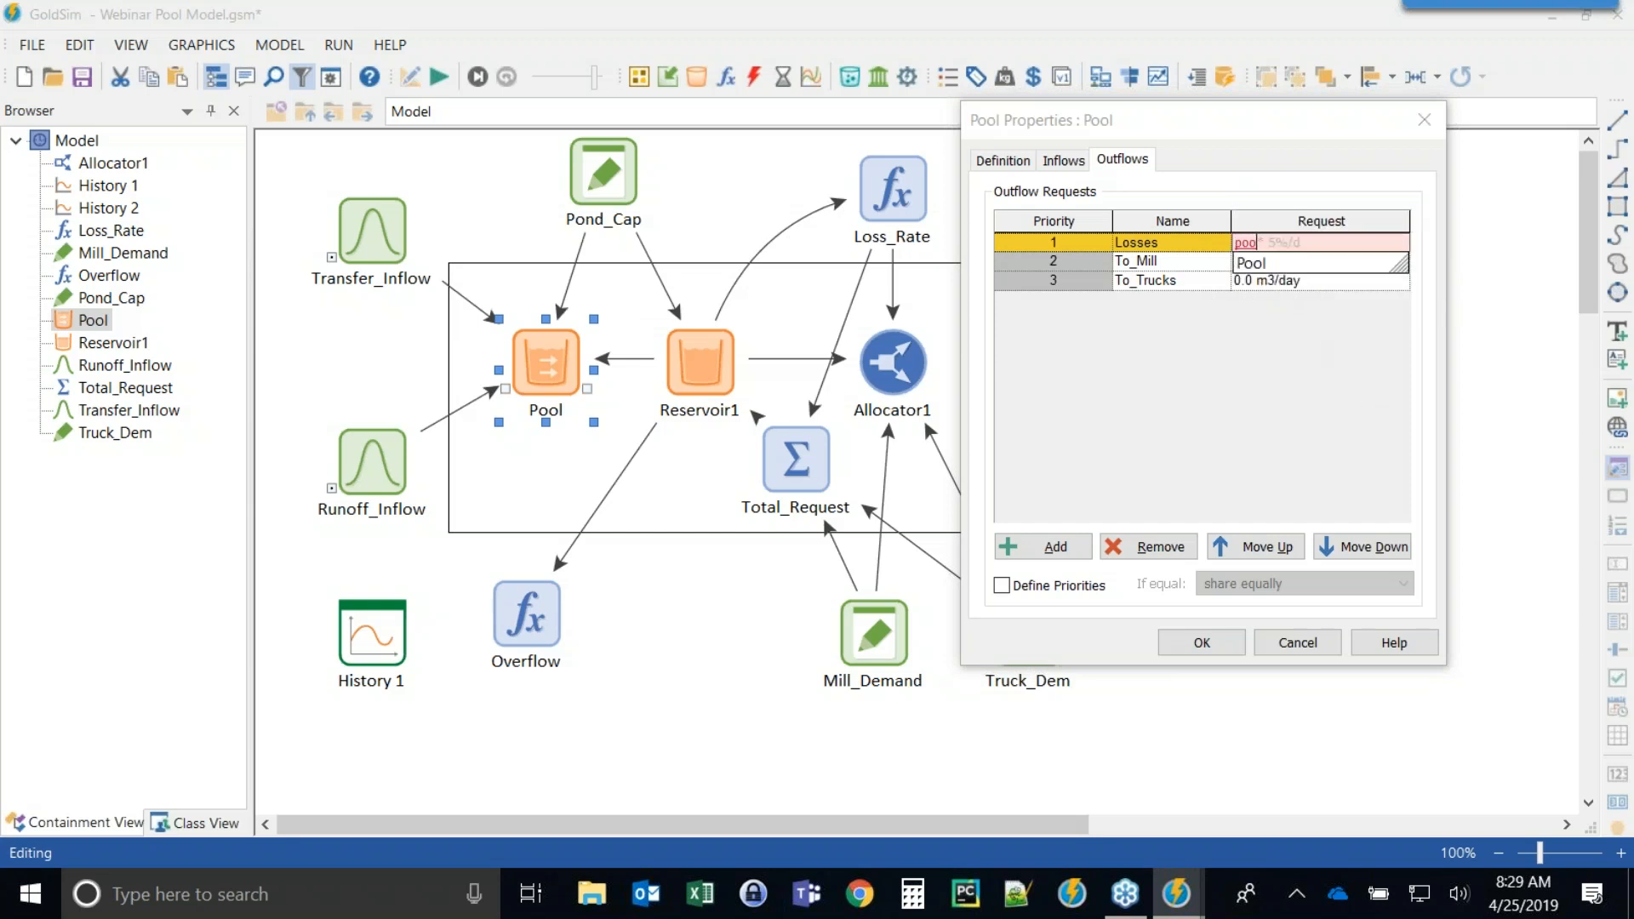
text(l)
click(1341, 401)
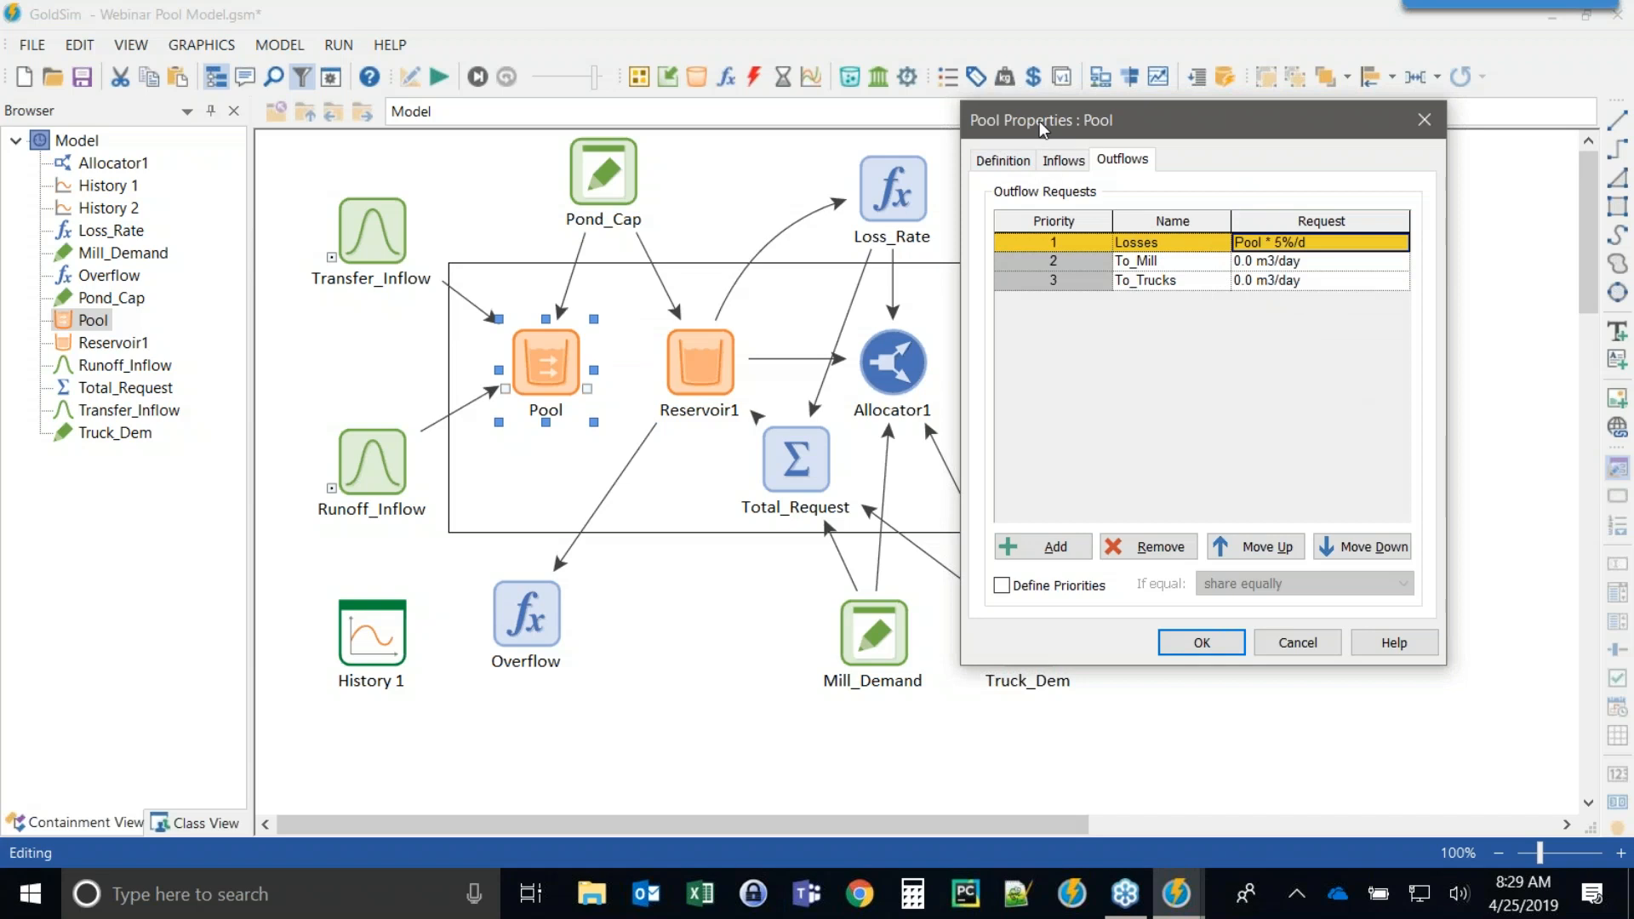
drag(1136, 115, 1100, 116)
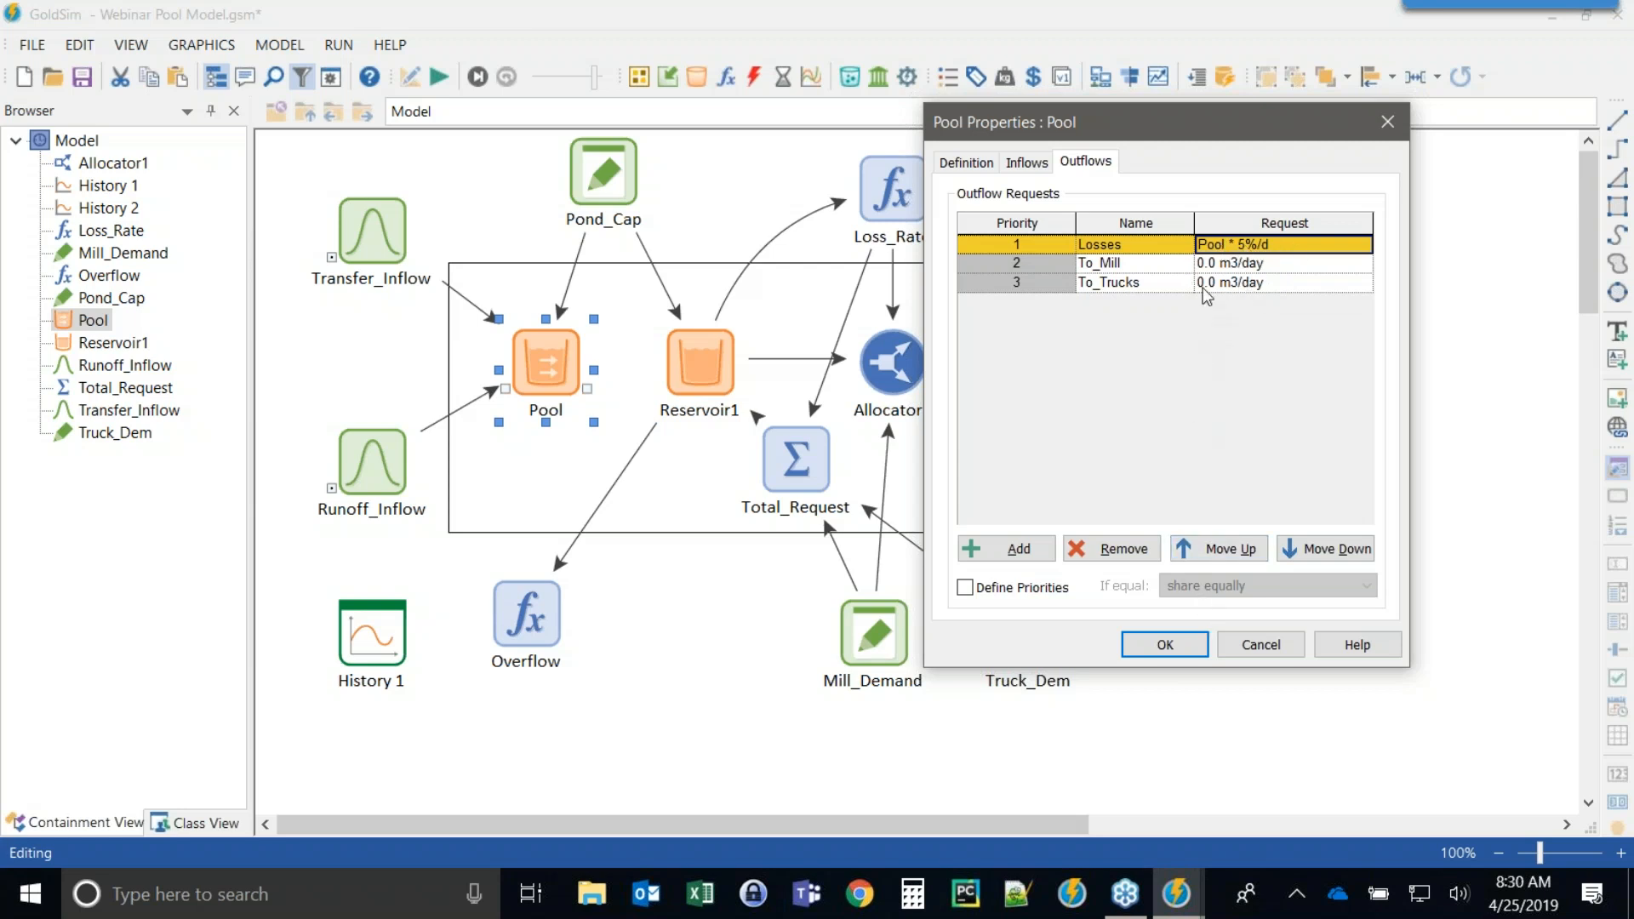
Confirm the Pool properties and delete the Loss_Rate expression element.
click(1143, 646)
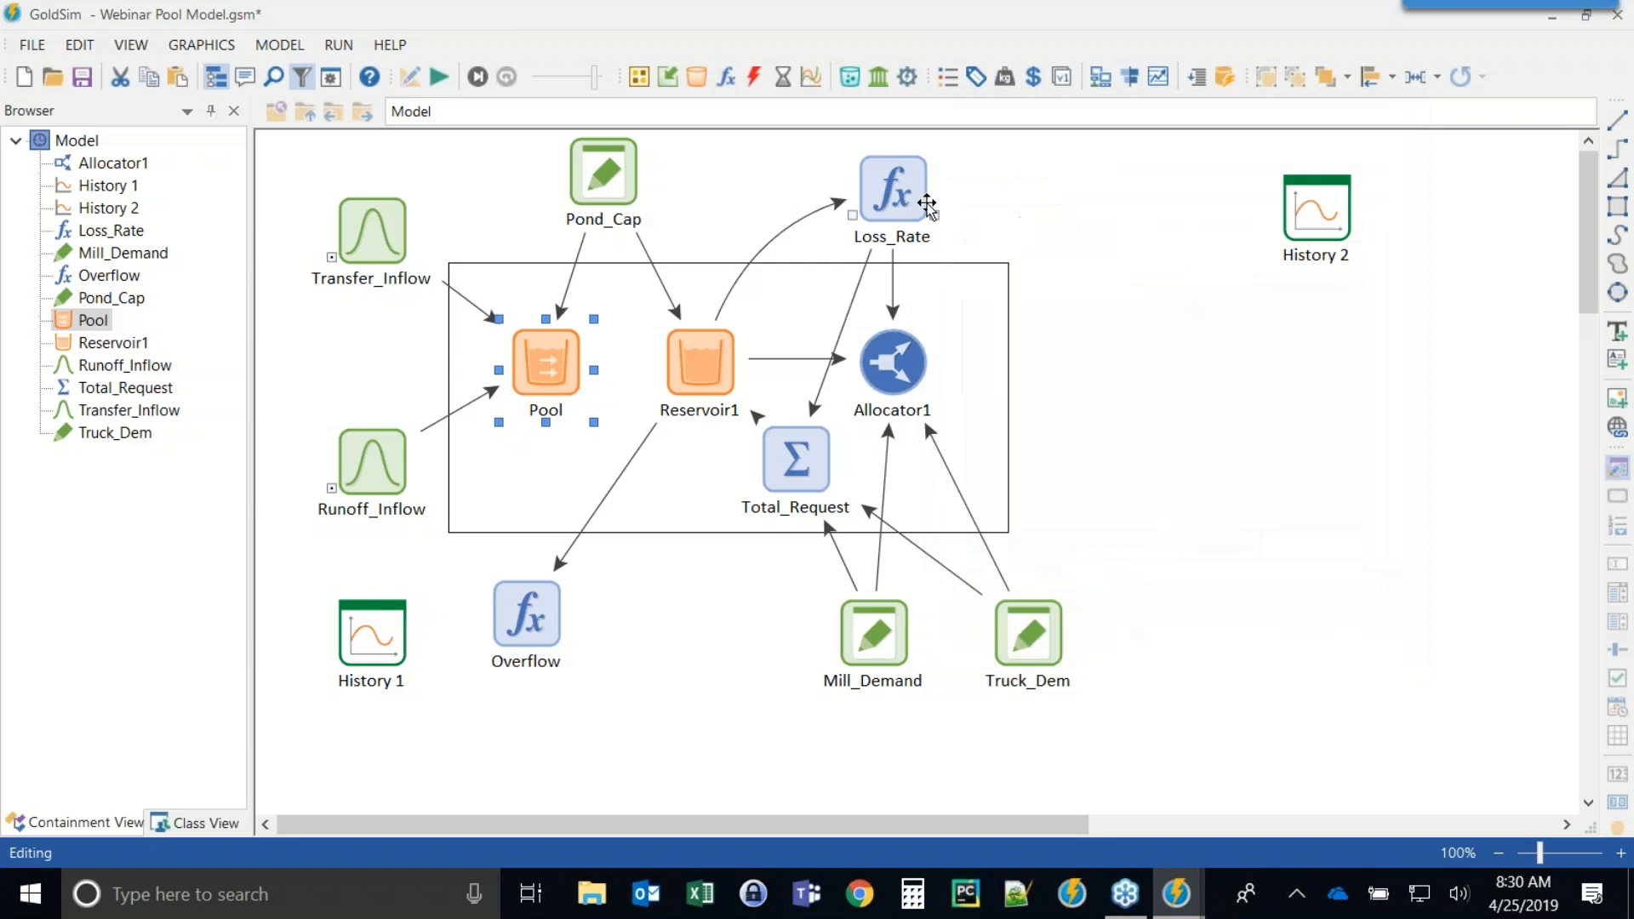
click(921, 205)
key(Return)
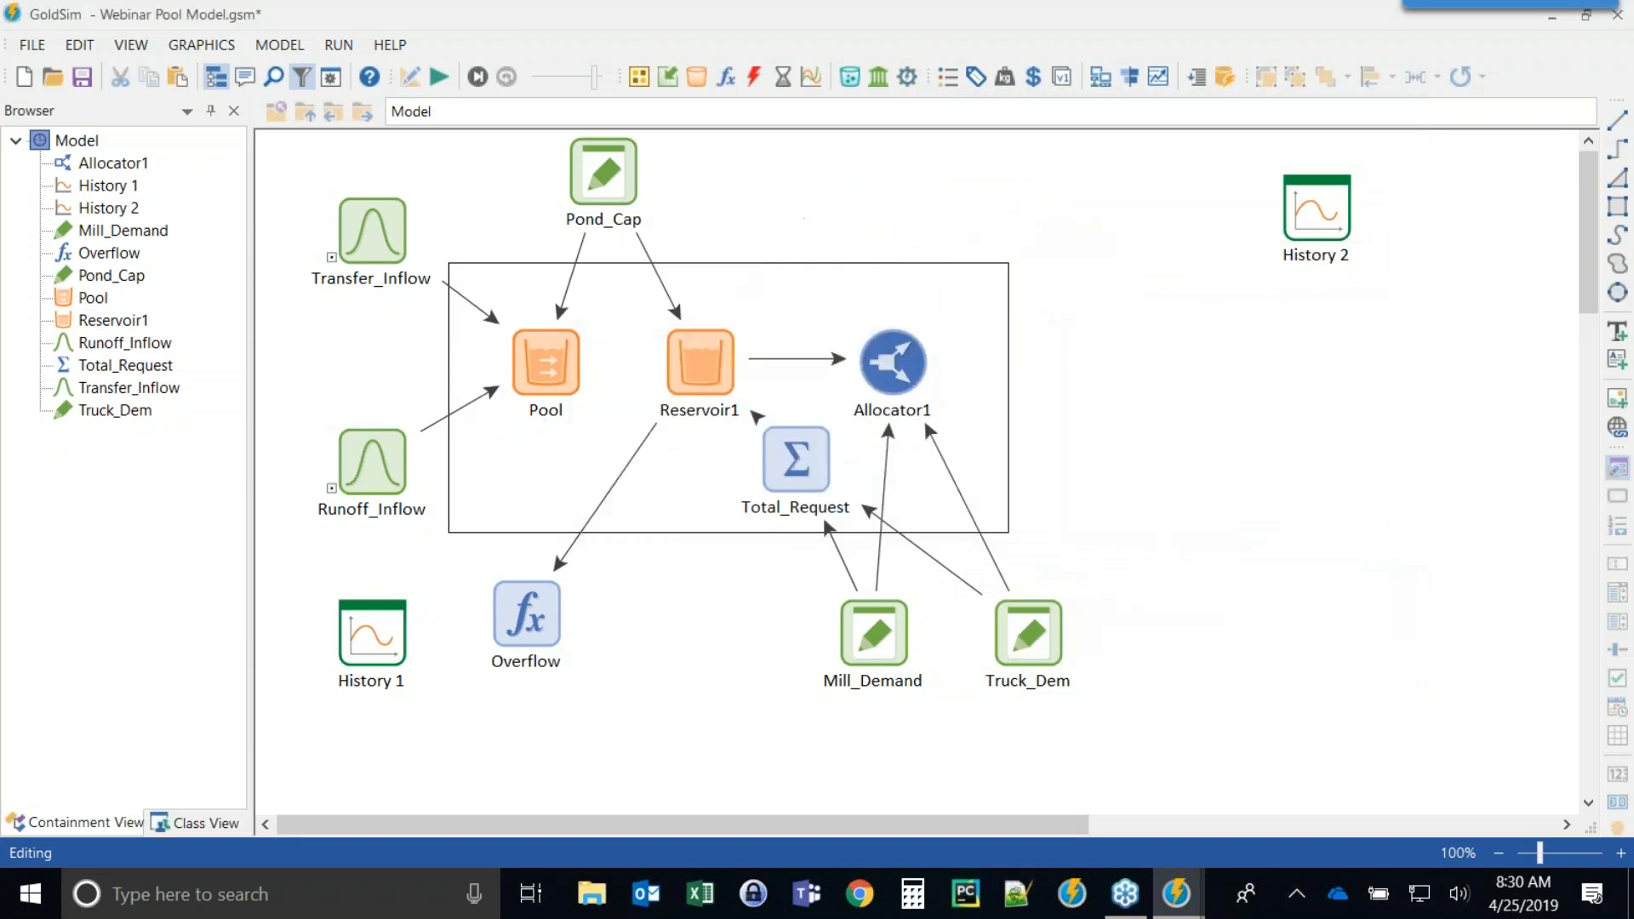
Set the Pool's To_Mill outflow request to Mill_Demand and its To_Trucks request to Truck_Dem.
click(546, 369)
double_click(547, 370)
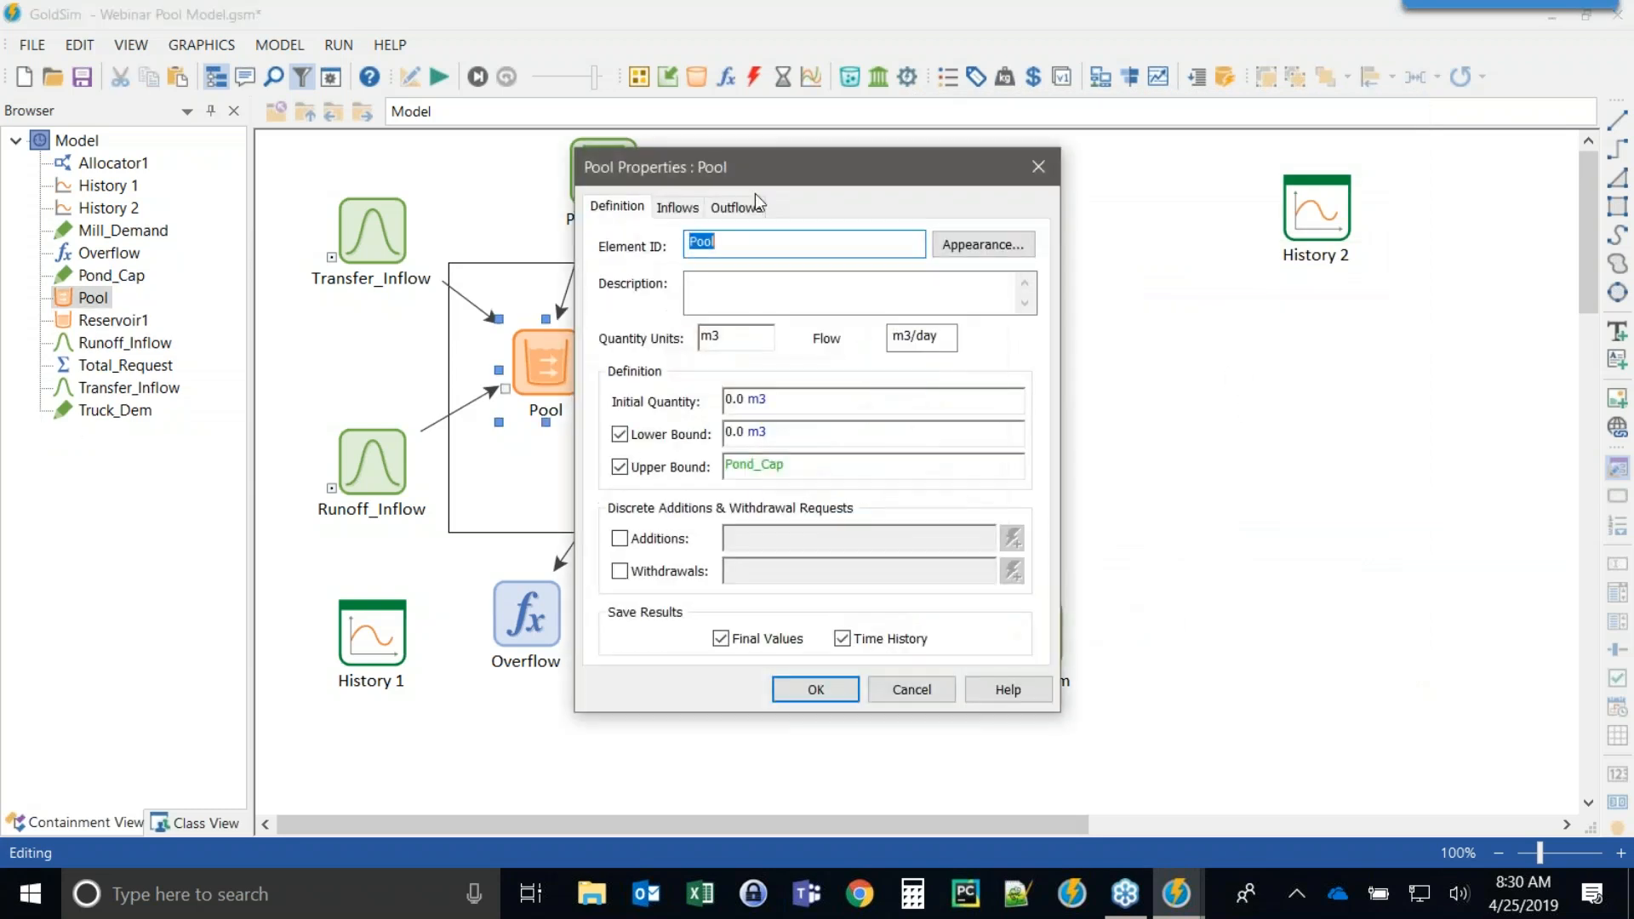
drag(753, 165, 1155, 158)
click(1141, 201)
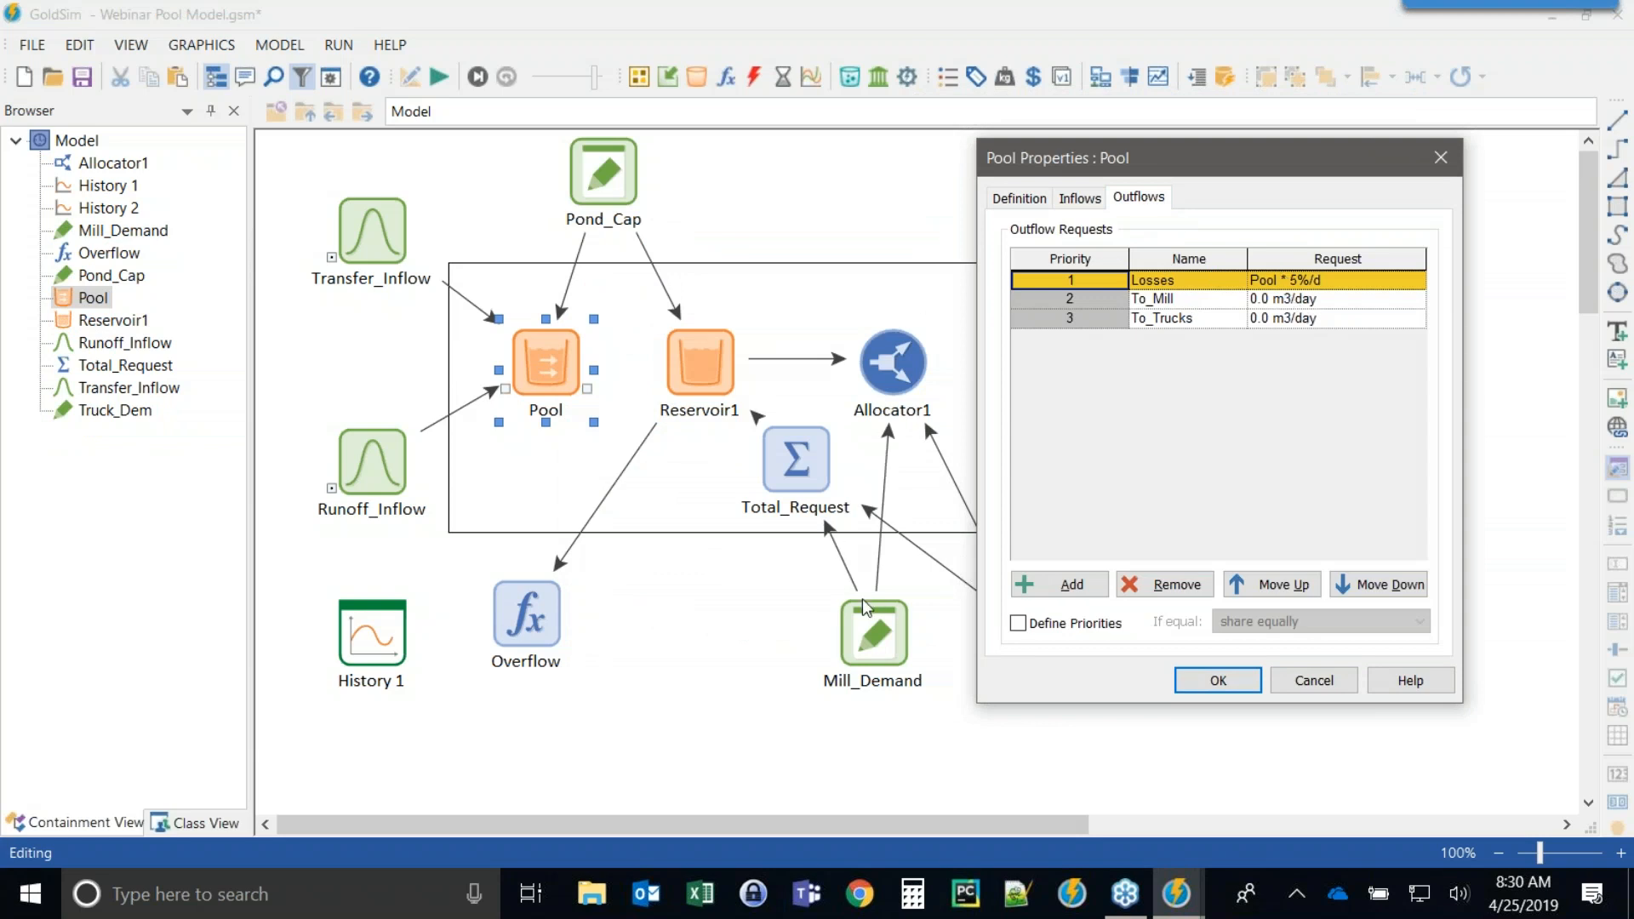
click(1342, 300)
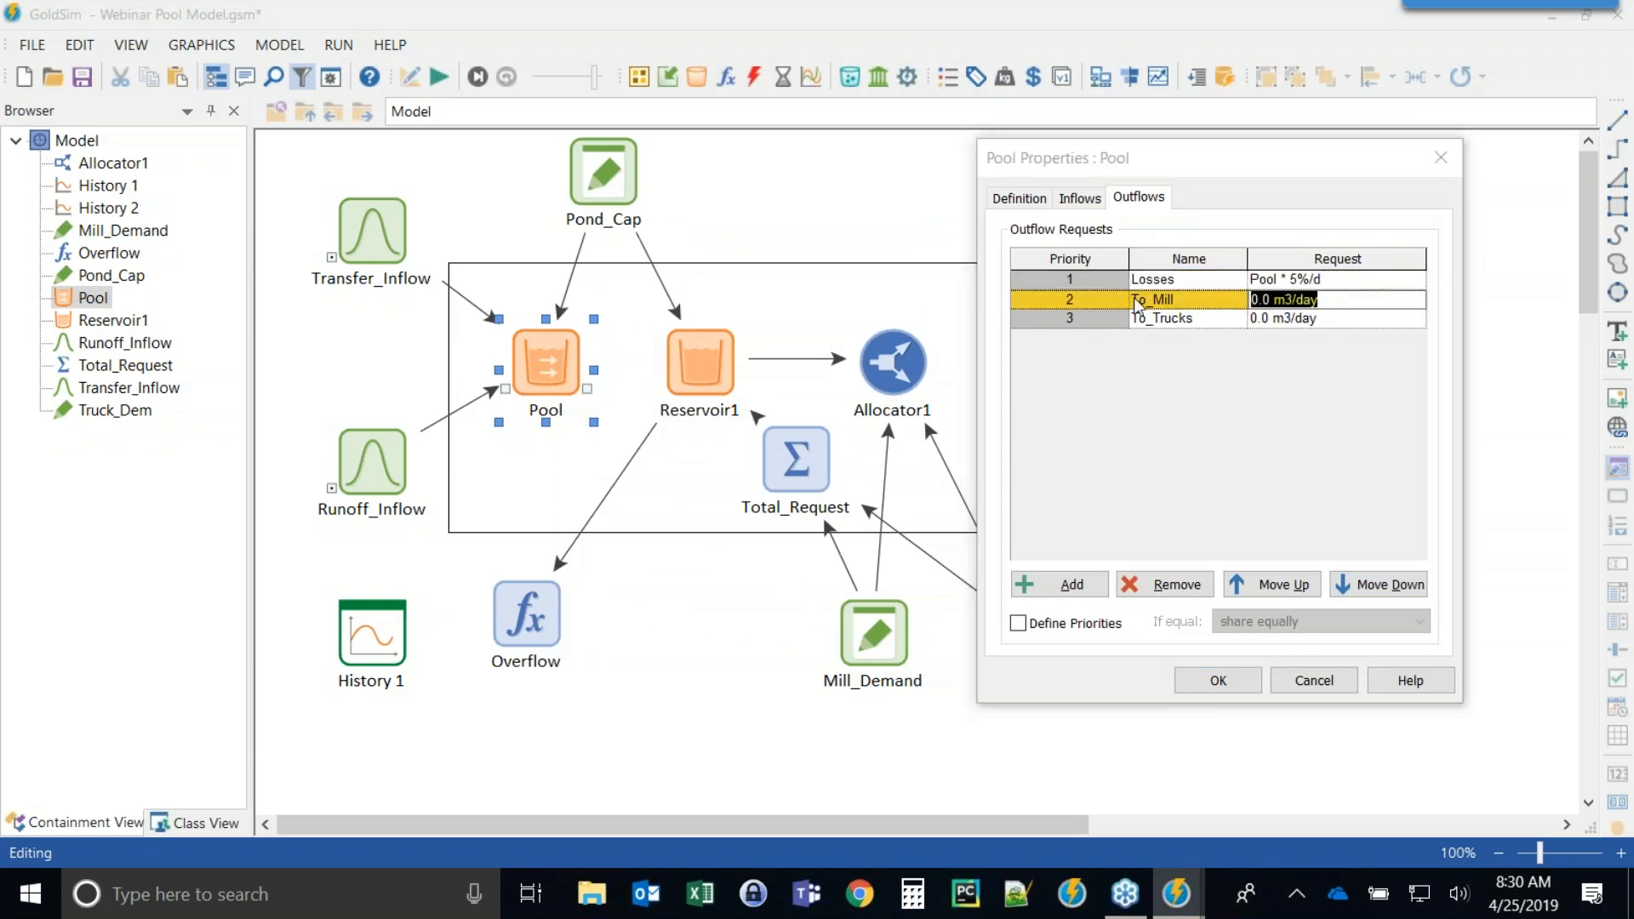
text(mi)
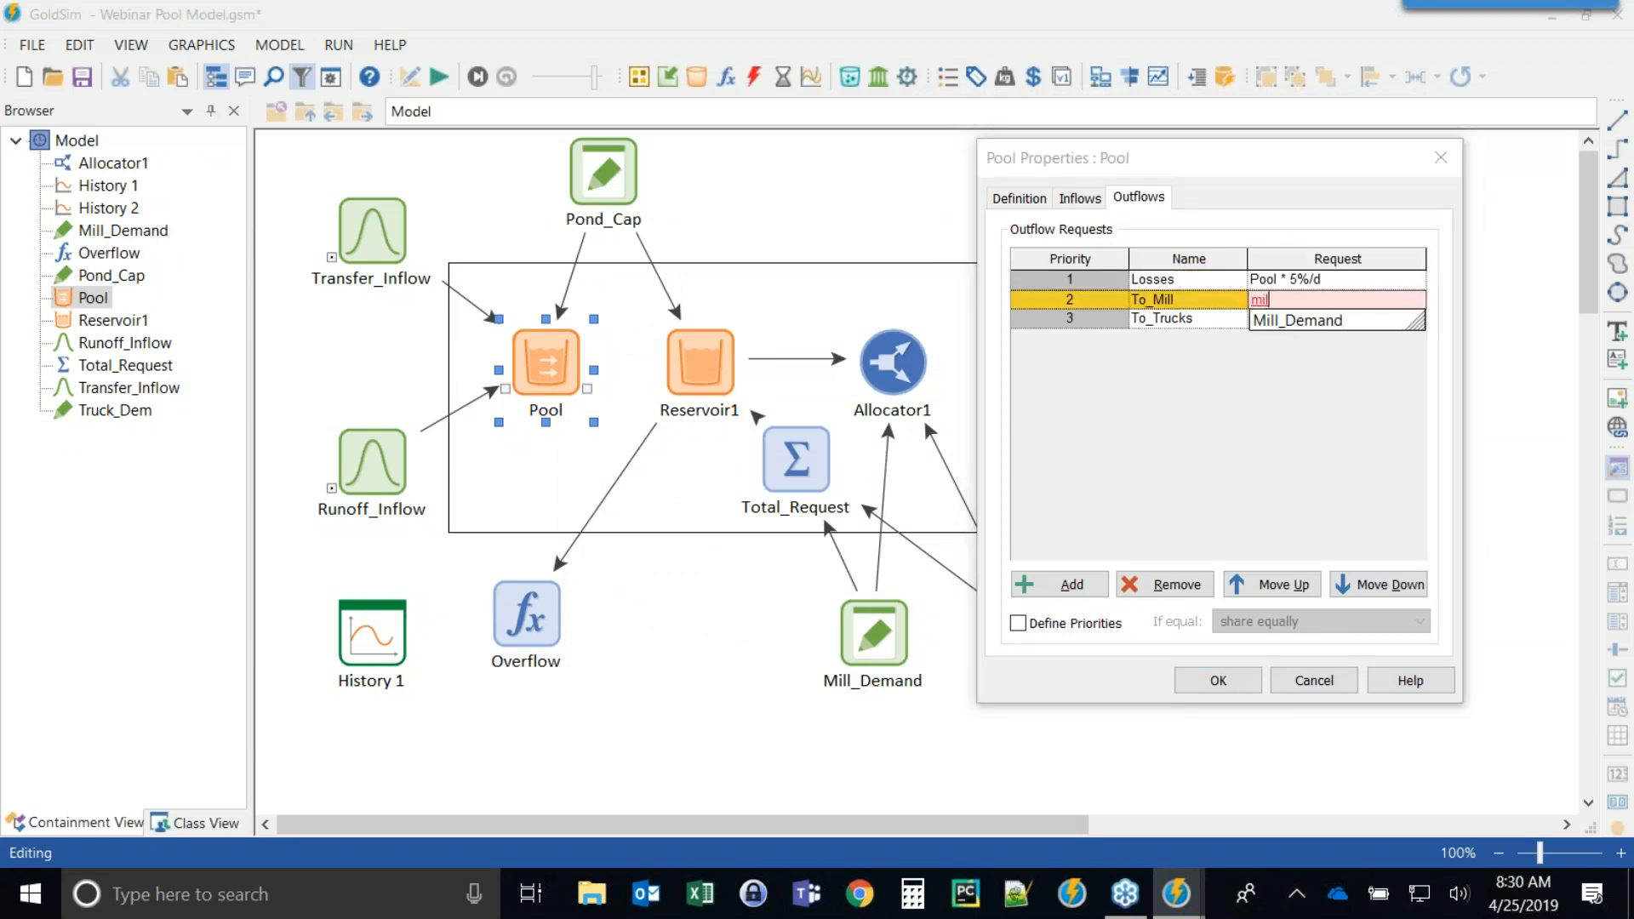
text(l)
click(1295, 322)
click(1336, 322)
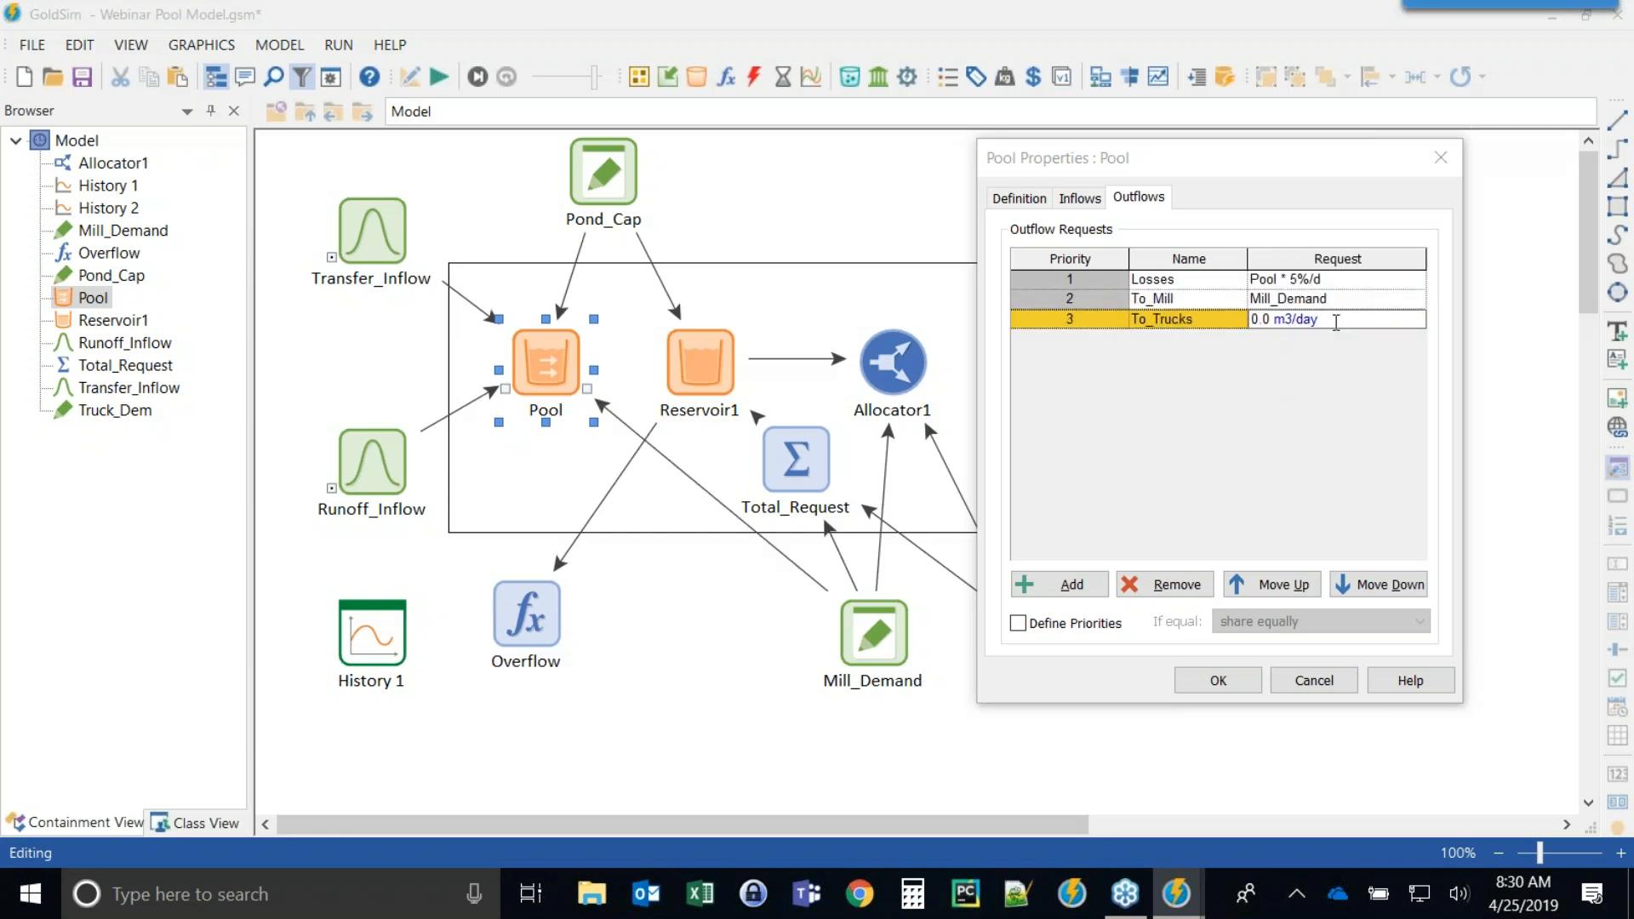
text(Truck_Dem)
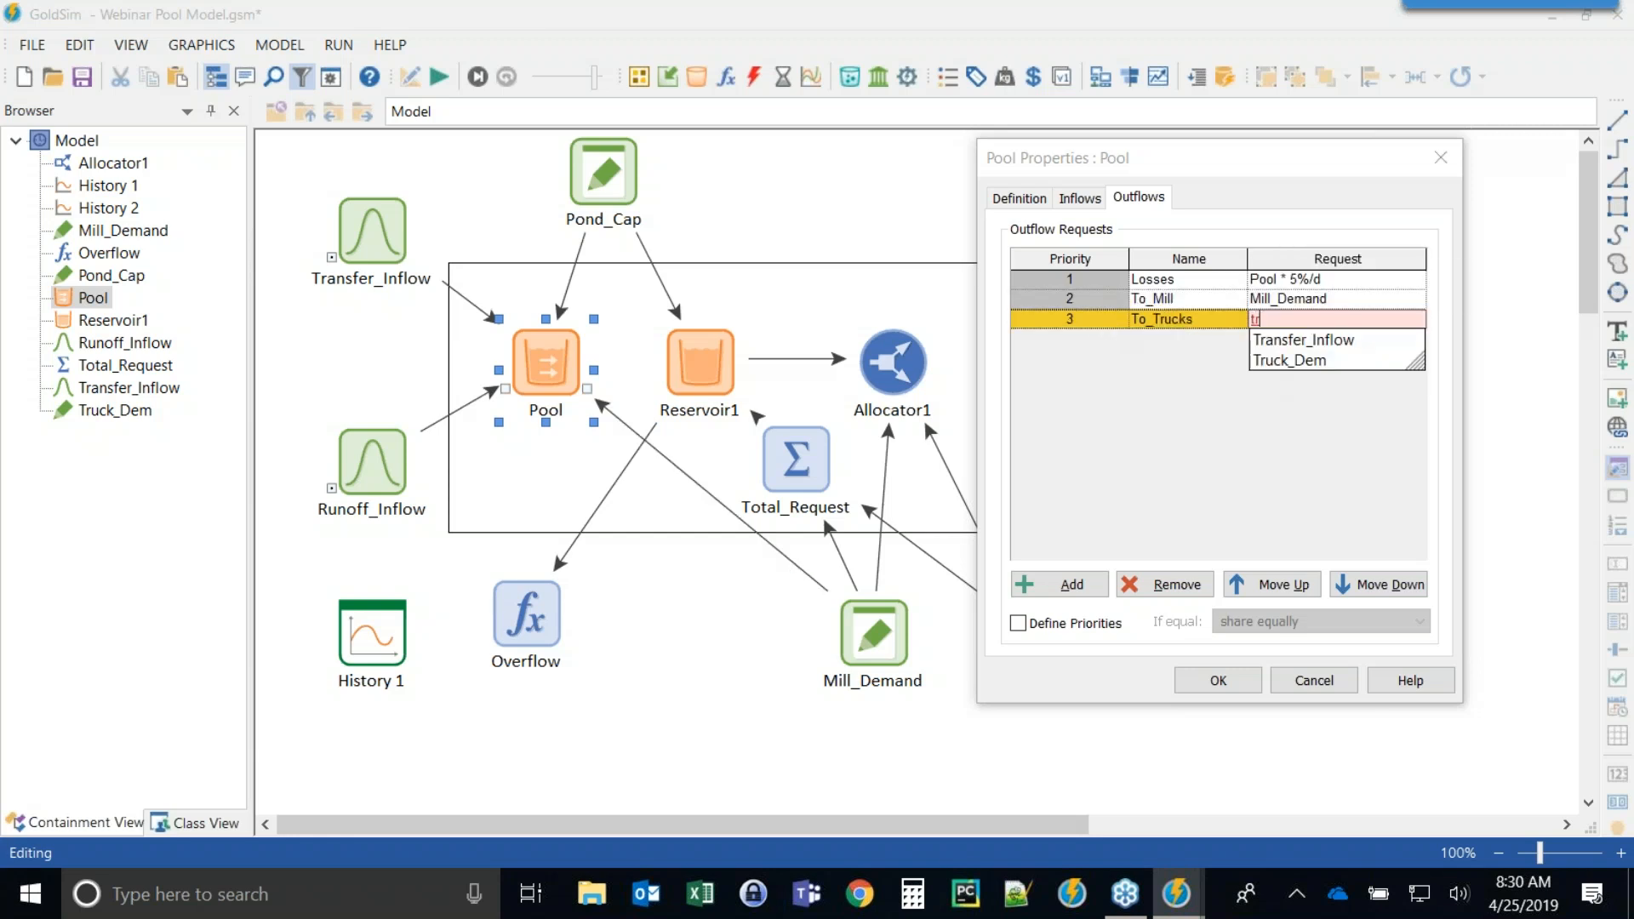
key(Return)
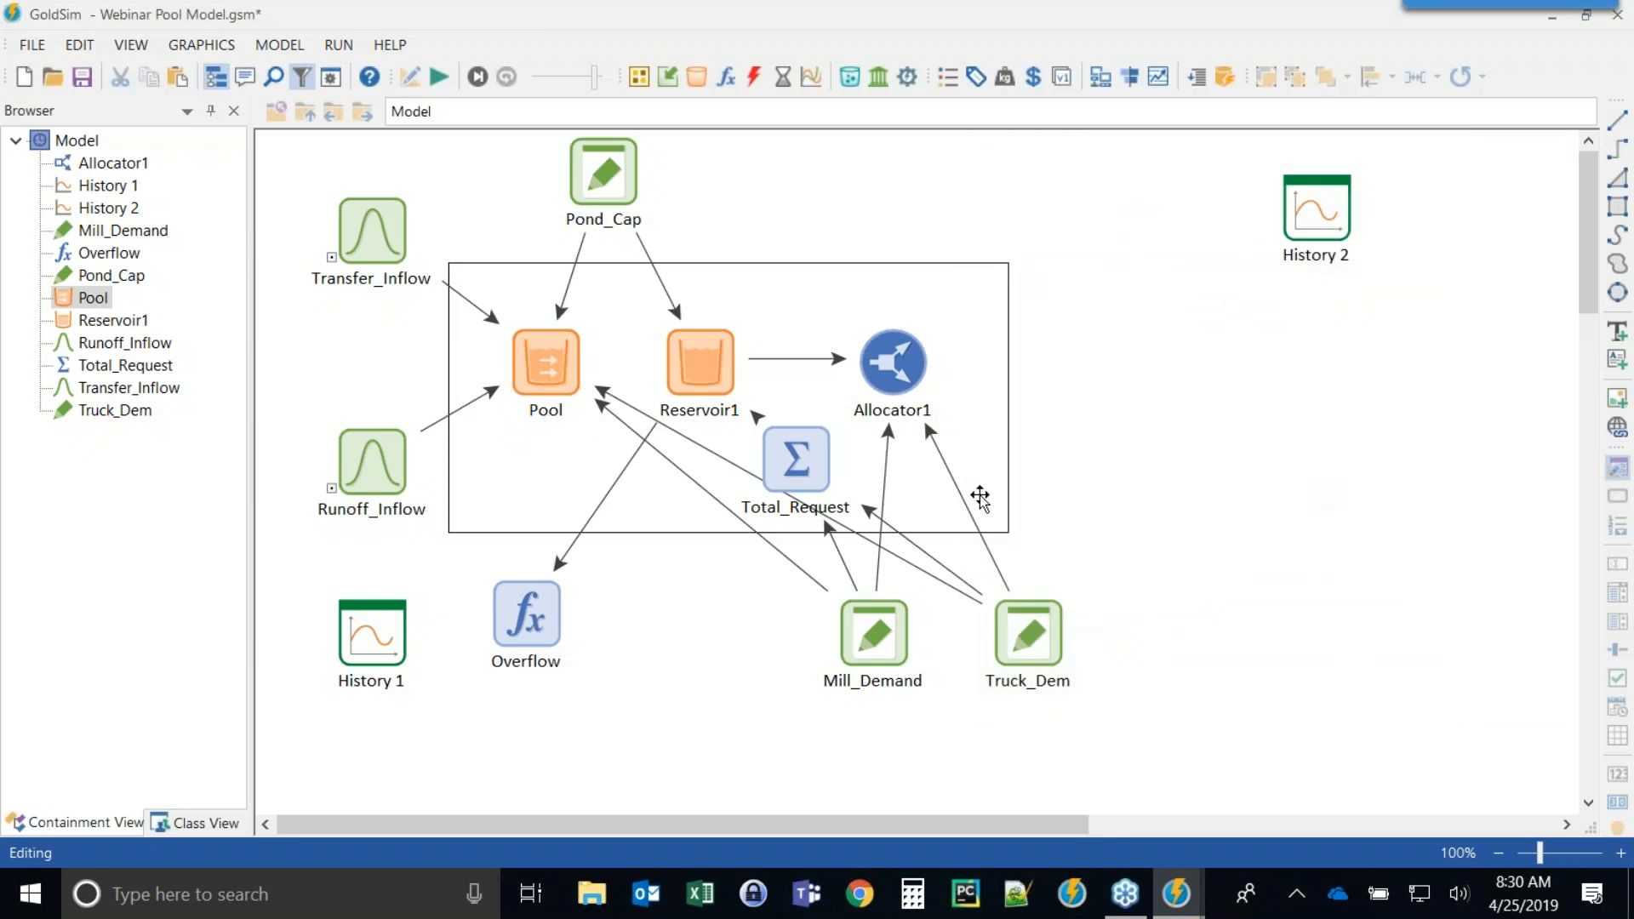
Delete the Allocator1 and Total_Request elements.
click(874, 360)
key(Delete)
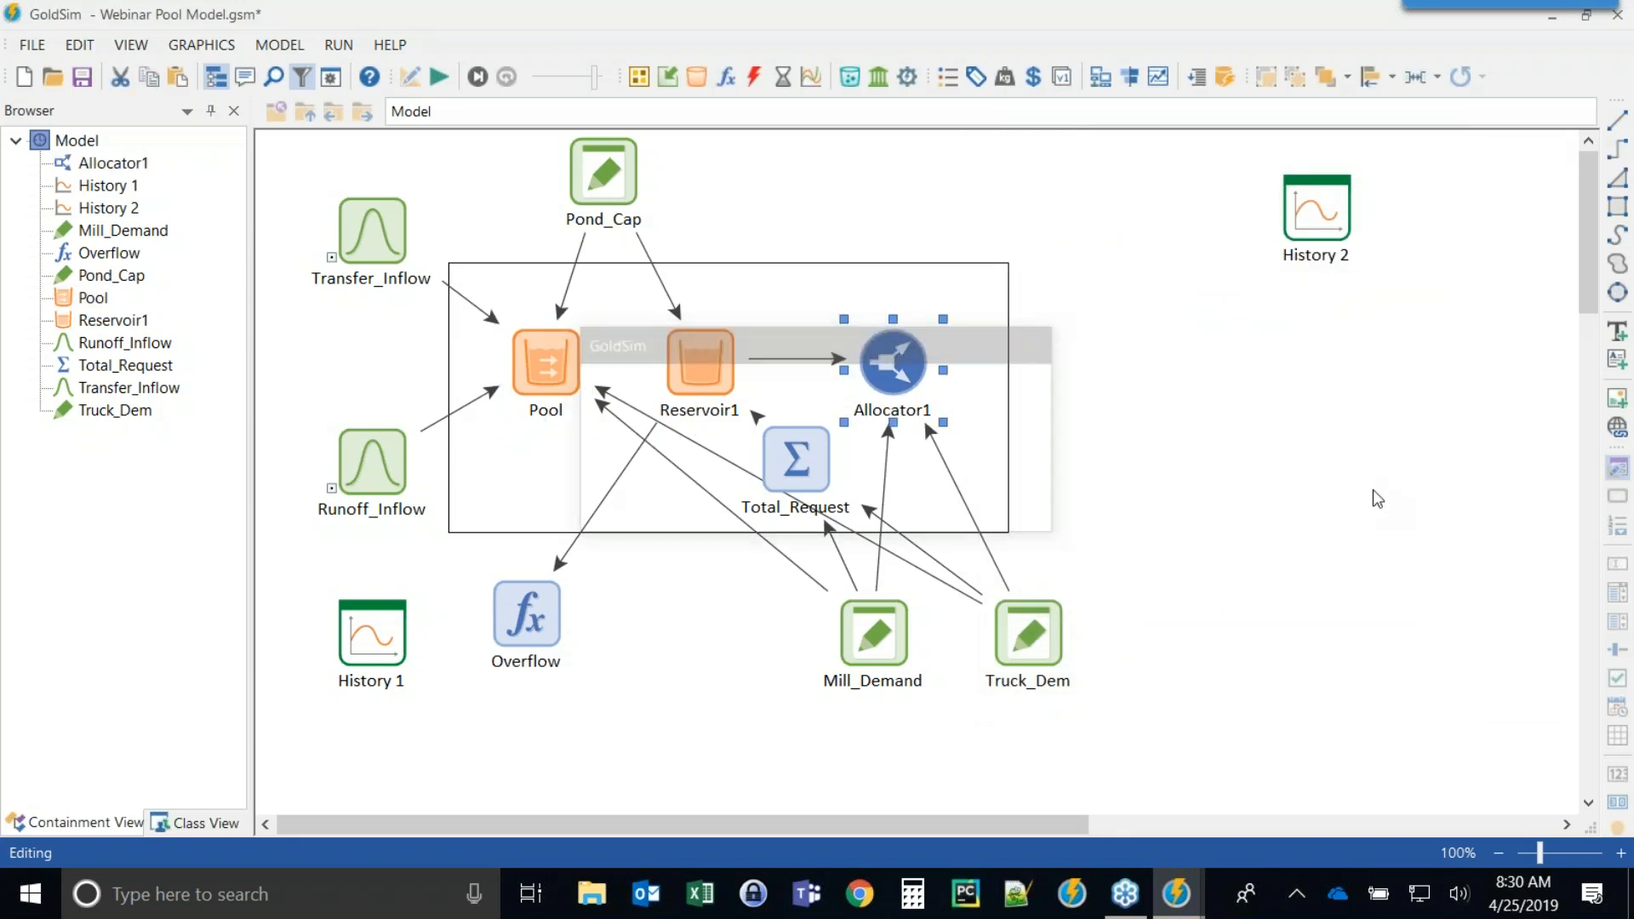
key(Return)
click(804, 455)
key(Delete)
key(Return)
Review the Pool's inflows and outflow requests and close its properties.
click(544, 362)
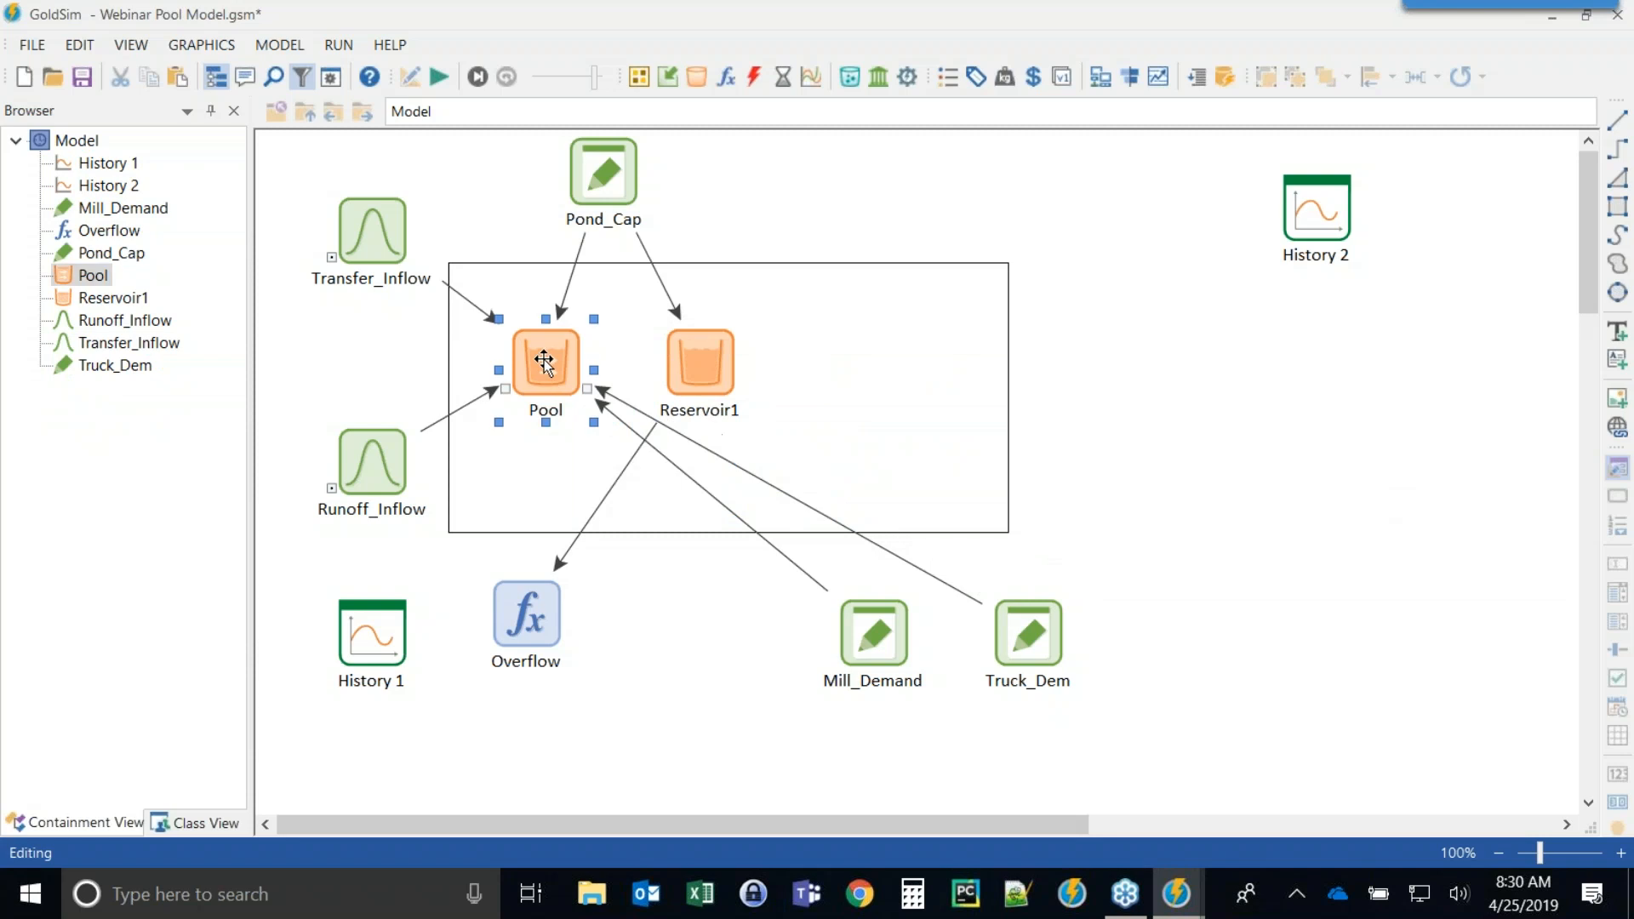
double_click(544, 362)
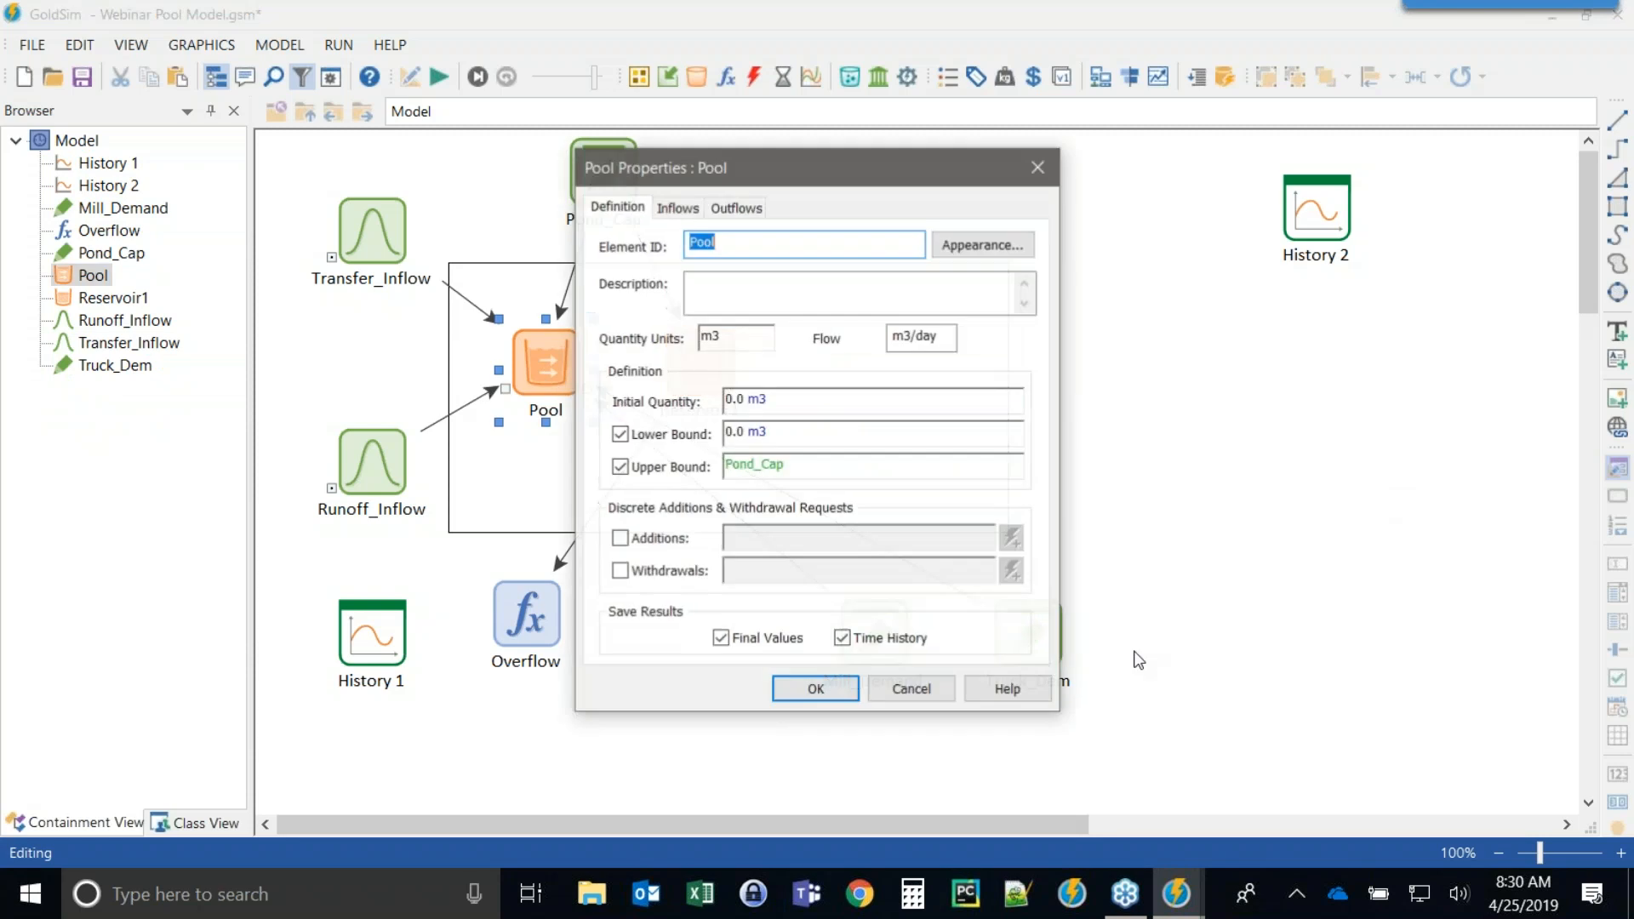
click(677, 208)
click(737, 209)
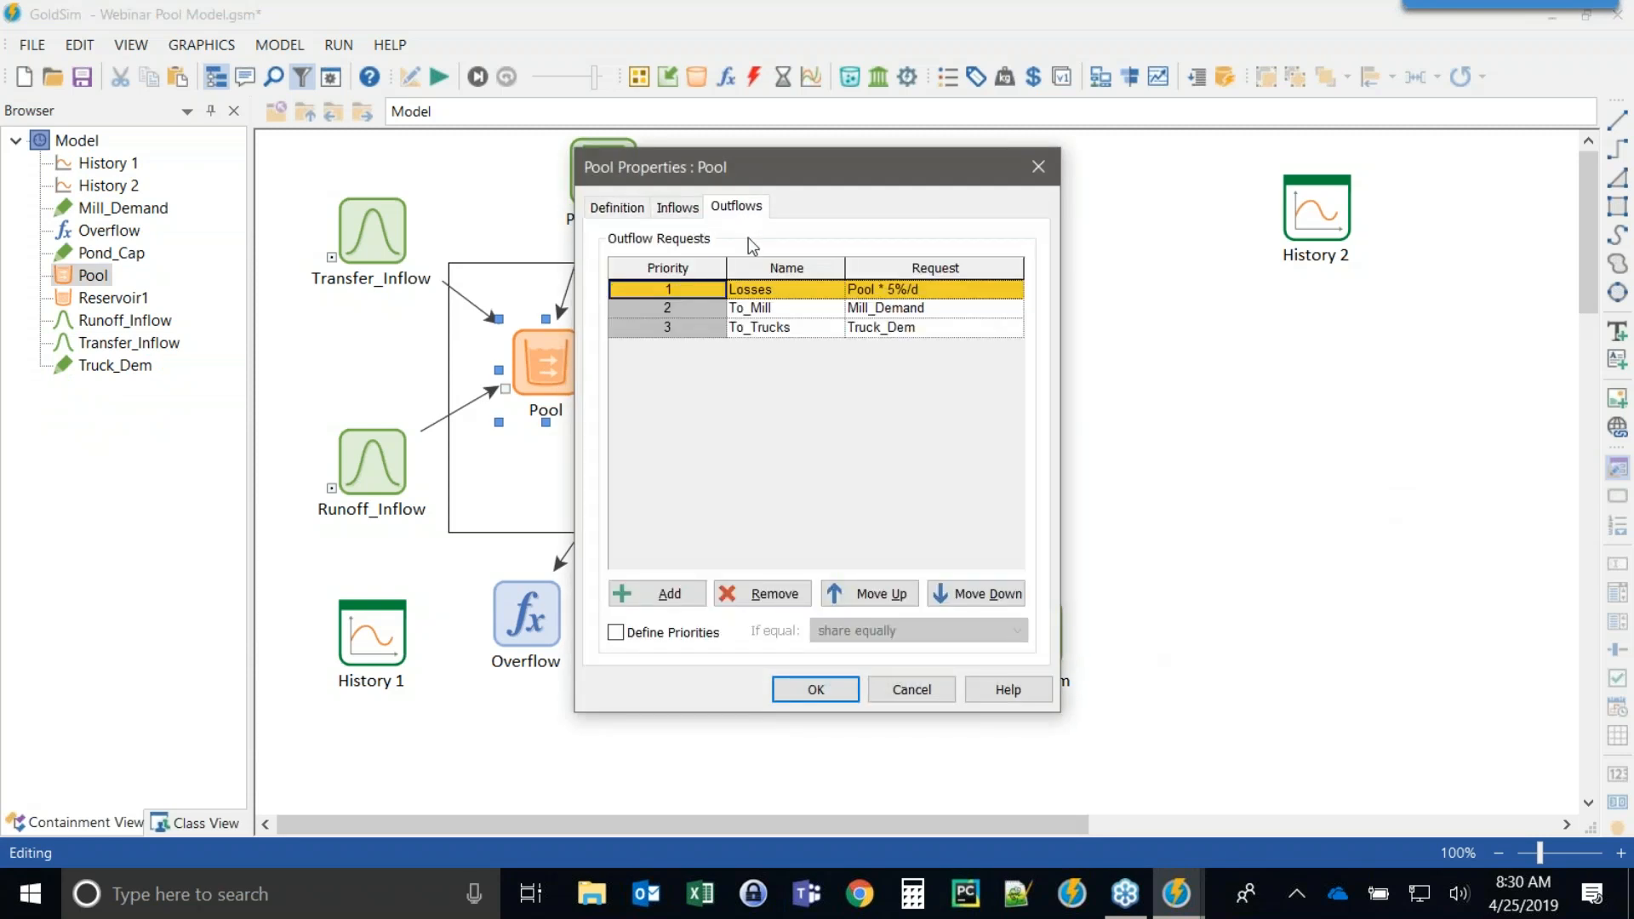
click(791, 691)
Delete Reservoir1 and move the Pool and Overflow elements into the vacated space.
click(702, 368)
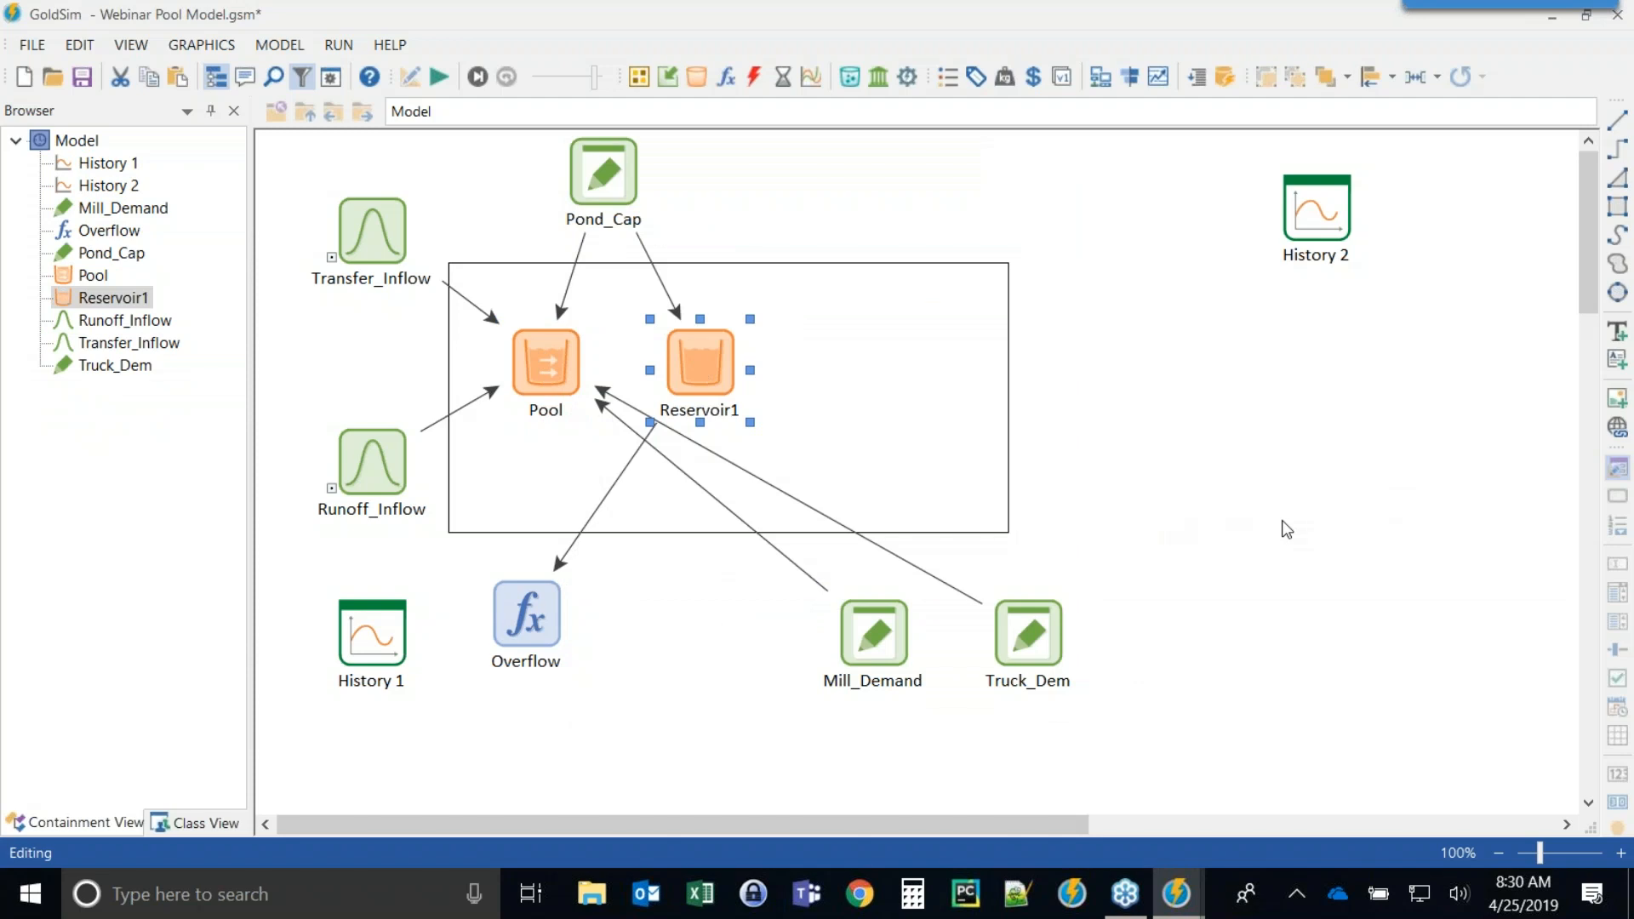
key(Delete)
key(Return)
drag(554, 387, 688, 384)
drag(544, 620, 602, 630)
Set the Overflow expression's equation to Pool.Overflow and update the model expressions.
double_click(603, 634)
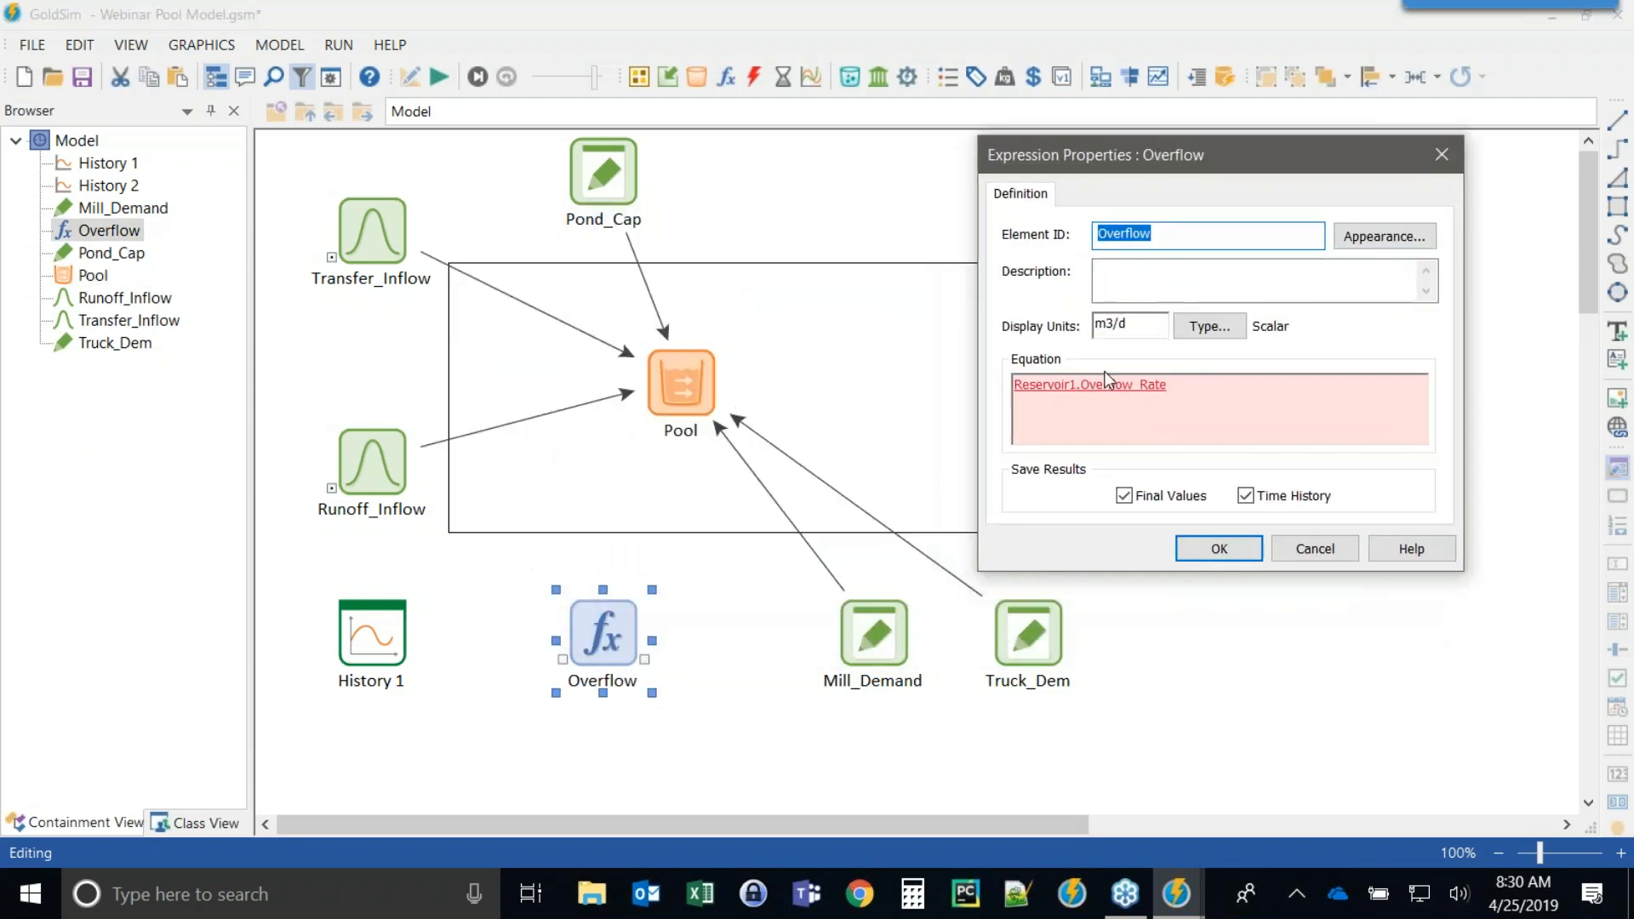
key(Return)
text(Pool)
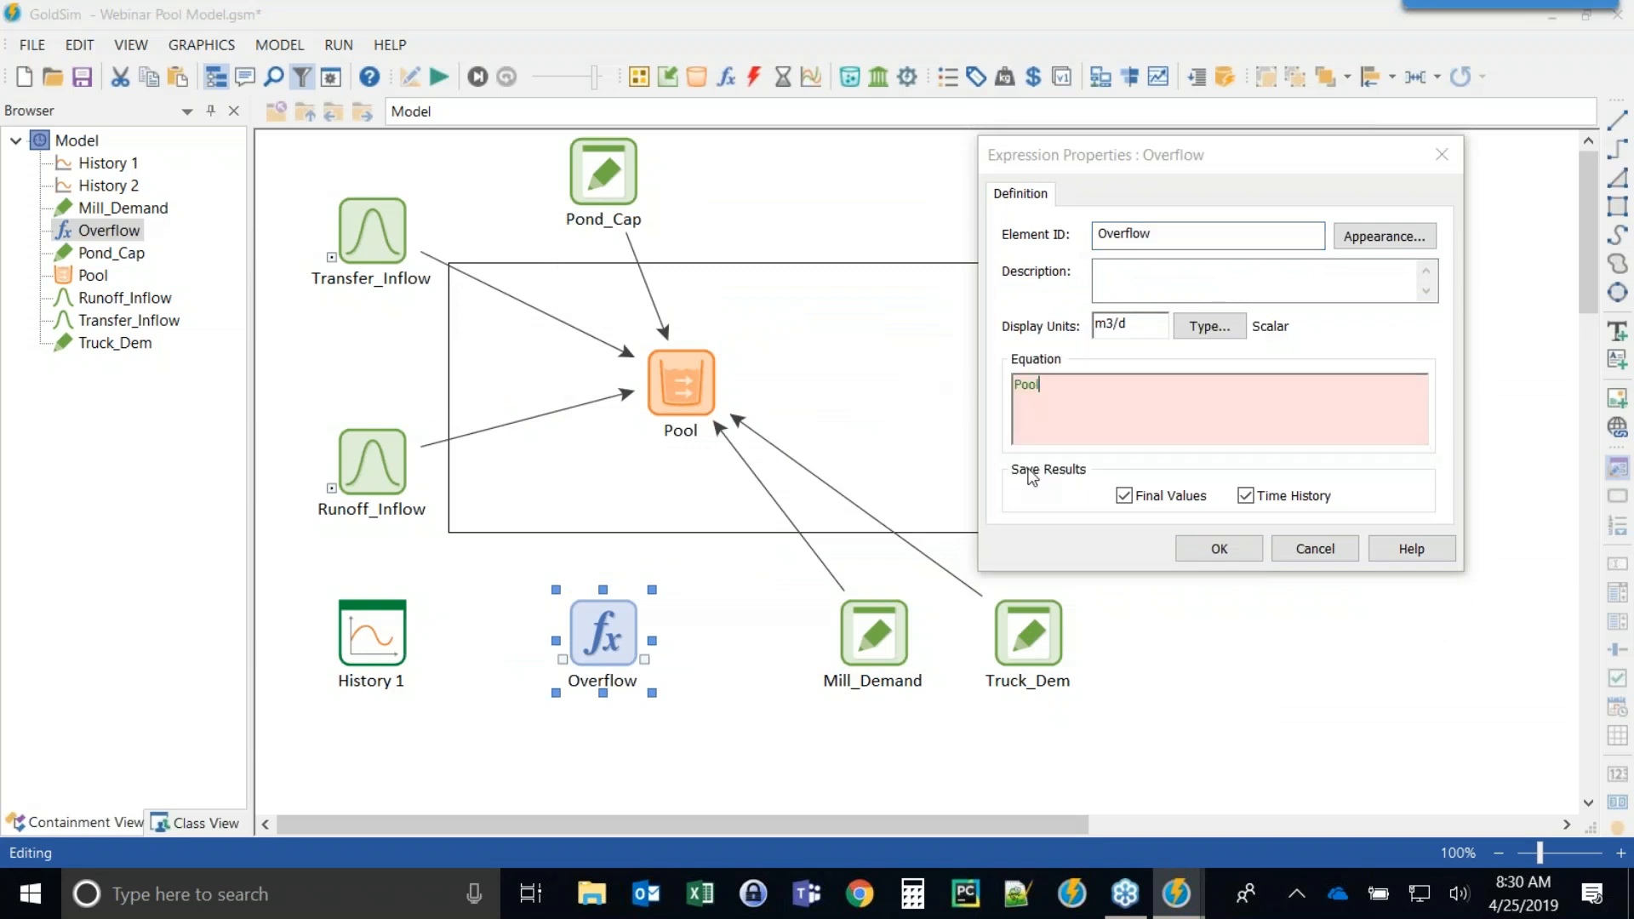
text(.)
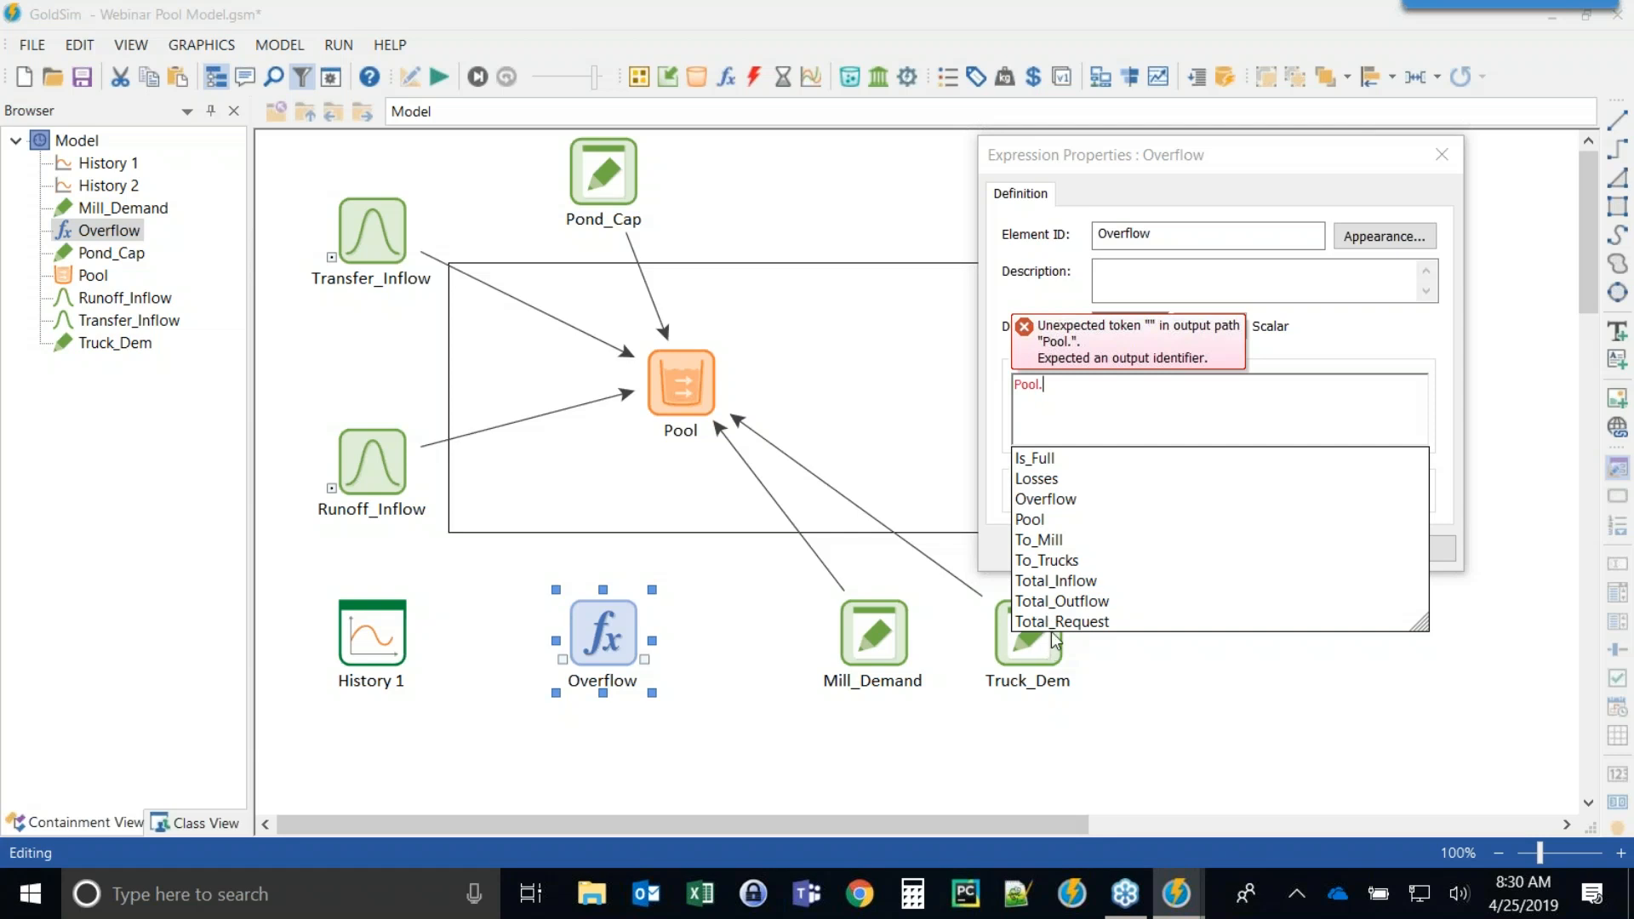
click(1054, 501)
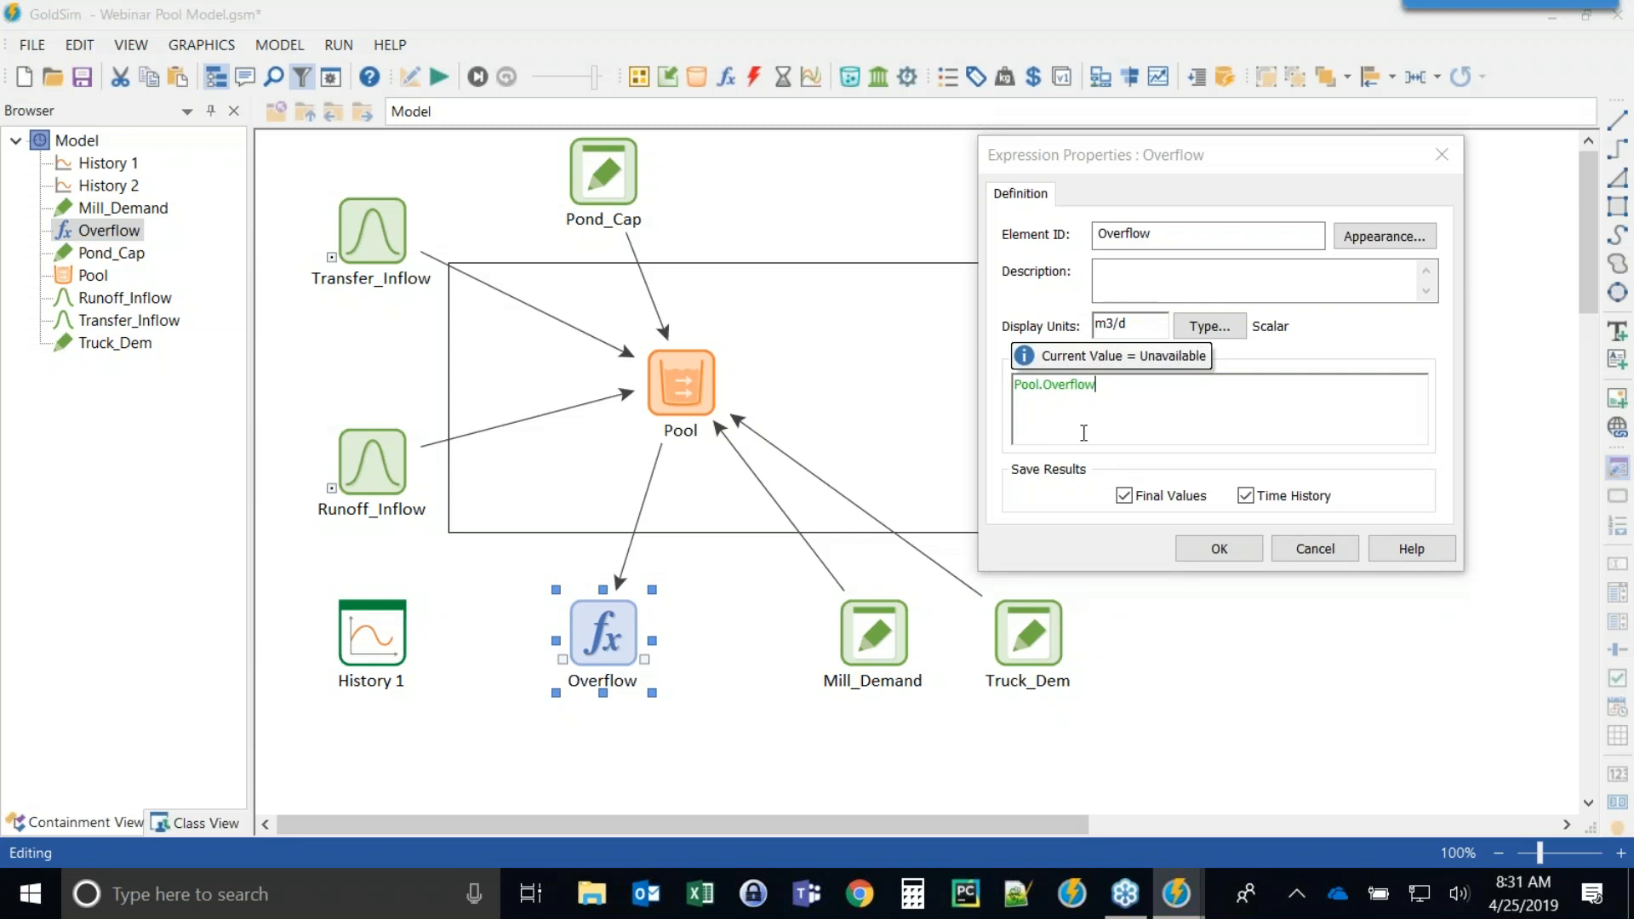
click(1218, 548)
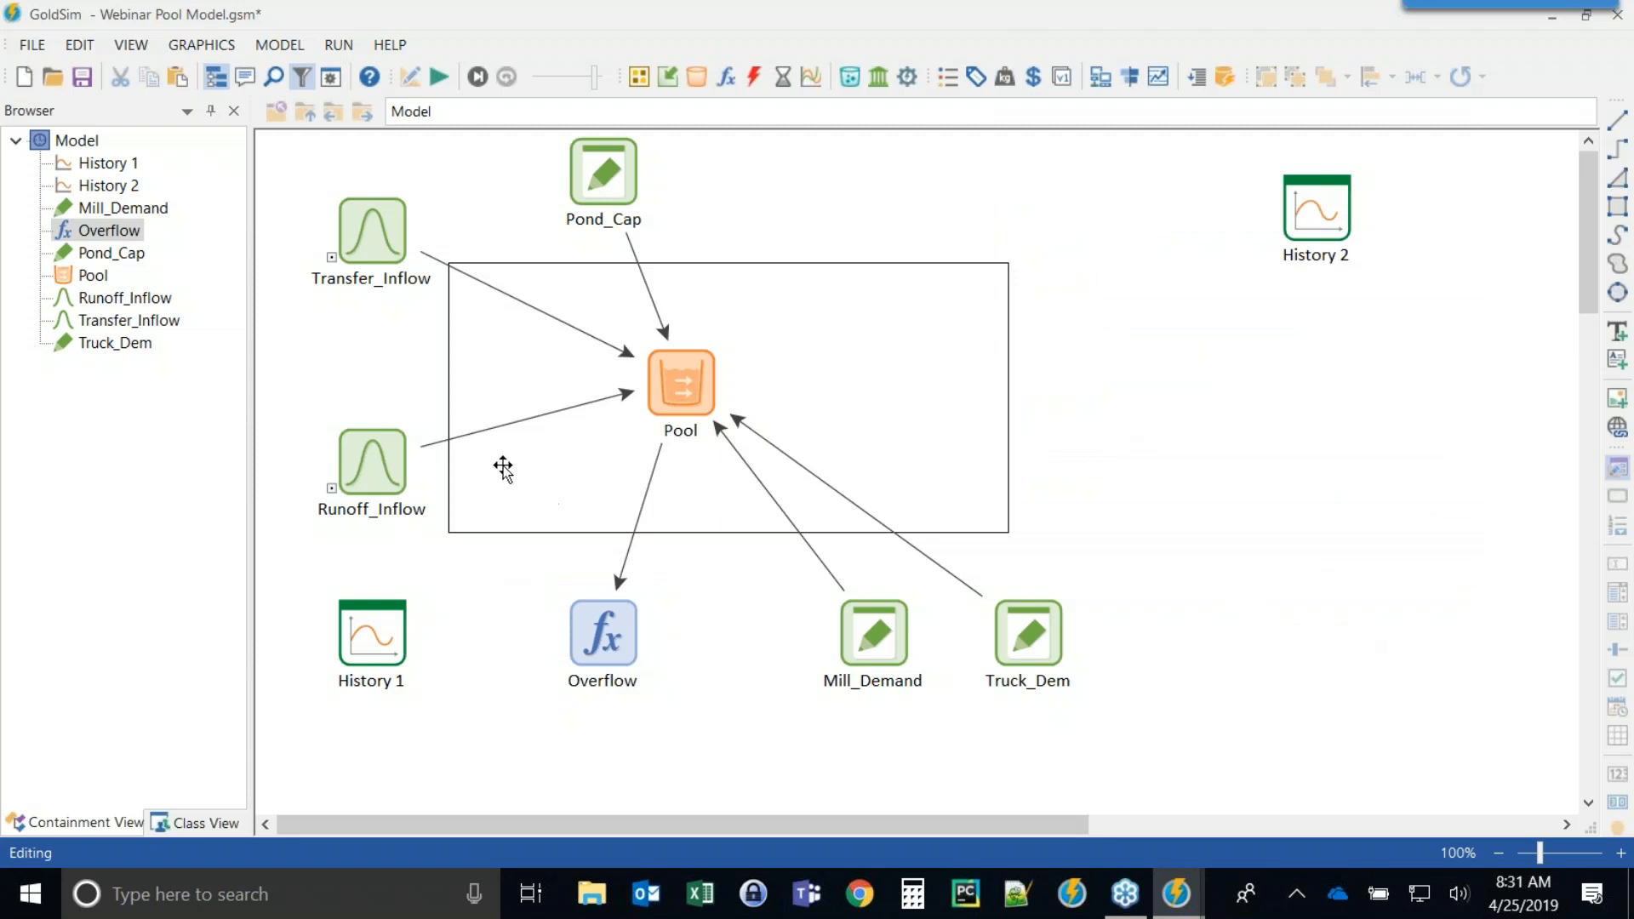
click(279, 45)
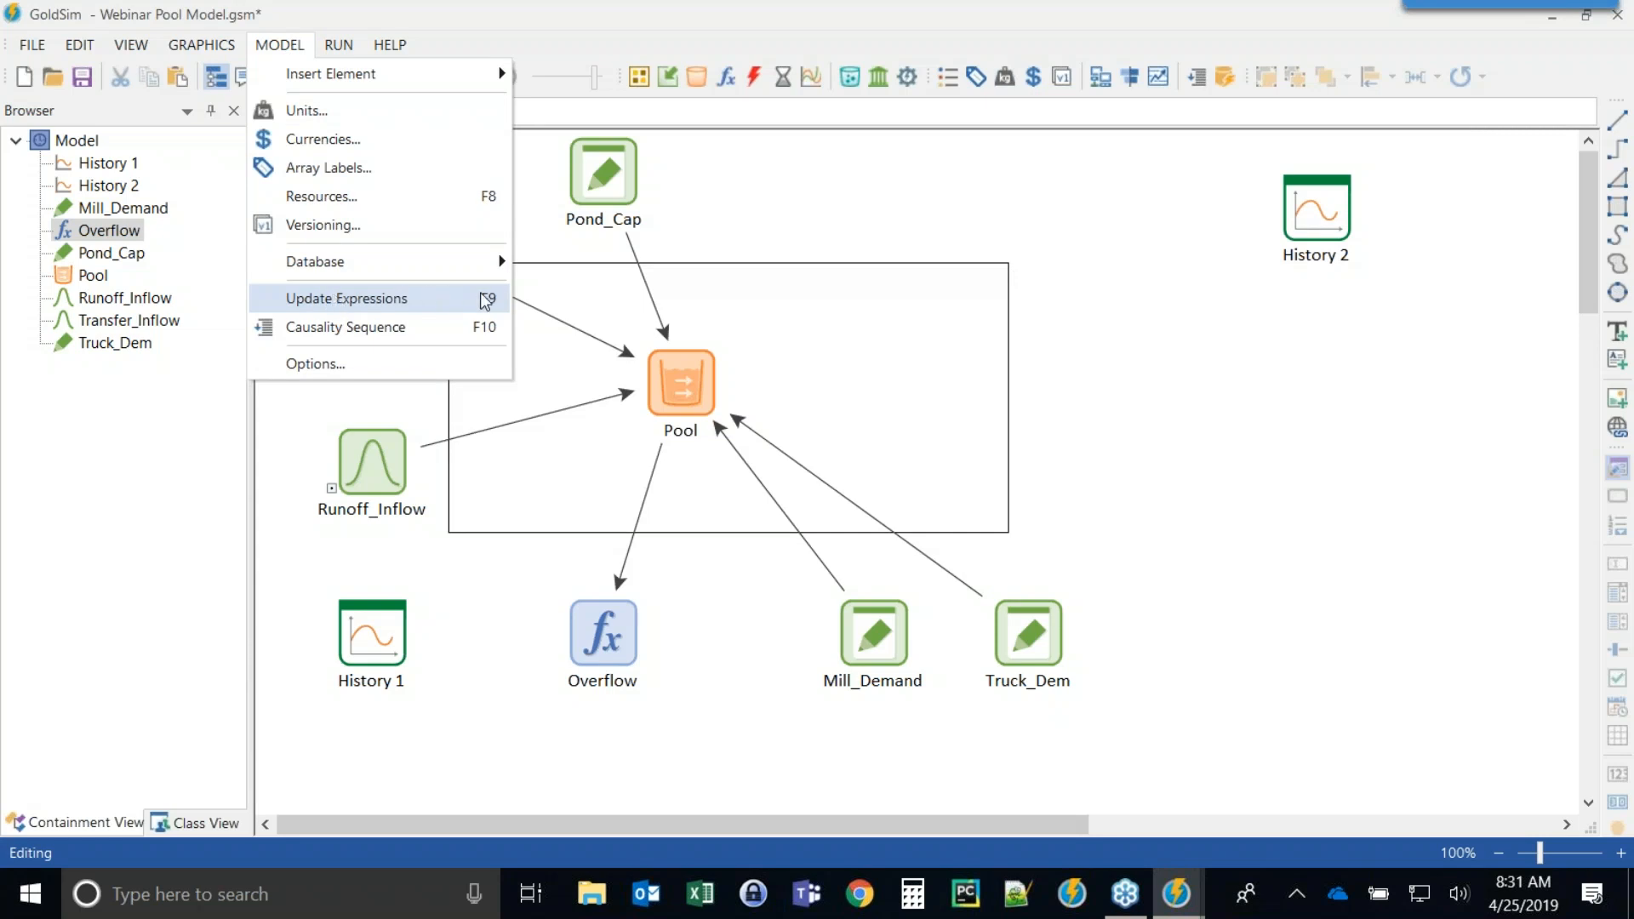
click(409, 308)
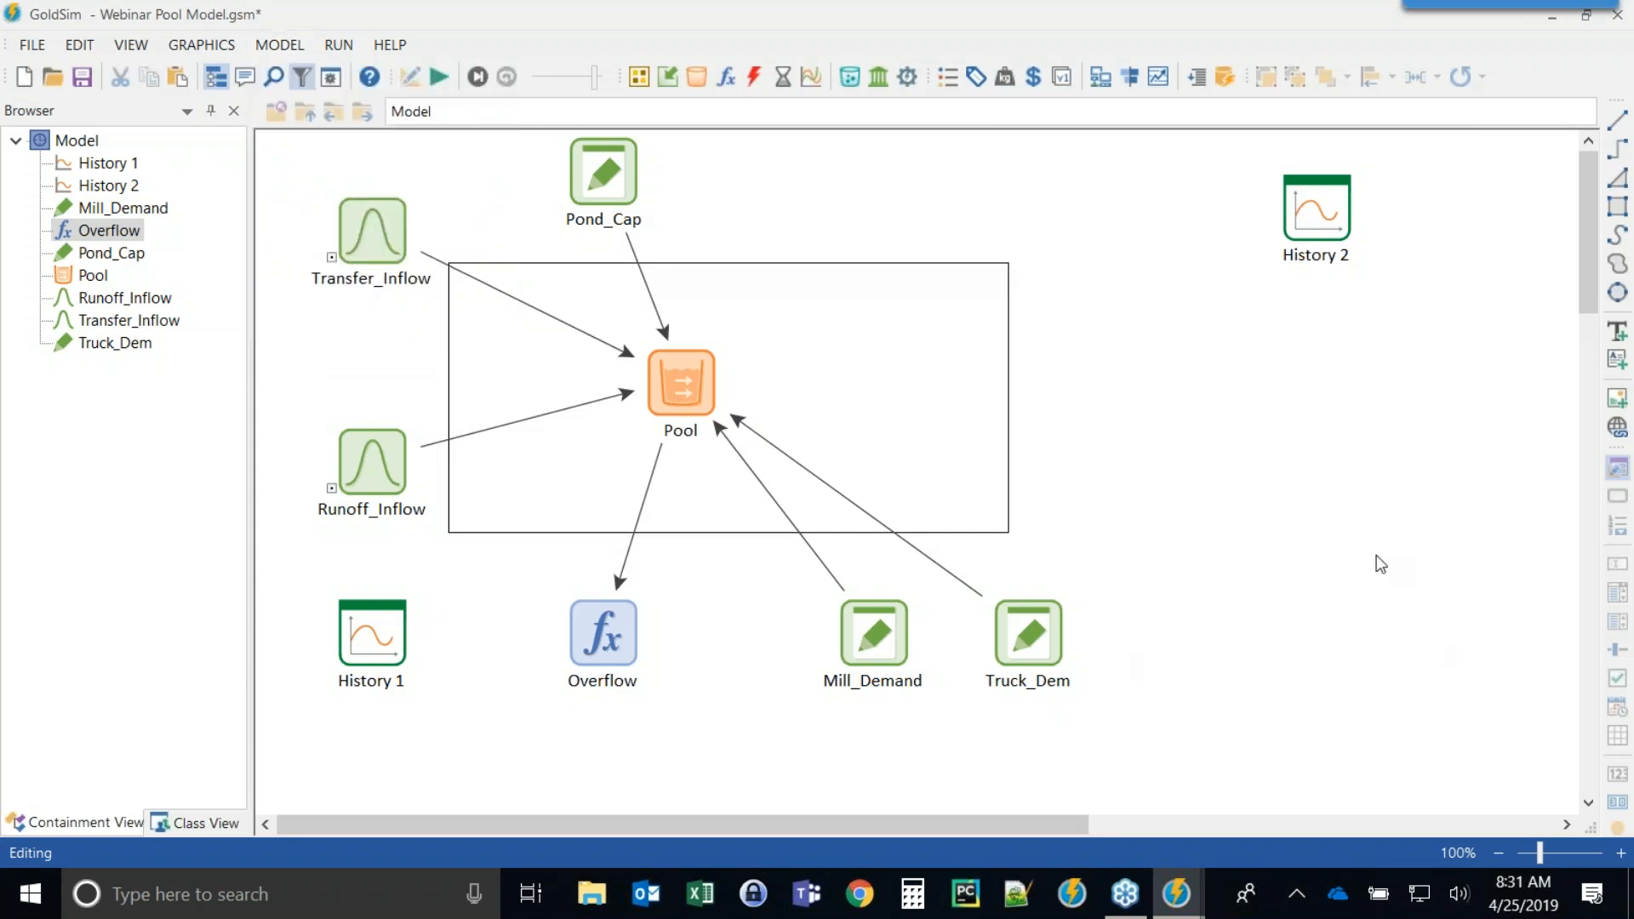
Relink History 2's Allocator1.To_Mill result to the Pool's To_Mill outflow.
double_click(1315, 217)
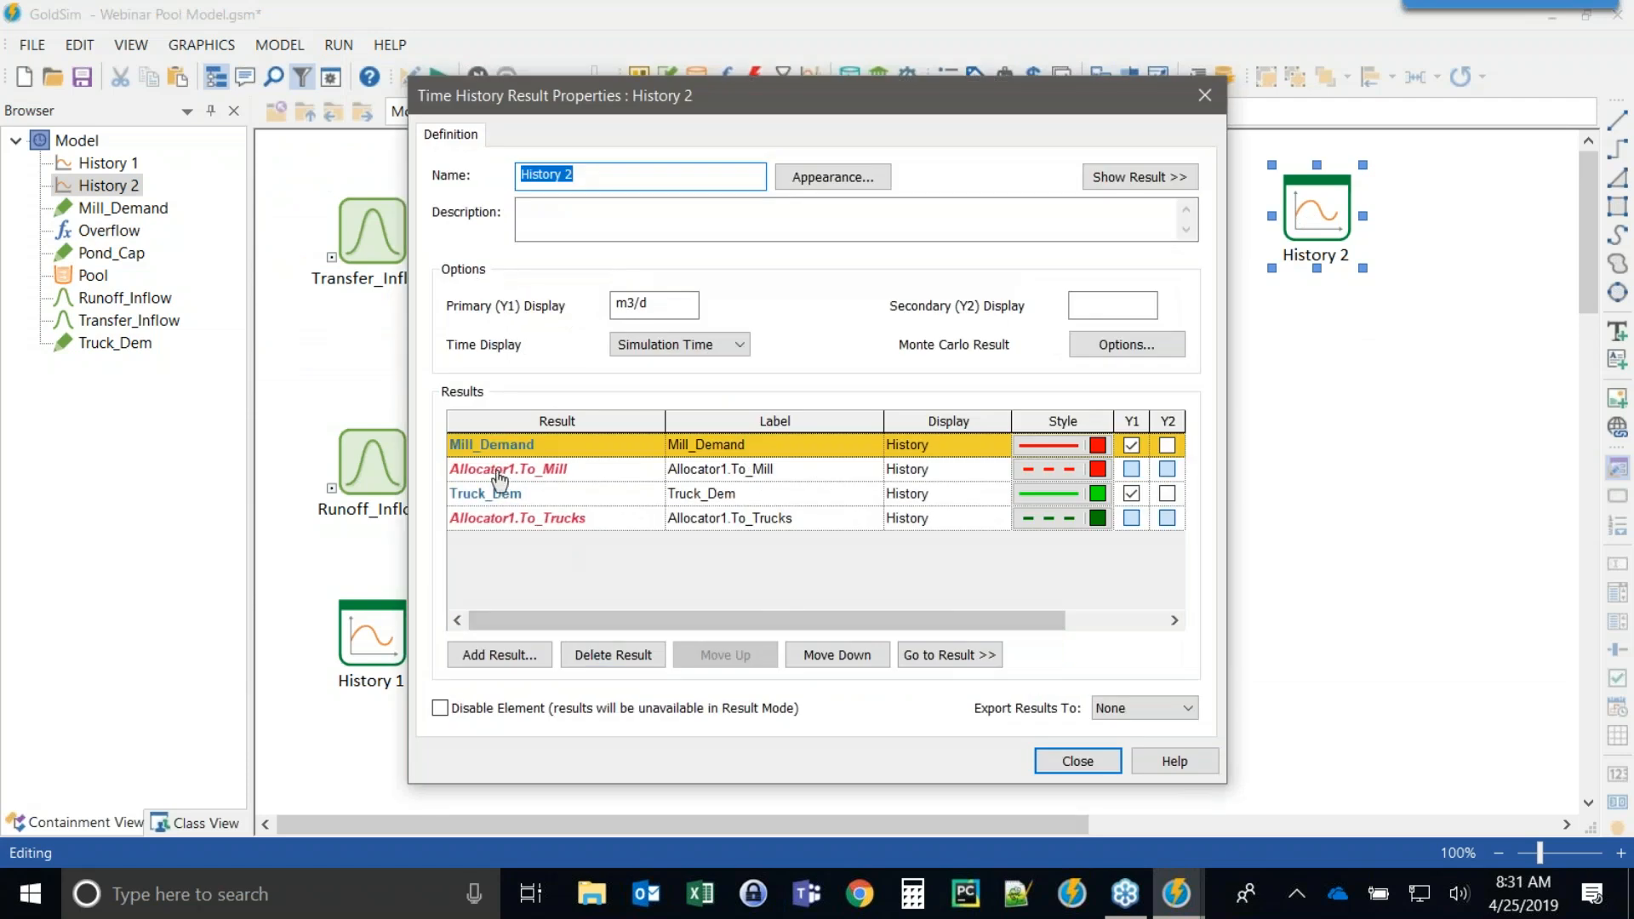
drag(624, 102, 811, 30)
mouse_move(689, 392)
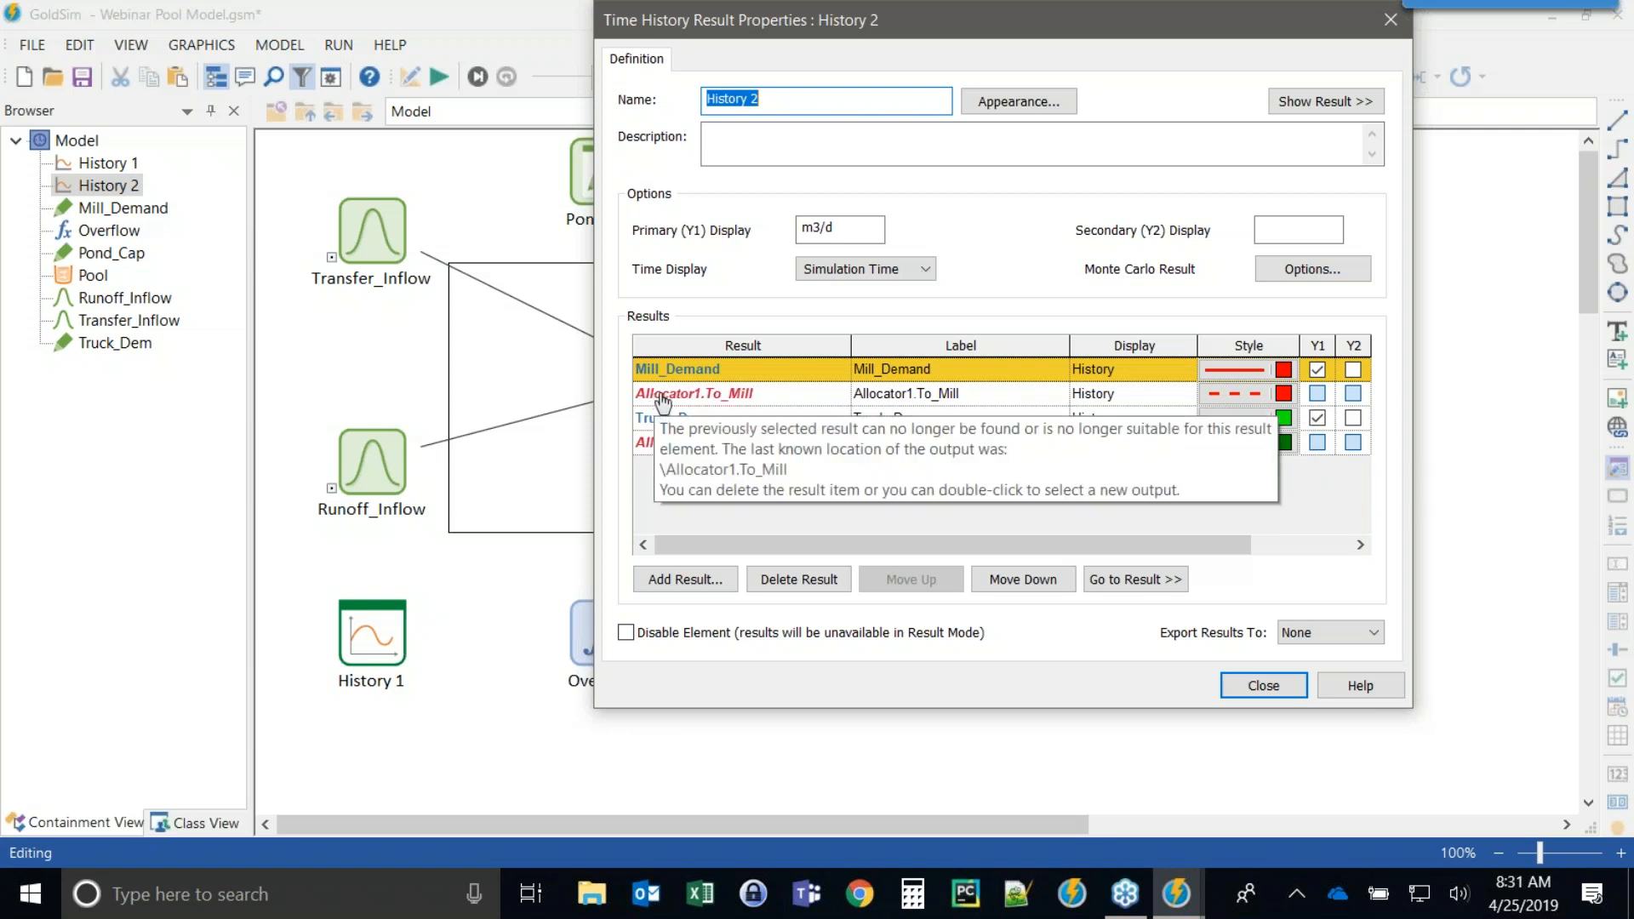
double_click(655, 400)
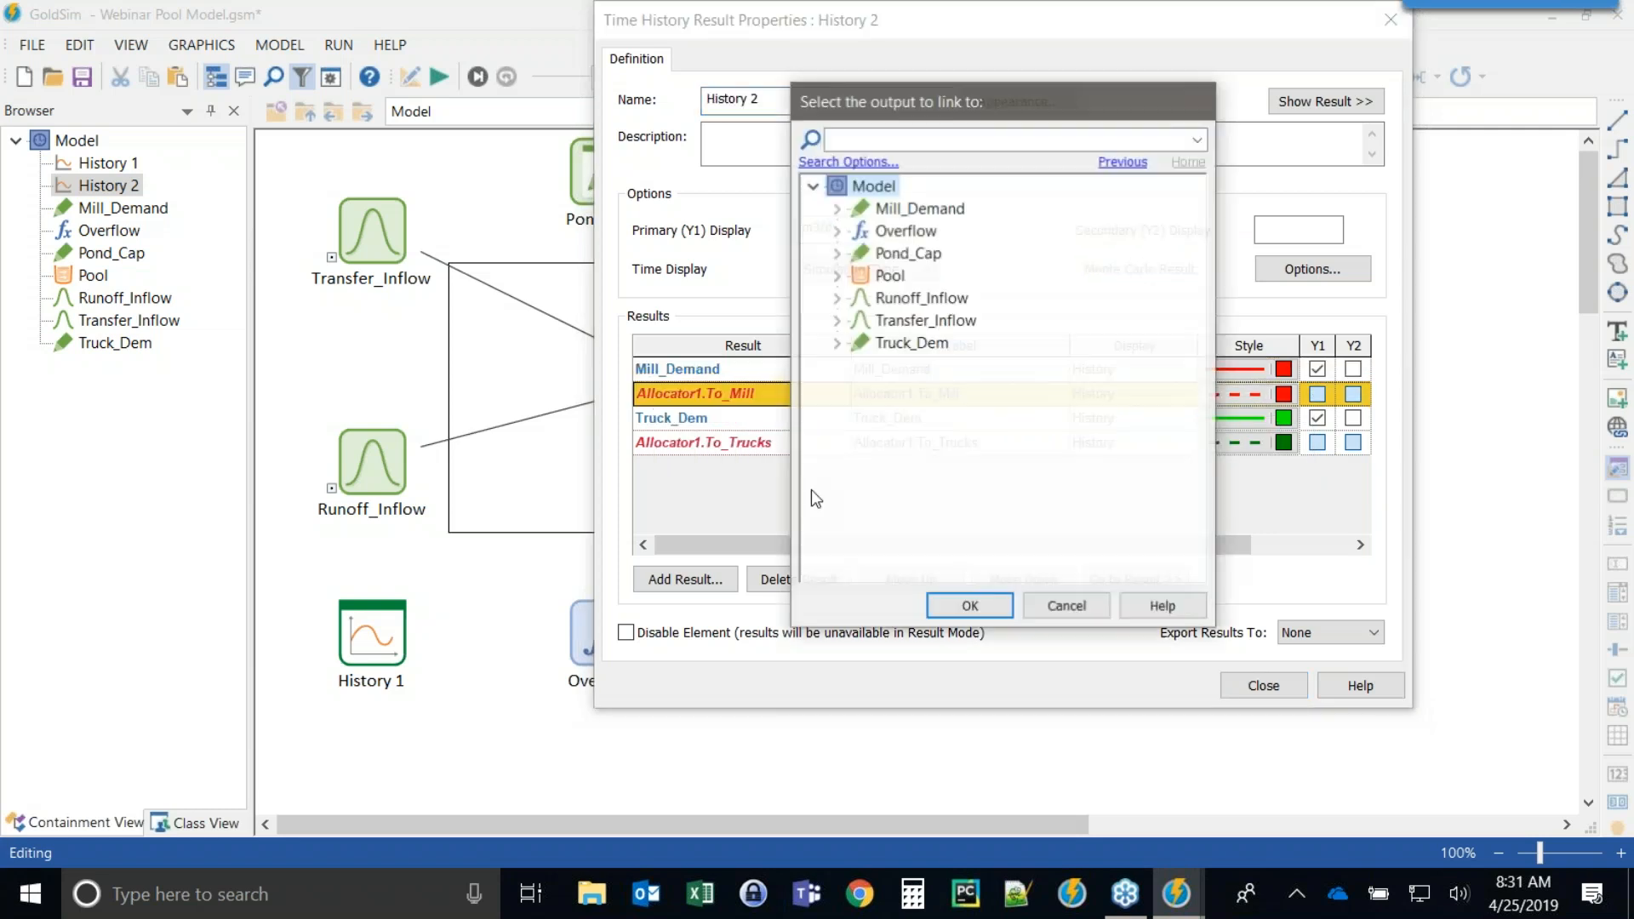
click(837, 277)
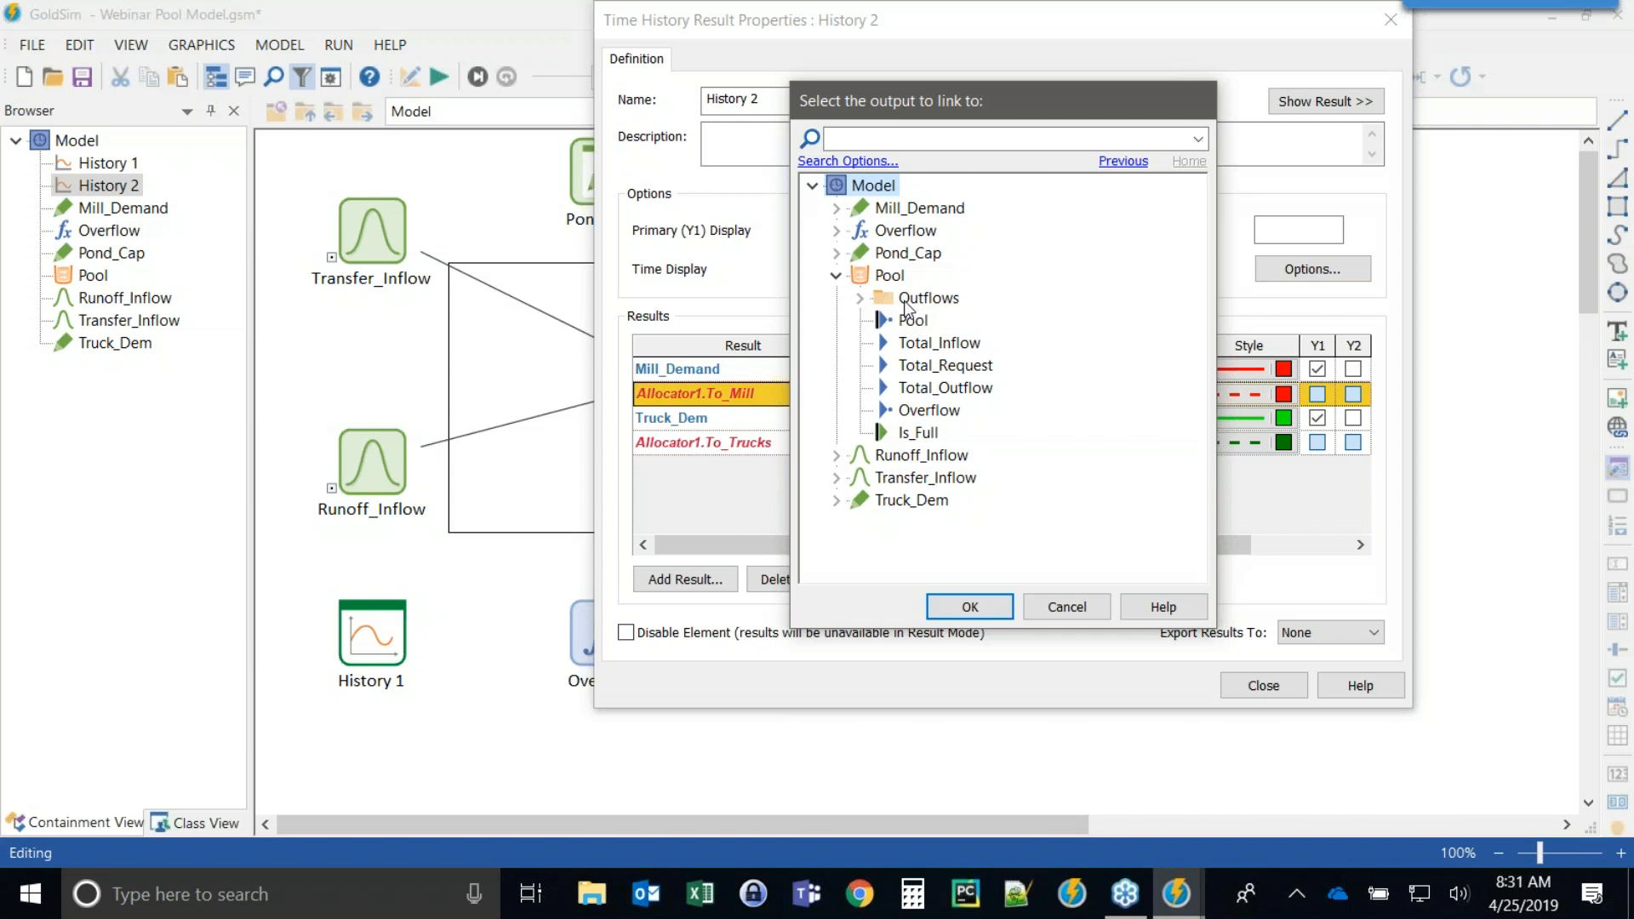
click(860, 298)
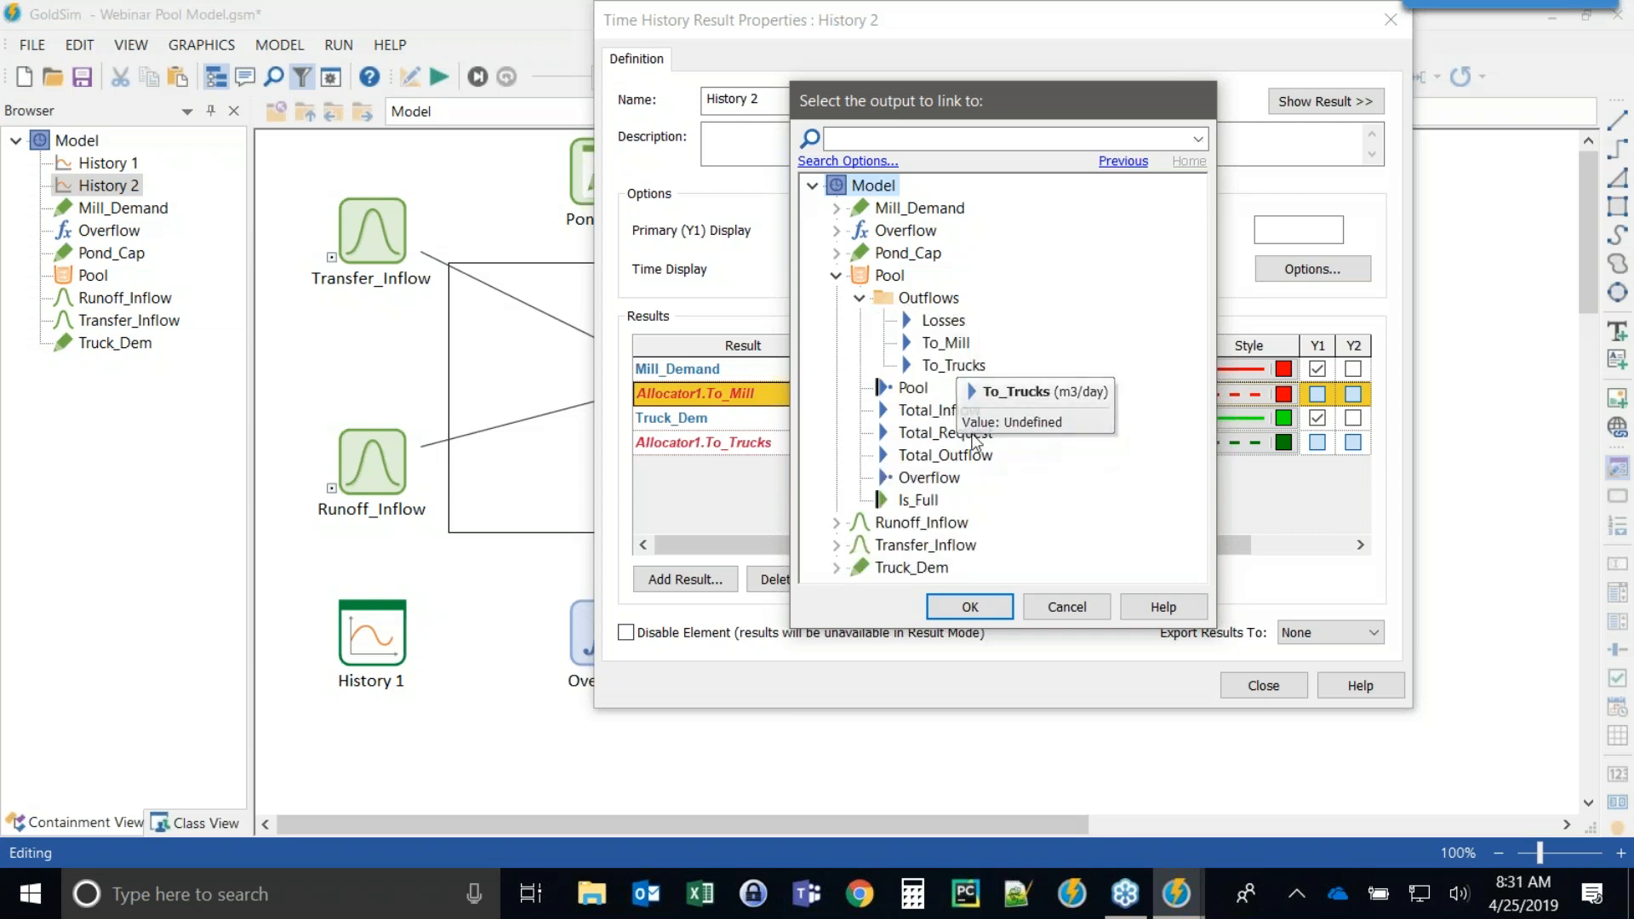
click(945, 344)
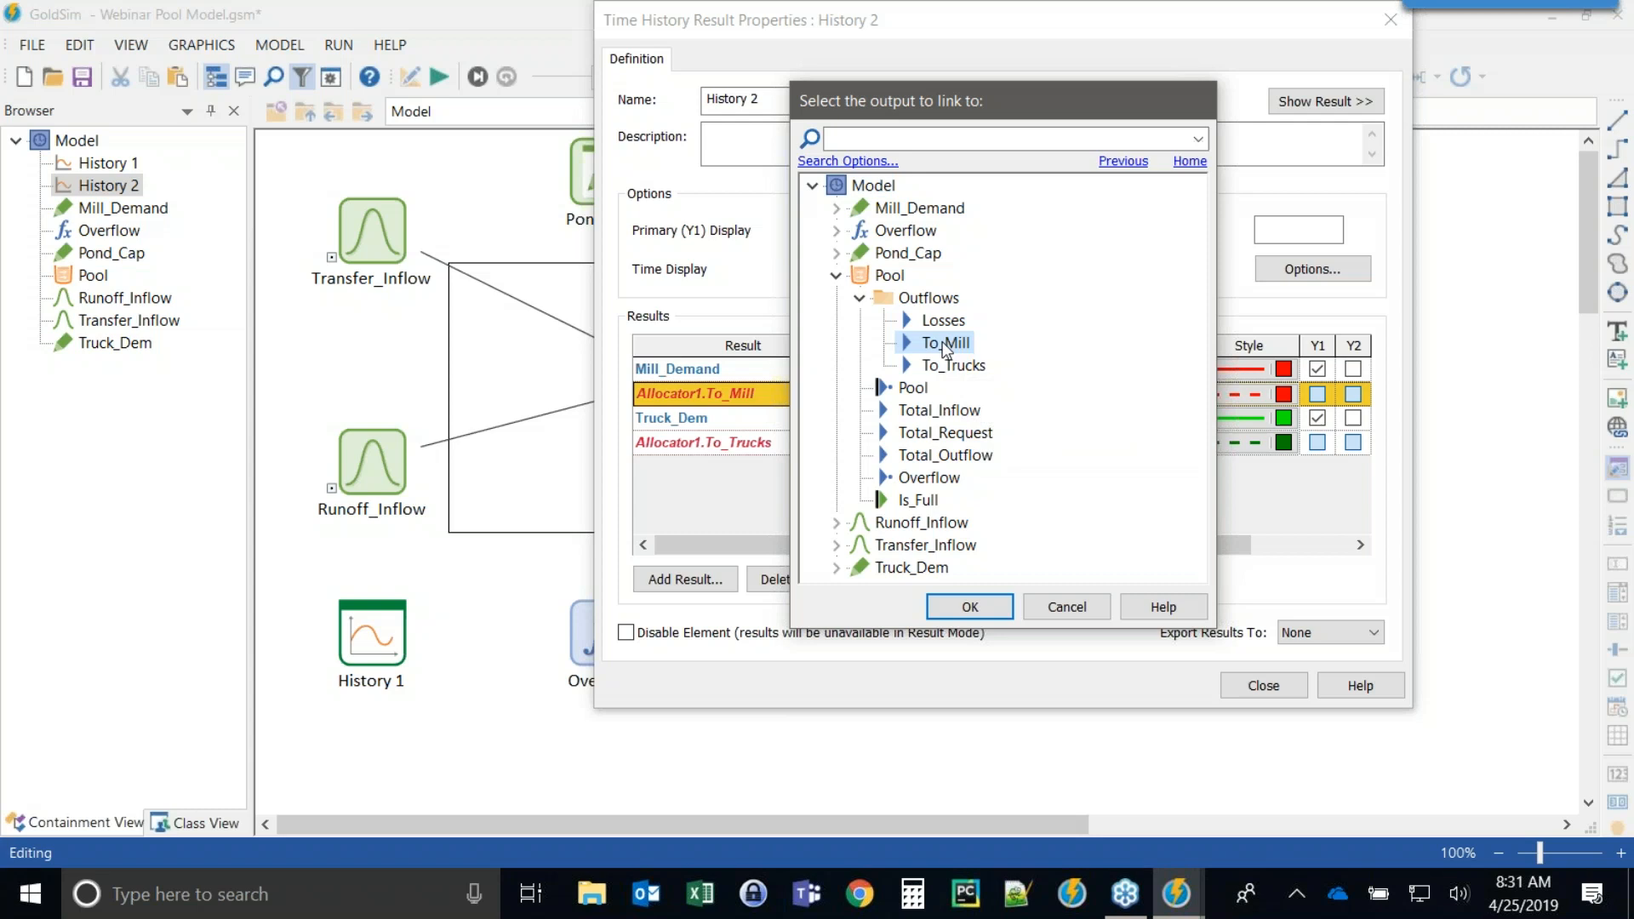
click(969, 606)
Relink History 2's Allocator1.To_Trucks result to the Pool's To_Trucks outflow and close the dialog.
double_click(698, 445)
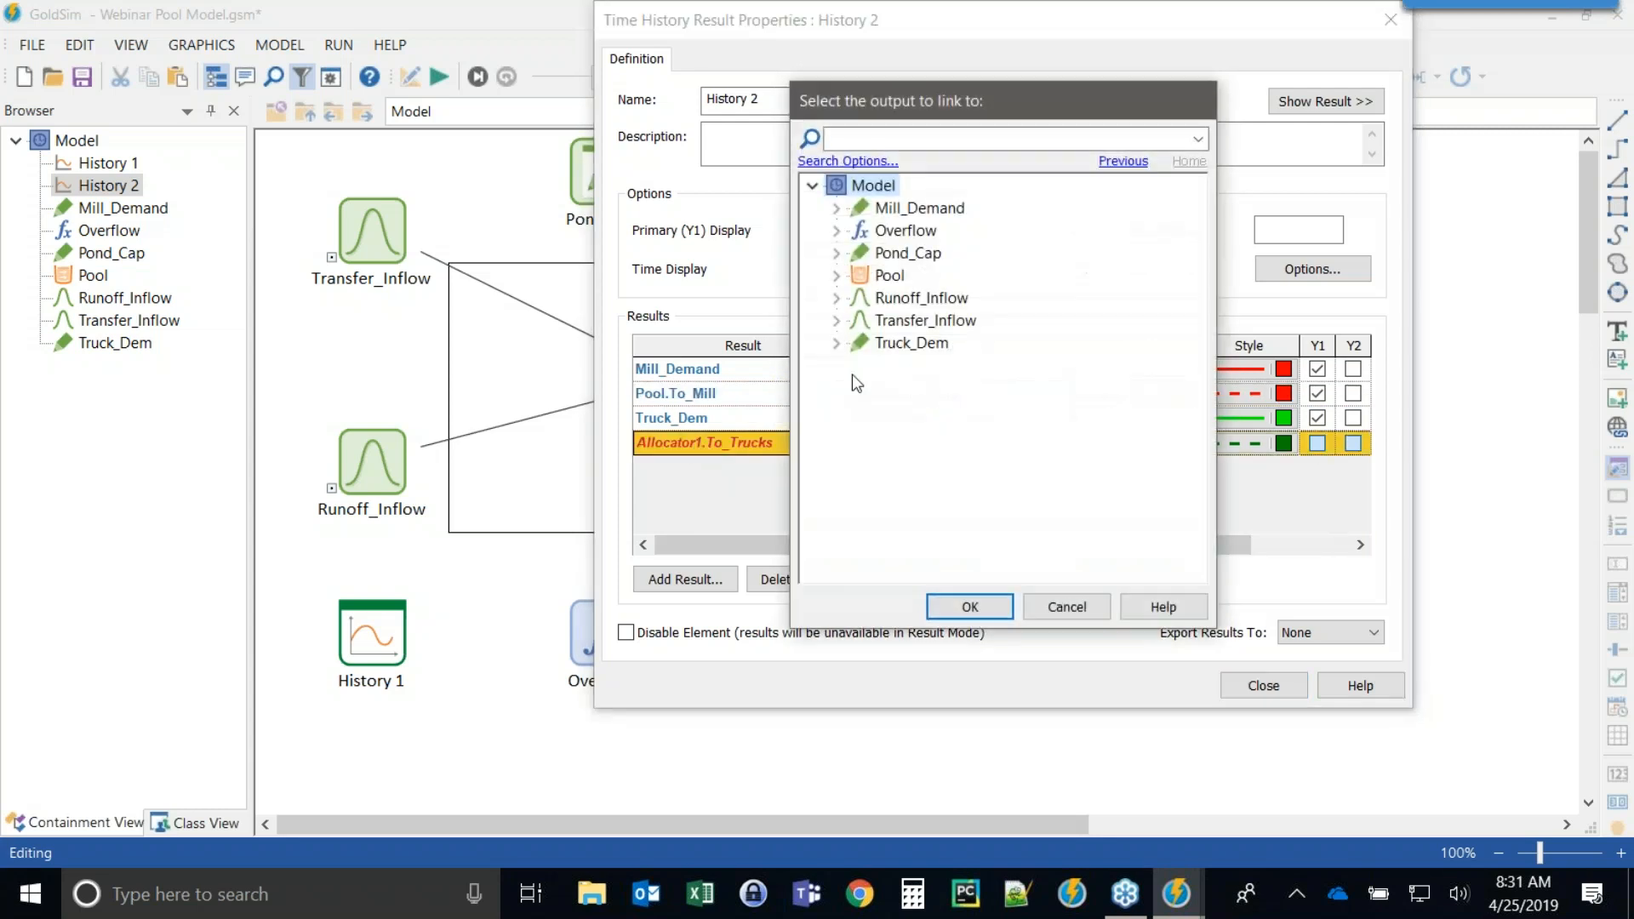
click(835, 277)
click(859, 298)
double_click(913, 364)
click(1258, 684)
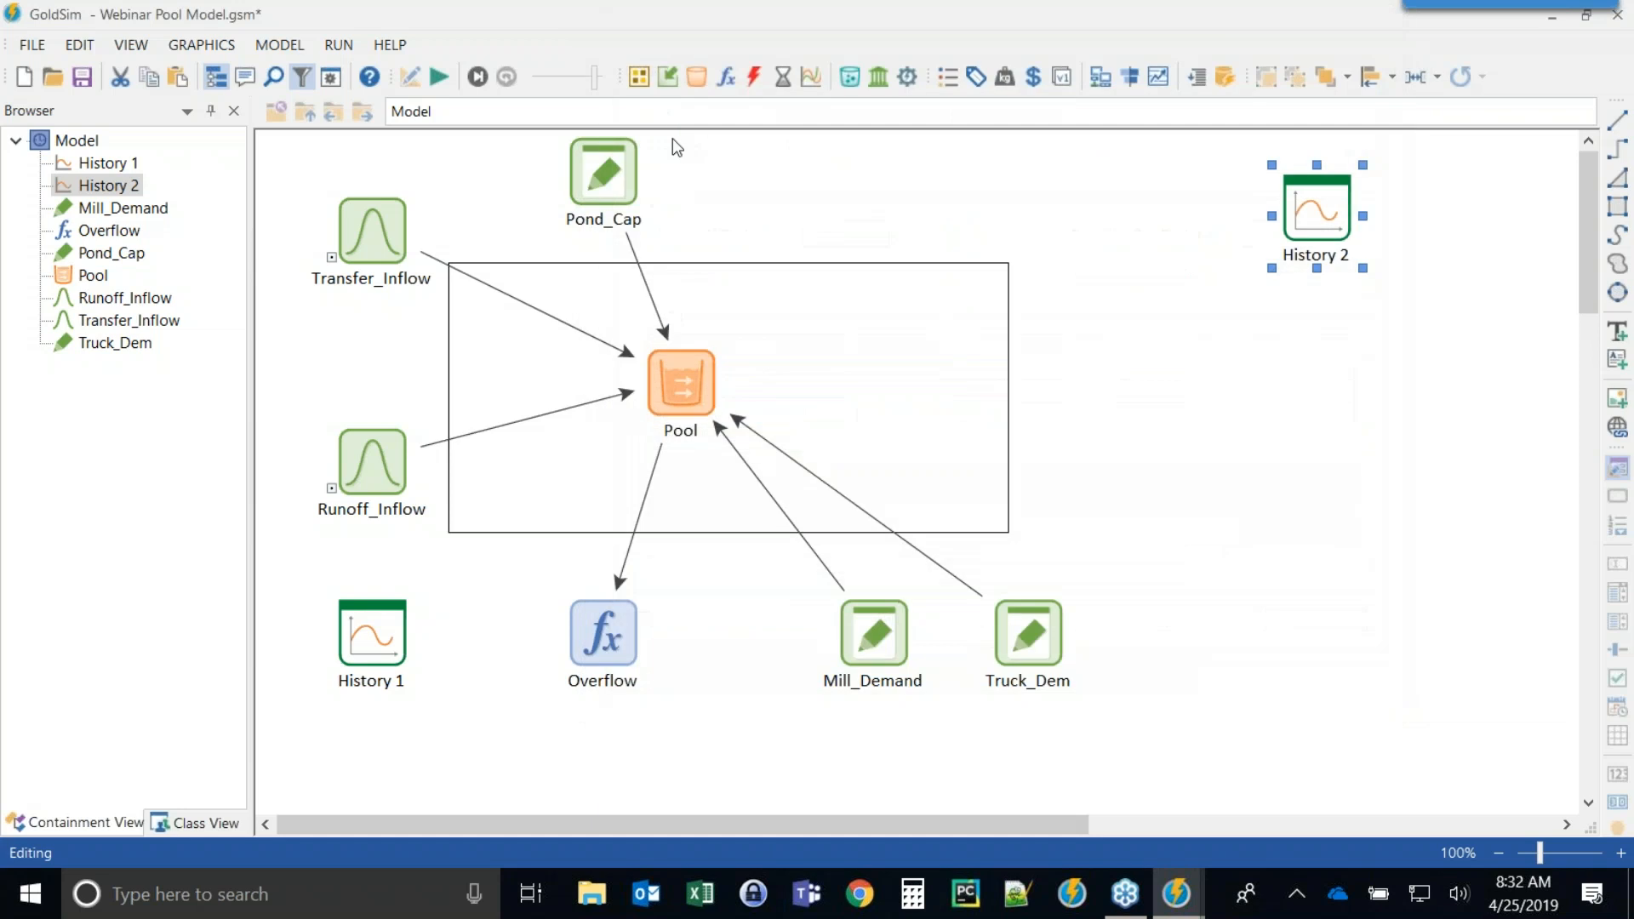
Run the simulation and review the warnings in the run log.
click(439, 77)
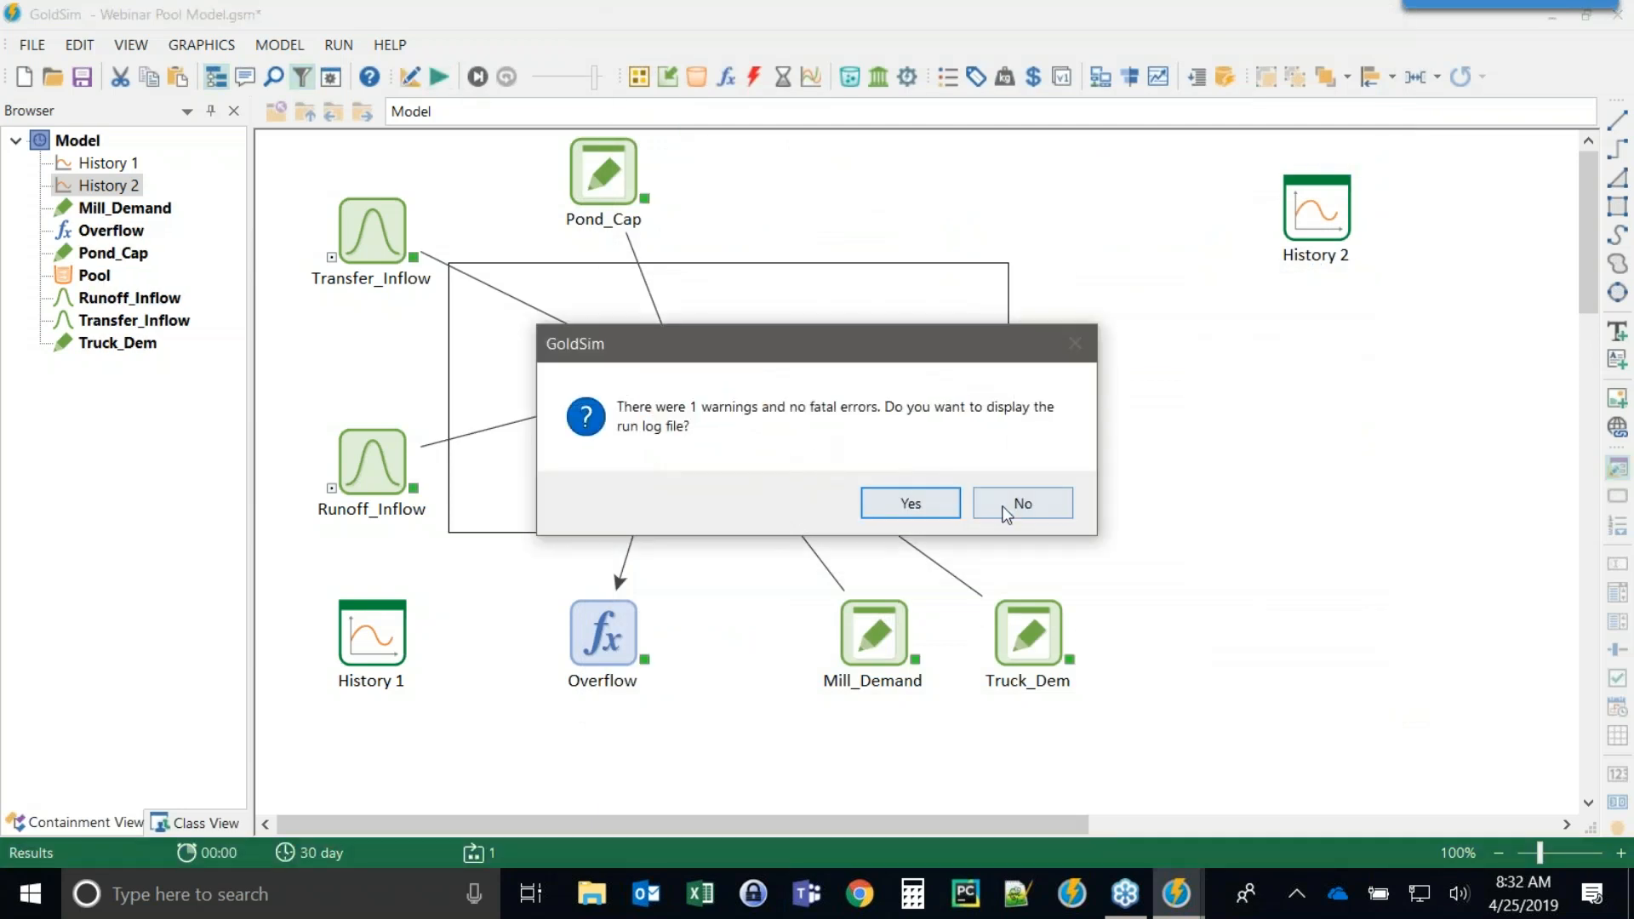
click(911, 503)
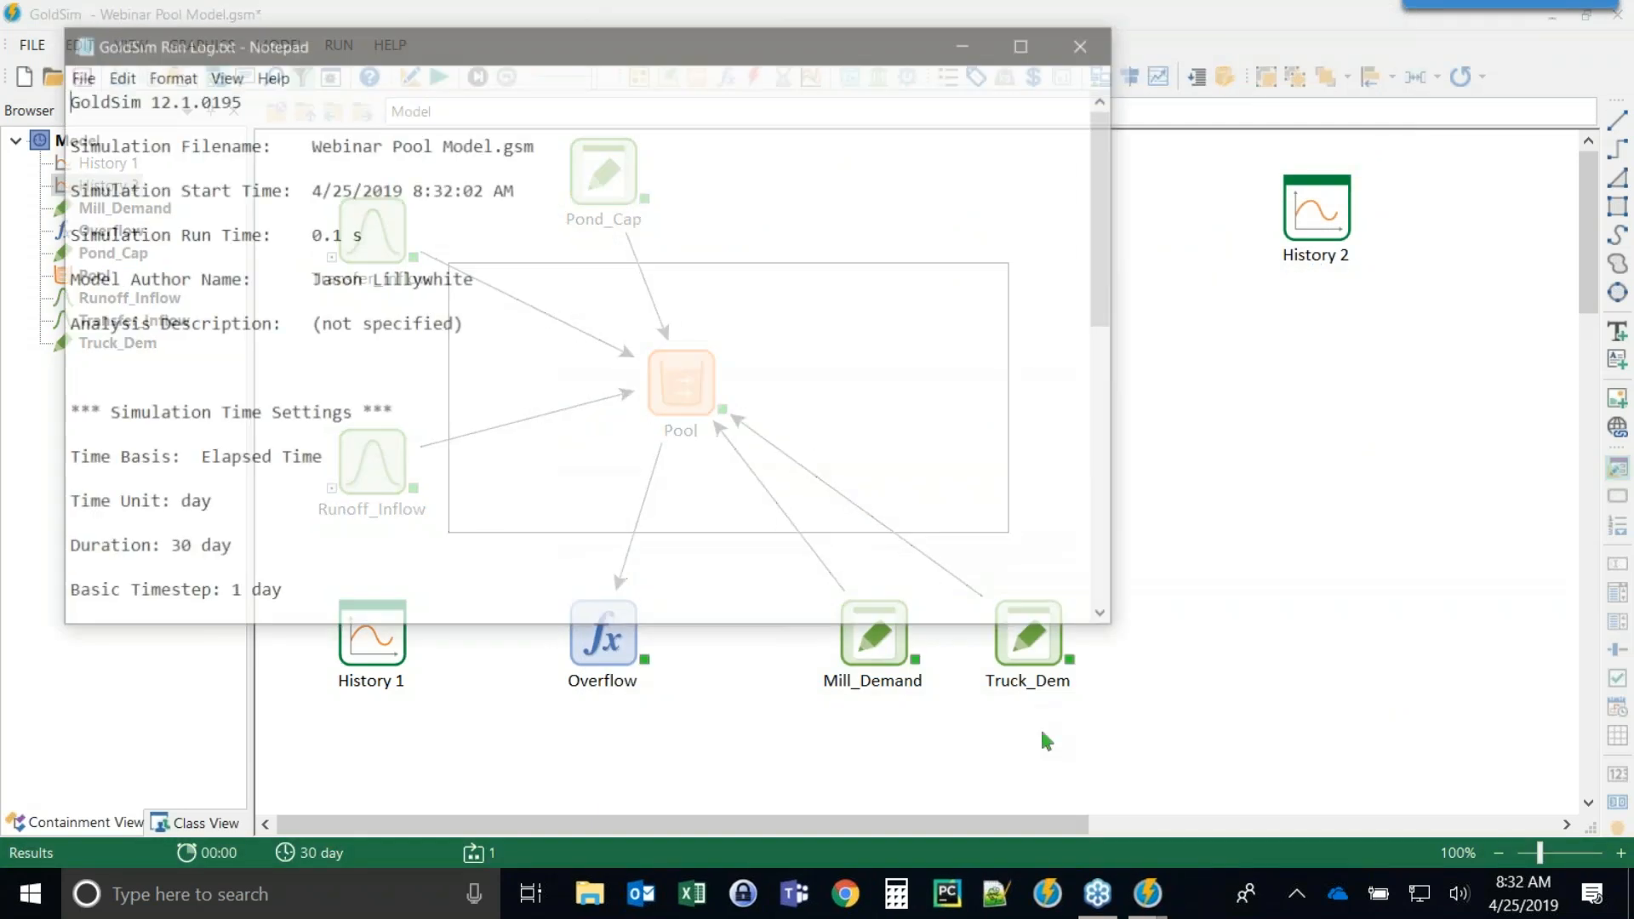
scroll(732, 408, down, 5)
scroll(714, 435, down, 2)
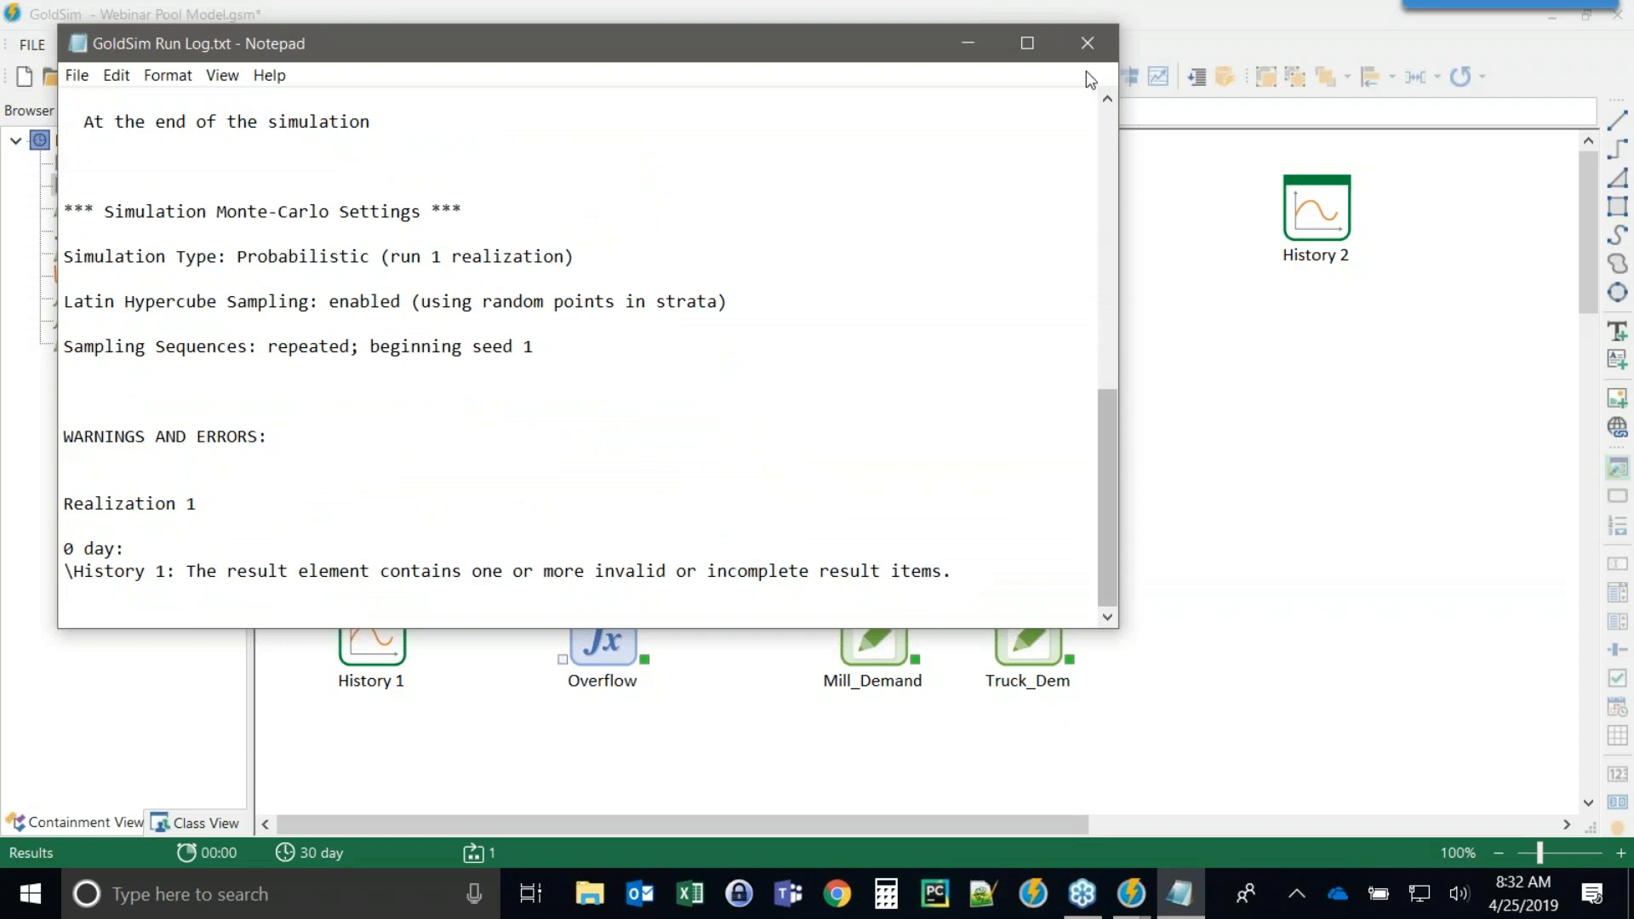
click(1092, 43)
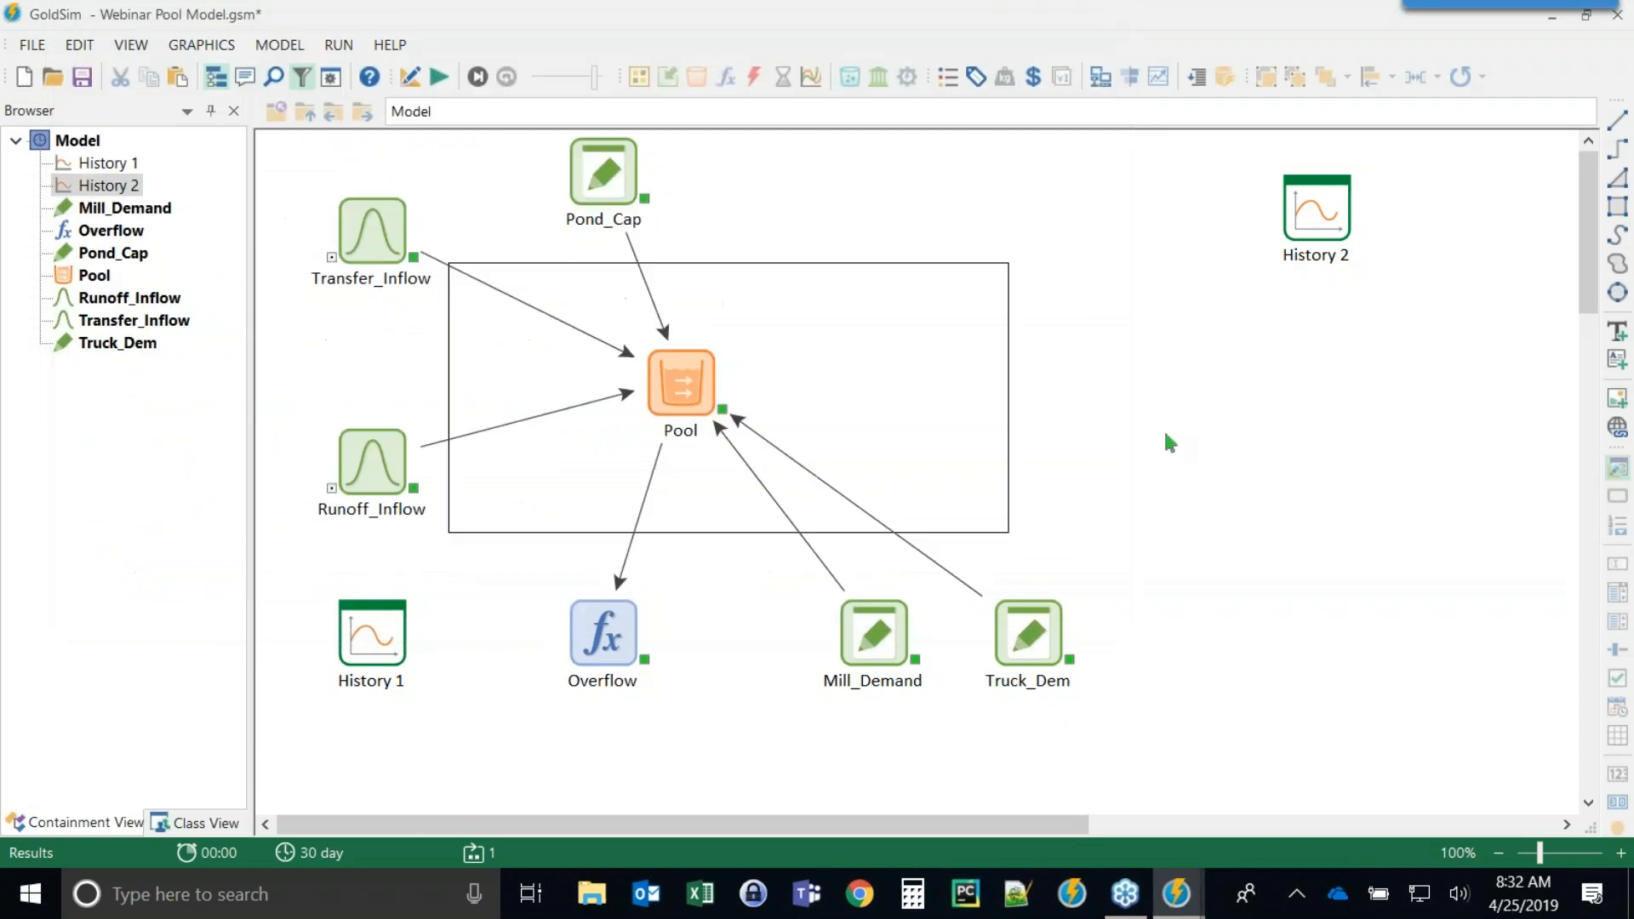
Open History 1's properties and relink its Total_Request result to the Pool's Total_Request output.
click(368, 632)
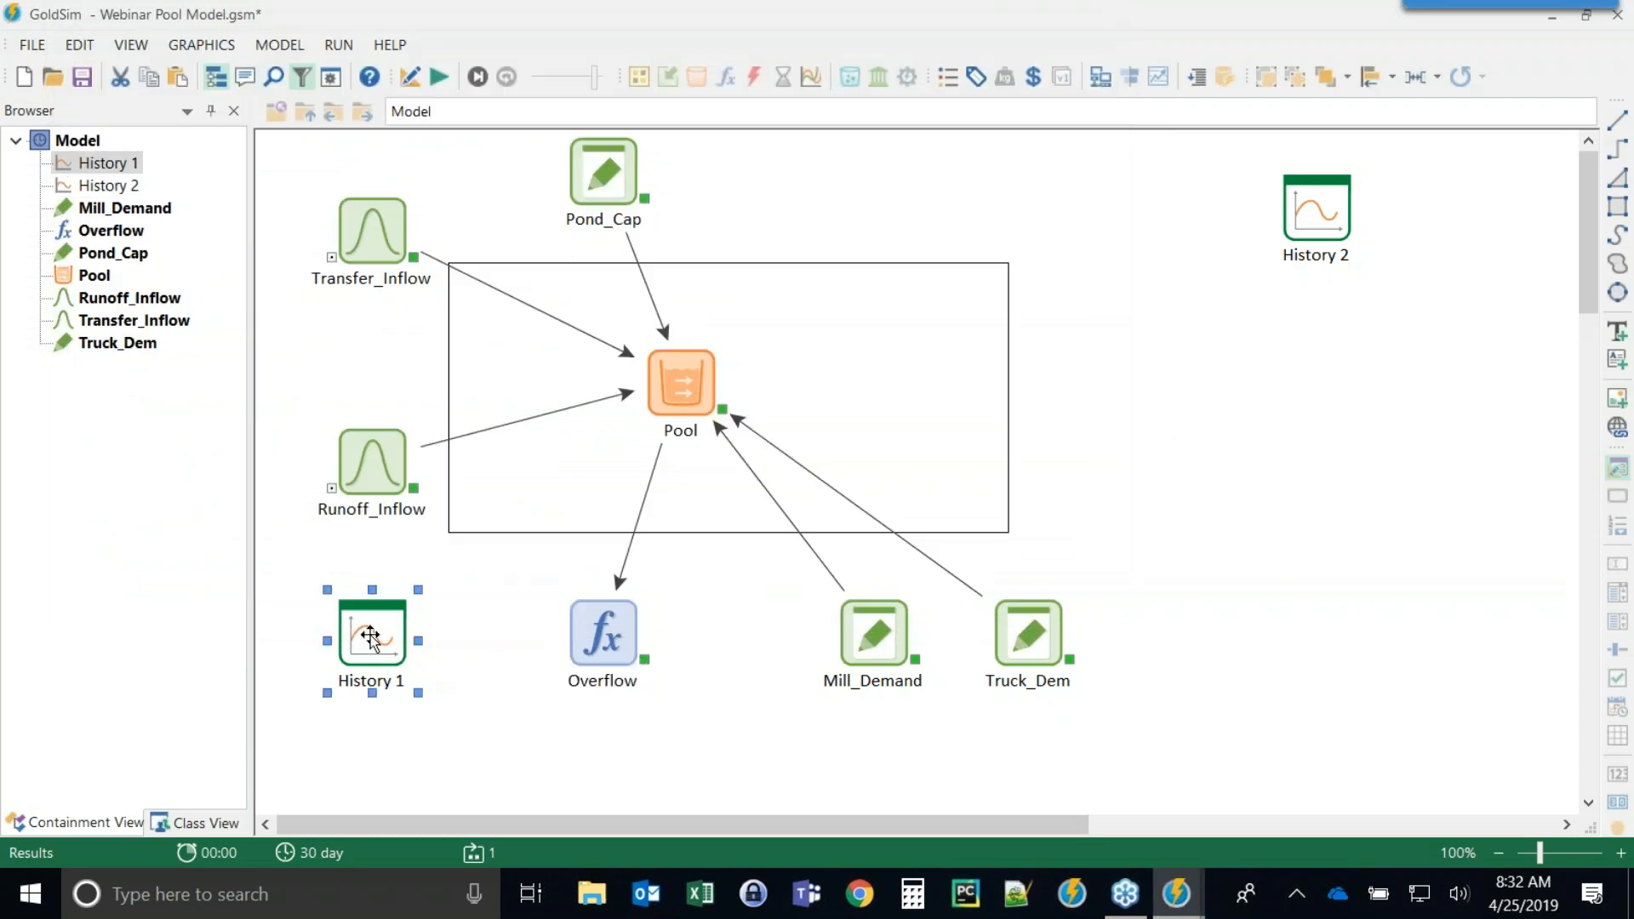
click(508, 687)
double_click(375, 668)
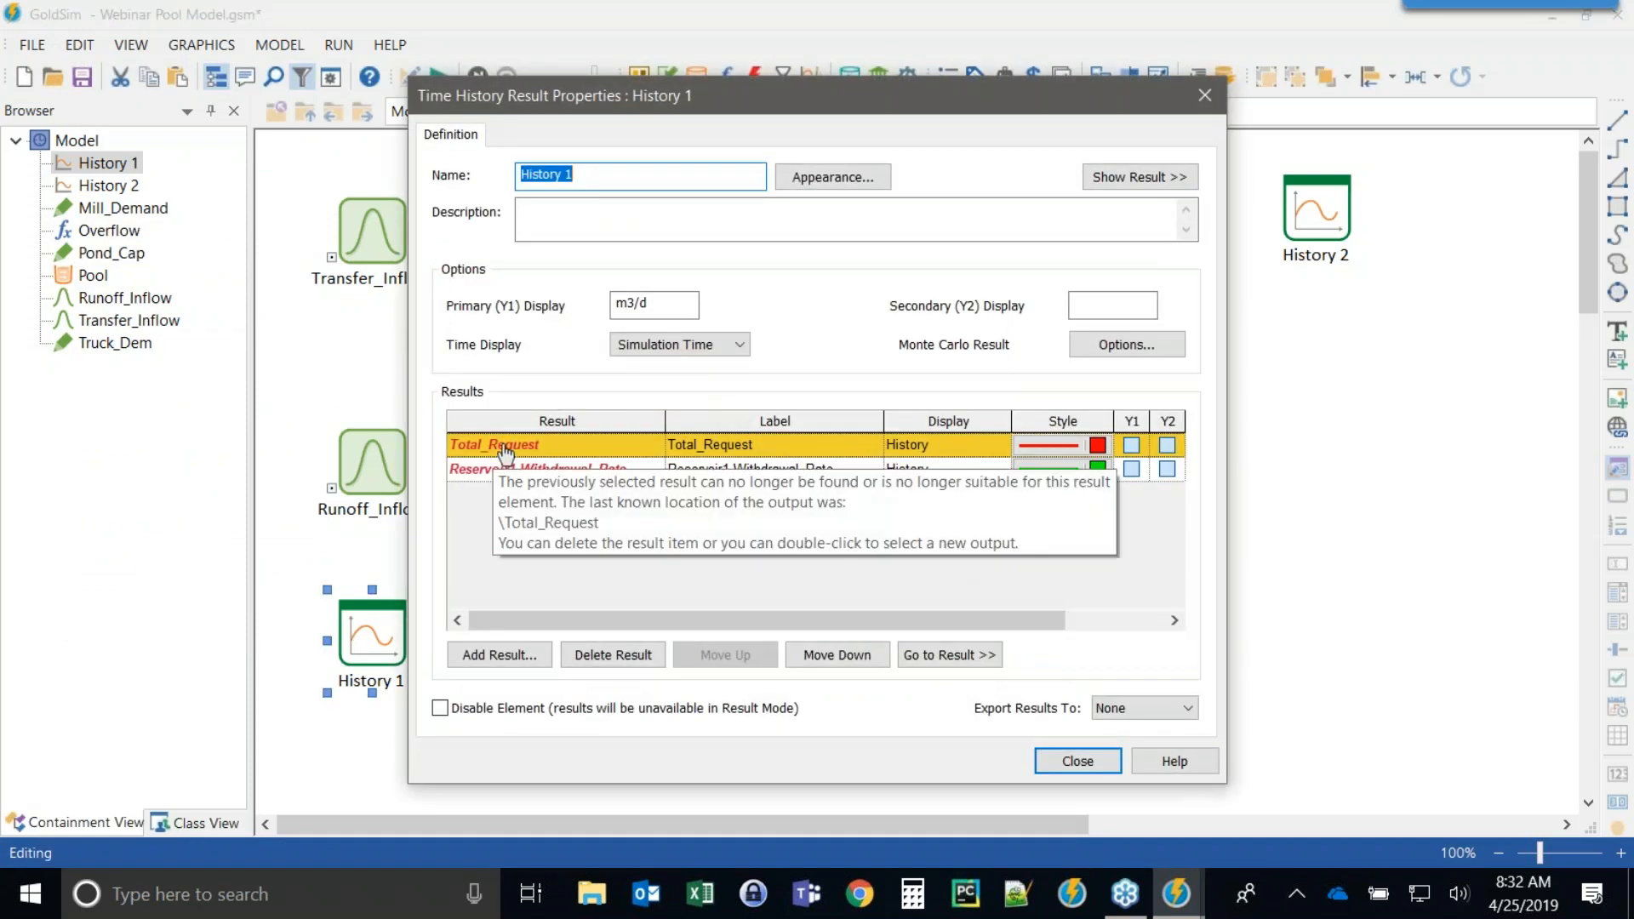
click(508, 451)
double_click(508, 451)
click(651, 351)
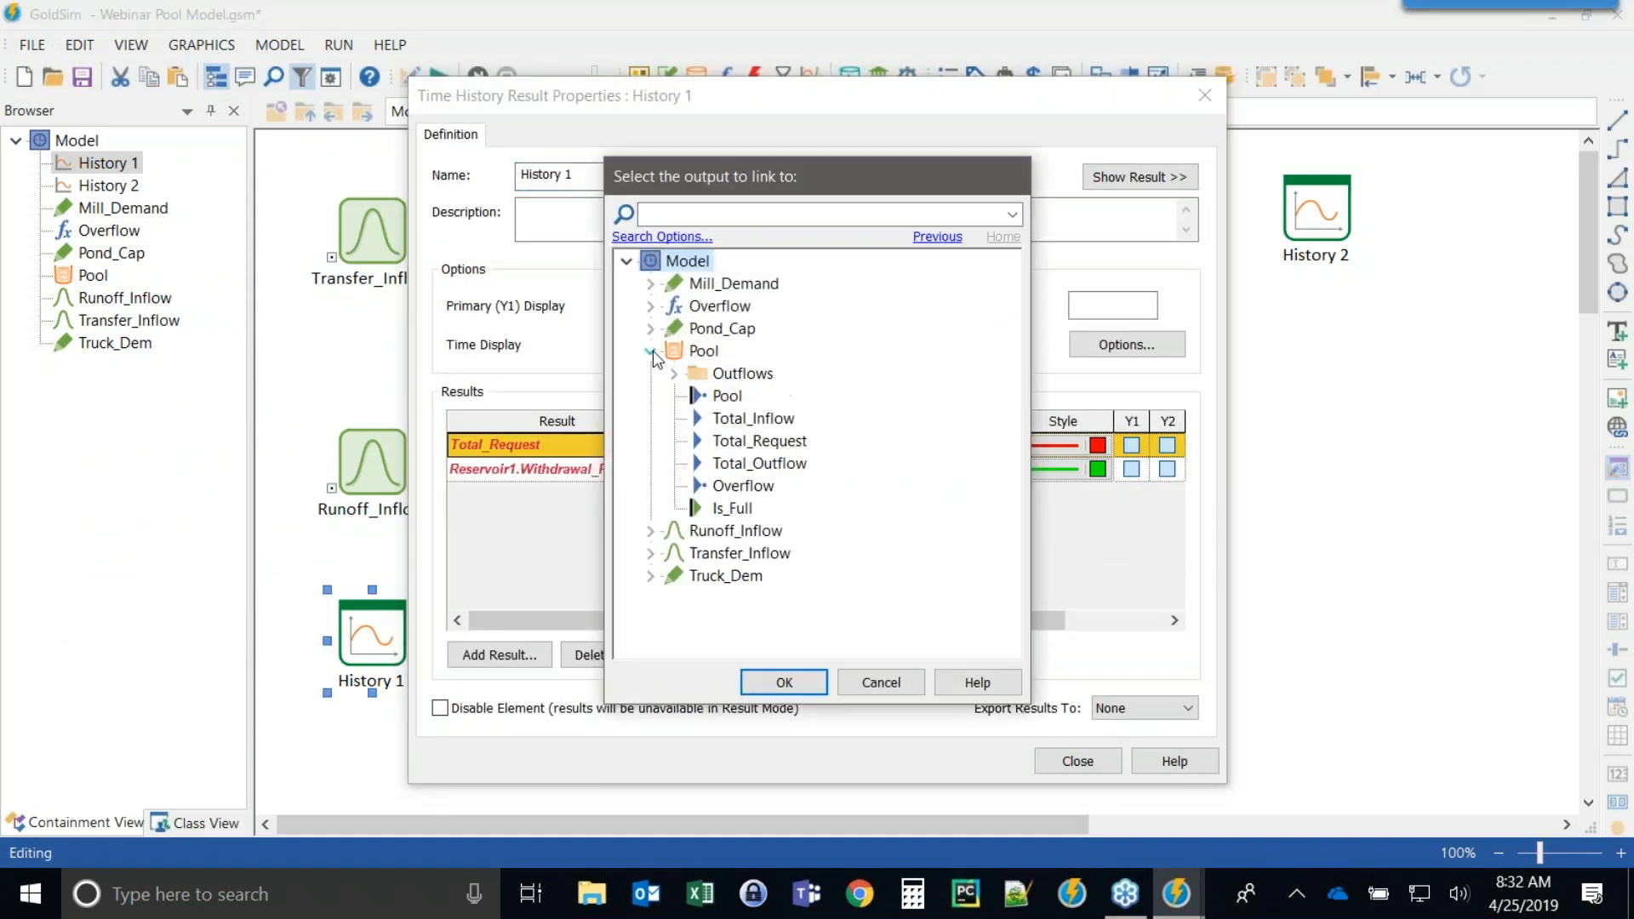
double_click(728, 451)
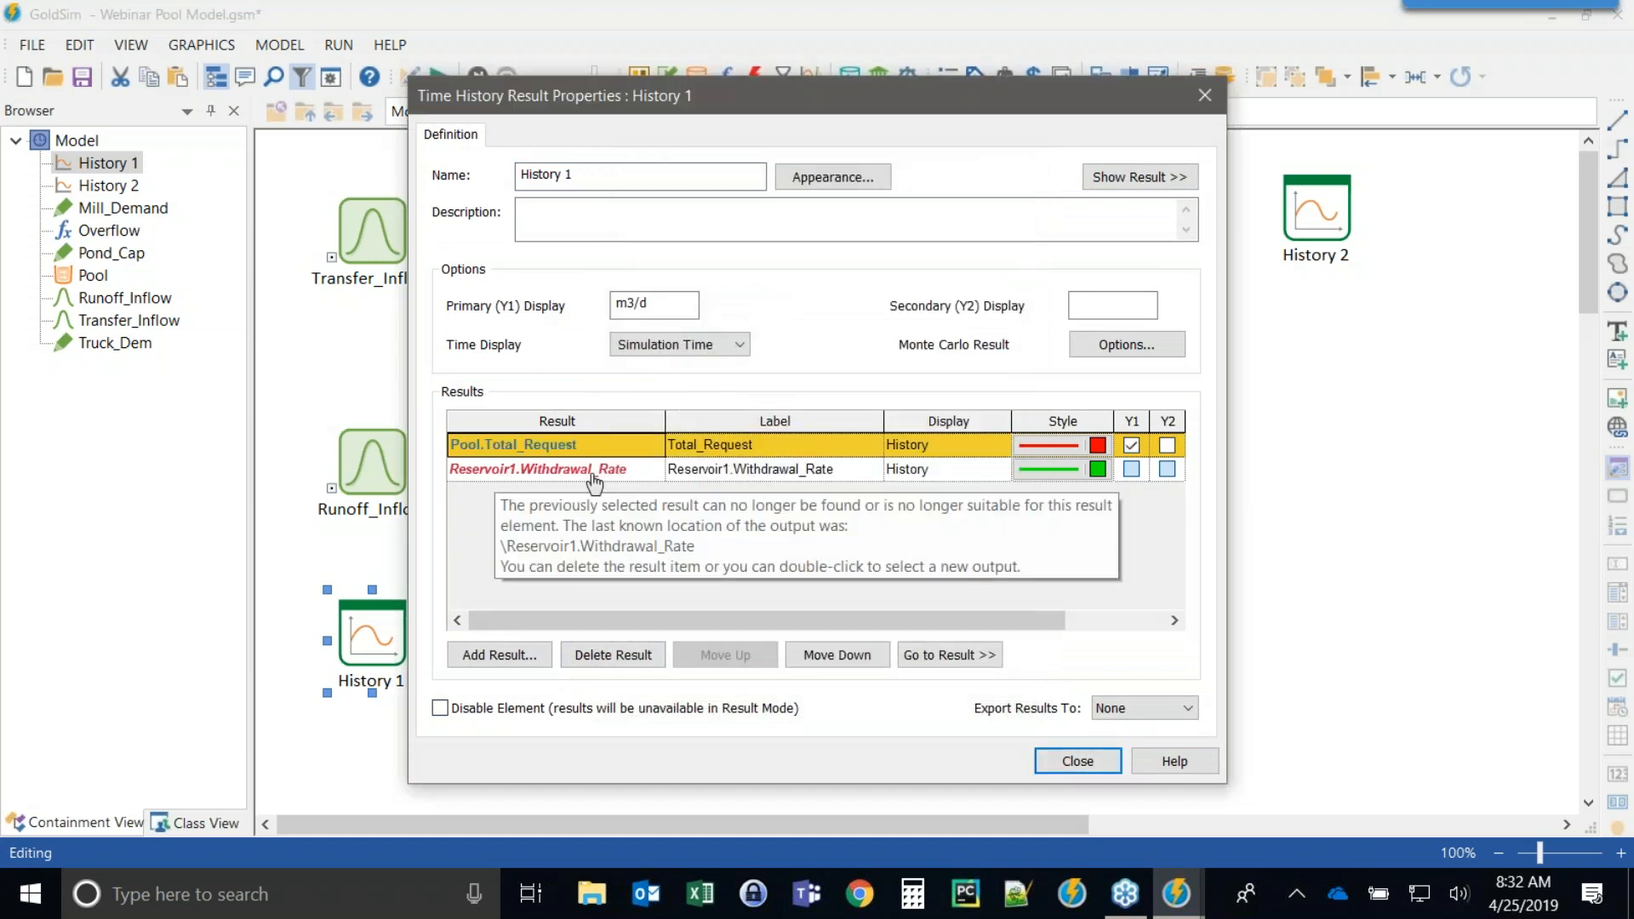
Relink History 1's Reservoir1.Withdrawal_Rate result to the Pool's Total_Outflow output.
double_click(548, 482)
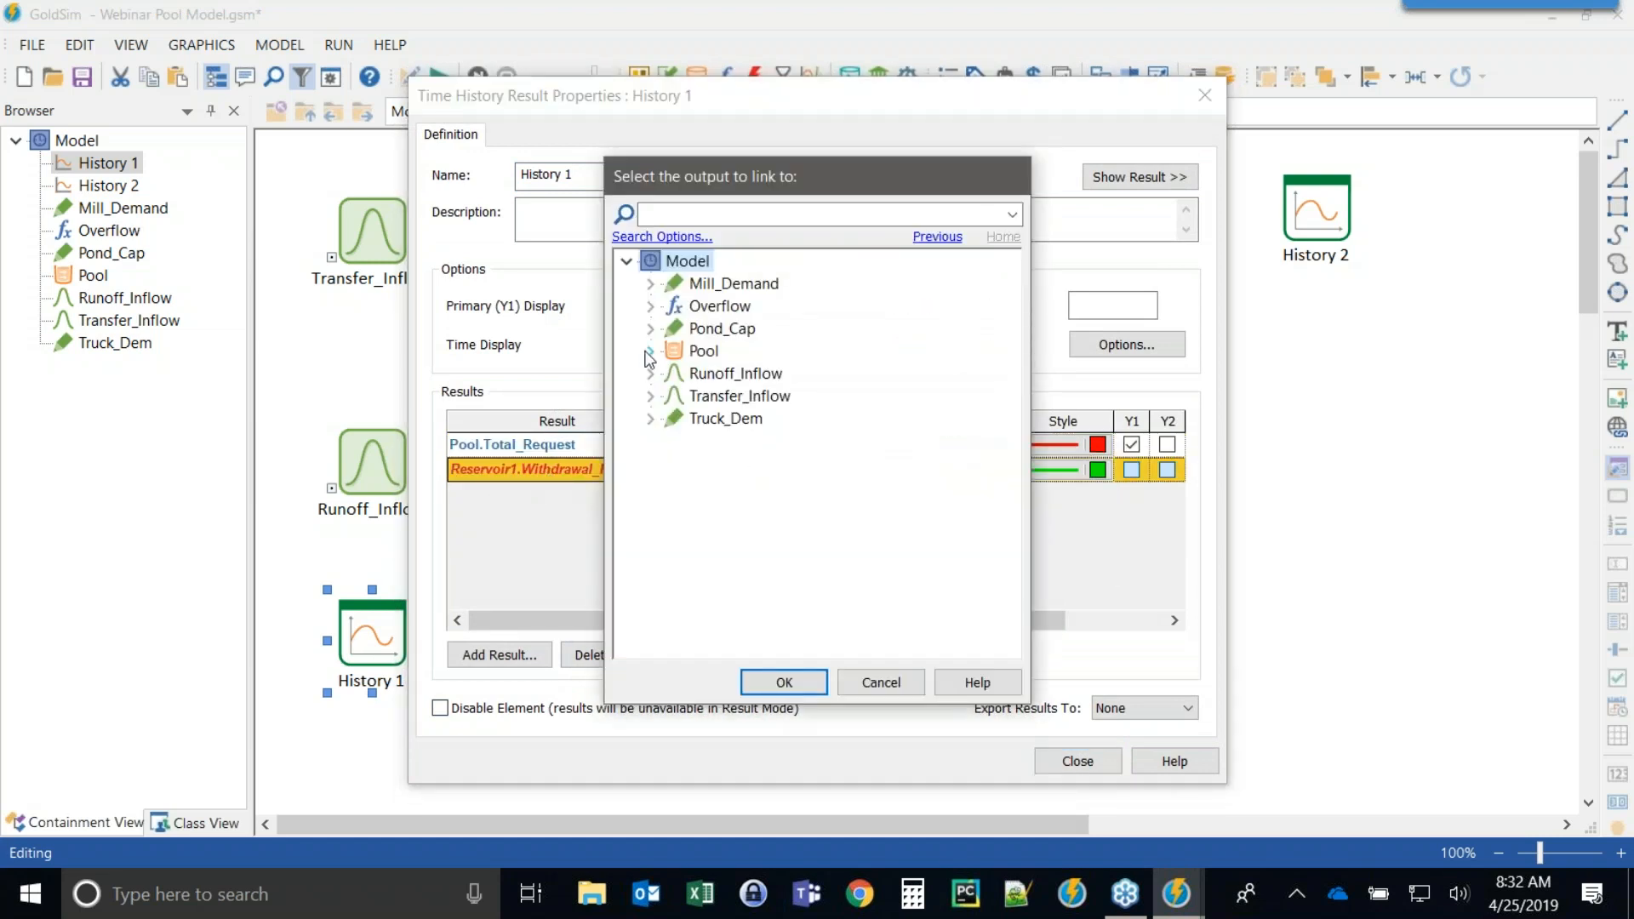
click(651, 351)
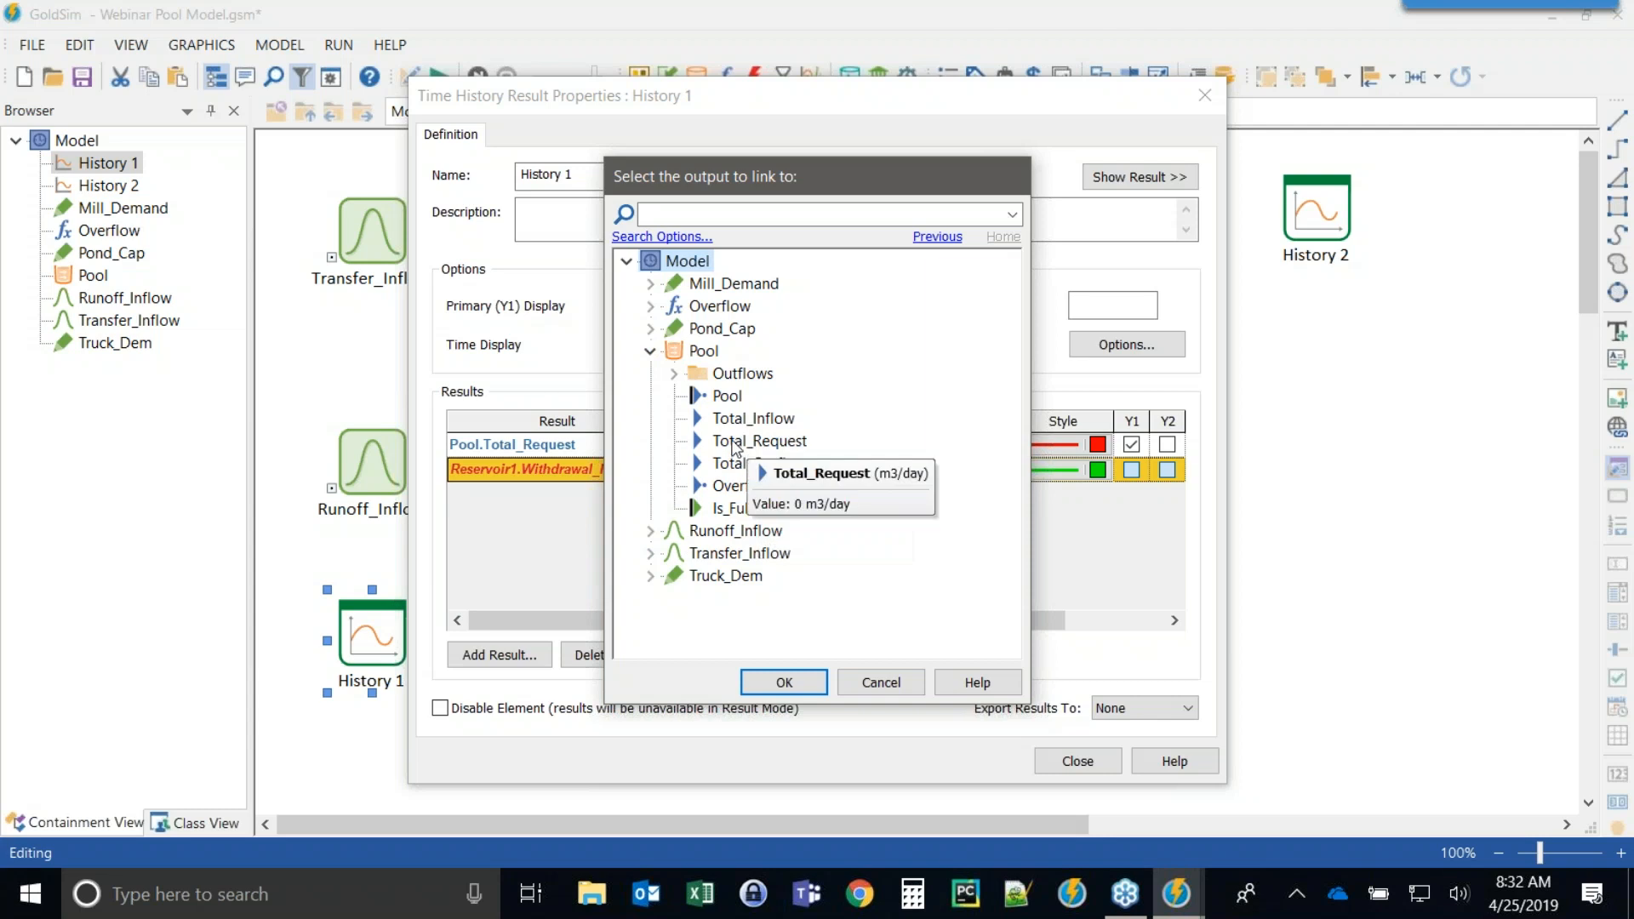
double_click(733, 440)
double_click(547, 472)
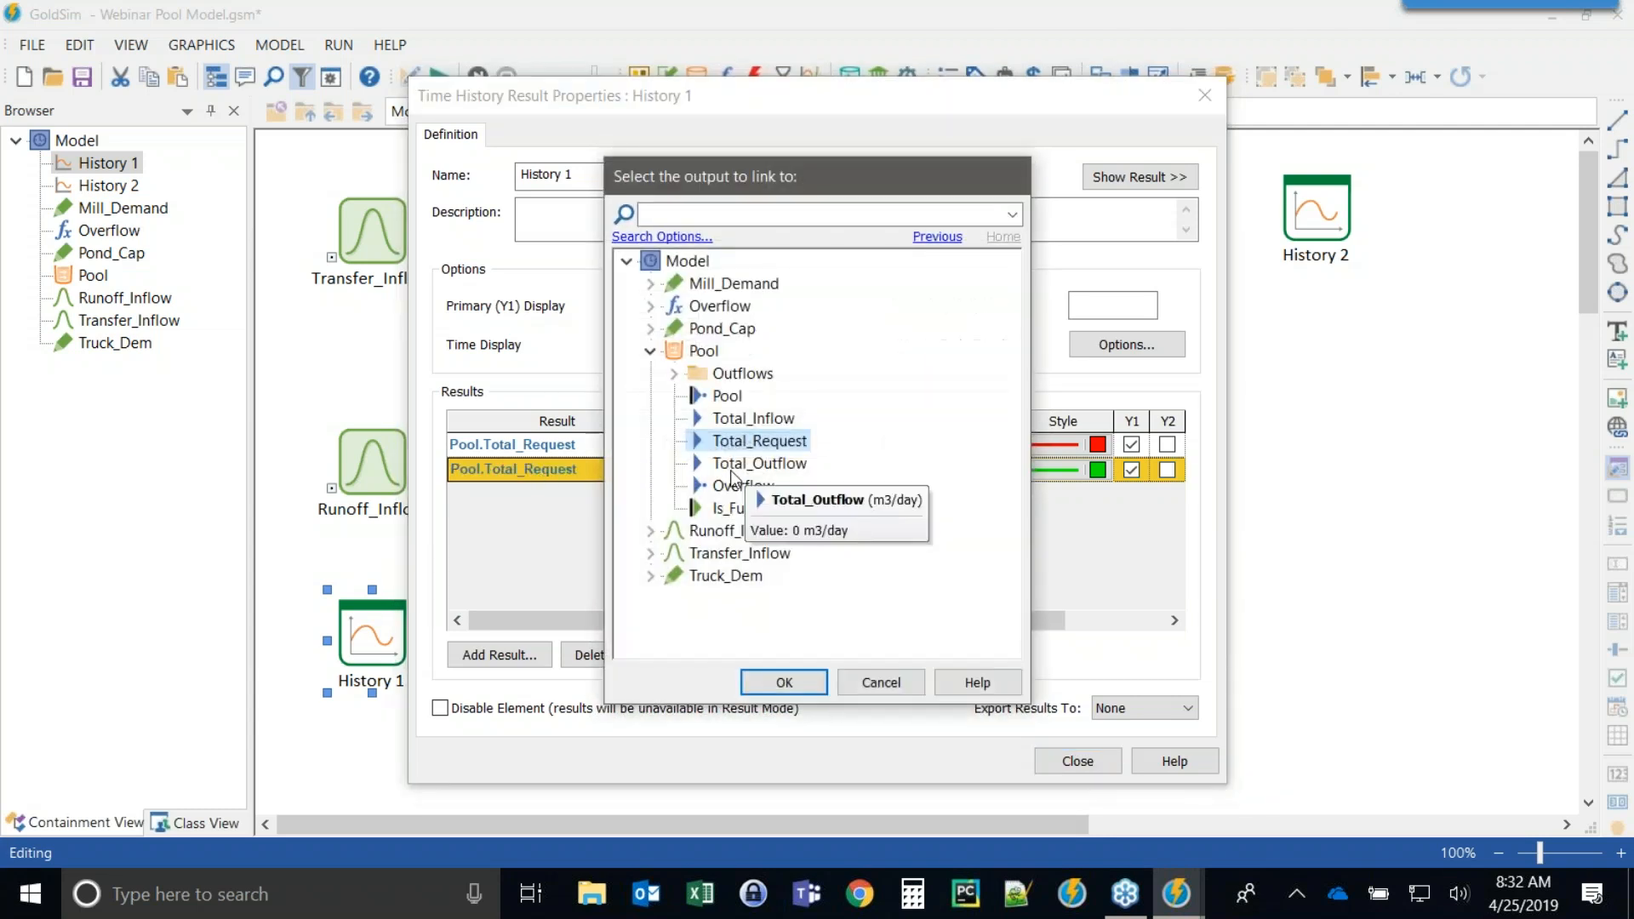
double_click(723, 465)
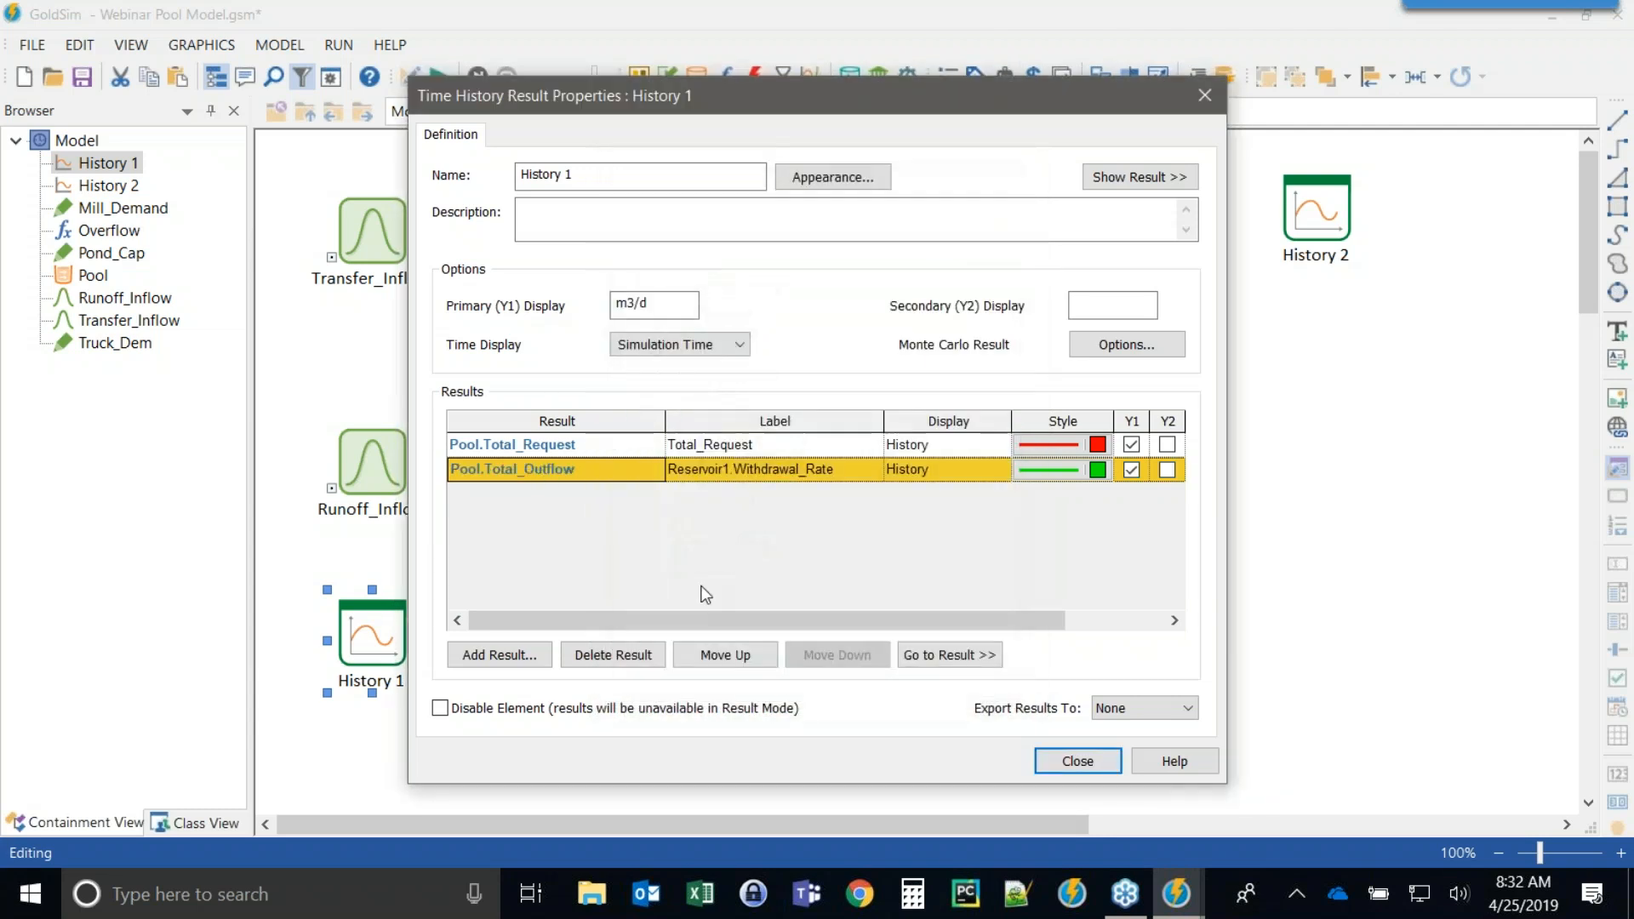
Relabel History 1's results as Total Request and Total Outflow and close the dialog.
click(691, 447)
click(713, 446)
key(BackSpace)
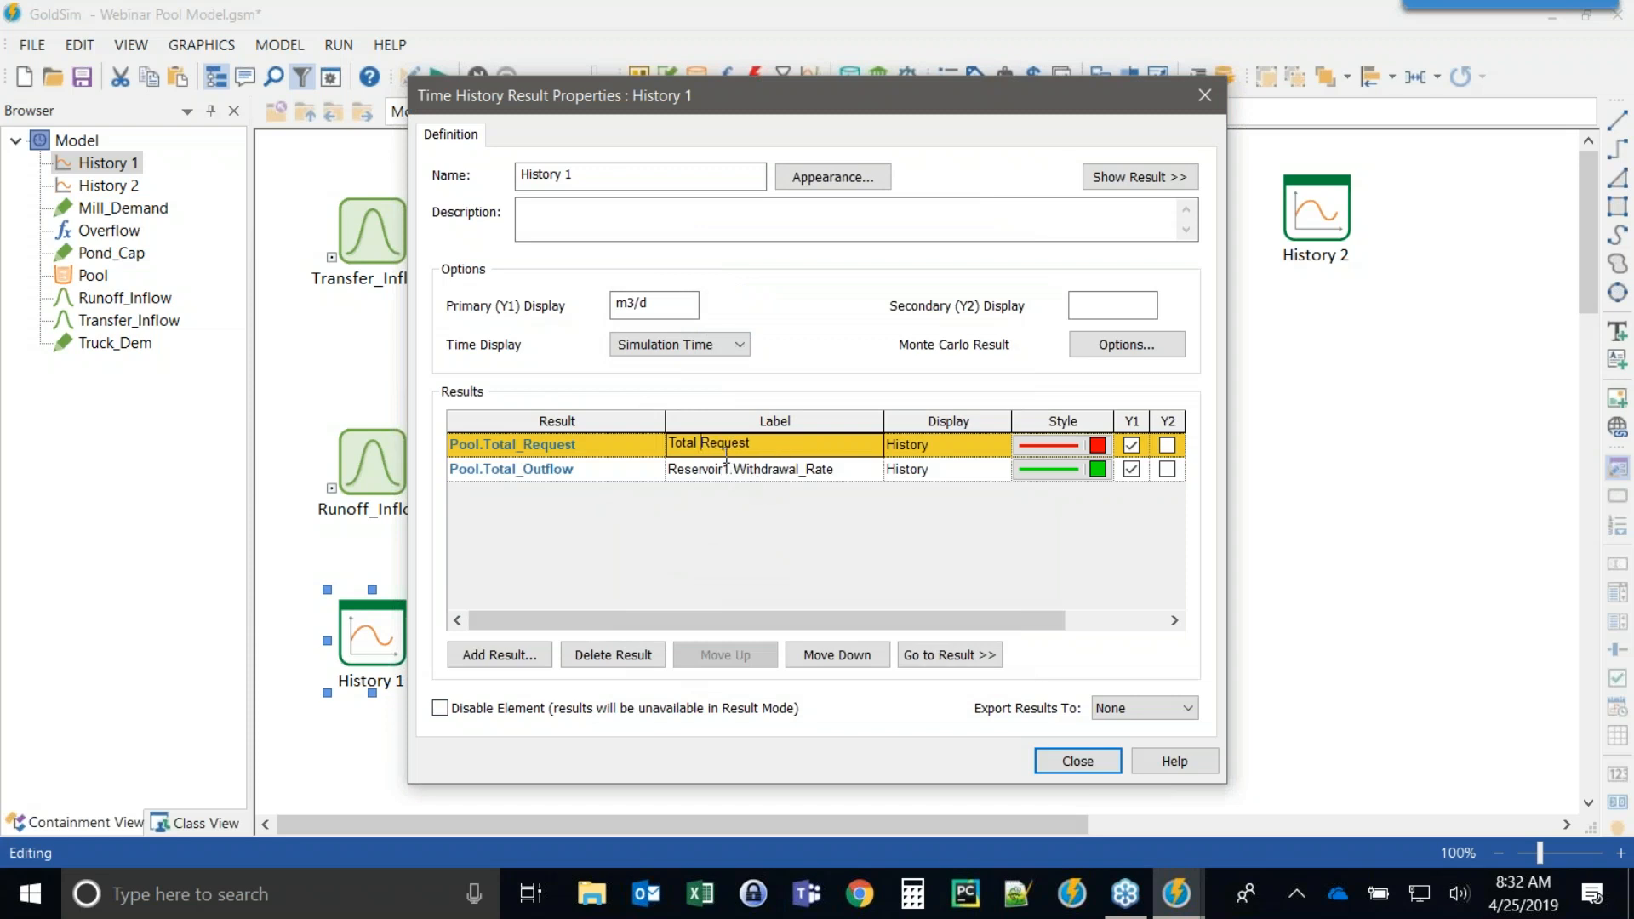
click(763, 475)
click(791, 470)
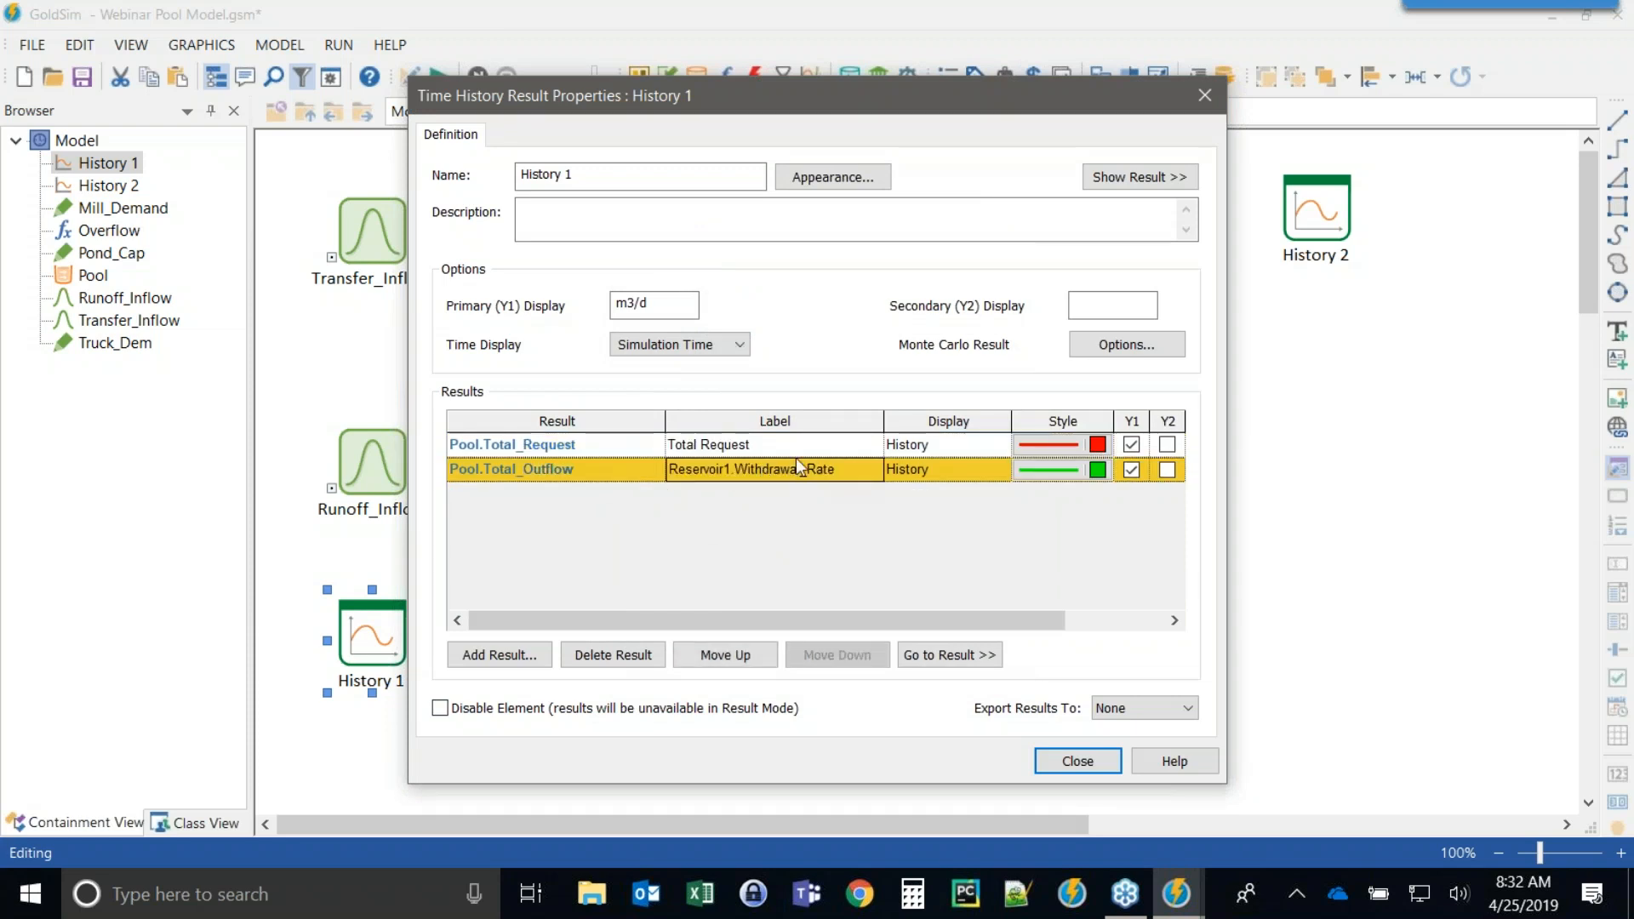
drag(876, 473, 537, 478)
text(Total Delivery)
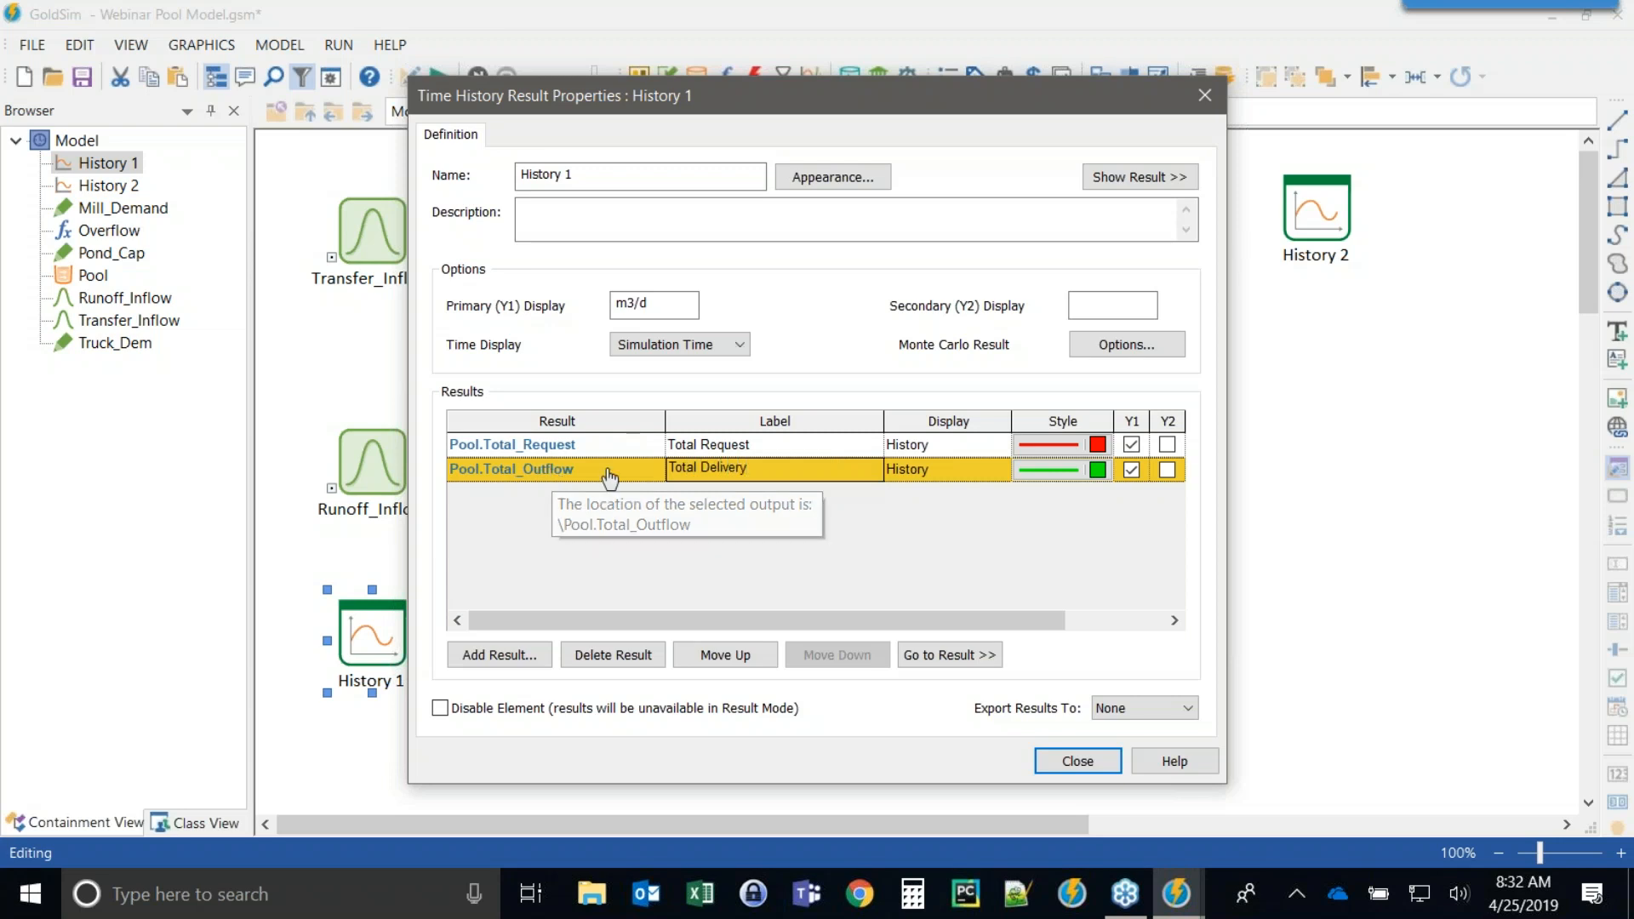
double_click(723, 469)
text(O)
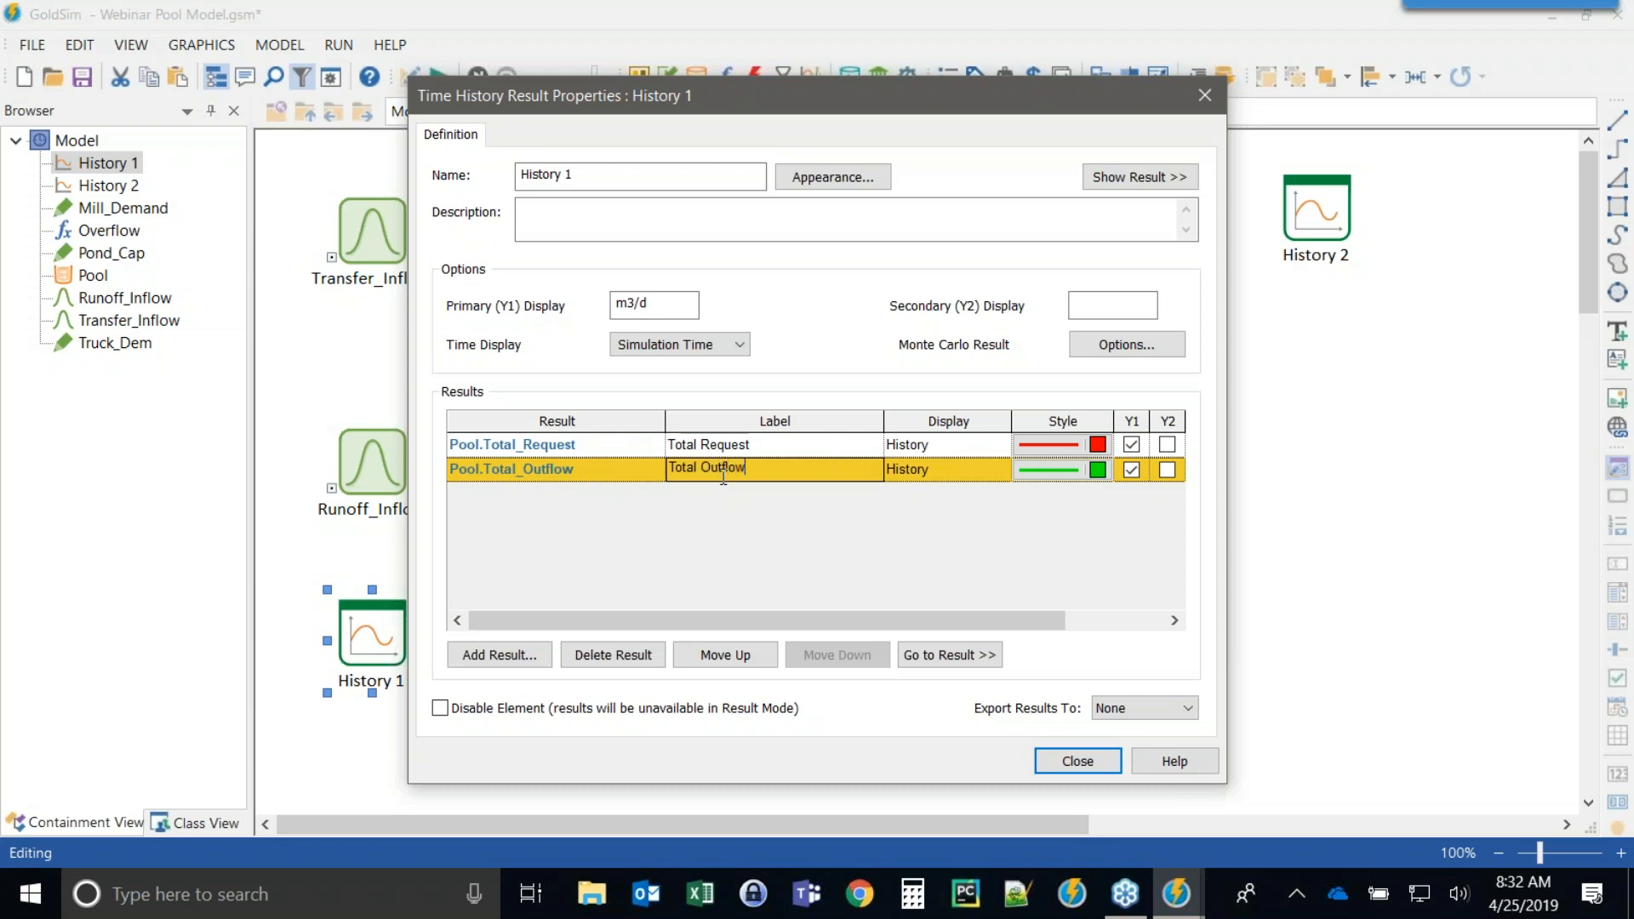
text(utflow)
click(1065, 760)
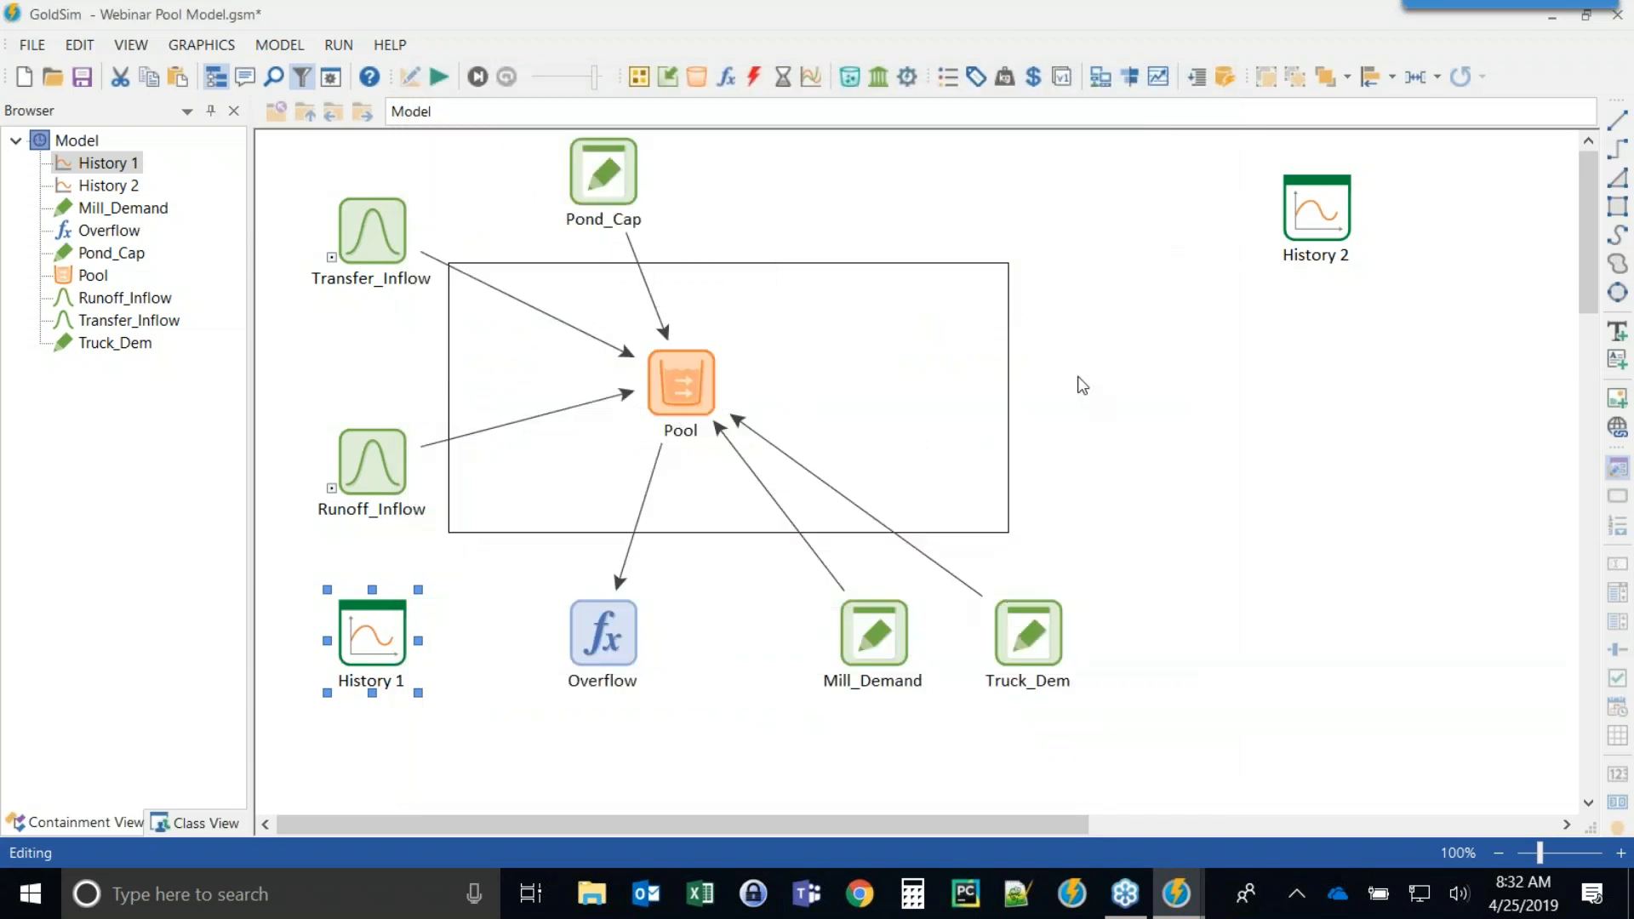
Run the simulation and view the History 2 chart.
click(438, 80)
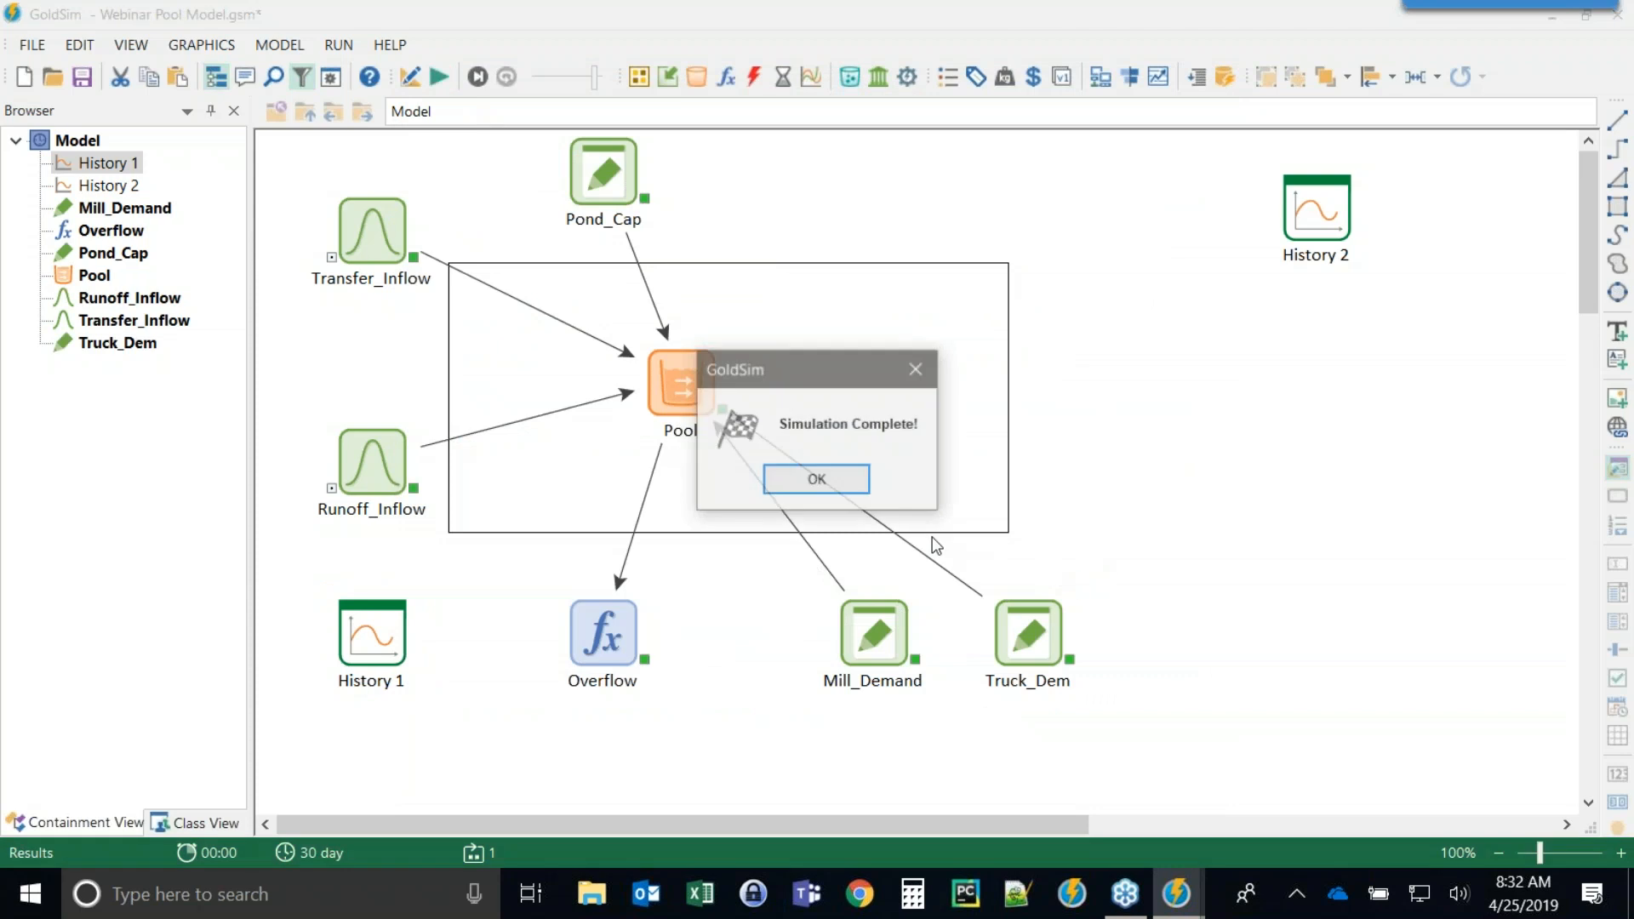
click(838, 479)
double_click(1300, 253)
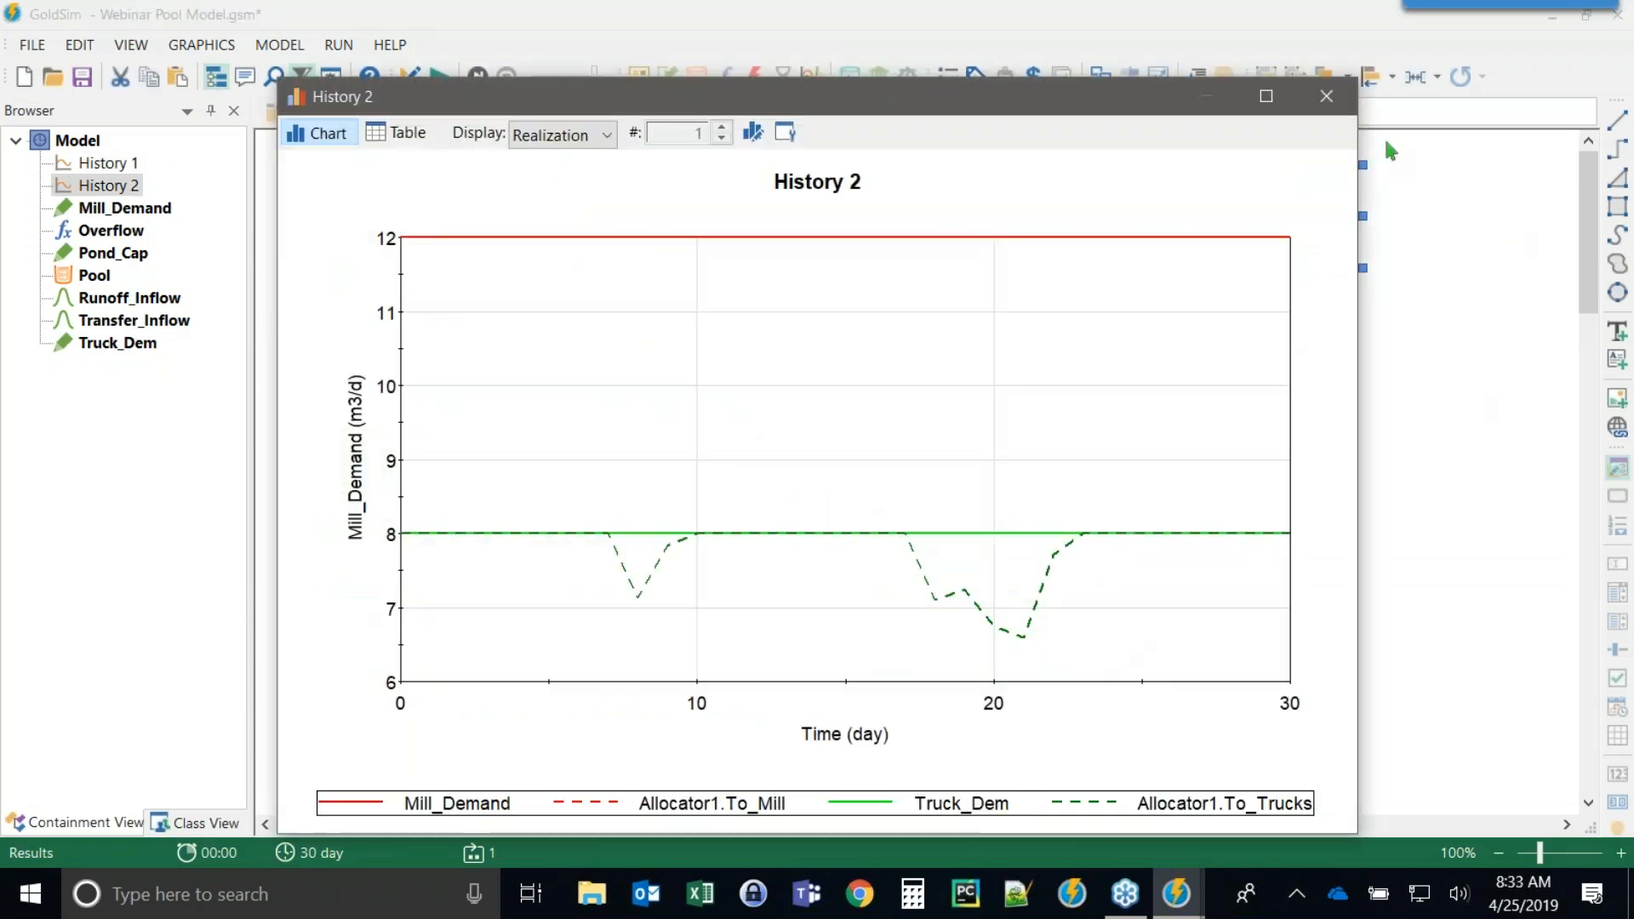
click(1325, 97)
Move History 2 closer to the Pool and nudge the Pool slightly right.
drag(1311, 209, 1080, 344)
click(1251, 442)
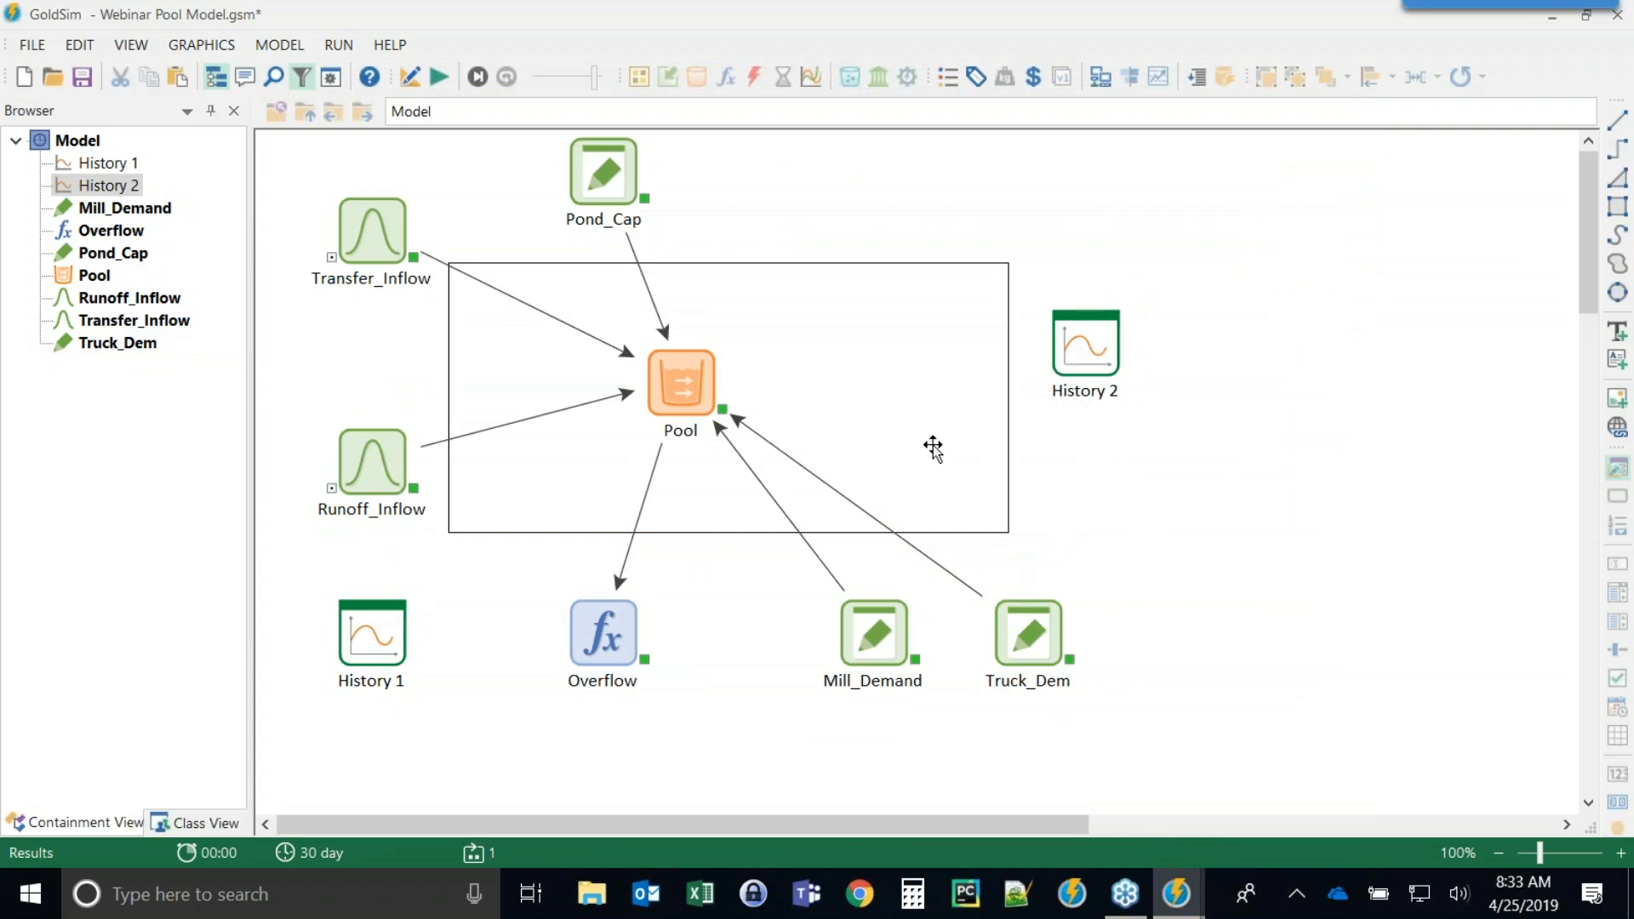
drag(665, 379, 685, 380)
click(1153, 640)
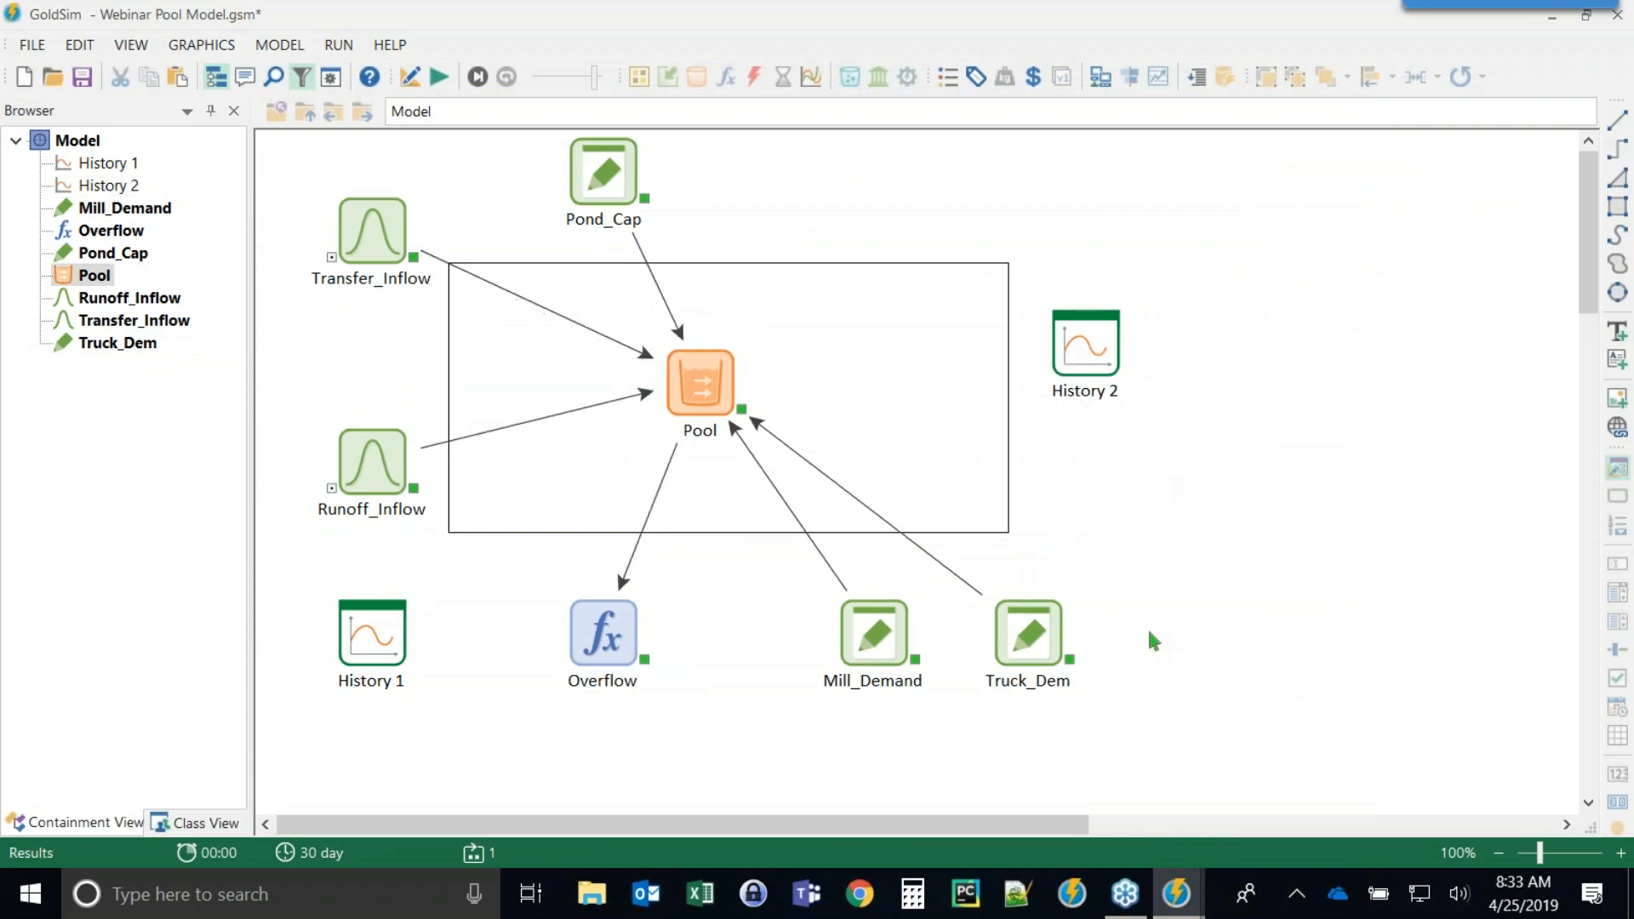
Hide the browser and move the Pool model window aside.
key(F4)
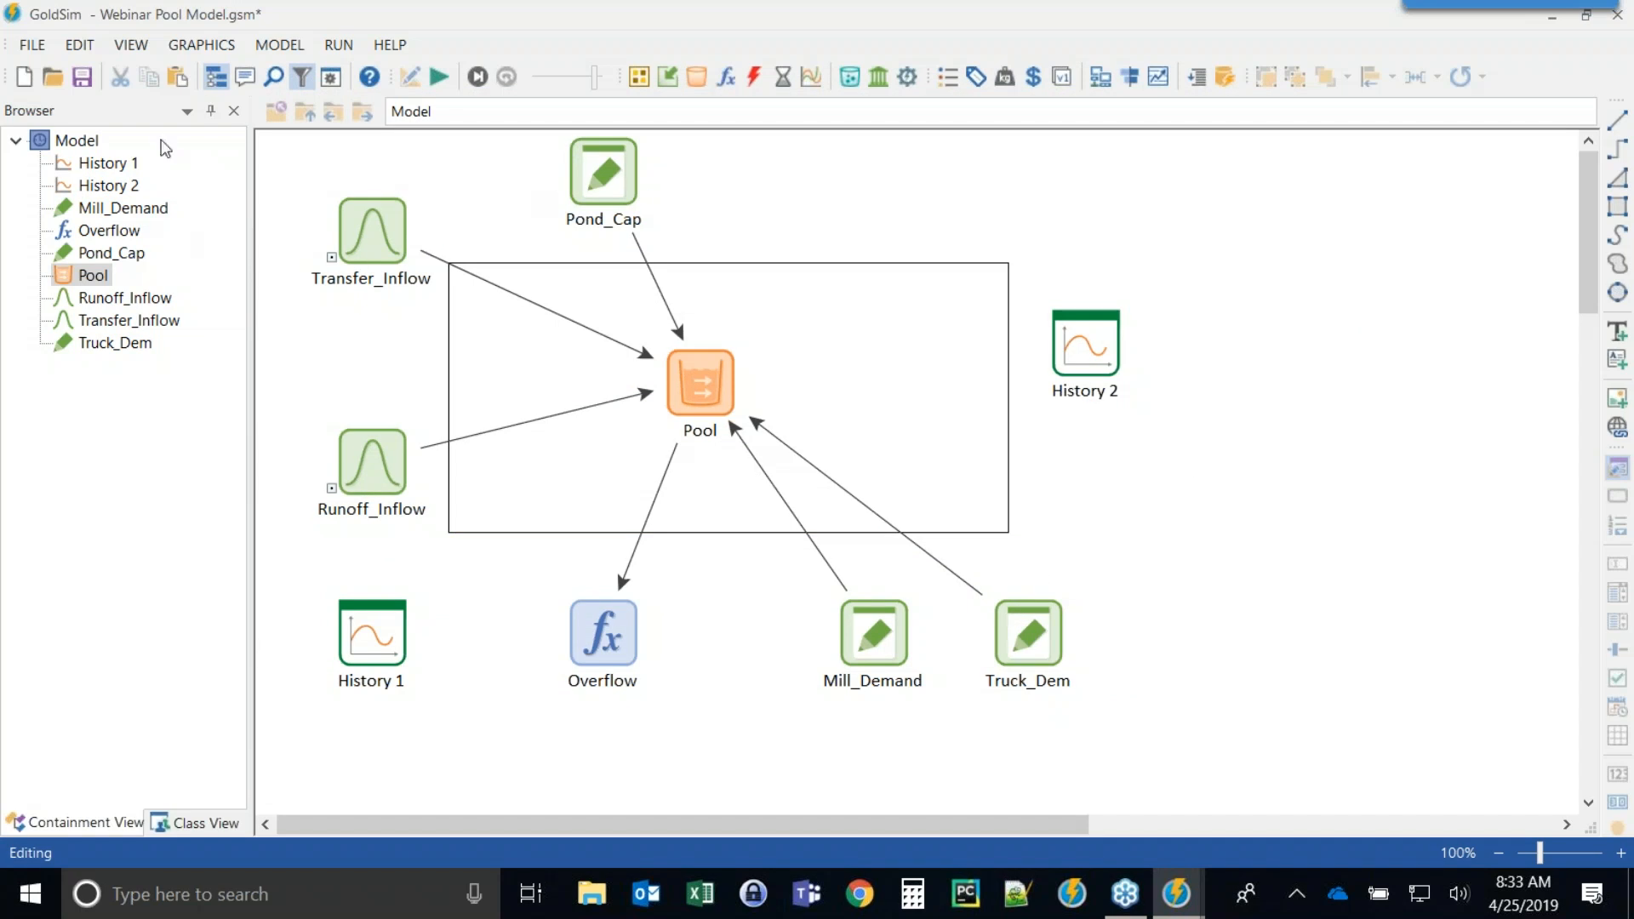
click(214, 77)
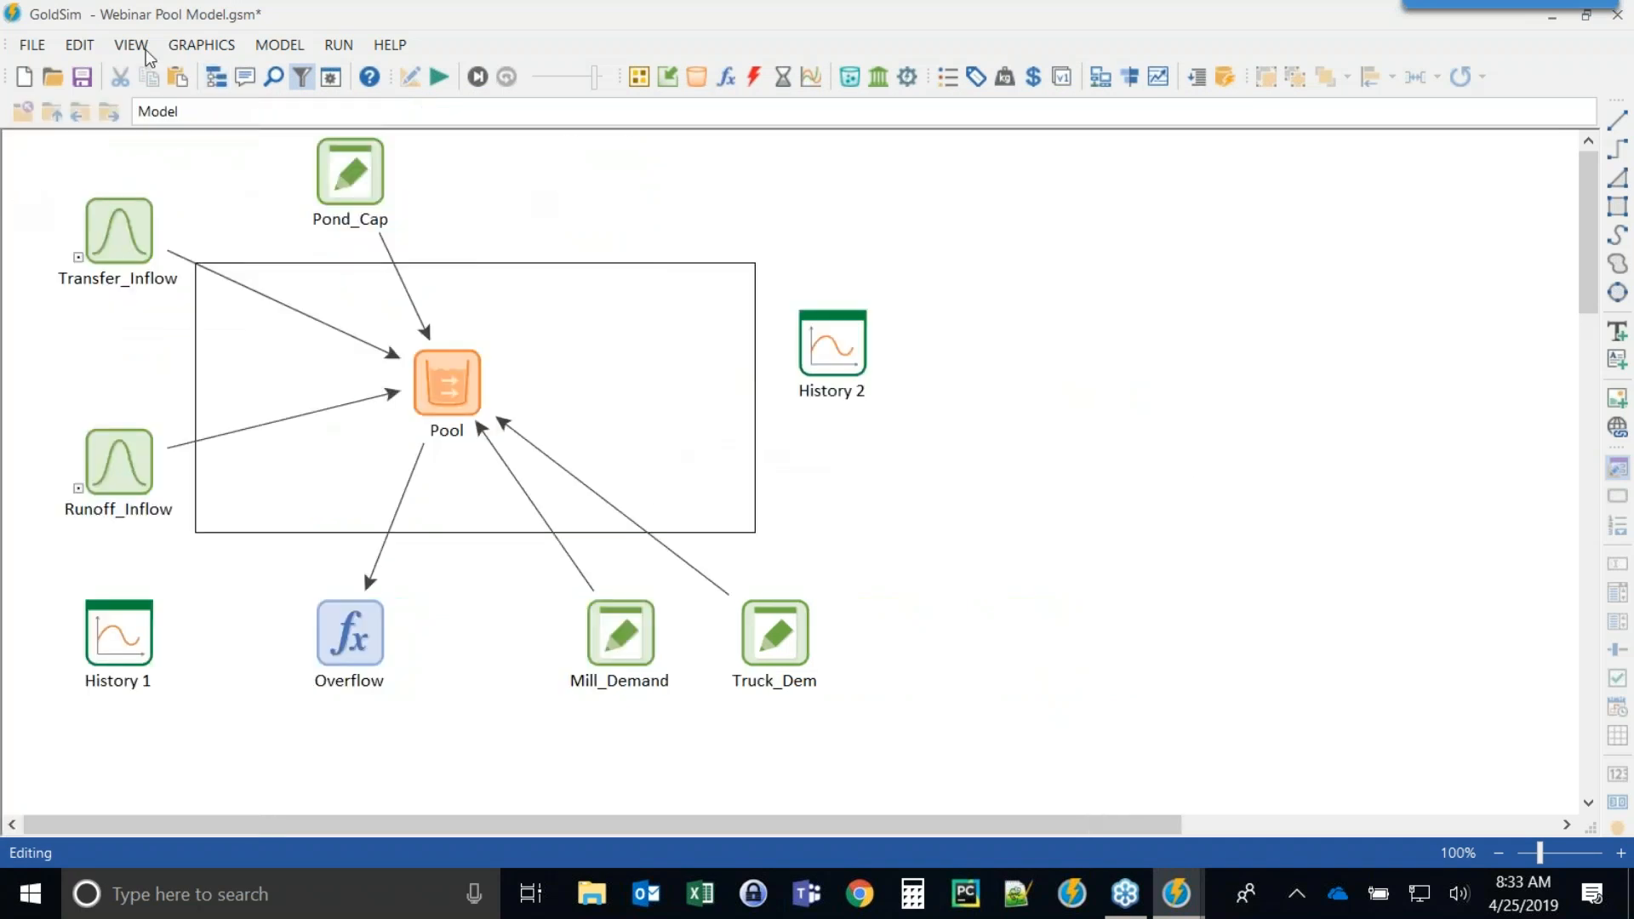
drag(202, 18, 752, 61)
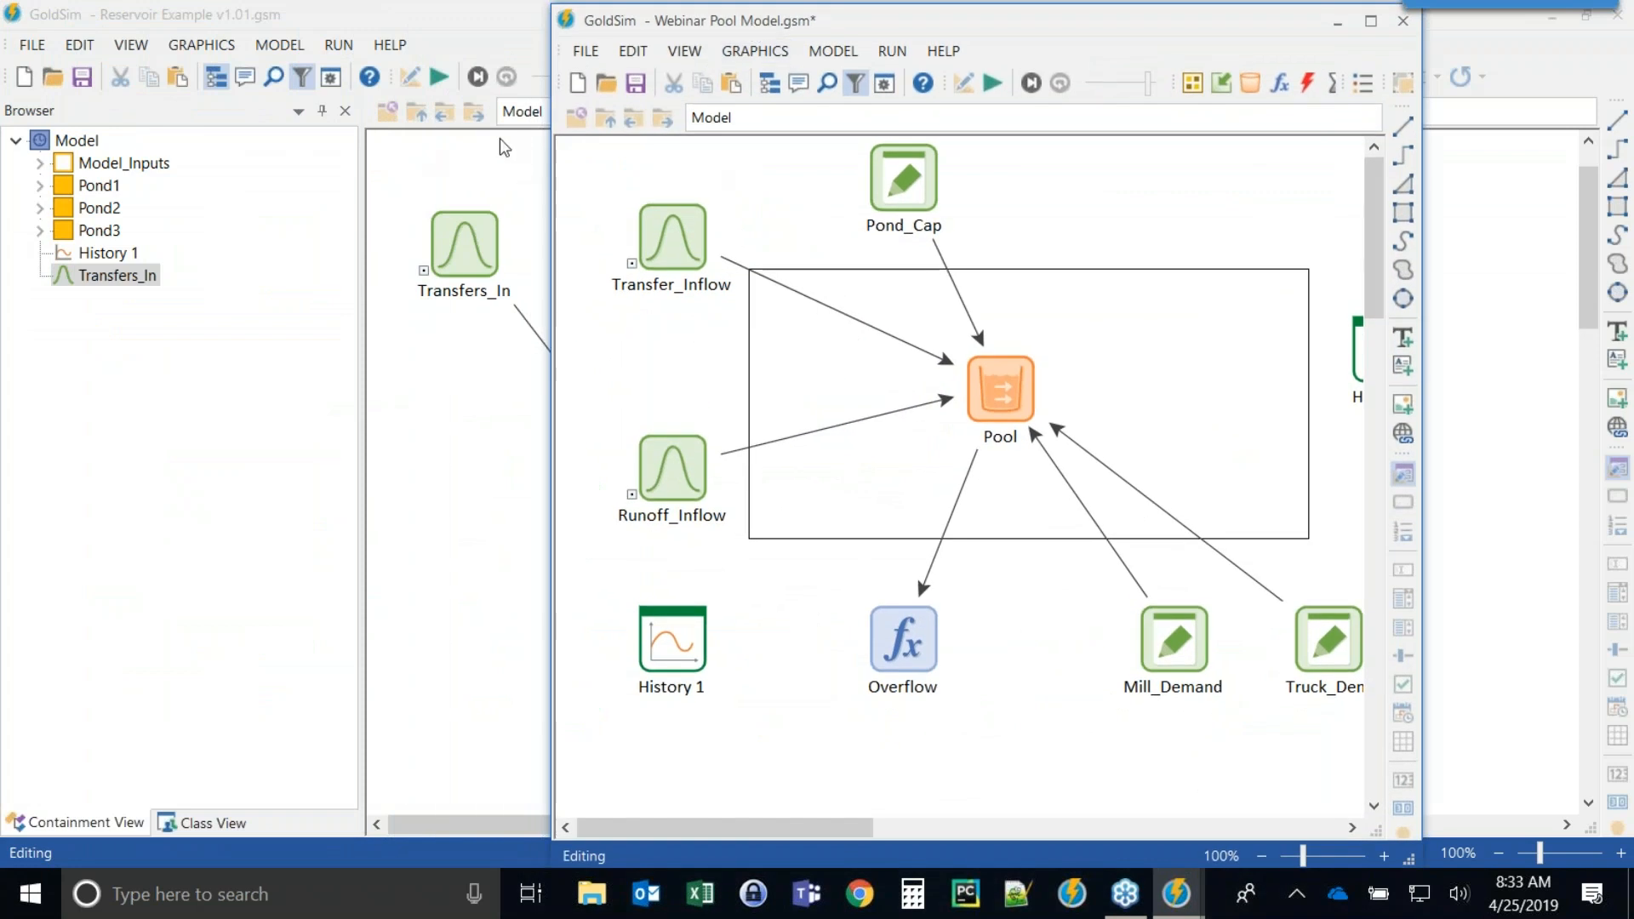
Start another GoldSim instance and open Webinar Reservoir Model.gsm.
click(1072, 892)
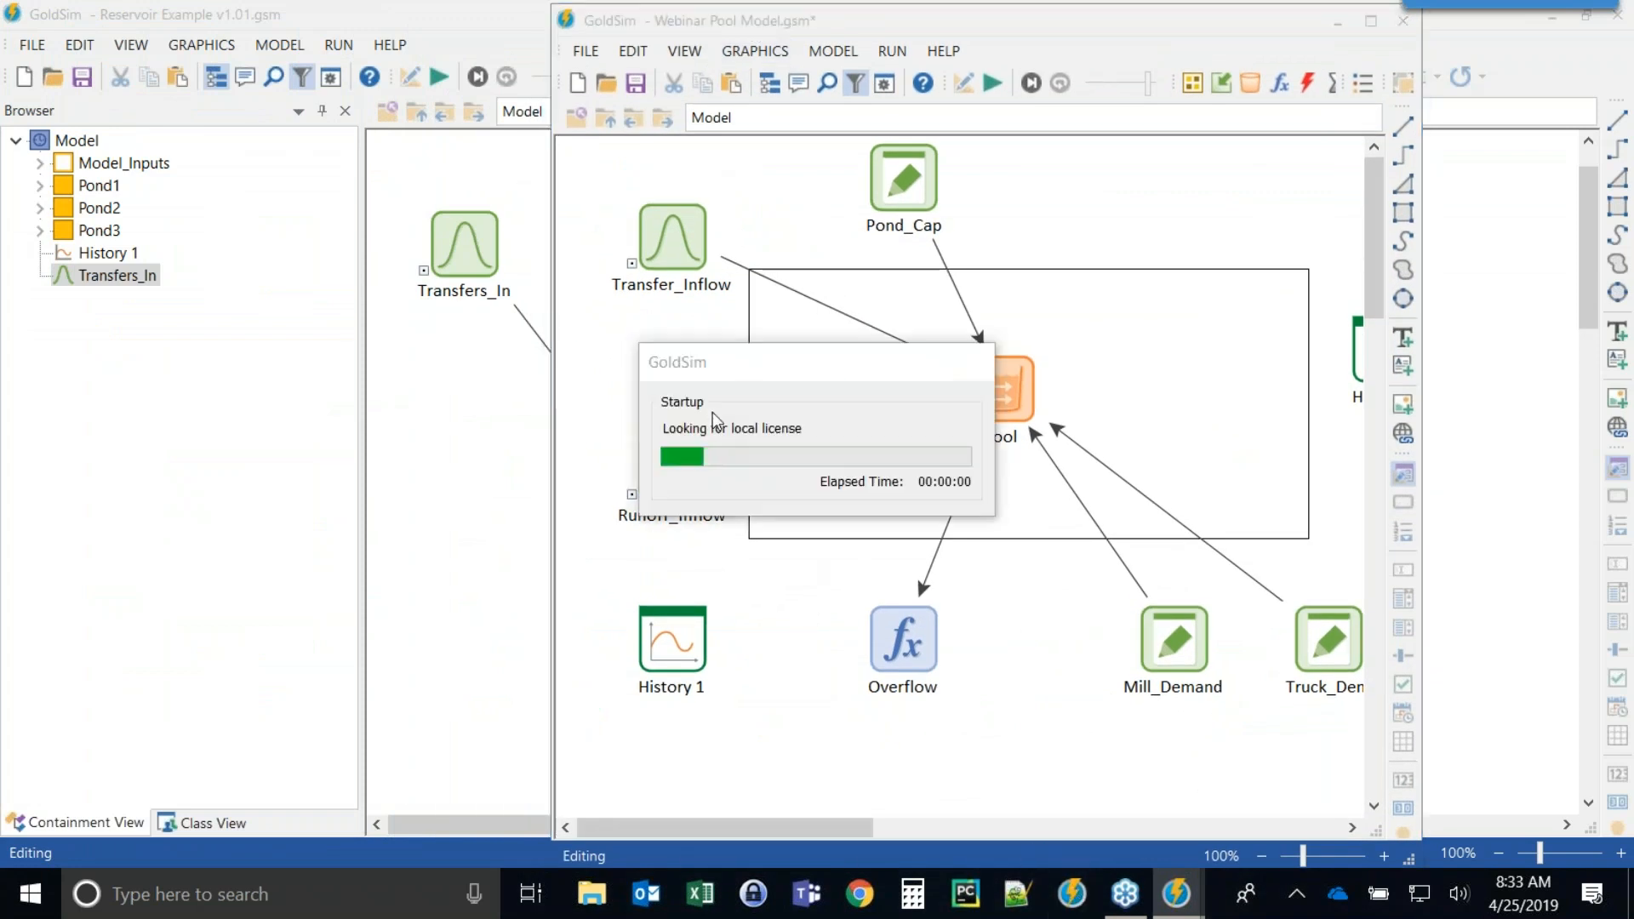
click(712, 222)
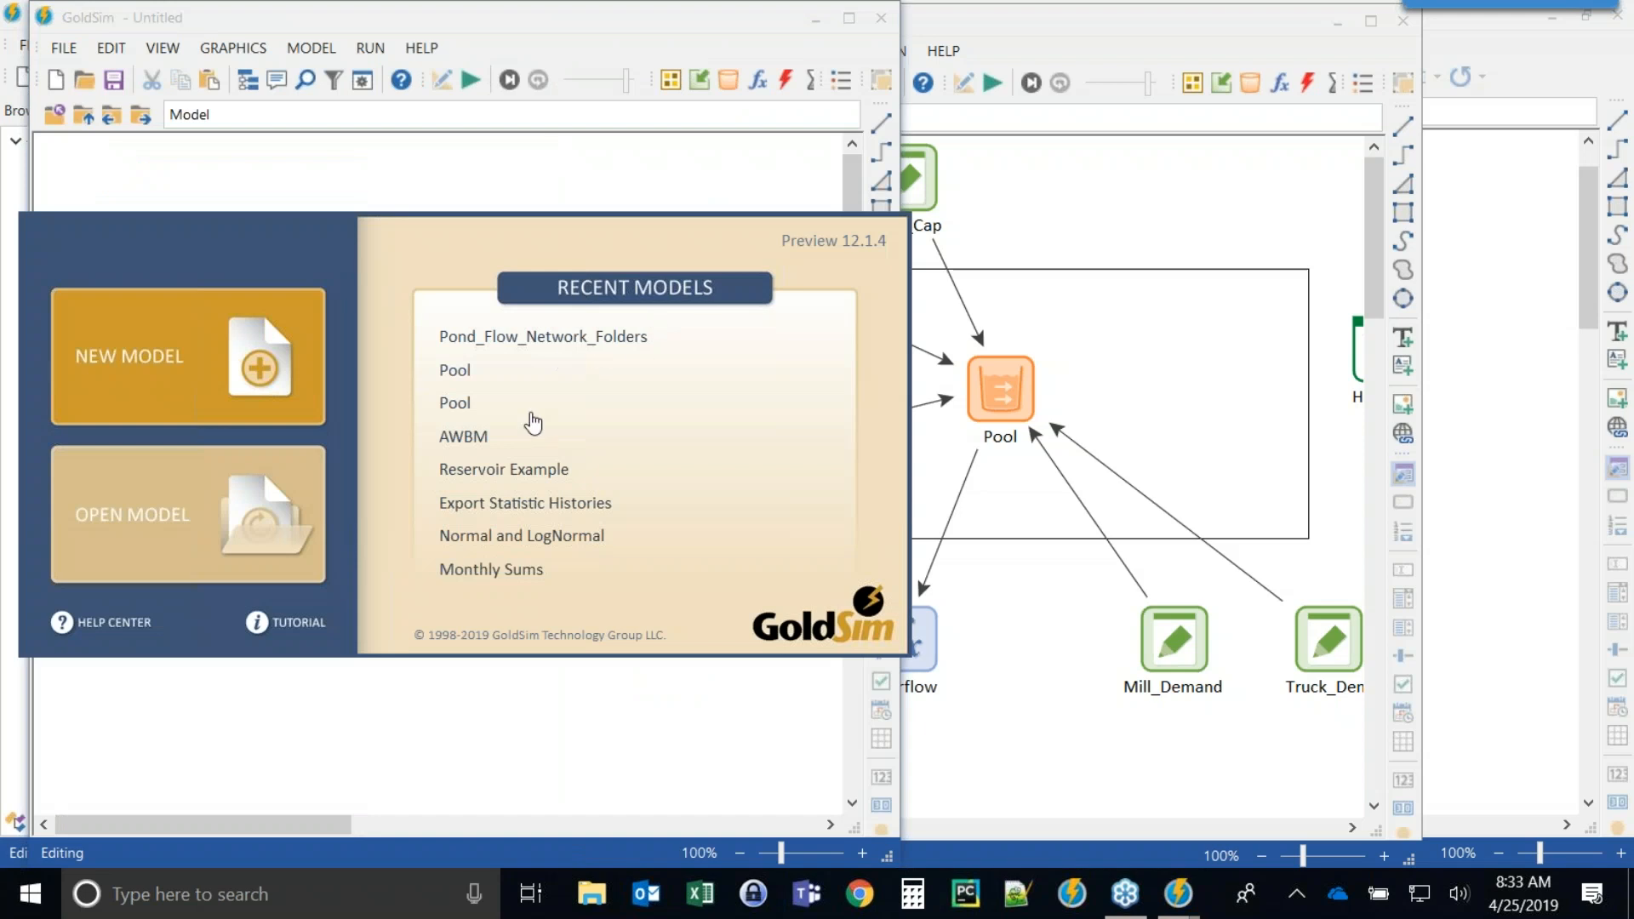
click(139, 515)
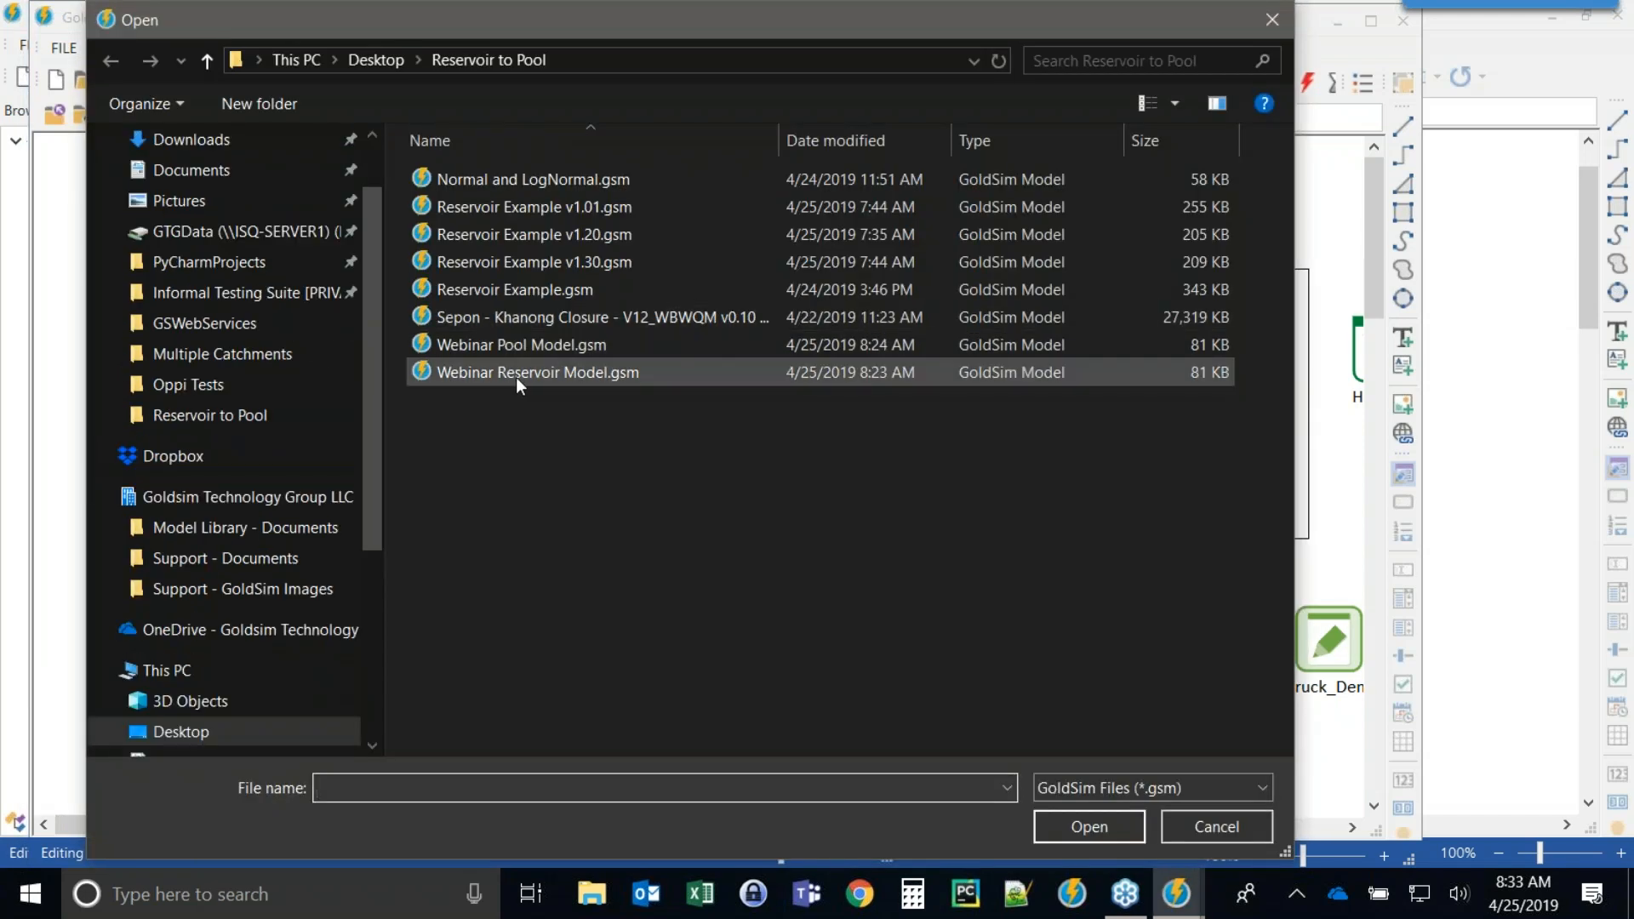
double_click(503, 368)
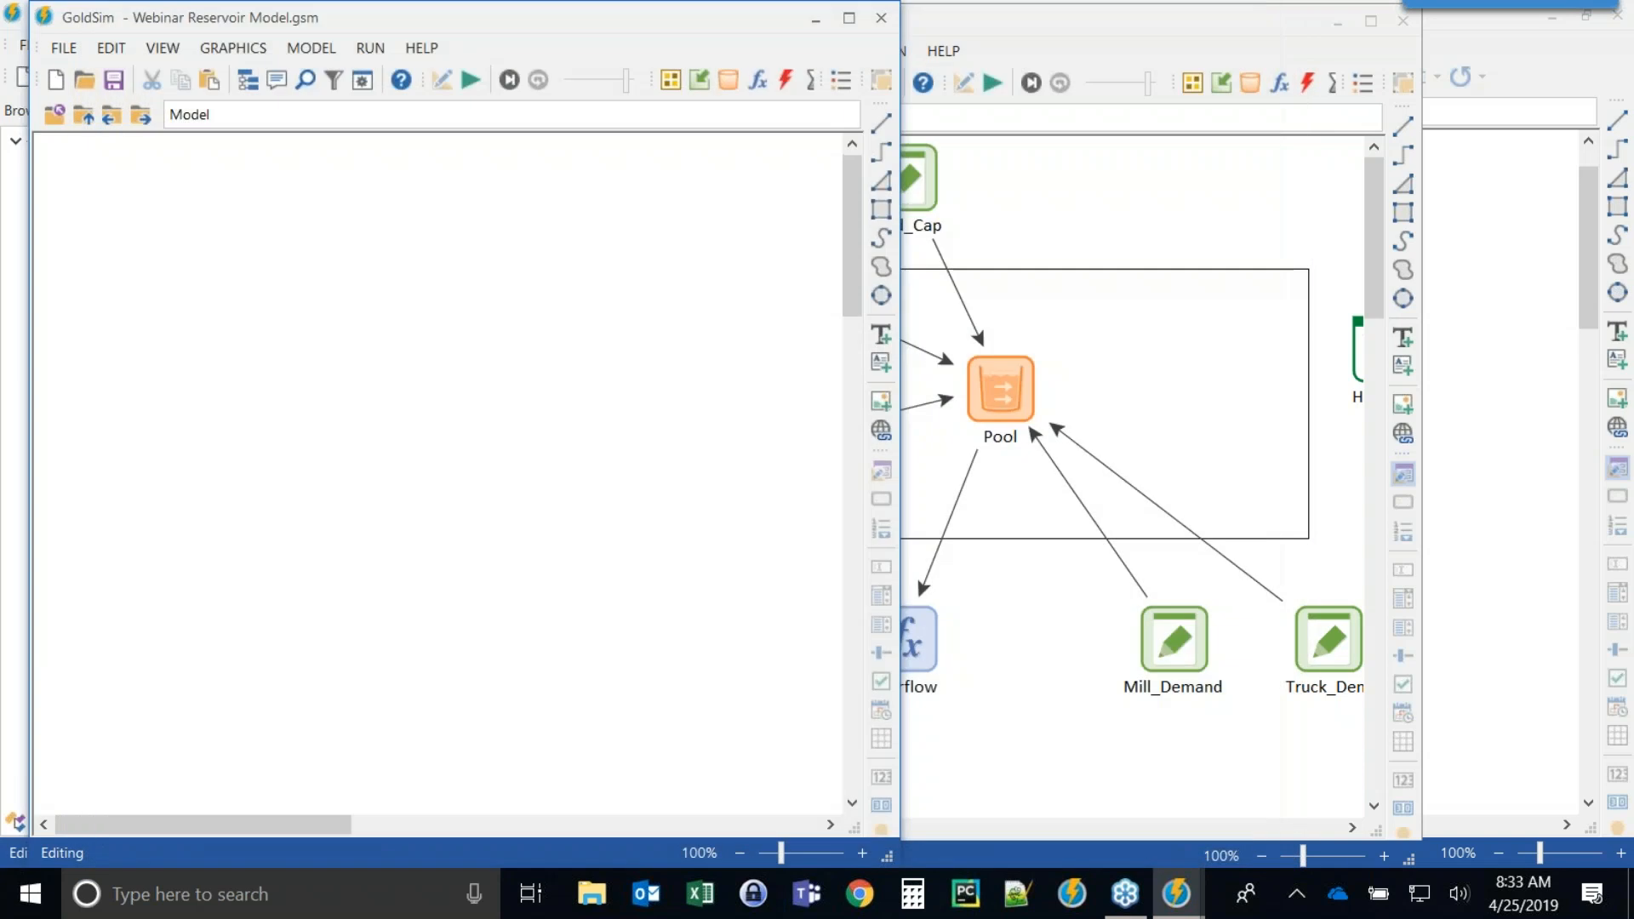
Snap the Pool model window to the right half of the screen beside the reservoir model.
click(1112, 227)
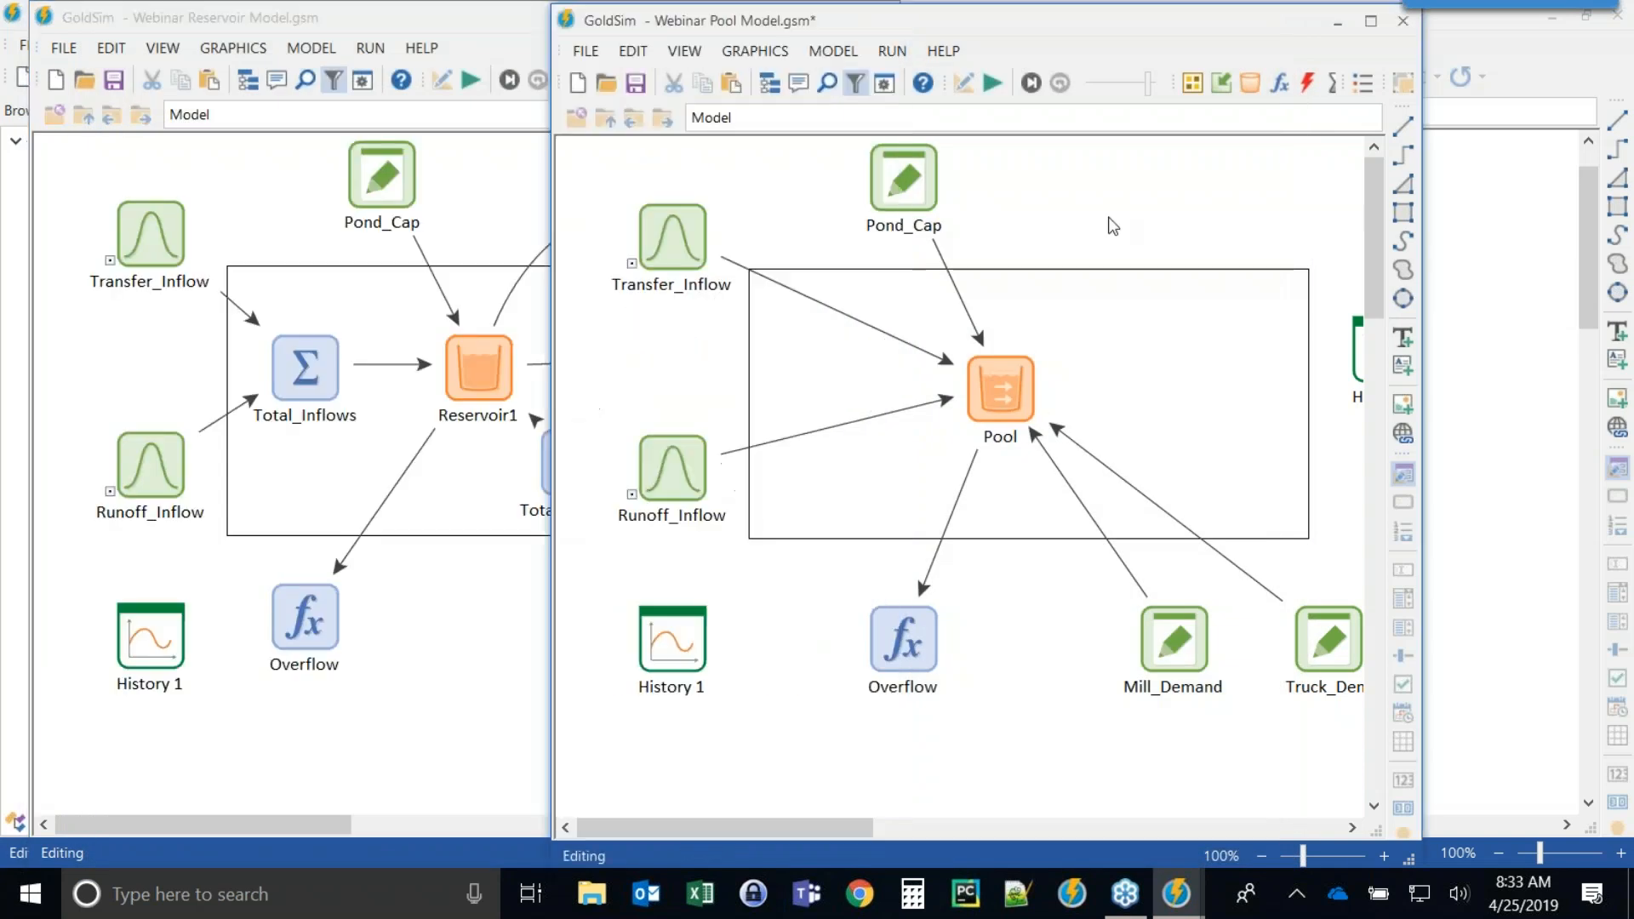
key(super+Right)
click(562, 208)
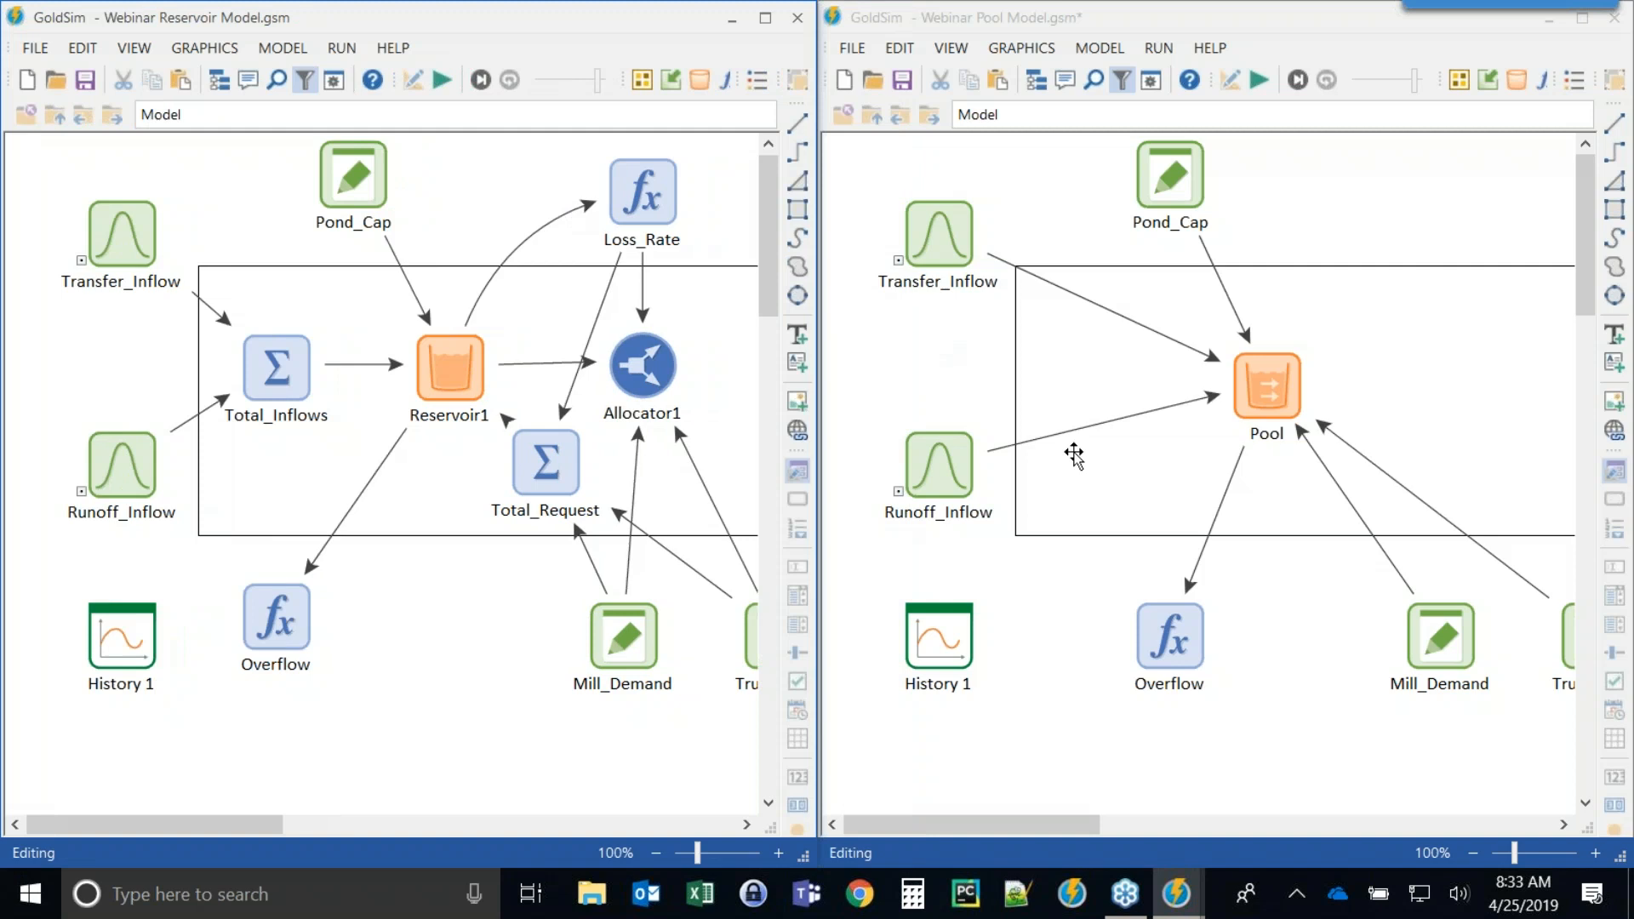
Delete the container rectangle and move the Pool, Mill_Demand, Overflow and Truck_Dem elements closer together.
drag(1260, 388, 1143, 387)
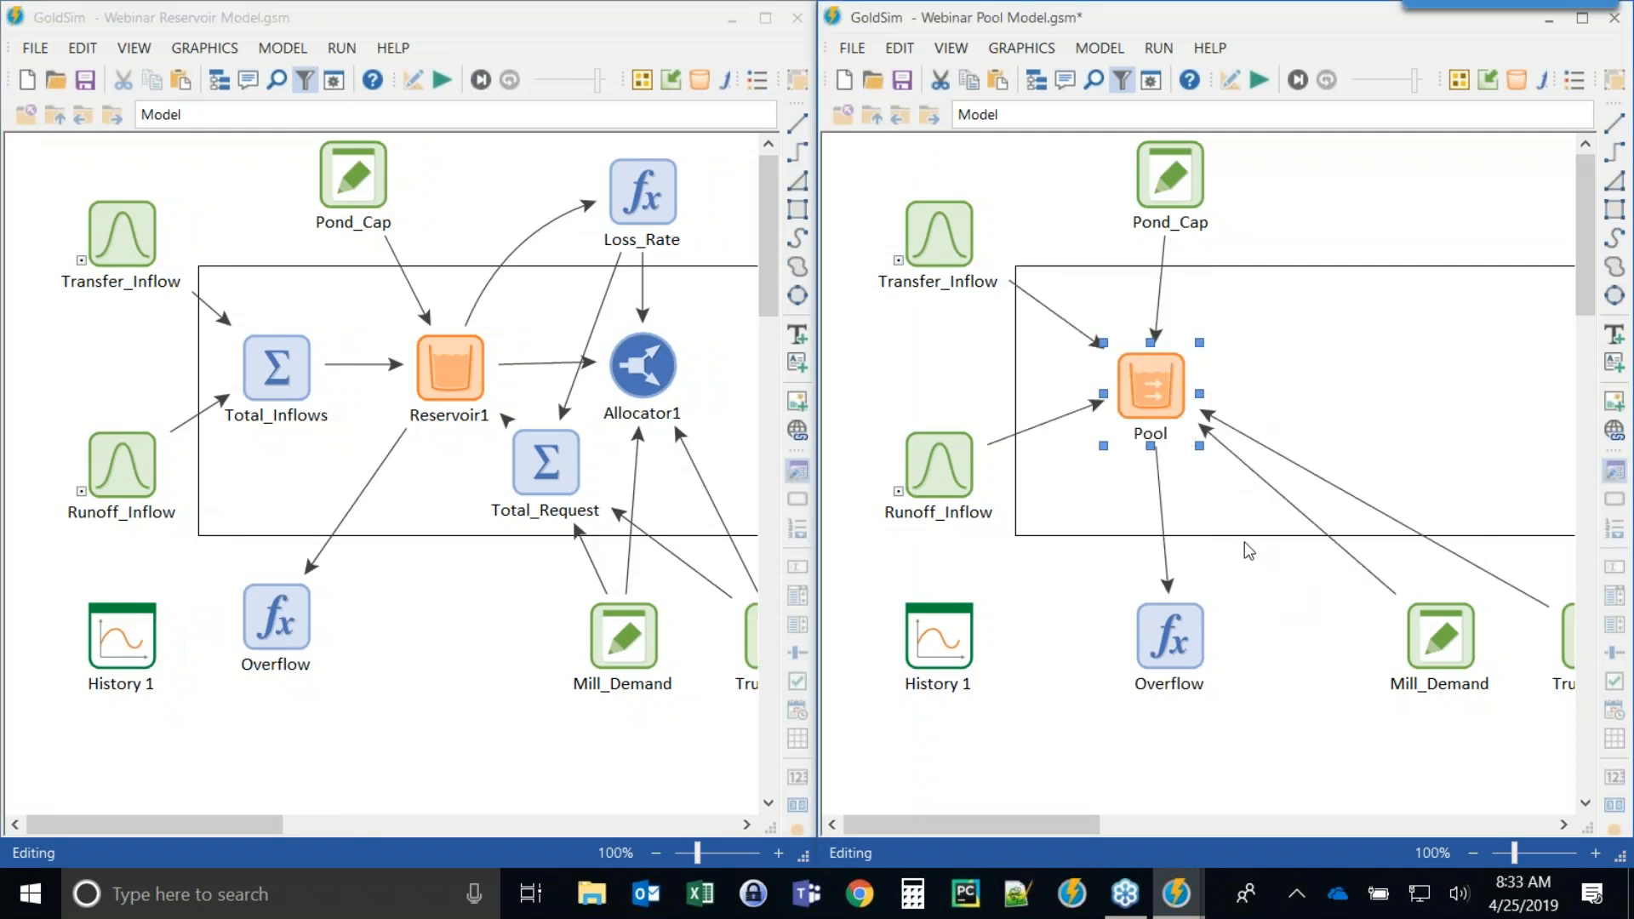
key(Delete)
drag(1439, 644, 1341, 646)
drag(1165, 646, 1109, 640)
drag(1566, 638, 1436, 630)
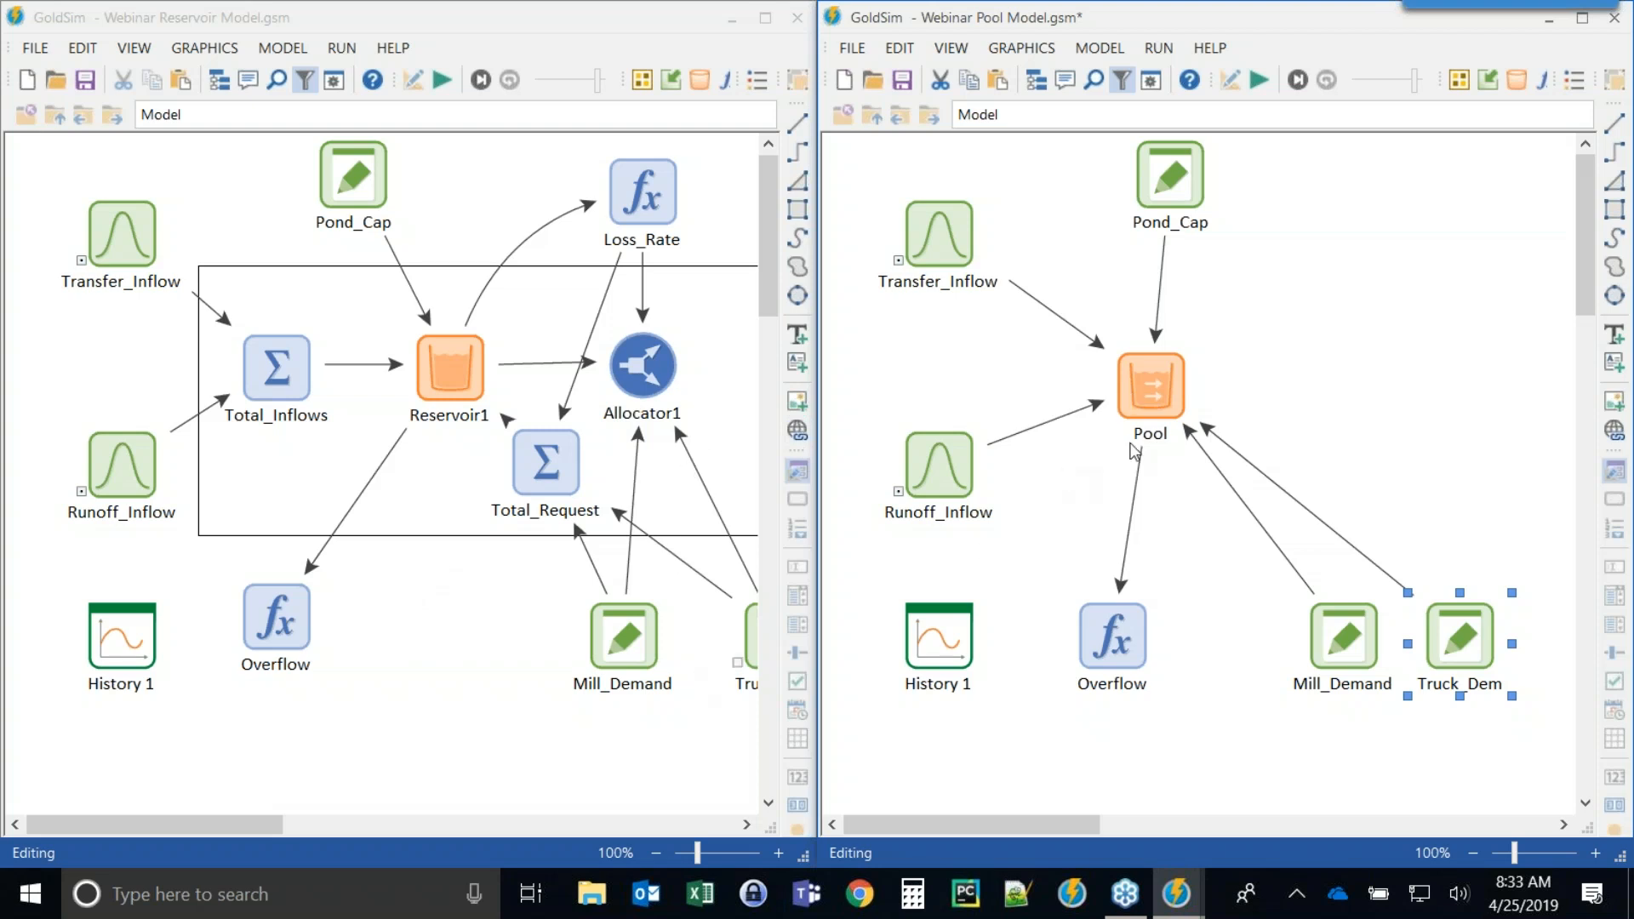
Save the Pool model and close both model windows.
mouse_move(1131, 407)
click(902, 79)
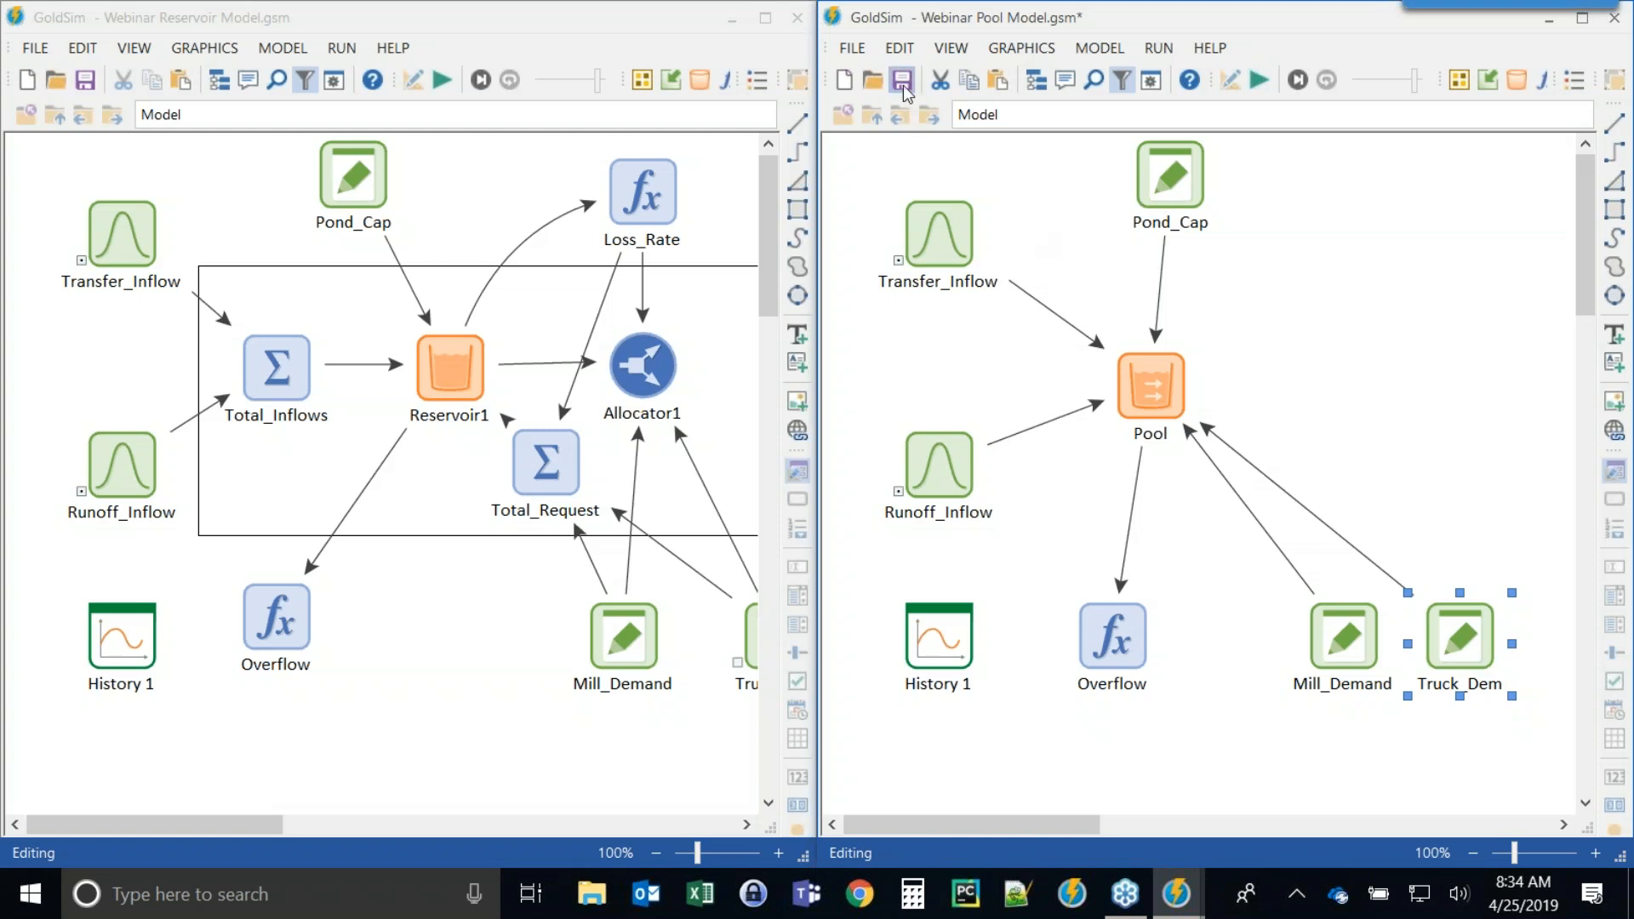
click(1614, 17)
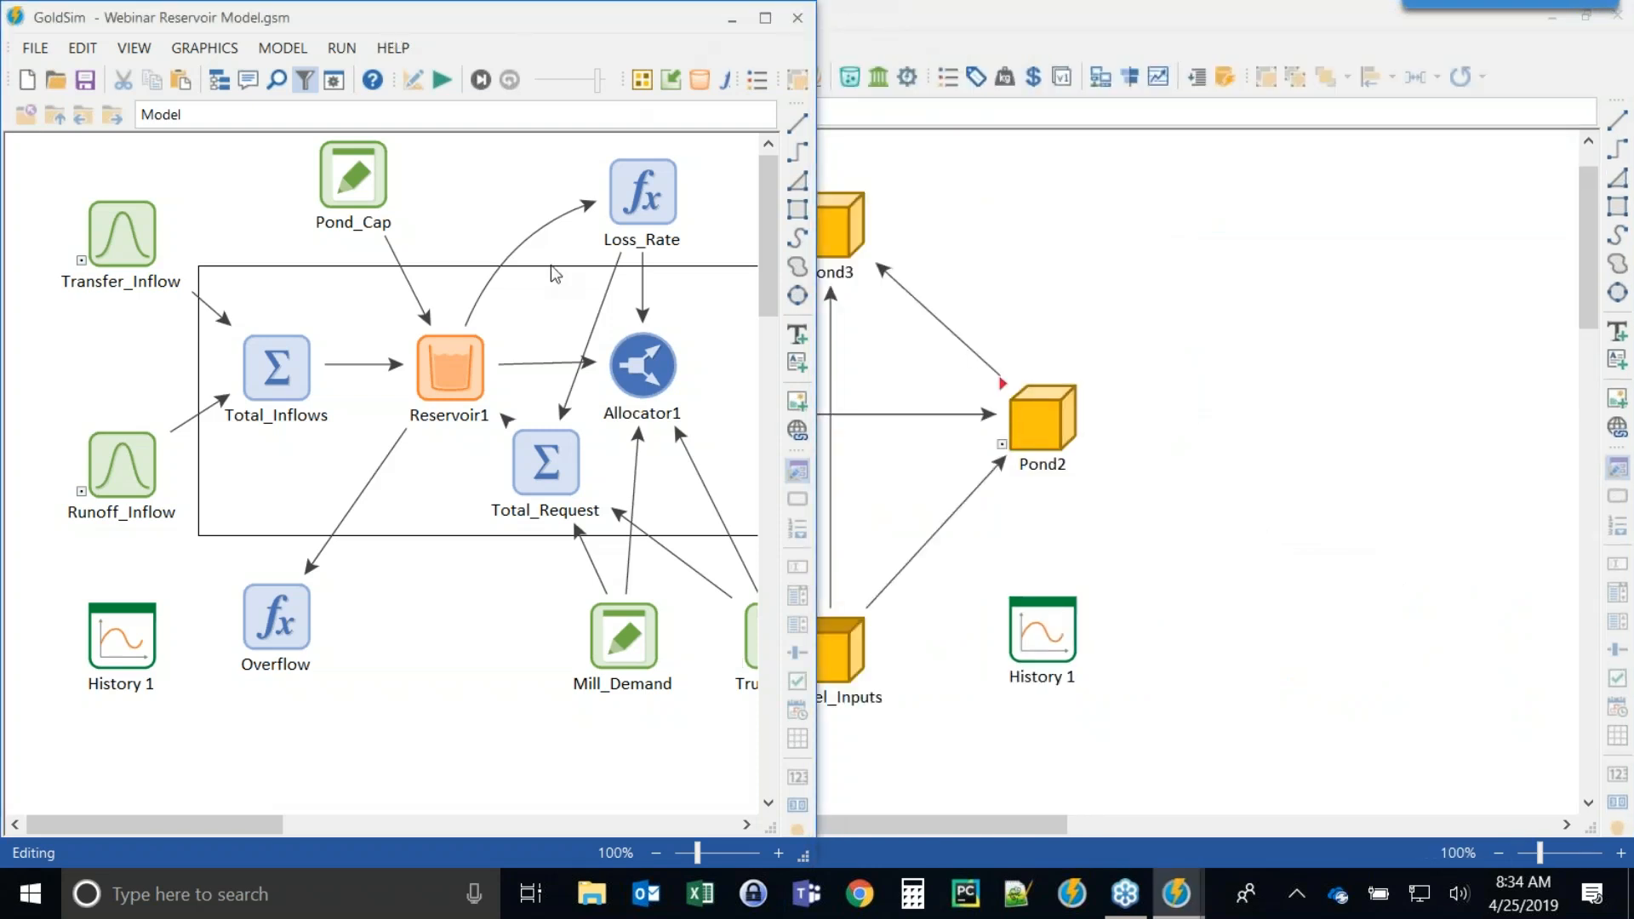
click(798, 17)
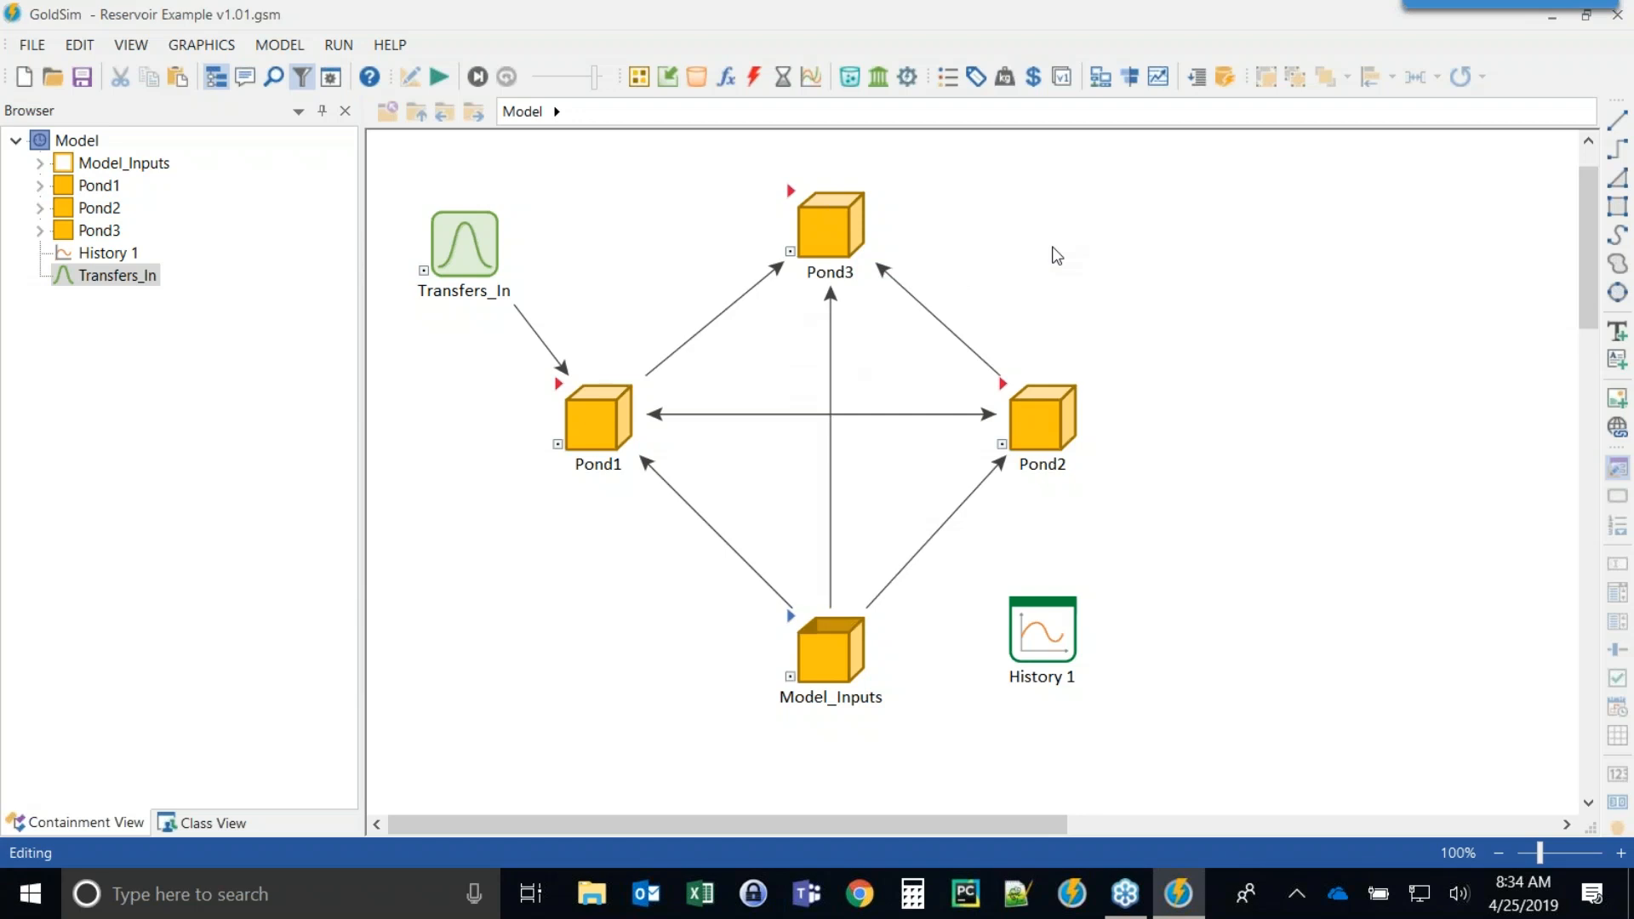
Move Model_Inputs upward in the Reservoir Example model.
drag(828, 224, 809, 224)
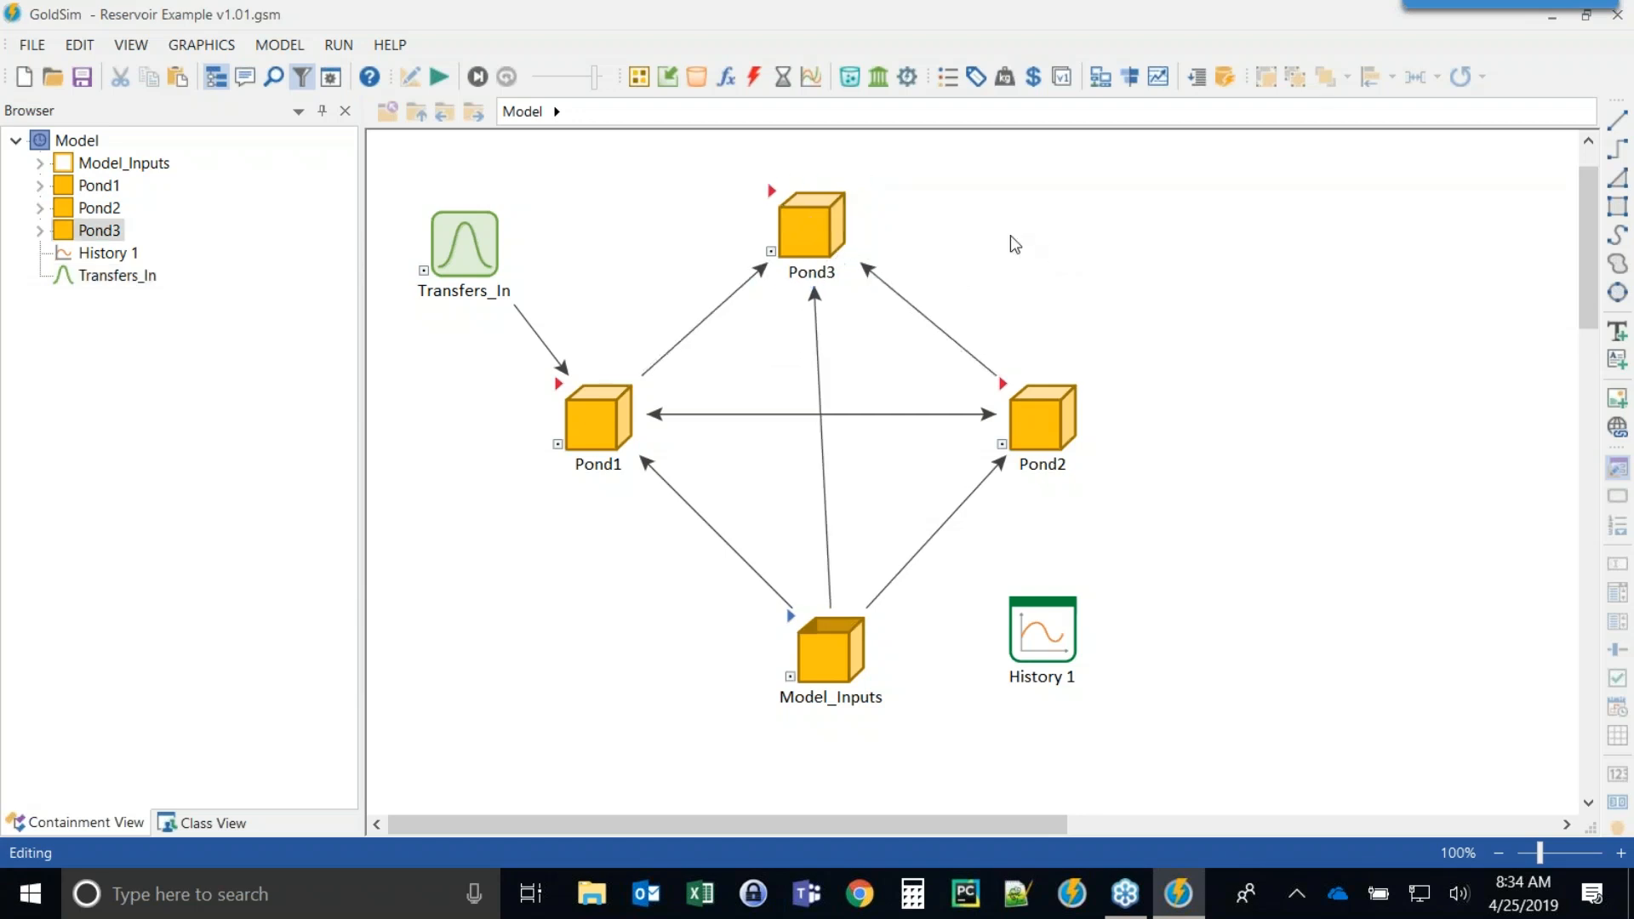
drag(838, 635, 850, 596)
drag(820, 241, 838, 238)
click(982, 219)
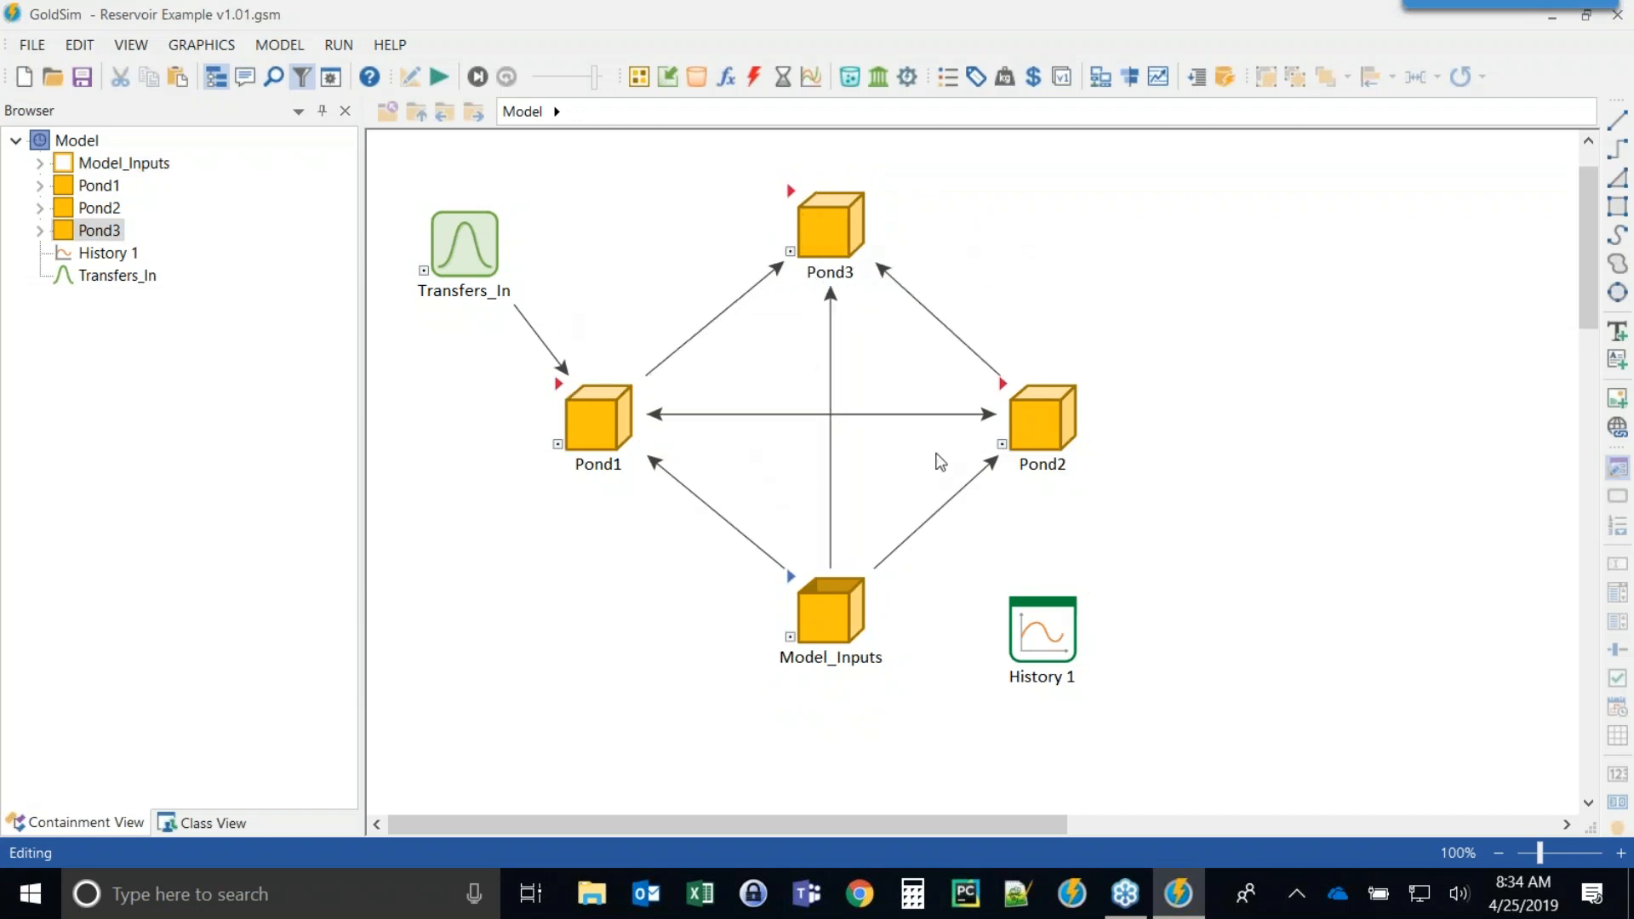
Curve the two links between Pond1 and Pond2 apart.
click(577, 400)
click(690, 413)
drag(814, 388, 804, 358)
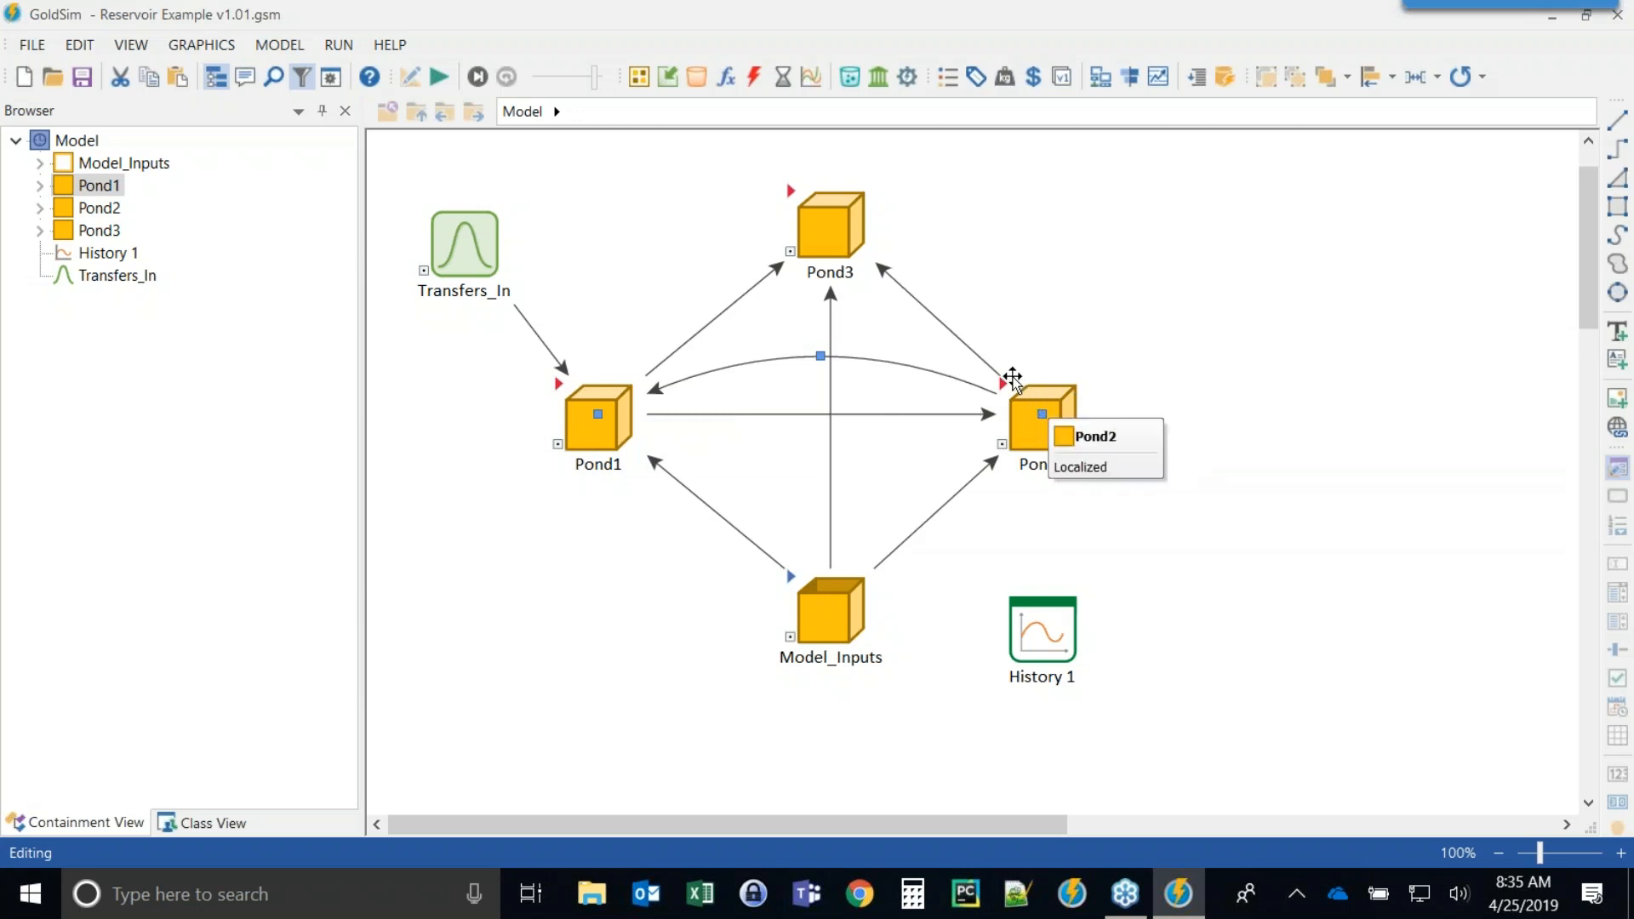
click(843, 415)
drag(830, 451, 830, 452)
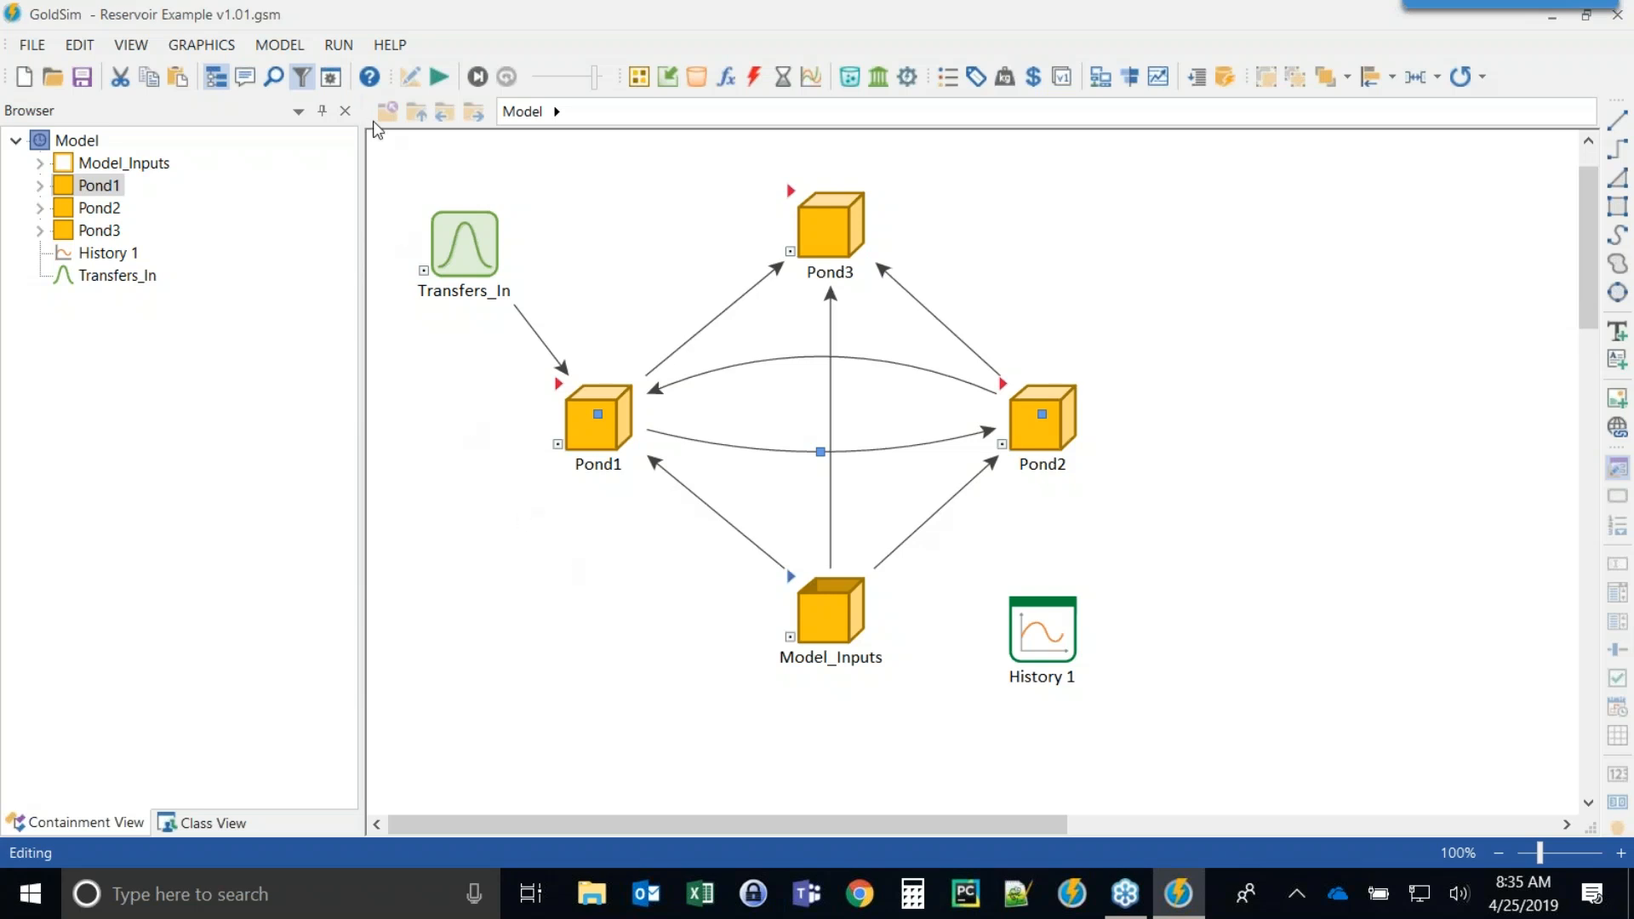
Run the Reservoir Example simulation, decline the run log, and open the History 1 result chart.
click(439, 77)
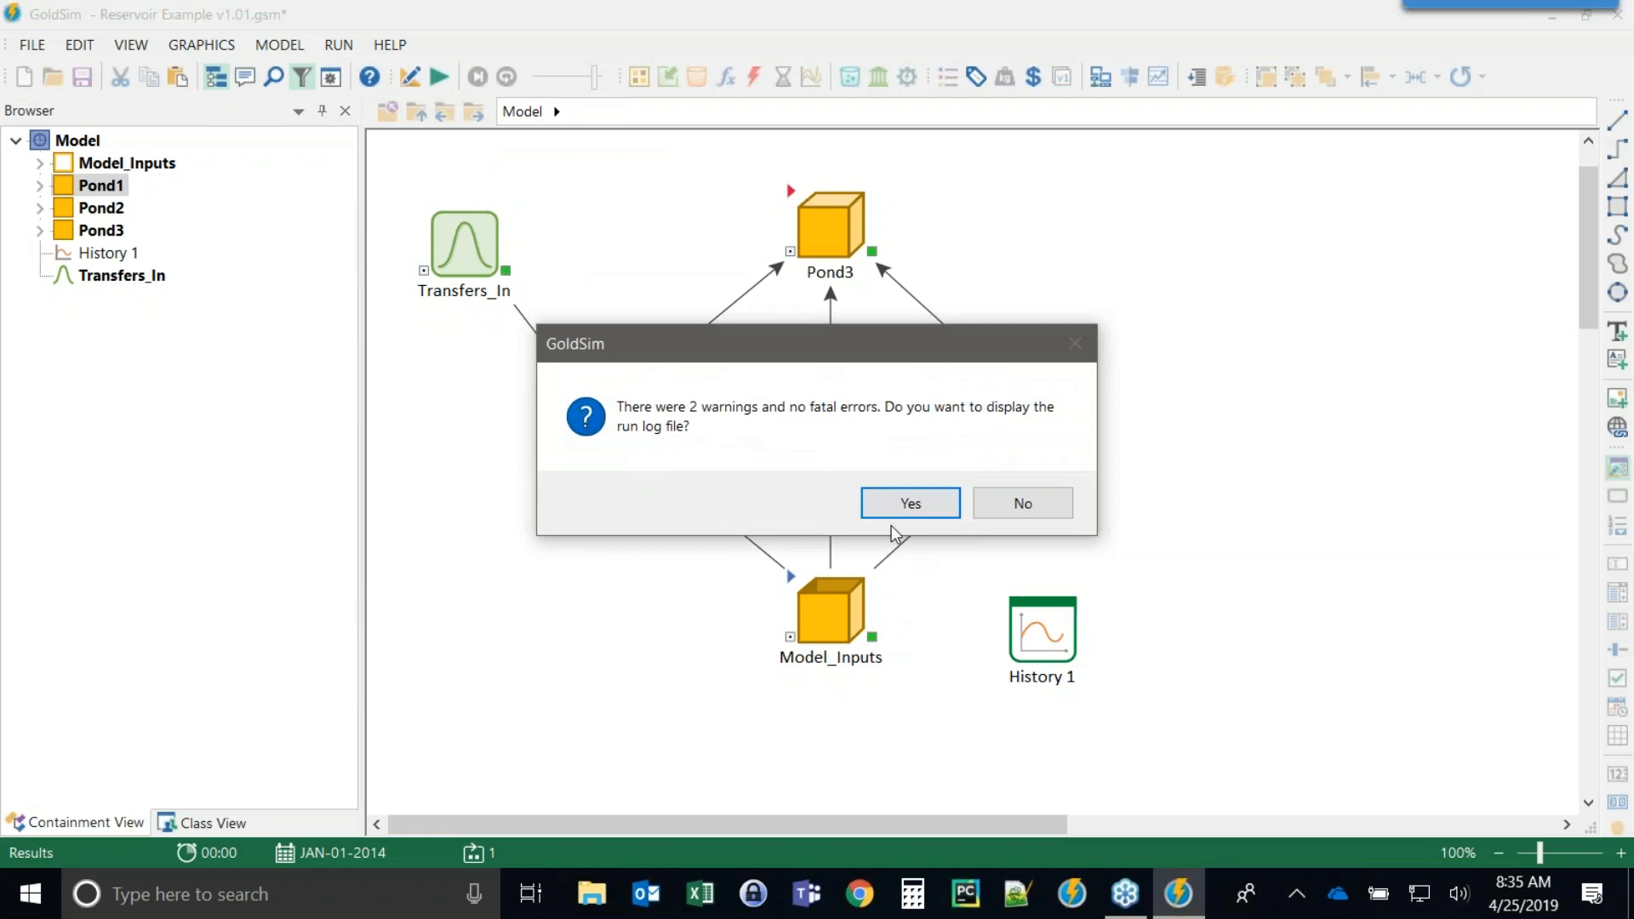
click(1008, 506)
double_click(1059, 693)
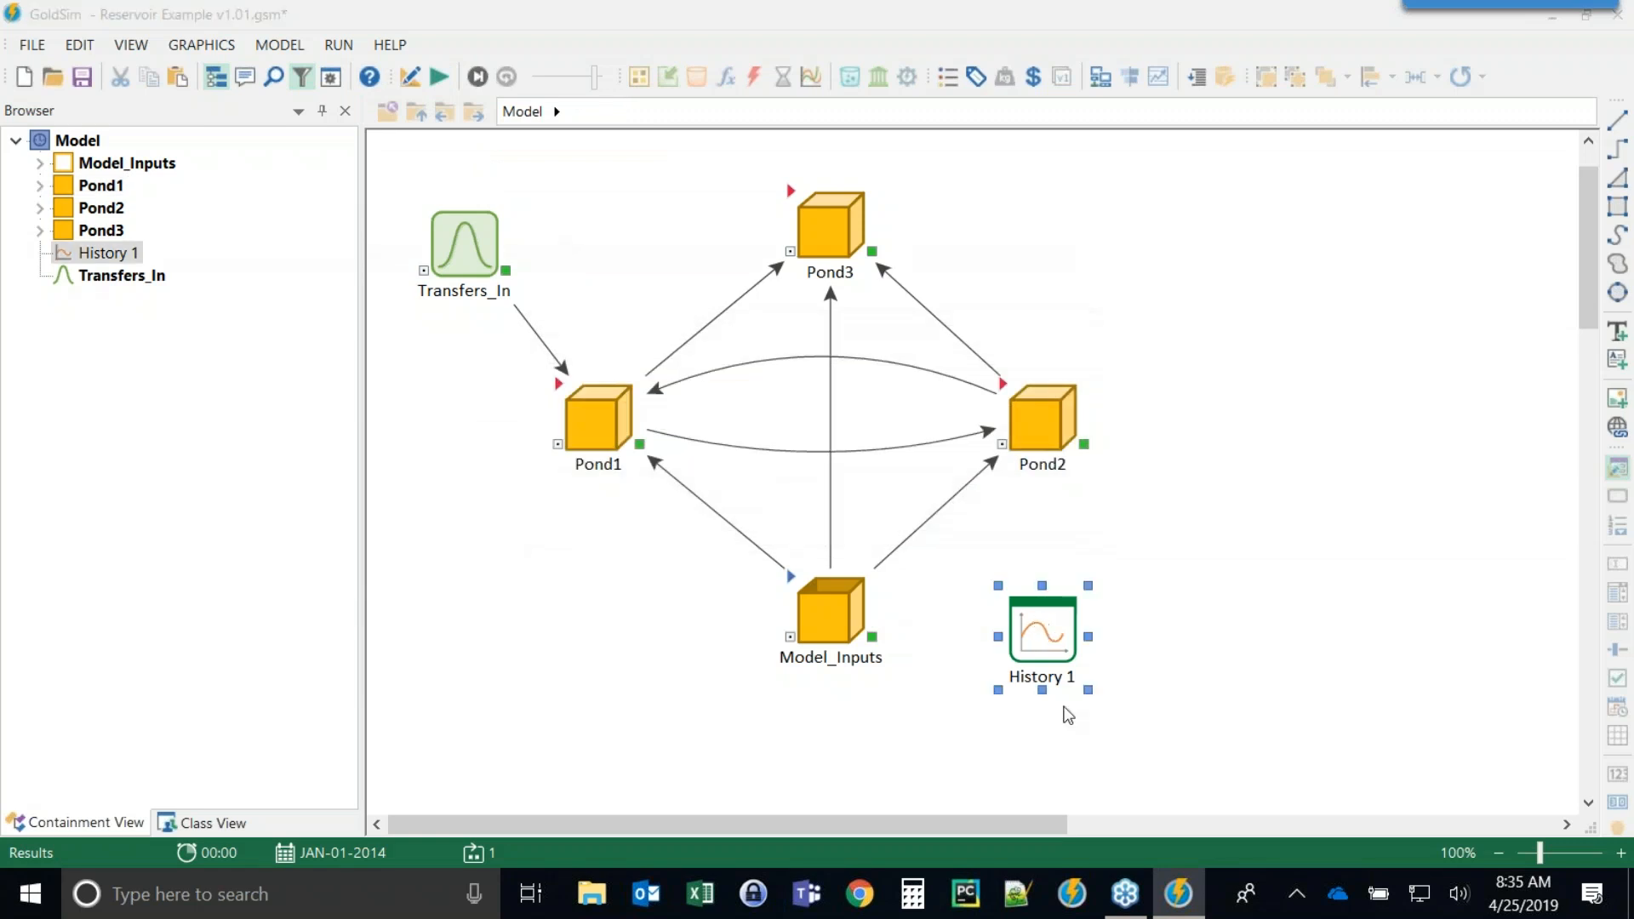
Open the History 1 result properties and close them again.
drag(665, 242, 992, 60)
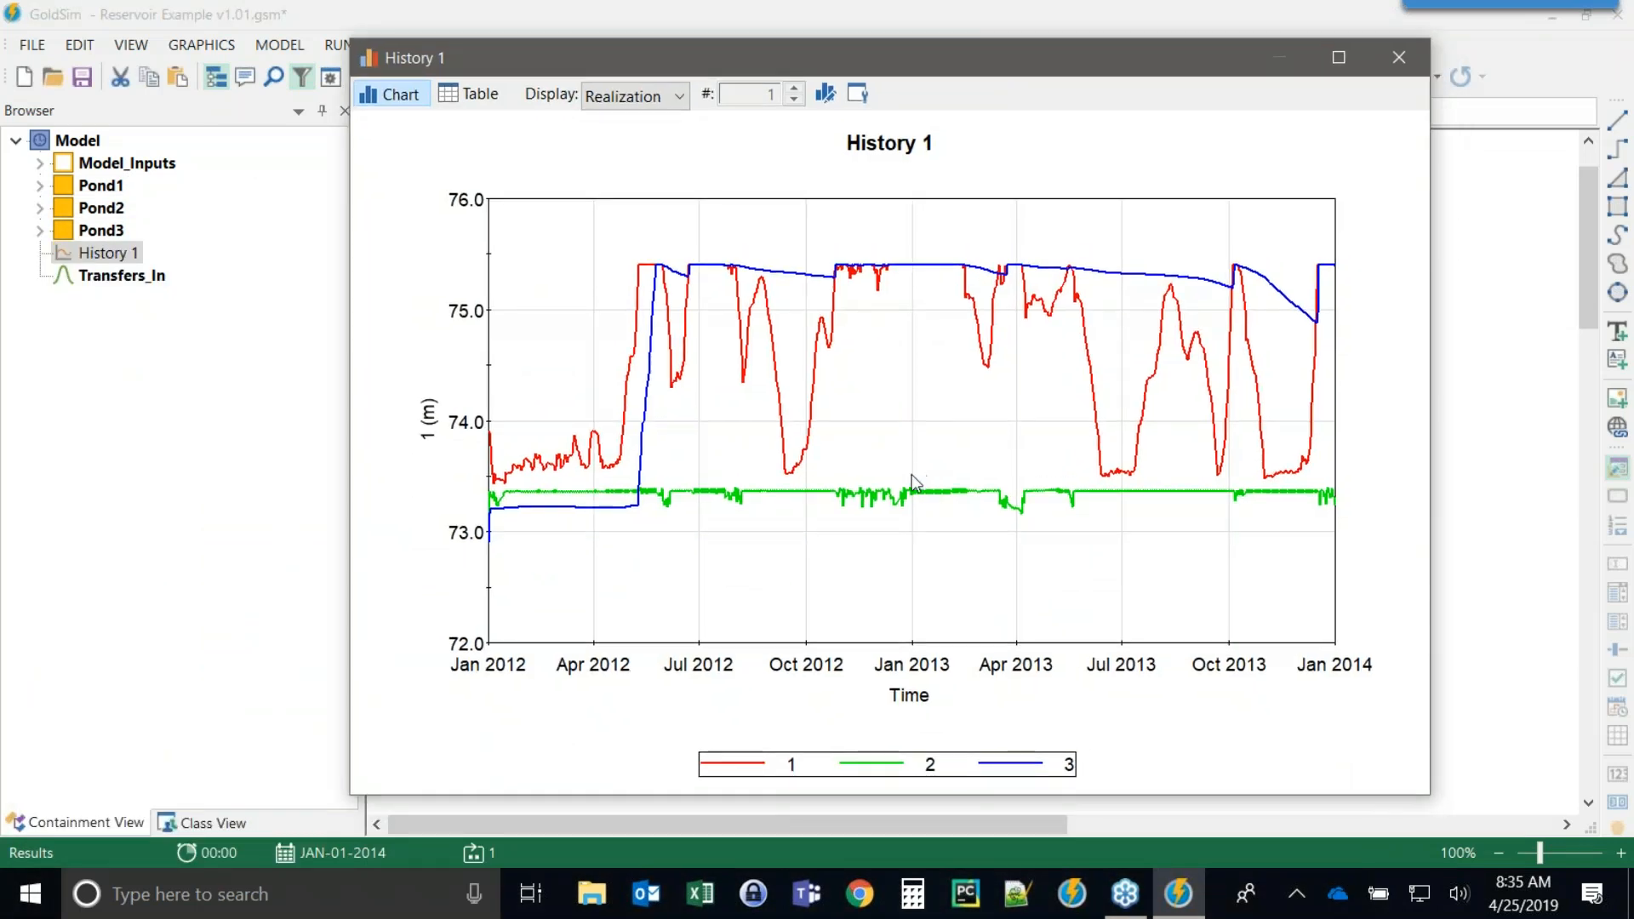
click(858, 92)
click(1074, 760)
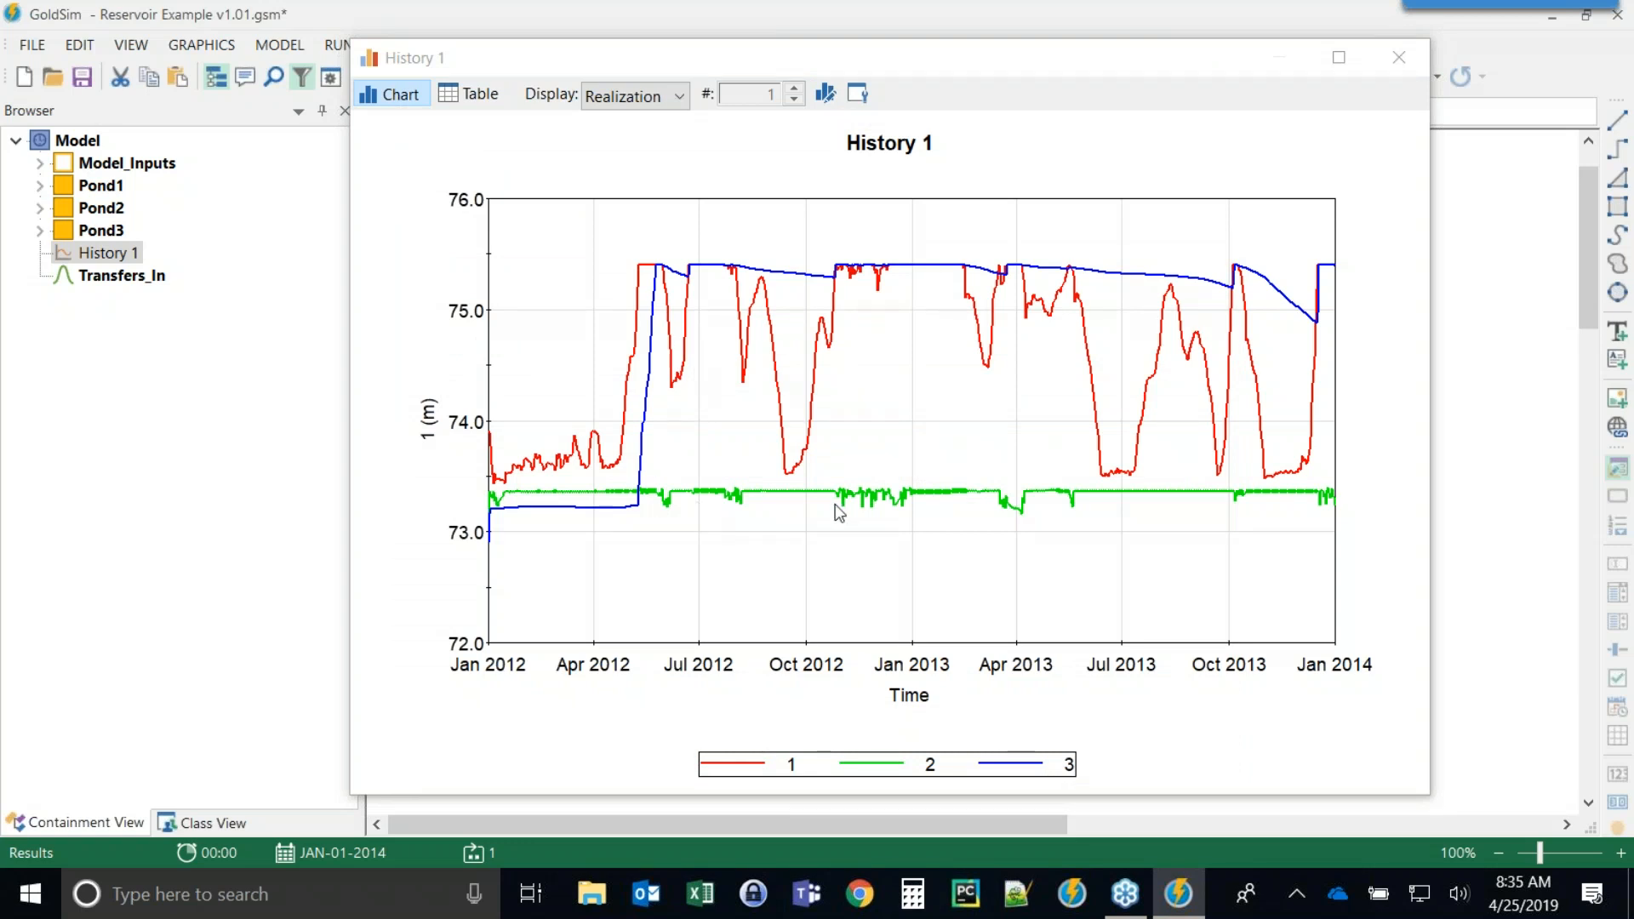
click(857, 94)
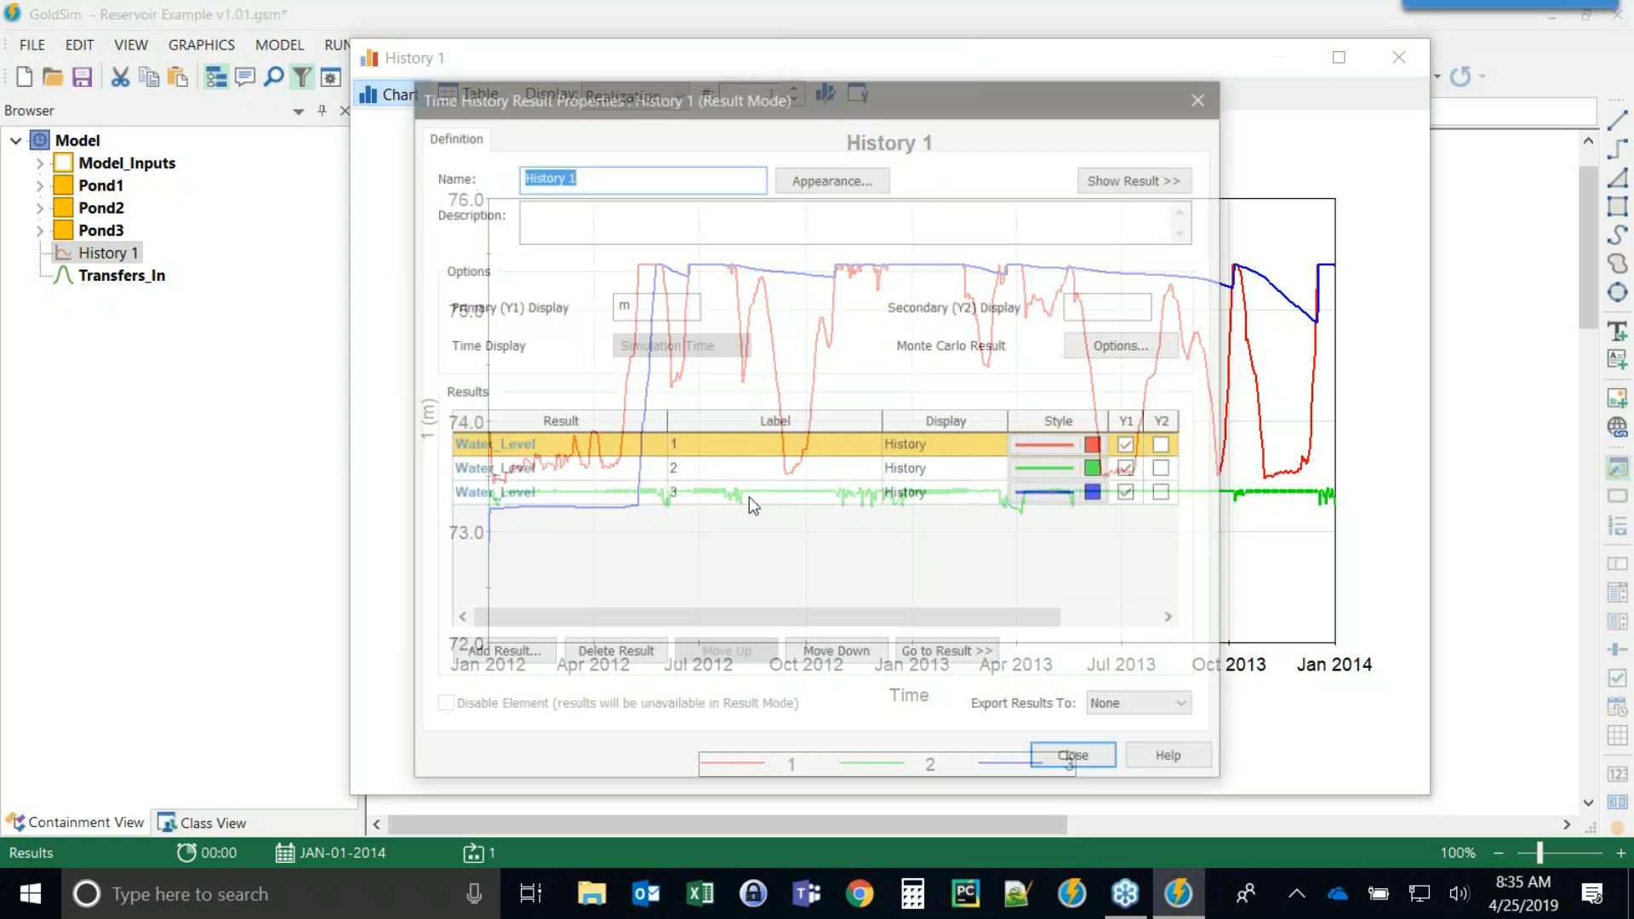
click(1067, 763)
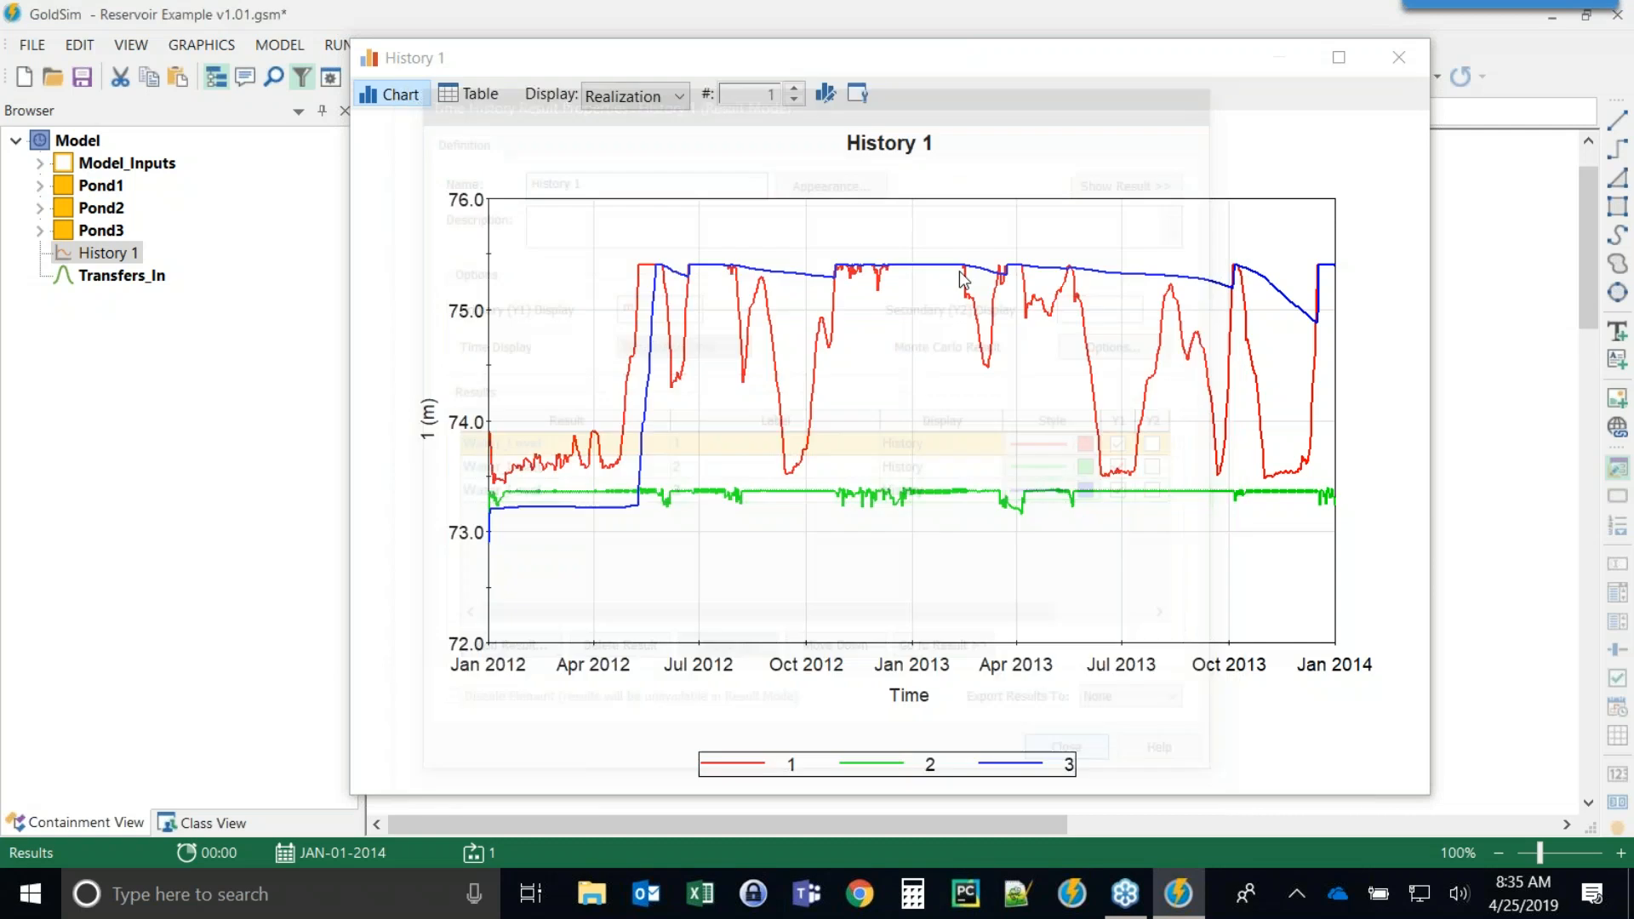
Change the chart's Y-axis title label to Water Level, keeping the unit.
click(831, 95)
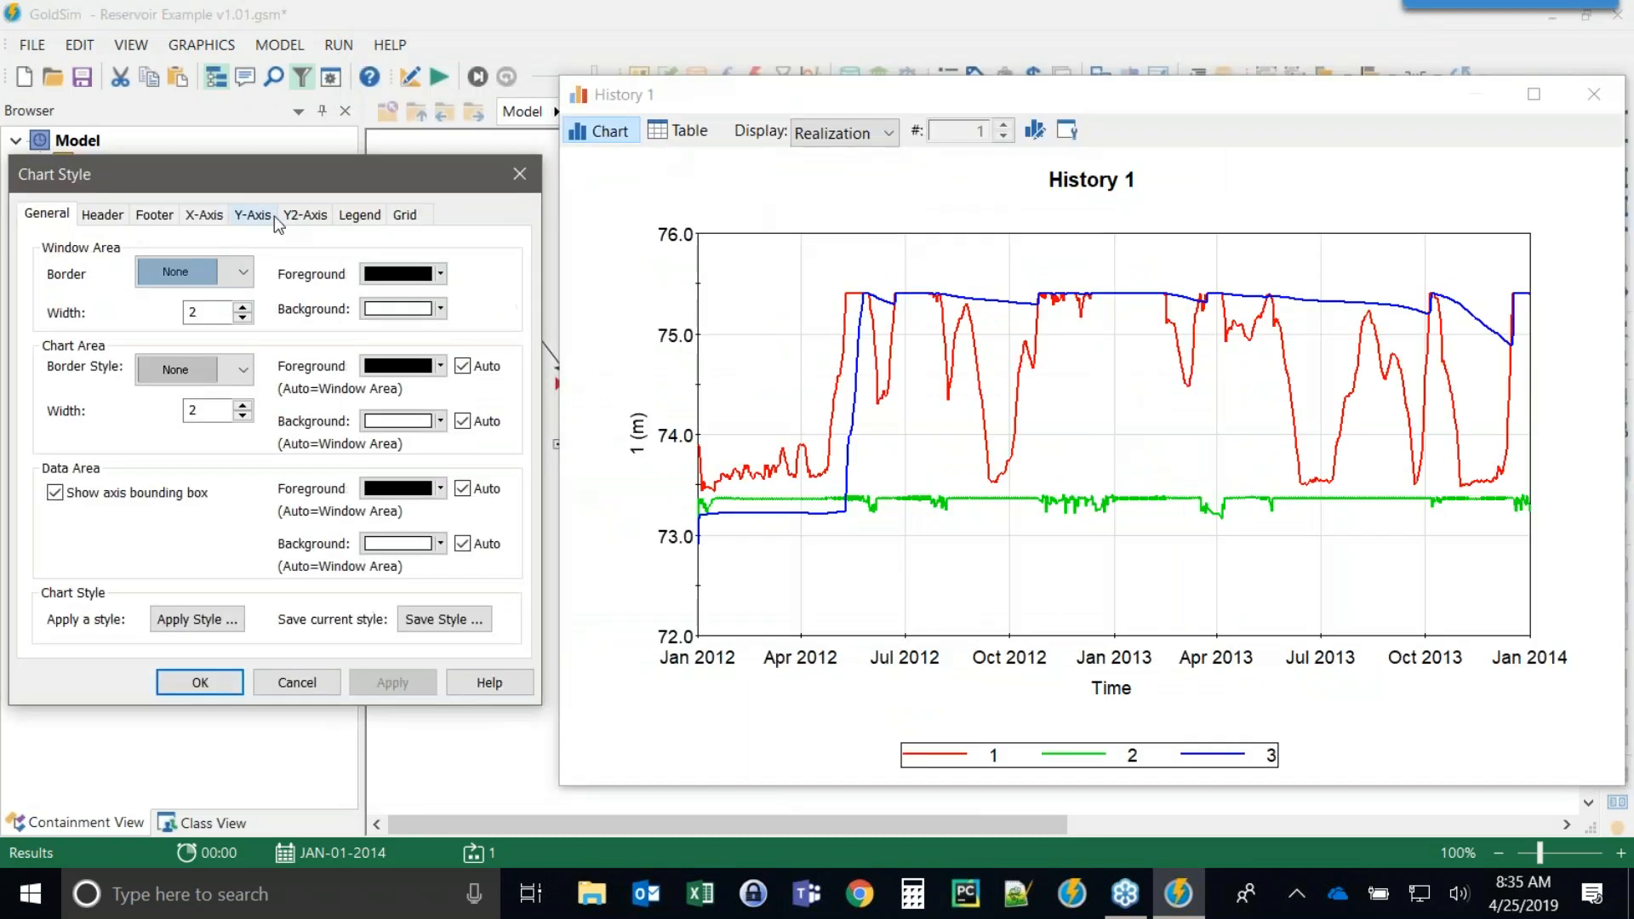
click(253, 214)
double_click(181, 269)
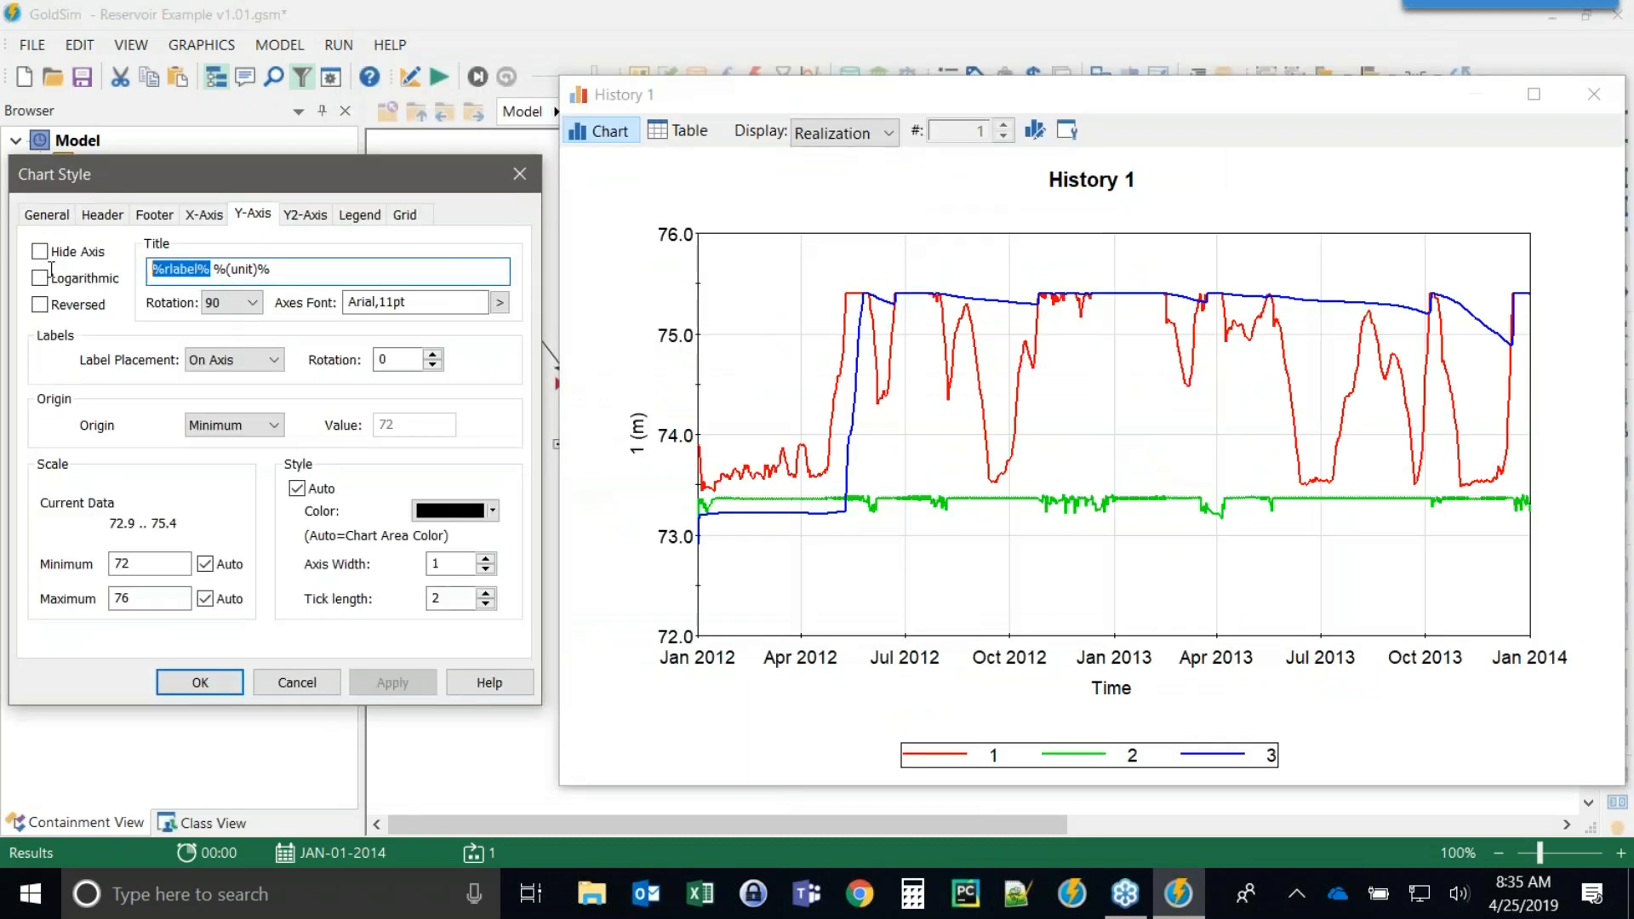
text(Water Level)
click(200, 682)
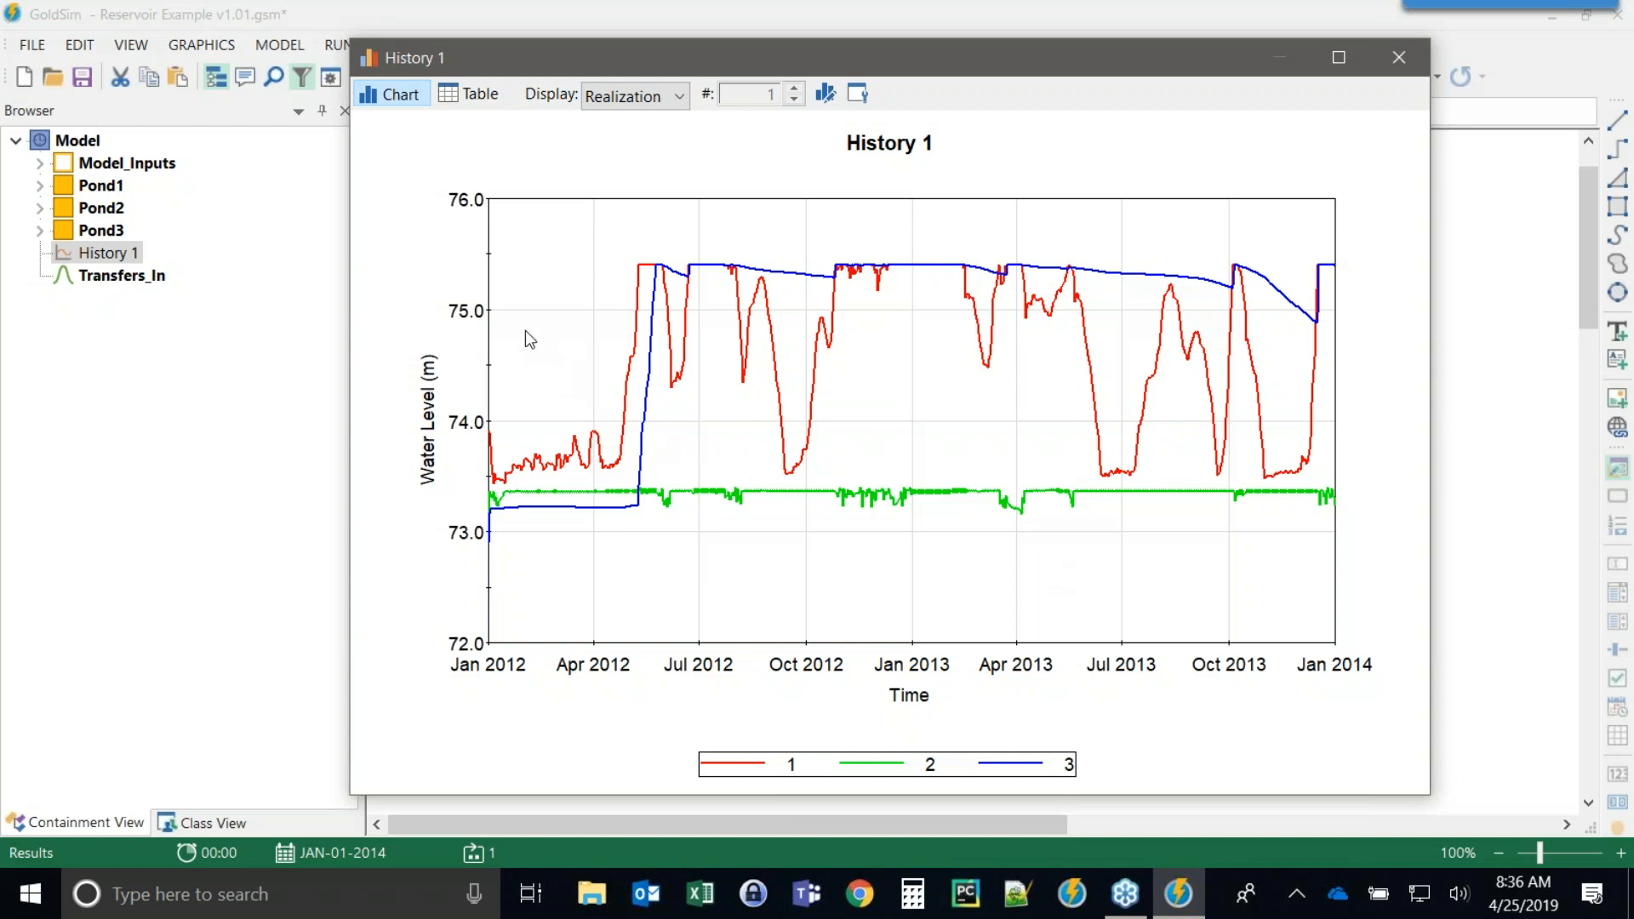
Browse the History 1 values in table view, return to the chart, and close it.
click(481, 94)
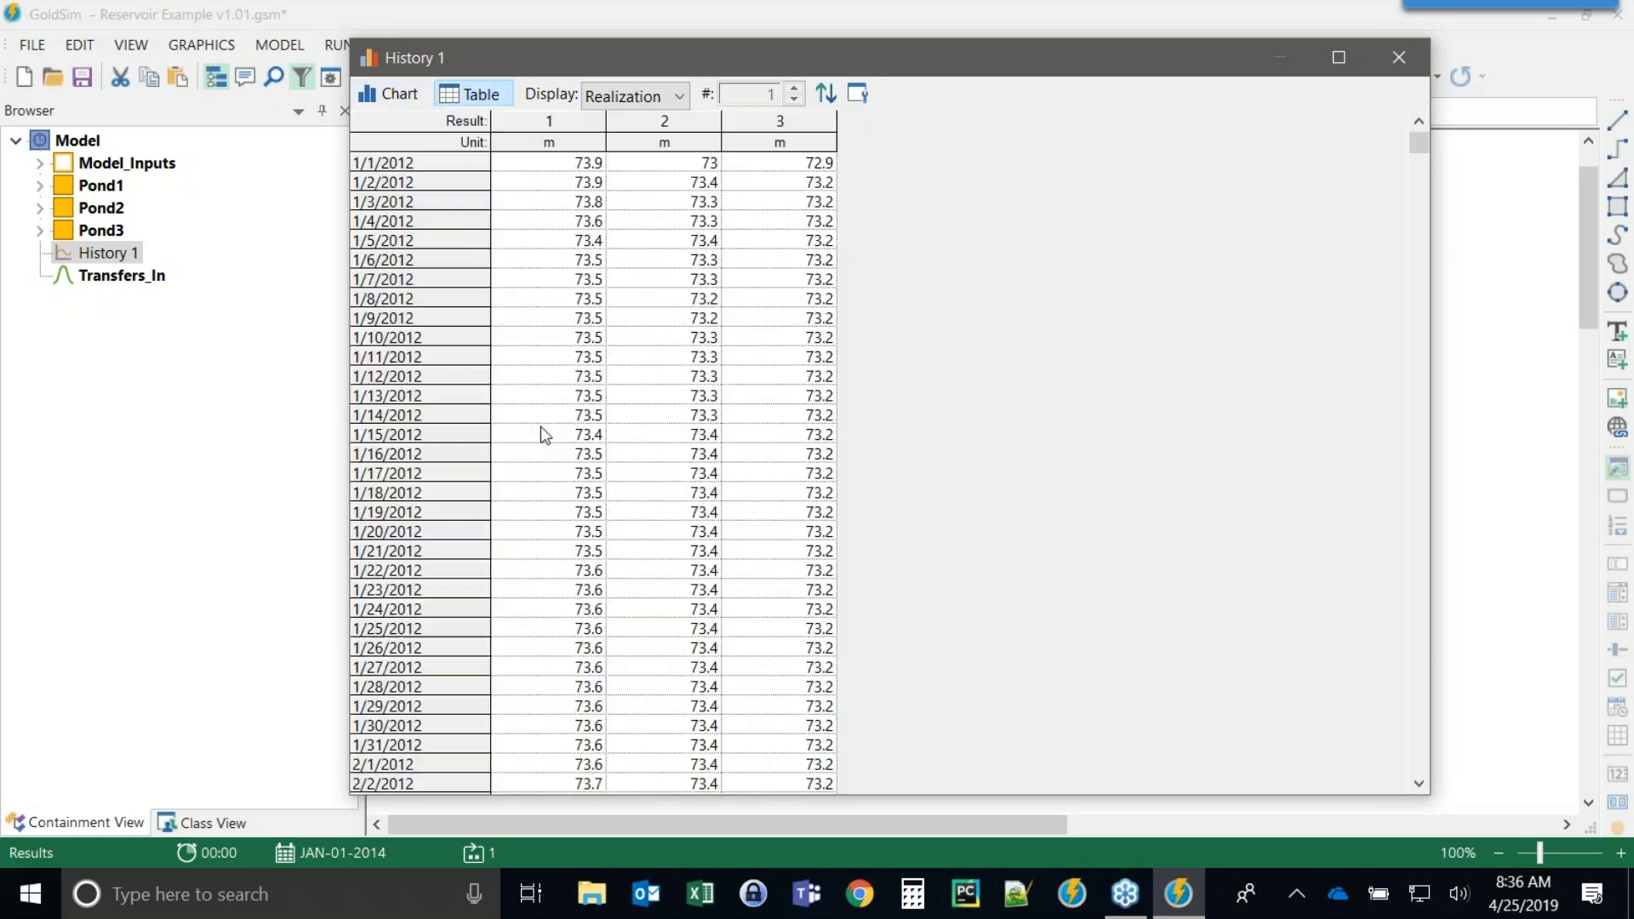
click(384, 259)
click(426, 373)
click(429, 434)
click(391, 488)
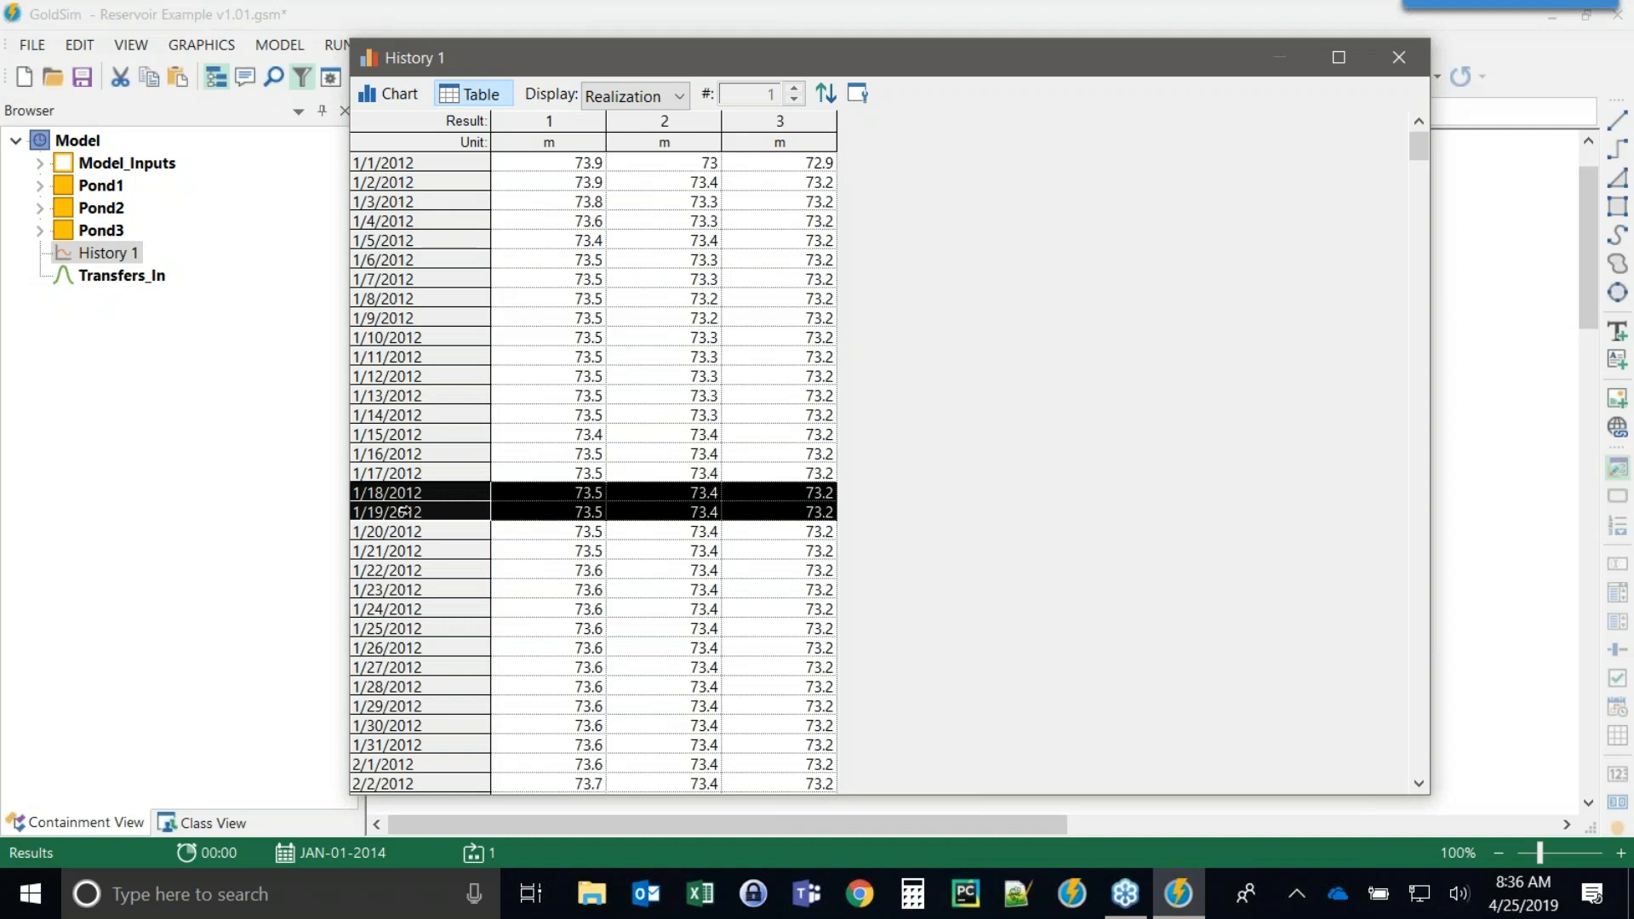
click(442, 395)
click(430, 241)
scroll(540, 279, down, 4)
scroll(540, 279, up, 4)
click(385, 97)
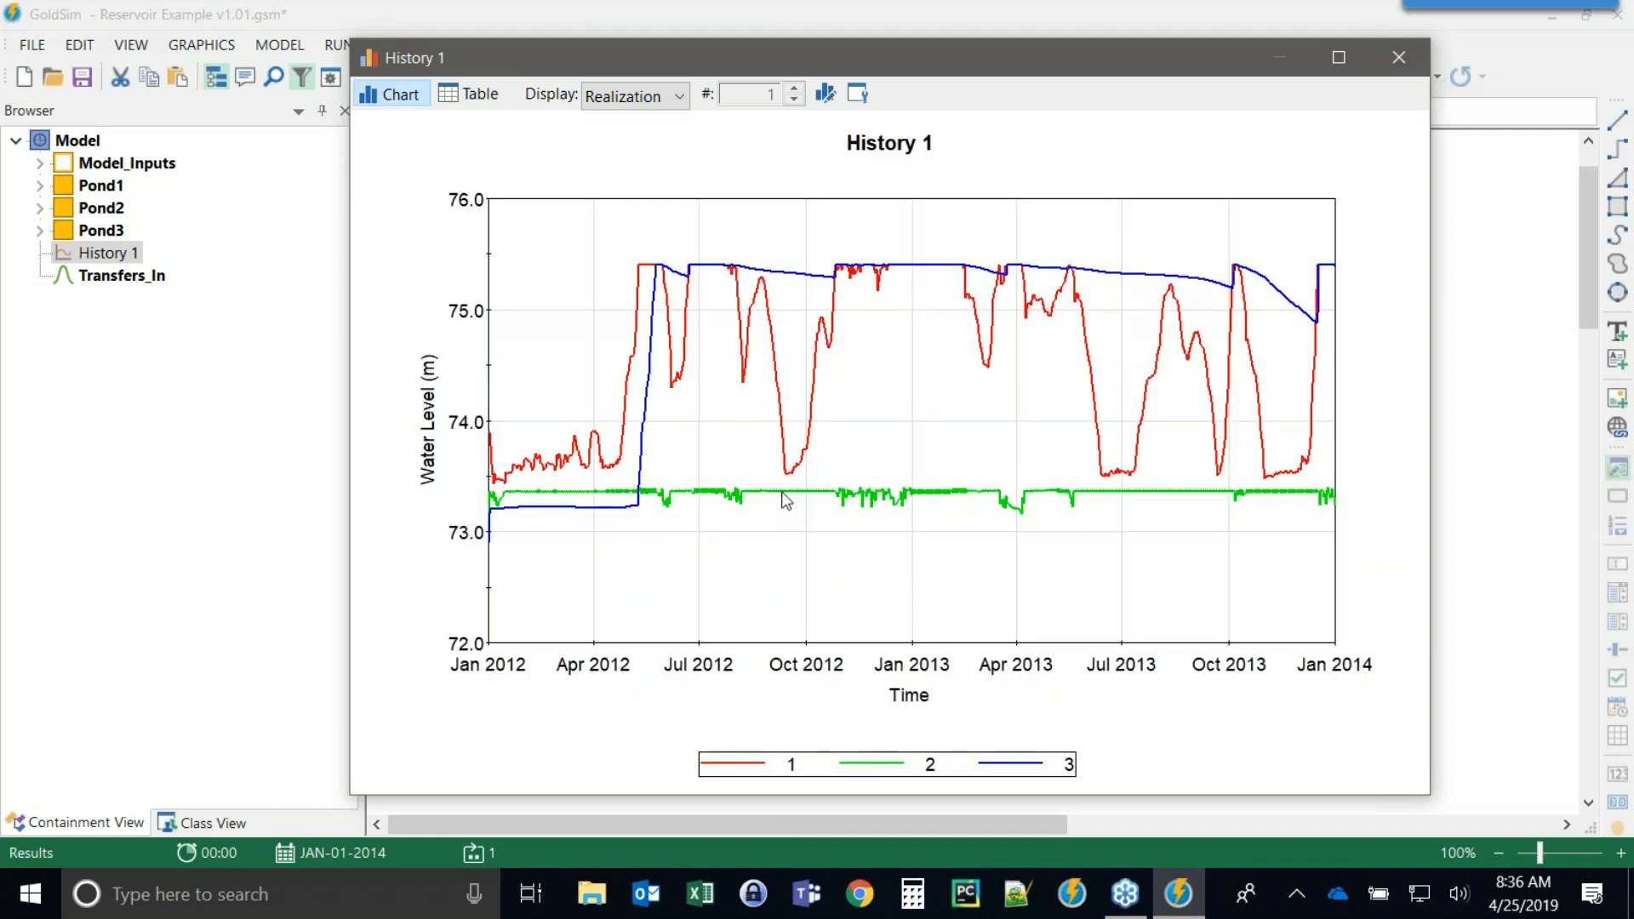
mouse_move(785, 499)
click(1398, 57)
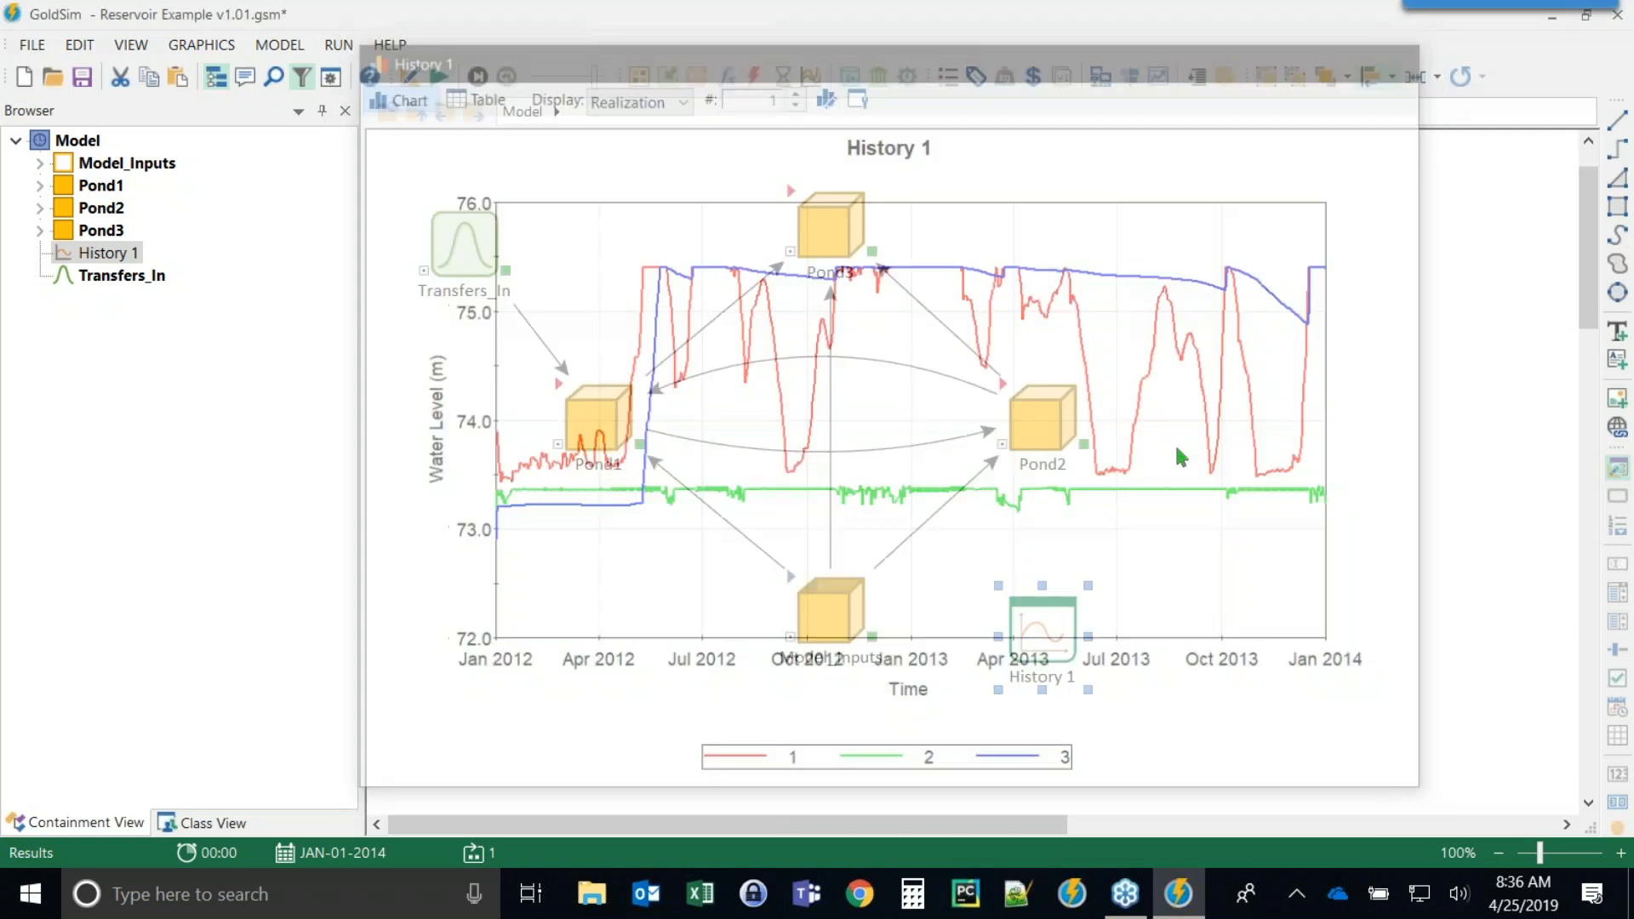
Enable including unscheduled updates (high resolution results) in scalar time histories in the advanced simulation settings.
key(F4)
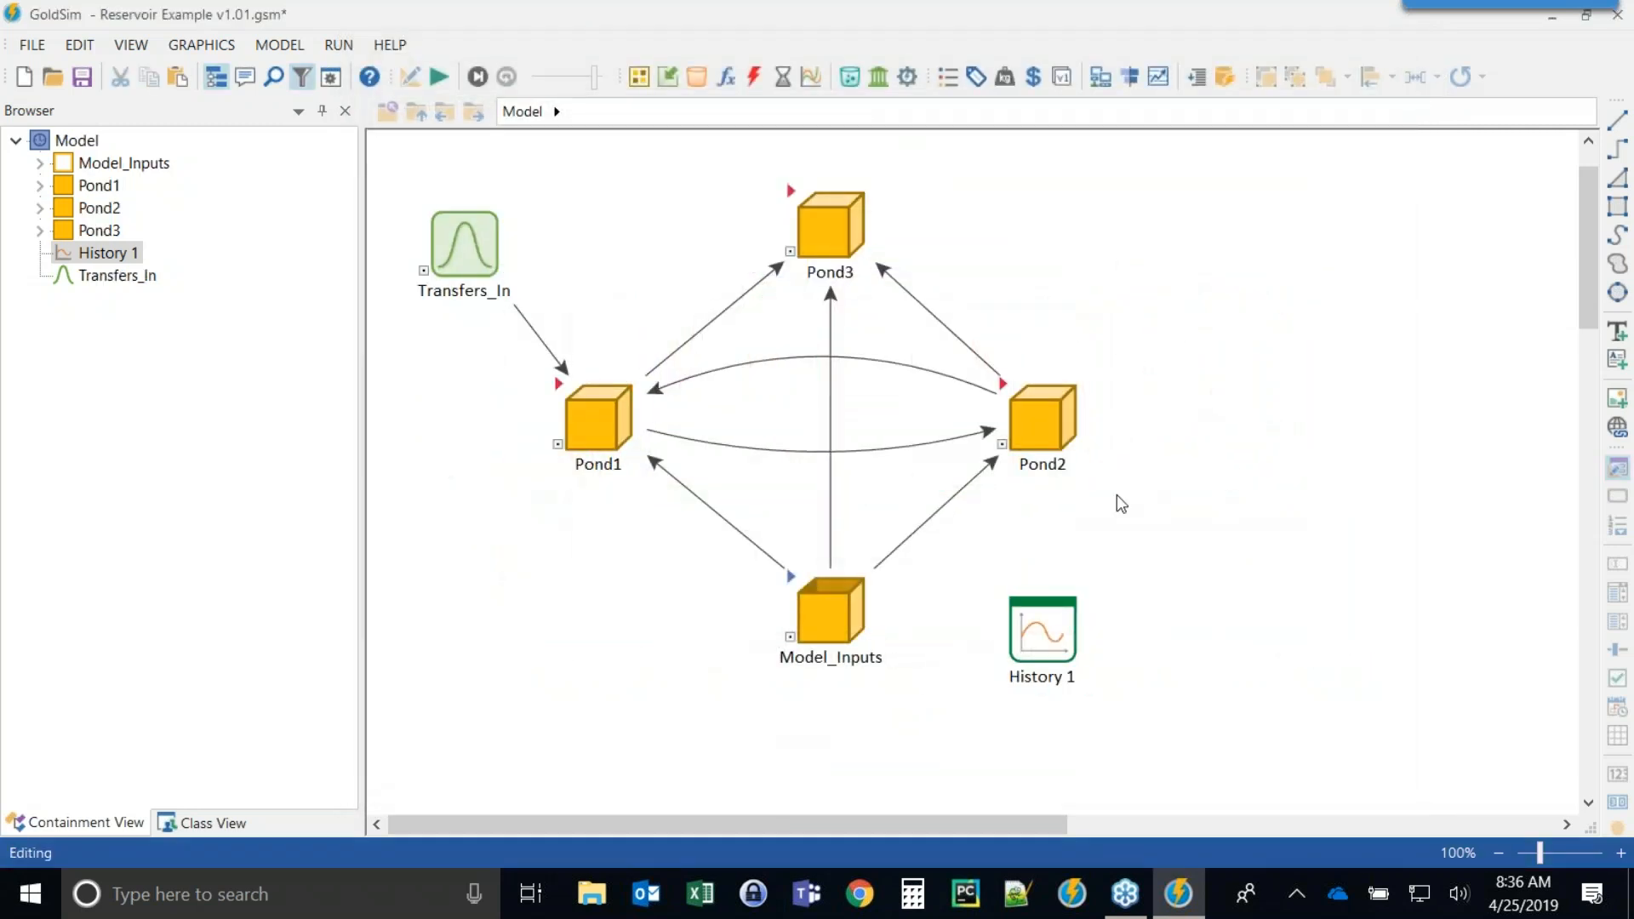
click(331, 76)
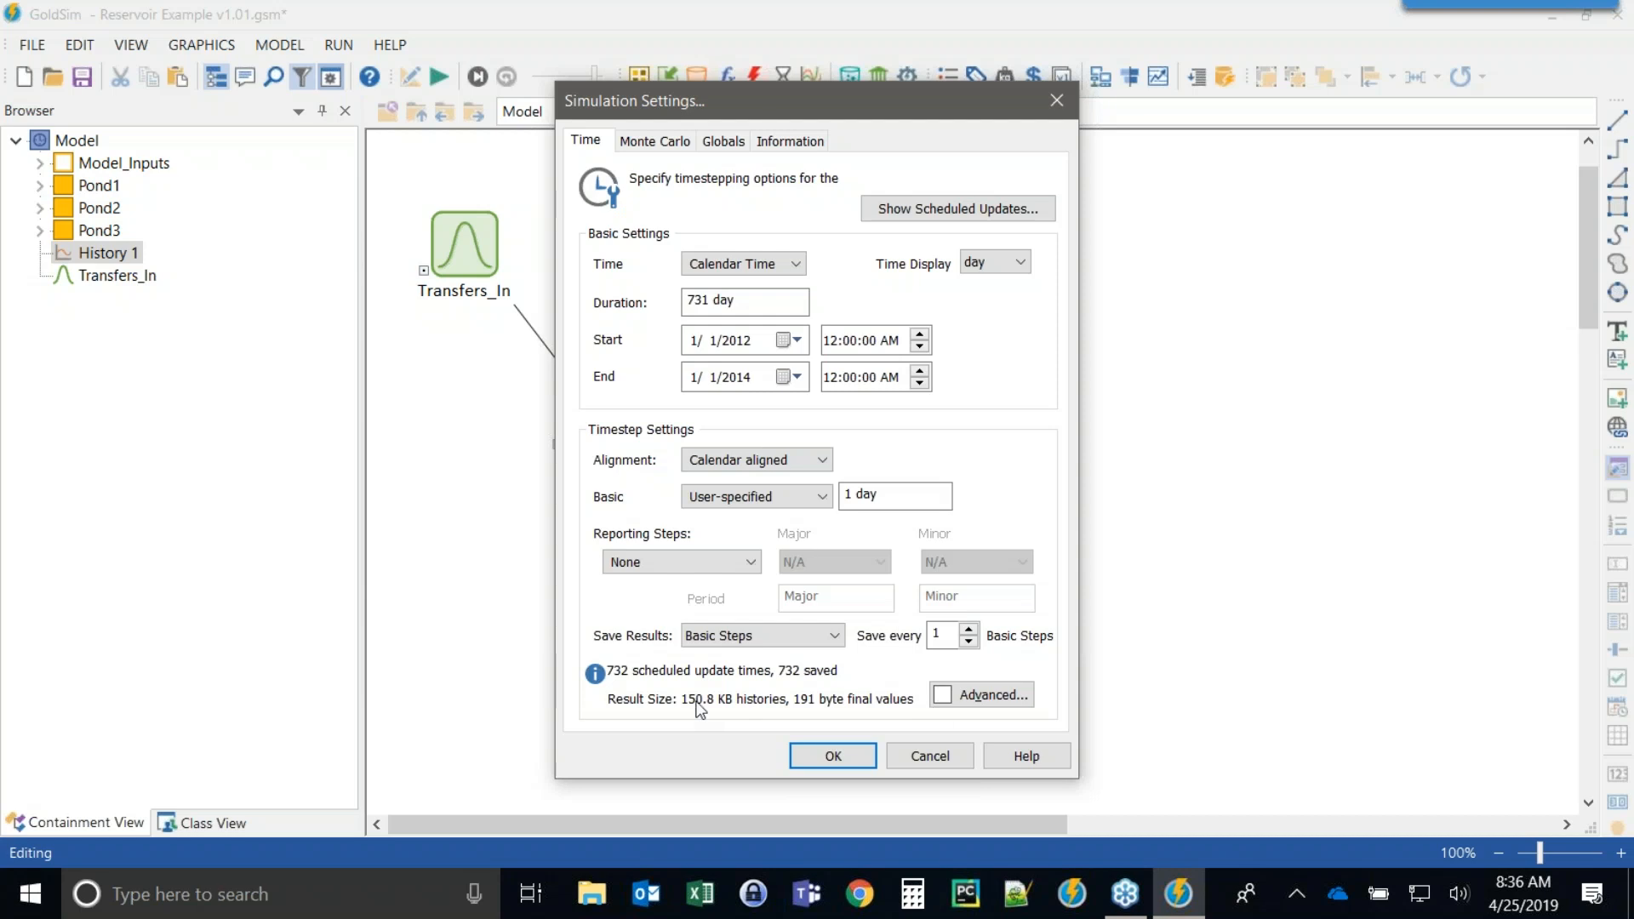
click(970, 696)
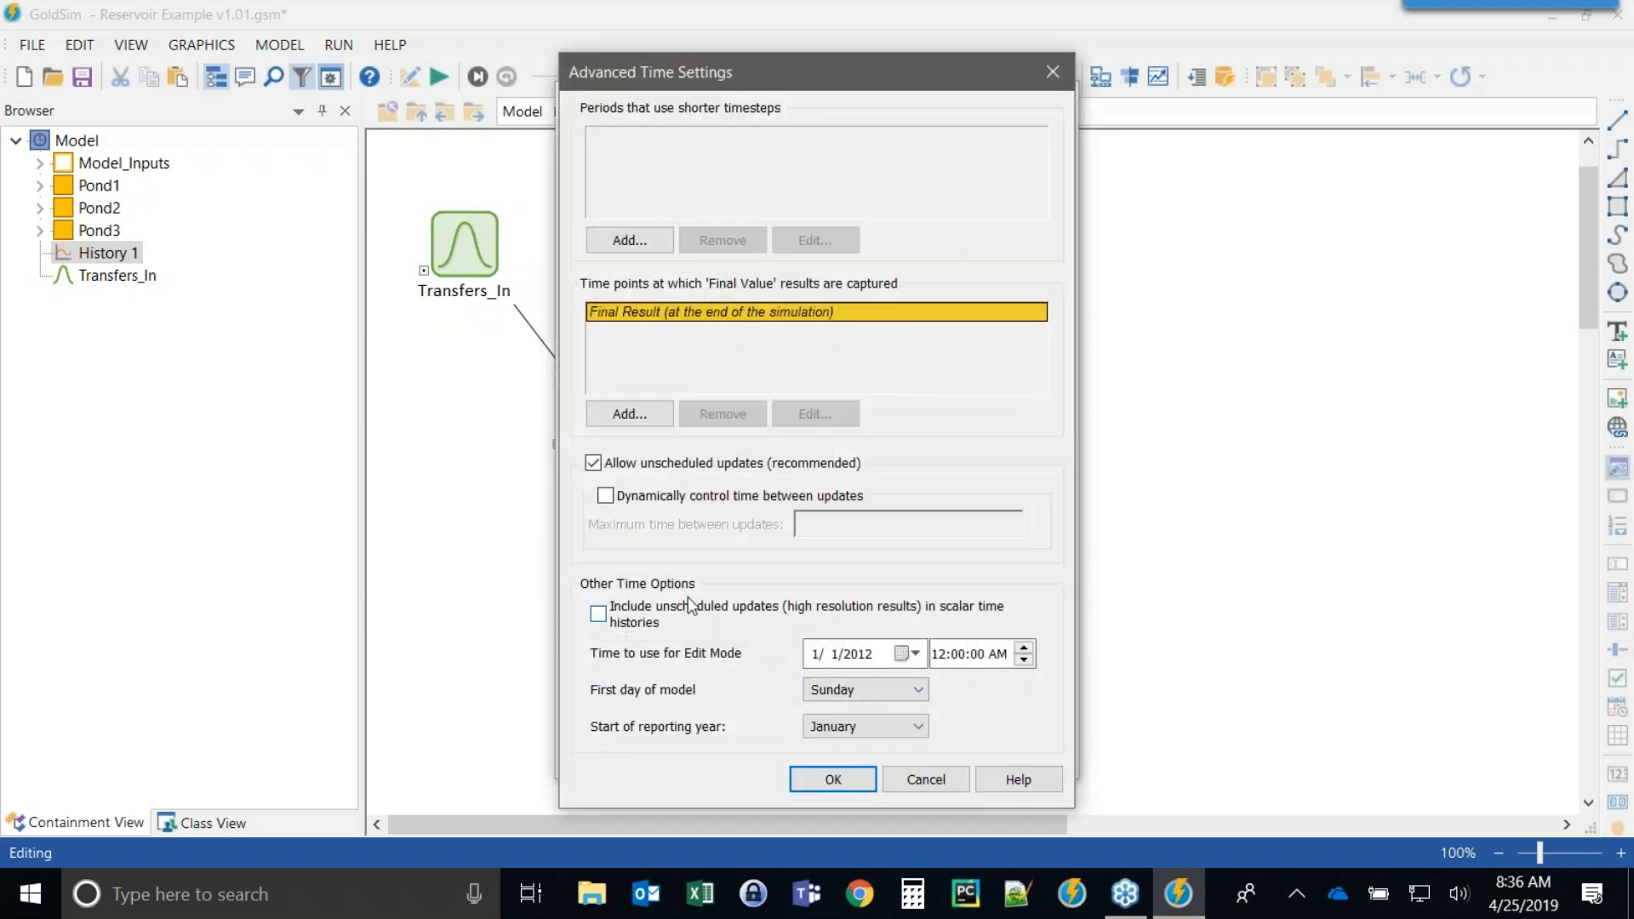
click(598, 616)
click(830, 777)
click(822, 766)
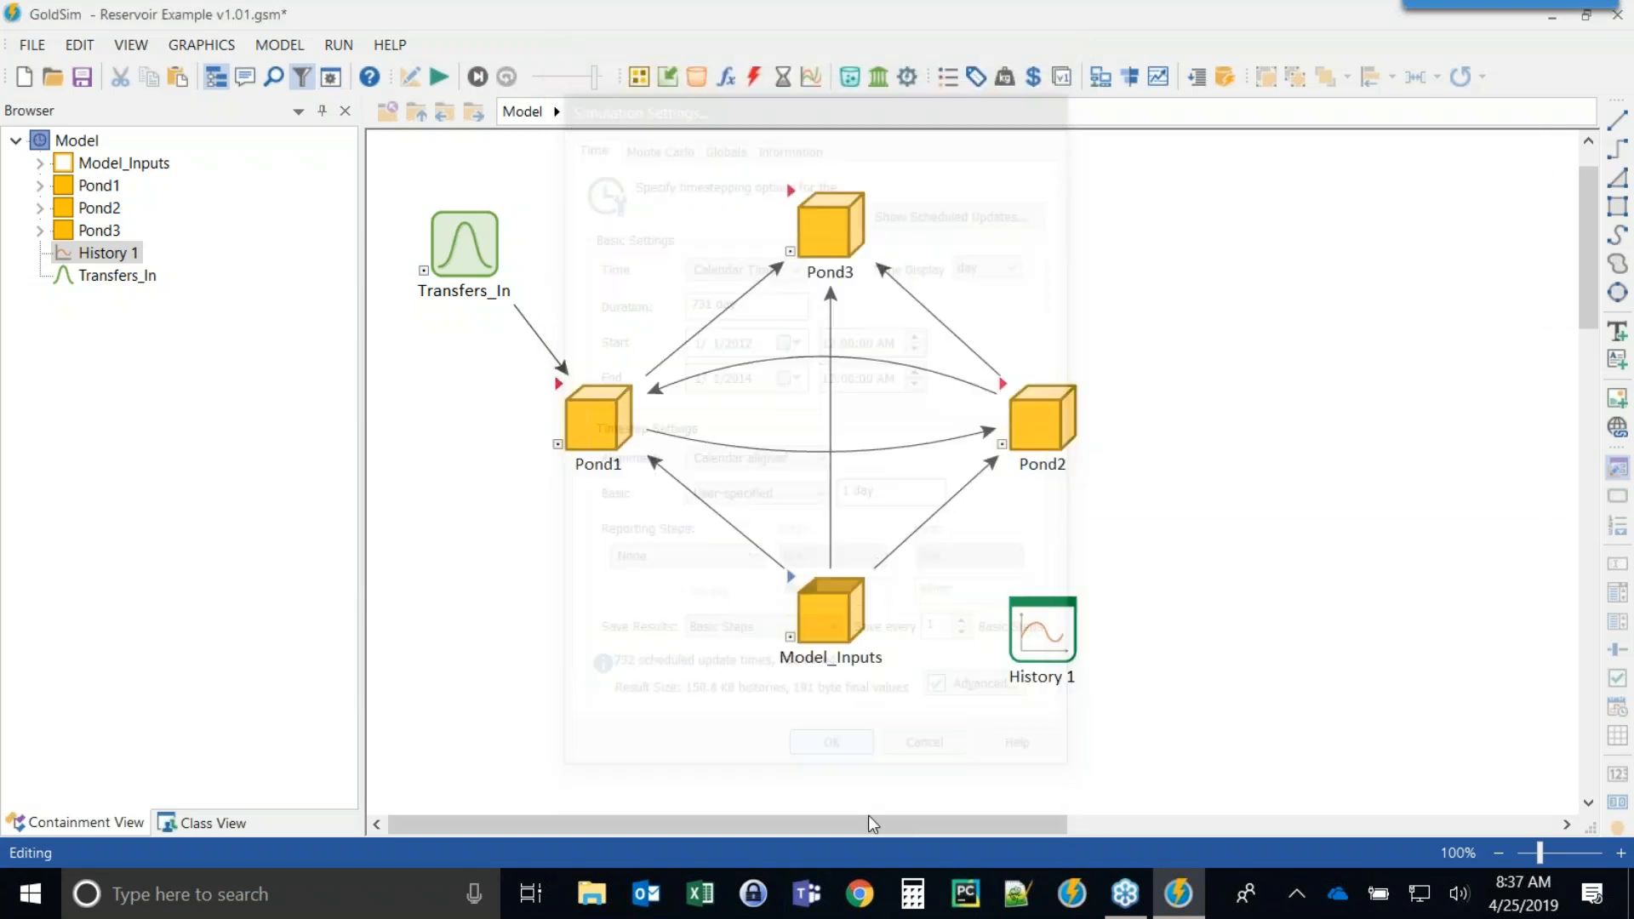
Rerun the simulation, decline the run log, and reopen the History 1 chart.
click(436, 79)
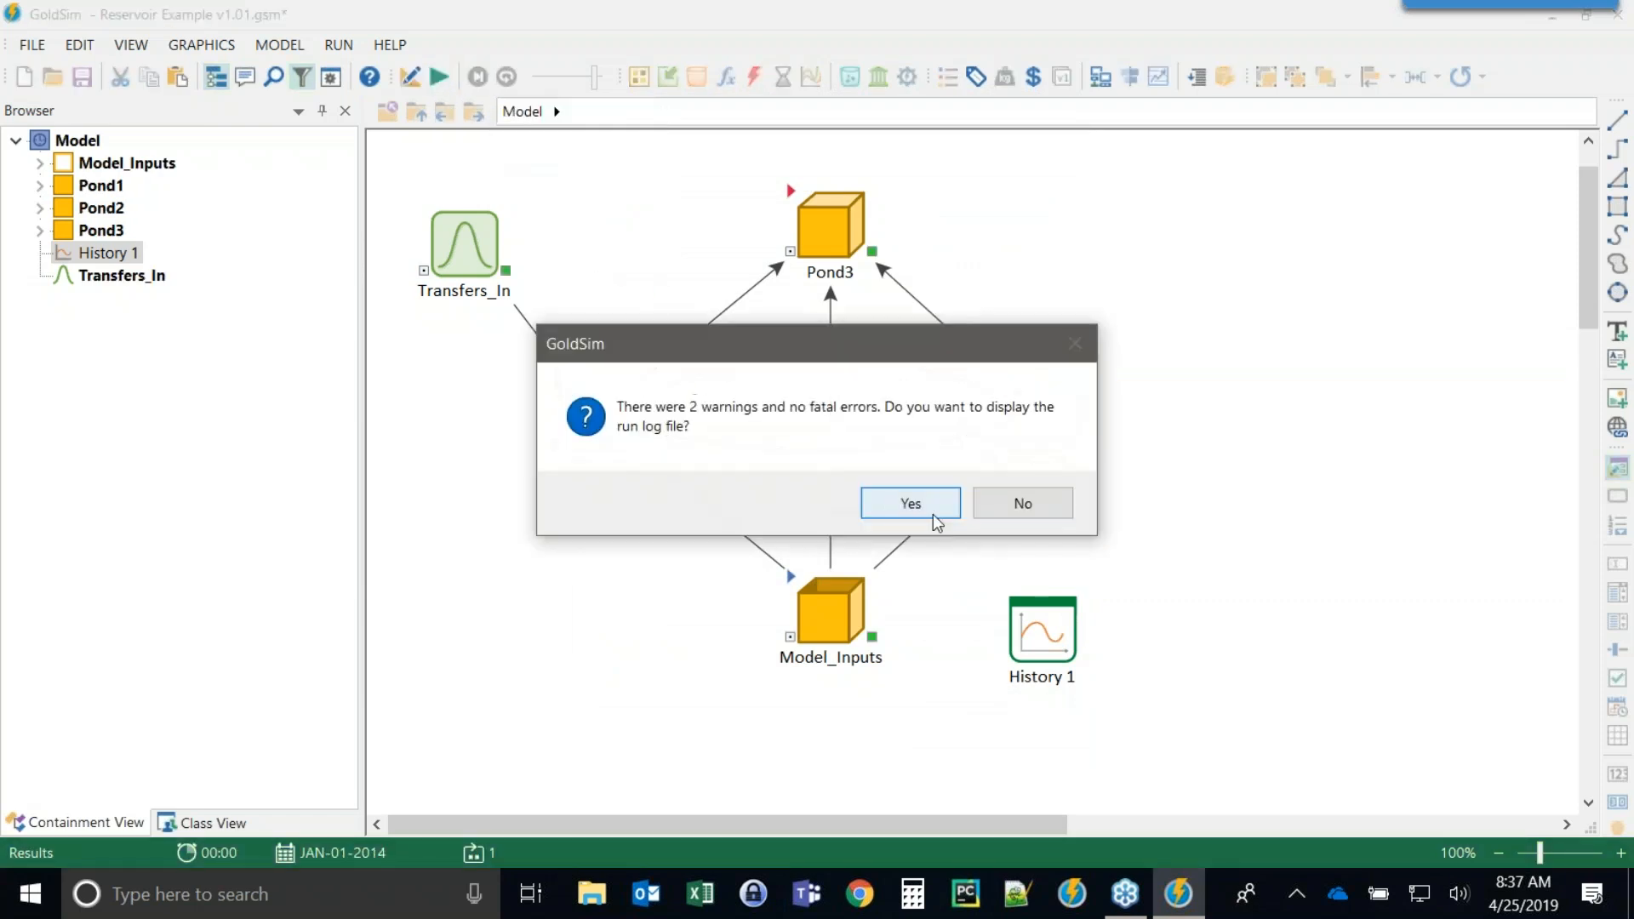
click(1004, 504)
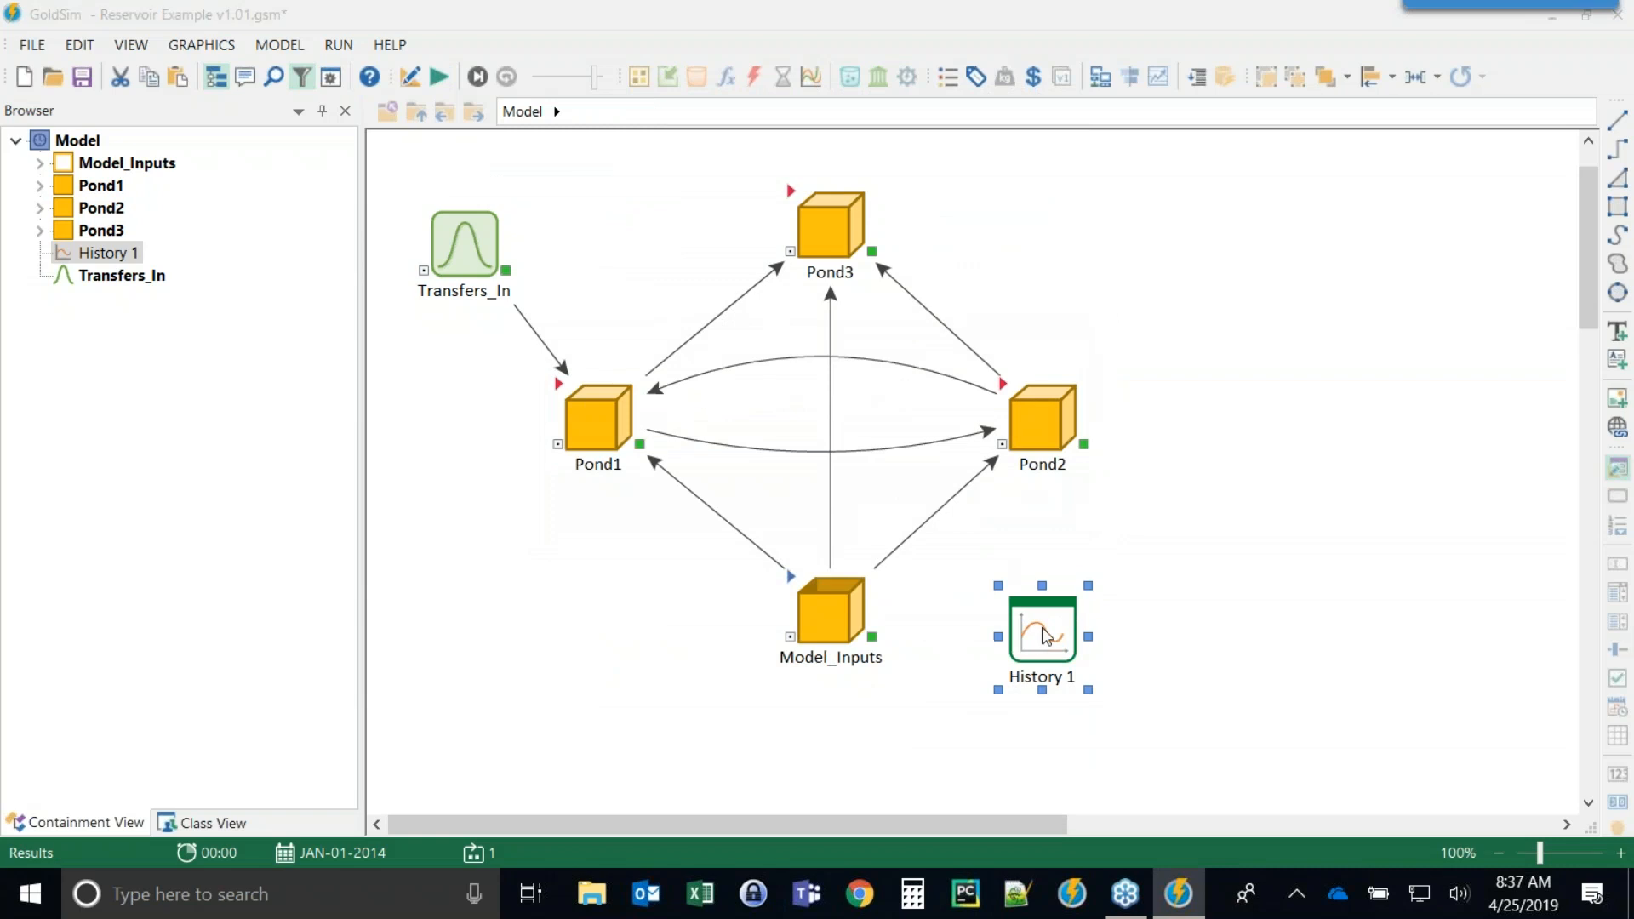
double_click(1046, 637)
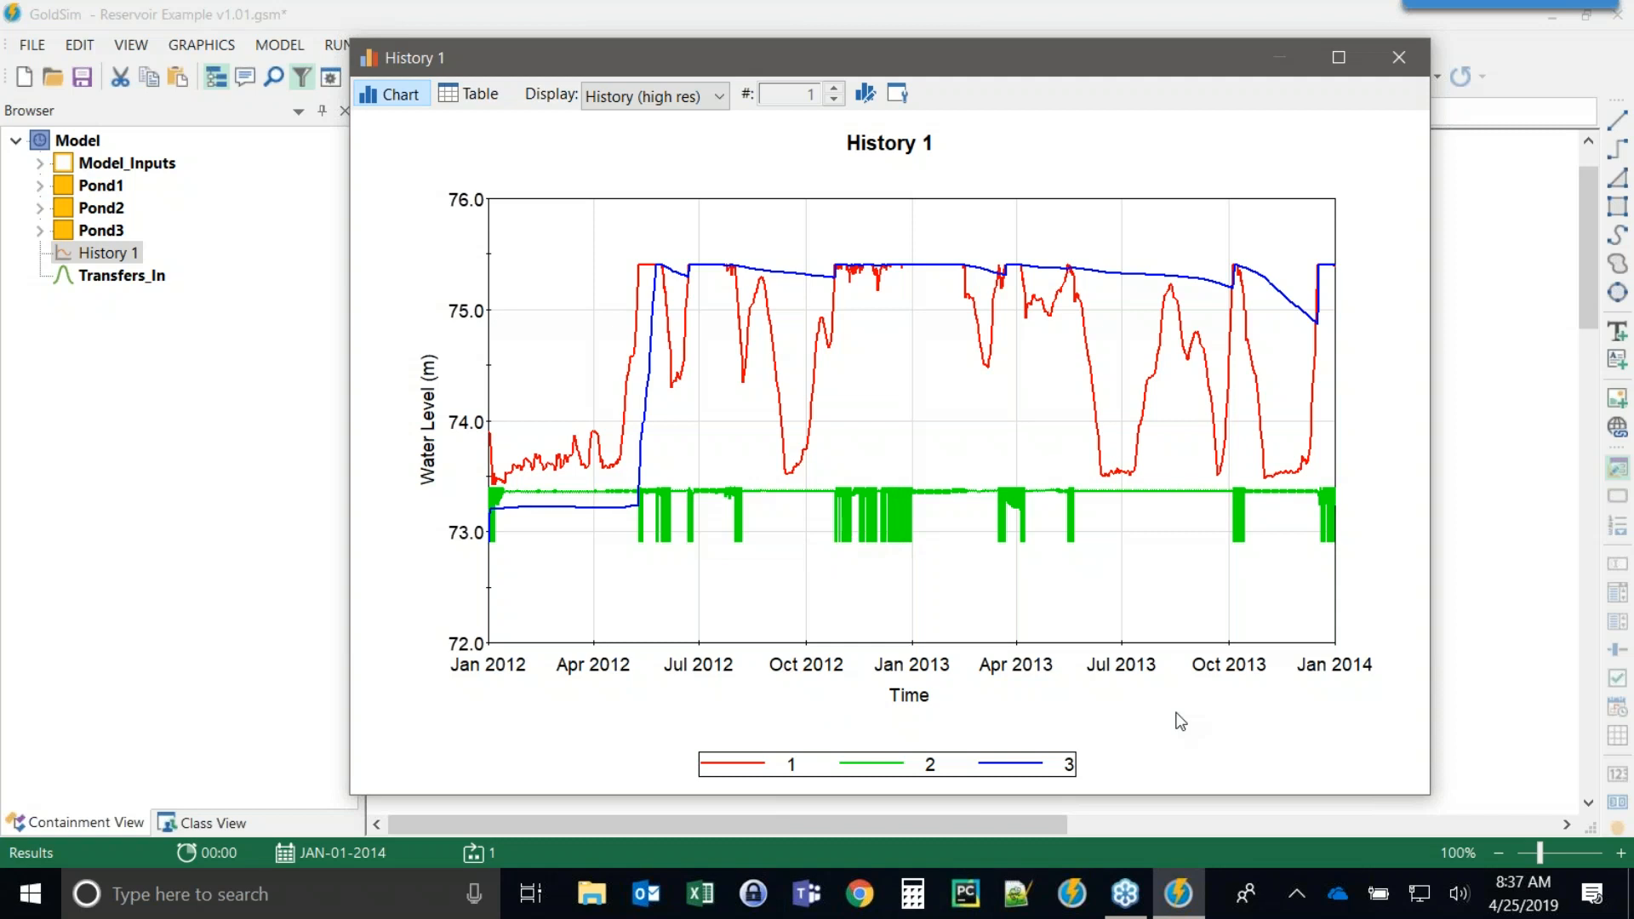
Zoom repeatedly into the chart to examine the high-resolution Pond2 water level fluctuations.
drag(827, 249, 937, 679)
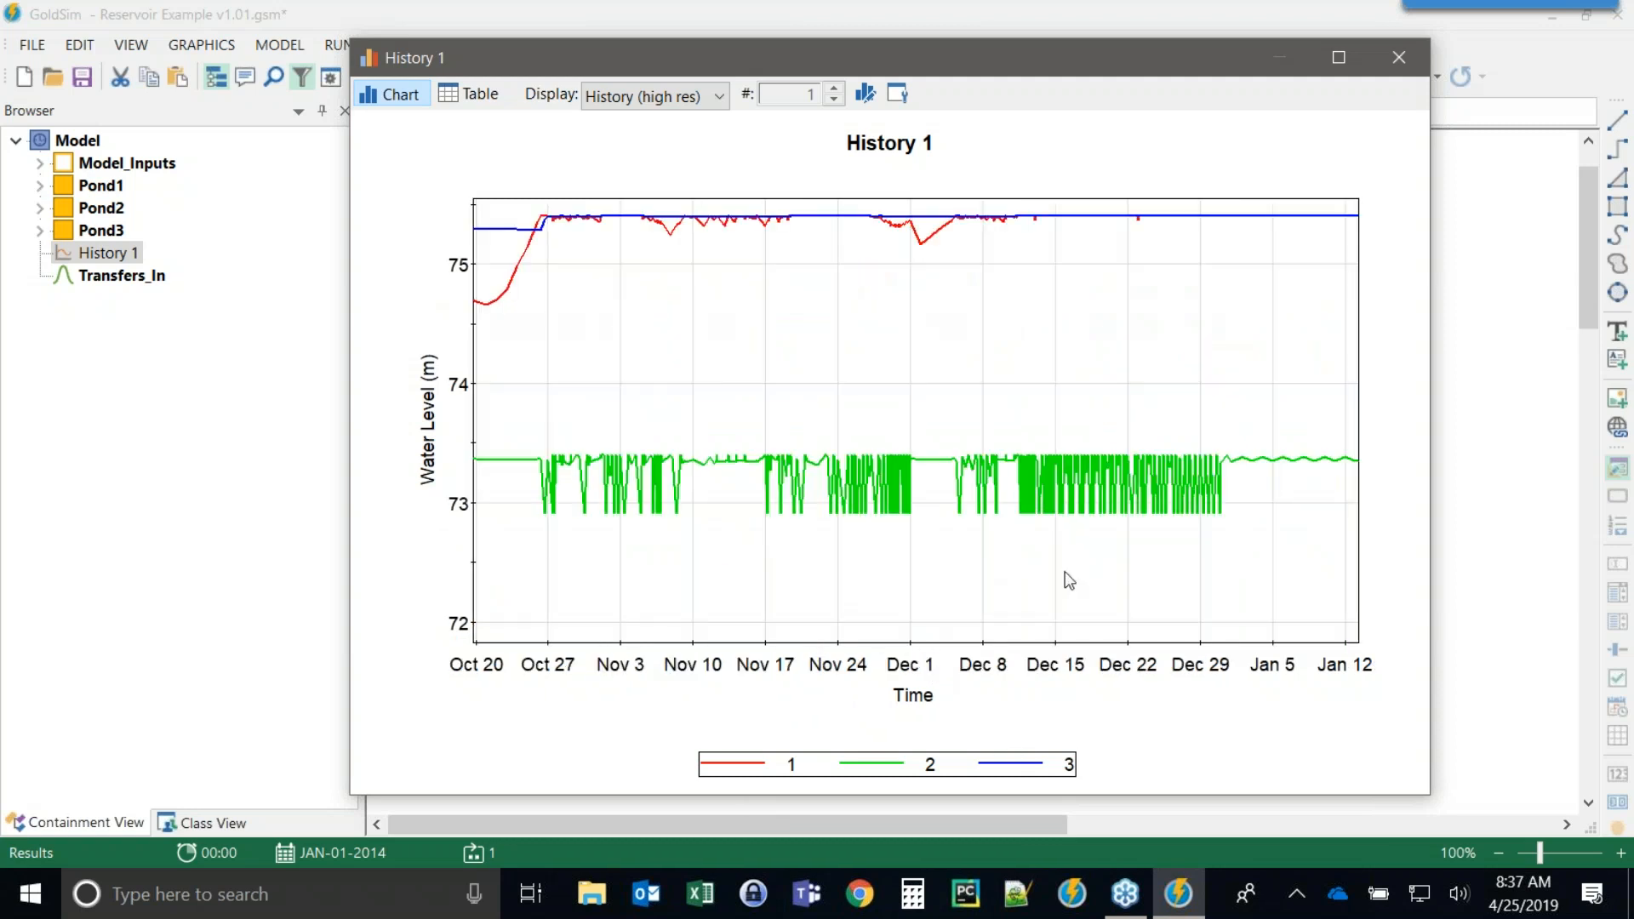
drag(895, 195, 1068, 693)
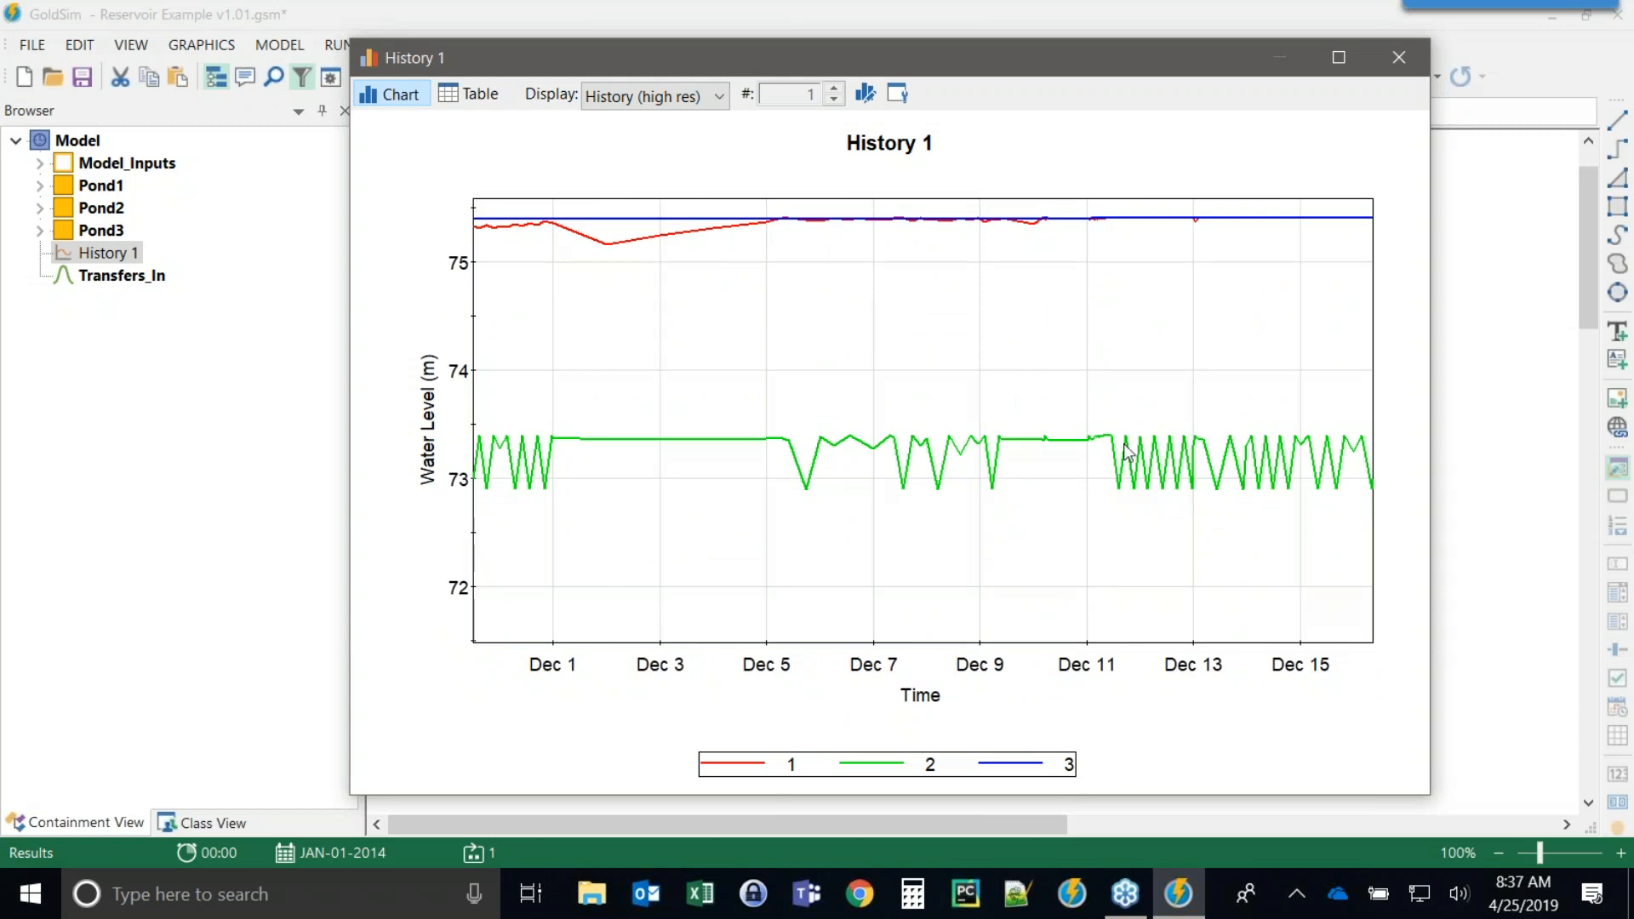
drag(1079, 204, 1185, 521)
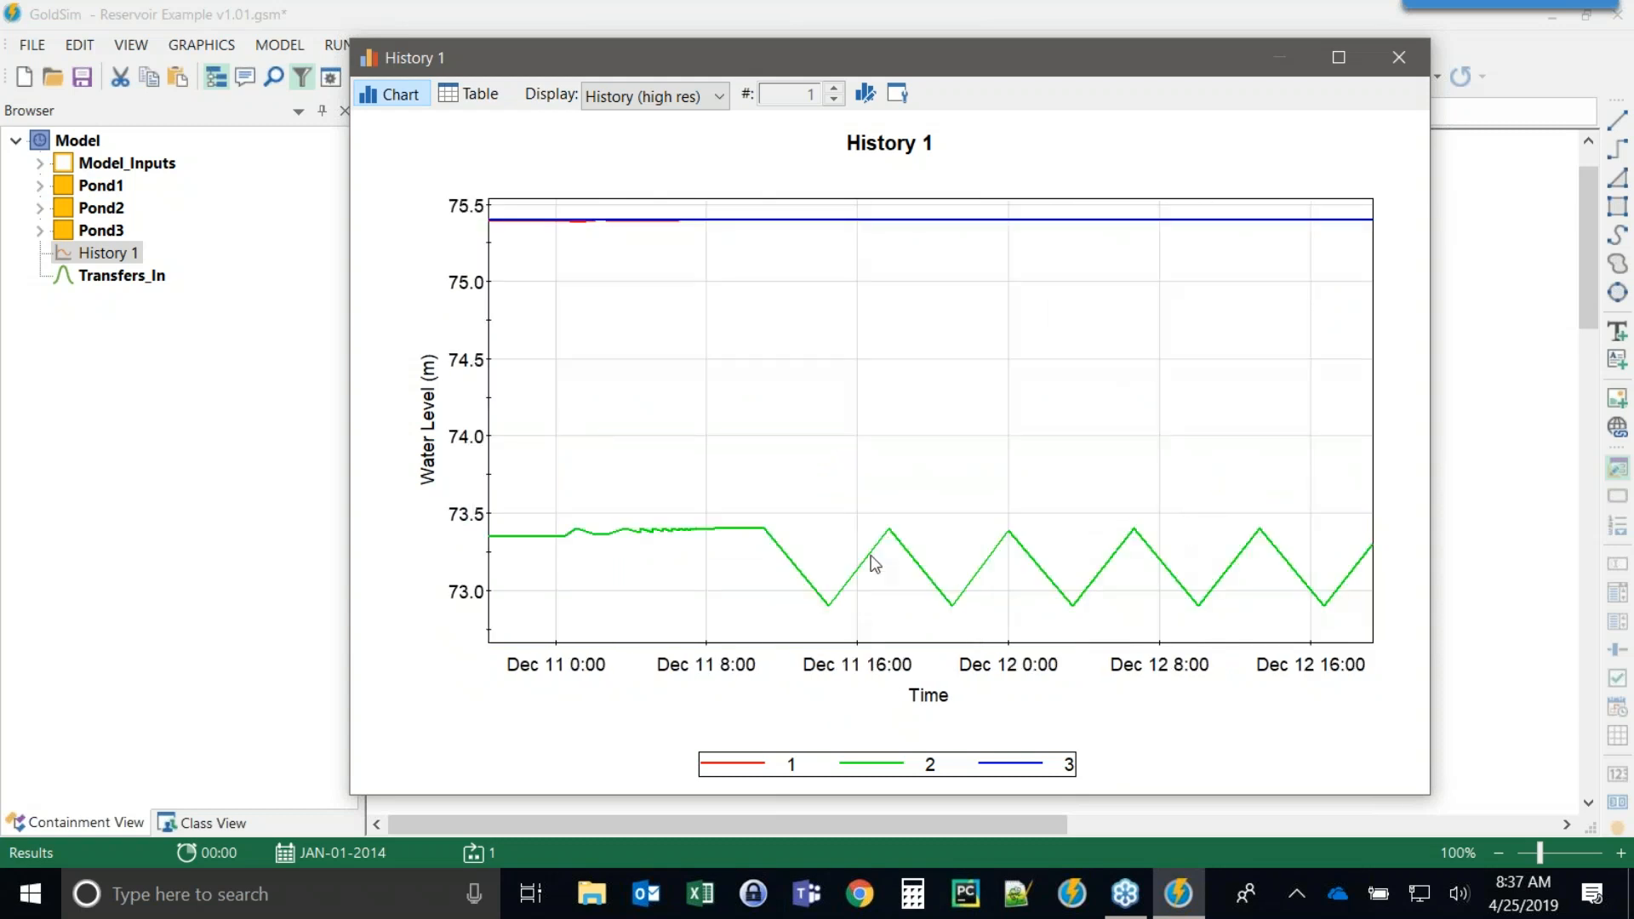
mouse_move(830, 606)
mouse_move(888, 534)
Inspect the high-resolution values in table view, widening the time column, then close the result window.
click(471, 95)
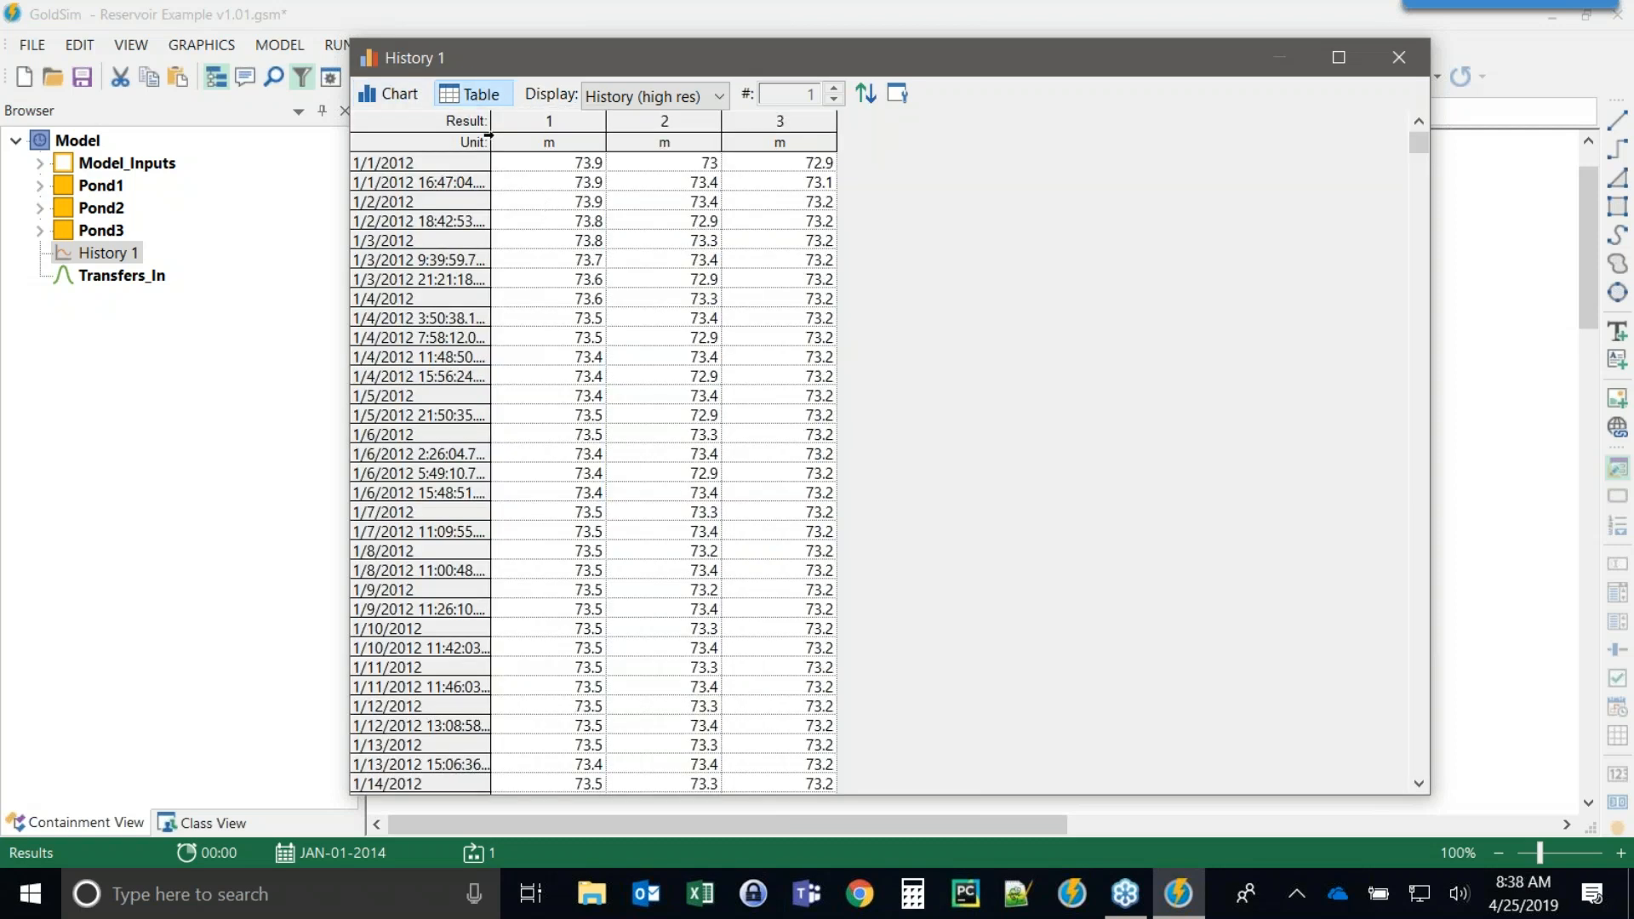
drag(491, 119, 606, 116)
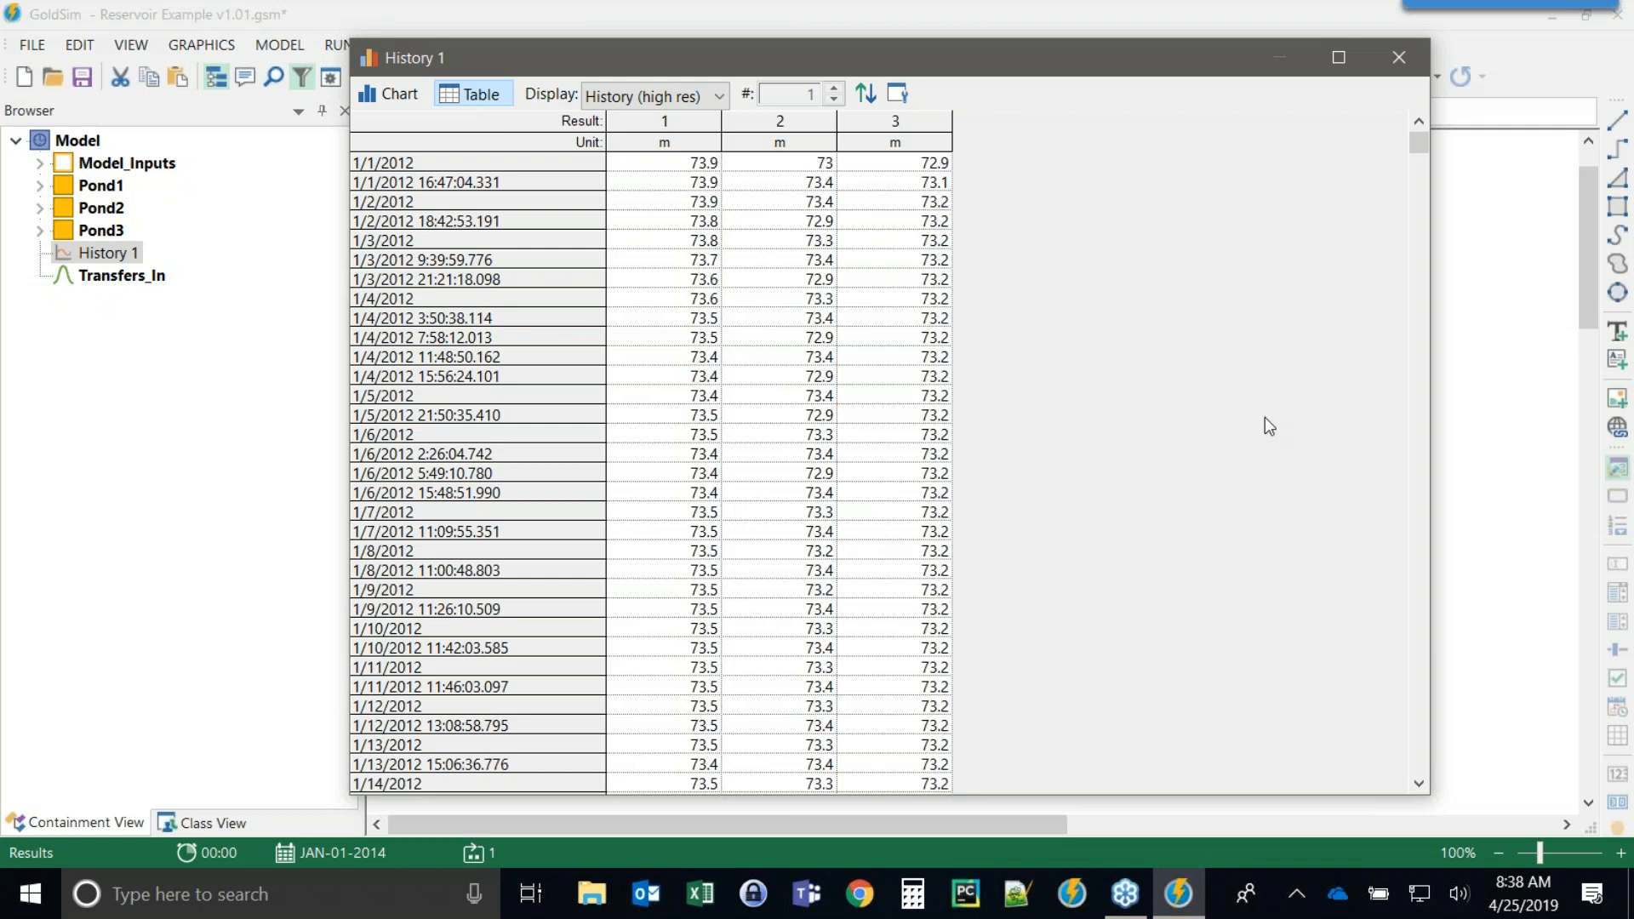
drag(1422, 142, 1422, 213)
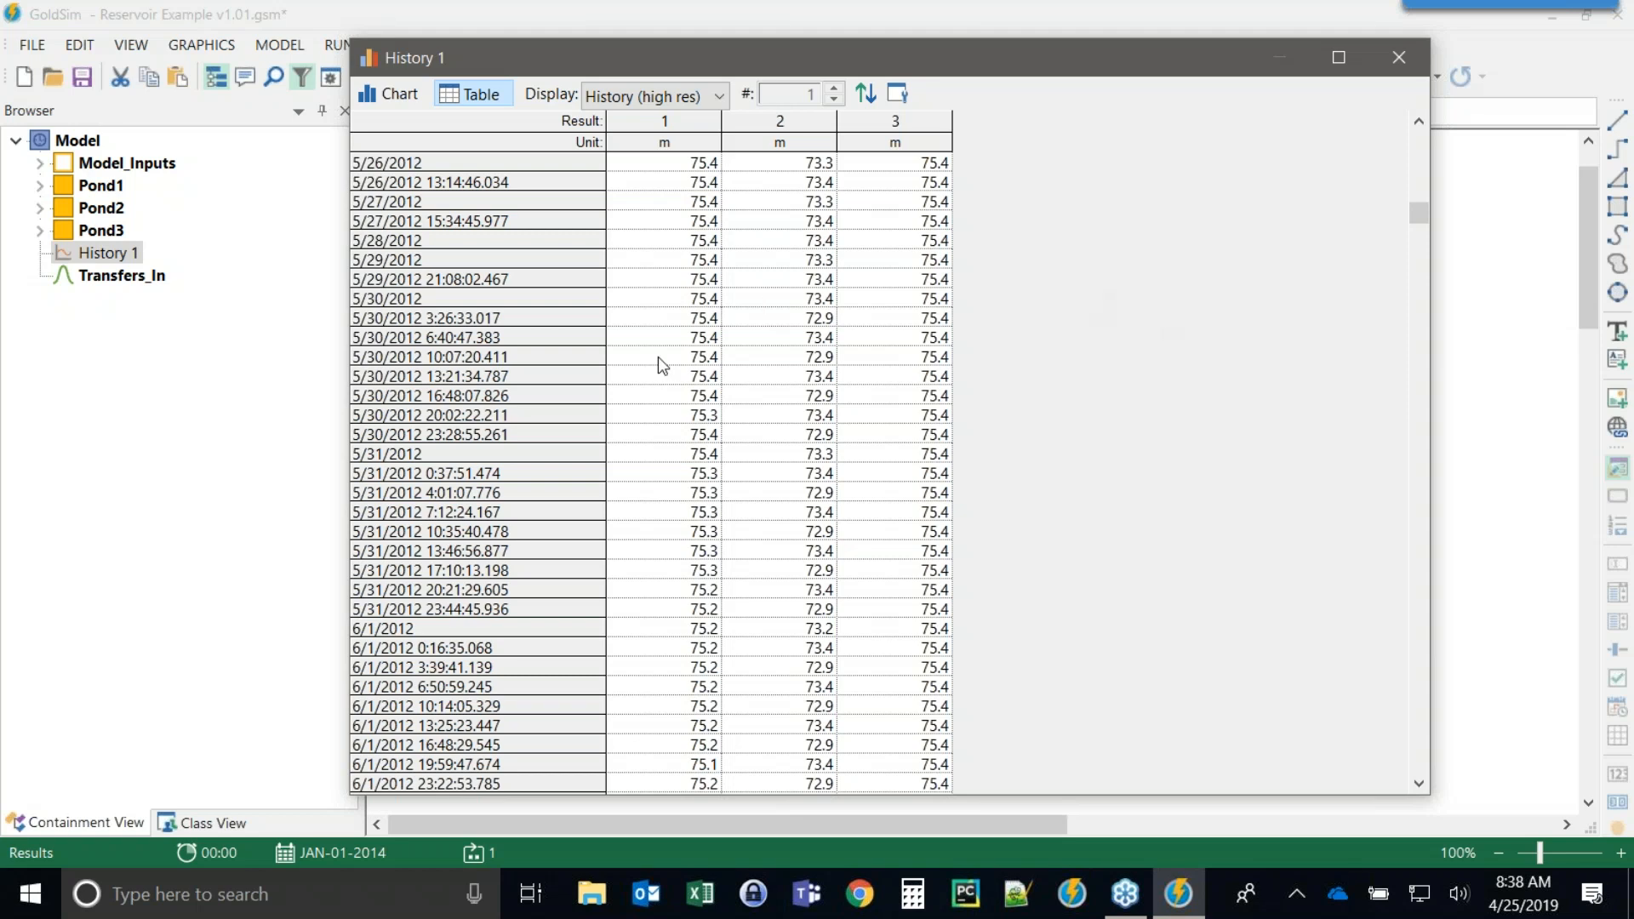
click(376, 95)
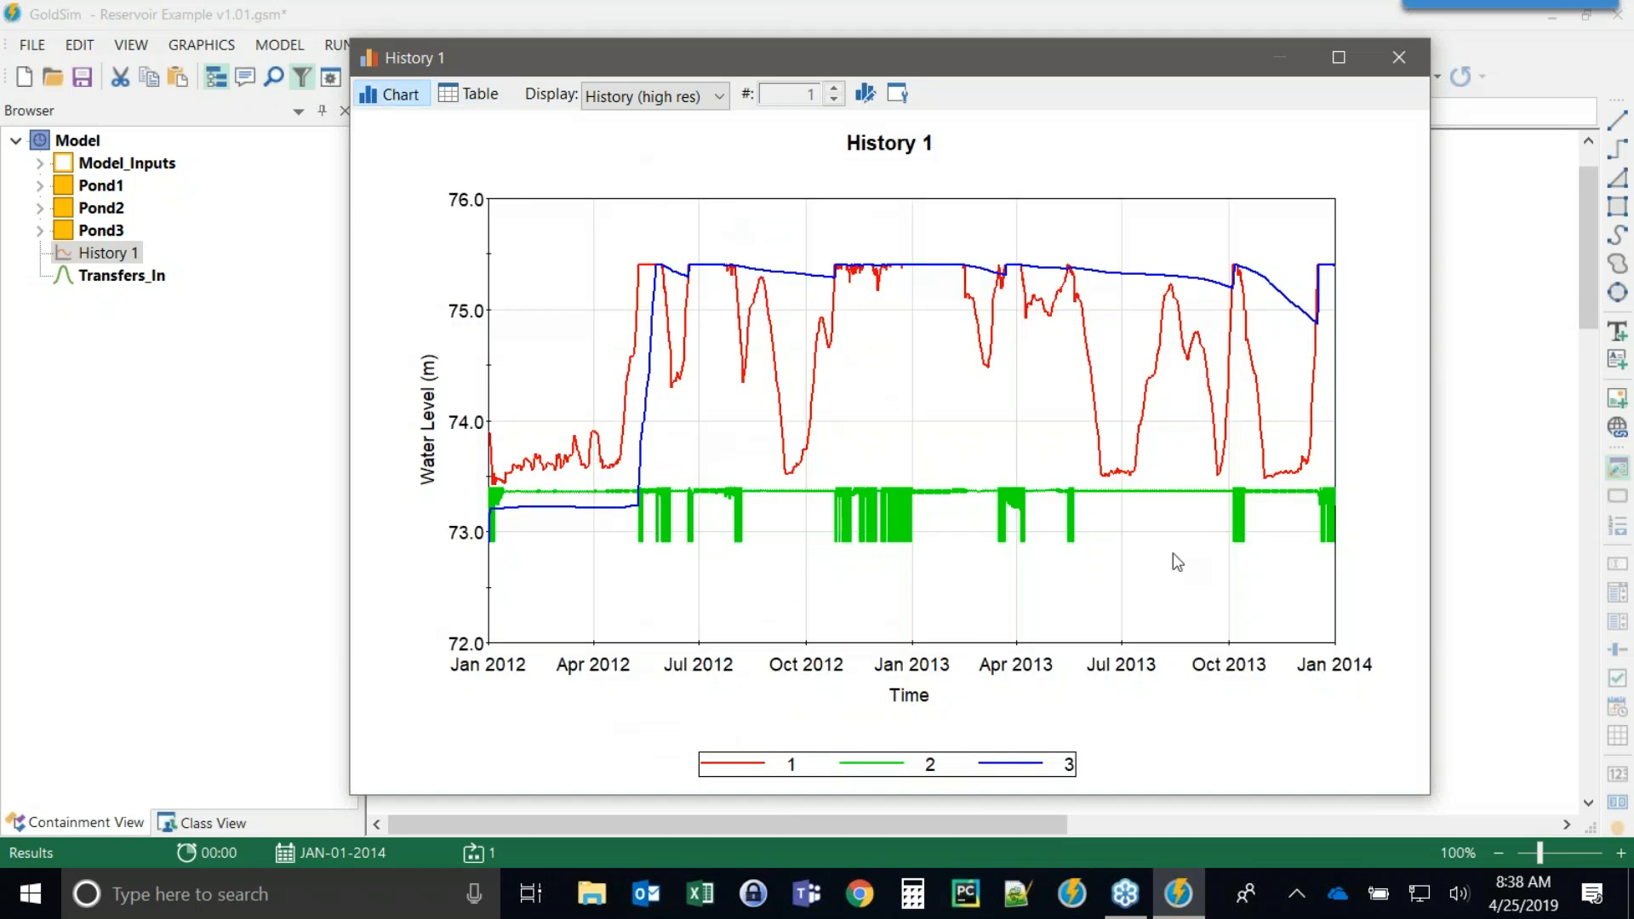
click(1396, 58)
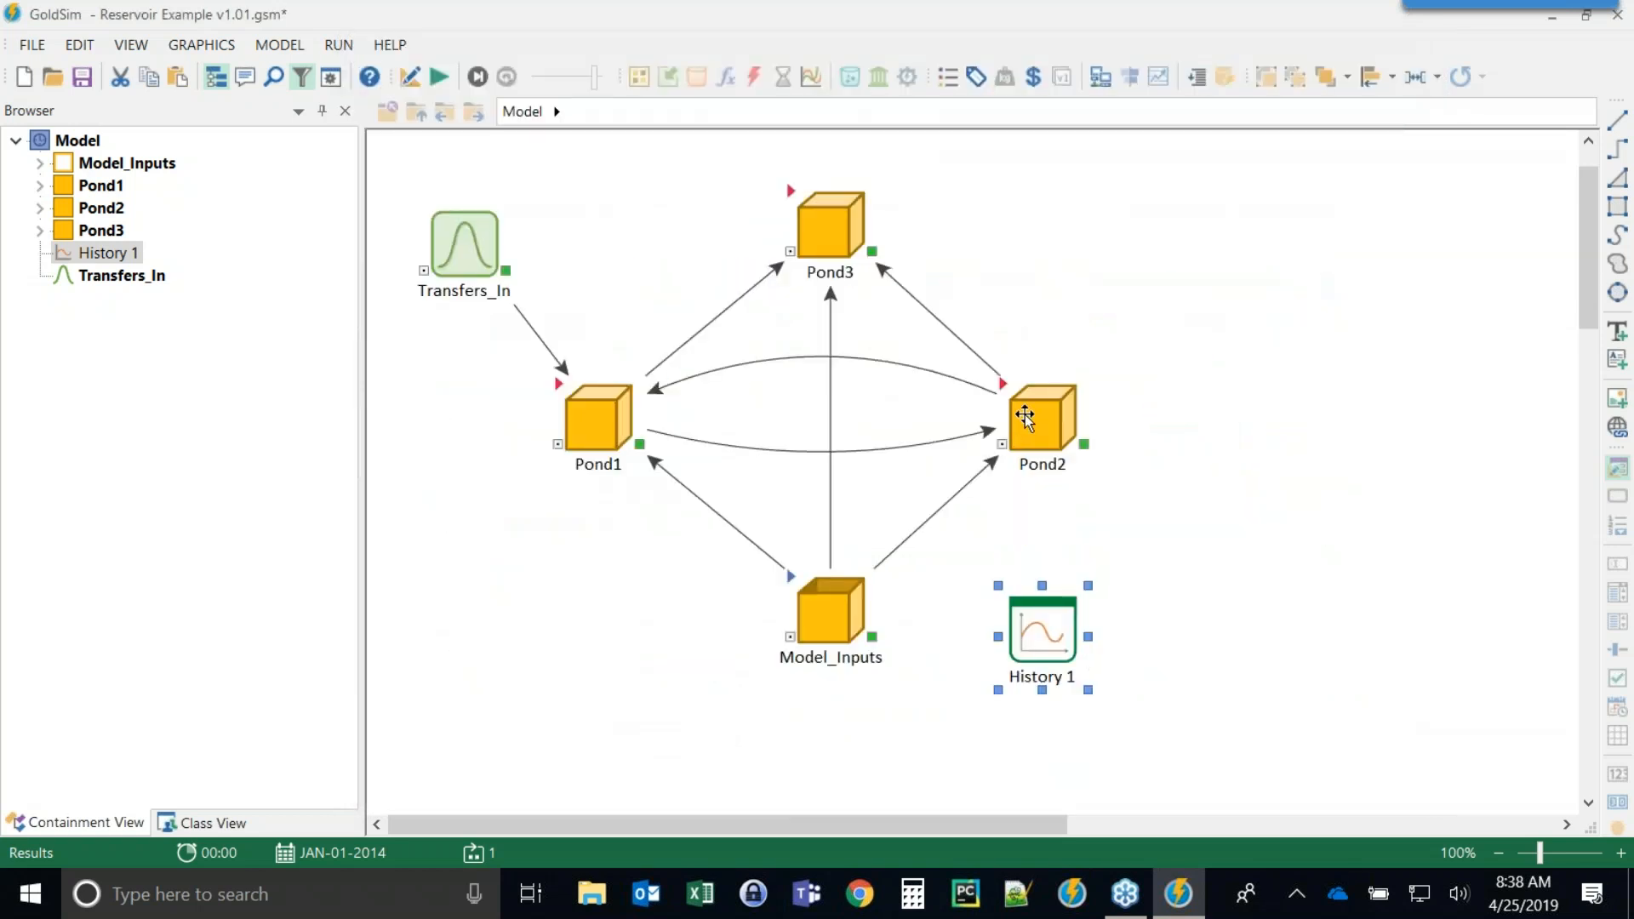
Open Pond1 and view the time history of Water_Supplies' output to Pond2.
double_click(558, 393)
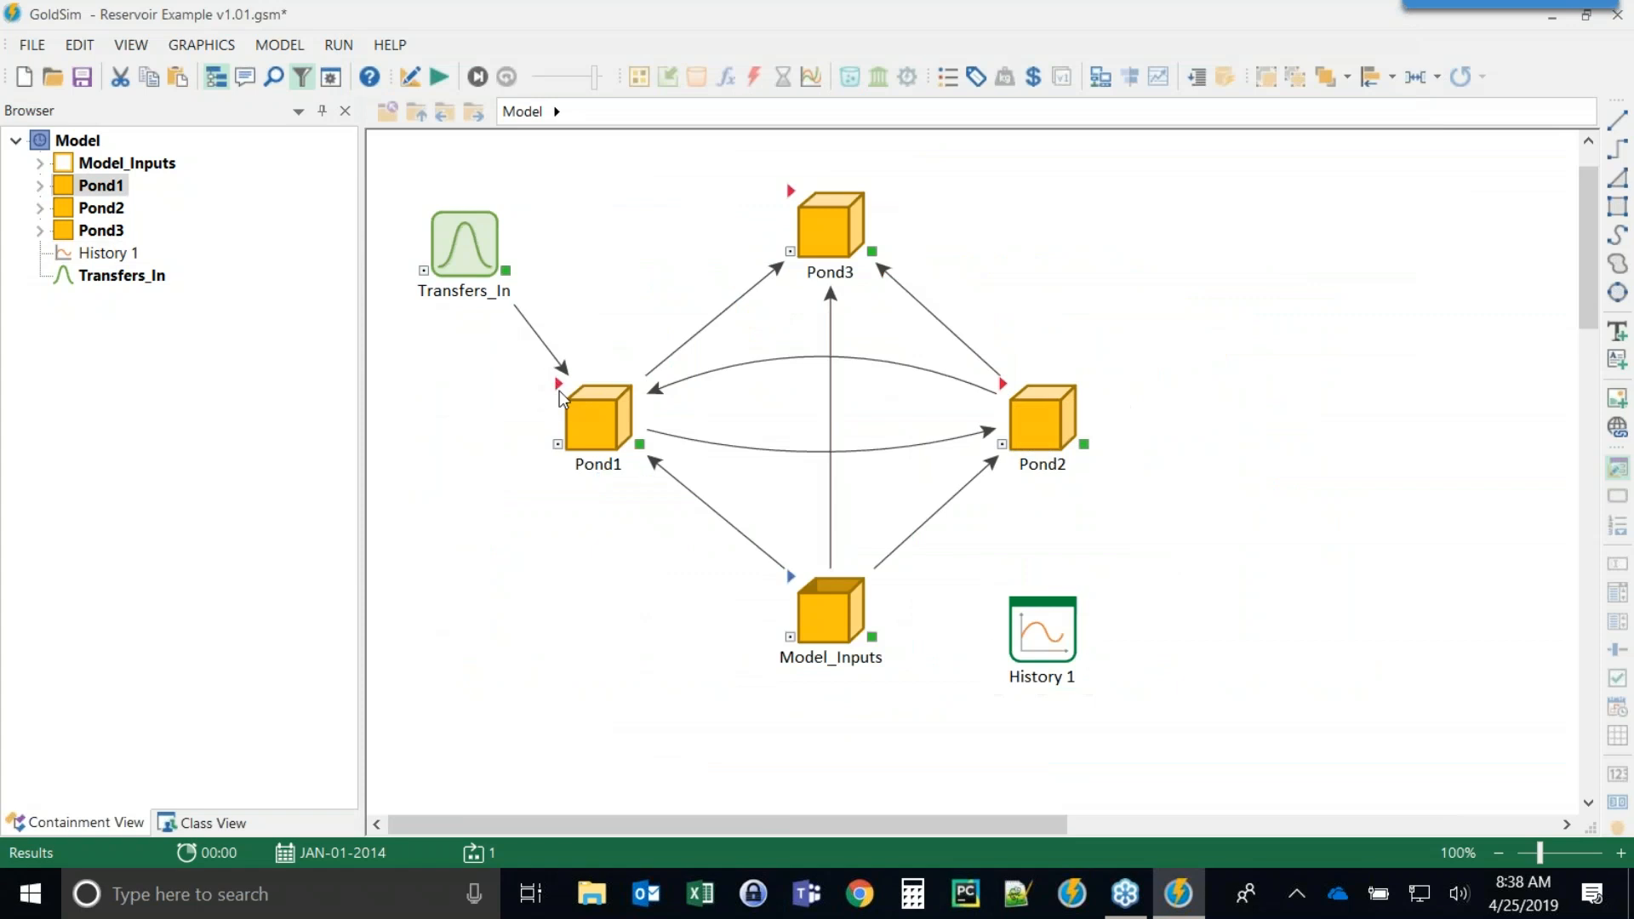
scroll(1040, 463, down, 5)
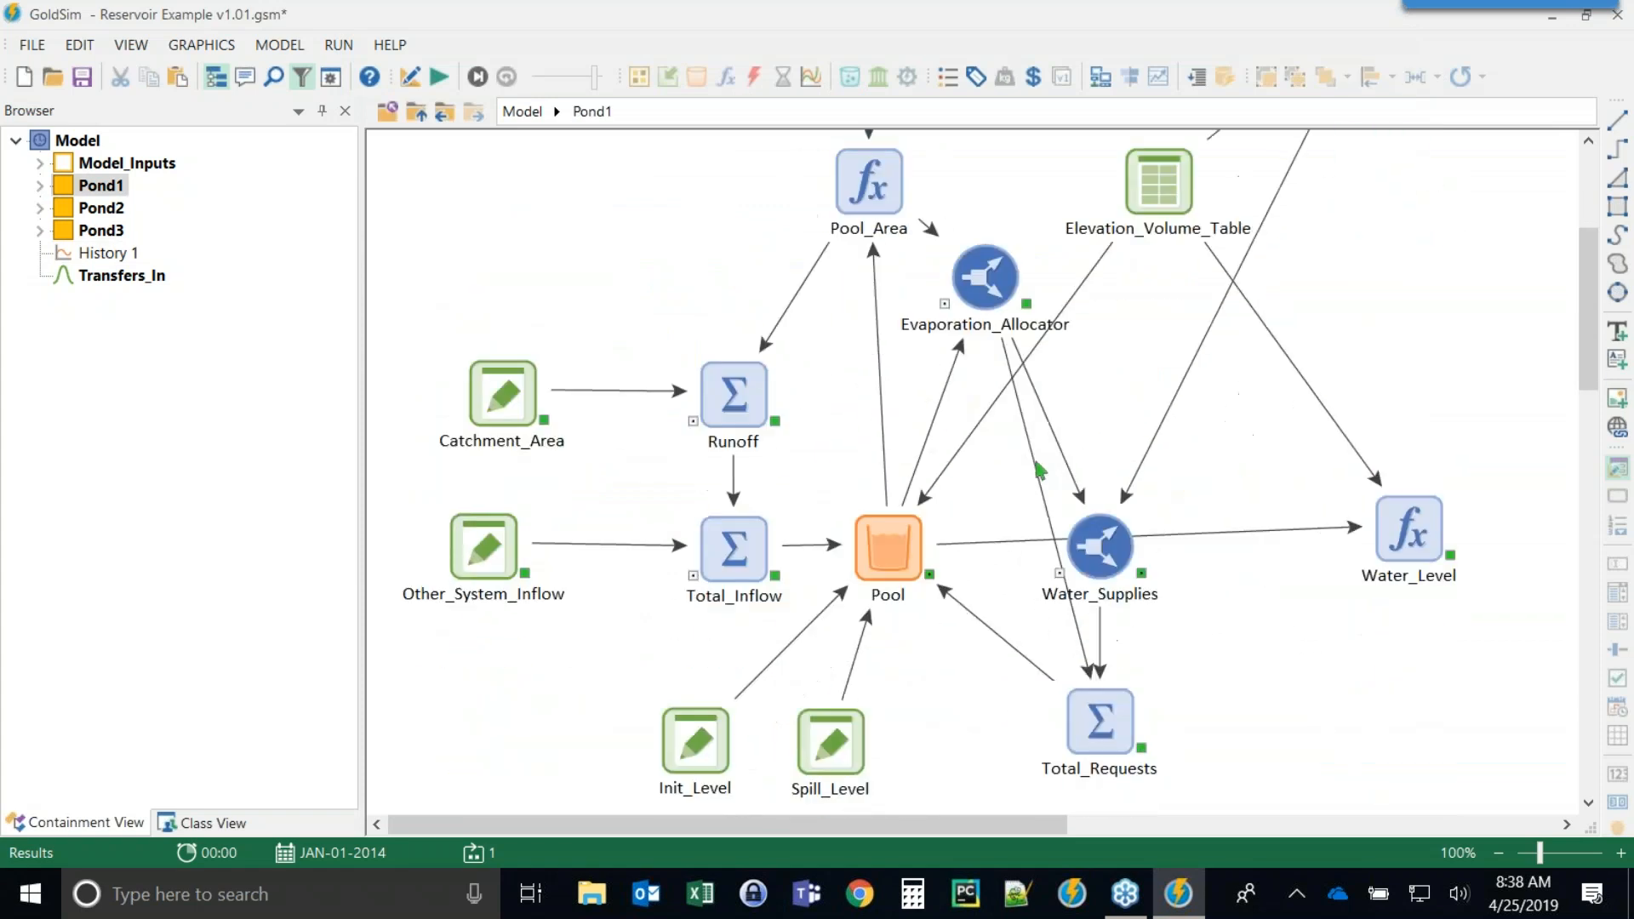
click(1141, 508)
right_click(1225, 564)
click(1285, 569)
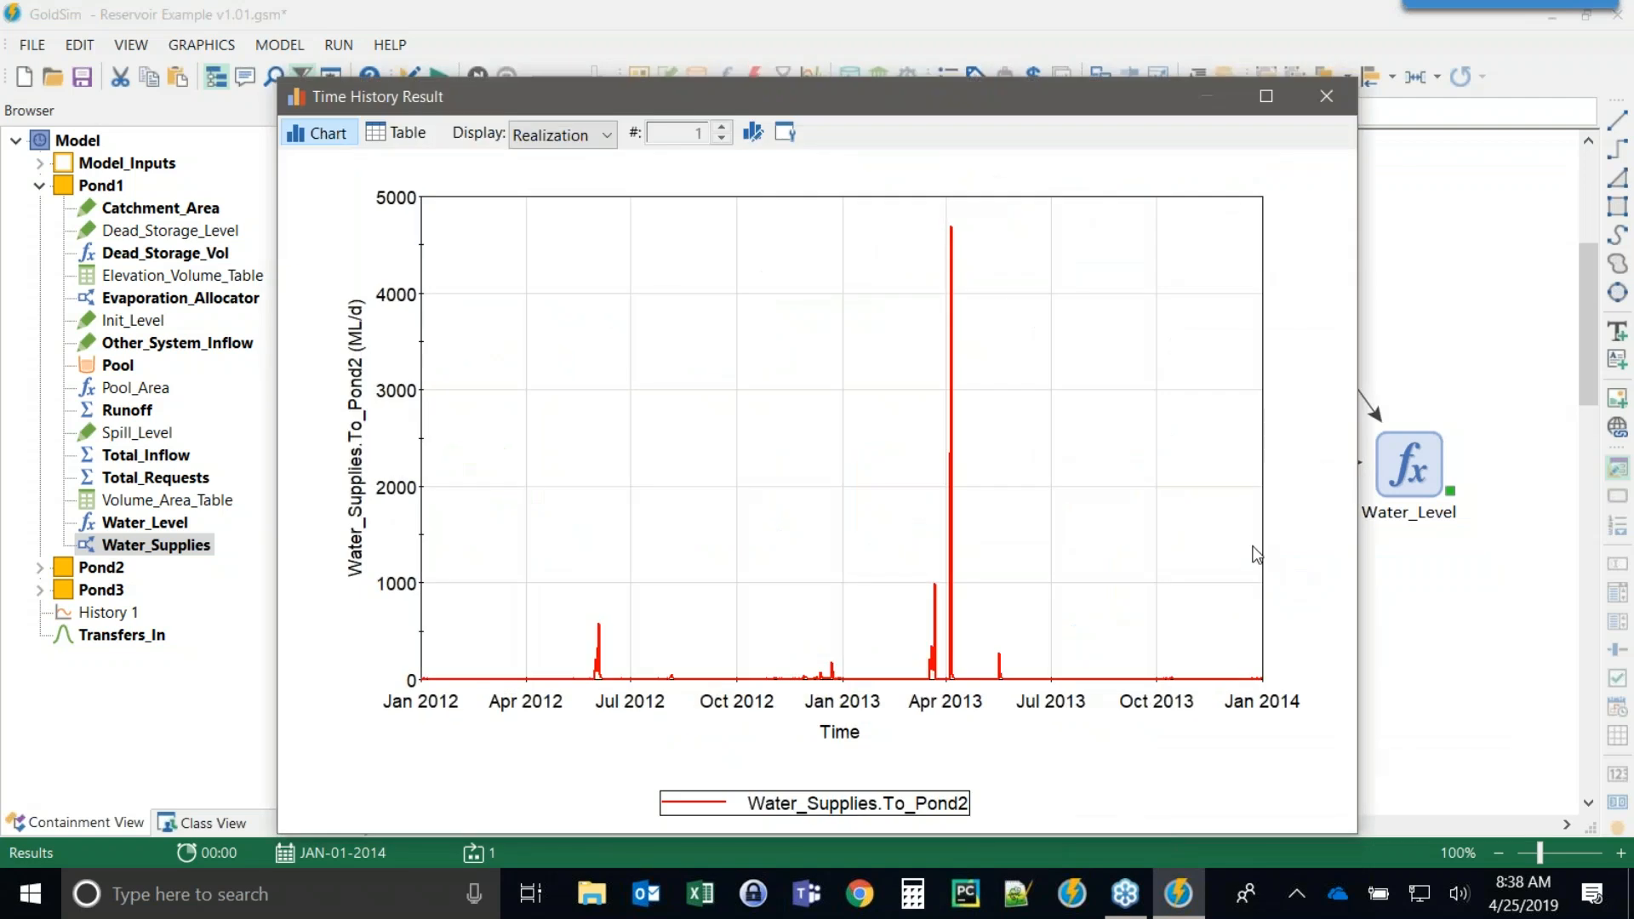
click(1326, 97)
Insert a Time History result element in Pond1 and add Water_Supplies.To_Pond2 as its result.
click(1217, 656)
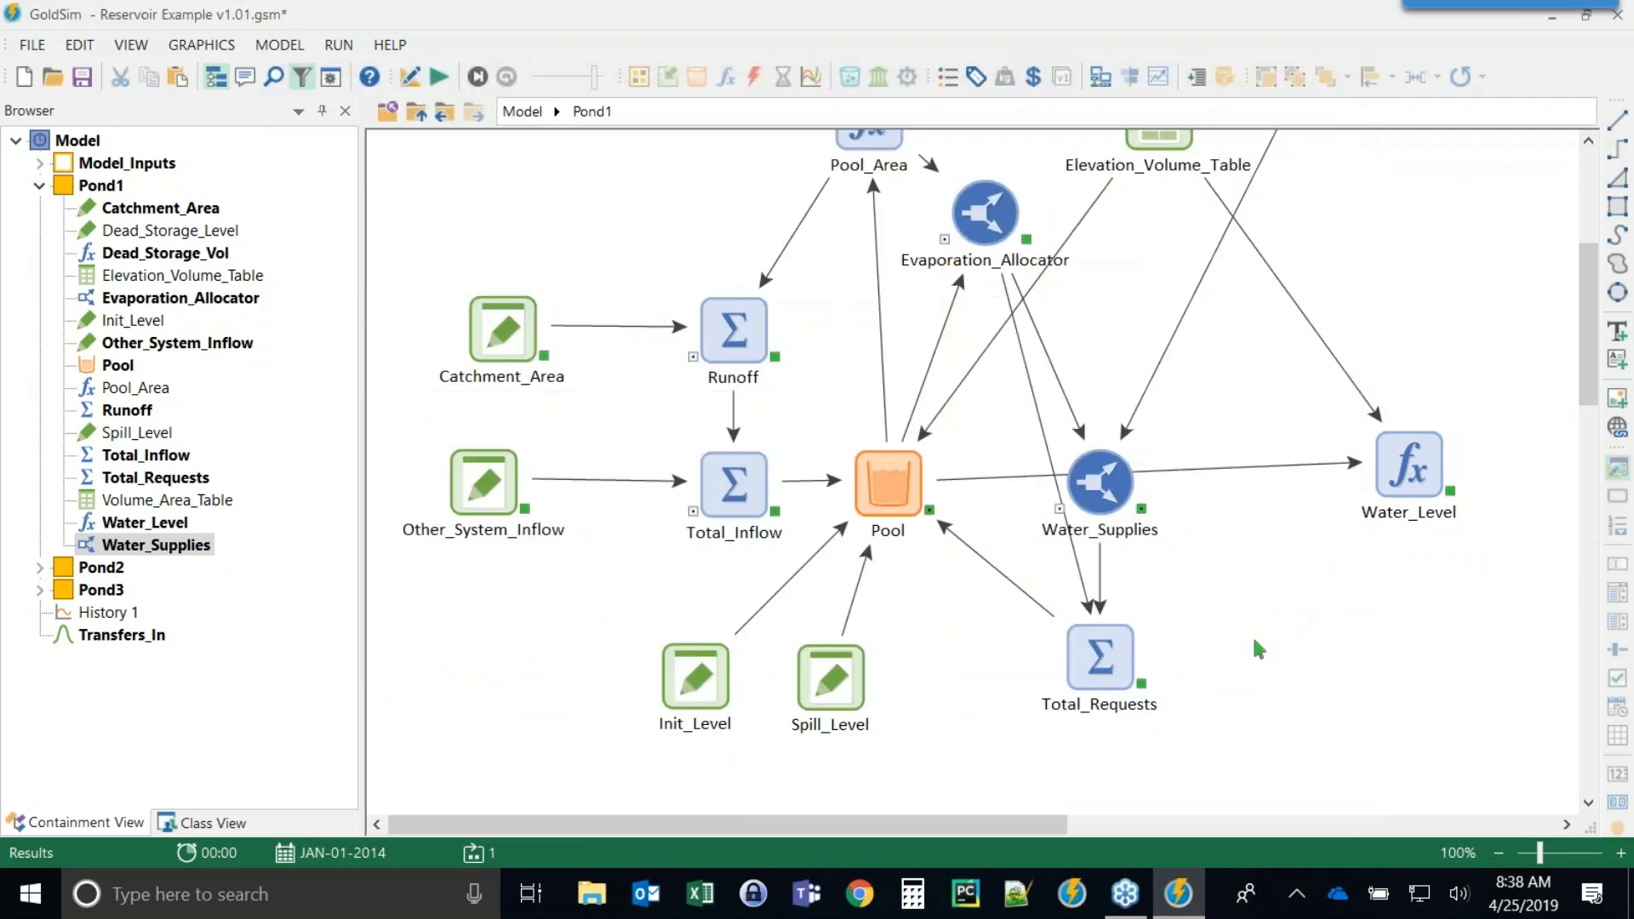
right_click(1202, 612)
mouse_move(1271, 630)
mouse_move(1498, 798)
click(1277, 711)
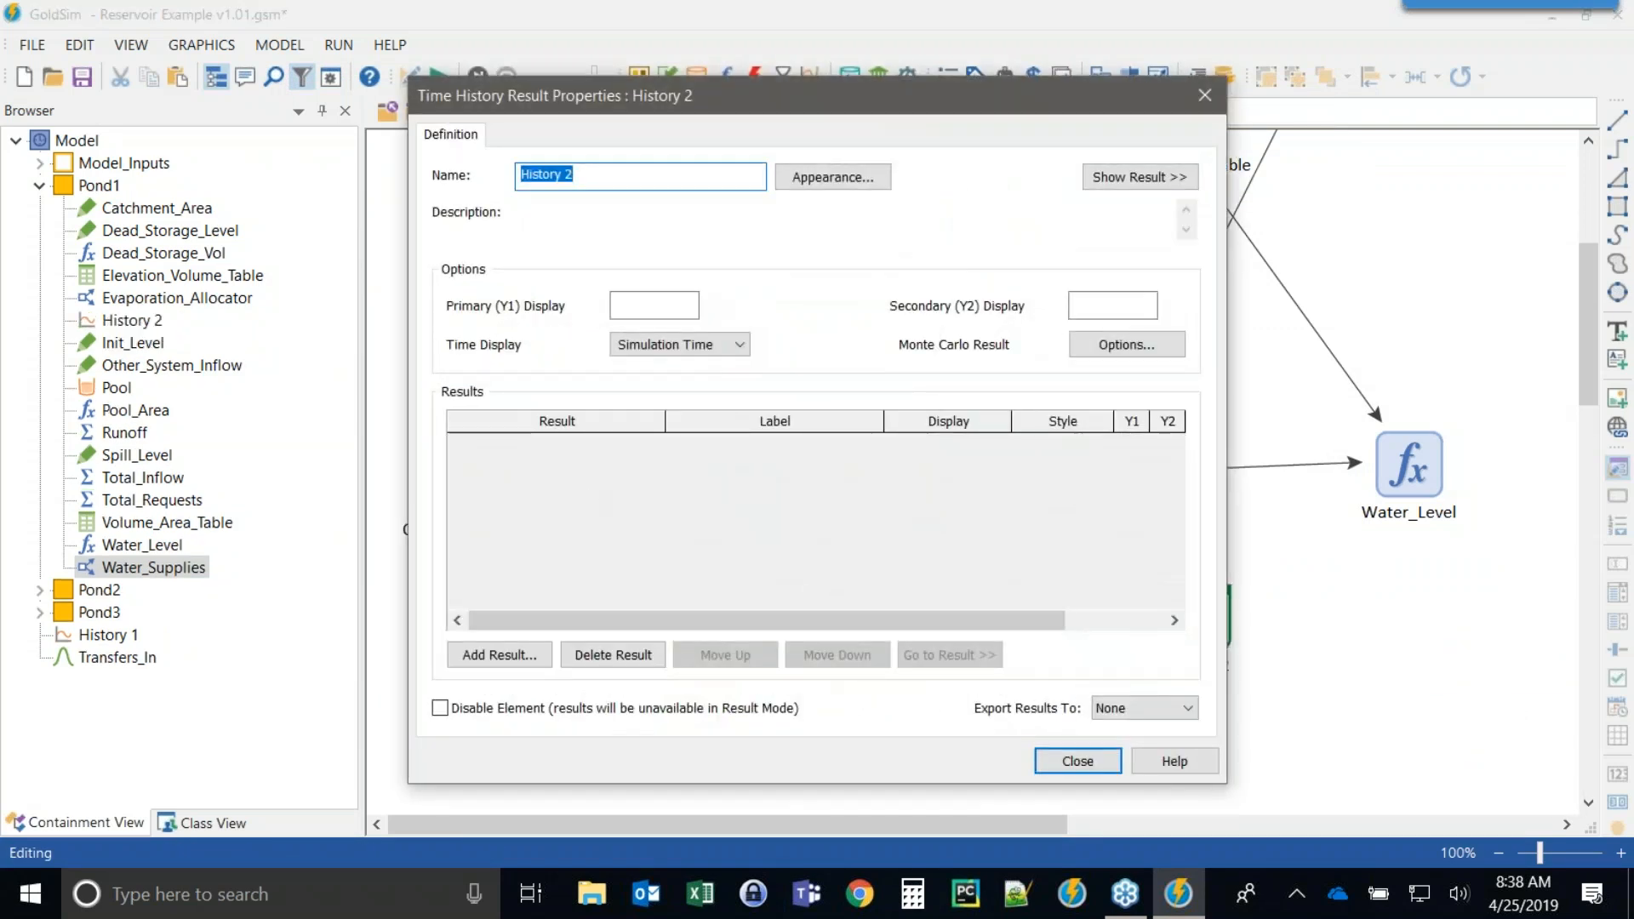
drag(662, 95, 348, 63)
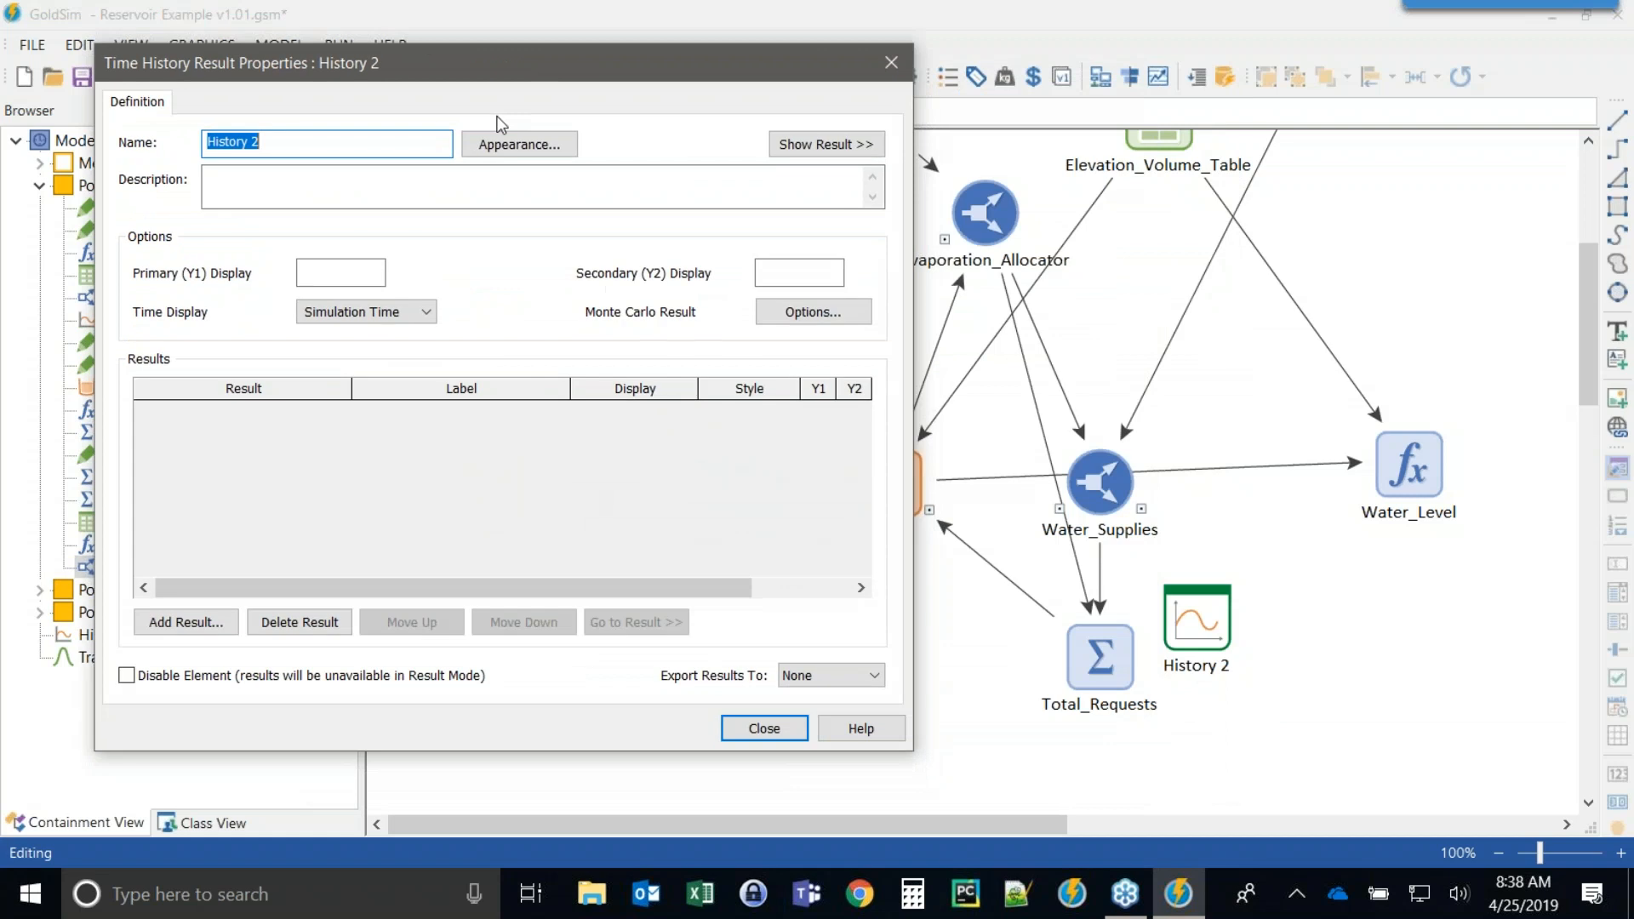
click(179, 619)
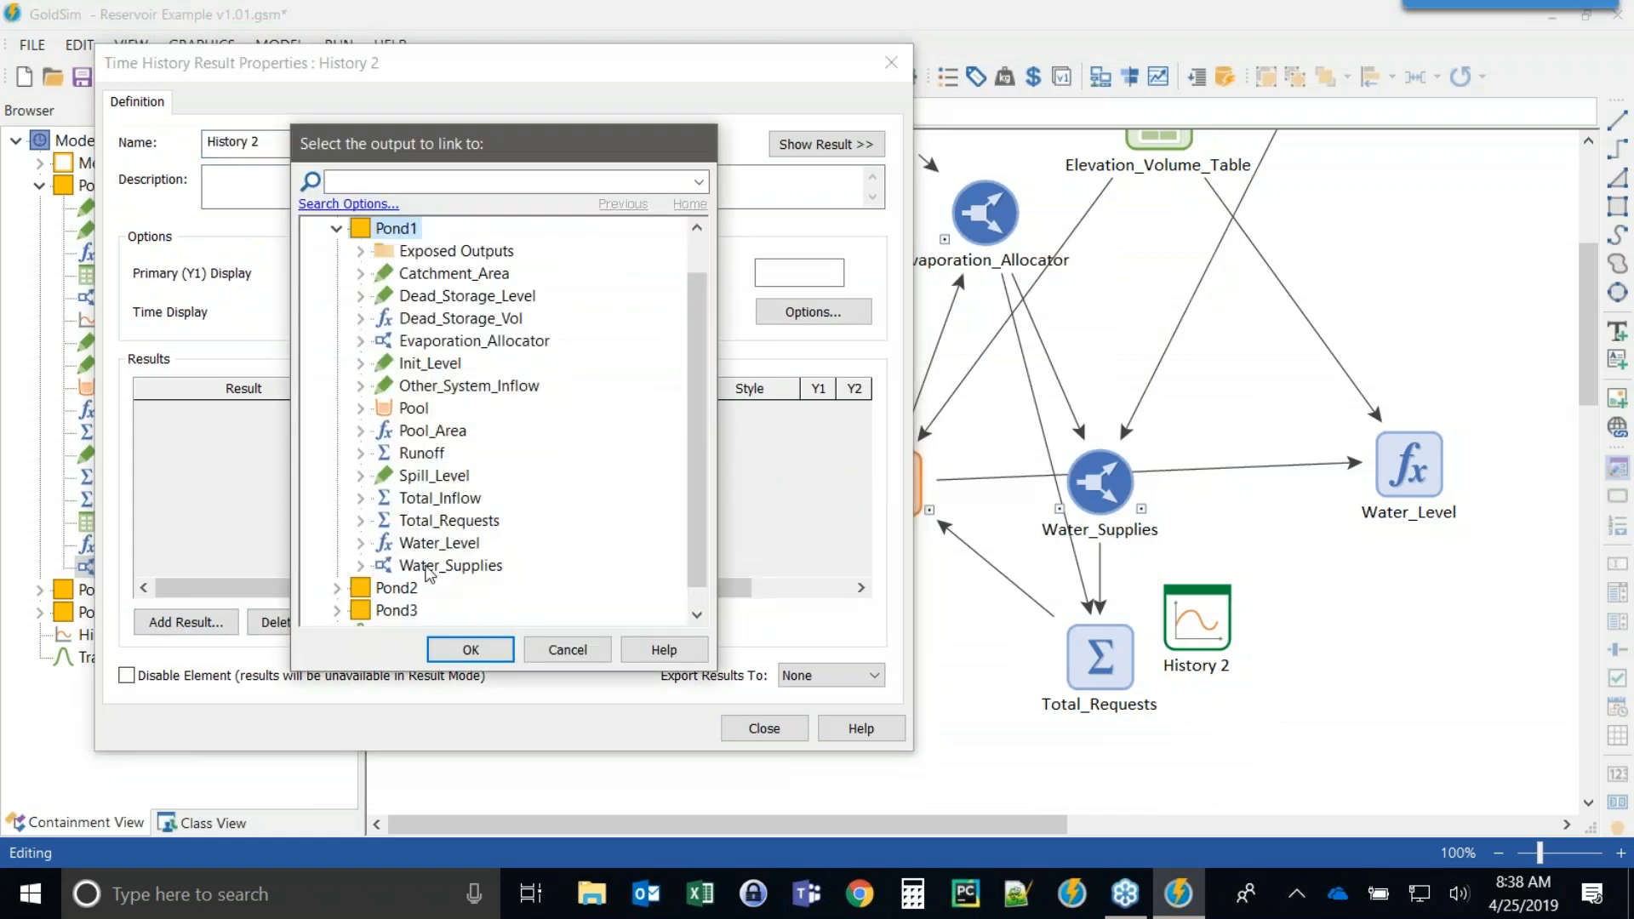
click(361, 566)
double_click(431, 566)
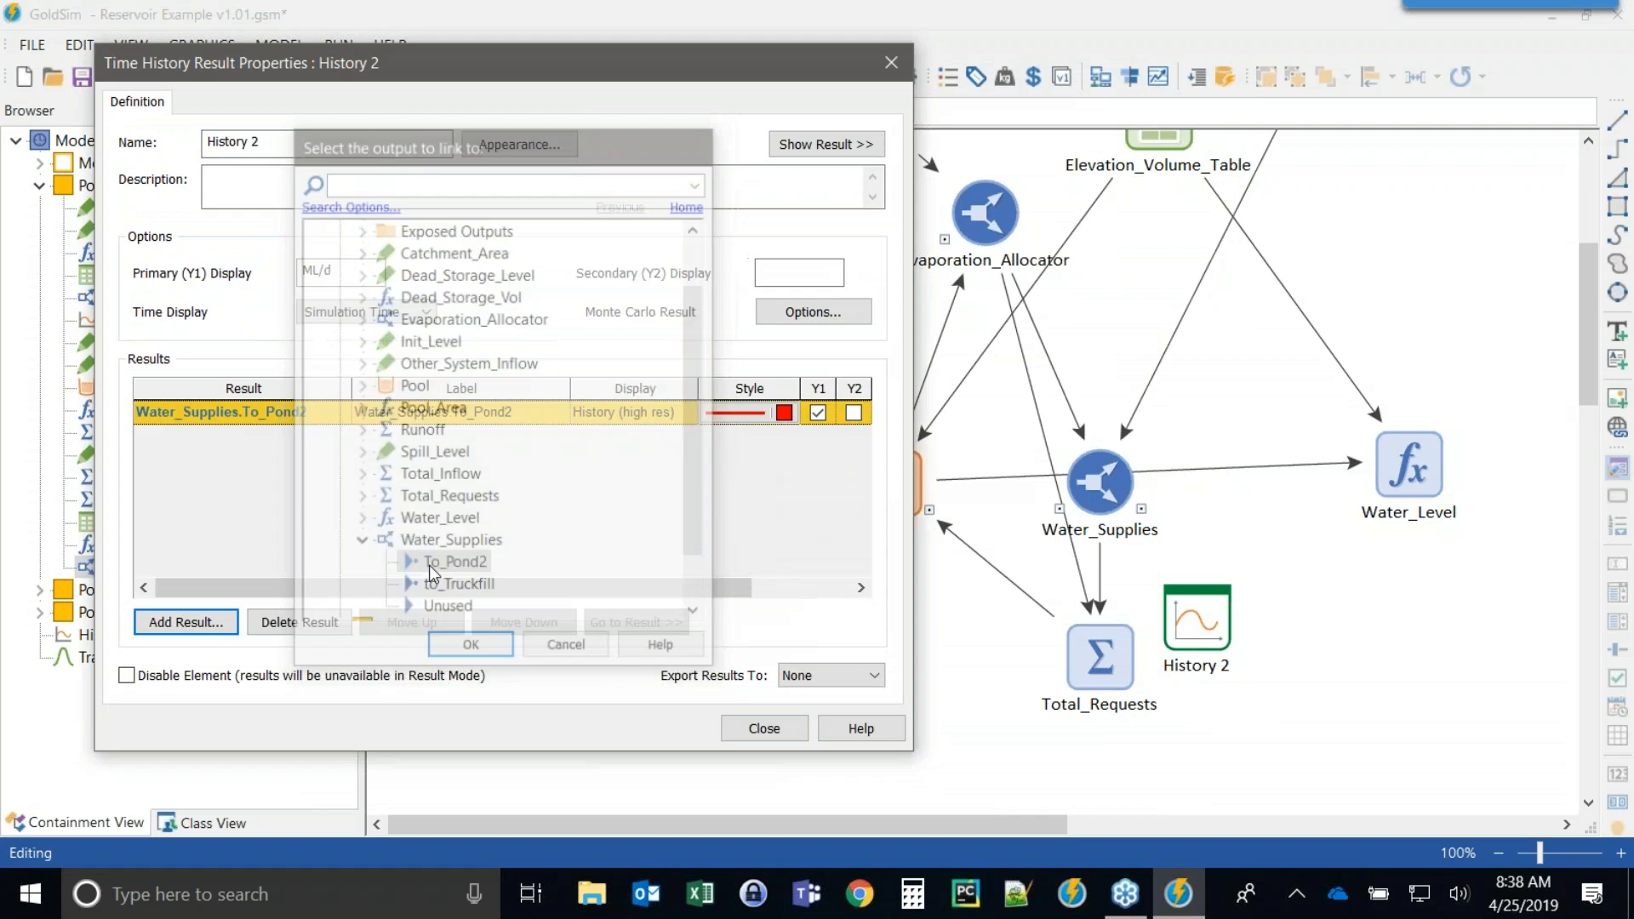
click(763, 730)
Rerun the simulation and open the History 2 chart, then close it.
key(F5)
click(1021, 500)
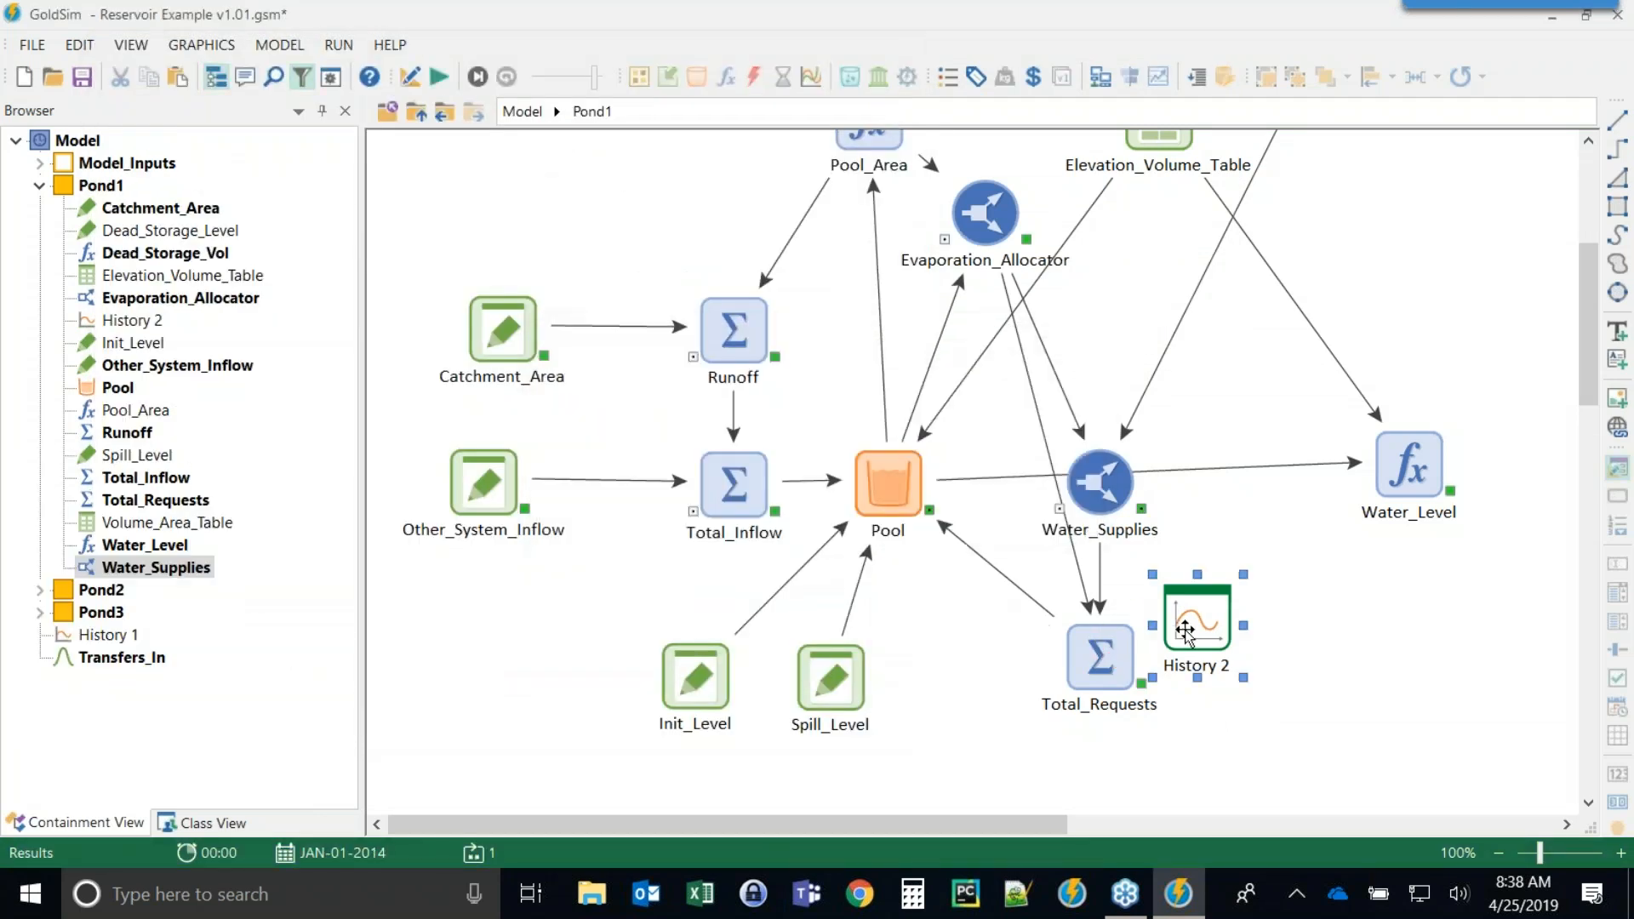
double_click(1183, 631)
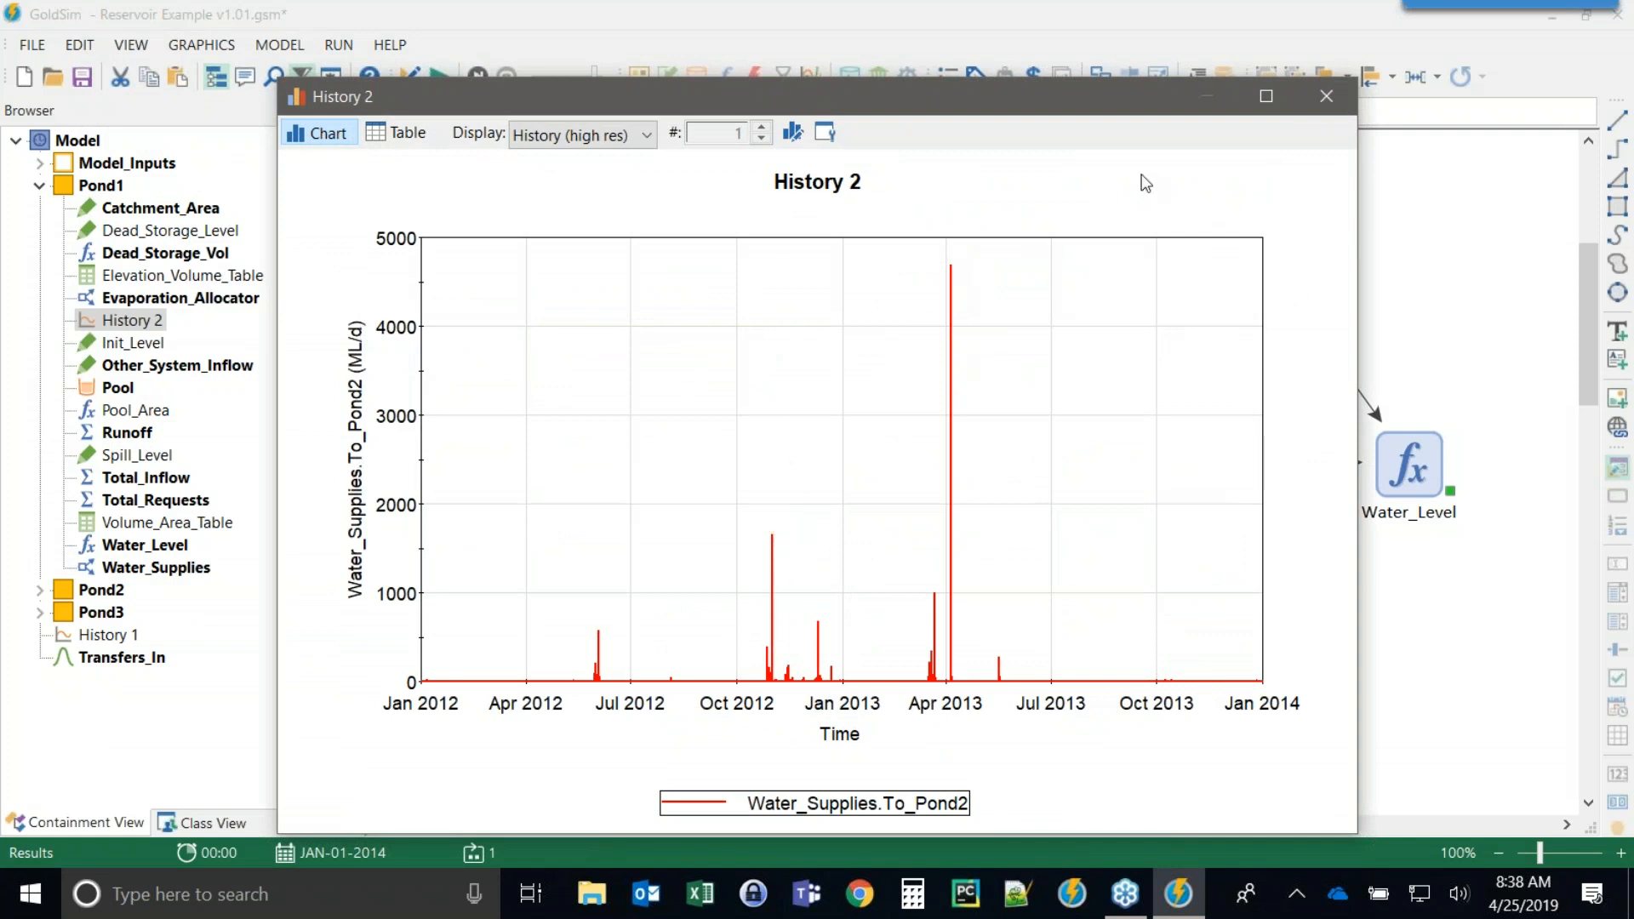
click(1324, 96)
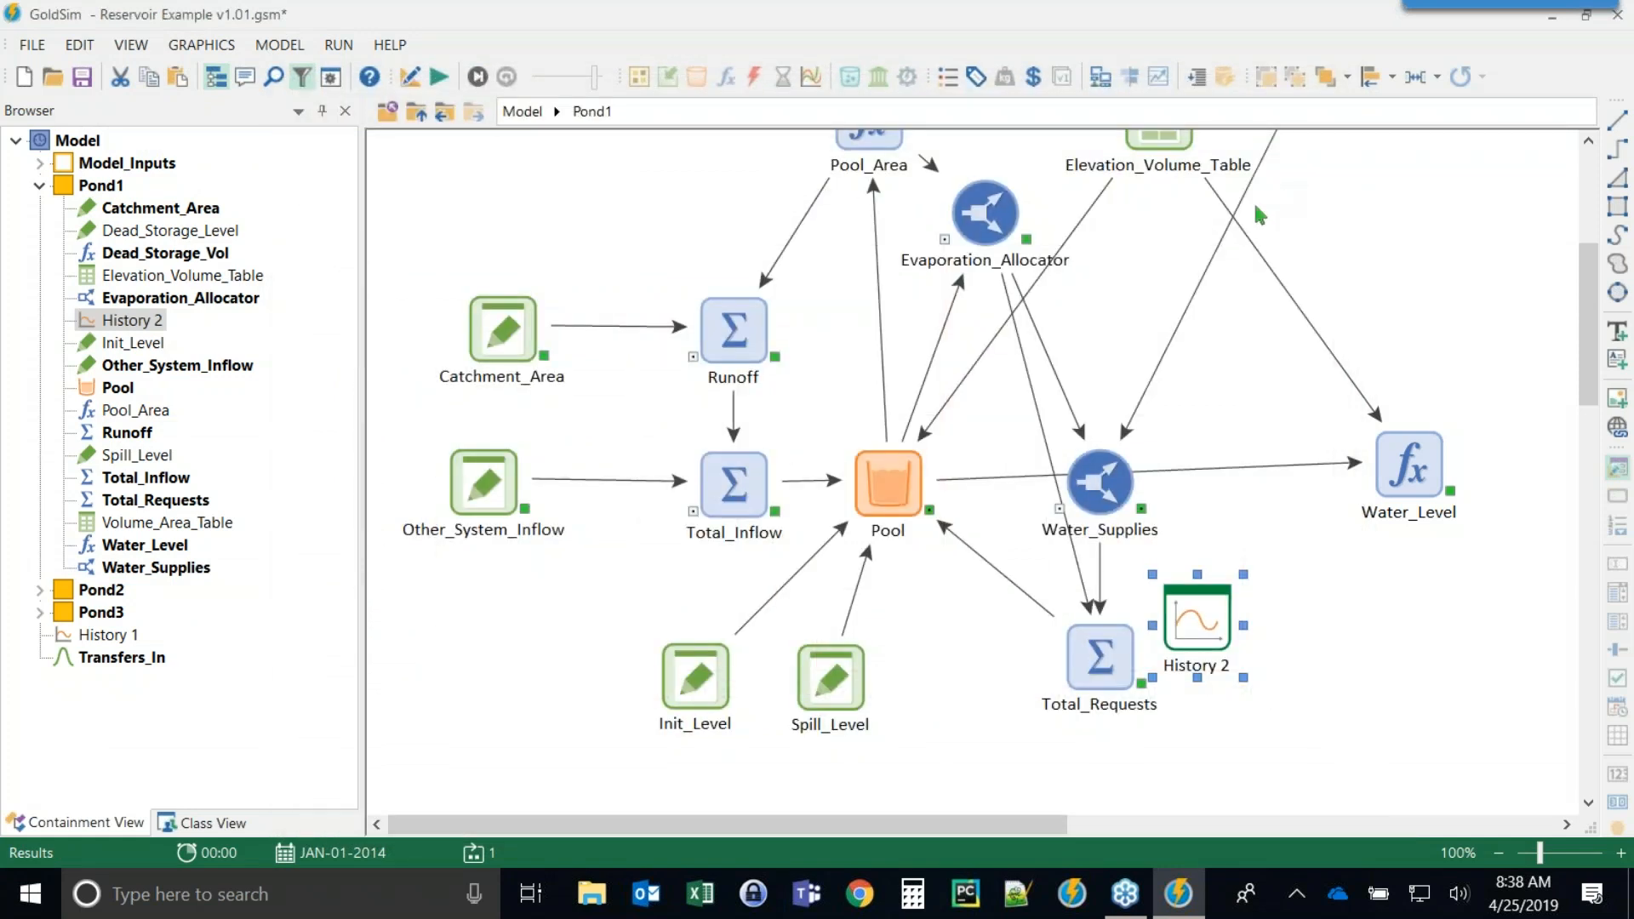
Browse the contents of the Pond2 container.
click(417, 113)
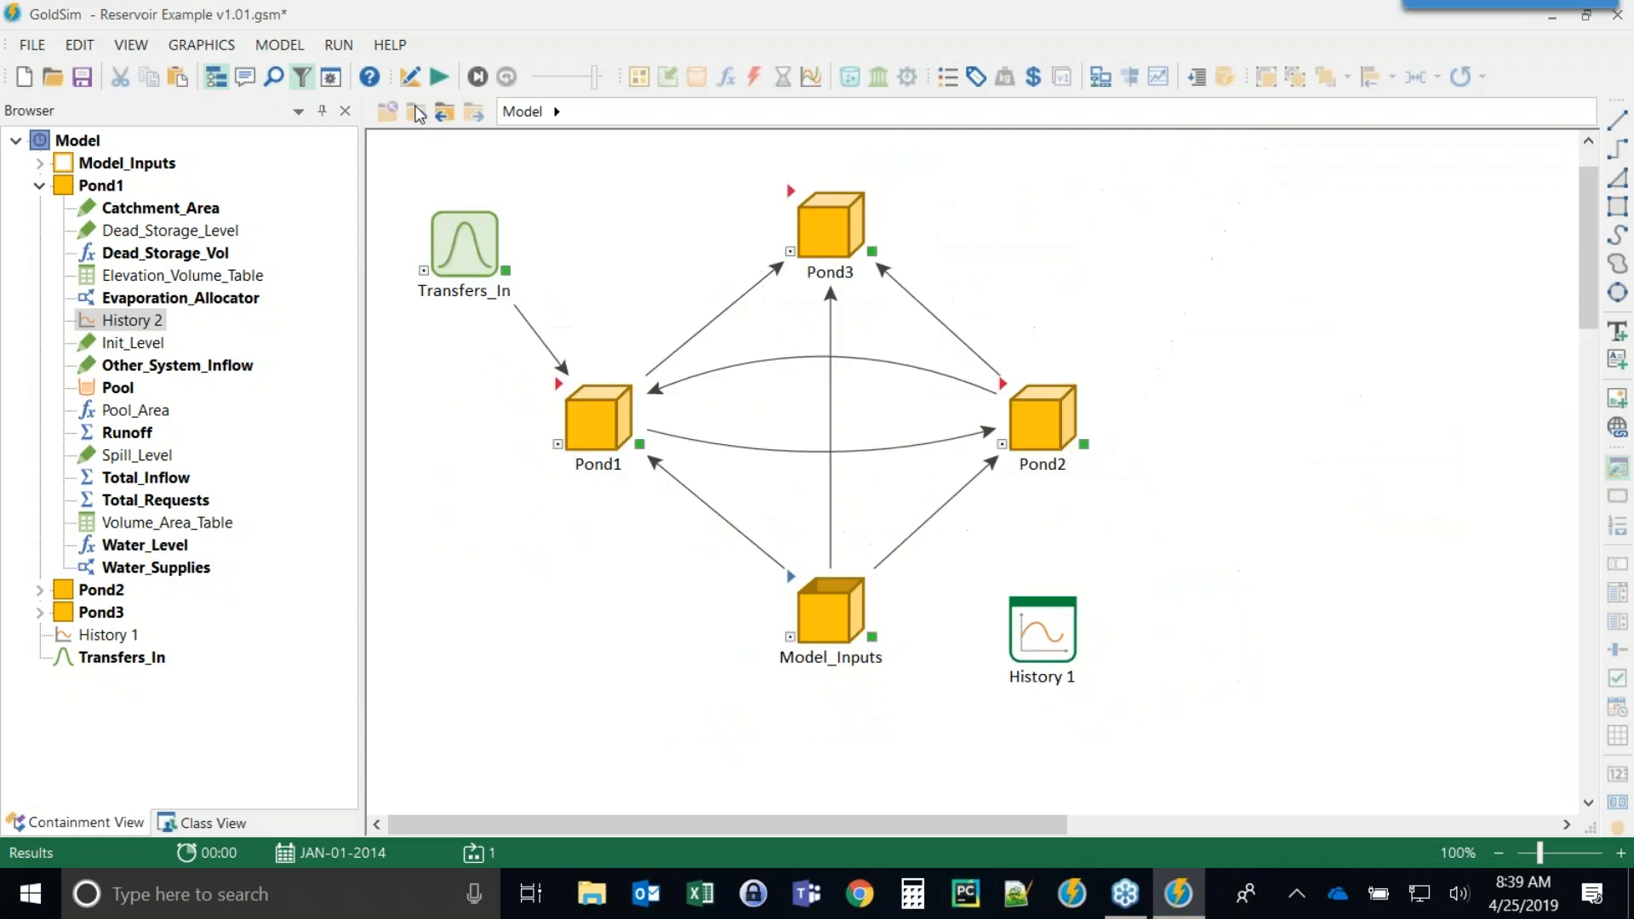
double_click(1013, 401)
scroll(1012, 358, down, 5)
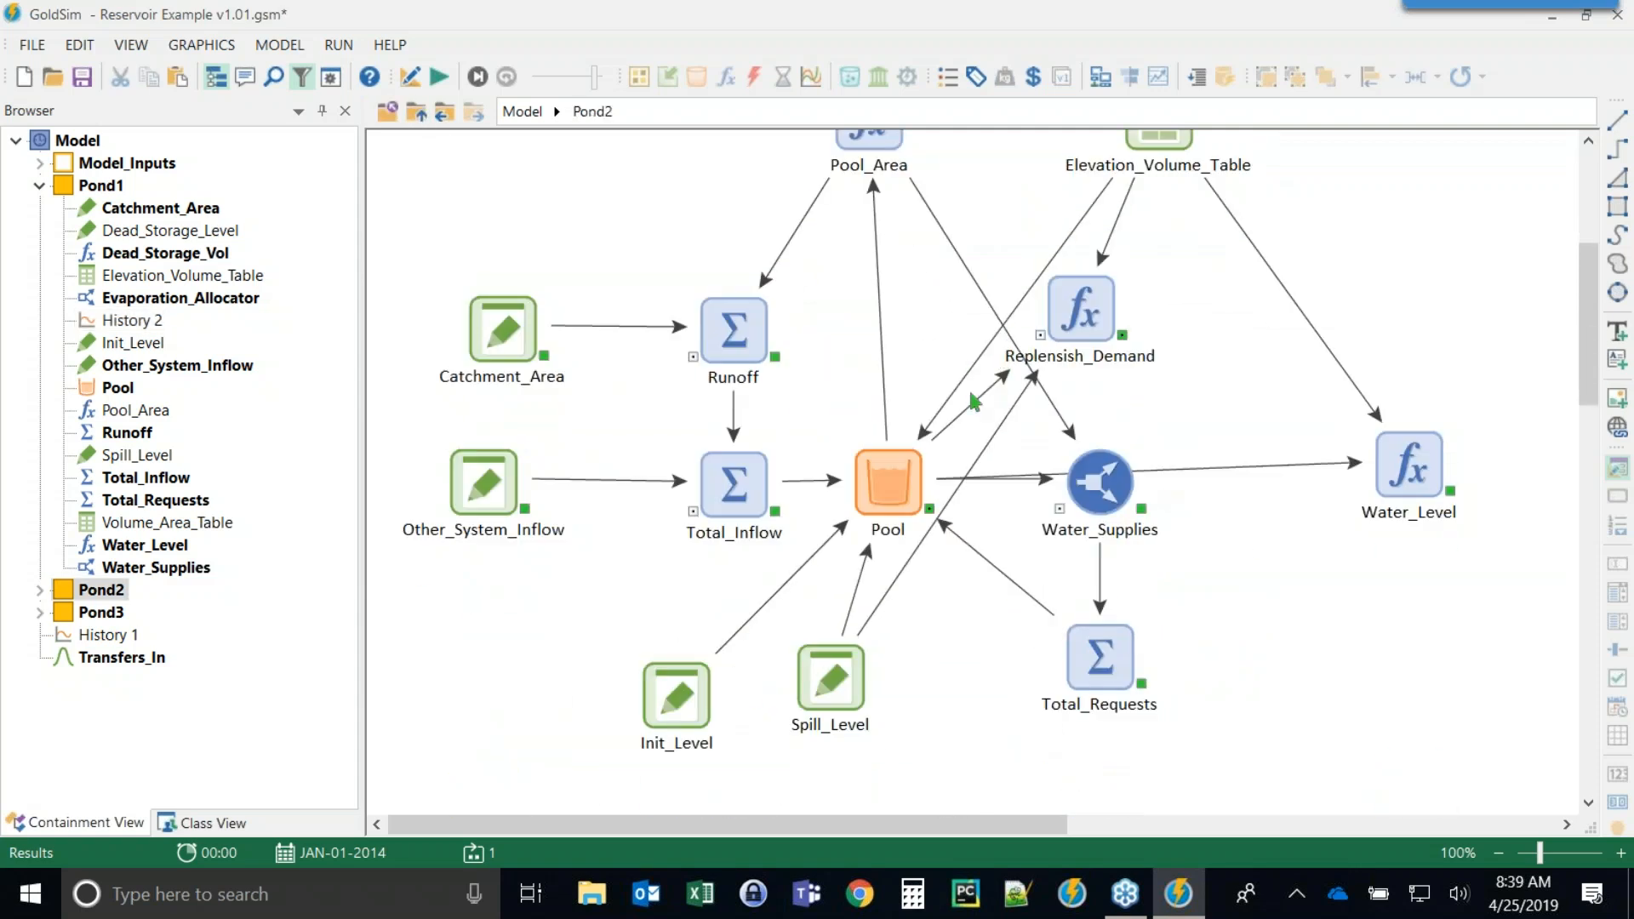
scroll(976, 402, up, 5)
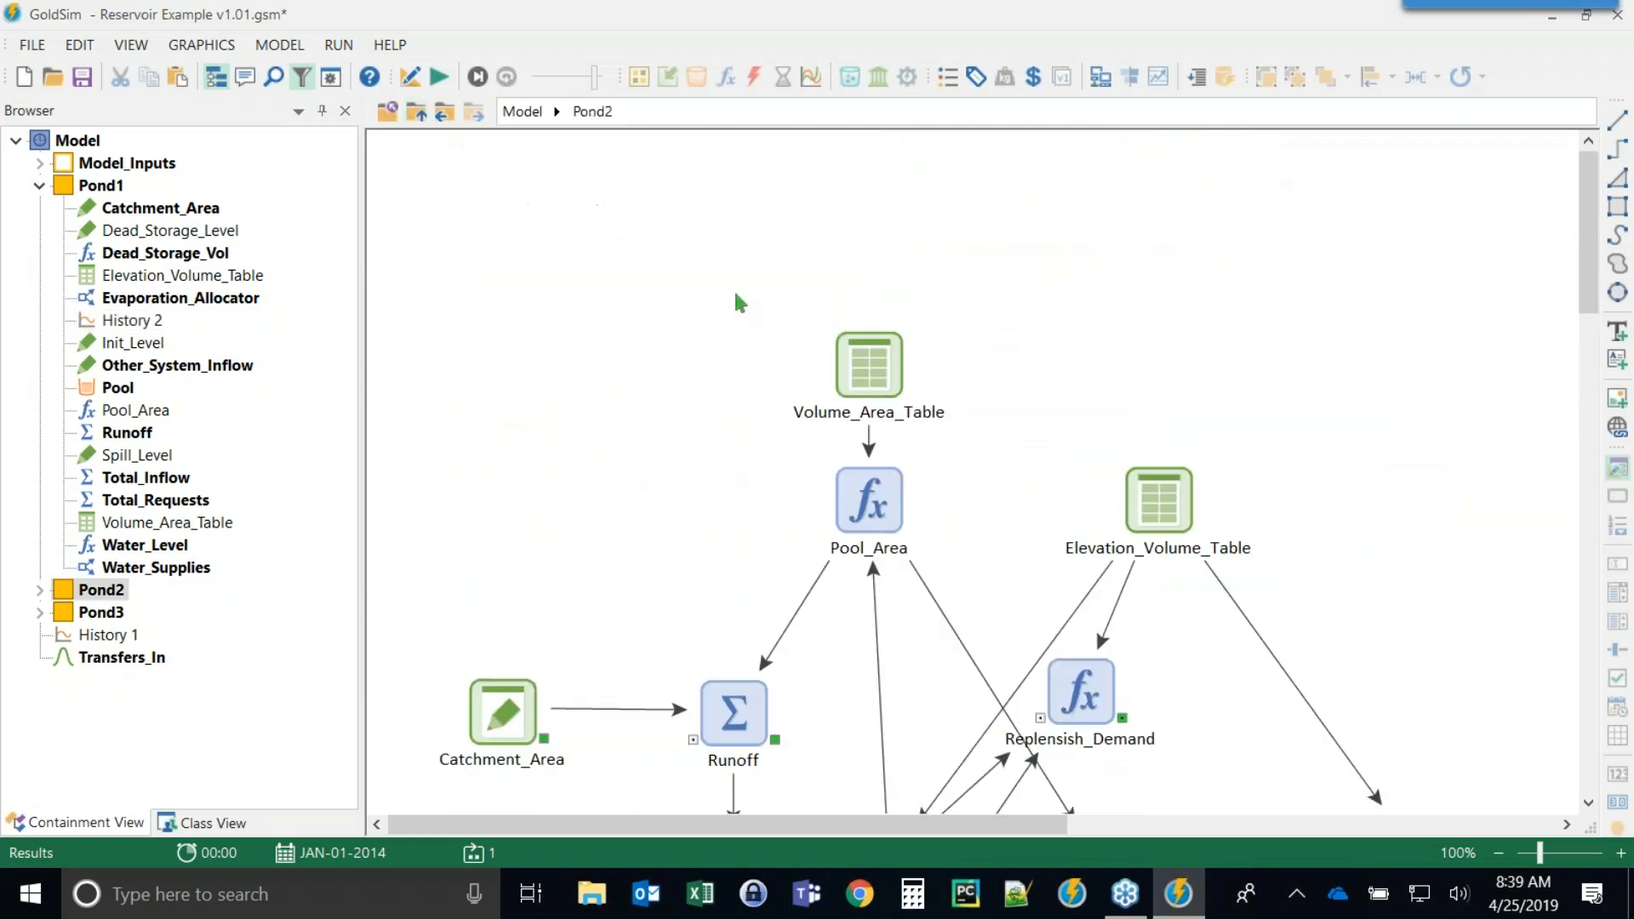
scroll(740, 302, down, 3)
Return to Pond1 and reopen the History 2 chart, then close it.
click(424, 109)
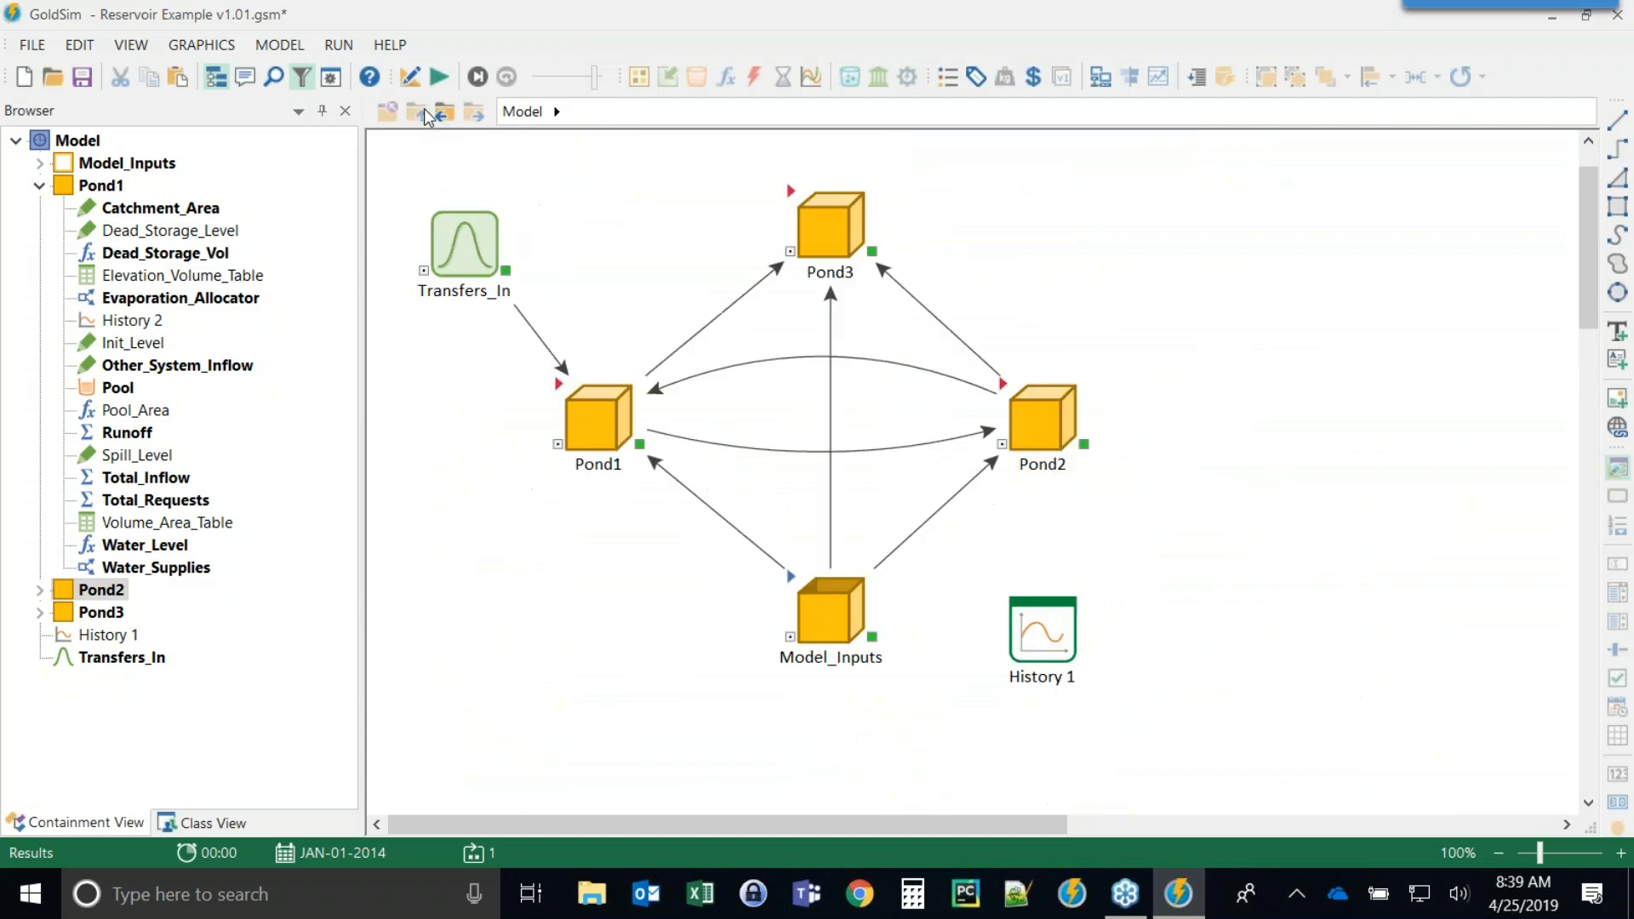
double_click(562, 385)
double_click(1189, 606)
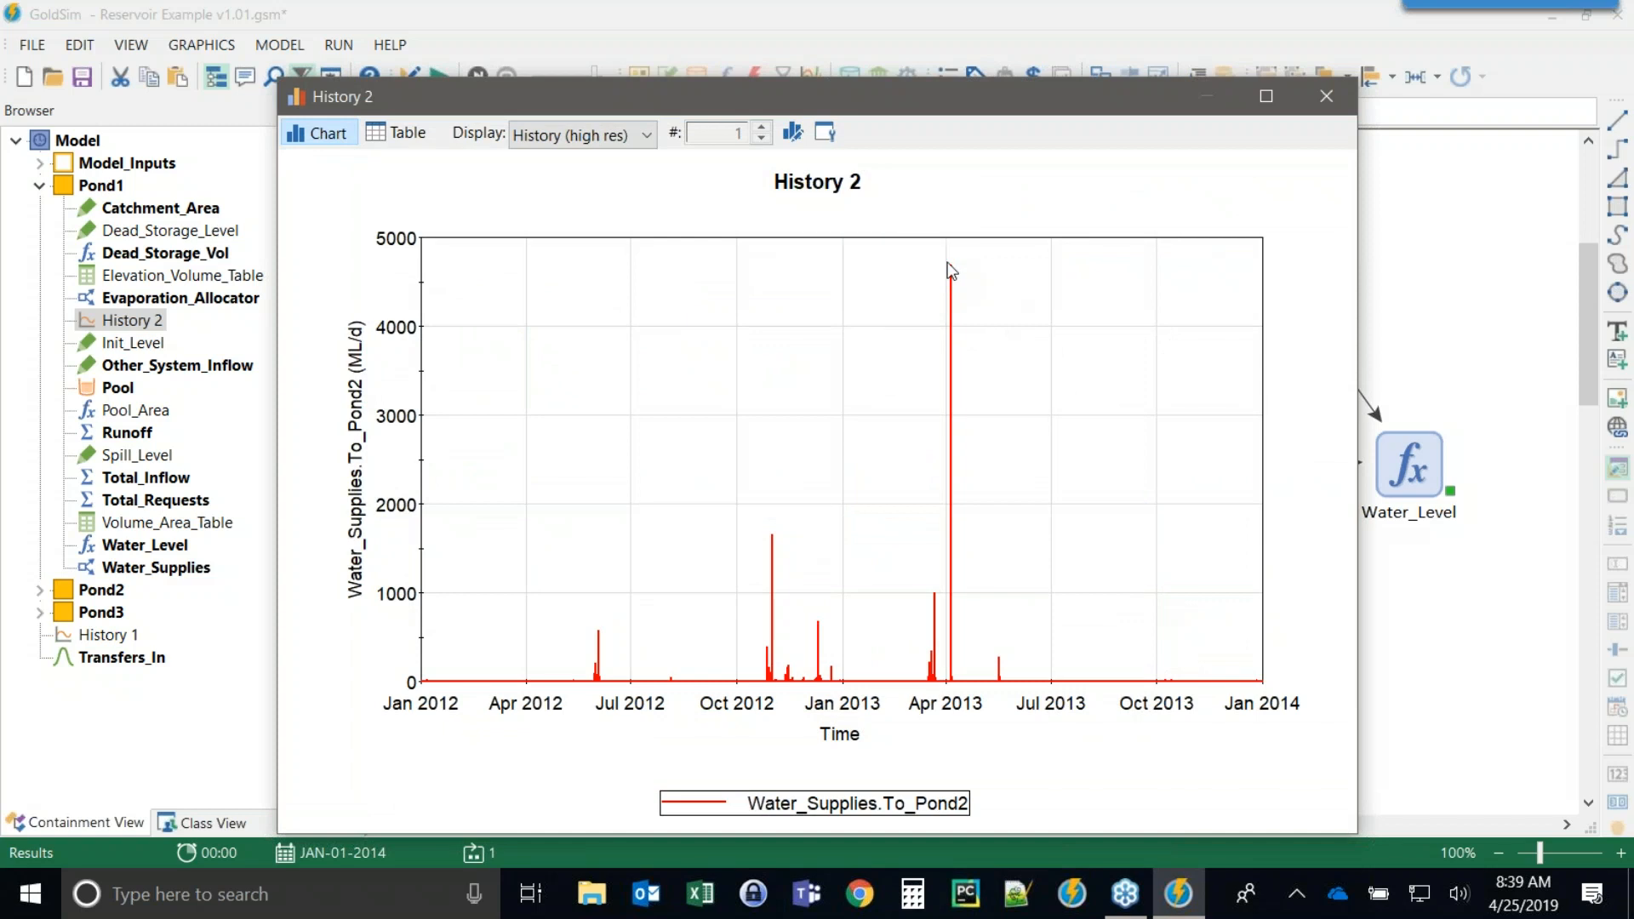
click(1324, 96)
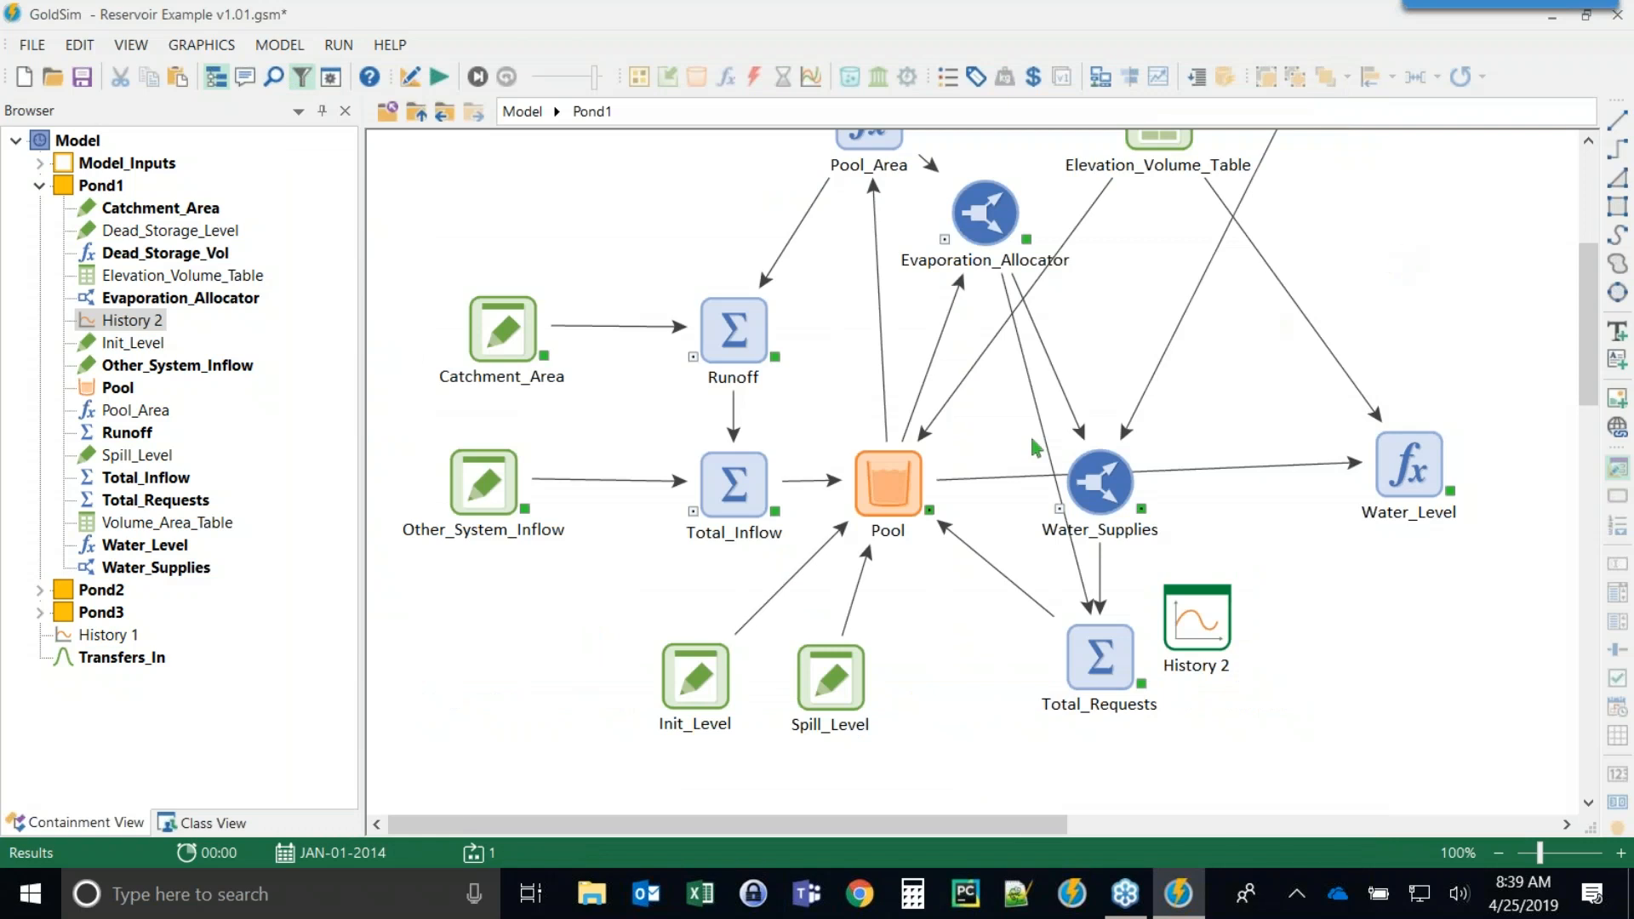
Run the model, reset it to edit mode, and move the History 2 element slightly down and right.
key(F5)
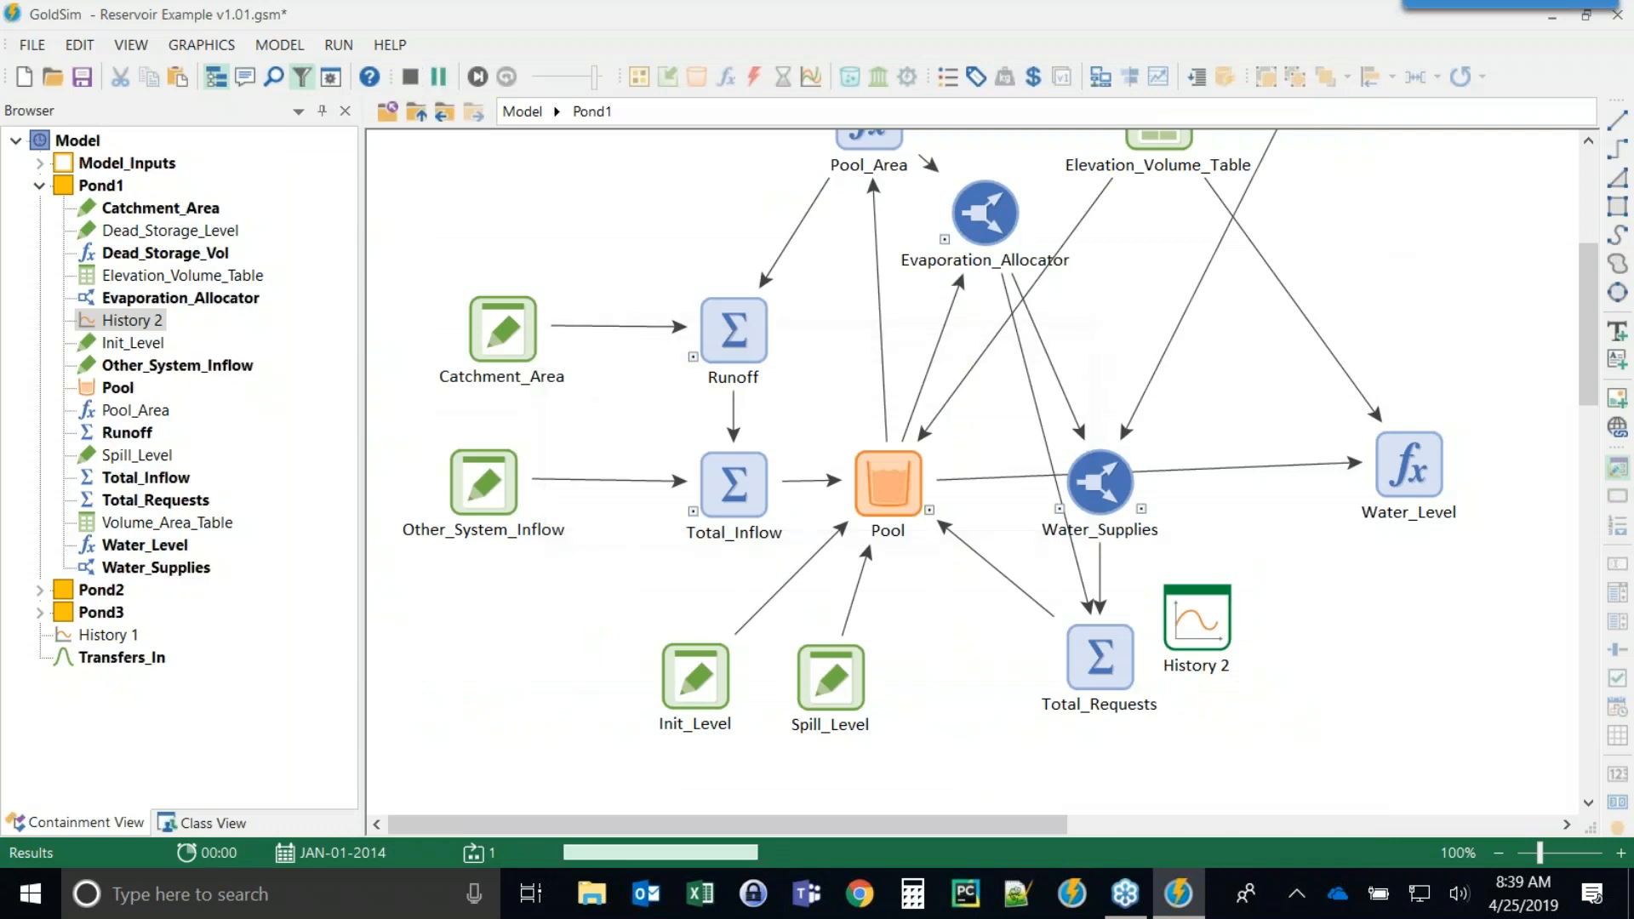
click(1003, 508)
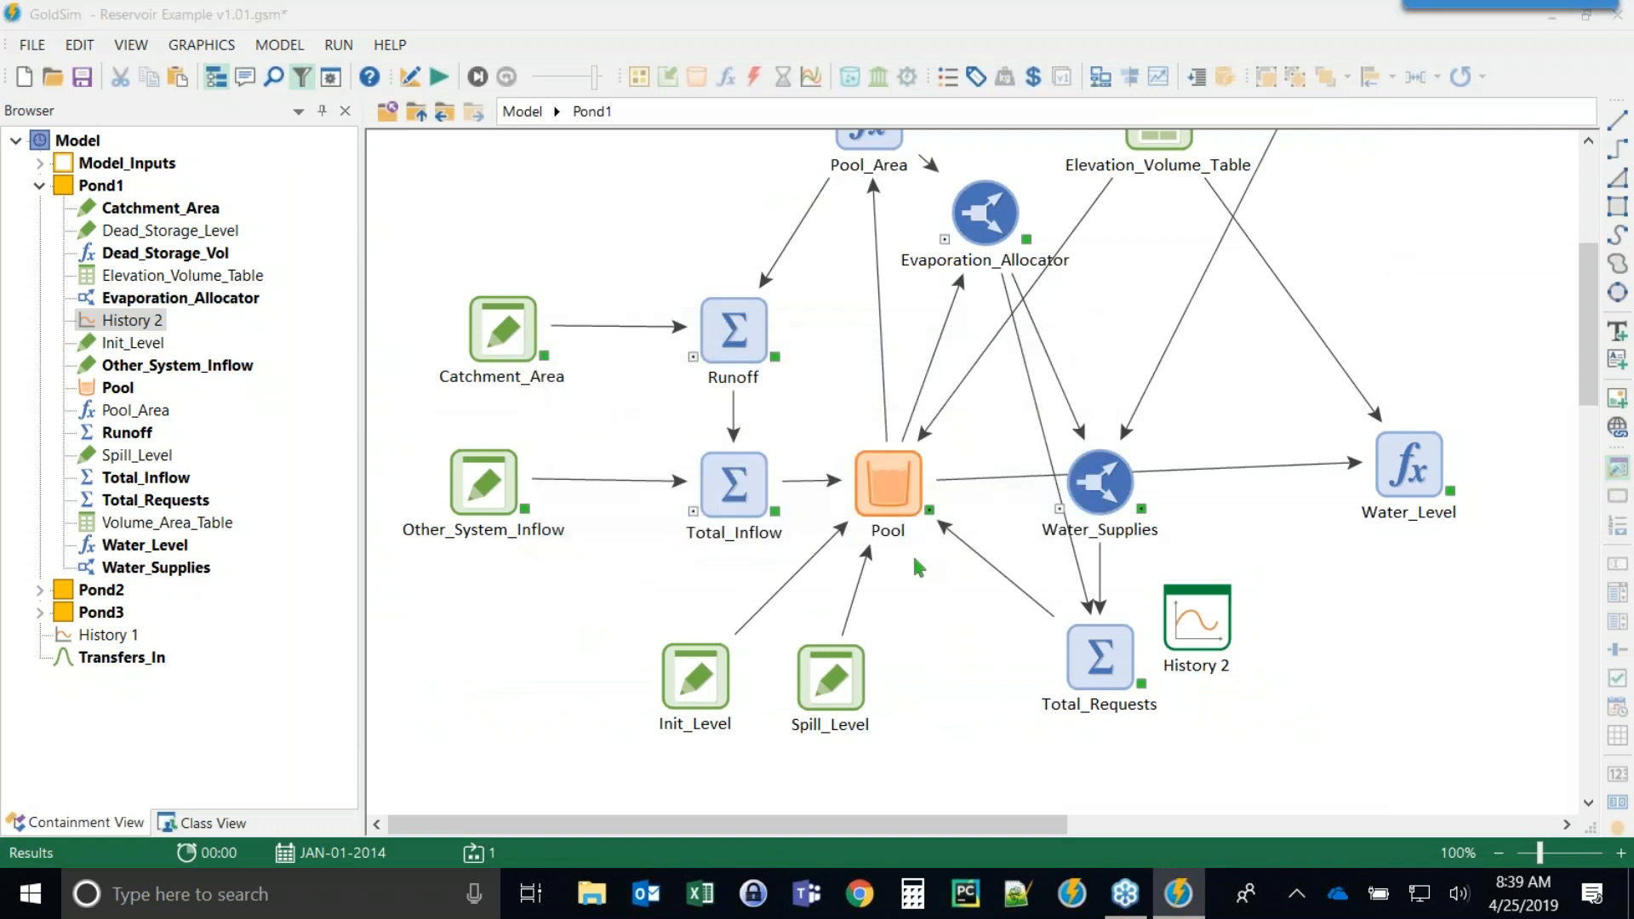
key(F4)
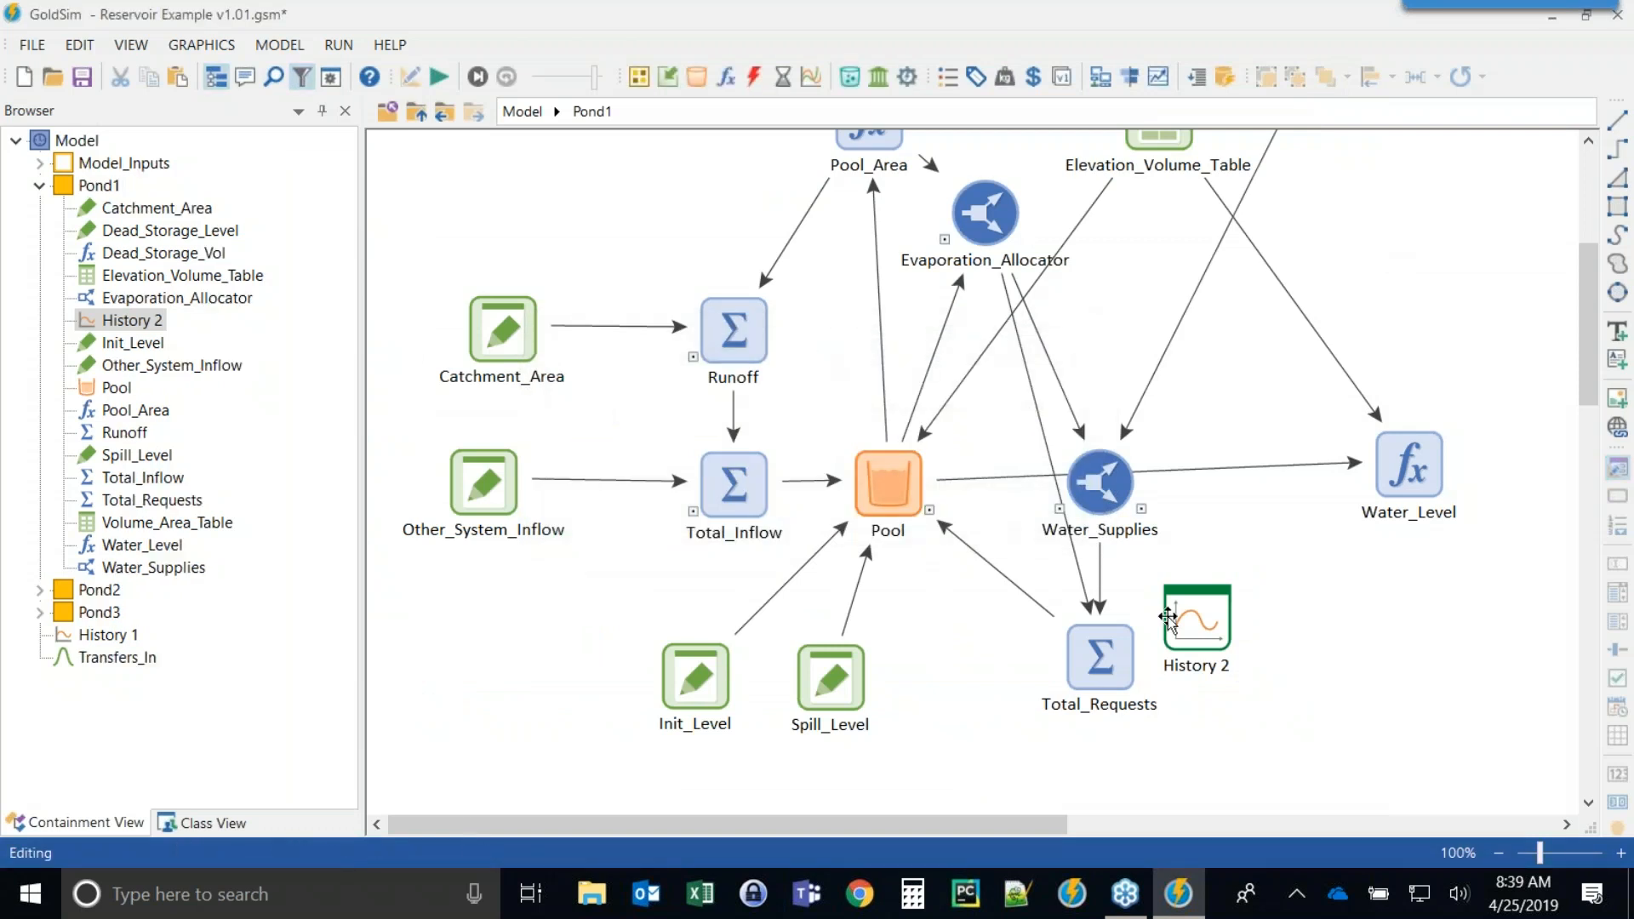
mouse_move(1185, 614)
drag(1186, 612, 1244, 639)
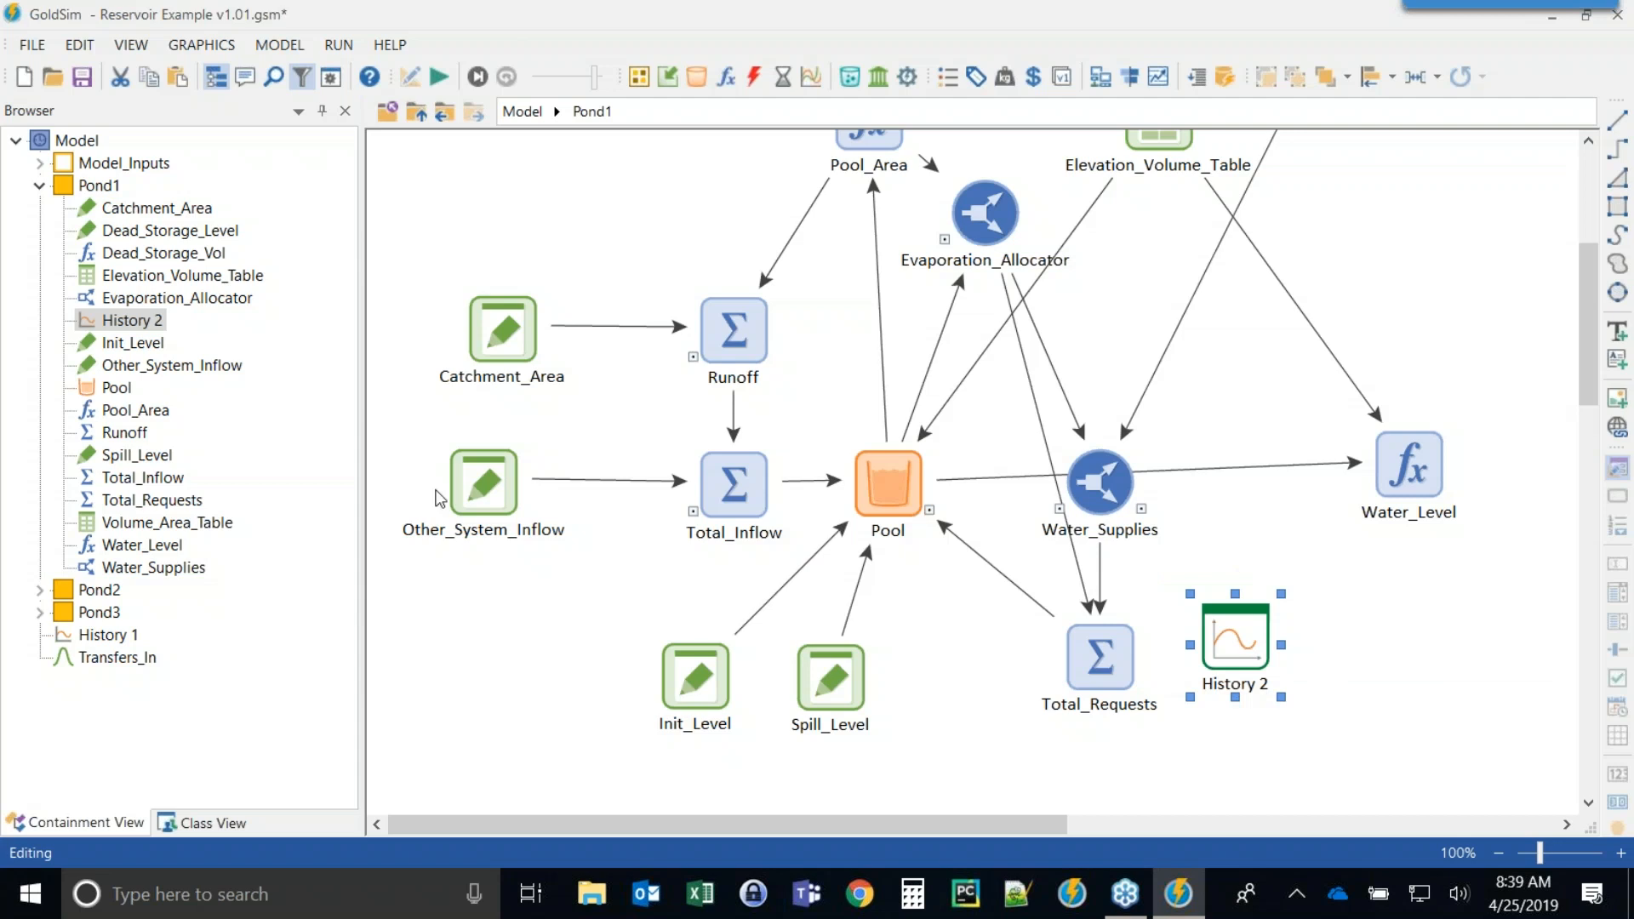
Show element subitems in the browser and explore the Simulation local properties such as TimestepLength and Realization.
right_click(299, 187)
click(376, 202)
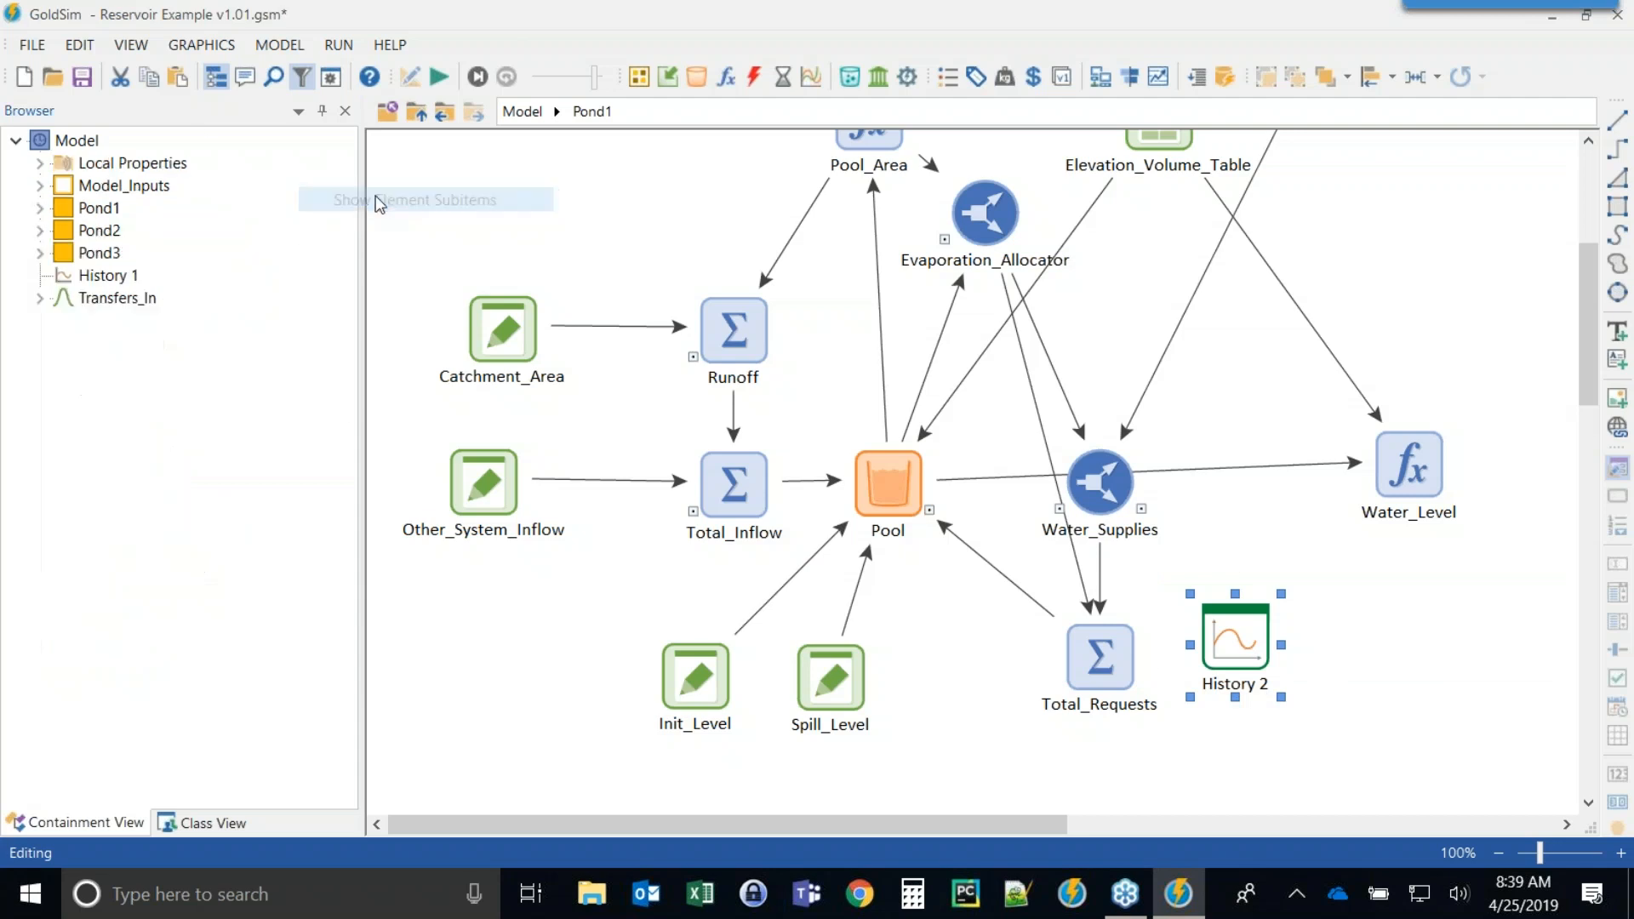
click(41, 164)
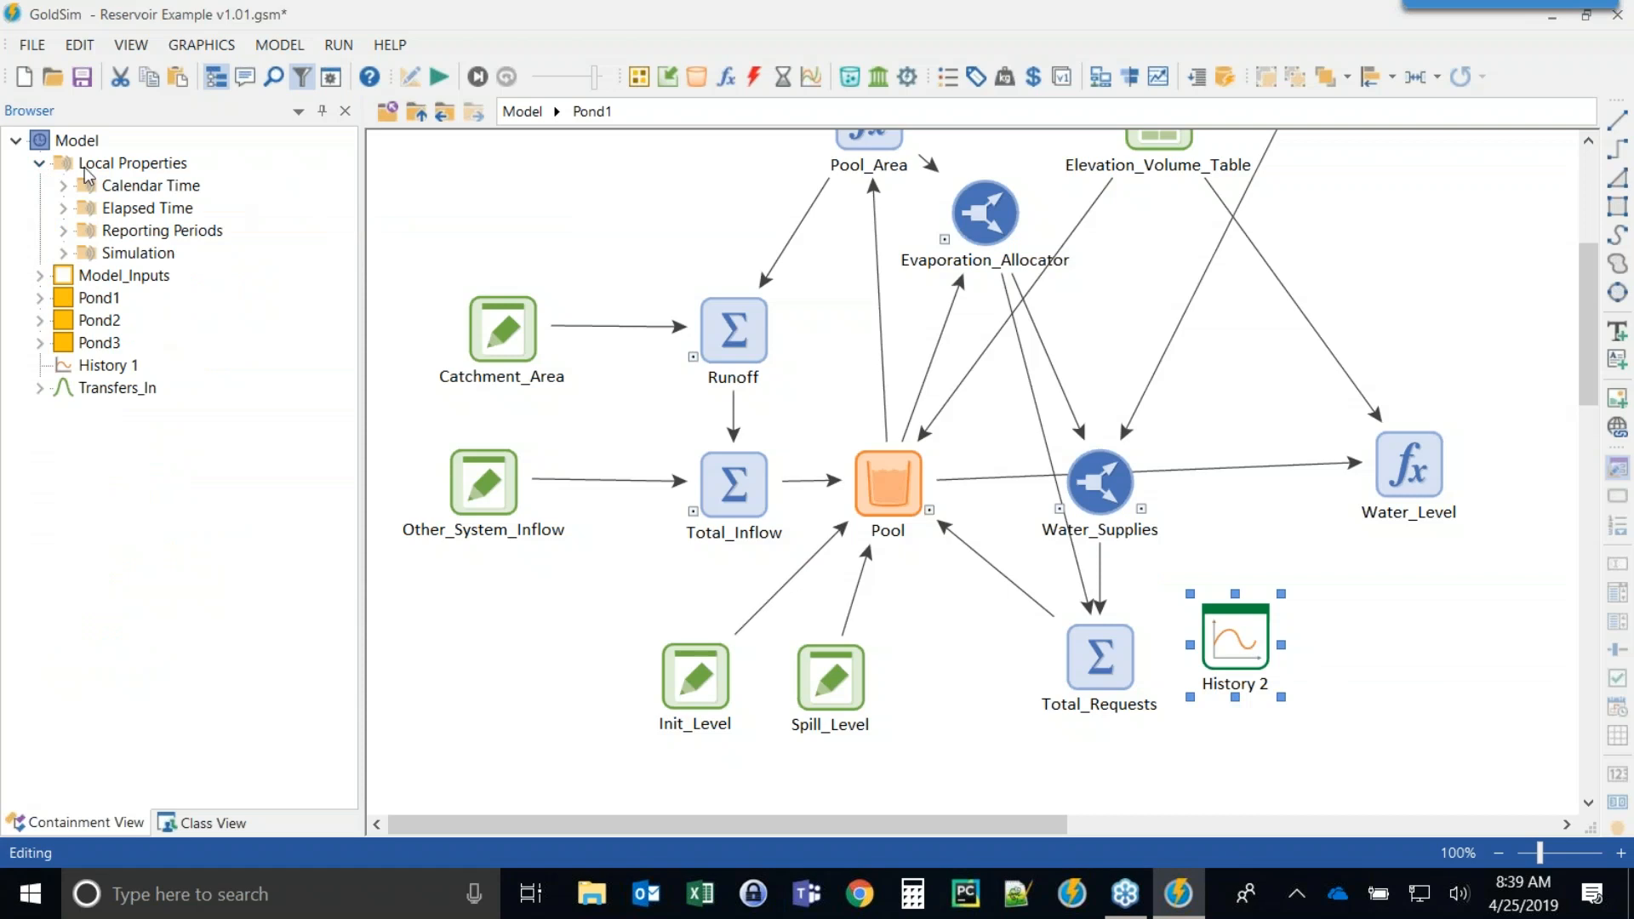
click(64, 254)
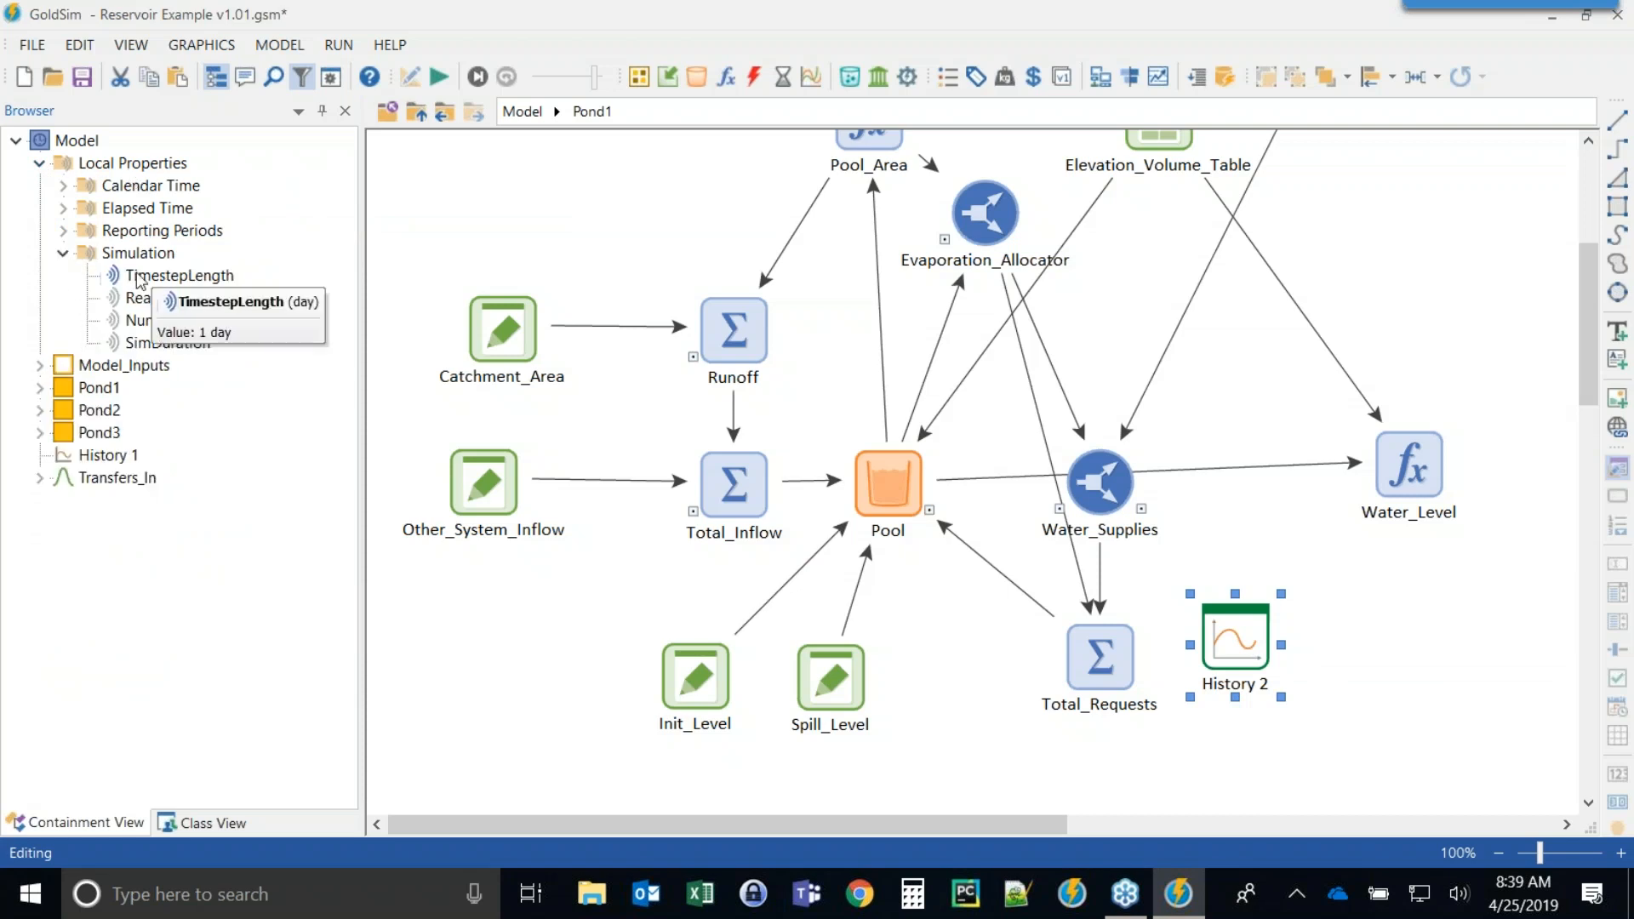
click(175, 275)
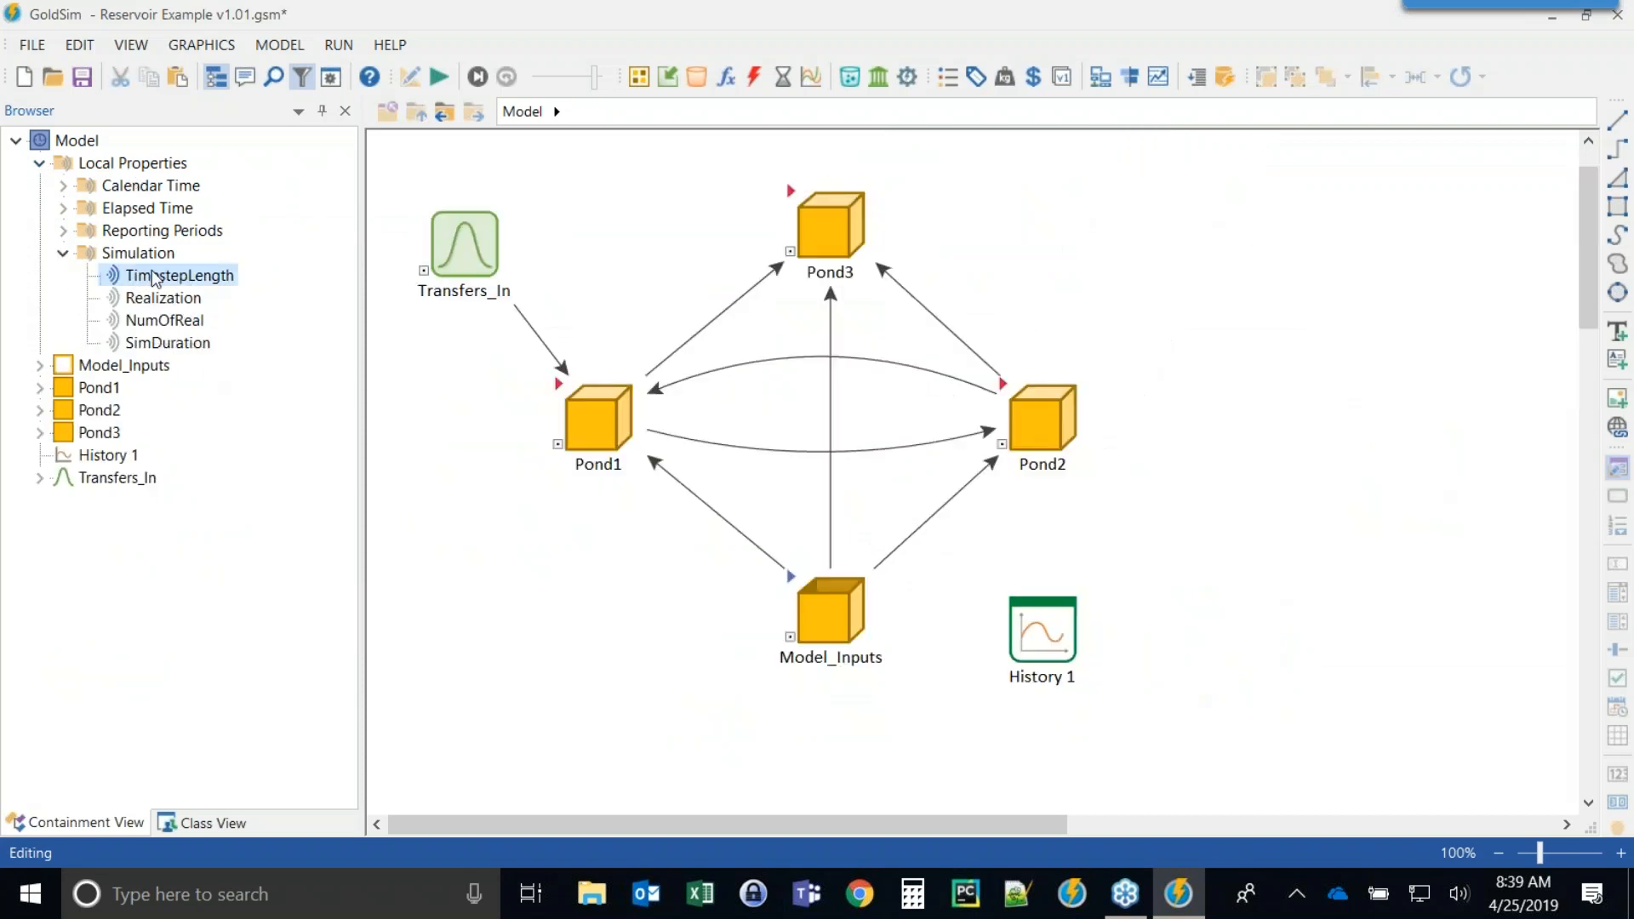
mouse_move(152, 271)
click(120, 299)
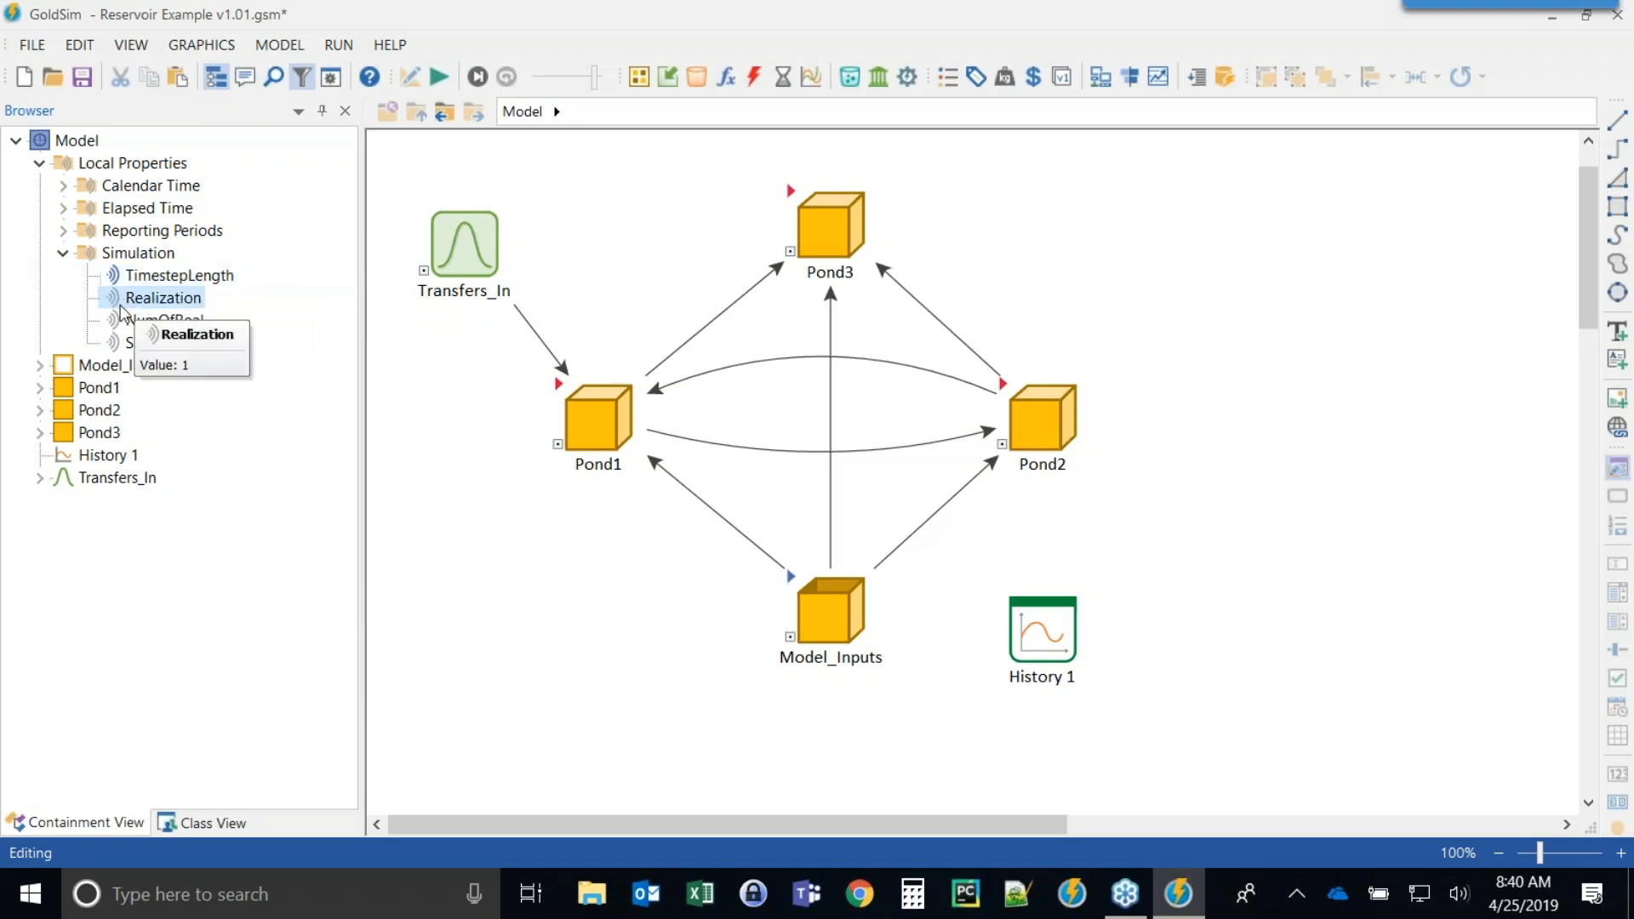
mouse_move(120, 336)
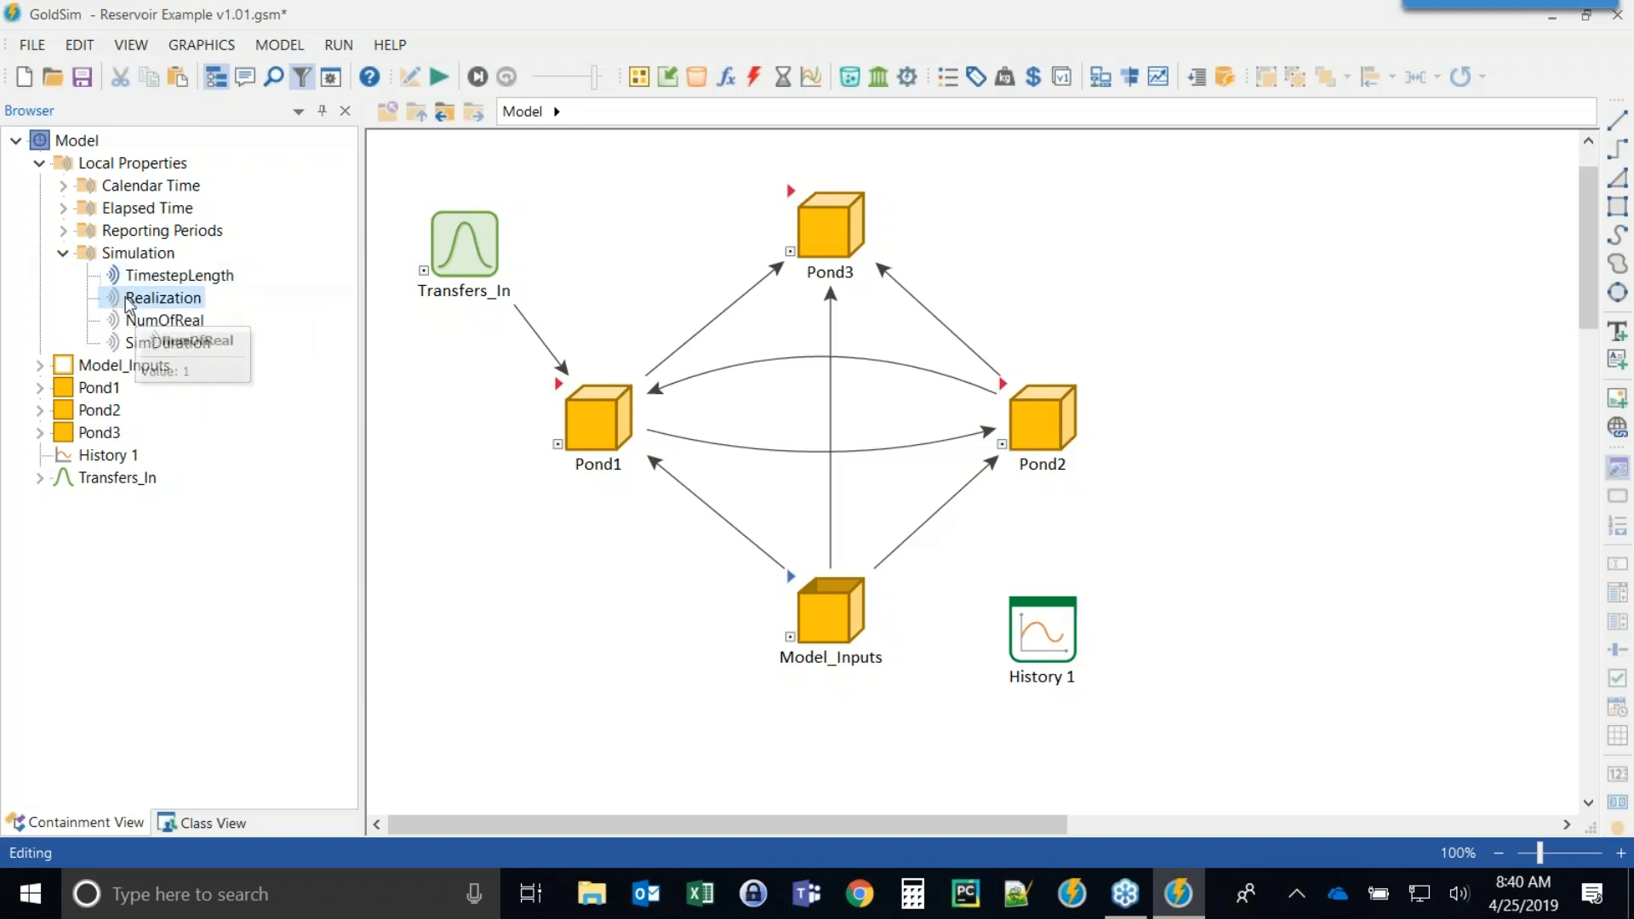
mouse_move(124, 295)
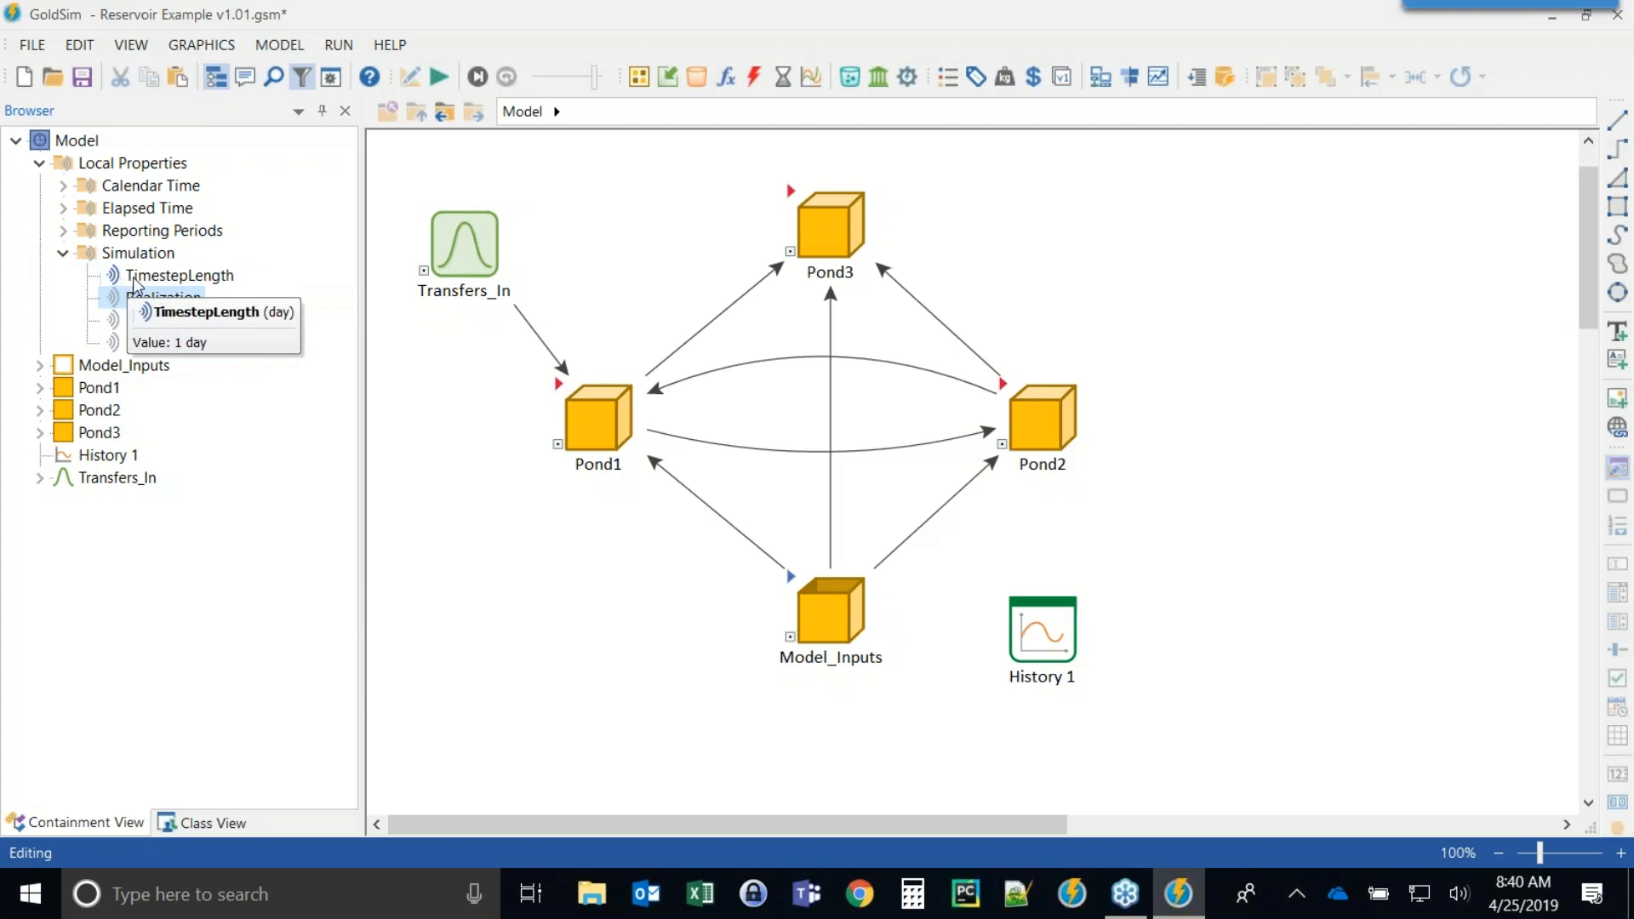
Open the Affects view for TimestepLength and inspect the Replenish_Demand equation that divides by it.
right_click(134, 278)
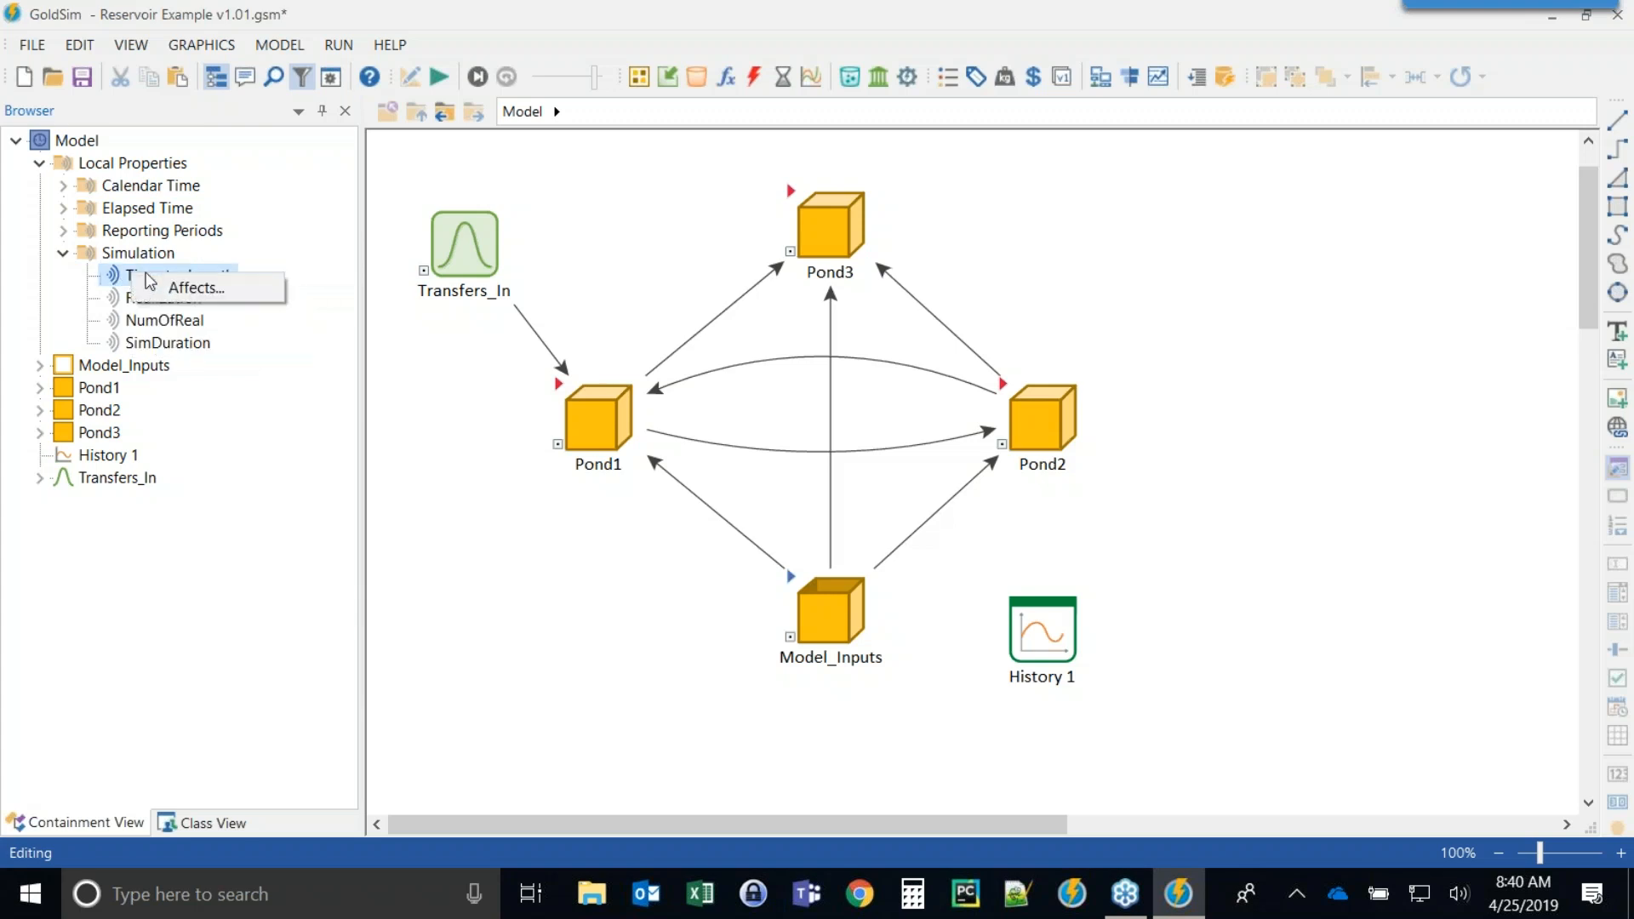
click(191, 288)
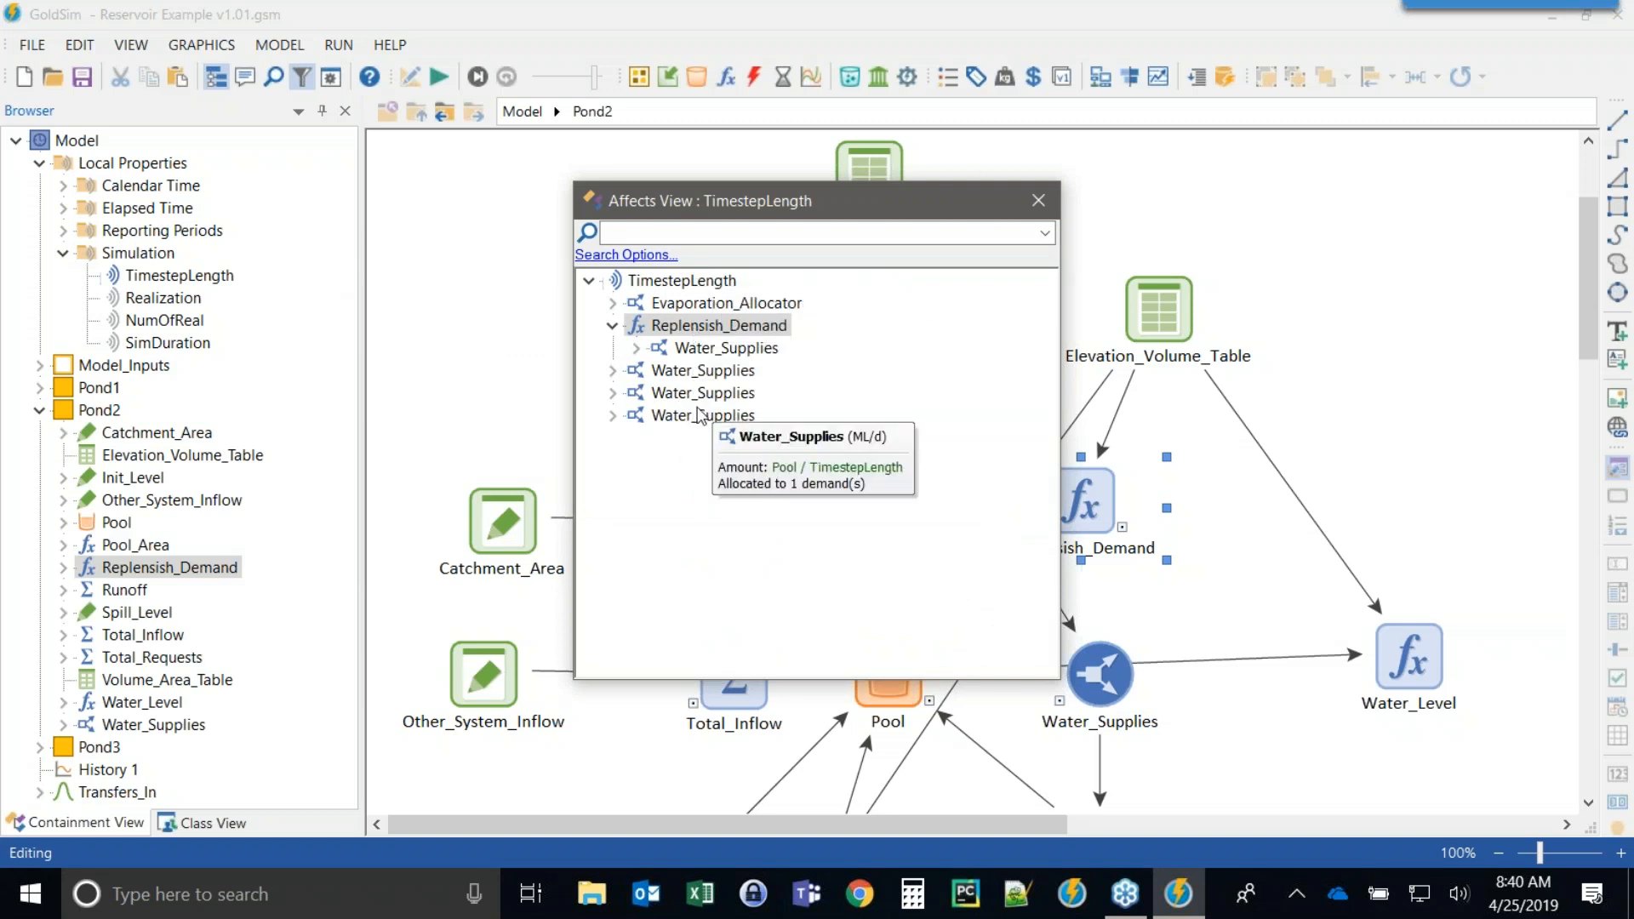
double_click(682, 331)
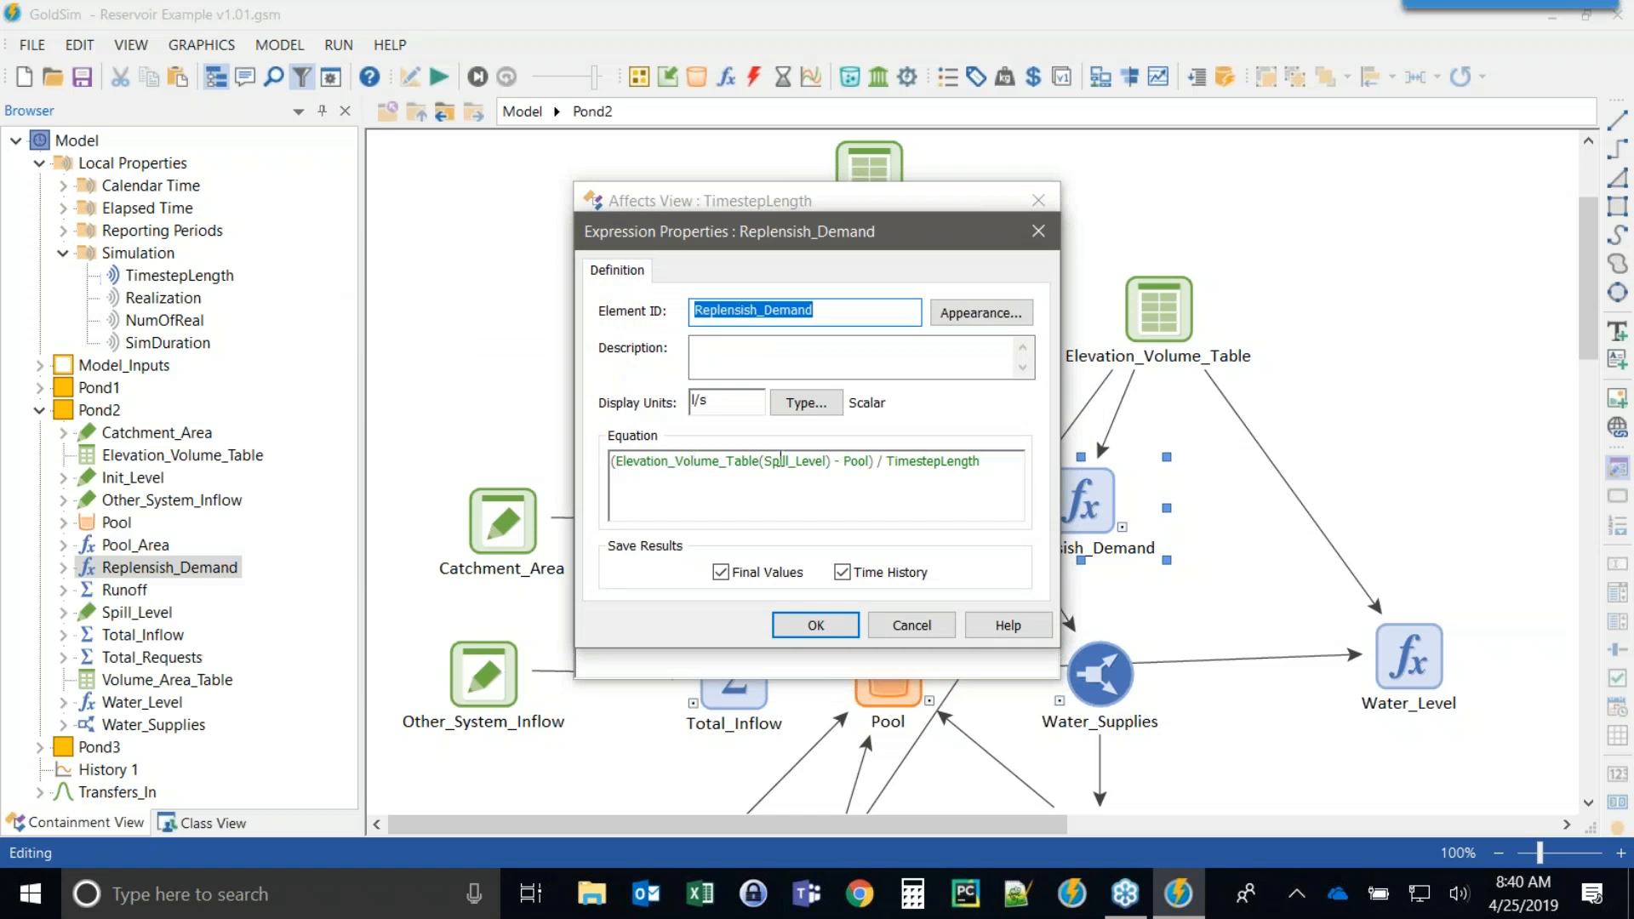
mouse_move(883, 459)
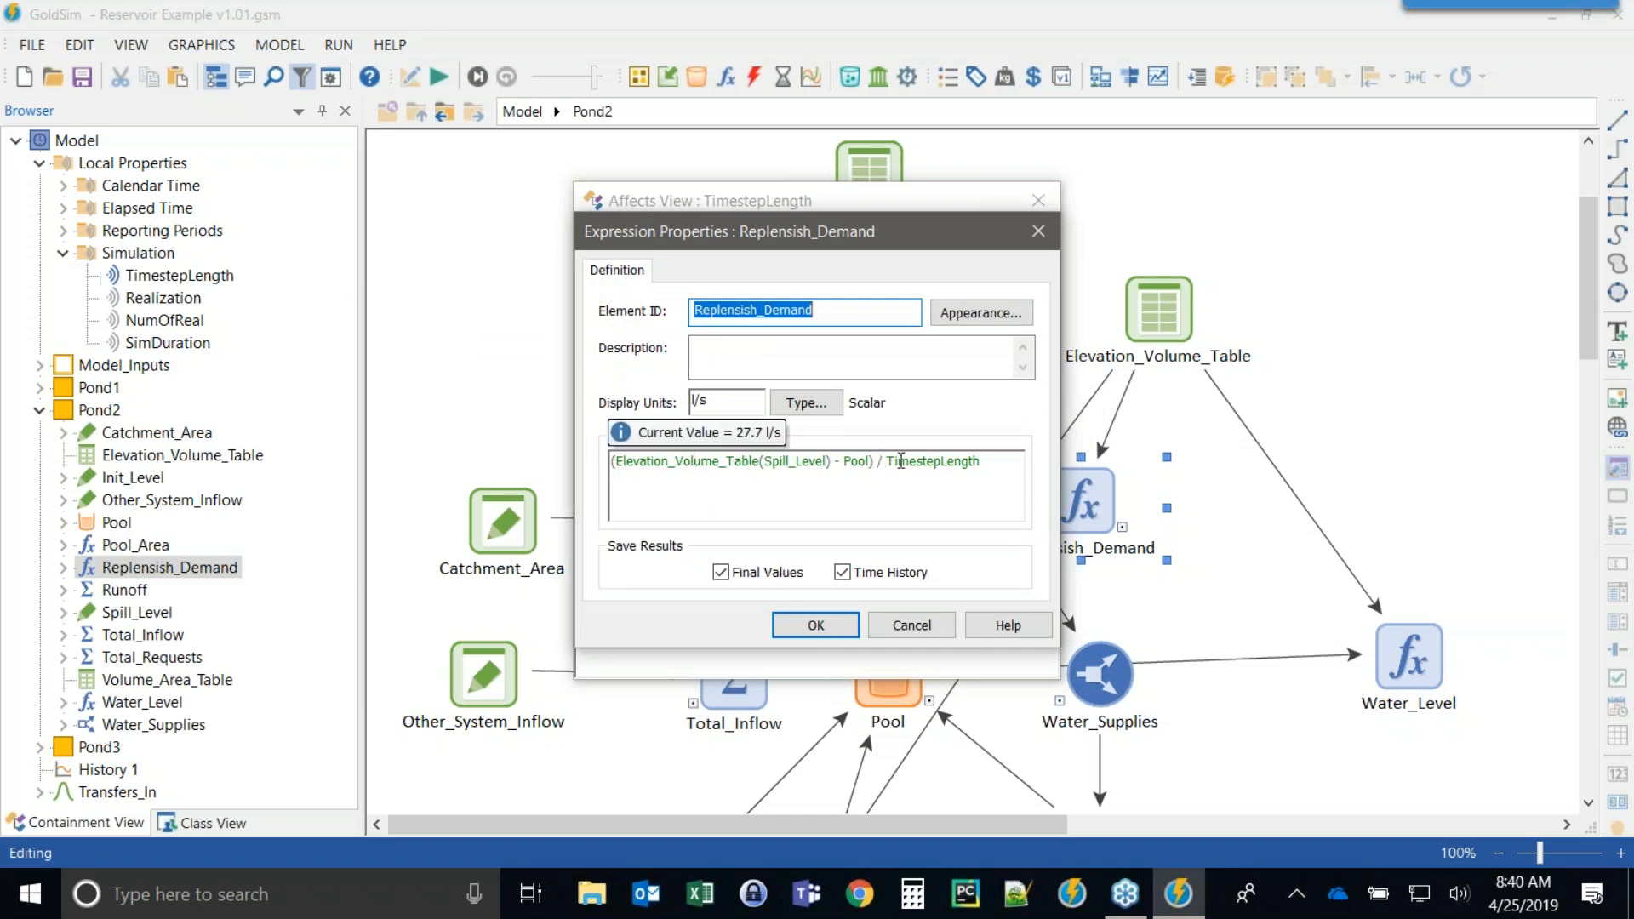
drag(889, 459, 990, 460)
mouse_move(923, 471)
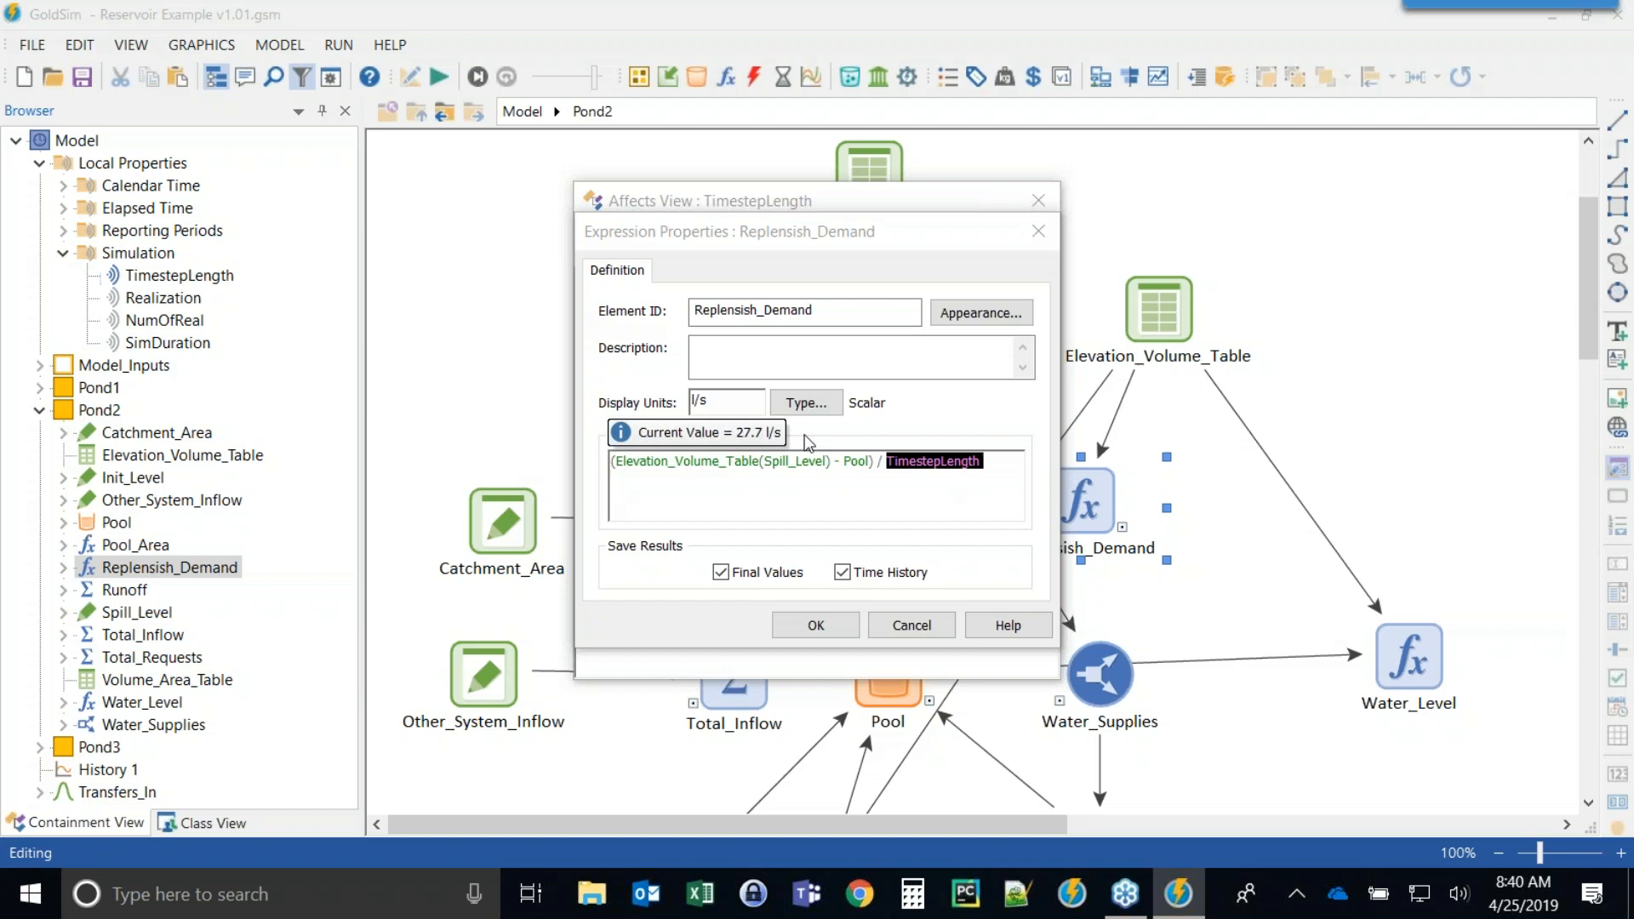
drag(887, 228, 774, 139)
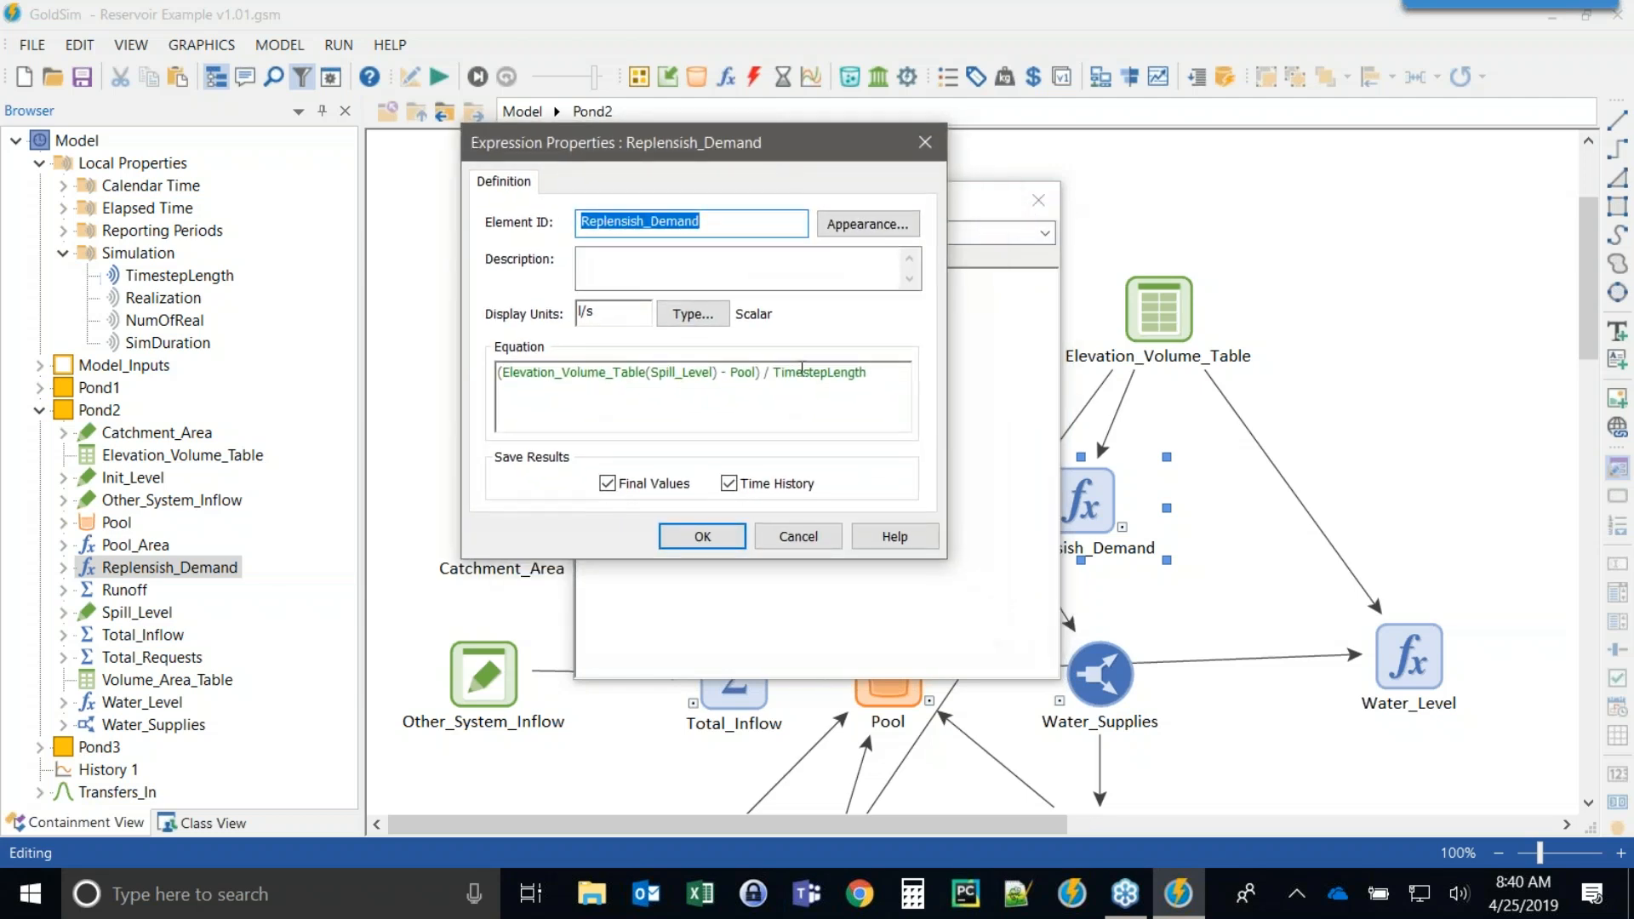
mouse_move(791, 383)
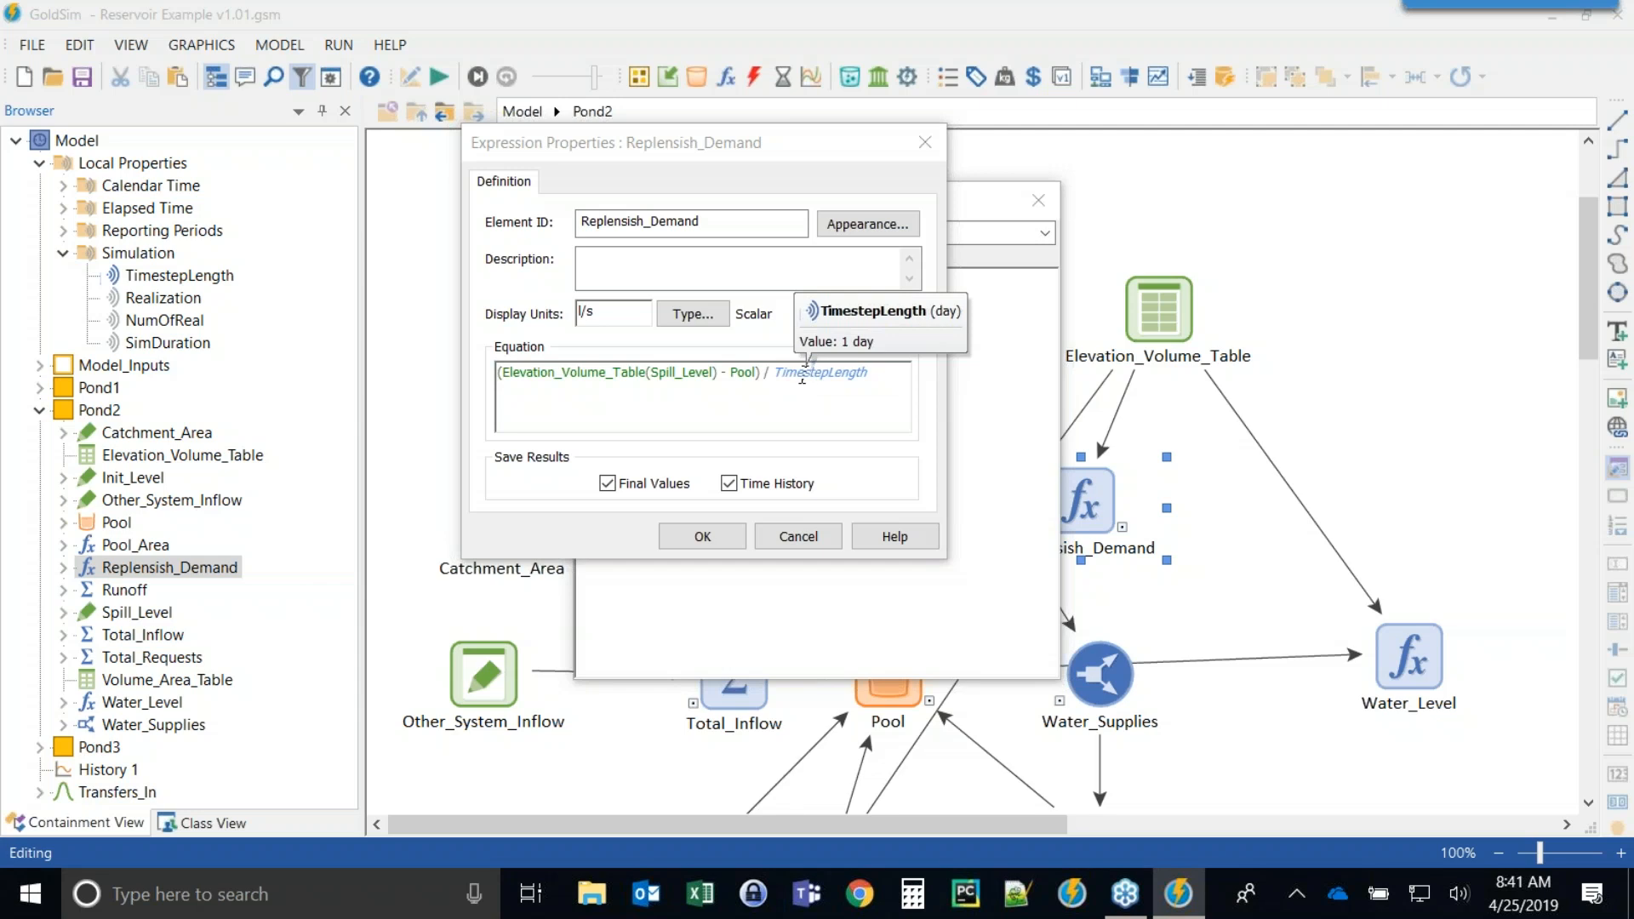
drag(801, 374, 886, 378)
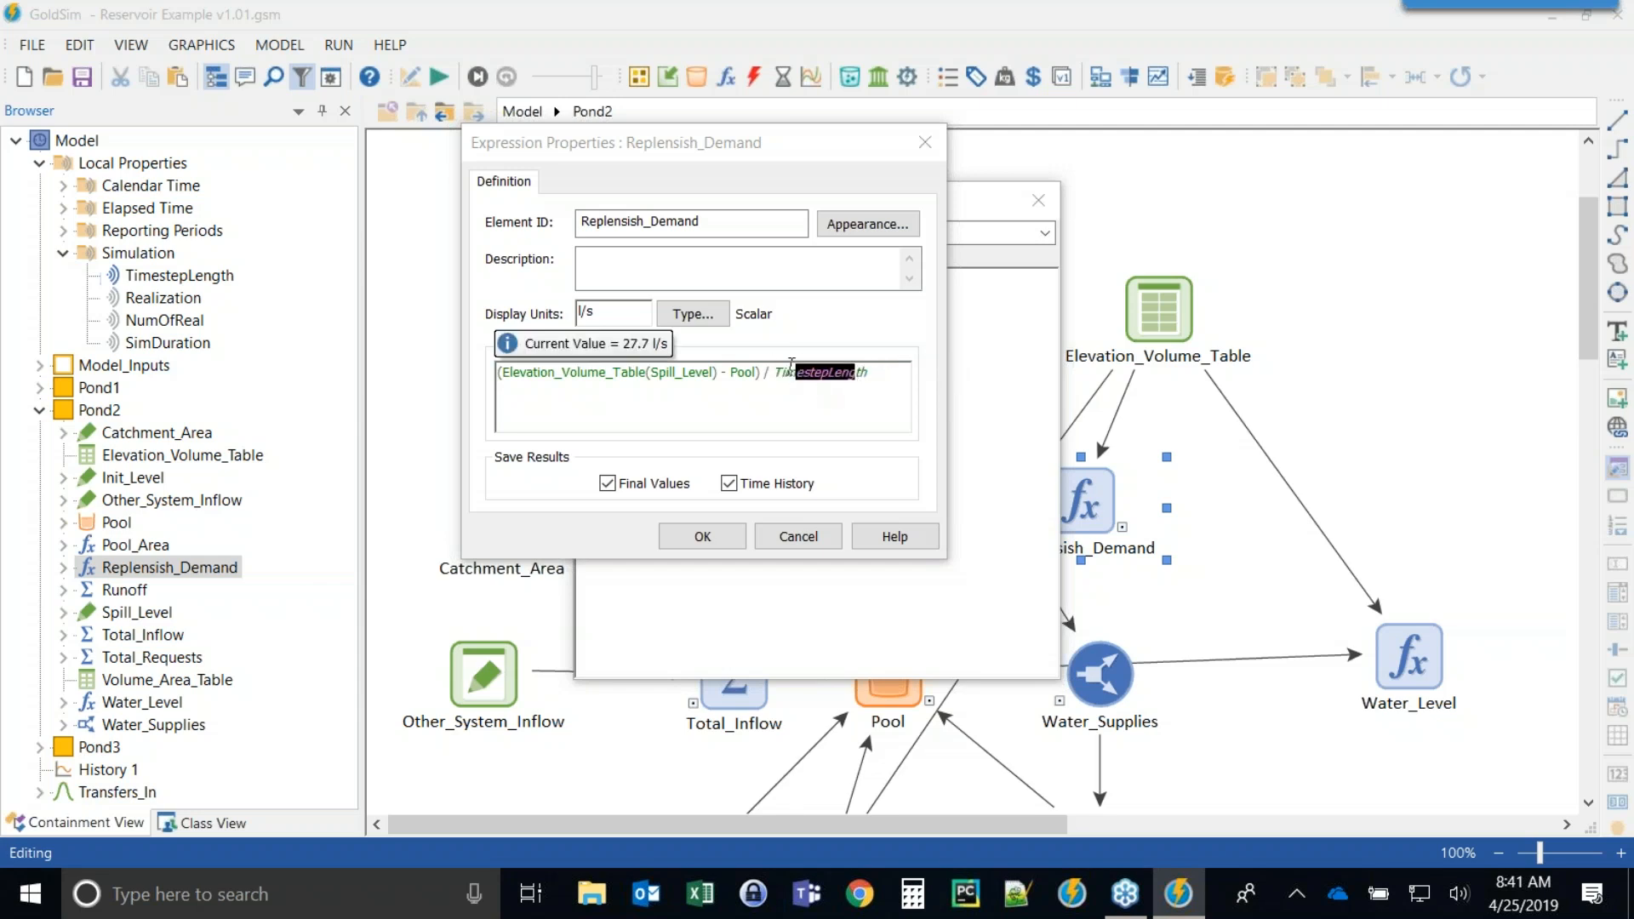
drag(779, 372, 856, 374)
click(696, 536)
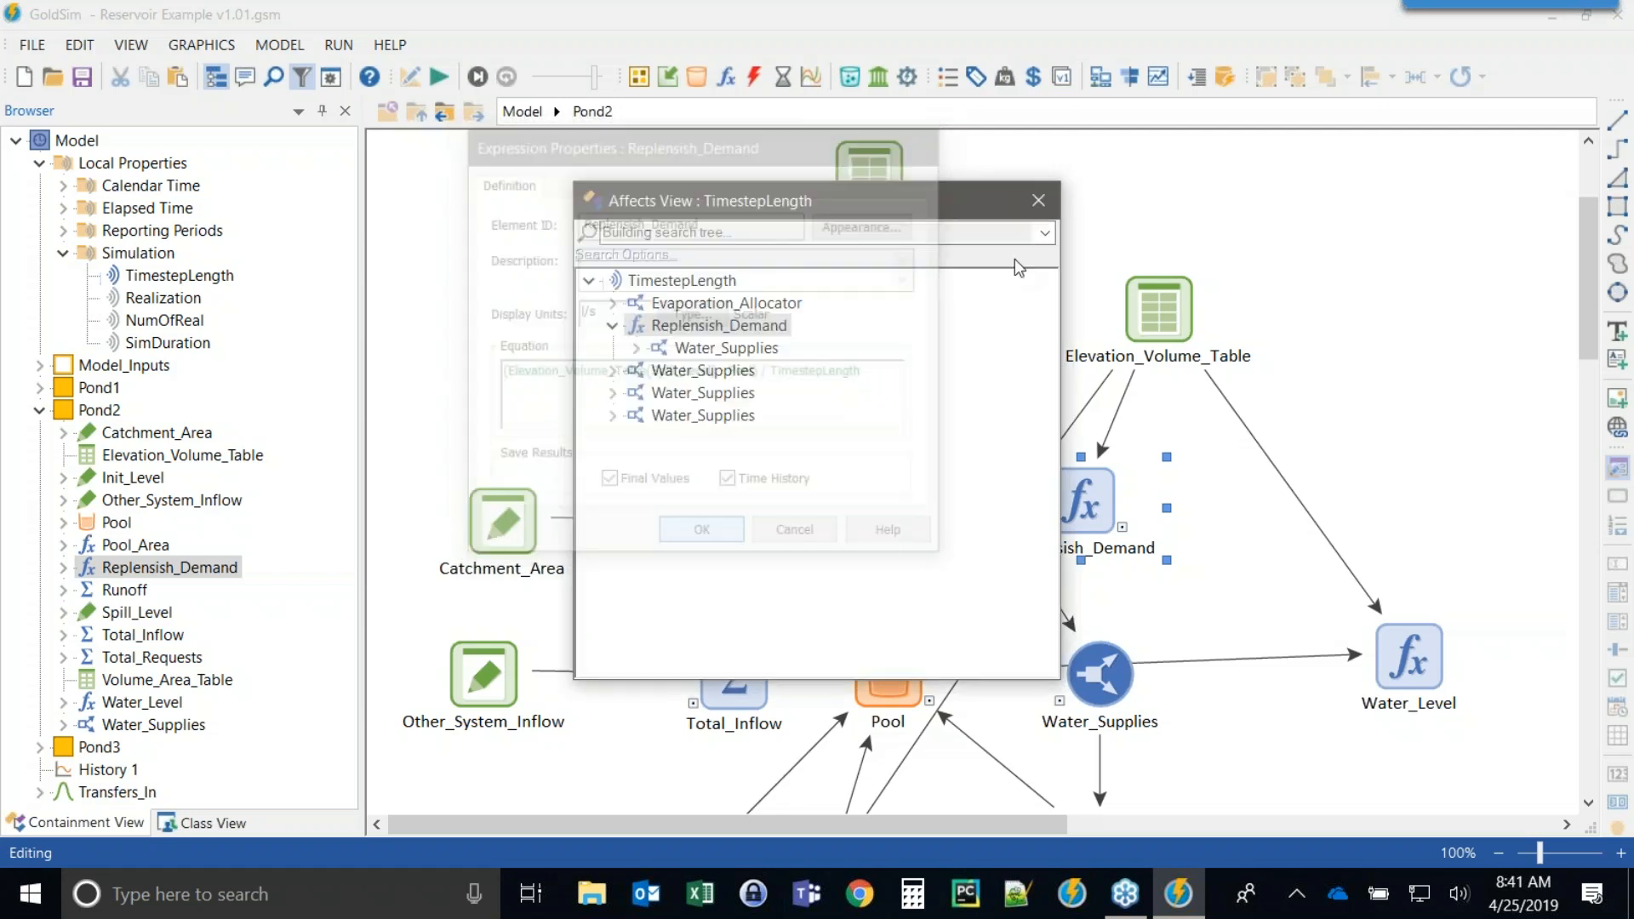
click(1038, 201)
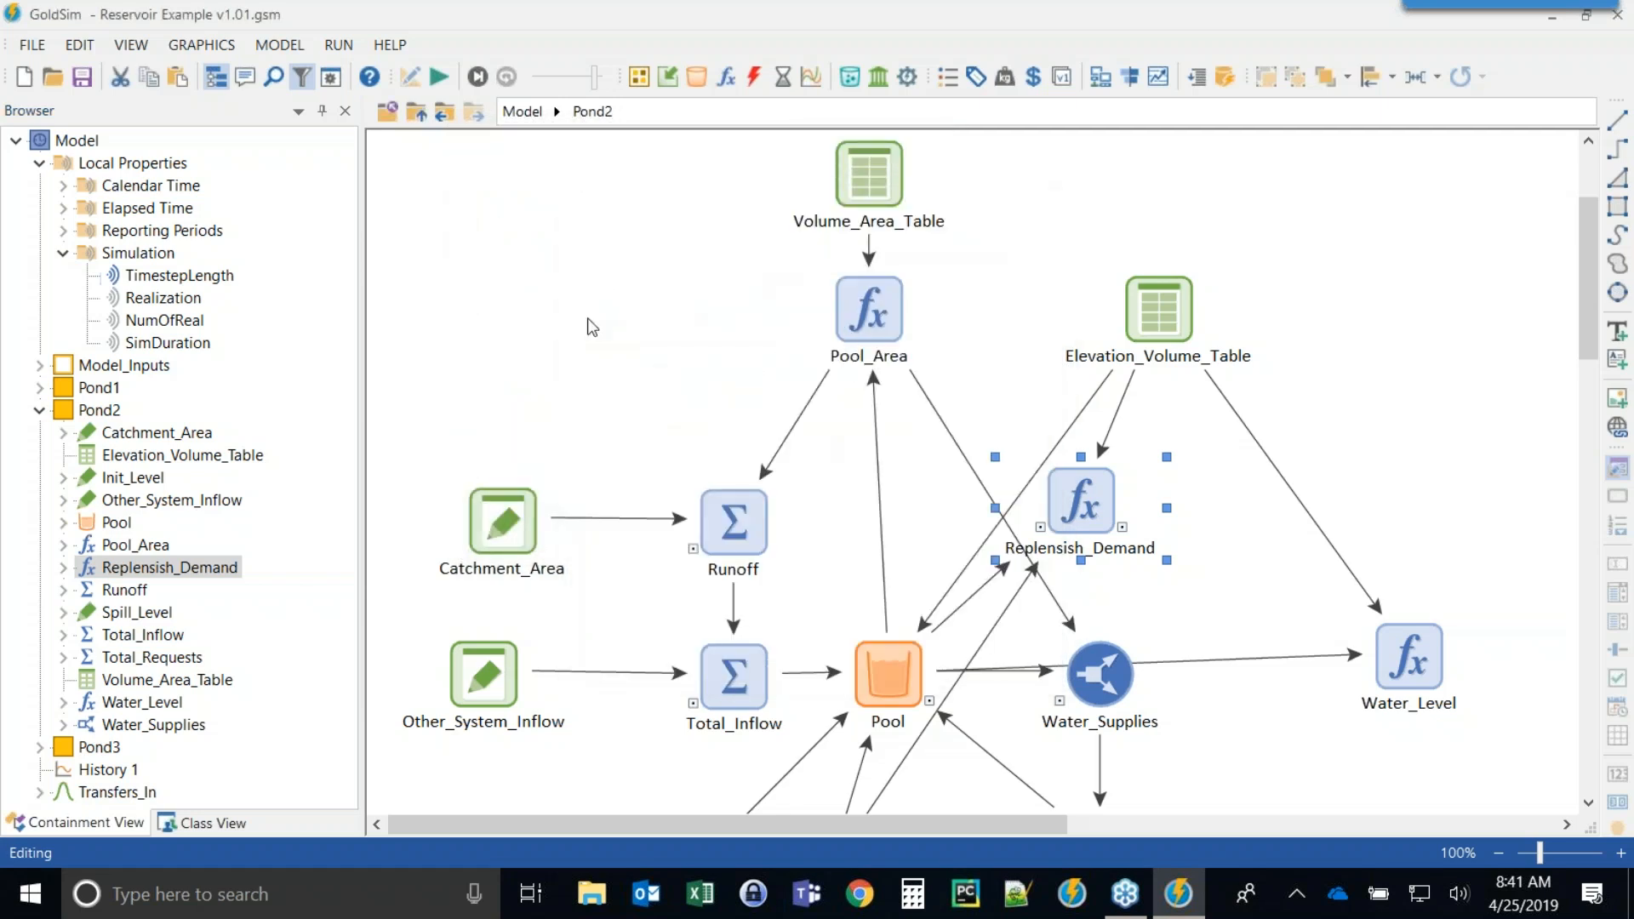
Enter Pond1 from the top level and move the Catchment_Area and Other_System_Inflow elements upward.
click(417, 114)
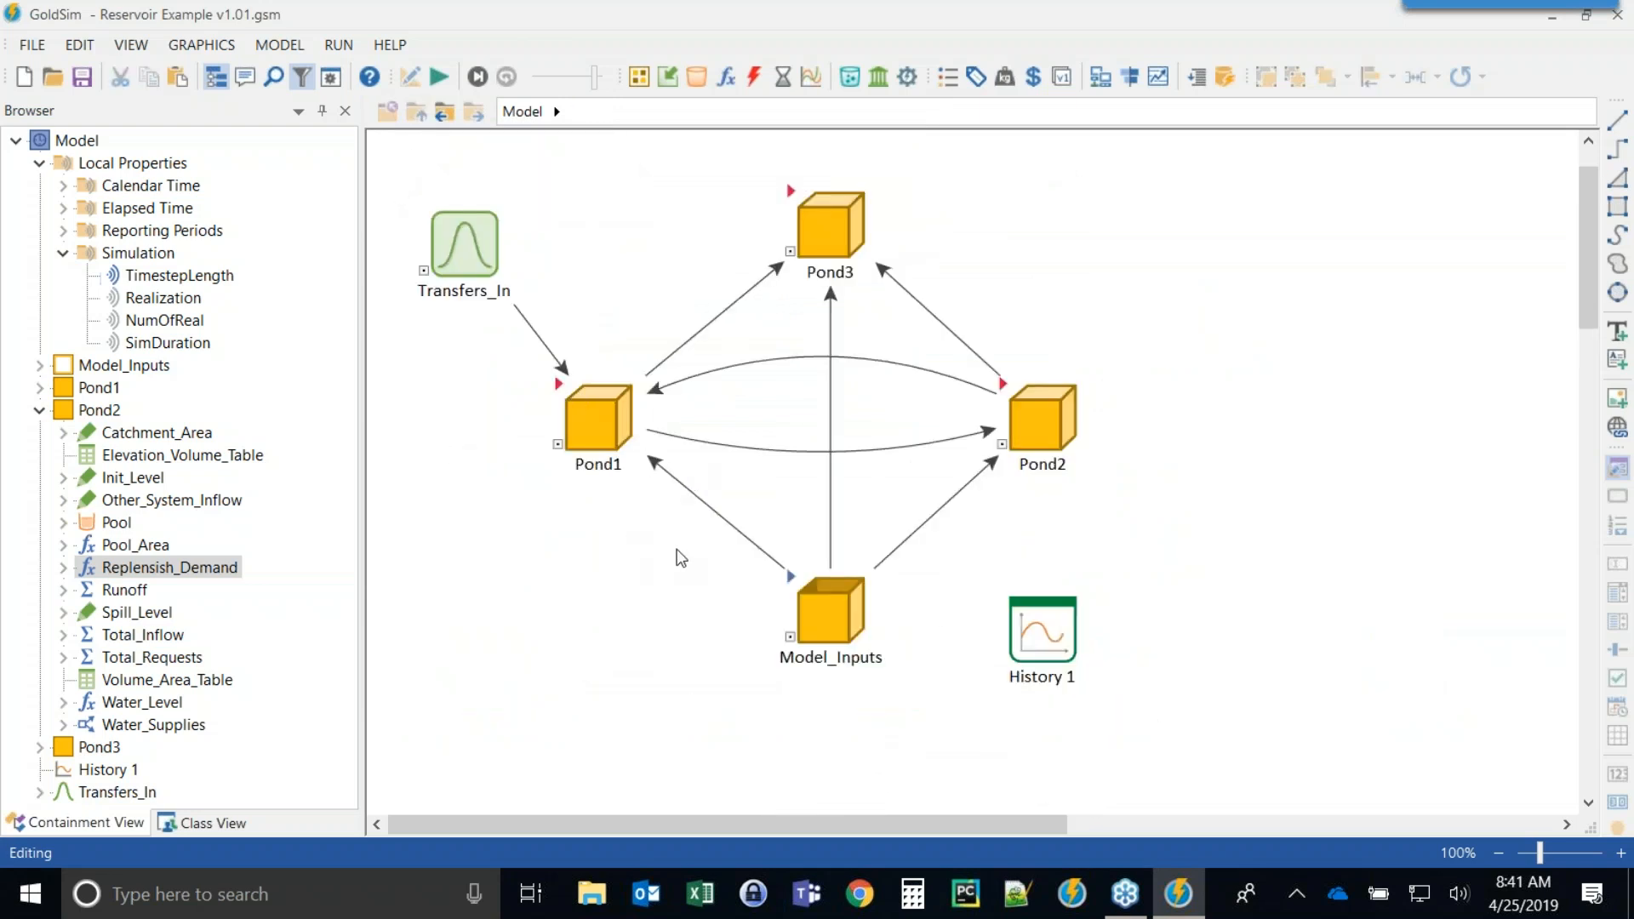
double_click(560, 393)
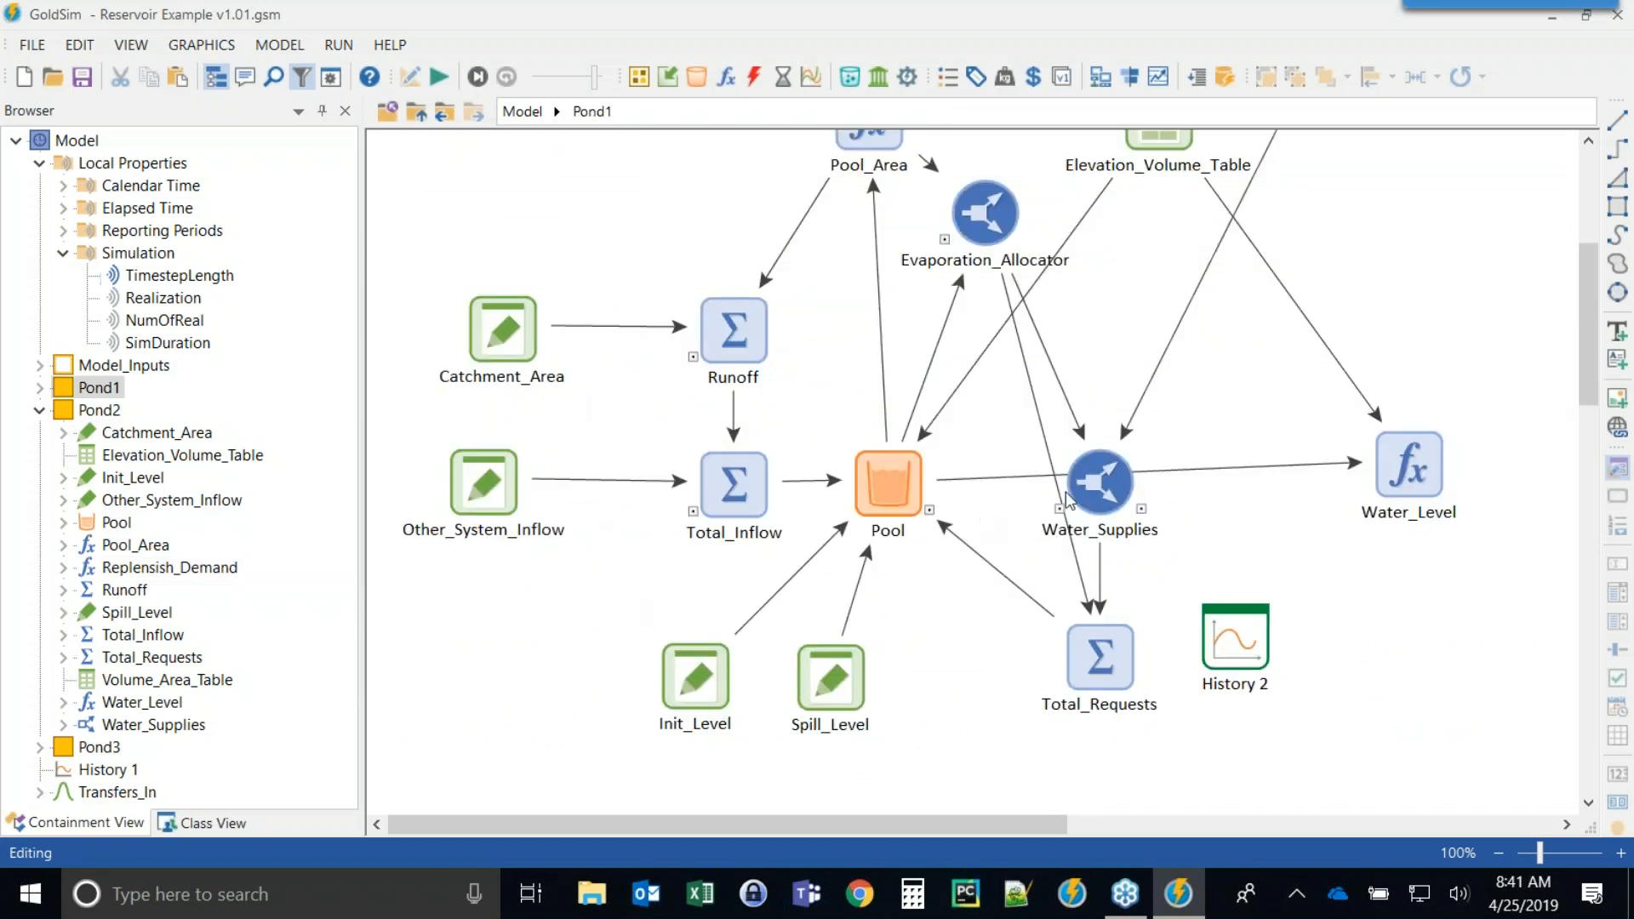
scroll(960, 509, up, 3)
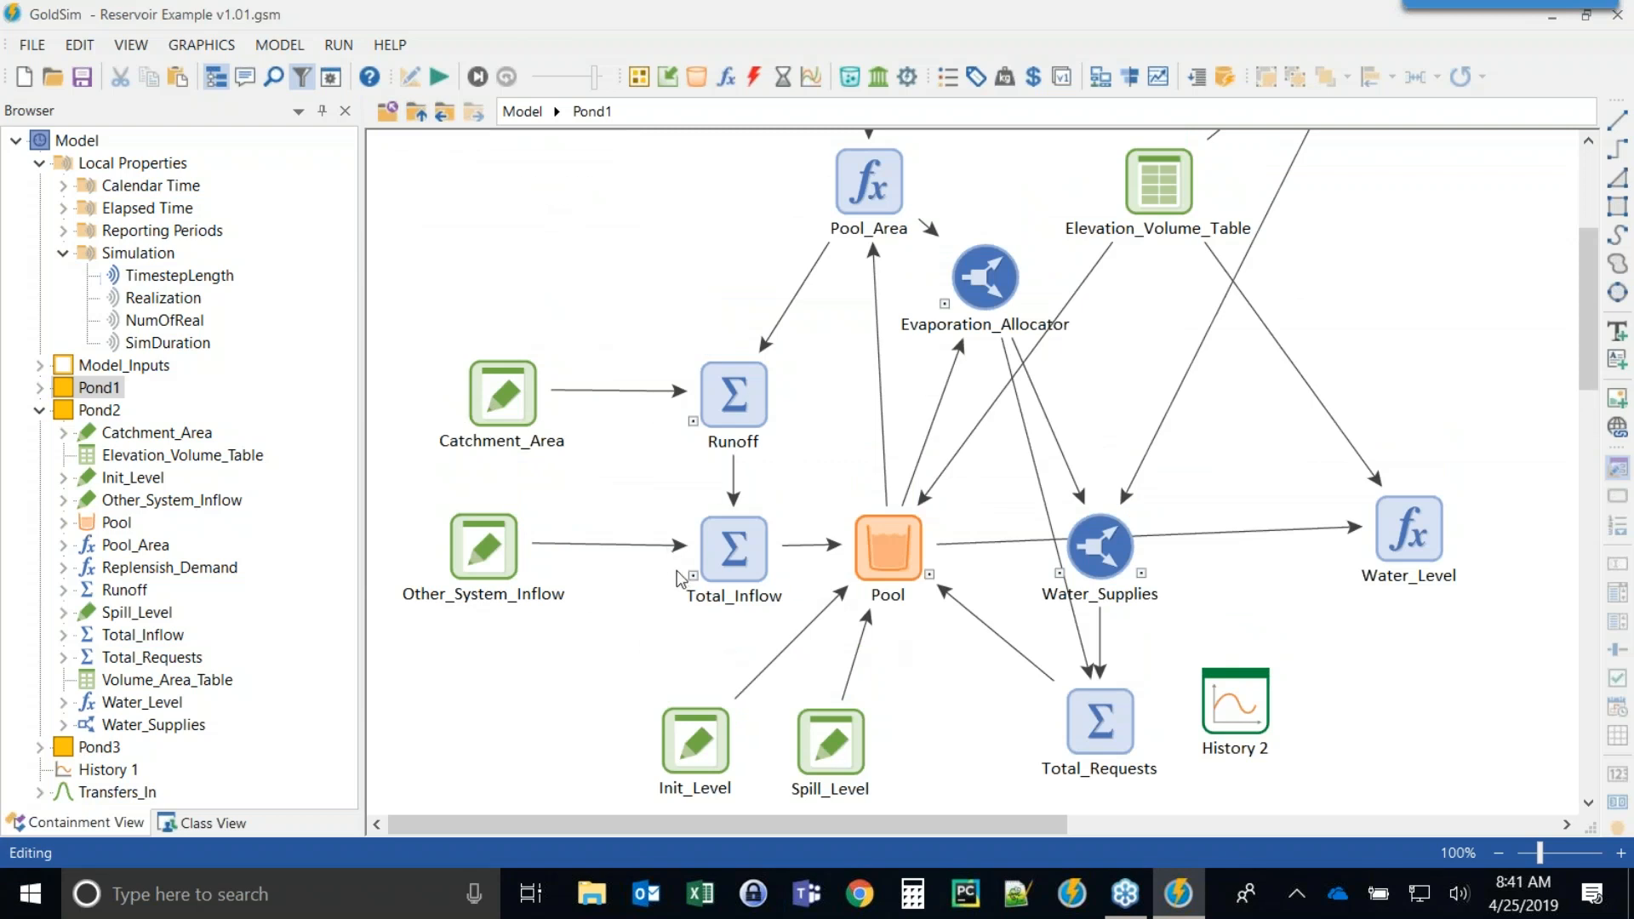
mouse_move(734, 387)
drag(478, 400, 460, 303)
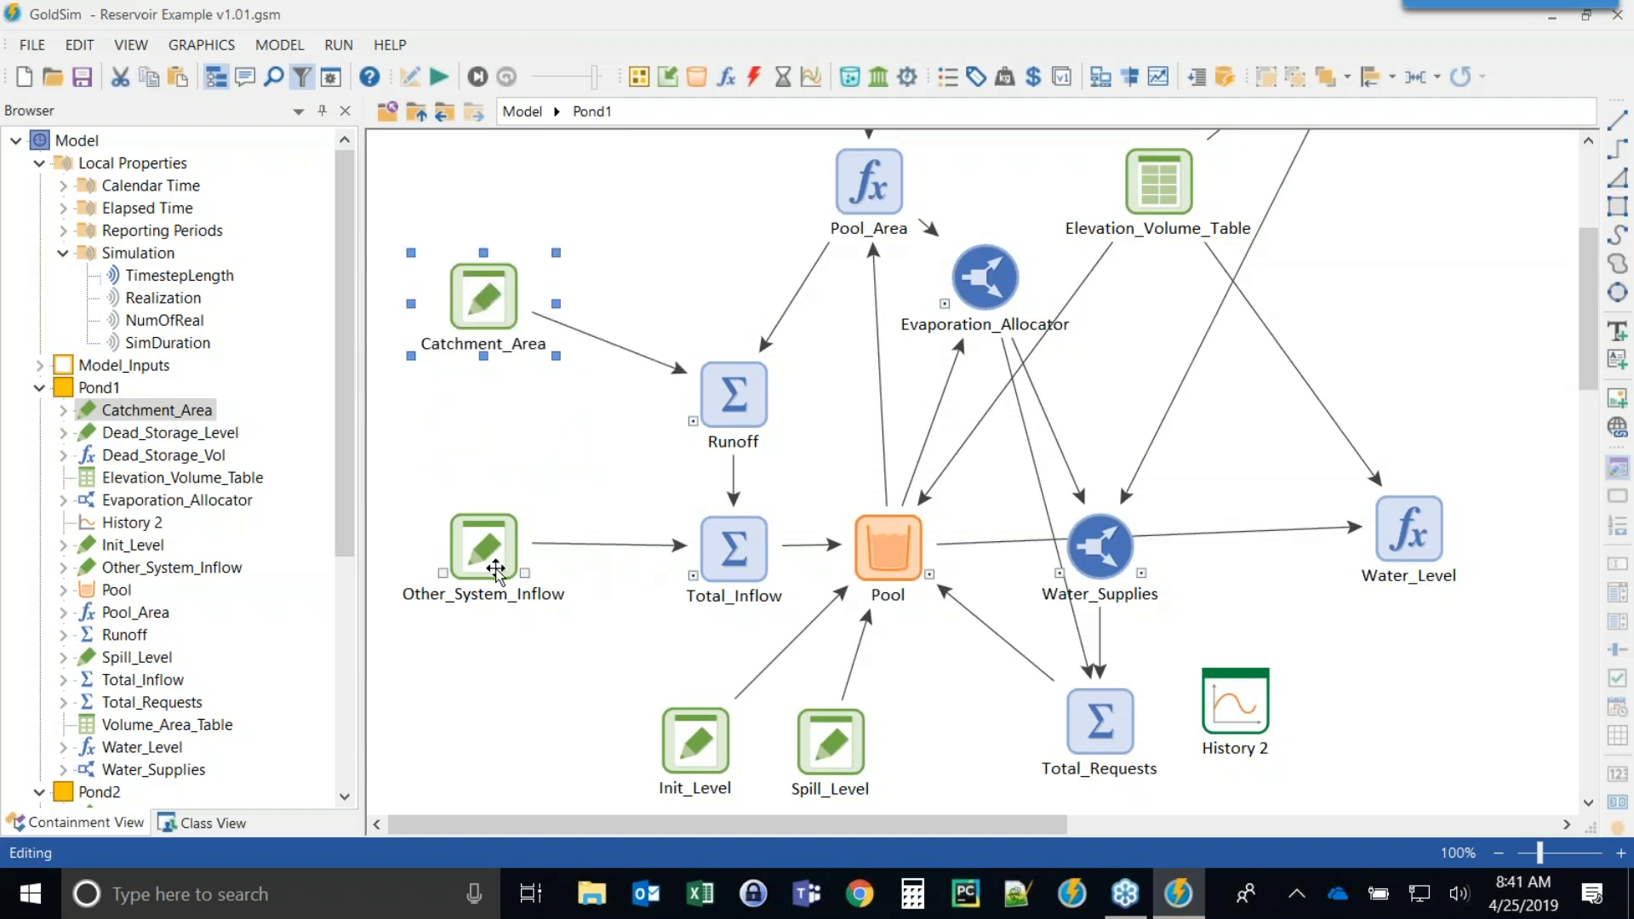
mouse_move(732, 593)
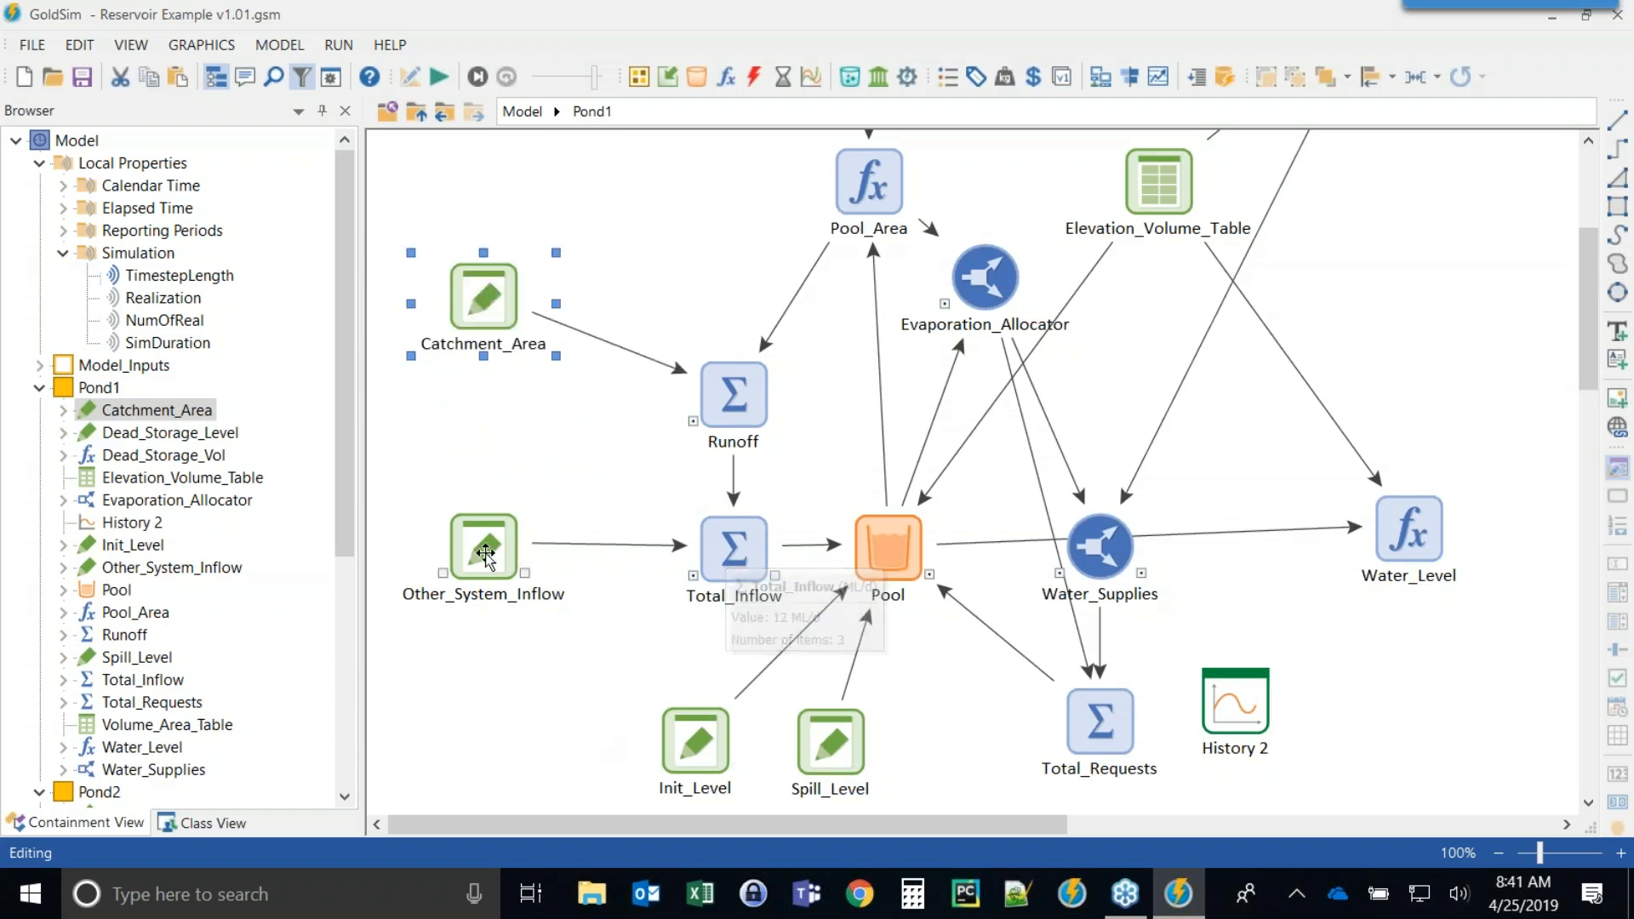
click(511, 562)
drag(526, 493, 526, 436)
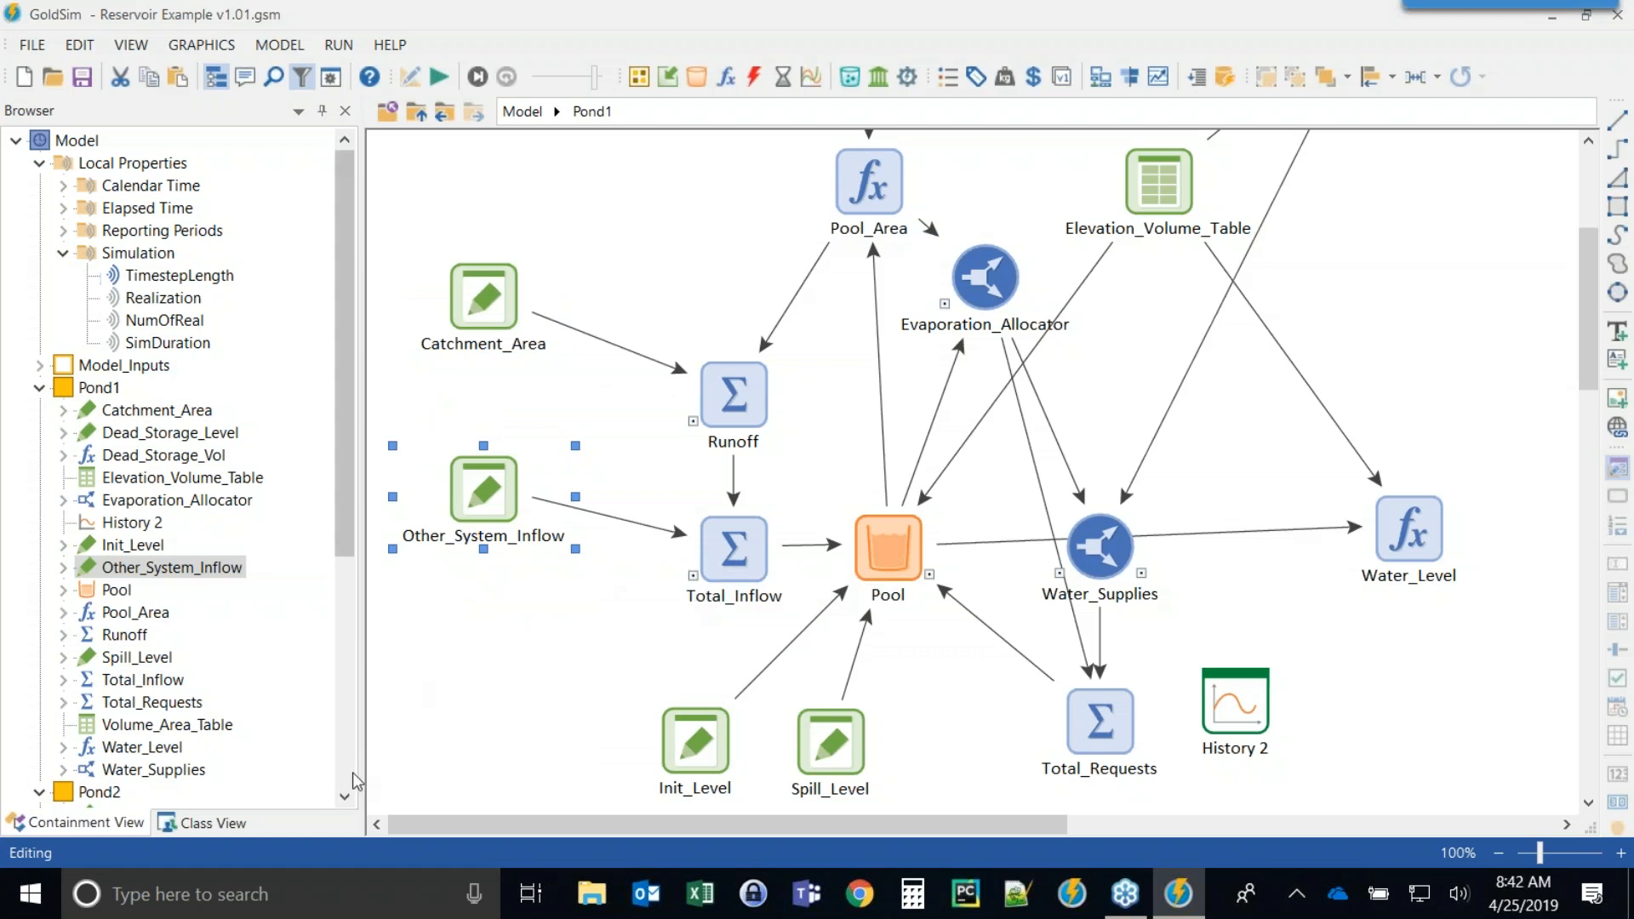
Open the Pool properties briefly, close them, and select the Water_Supplies and Evaporation_Allocator elements.
mouse_move(732, 554)
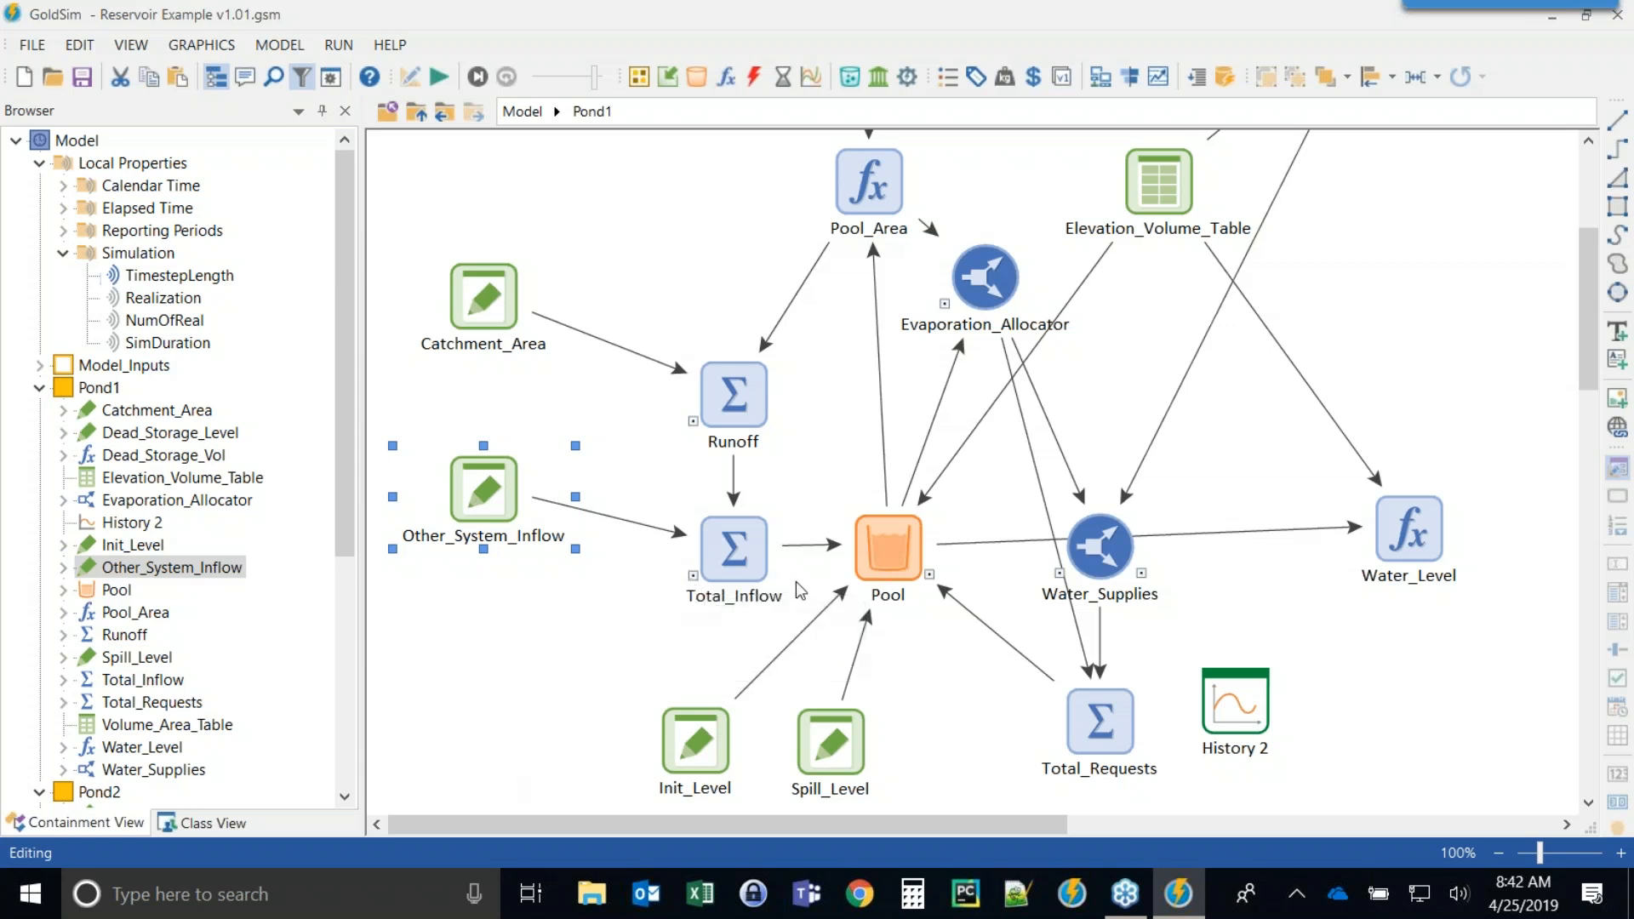
mouse_move(866, 568)
double_click(879, 547)
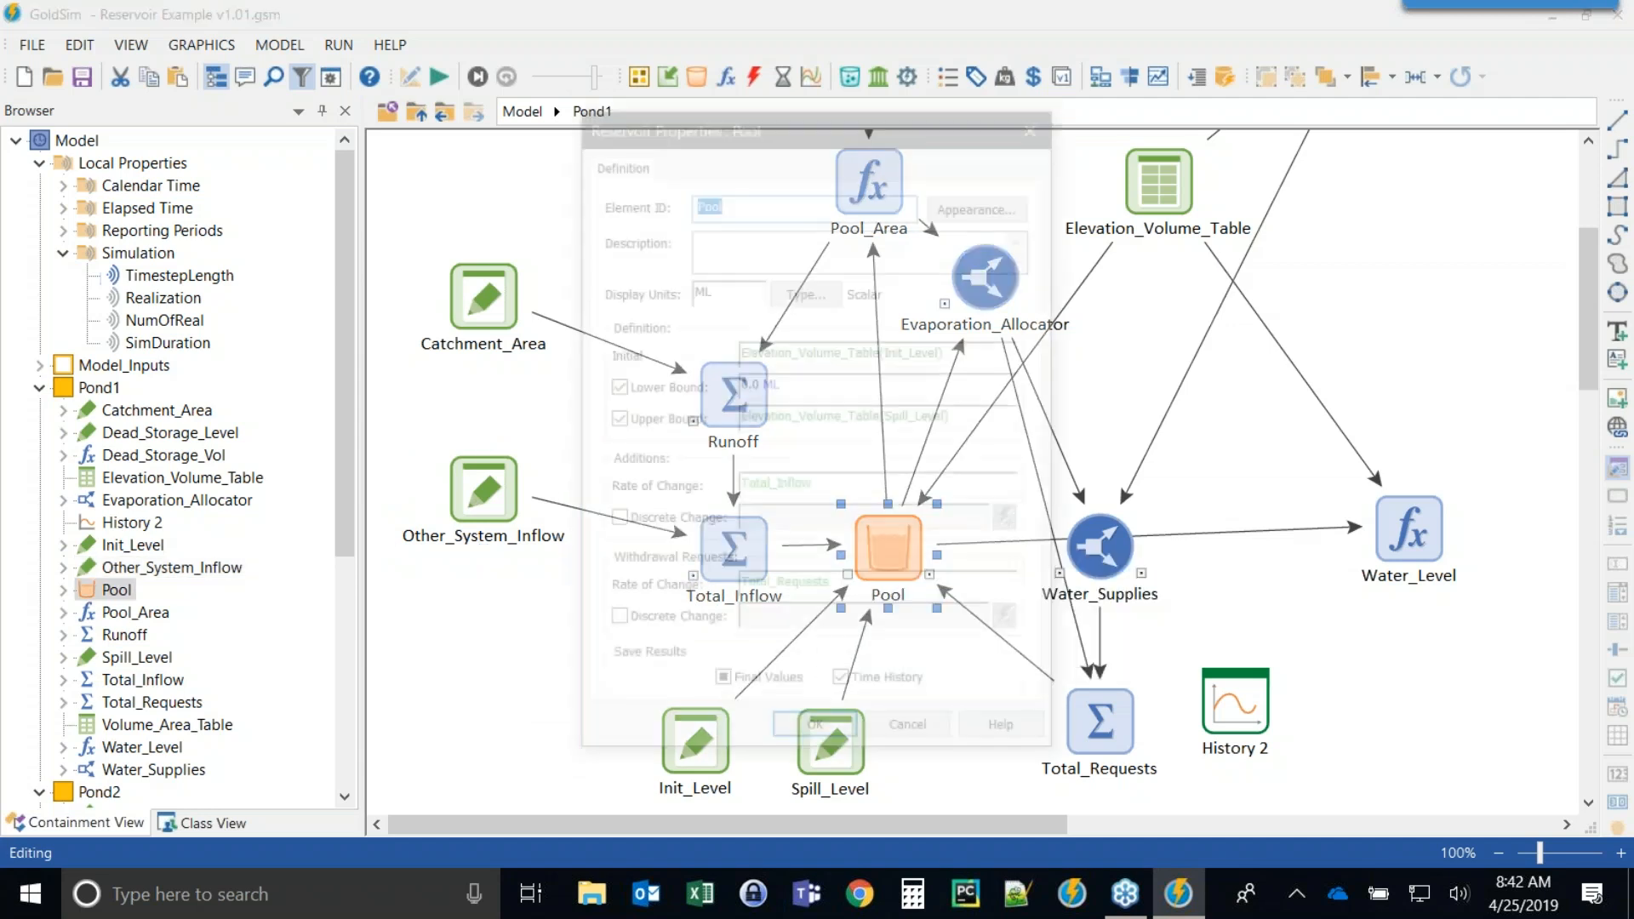
click(841, 740)
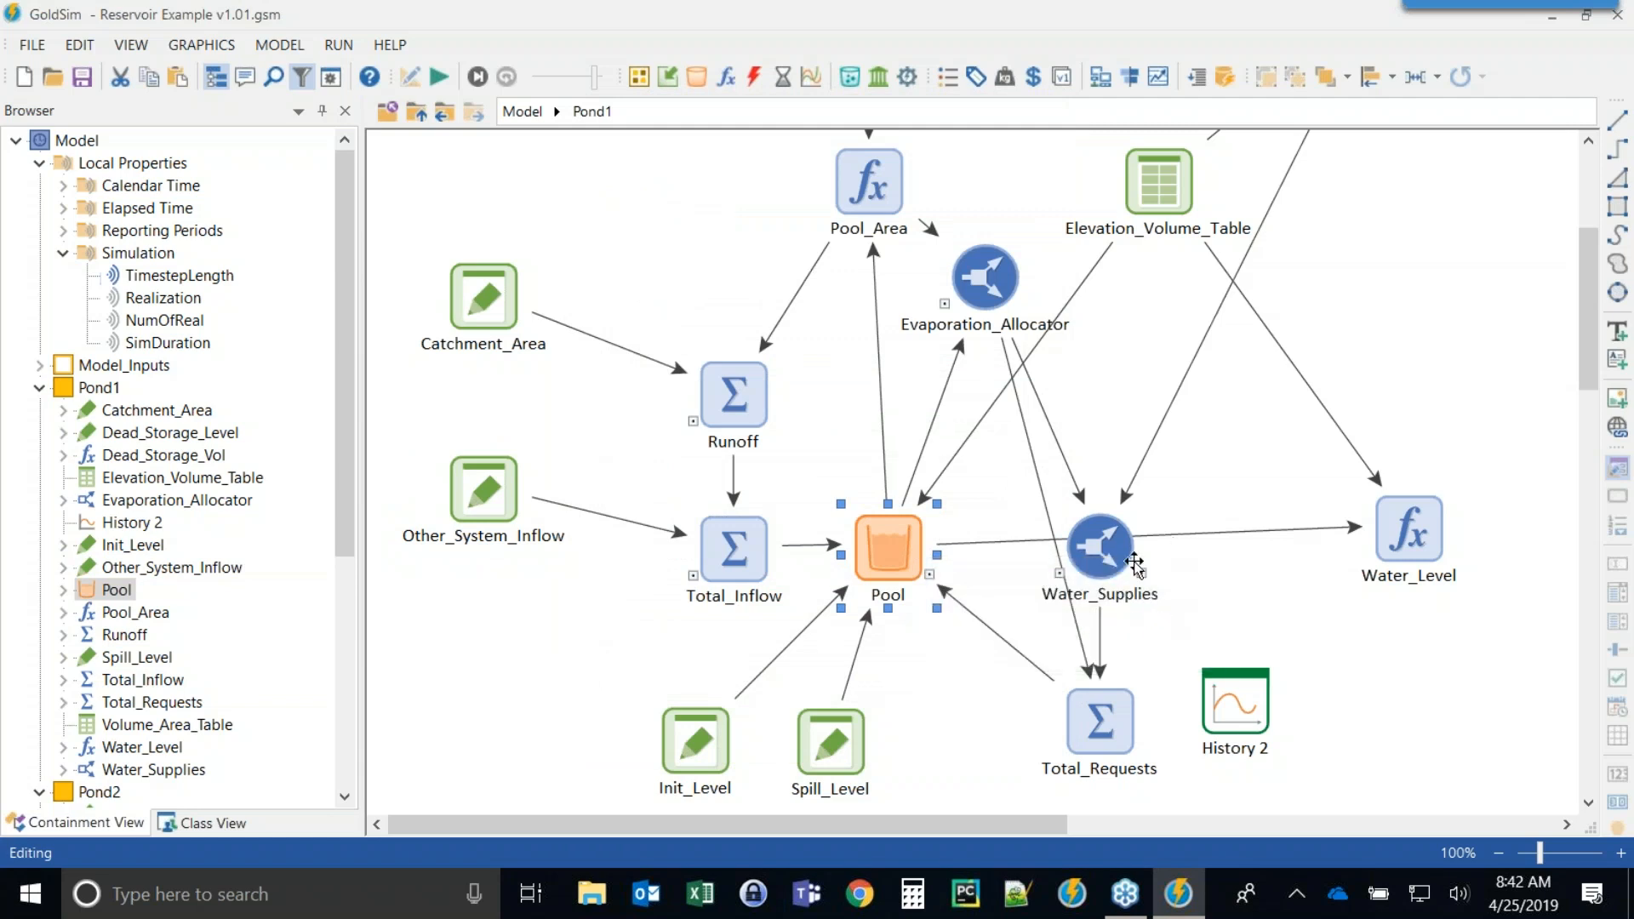
click(1104, 547)
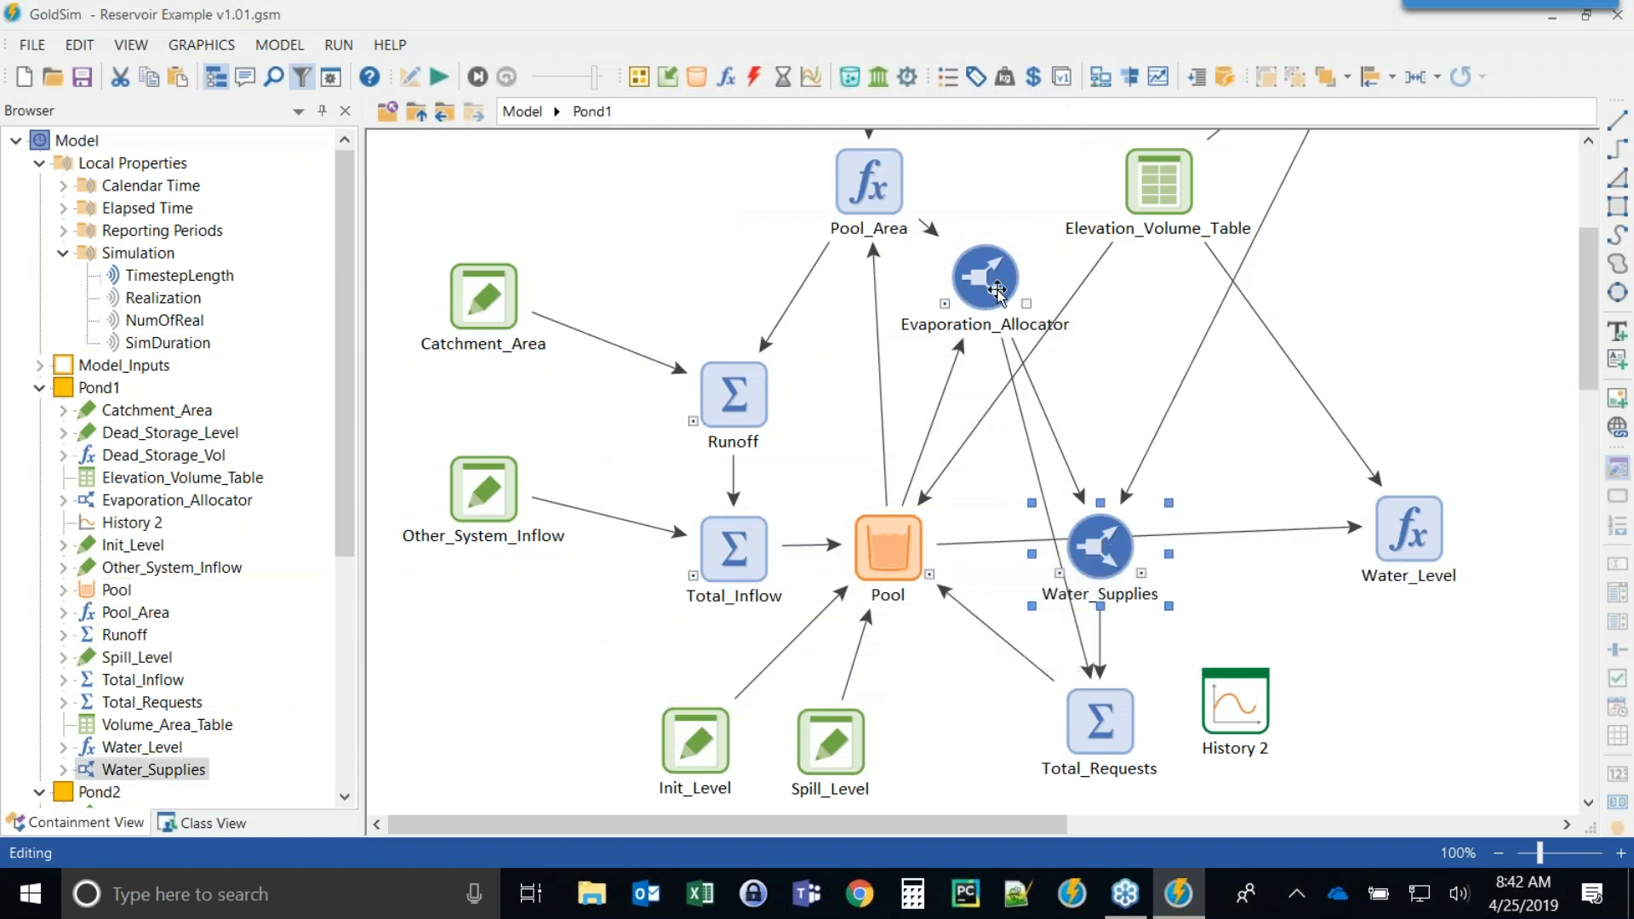
mouse_move(987, 281)
click(1031, 349)
click(1099, 525)
Move Dead_Storage_Vol down beside Elevation_Volume_Table and place Dead_Storage_Level directly above it.
mouse_move(1109, 562)
scroll(1233, 547, up, 3)
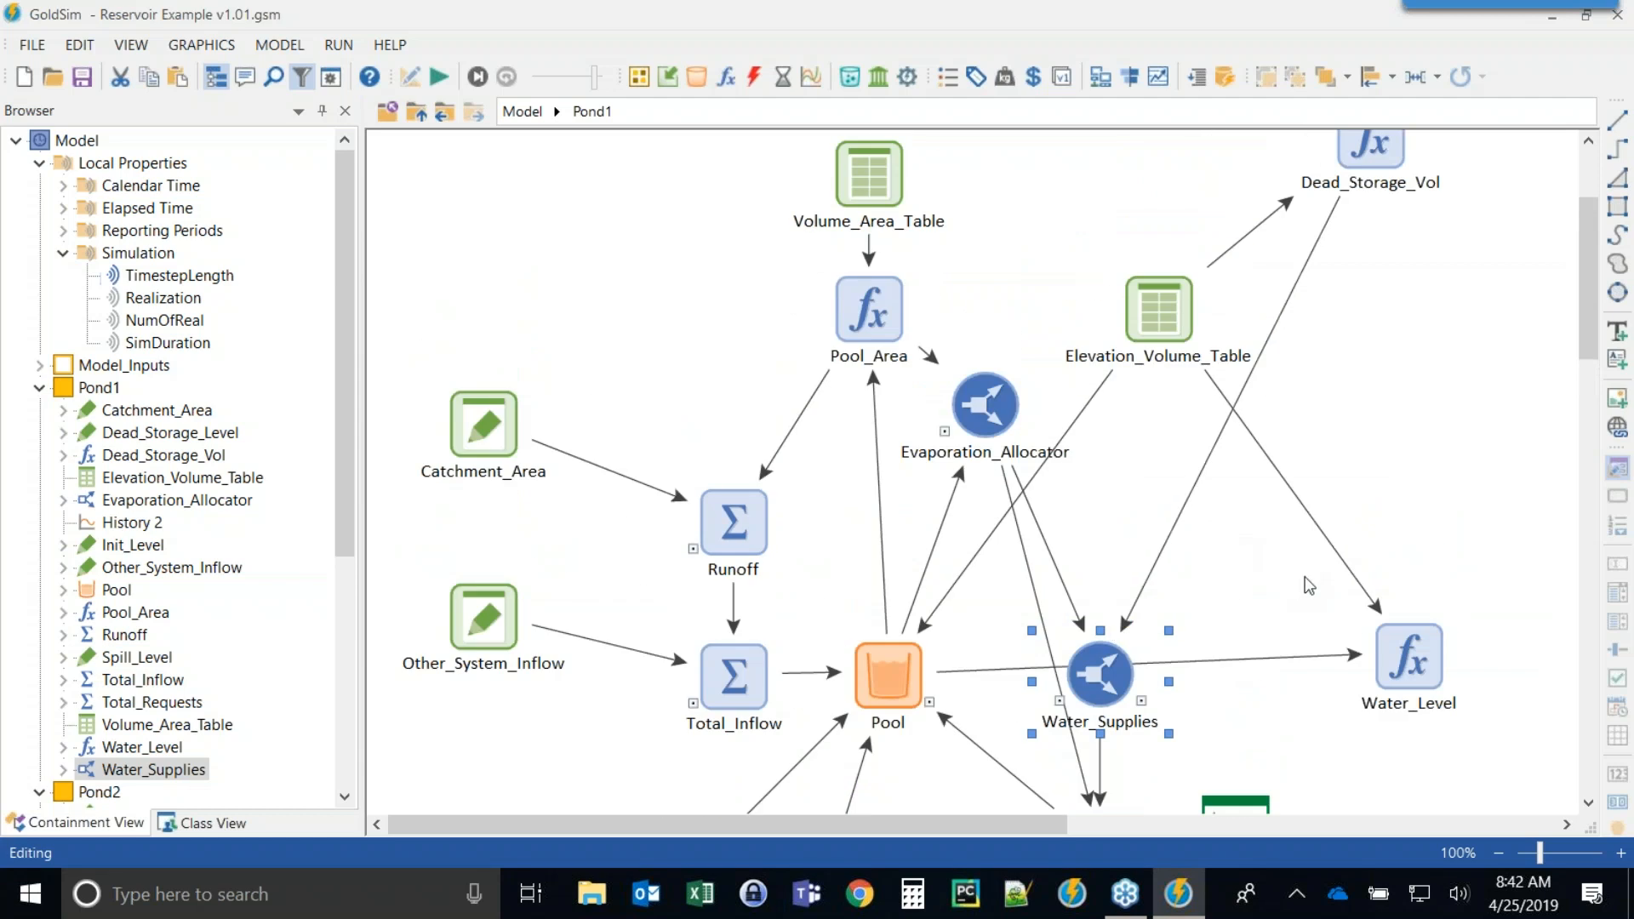
scroll(1294, 586, up, 2)
drag(1372, 204, 1364, 369)
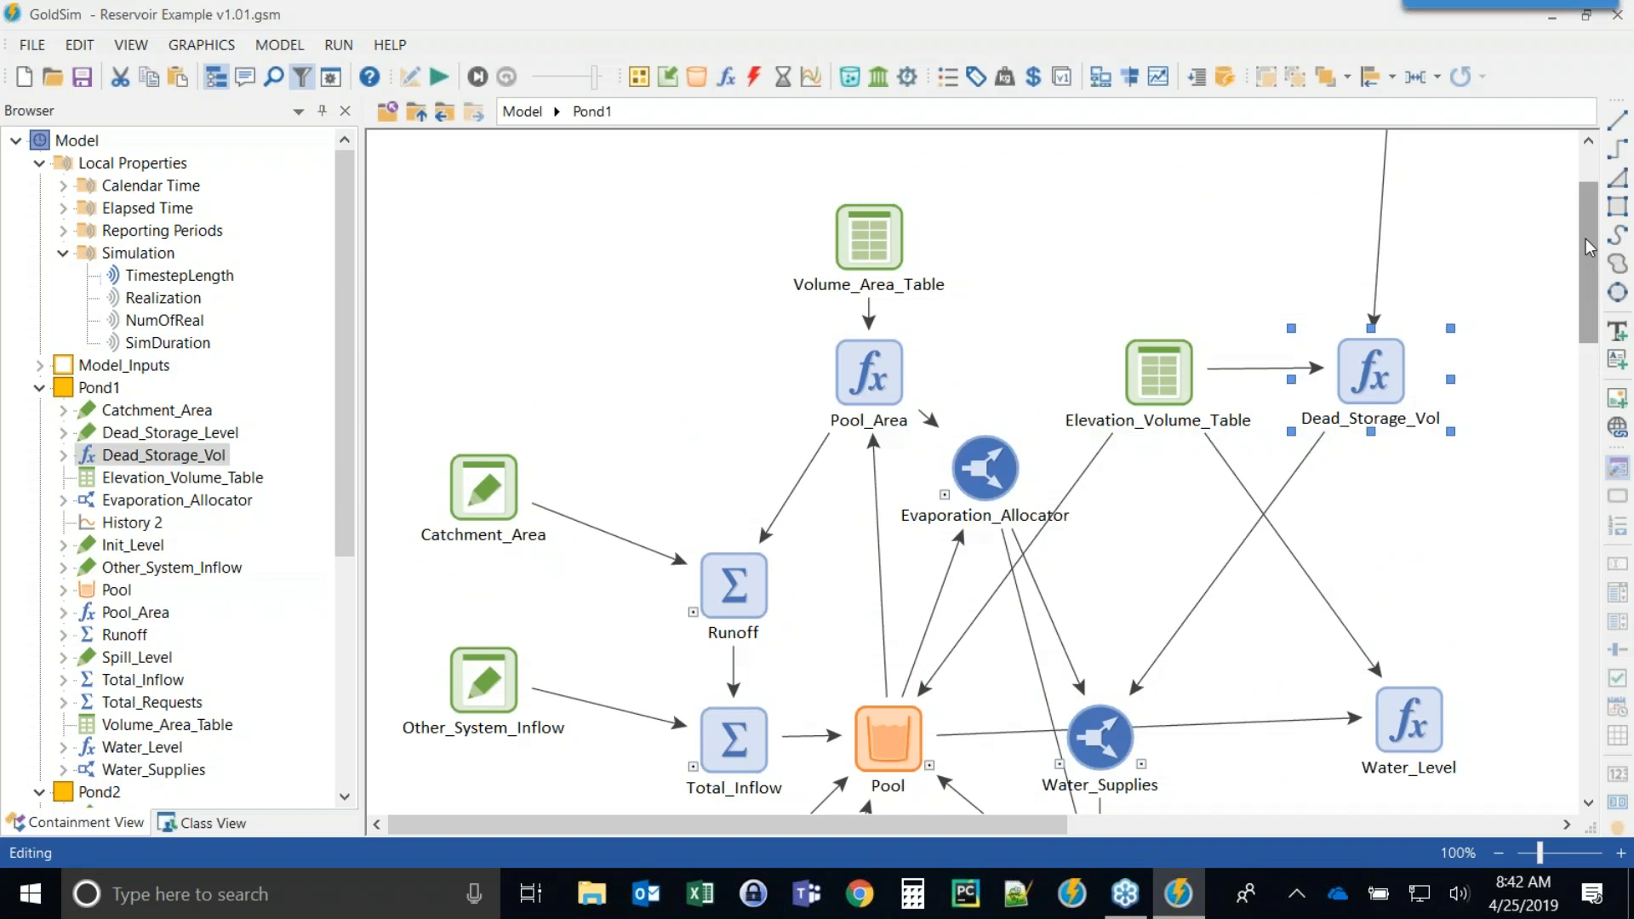
drag(1588, 253, 1588, 228)
drag(1370, 189, 1162, 358)
Return to the top level and open Pond2 to review its layout.
scroll(1455, 369, down, 3)
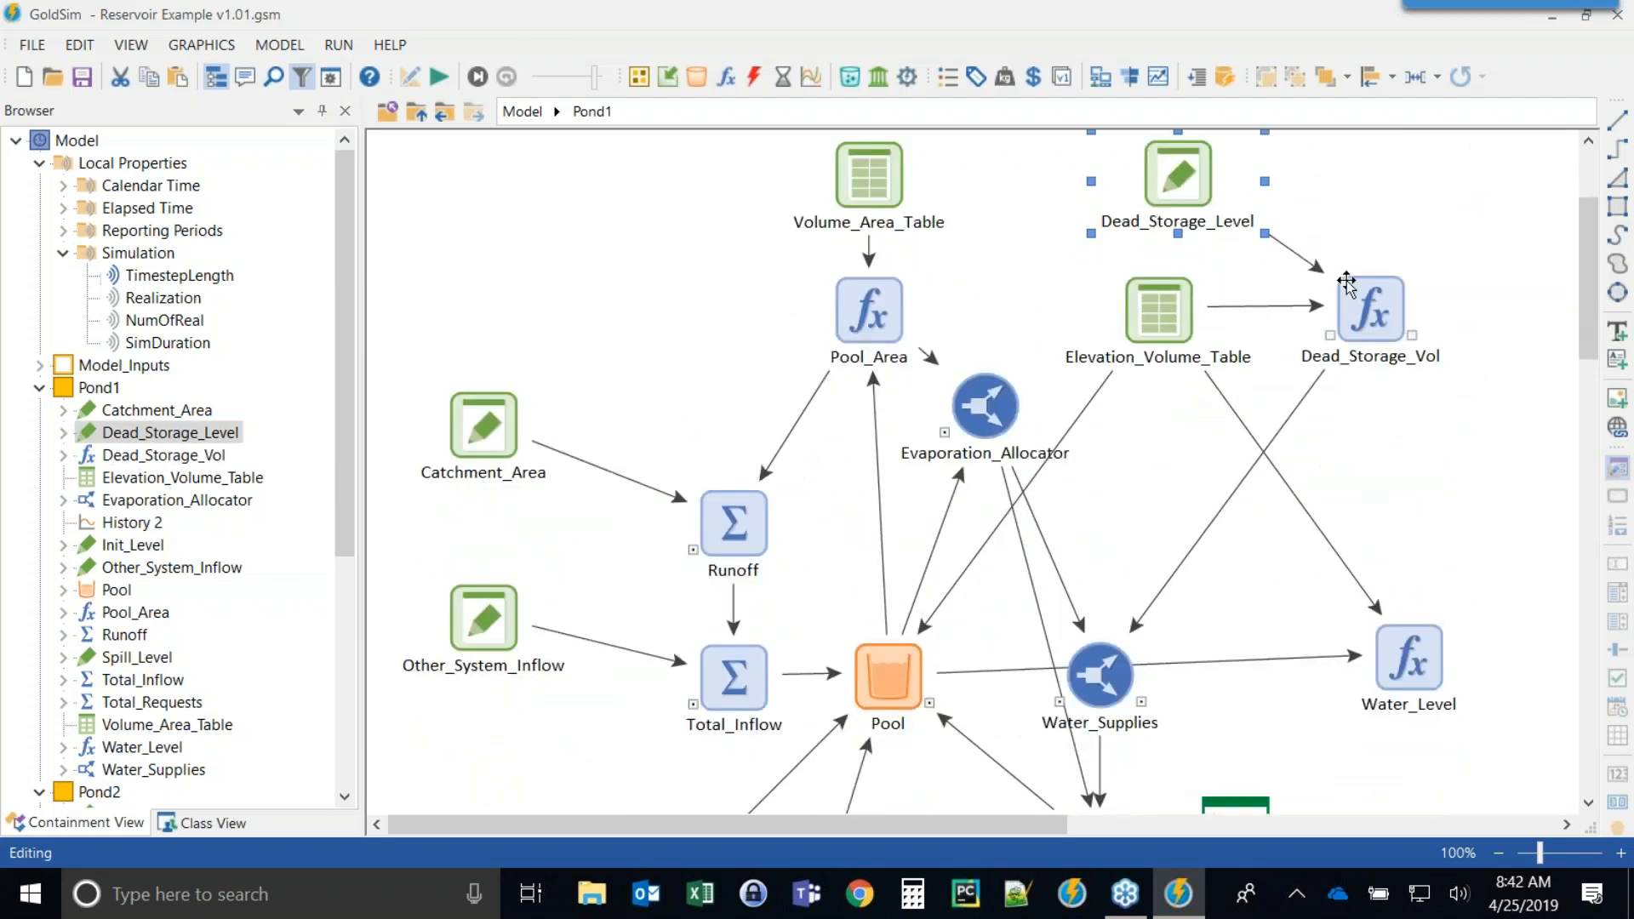
scroll(1217, 509, down, 1)
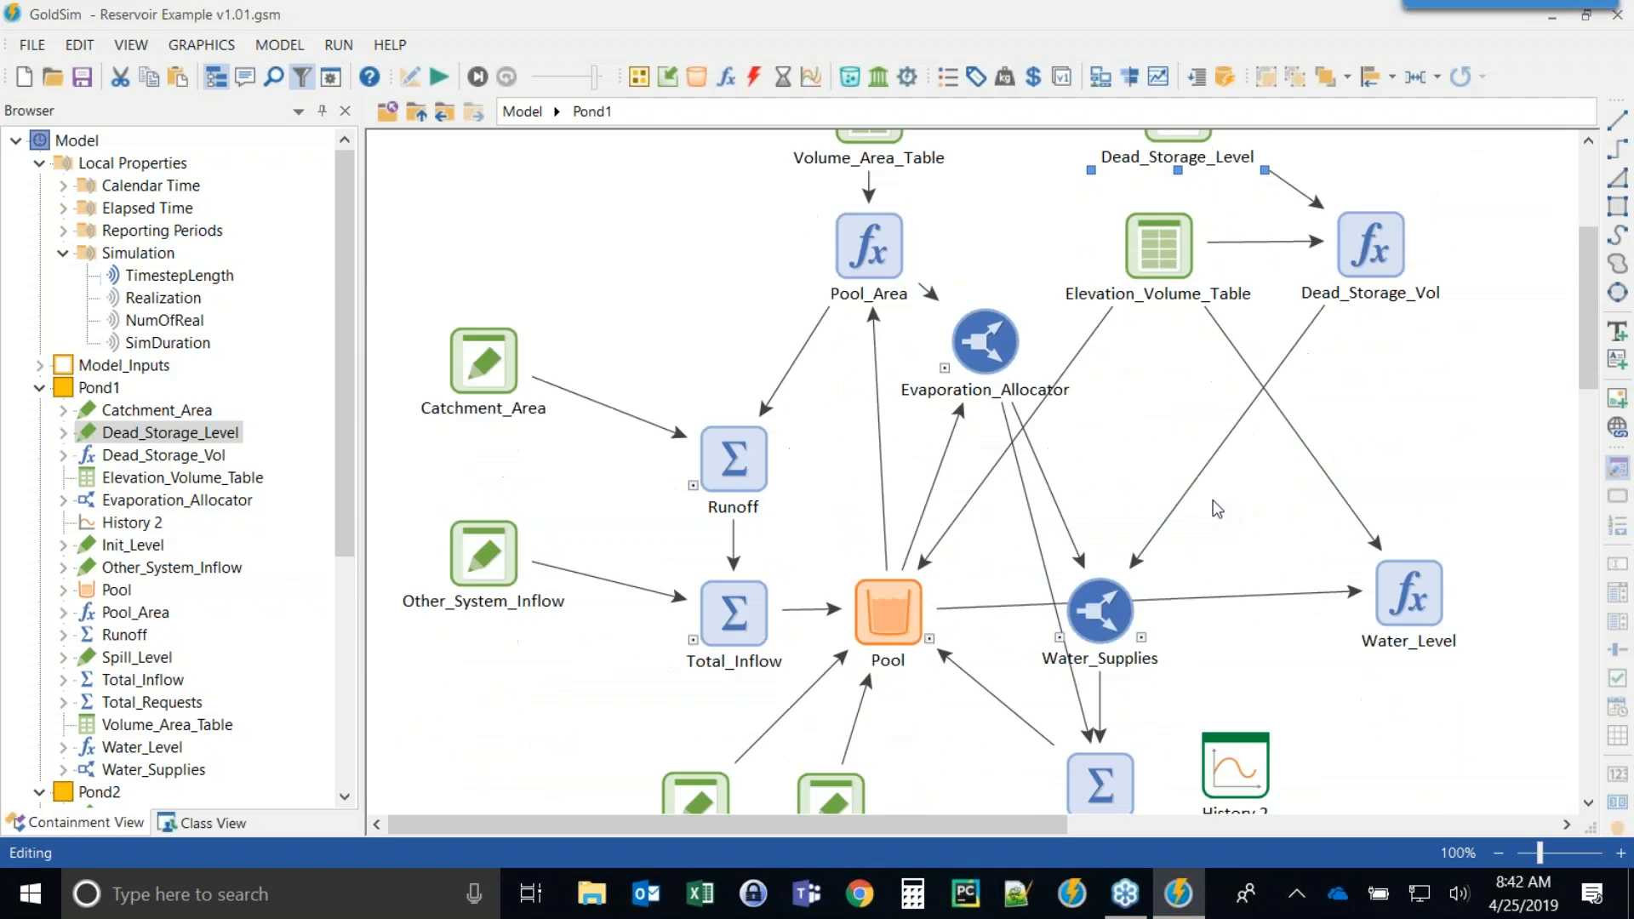
scroll(1217, 509, down, 1)
mouse_move(1094, 593)
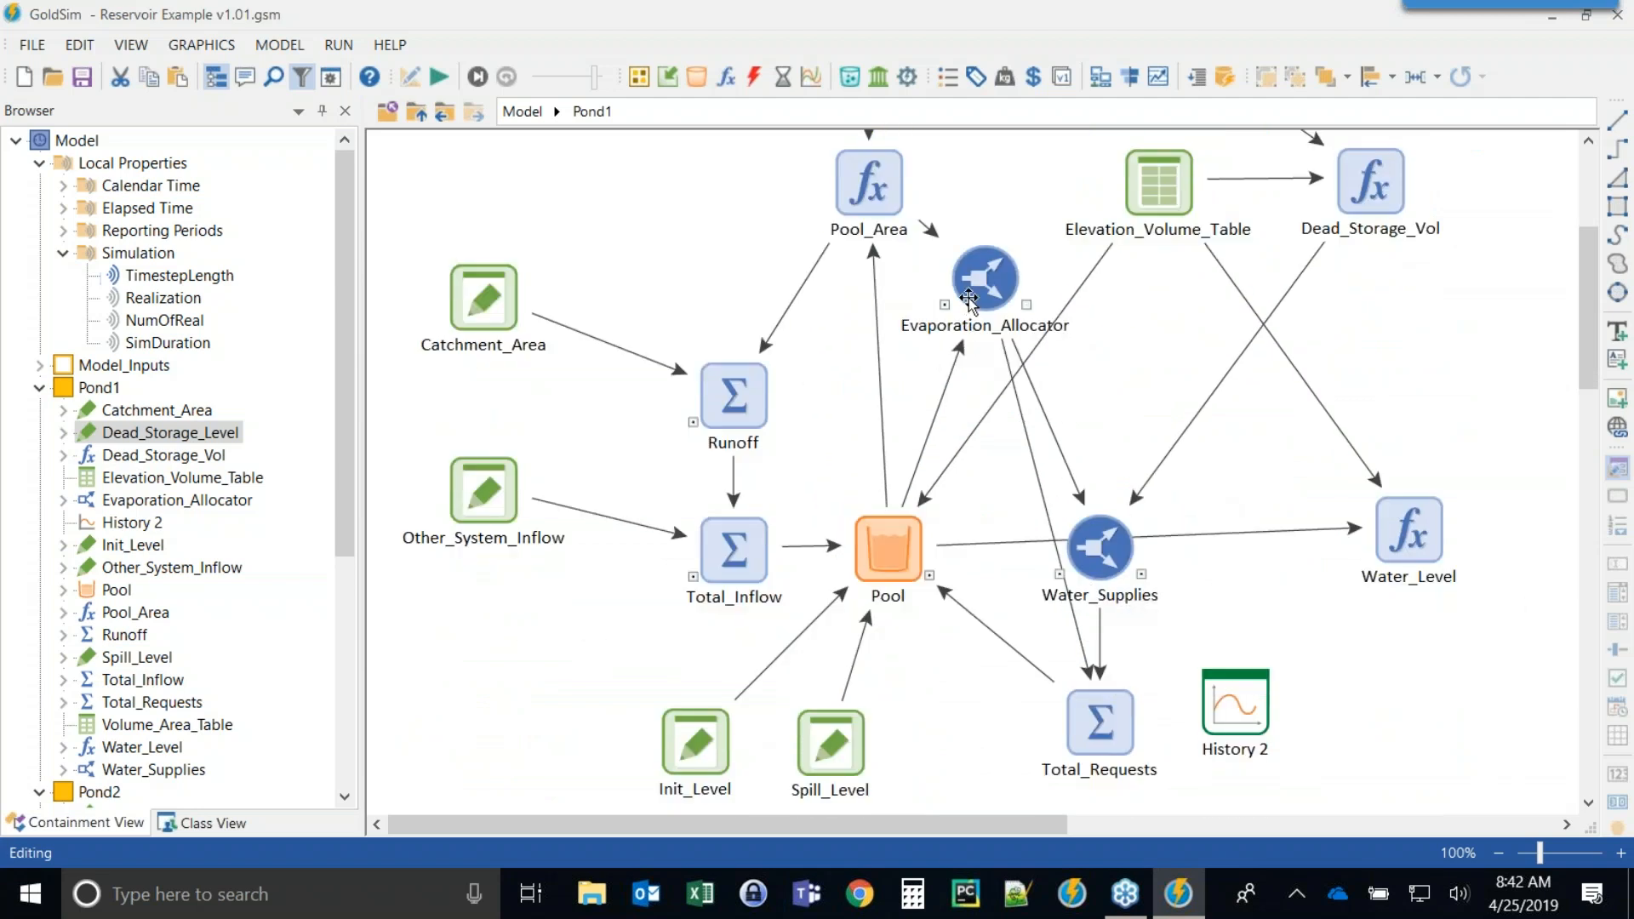
click(1106, 549)
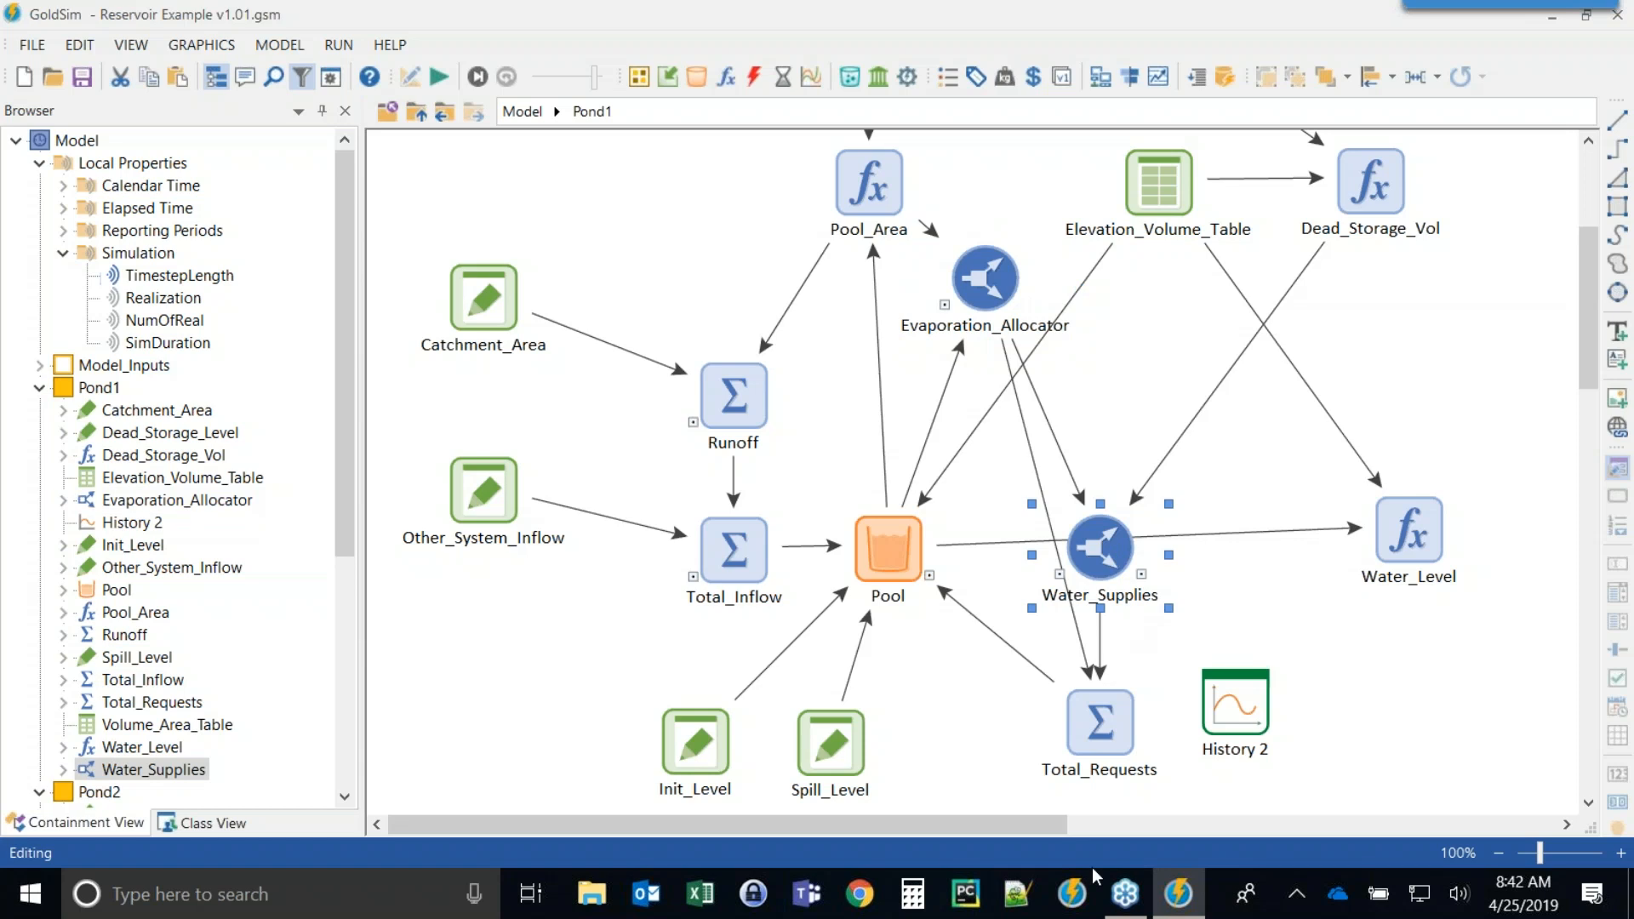
click(416, 111)
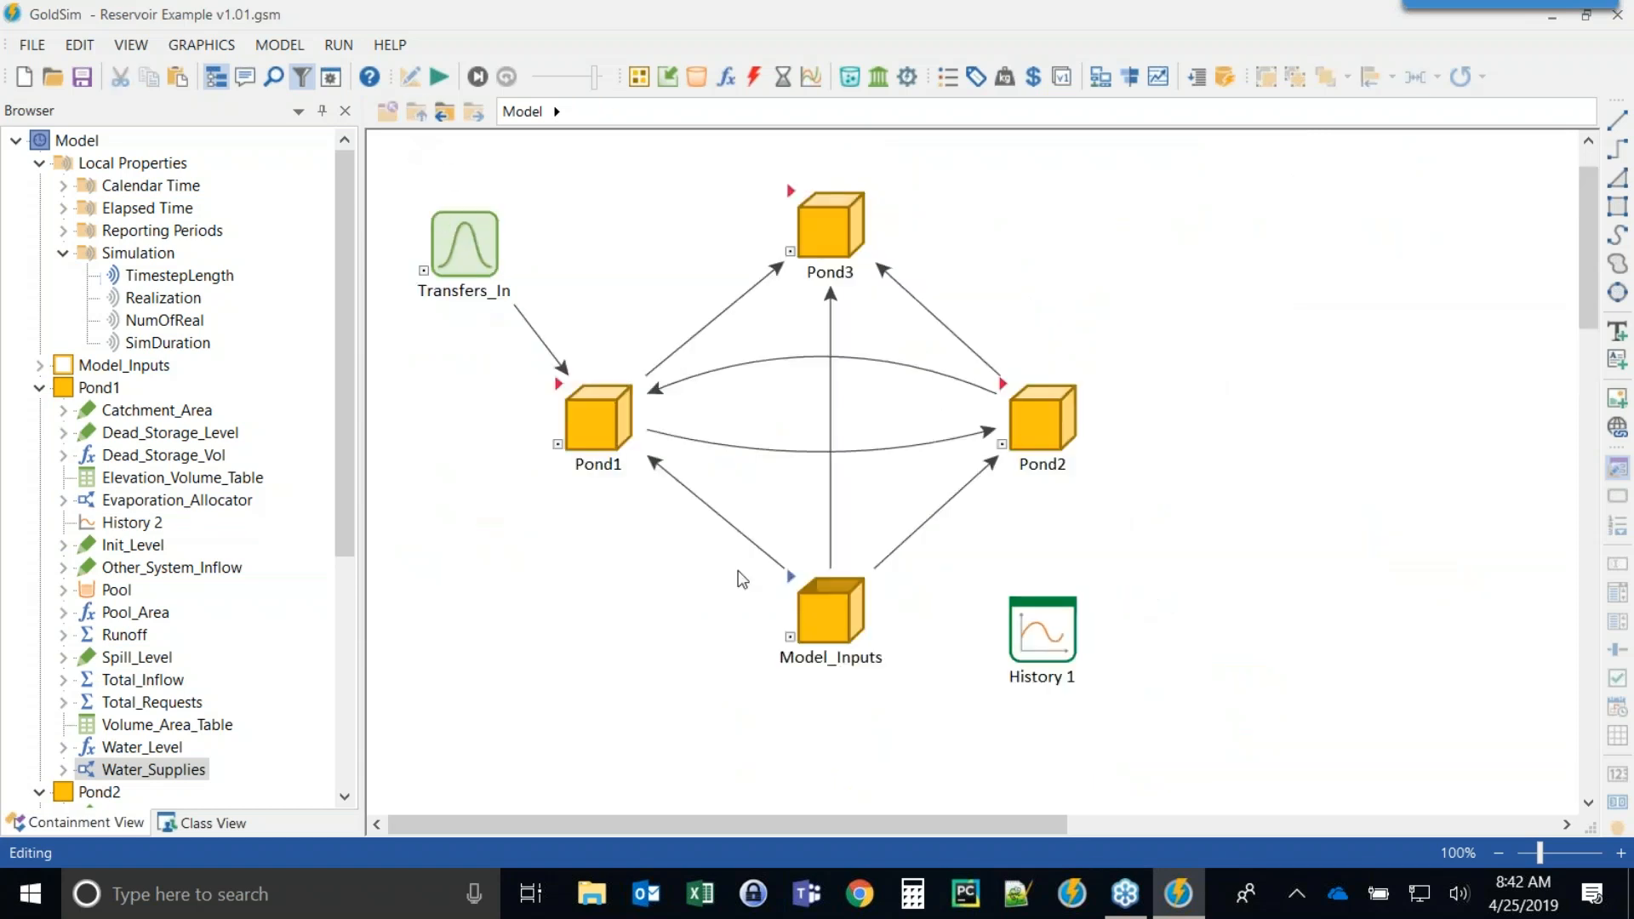
click(1003, 383)
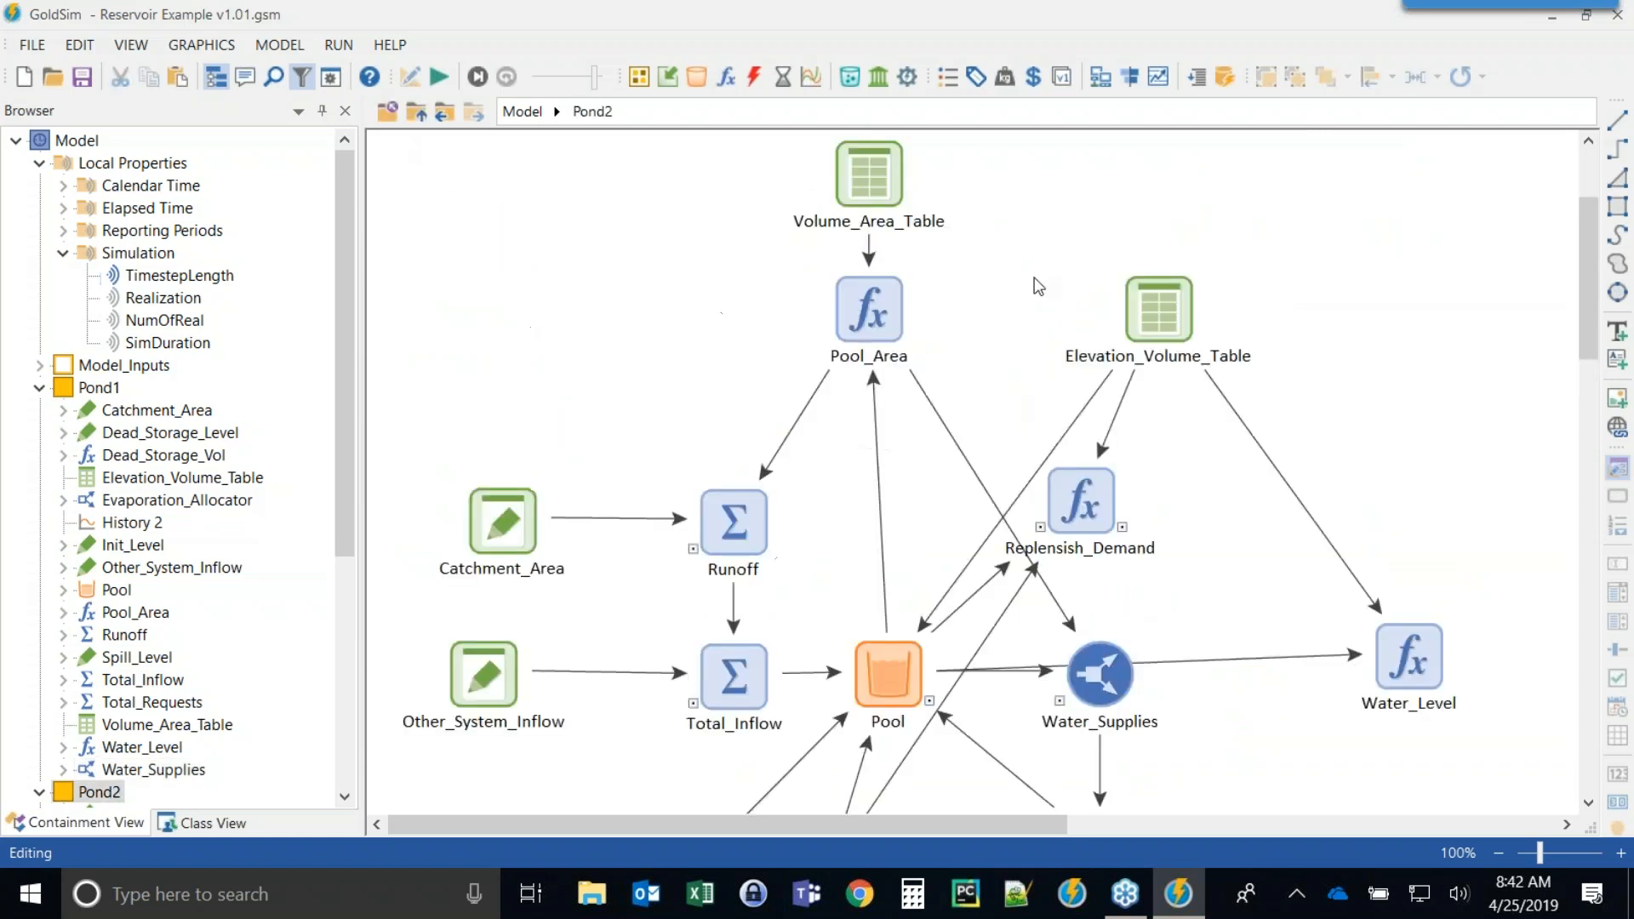
scroll(893, 423, down, 1)
scroll(894, 423, up, 1)
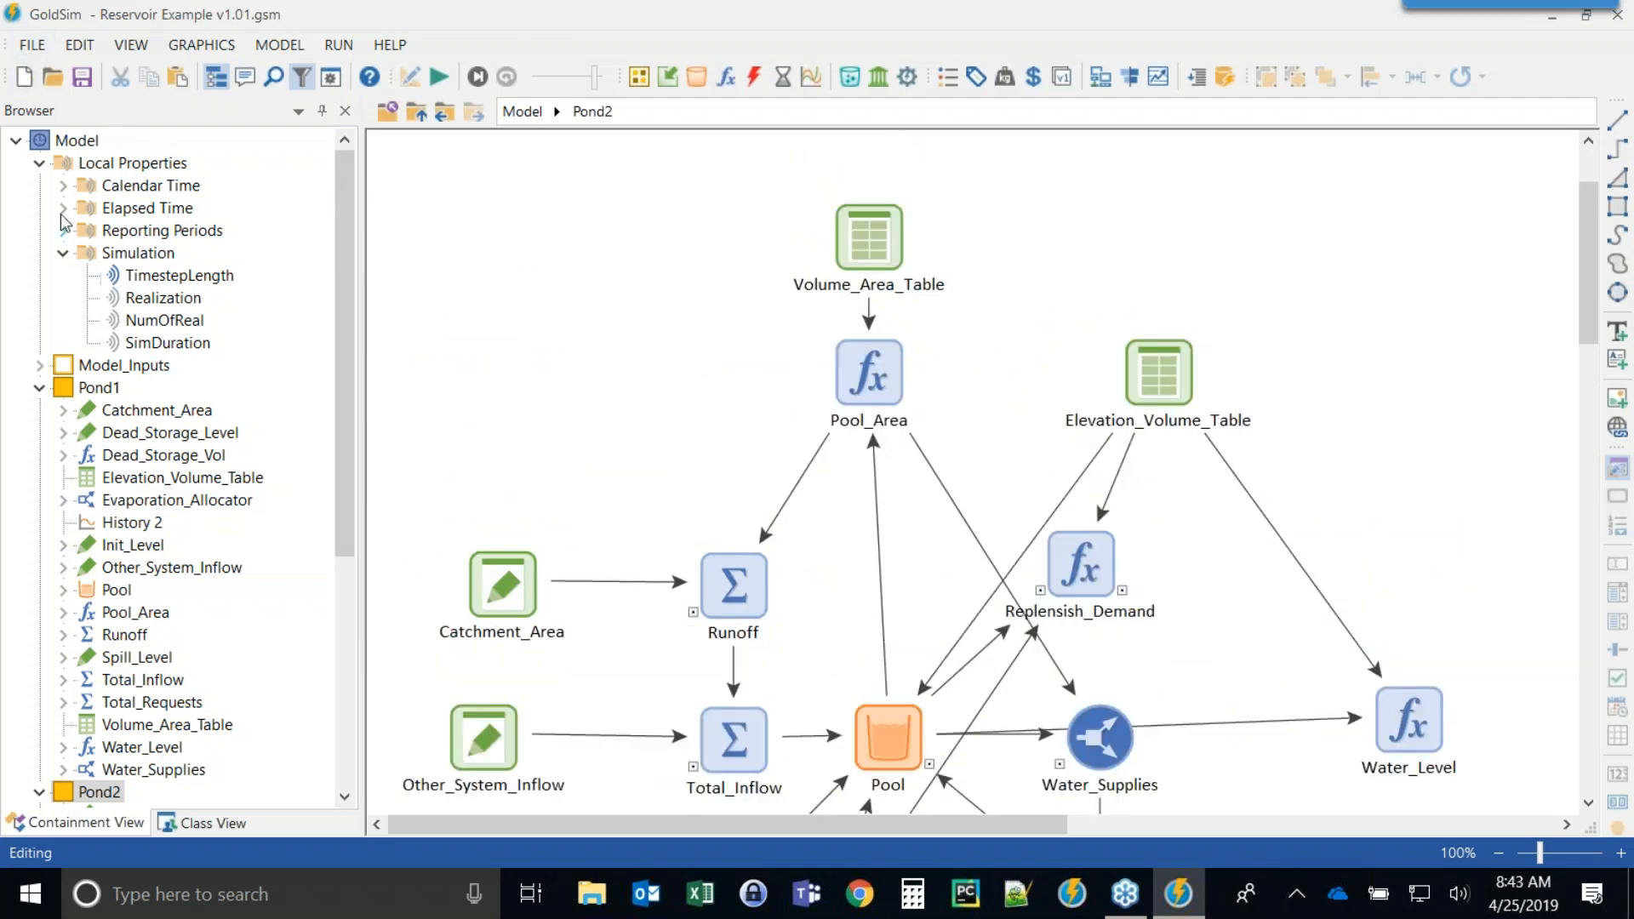
Open the model file Reservoir Example v1.20.gsm and enter its Pond1 container.
click(52, 79)
double_click(881, 235)
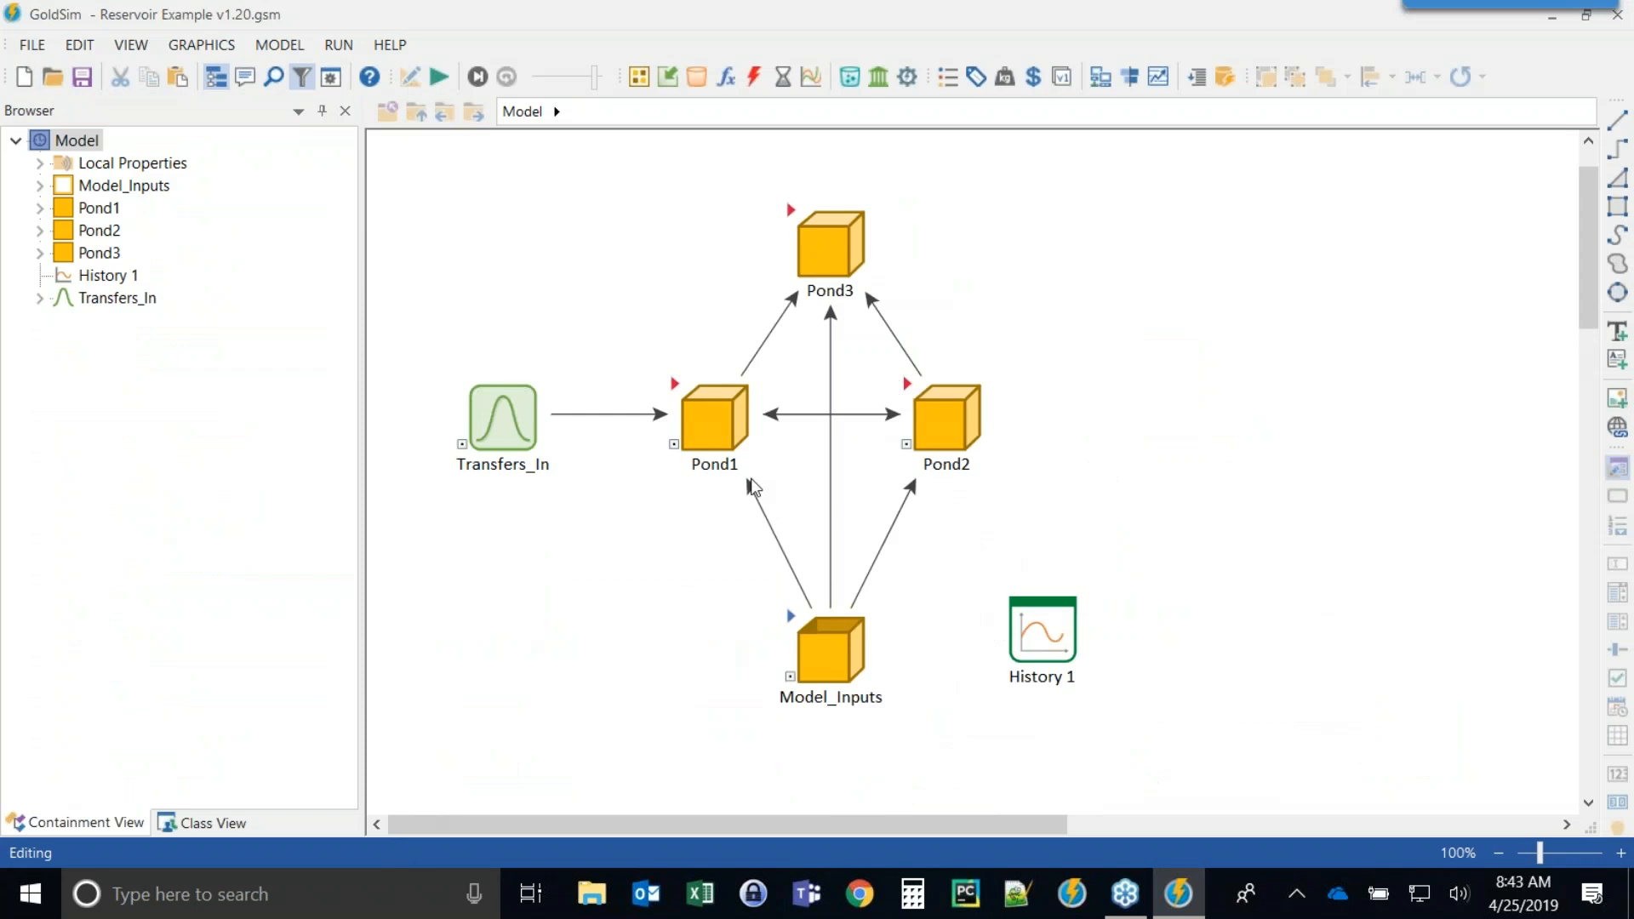
double_click(677, 390)
Open the Pool properties and inspect the To_Pond2 request on the Outflows tab.
scroll(958, 341, down, 5)
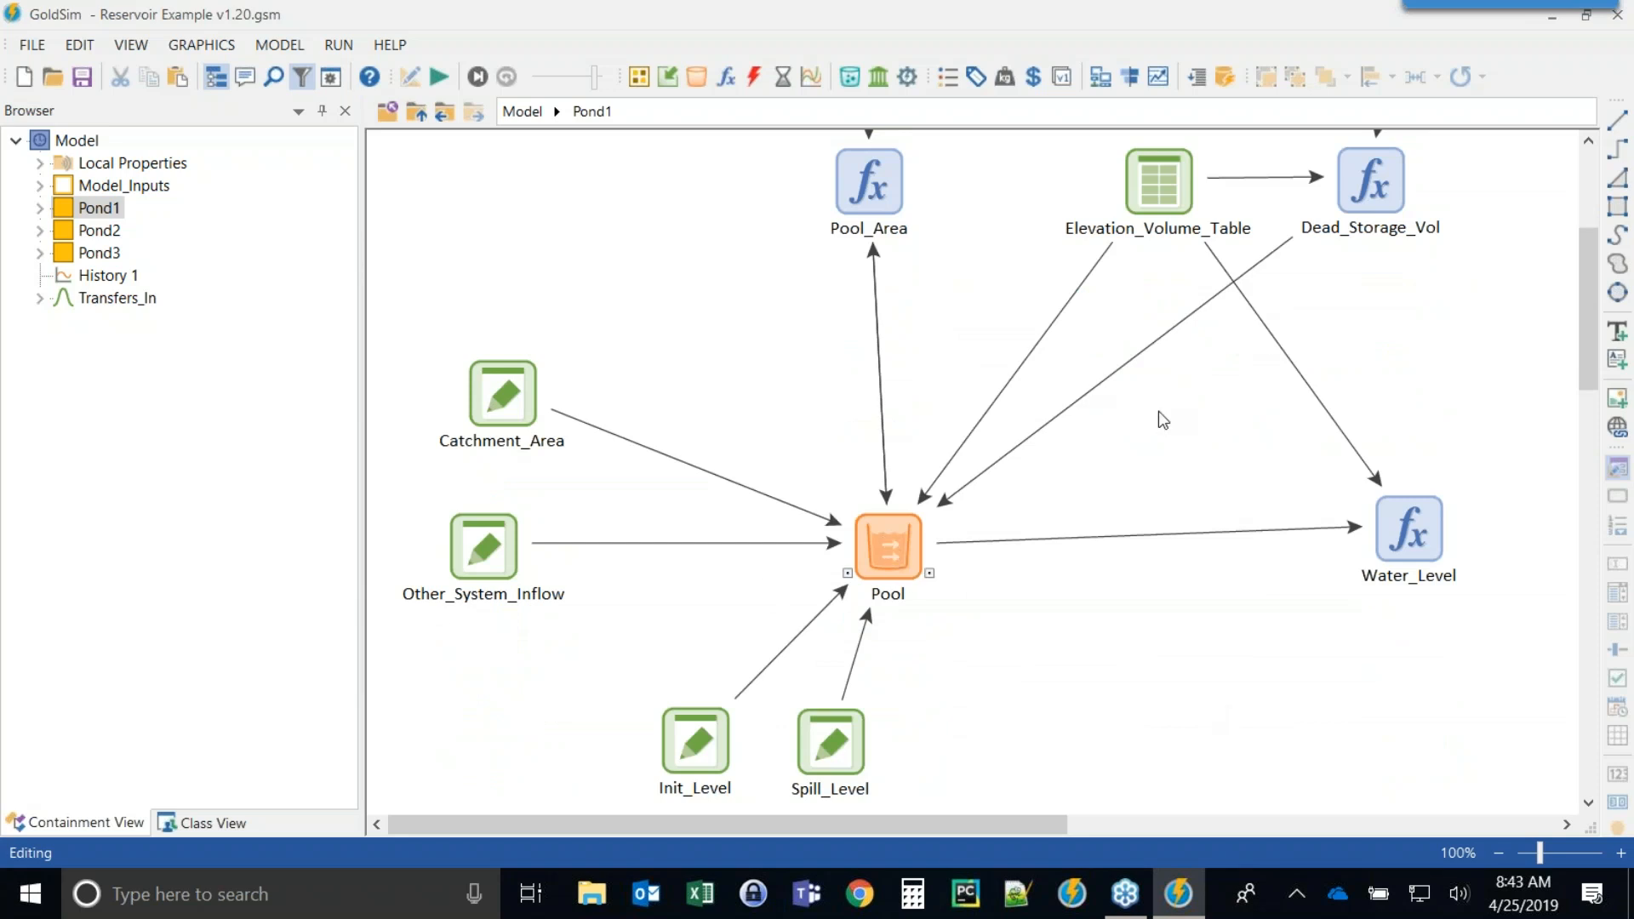
scroll(1212, 413, up, 2)
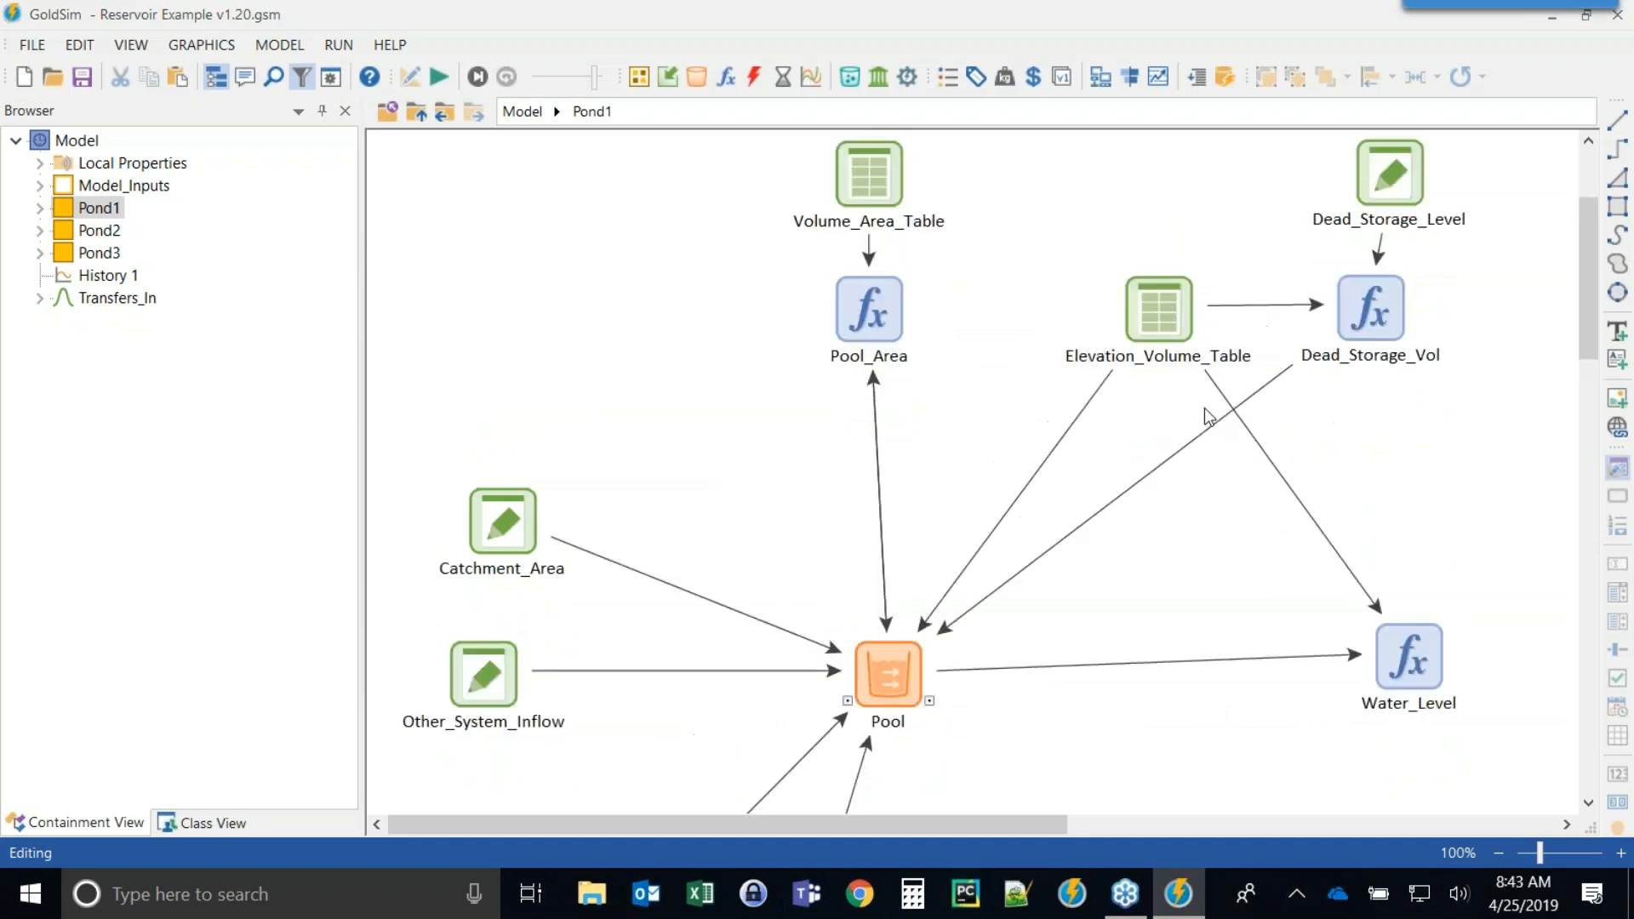
scroll(1183, 371, down, 1)
scroll(1175, 369, down, 1)
scroll(1167, 366, up, 1)
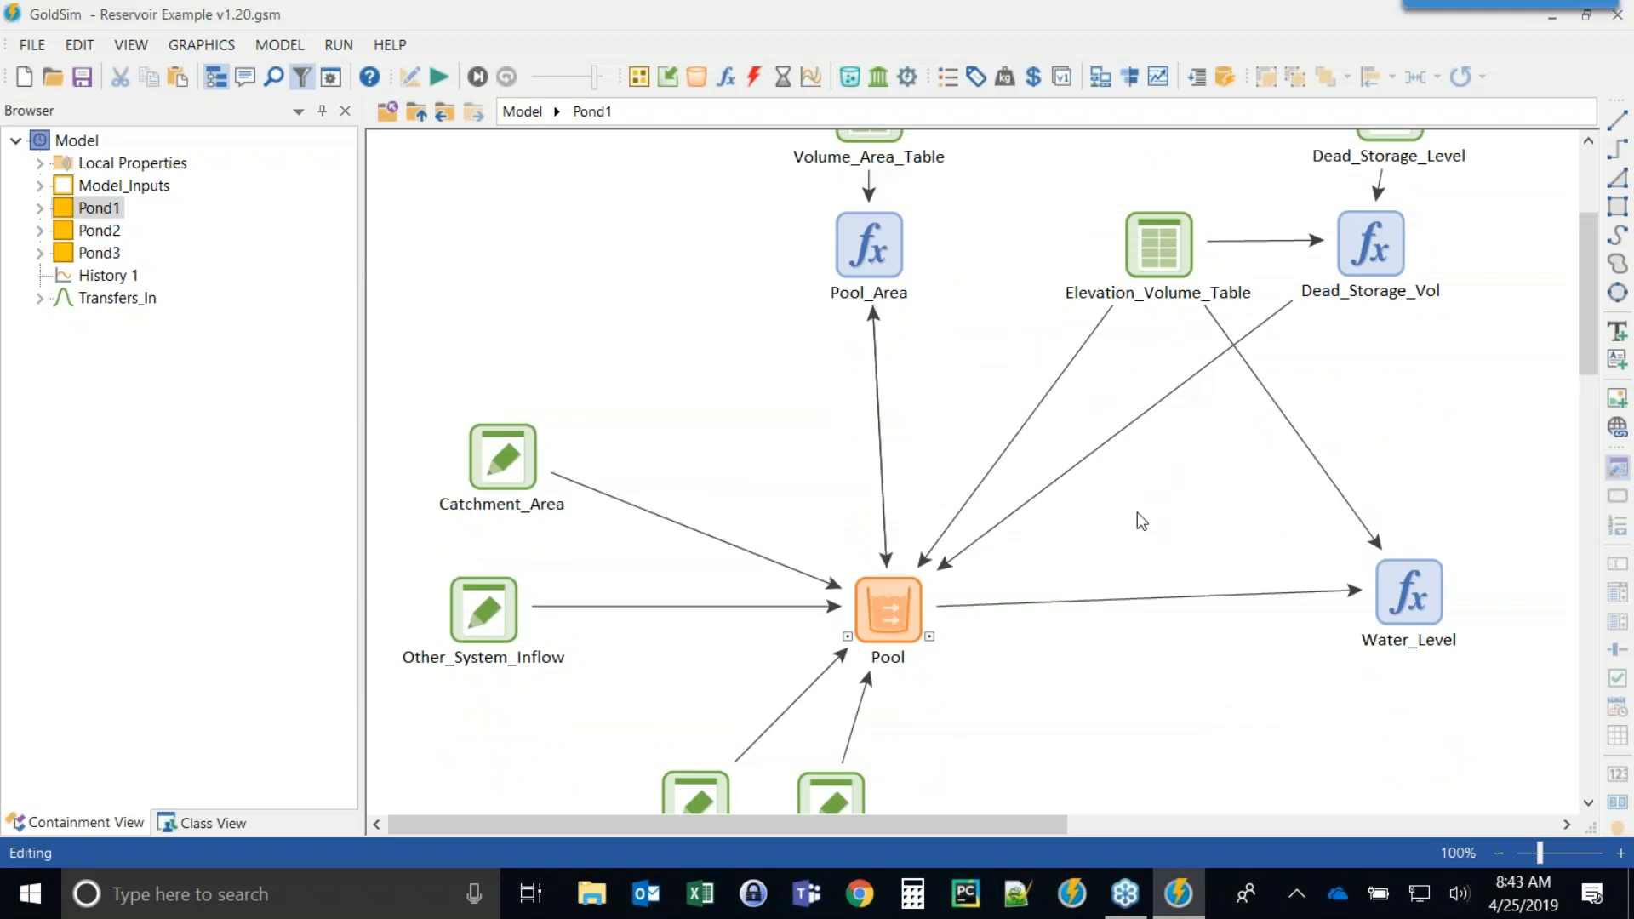
double_click(891, 596)
drag(806, 177, 444, 158)
click(374, 187)
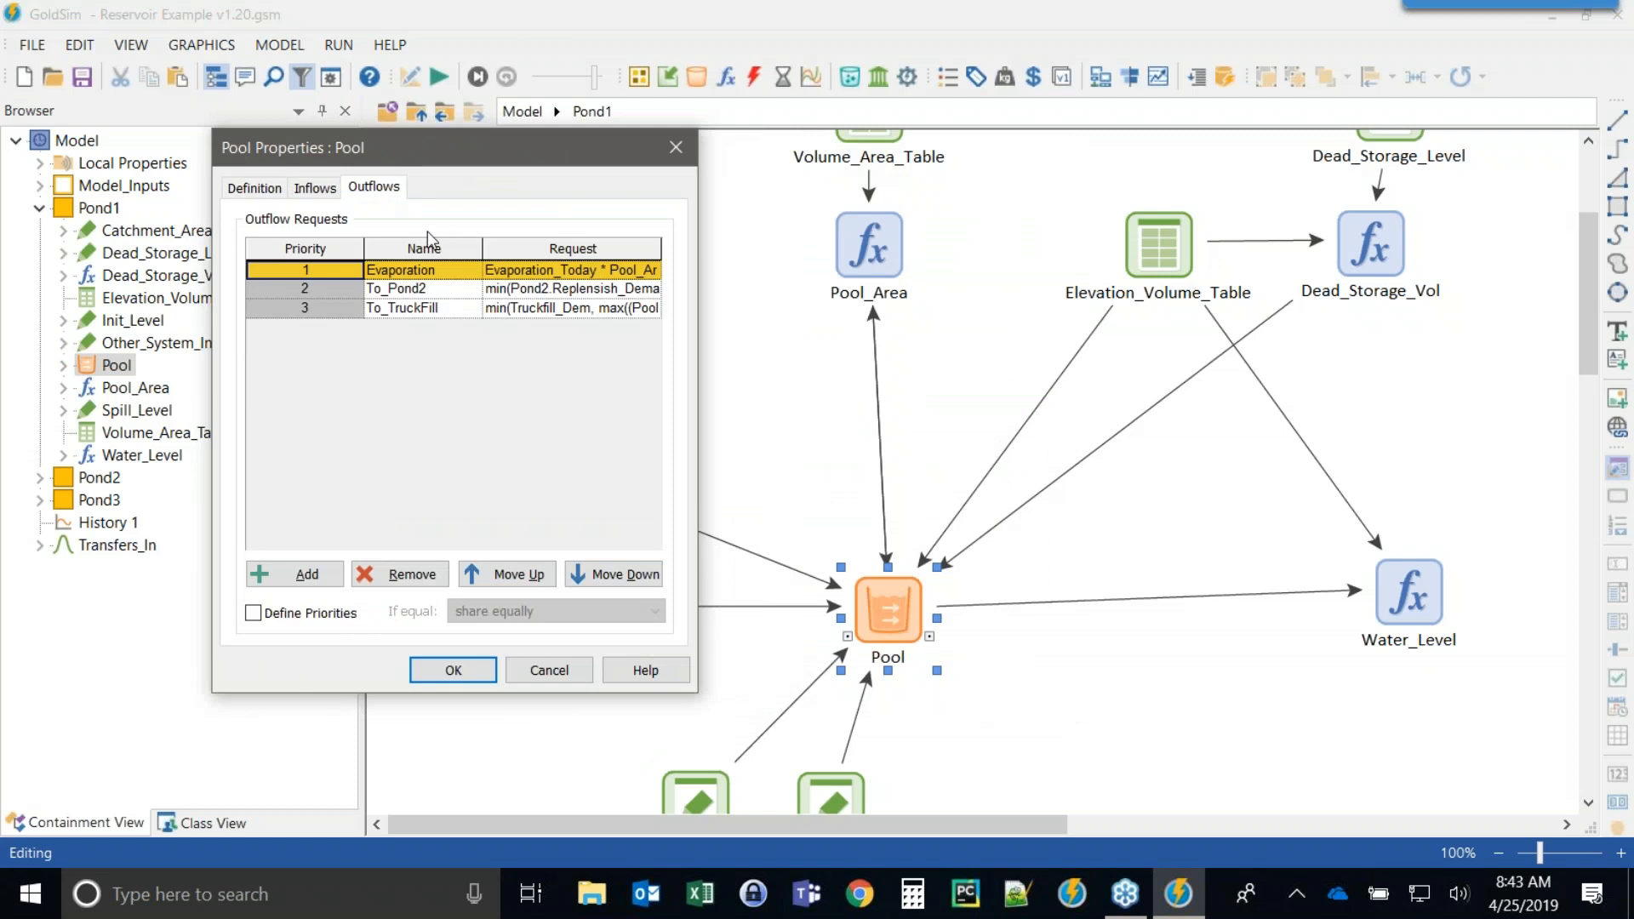
click(529, 298)
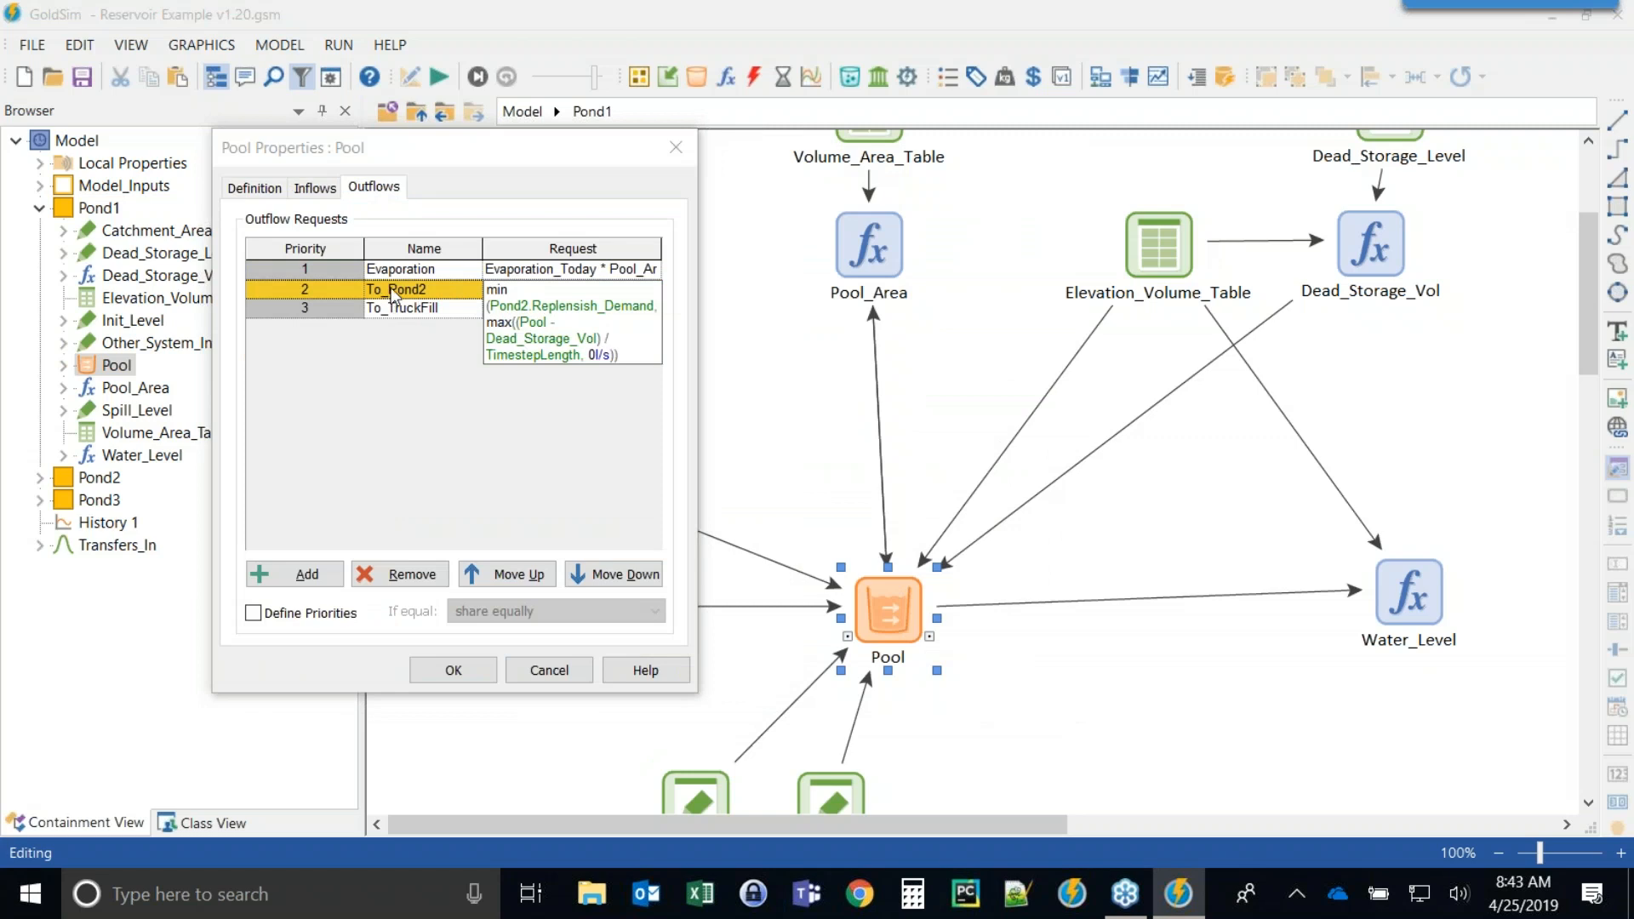
mouse_move(516, 292)
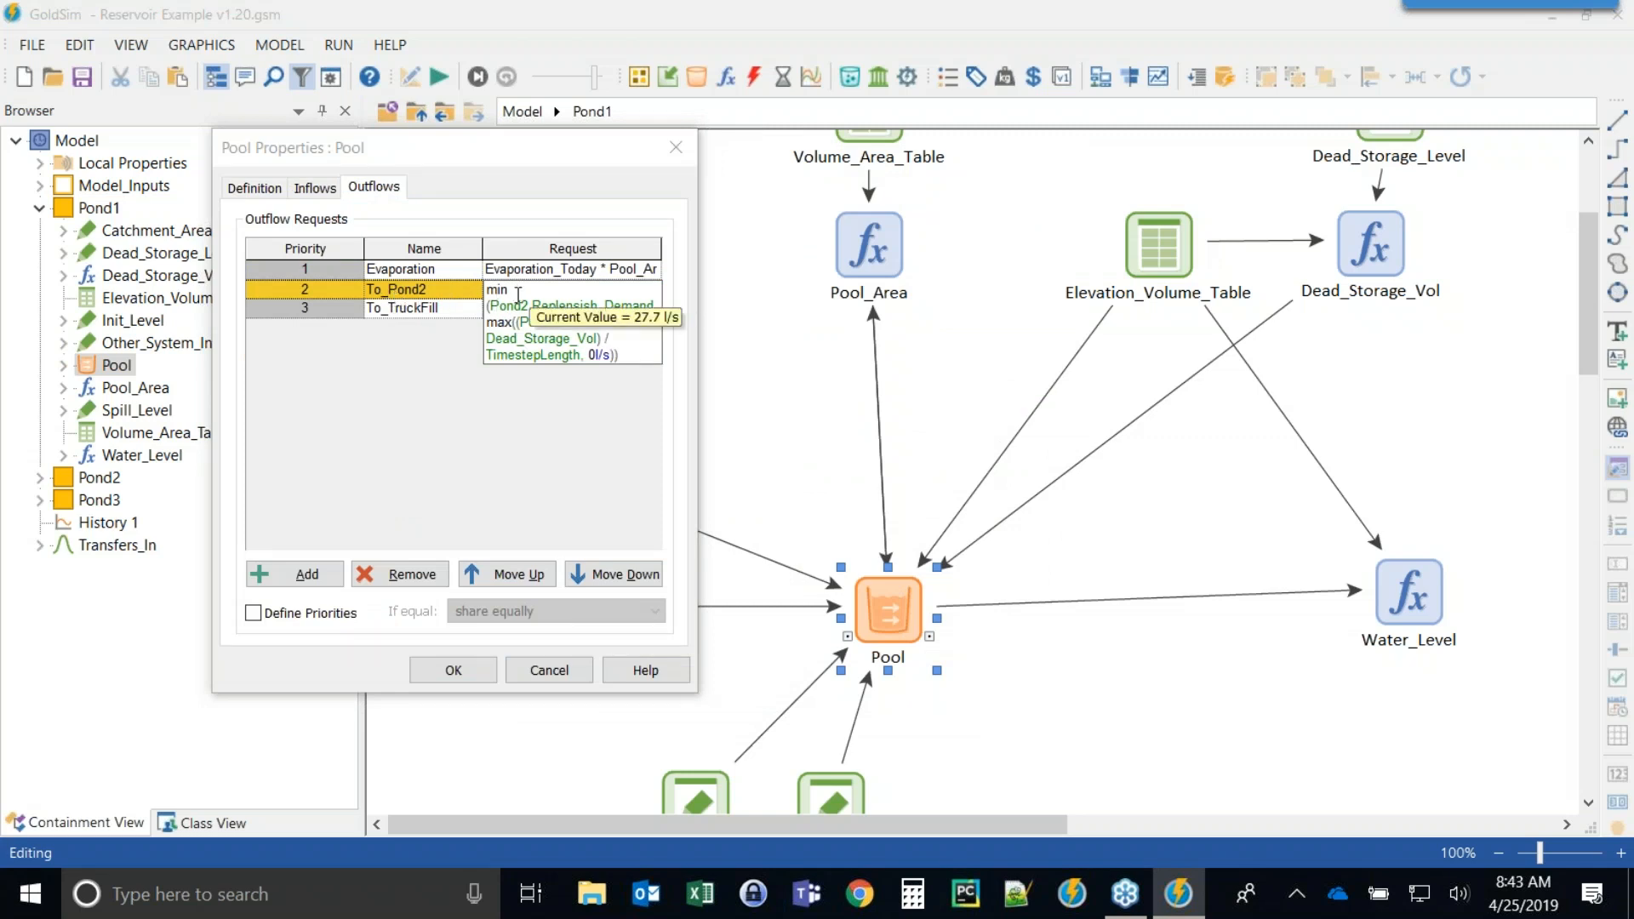
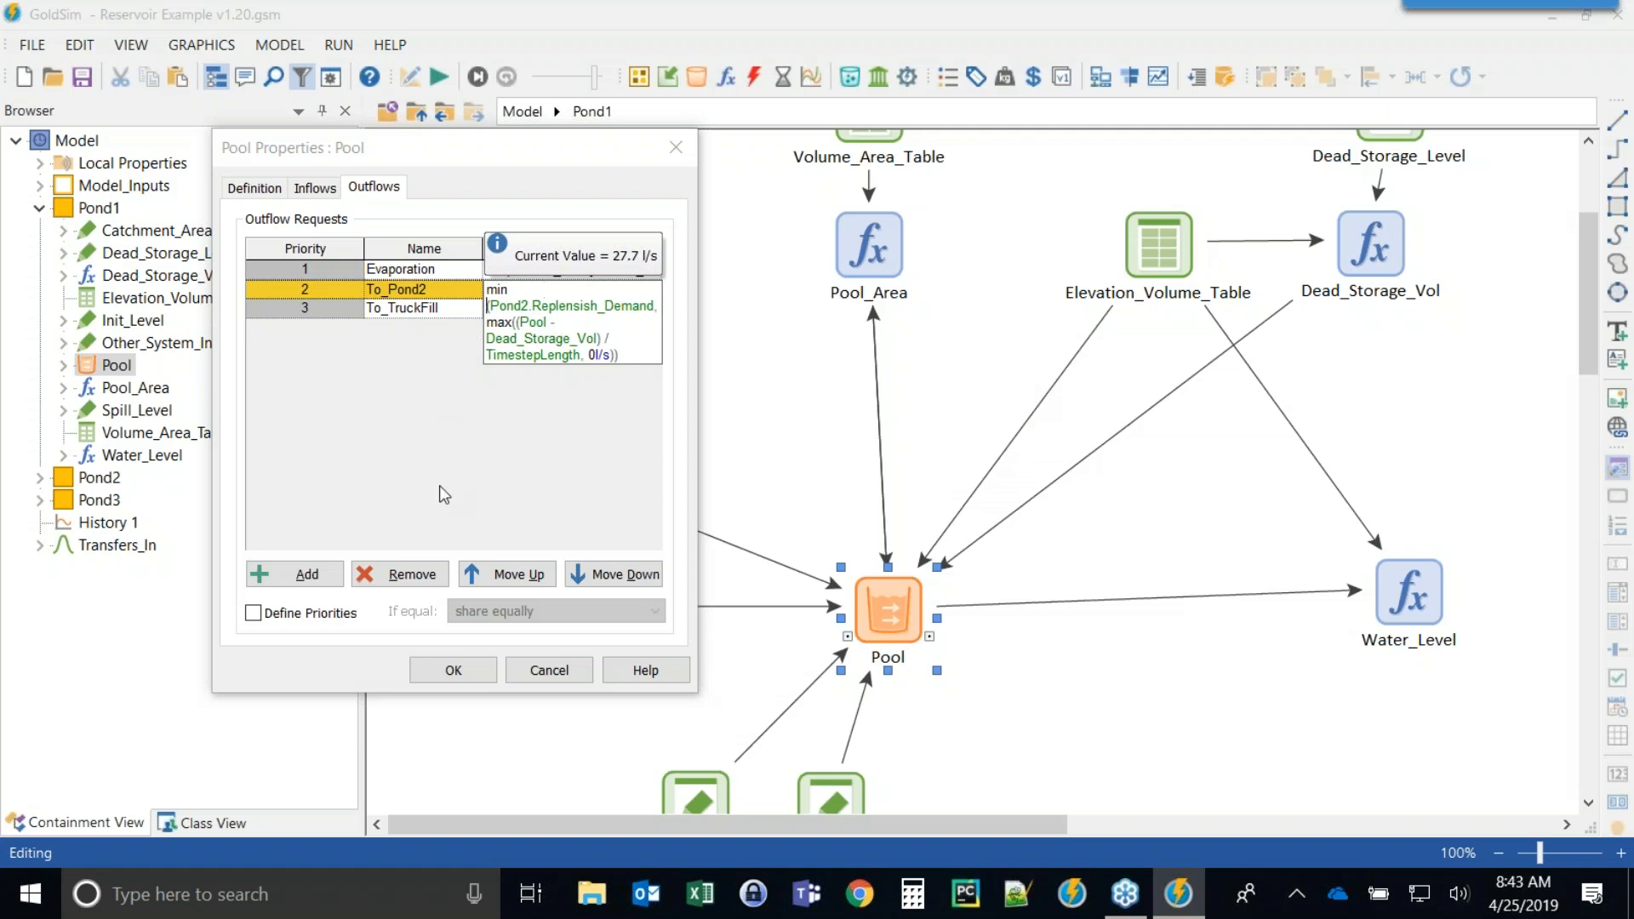
Review the To_Pond2 and To_TruckFill outflow request expressions, then close the Pool properties.
click(425, 415)
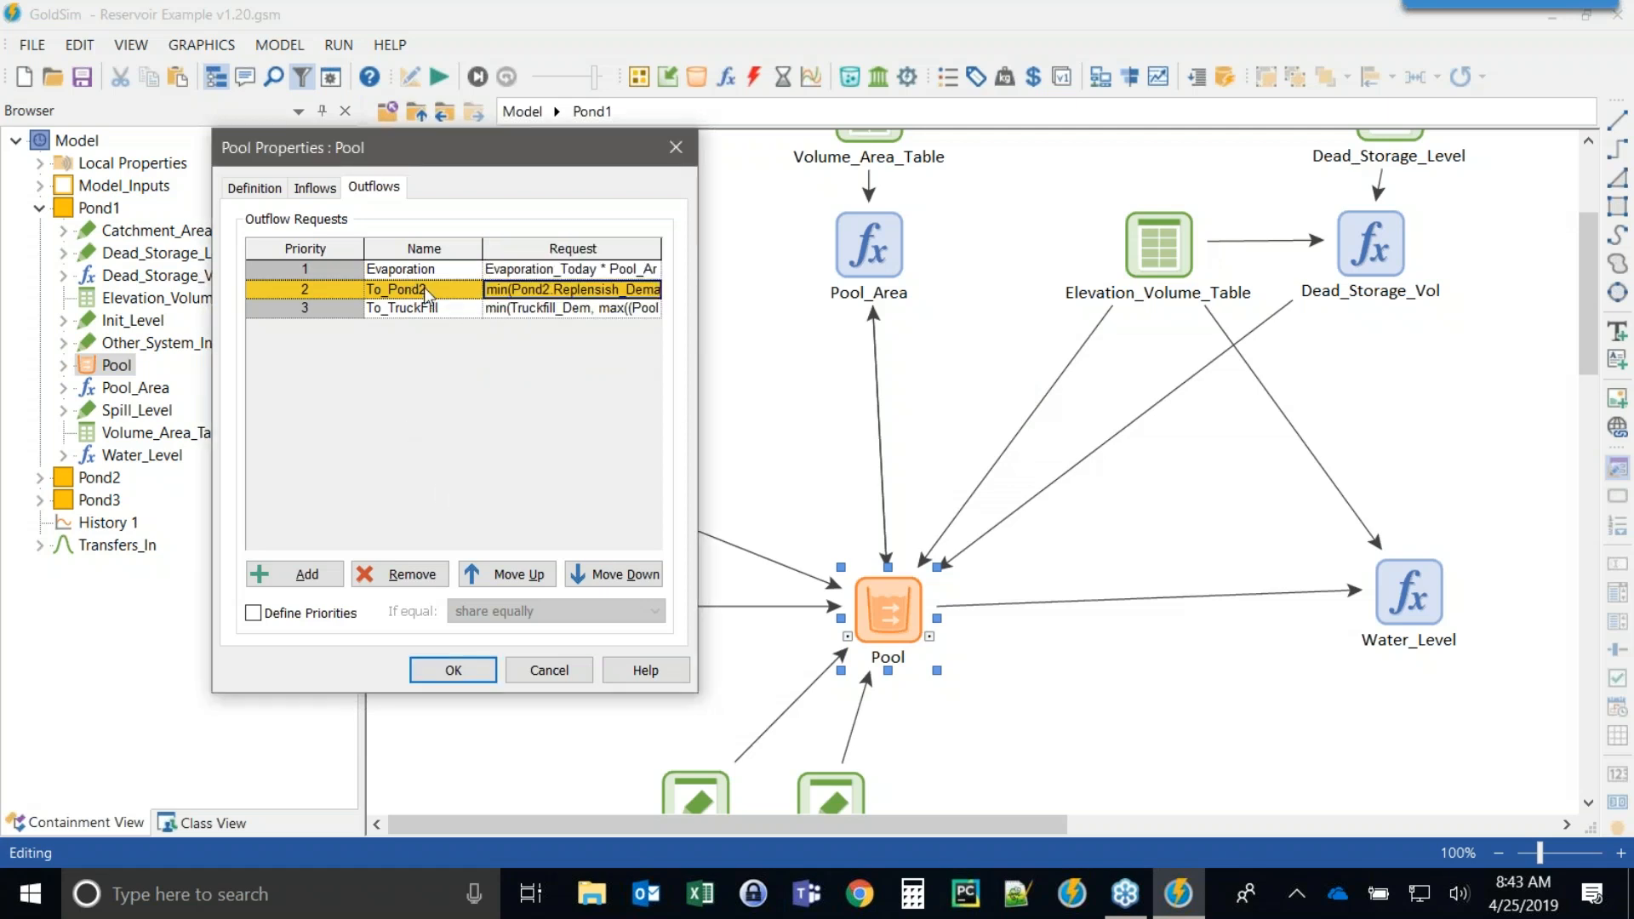
click(413, 308)
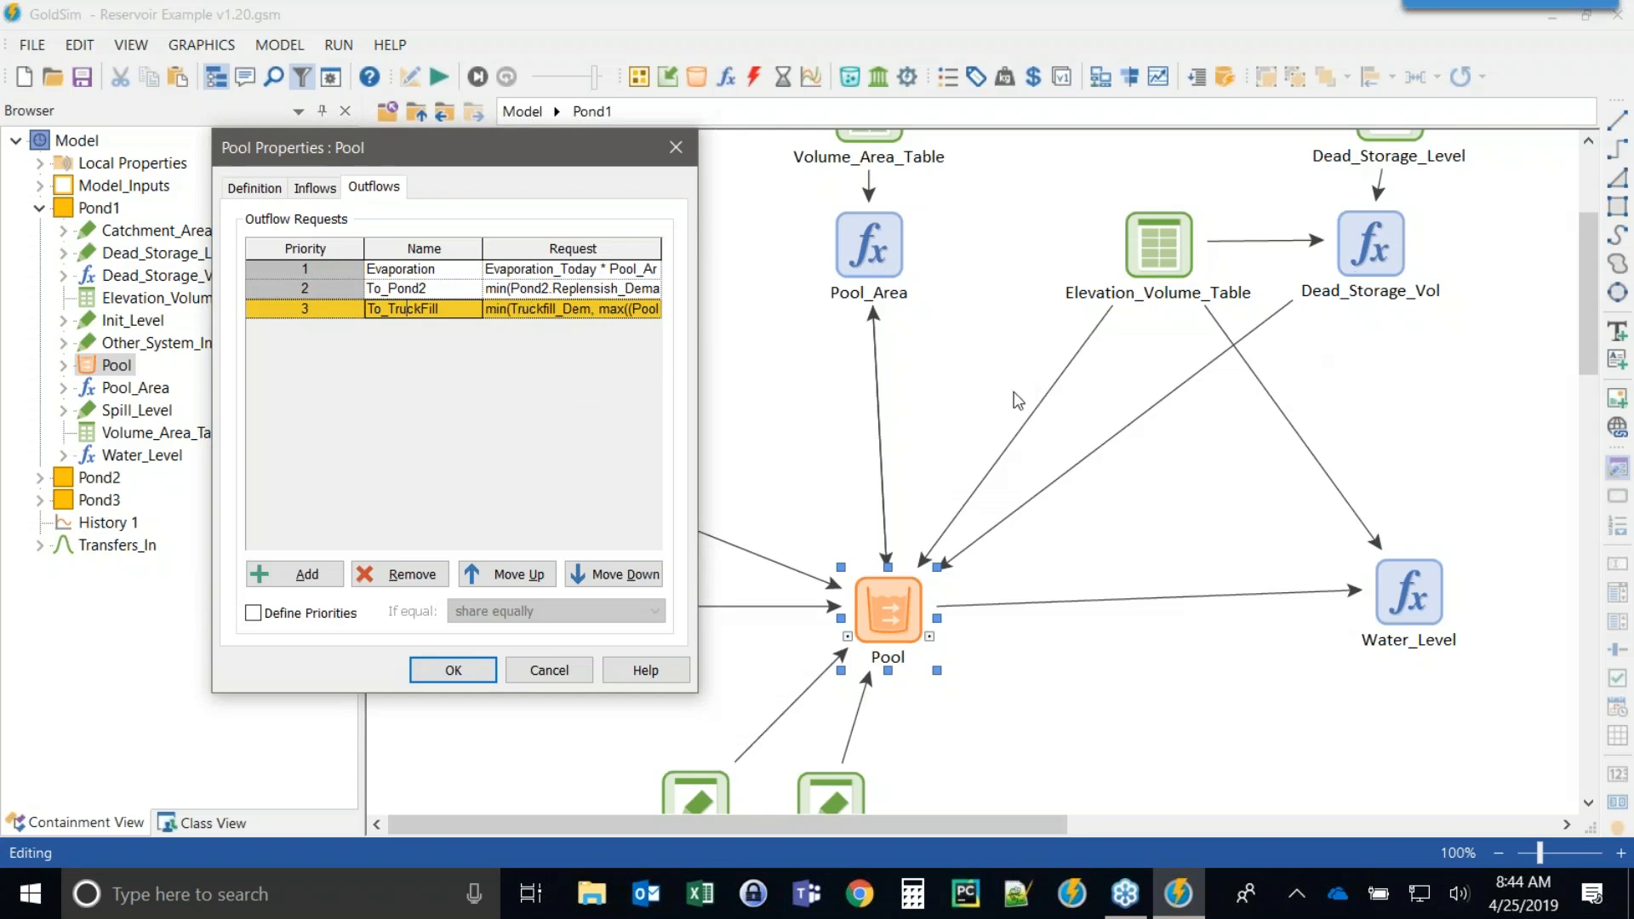
click(502, 294)
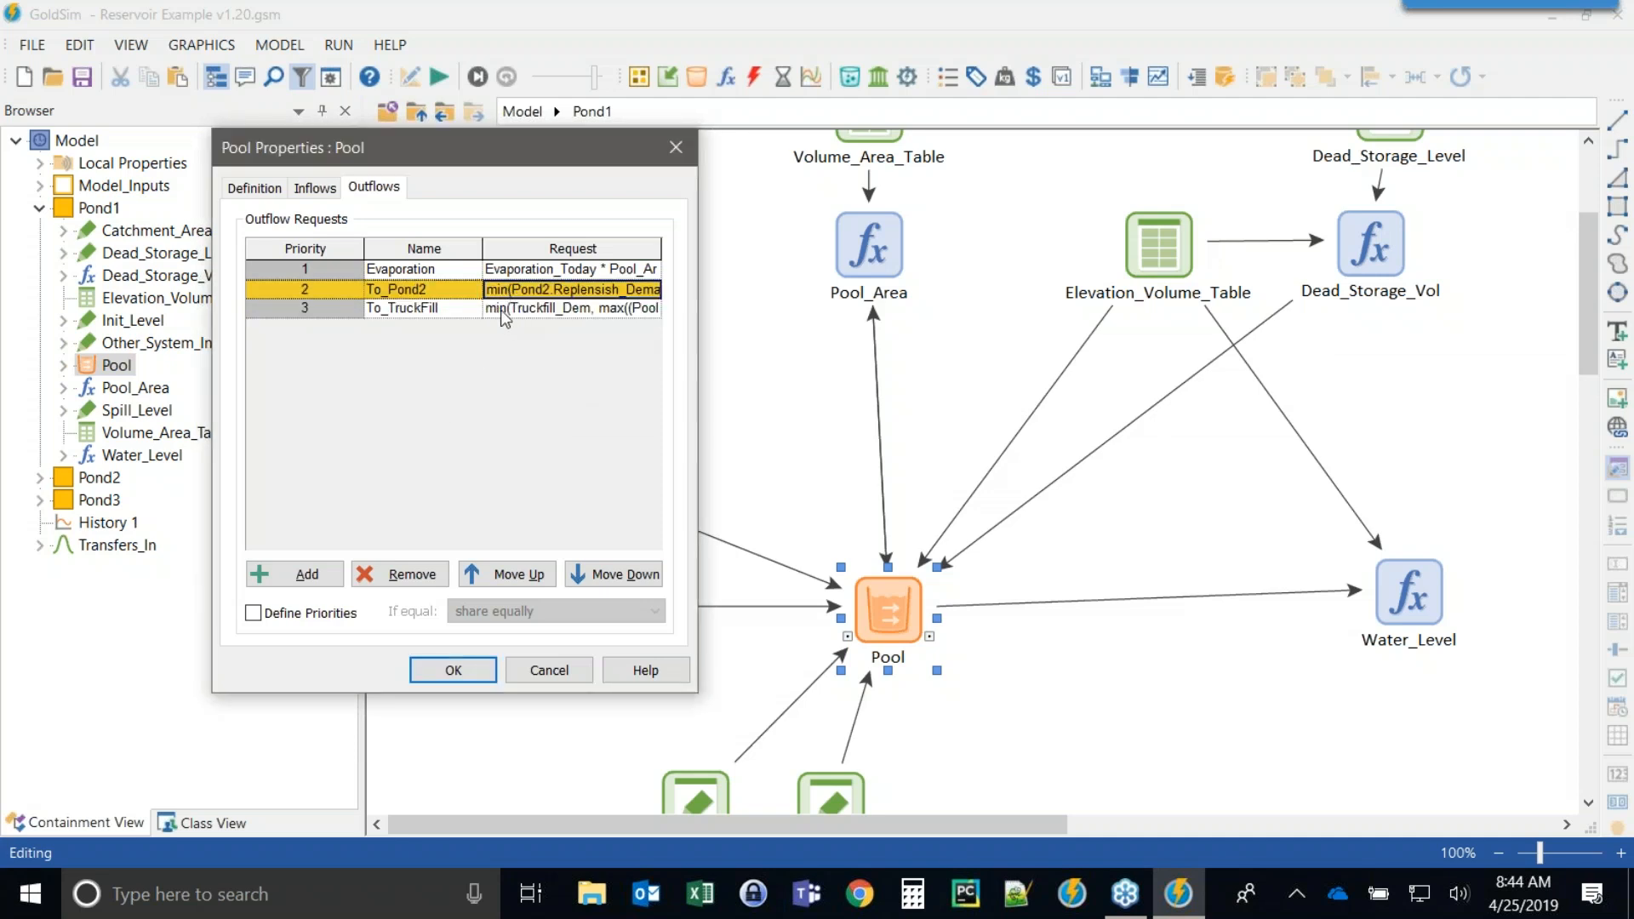
click(509, 315)
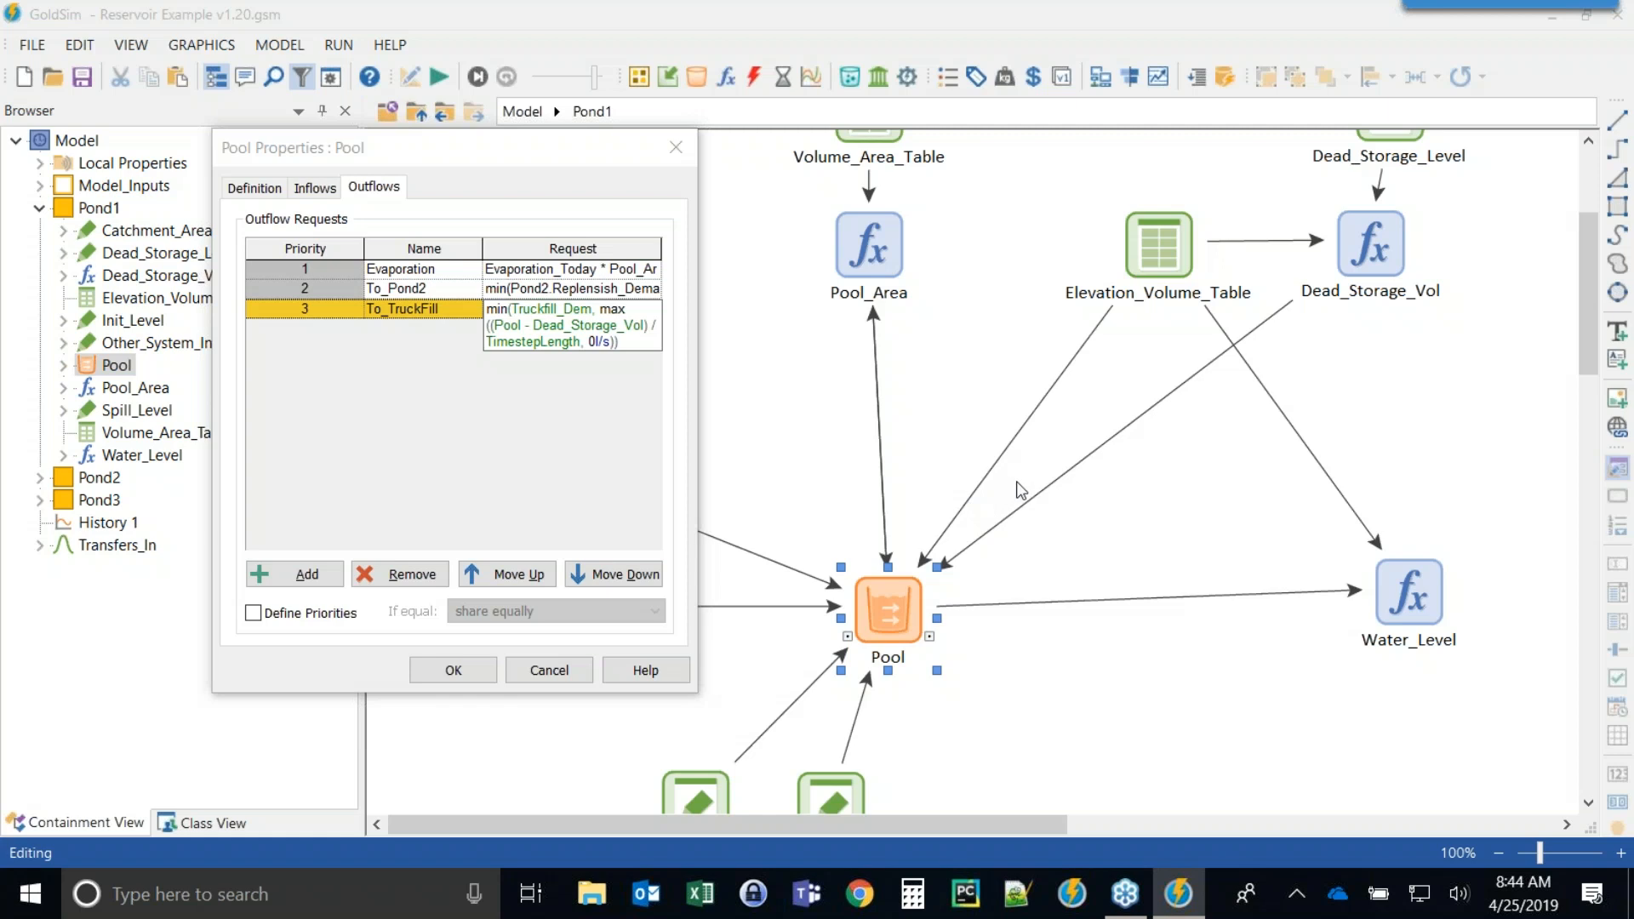
click(437, 423)
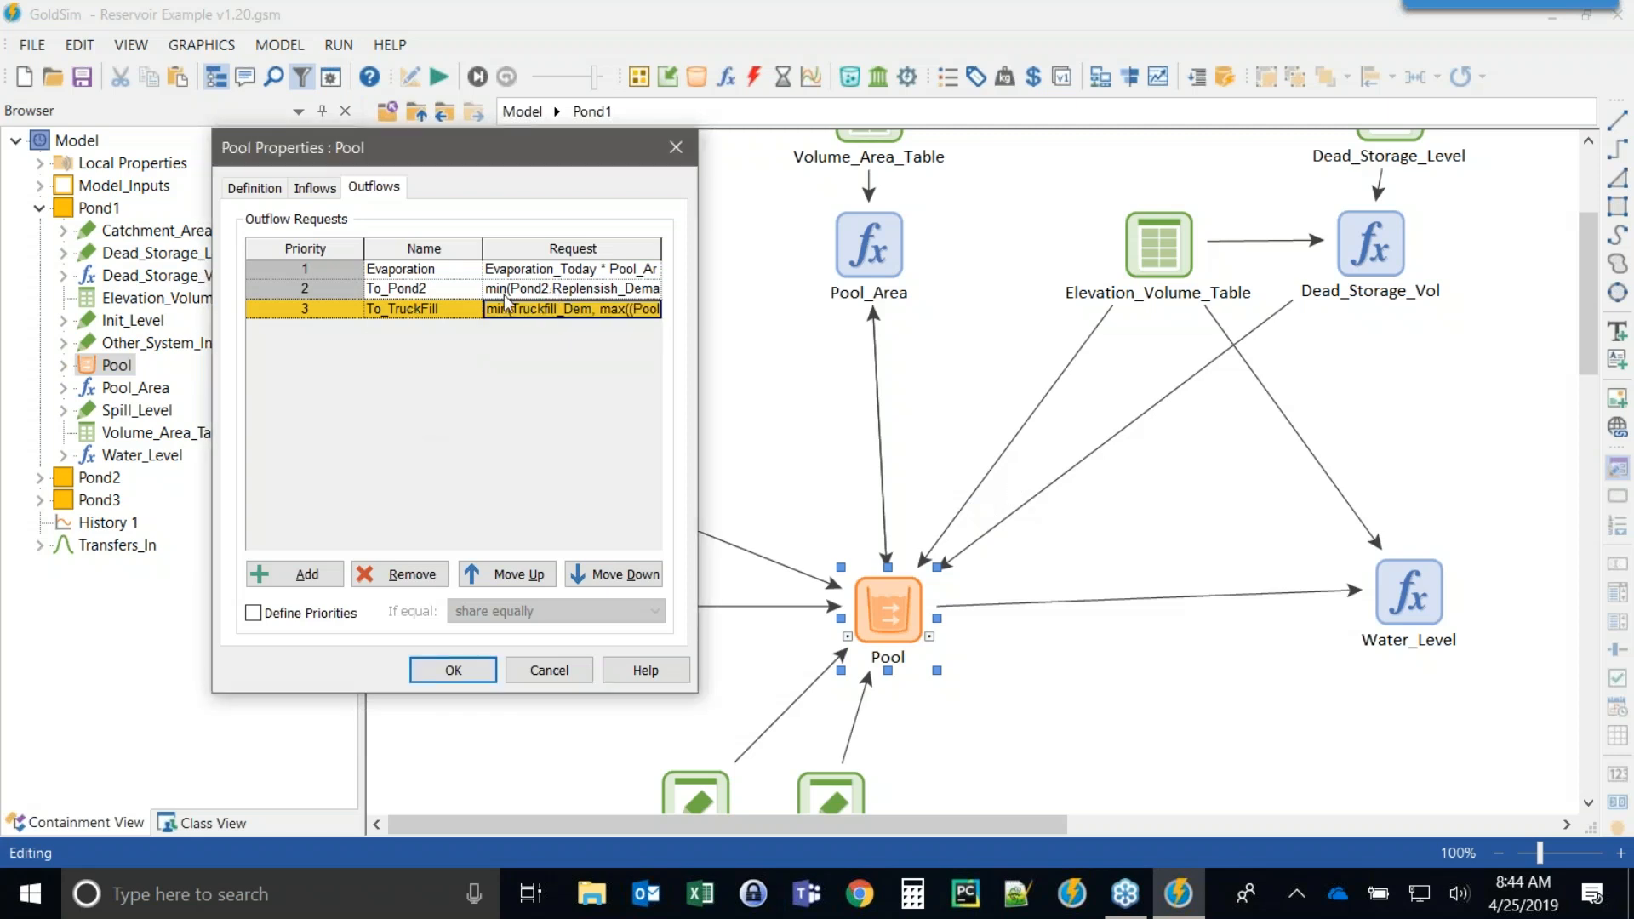
drag(485, 155, 495, 53)
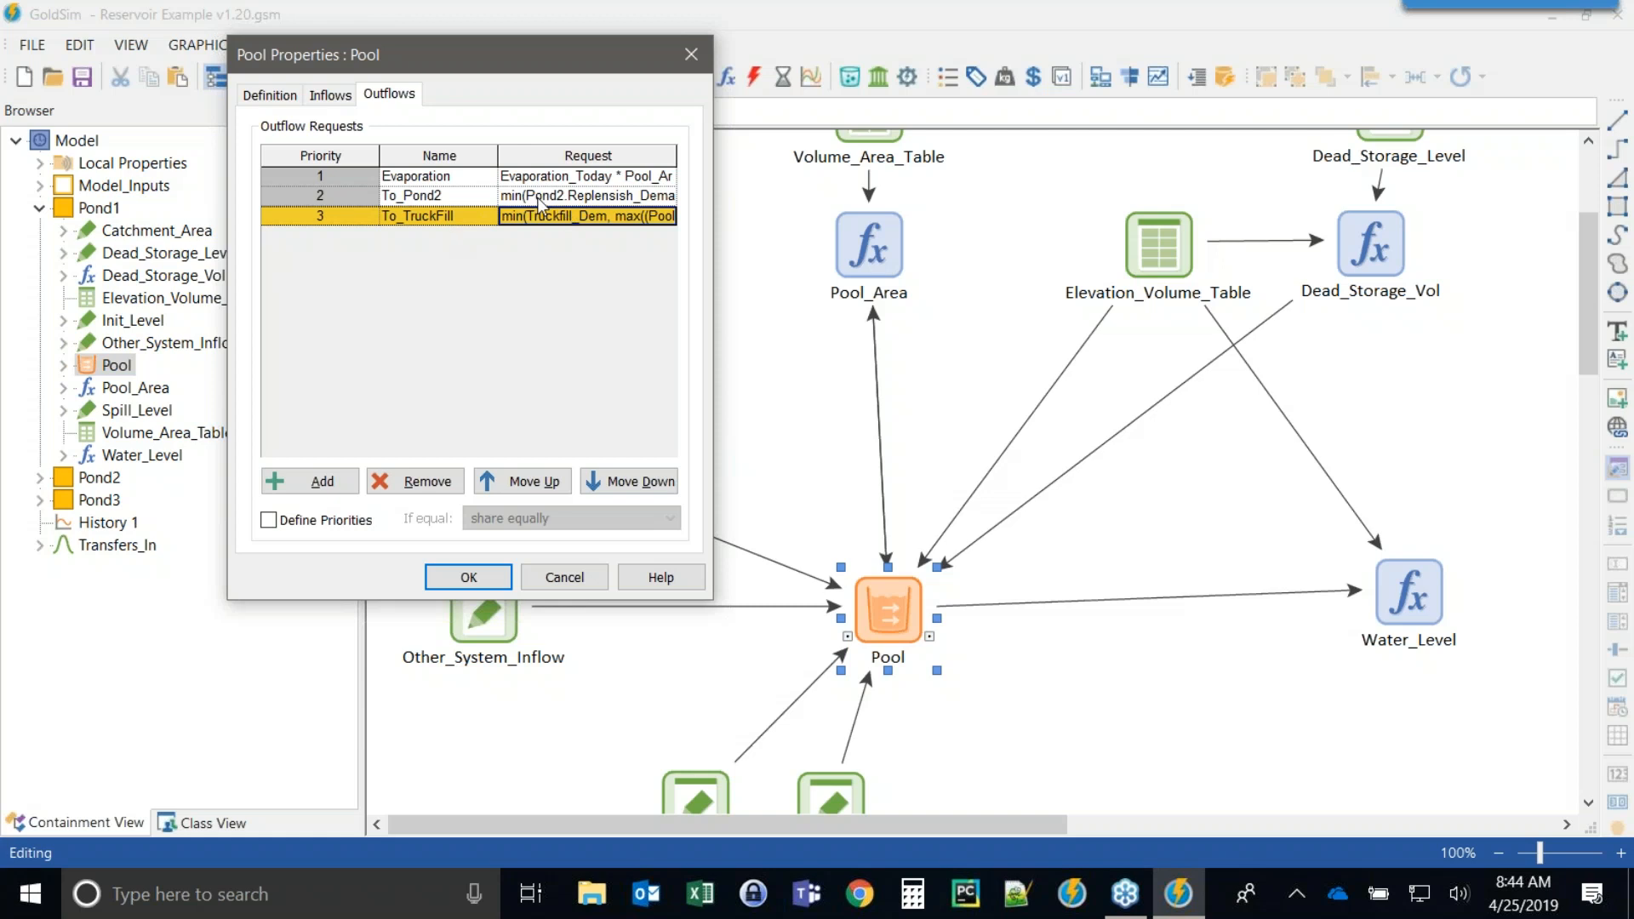
click(473, 579)
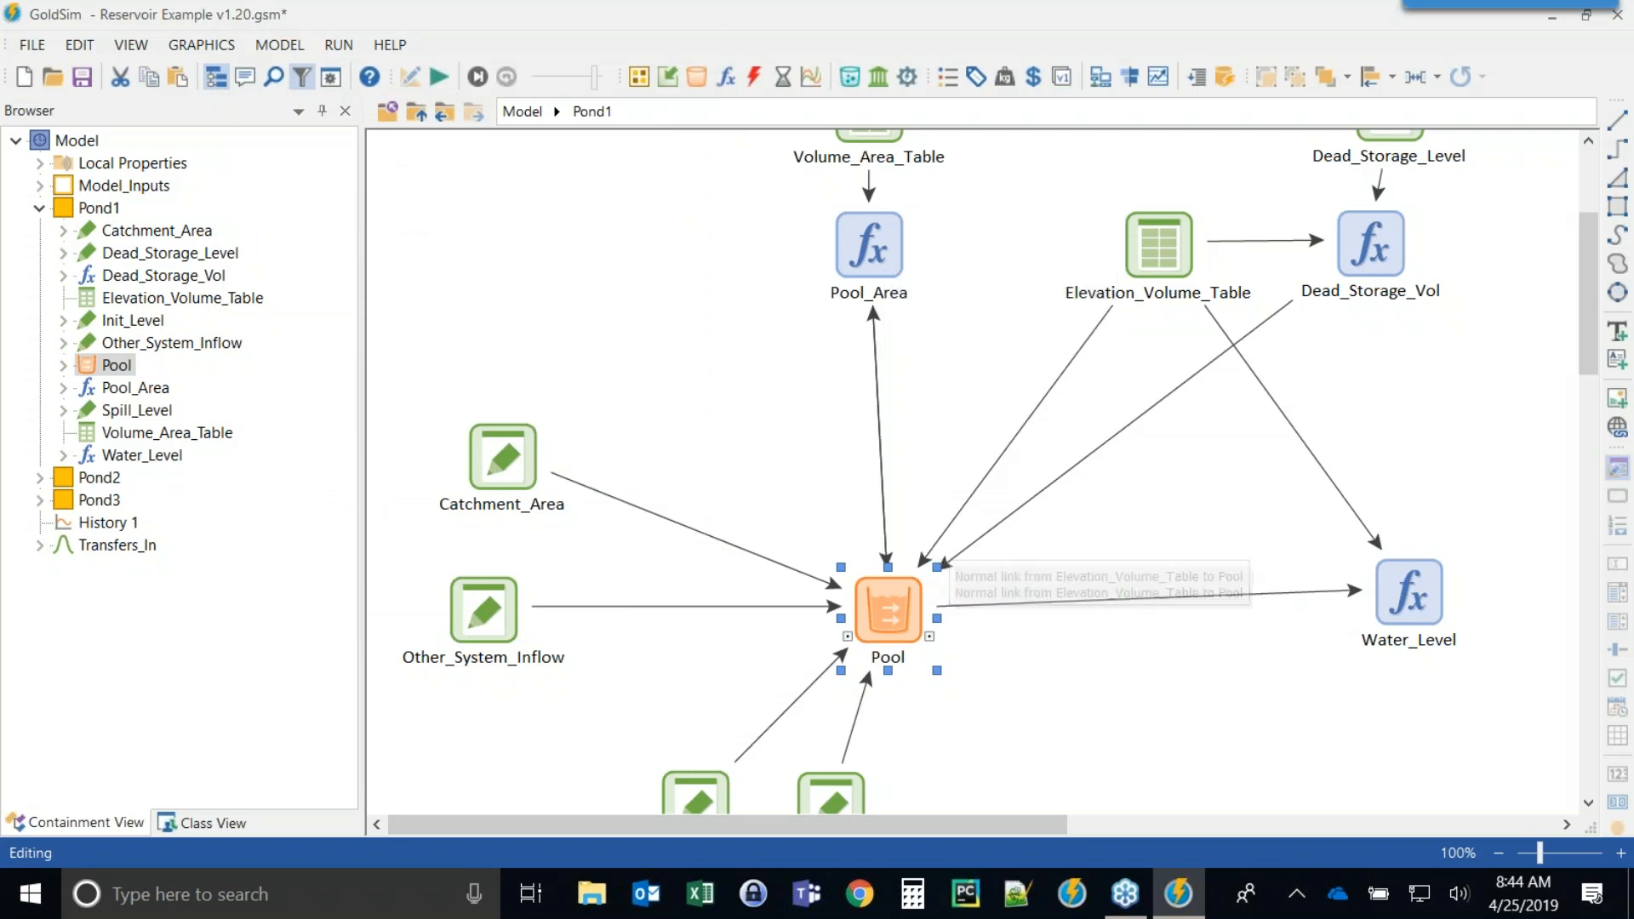
Browse the Pool's outputs, expanding its Outflows list to inspect the To_Pond2 output.
mouse_move(933, 652)
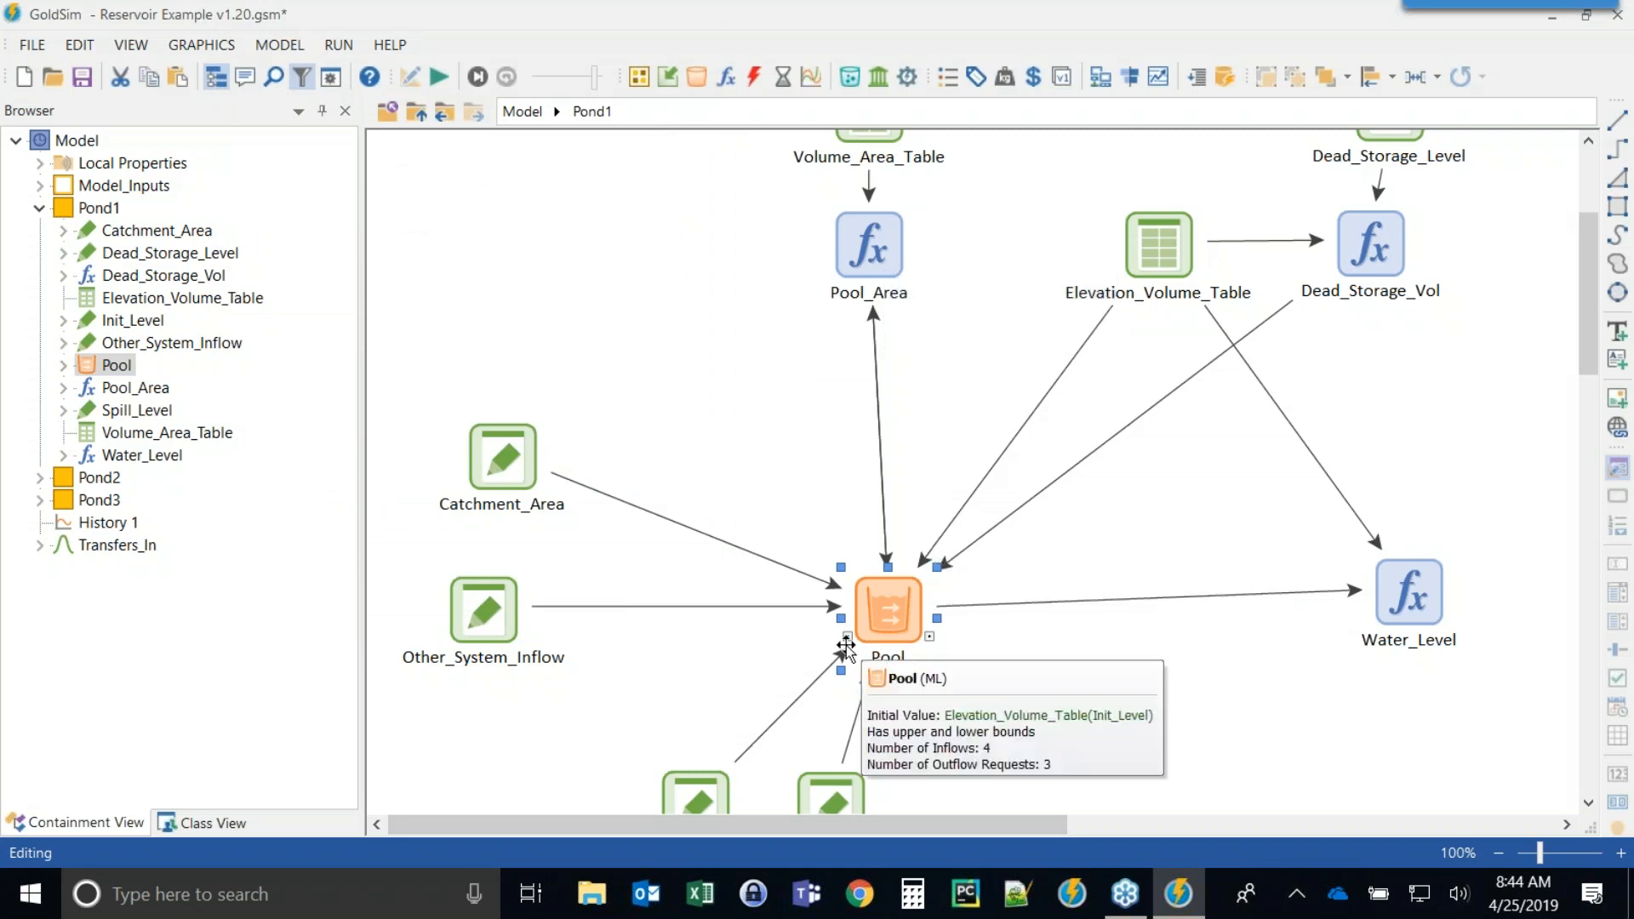
click(929, 637)
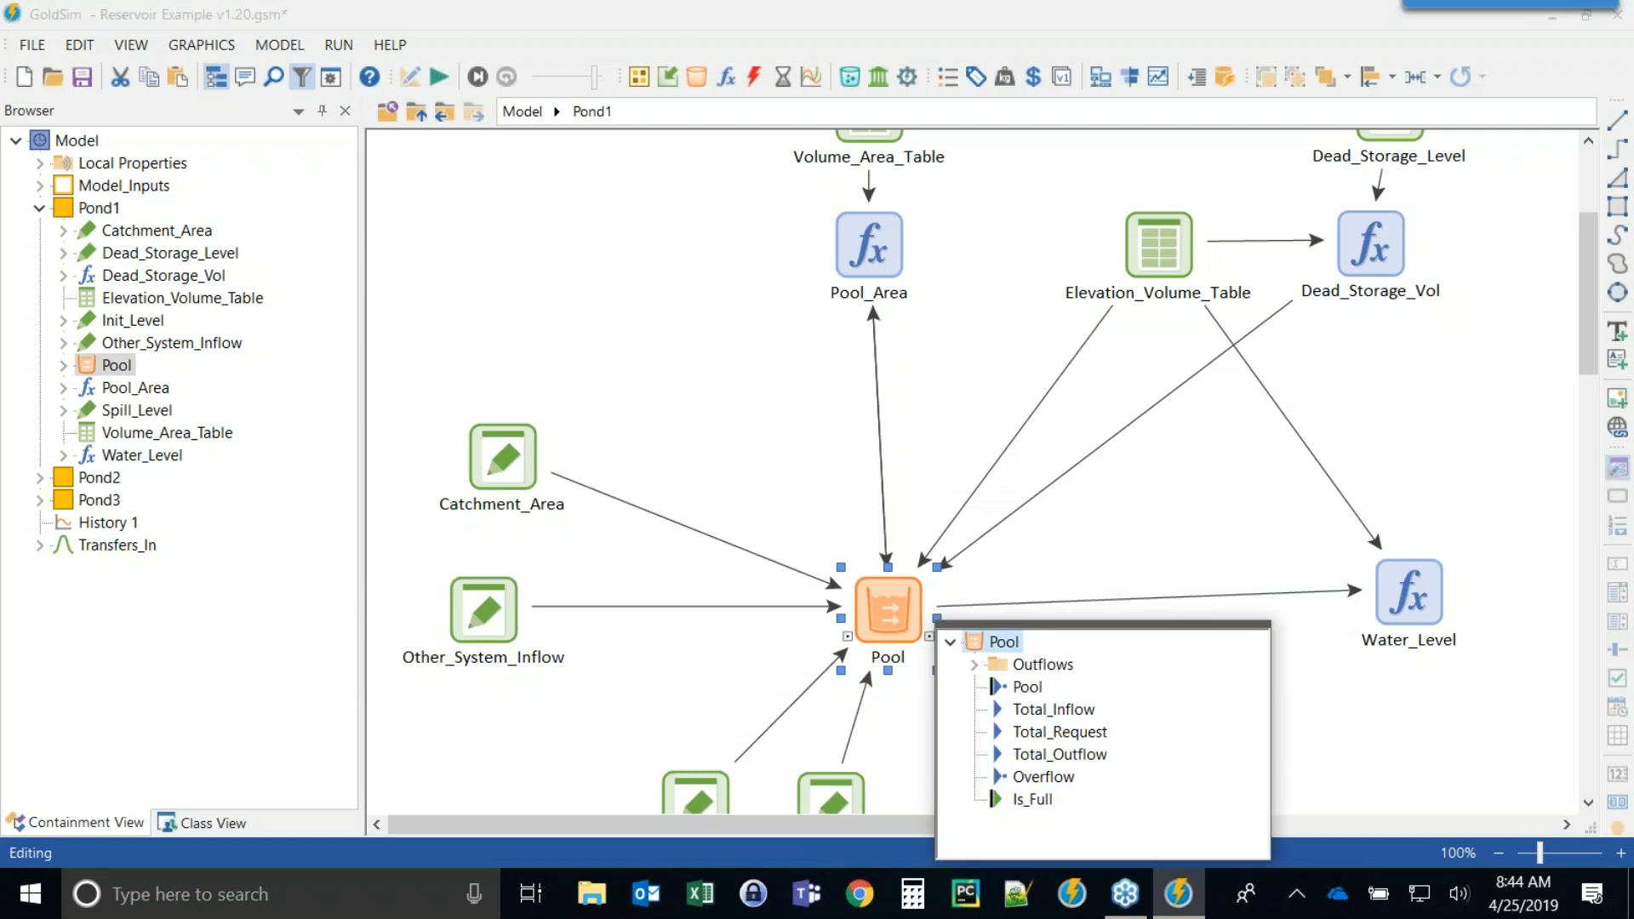
click(972, 664)
click(1066, 709)
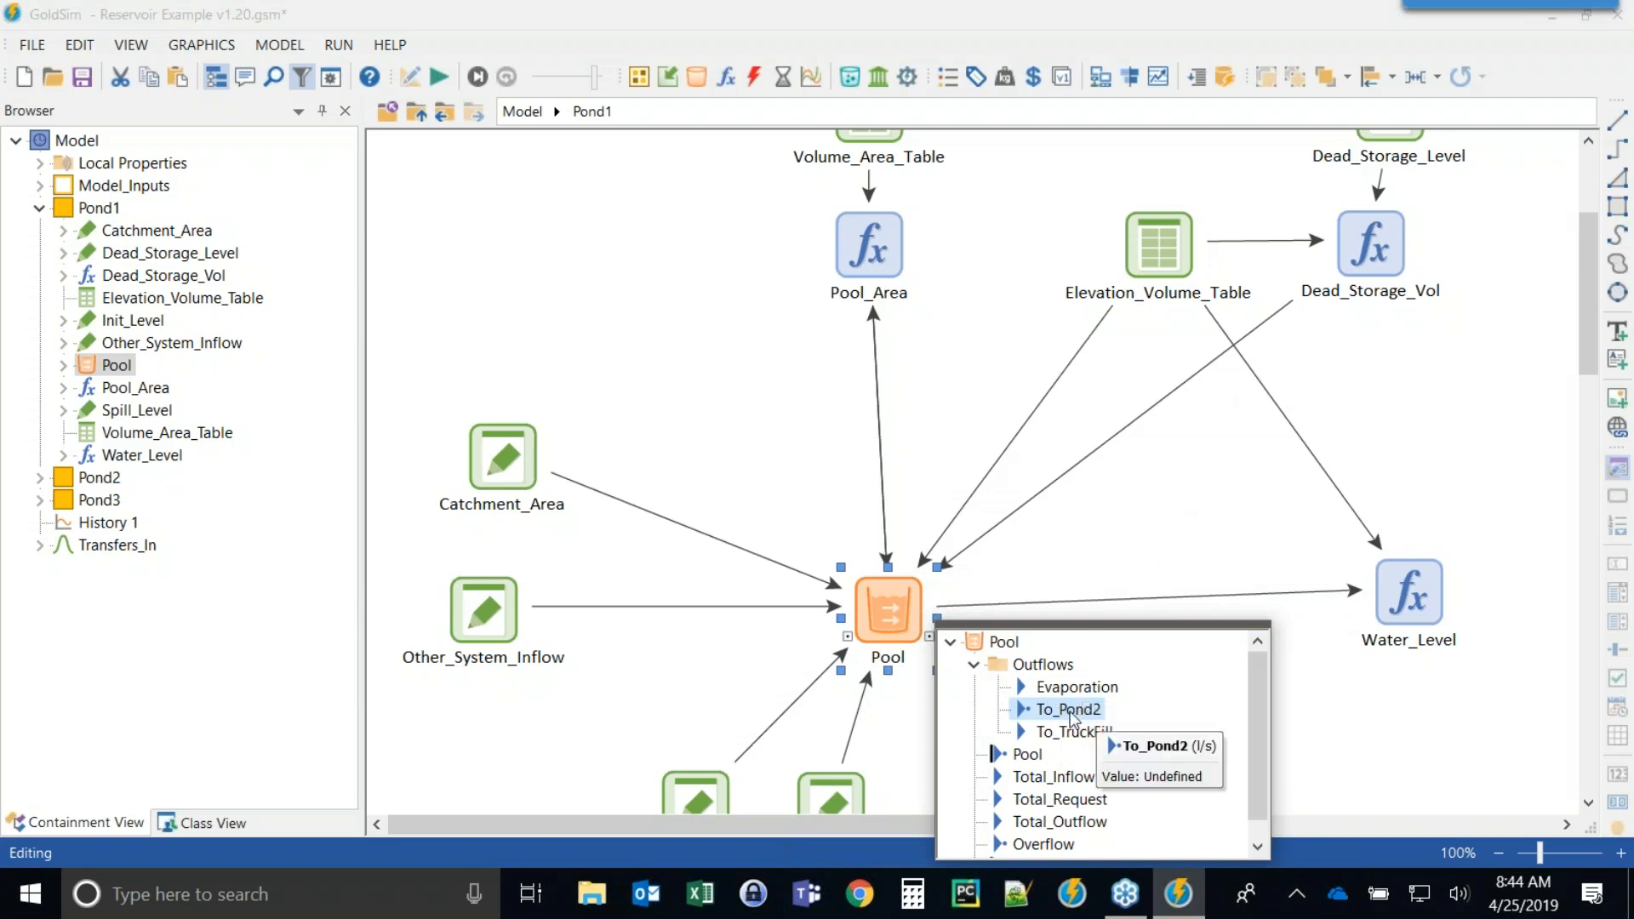
click(974, 666)
click(1062, 530)
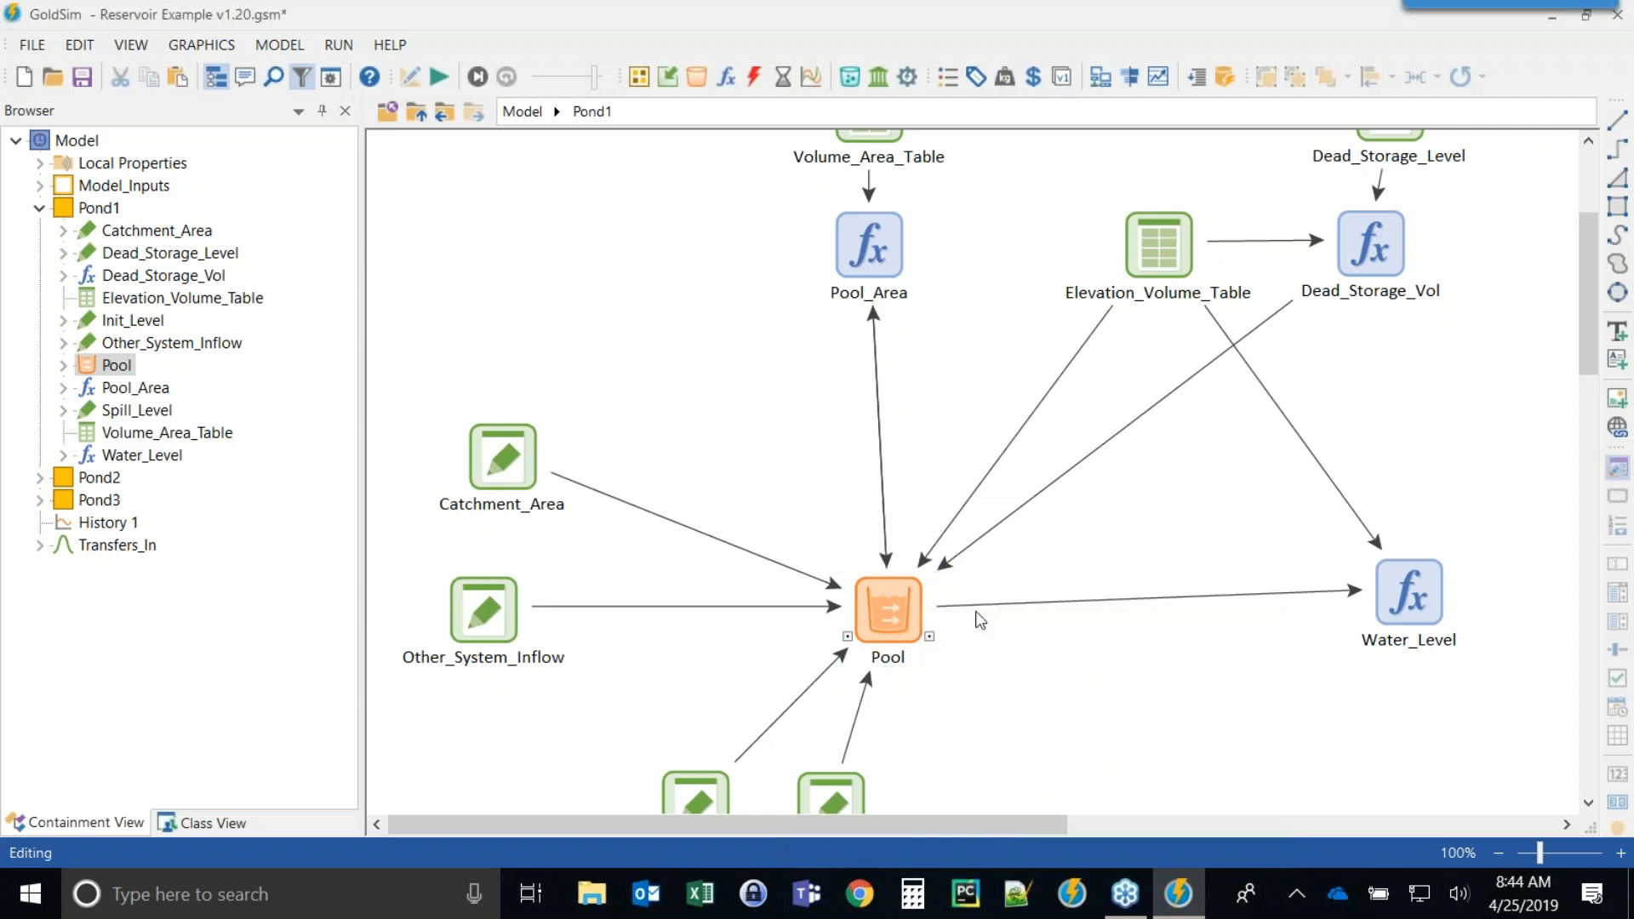
mouse_move(909, 671)
Return to the top level and inspect the simulation time settings and advanced time options.
click(417, 112)
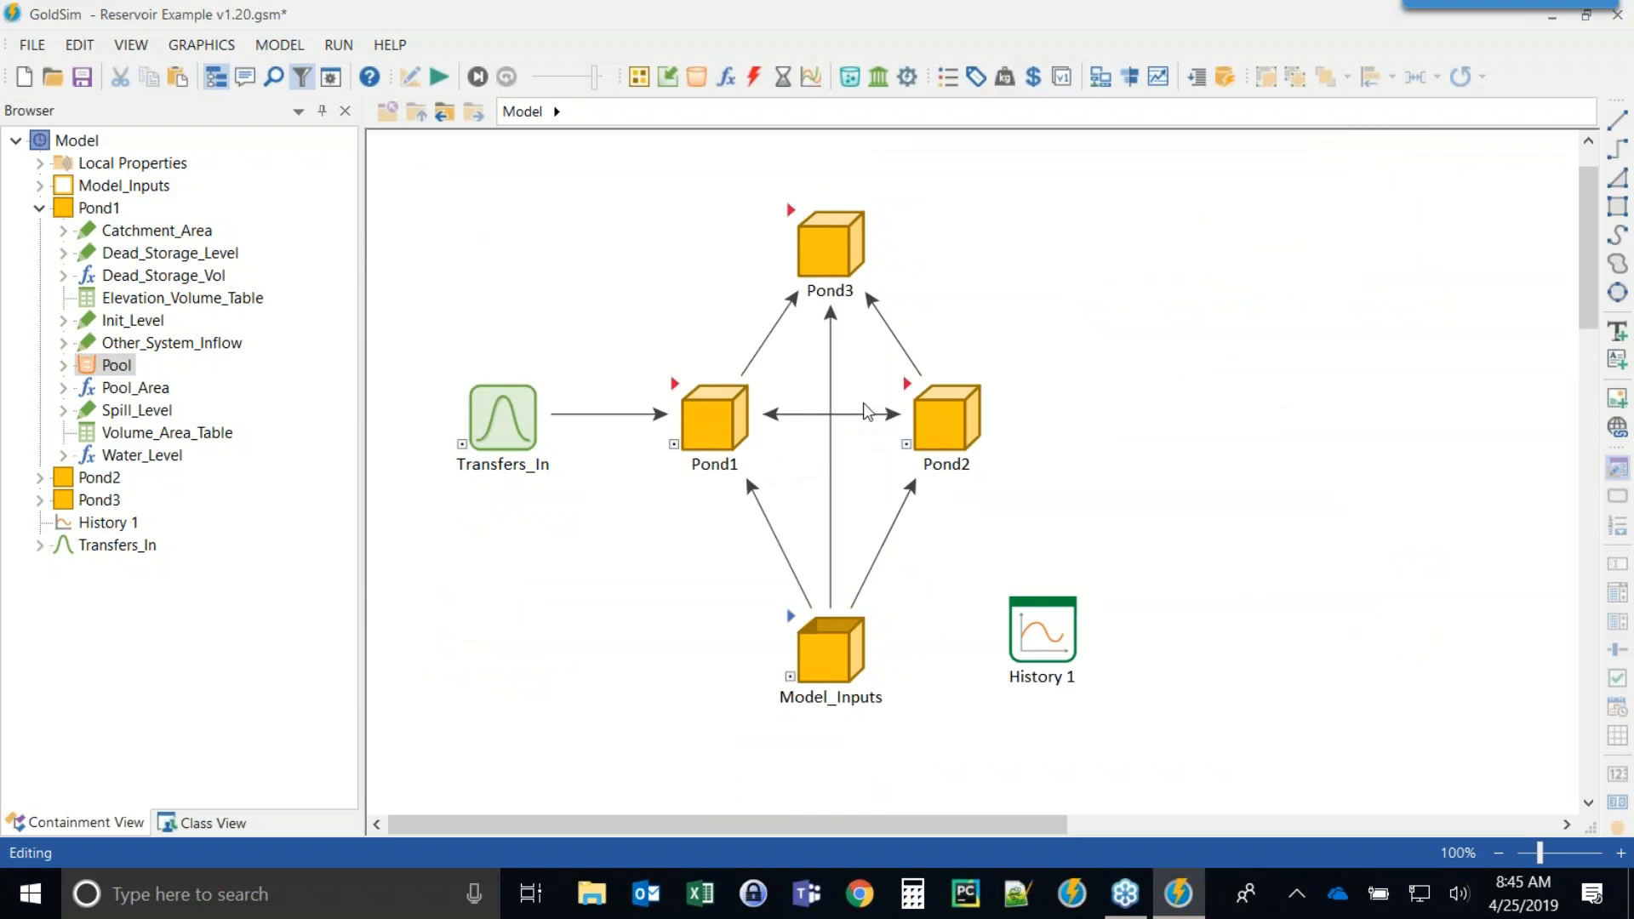
click(342, 77)
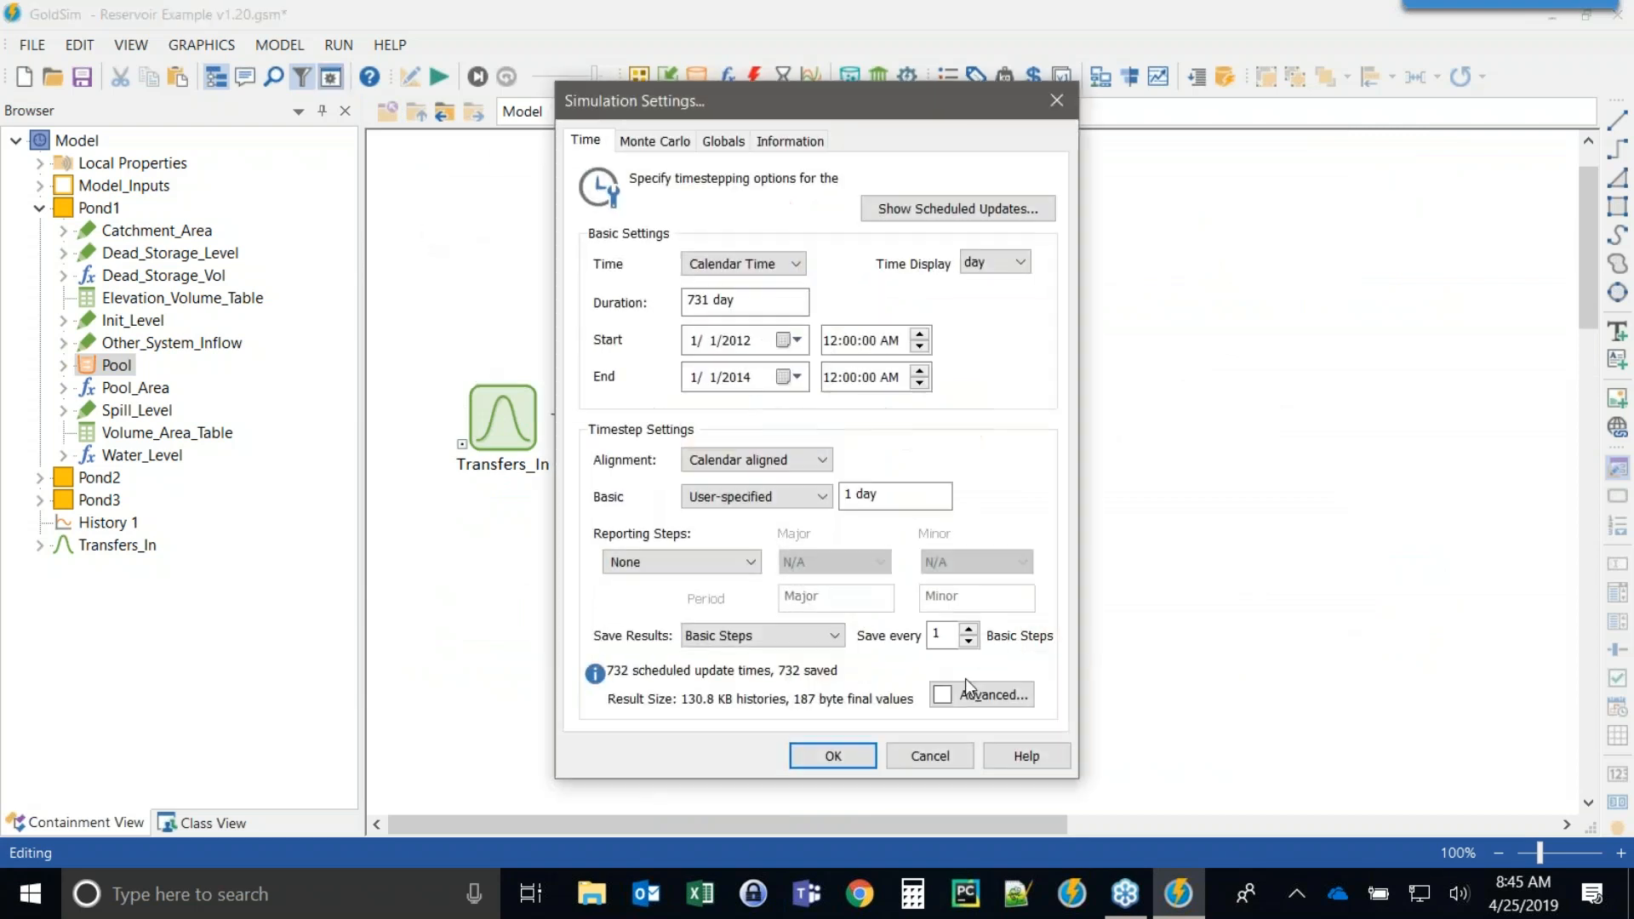
click(979, 696)
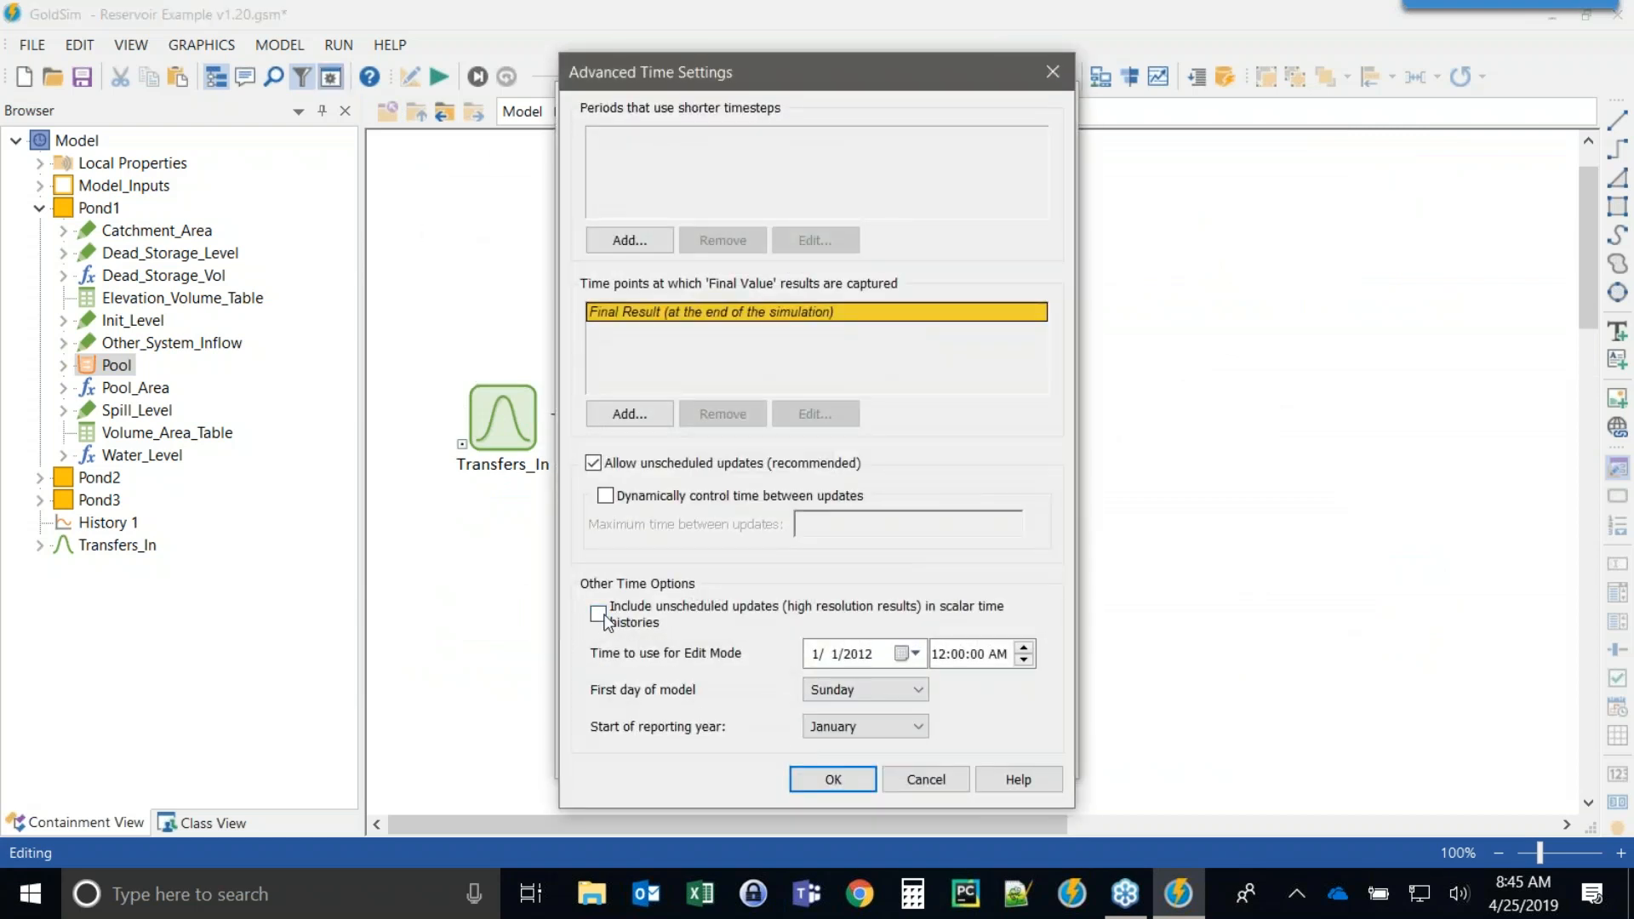
click(833, 778)
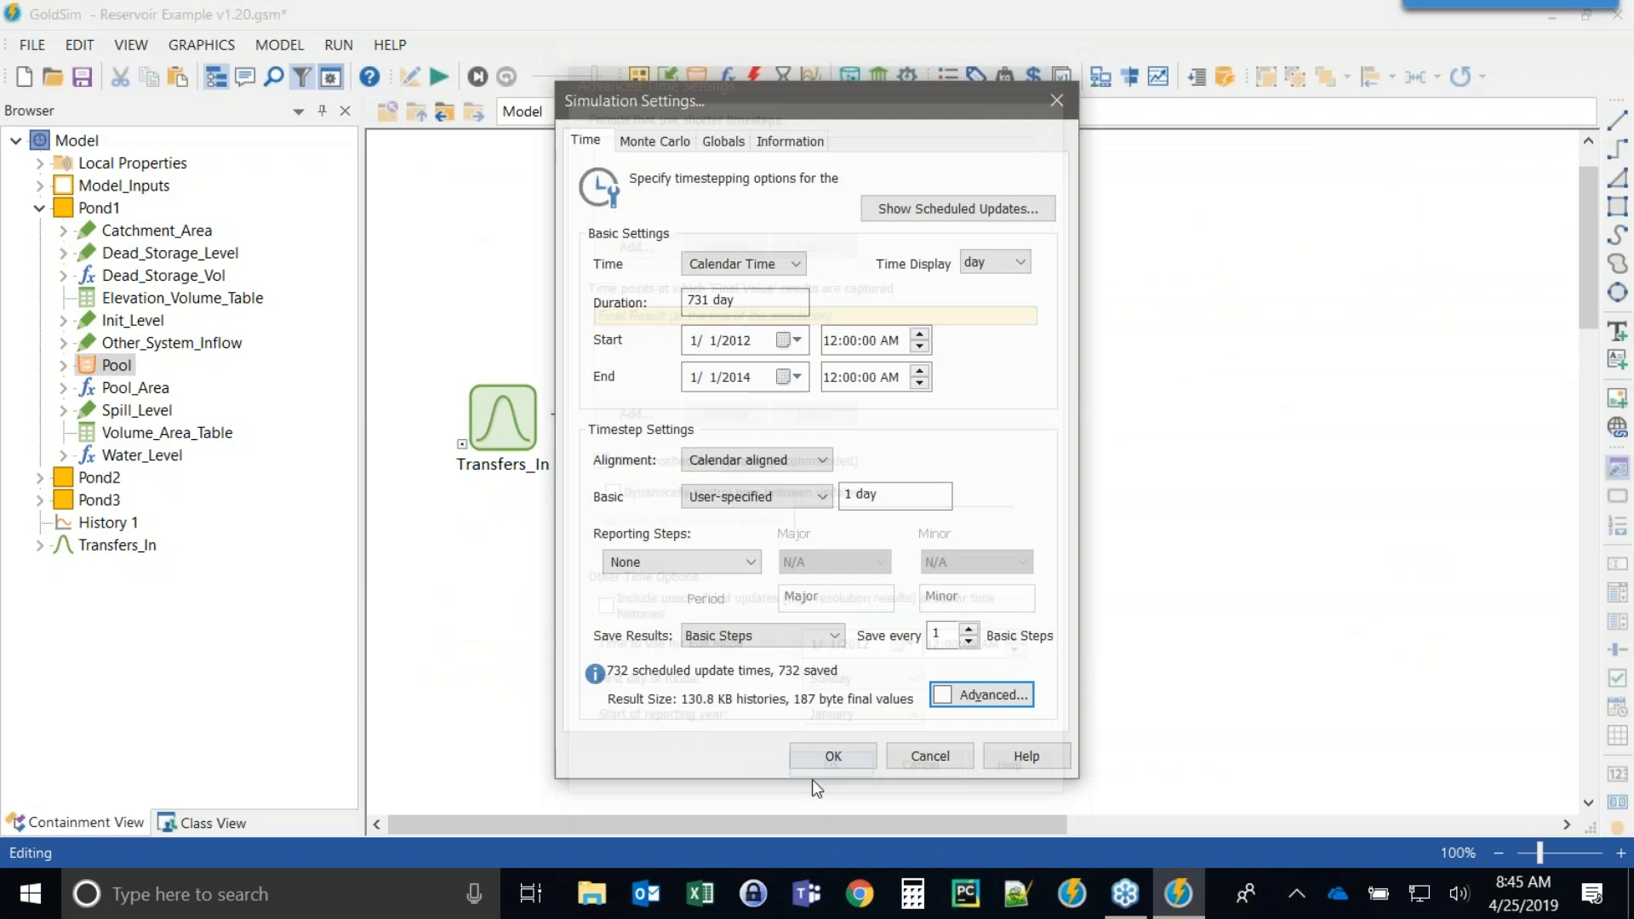
click(834, 762)
Run the simulation without displaying the run log and view the History 1 chart.
click(440, 77)
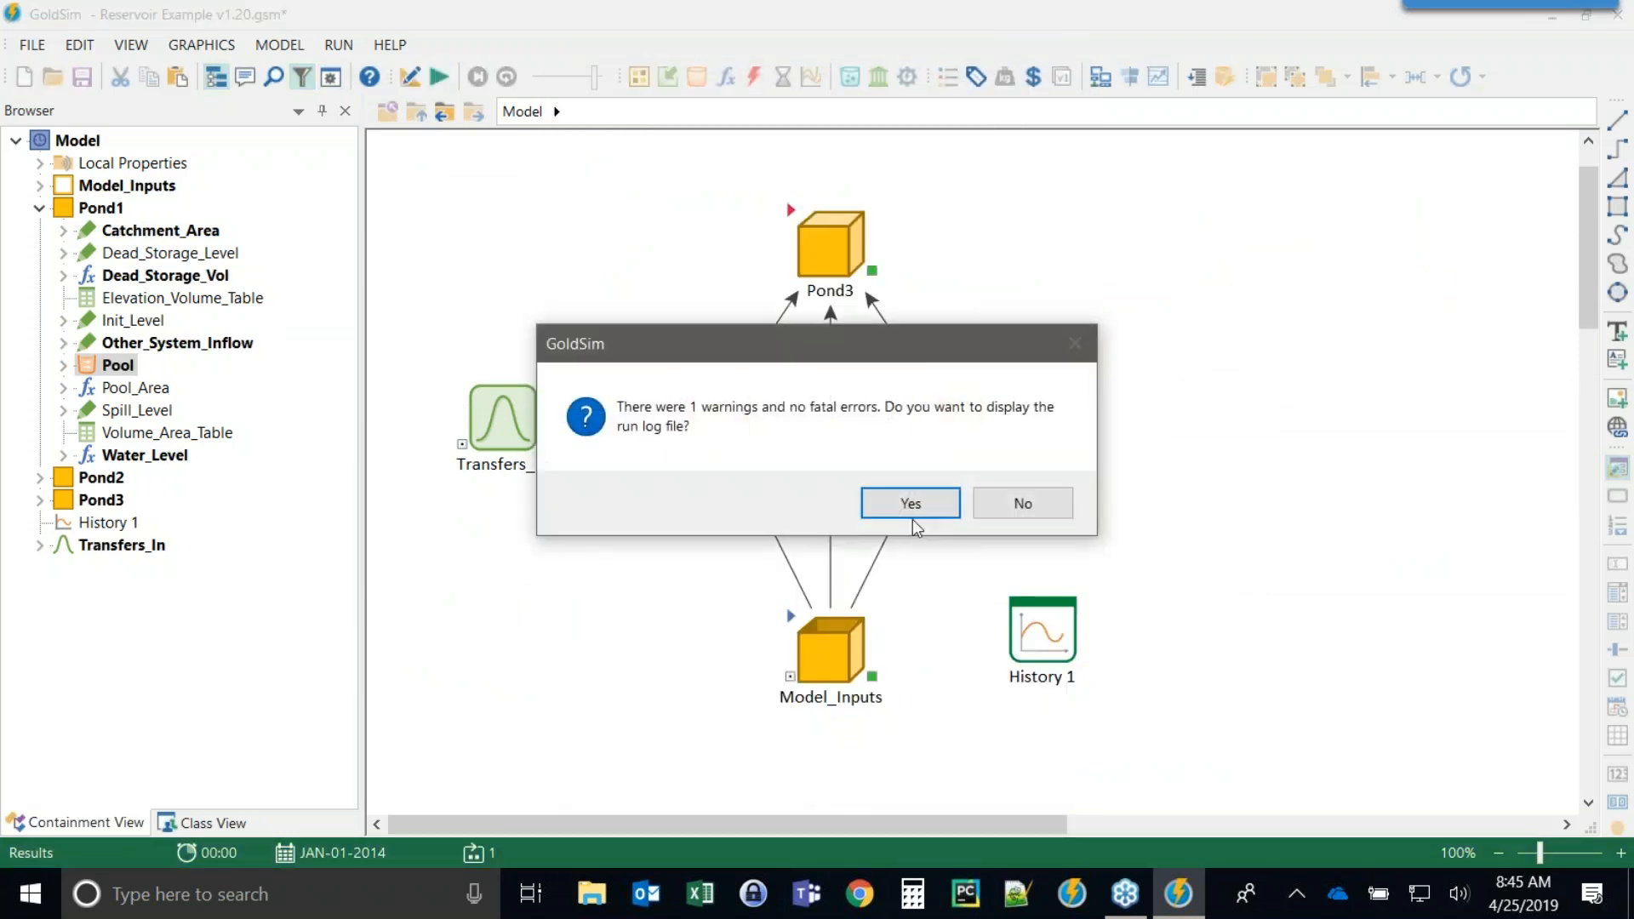
click(1017, 501)
double_click(1070, 639)
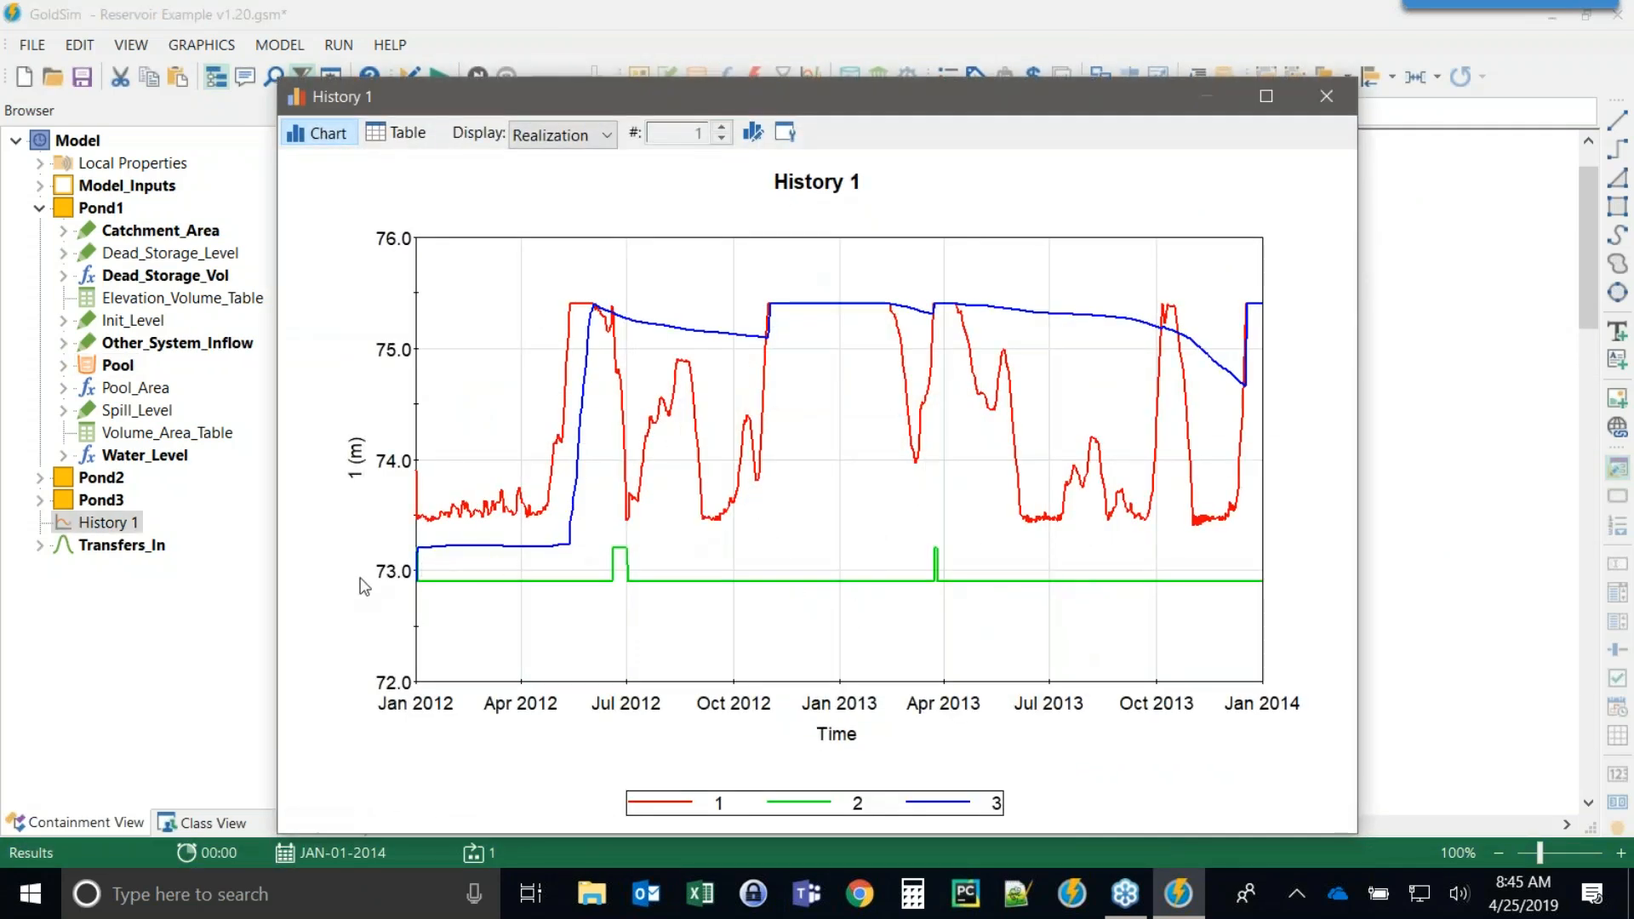
click(1326, 96)
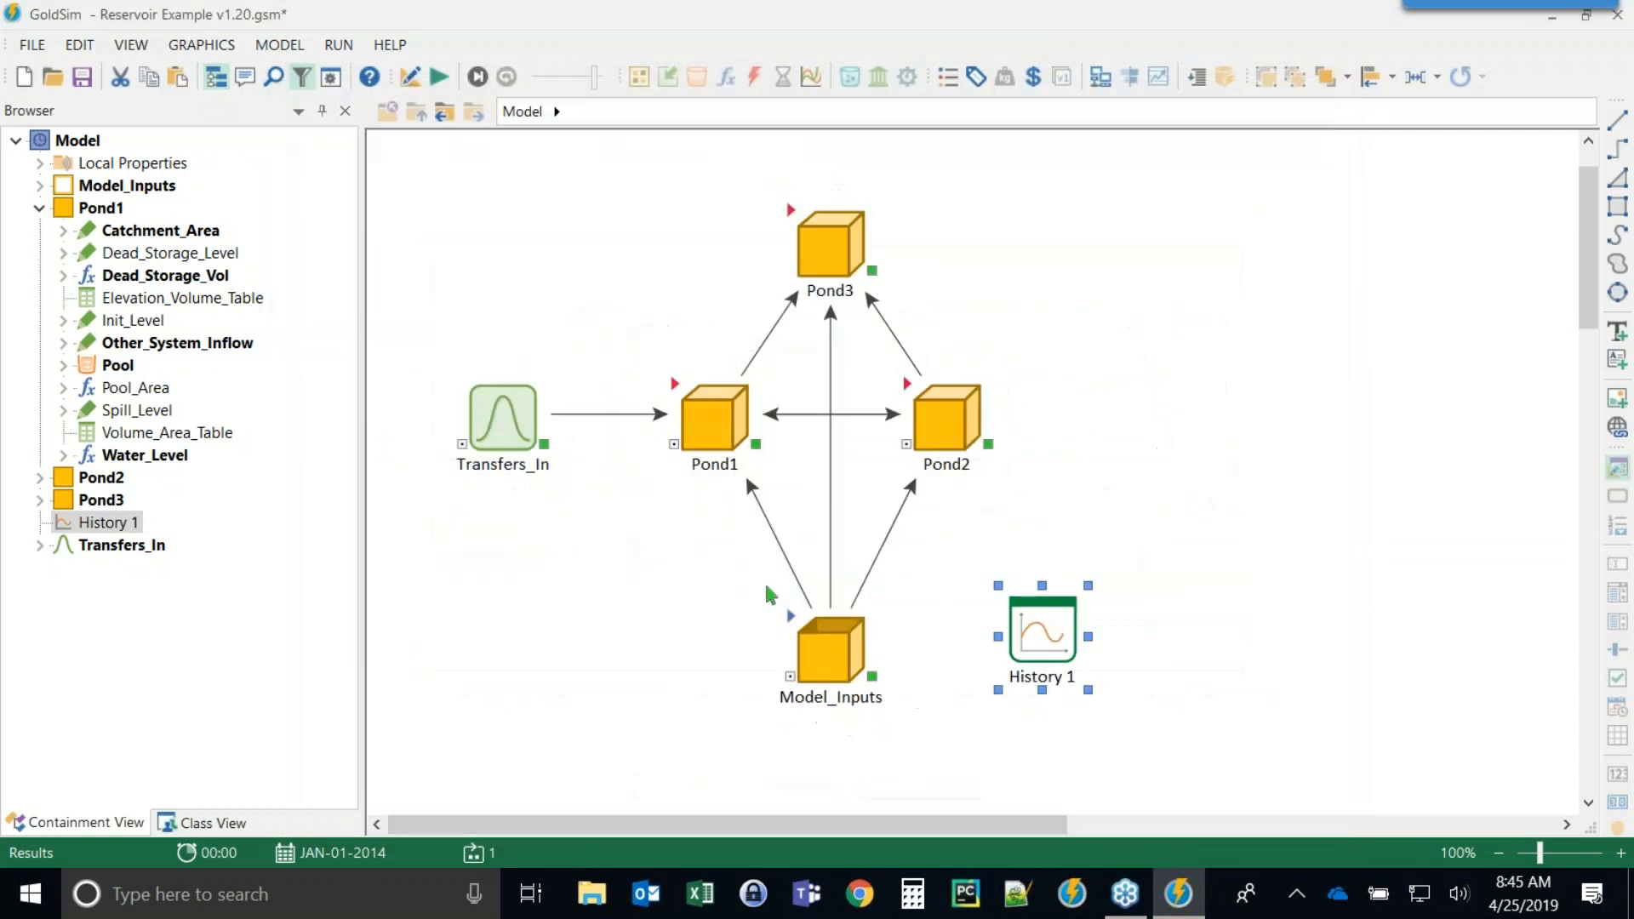
double_click(1044, 640)
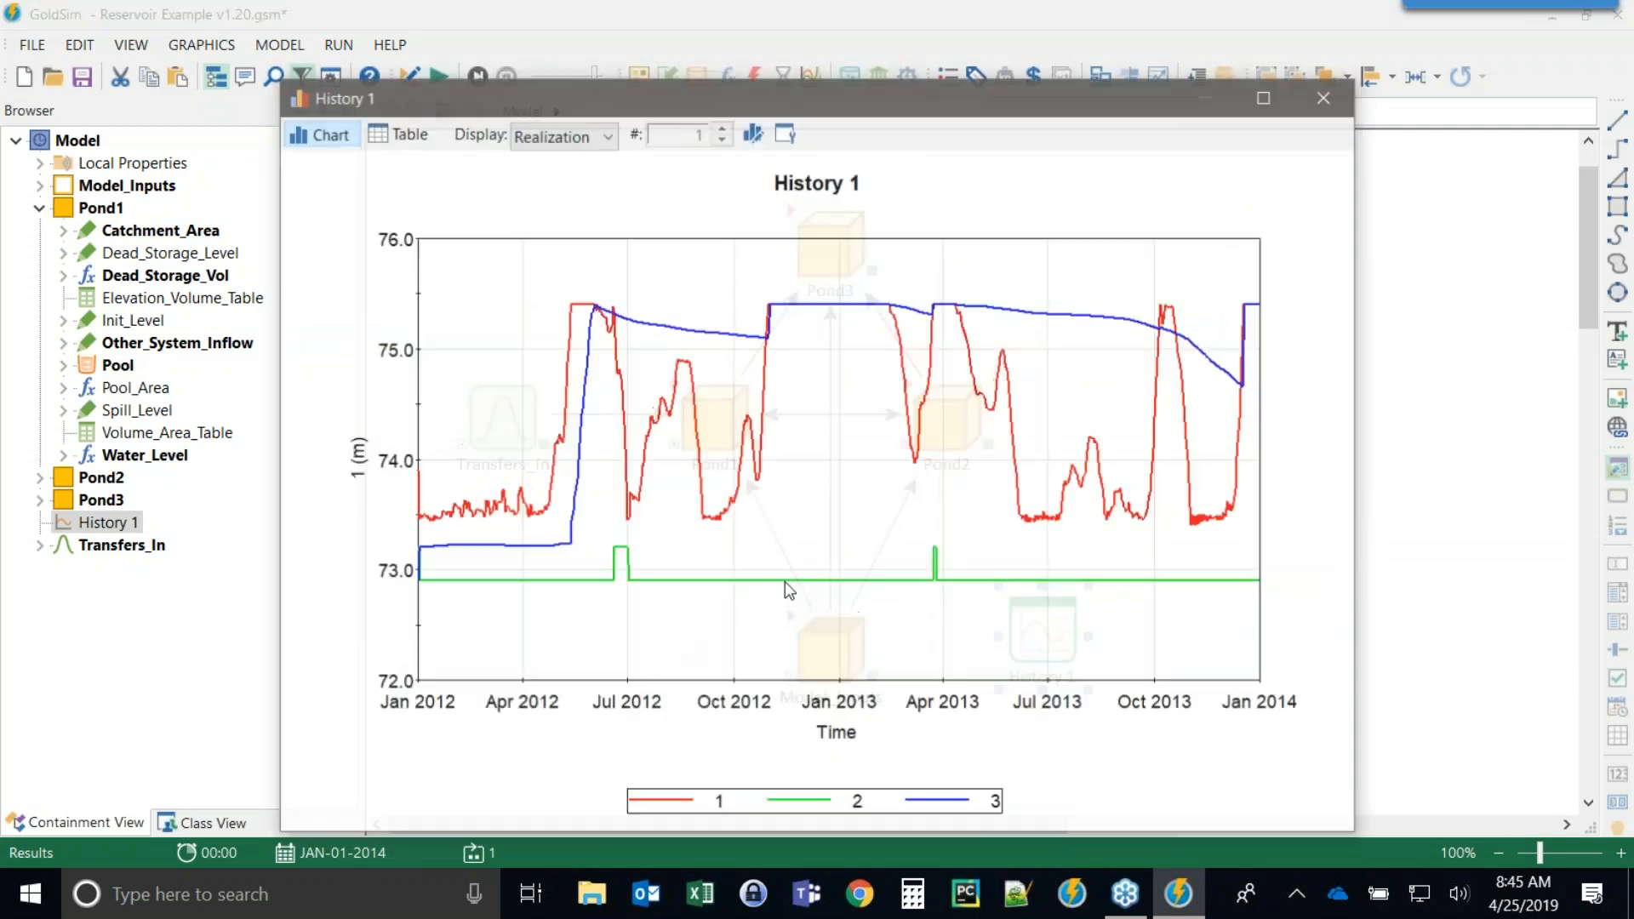
click(1326, 96)
Reset the model, revisit the advanced time settings and rerun the simulation to view History 1 in high resolution.
key(F4)
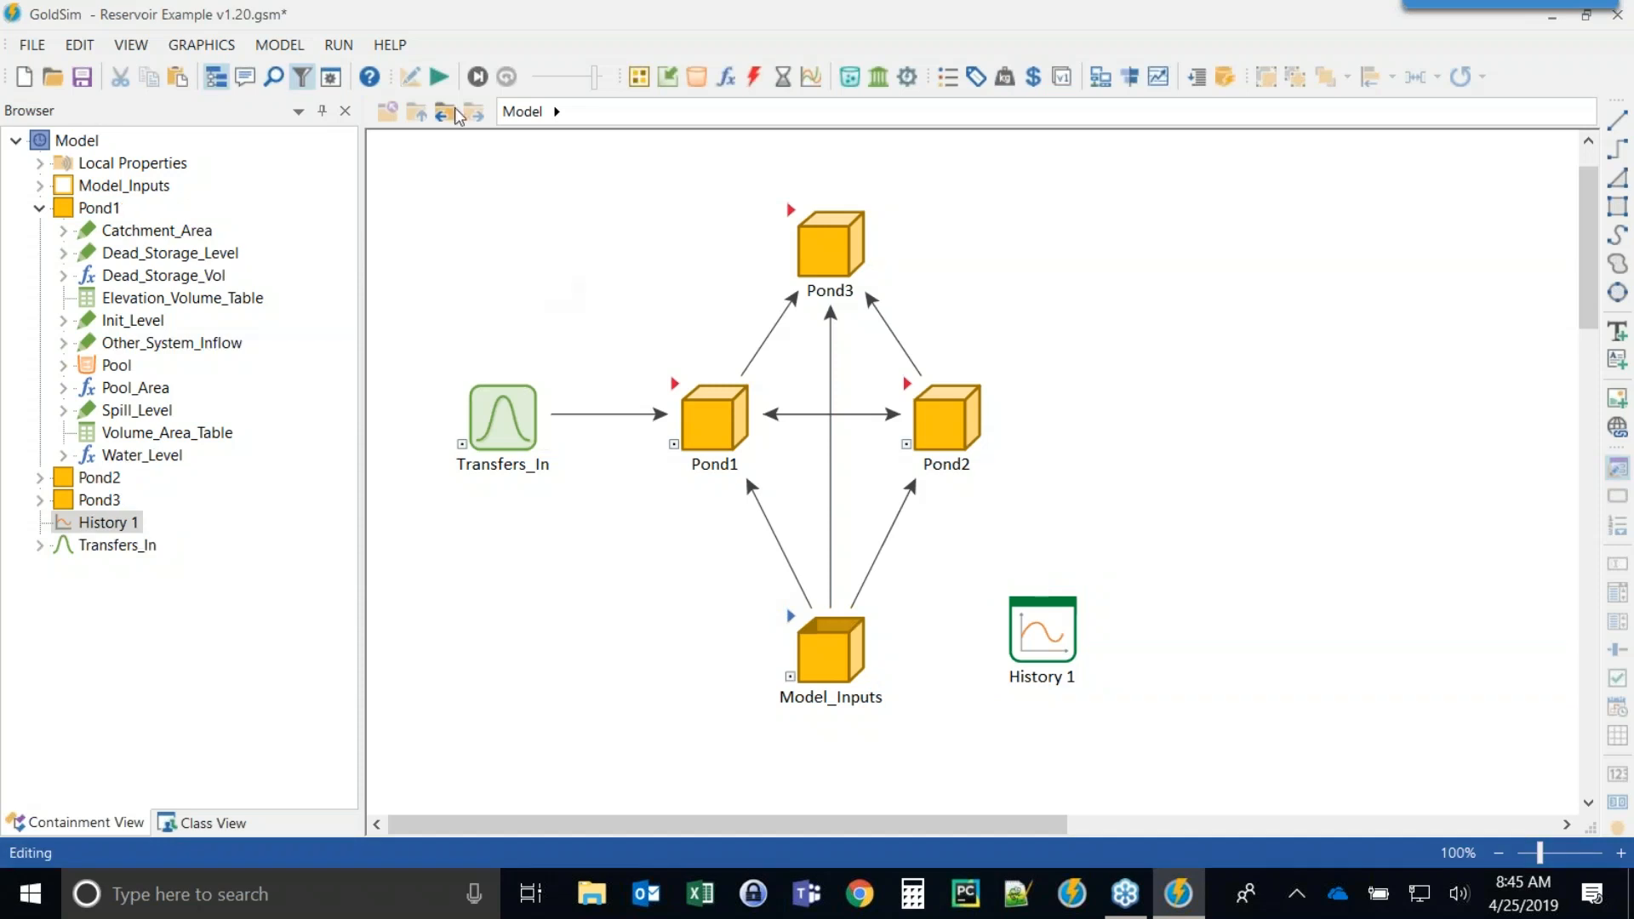
click(331, 77)
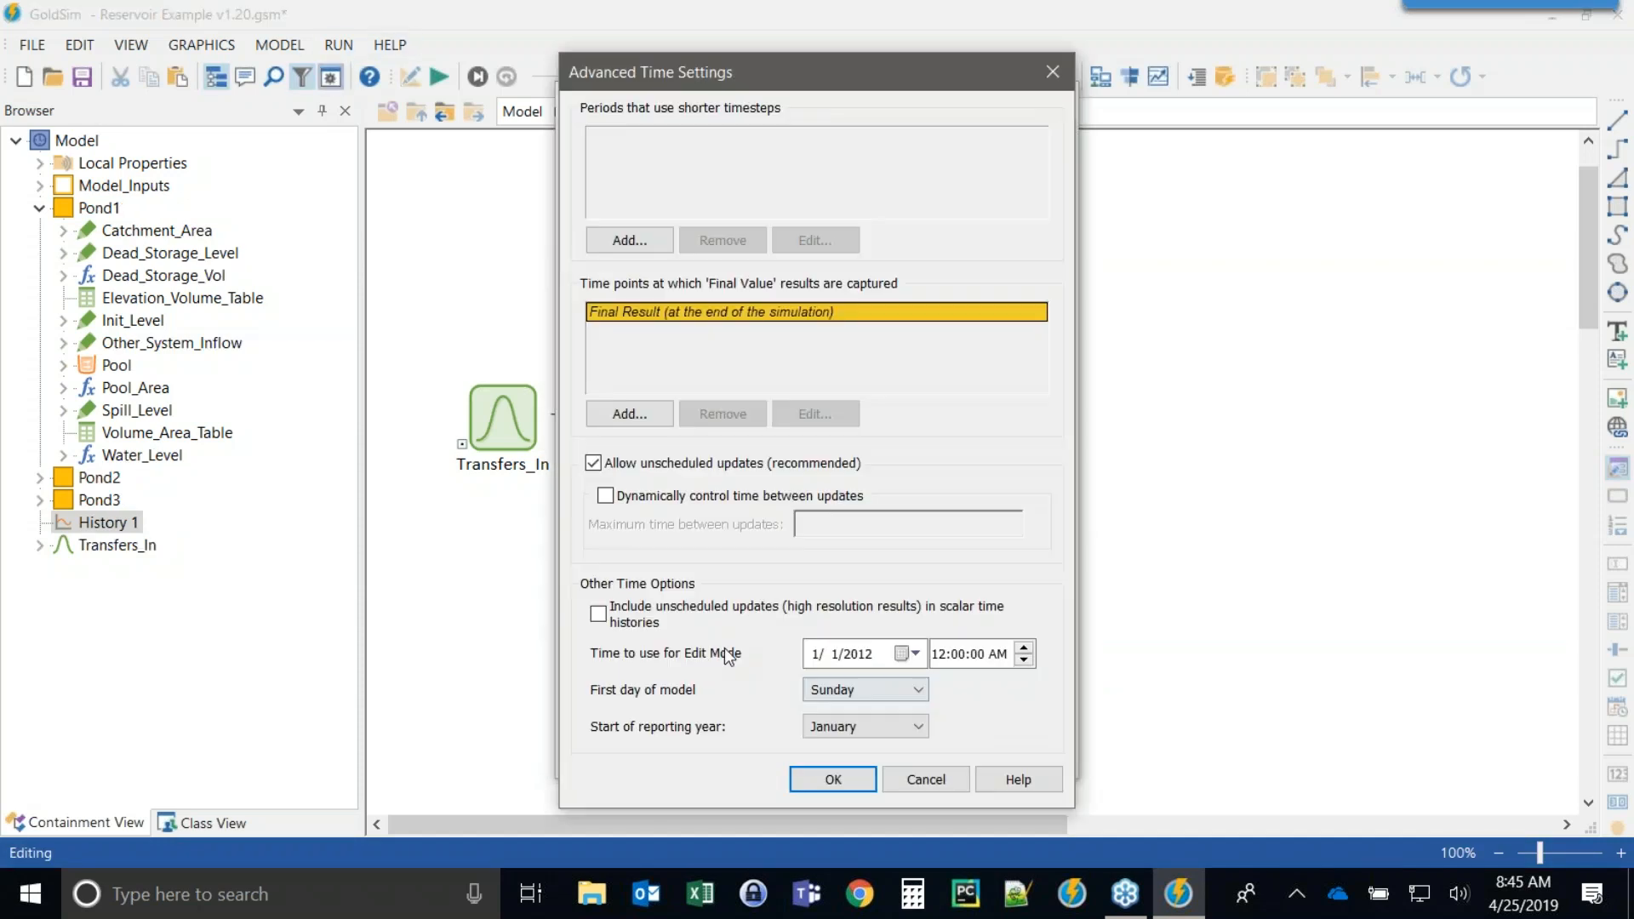
click(834, 776)
click(829, 756)
key(F5)
click(1011, 504)
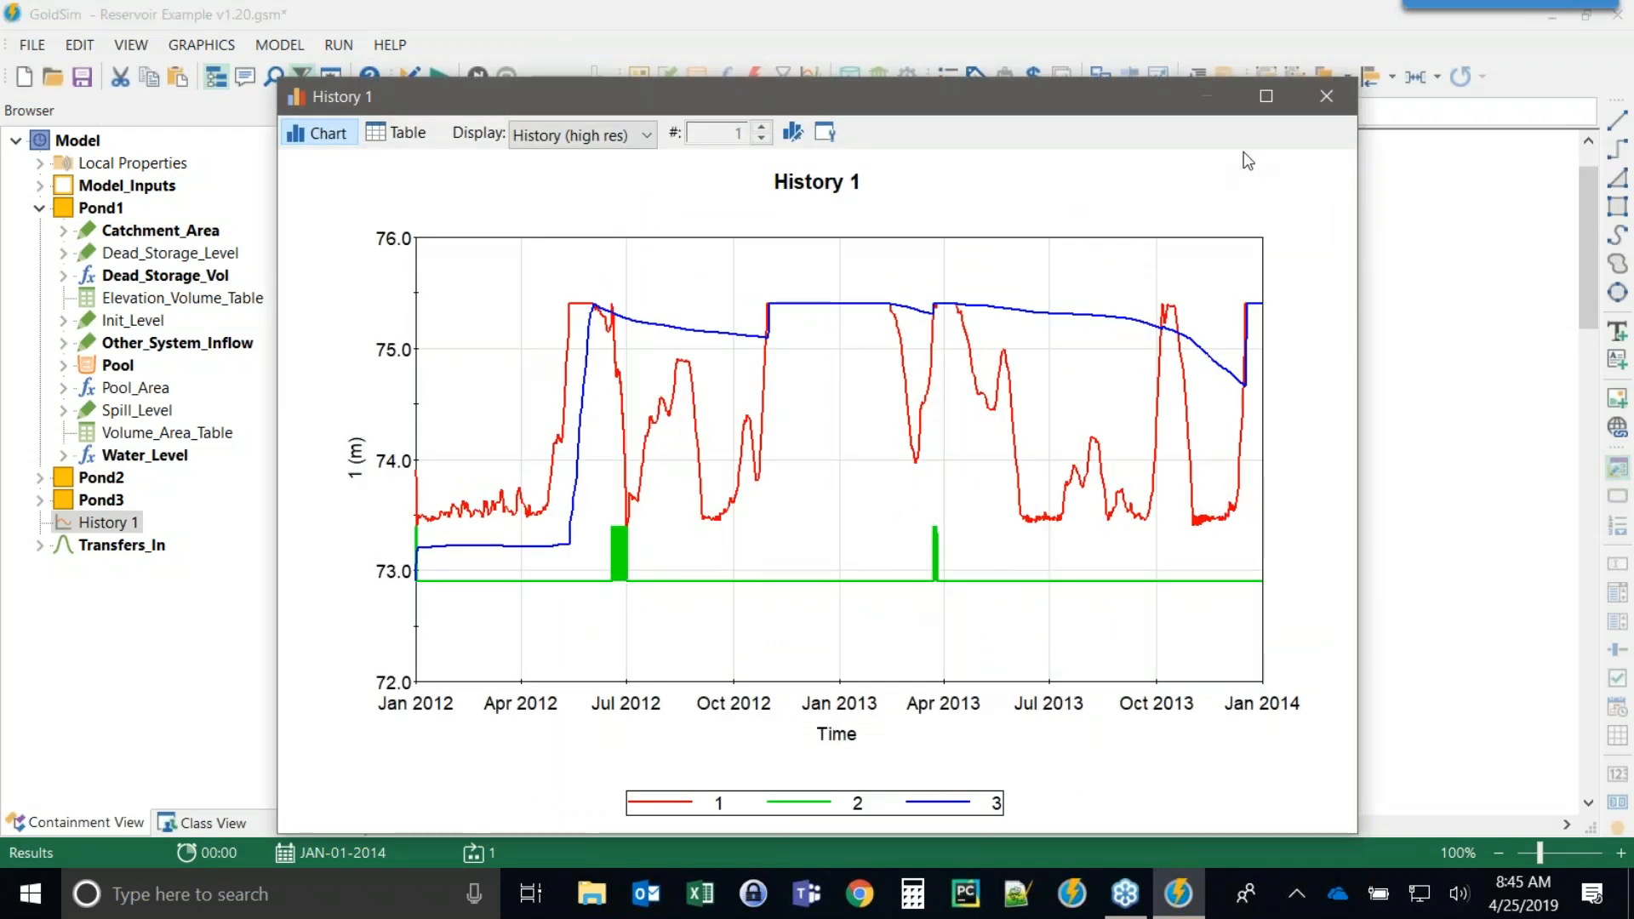
click(1325, 99)
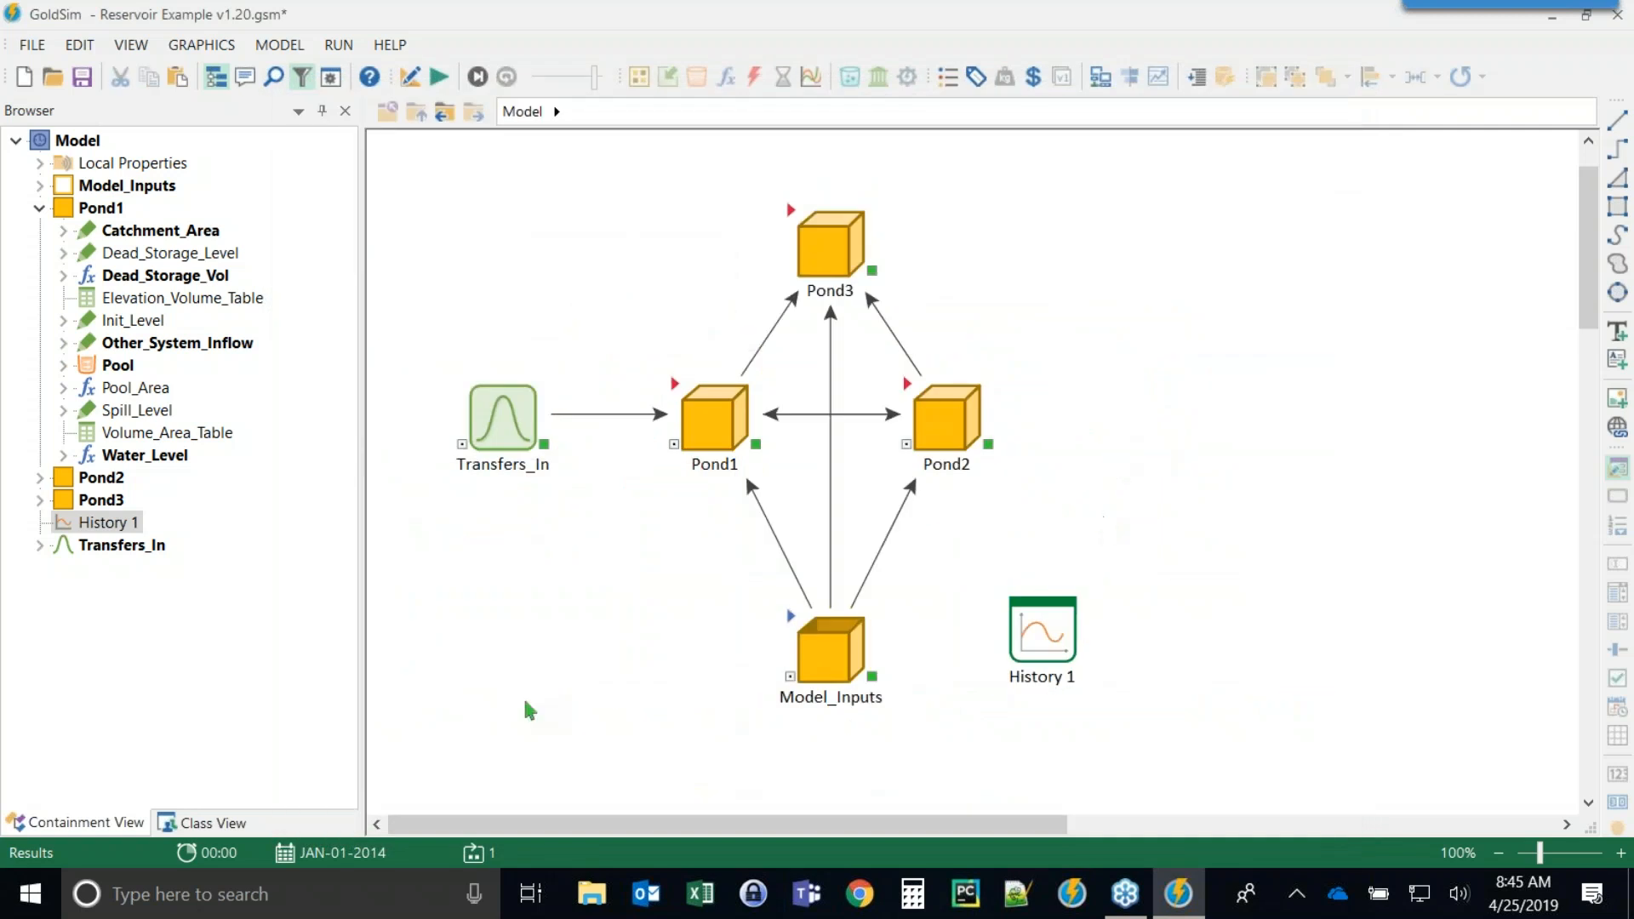
Open the model file Reservoir Example v1.30.gsm without saving changes to the current model.
key(F4)
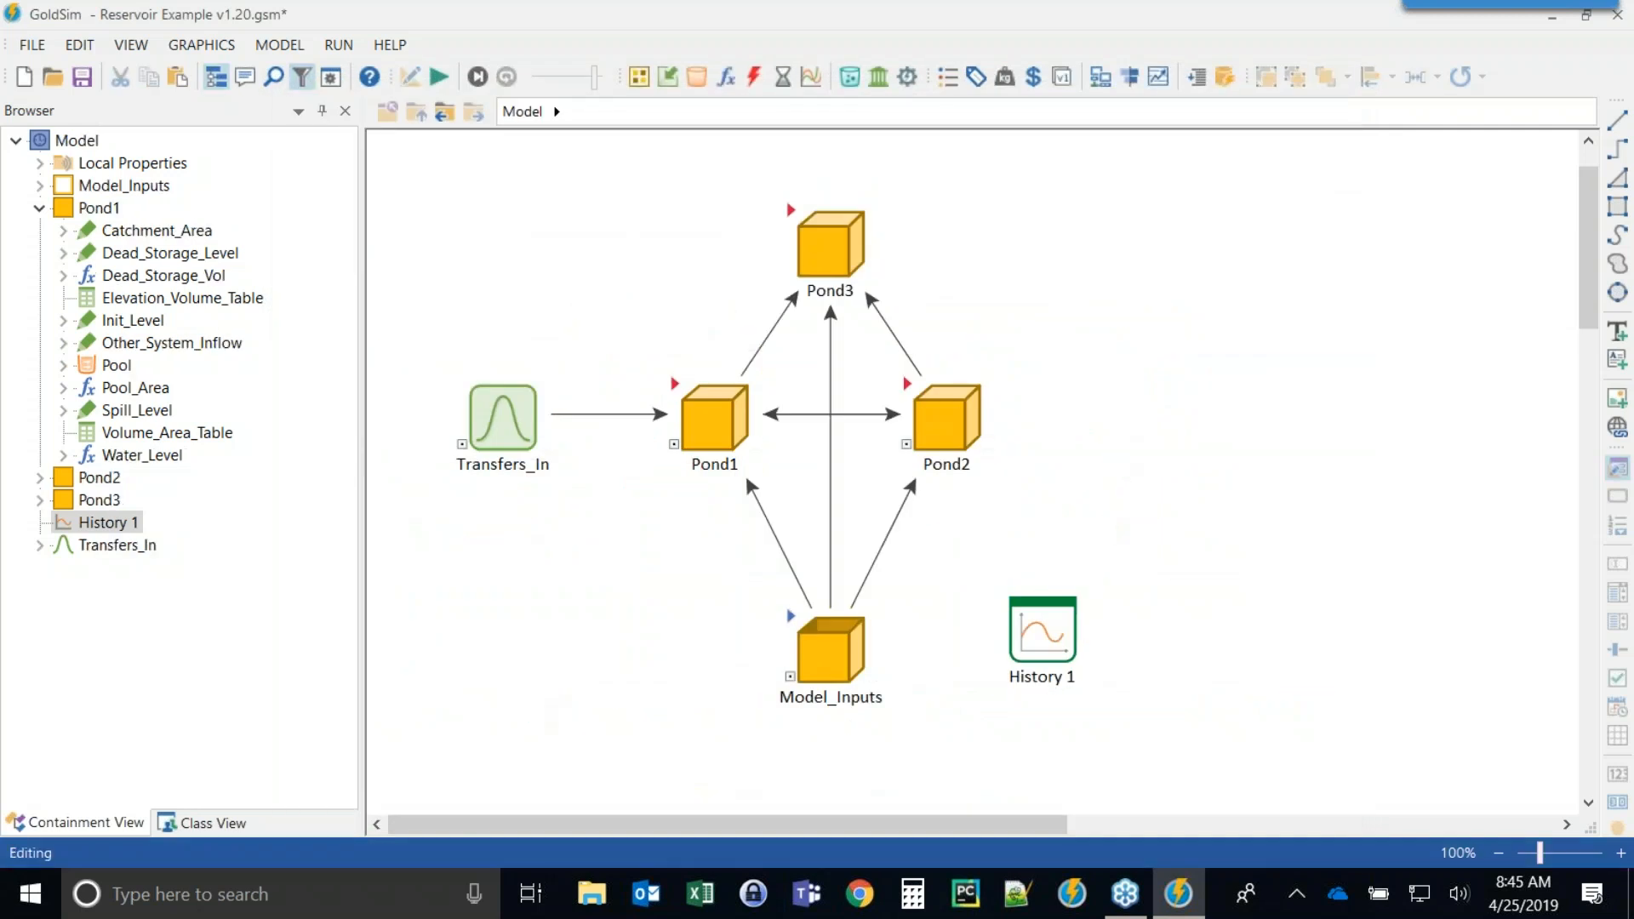
click(32, 46)
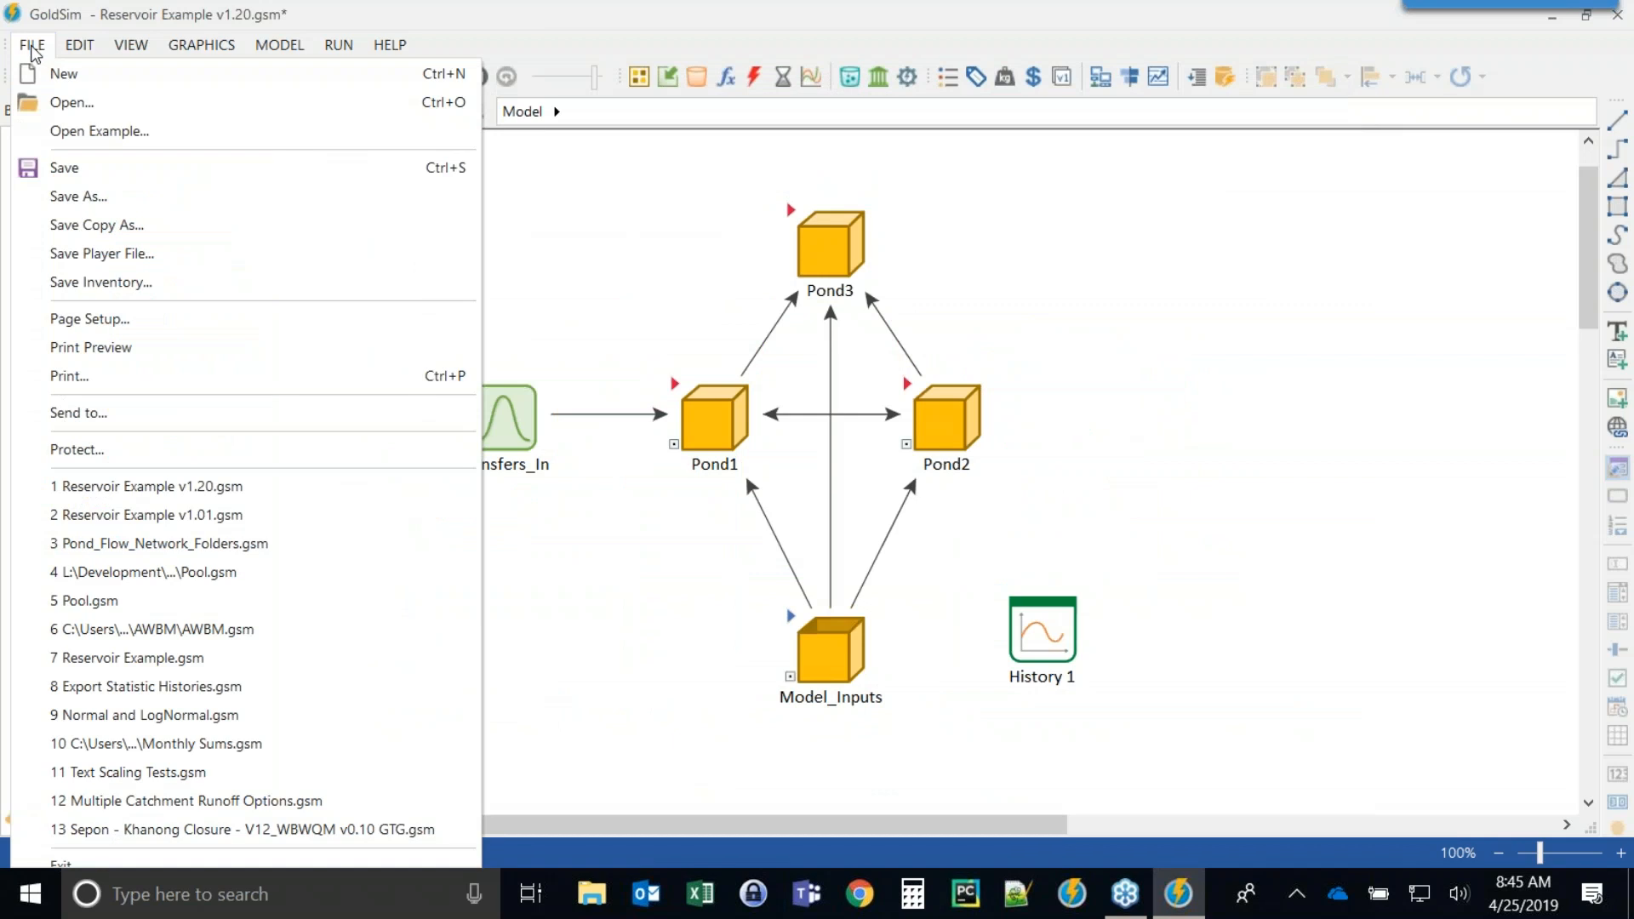
click(64, 102)
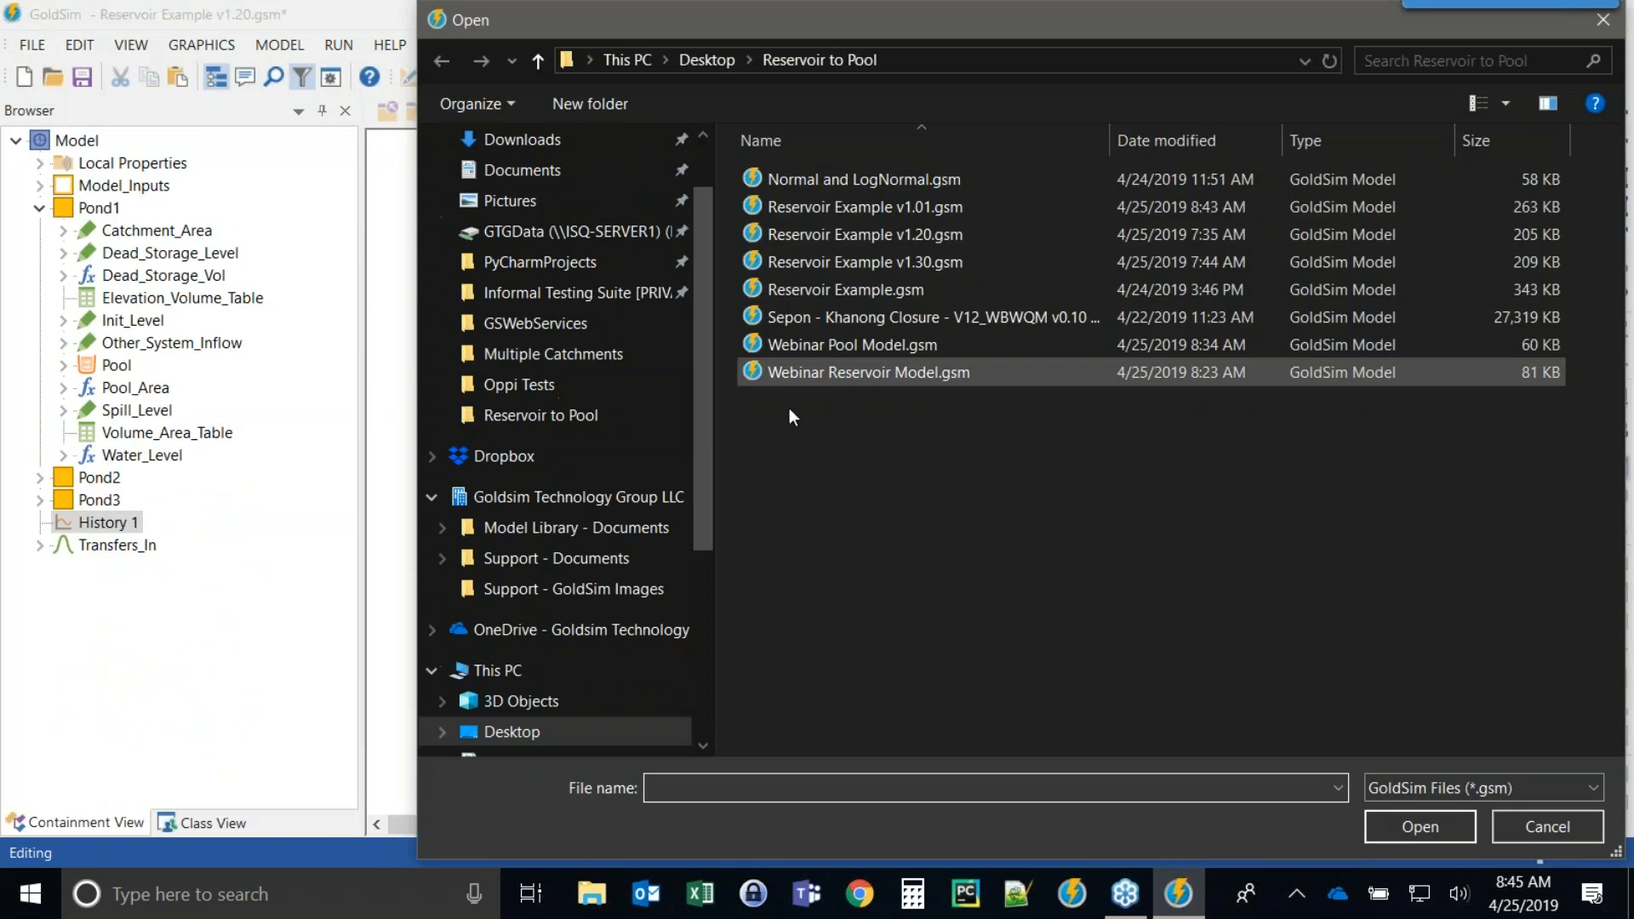
double_click(840, 262)
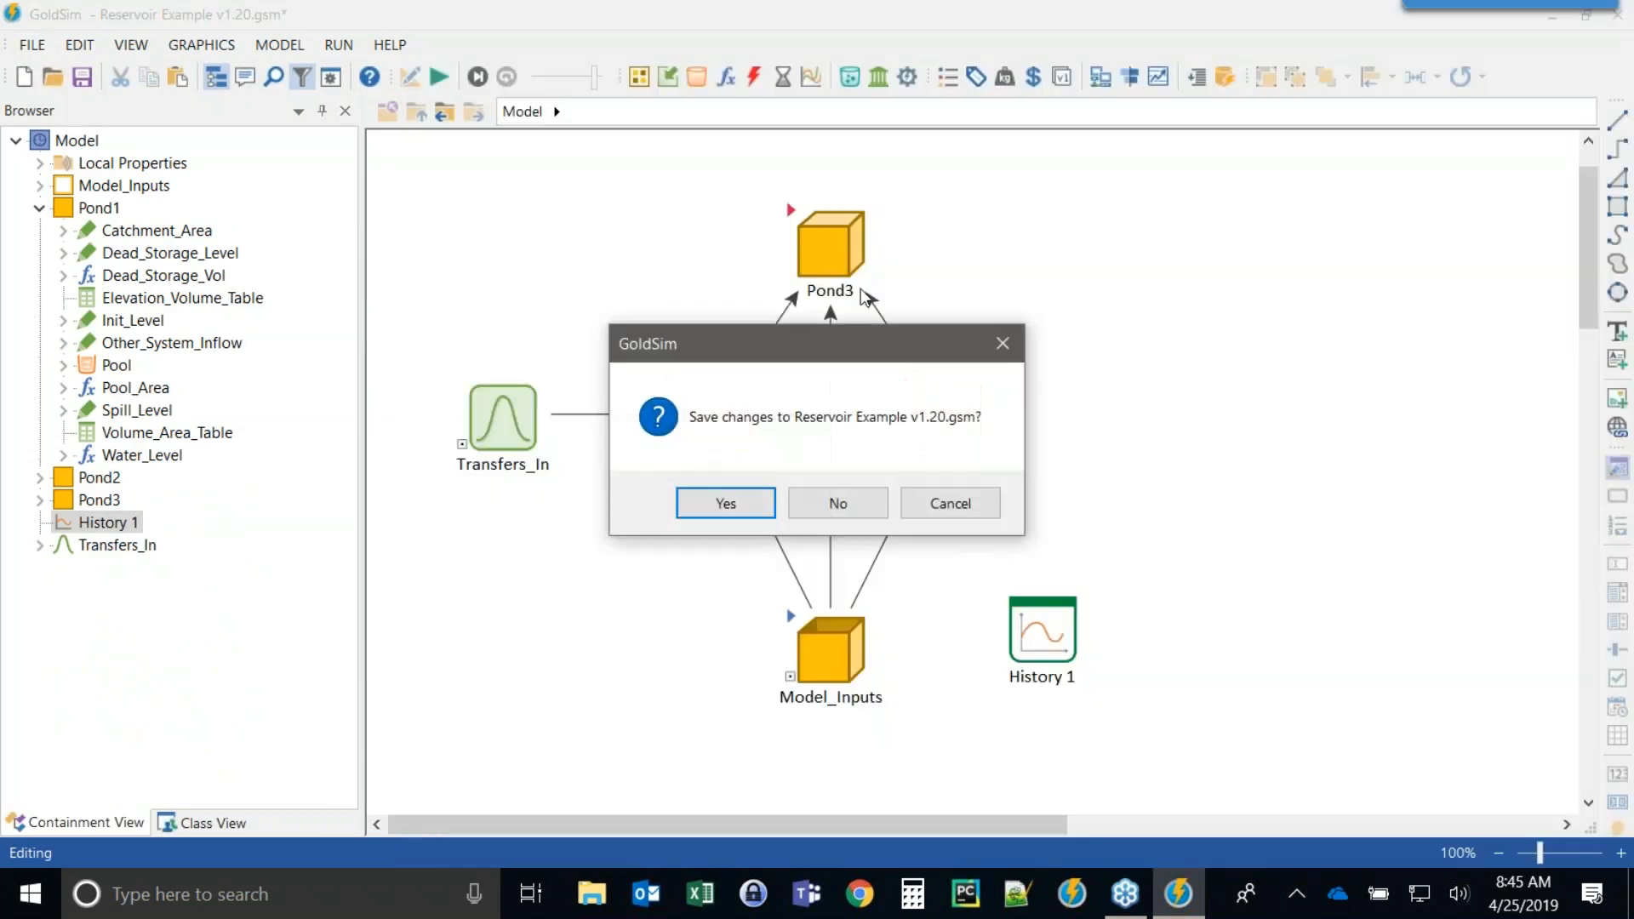
click(857, 508)
drag(493, 796, 521, 640)
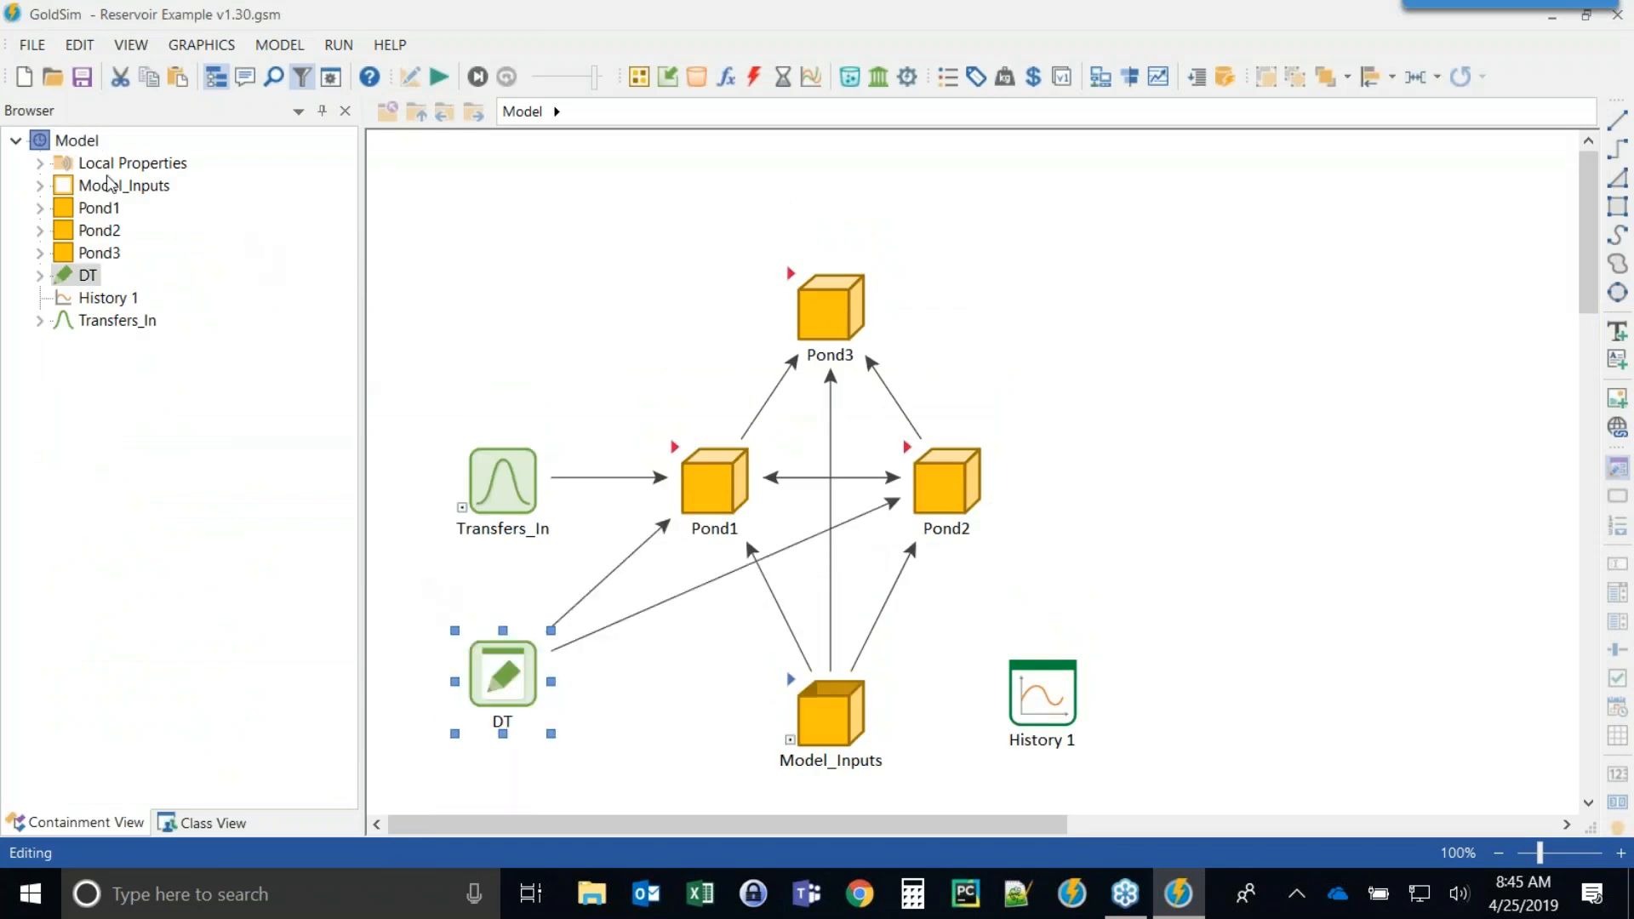
Expand the Simulation local properties to examine TimestepLength.
click(35, 163)
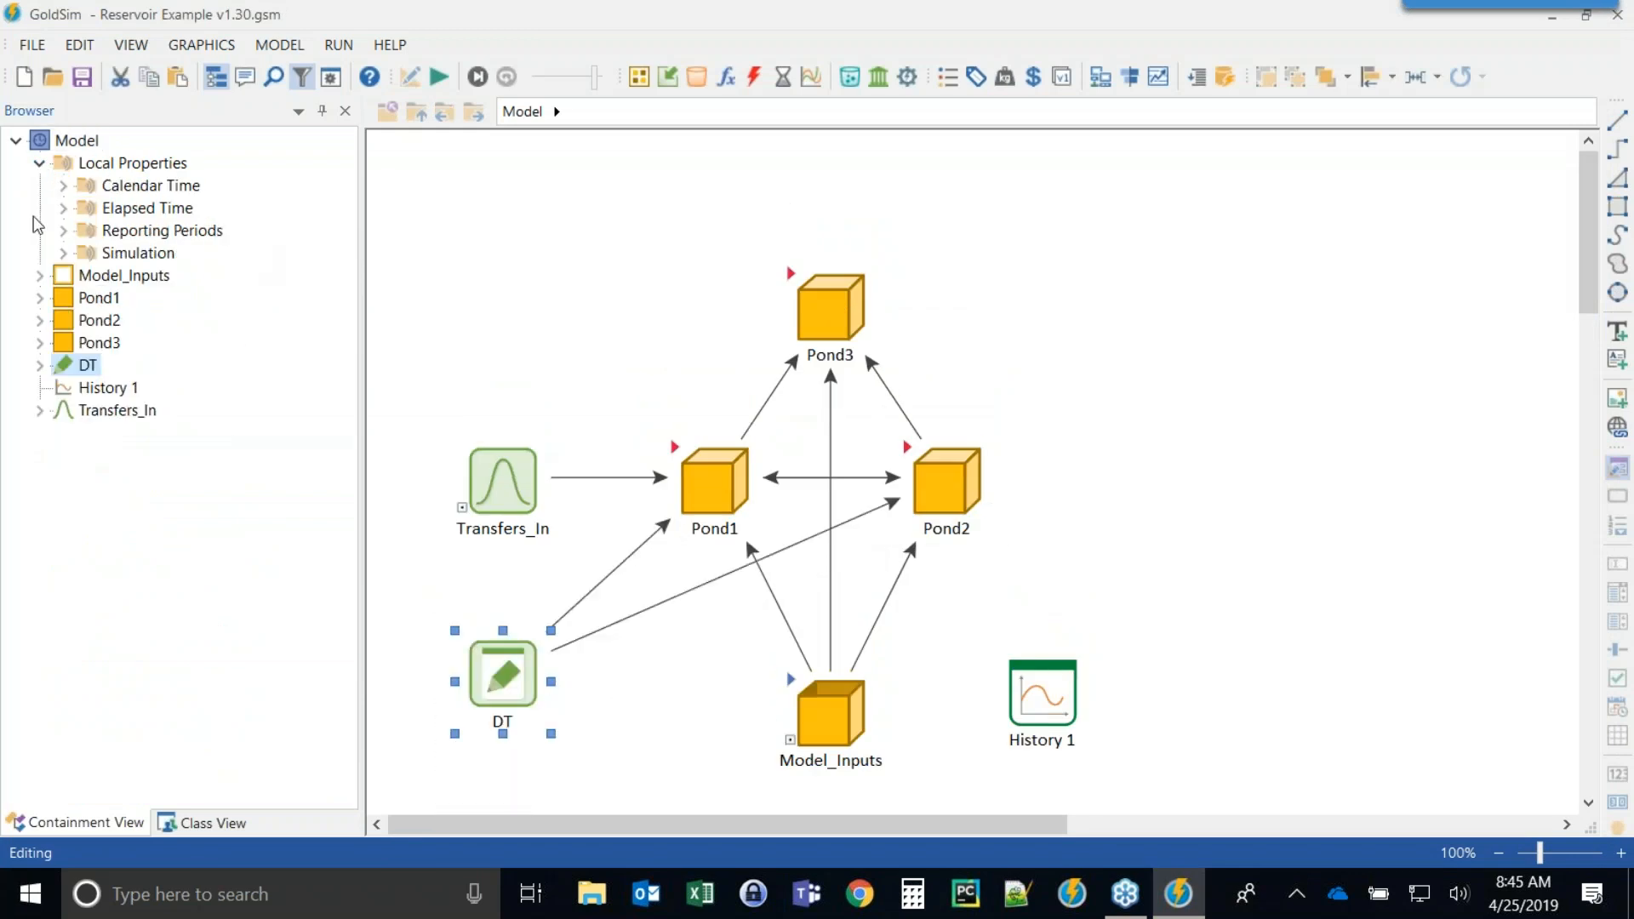
click(63, 253)
mouse_move(157, 283)
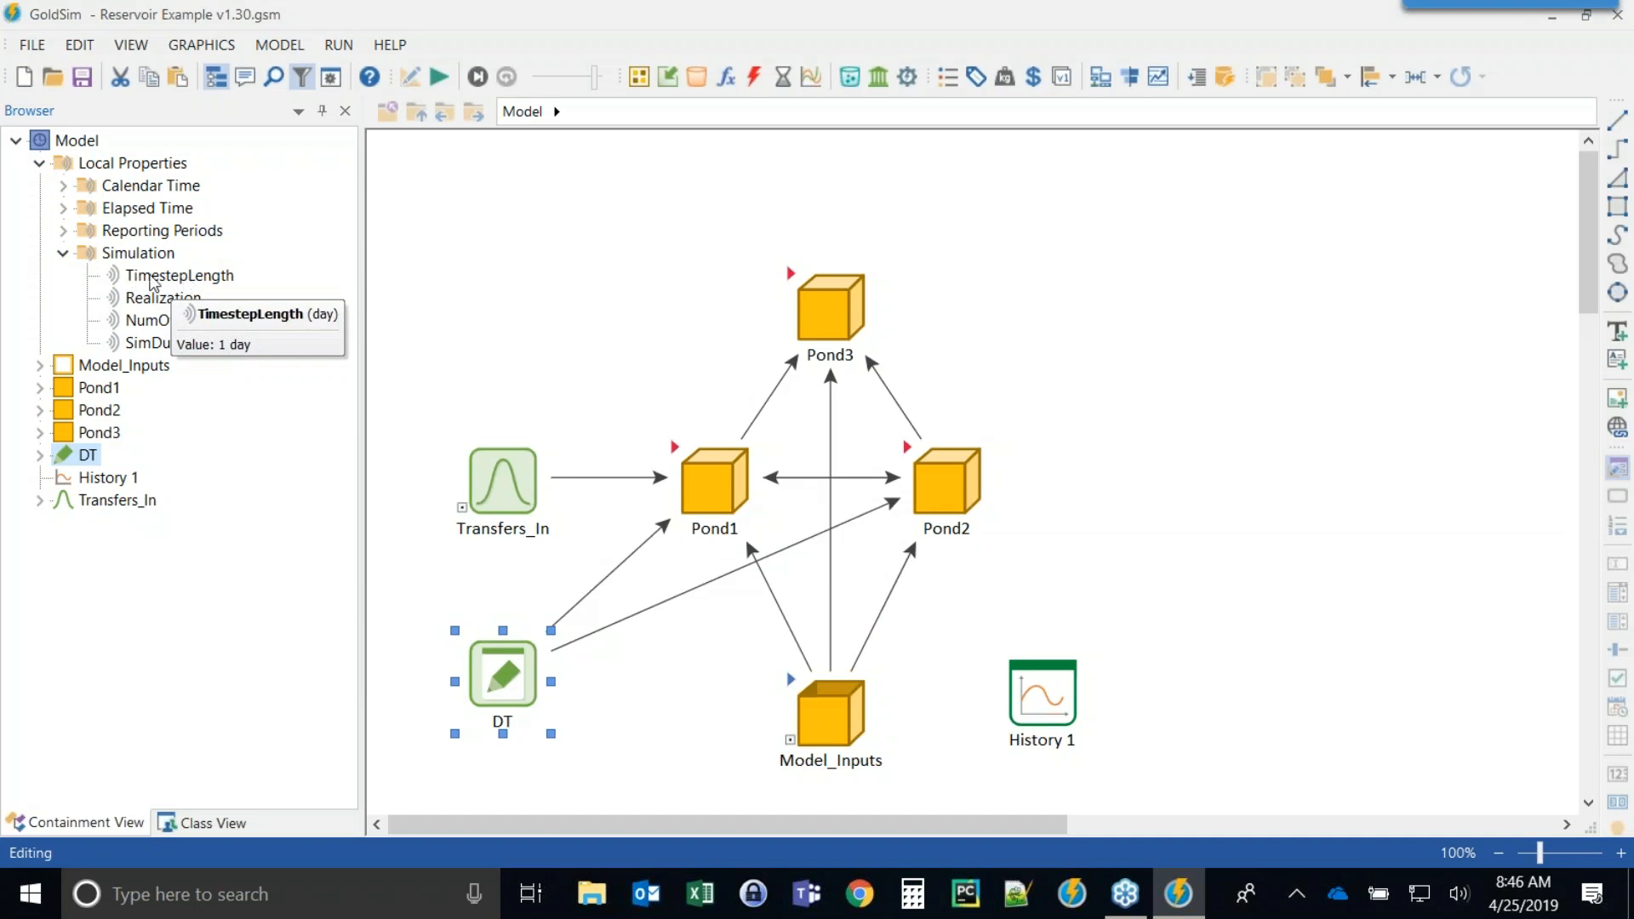
Inspect the DT data element's definition and show which elements it affects.
click(476, 242)
mouse_move(506, 672)
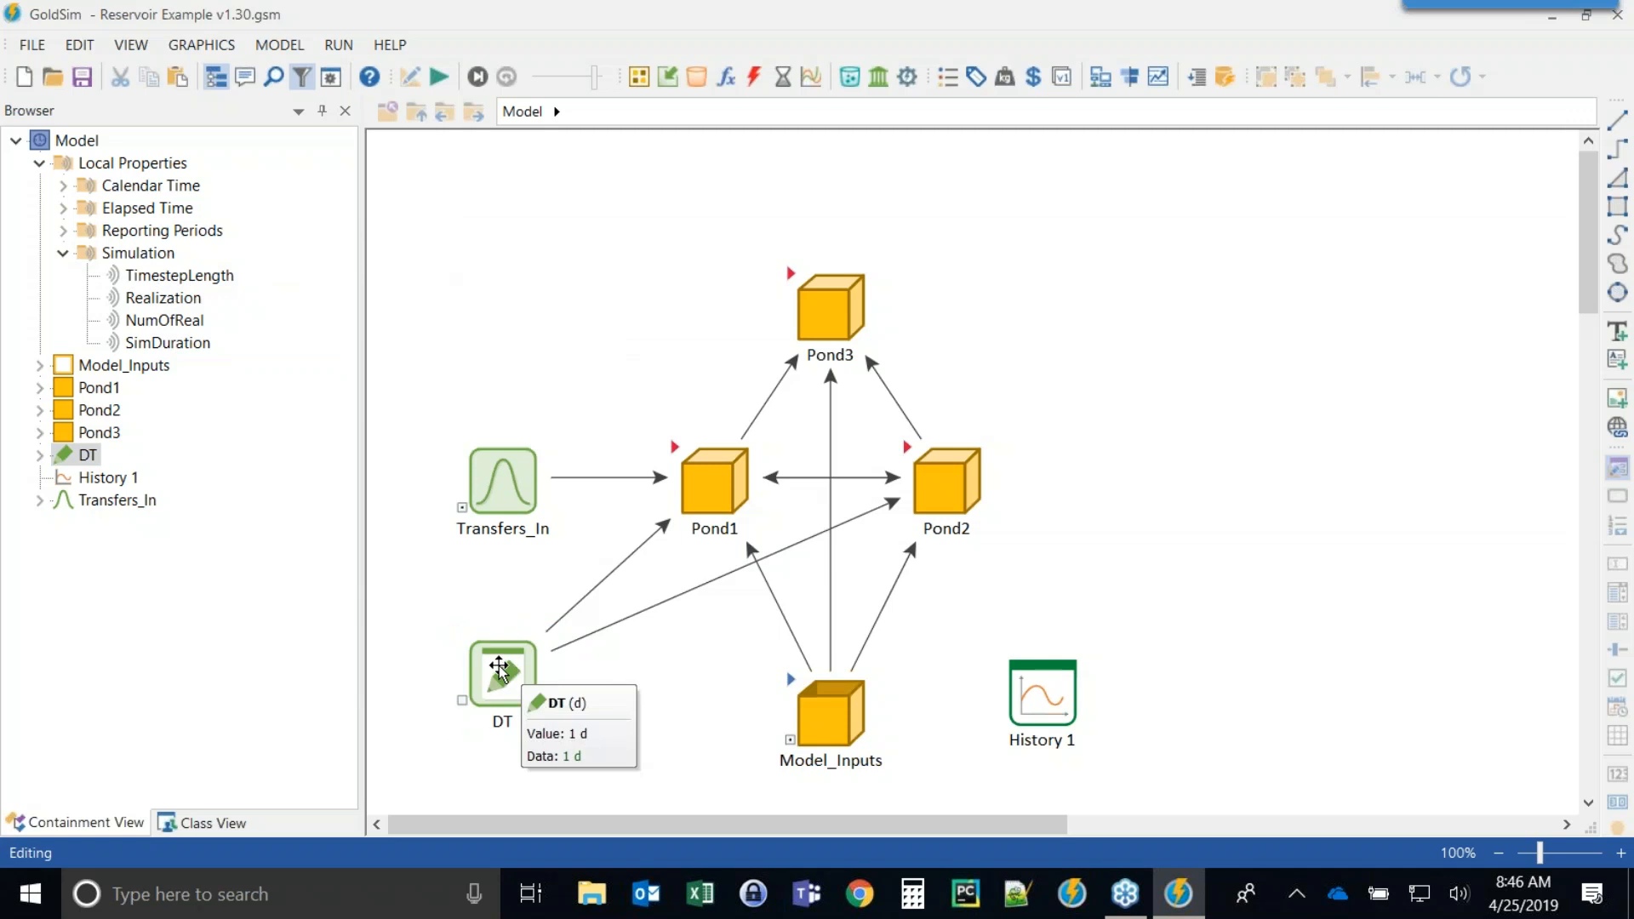
double_click(507, 672)
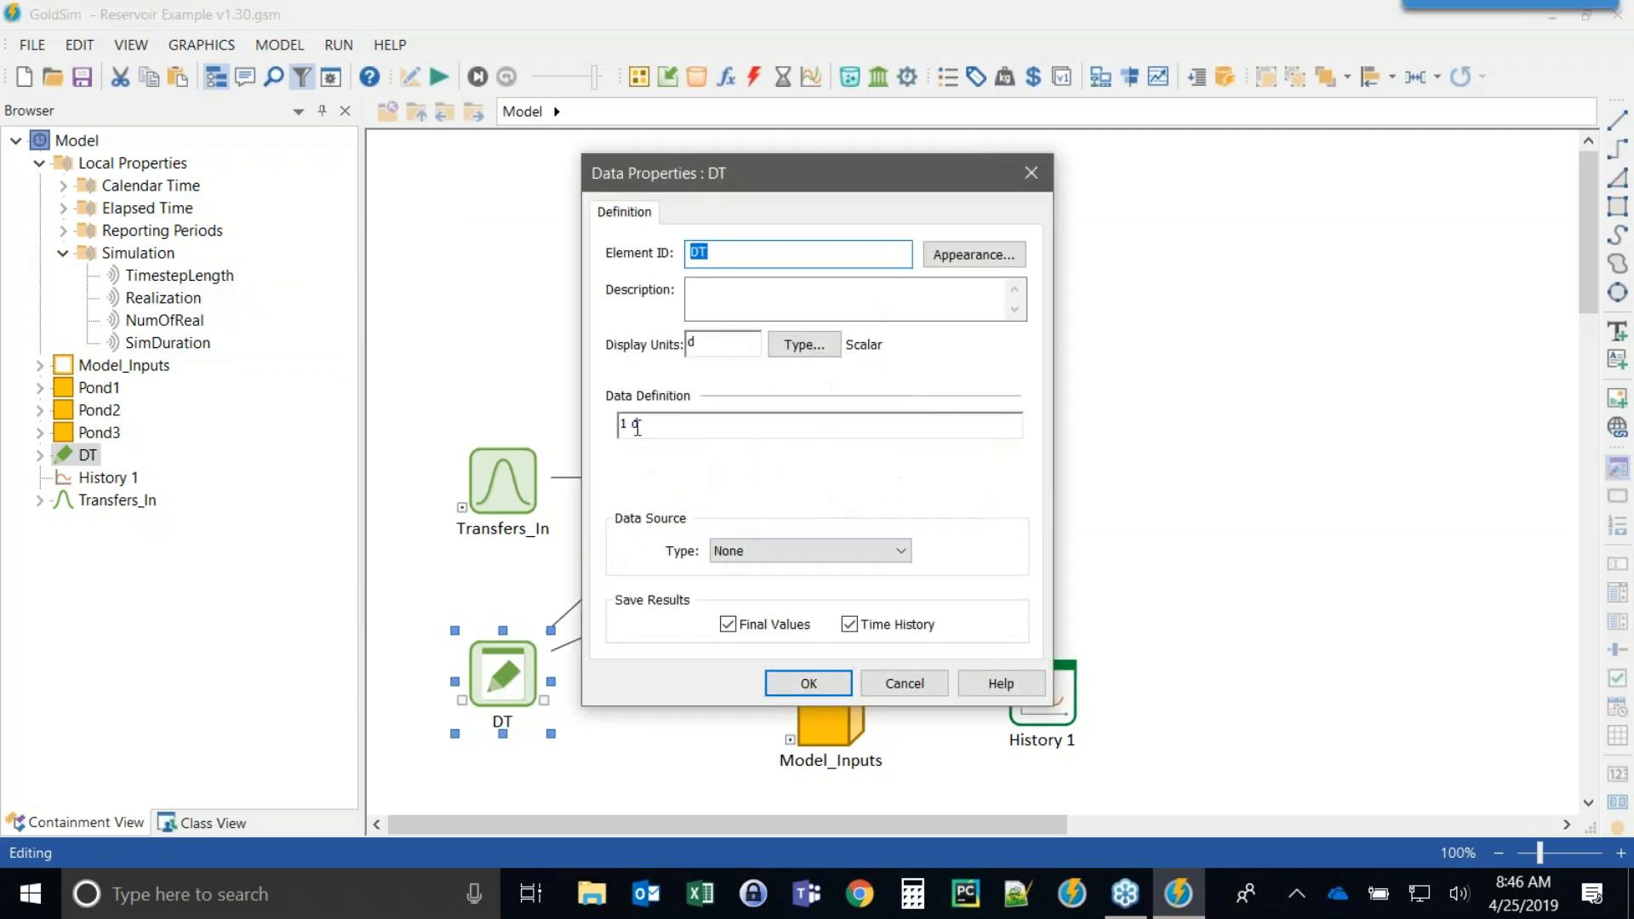
click(804, 682)
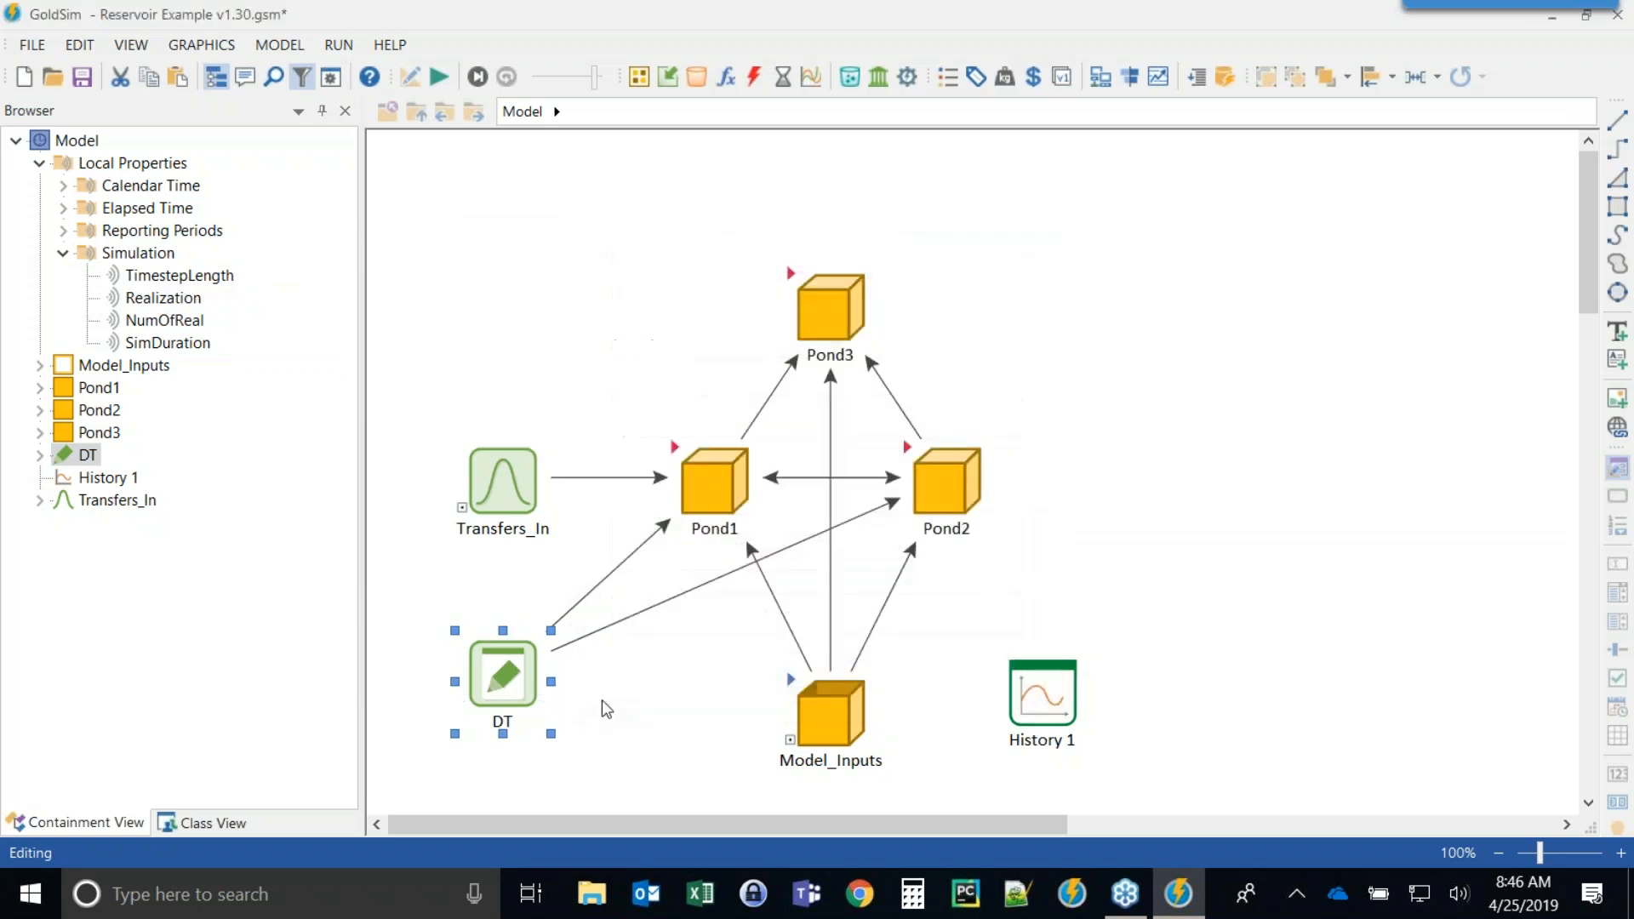
right_click(502, 681)
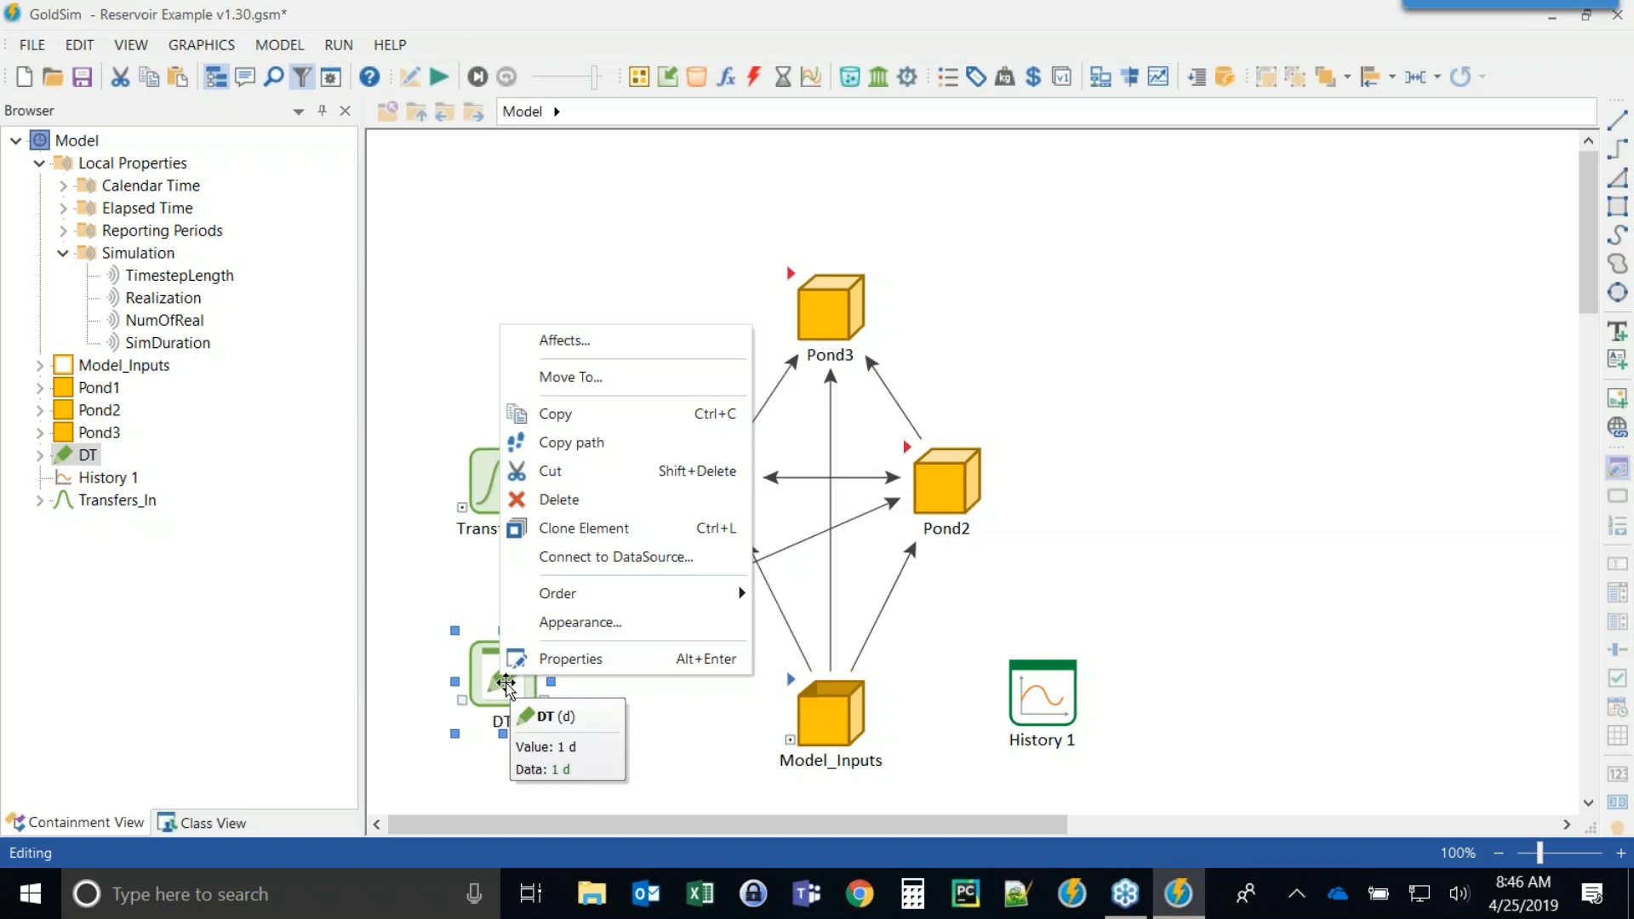
click(614, 341)
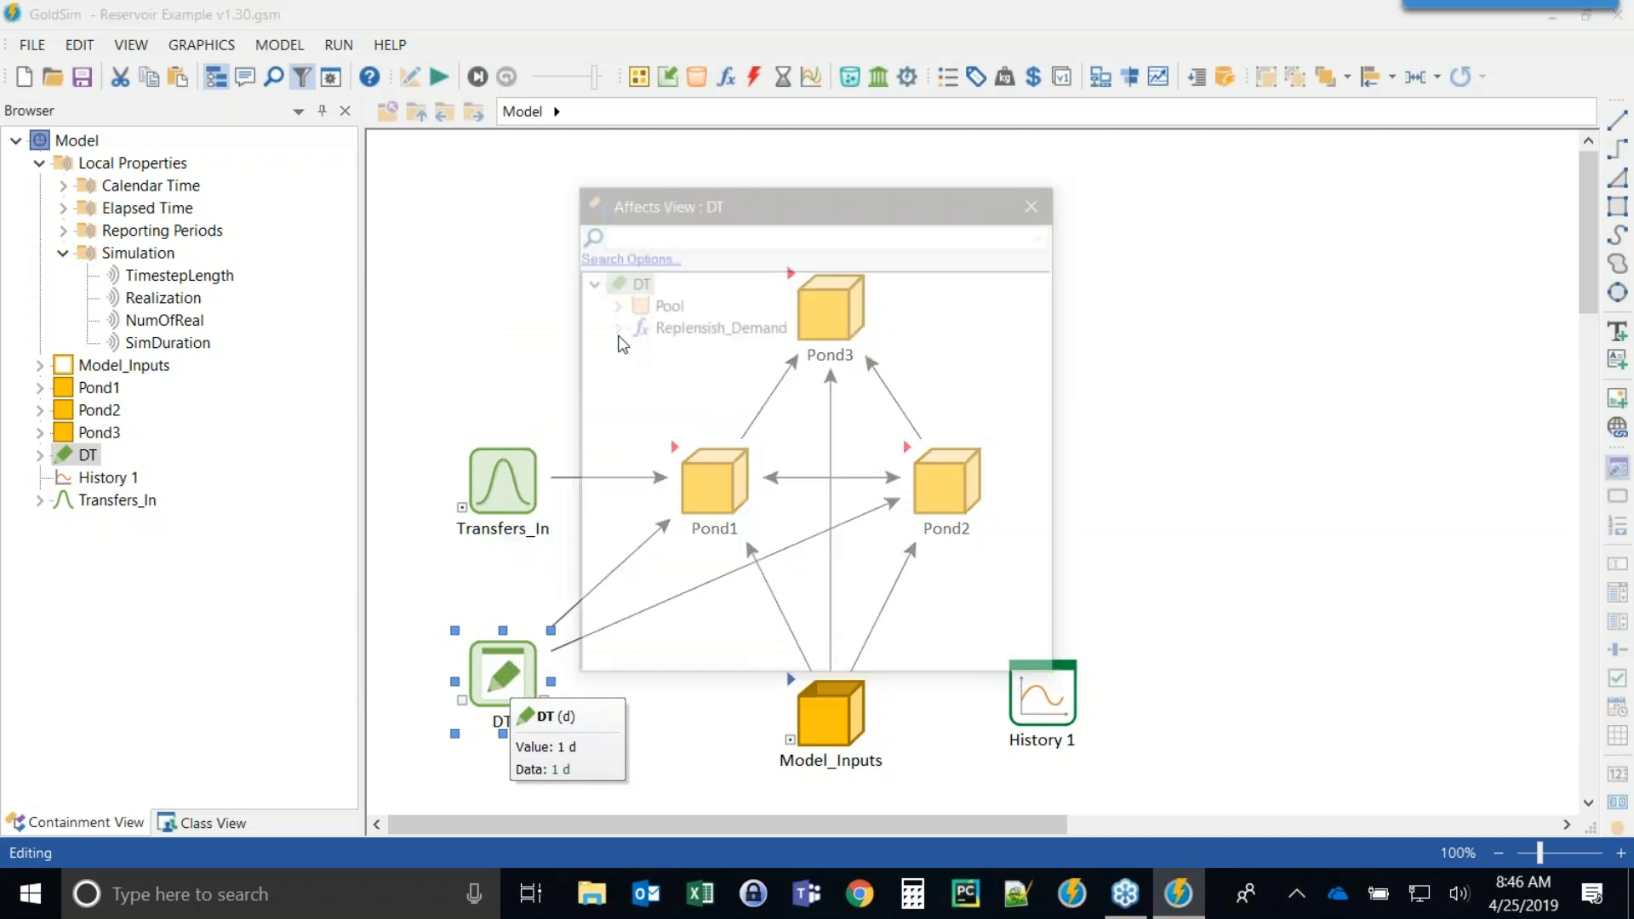
Open Replenish_Demand's properties from the Affects View to inspect how its equation uses DT, then close both dialogs.
double_click(667, 326)
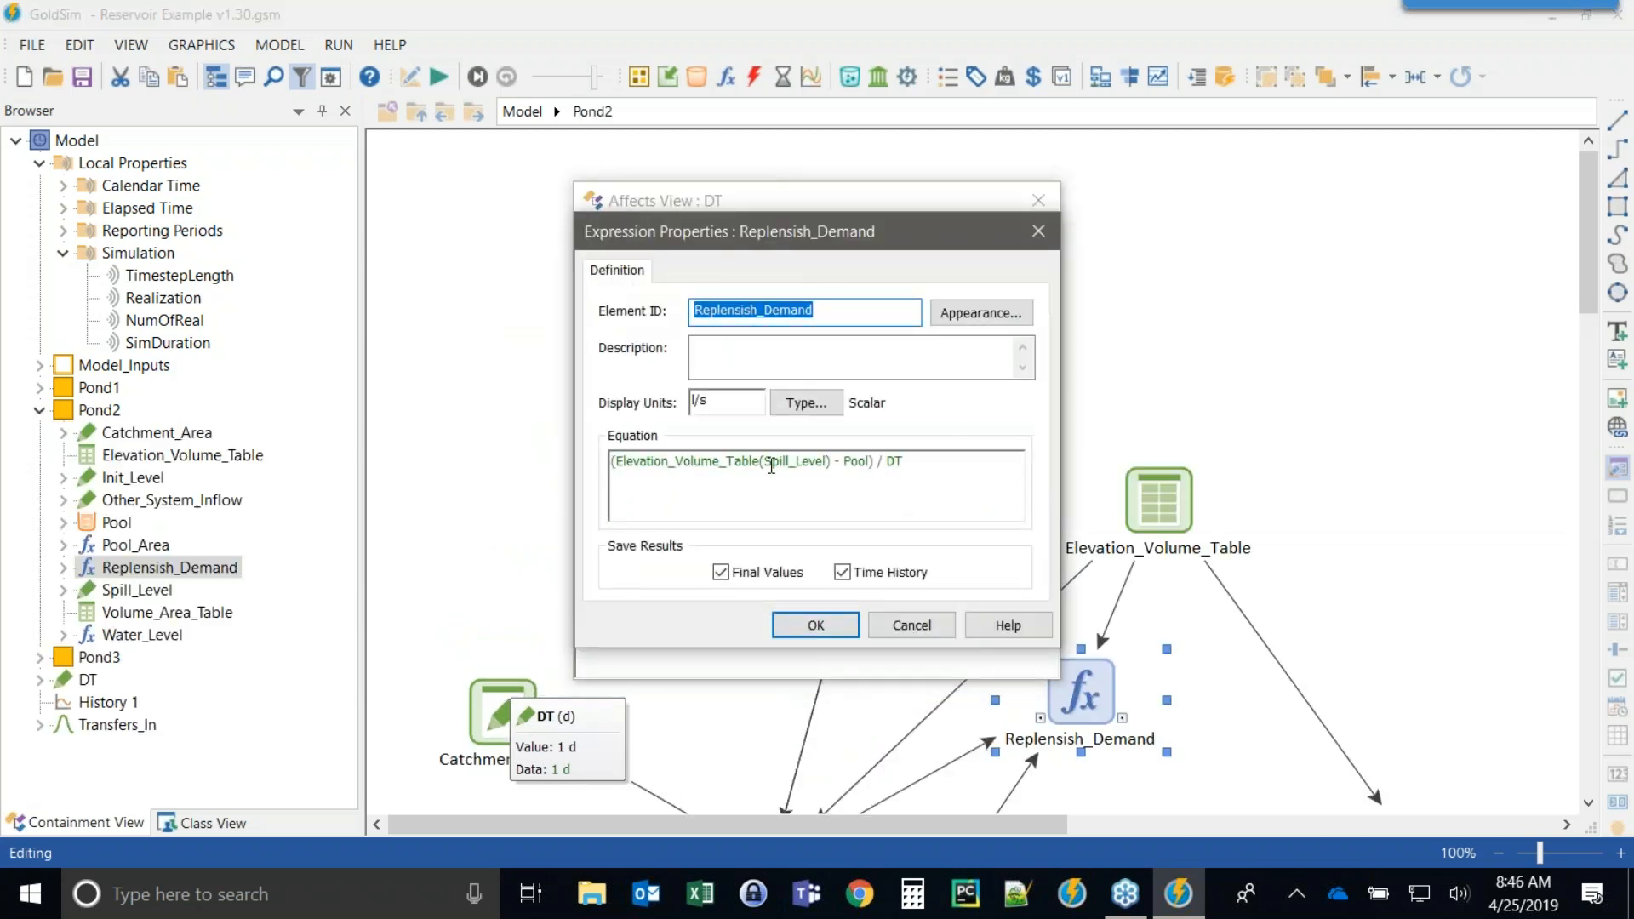
mouse_move(928, 455)
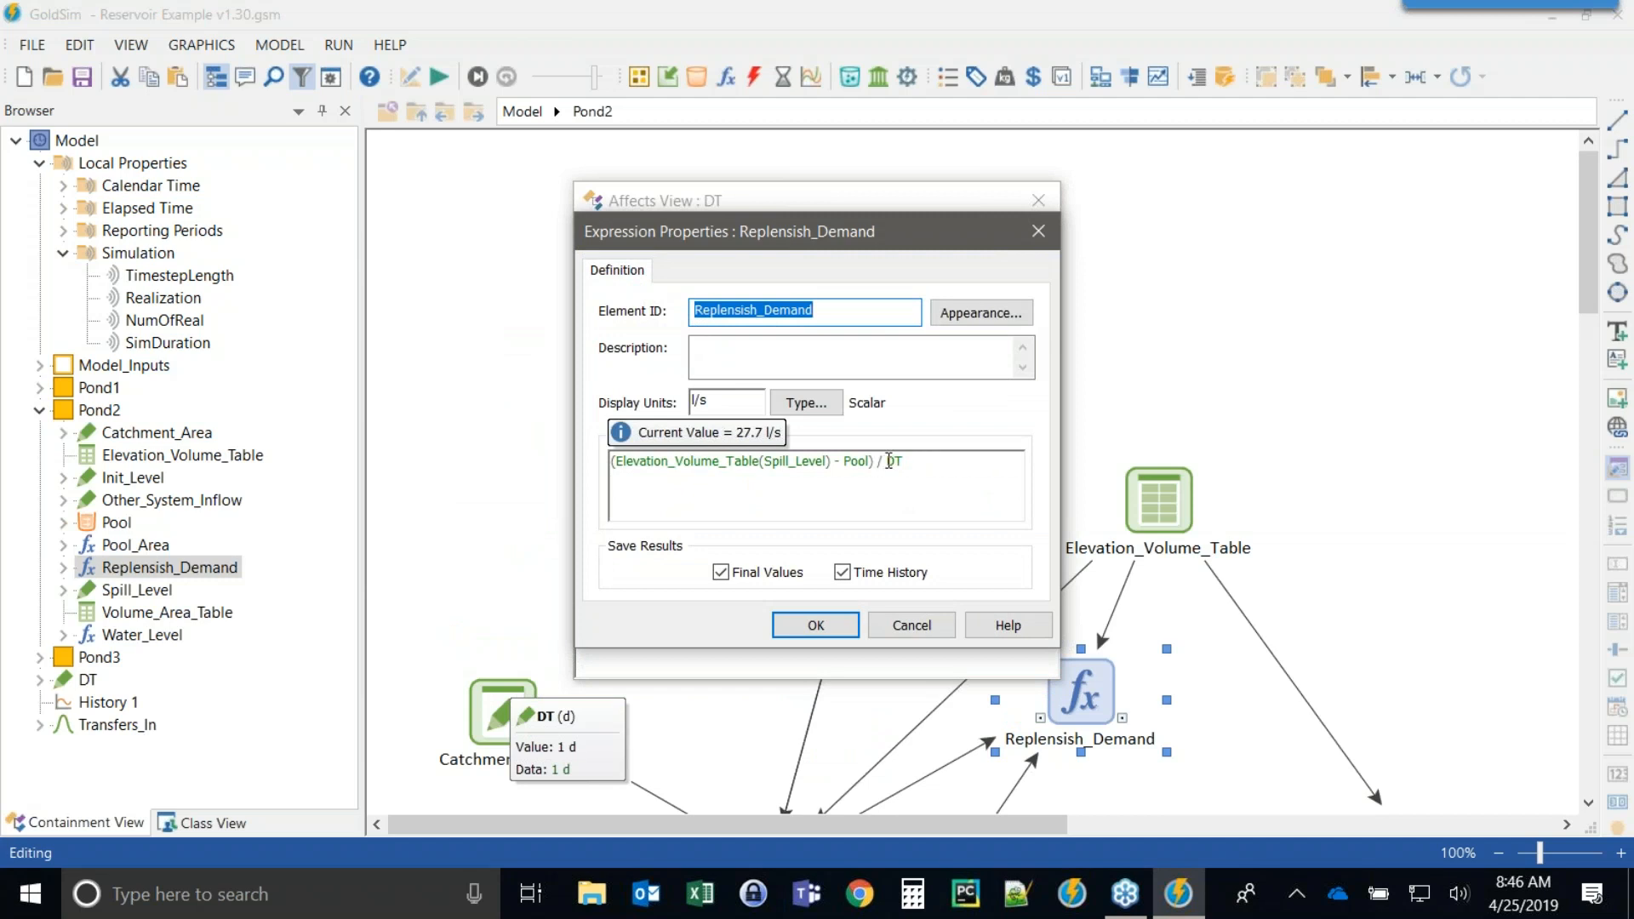
double_click(892, 461)
click(929, 481)
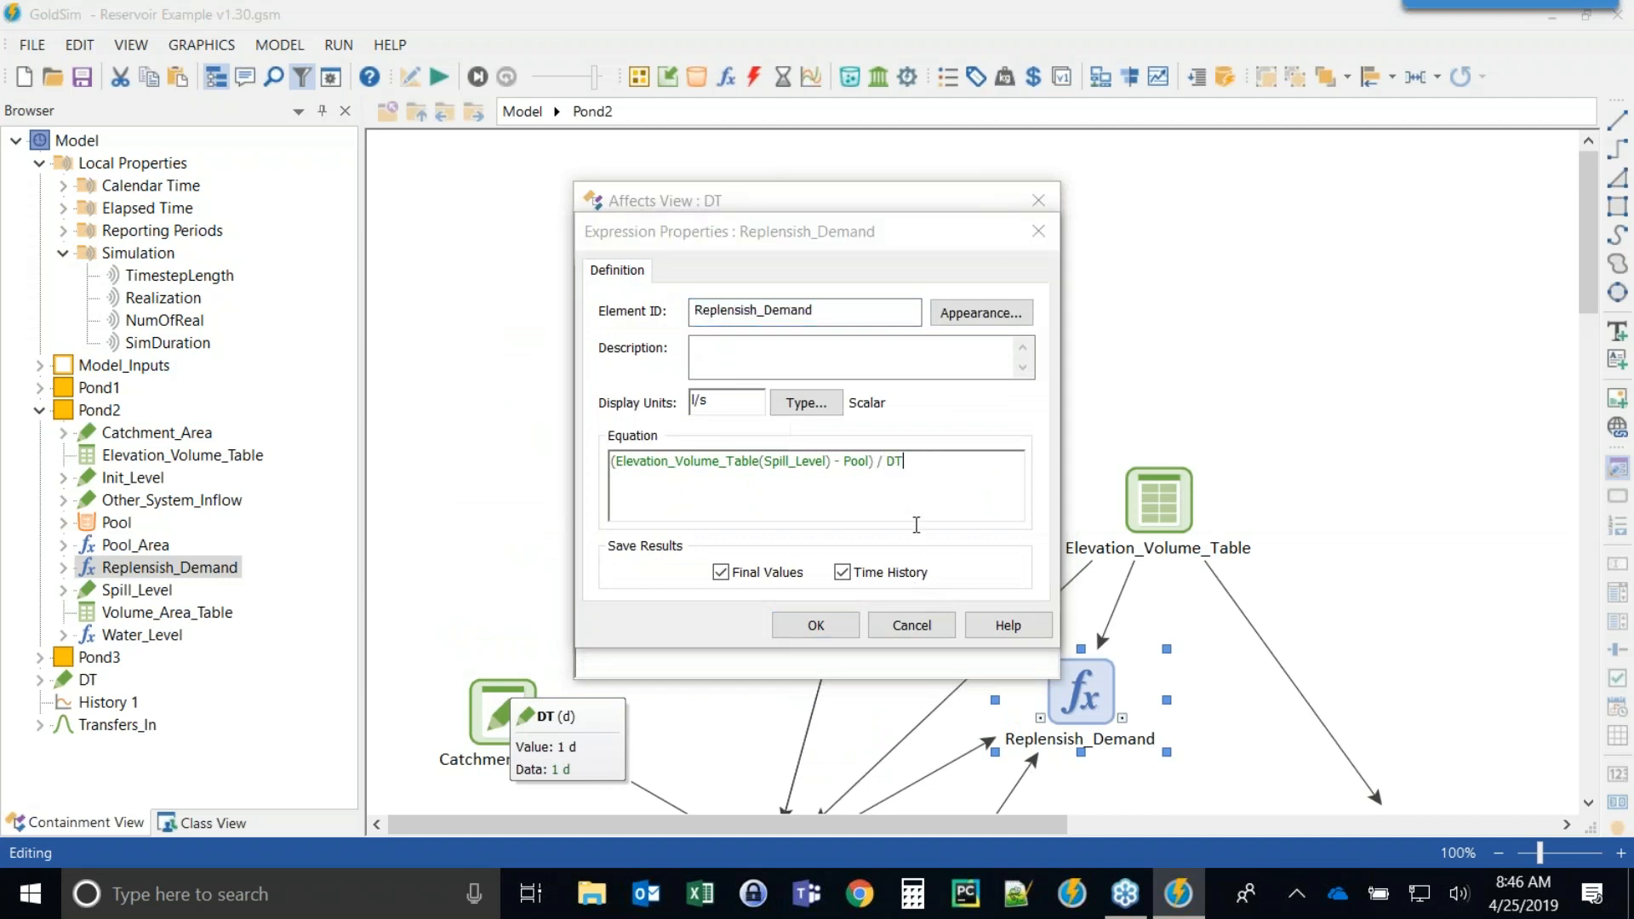
click(812, 627)
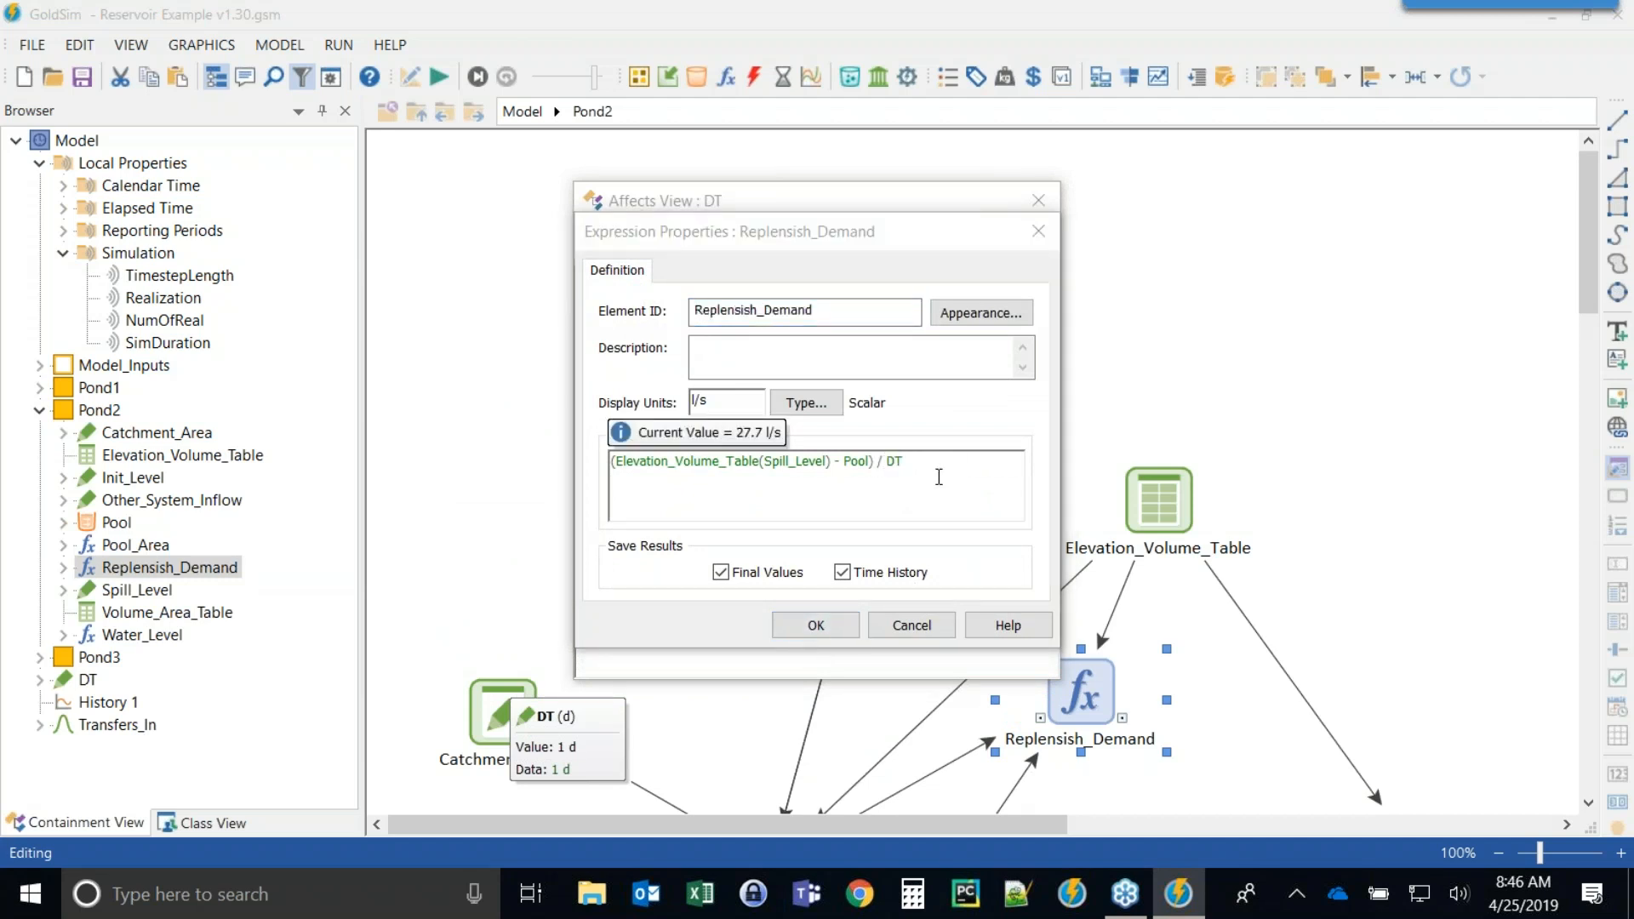
click(1039, 201)
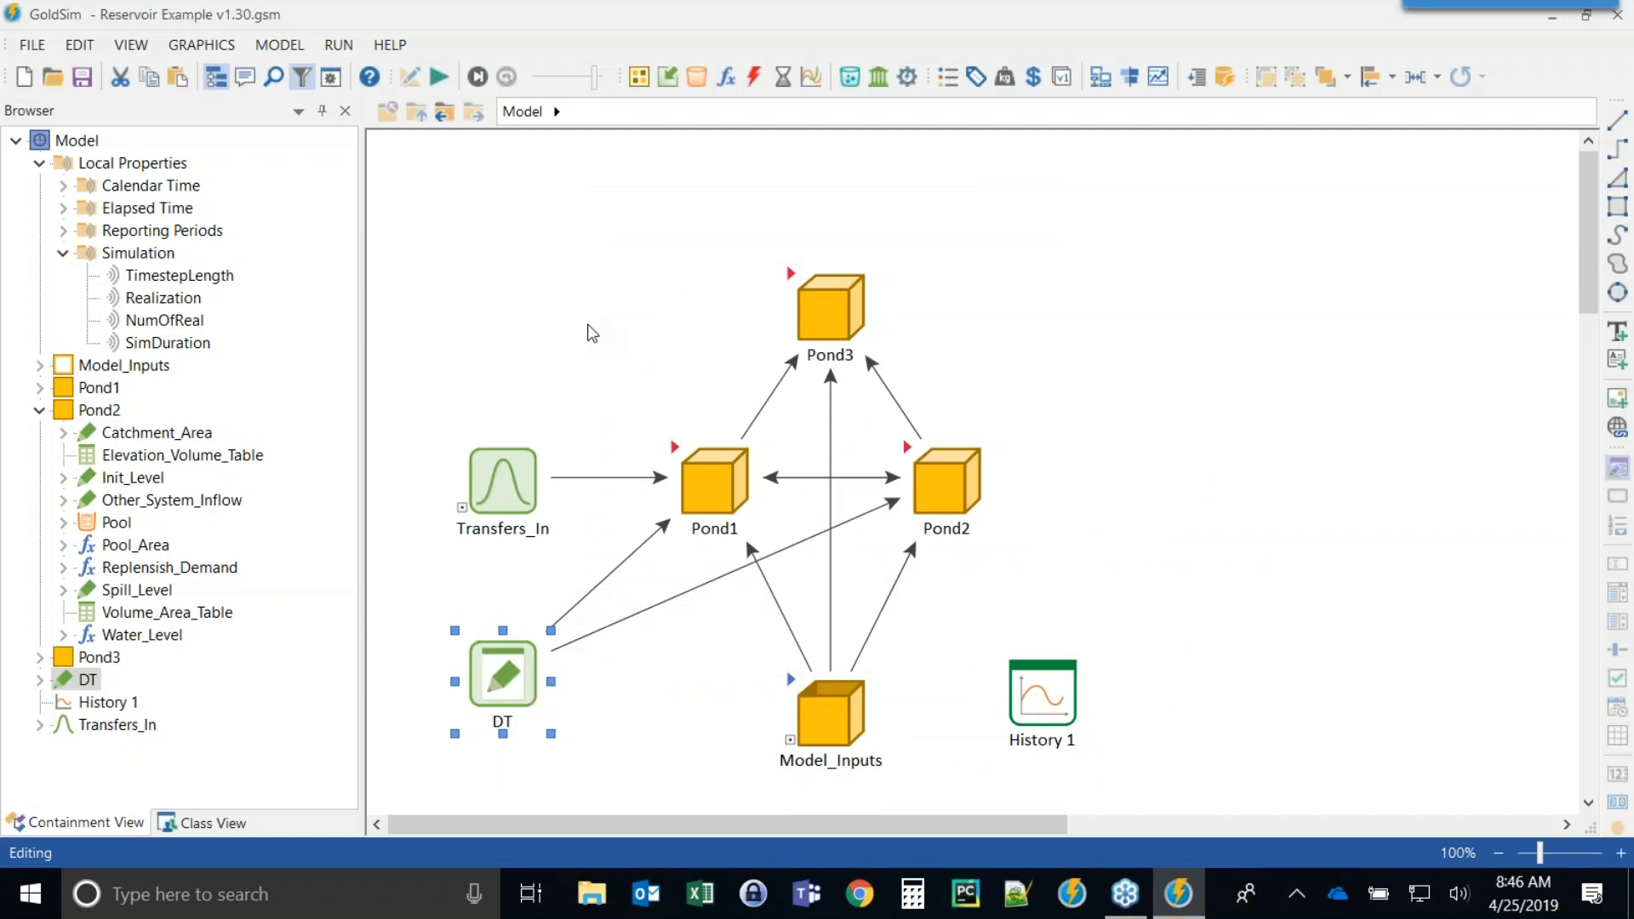
Run the simulation and open the History 1 chart to view the pond levels.
mouse_move(504, 685)
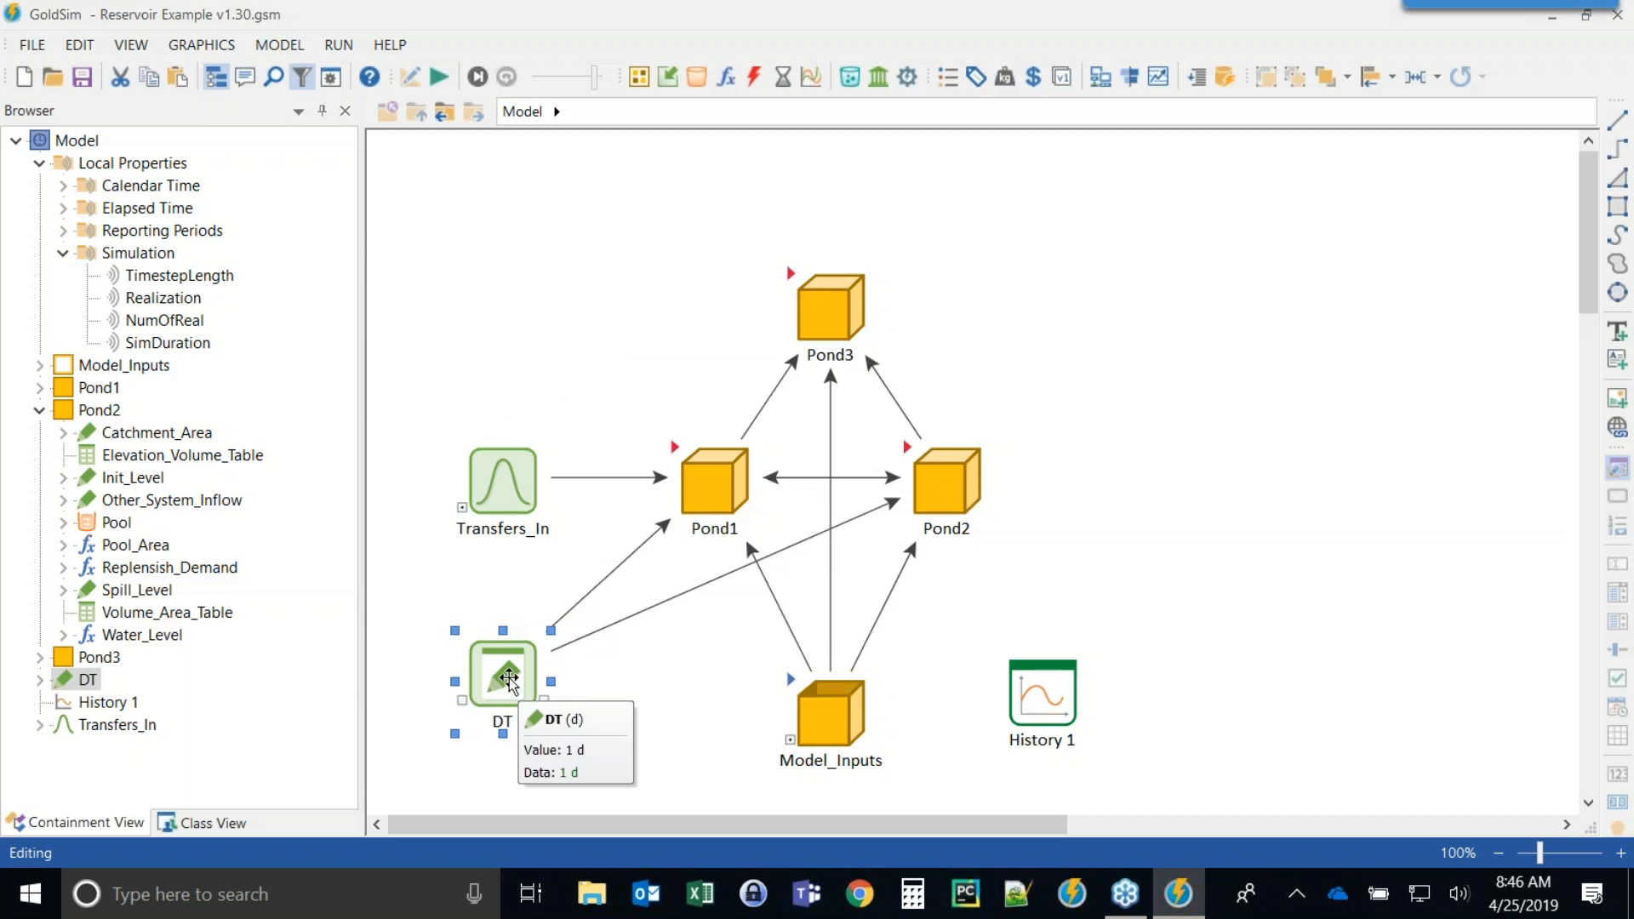
mouse_move(189, 291)
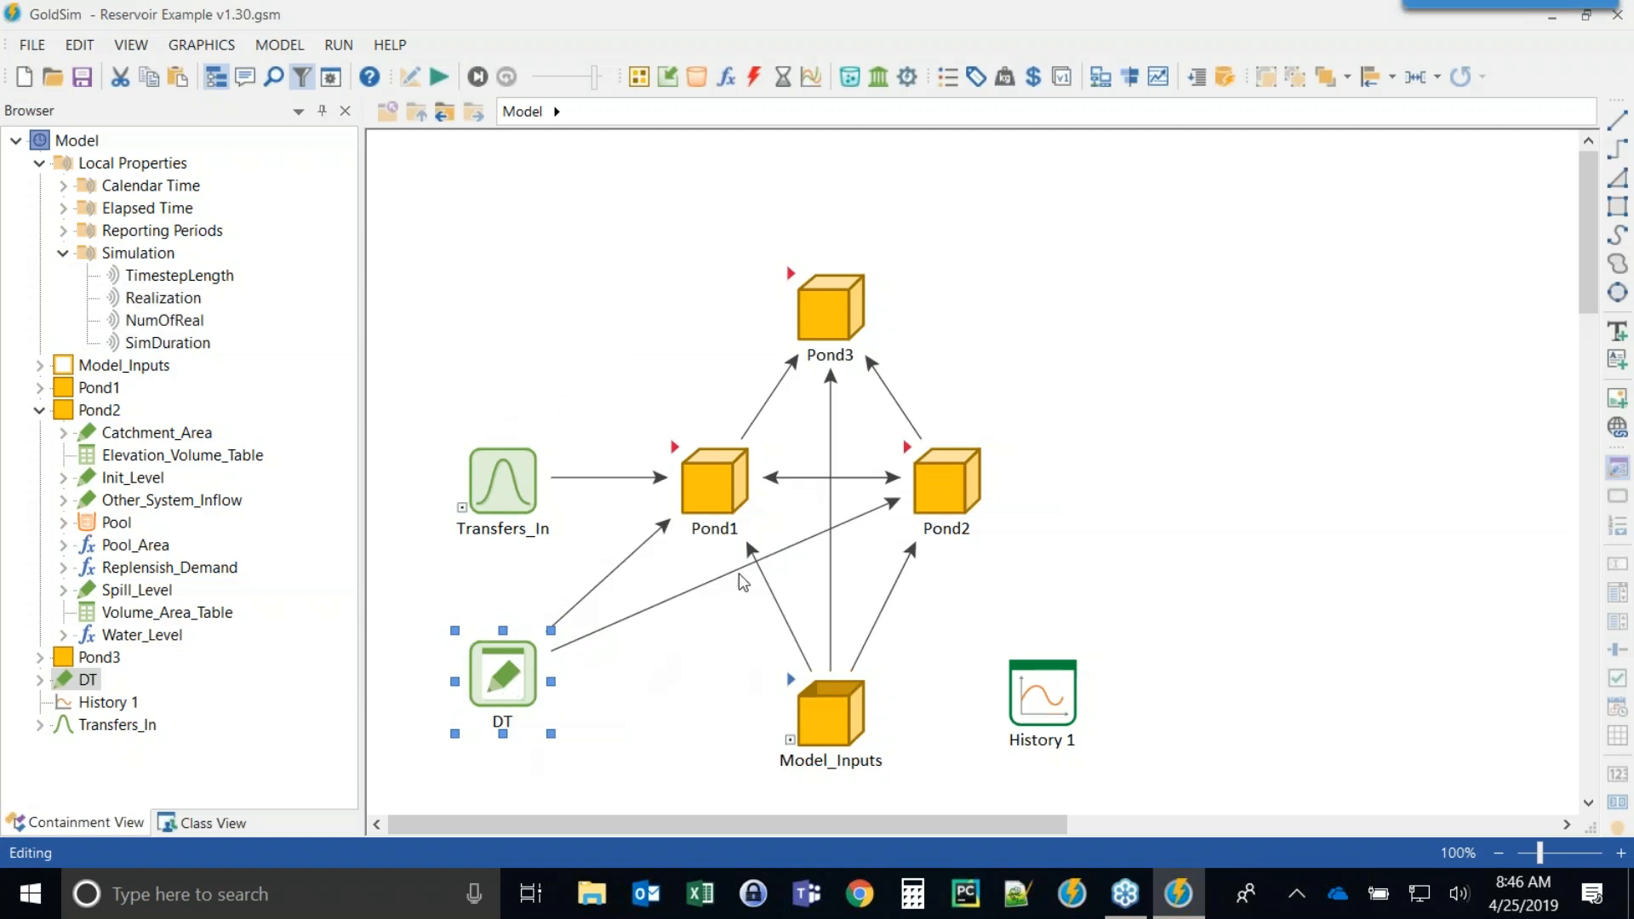
click(441, 81)
click(817, 479)
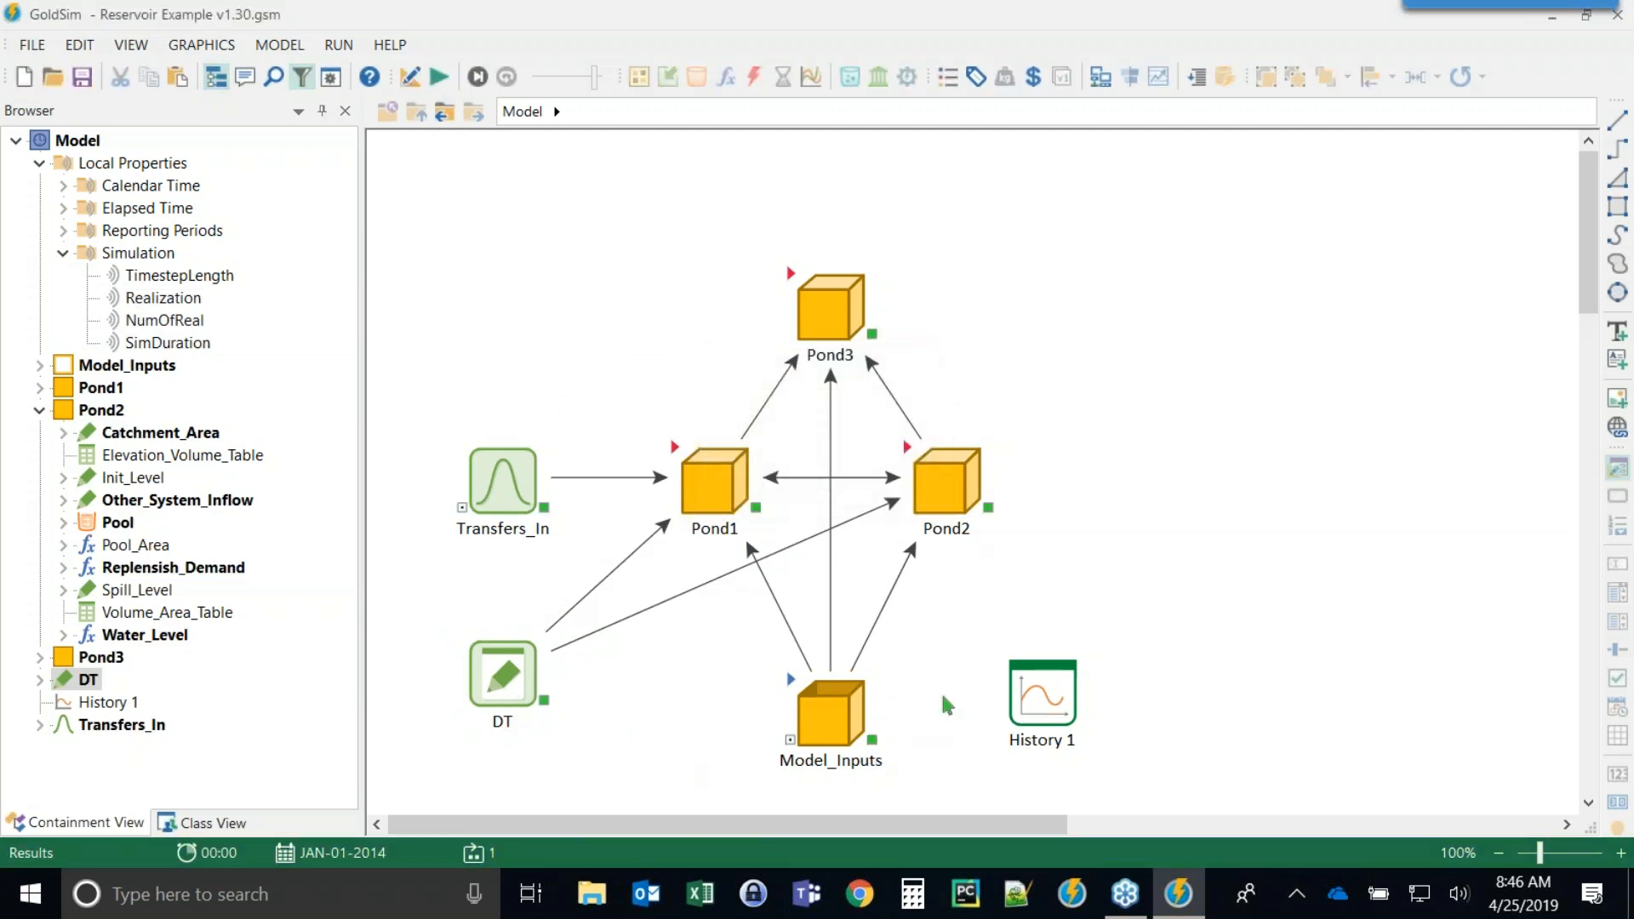
double_click(1025, 694)
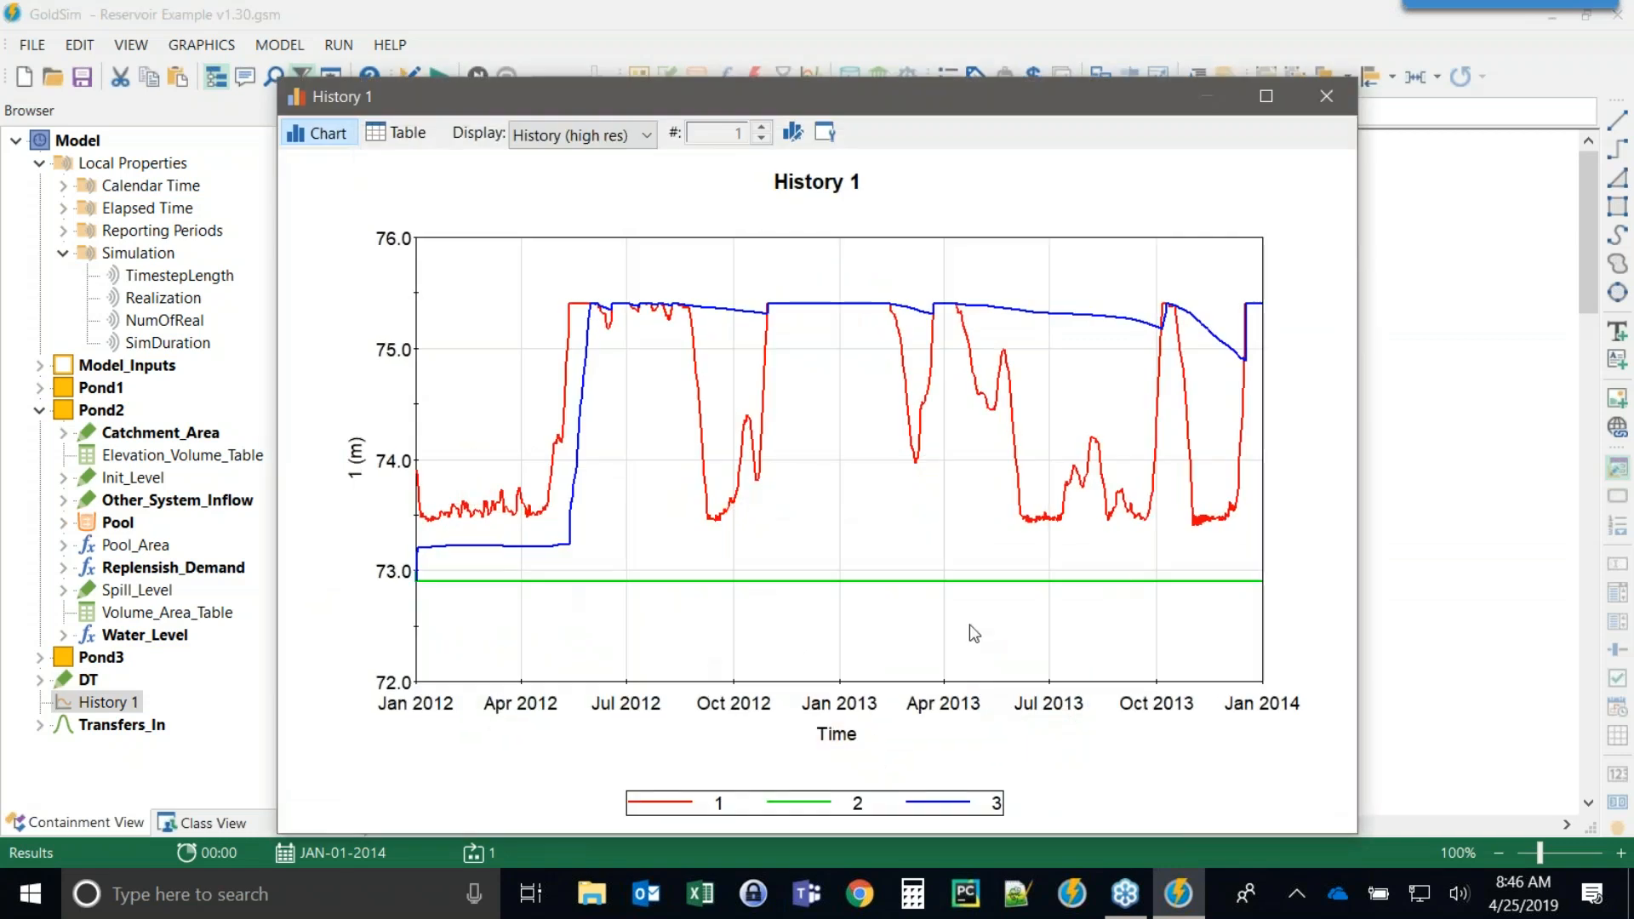
click(1327, 96)
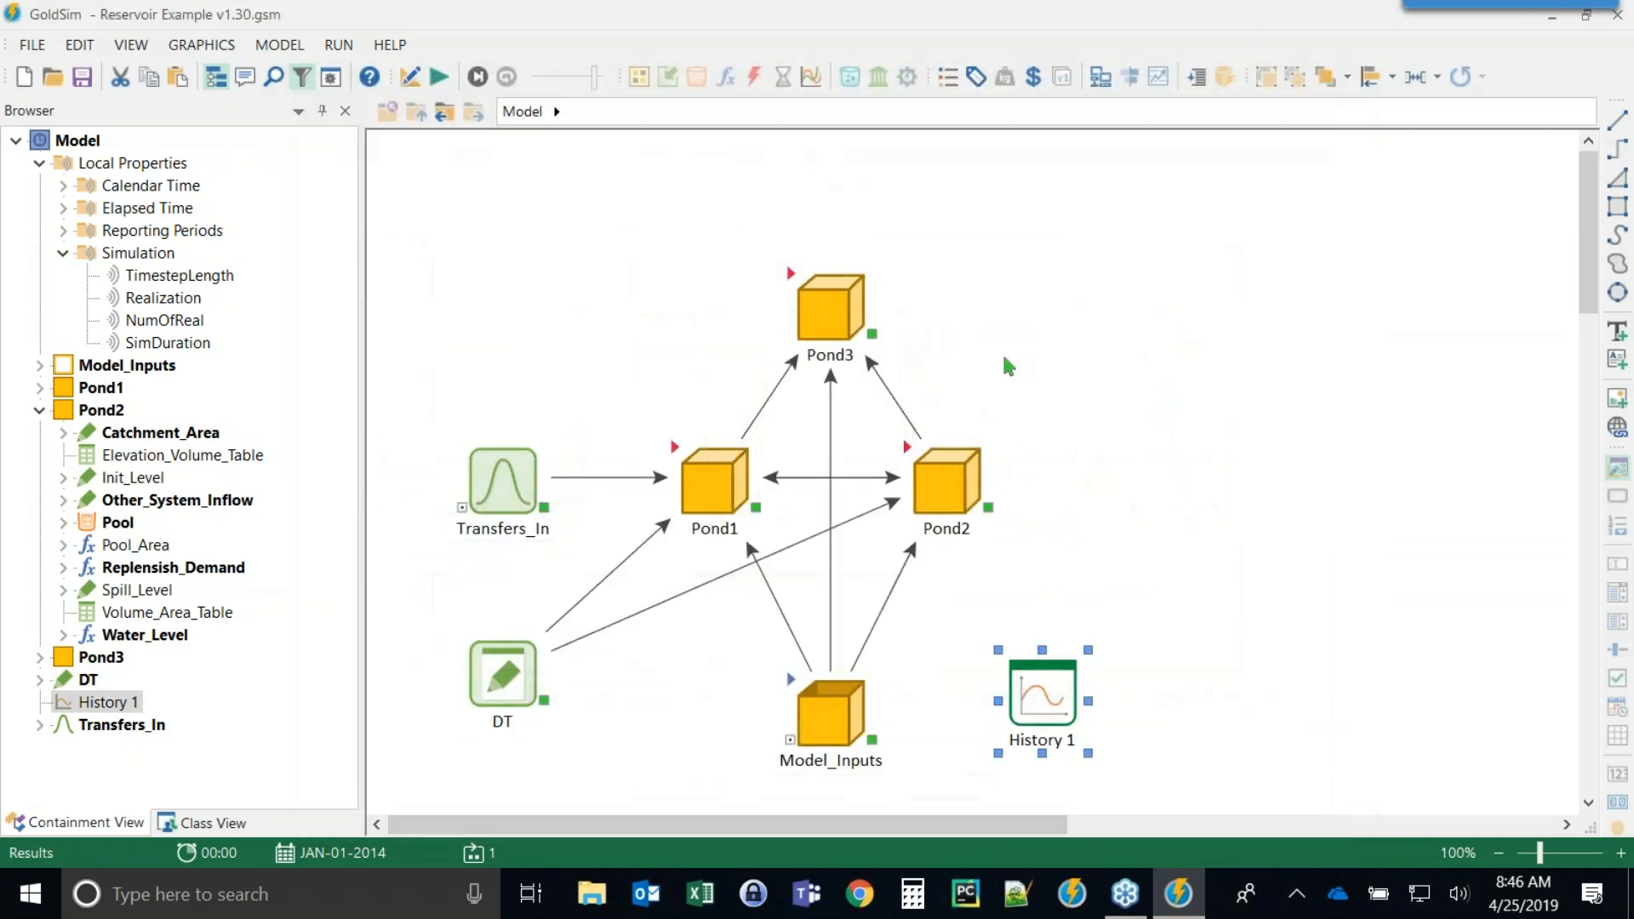
Reset the model, review the advanced time settings and run the simulation again.
key(F4)
key(Return)
click(330, 78)
click(986, 694)
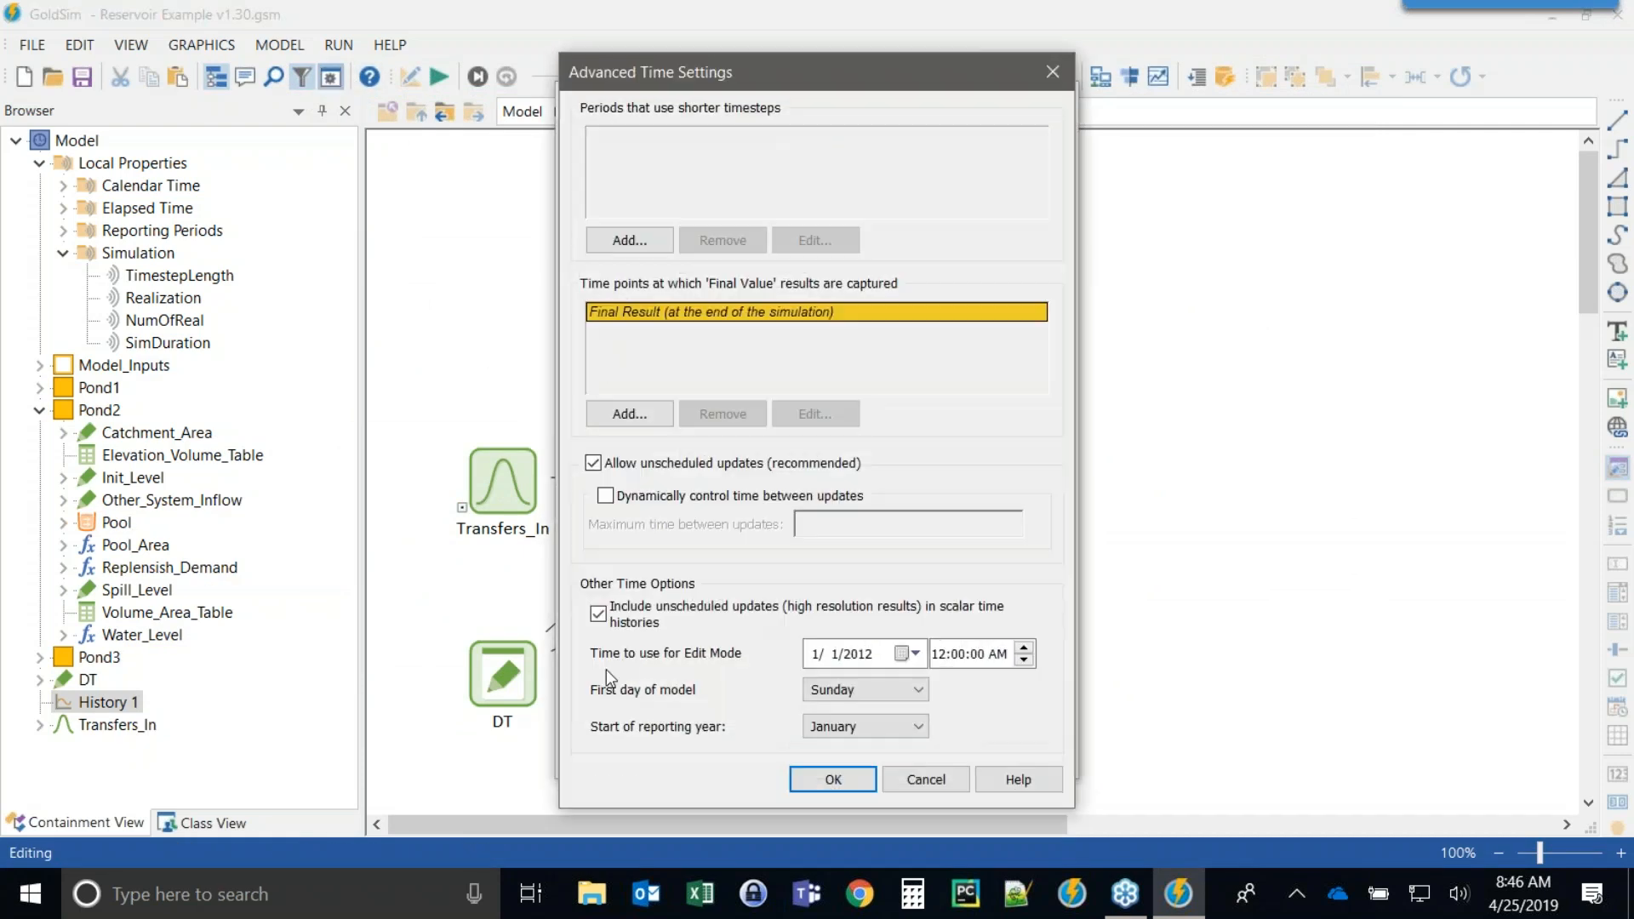
click(833, 780)
click(838, 755)
click(439, 77)
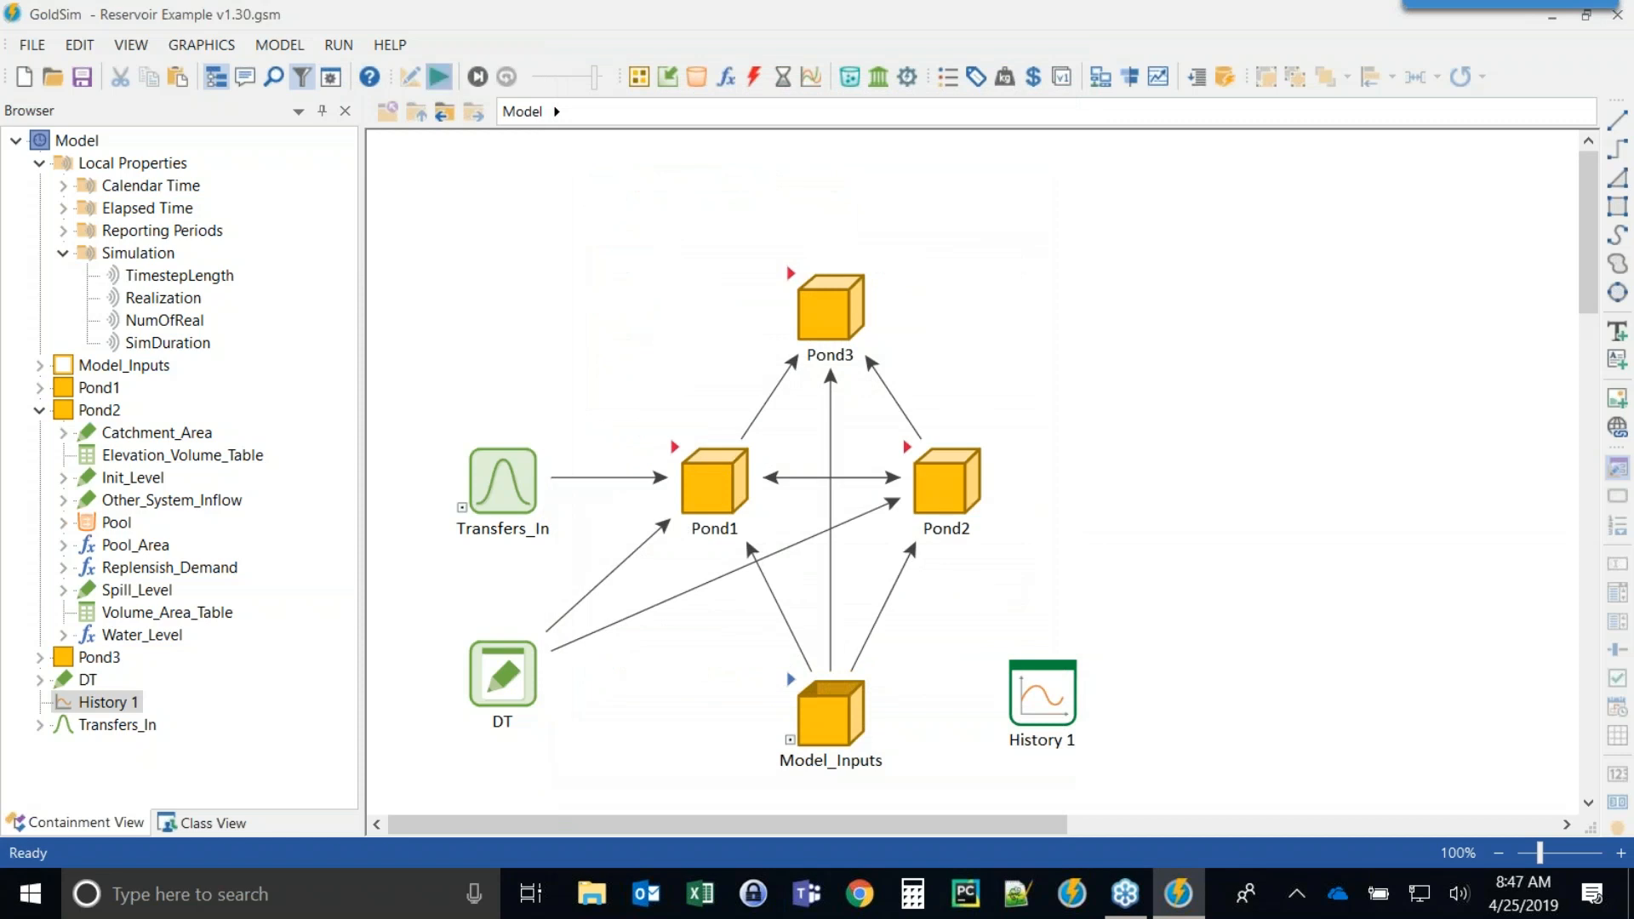
Open History 1 and zoom into the October to December 2013 portion of the chart.
double_click(1040, 686)
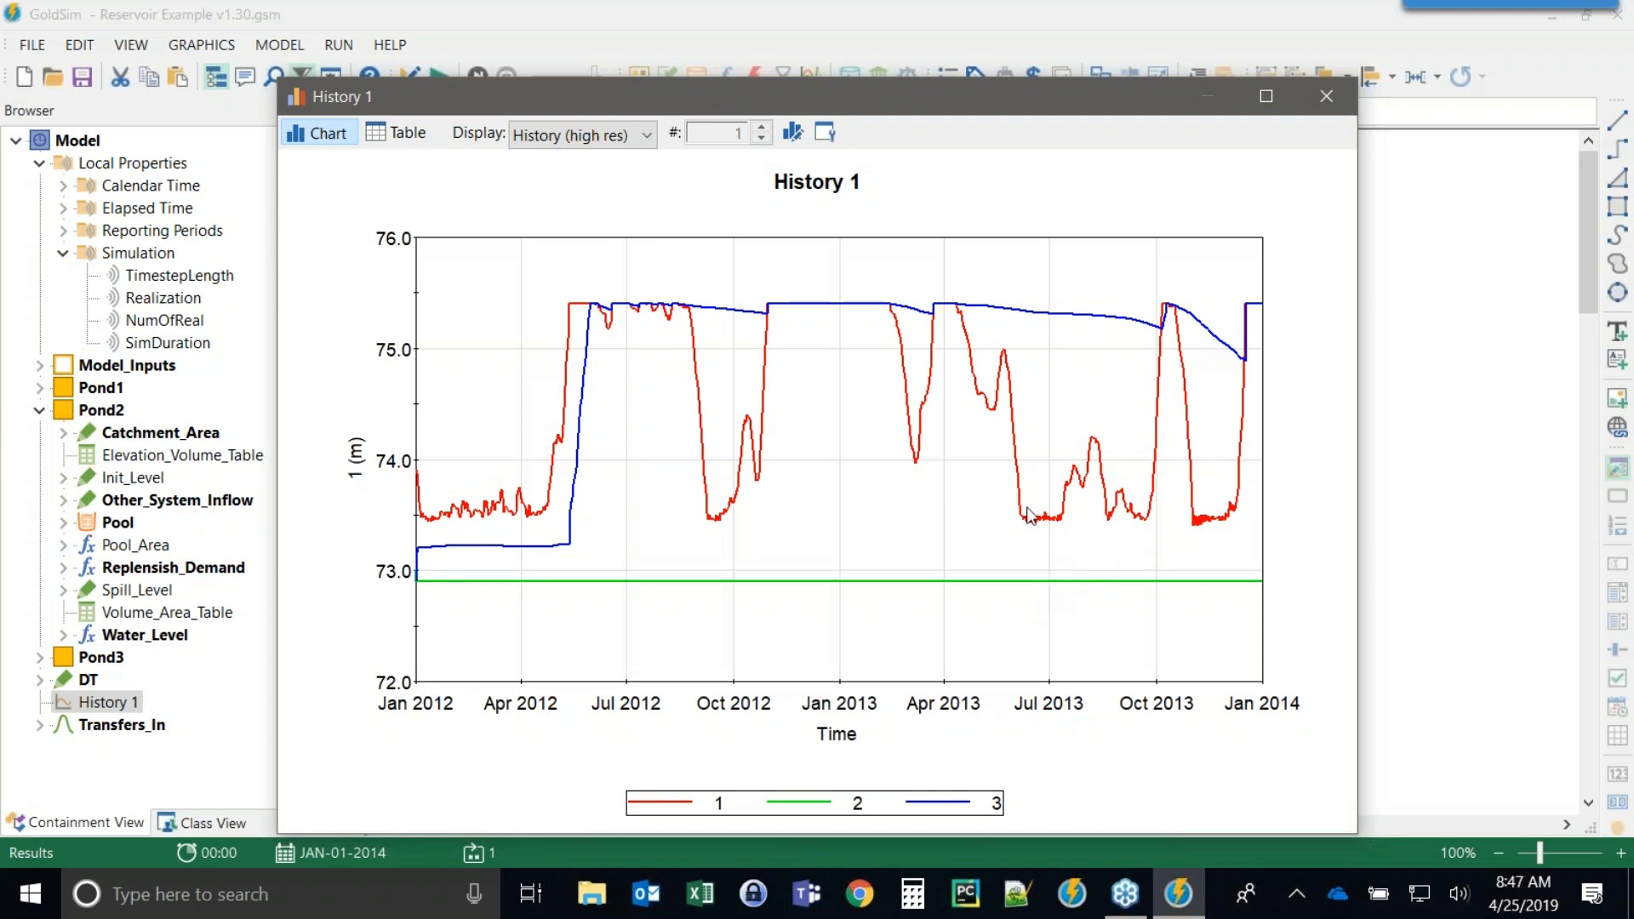
drag(1158, 277, 1257, 600)
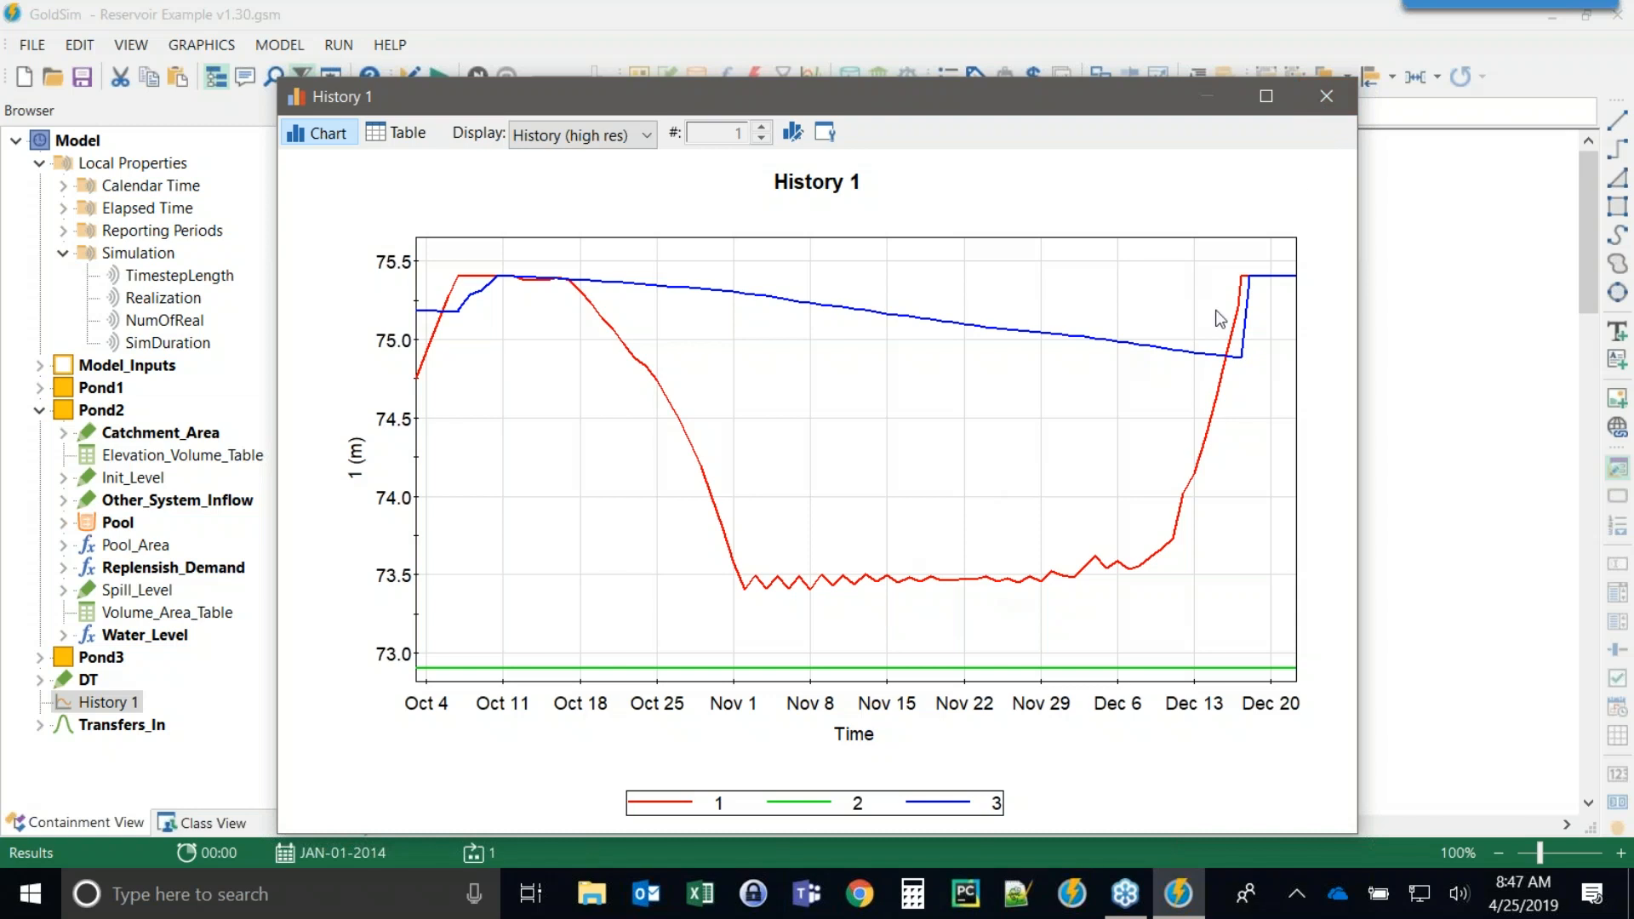
click(1326, 96)
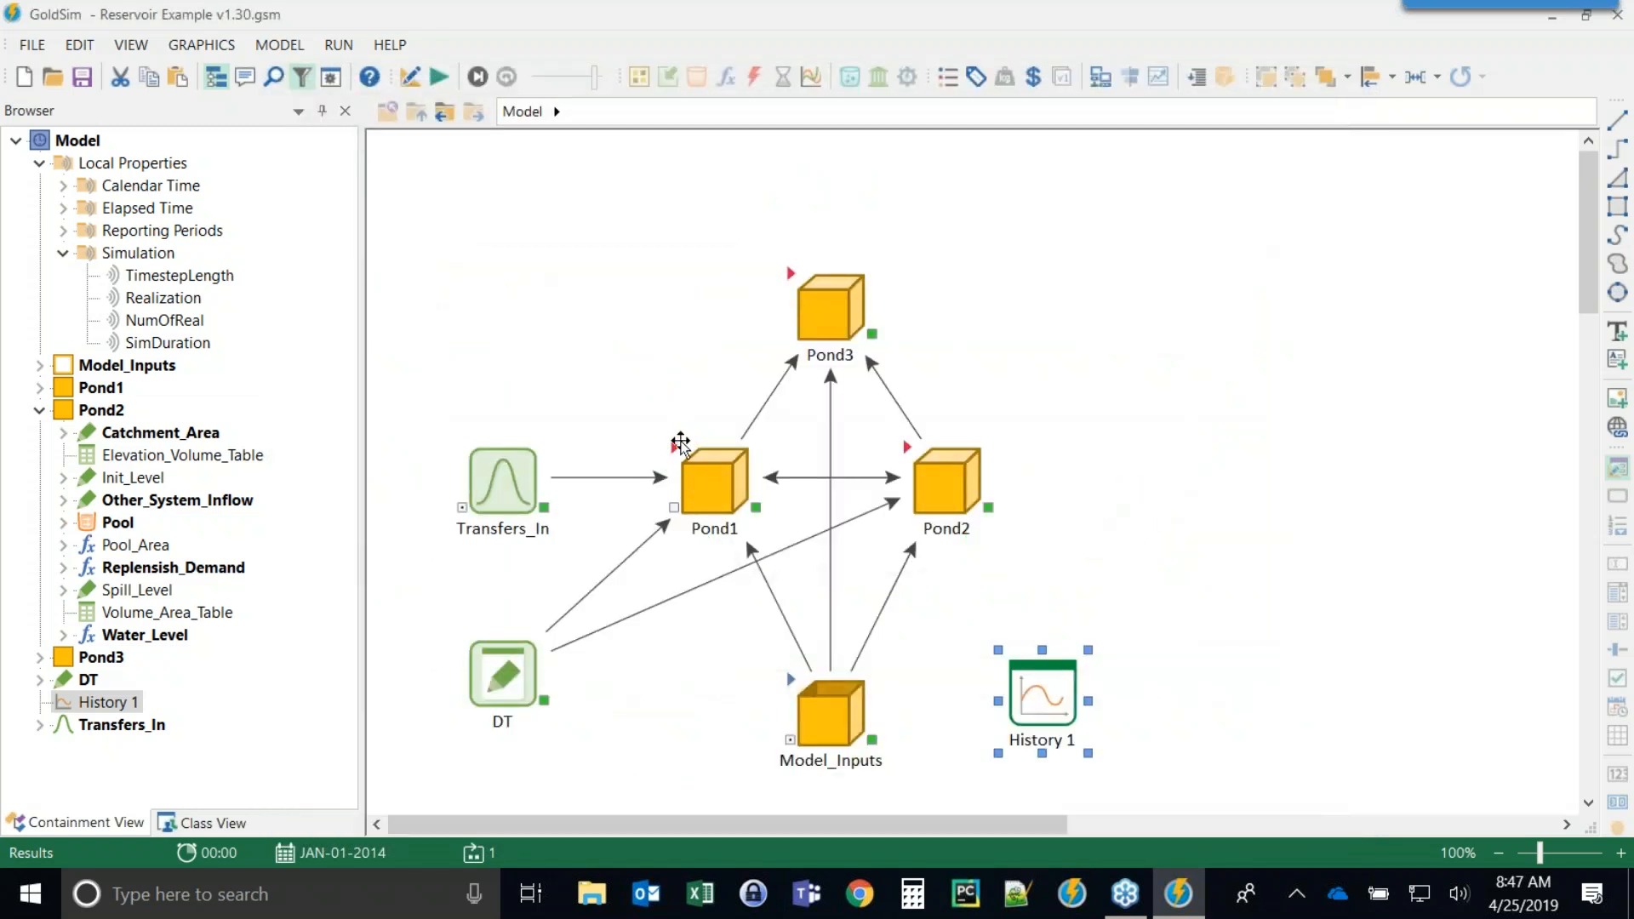
Enter Pond1 and move Dead_Storage_Vol down below Elevation_Volume_Table.
double_click(719, 480)
scroll(1273, 310, down, 2)
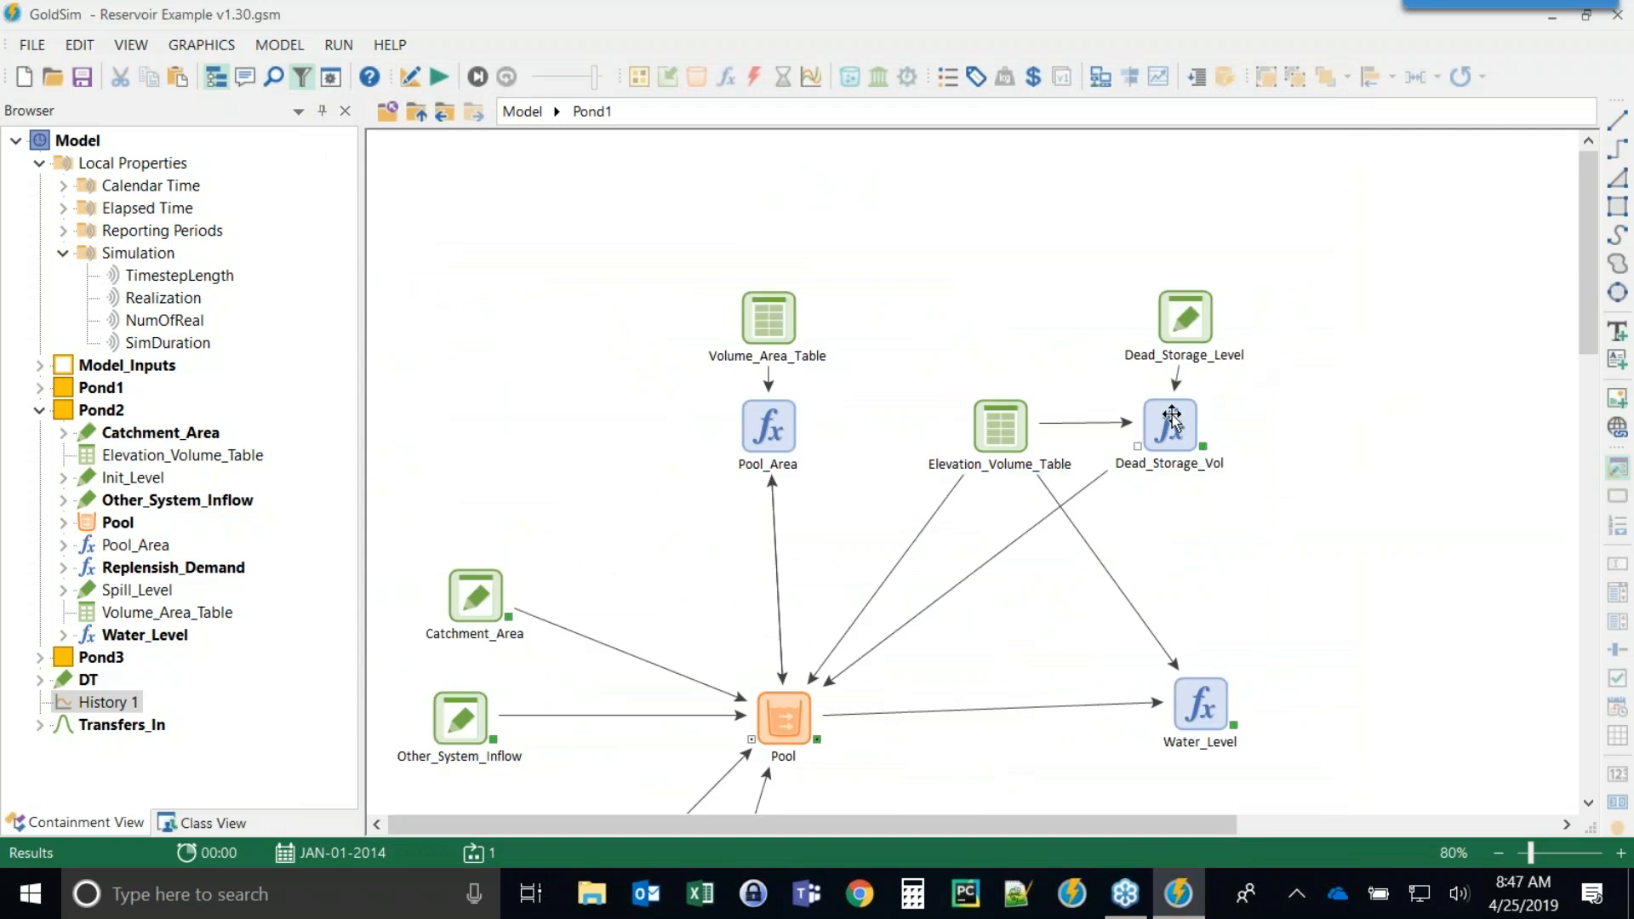
drag(1136, 431, 962, 564)
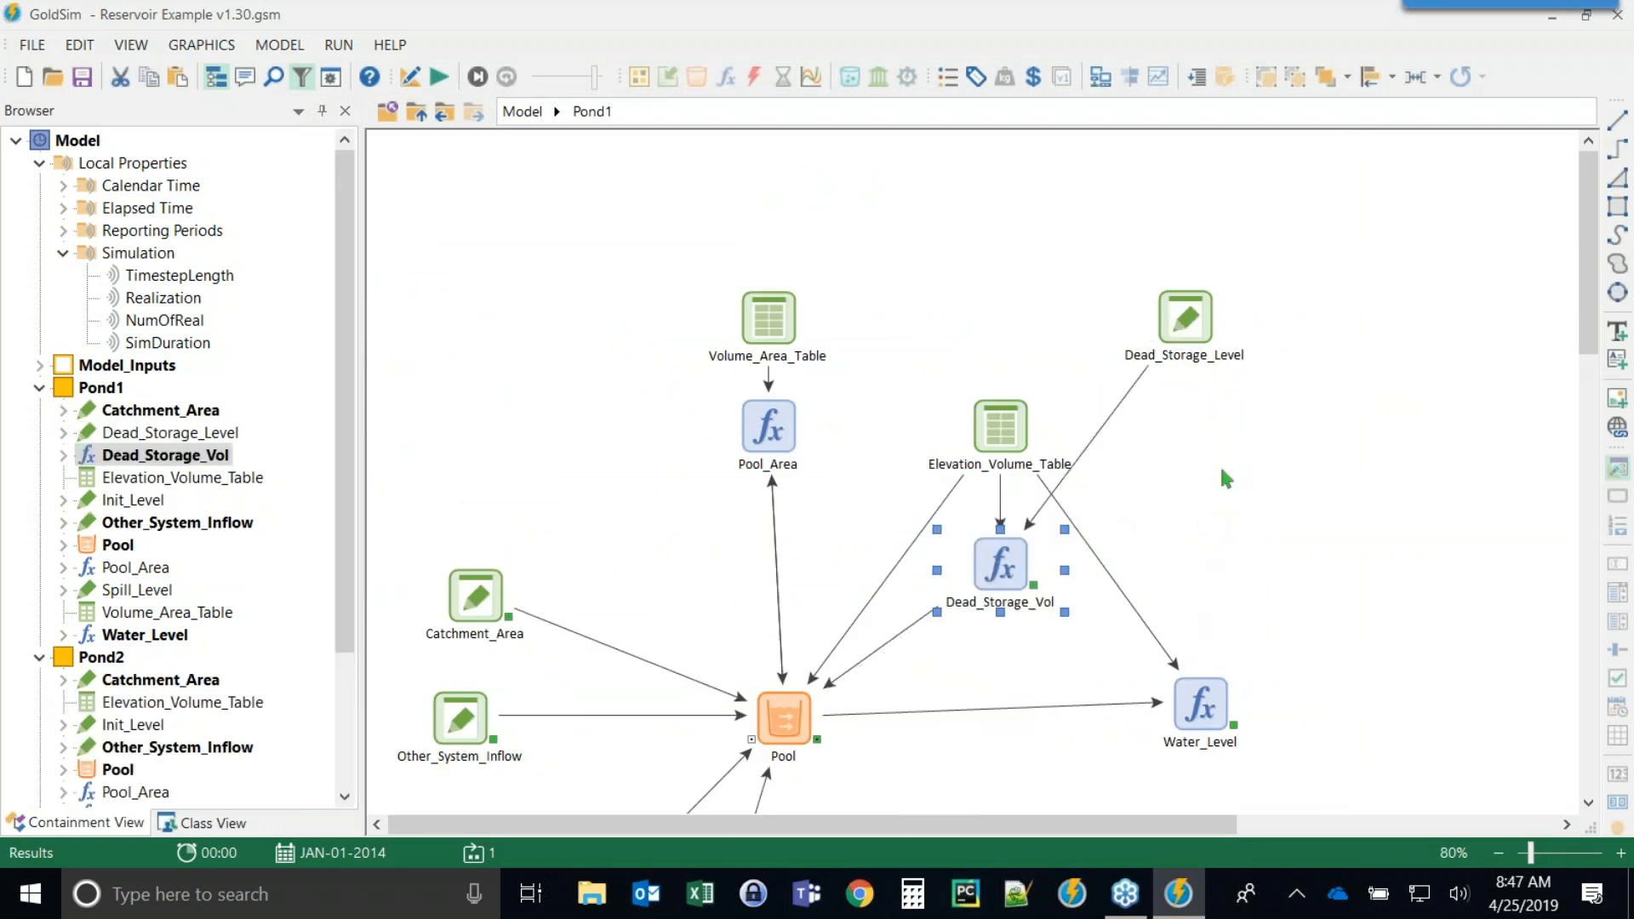
Select all elements inside Pond1, shift them upward together, and reset the model to edit mode.
scroll(1198, 498, down, 1)
scroll(927, 584, up, 2)
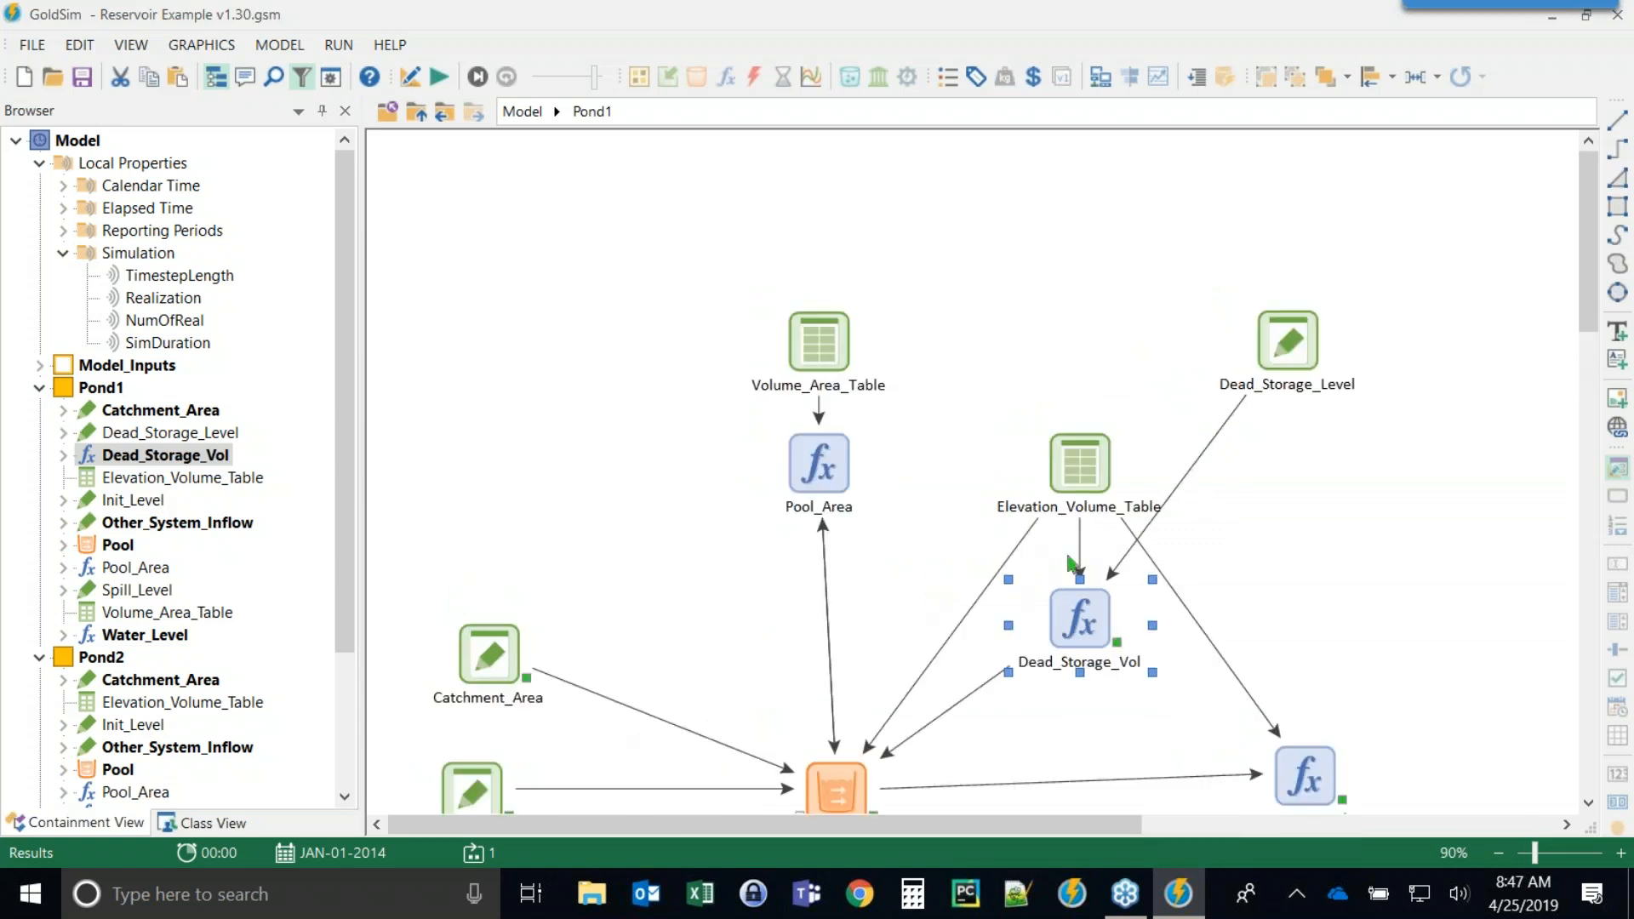
key(ctrl+a)
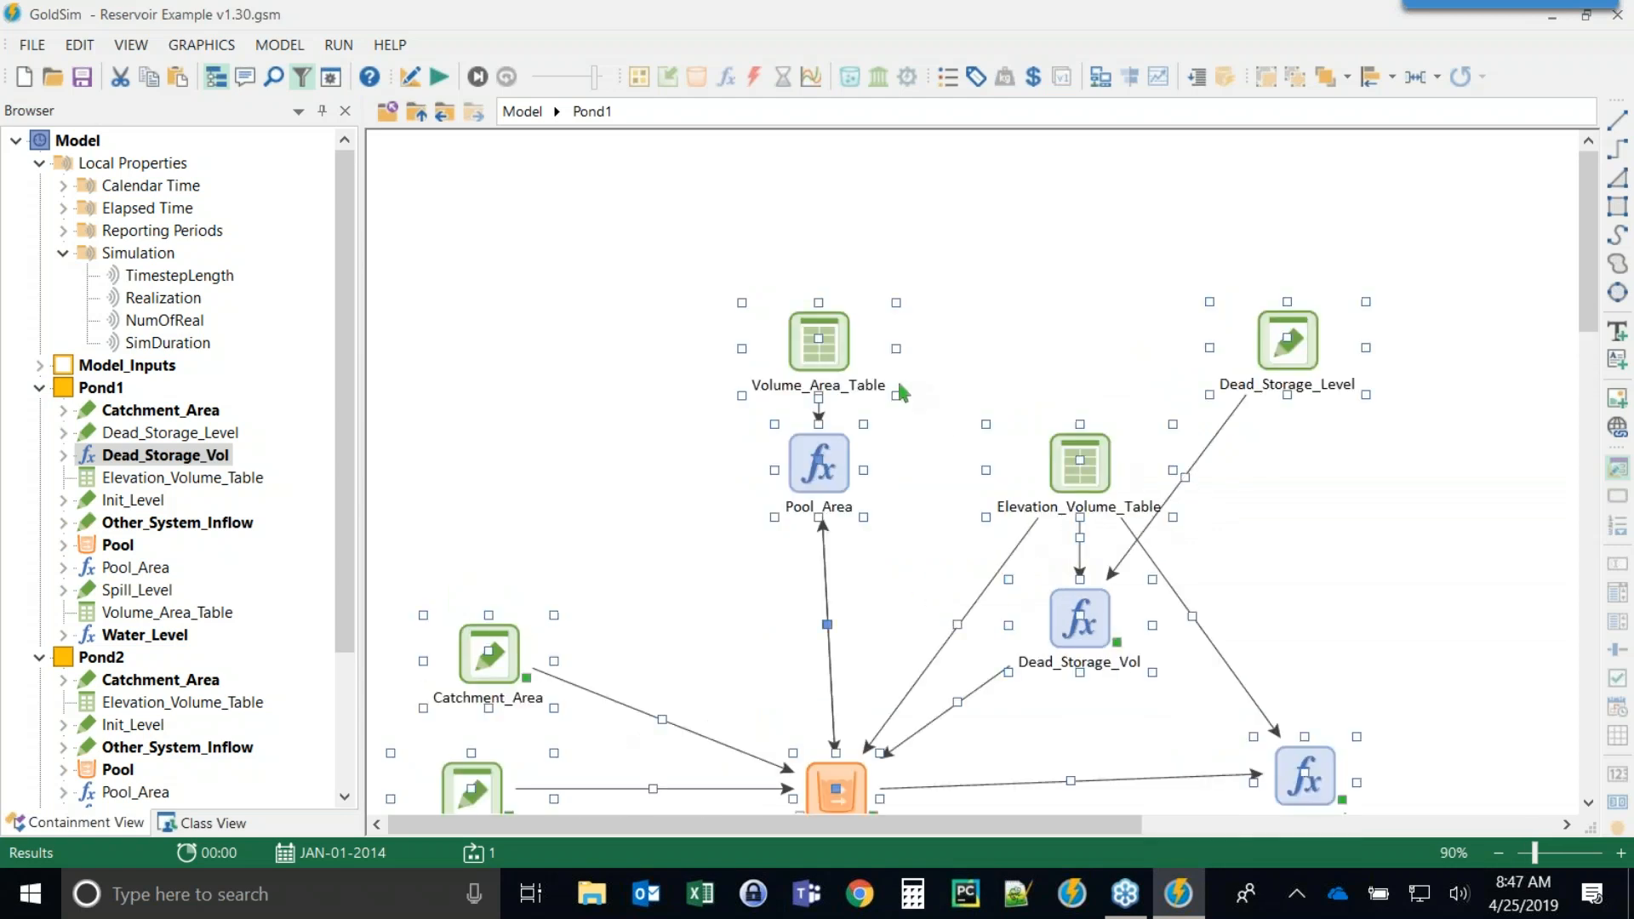
drag(815, 365, 798, 208)
click(1007, 620)
mouse_move(1048, 468)
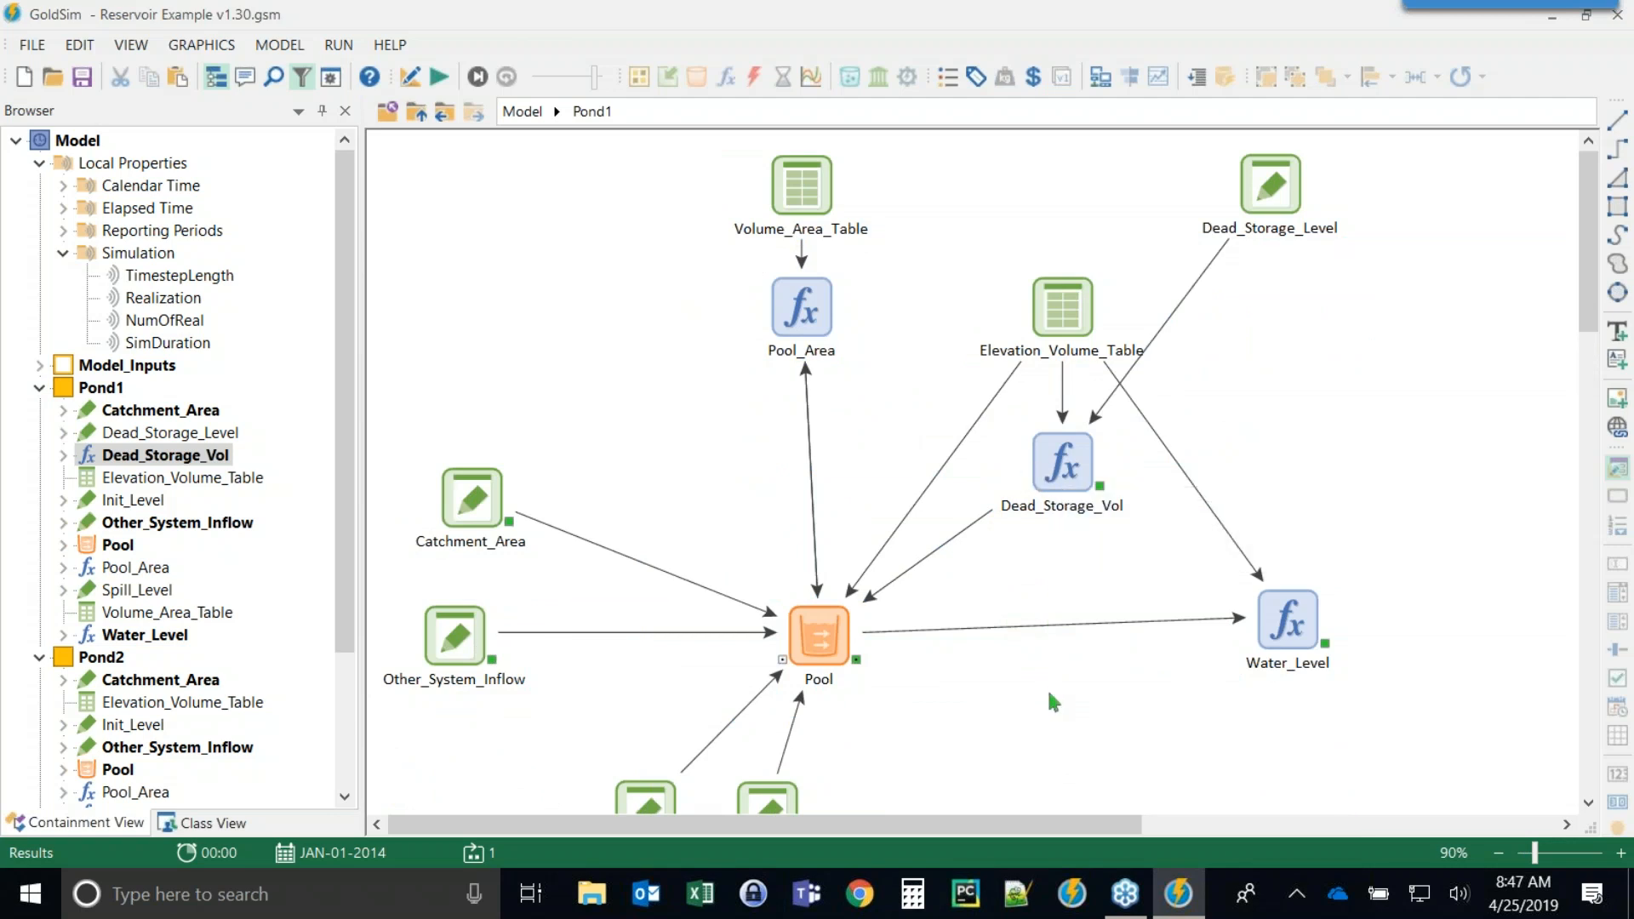
key(F4)
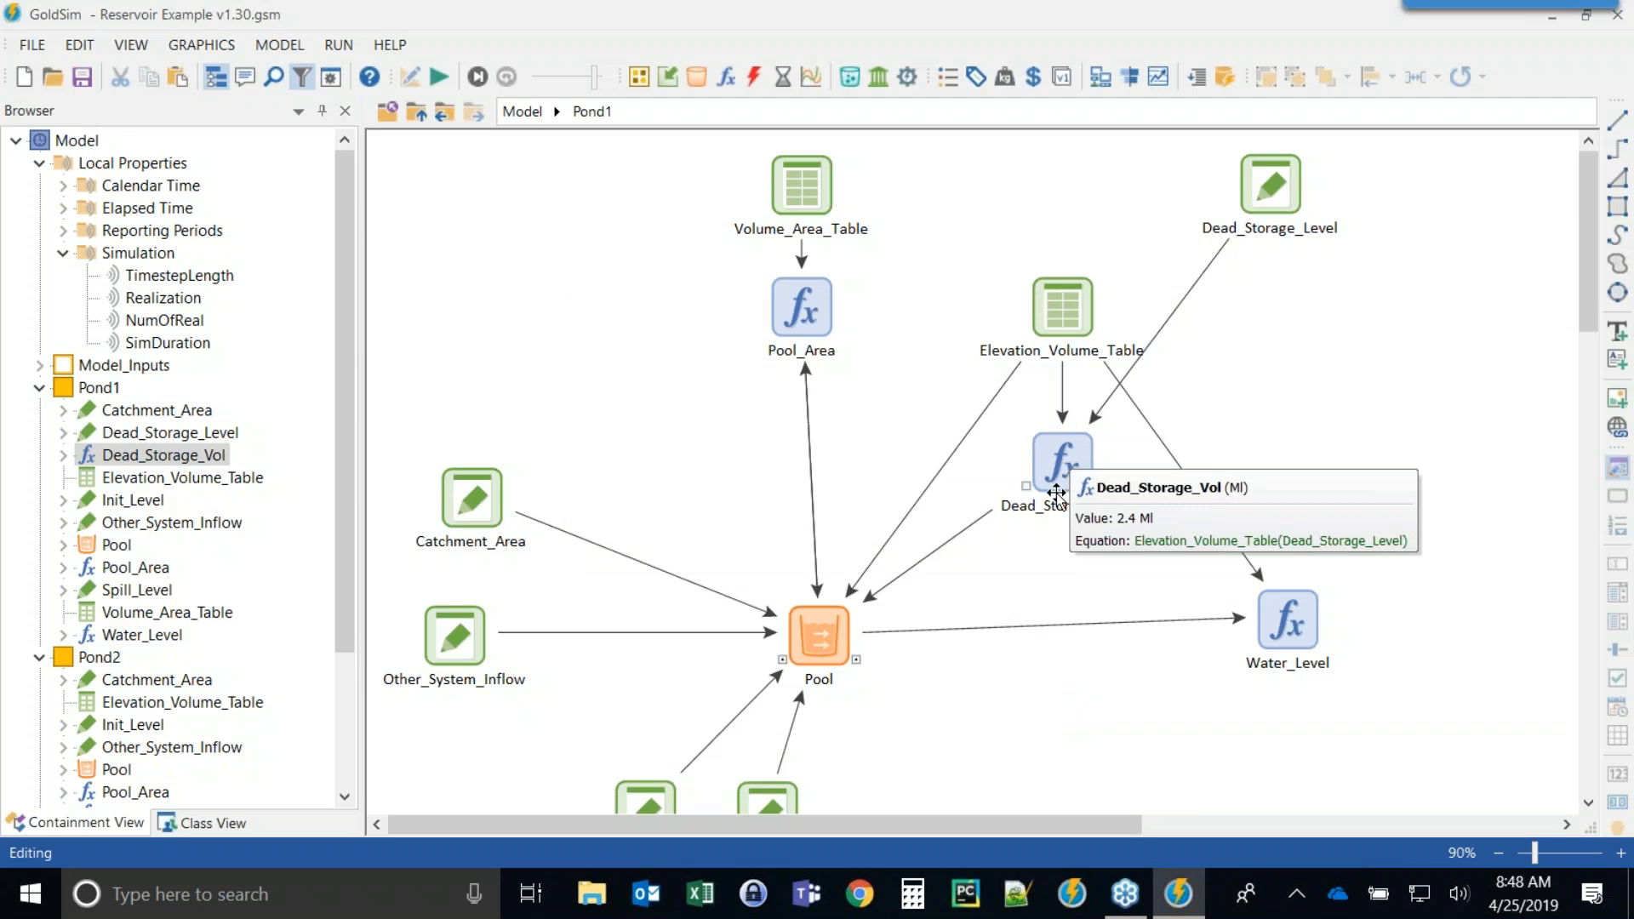
Switch to the web browser and open the GoldSim Help Center guide site in a maximized window.
click(850, 889)
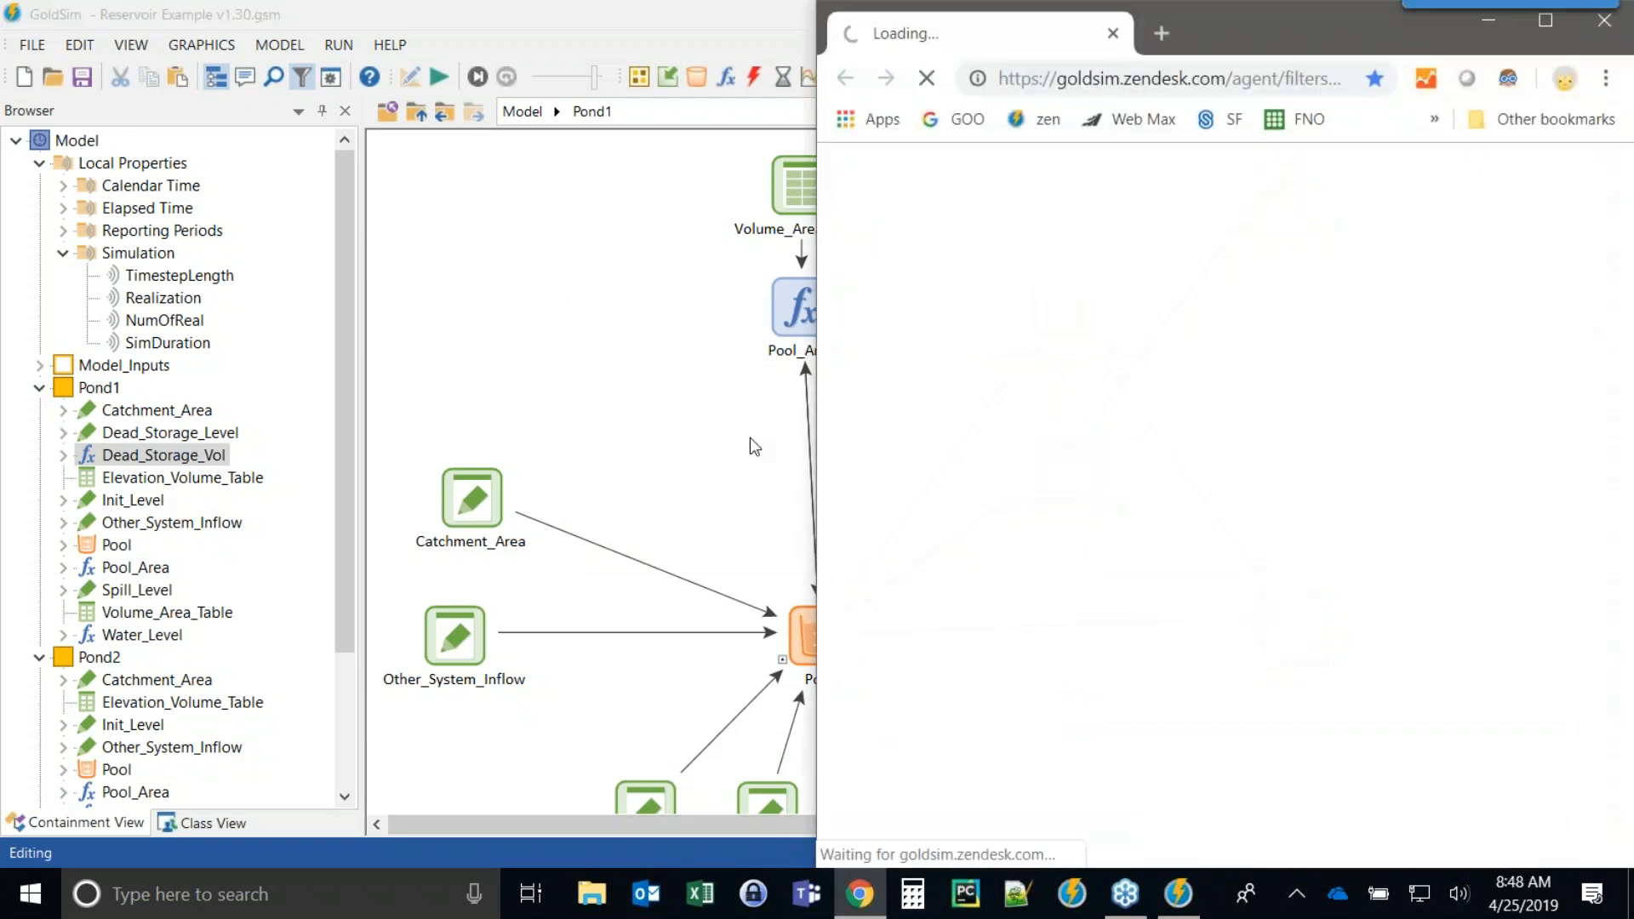
drag(1244, 10, 671, 50)
drag(1110, 134, 1573, 132)
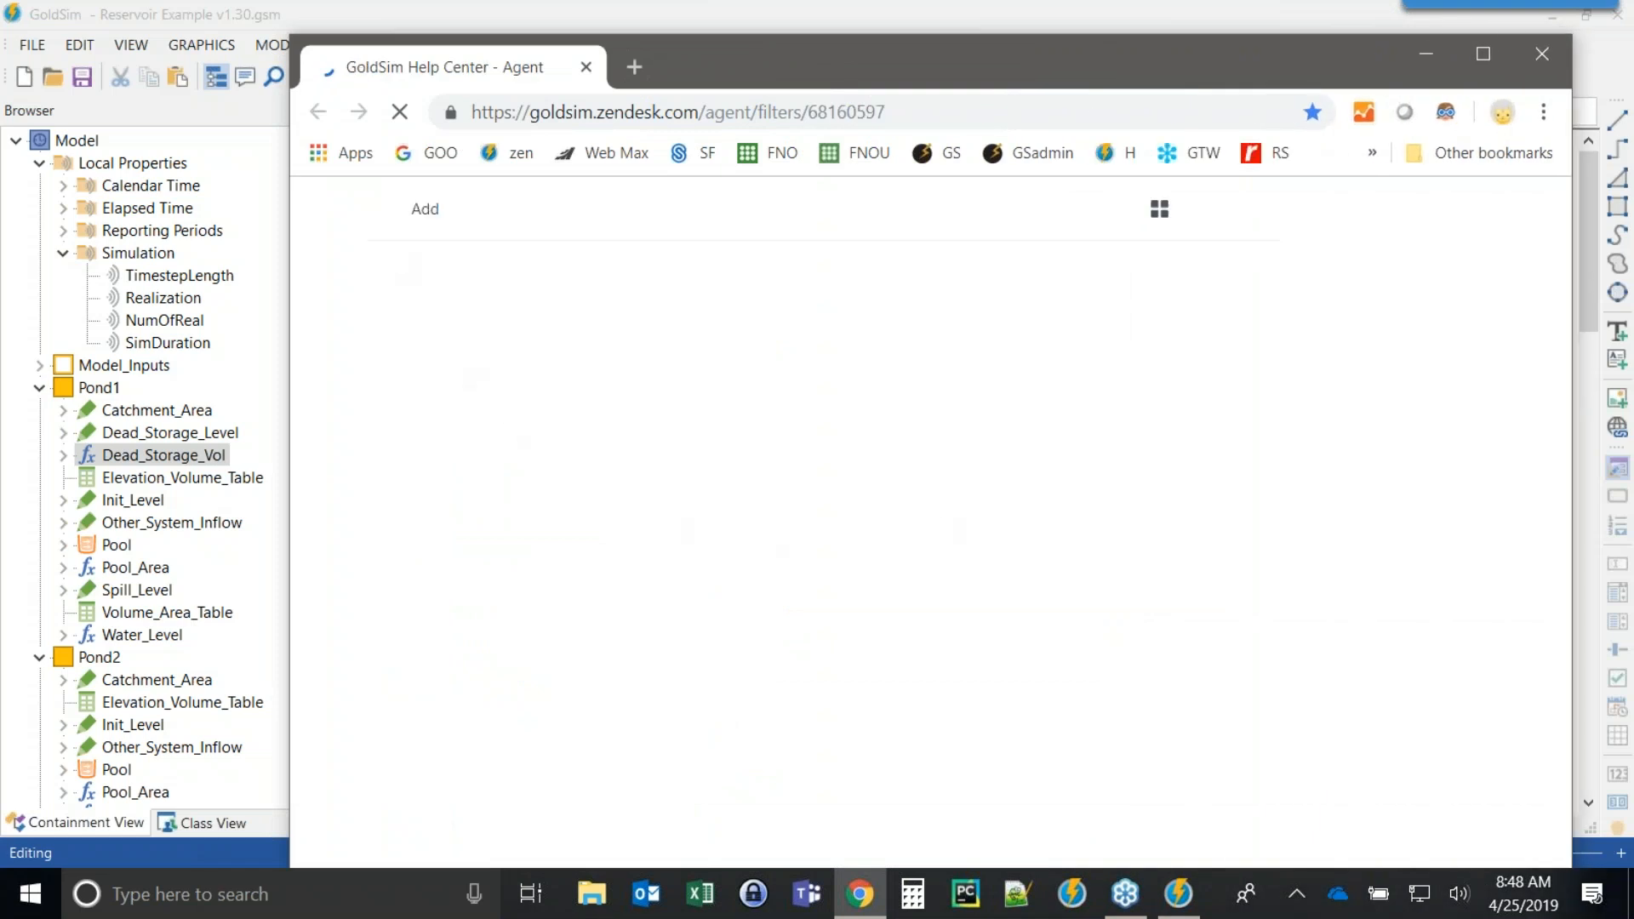
click(1452, 212)
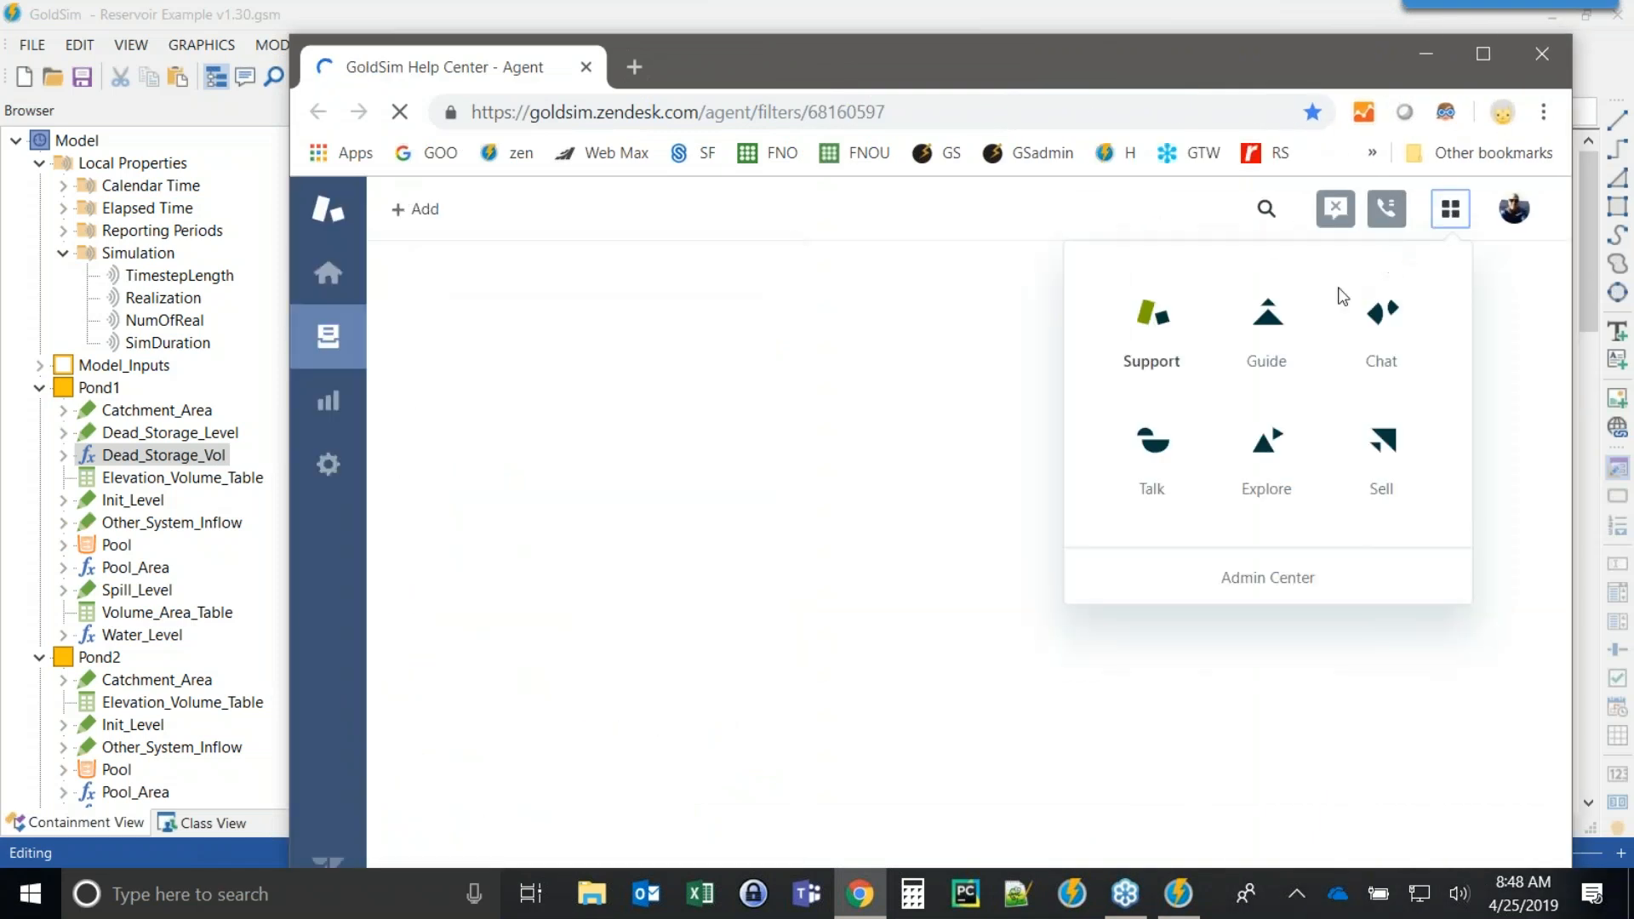
click(1266, 322)
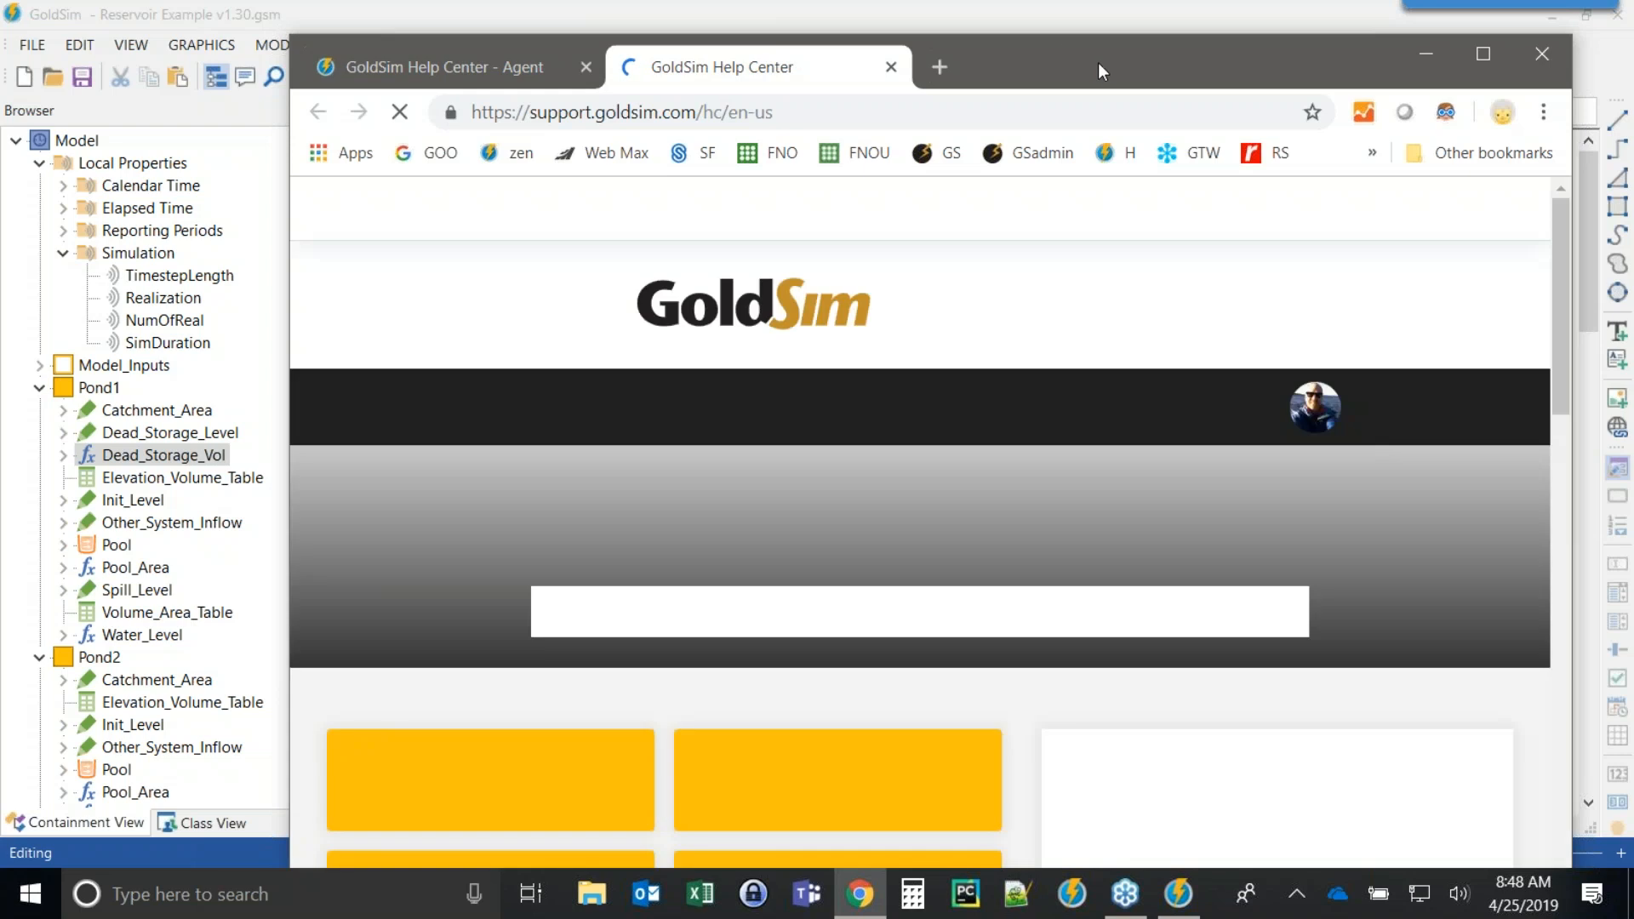
double_click(1097, 63)
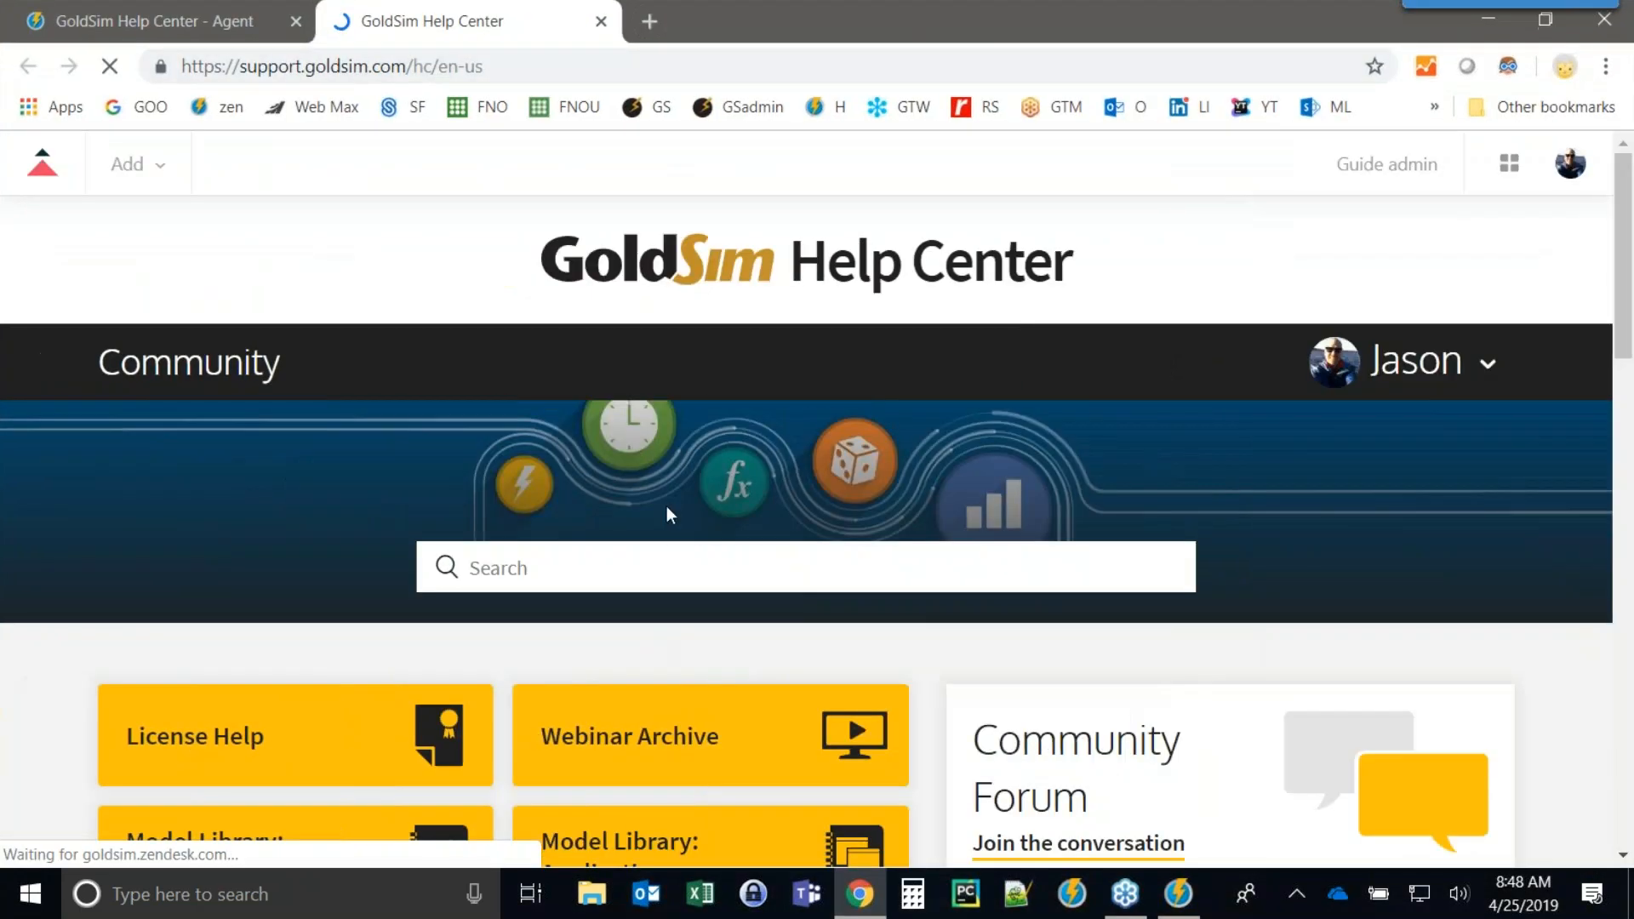
Open the Model Library: Applications category on the Help Center.
scroll(667, 510, down, 3)
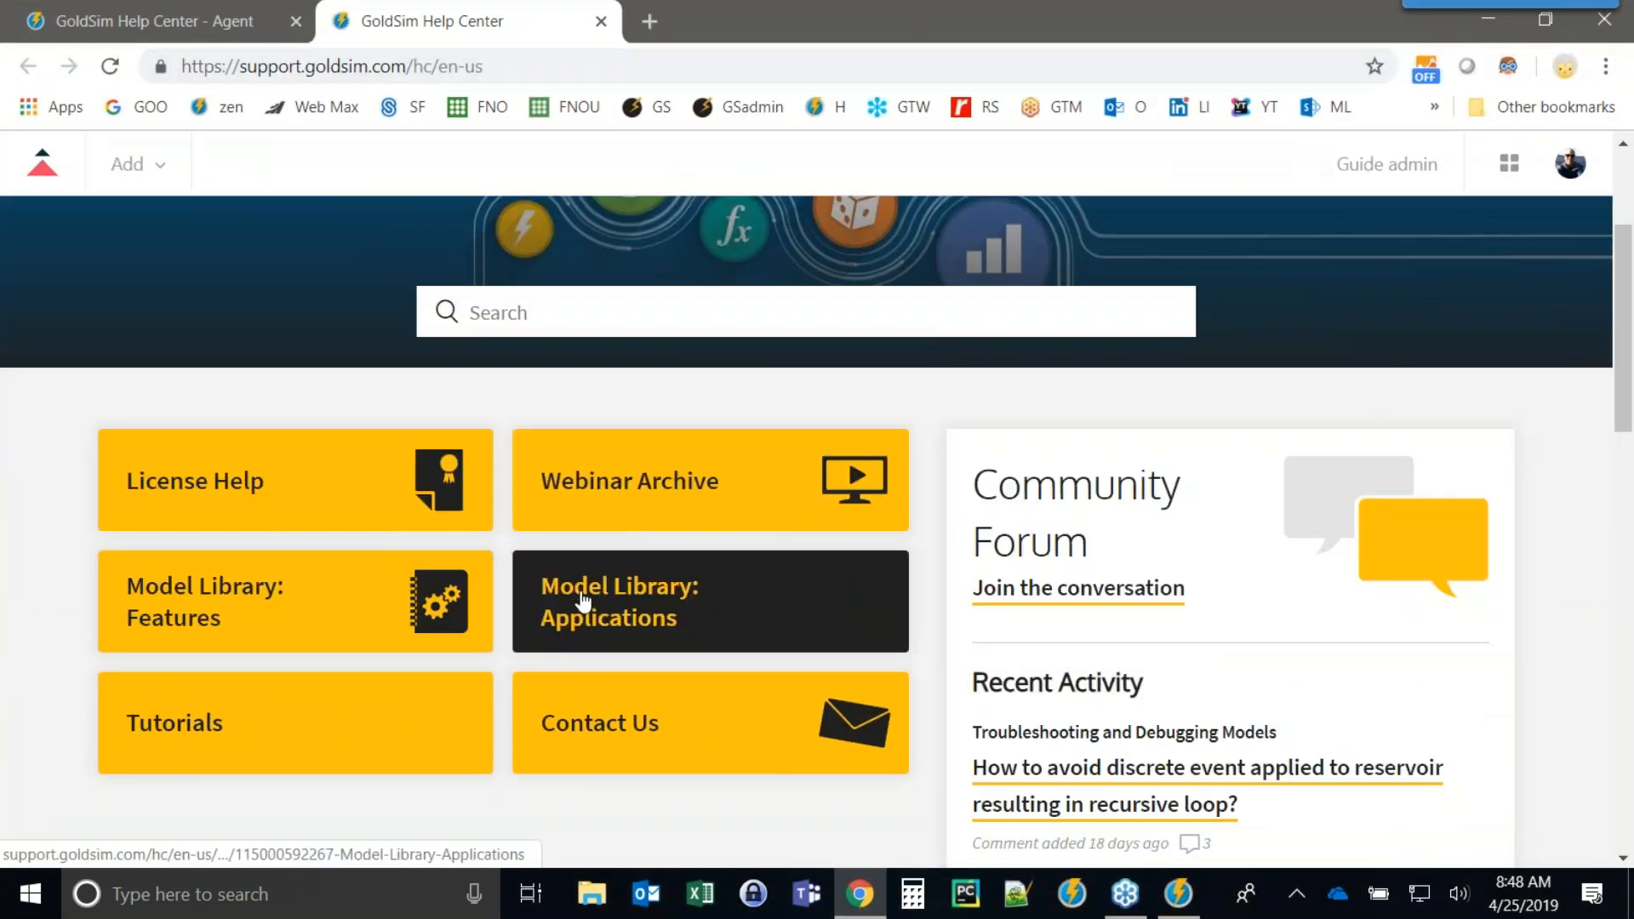
scroll(690, 515, up, 3)
scroll(662, 512, down, 3)
click(643, 587)
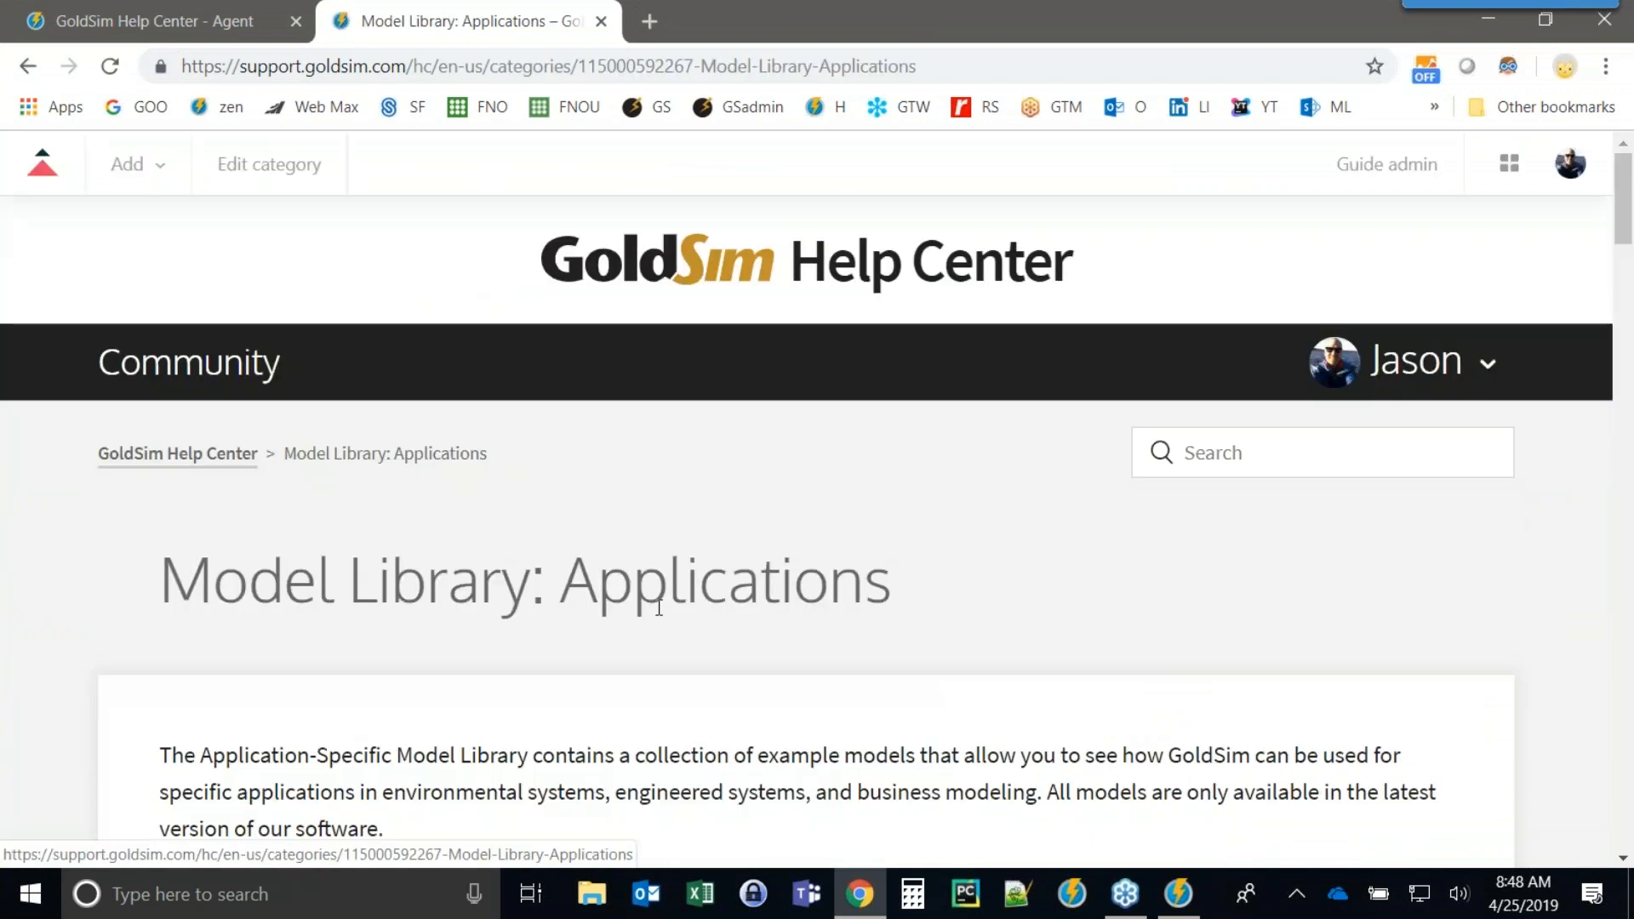
Search the Help Center for "status" and scroll through the results.
scroll(659, 608, down, 6)
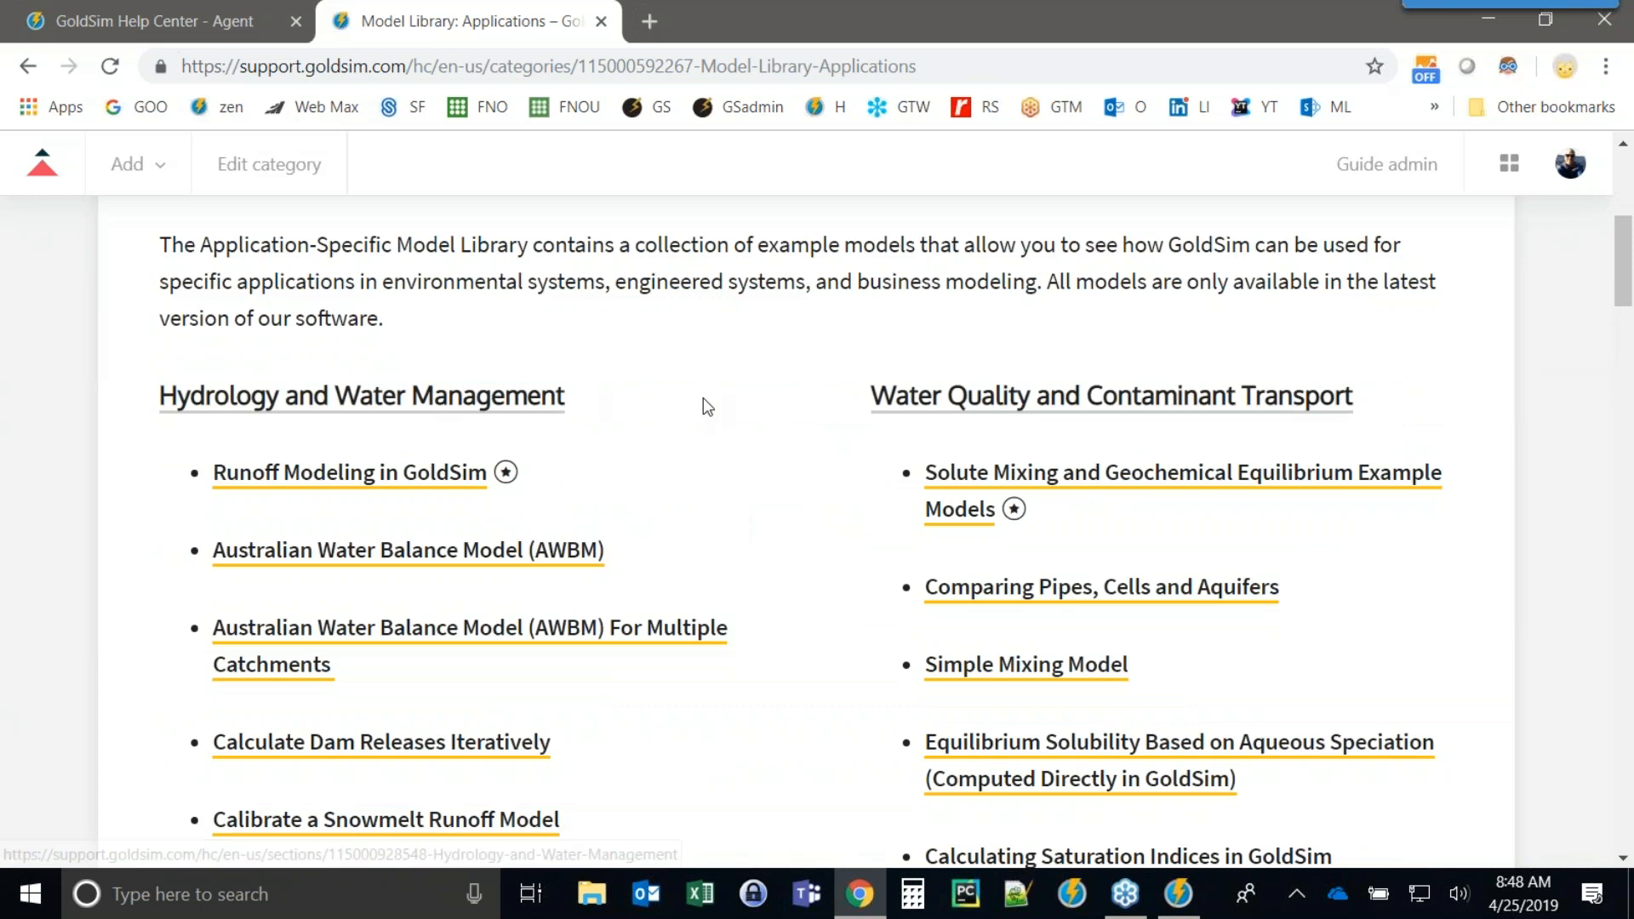
scroll(703, 397, up, 6)
click(1225, 453)
text(status)
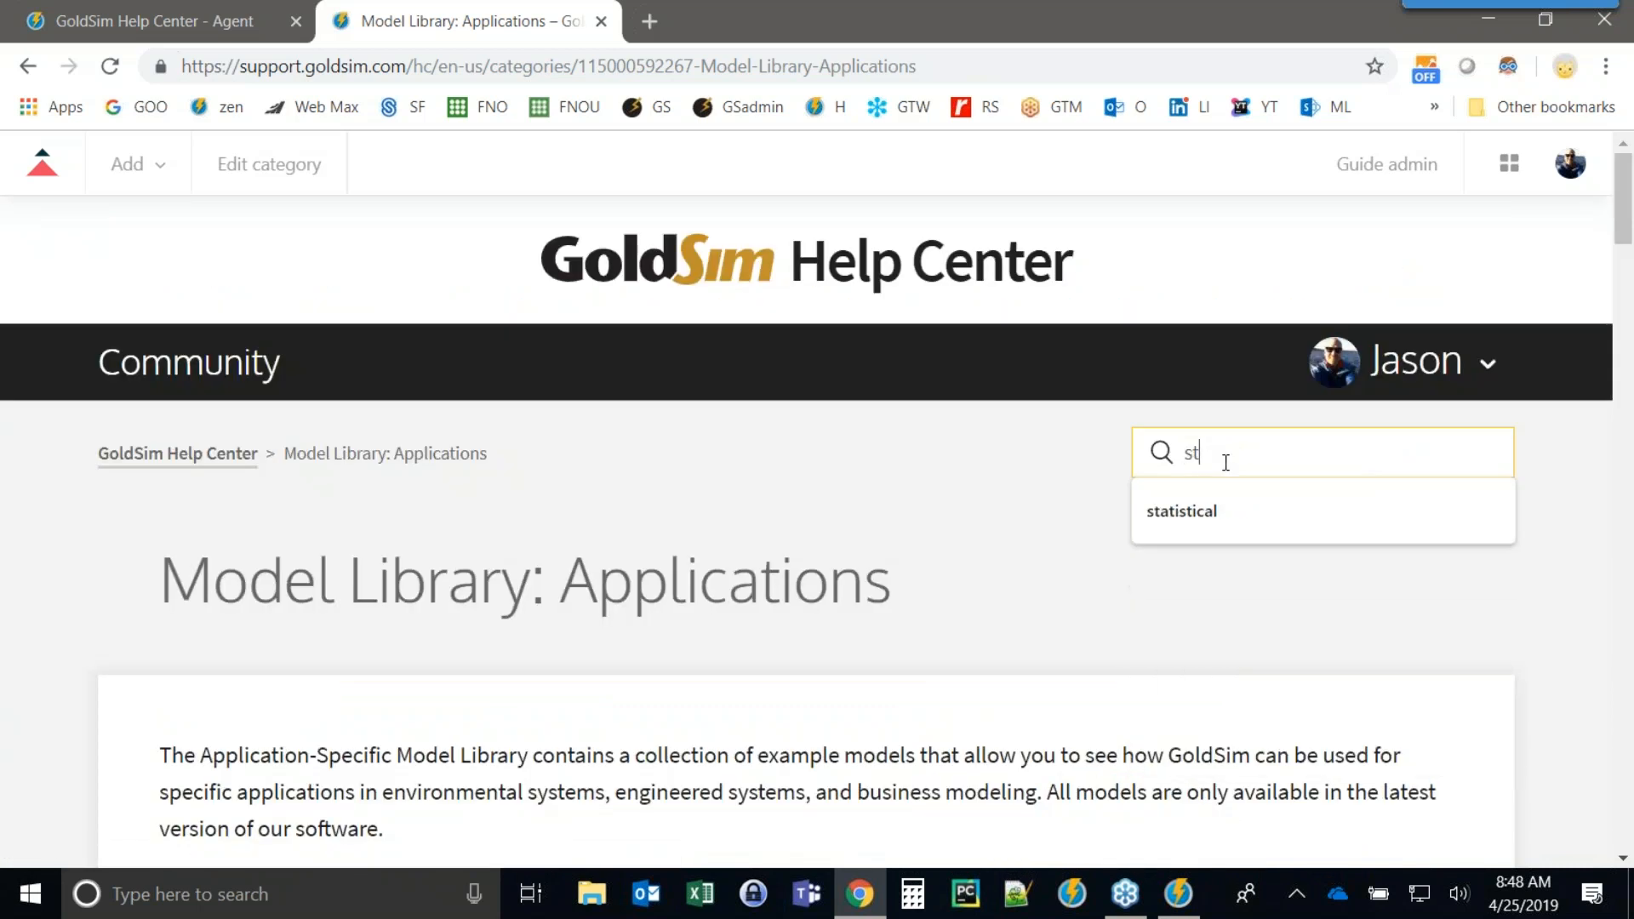
key(Return)
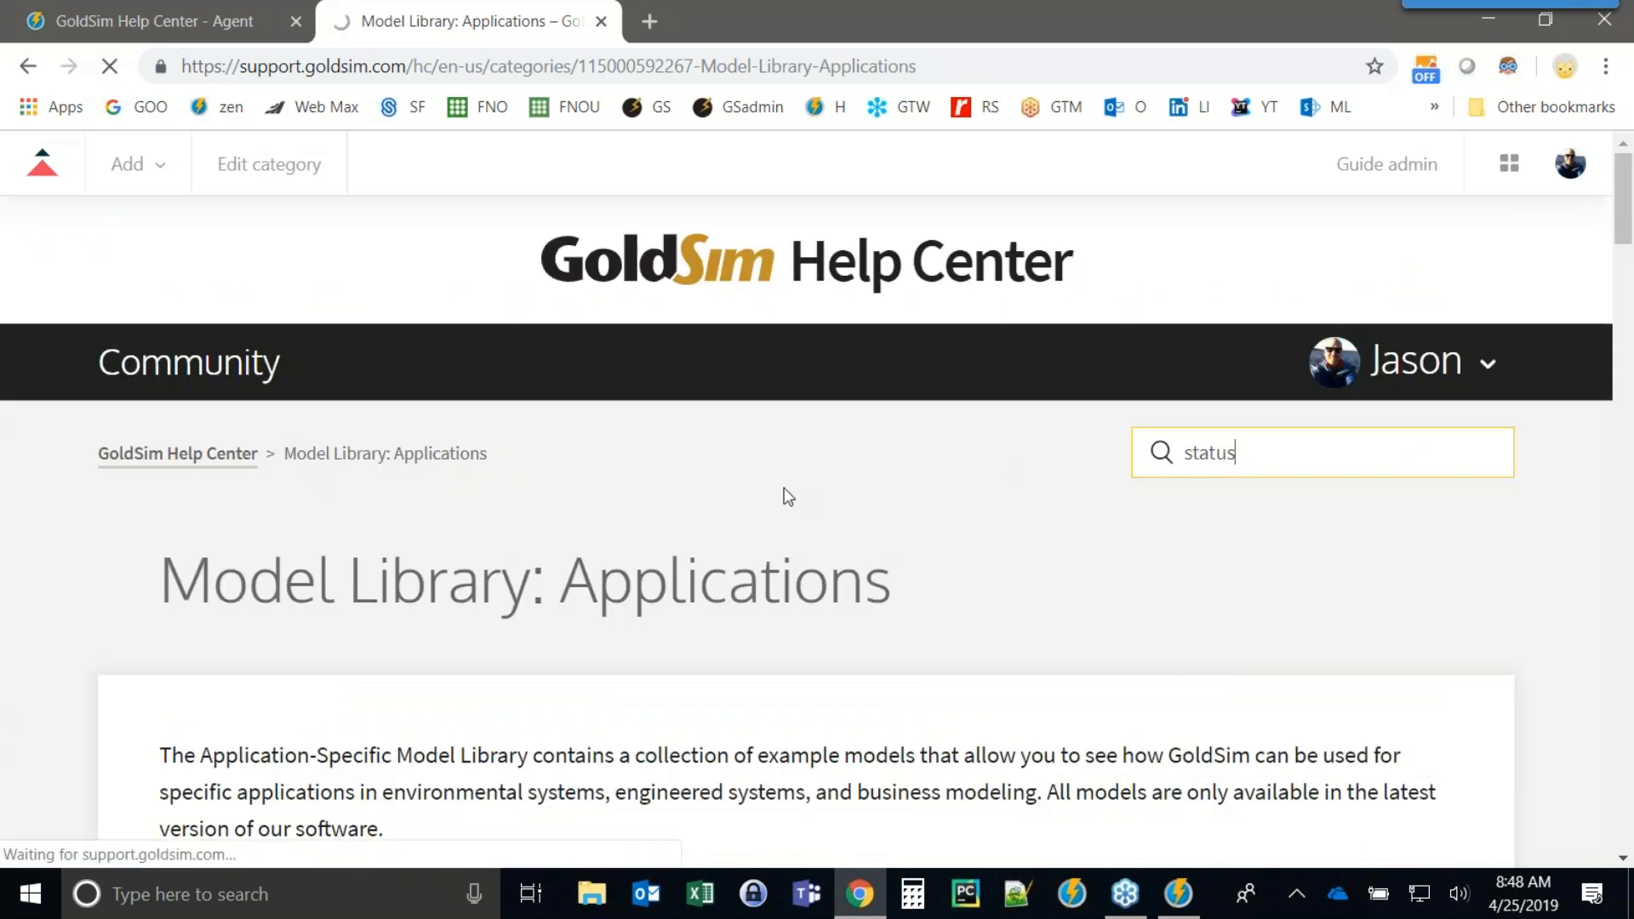
scroll(763, 498, down, 3)
scroll(763, 502, down, 1)
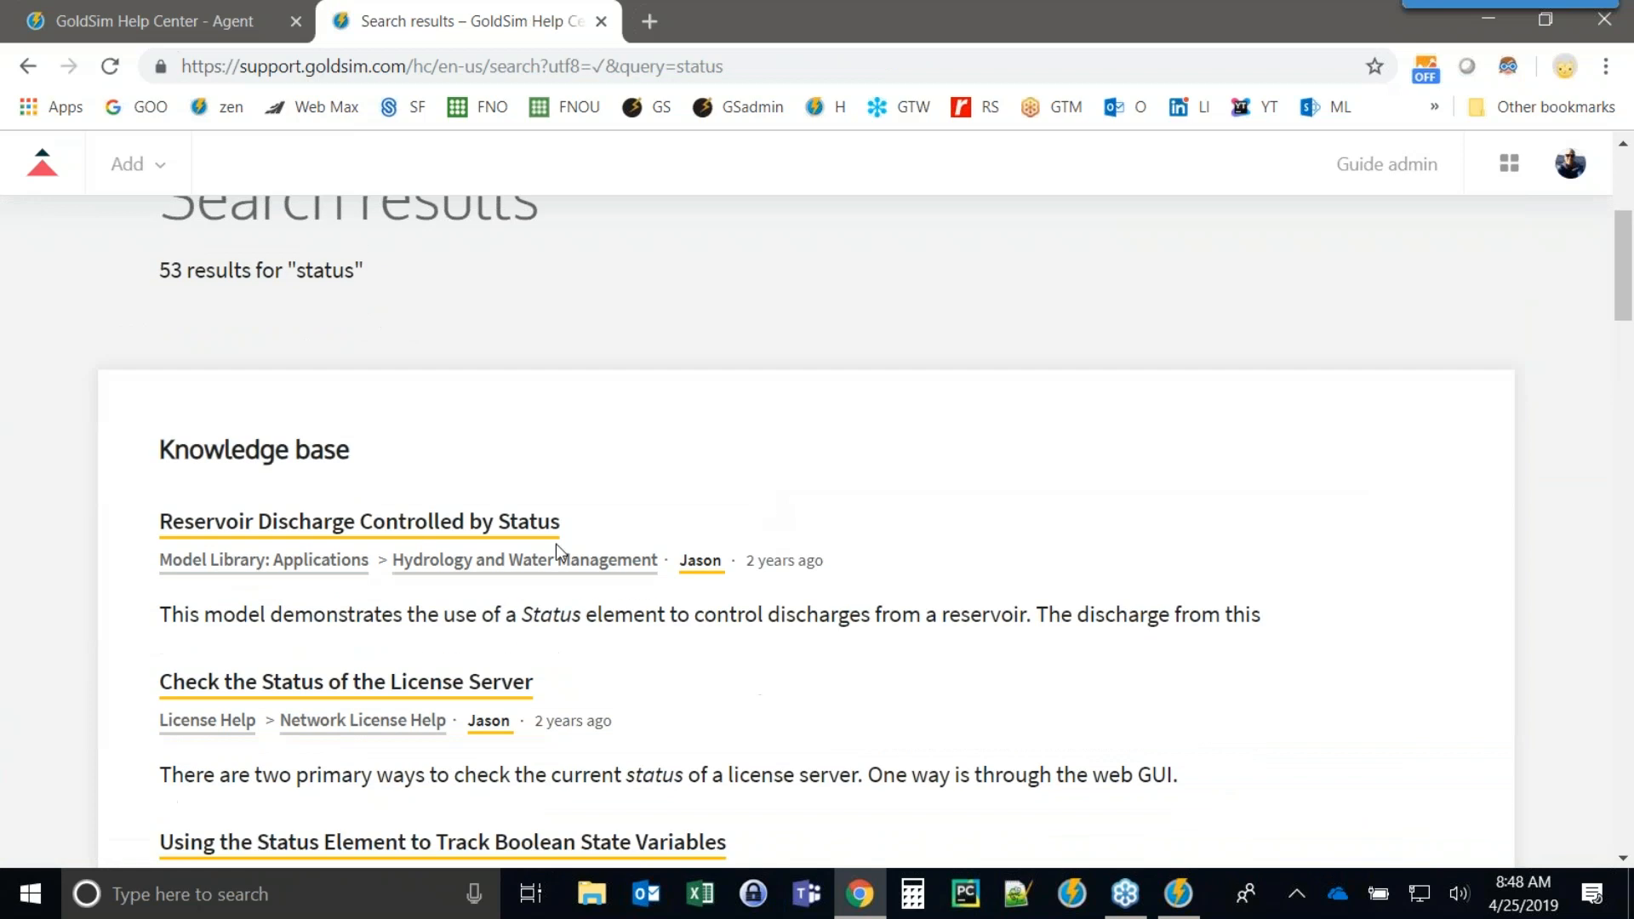
Open the Reservoir Discharge Controlled by Status article, view its model diagram, and return to GoldSim.
click(445, 525)
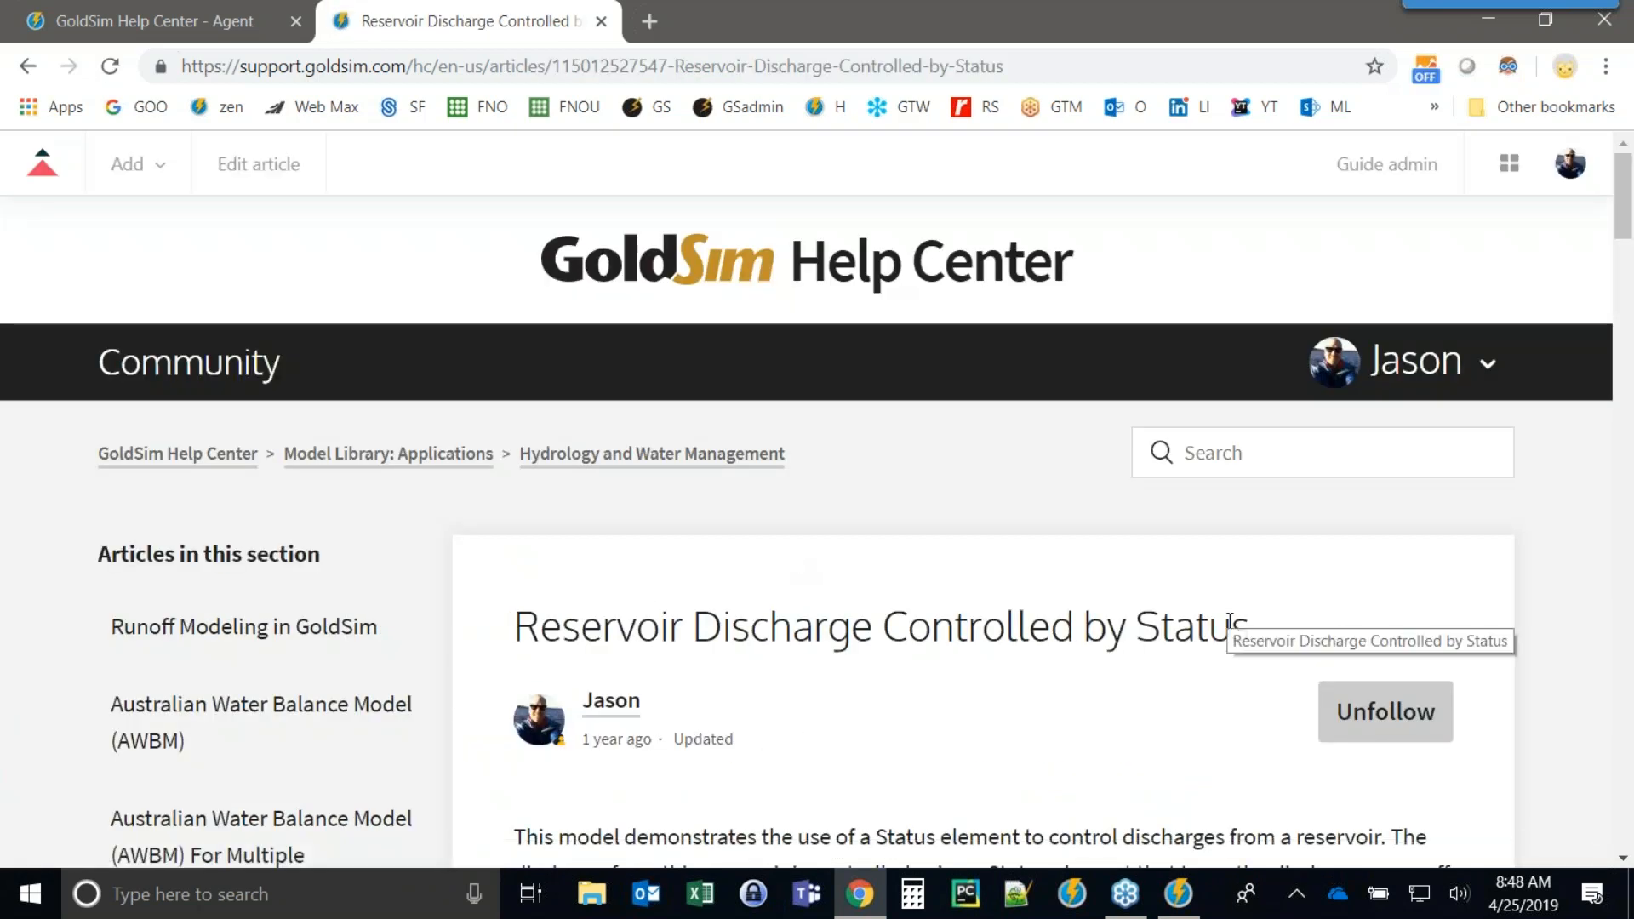
scroll(721, 602, down, 10)
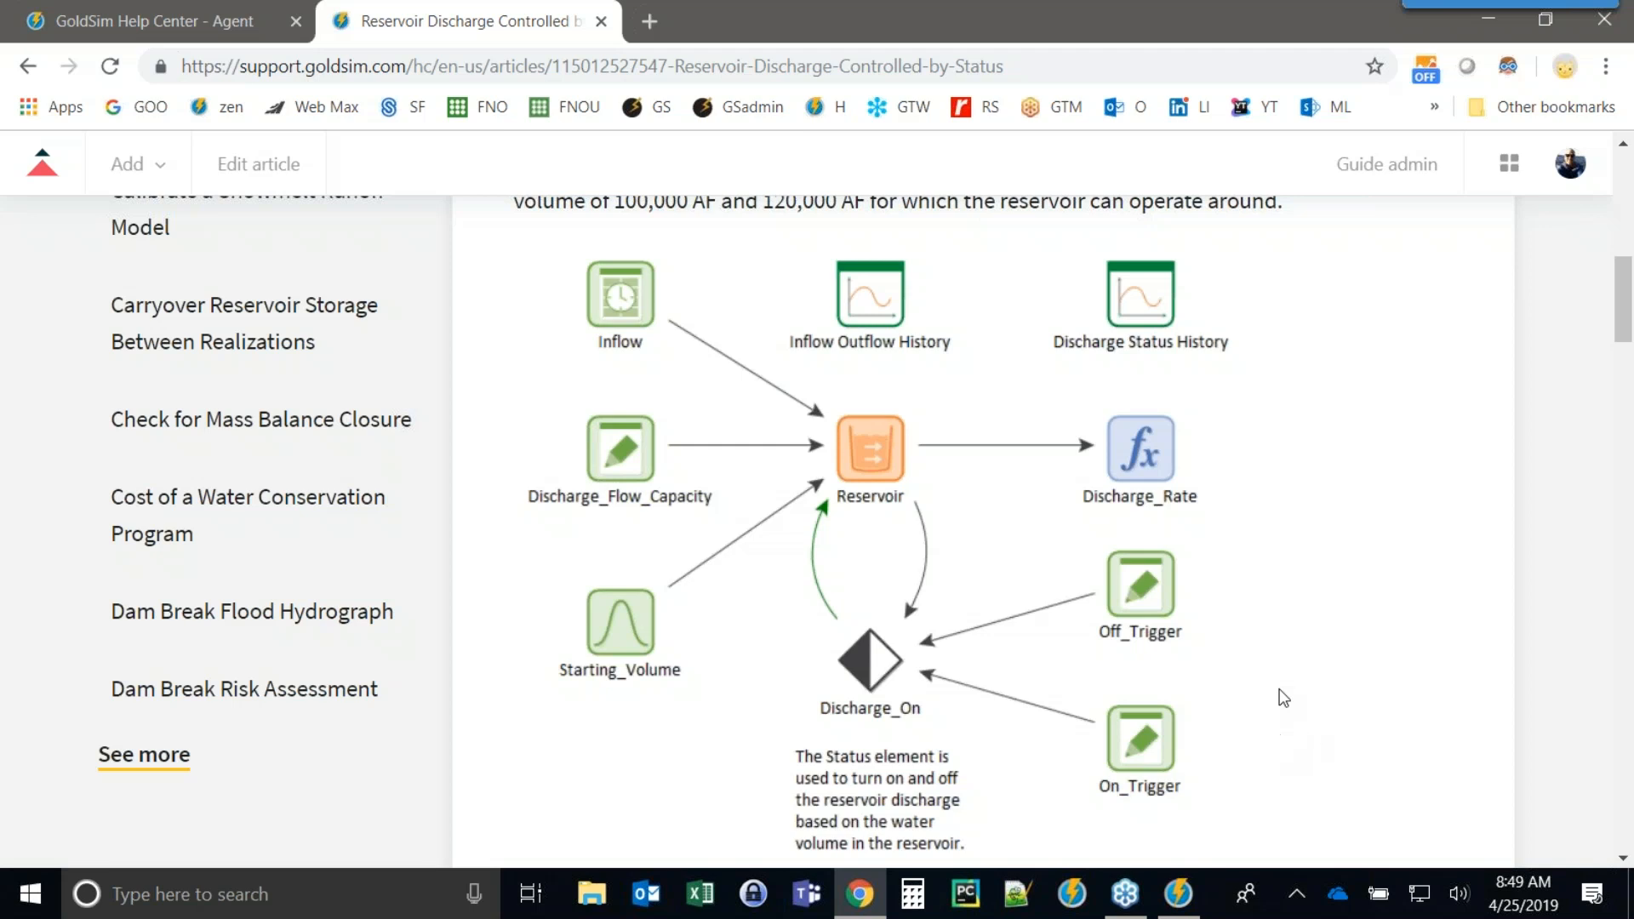
click(1178, 893)
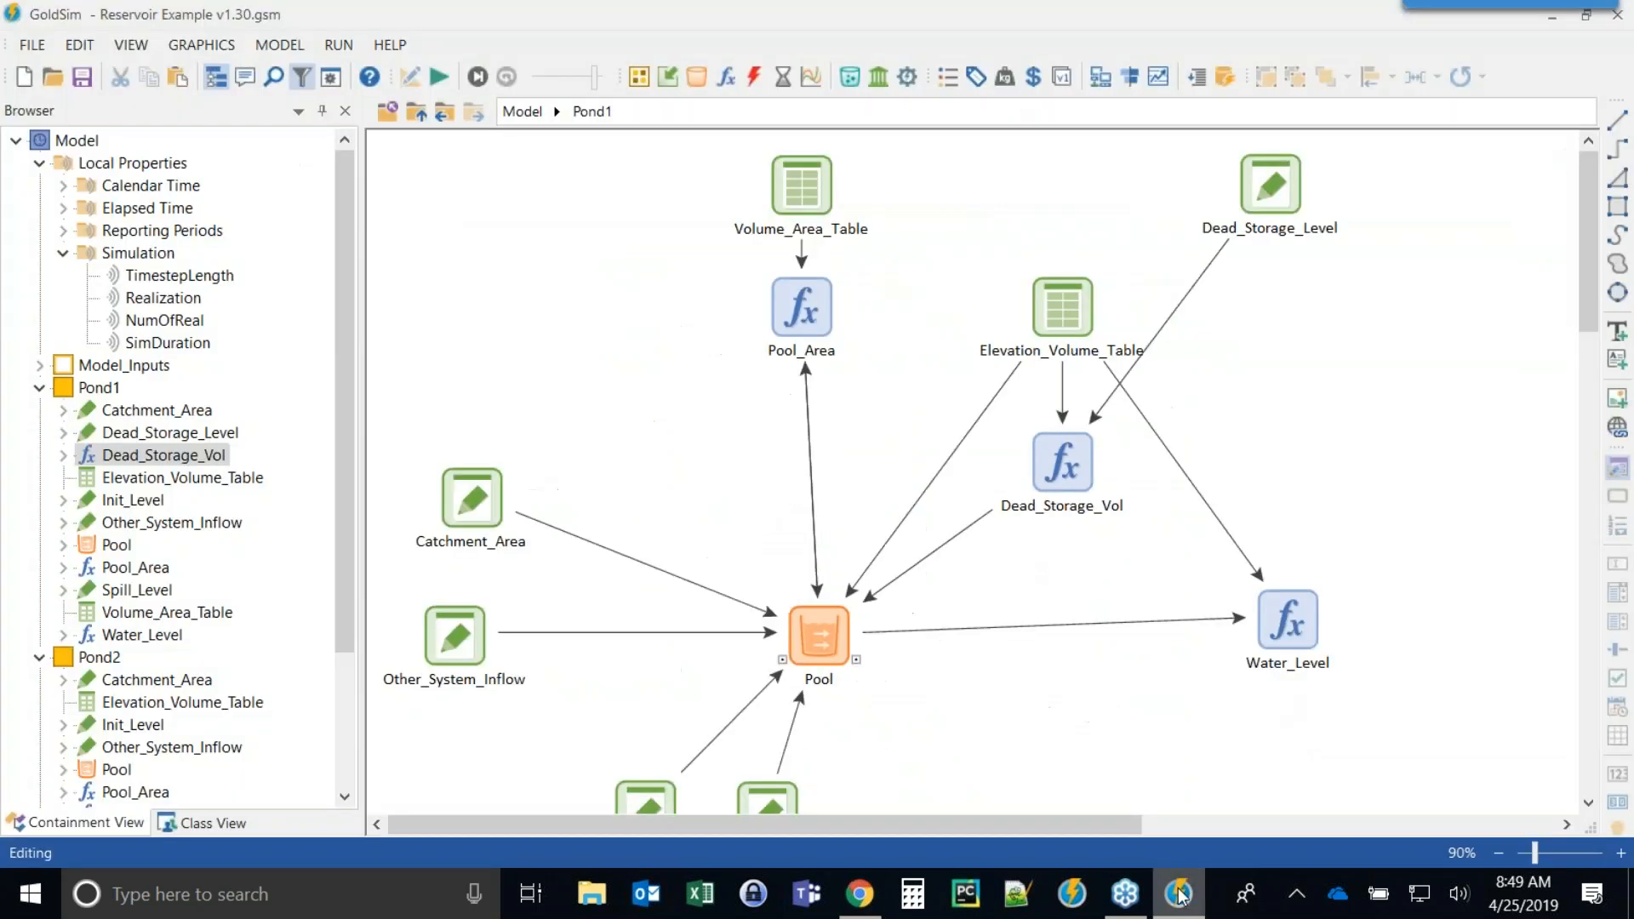
Open Pond2 and inspect the equation of its Replenish_Demand expression, highlighting the Elevation_Volume_Table(Spill_Level) term.
click(418, 113)
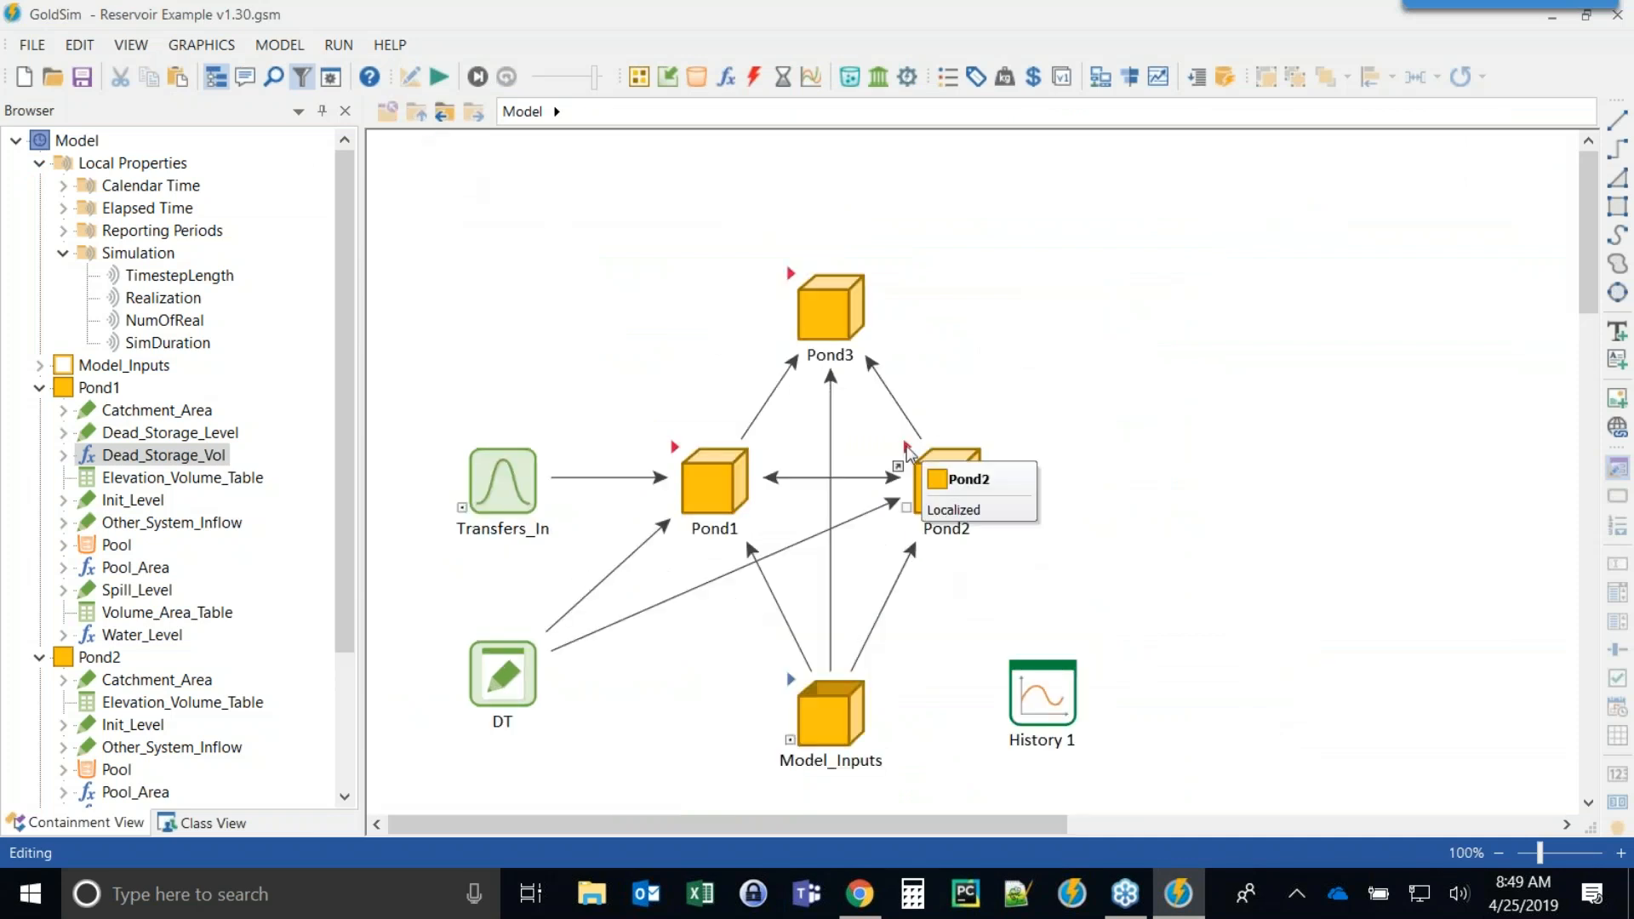
double_click(908, 455)
scroll(1147, 340, down, 3)
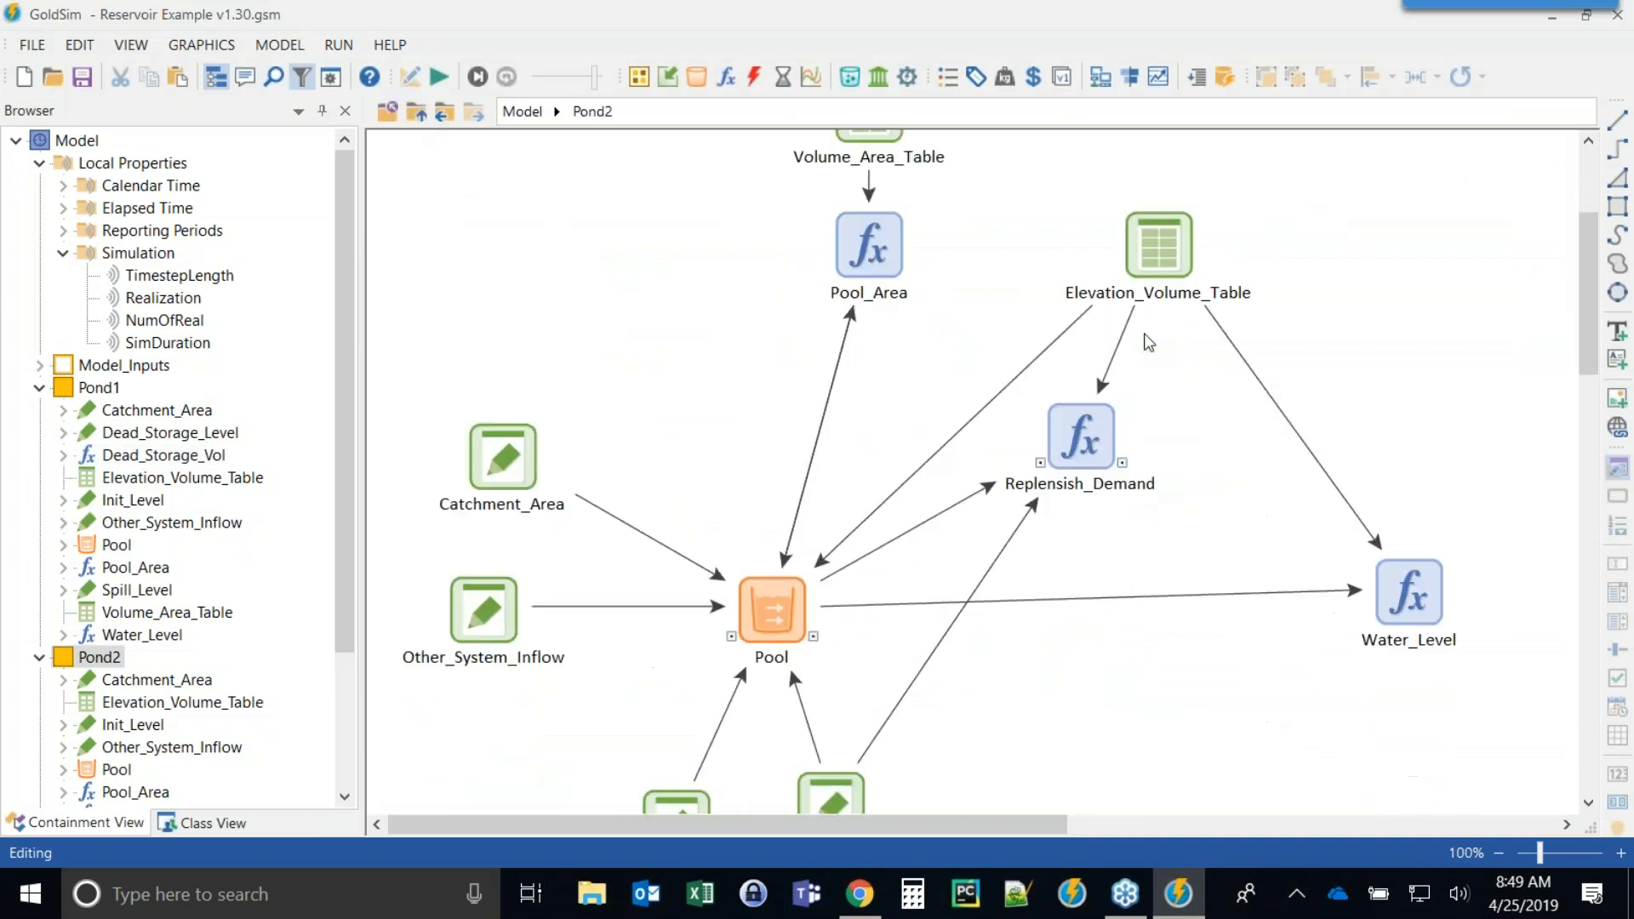
mouse_move(1058, 389)
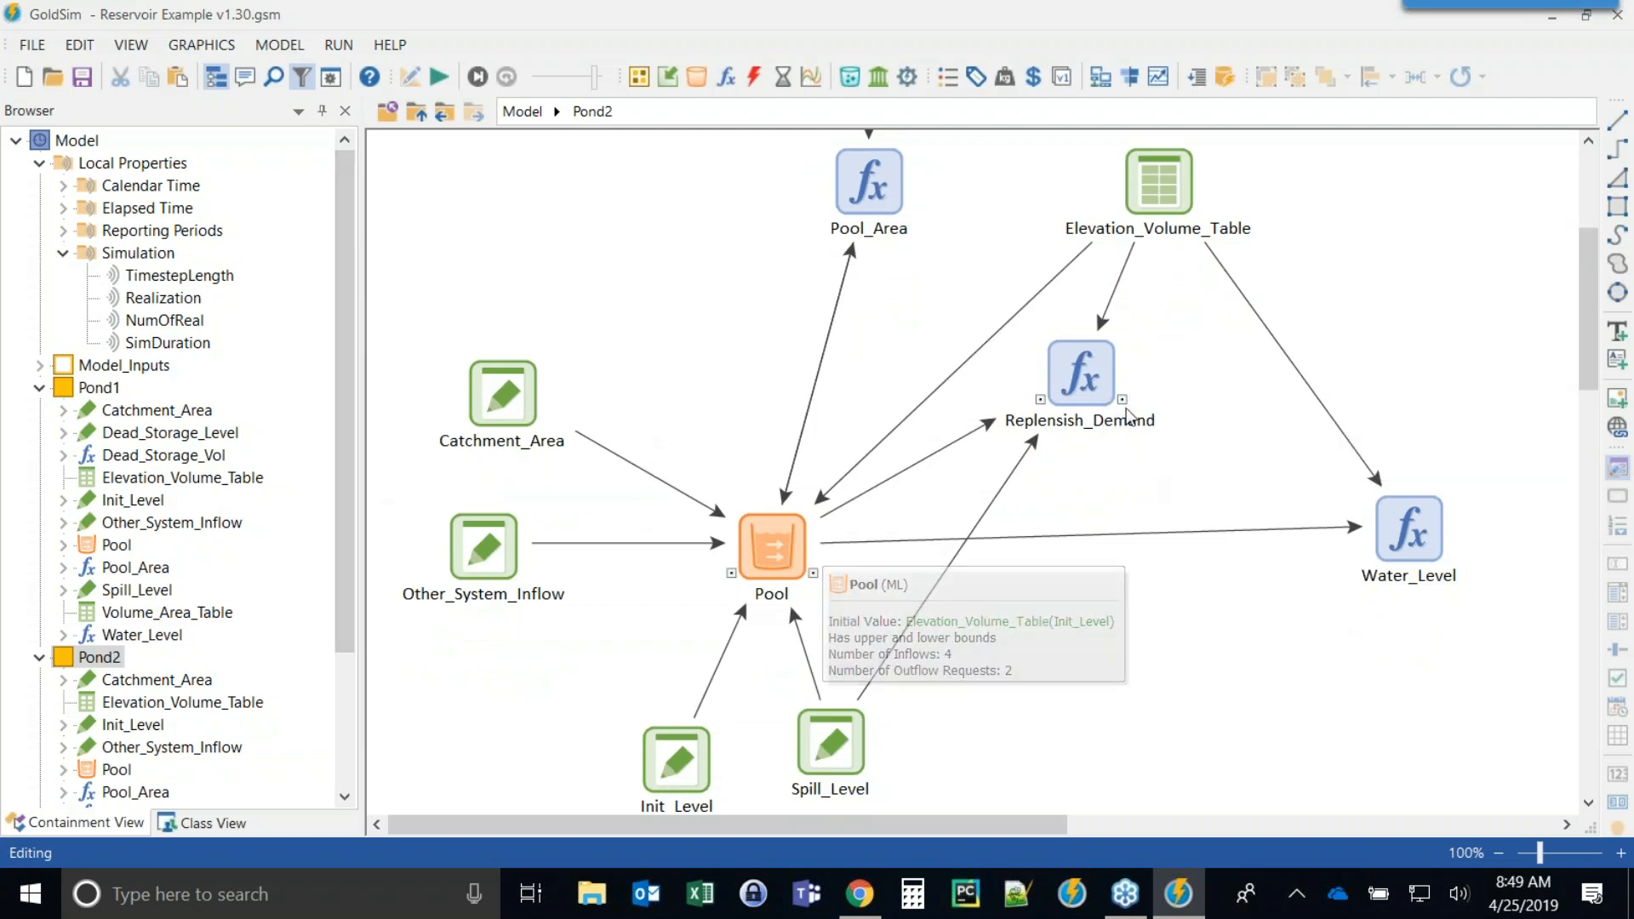
double_click(1085, 383)
drag(868, 247, 543, 95)
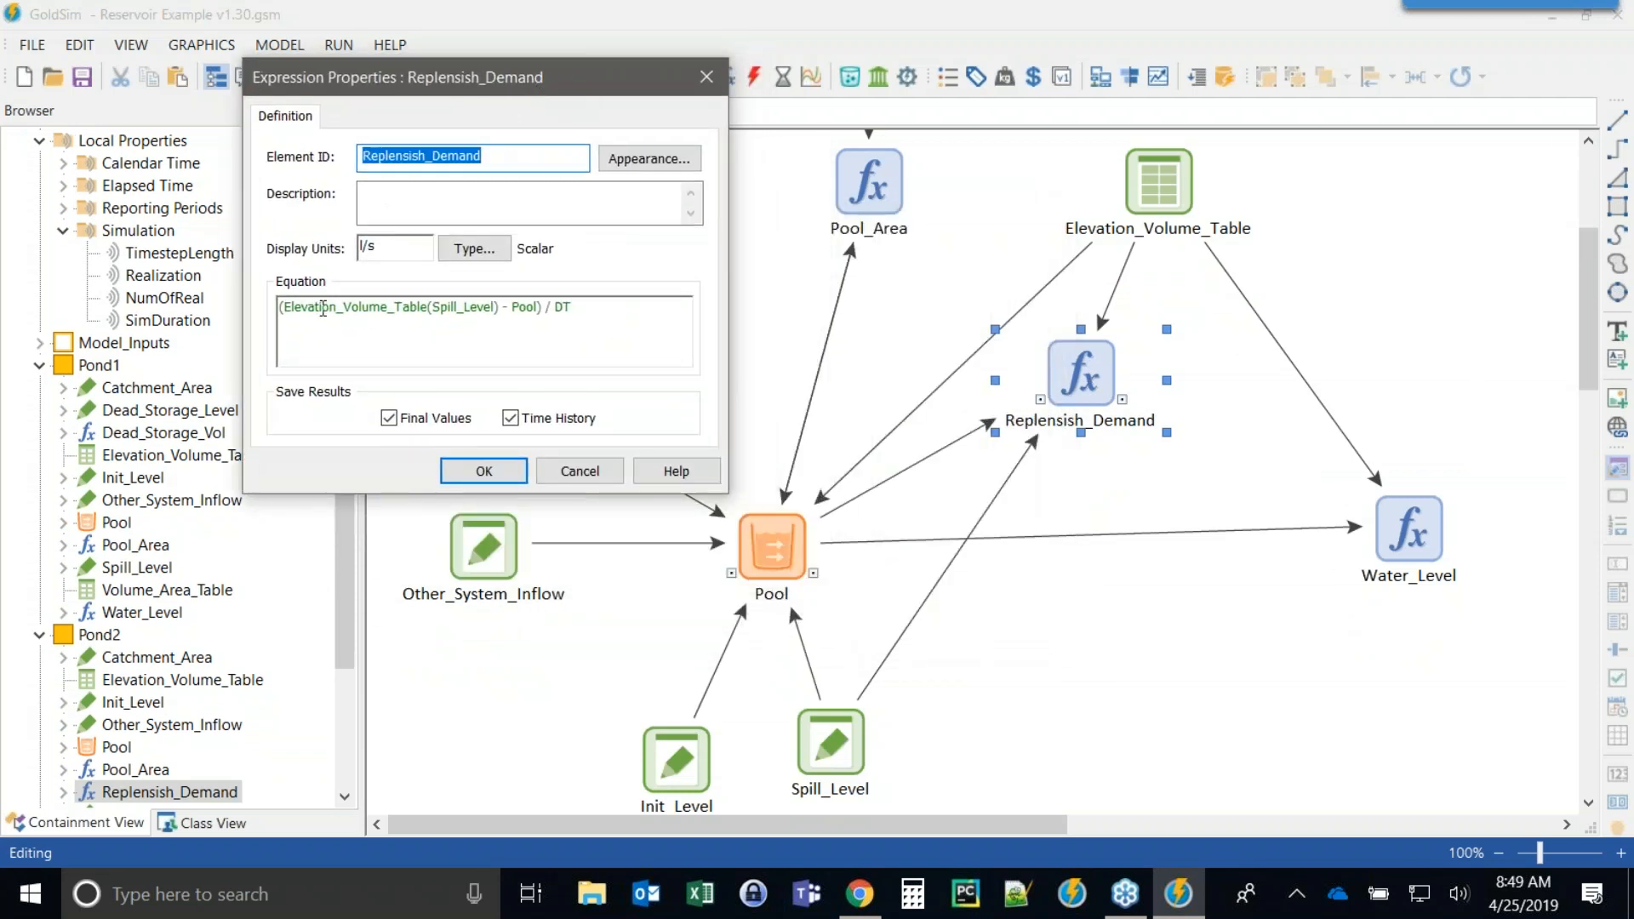
mouse_move(505, 306)
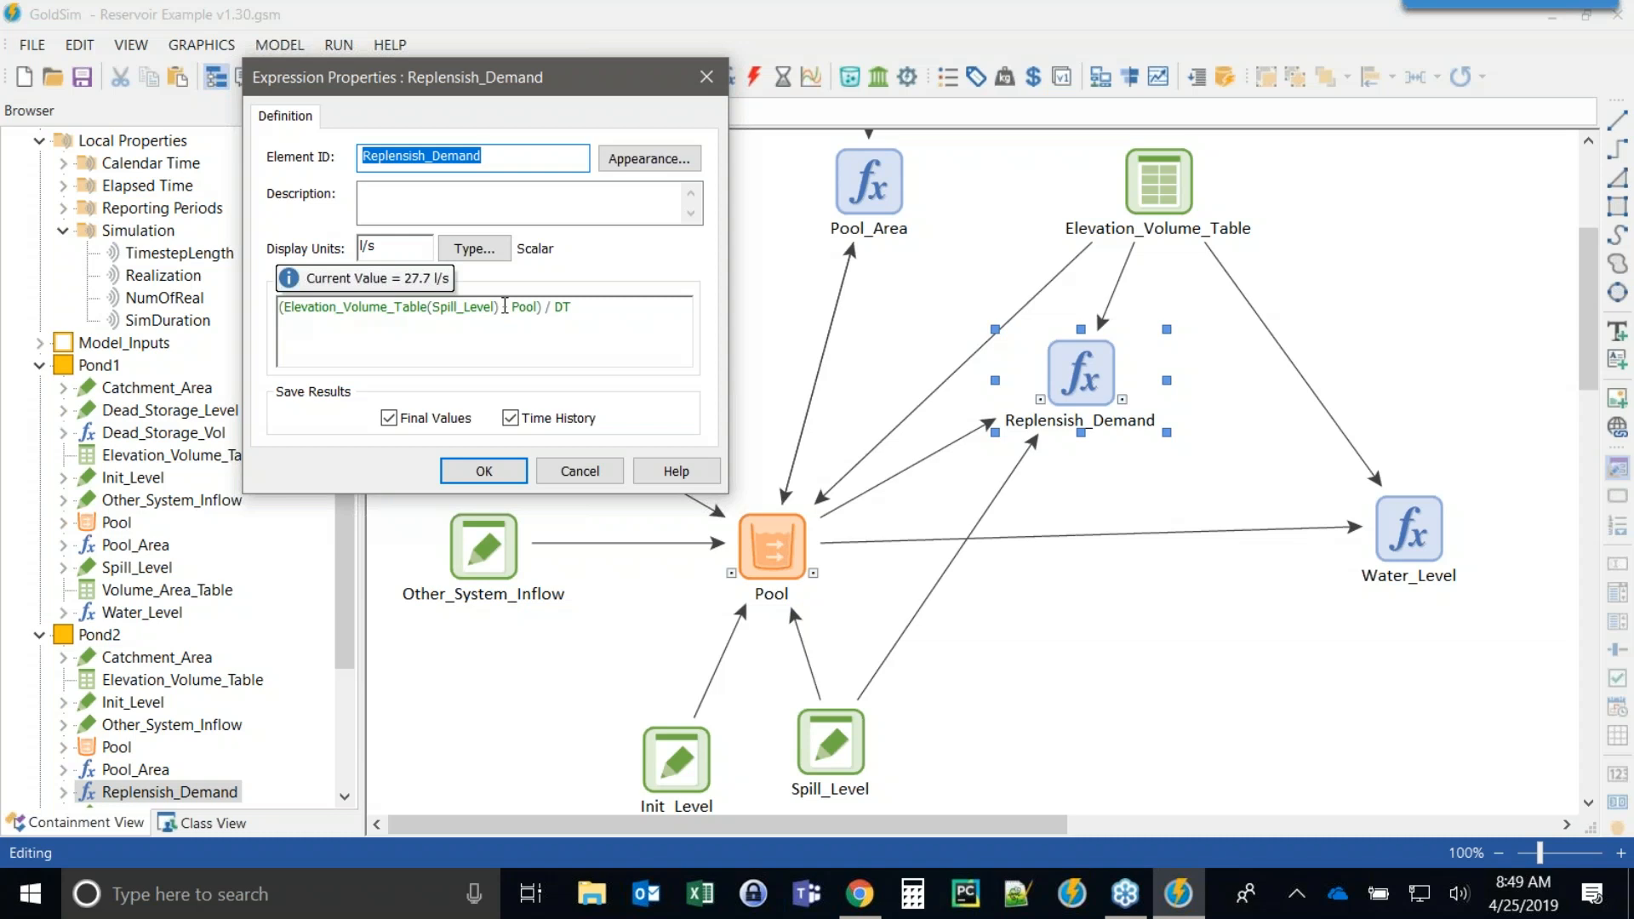
drag(505, 307, 284, 306)
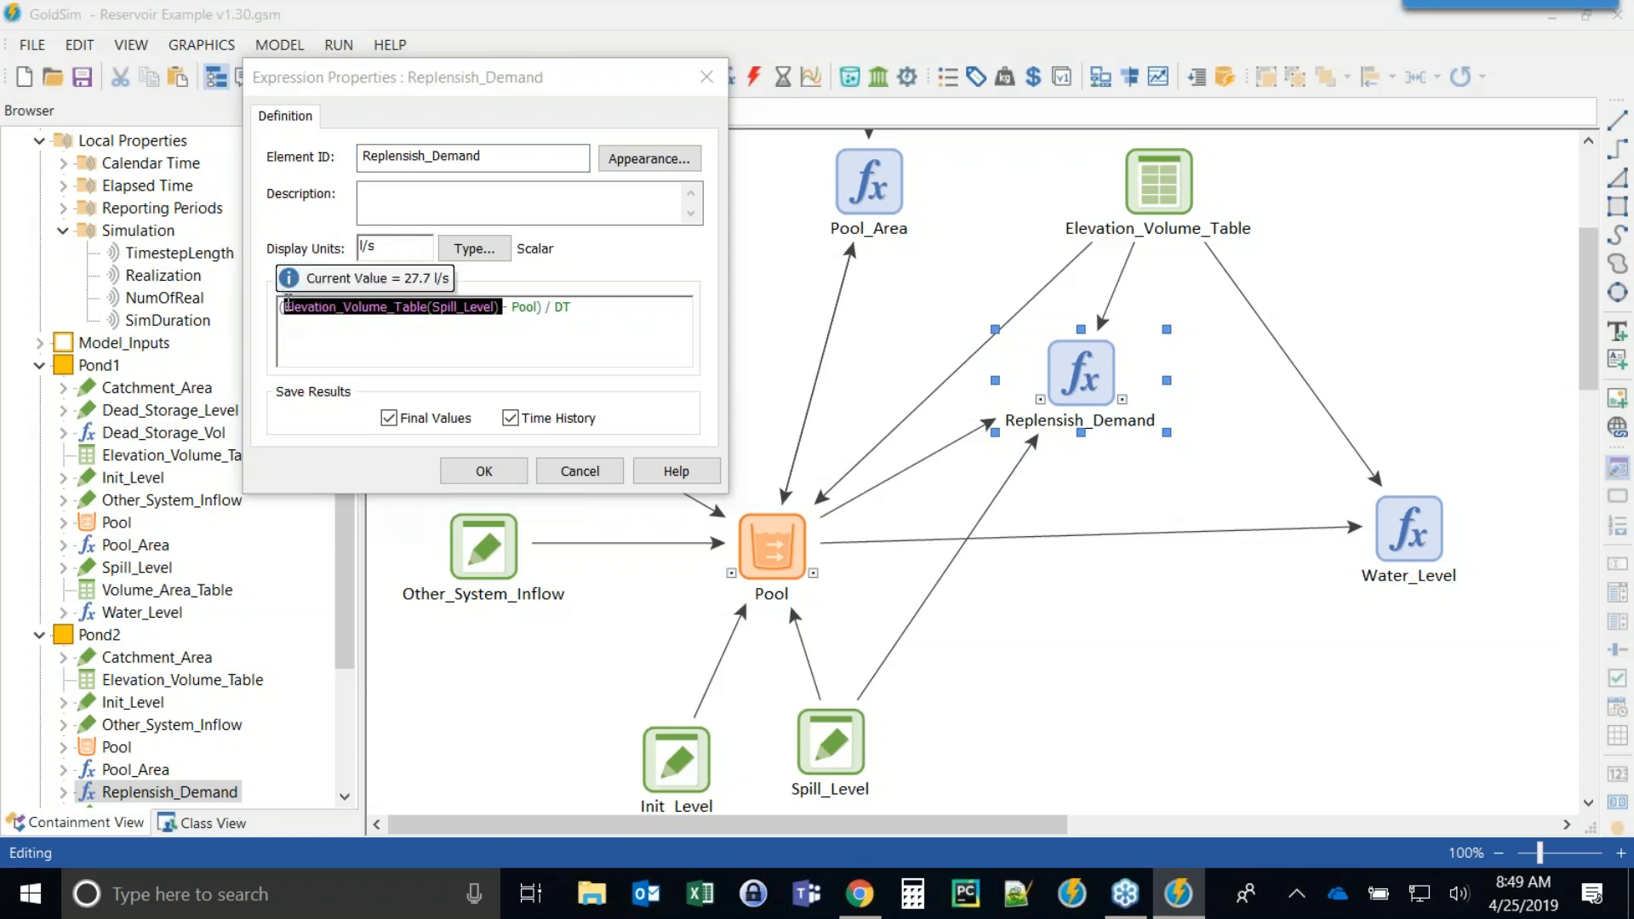
click(523, 304)
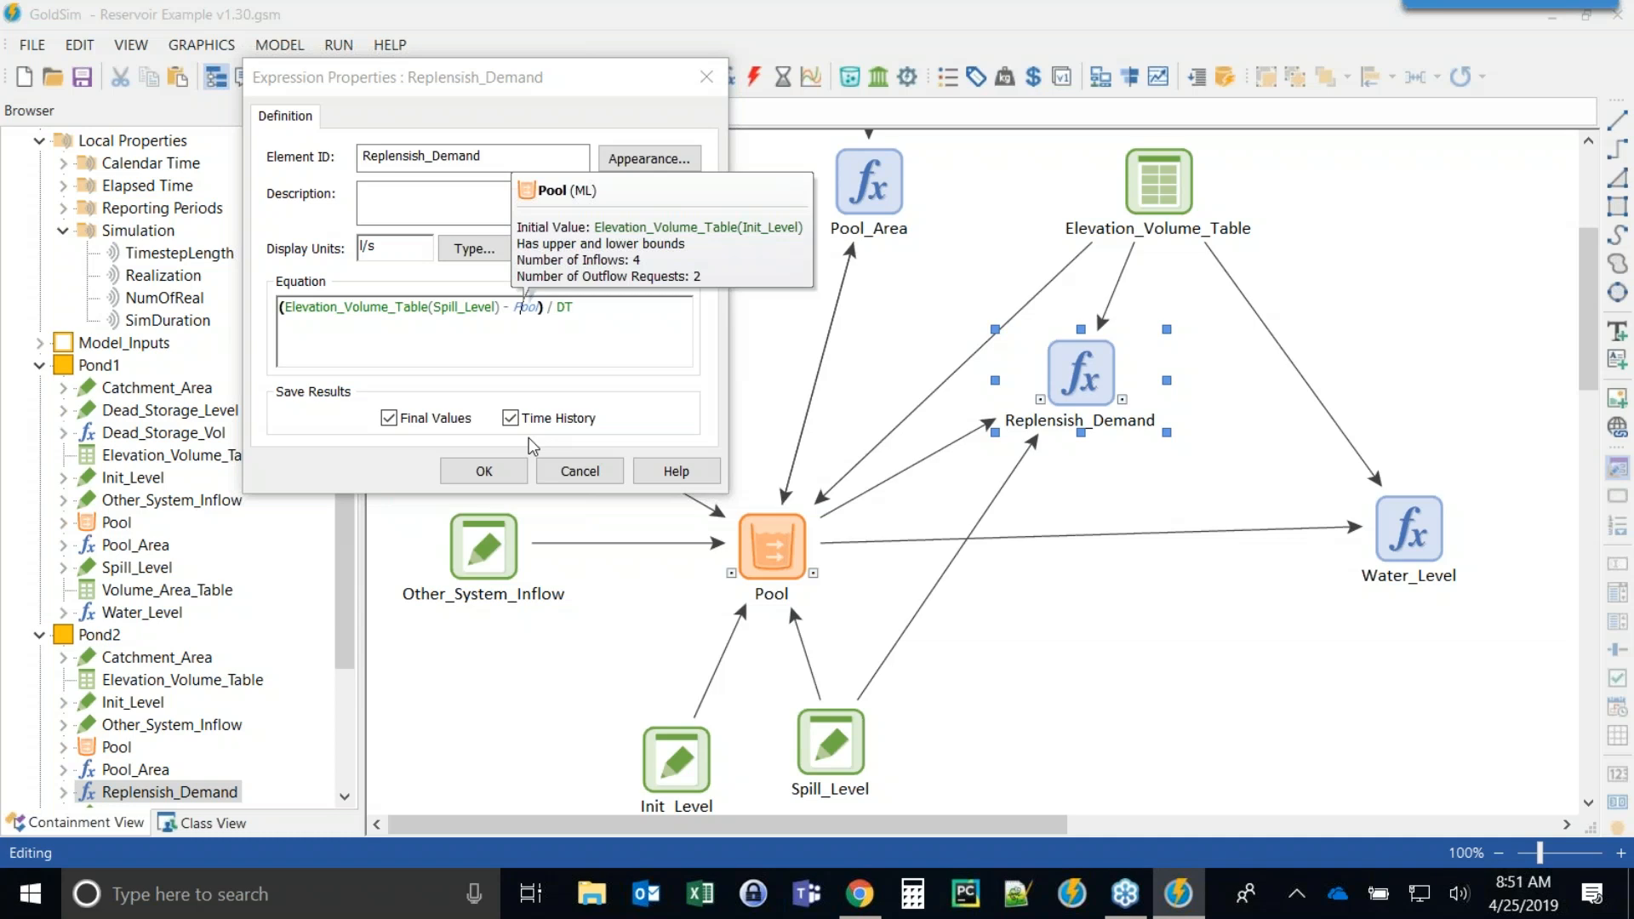
click(476, 471)
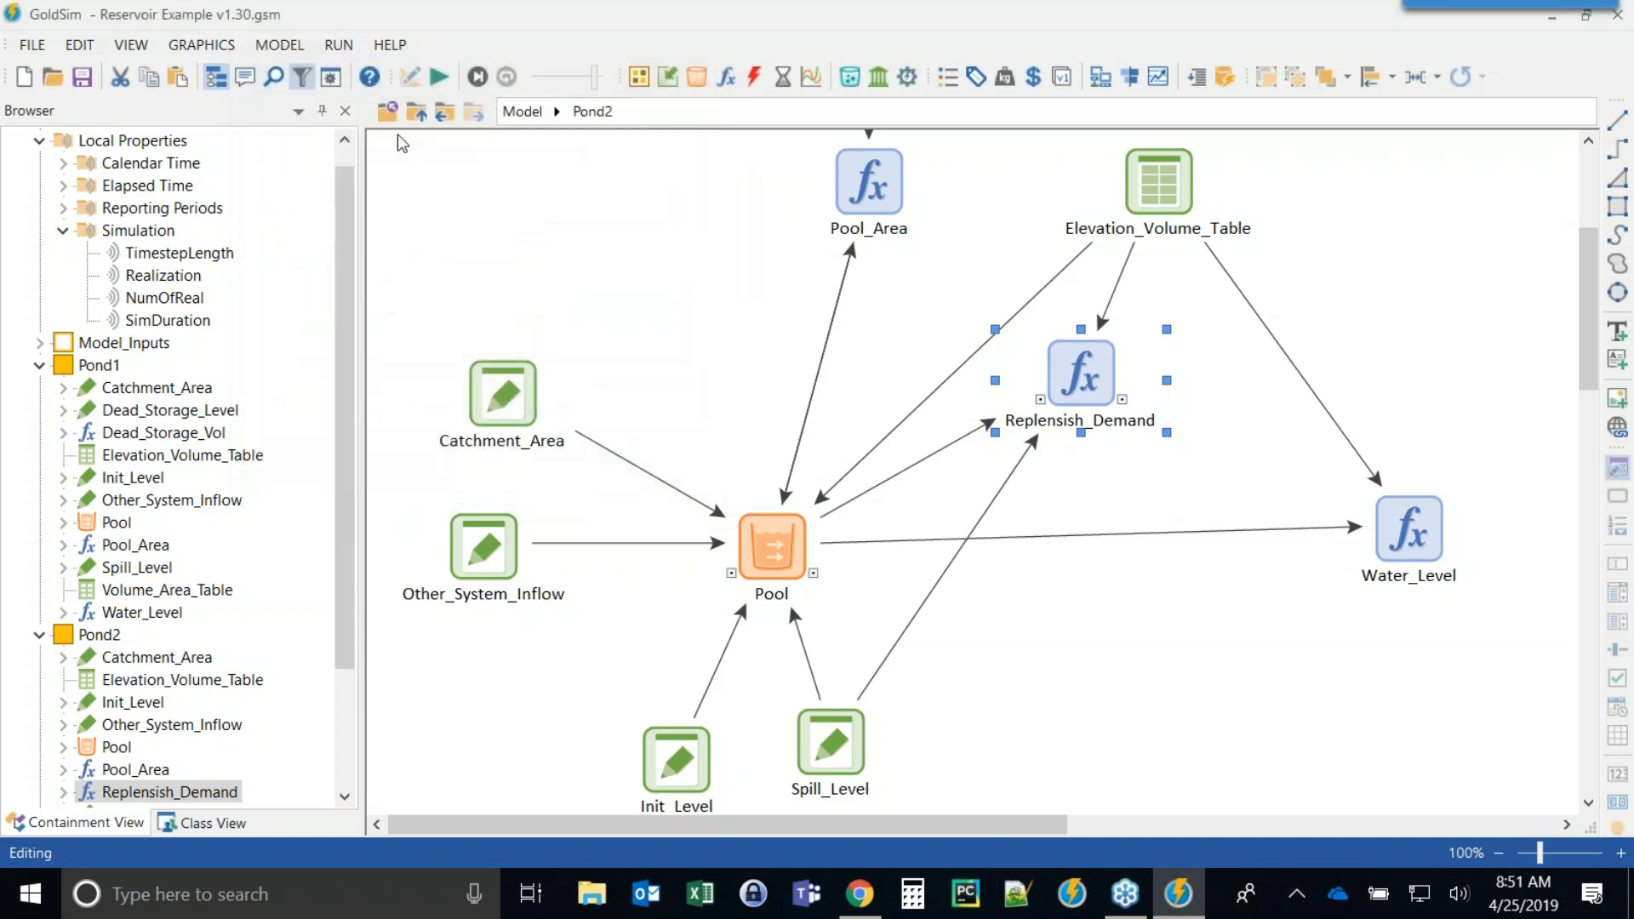
Return to the top model level and curve the link from Pond1 to Pond2 so it separates from the return link.
click(418, 113)
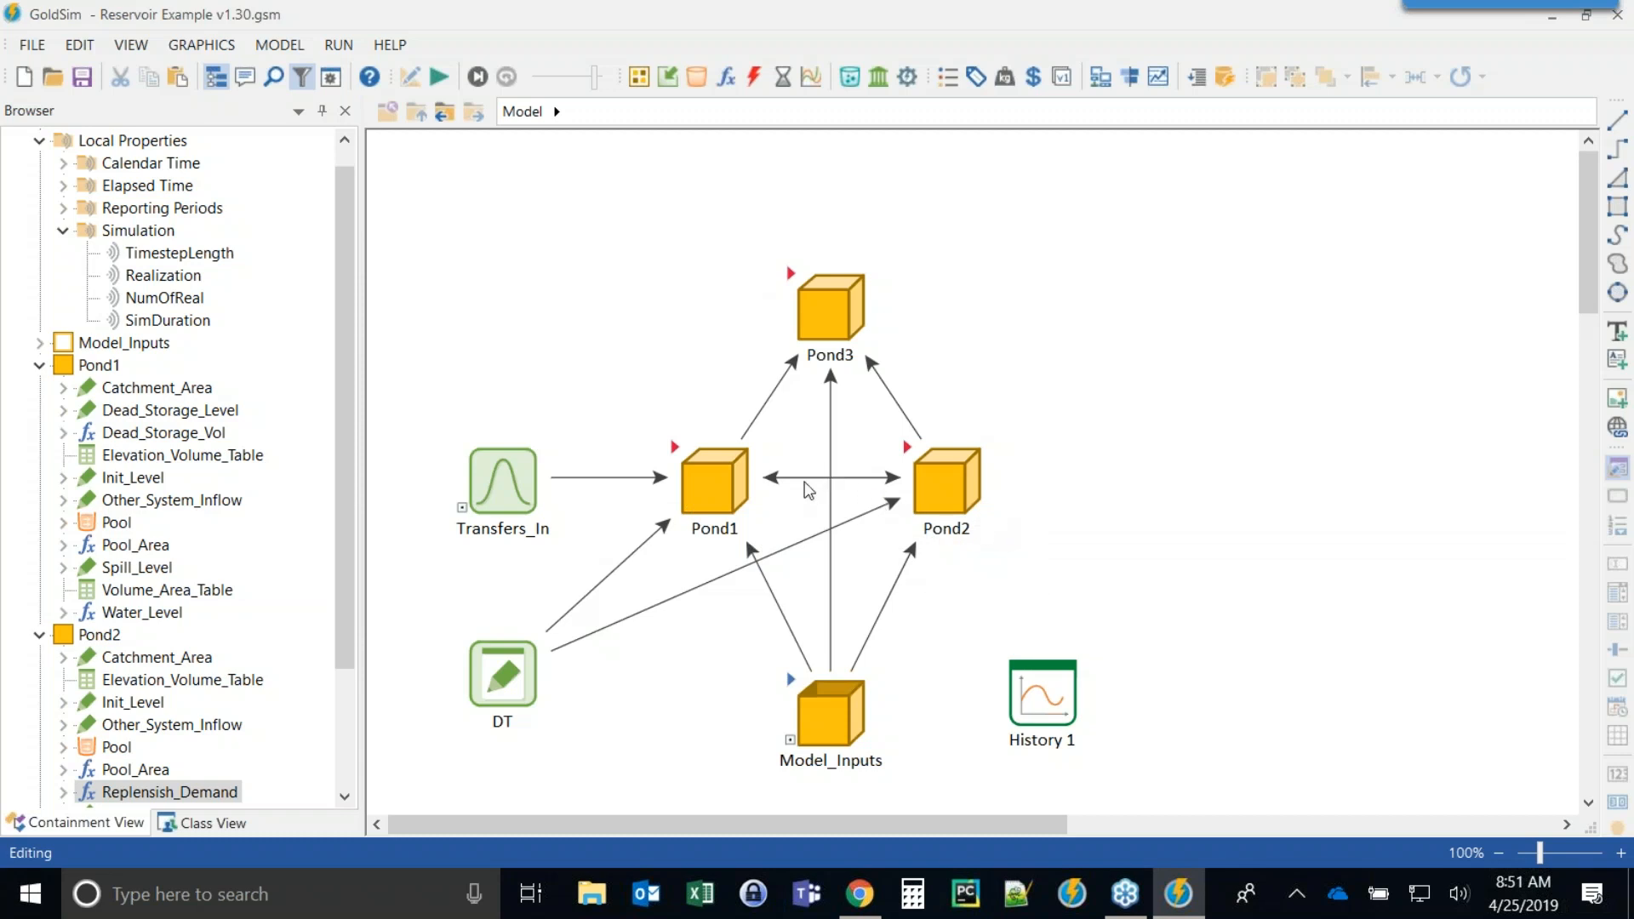
double_click(816, 480)
click(949, 697)
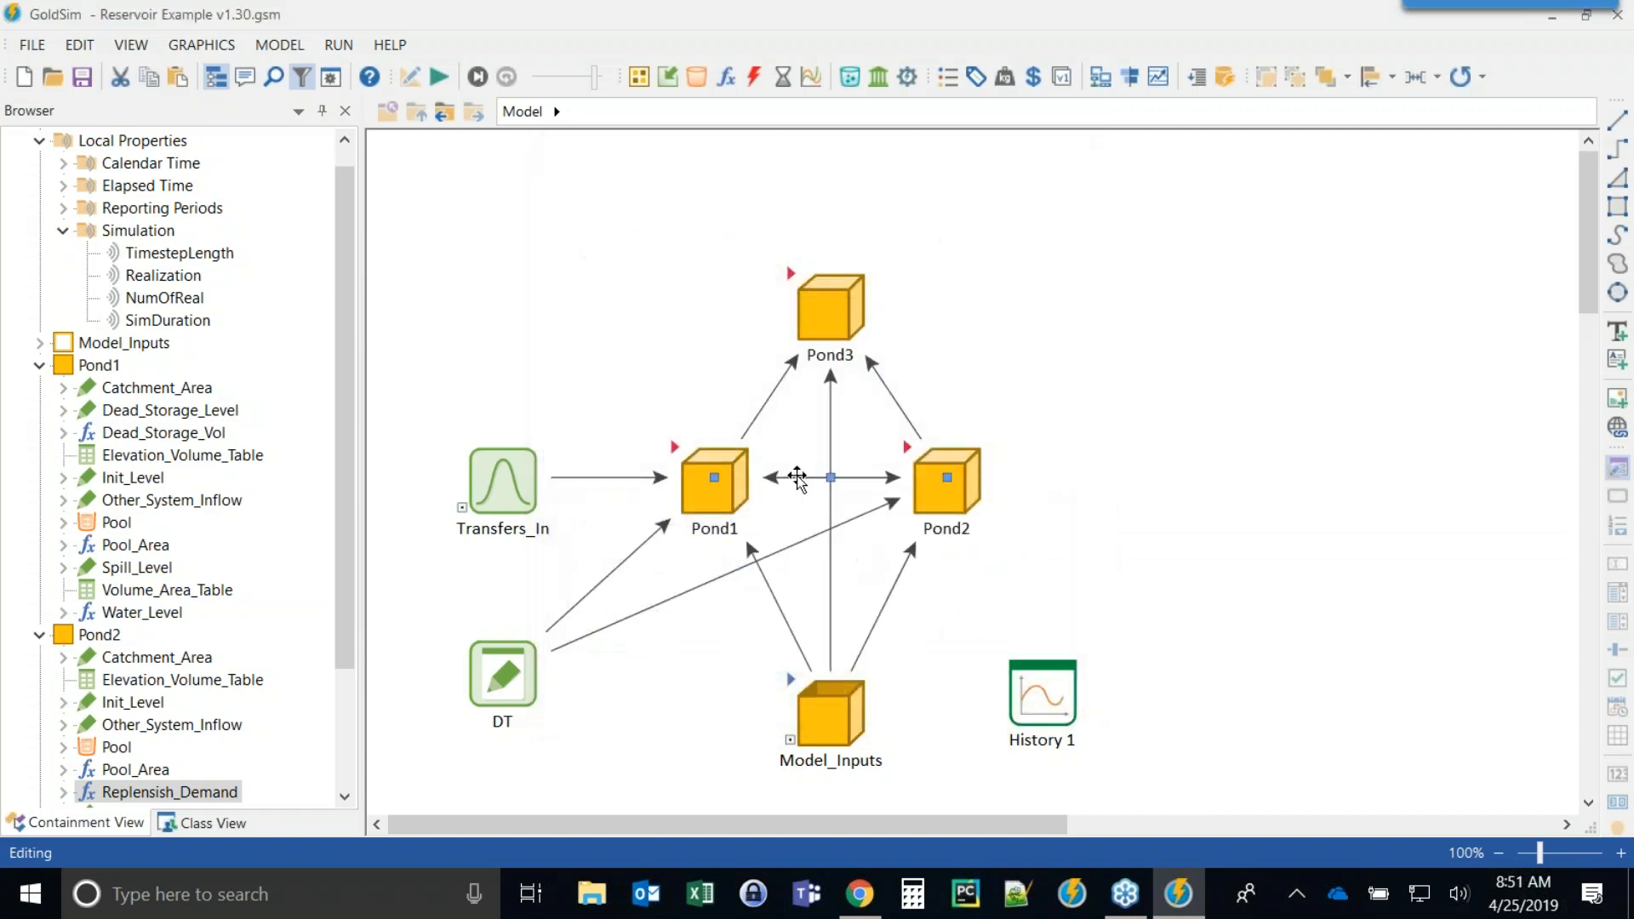
click(824, 443)
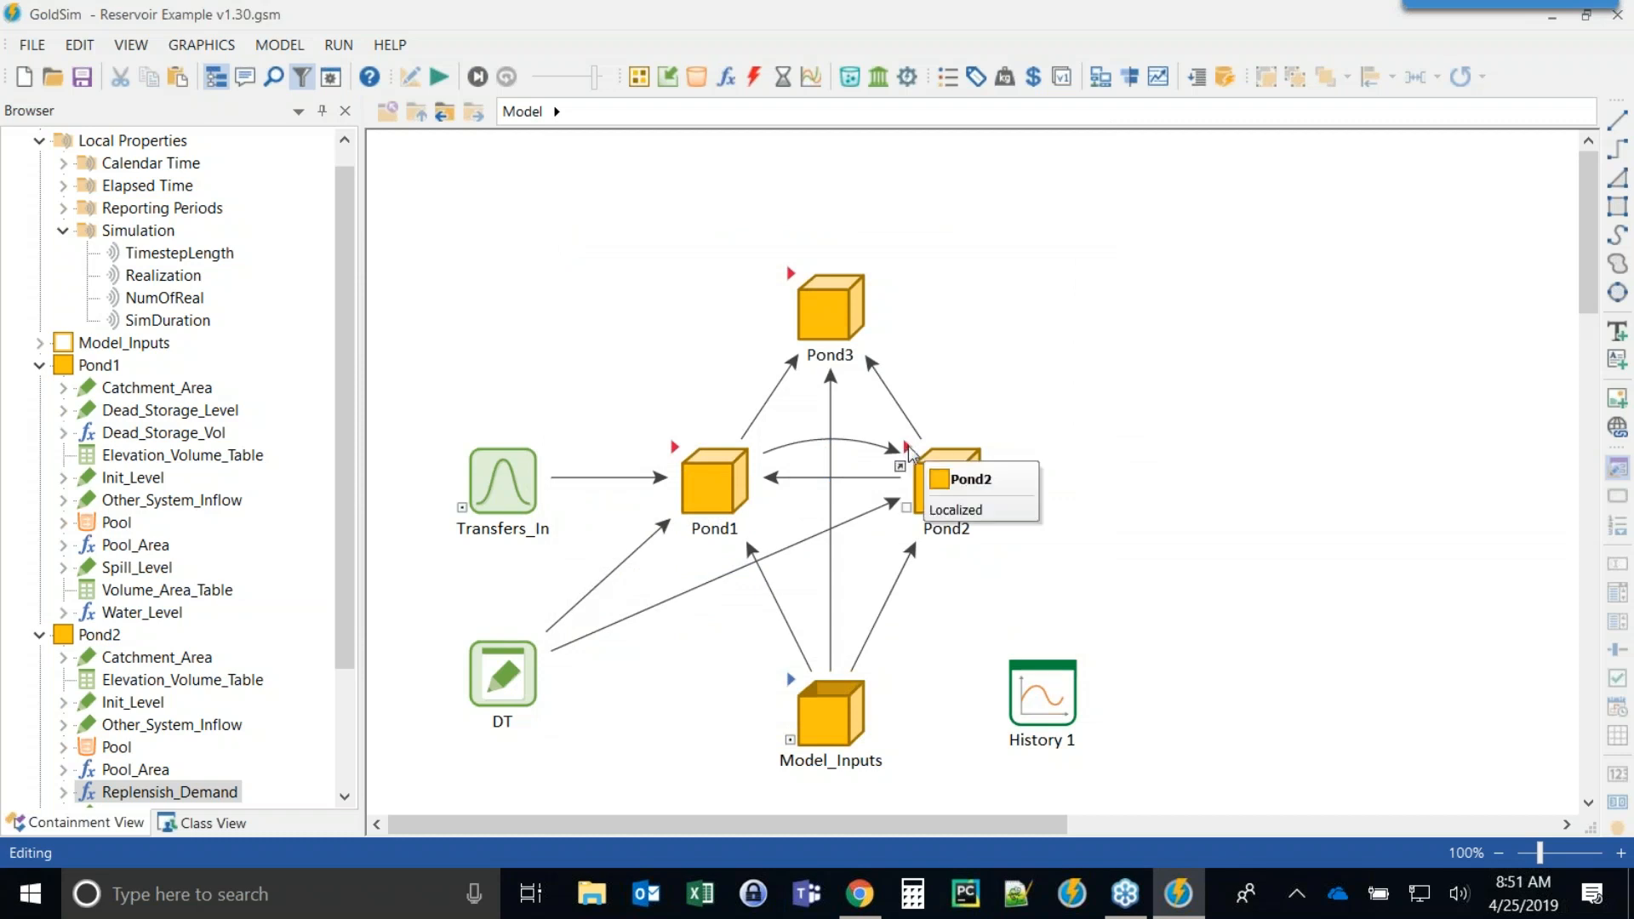
Close the browser showing the Status discharge article and exit GoldSim, saving changes to Reservoir Example v1.30.
click(876, 898)
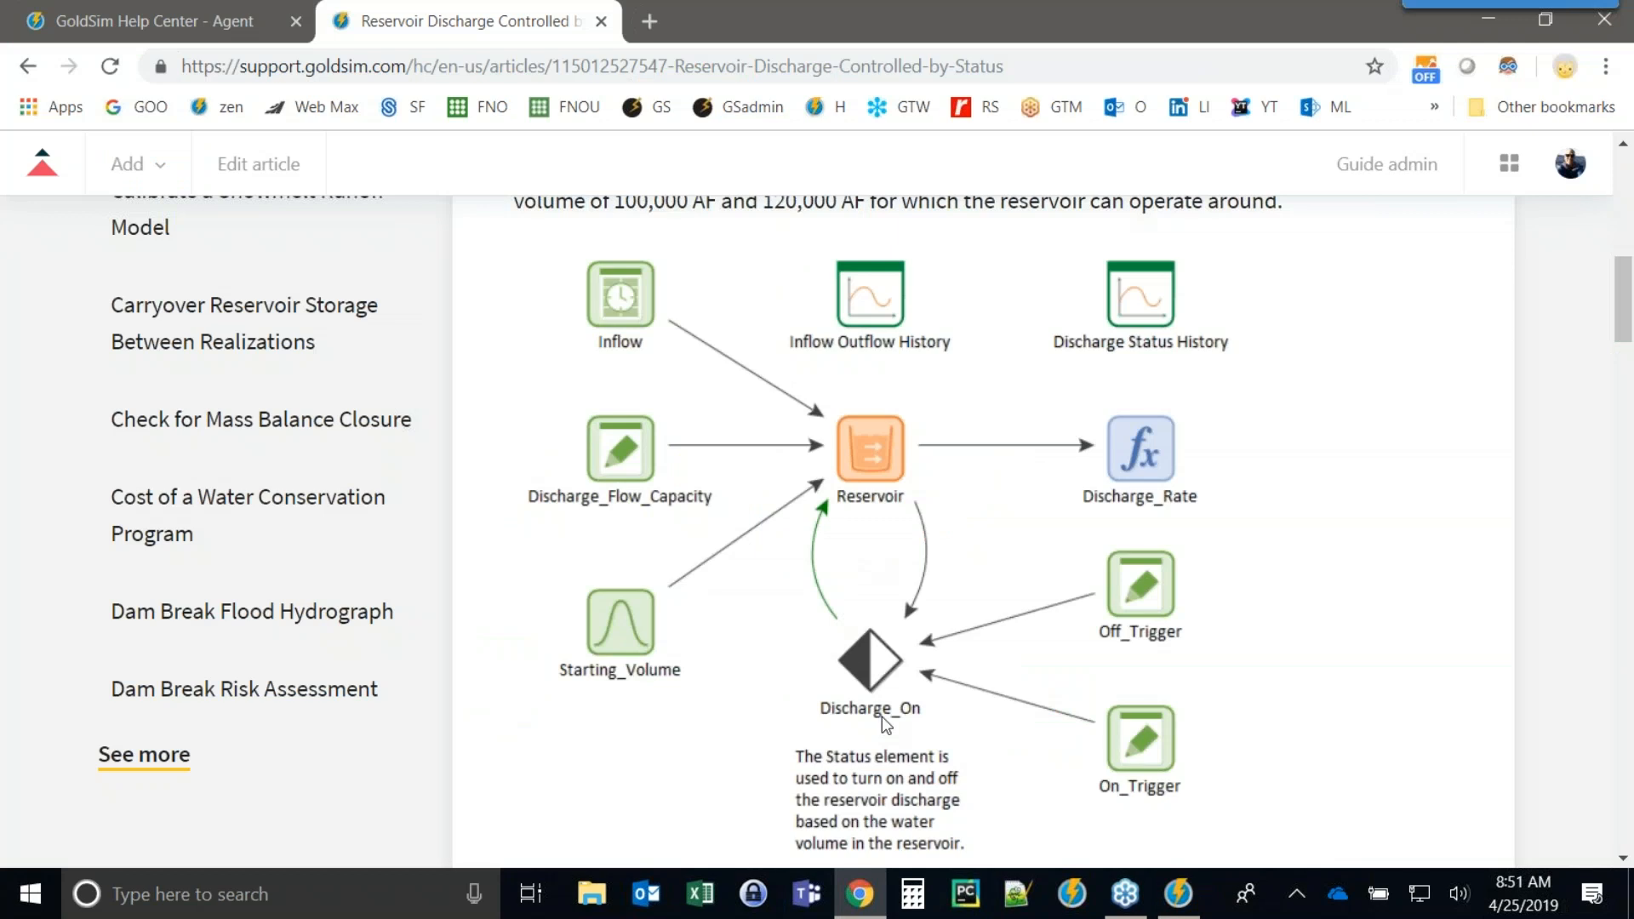
click(1602, 21)
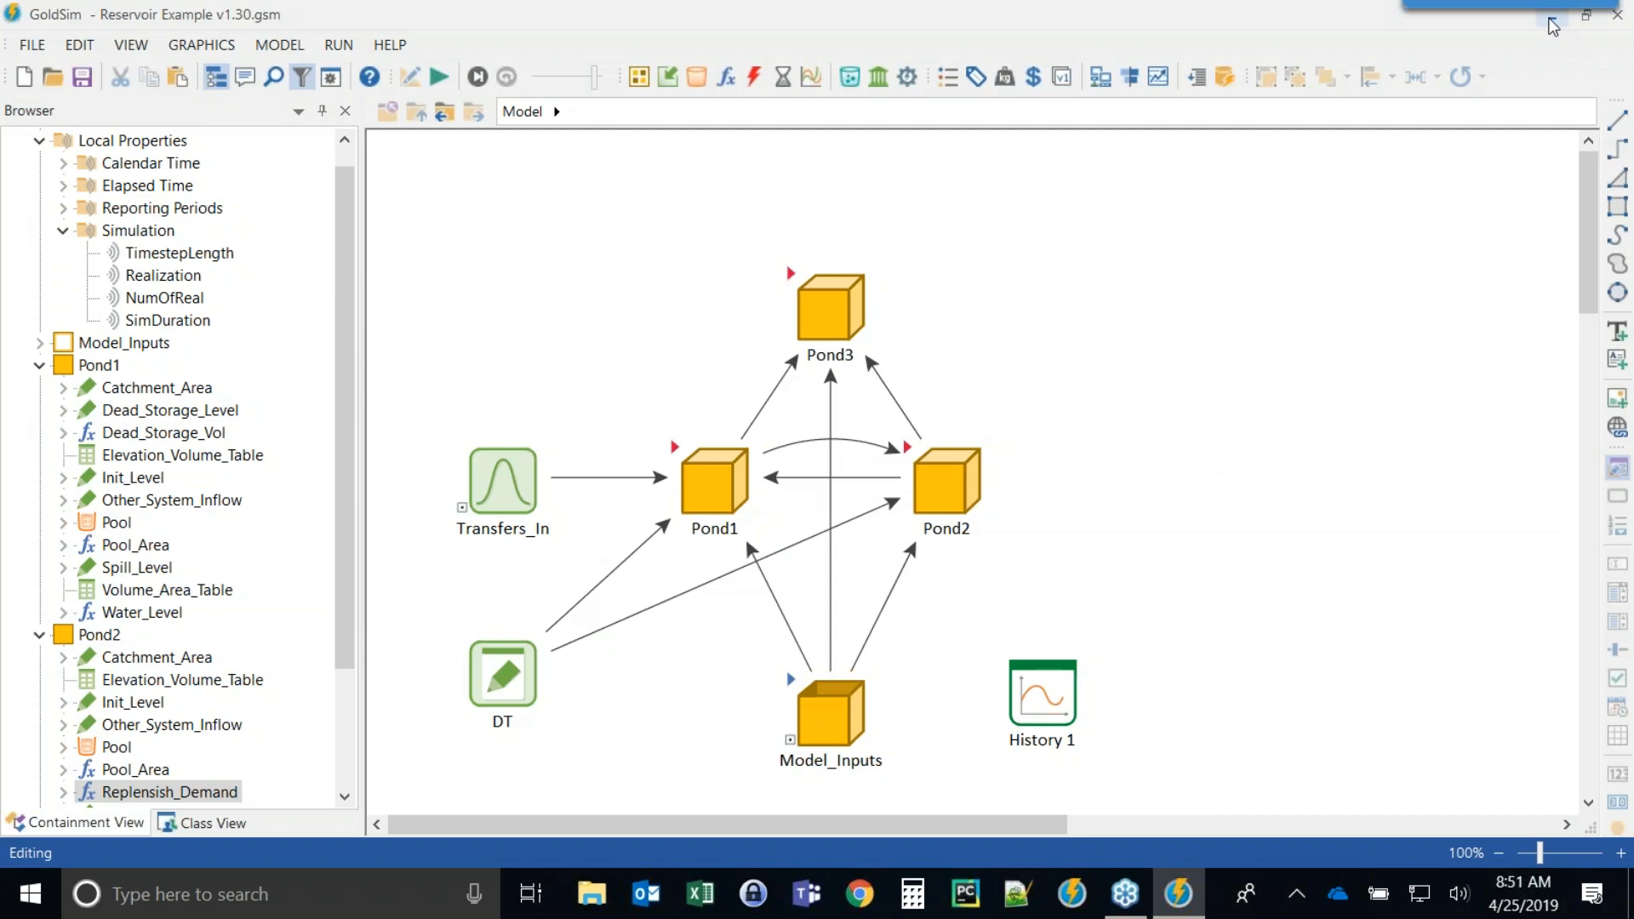
click(1617, 14)
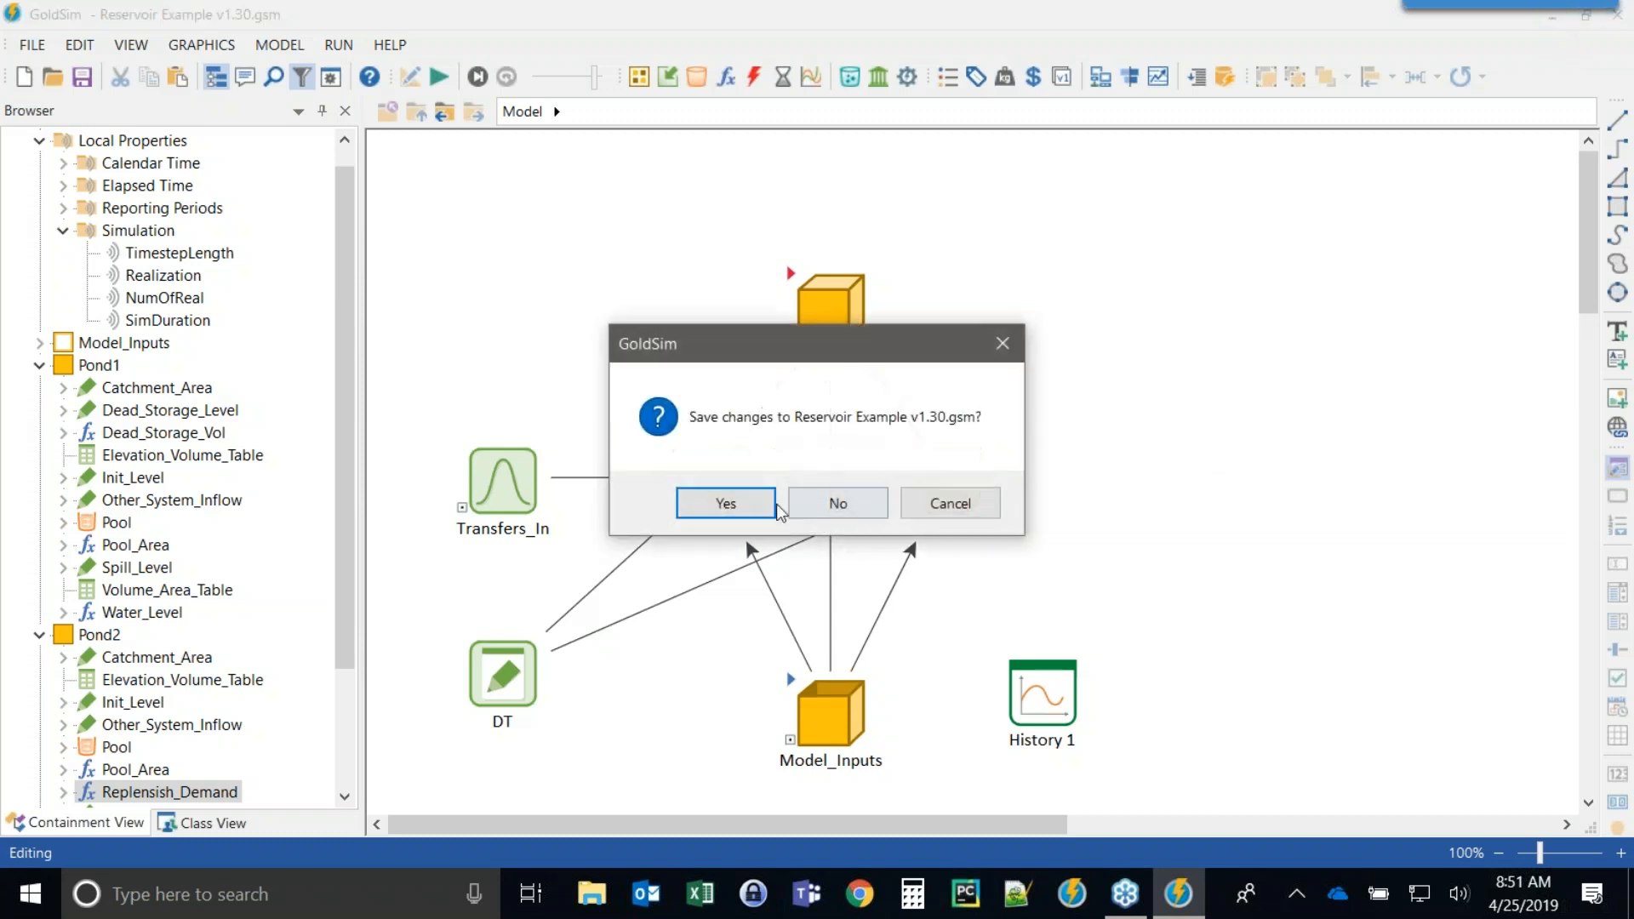
click(737, 507)
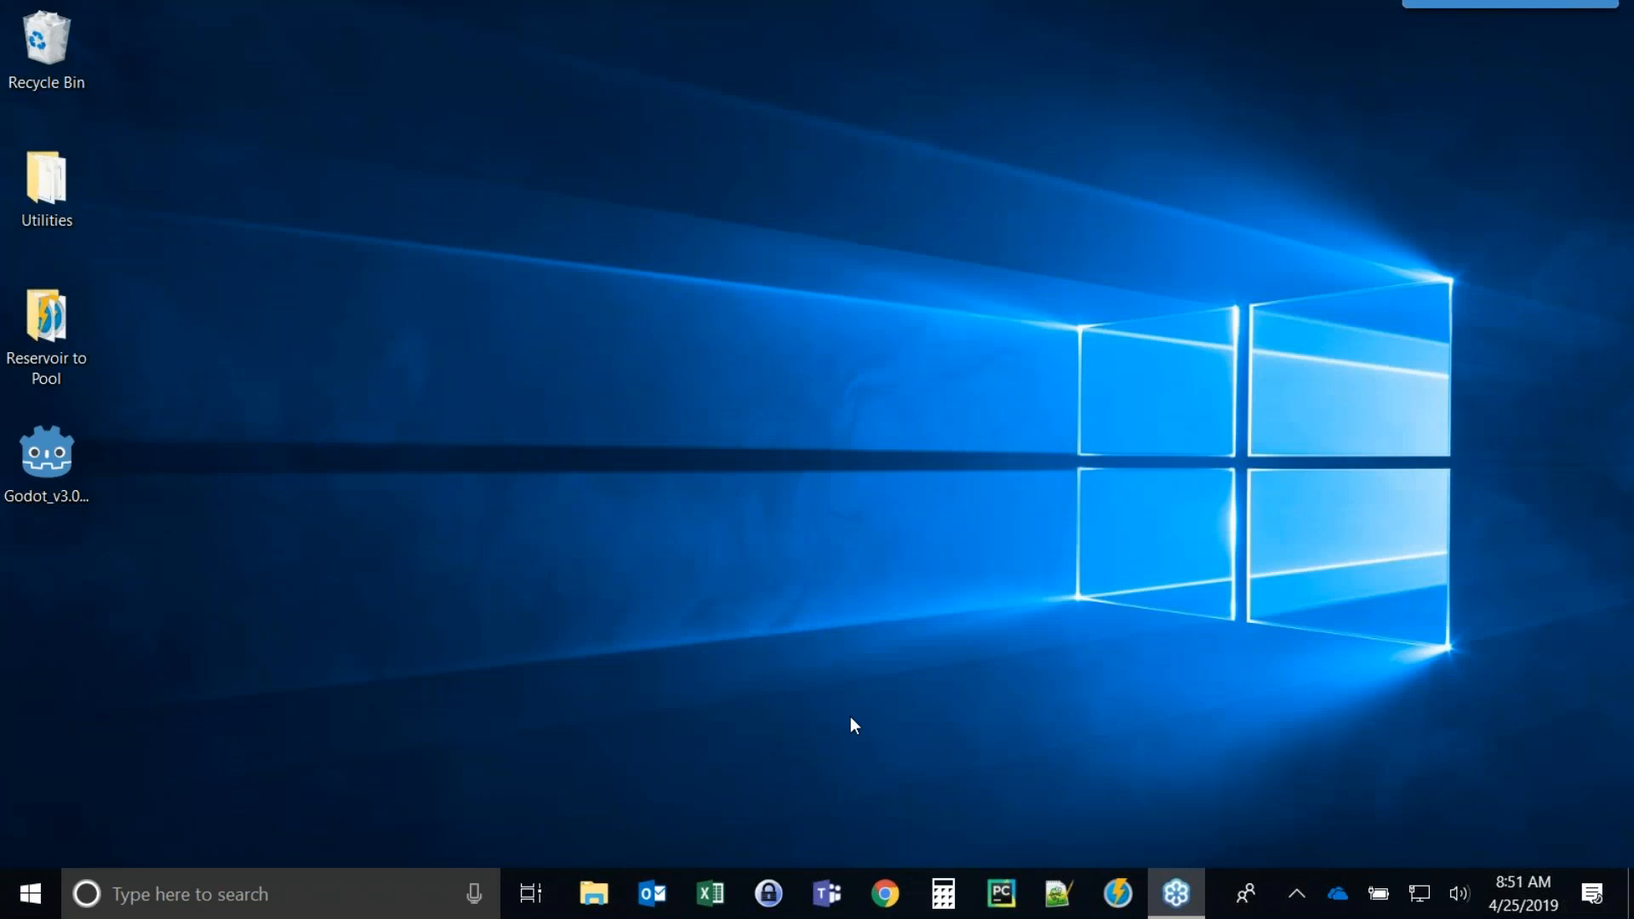
Launch GoldSim and open Pond_Flow_Network_Folders.gsm from the Model Library's Applications > Hydrology and Water Management > Flow Systems > Flow Networks > Pond Flow Network folder.
click(1115, 892)
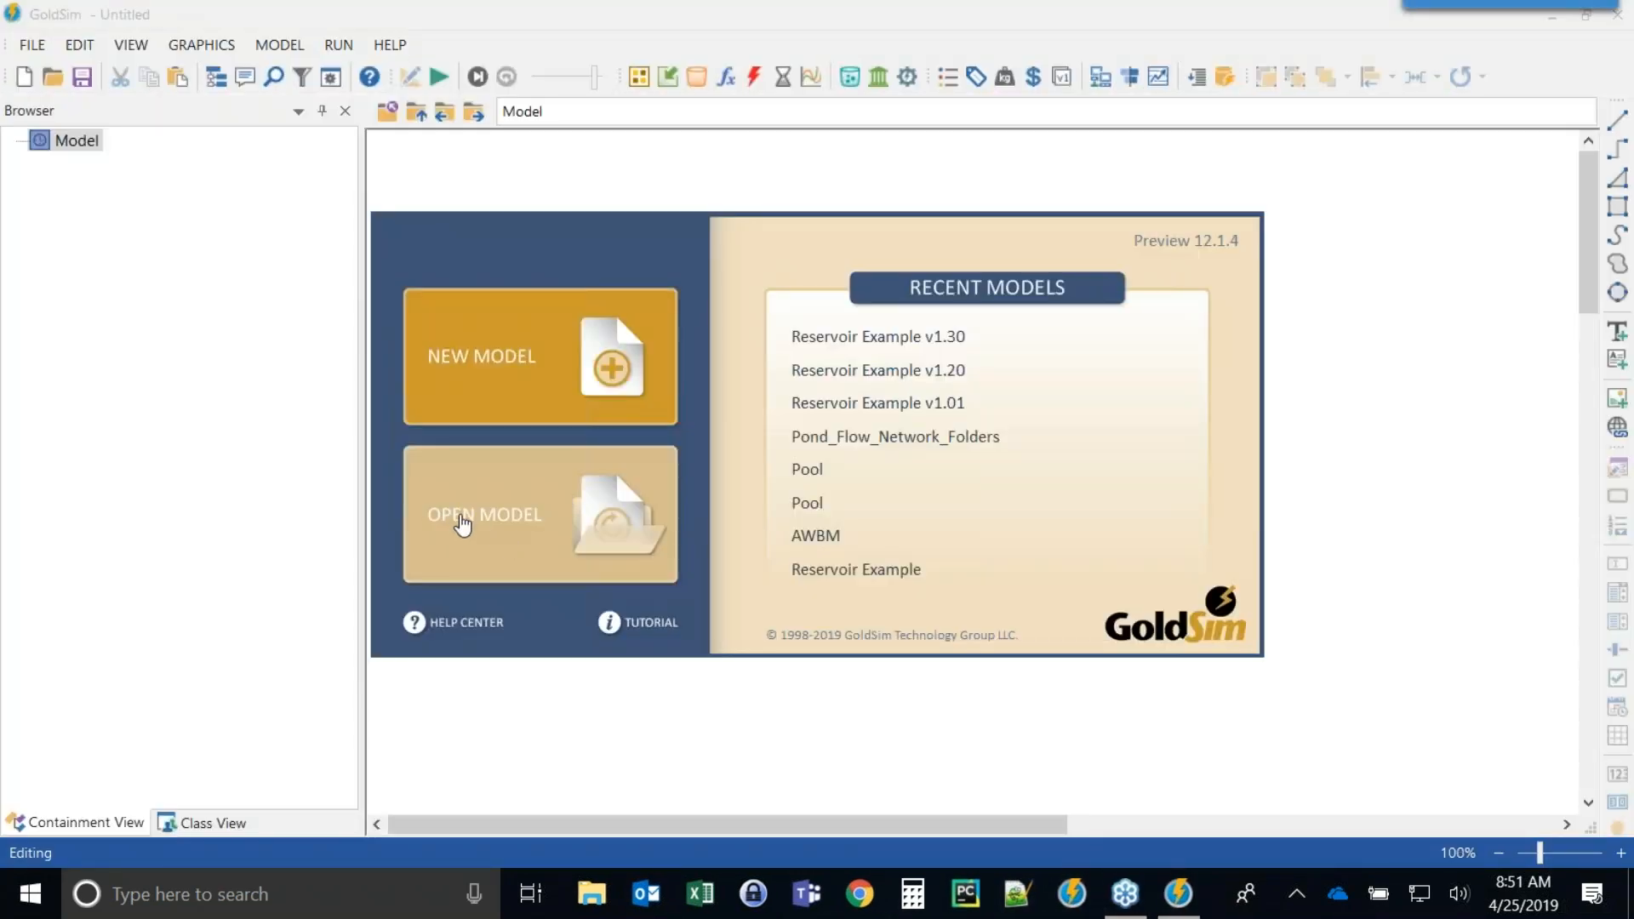
click(464, 521)
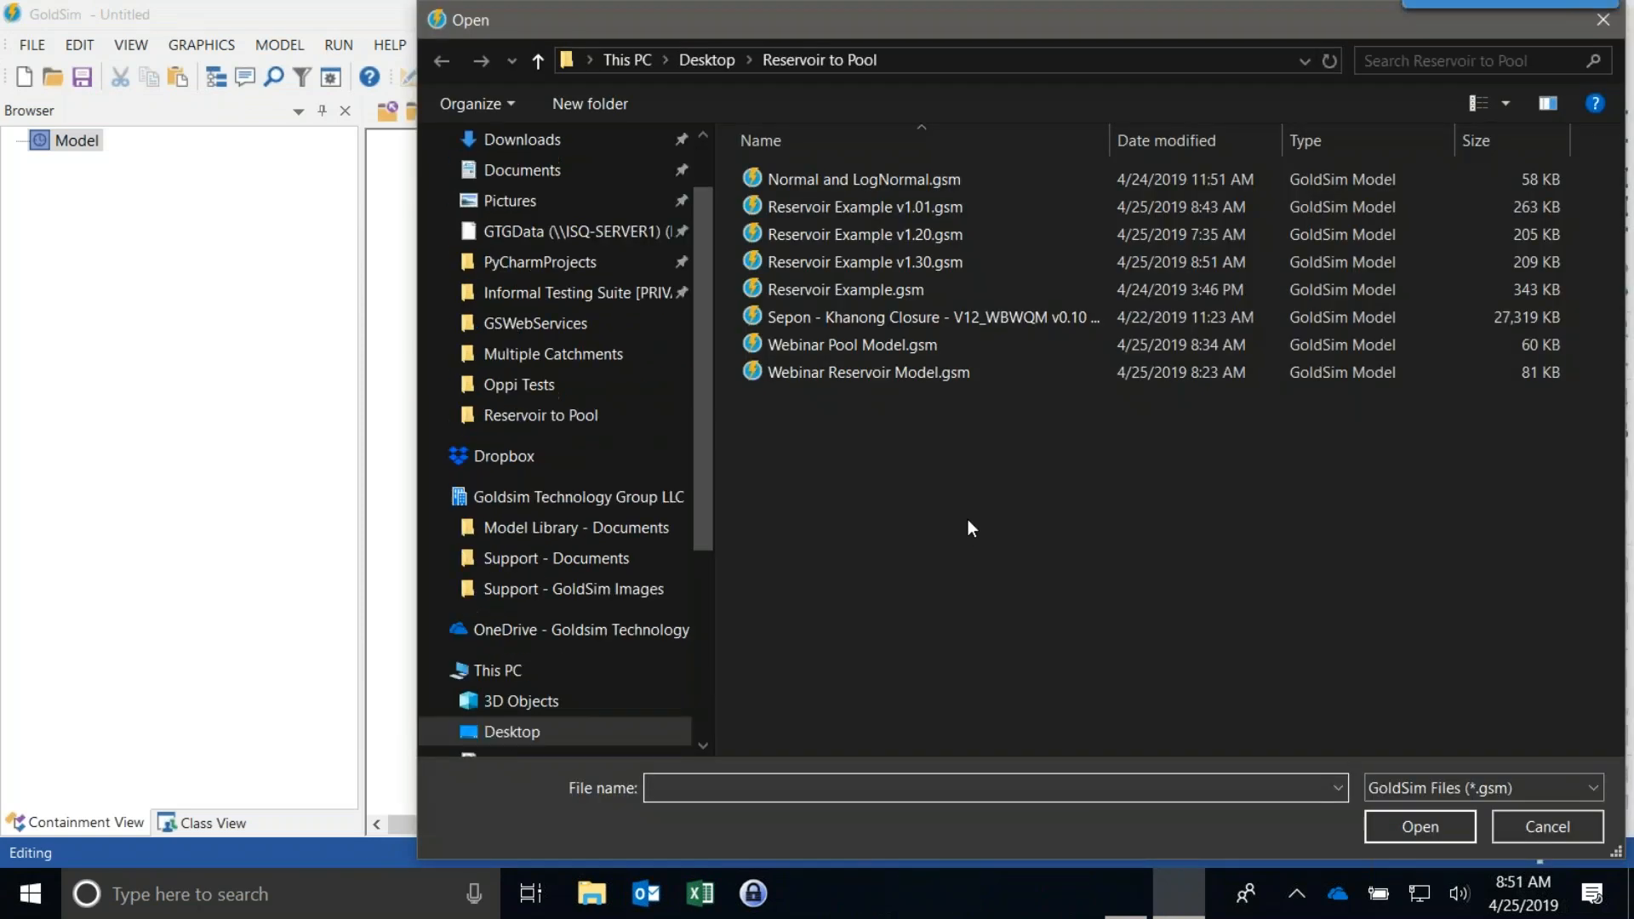
click(536, 529)
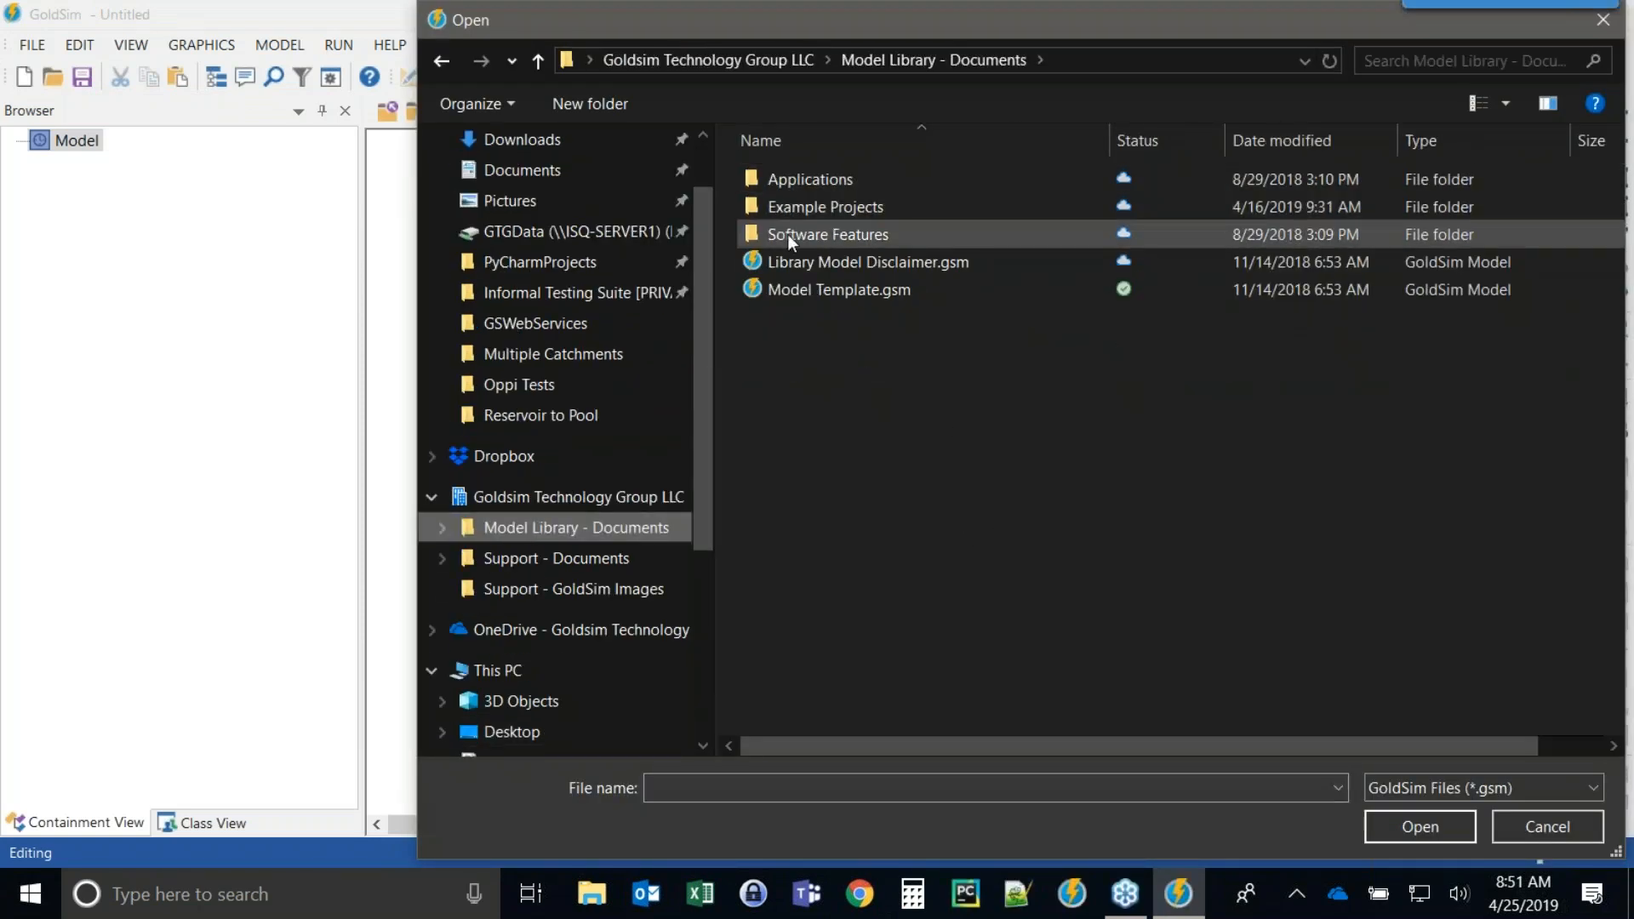
double_click(783, 184)
double_click(802, 329)
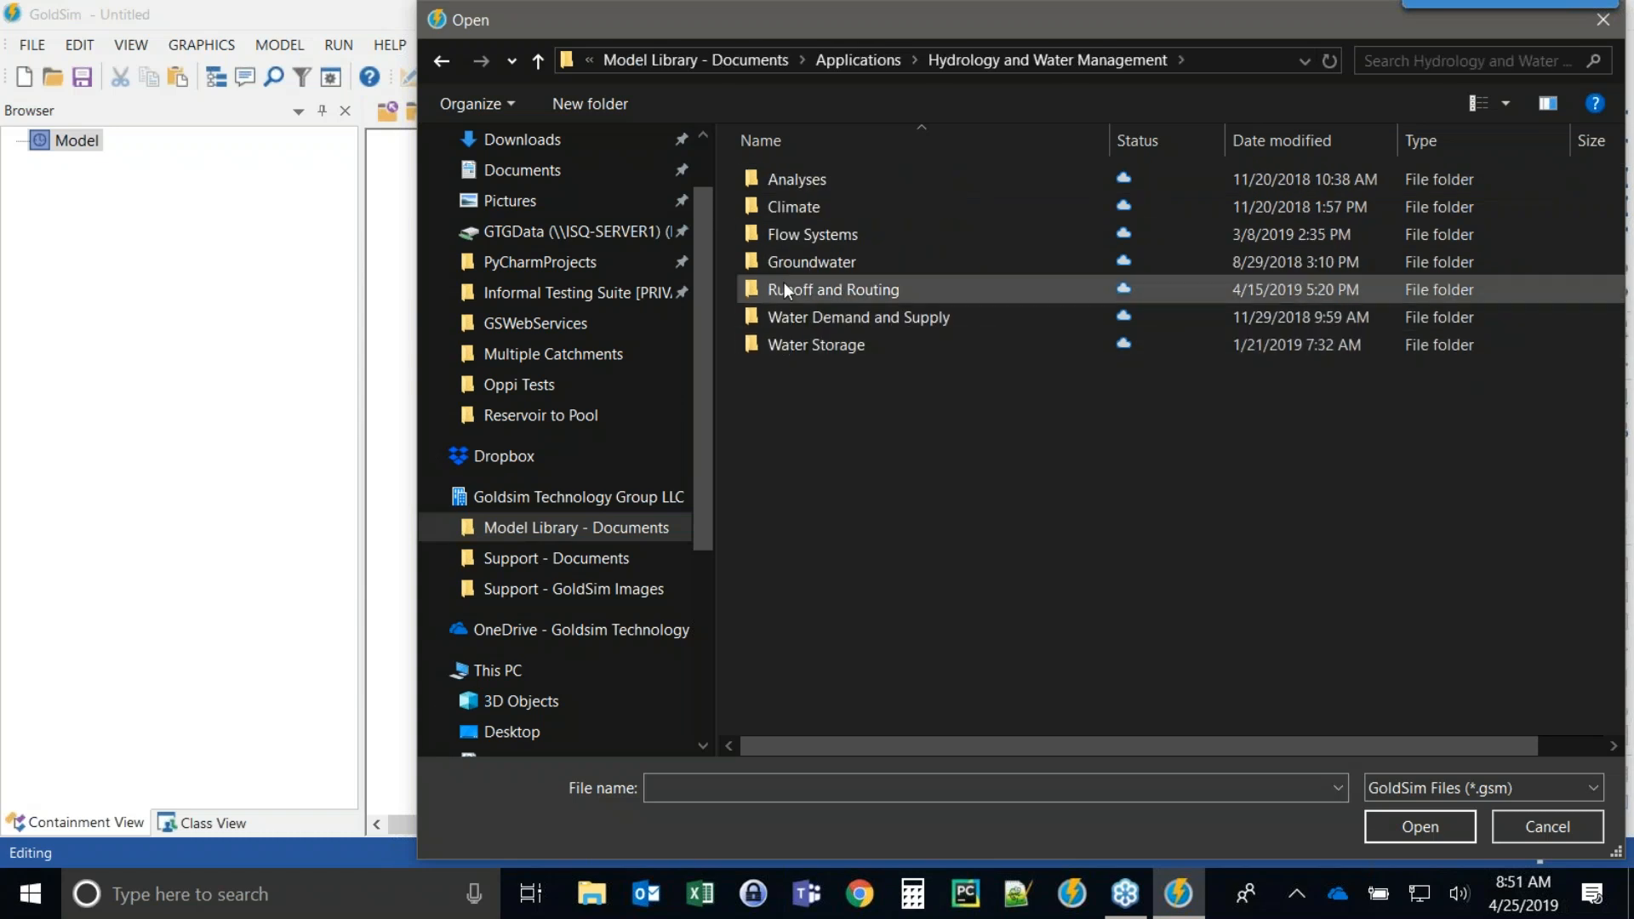
double_click(795, 233)
double_click(789, 183)
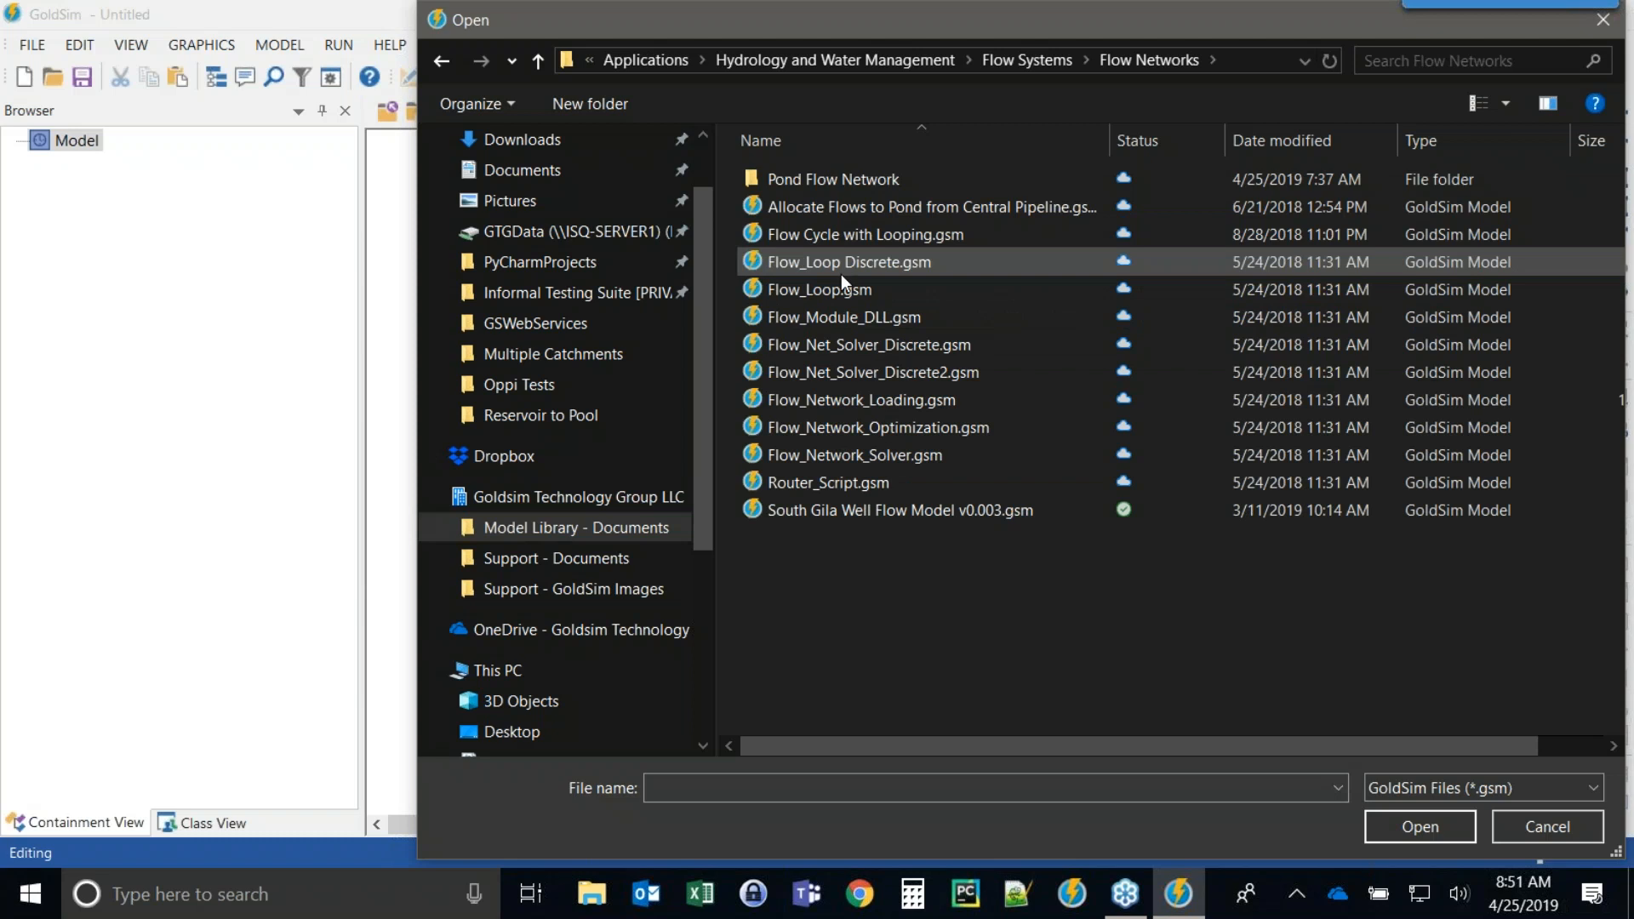
double_click(785, 175)
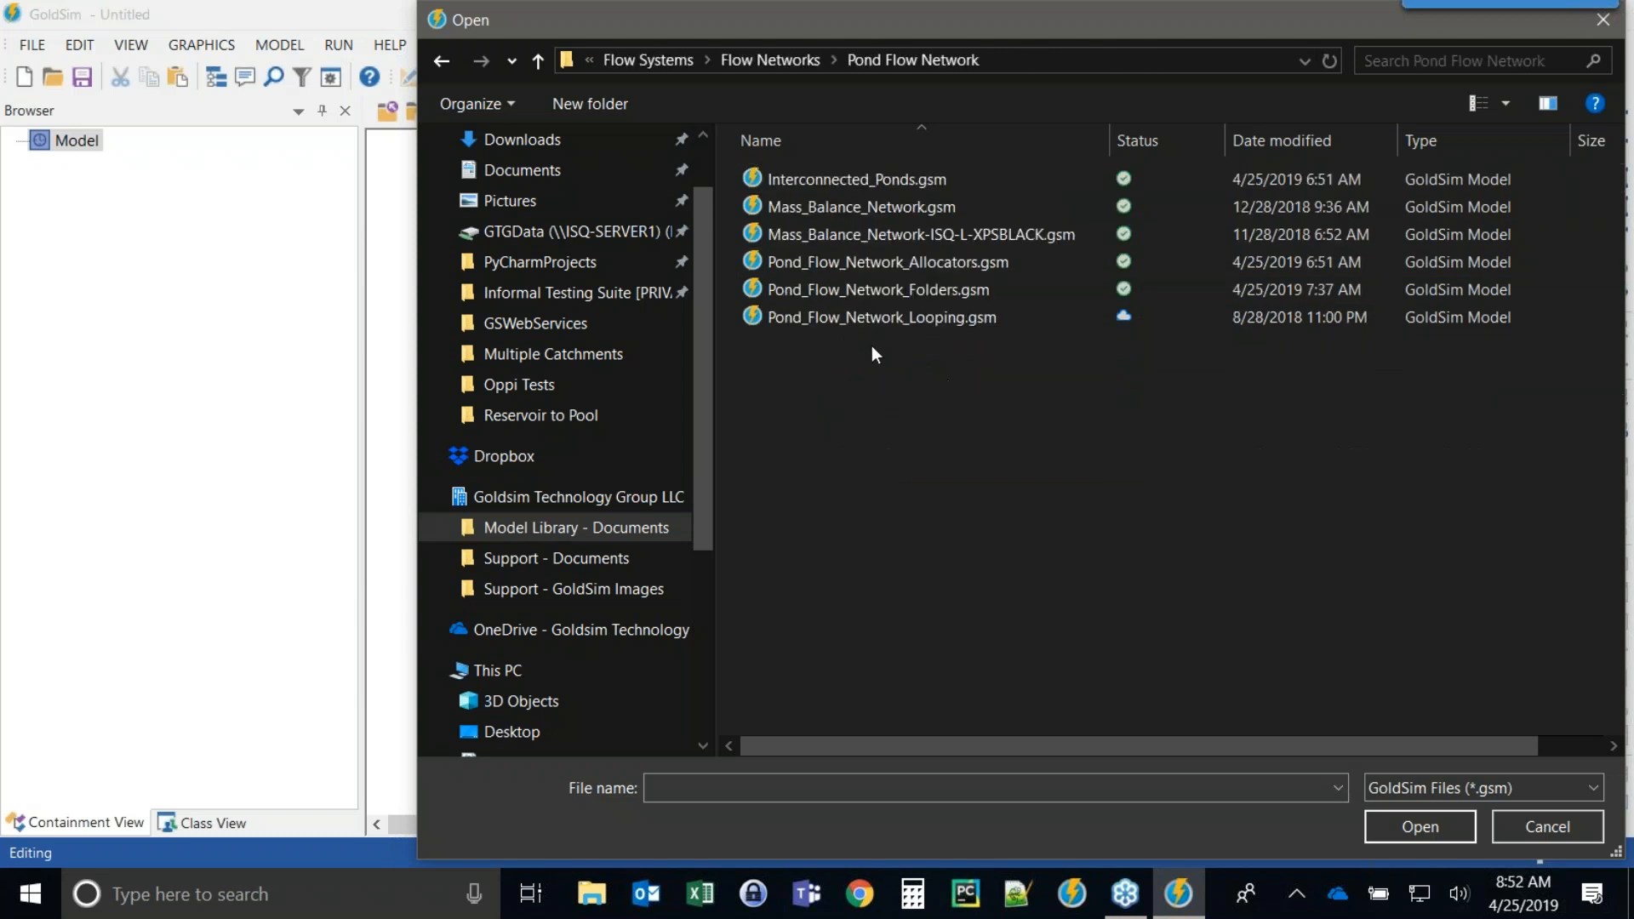
double_click(805, 290)
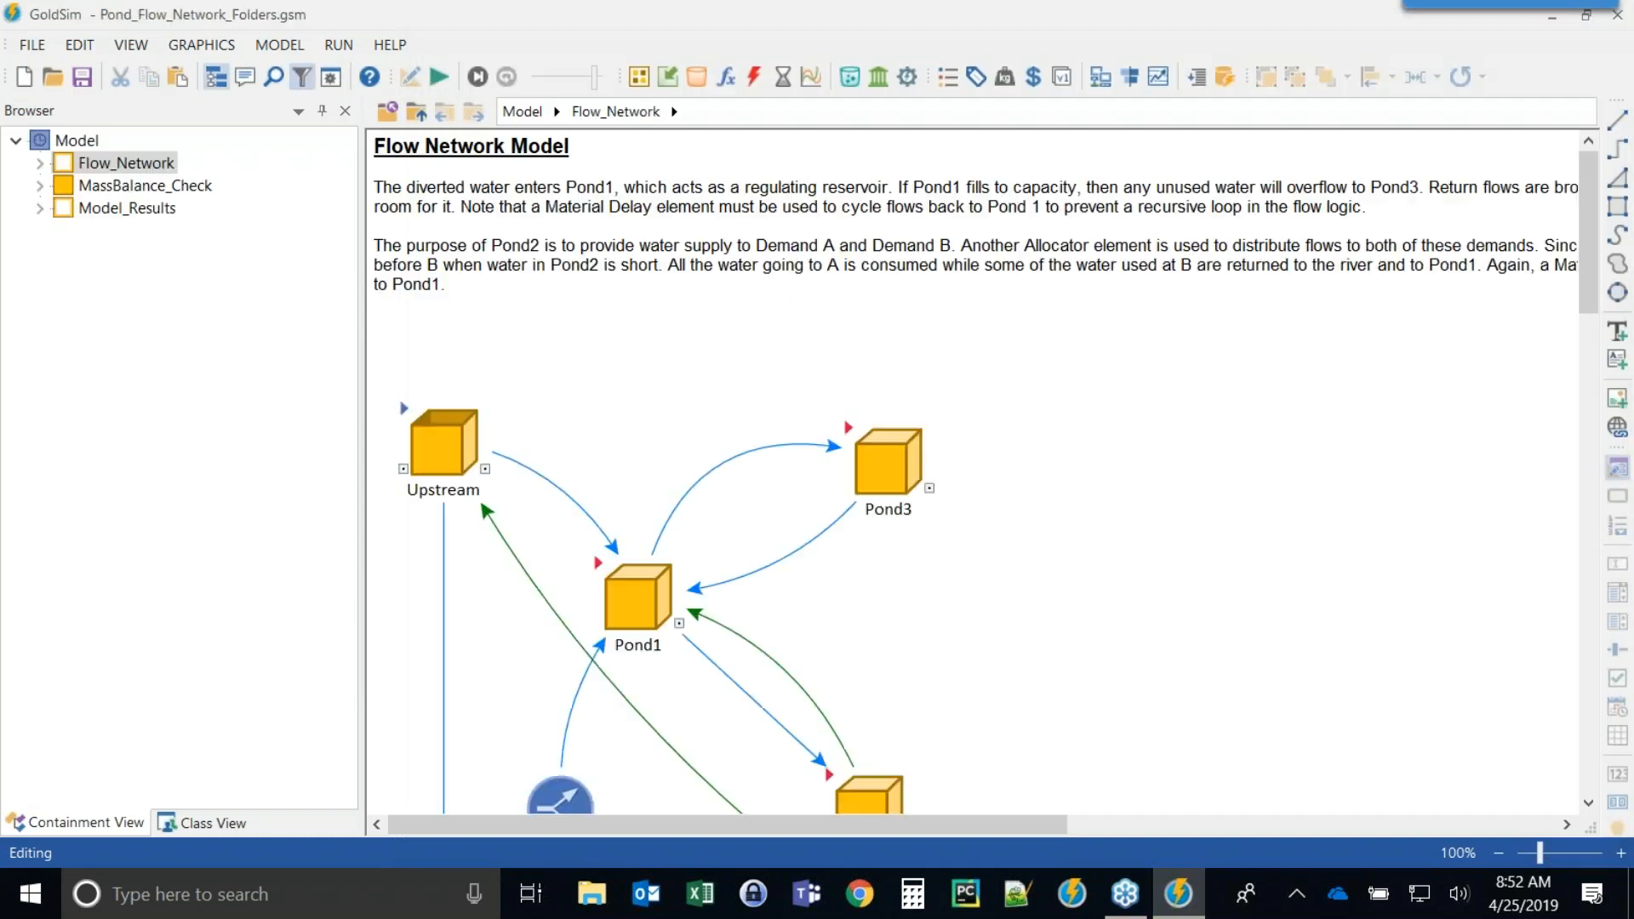
Hide the browser pane, scroll to the flow network diagram, and restore the GoldSim window to a smaller size.
click(223, 85)
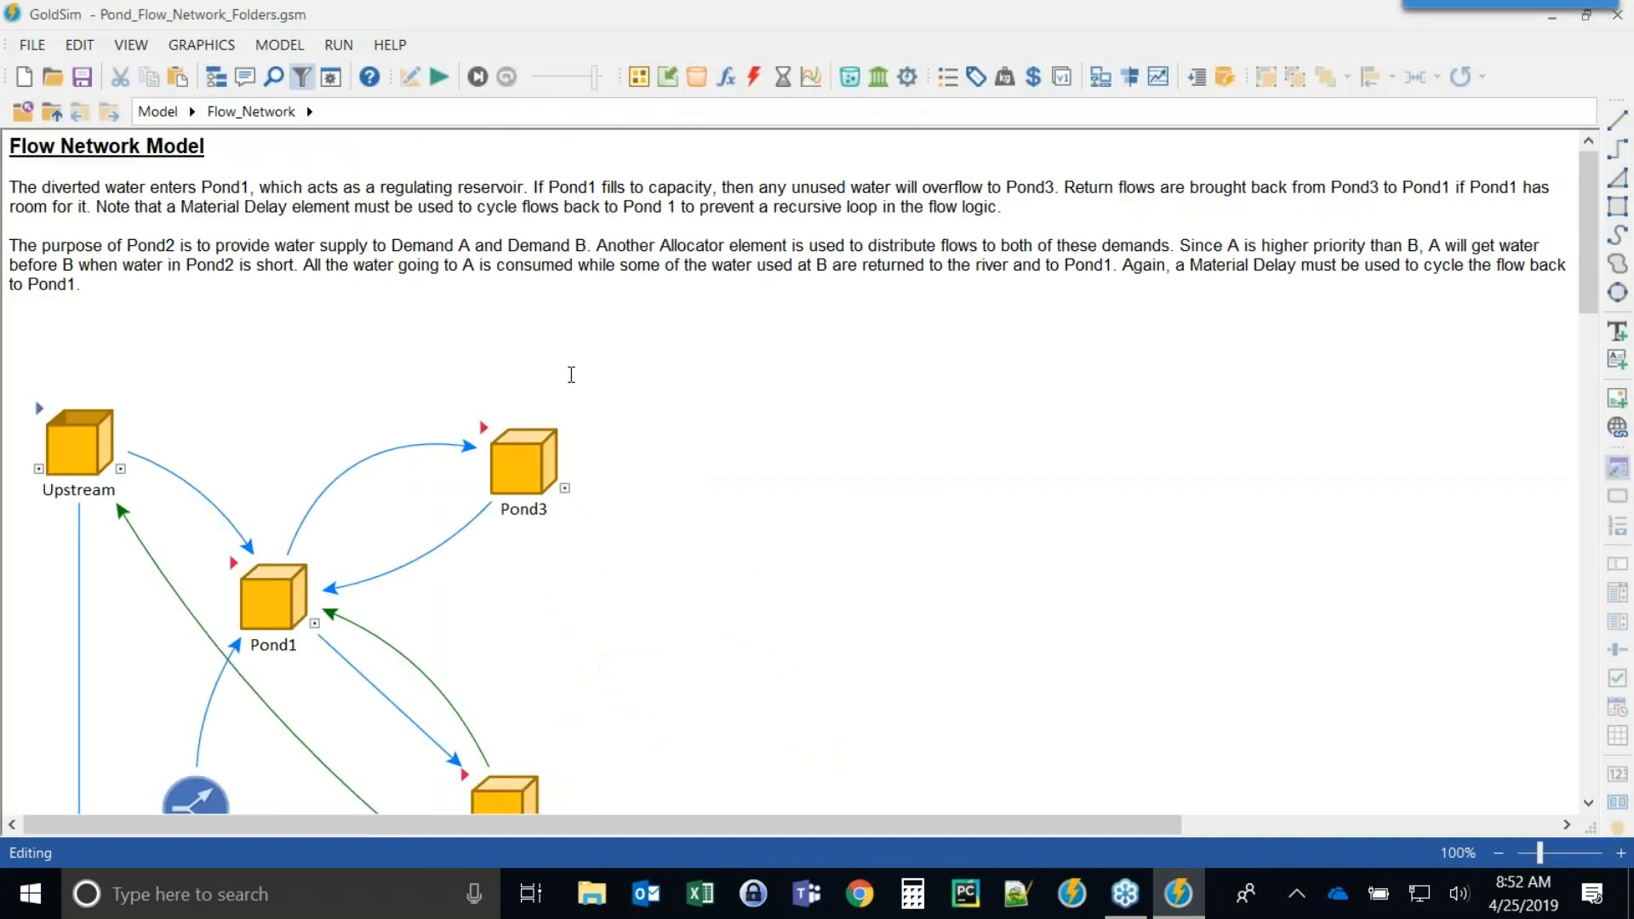
scroll(883, 441, down, 5)
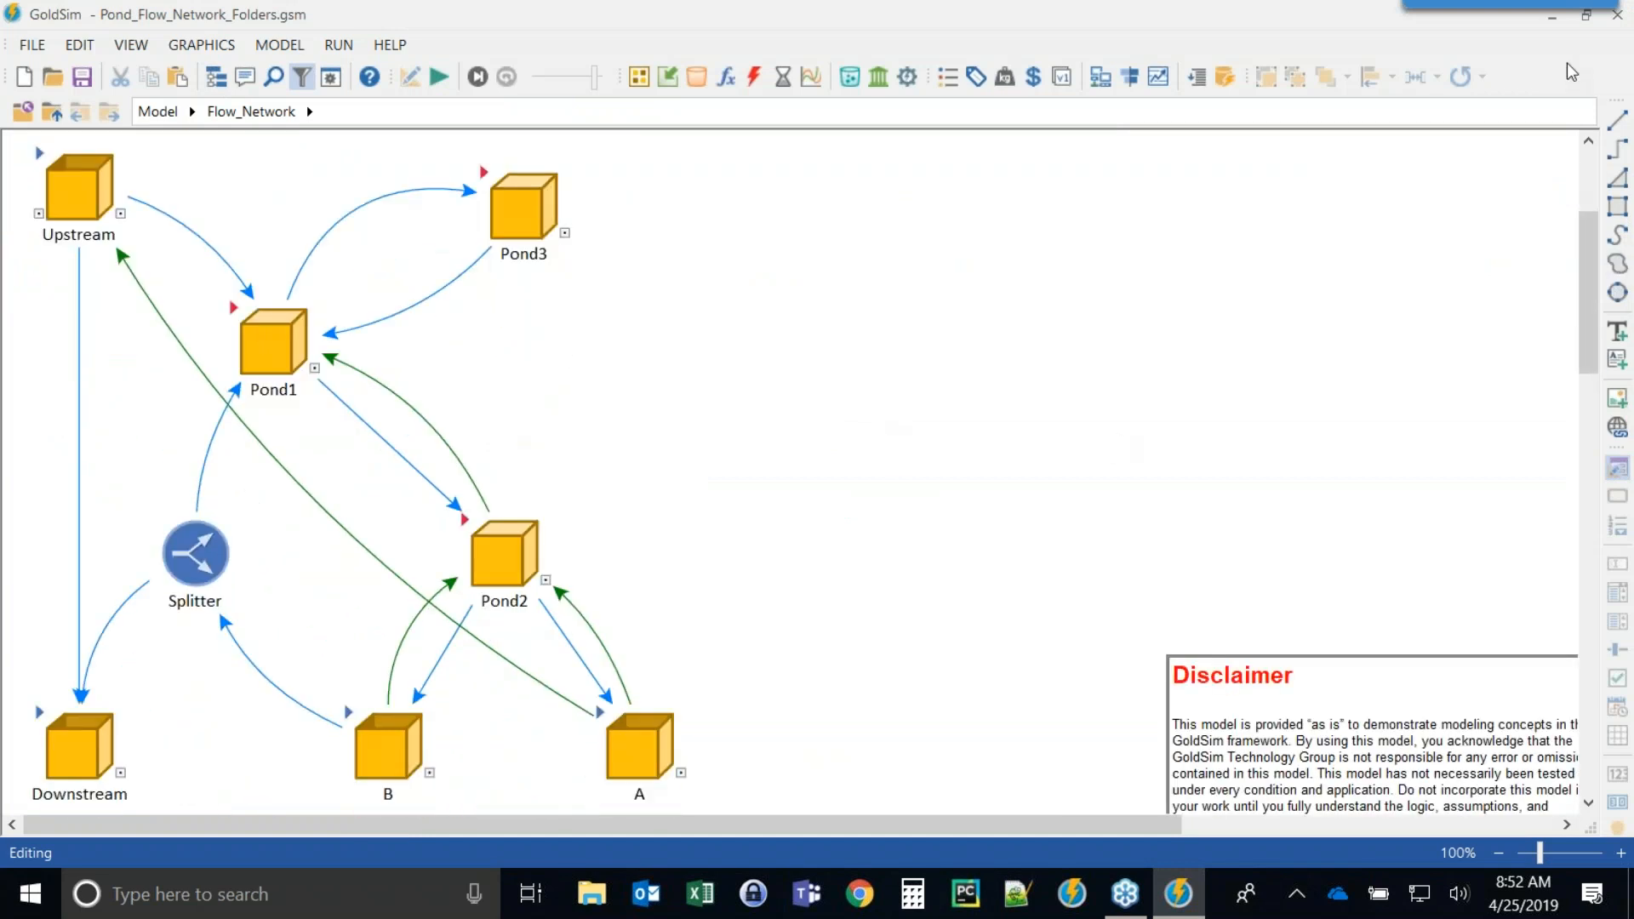
click(1586, 14)
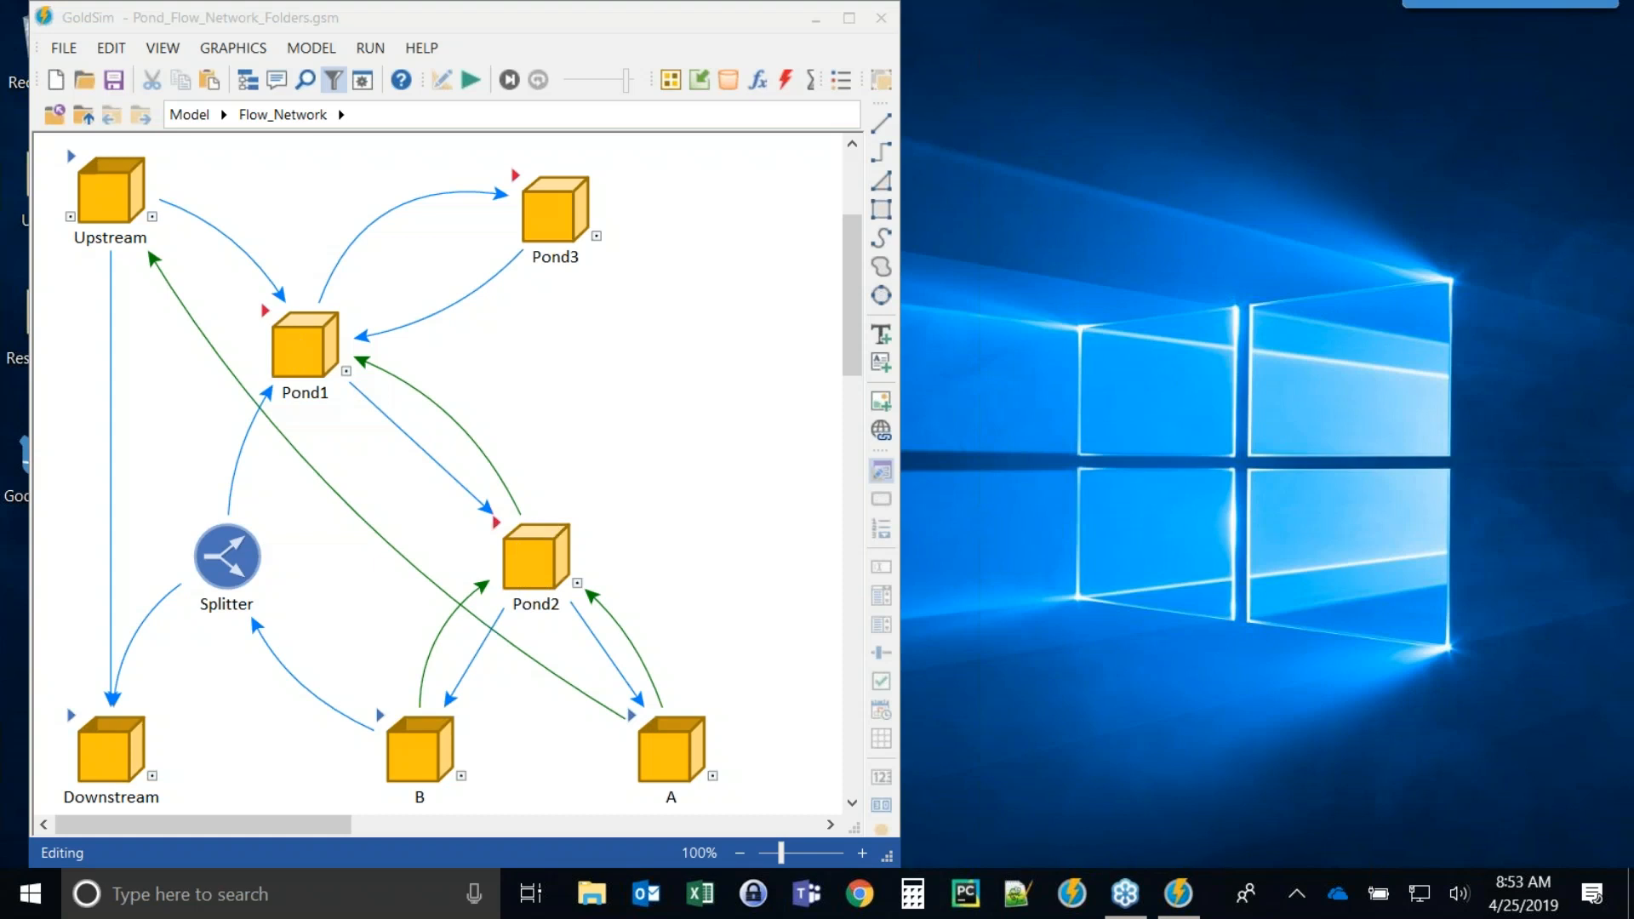
Inspect the link from A to Upstream, open the Diversion allocator it feeds, and return to Flow_Network.
double_click(394, 547)
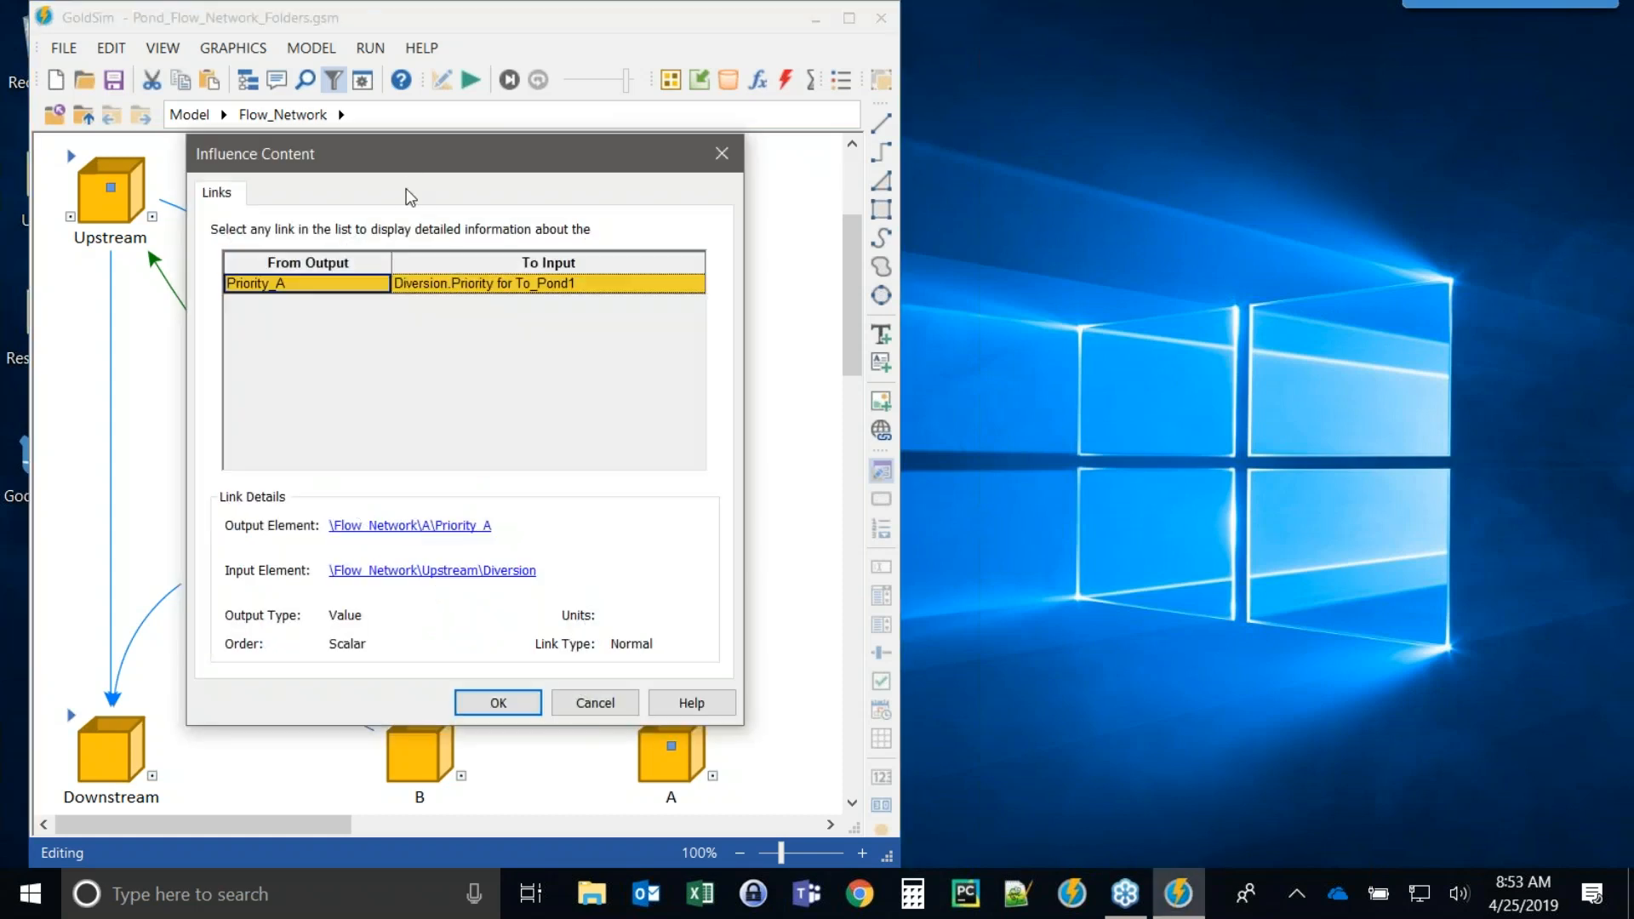
drag(452, 152, 902, 65)
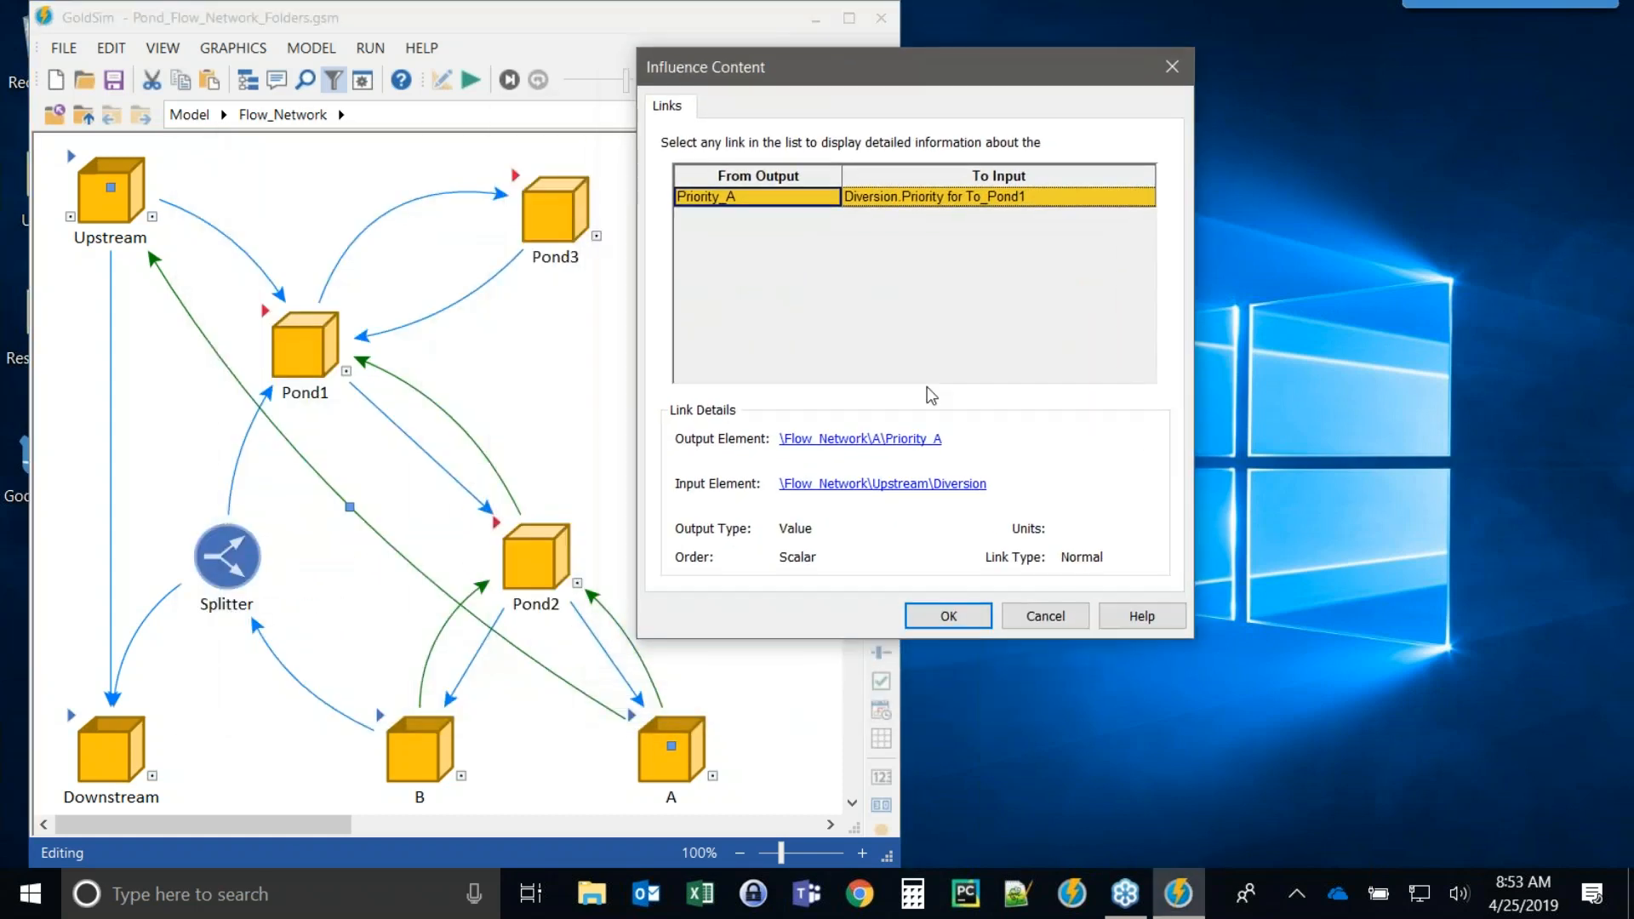
click(949, 484)
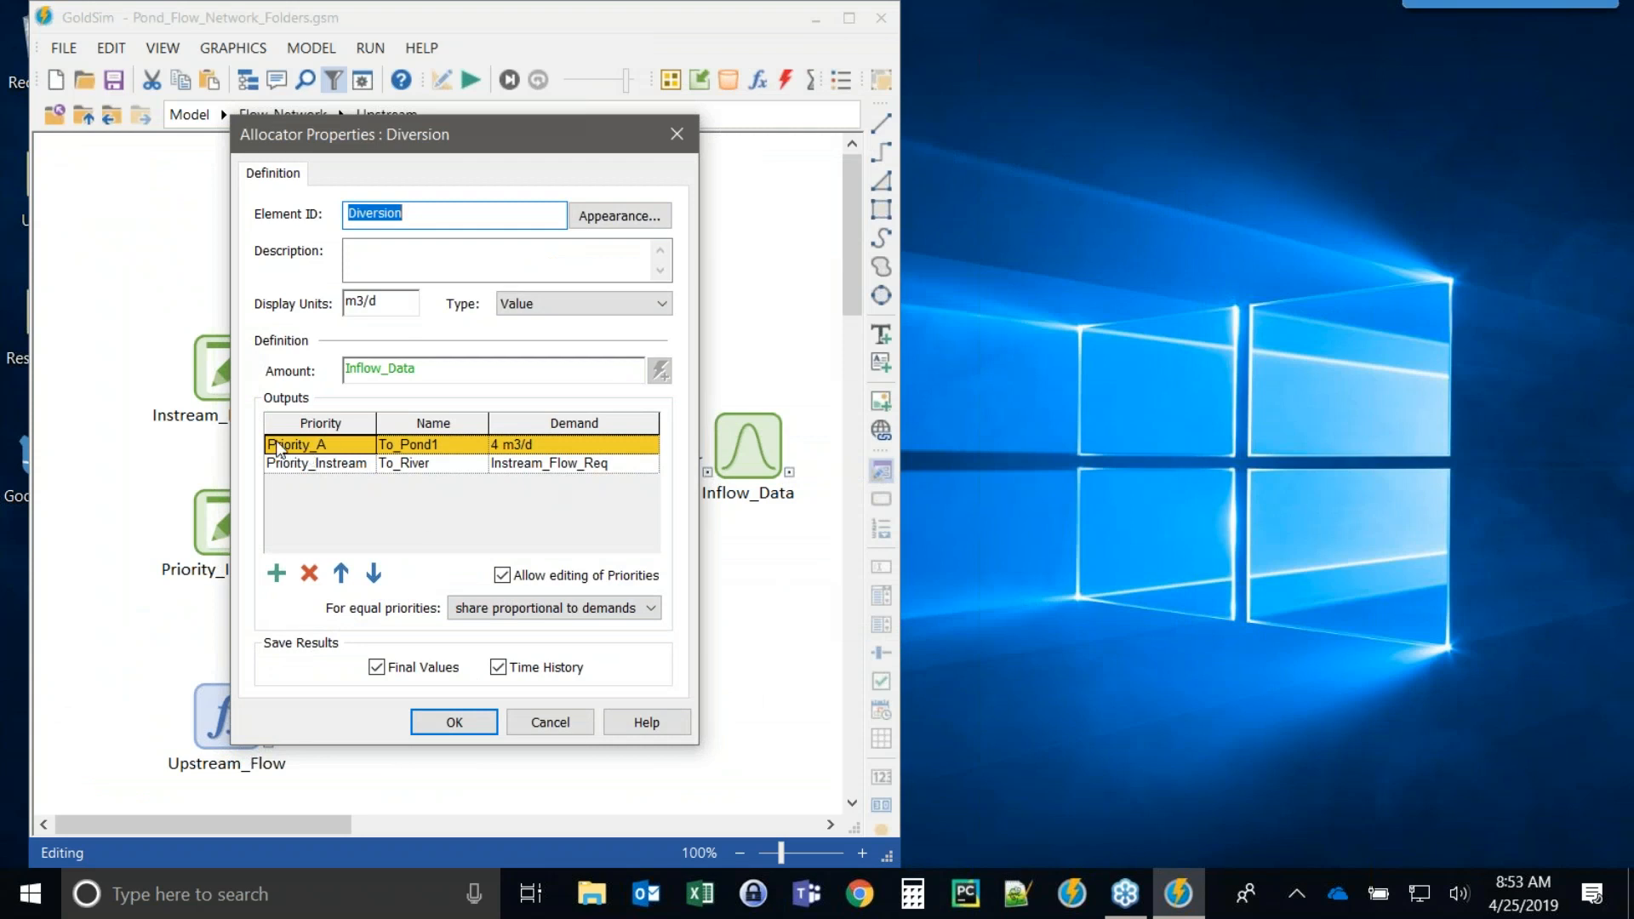
click(455, 722)
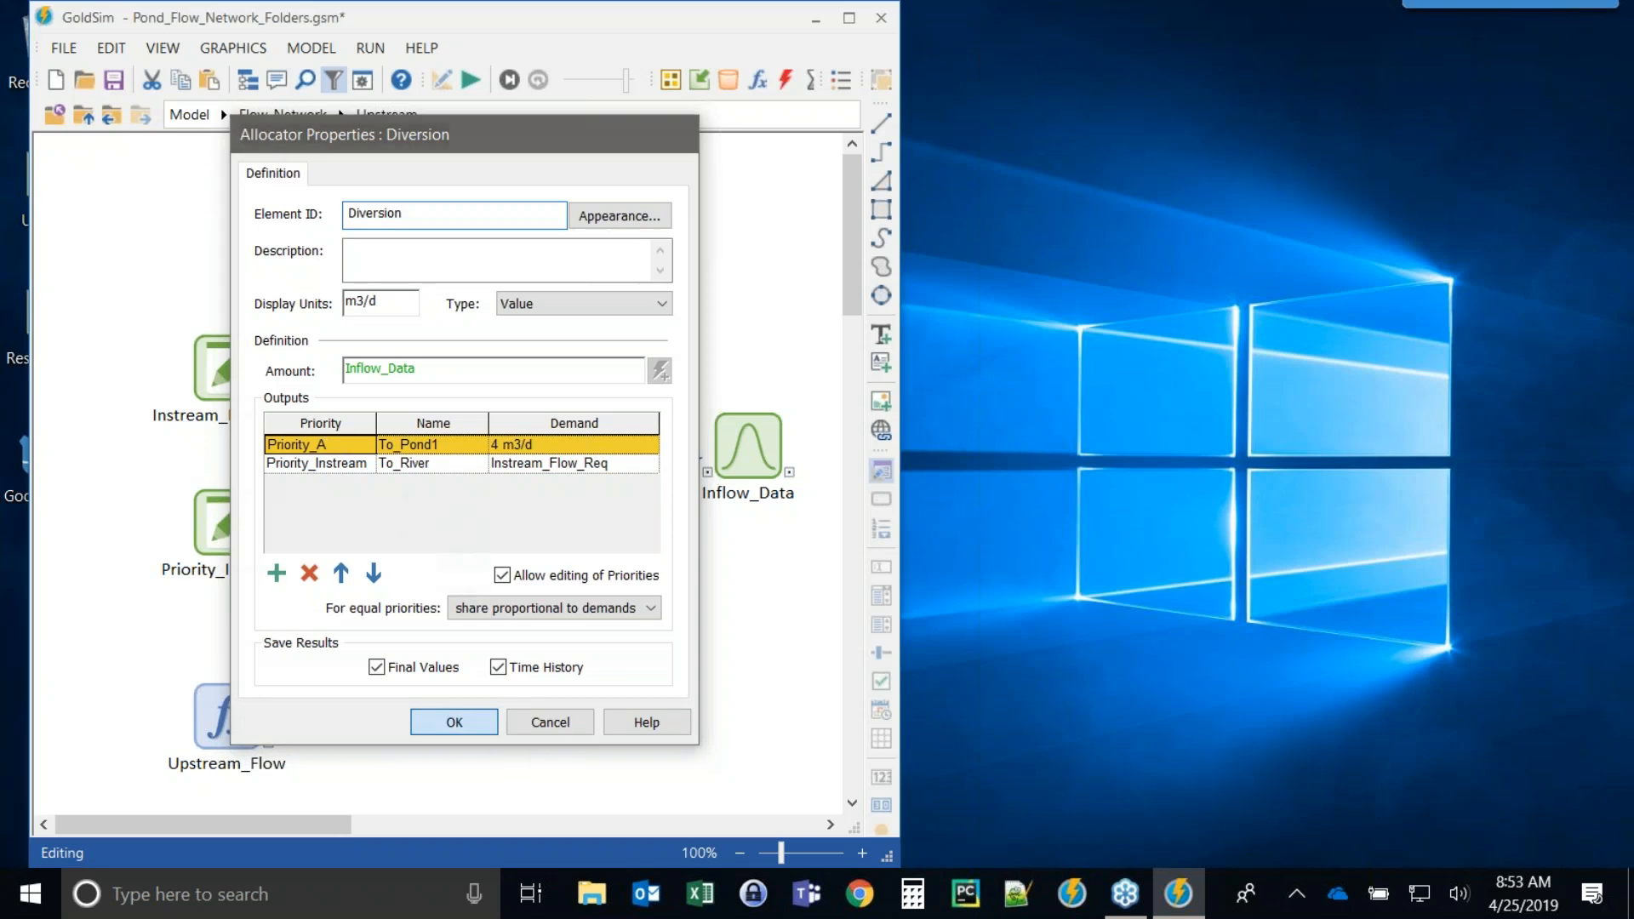
click(87, 115)
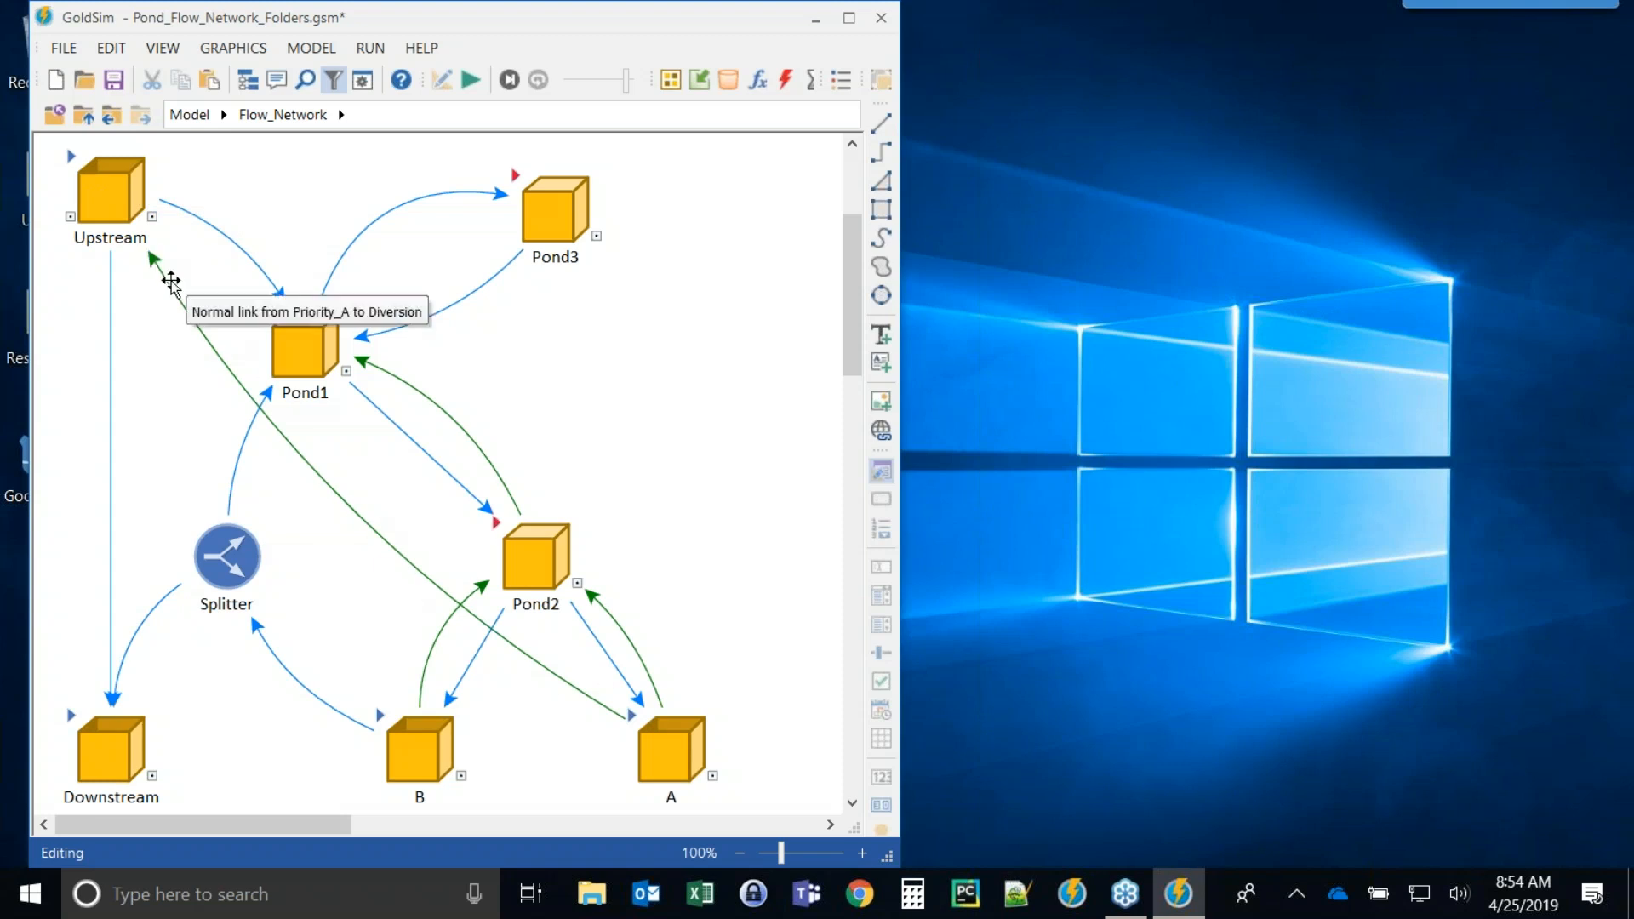
click(351, 510)
right_click(365, 526)
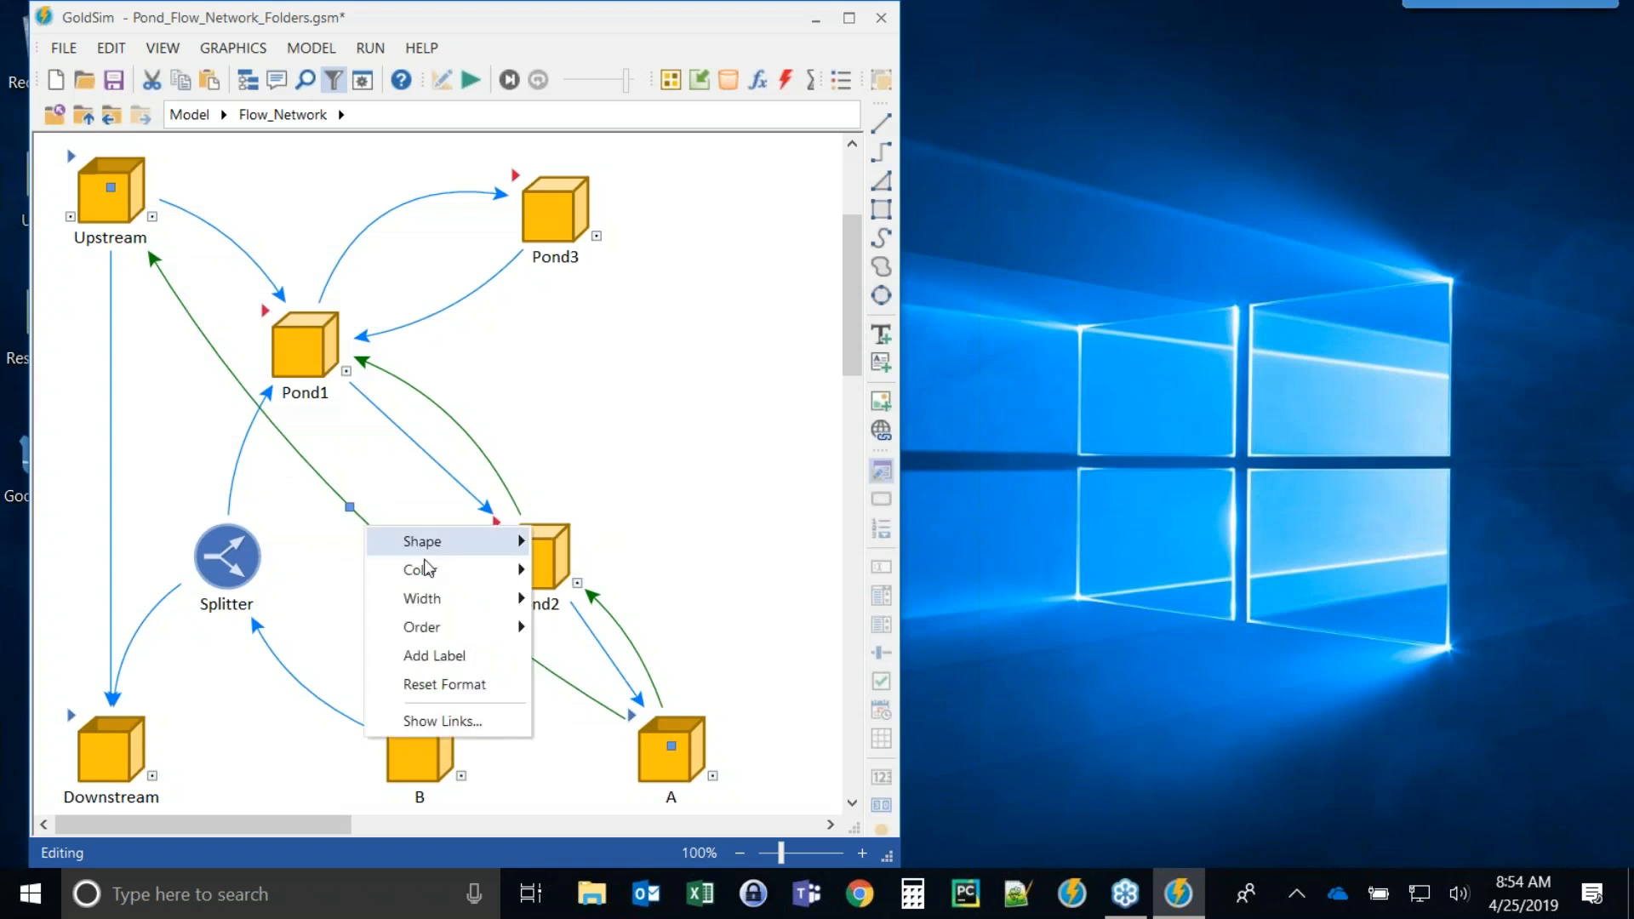
mouse_move(437, 570)
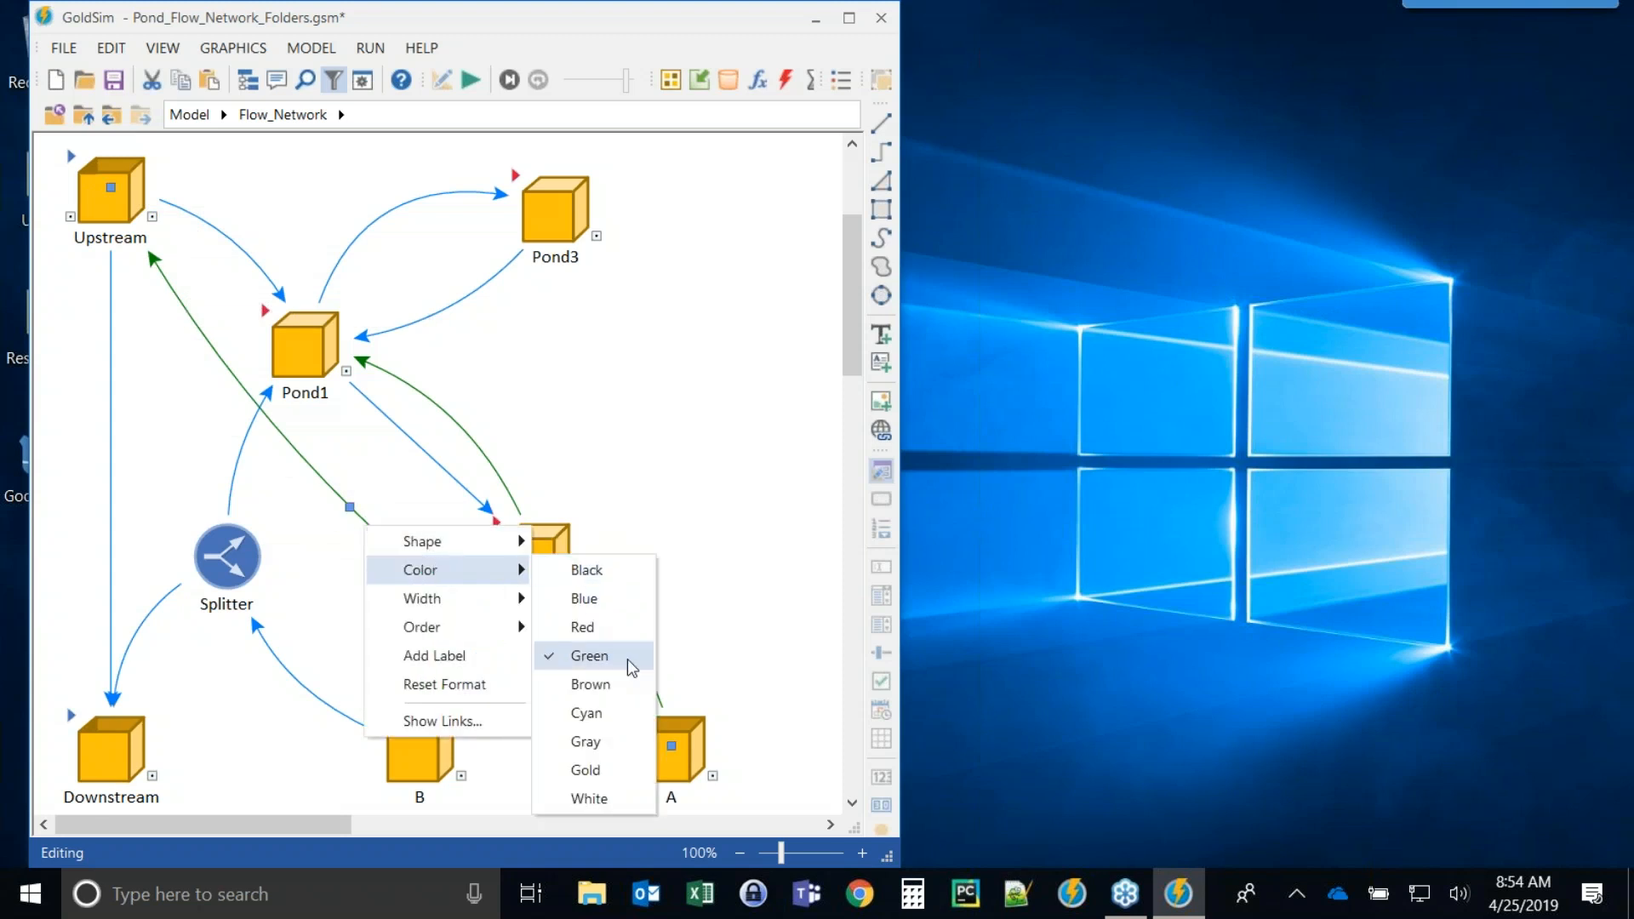
click(790, 604)
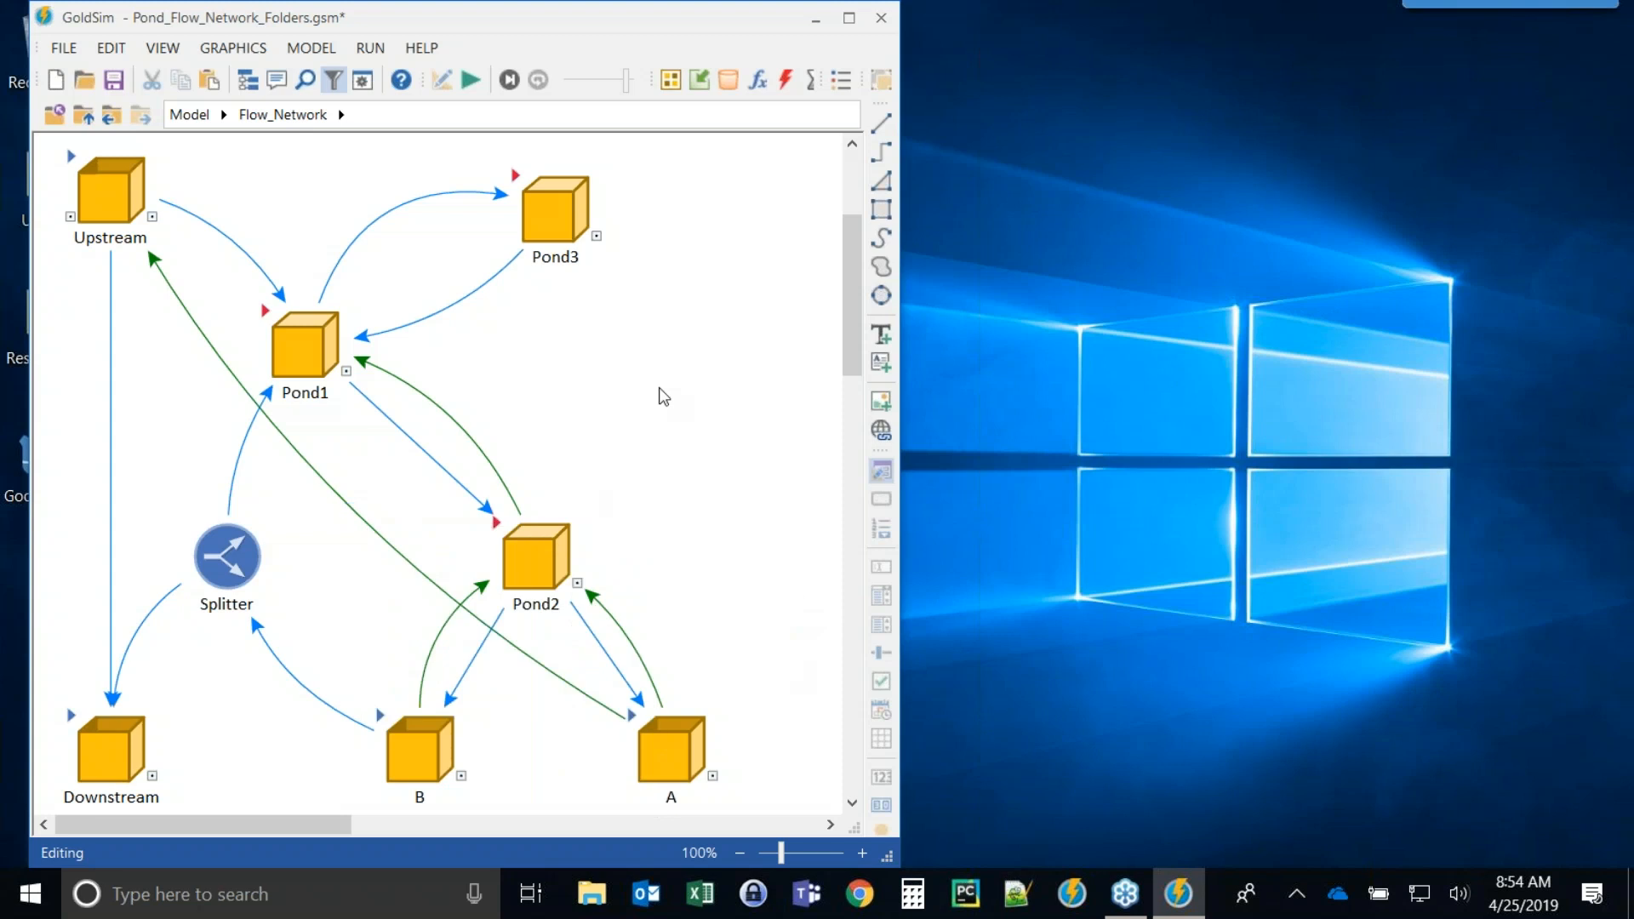
Open the Flow_Network container's properties and close them with OK.
right_click(593, 377)
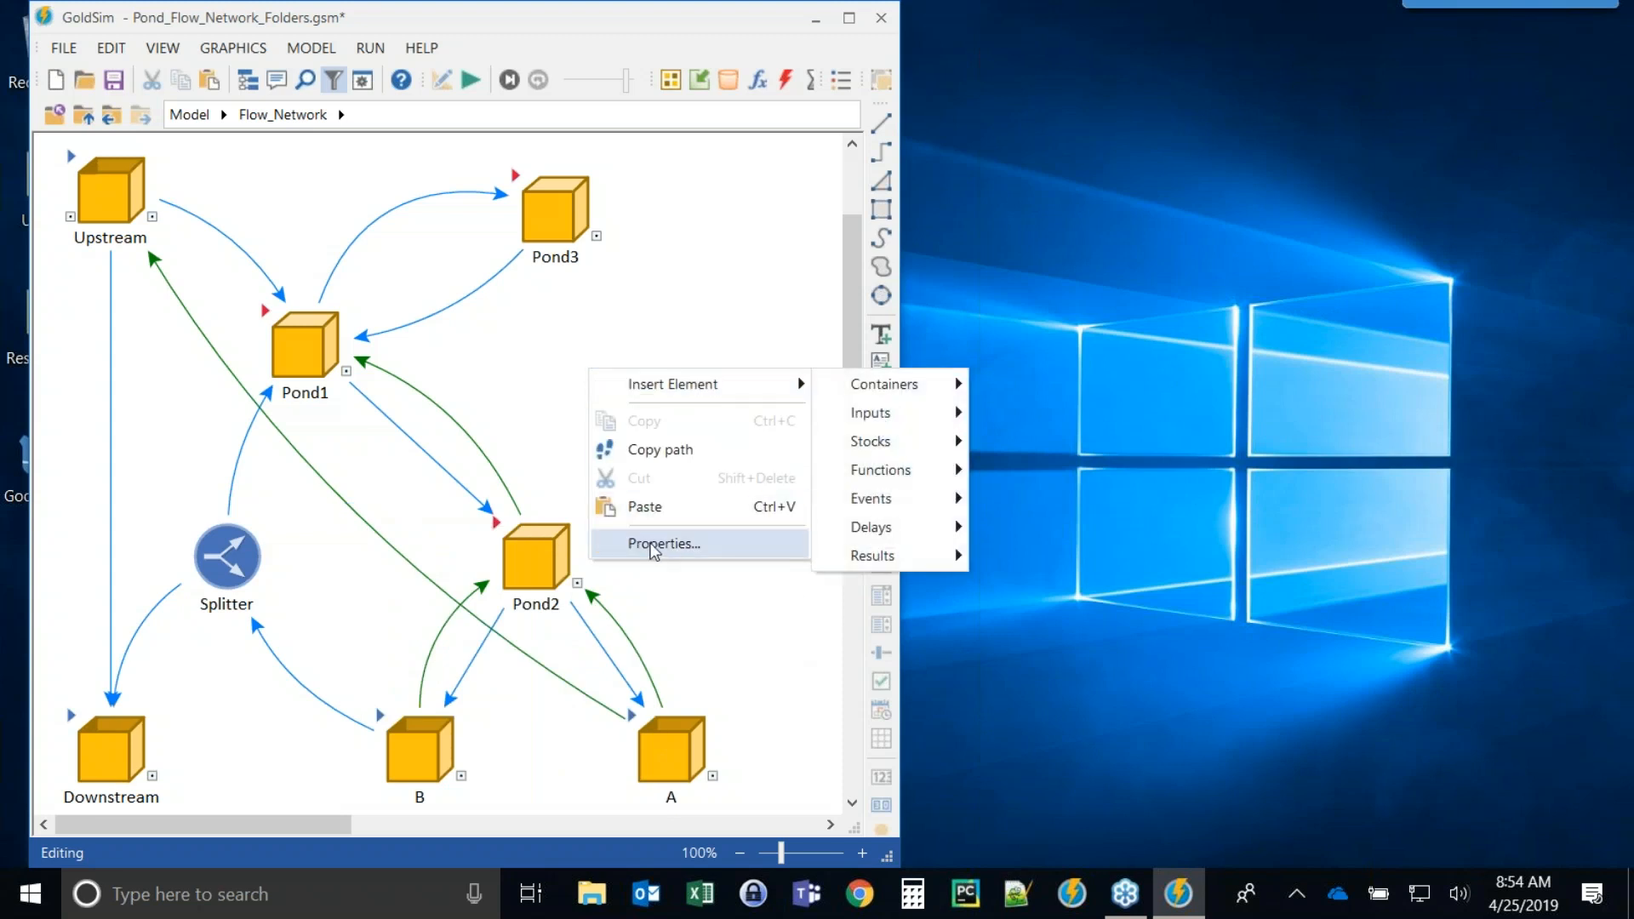
right_click(540, 372)
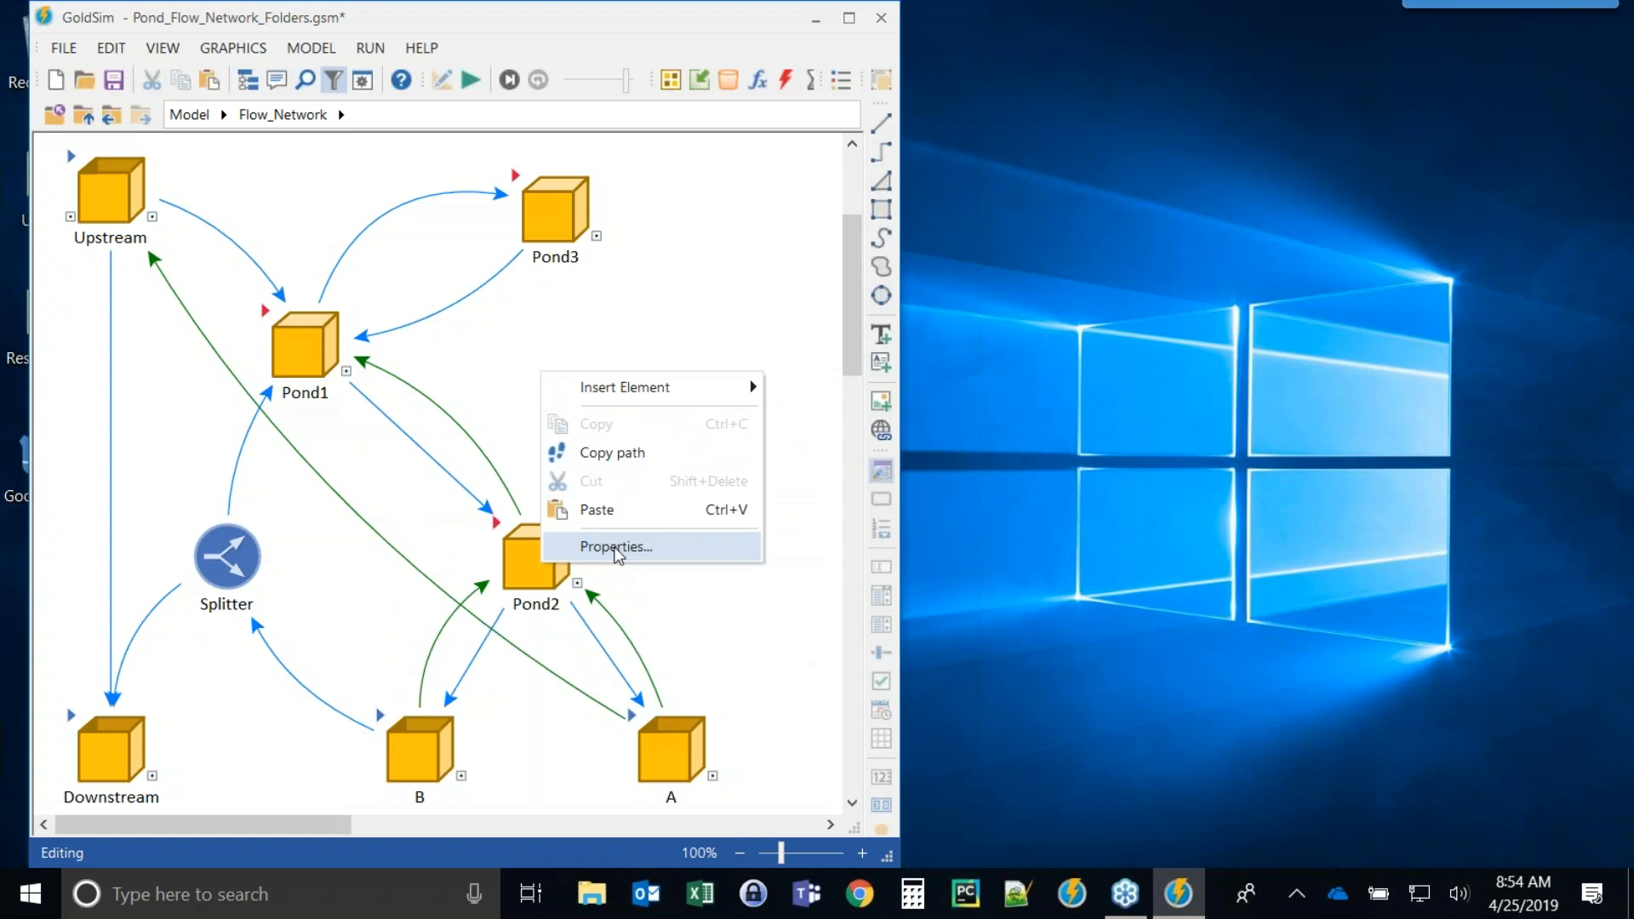
click(660, 550)
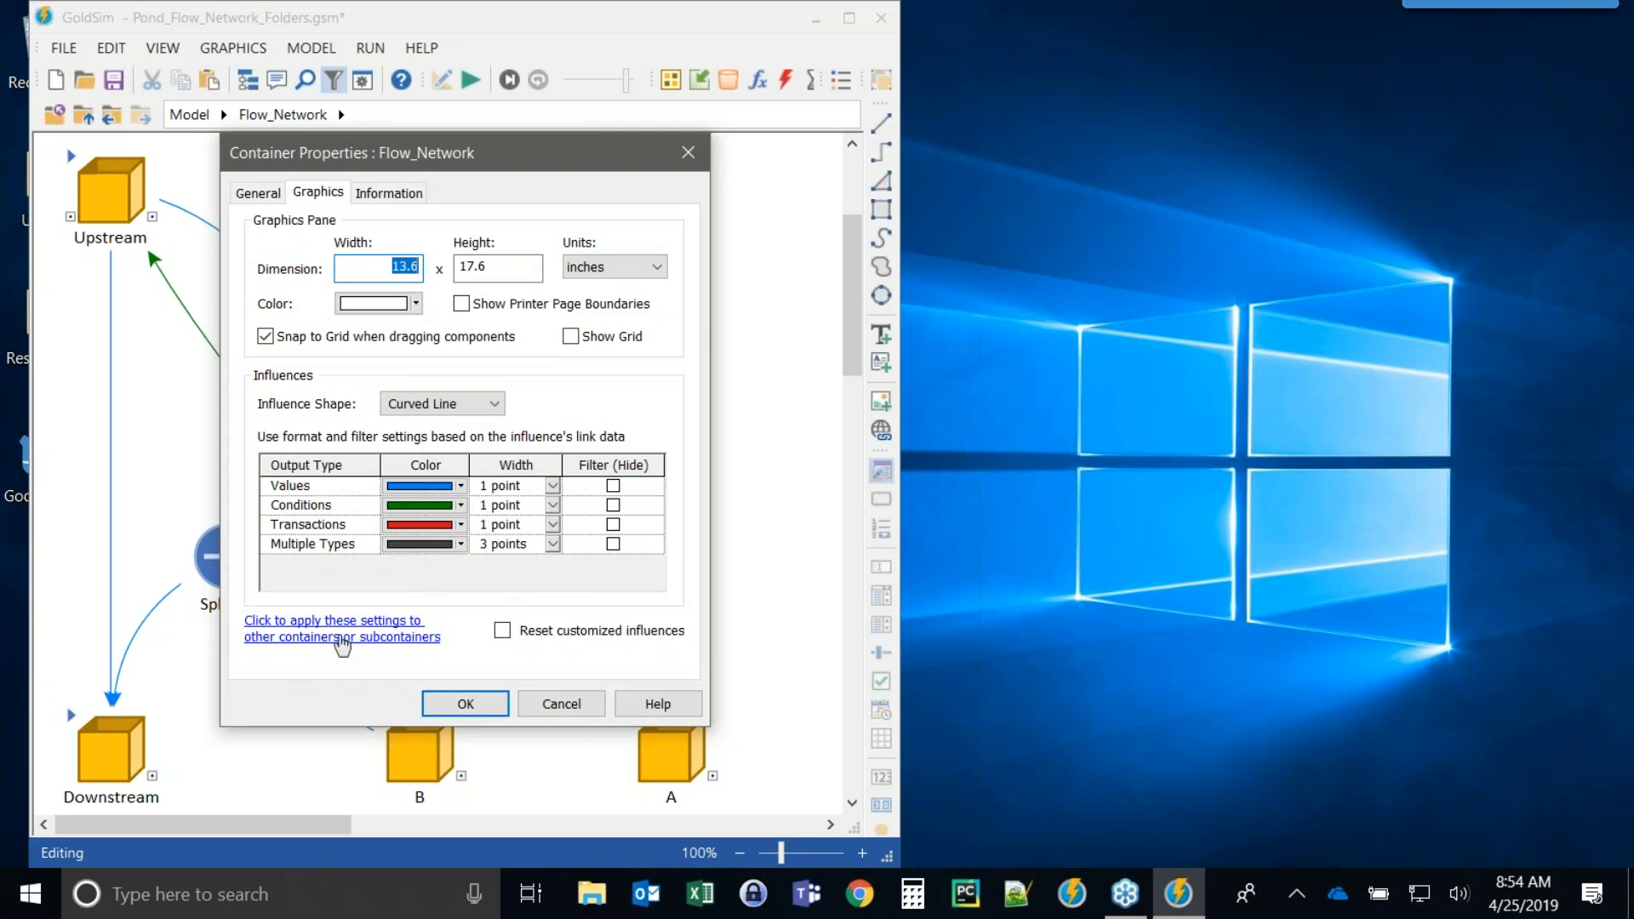
click(464, 703)
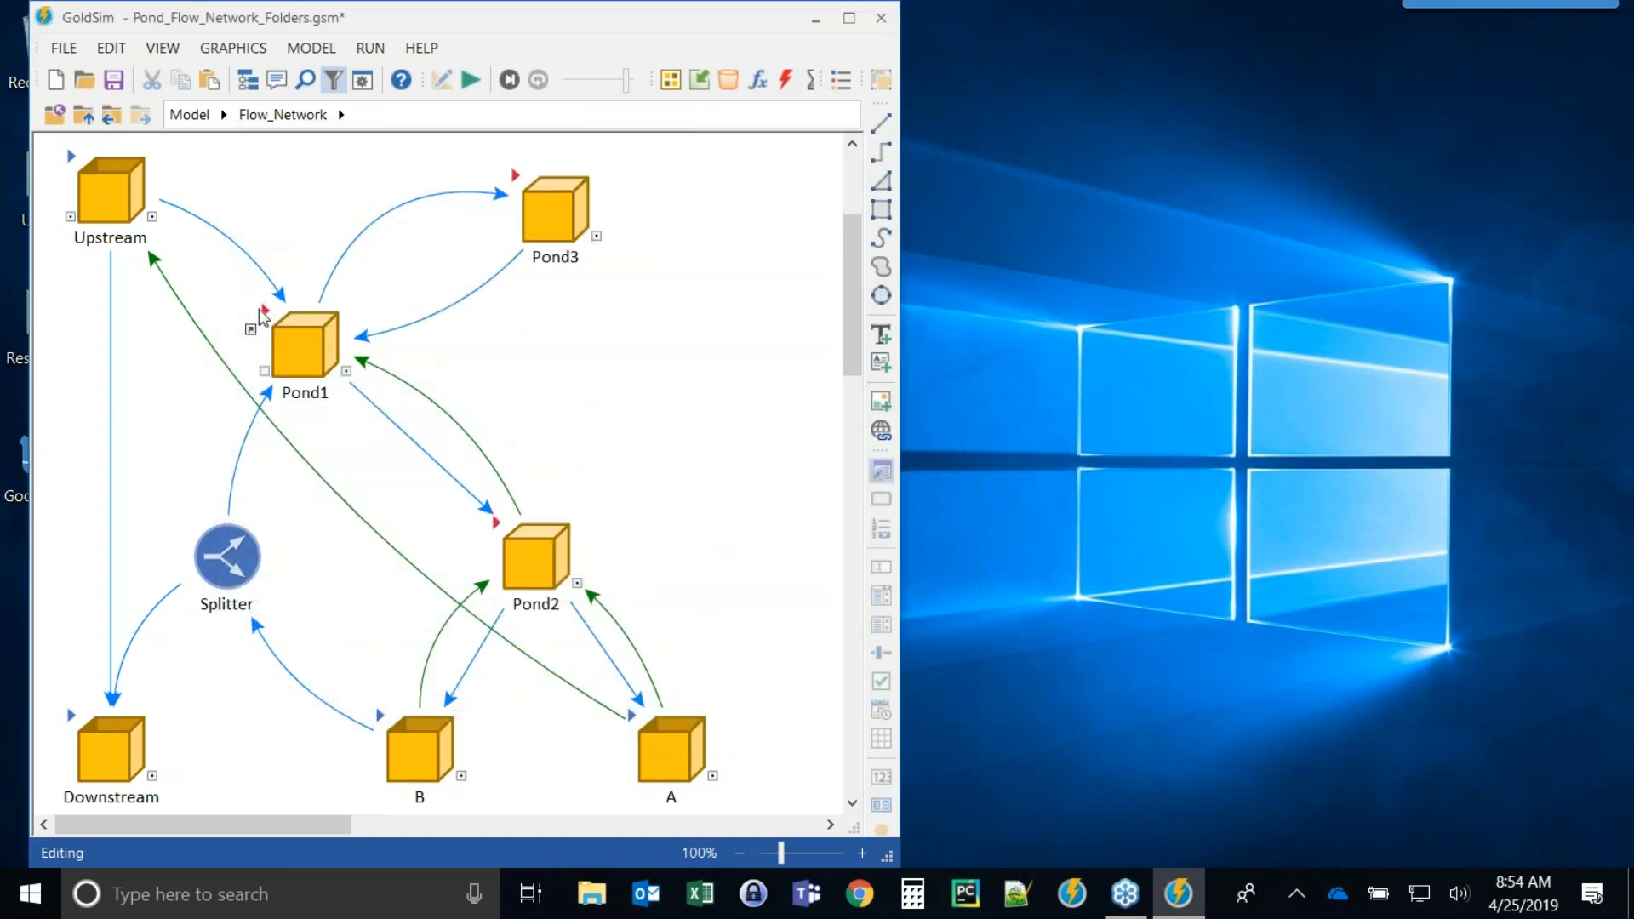
Open the Pond1 container and examine the Volume pool's inflow and withdrawal definitions.
double_click(278, 334)
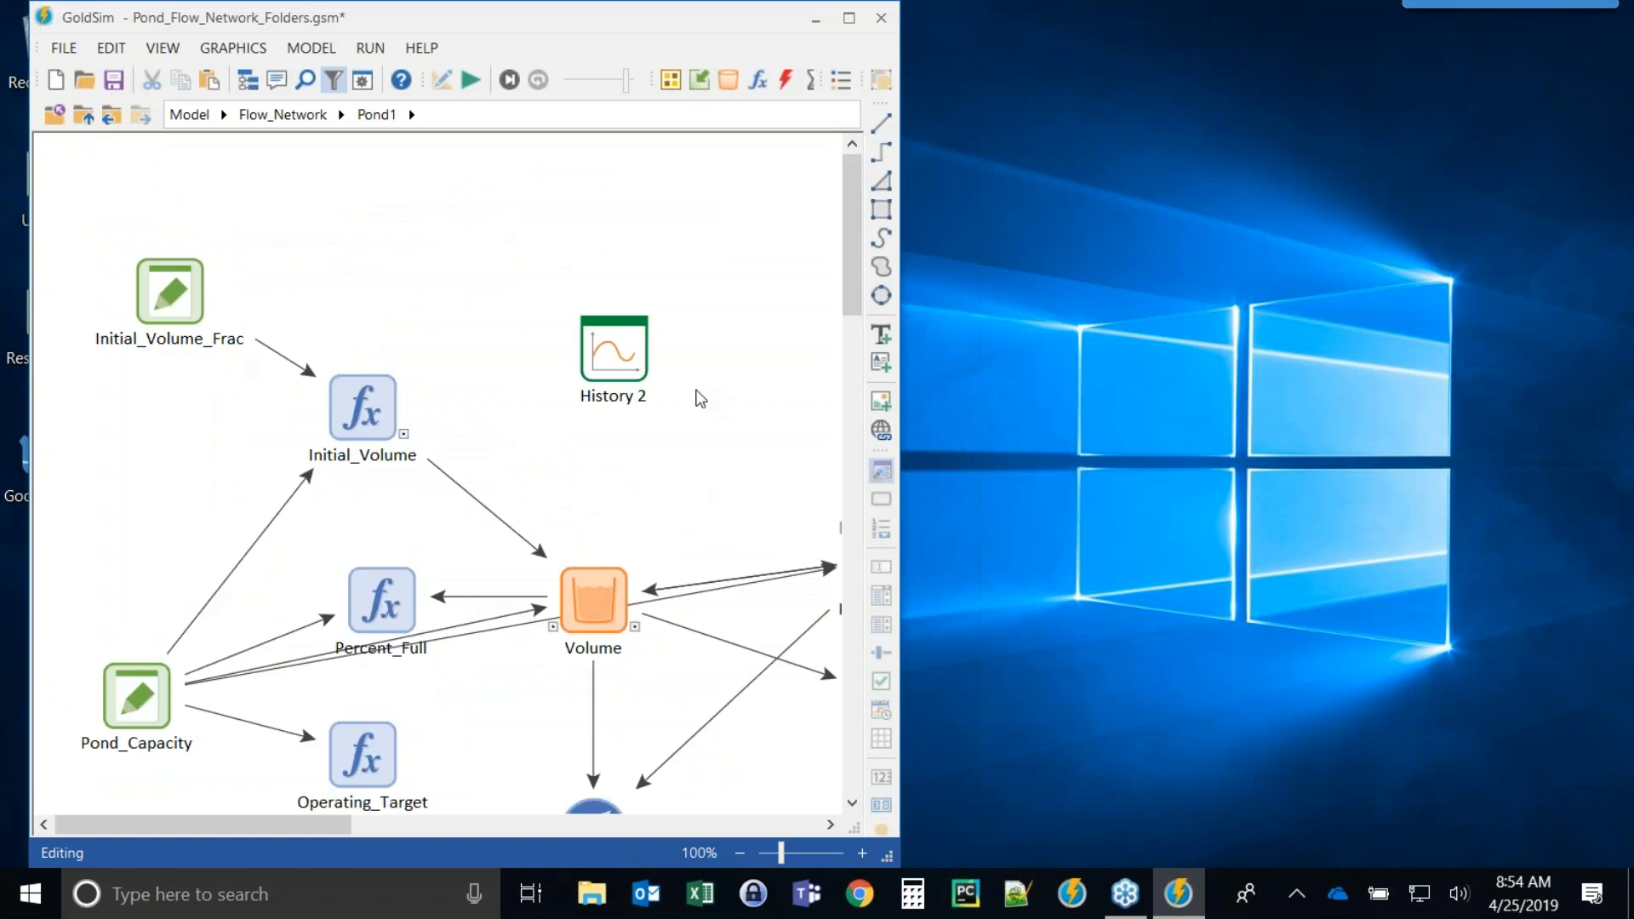
scroll(689, 405, down, 3)
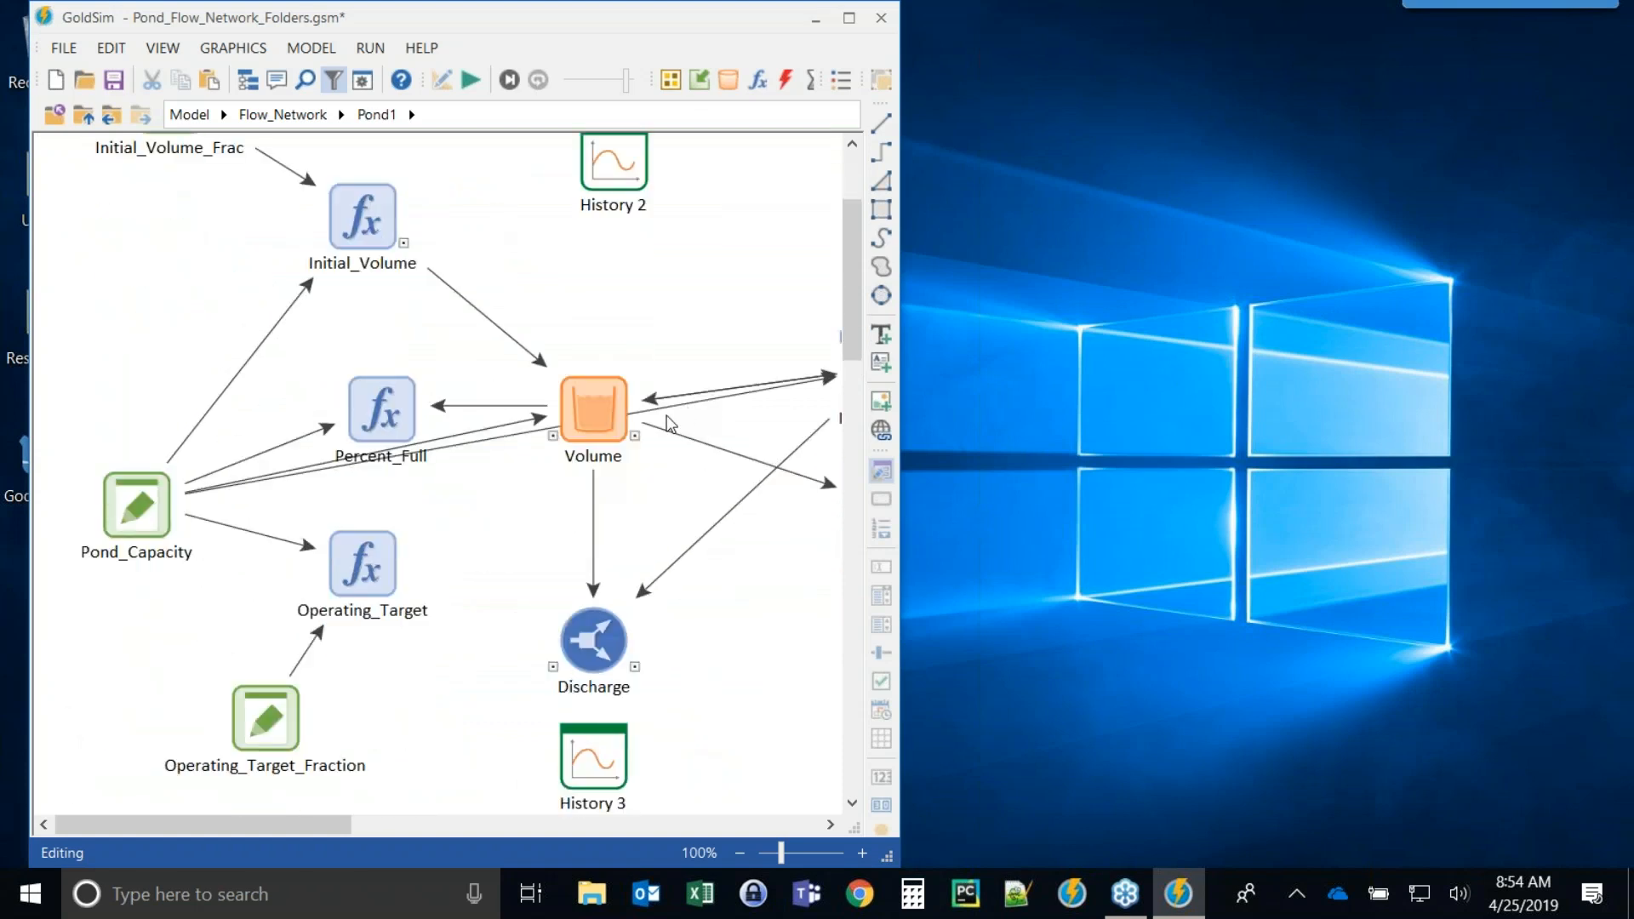
mouse_move(566, 412)
mouse_move(577, 383)
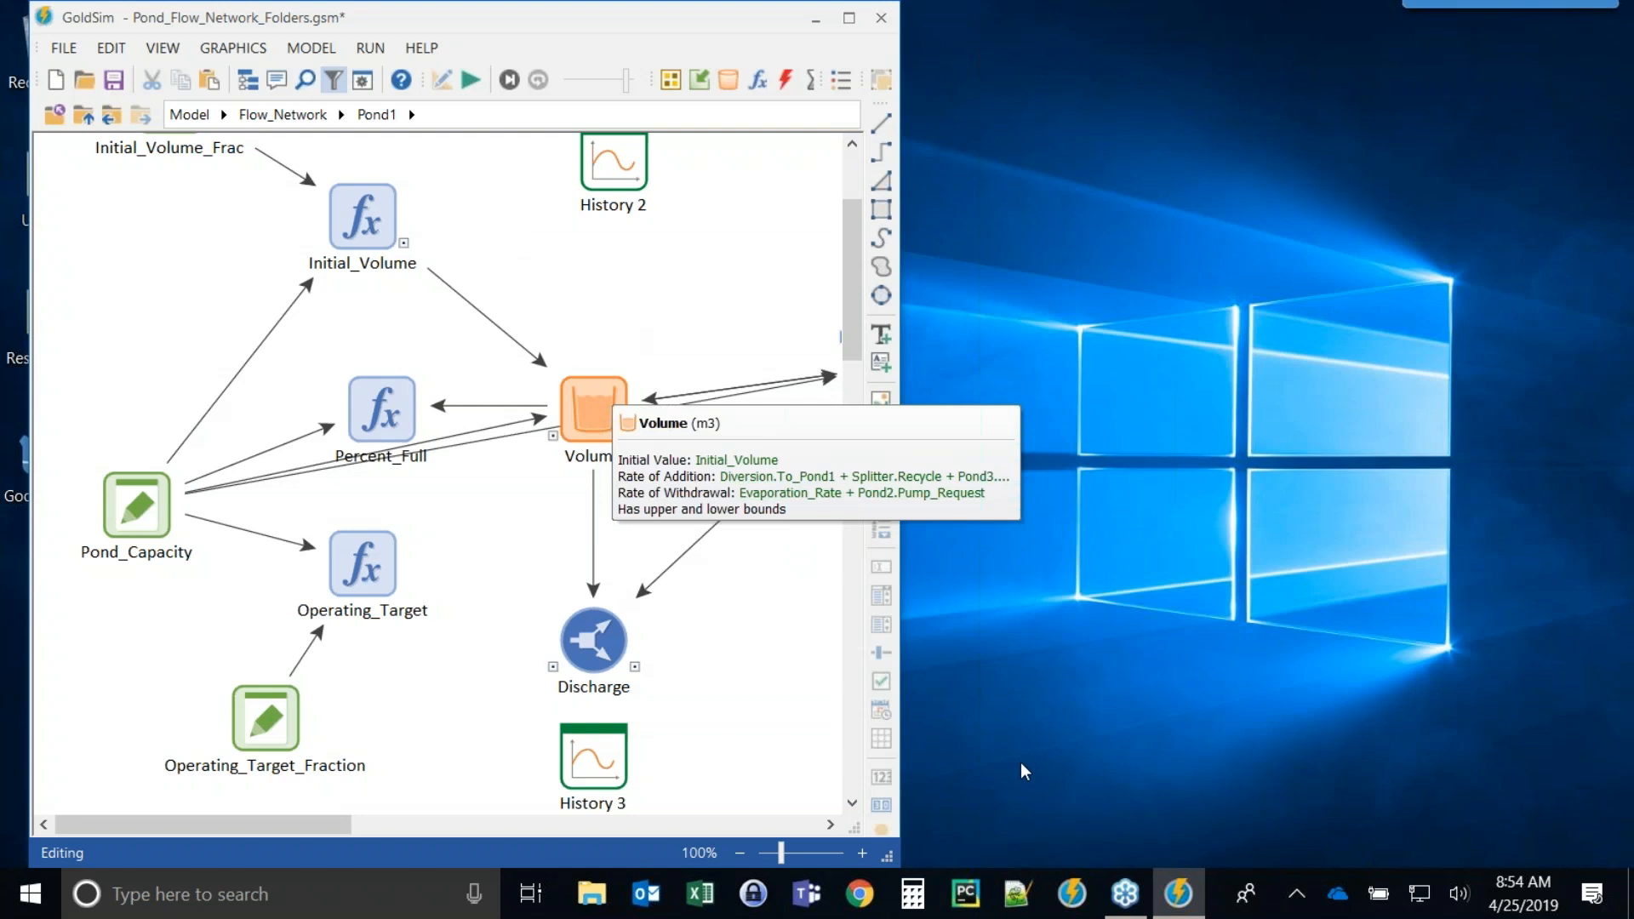
Start a second GoldSim instance and open Pond_Flow_Network_Allocators.gsm from the Pond Flow Network folder.
click(1074, 895)
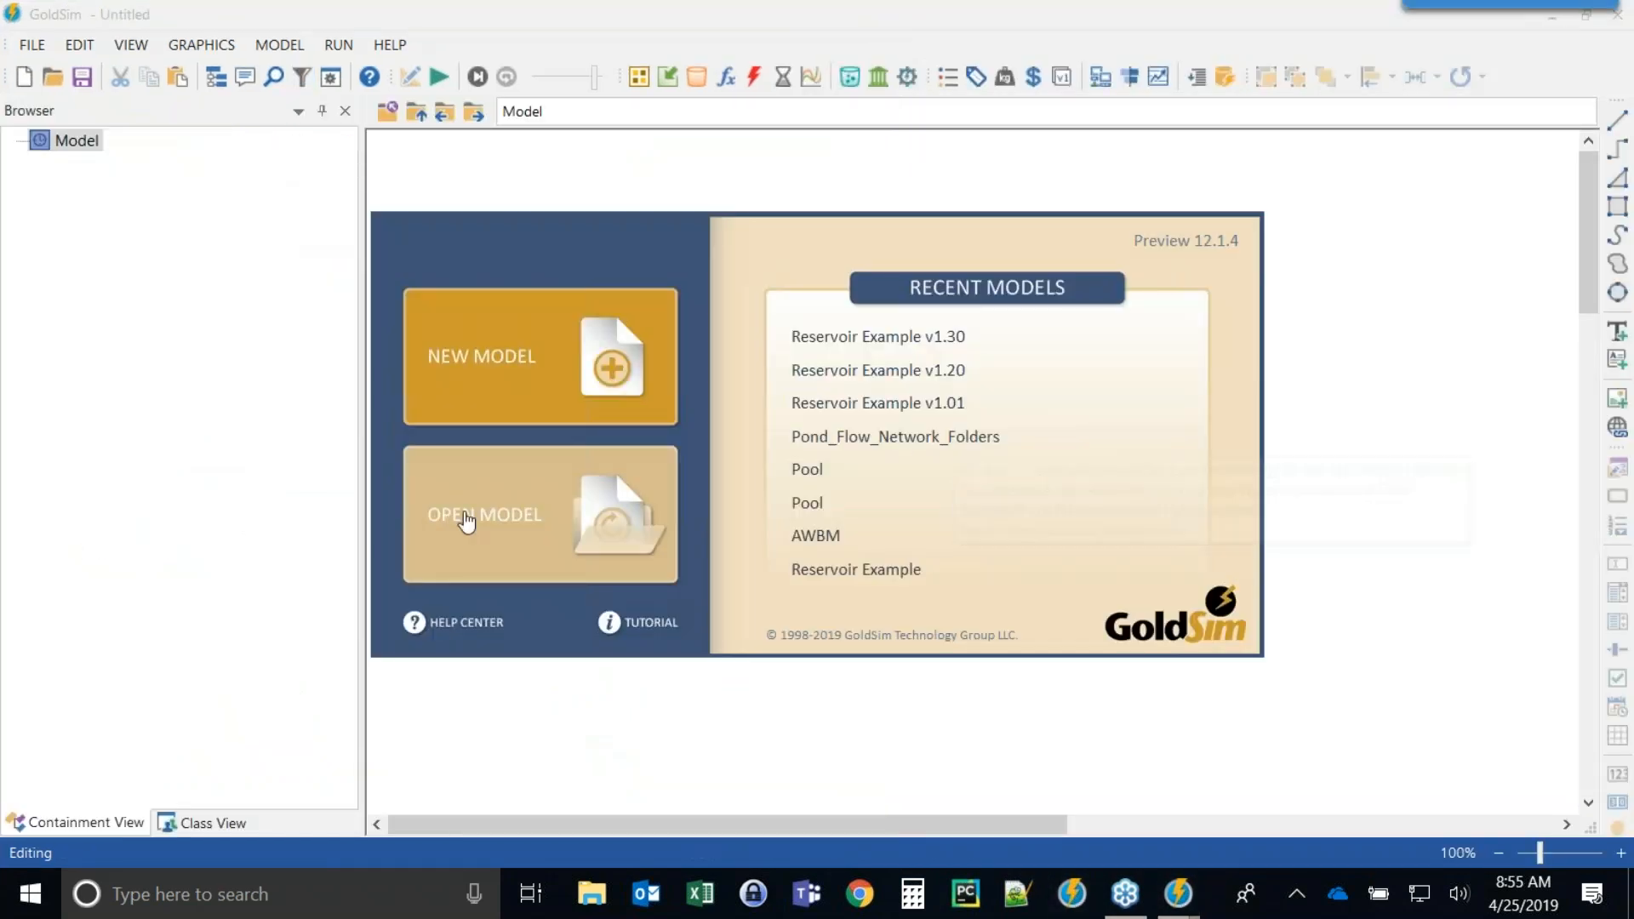
click(559, 522)
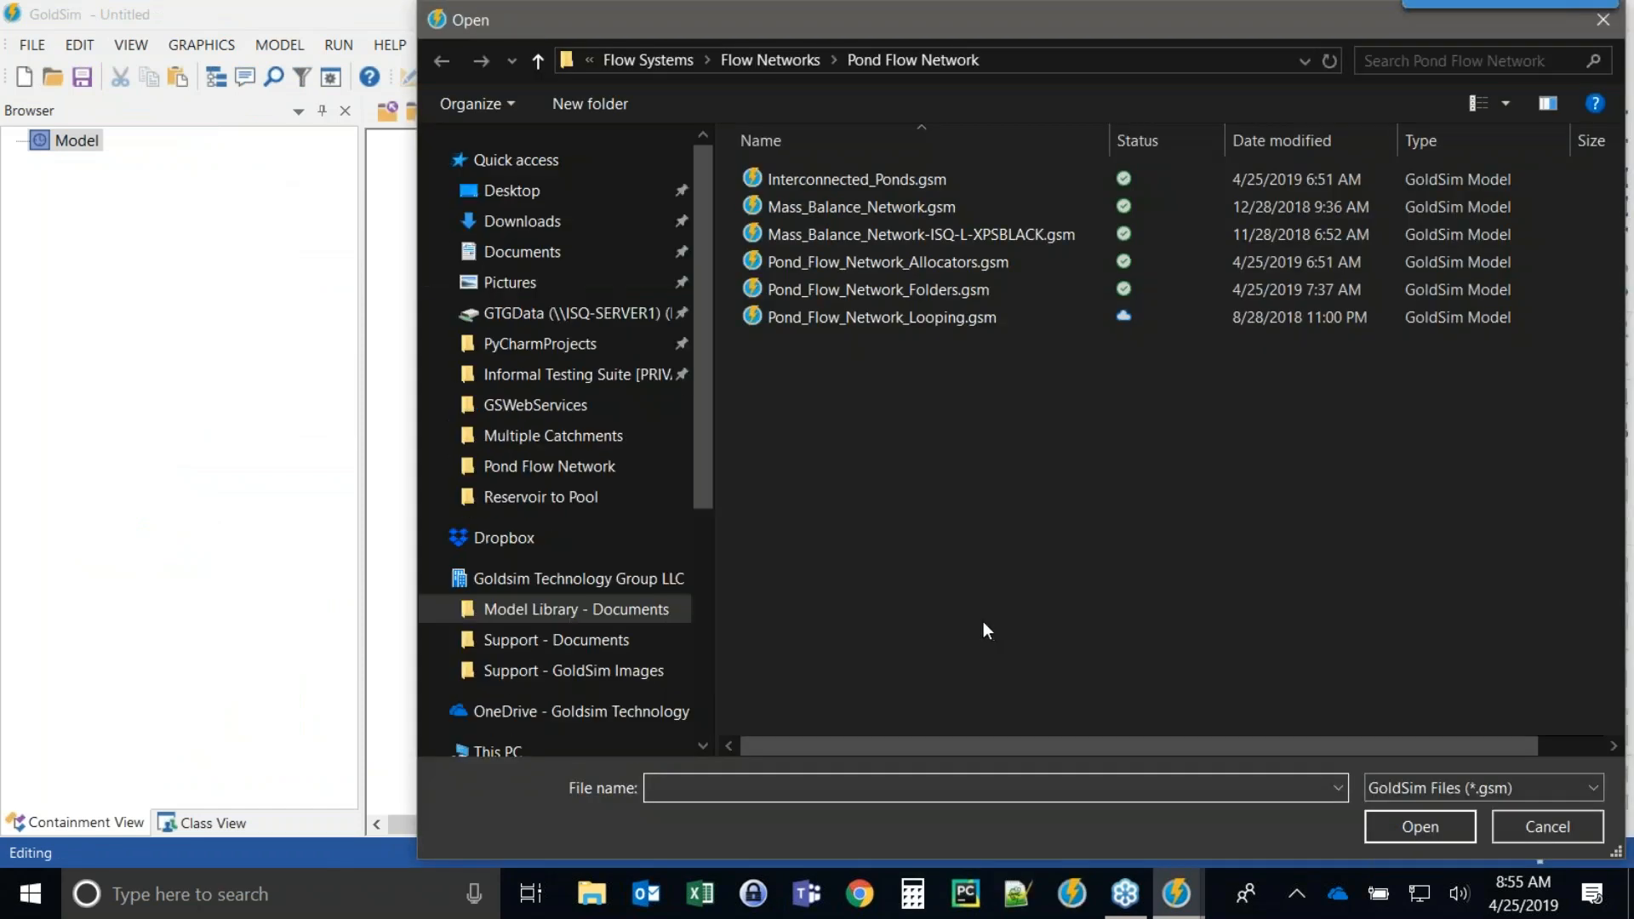
double_click(856, 261)
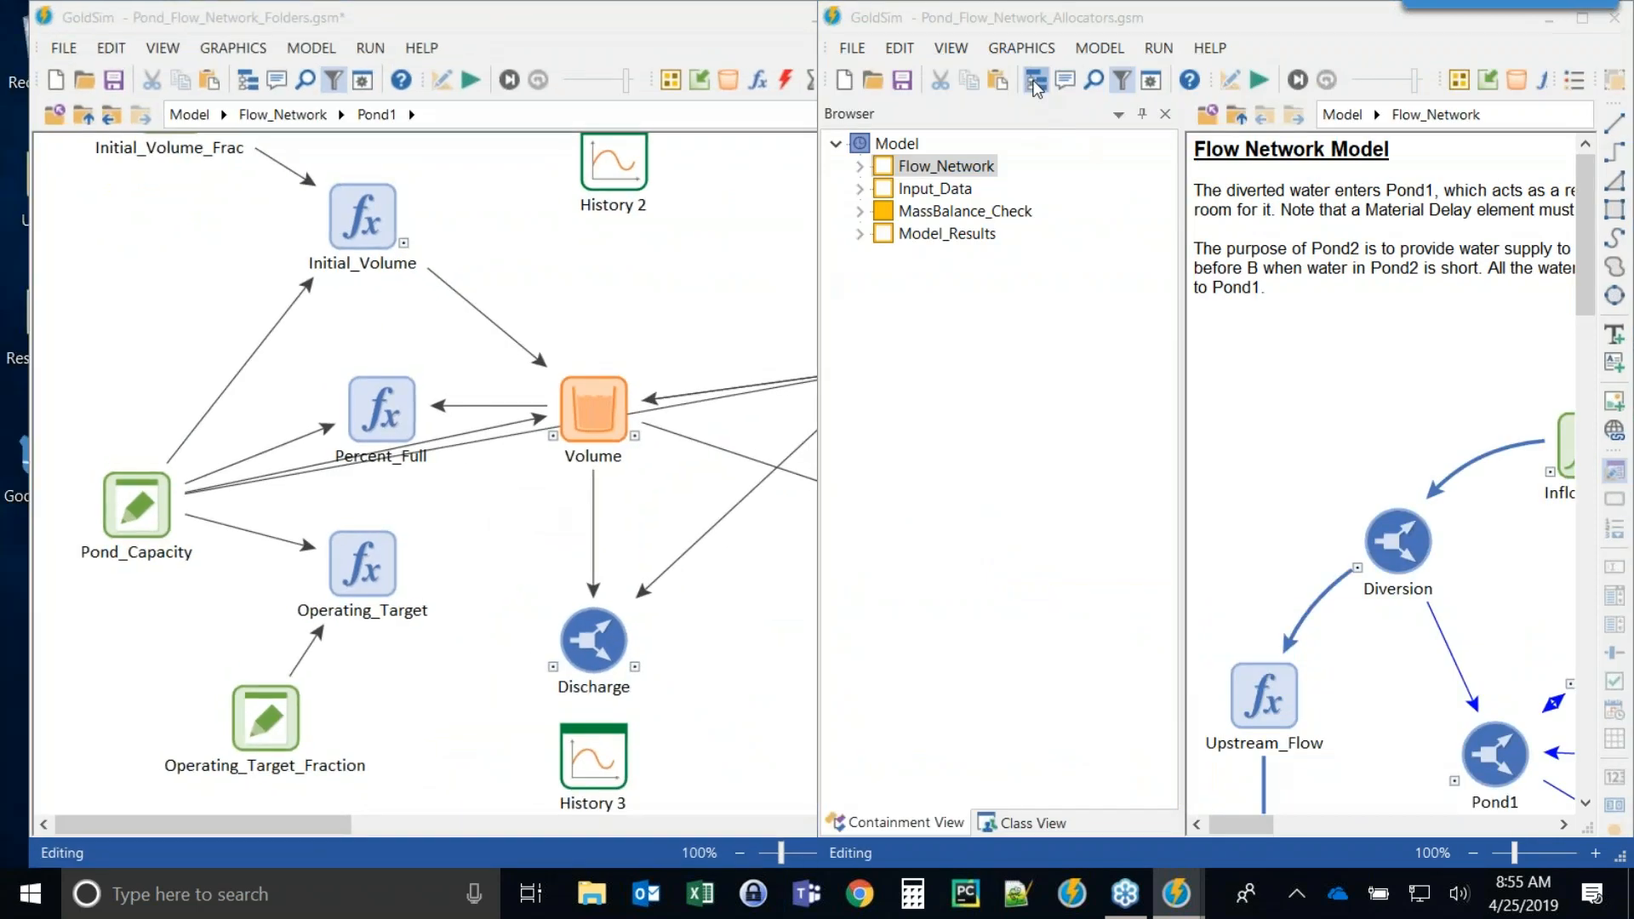
Arrange the two GoldSim windows side by side, with the Folders model on the left and Allocators model on the right.
click(1036, 80)
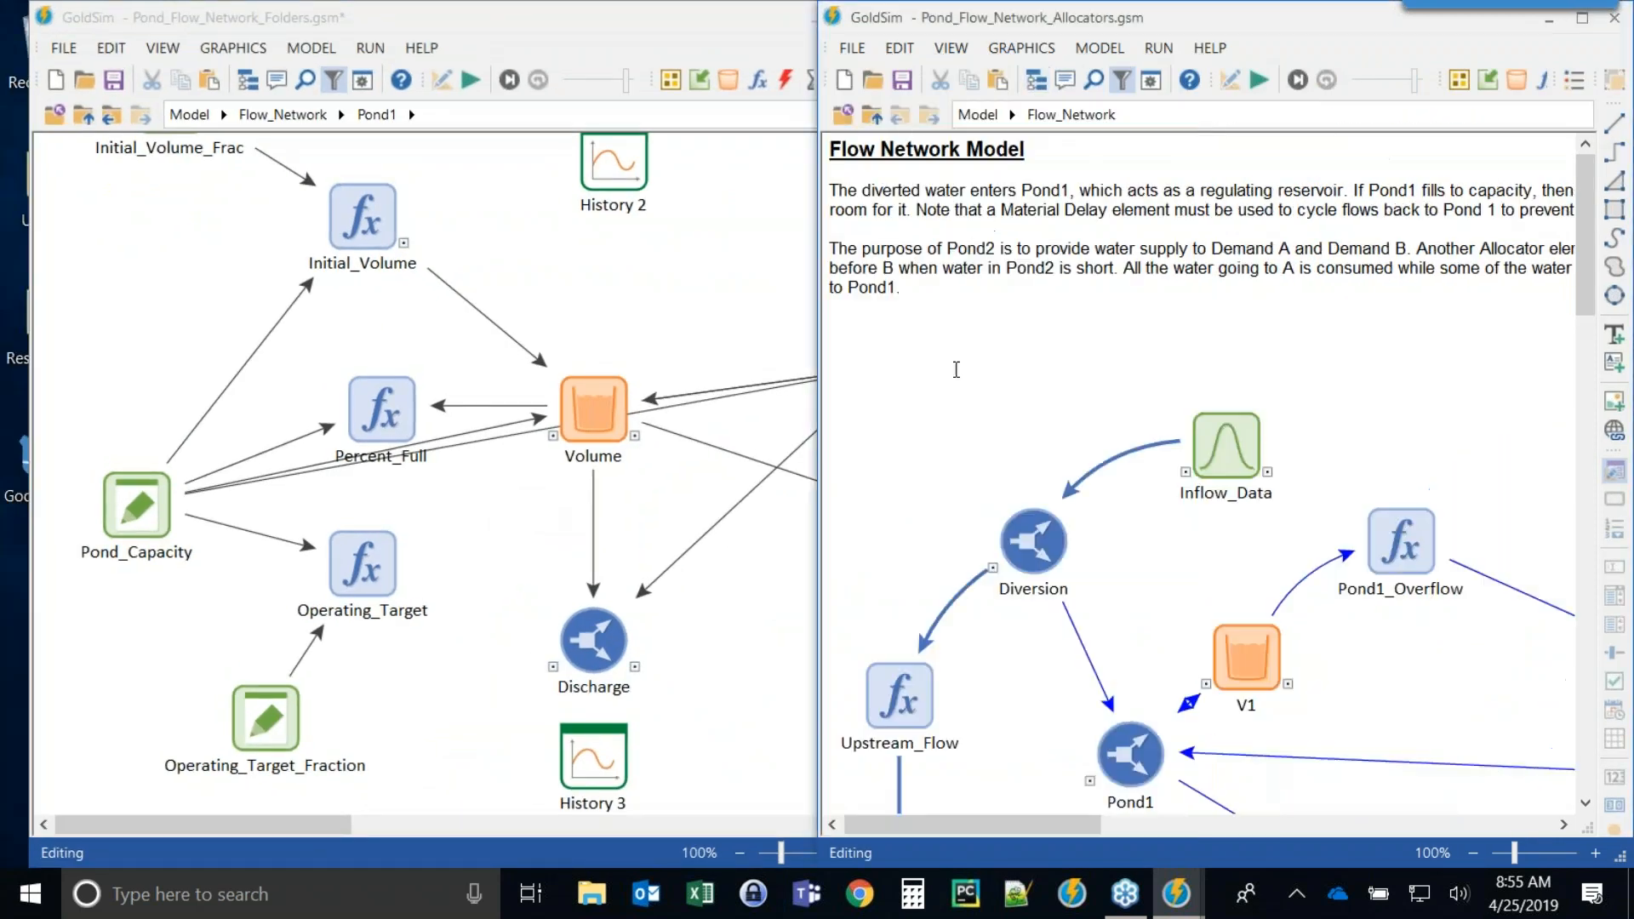
click(684, 313)
key(super+Left)
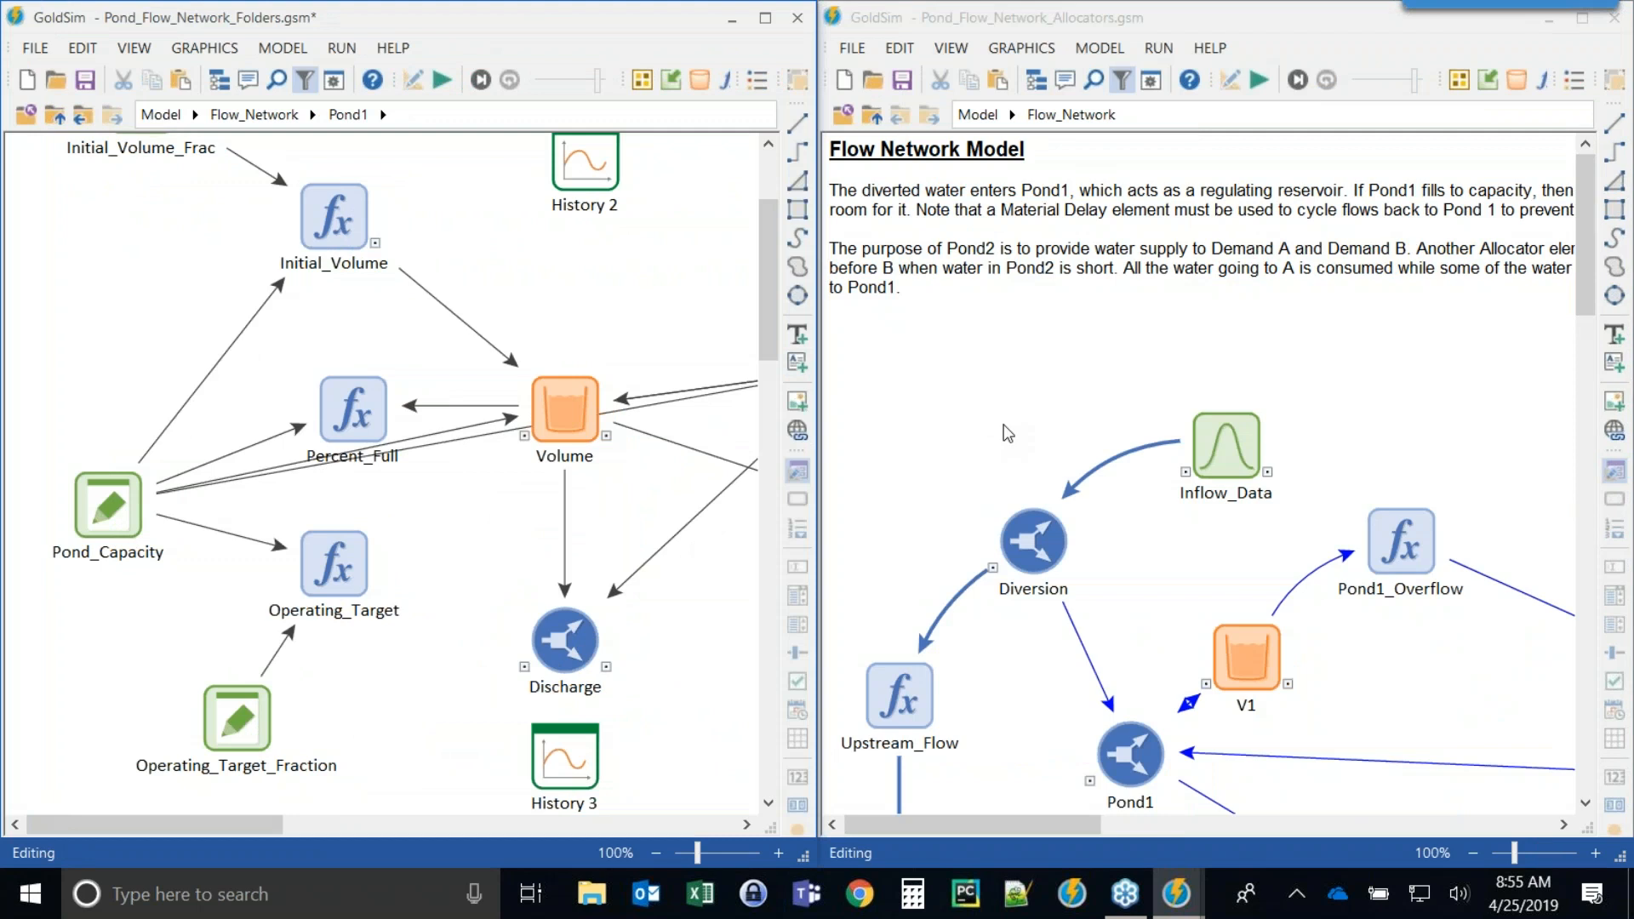
Compare the flow network diagrams of both models, returning each to its parent level.
scroll(1005, 426, down, 1)
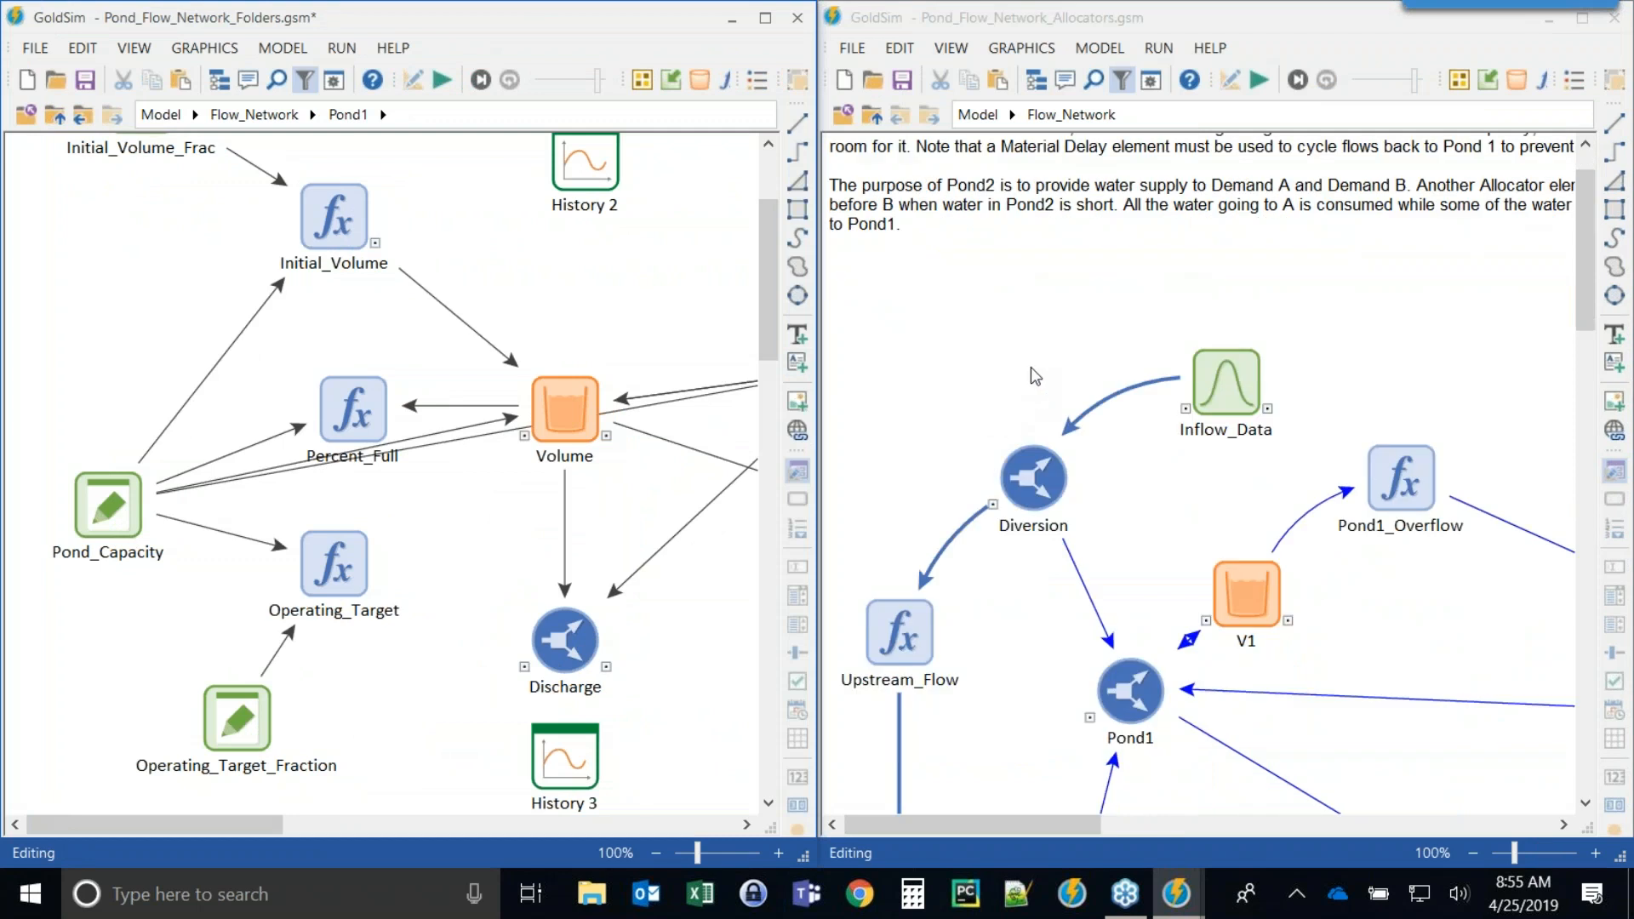
click(55, 115)
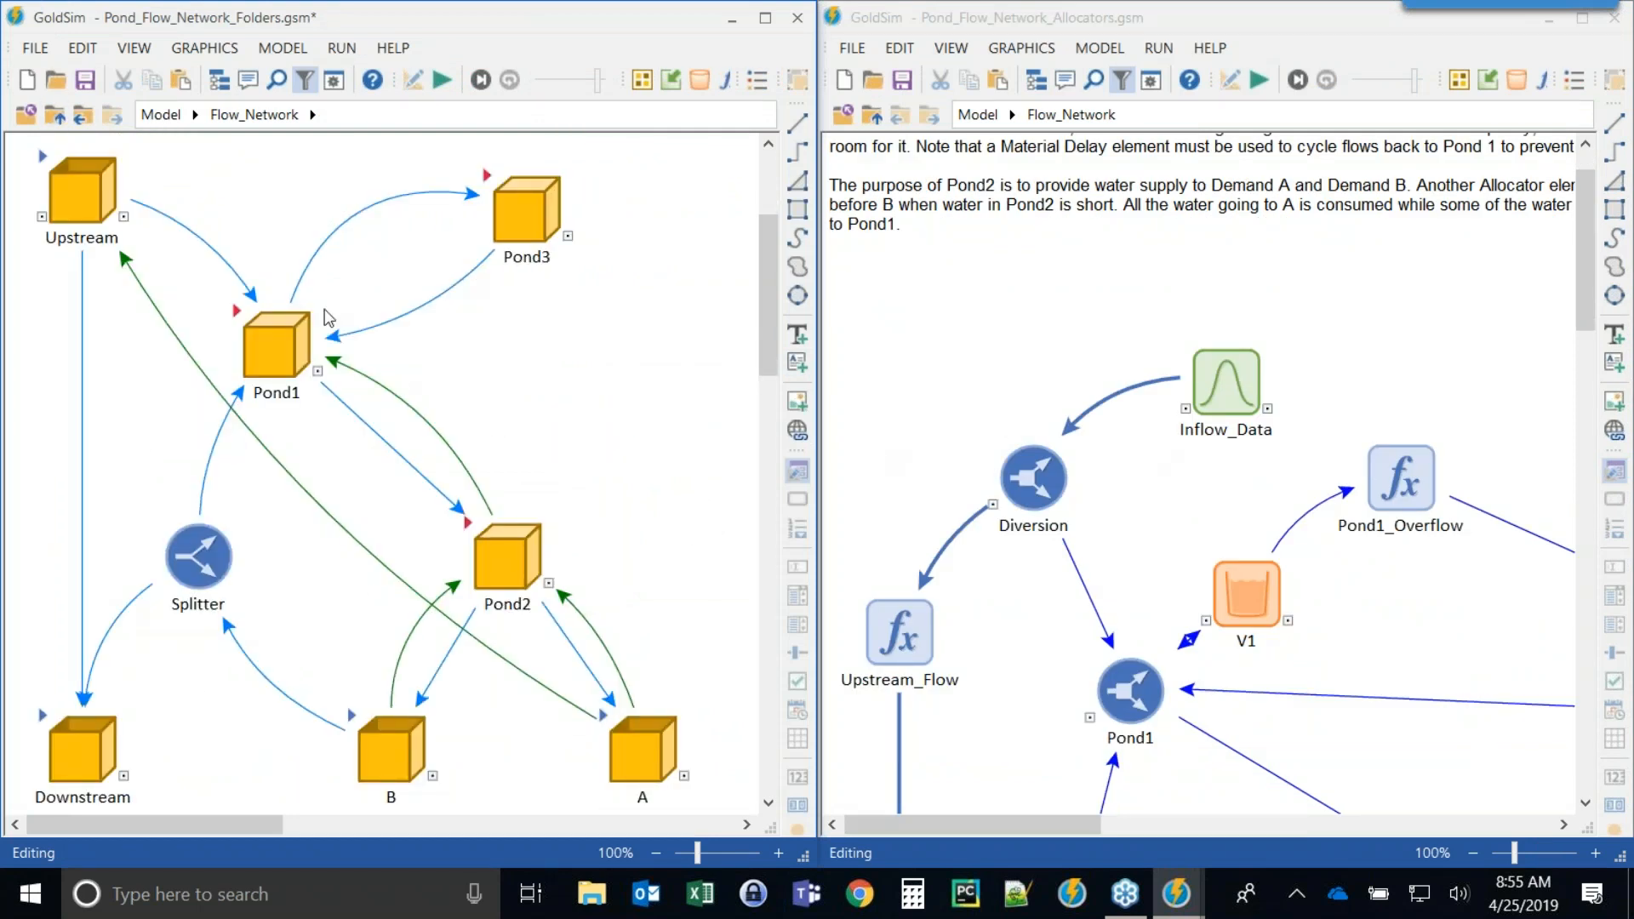
scroll(1173, 461, down, 1)
scroll(1184, 449, down, 2)
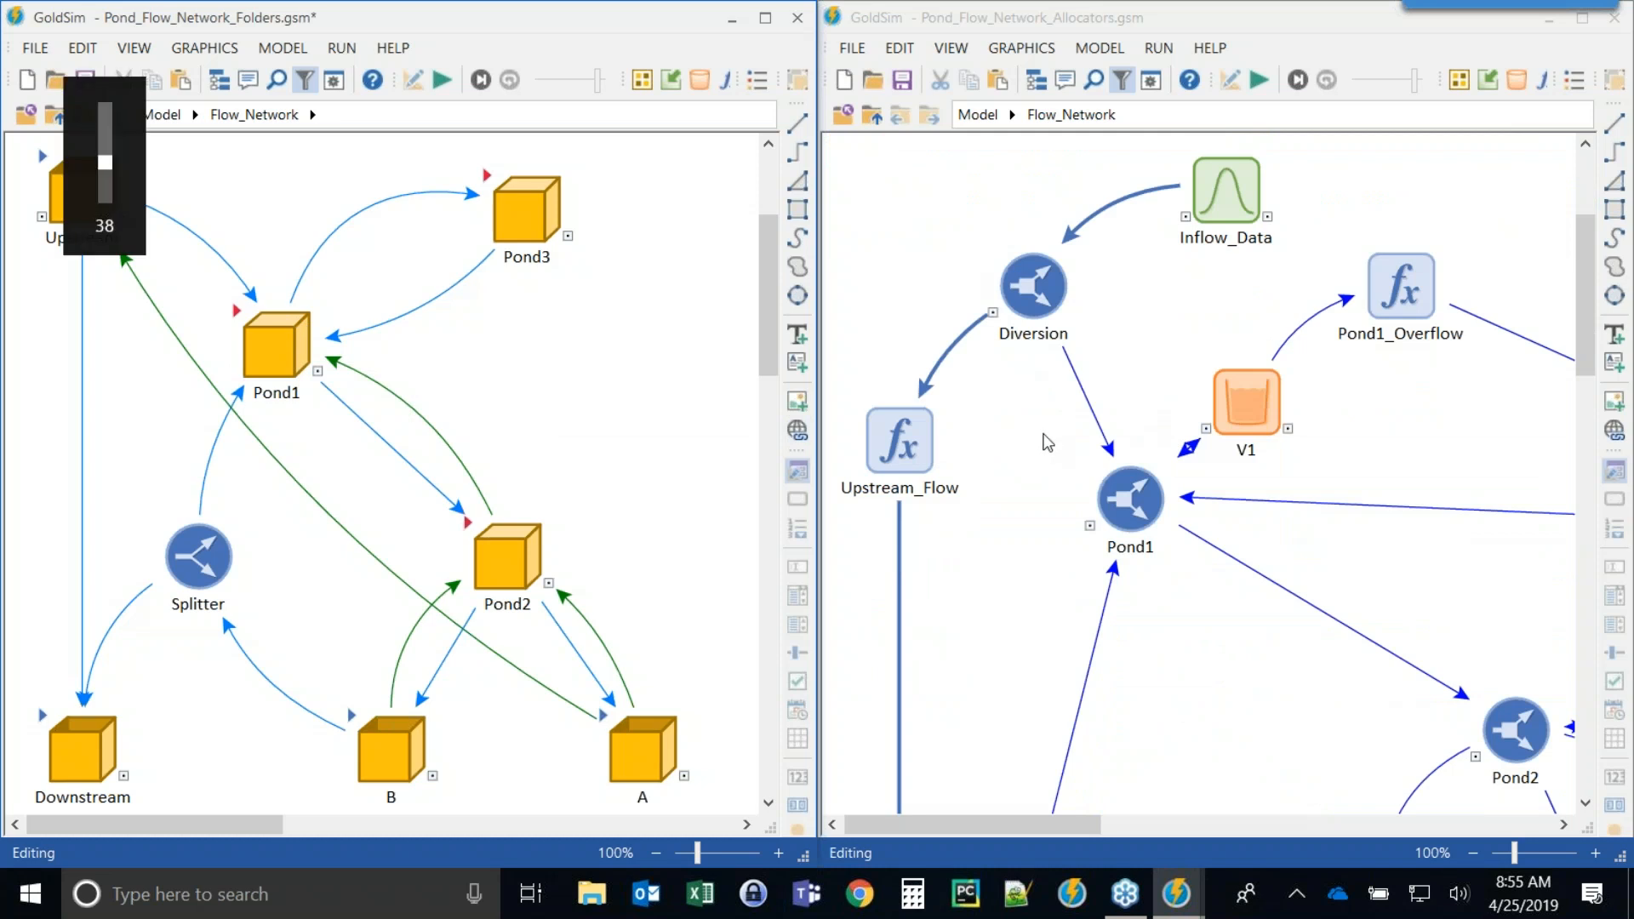
click(1356, 441)
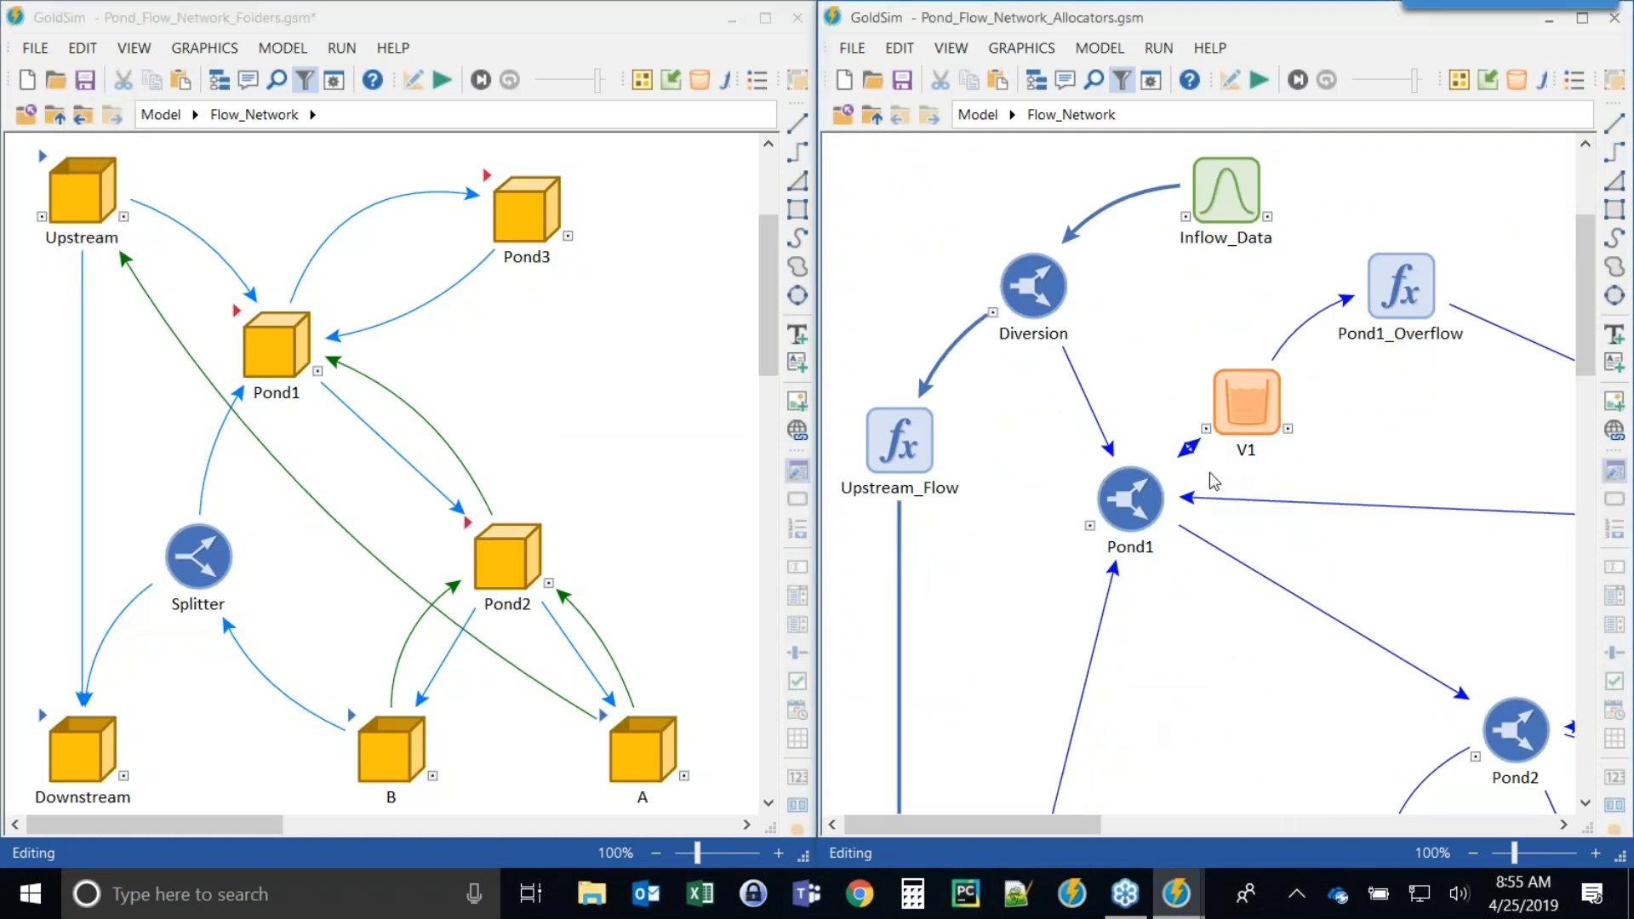
click(874, 118)
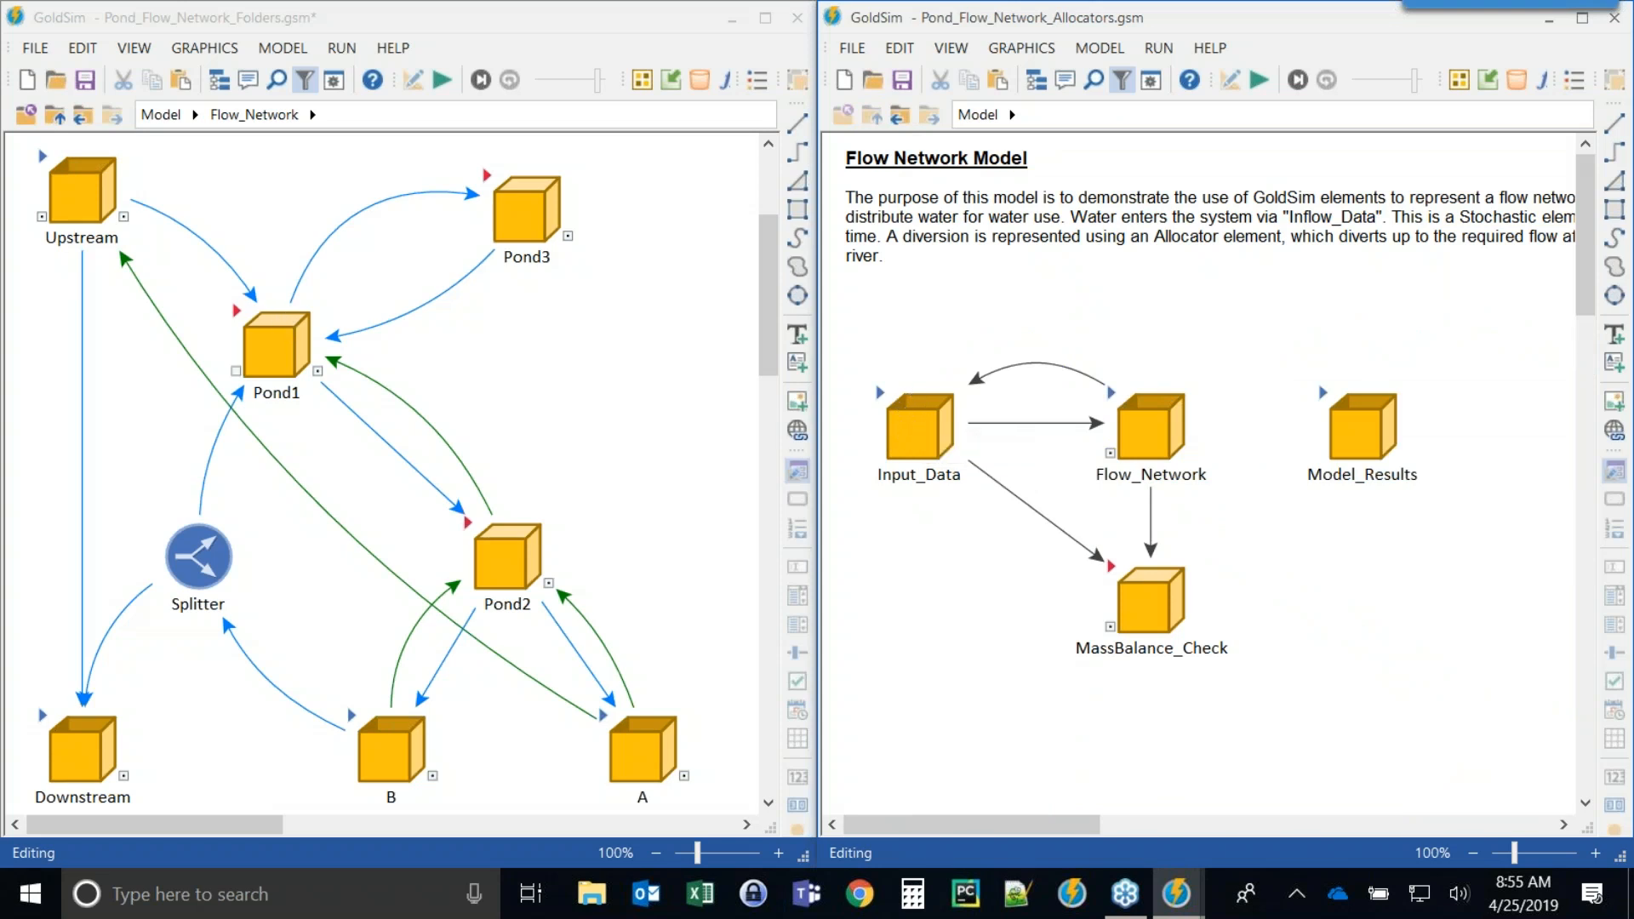
Examine the elements inside the Folders model's Pond1 container, including Pond_Capacity, and return to Flow_Network.
double_click(271, 345)
click(134, 505)
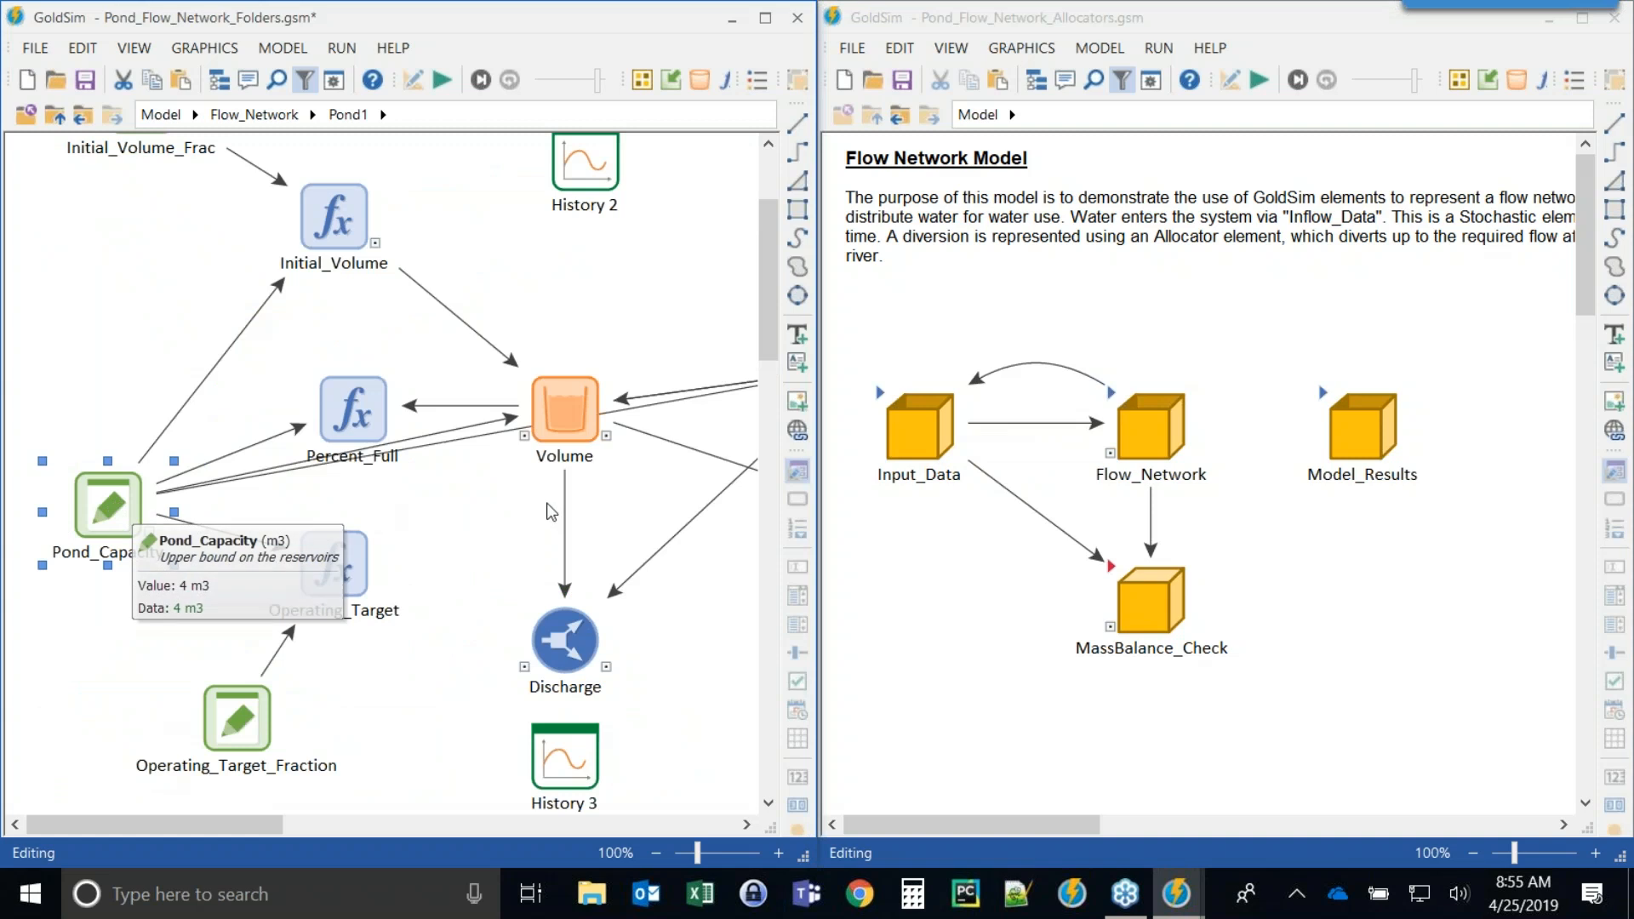
scroll(553, 518, up, 3)
drag(223, 822, 335, 815)
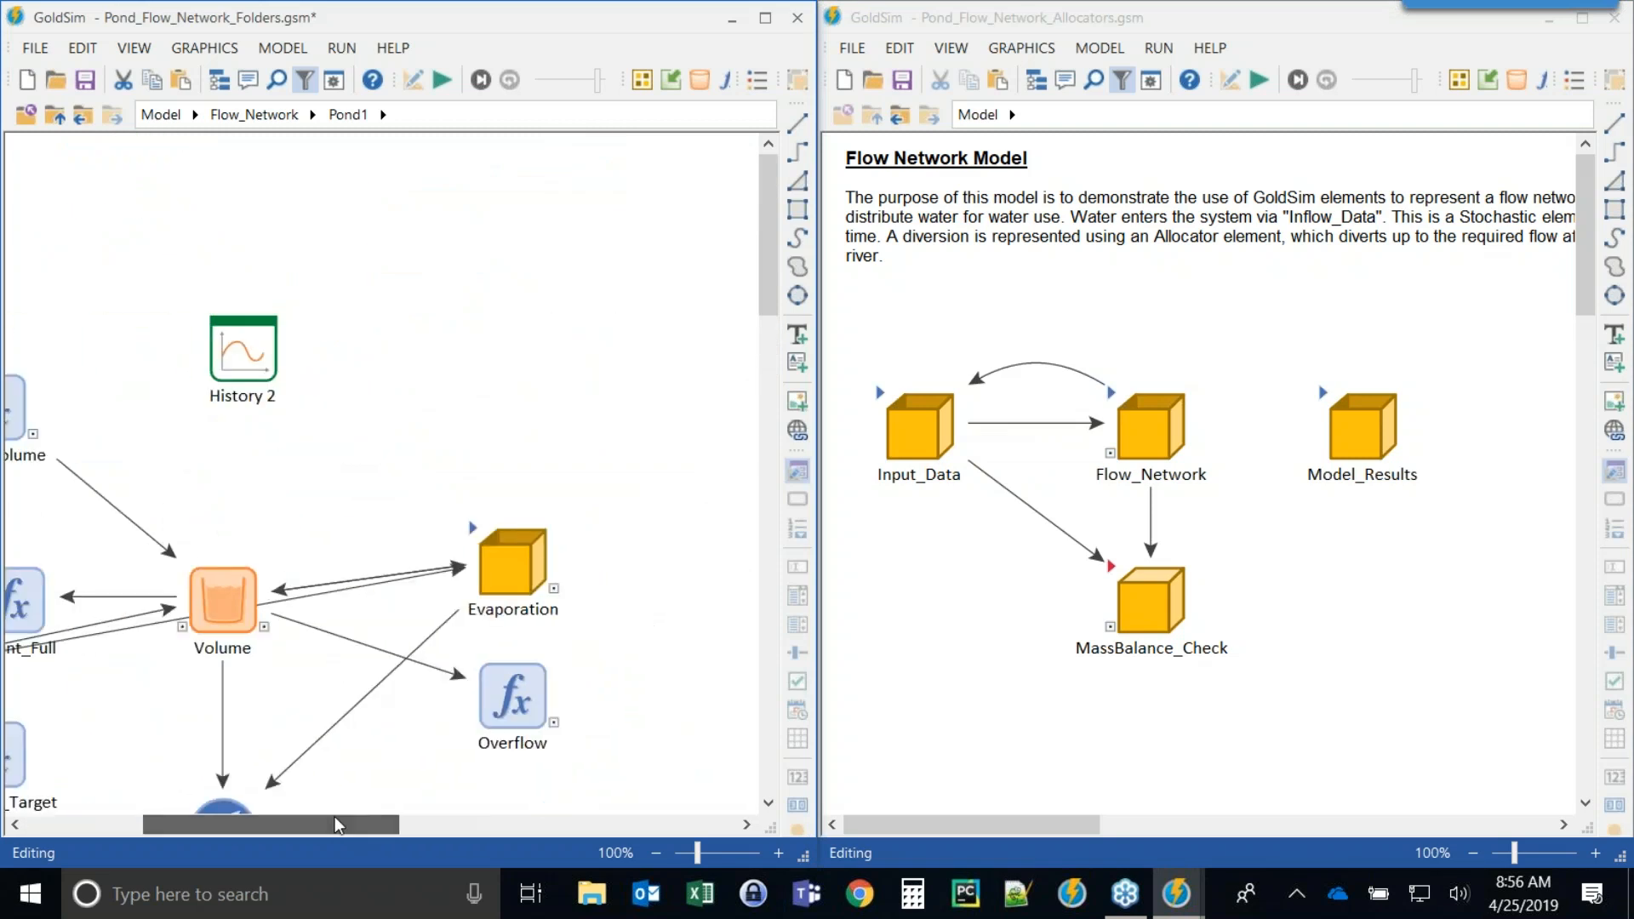
scroll(545, 558, down, 1)
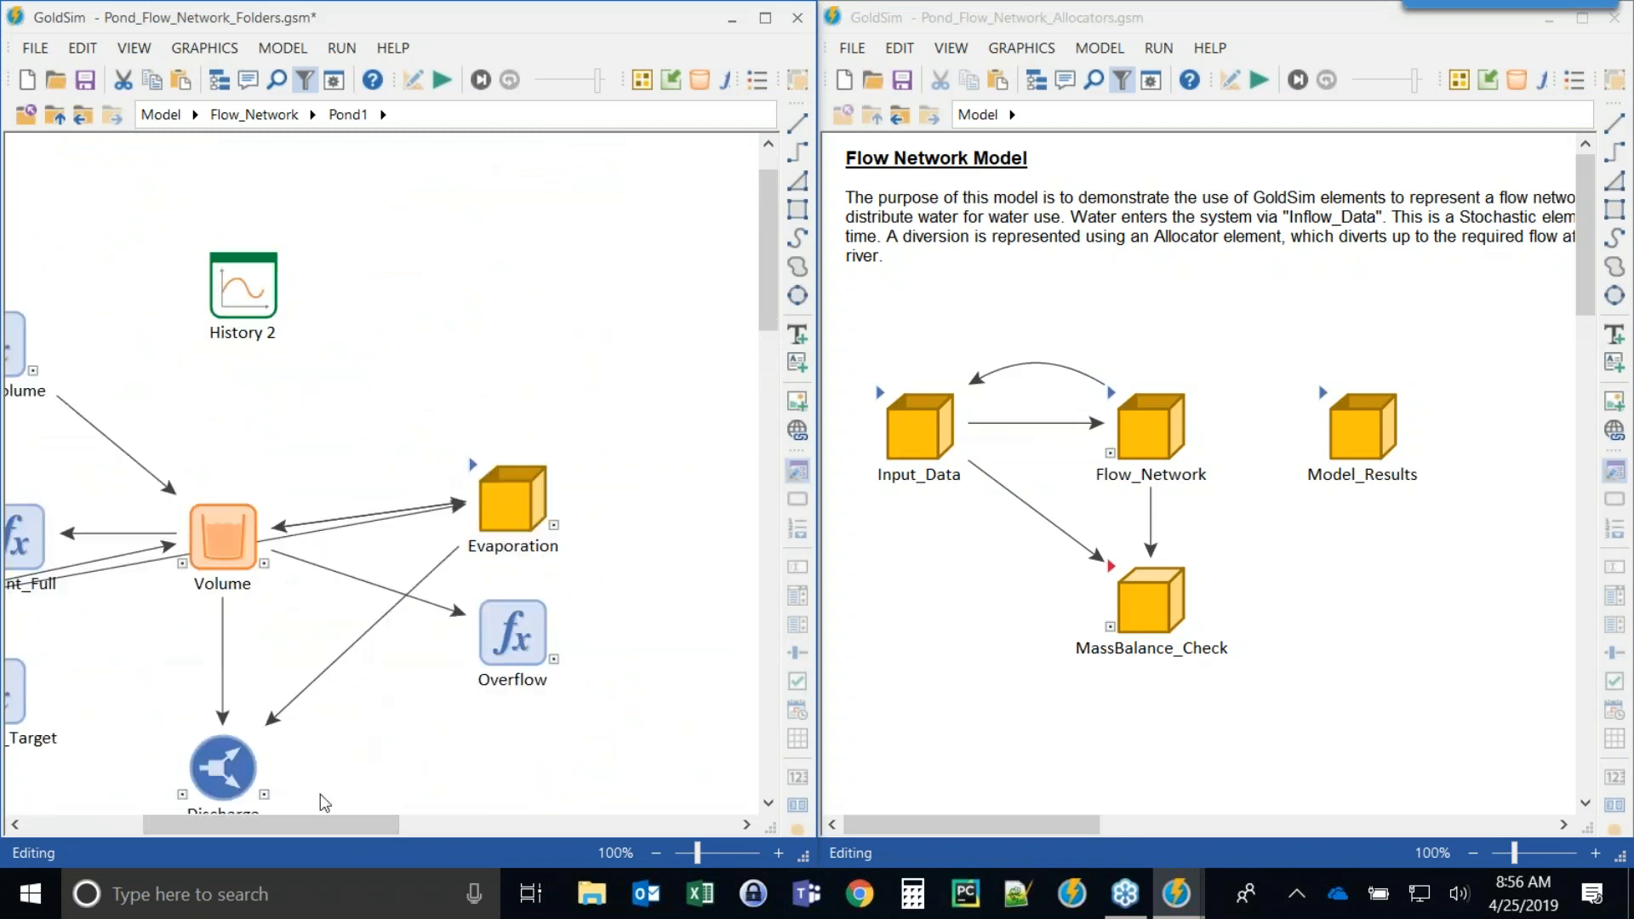
drag(303, 824, 160, 823)
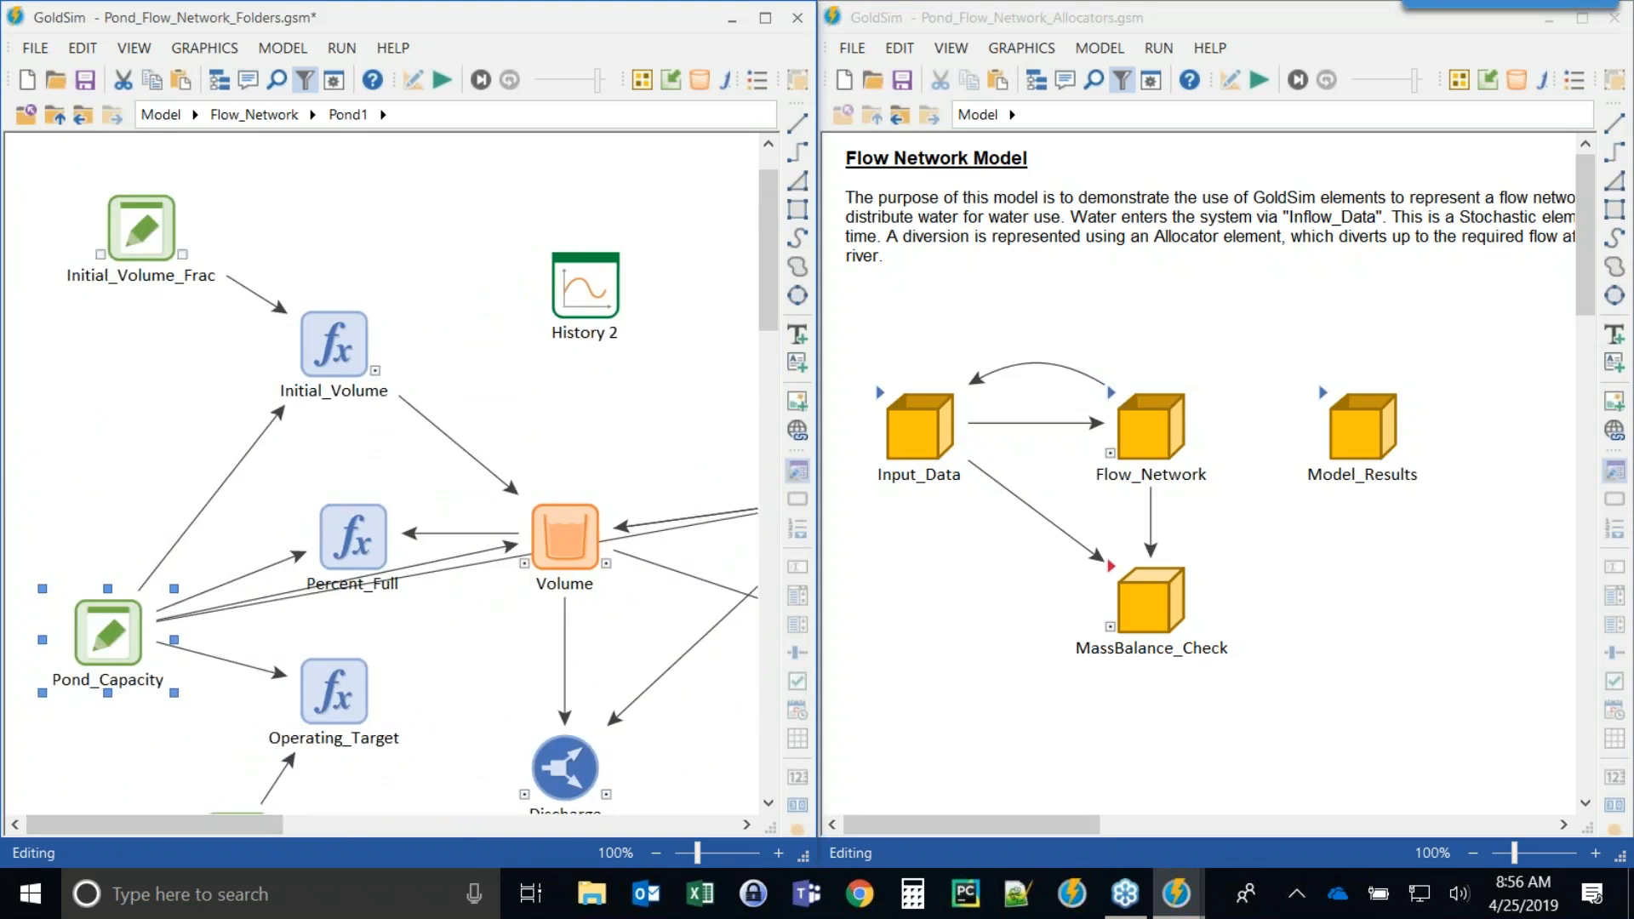
click(54, 115)
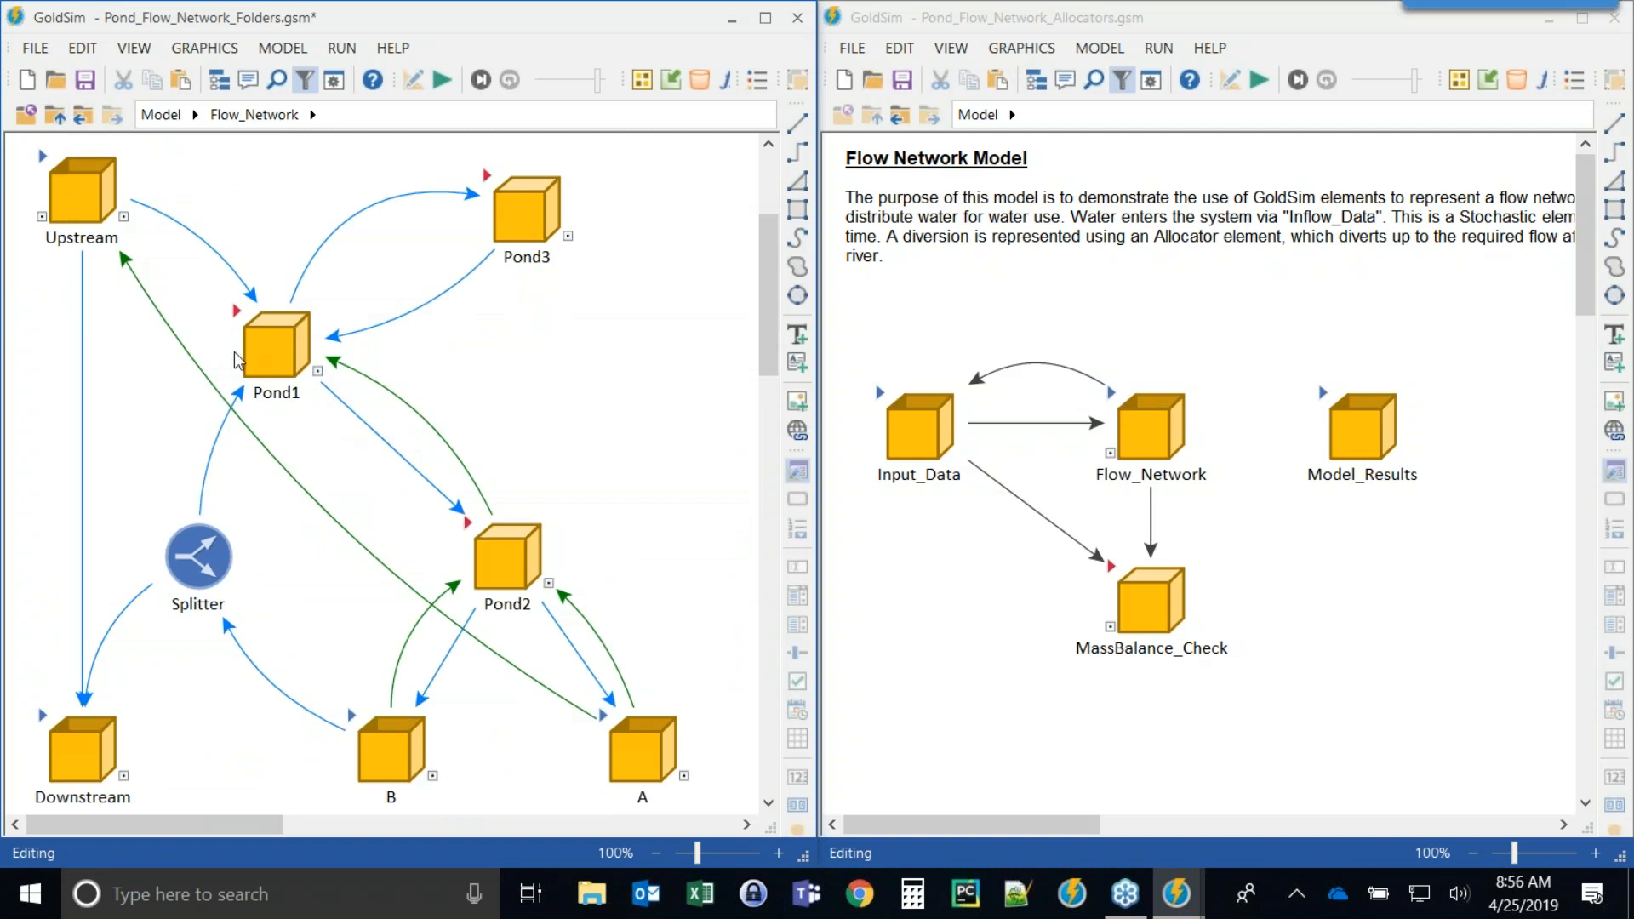
Open Flow_Network in the Allocators model and move the Diversion allocator slightly up and left.
click(277, 358)
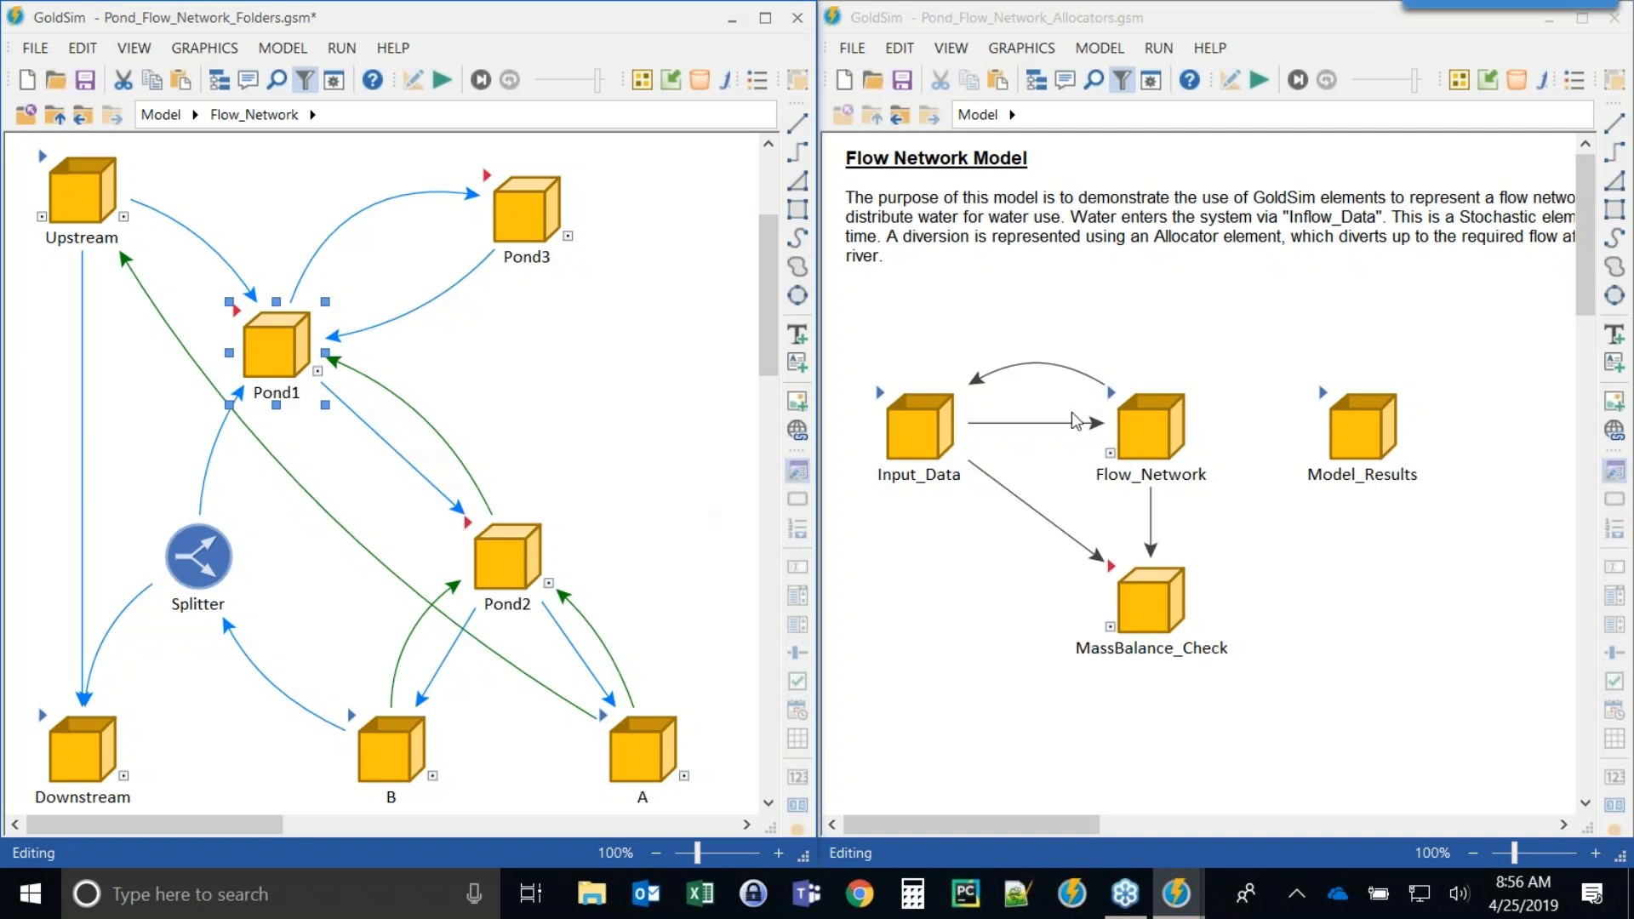
double_click(1109, 396)
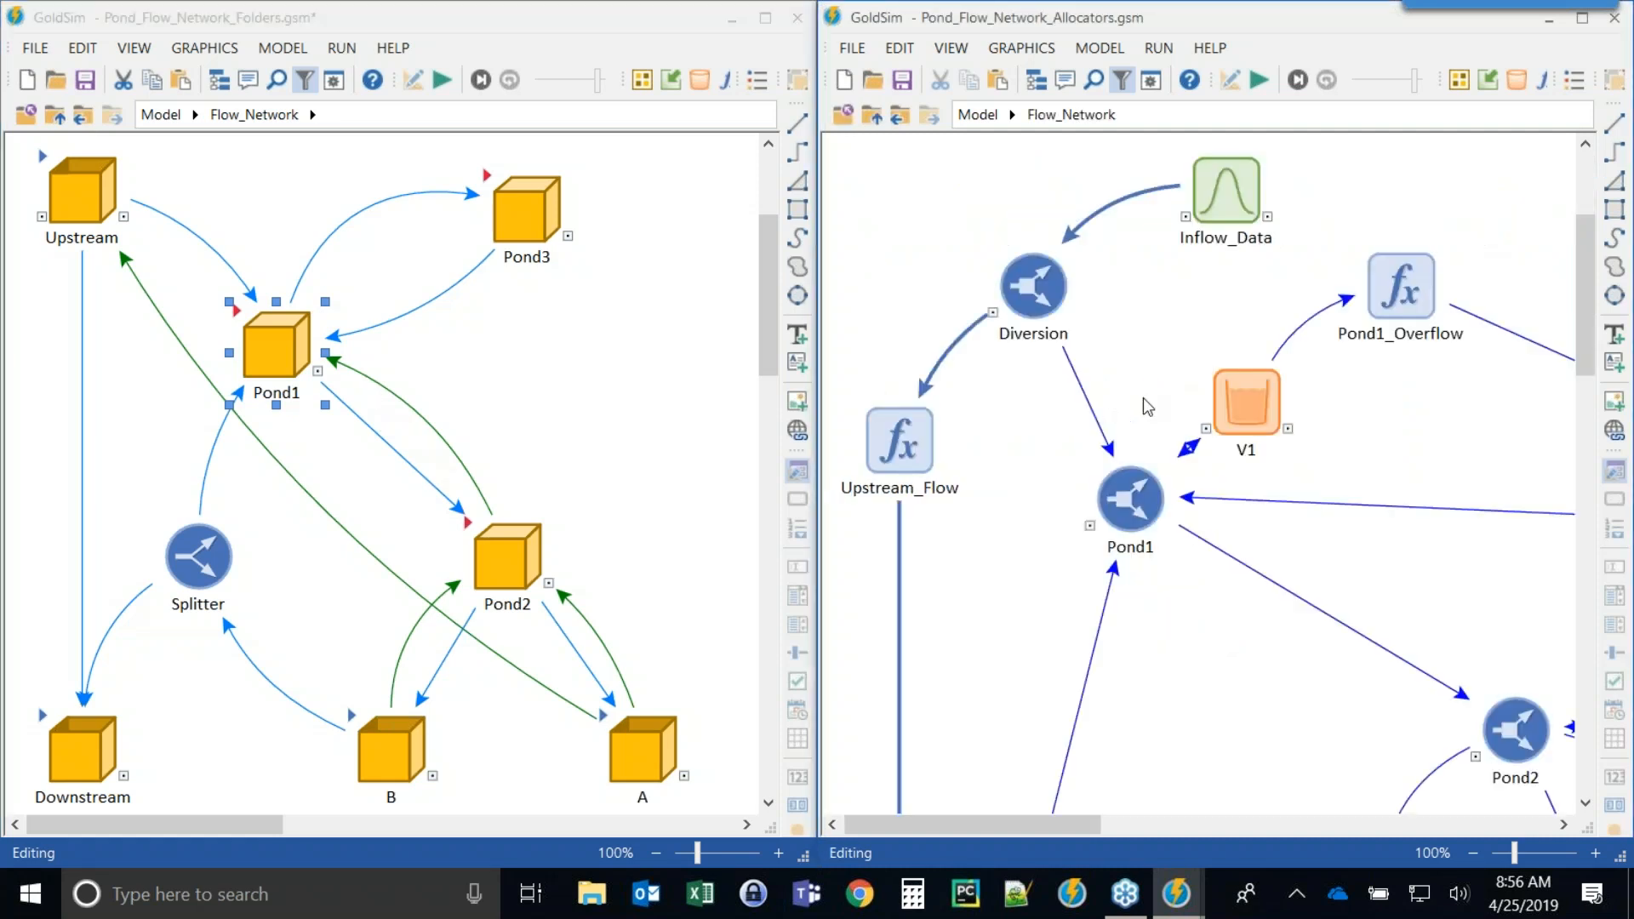
mouse_move(1034, 822)
mouse_down()
mouse_move(1136, 820)
mouse_move(1045, 840)
mouse_up()
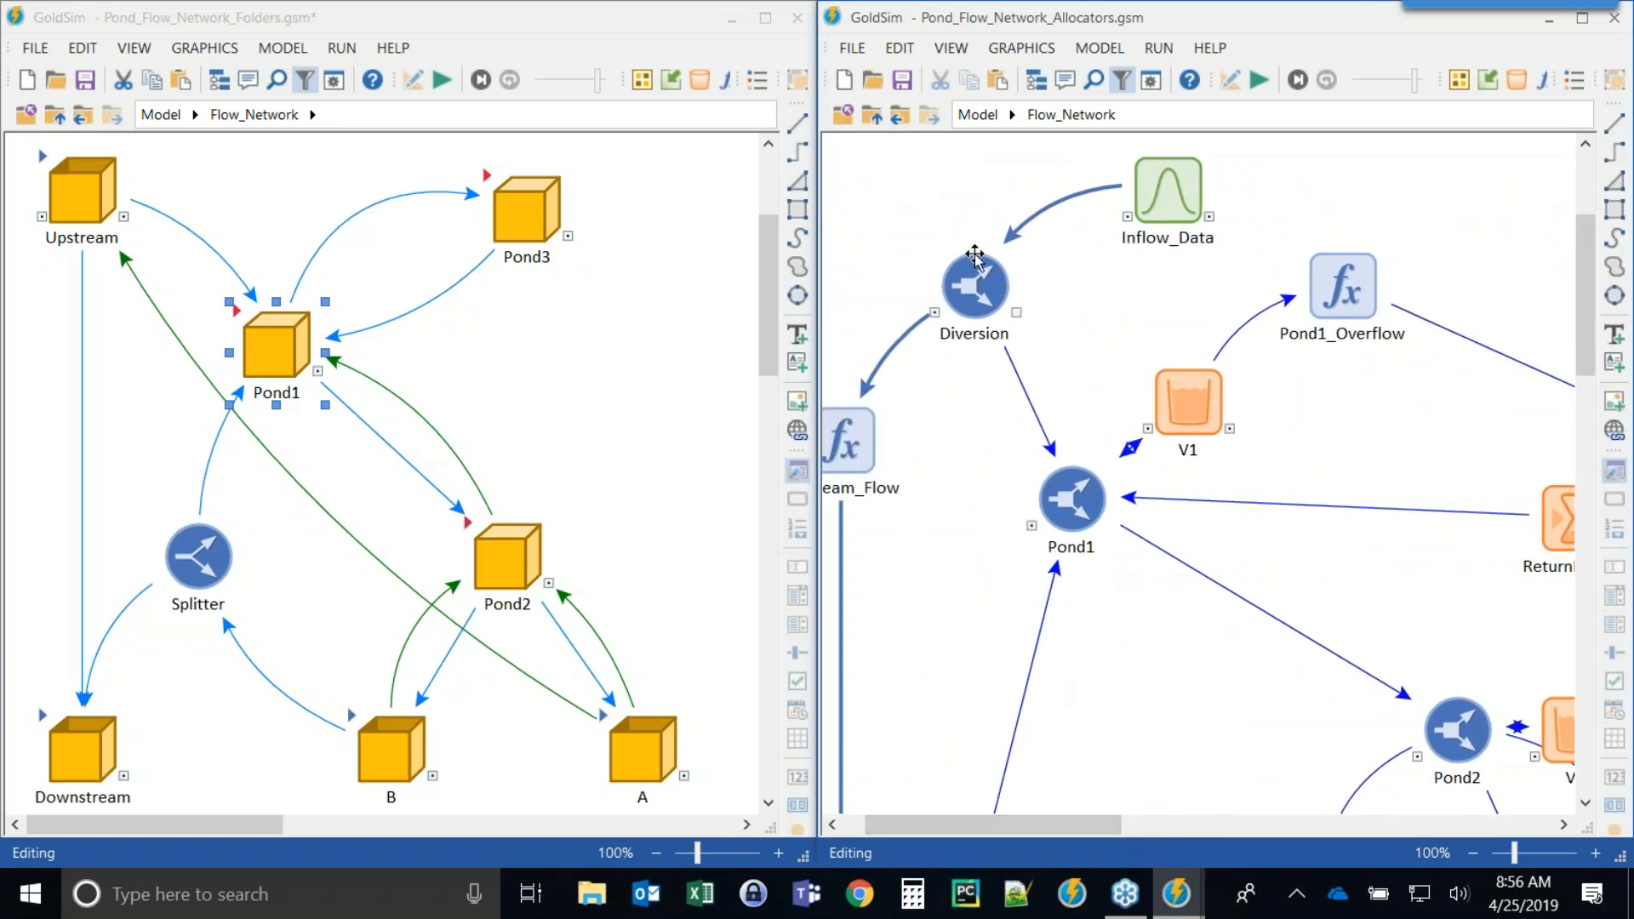
drag(973, 271, 932, 232)
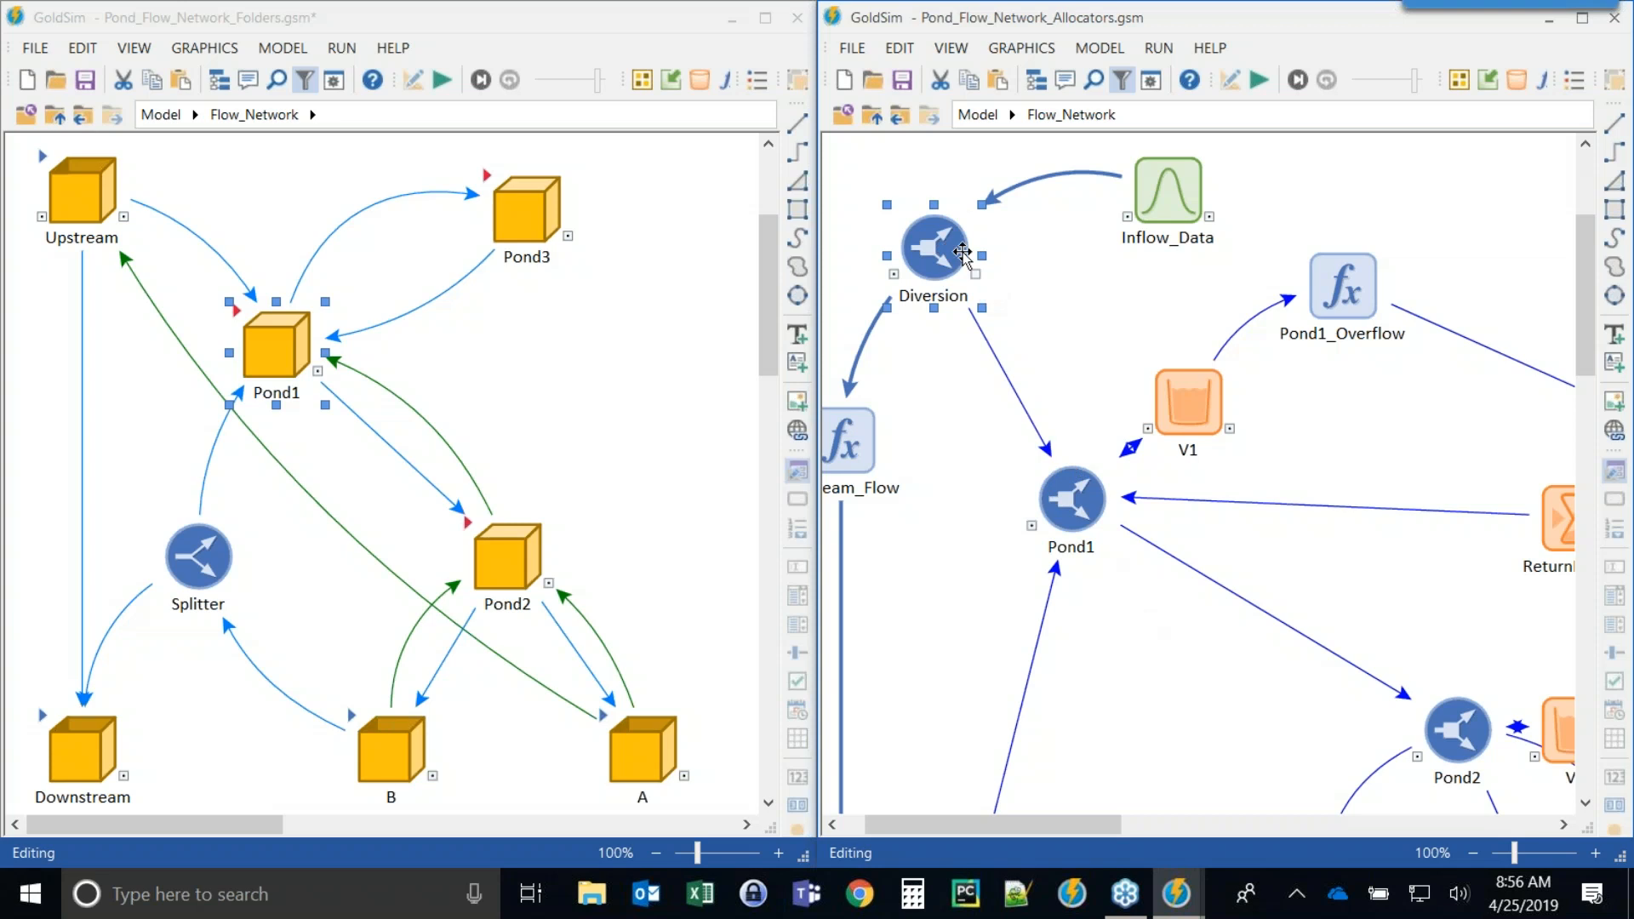
Browse the Allocators flow network's Pond1, Pond2, V1, V2 and water supply elements, then go up to the model level.
drag(1102, 834, 1174, 834)
scroll(1192, 529, down, 2)
scroll(1194, 530, down, 2)
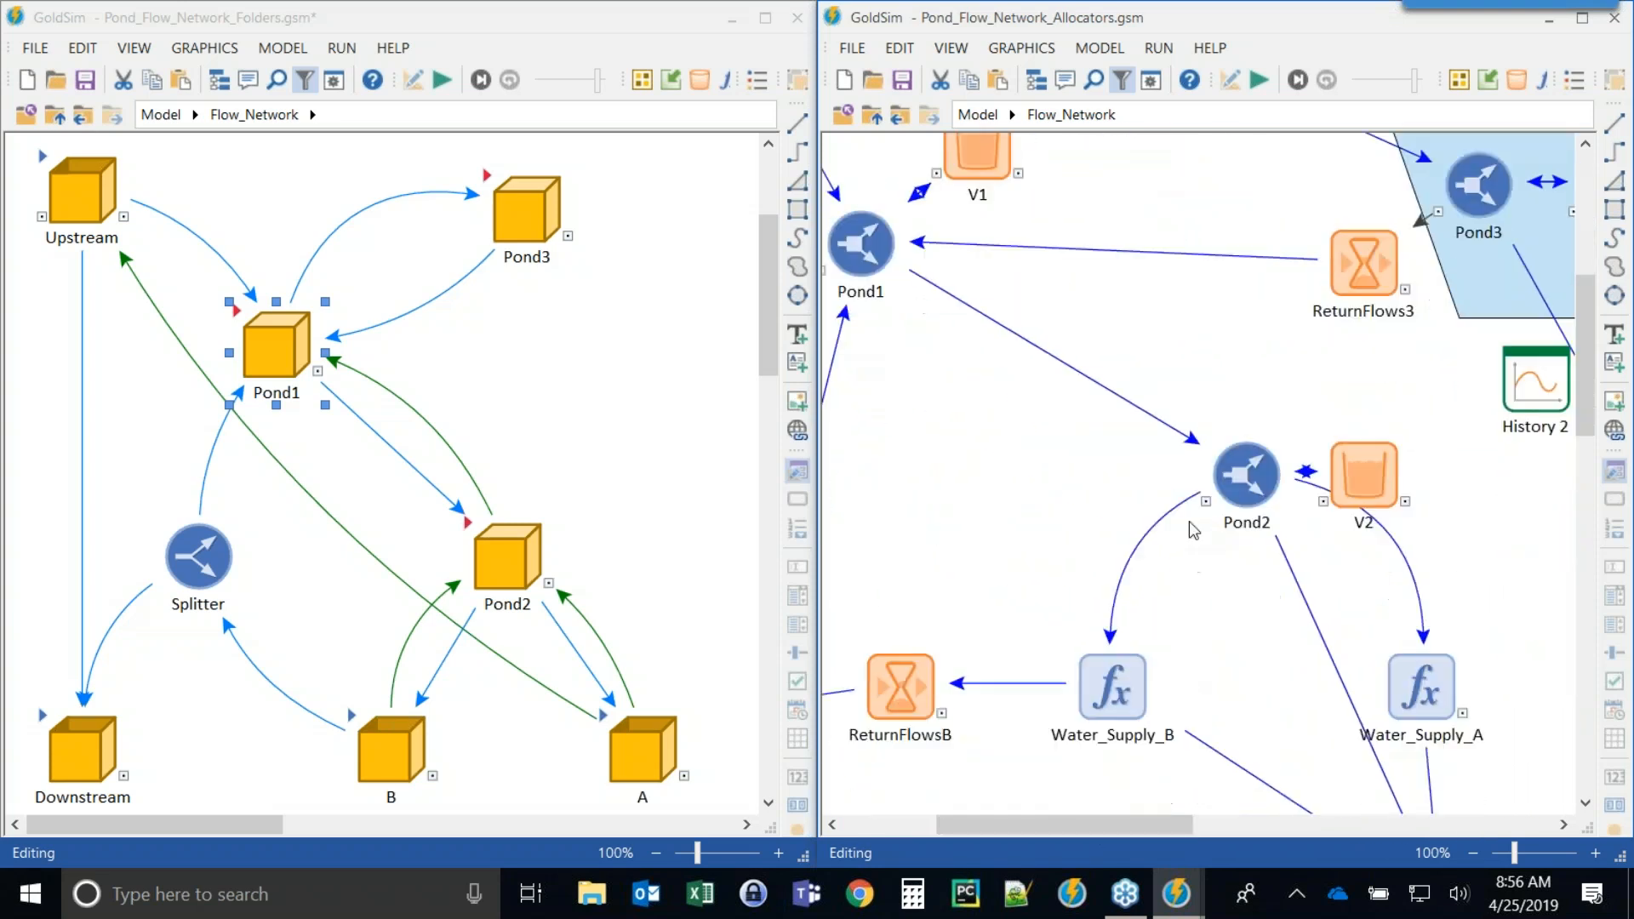
scroll(1190, 535, down, 3)
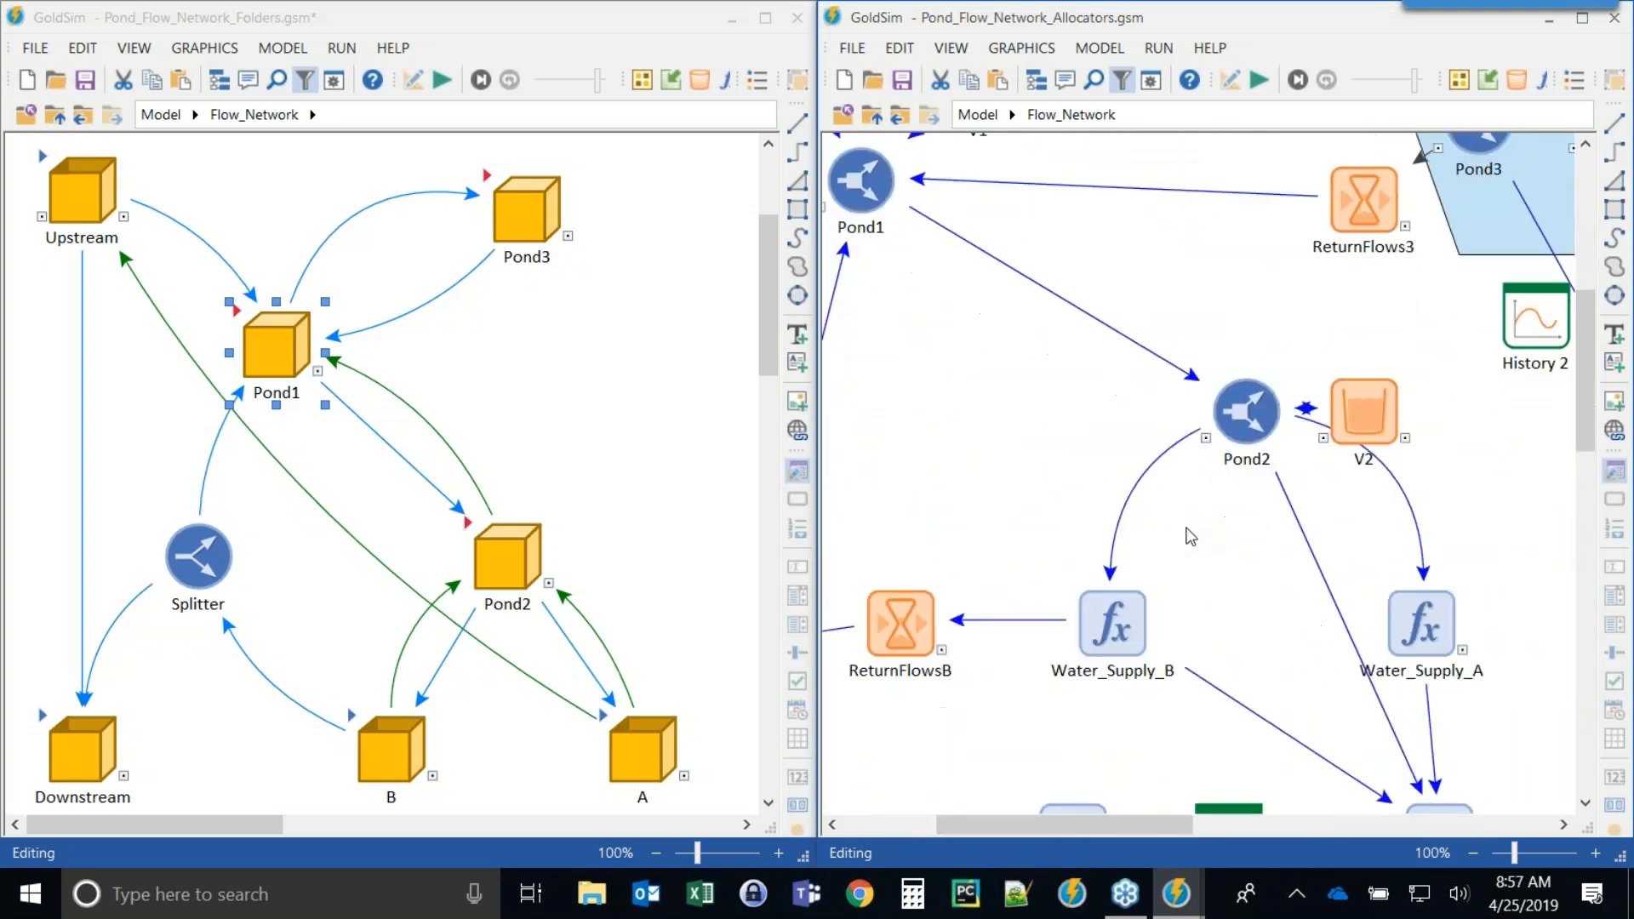
scroll(1190, 535, up, 1)
scroll(1190, 534, up, 4)
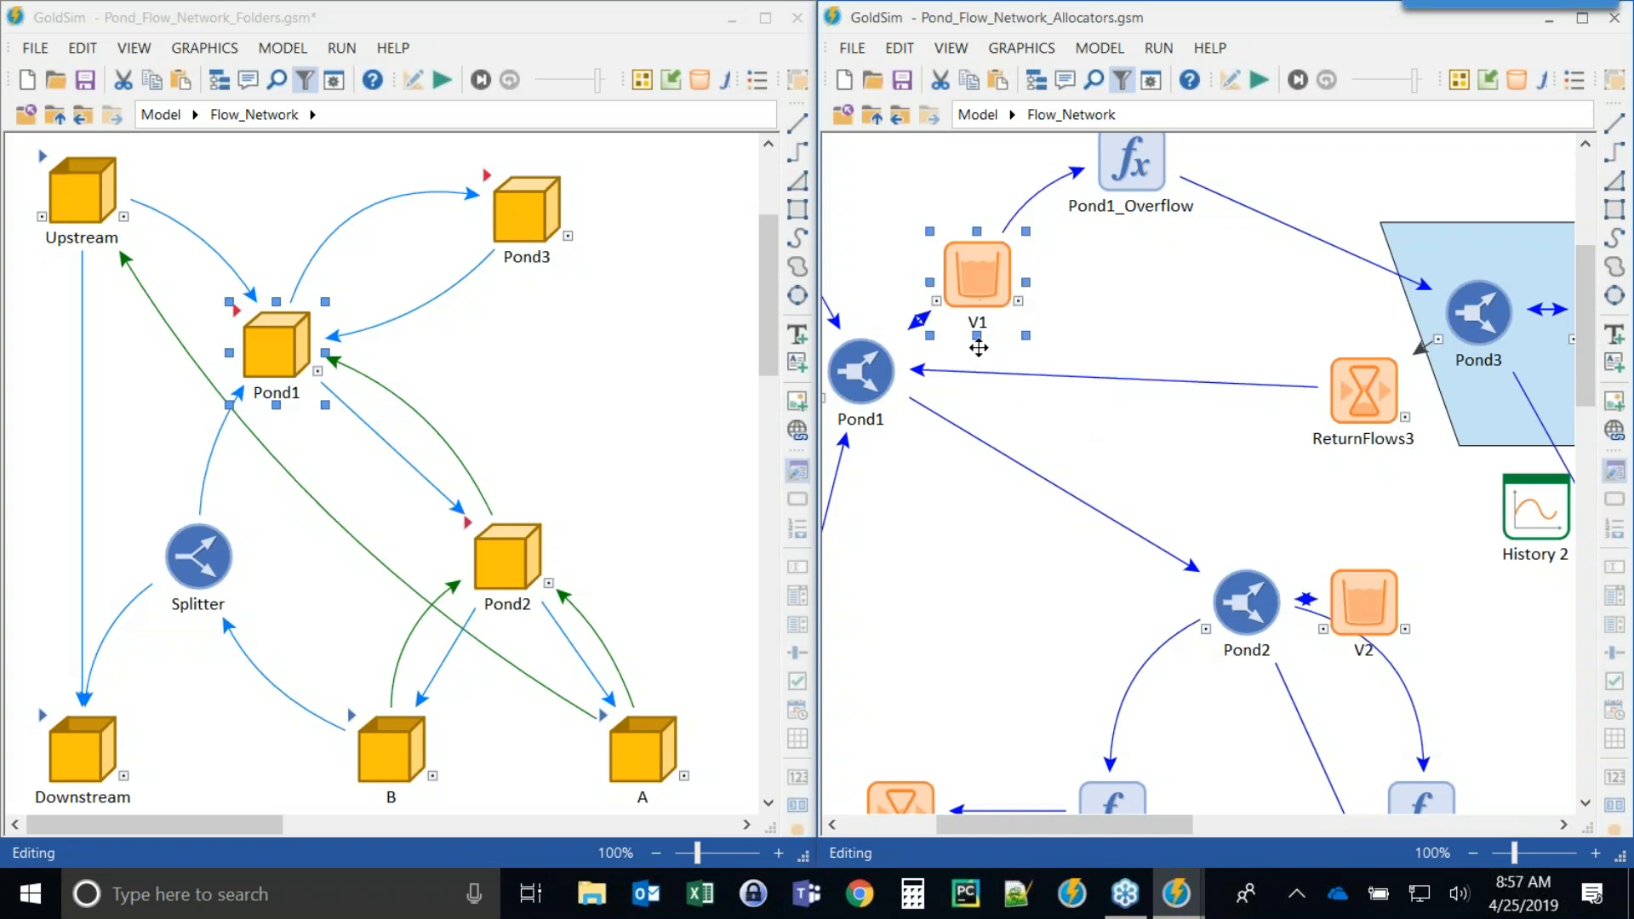
click(977, 280)
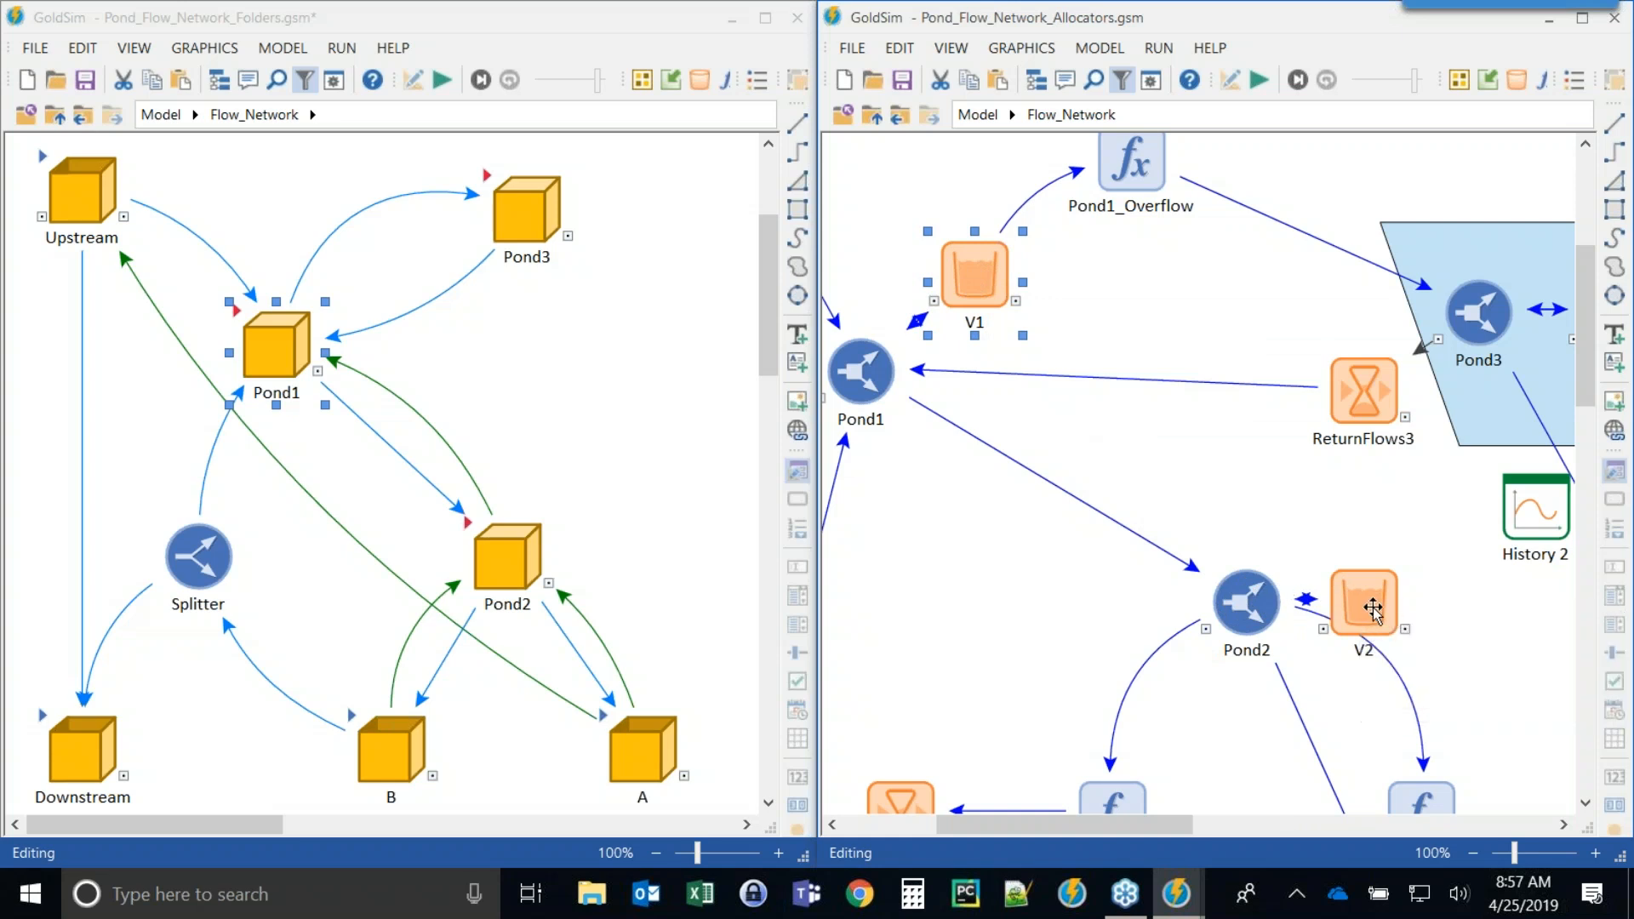
click(873, 121)
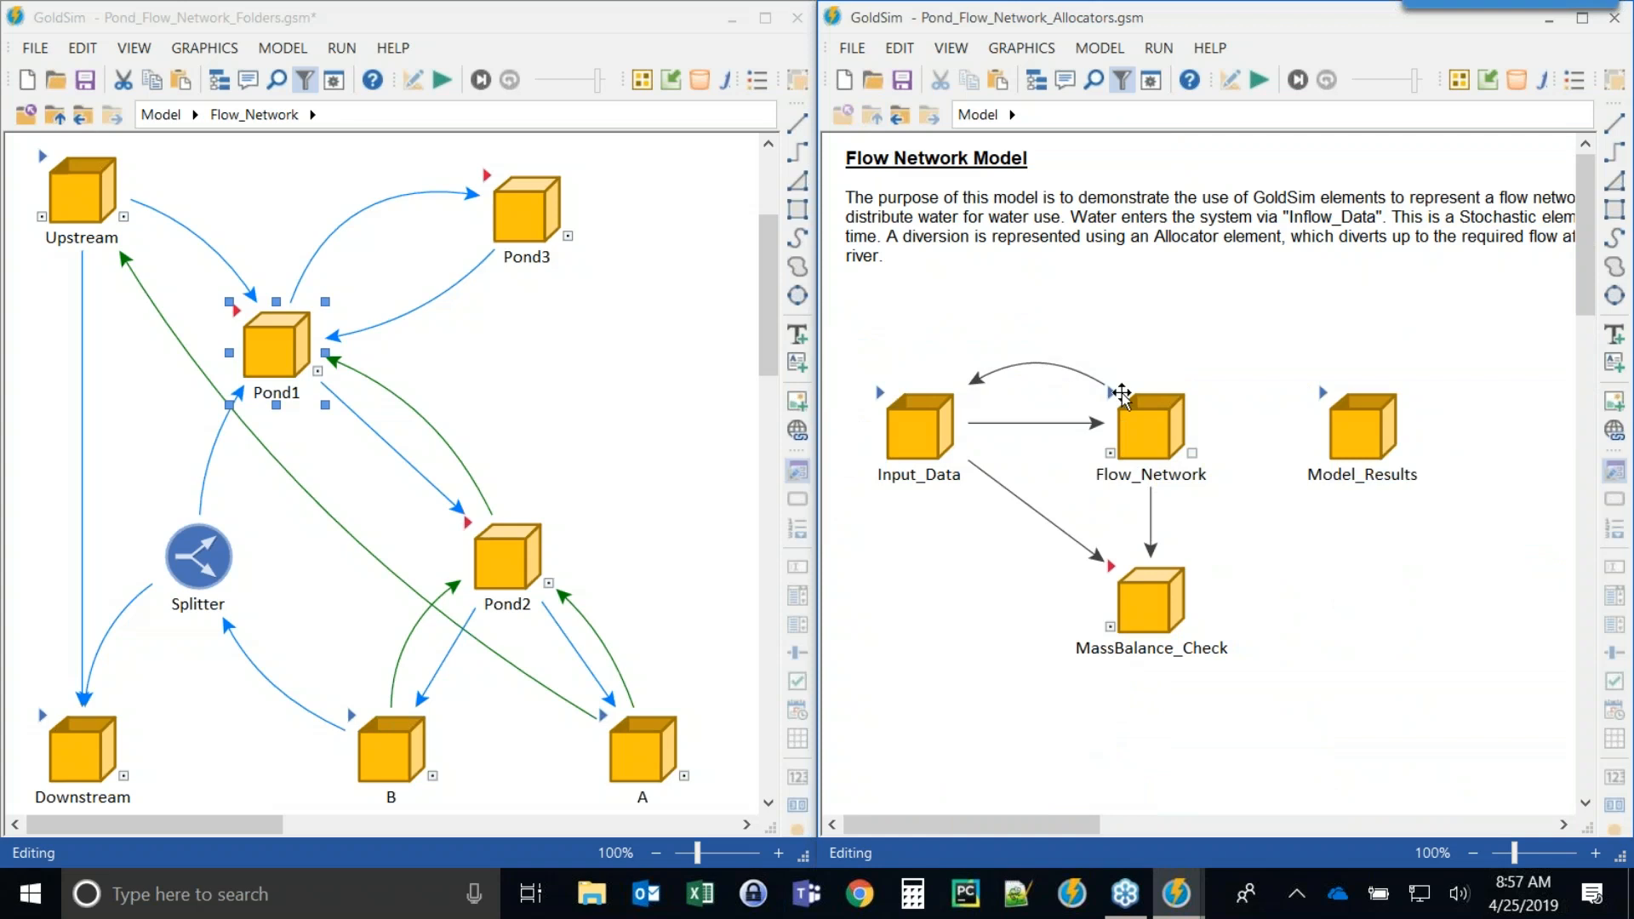
Open the link from Flow_Network to Input_Data, follow it to Reservoir_Data, and examine Pond_Vol_Vector and Pool_Area.
double_click(1004, 367)
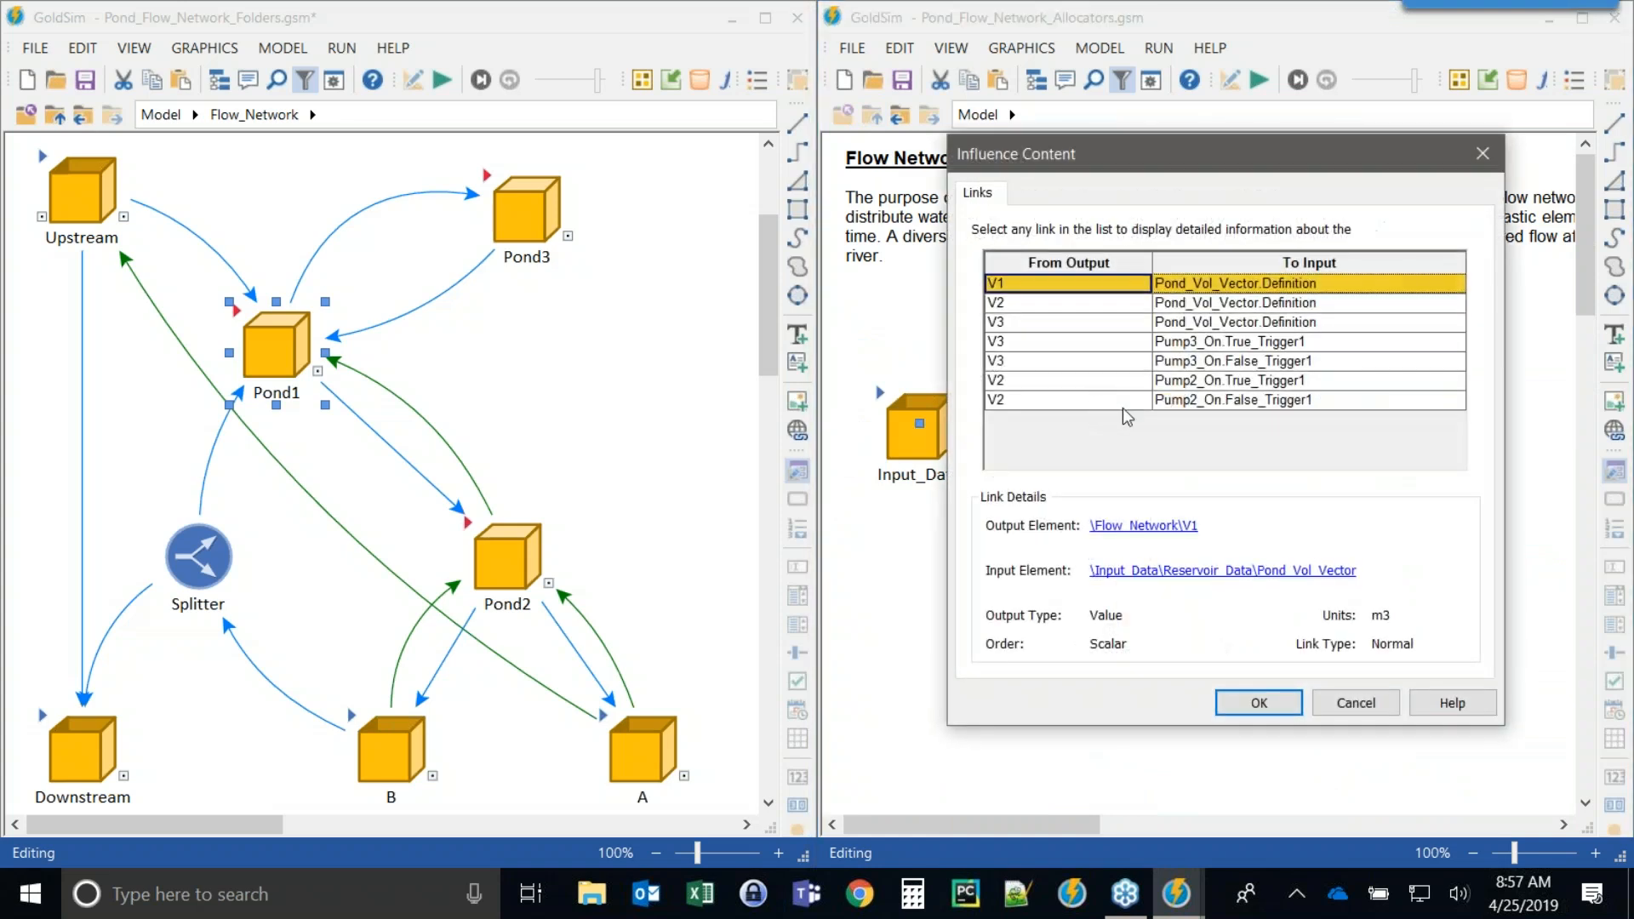
click(1332, 571)
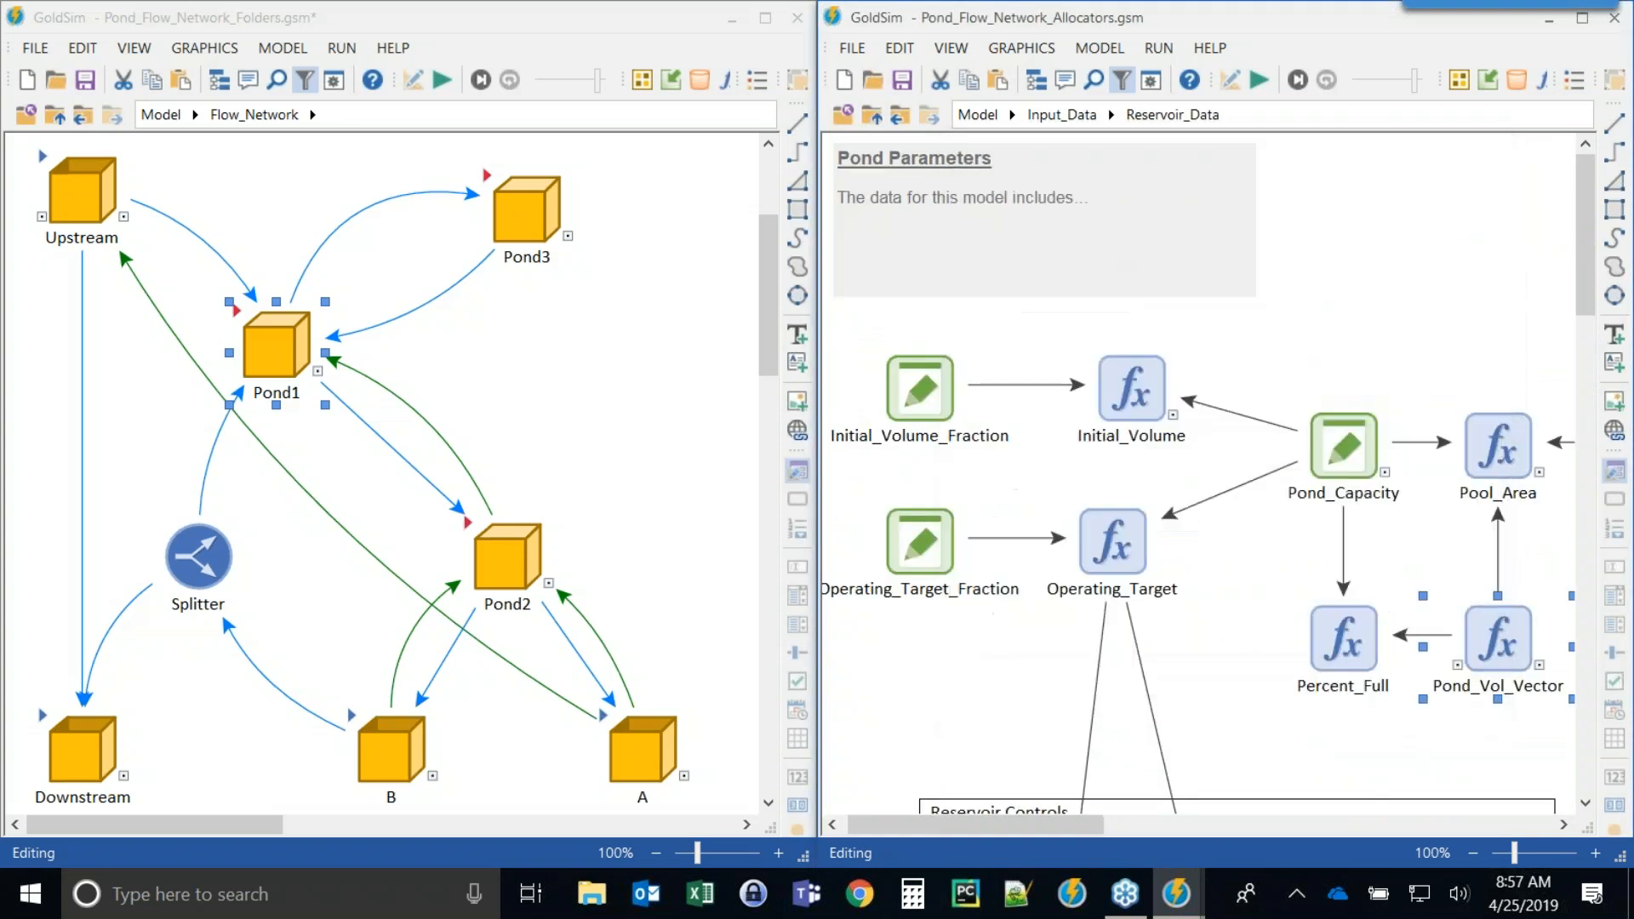
mouse_move(1500, 634)
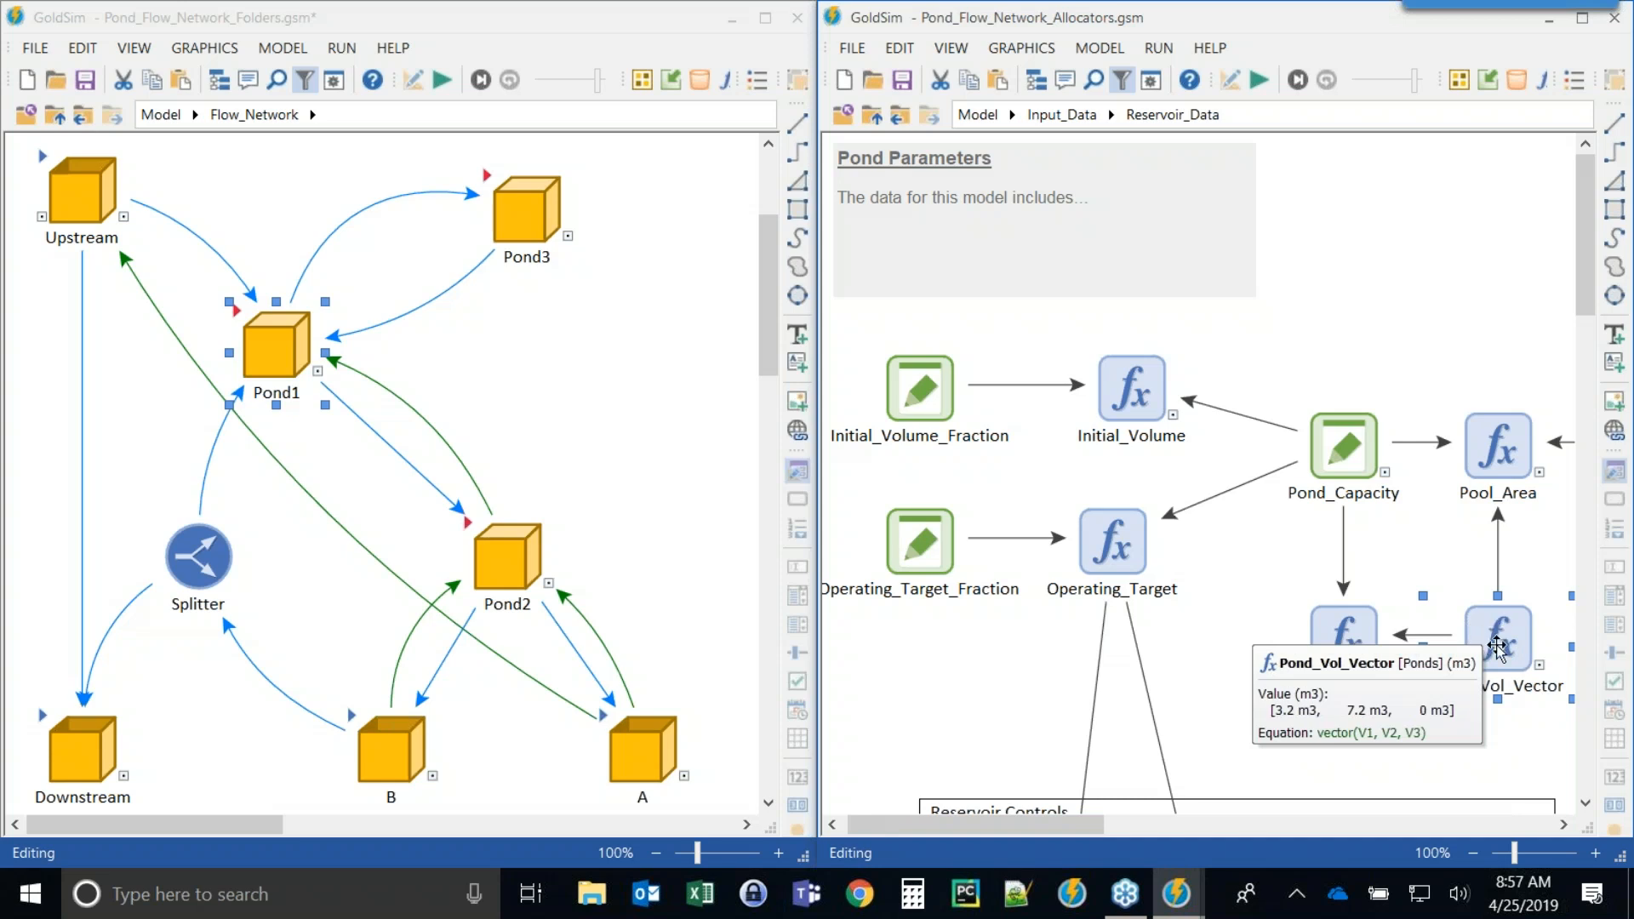
mouse_move(1498, 464)
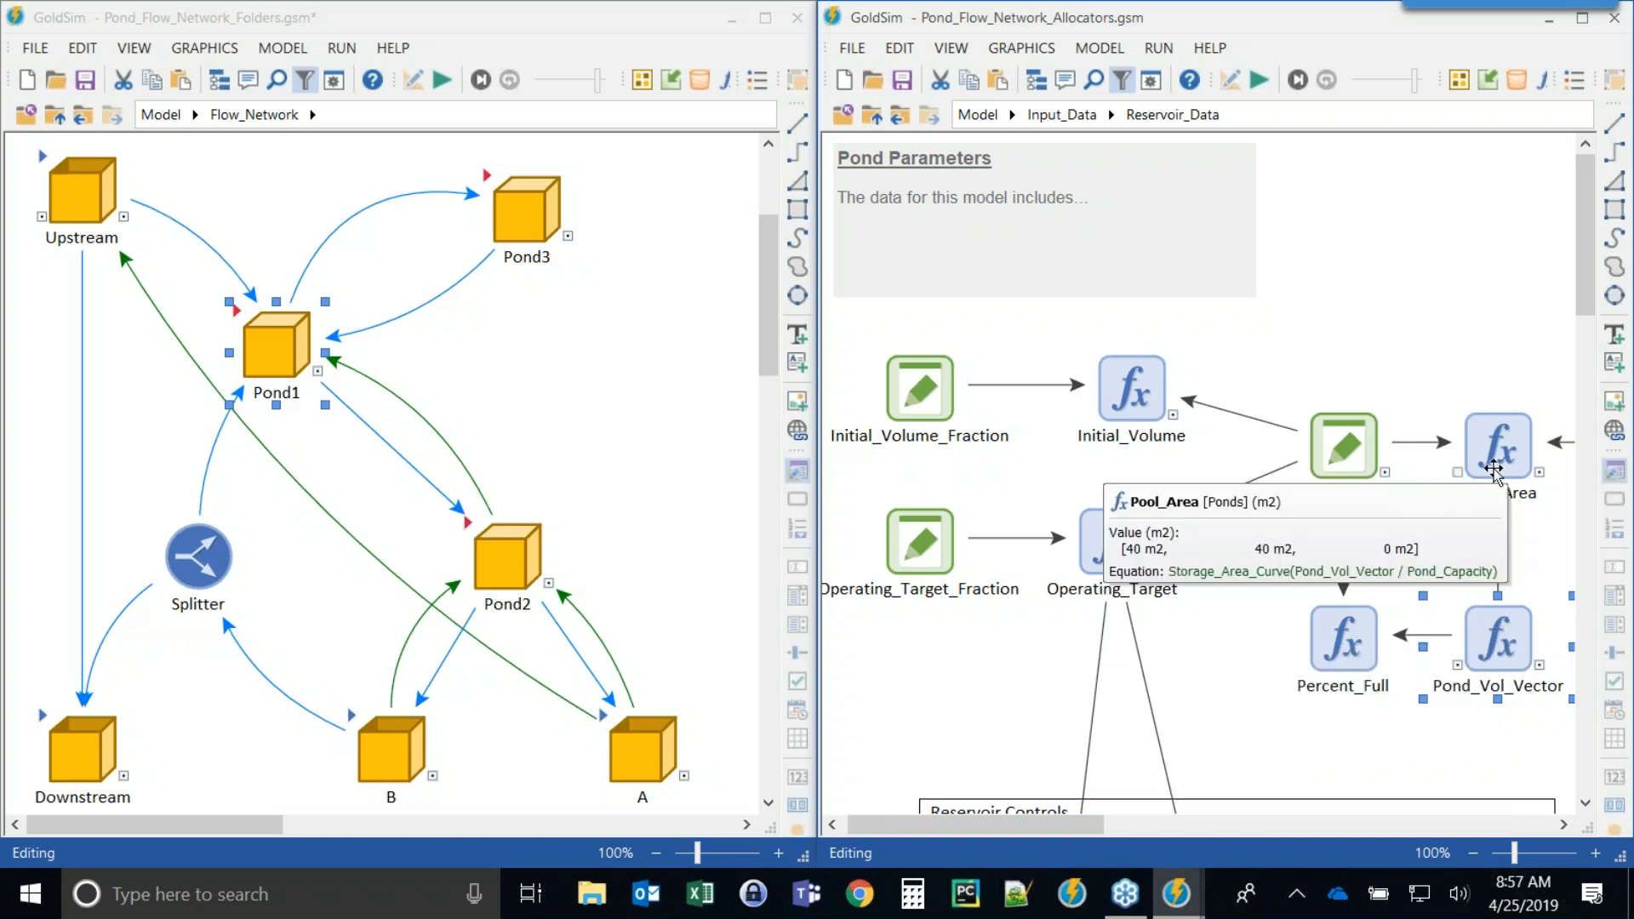
Select Percent_Full in Reservoir_Data and go back up to the Allocators model's top level.
click(1343, 647)
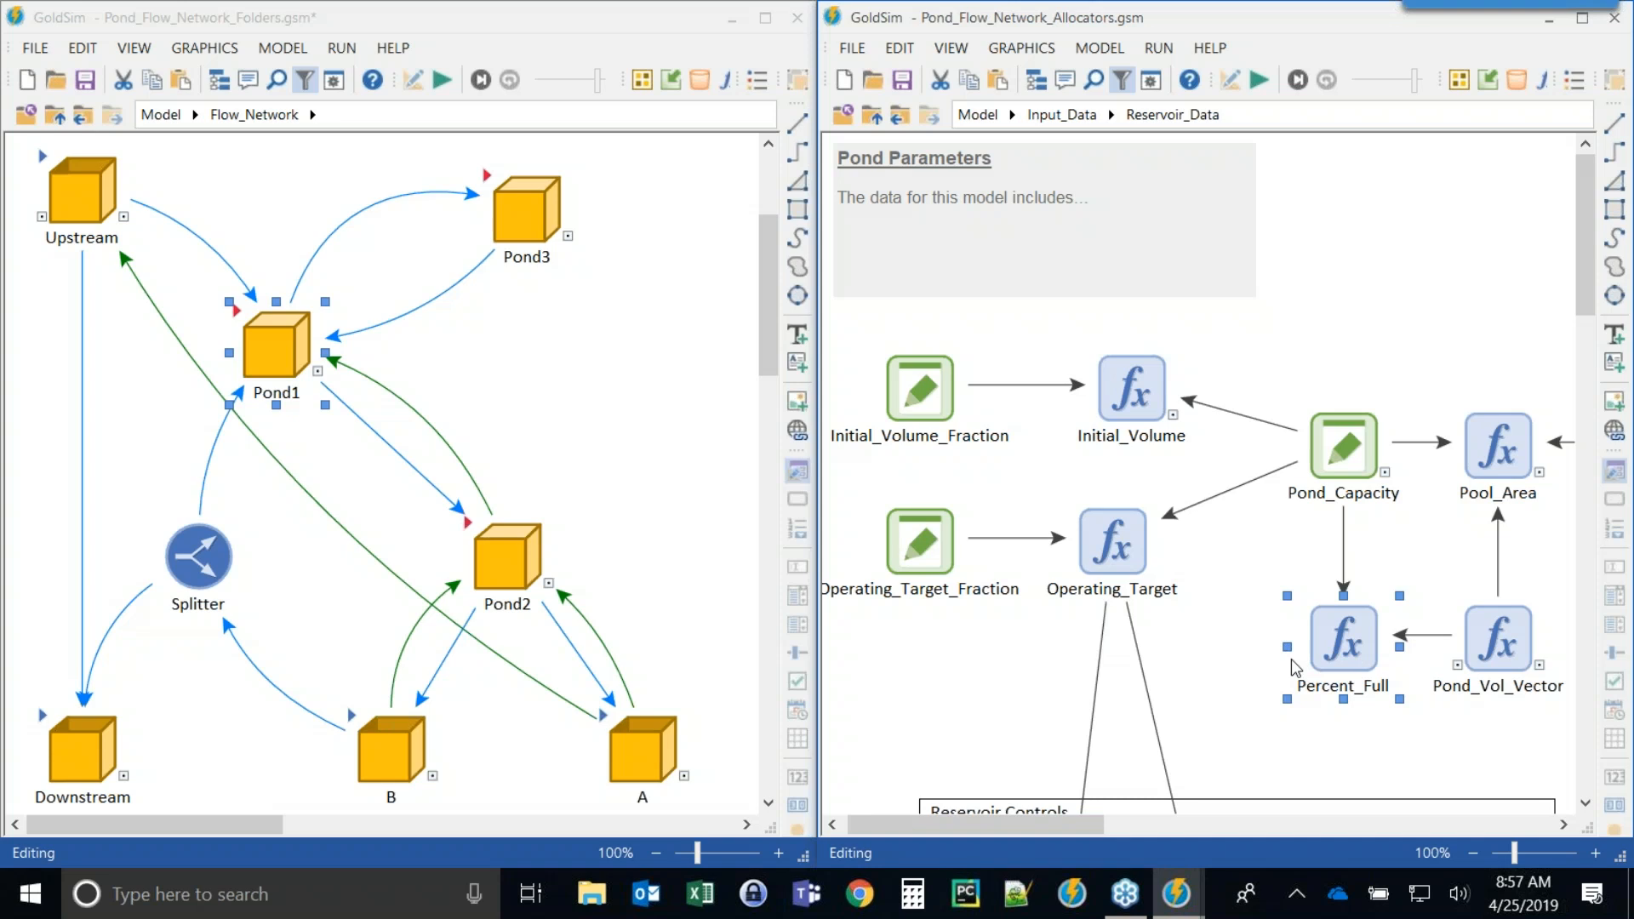
click(872, 115)
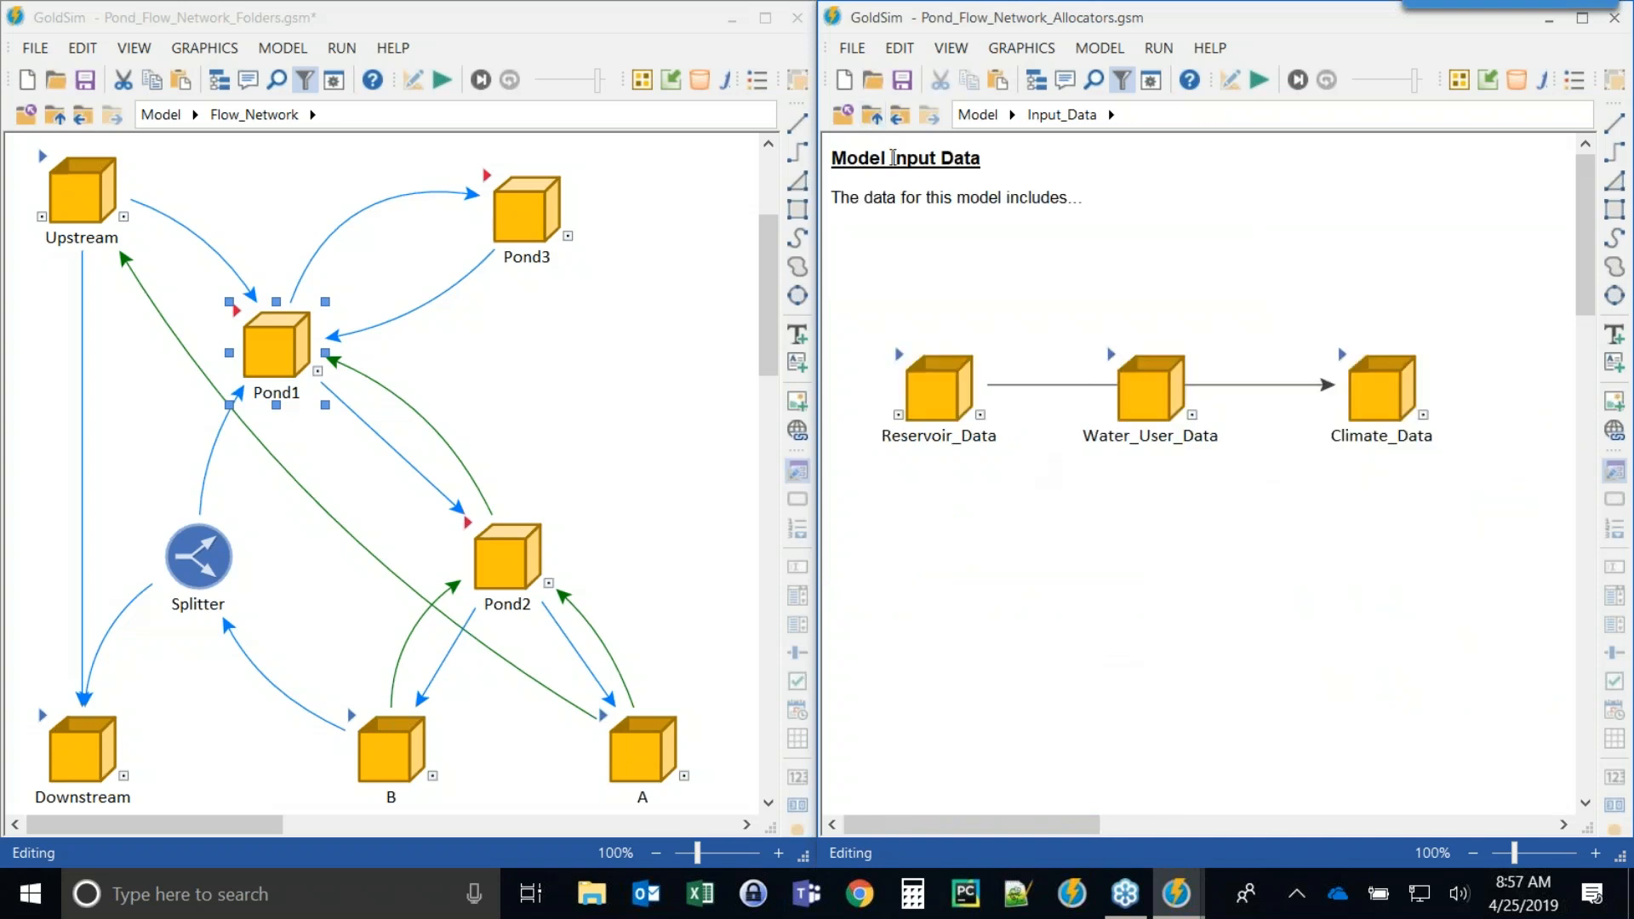
click(871, 116)
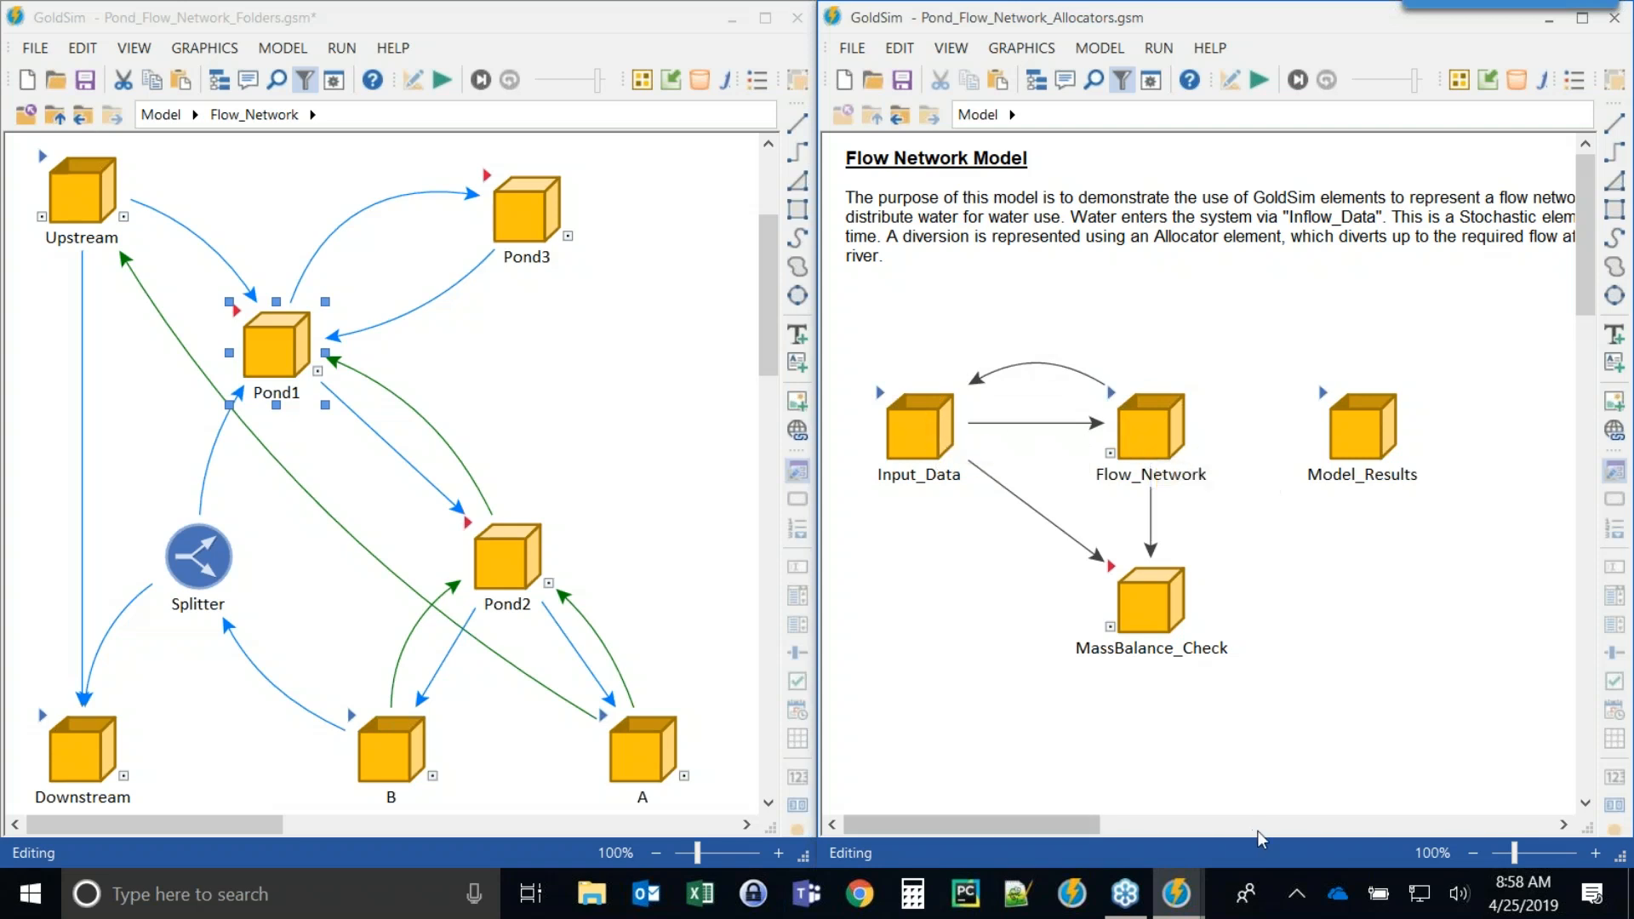
Close the Pond_Flow_Network_Allocators model window.
click(1614, 18)
click(1263, 510)
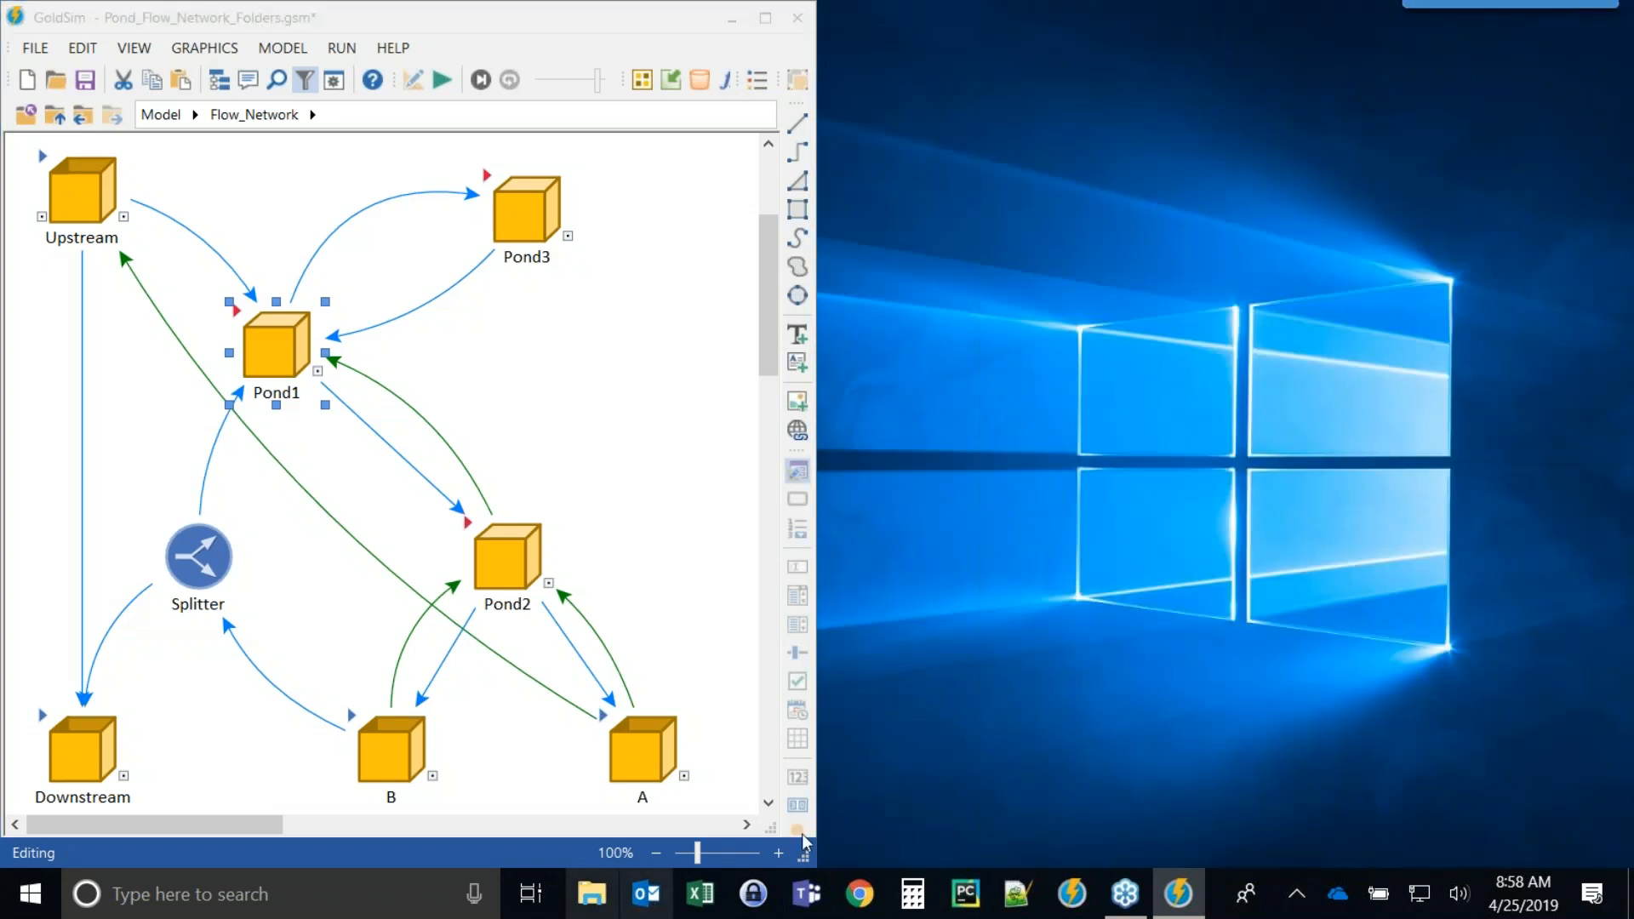
Browse the Desktop's Reservoir to Pool folder in File Explorer and close the window.
click(595, 896)
click(106, 296)
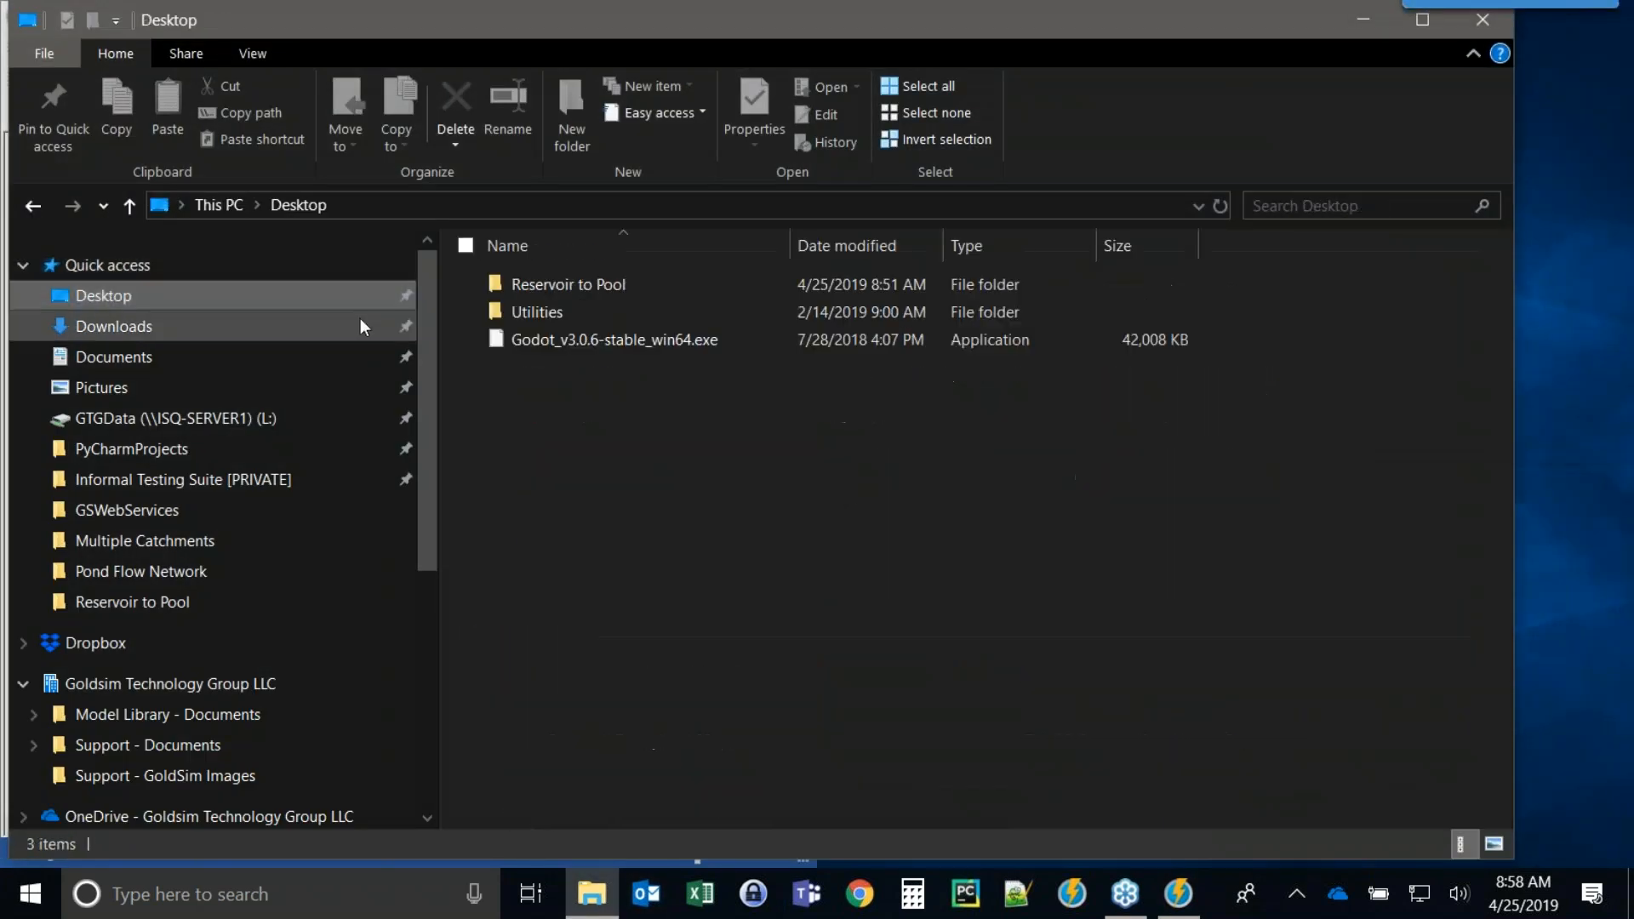
double_click(543, 284)
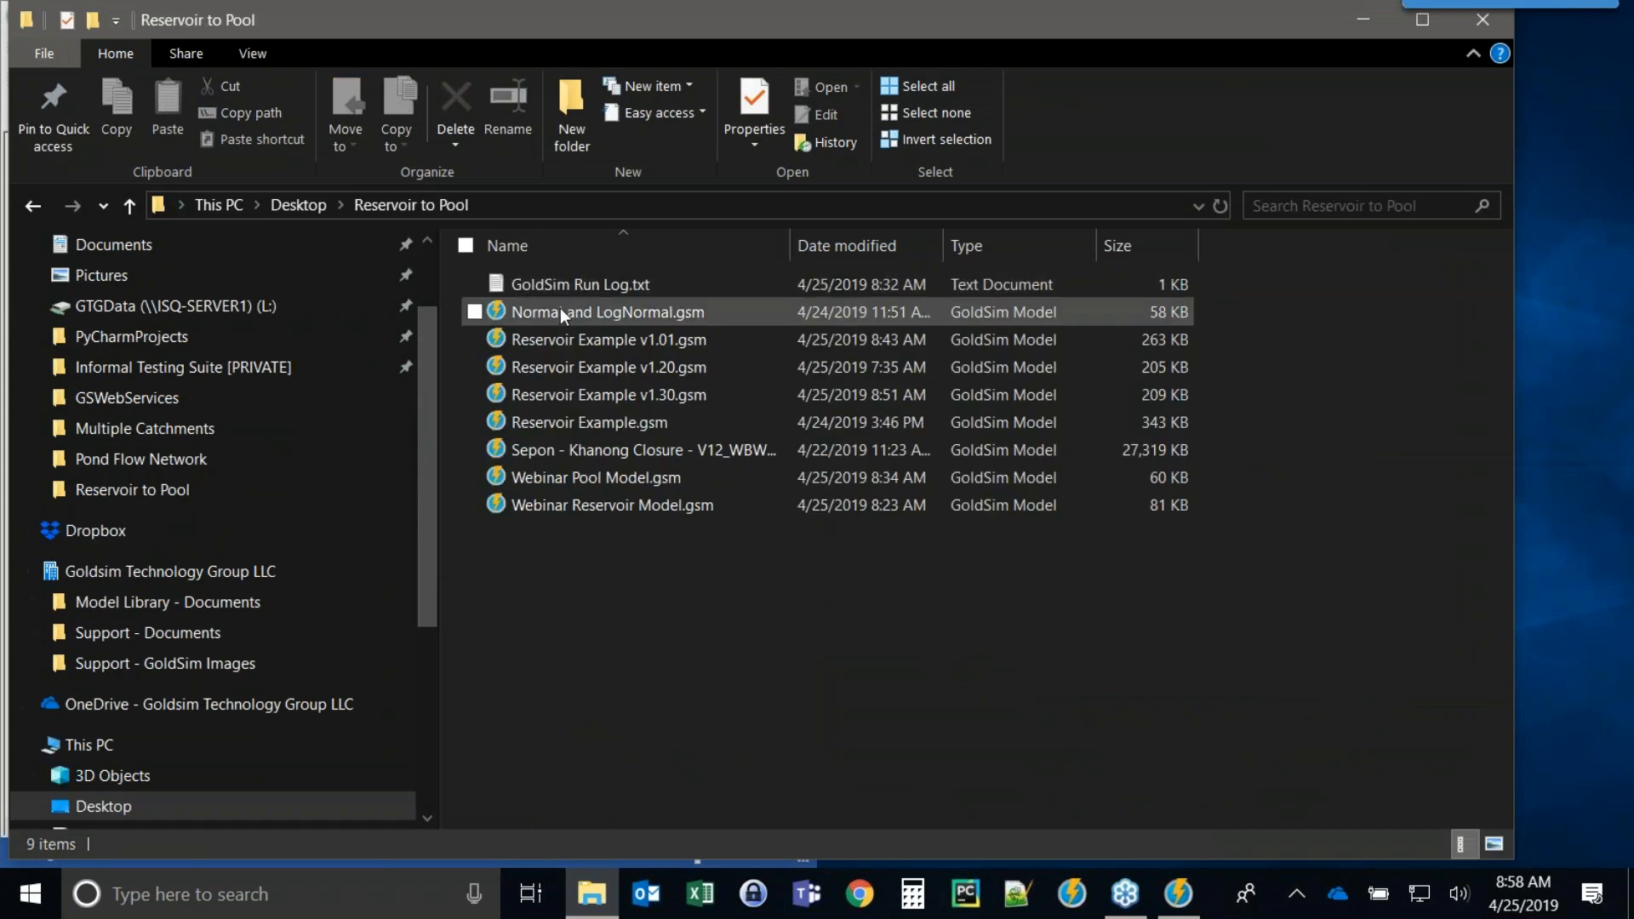
click(1483, 20)
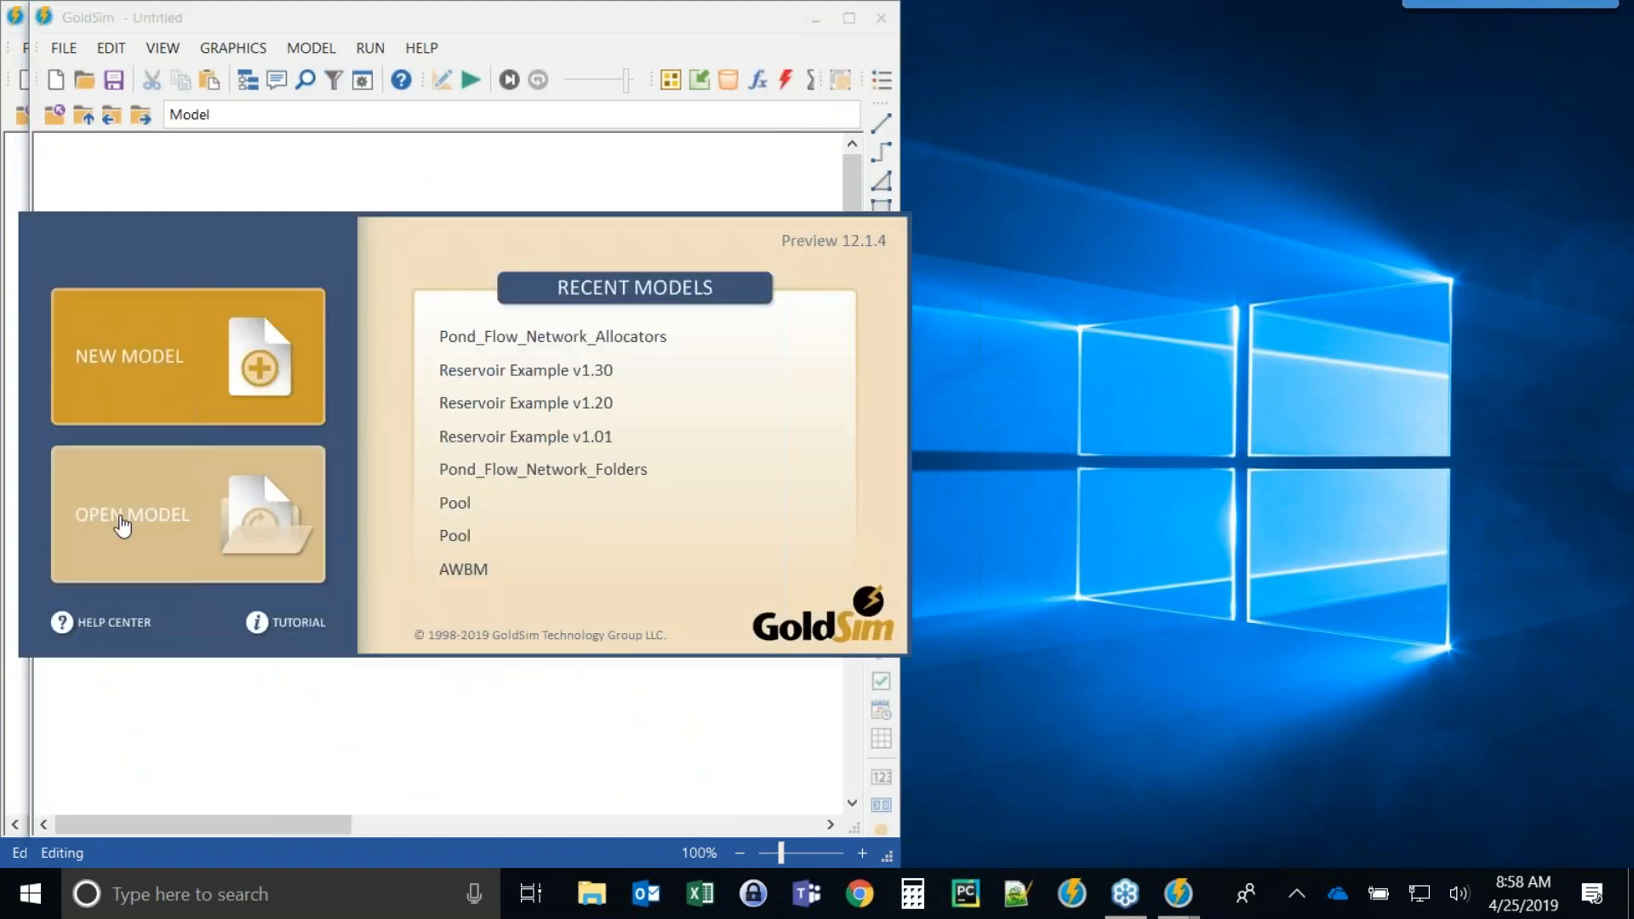
Open the Model Library's Interconnected_Ponds.gsm model from the Pond Flow Network folder.
click(121, 520)
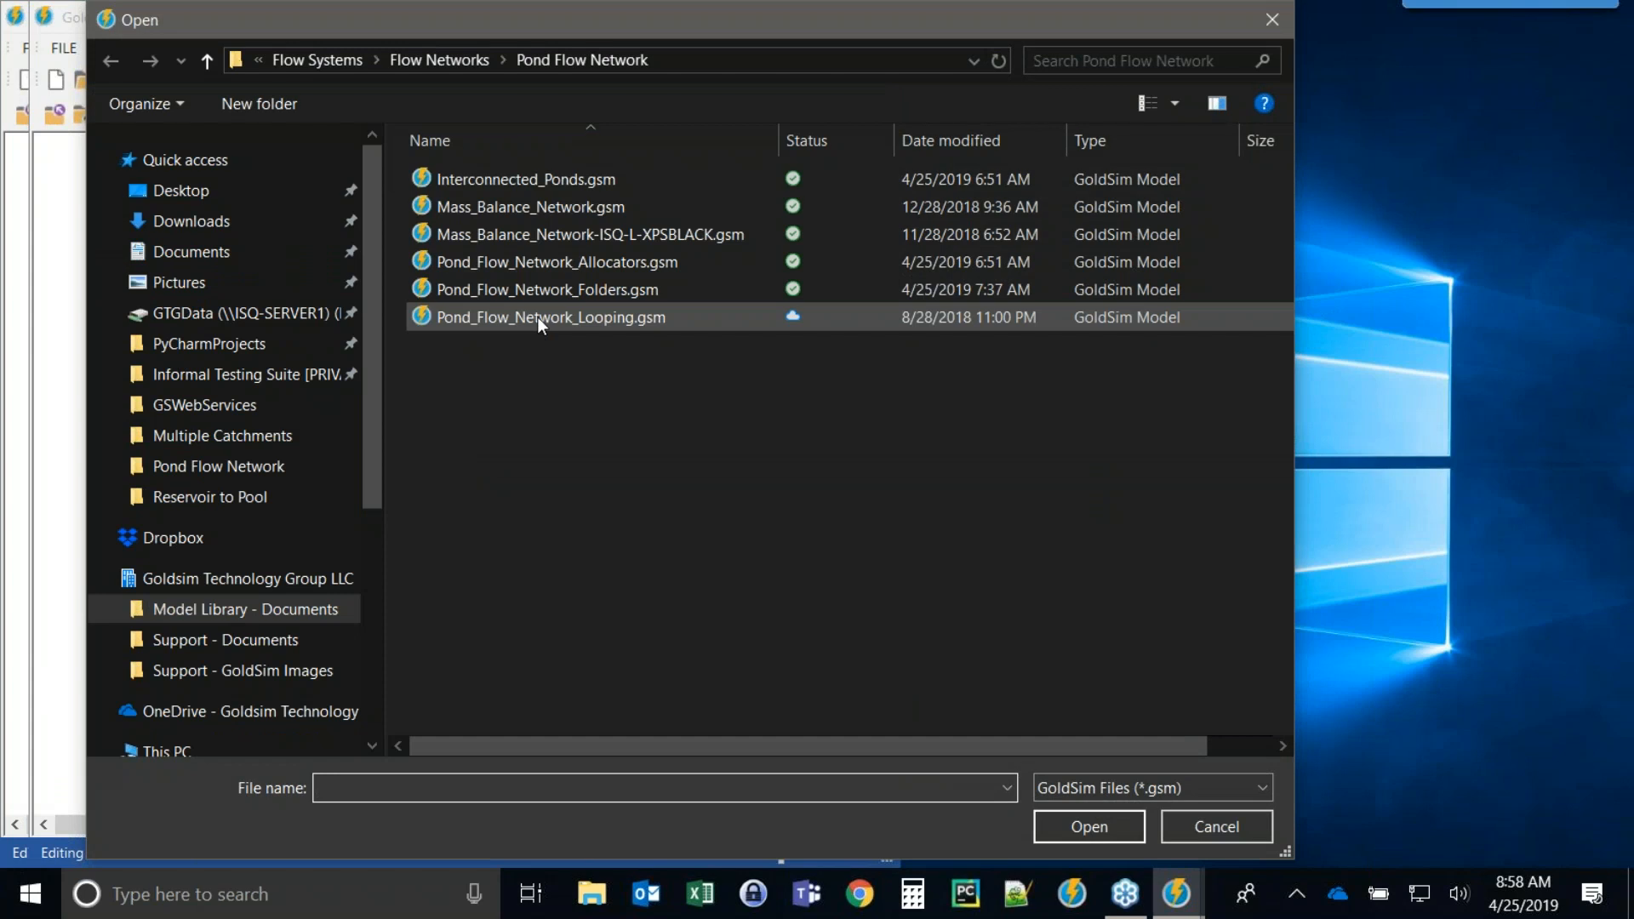
double_click(473, 183)
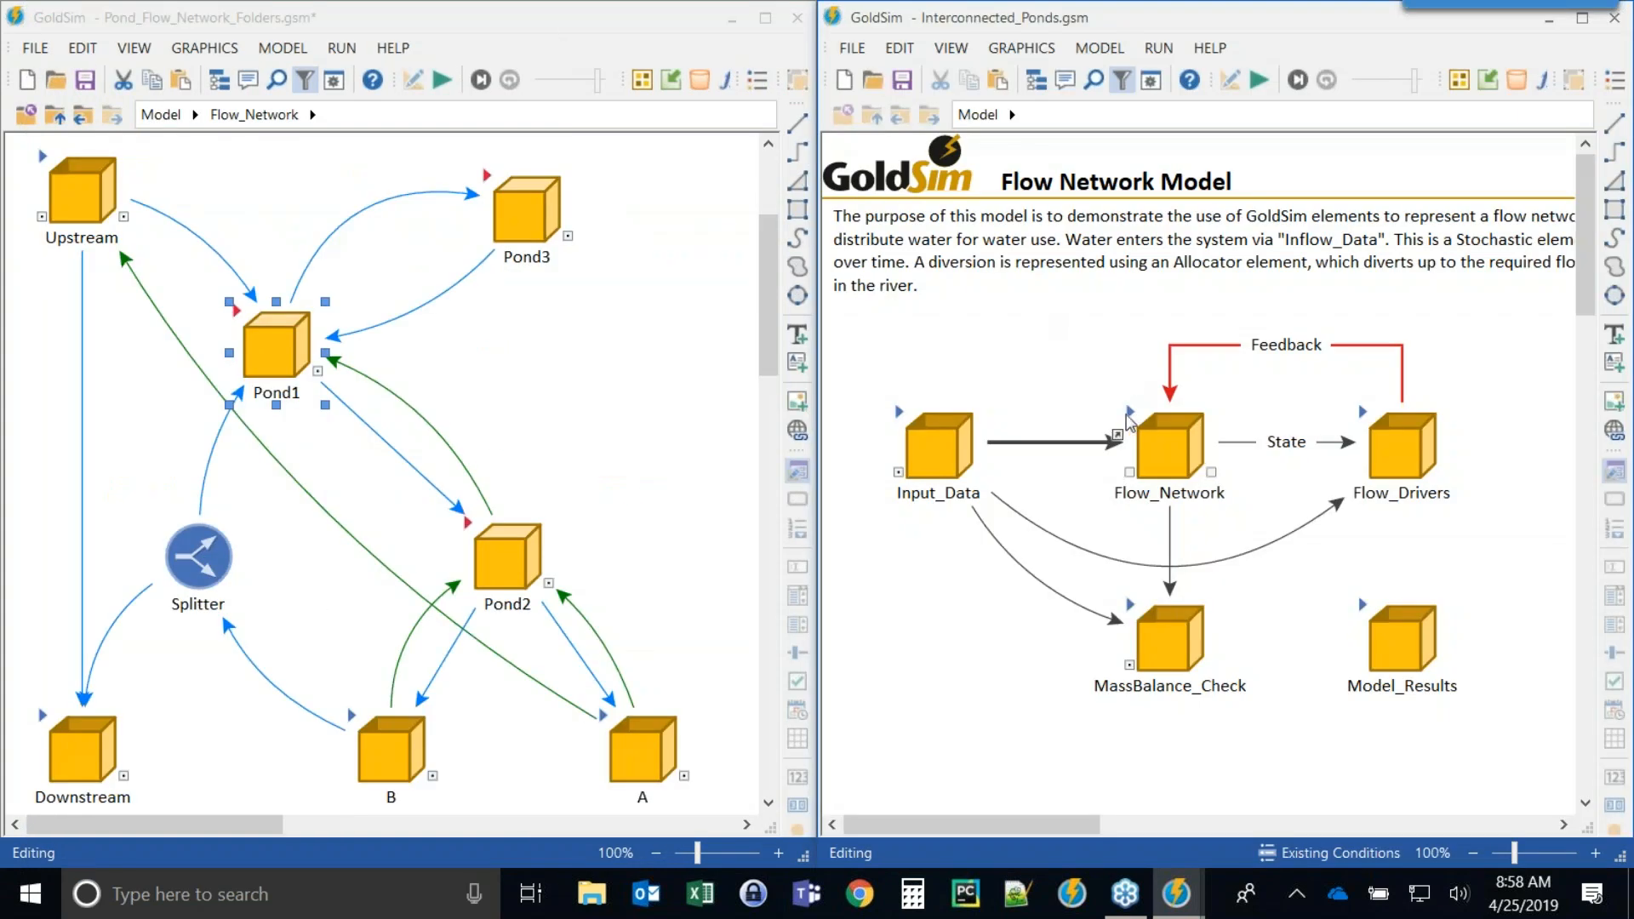
Open Flow_Network in Interconnected_Ponds and browse its ponds, recycle and delivery elements.
double_click(1127, 419)
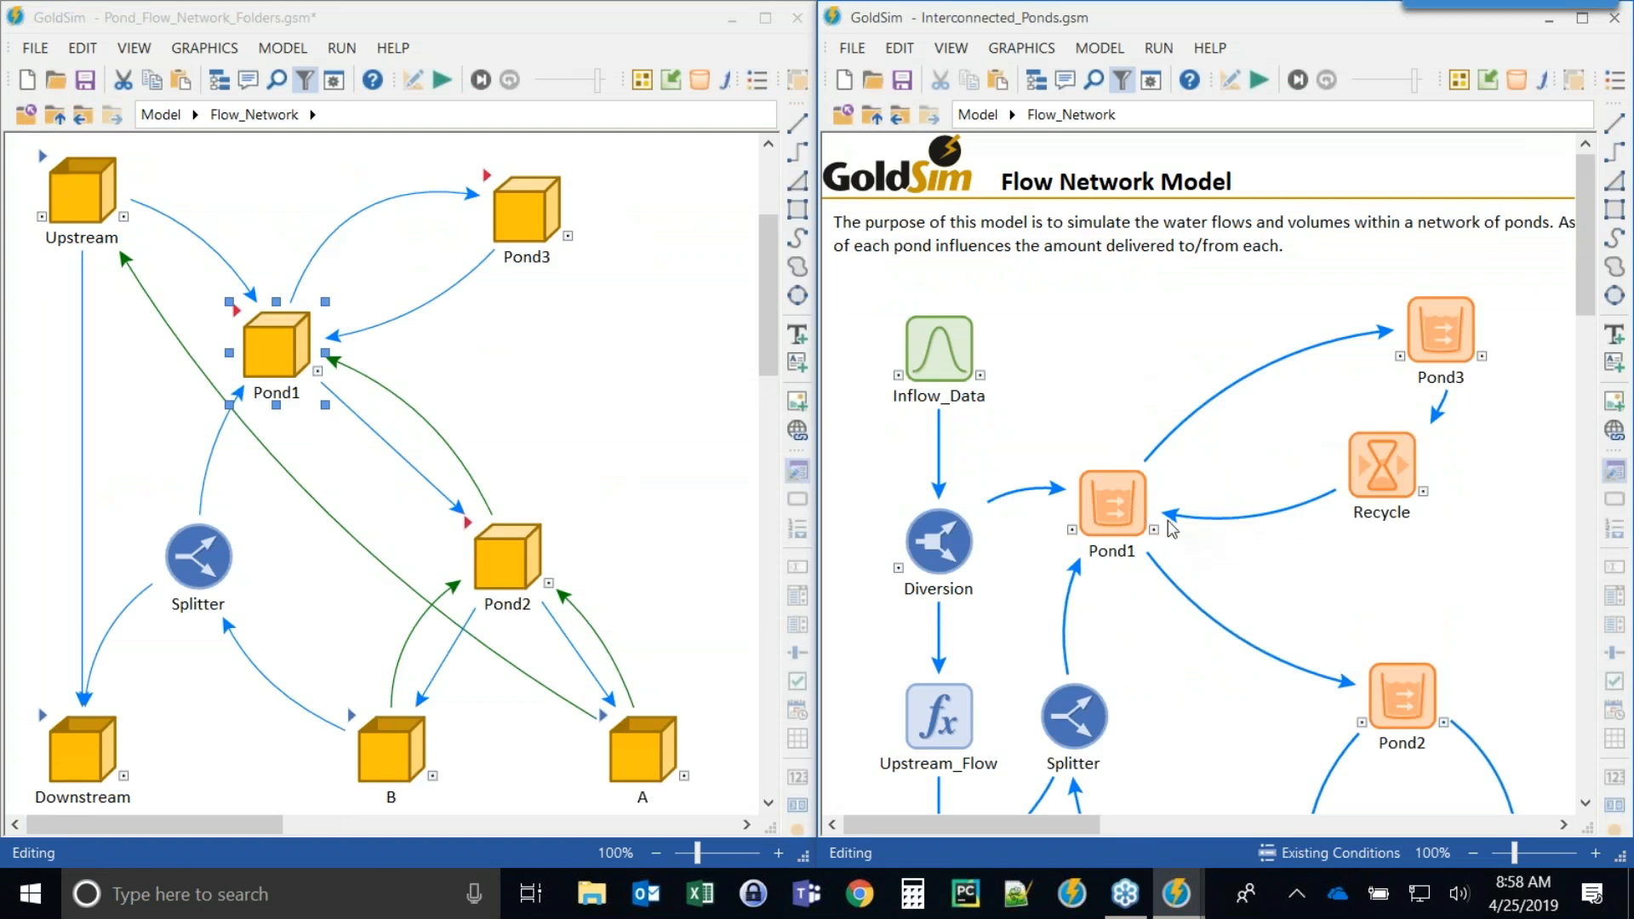
mouse_move(1122, 523)
scroll(1107, 511, down, 1)
scroll(1184, 487, down, 2)
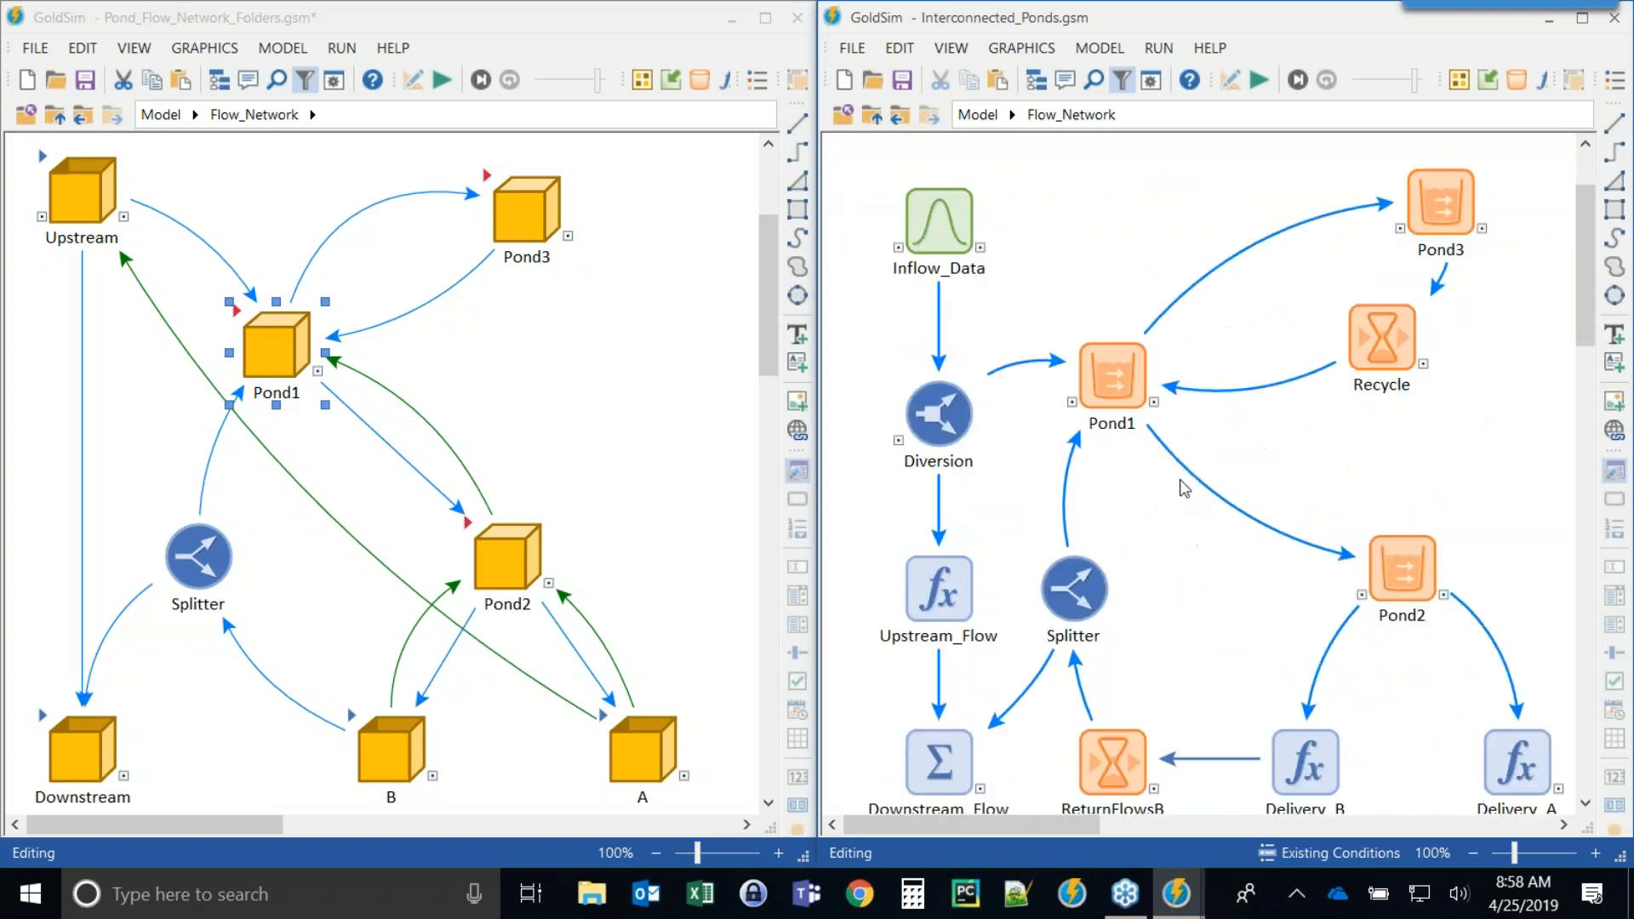
scroll(1189, 484, up, 1)
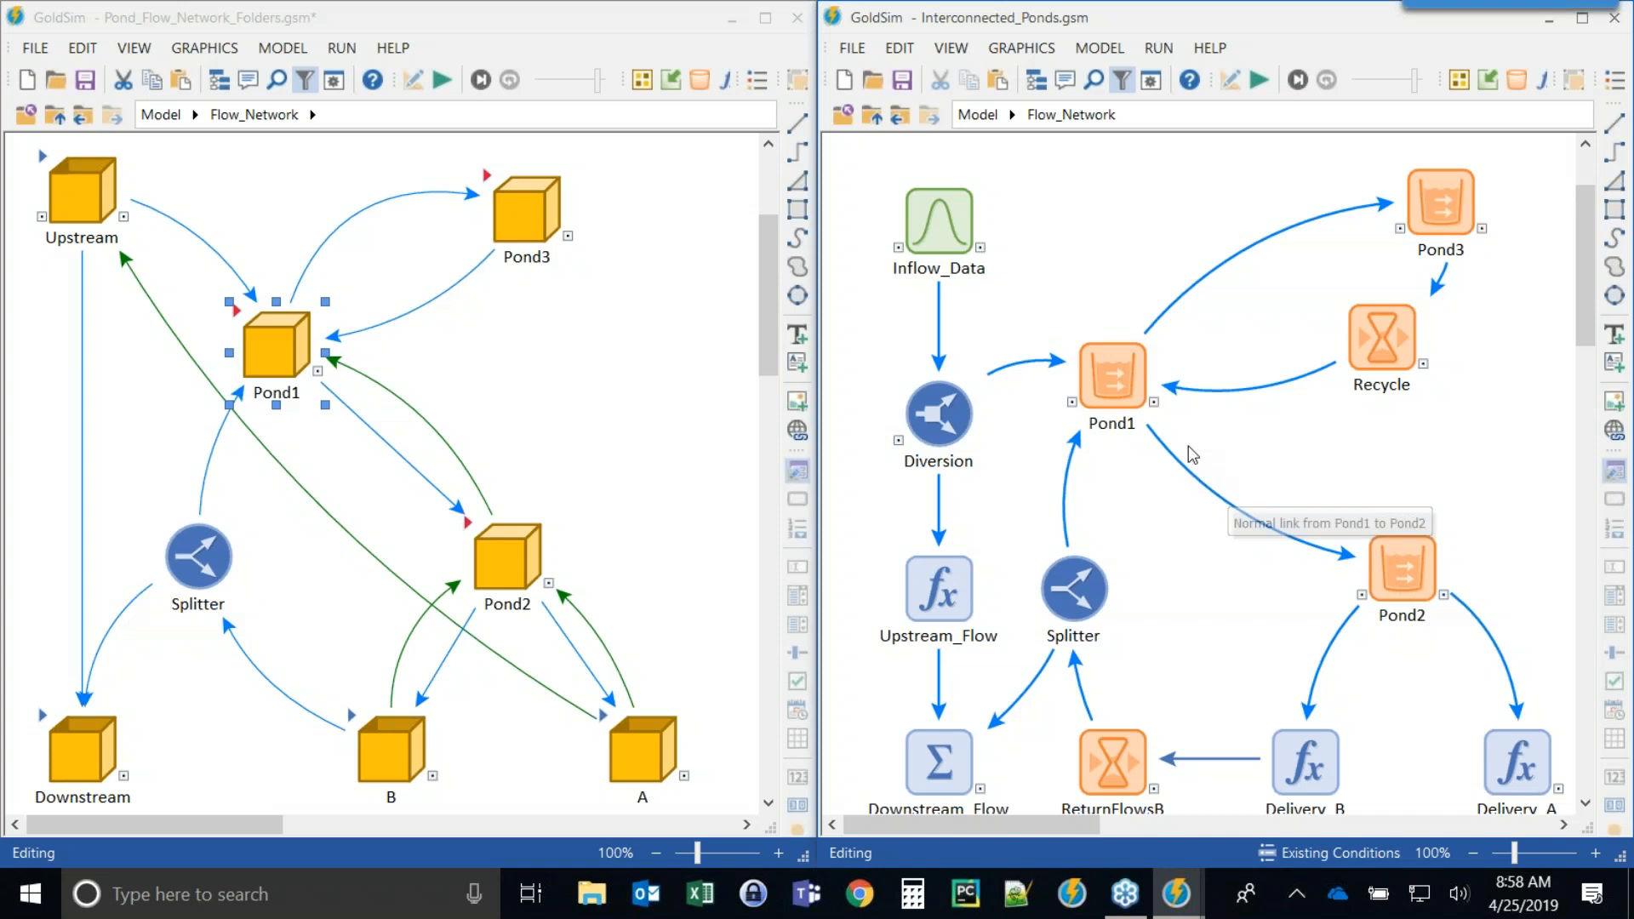
mouse_move(1087, 394)
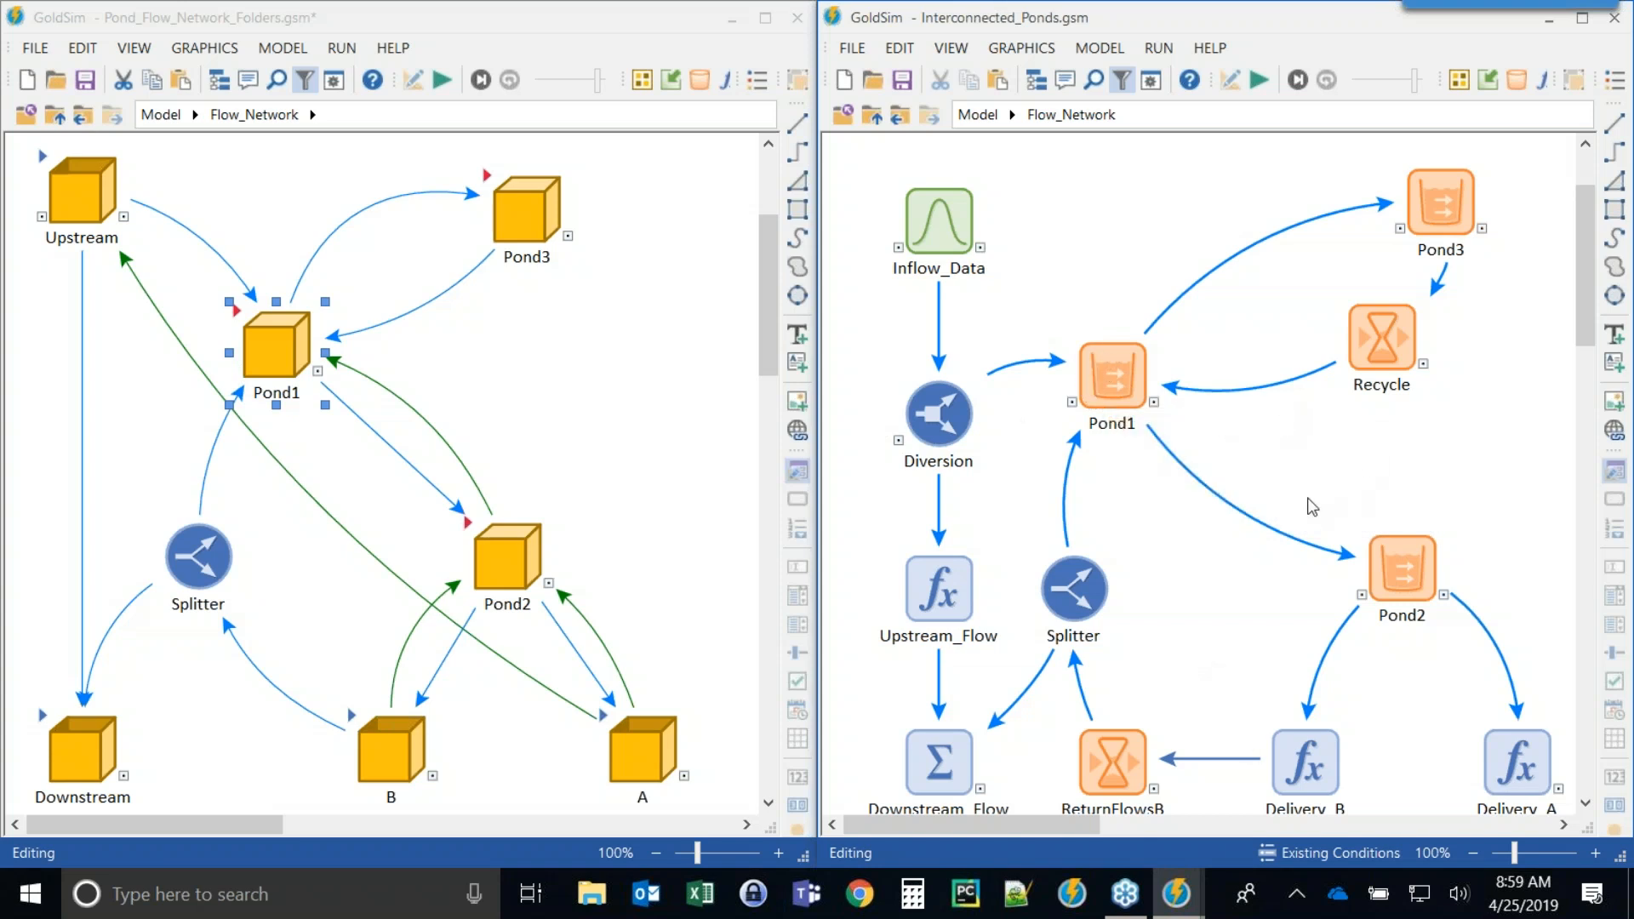
Open Pond1's Pool properties and review its inflows and outflow requests.
double_click(1107, 383)
drag(1122, 163, 649, 149)
click(626, 194)
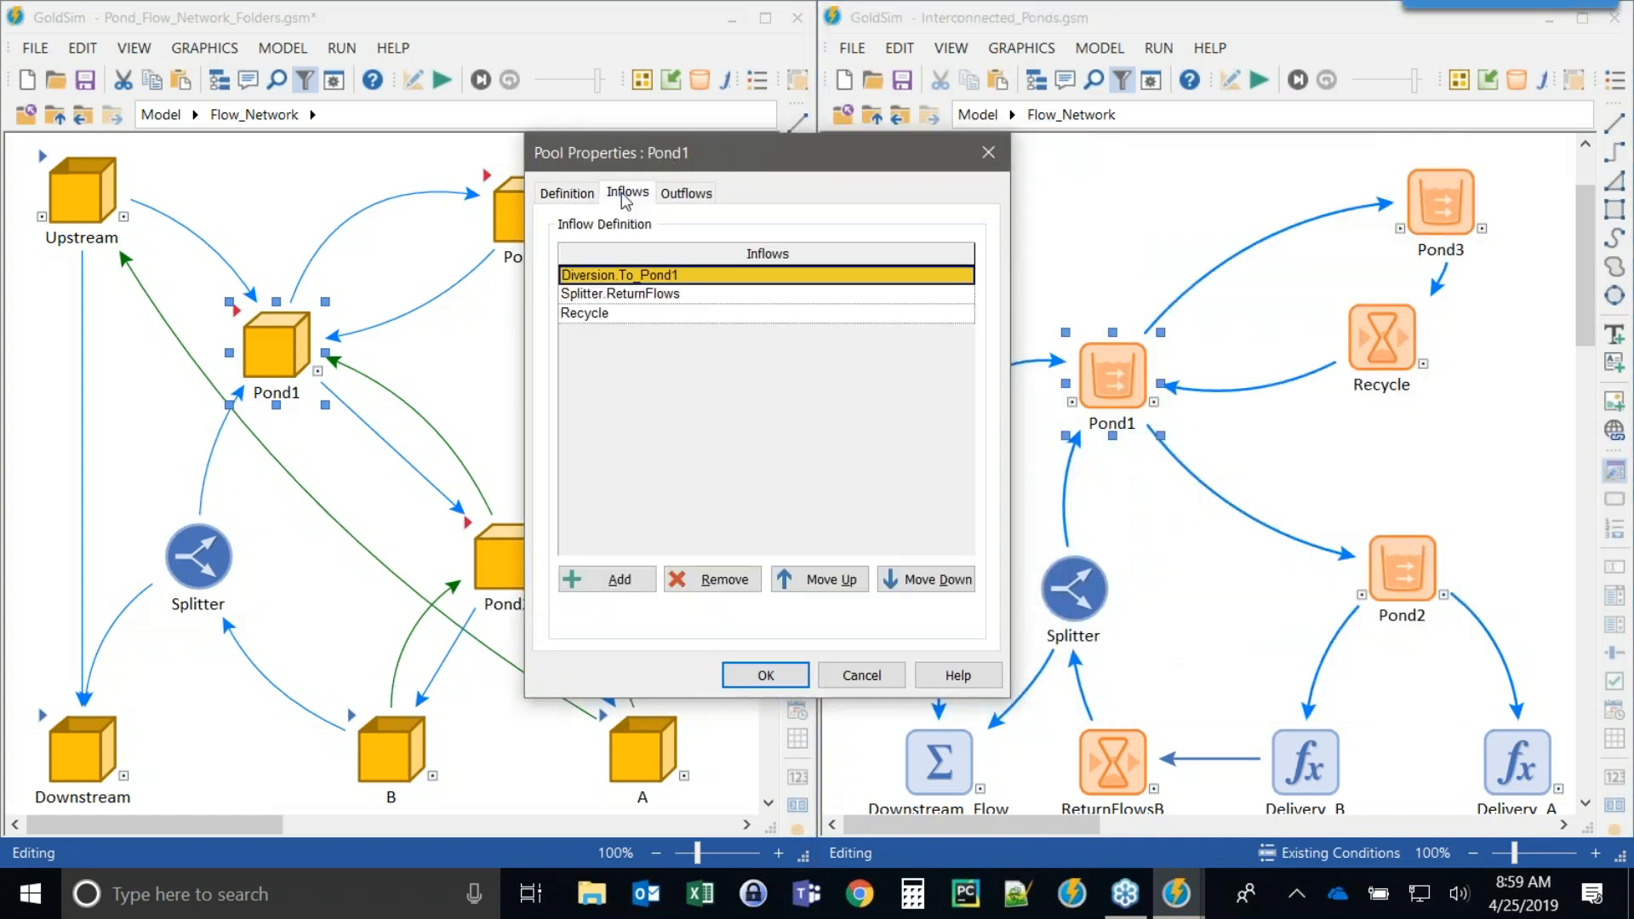
click(686, 194)
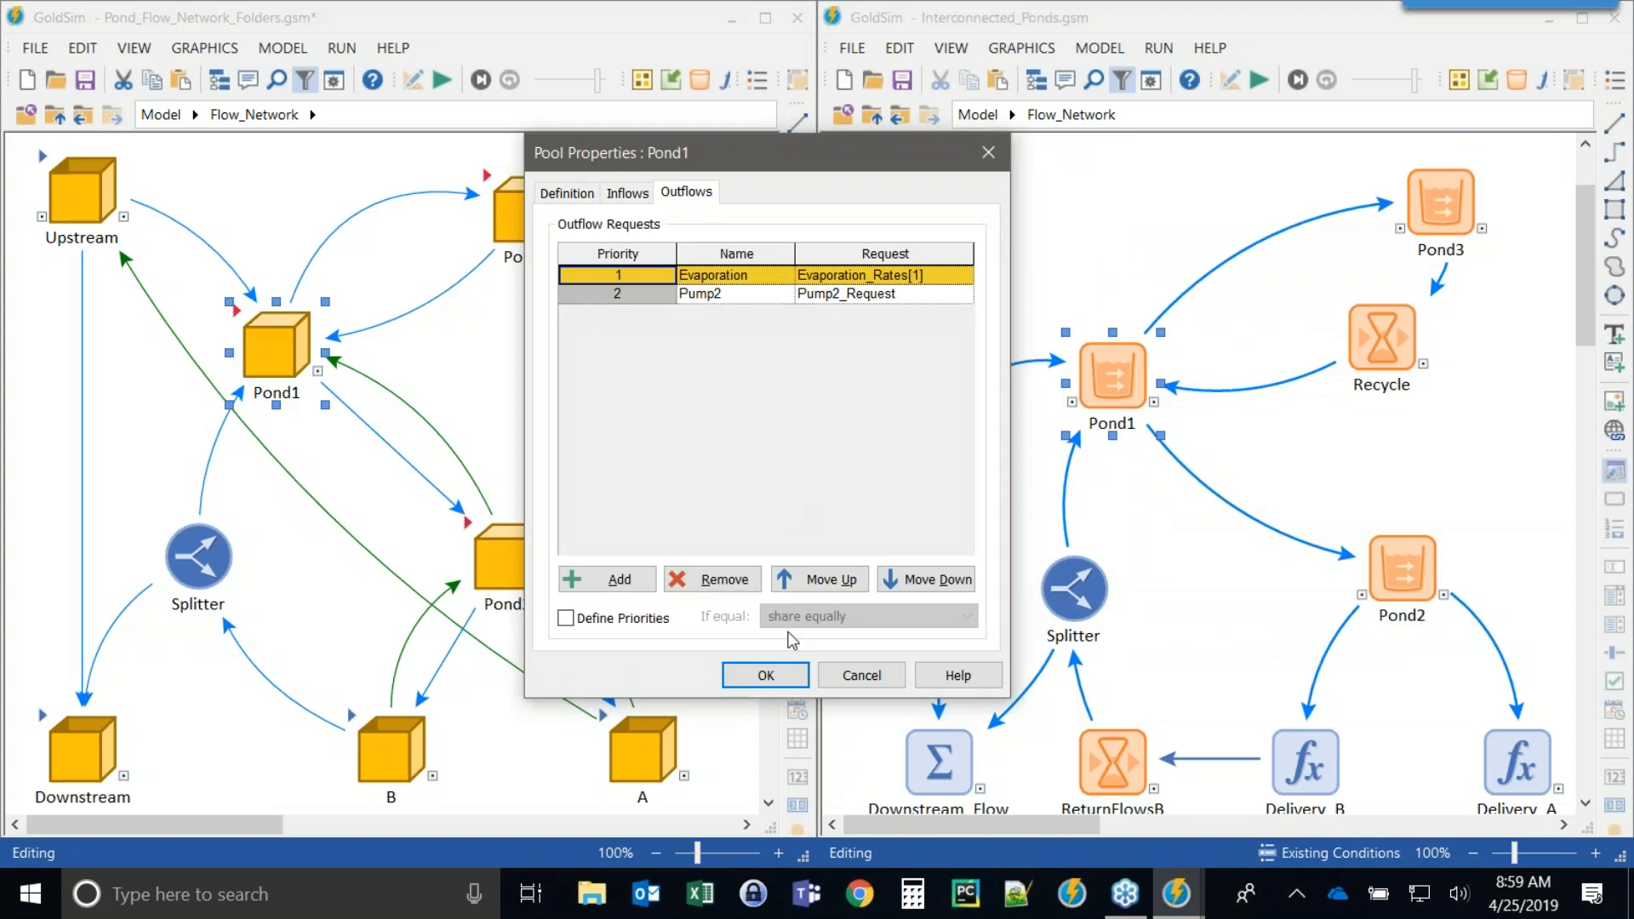
click(749, 685)
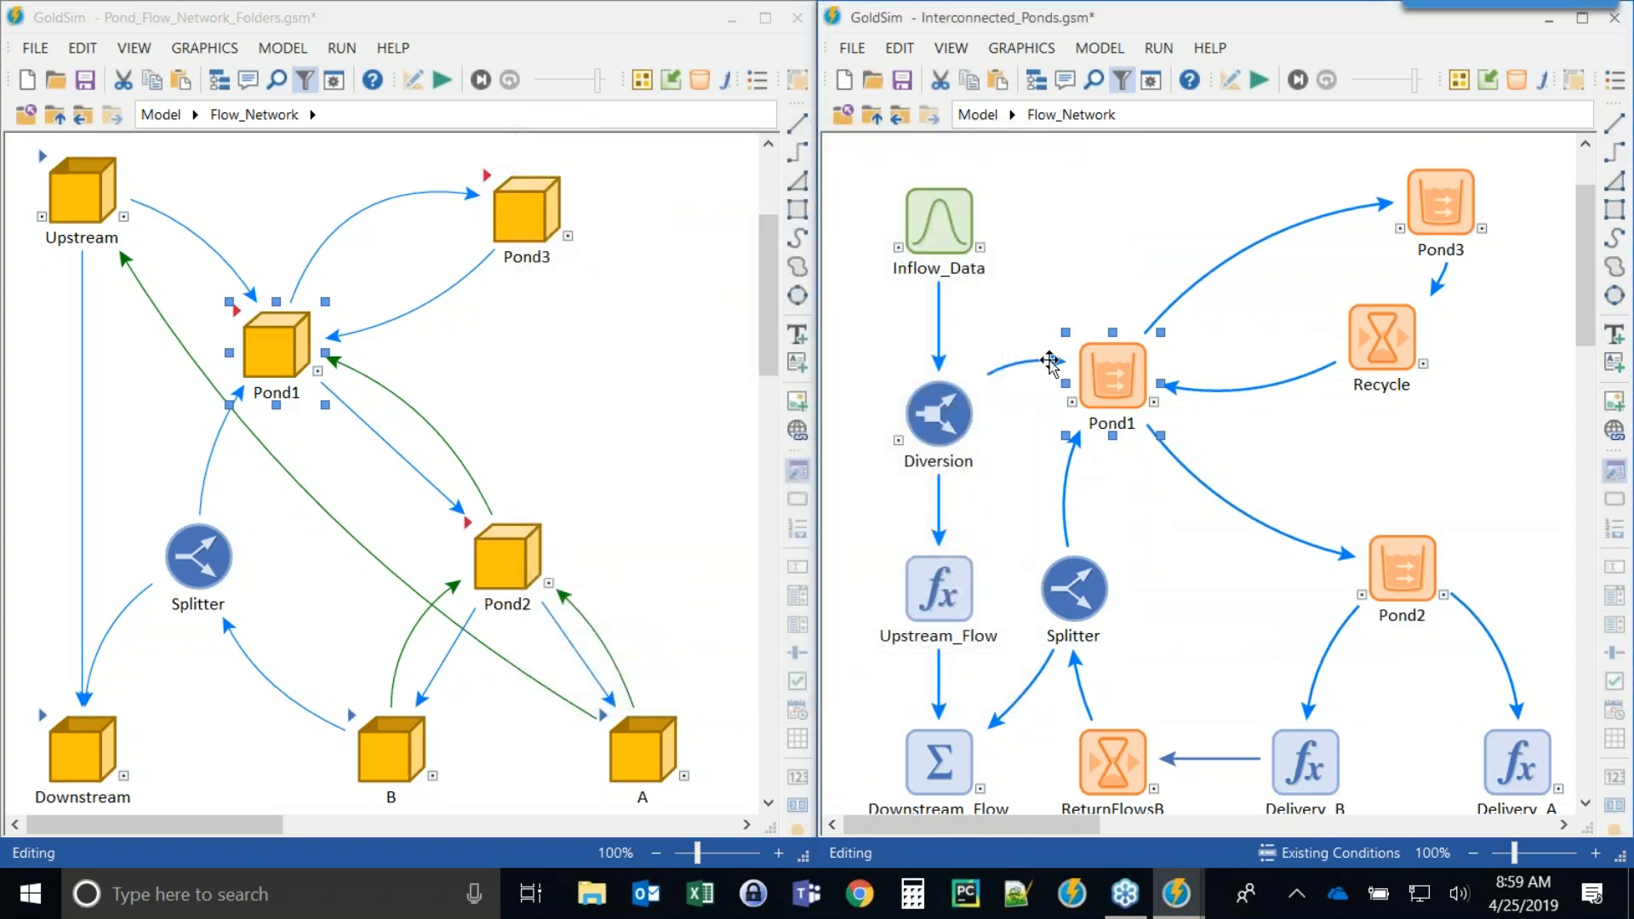
Go up to the Interconnected_Ponds model level and reopen Flow_Network.
mouse_move(1108, 369)
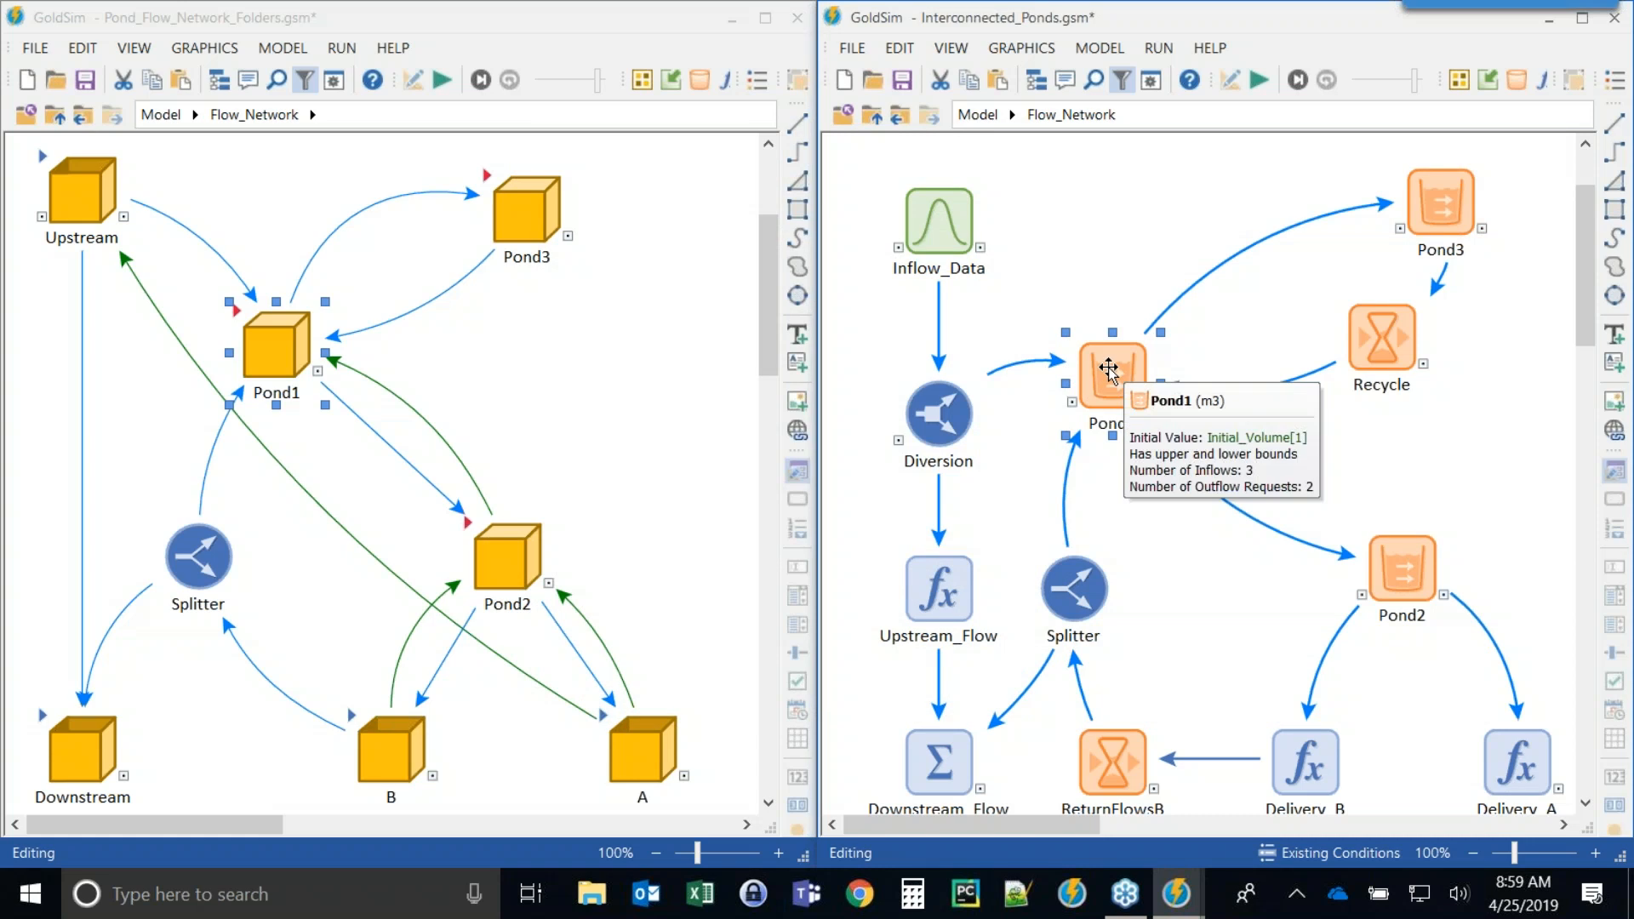
click(1234, 610)
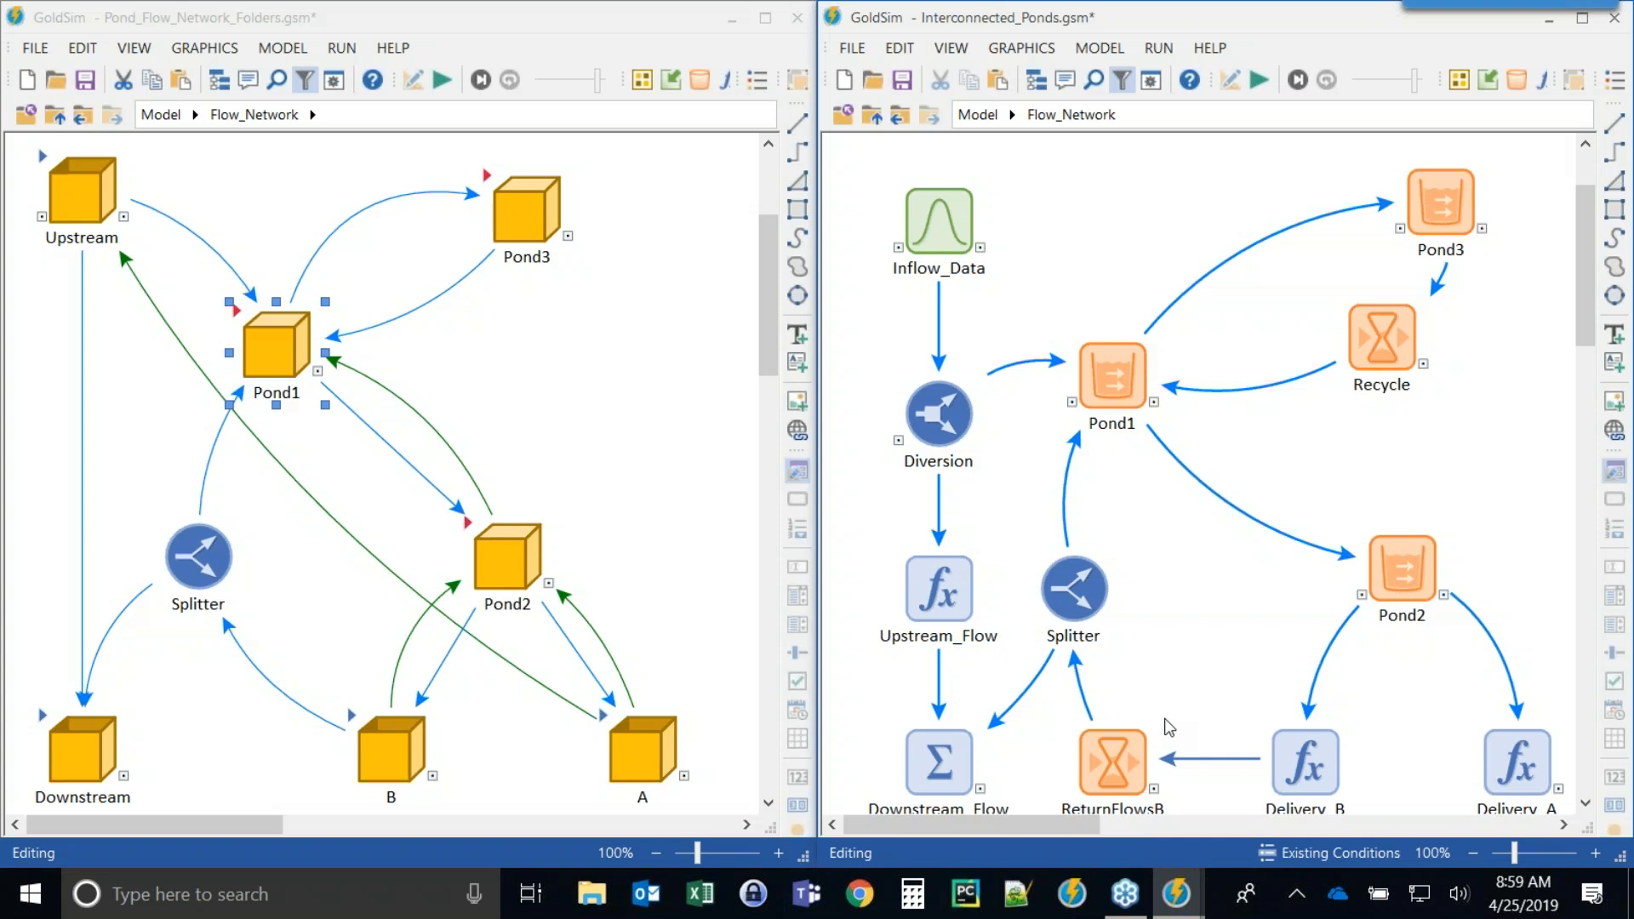
click(873, 114)
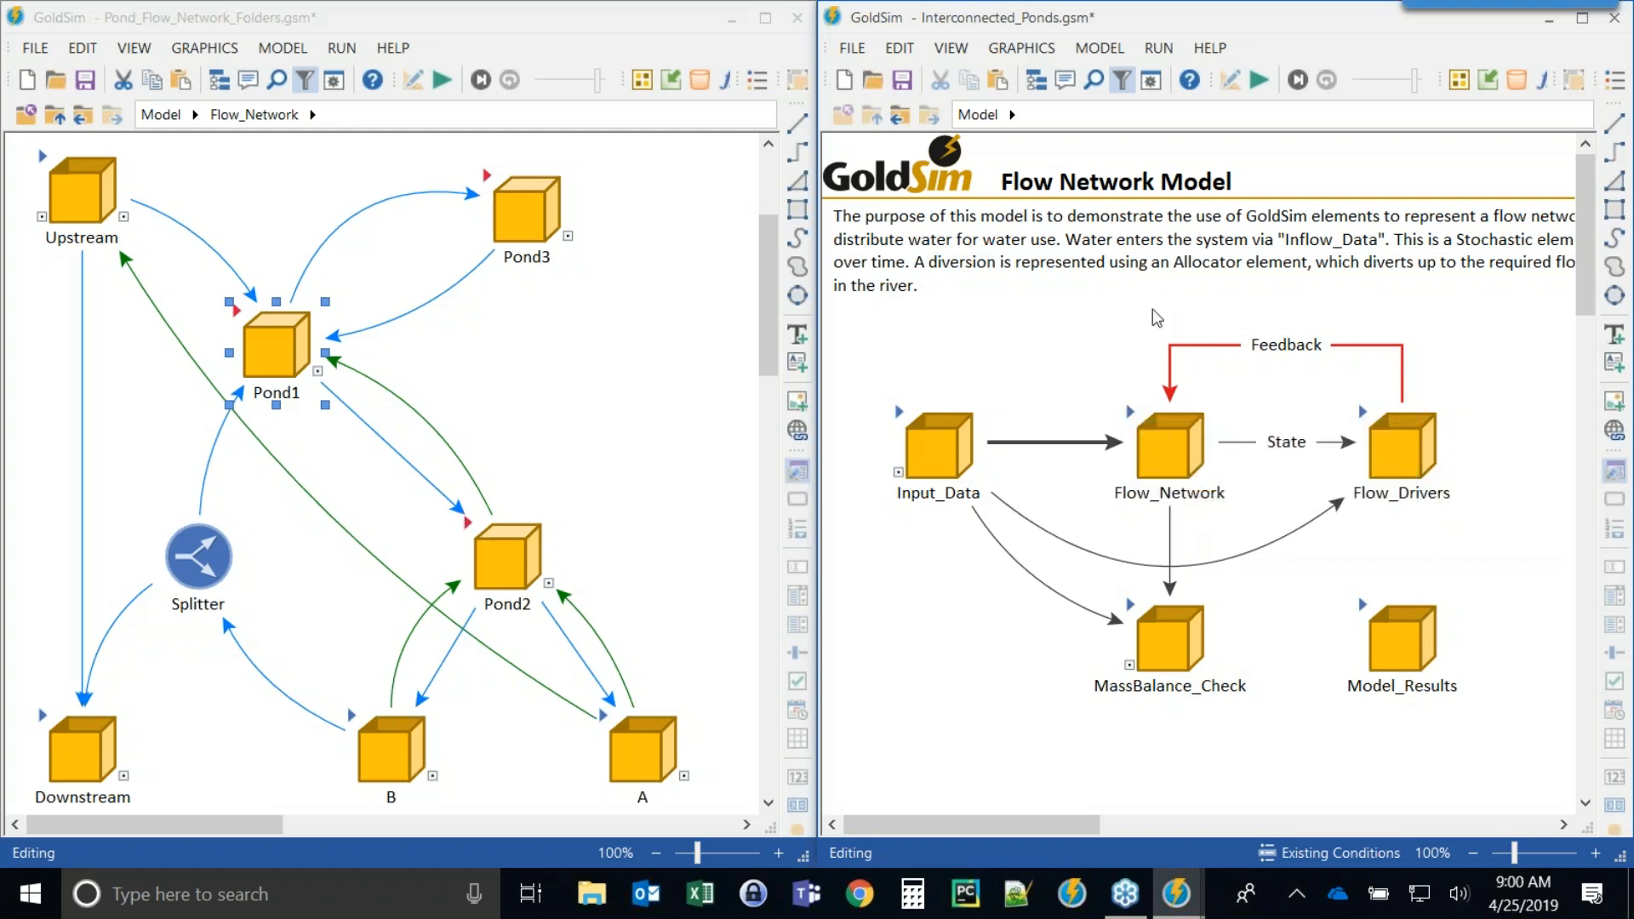
double_click(1170, 444)
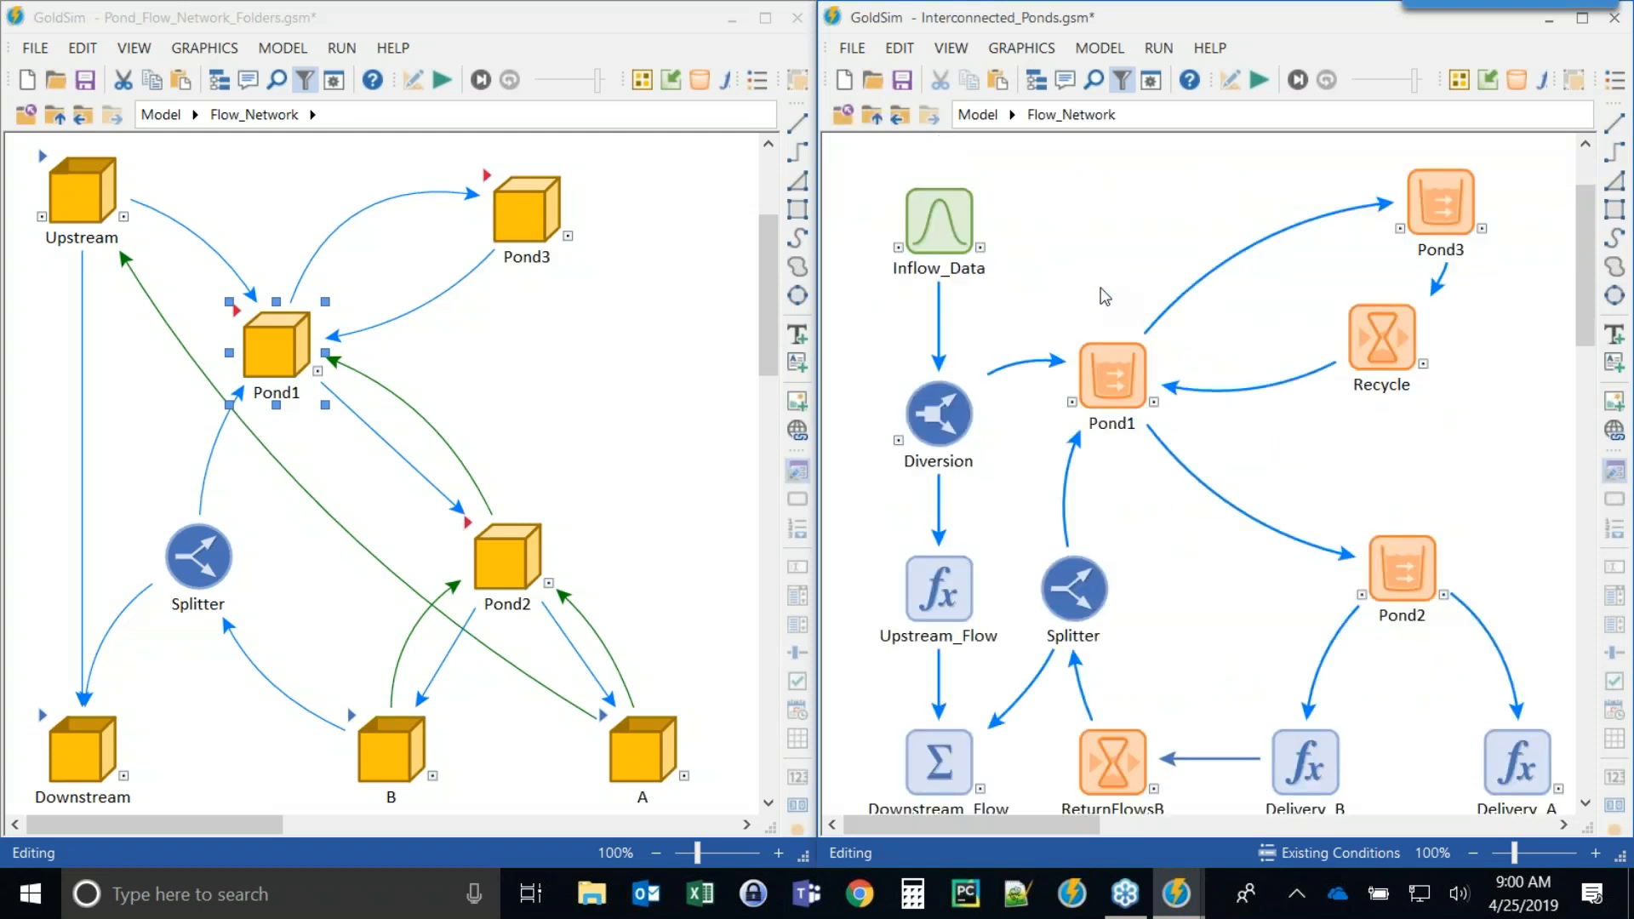
Bend the green link from A to Upstream slightly in the Folders model's flow network.
click(535, 344)
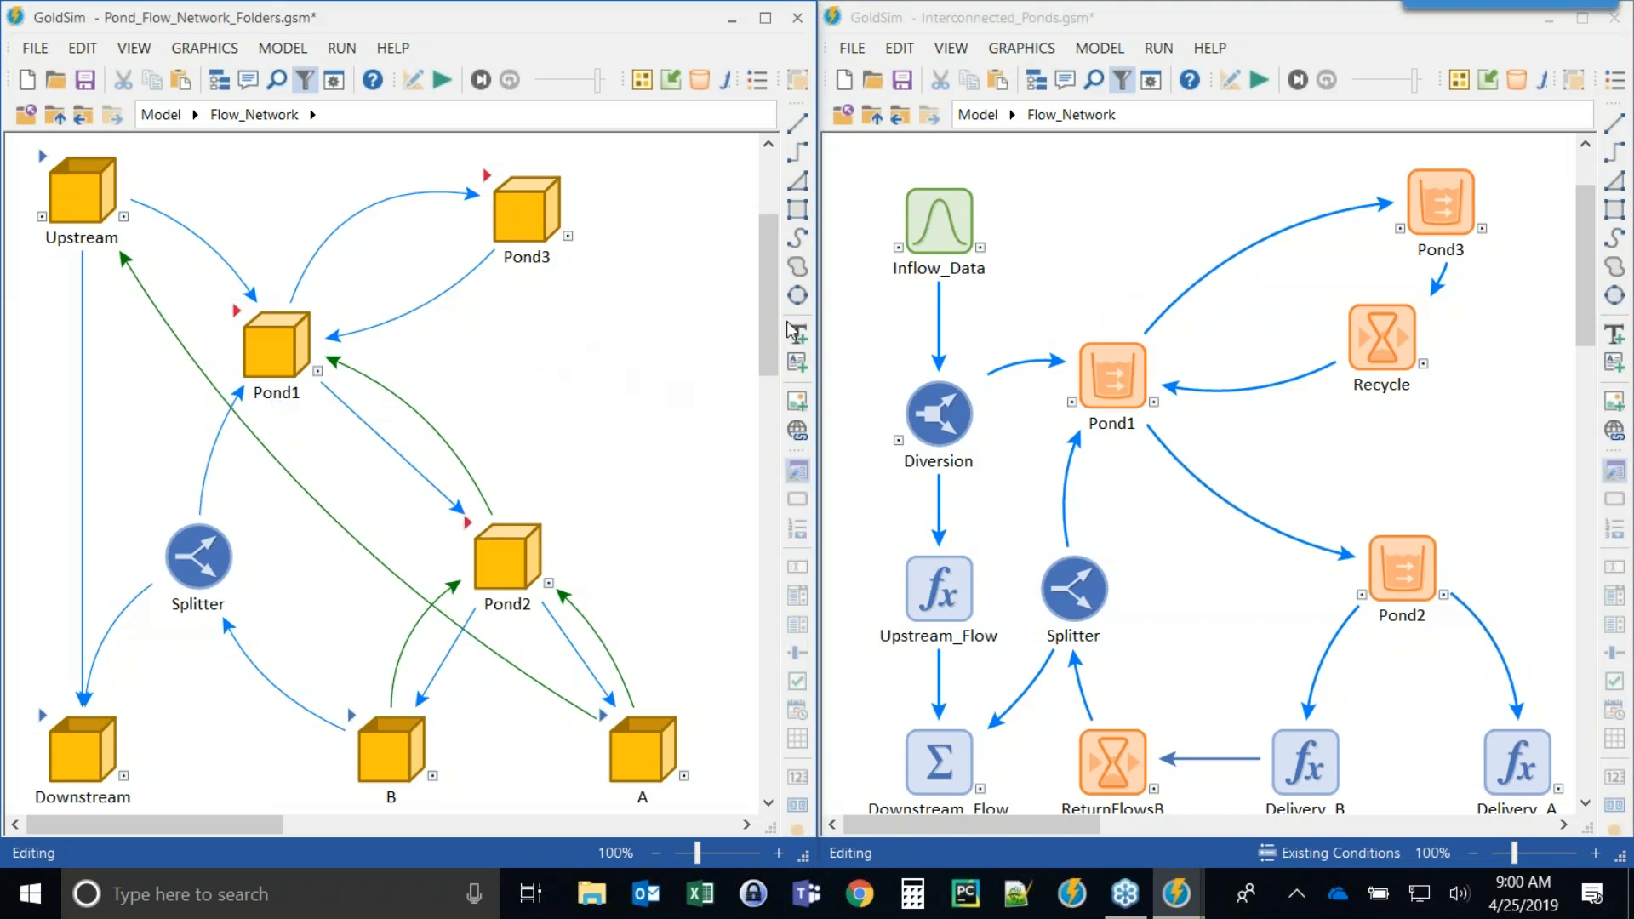
click(1114, 283)
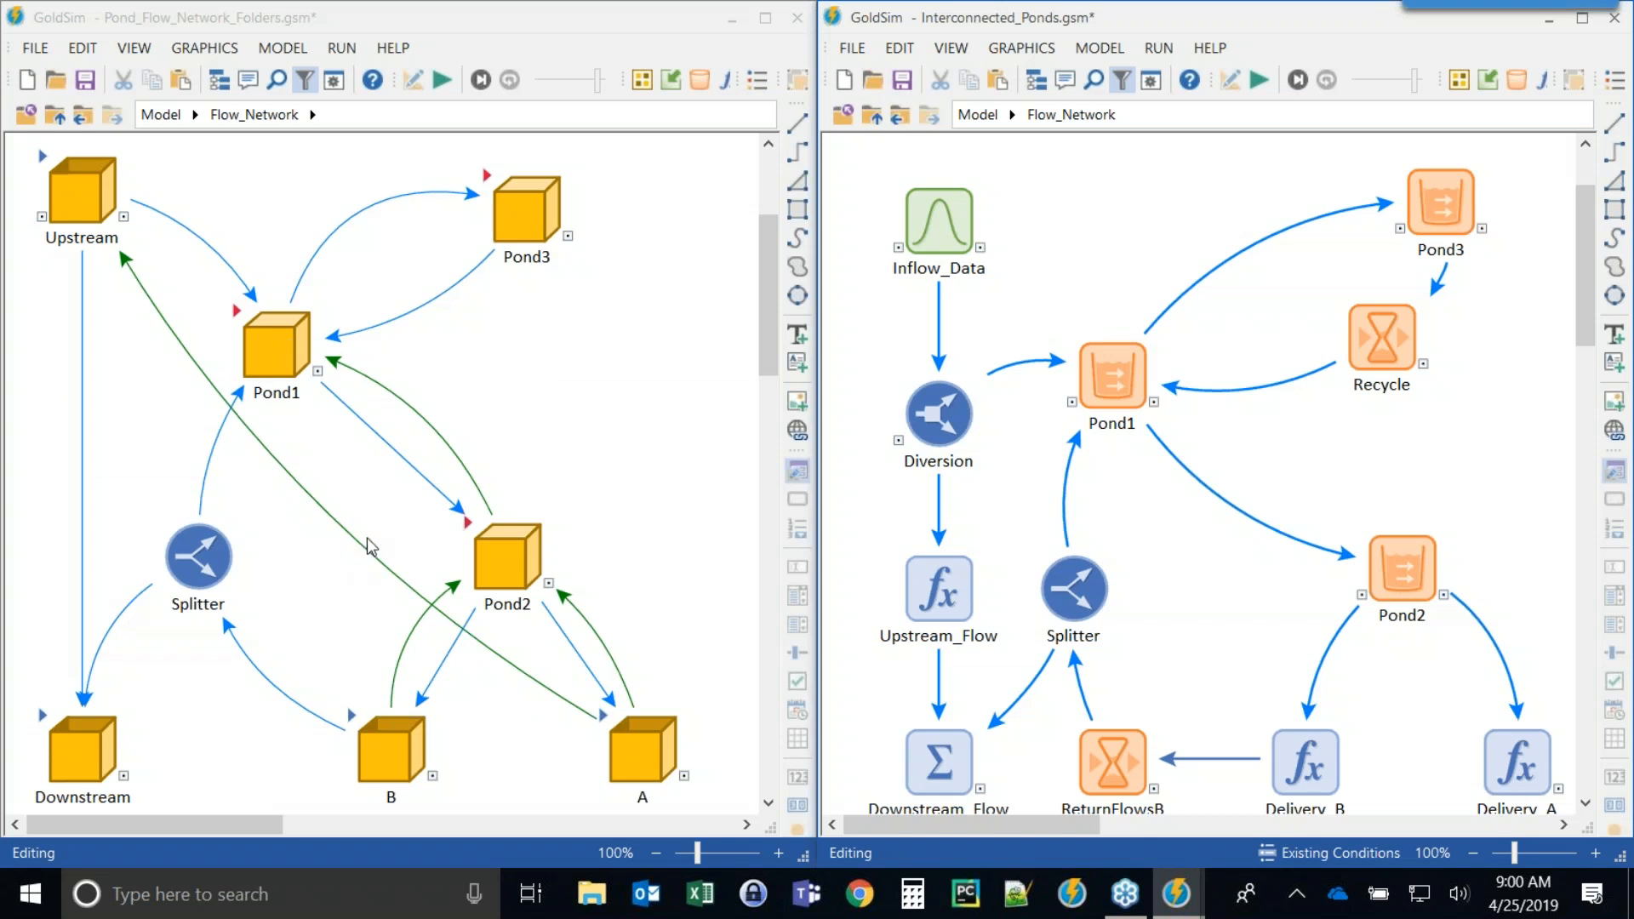
click(338, 525)
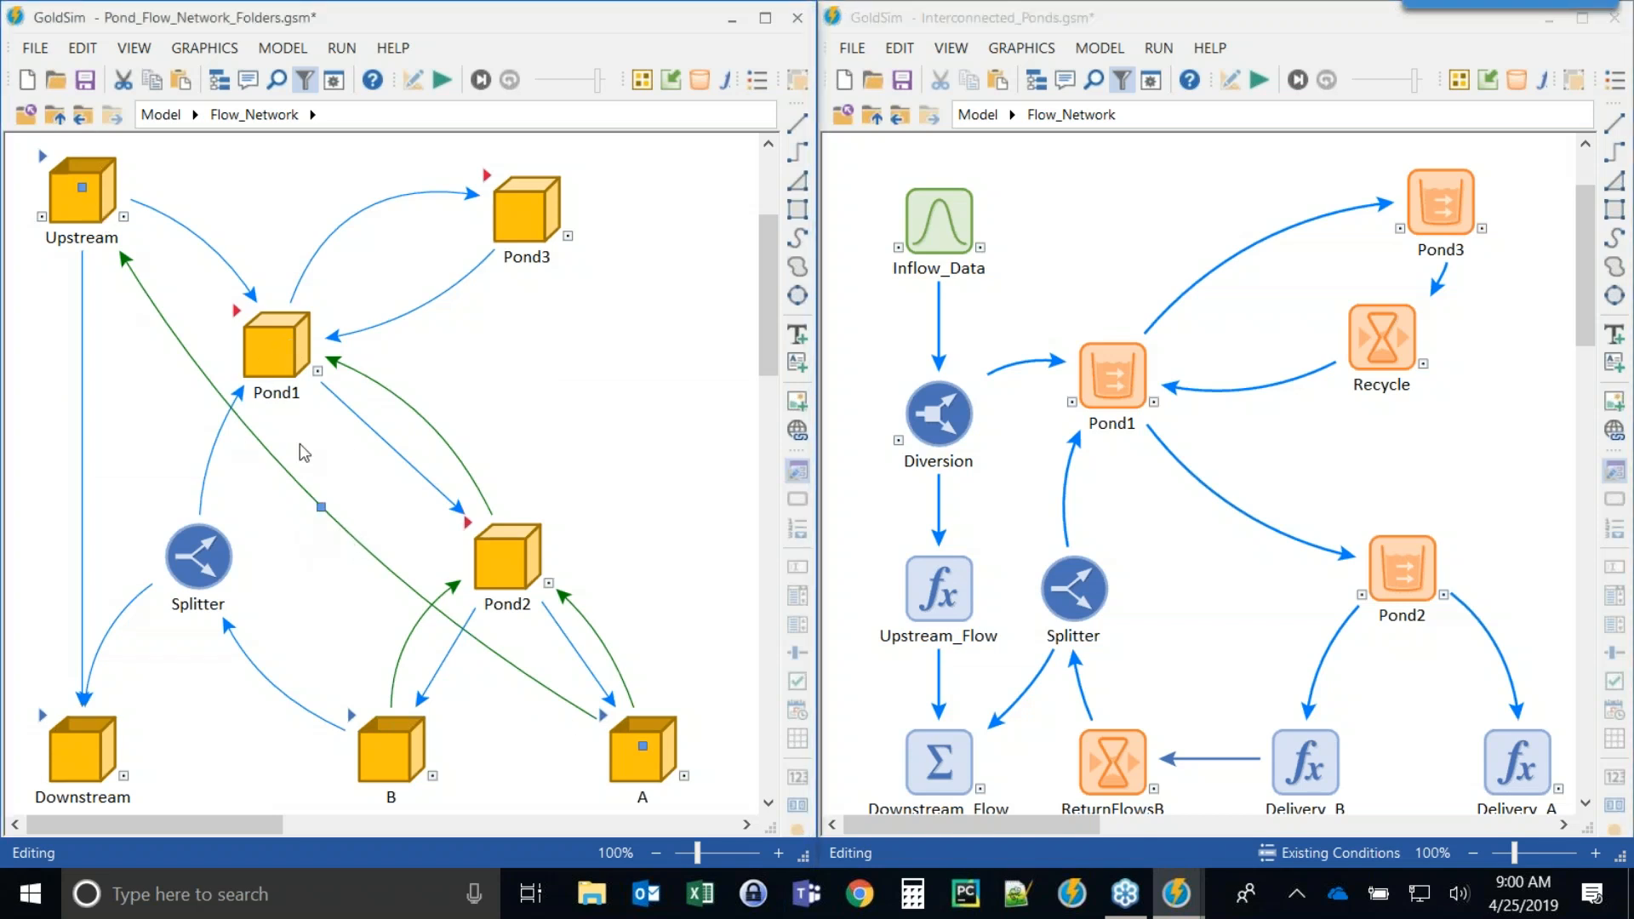
drag(320, 508, 305, 525)
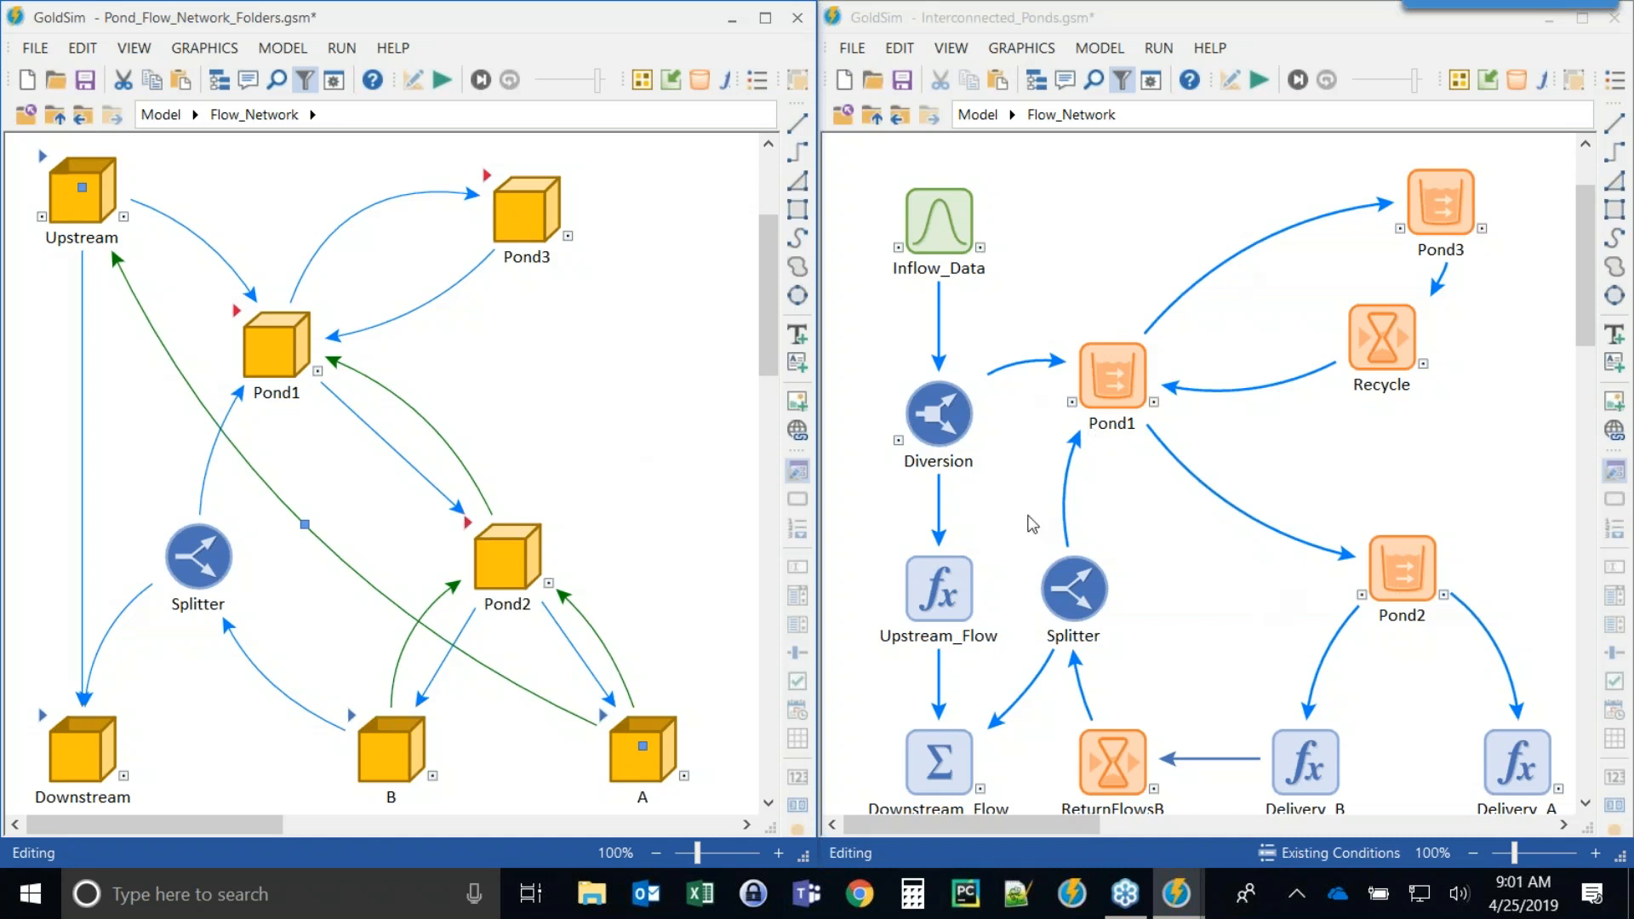
Reopen Pond1's properties in Interconnected_Ponds to show its definition, then close the dialog.
click(1135, 602)
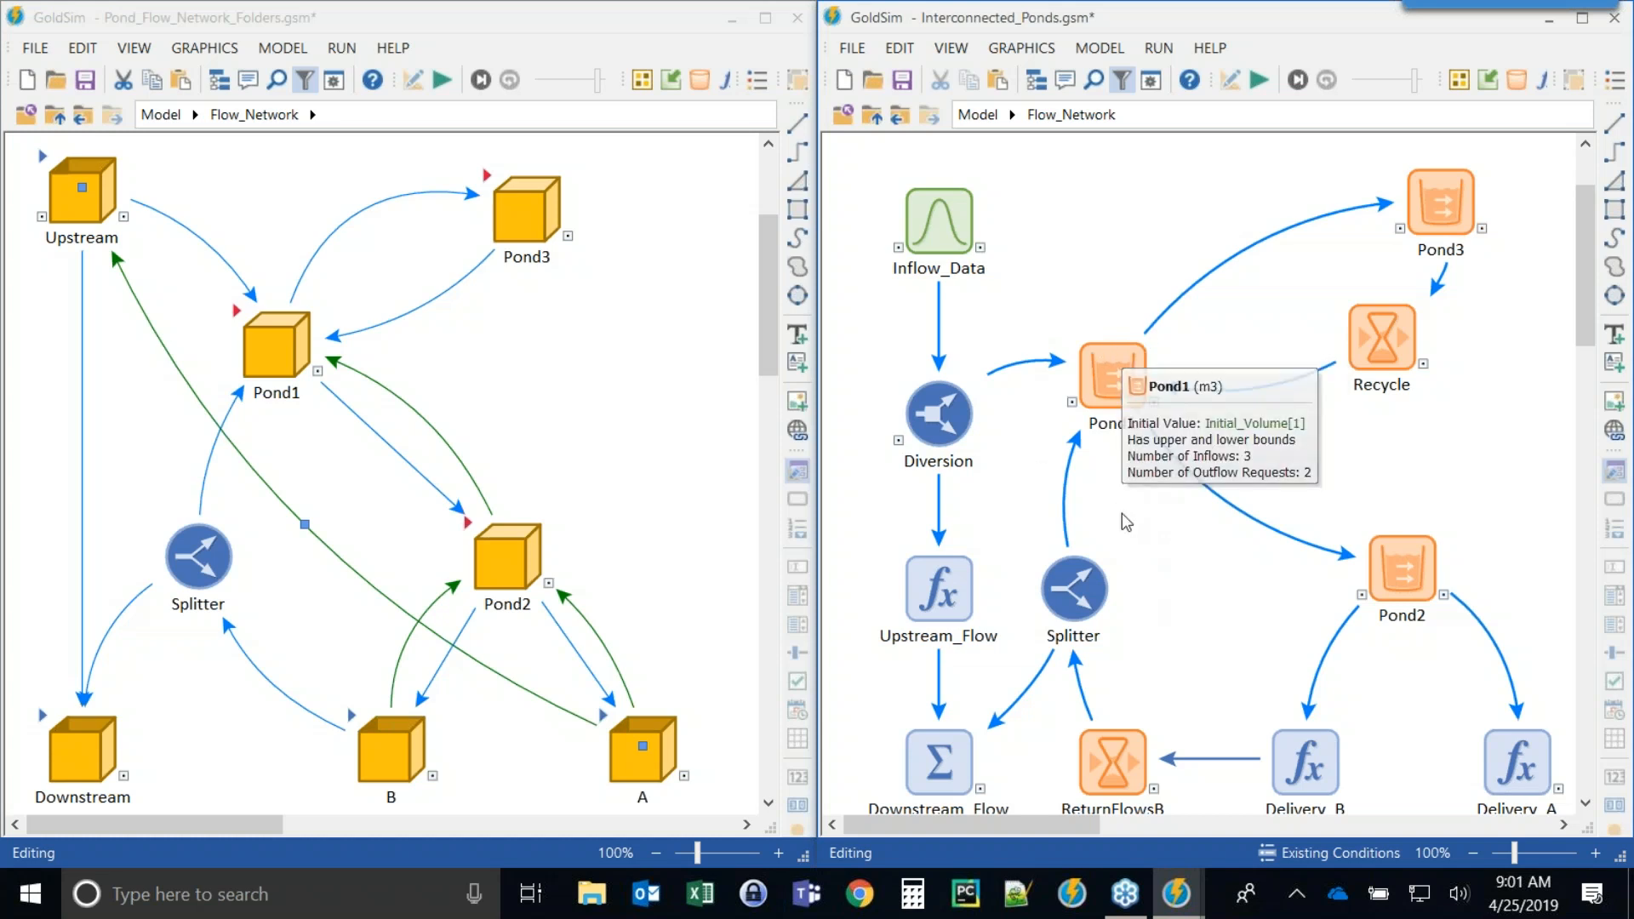
mouse_move(1388, 562)
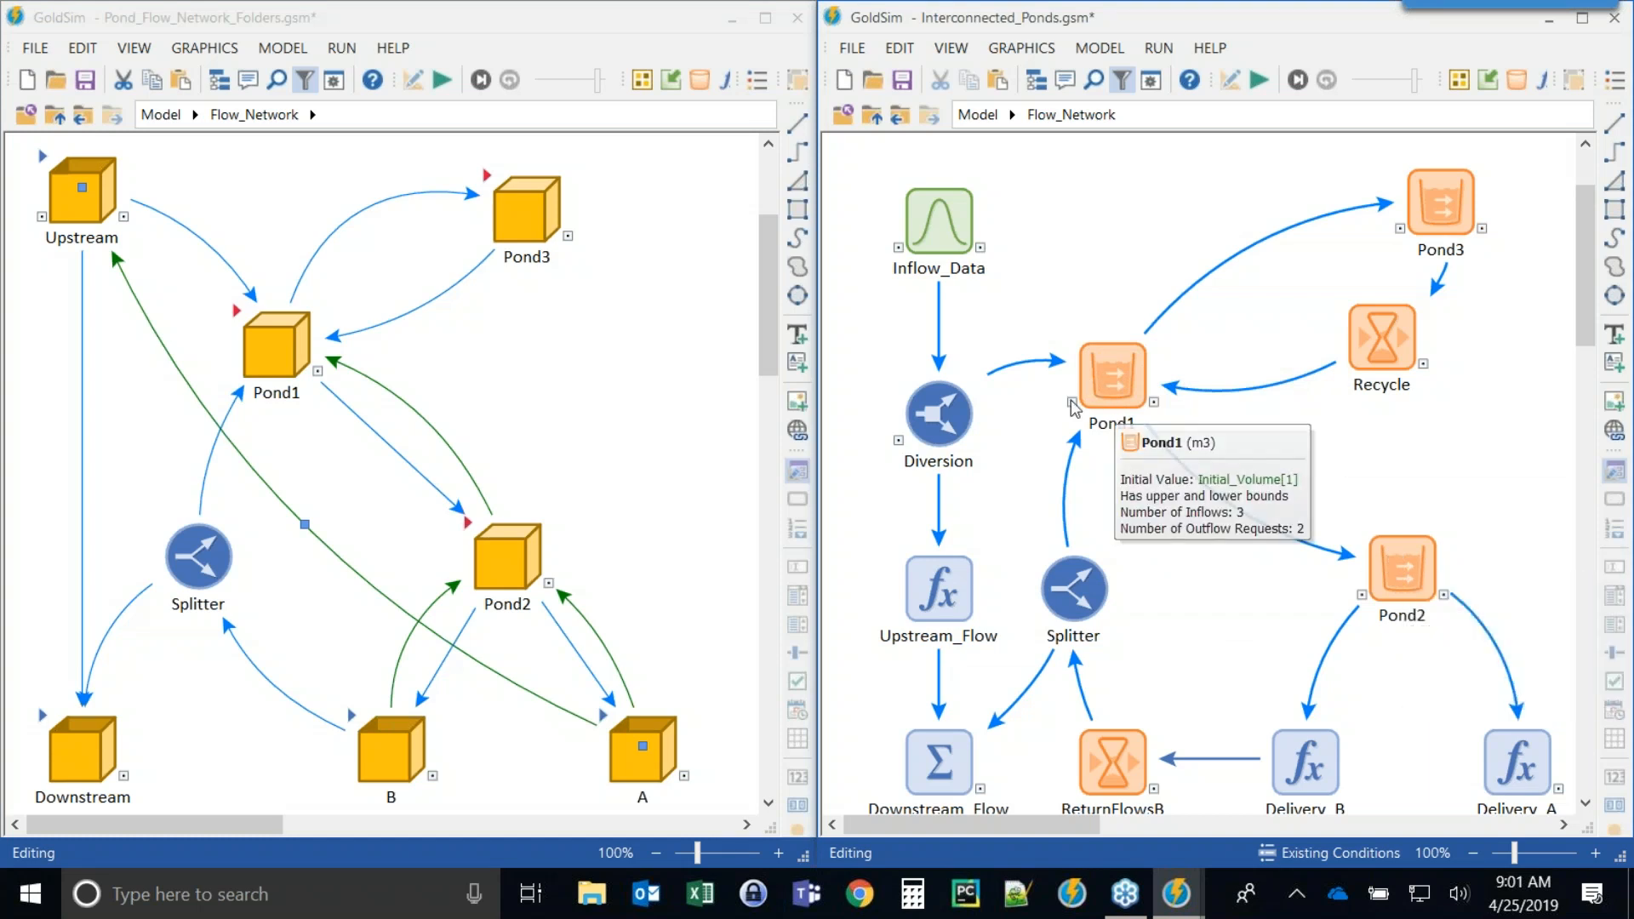
click(1120, 362)
double_click(1120, 362)
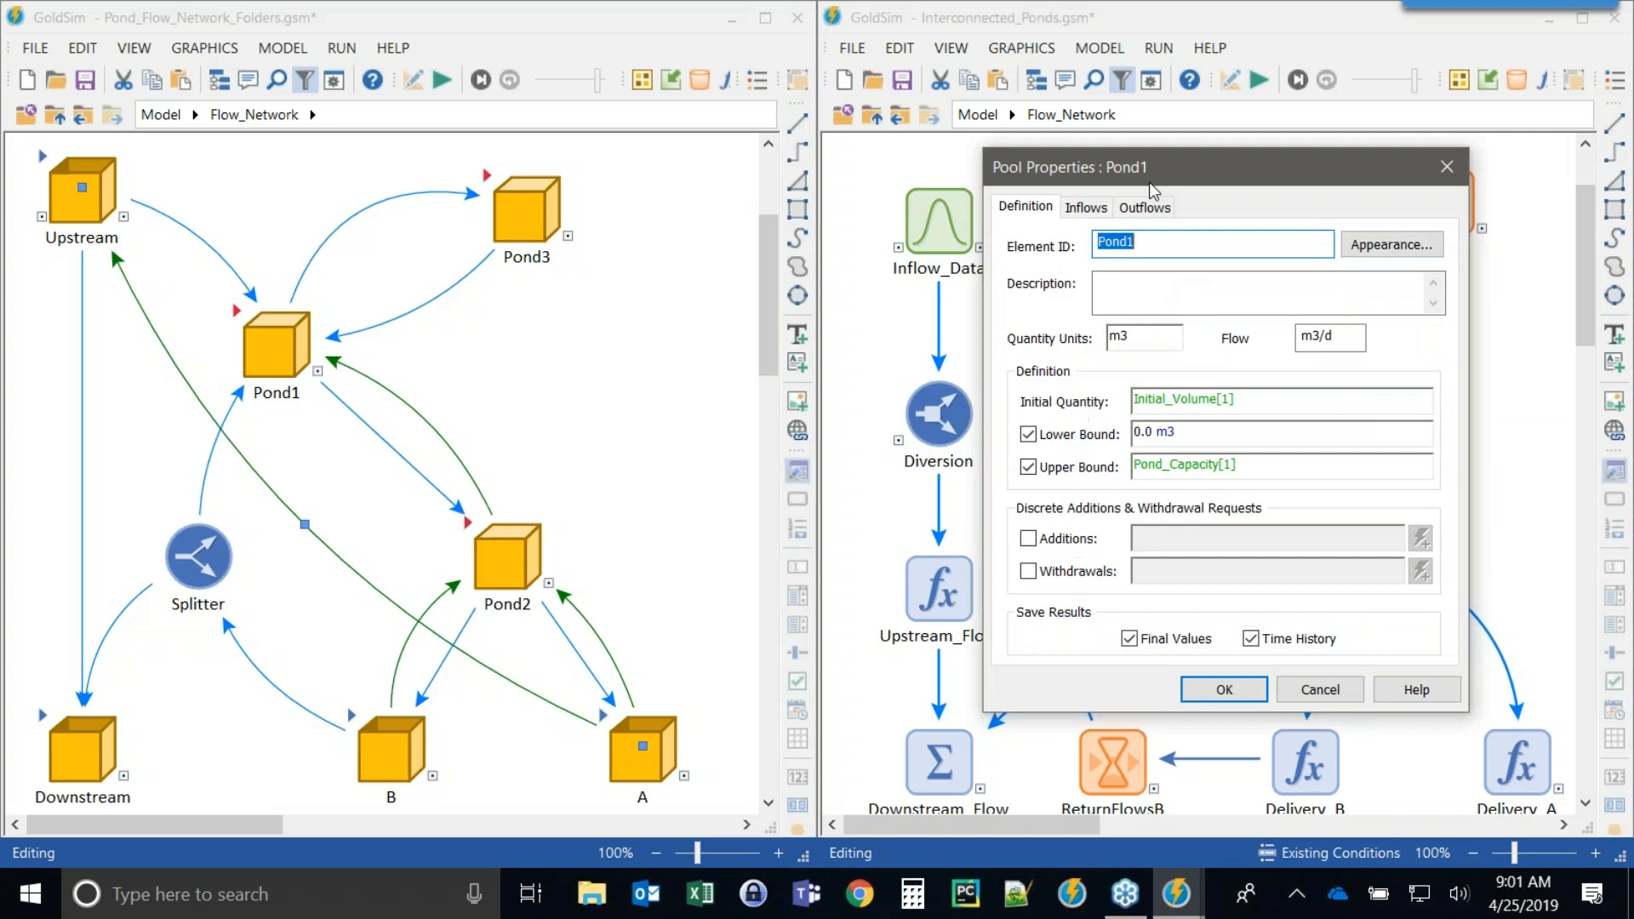
drag(1149, 172, 1196, 121)
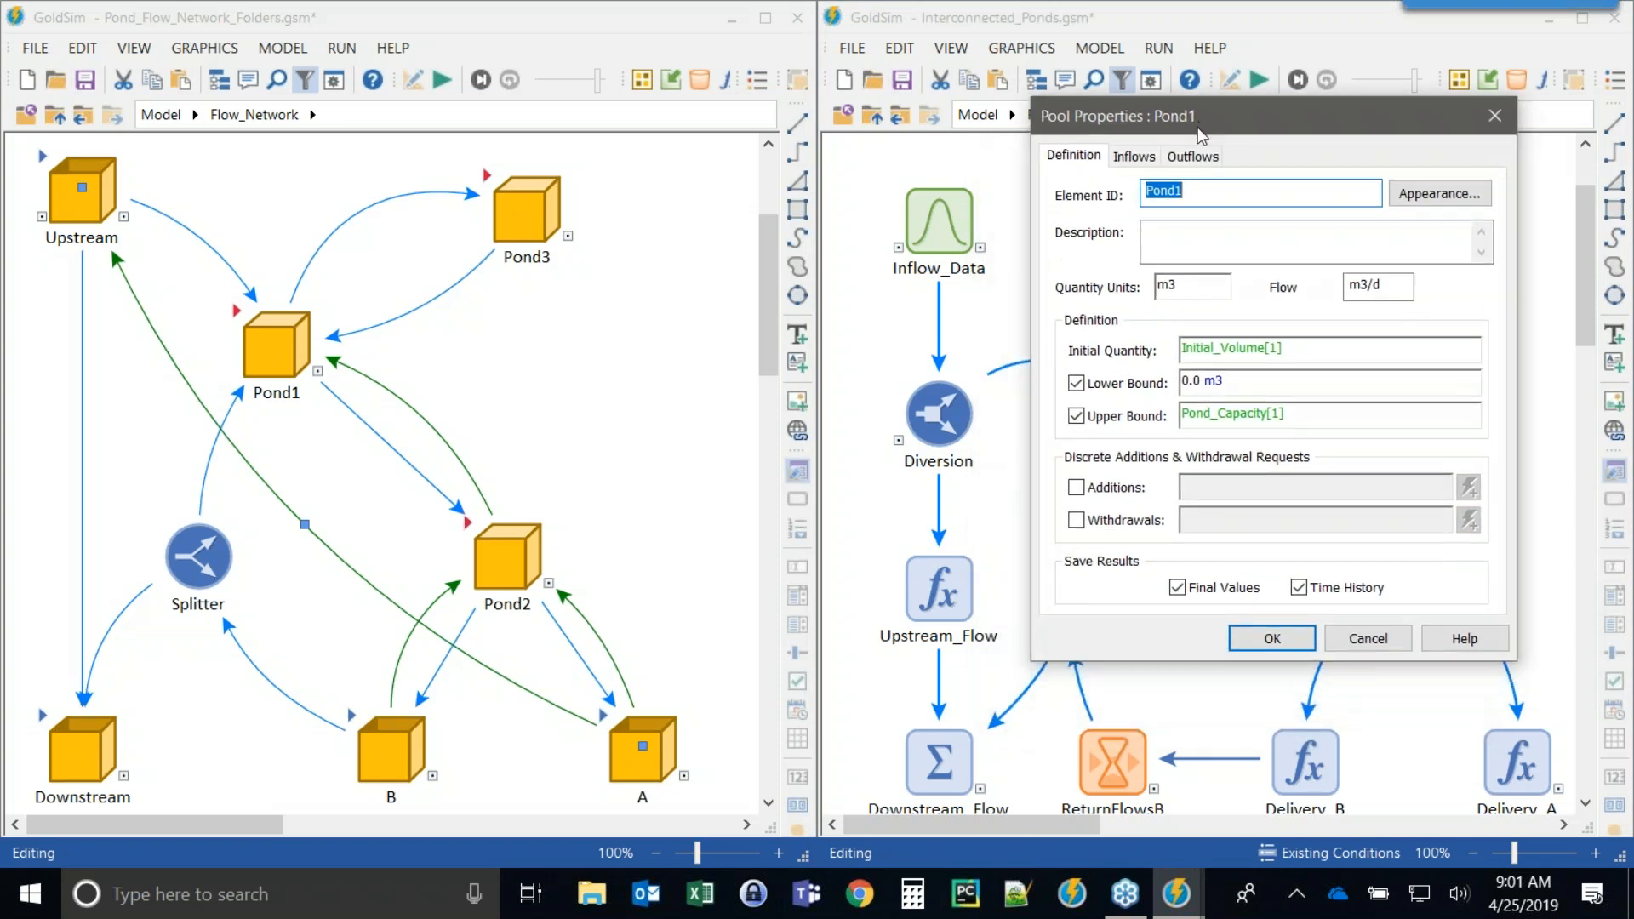
click(1495, 119)
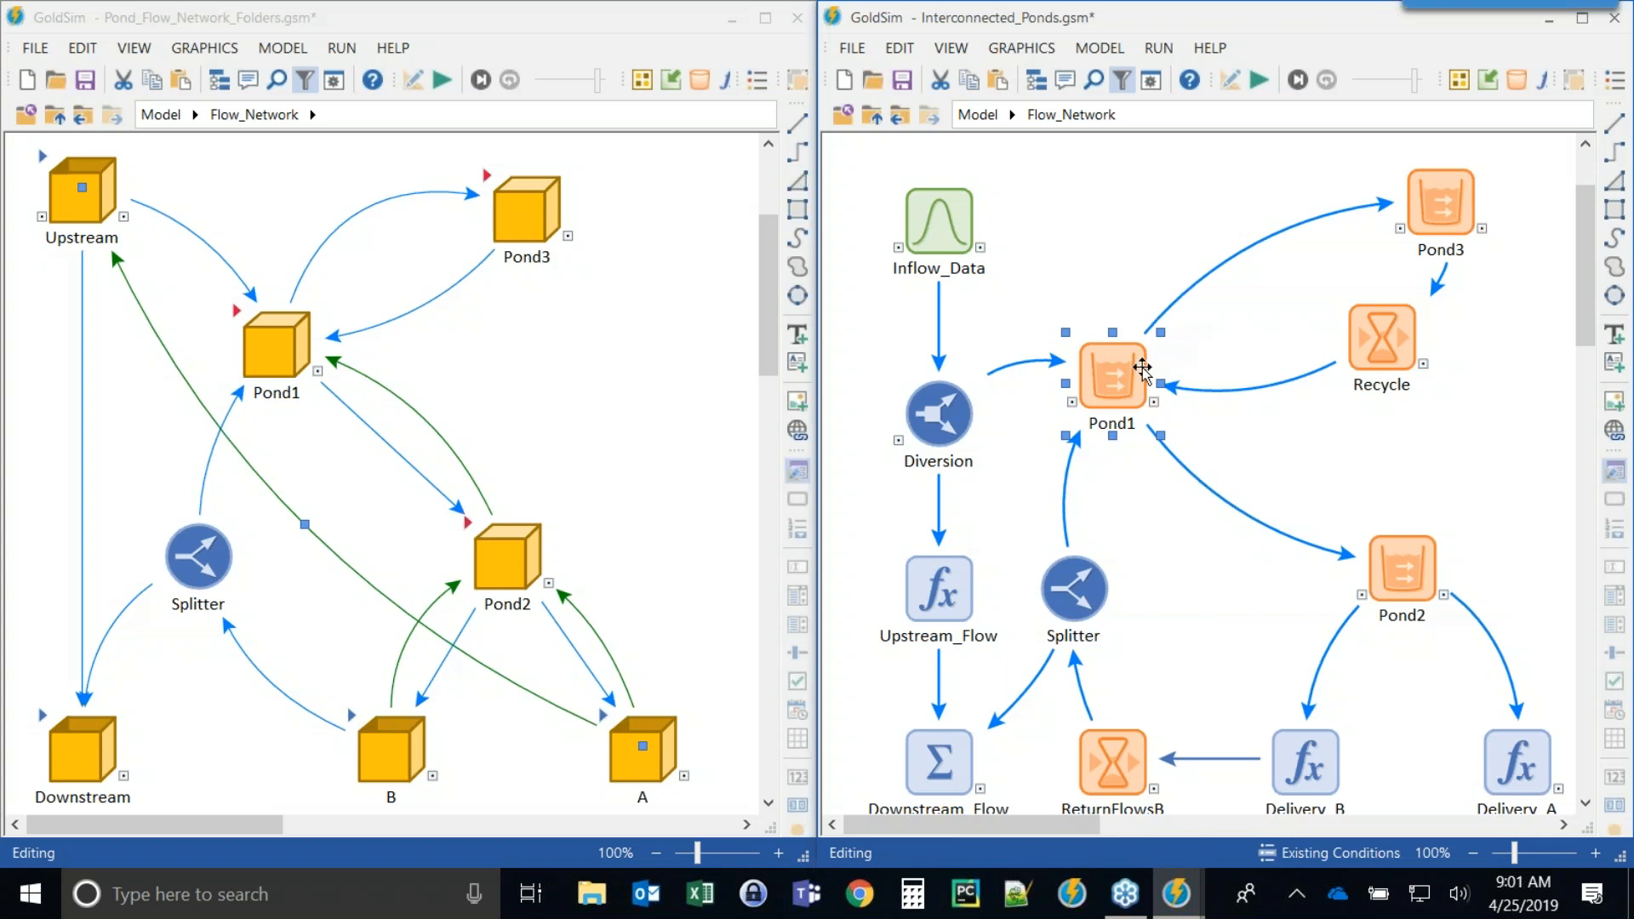
mouse_move(1117, 359)
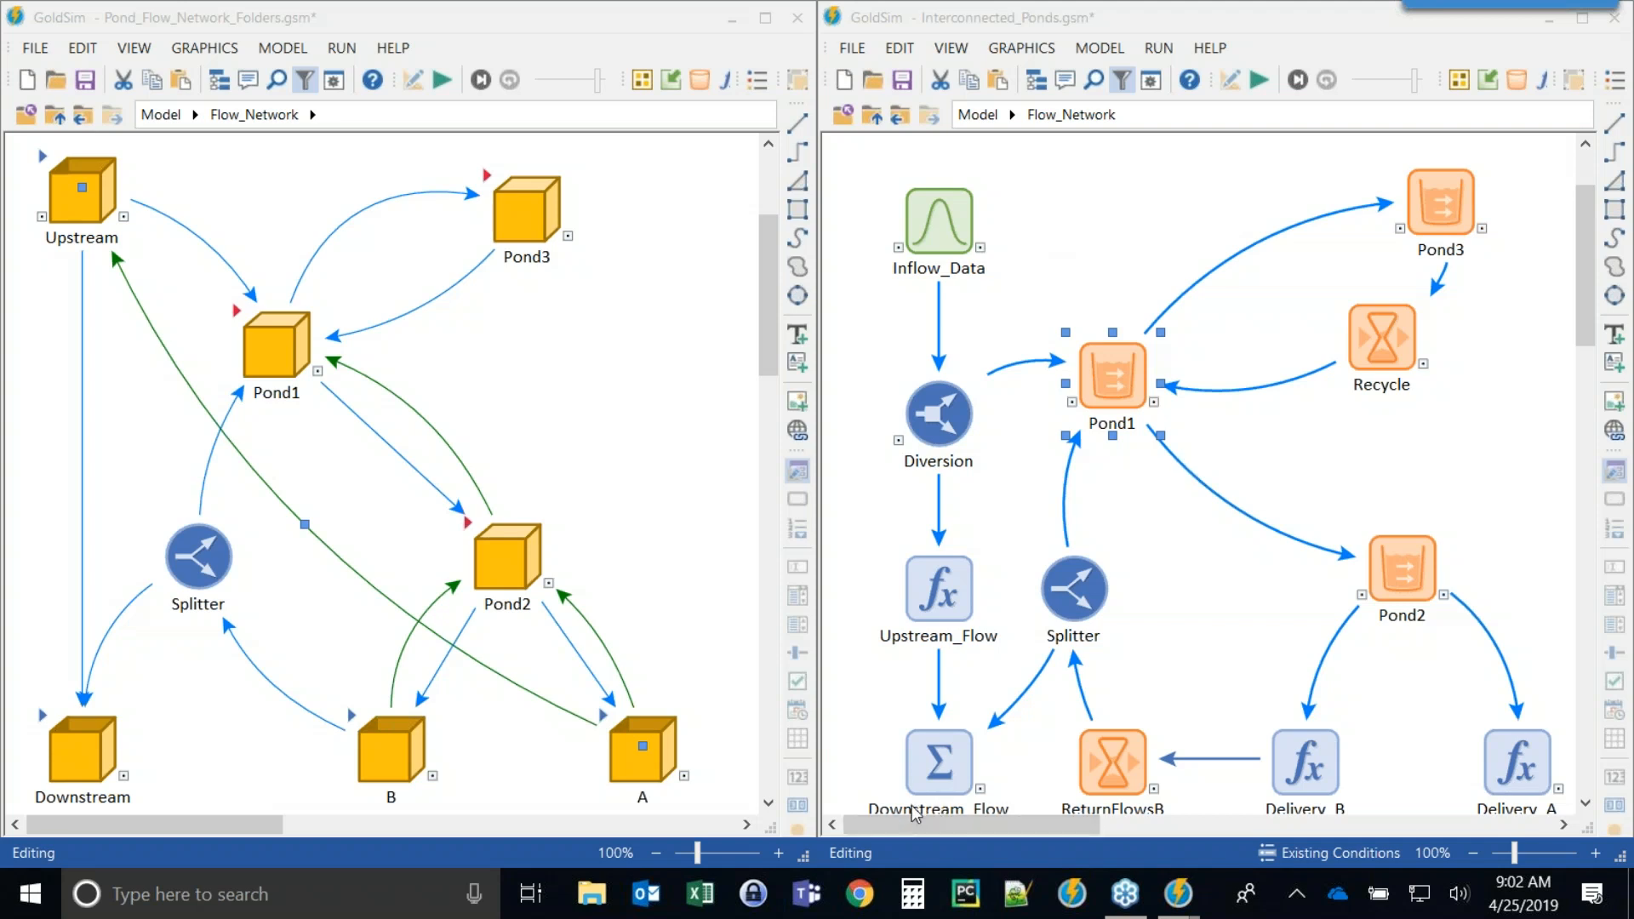
Open the GoldSim website's Learning Resources Webinars page in the browser, read the webinar listings, and close it.
click(860, 894)
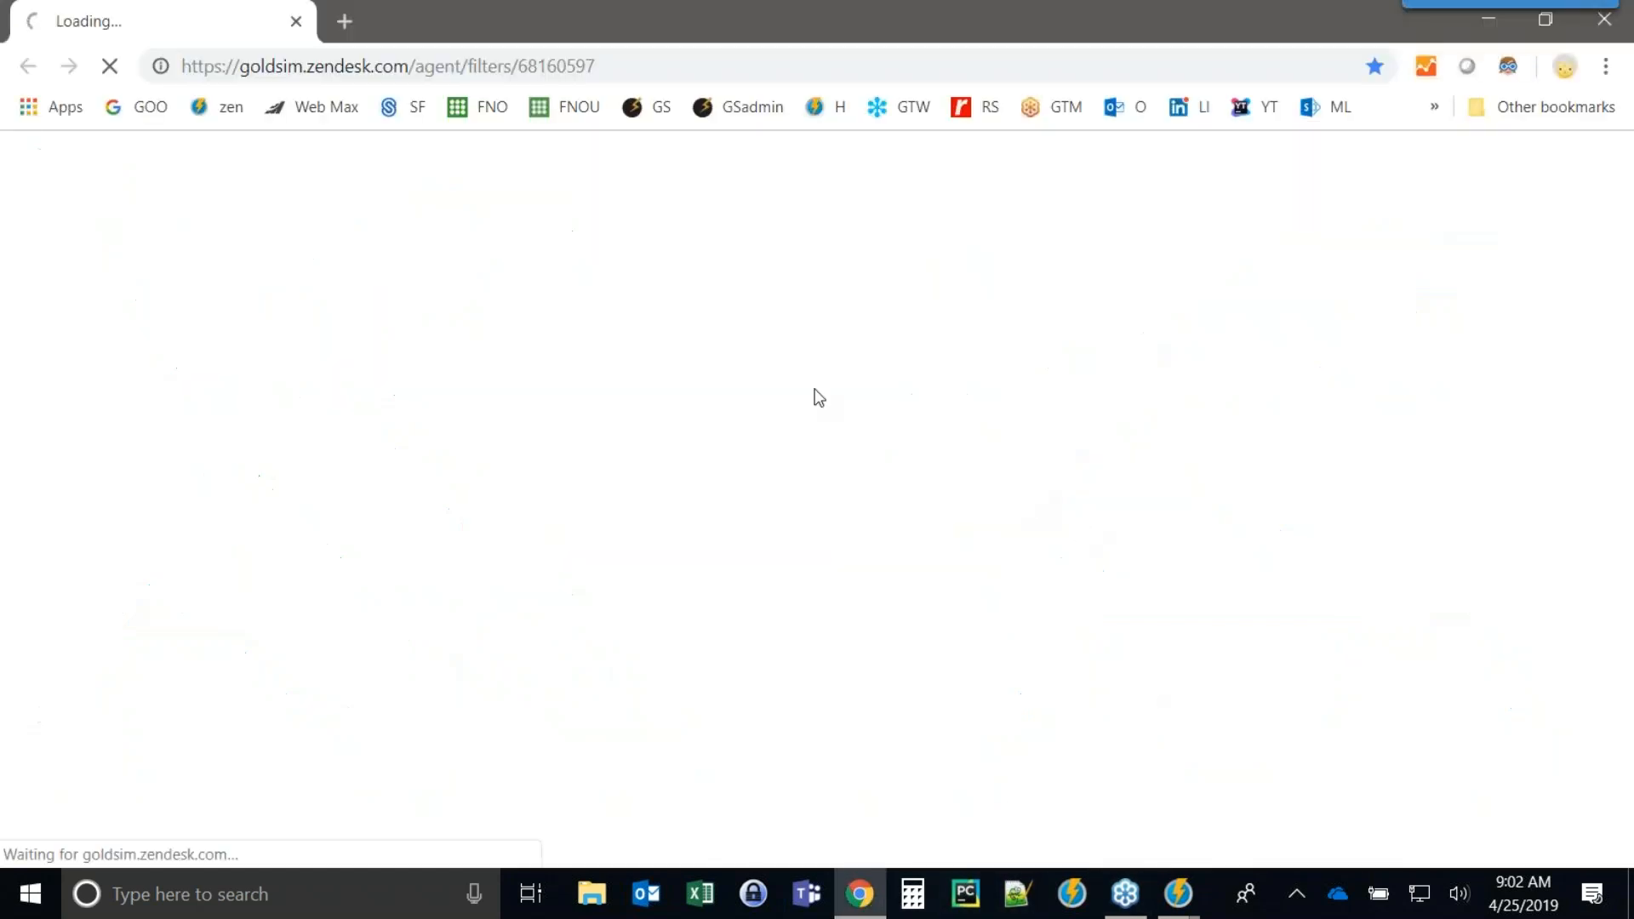
click(651, 109)
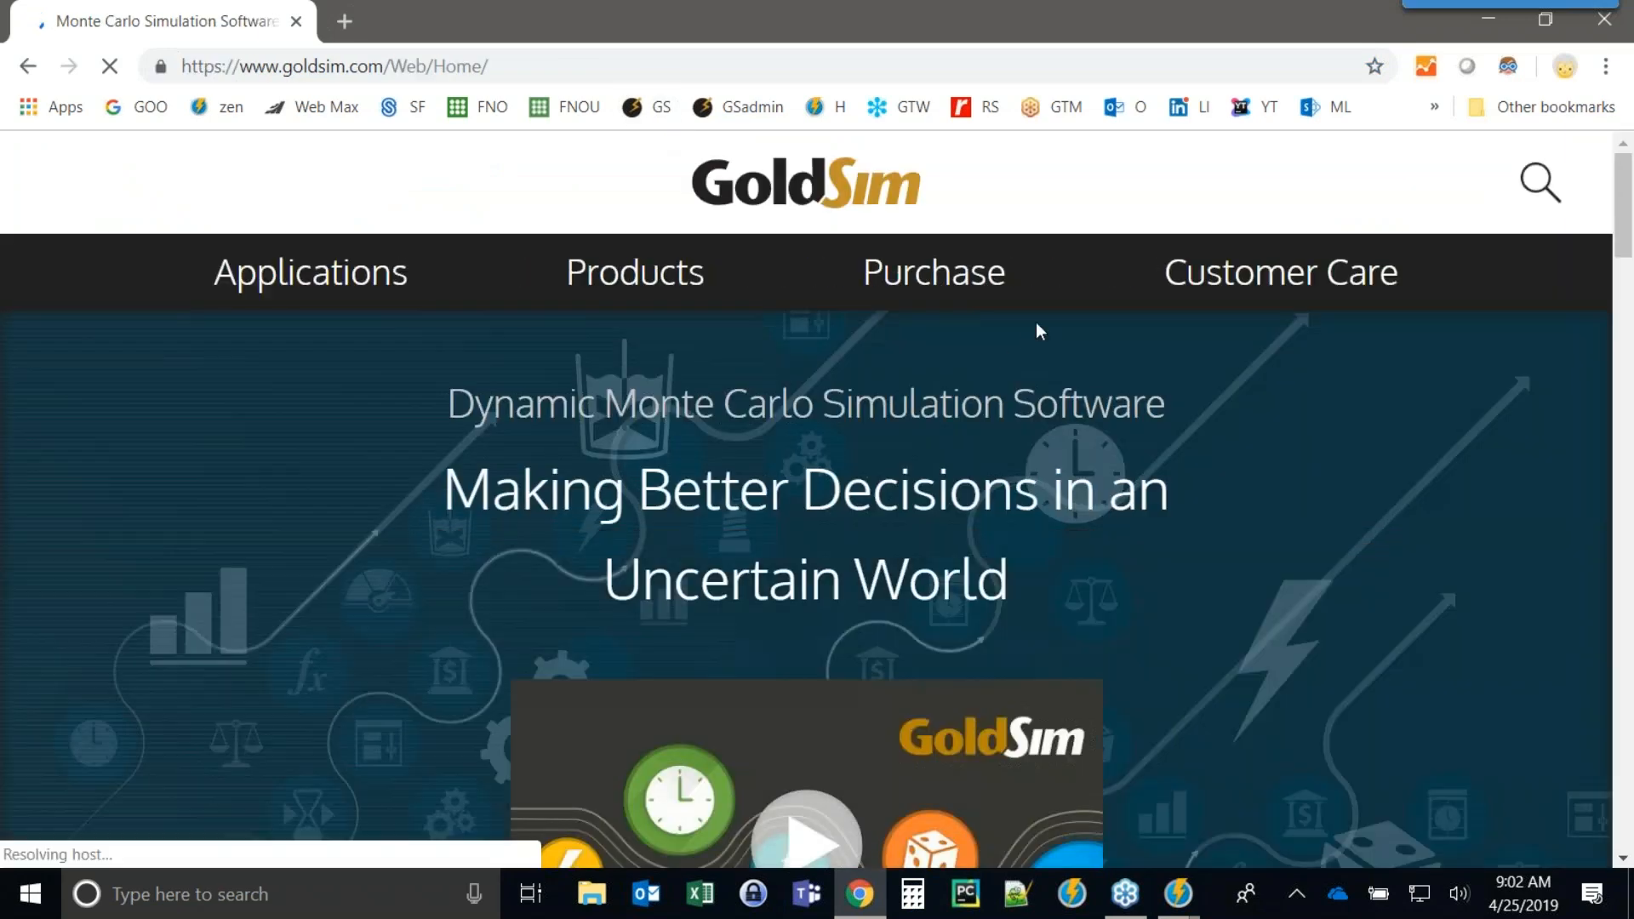
mouse_move(1188, 280)
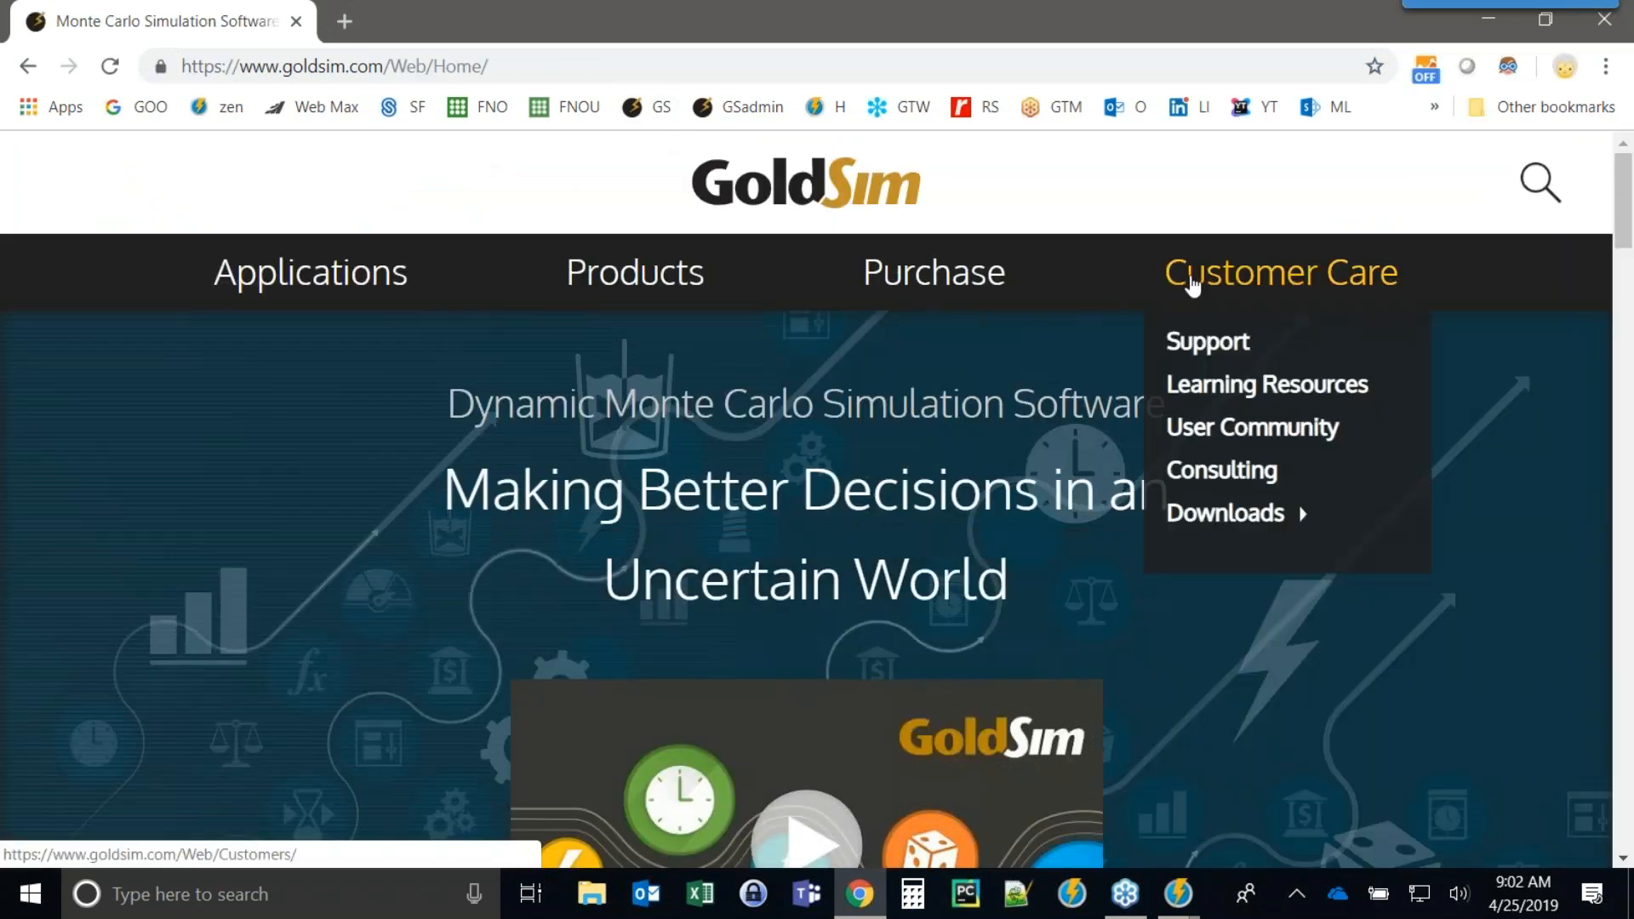
click(1196, 387)
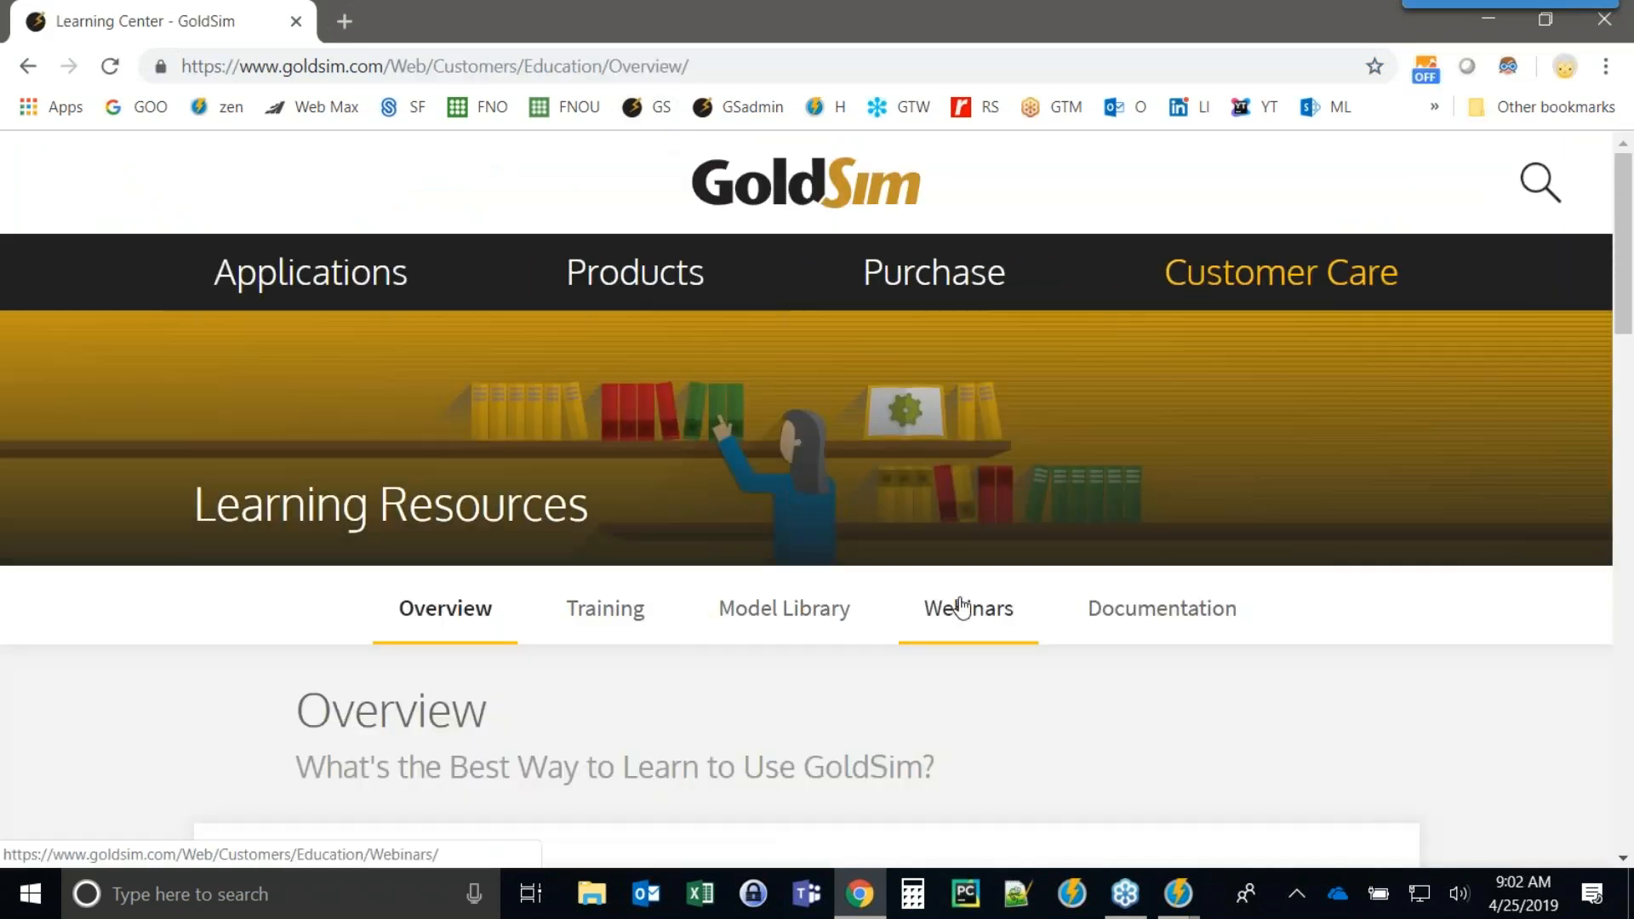
click(937, 610)
scroll(340, 573, down, 5)
scroll(343, 511, down, 15)
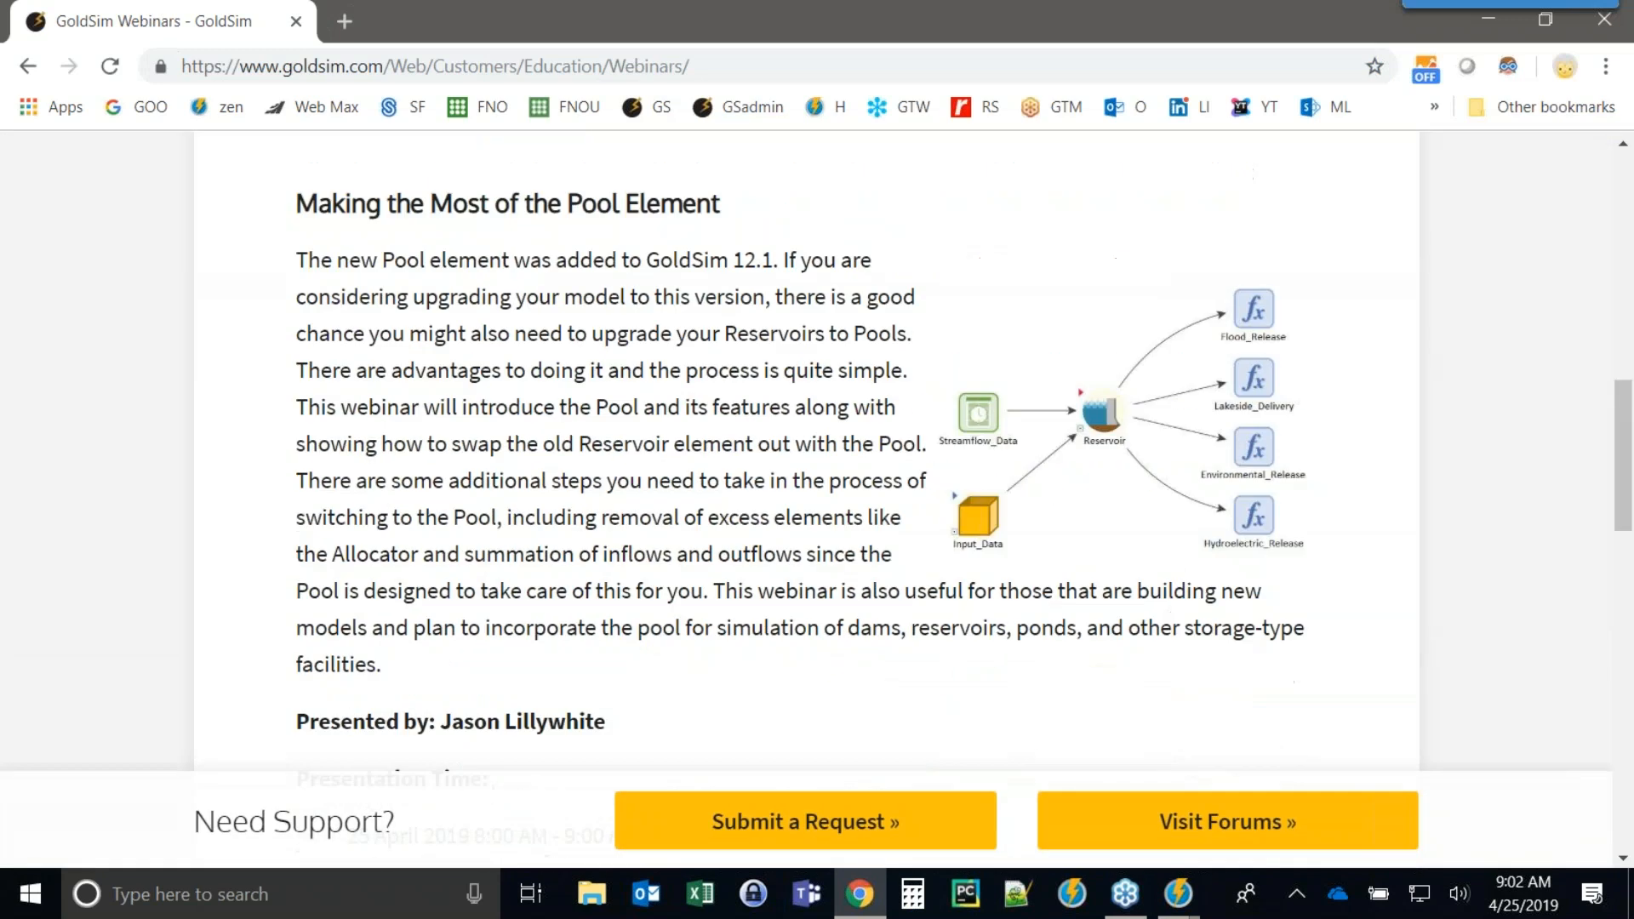
scroll(343, 510, up, 1)
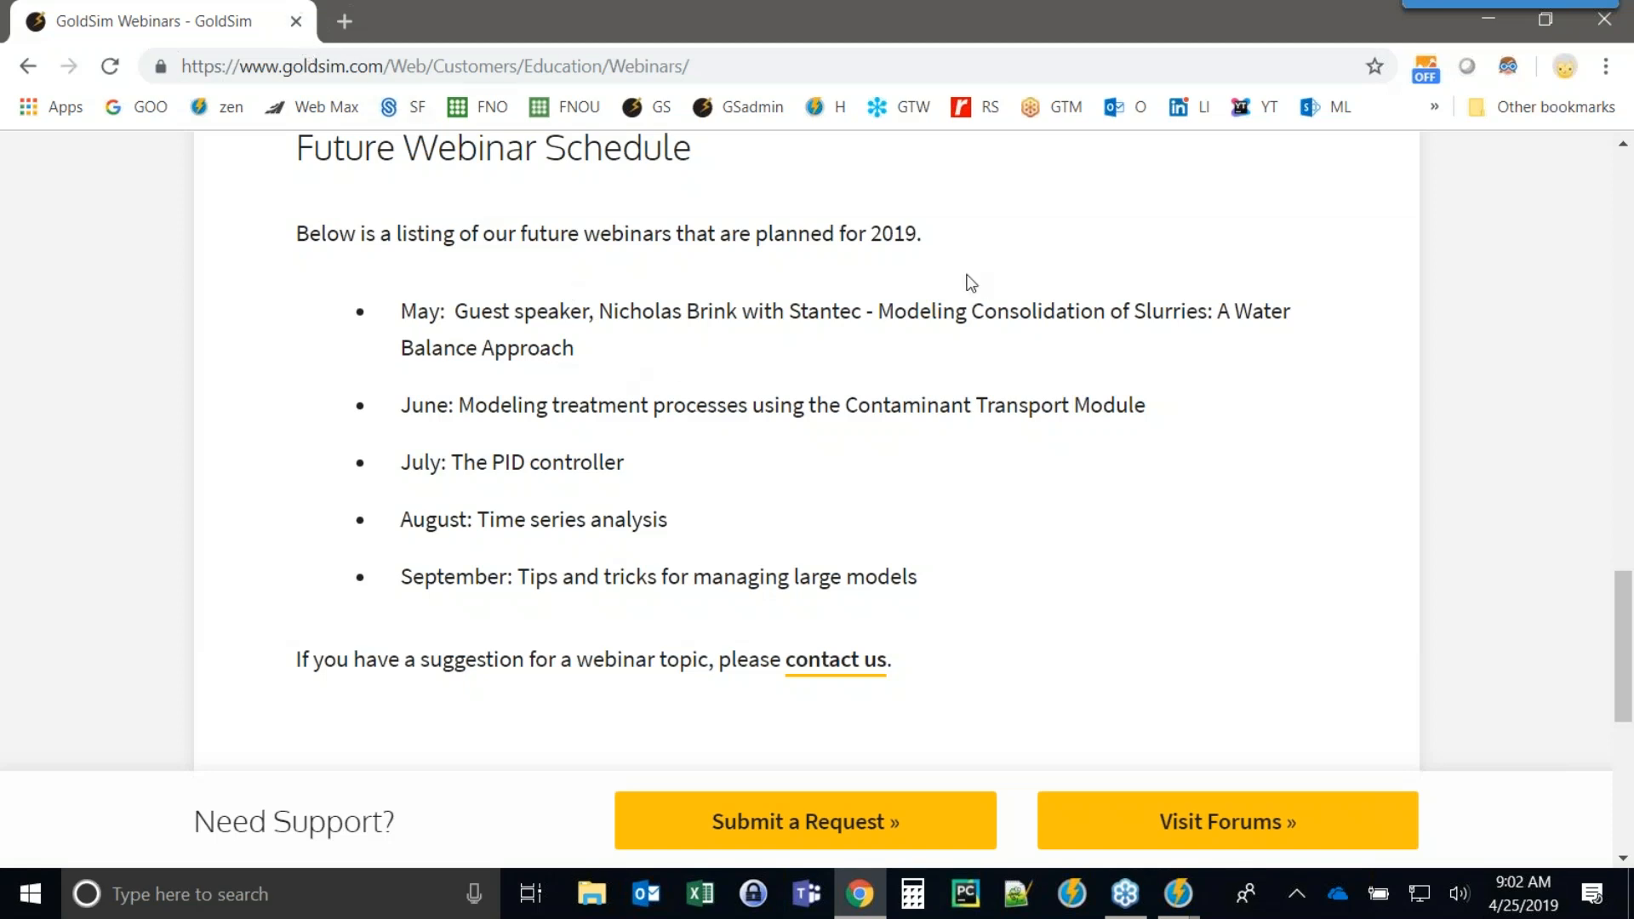
click(297, 22)
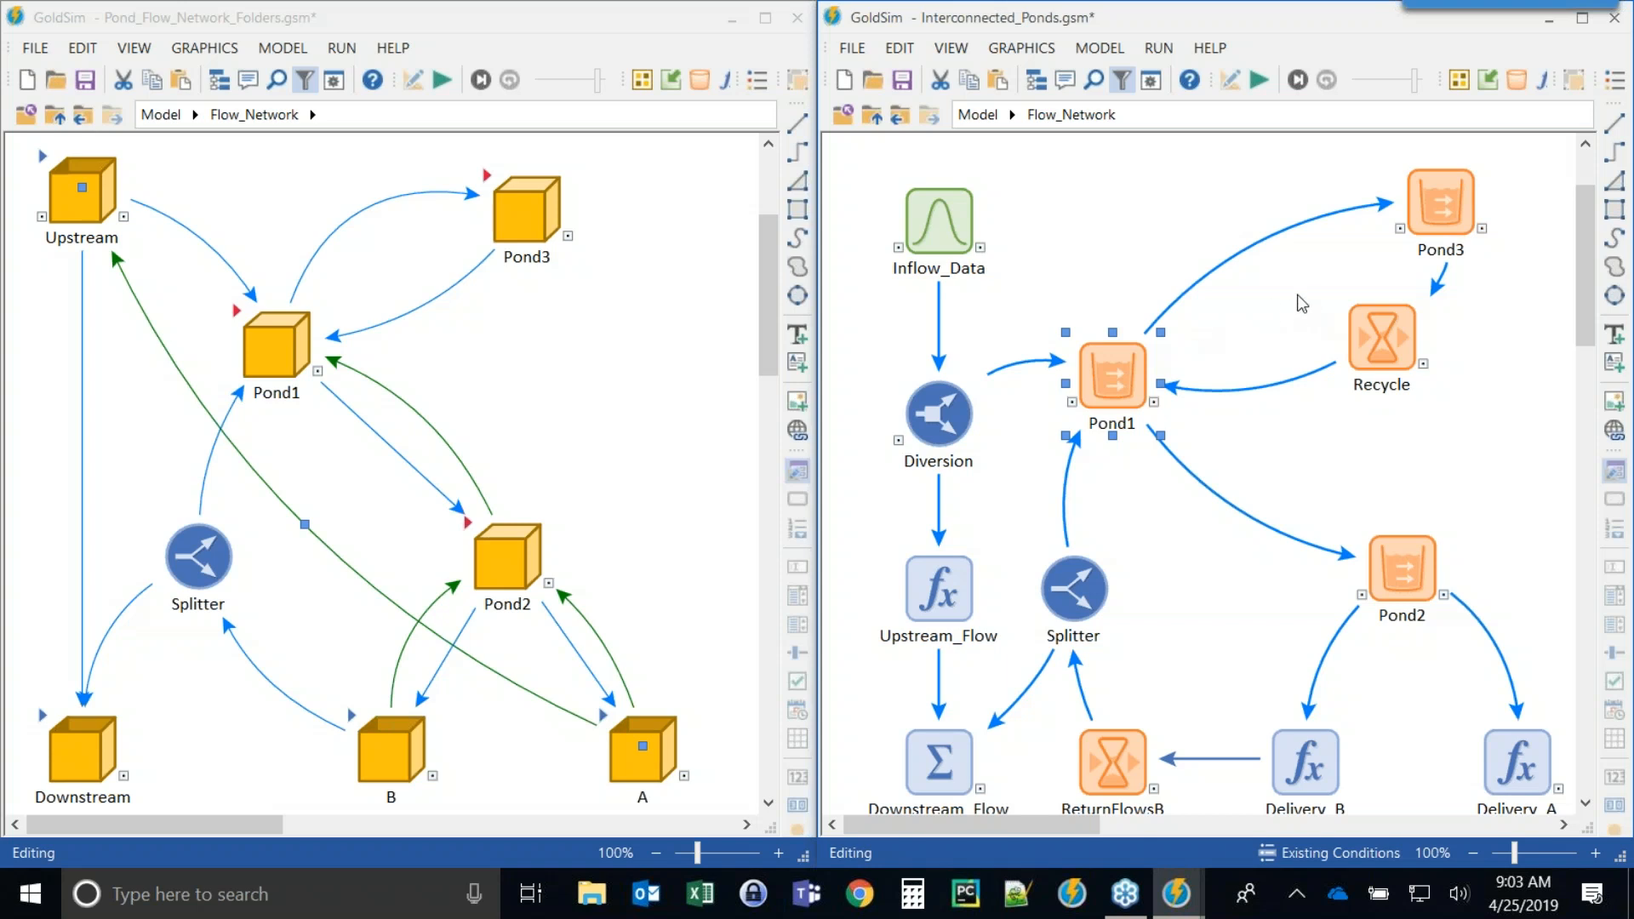
click(1257, 669)
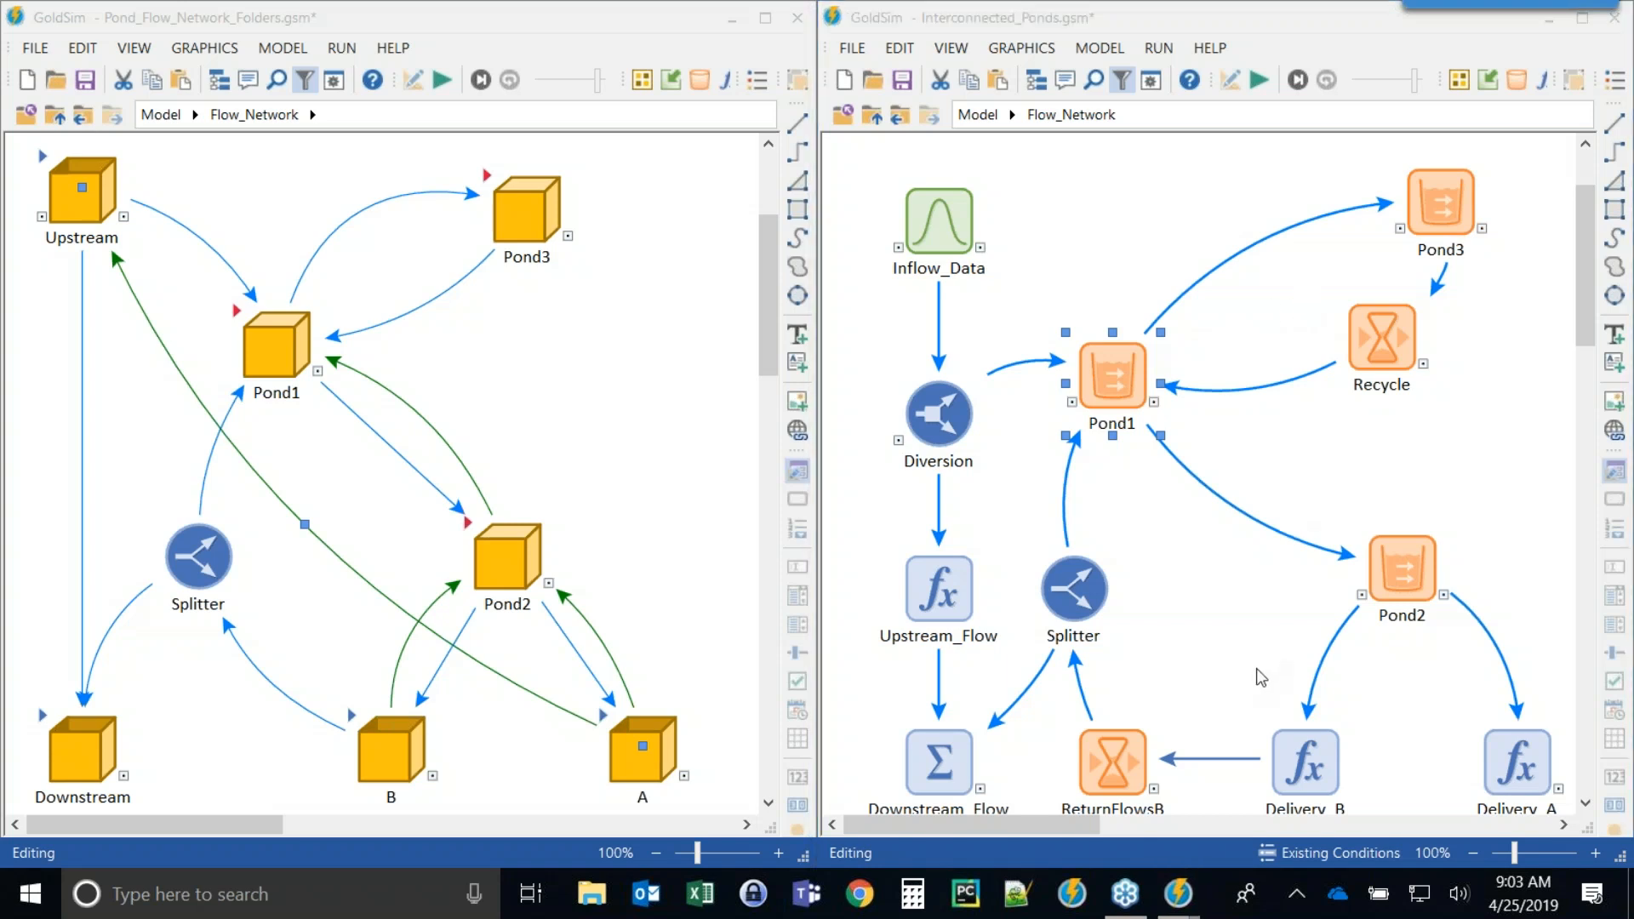